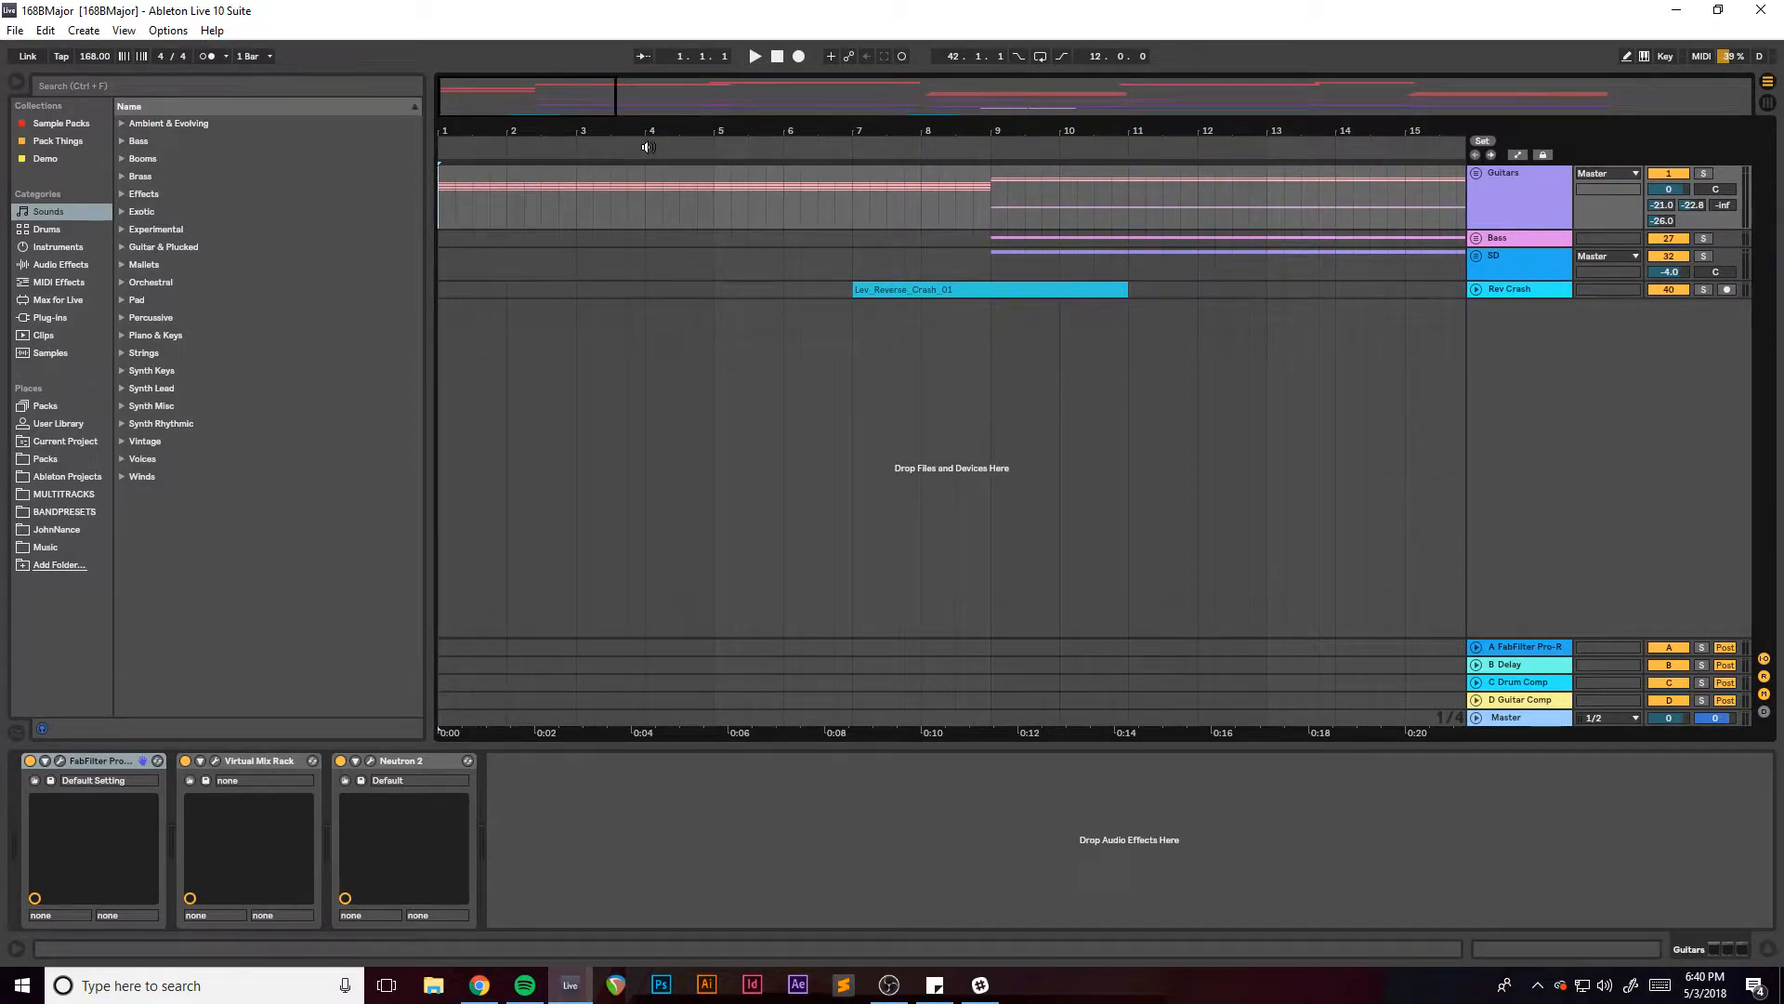
# Unfold the Guitars group and the Rev group inside it, solo Rev, and play it from the start.
pyautogui.moveTo(614, 97)
pyautogui.mouseDown()
pyautogui.moveTo(1650, 89)
pyautogui.moveTo(609, 91)
pyautogui.mouseUp()
pyautogui.click(1476, 173)
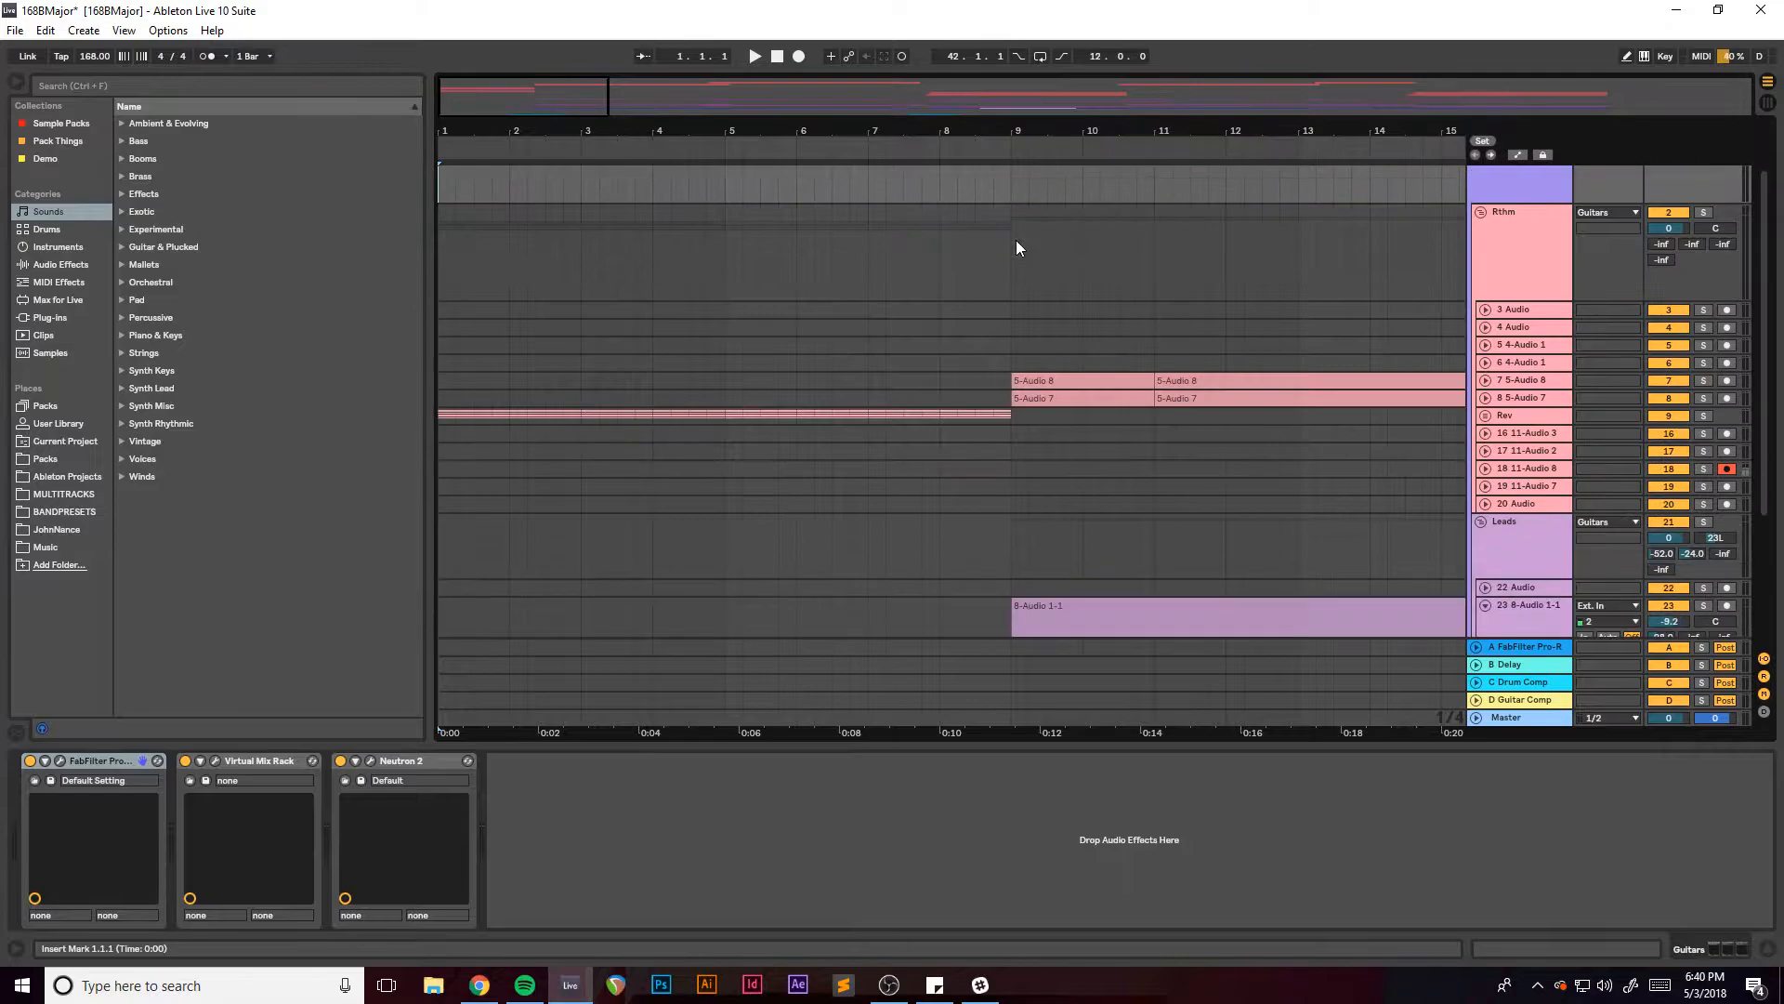
pyautogui.click(1531, 337)
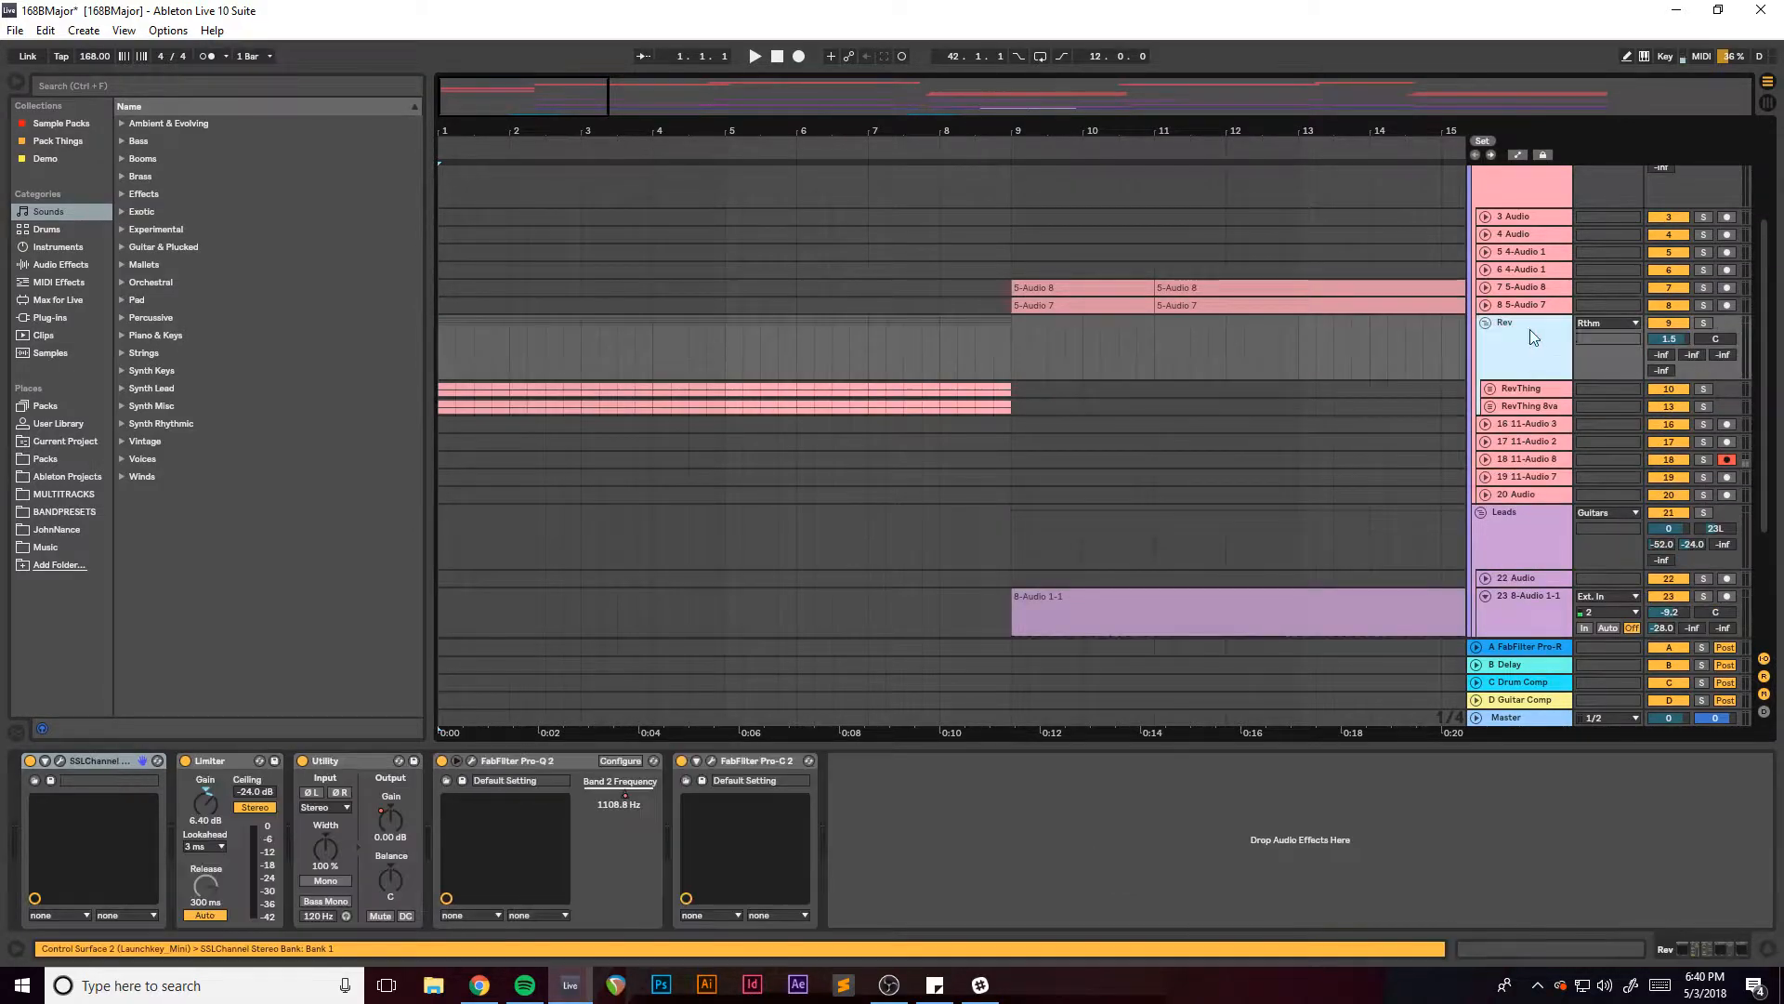
pyautogui.click(1710, 323)
pyautogui.press('space')
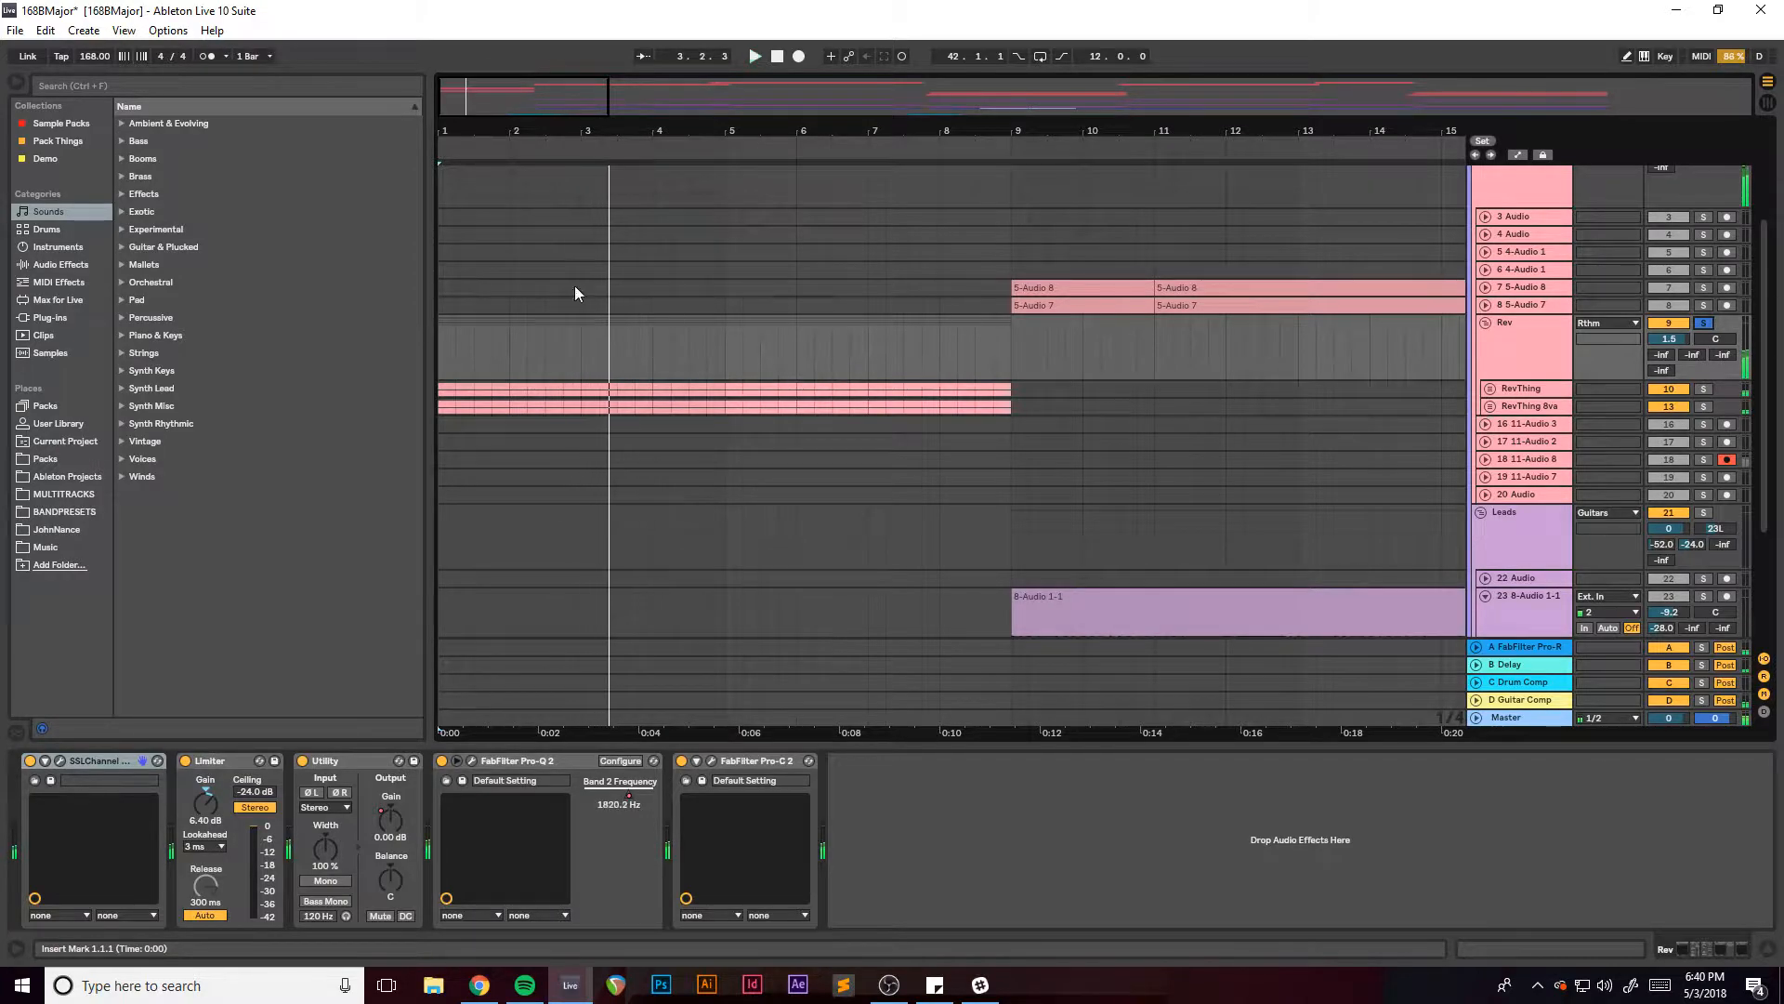
# Change the ASIO buffer size in the audio device's hardware setup, apply it, and close the preferences.
pyautogui.click(168, 32)
pyautogui.click(81, 514)
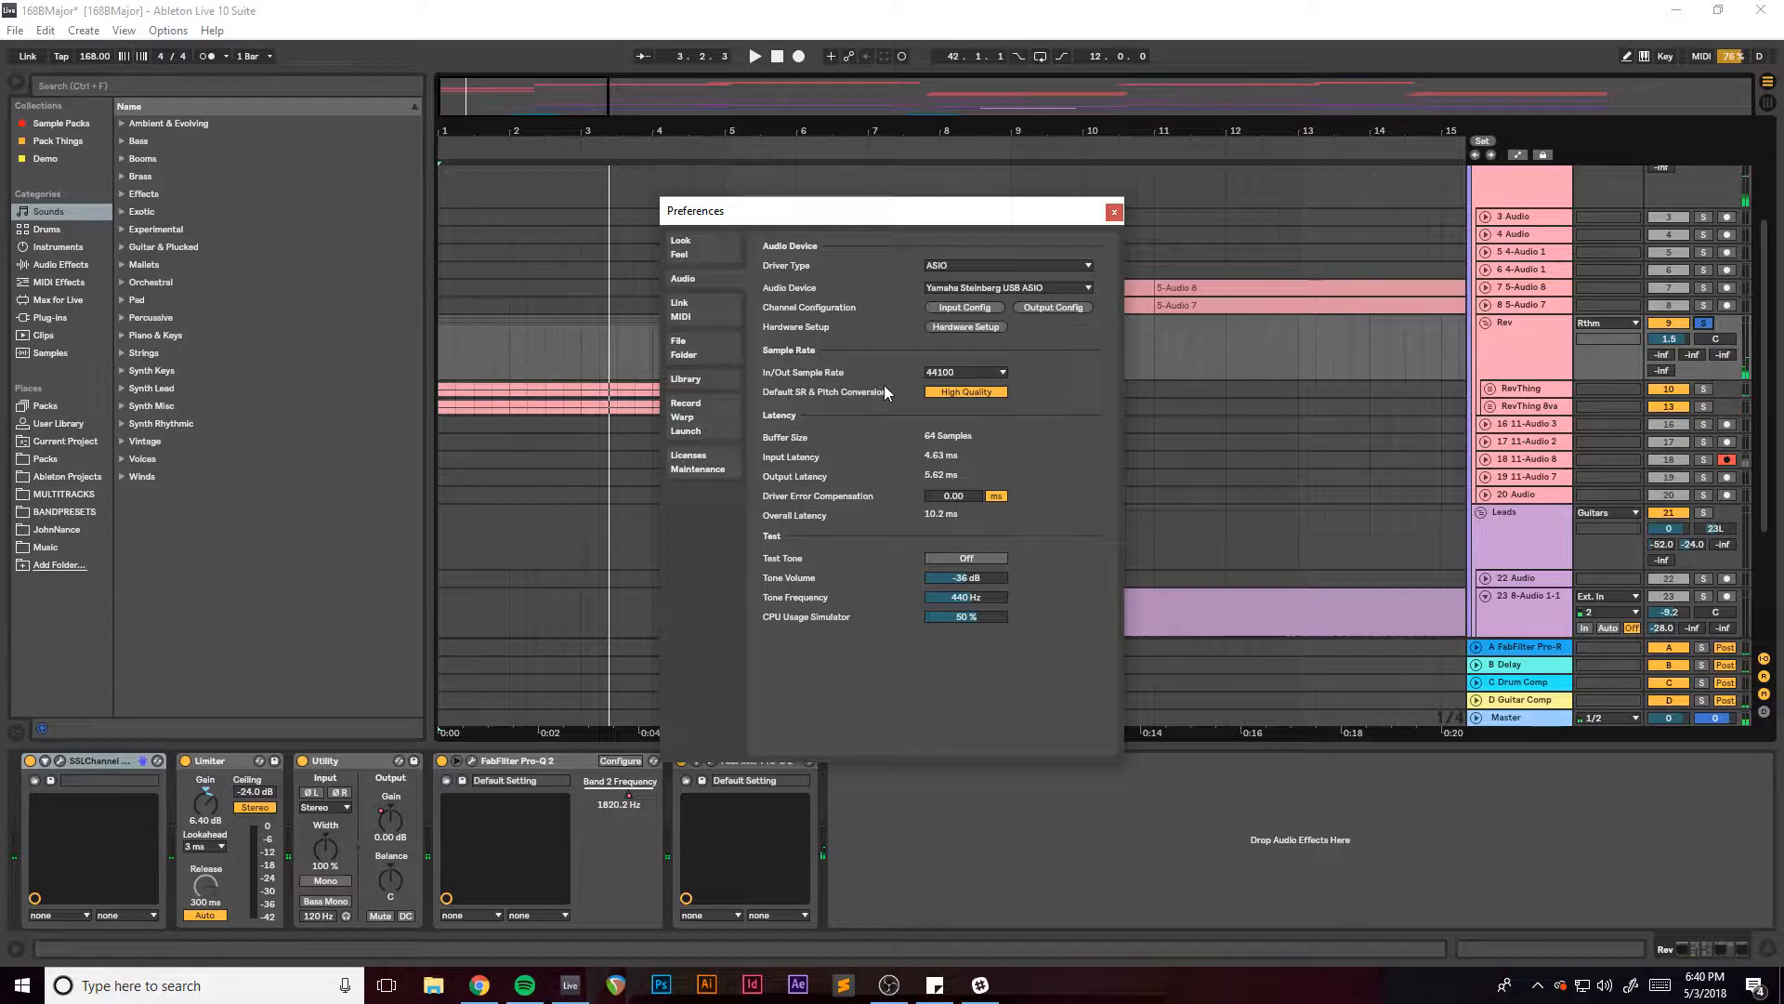
pyautogui.click(978, 331)
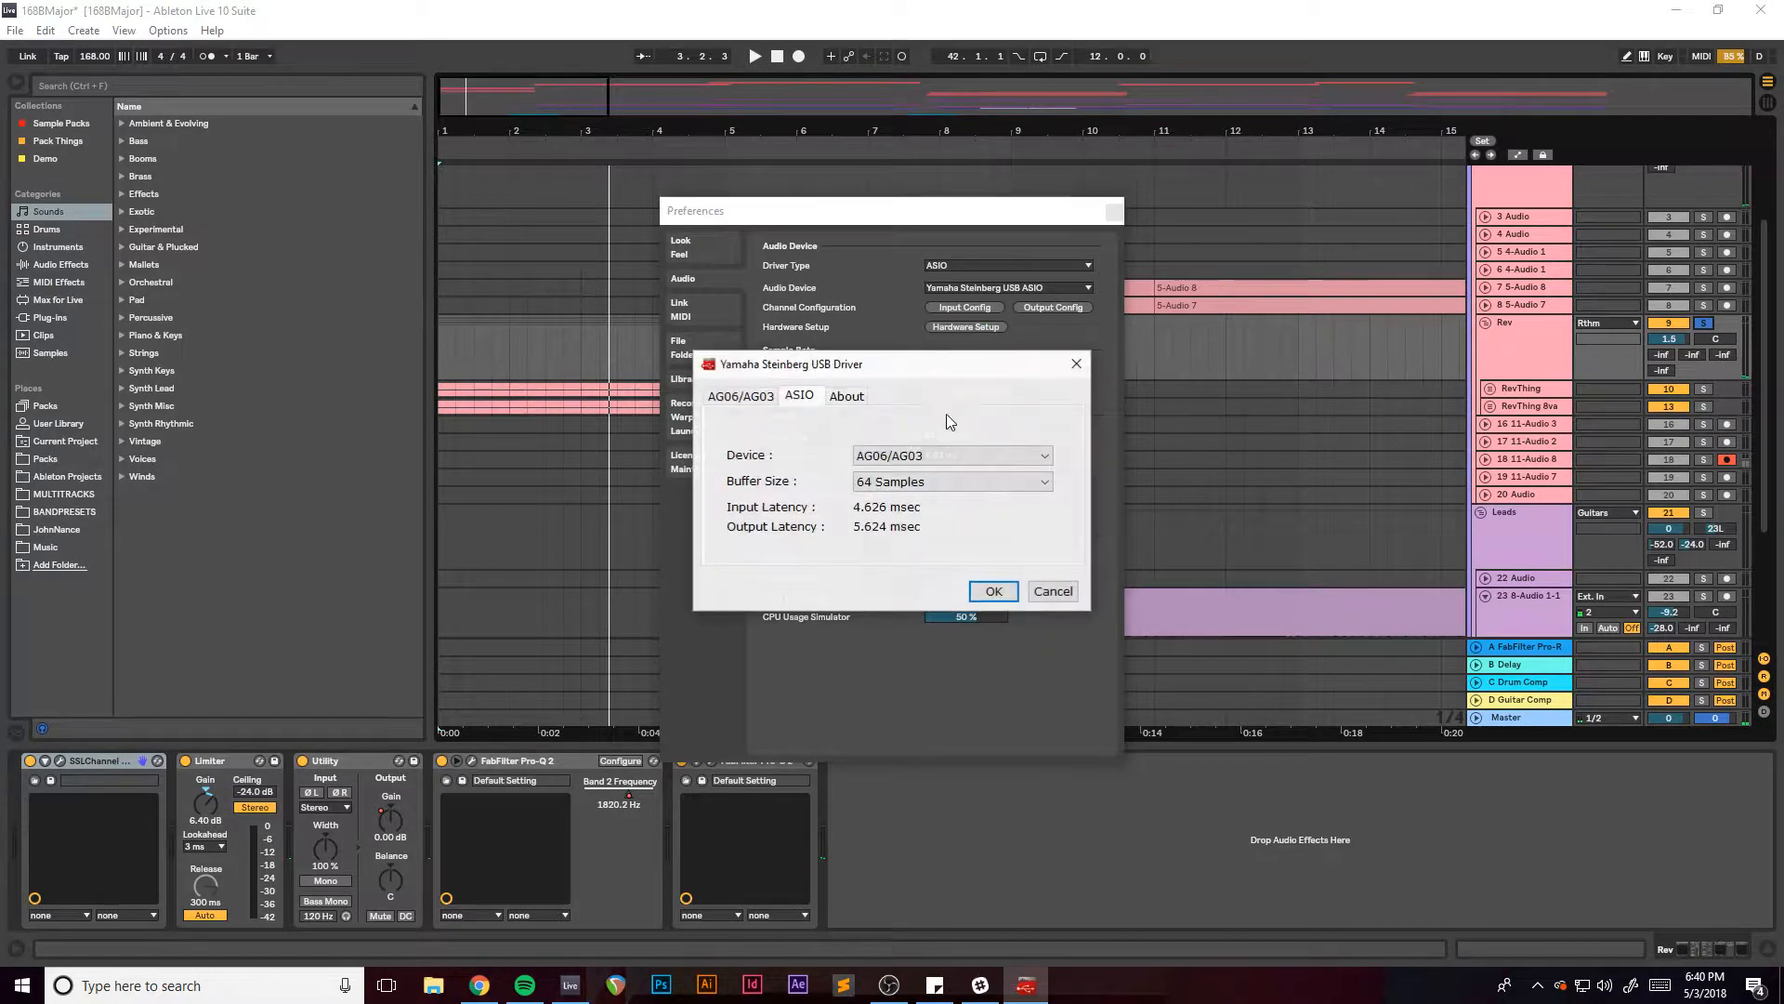
pyautogui.click(976, 482)
pyautogui.click(920, 523)
pyautogui.click(991, 591)
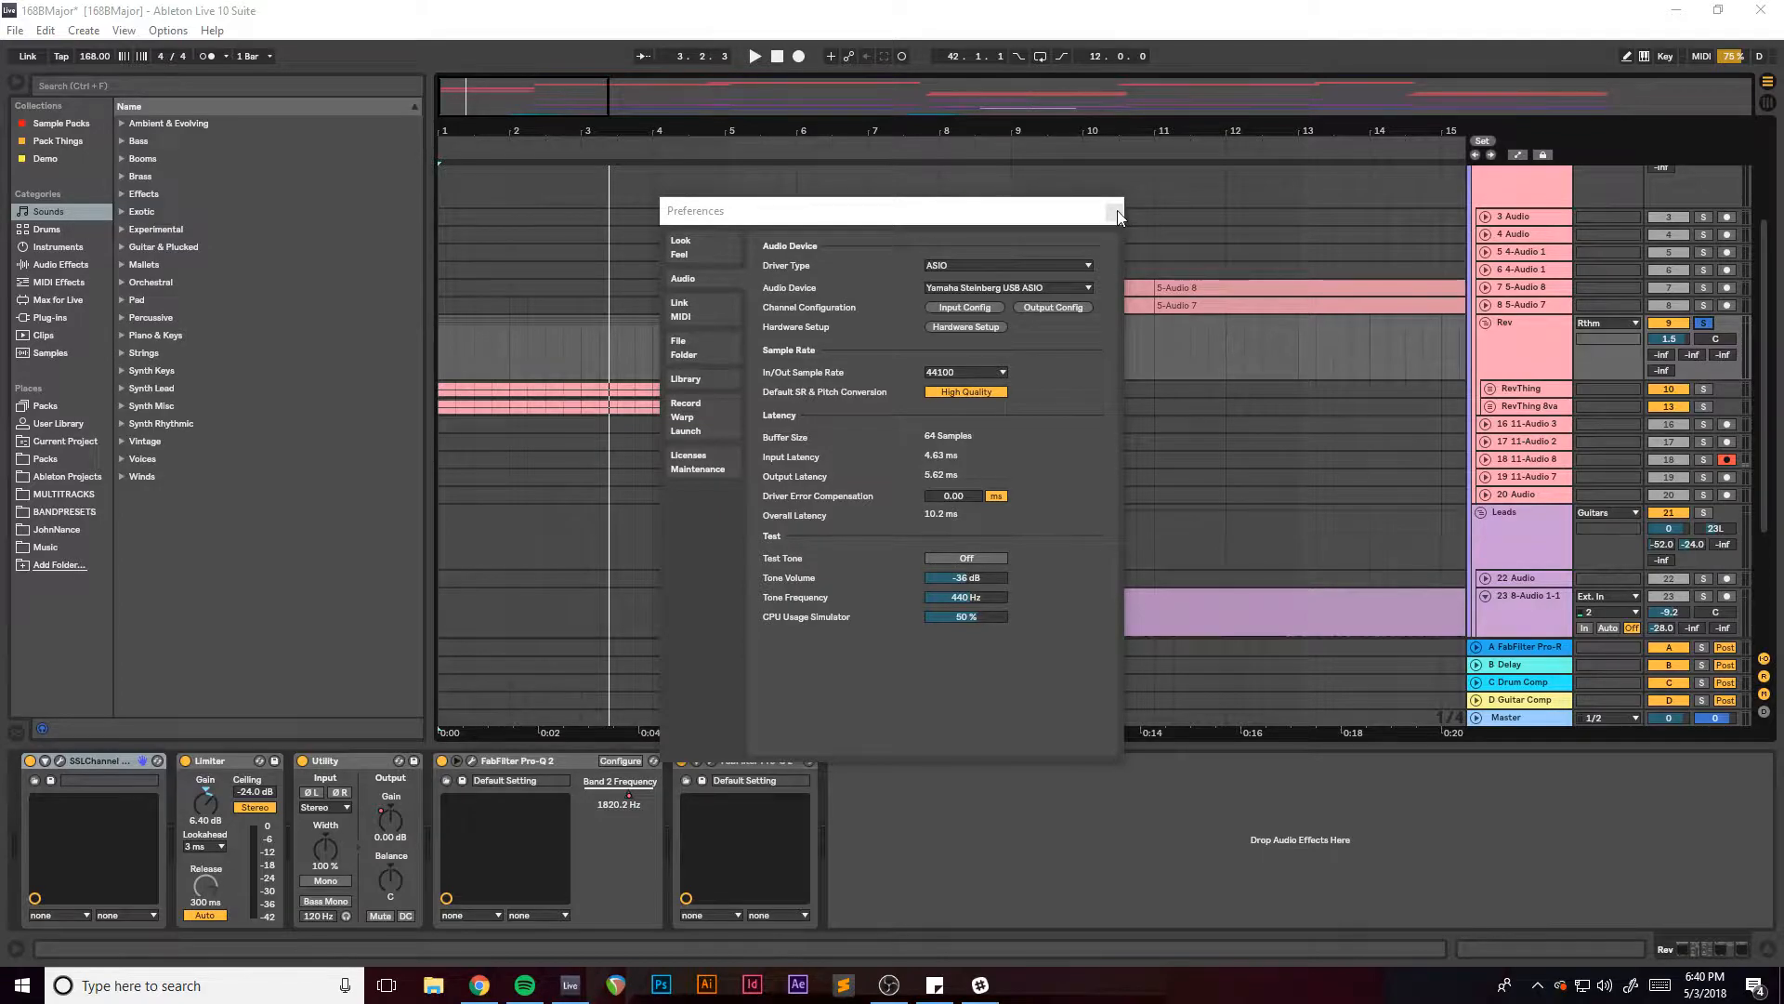
pyautogui.click(1116, 212)
# Play the soloed Rev group, unfold its RevThing subgroup, and audition the soloed Rthm group from bar 9 for comparison.
pyautogui.press('space')
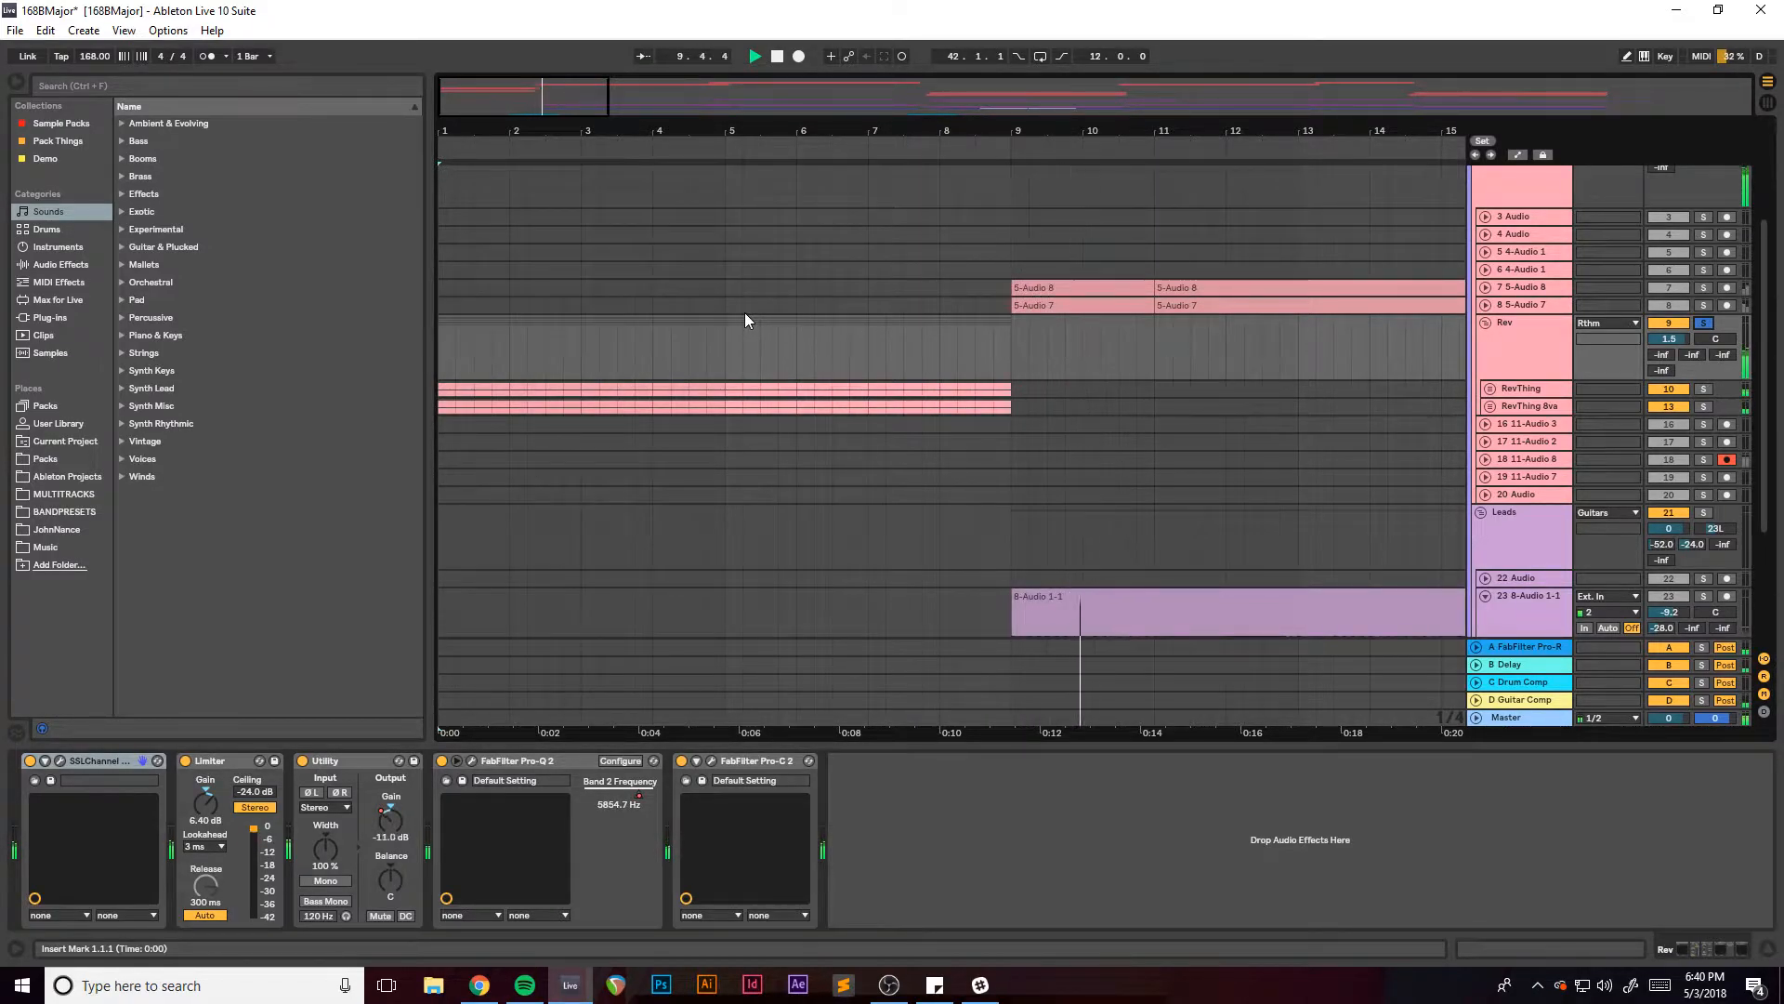
pyautogui.click(1487, 389)
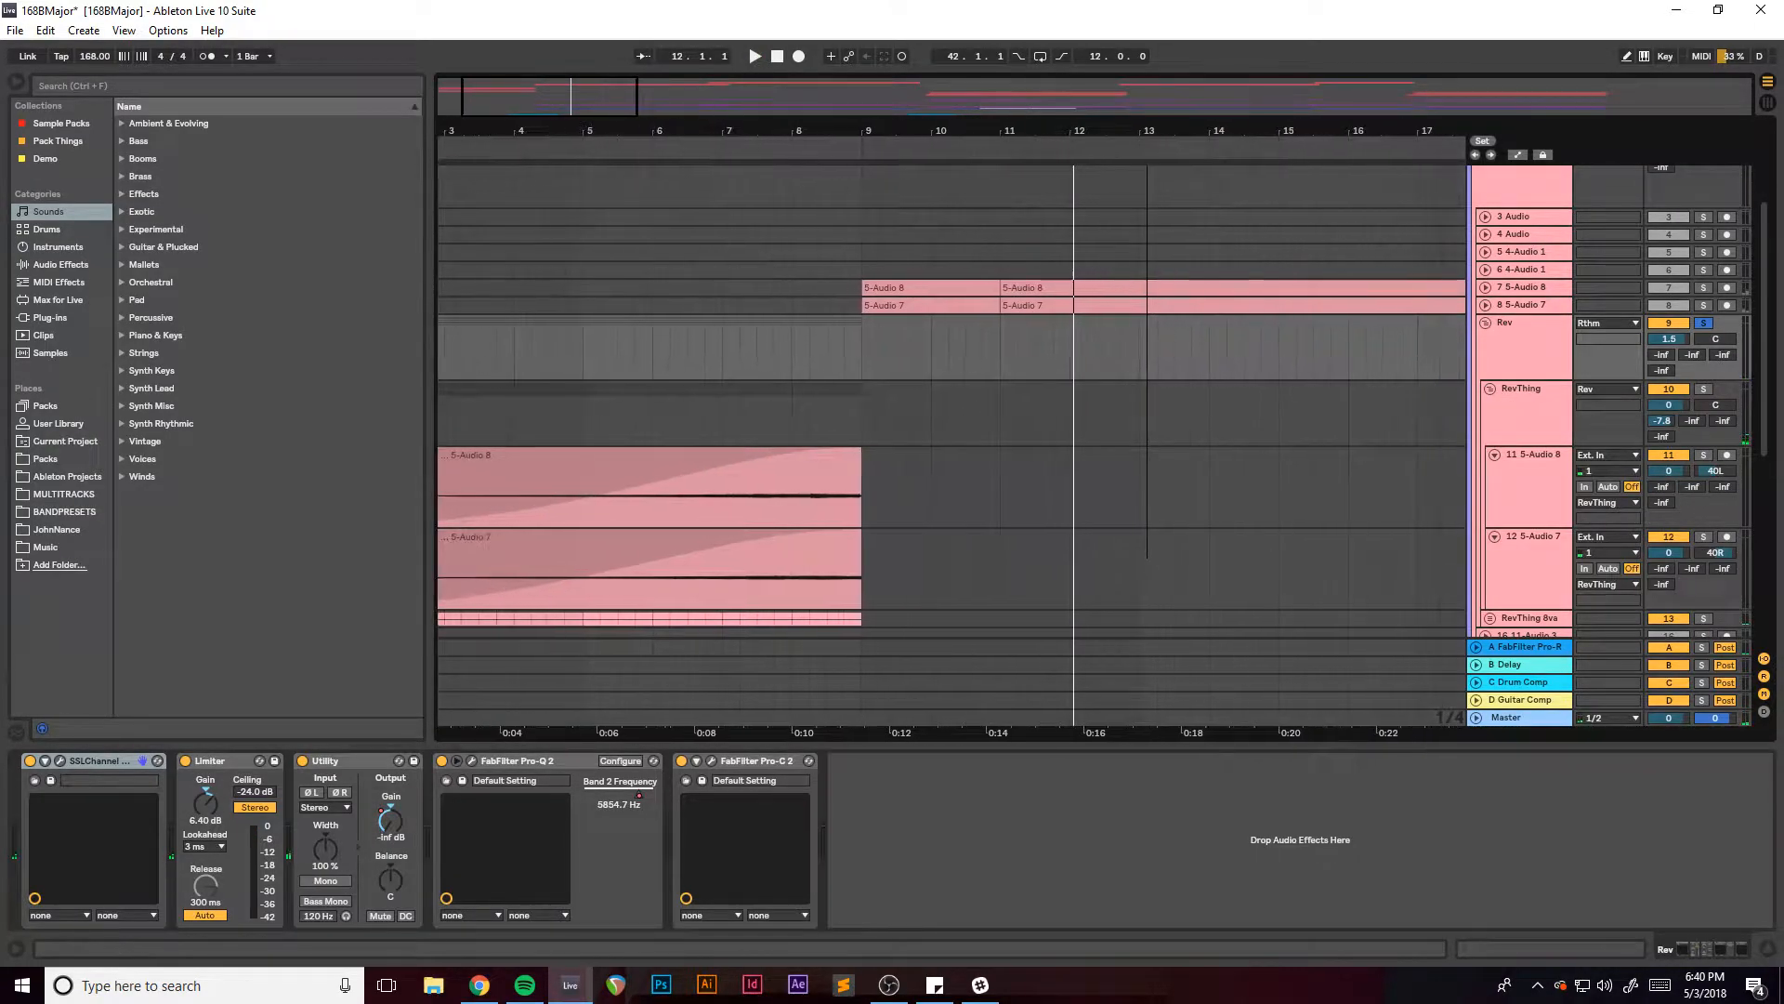
pyautogui.scroll(2, 1438, 305)
pyautogui.click(860, 311)
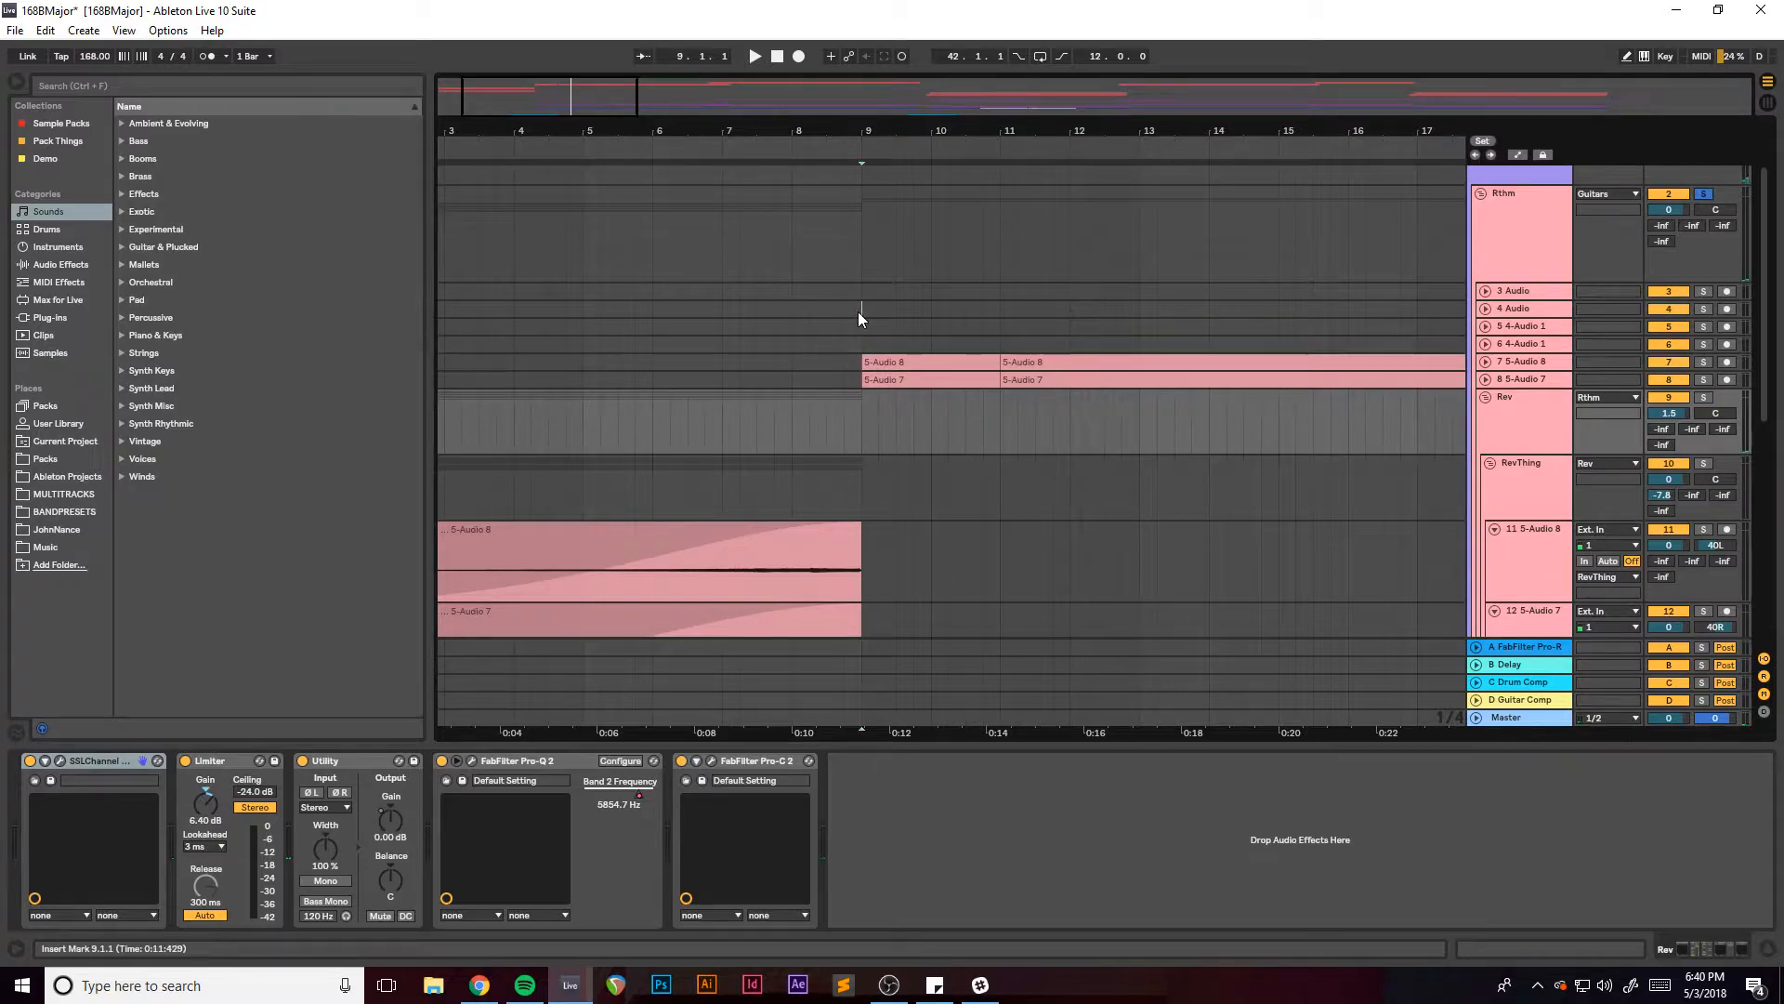
pyautogui.press('space')
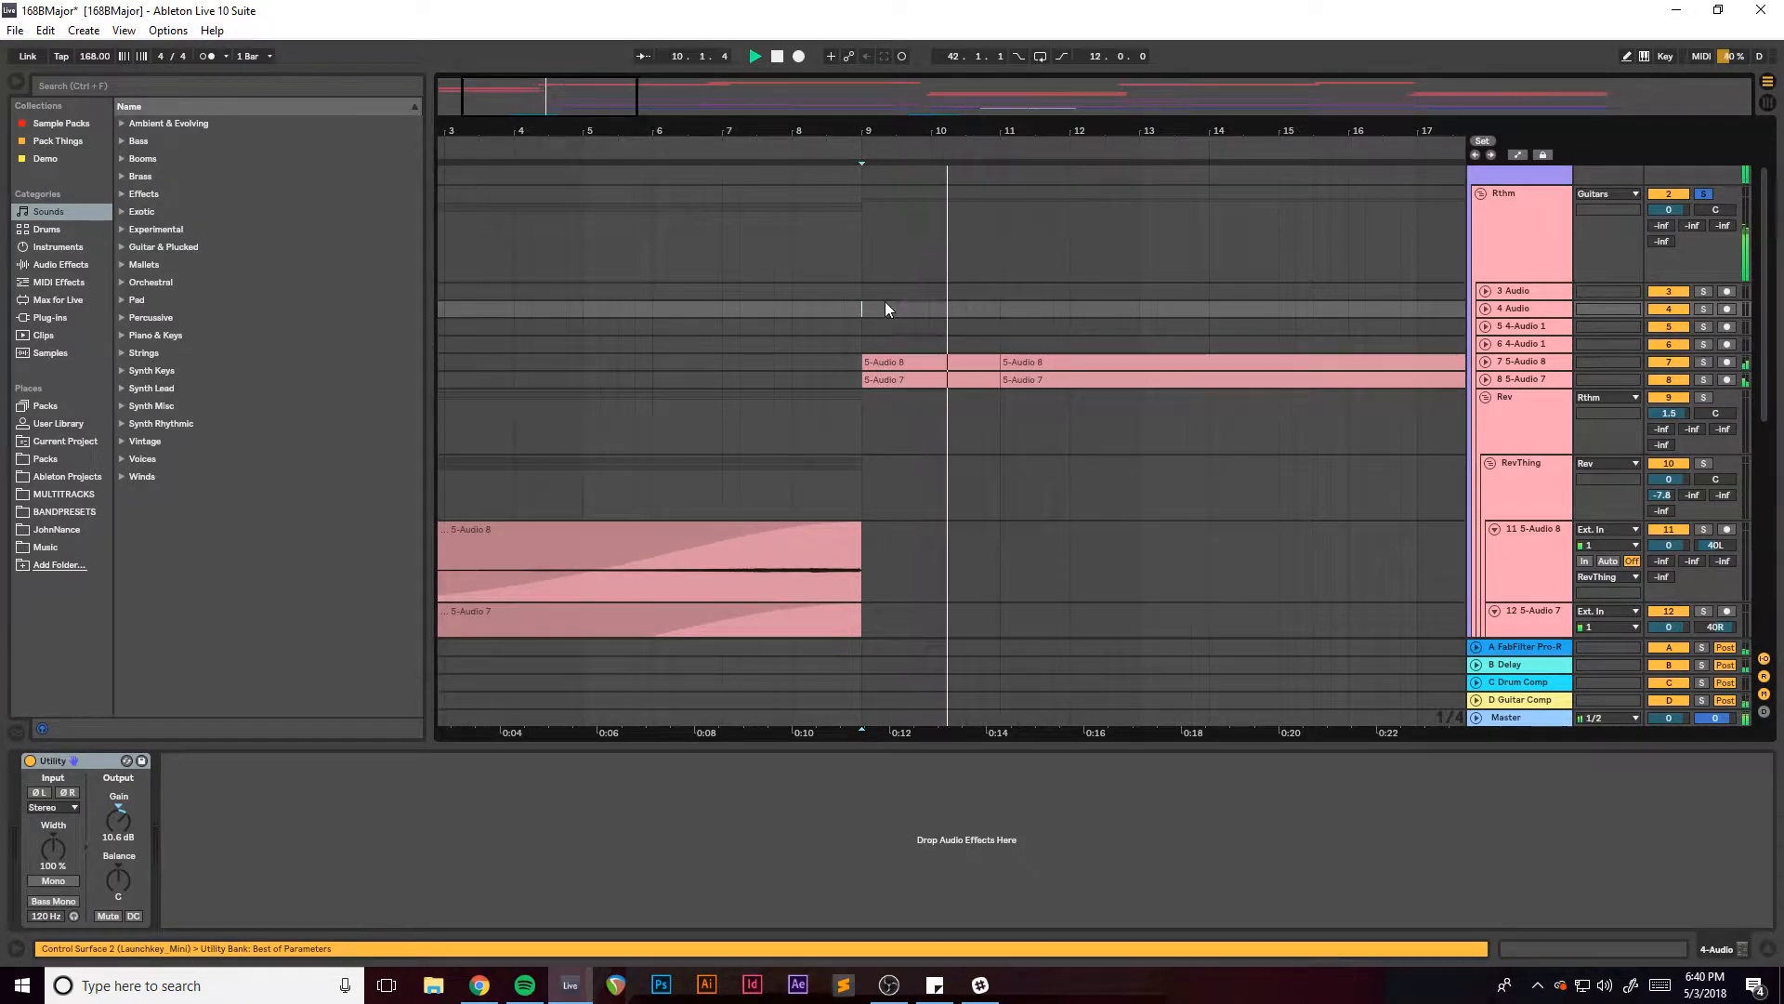
pyautogui.press('space')
# Set the playback start to bar 1 and show the RevThing group's effect chain.
pyautogui.moveTo(598, 125); pyautogui.dragTo(711, 109)
pyautogui.scroll(-2, 1115, 447)
pyautogui.click(1514, 330)
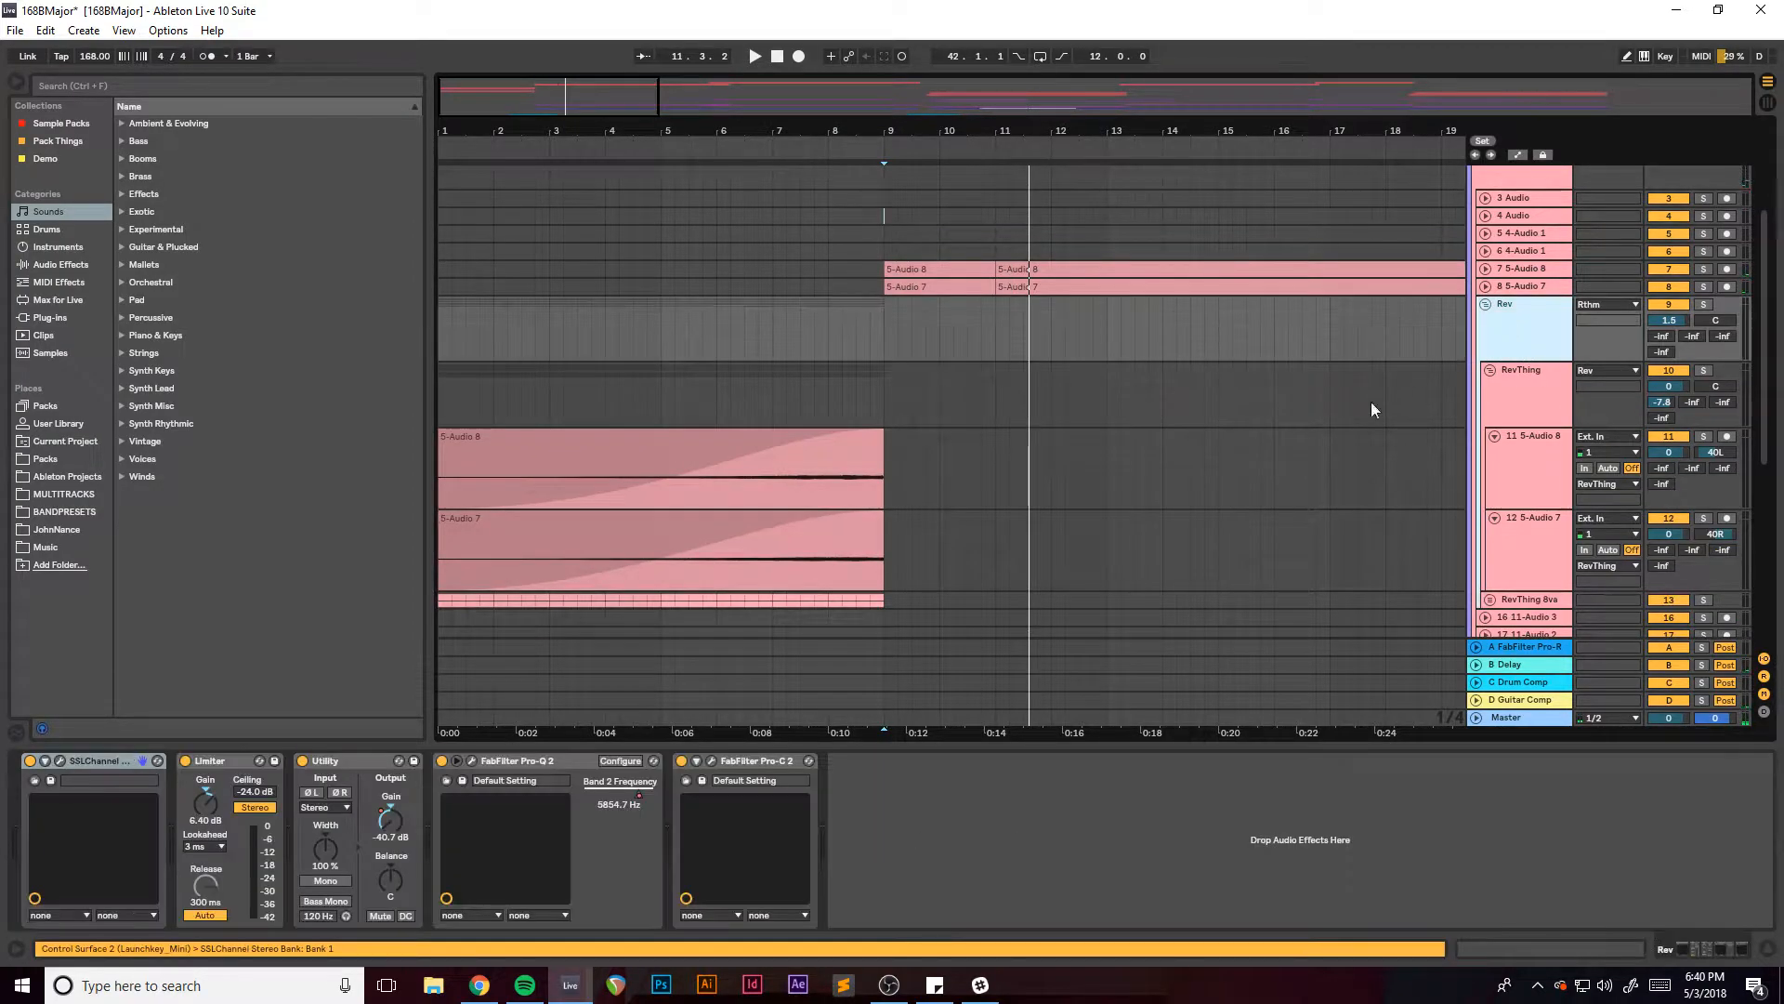
pyautogui.scroll(-2, 1414, 391)
pyautogui.click(446, 324)
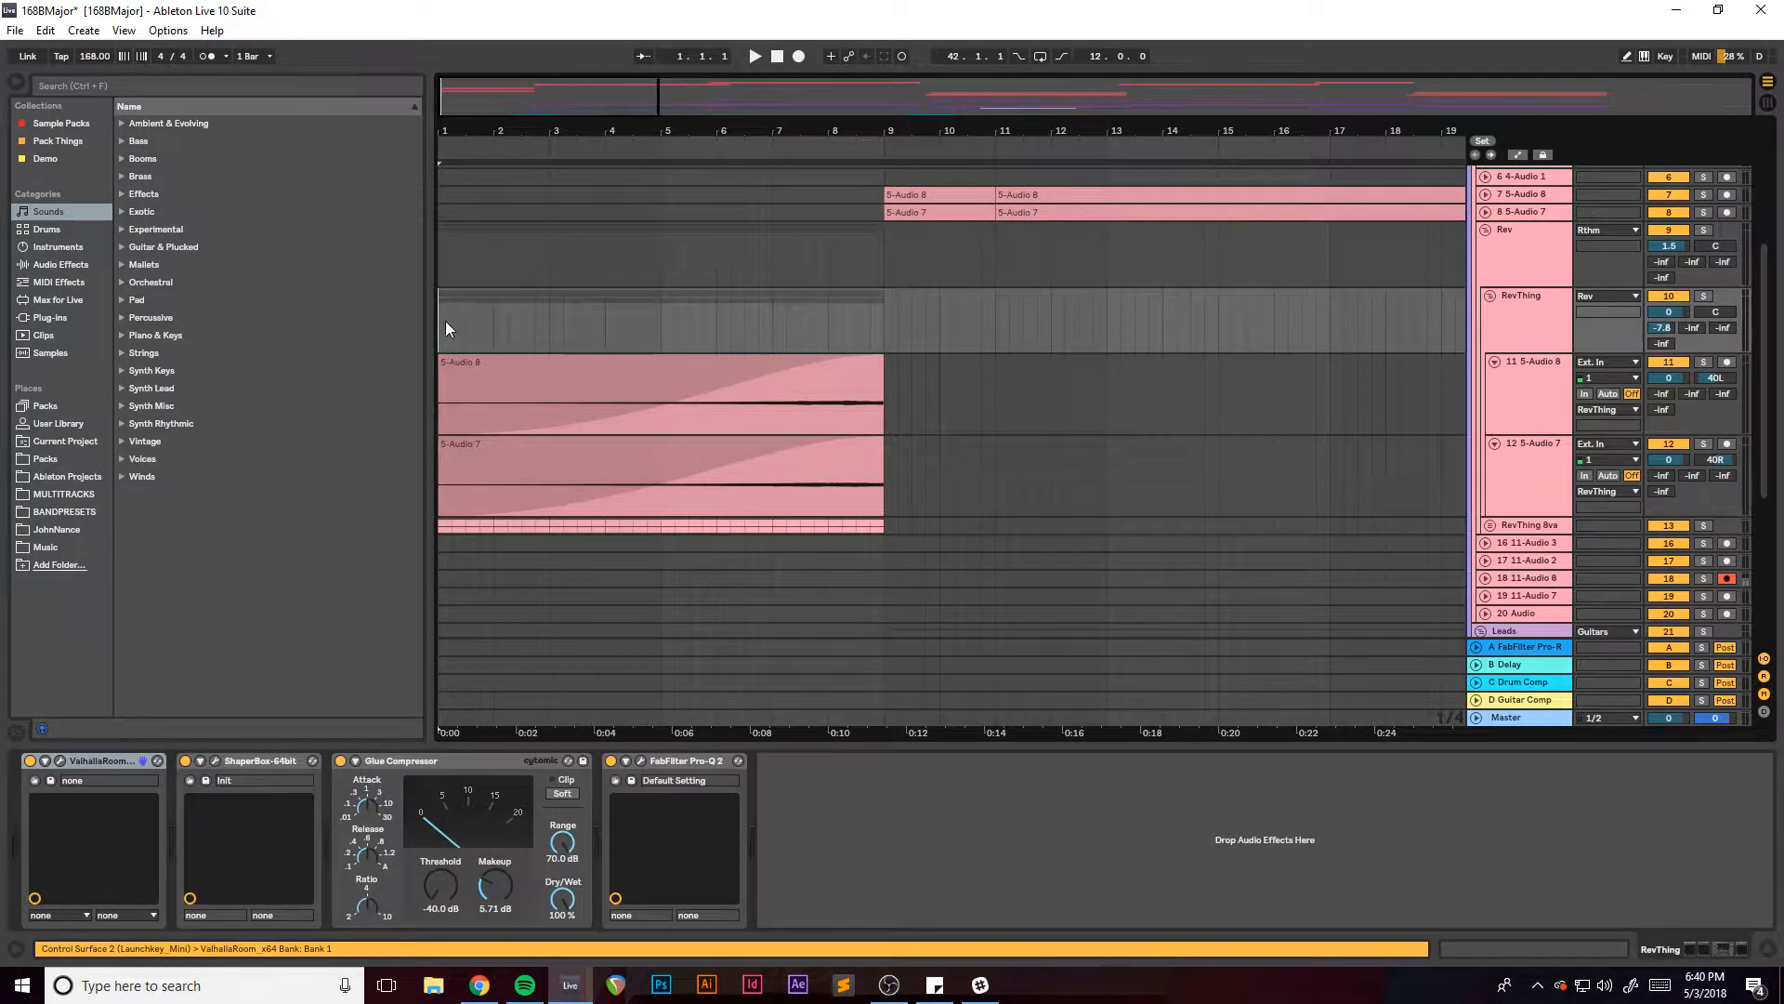
pyautogui.click(1520, 378)
pyautogui.click(1534, 325)
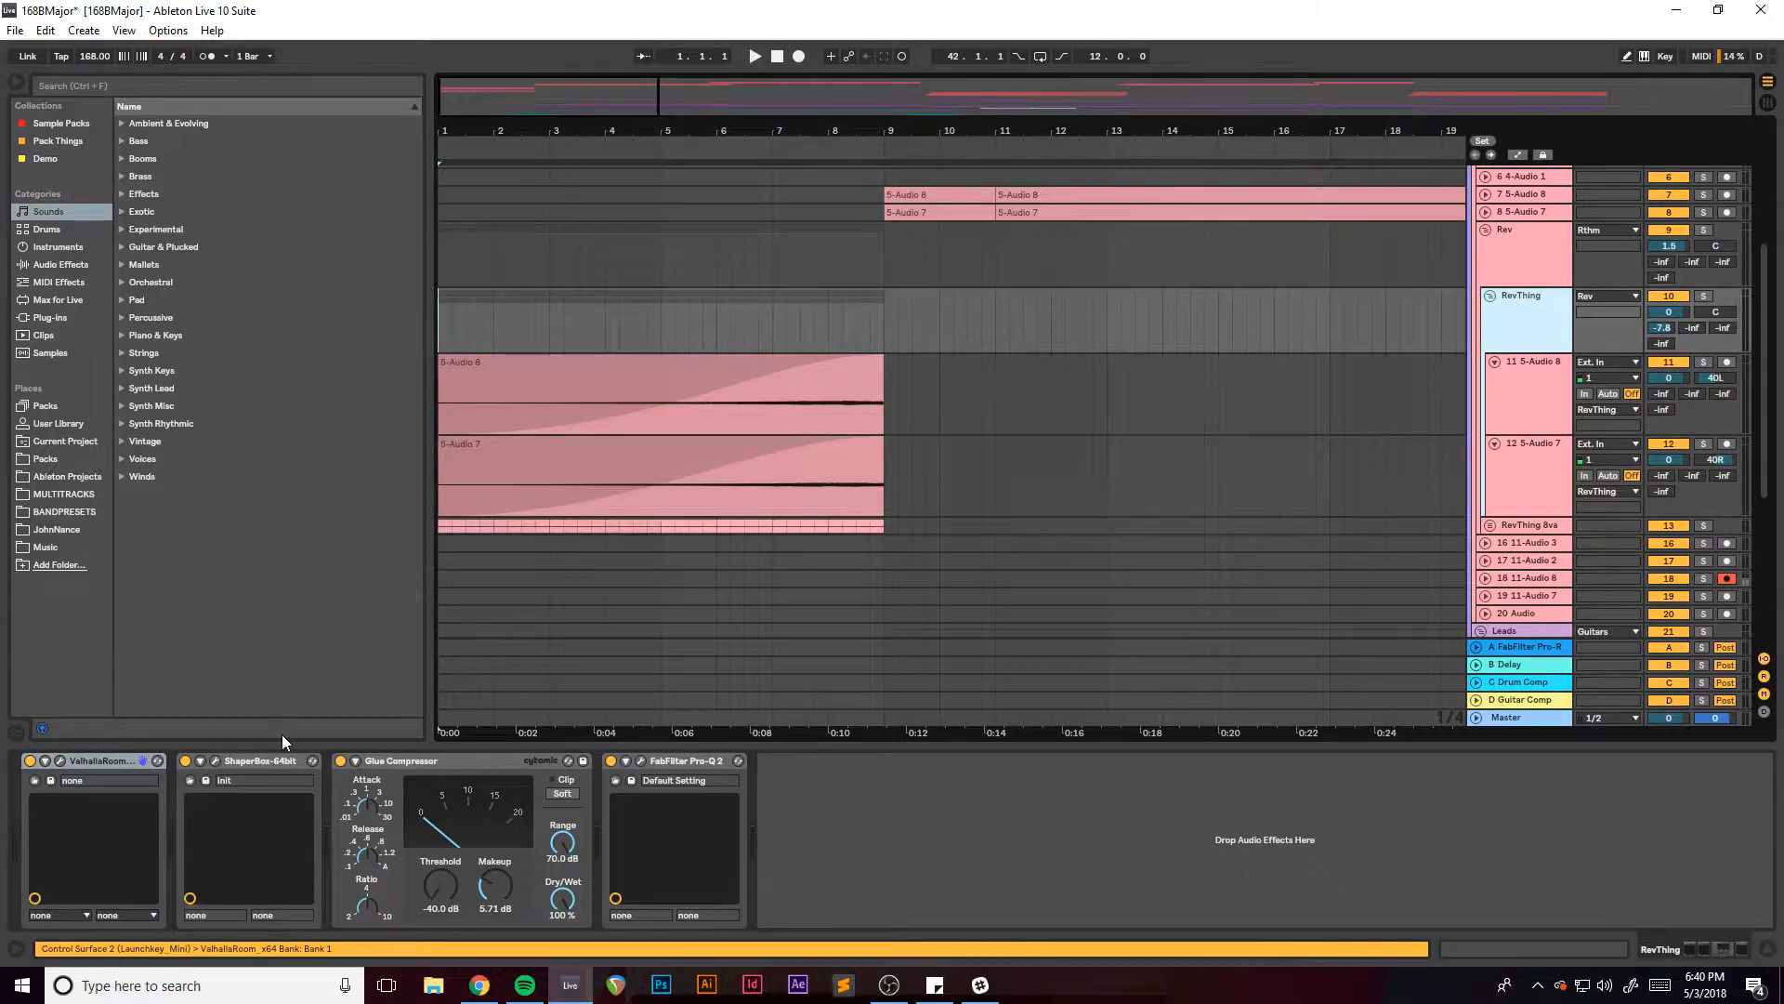
# Examine the ValhallaRoom reverb settings on the RevThing group and close the plug-in.
pyautogui.click(62, 762)
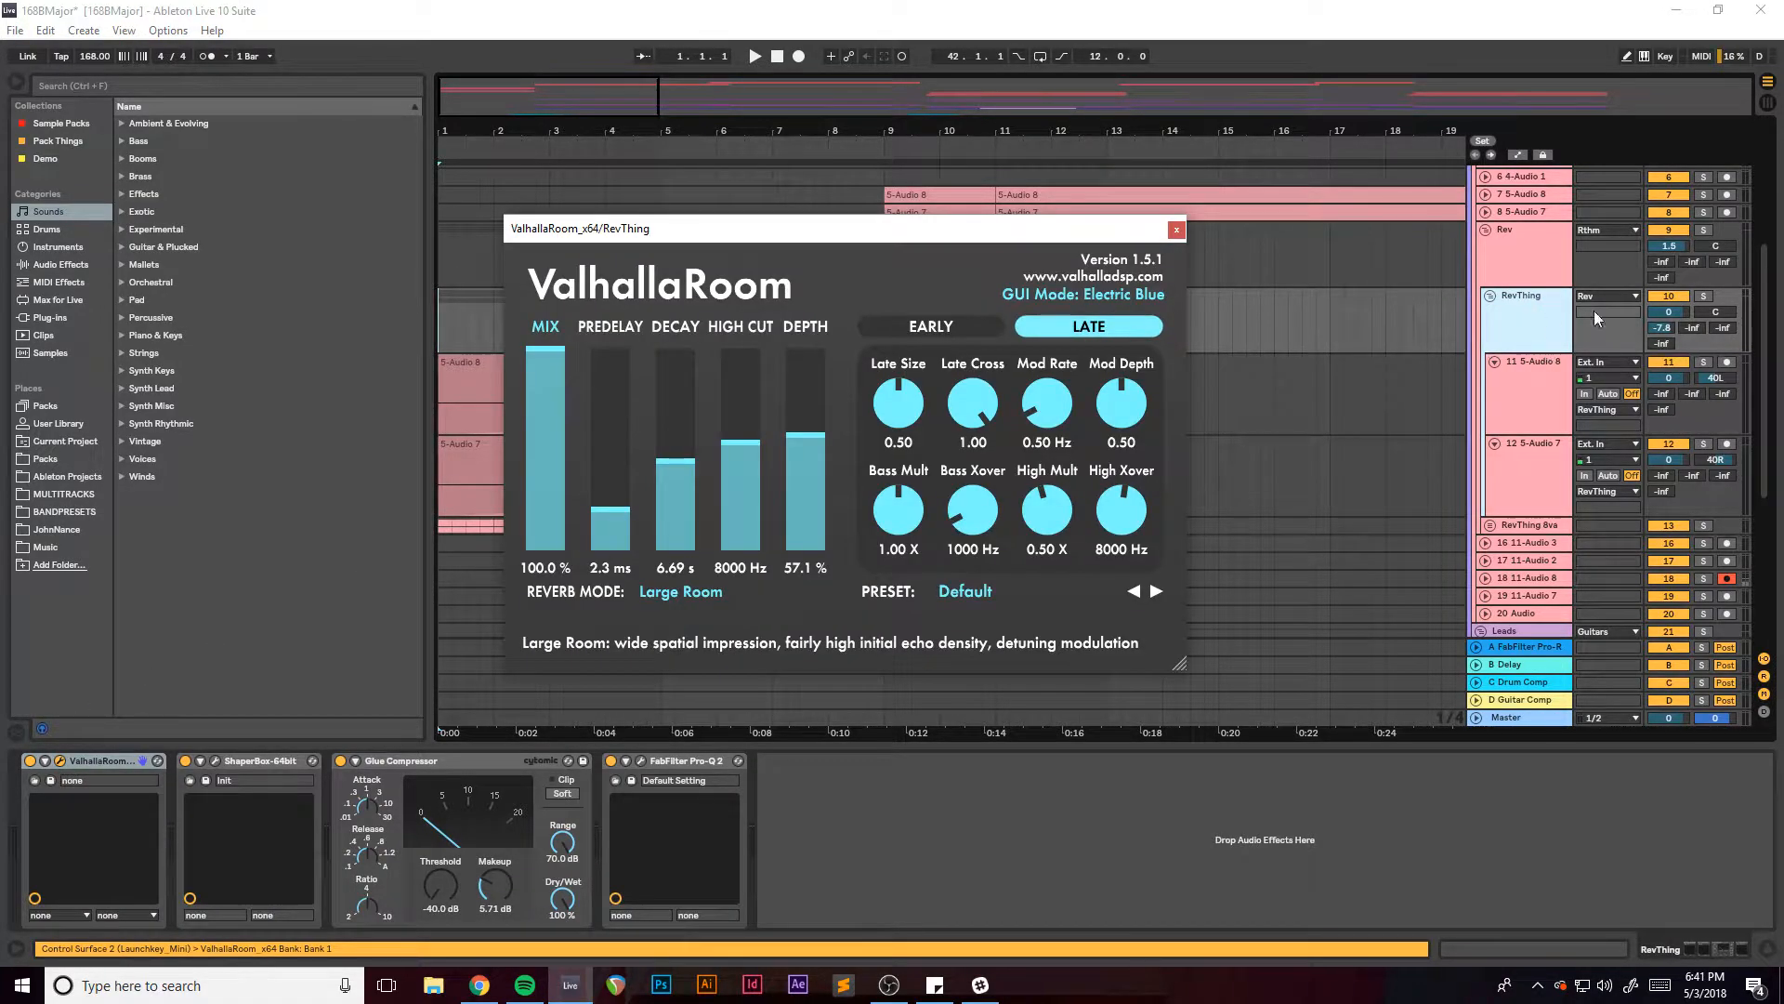
pyautogui.moveTo(922, 239); pyautogui.dragTo(835, 258)
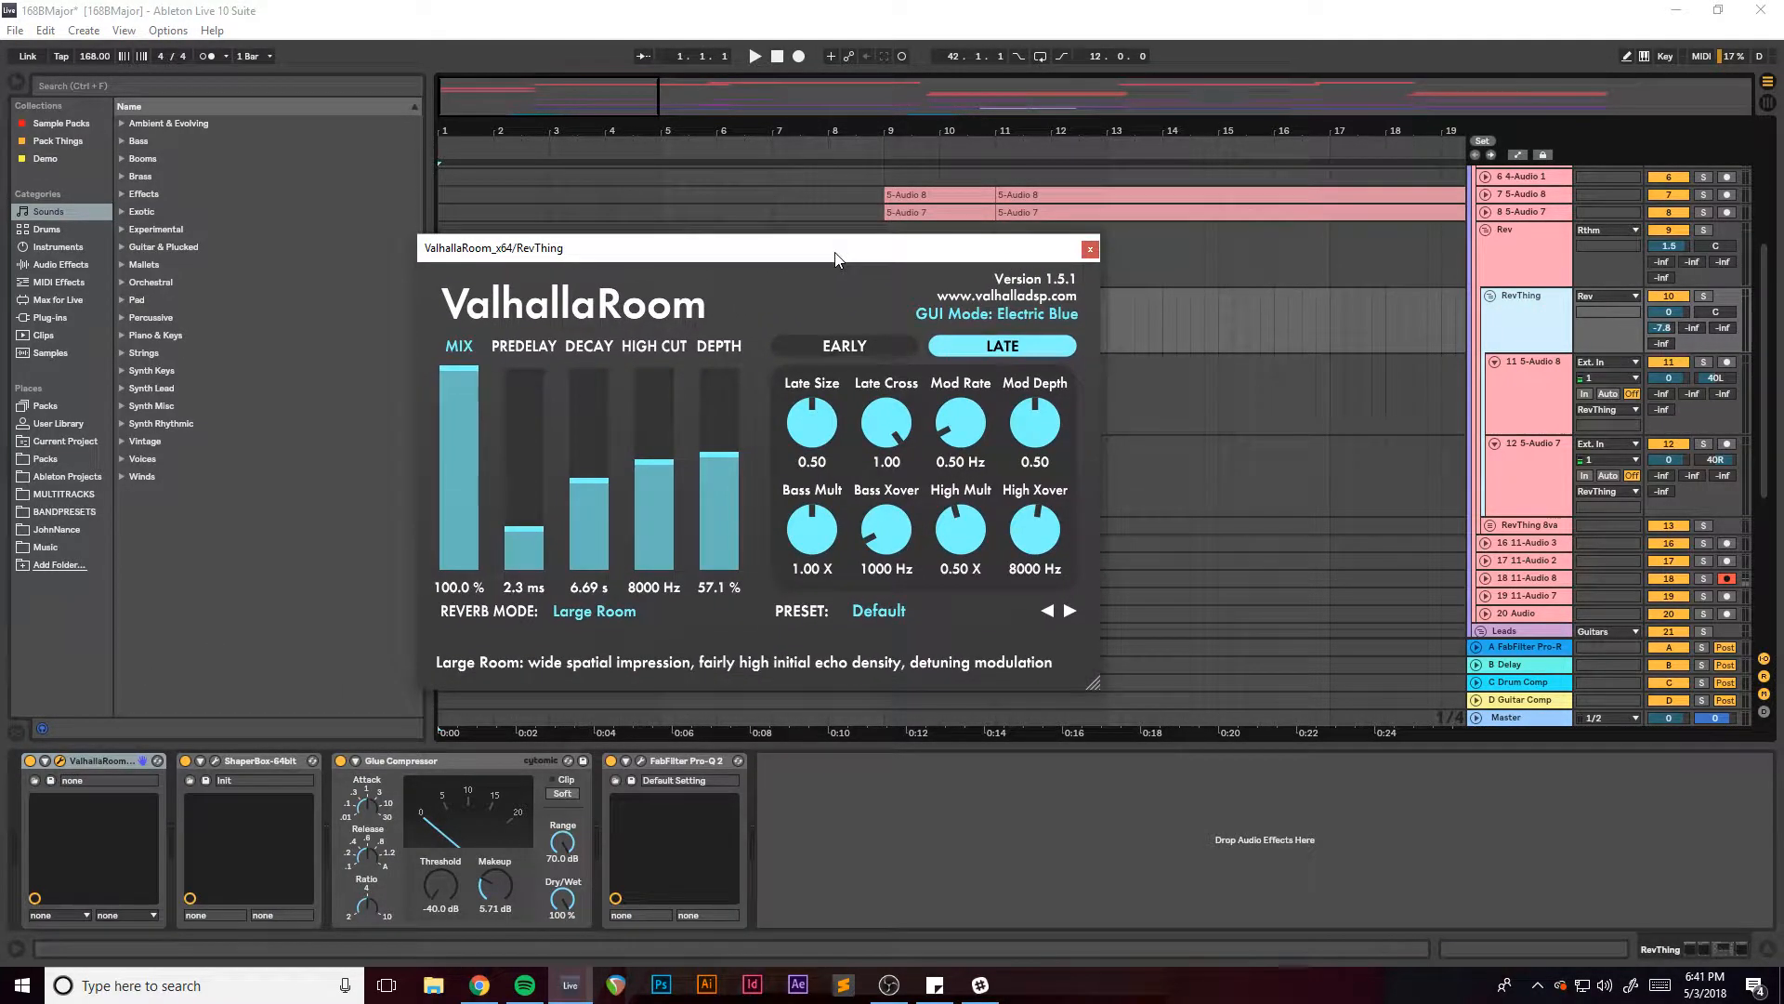
pyautogui.click(1093, 250)
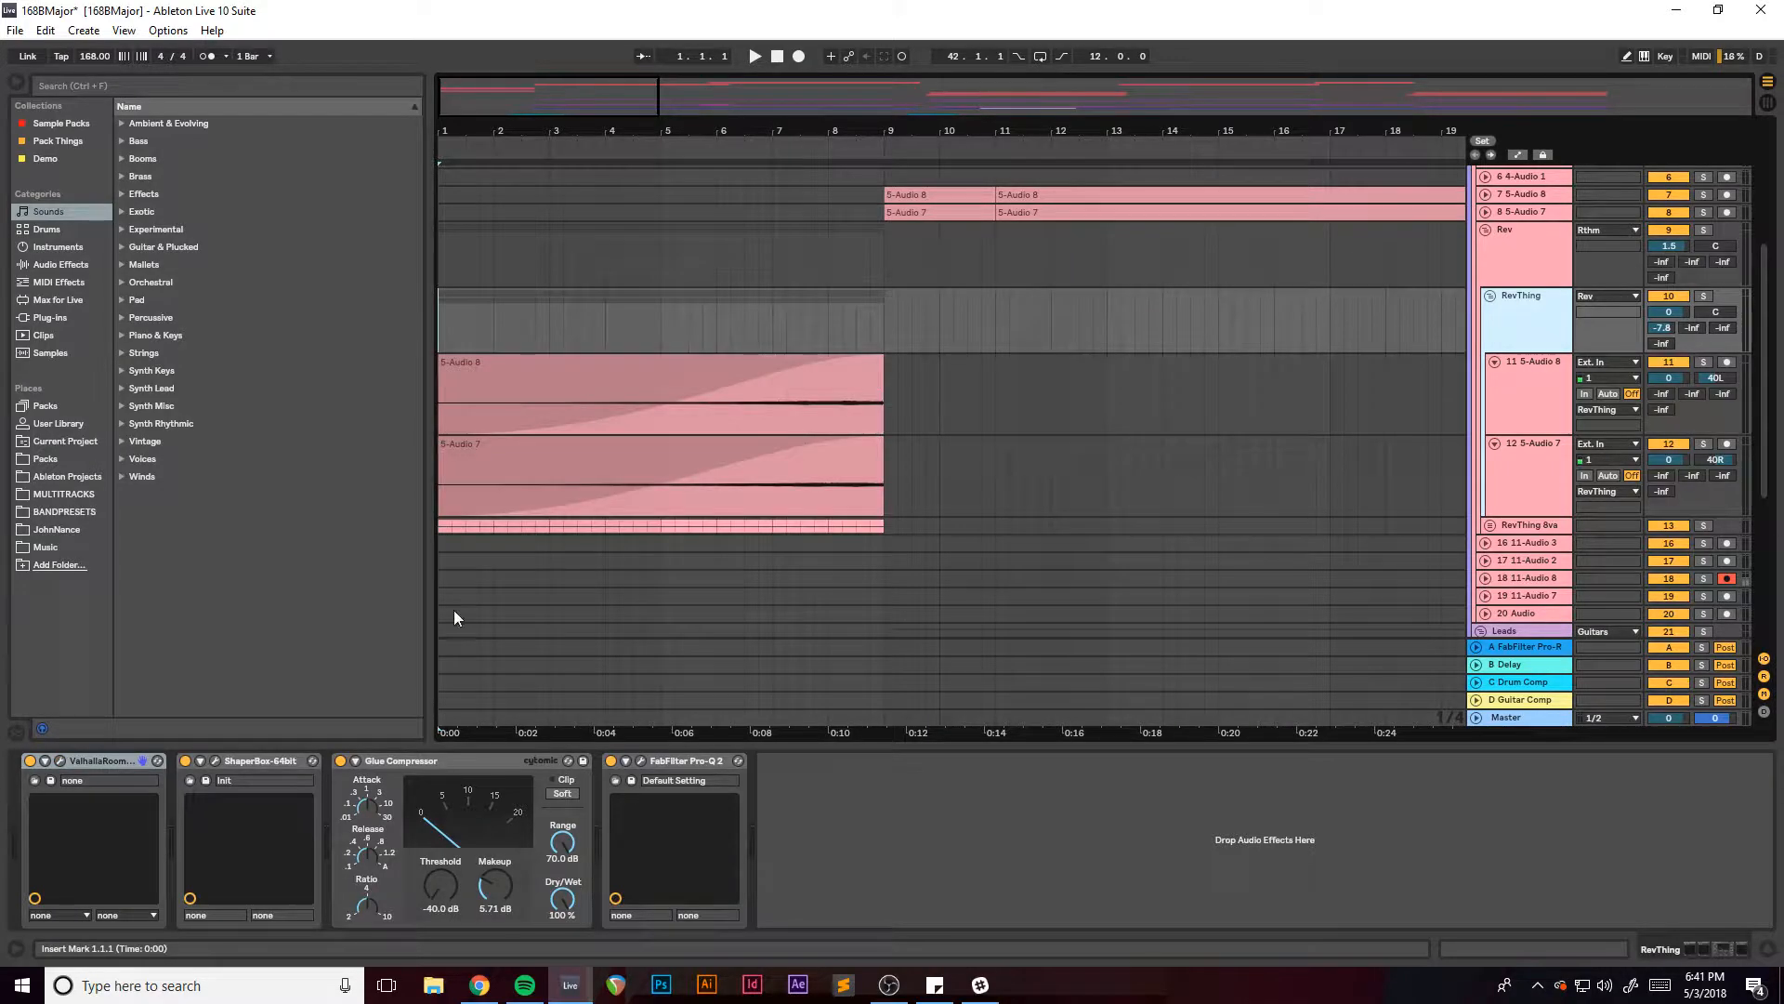
# Solo RevThing and play it with ShaperBox open to examine its time-offset pattern, and close the plug-in.
pyautogui.click(214, 760)
pyautogui.press('space')
pyautogui.click(1704, 296)
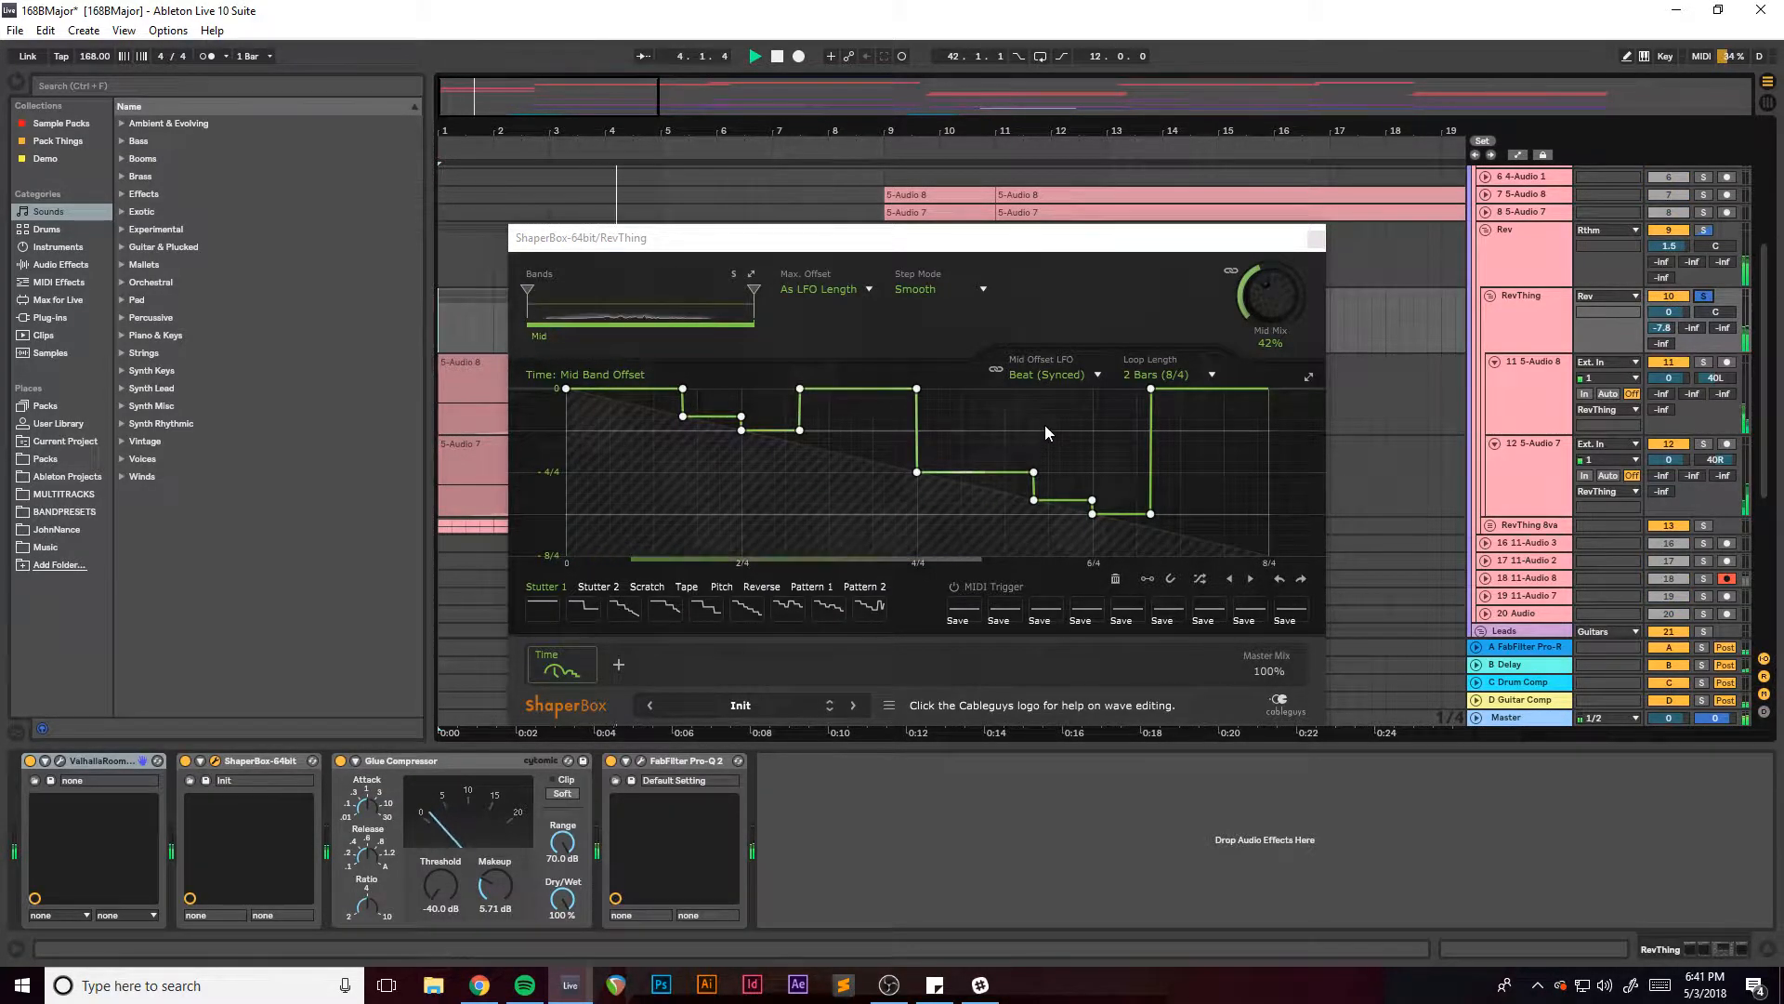
pyautogui.press('space')
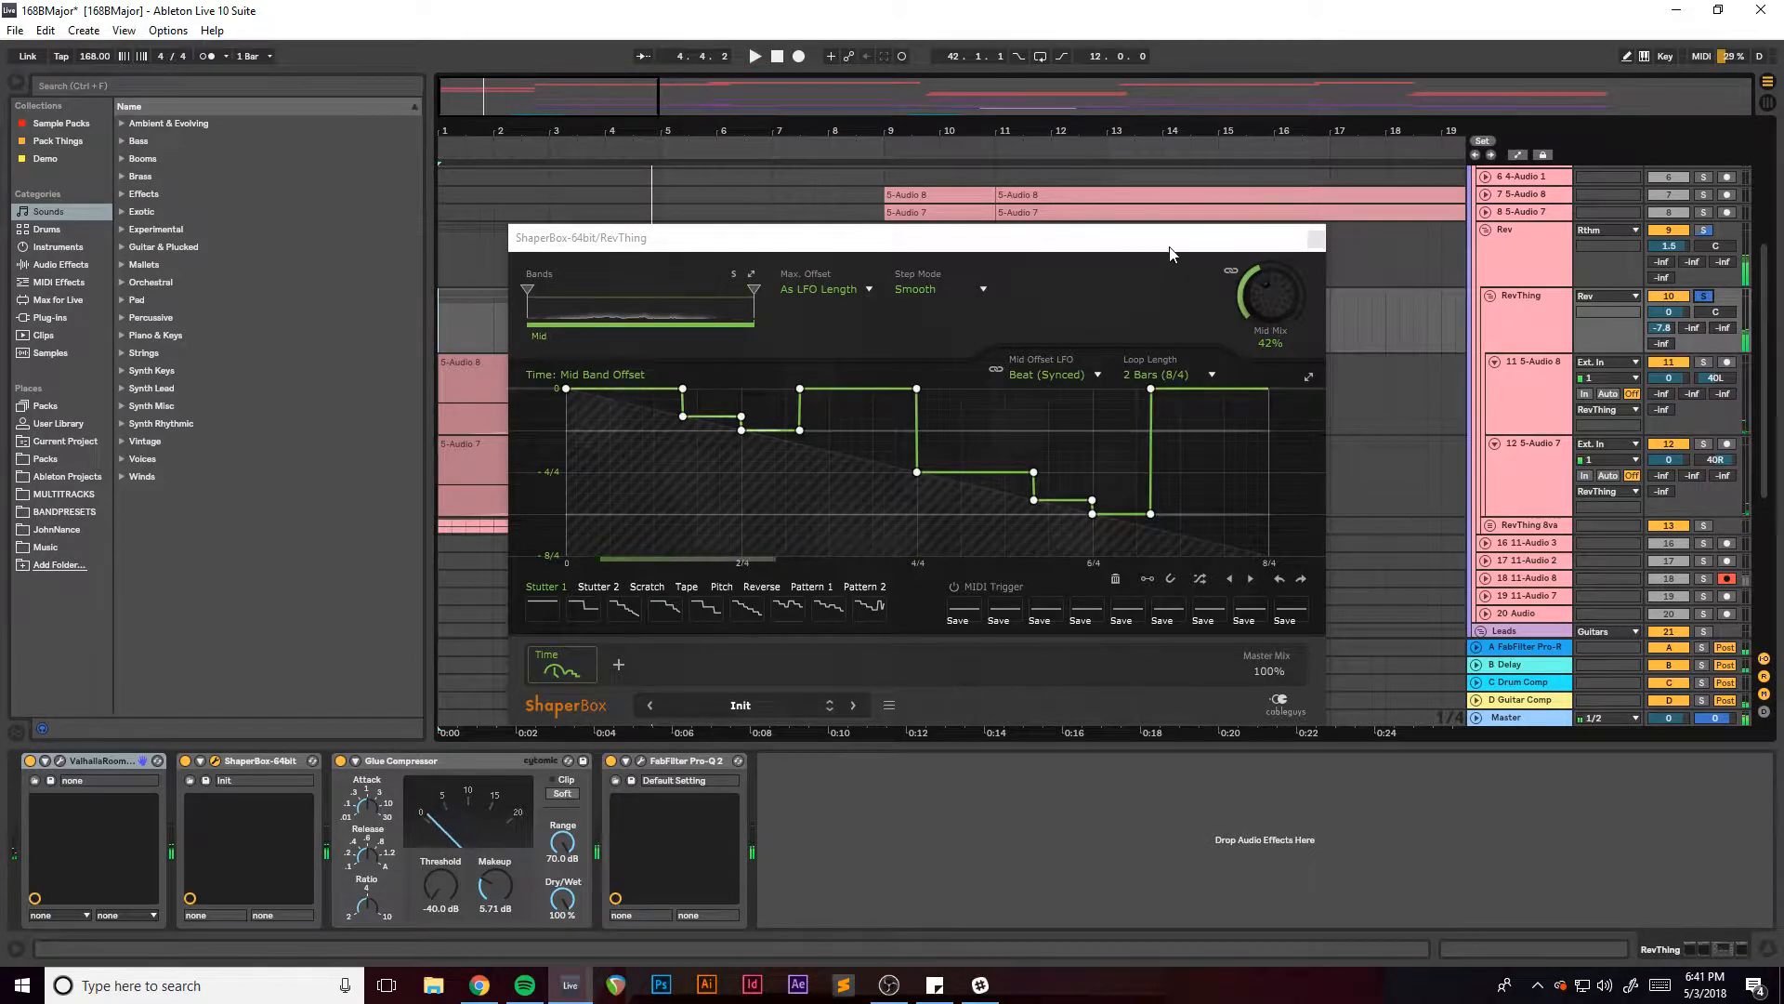
pyautogui.moveTo(1169, 243); pyautogui.dragTo(1115, 260)
pyautogui.click(1264, 252)
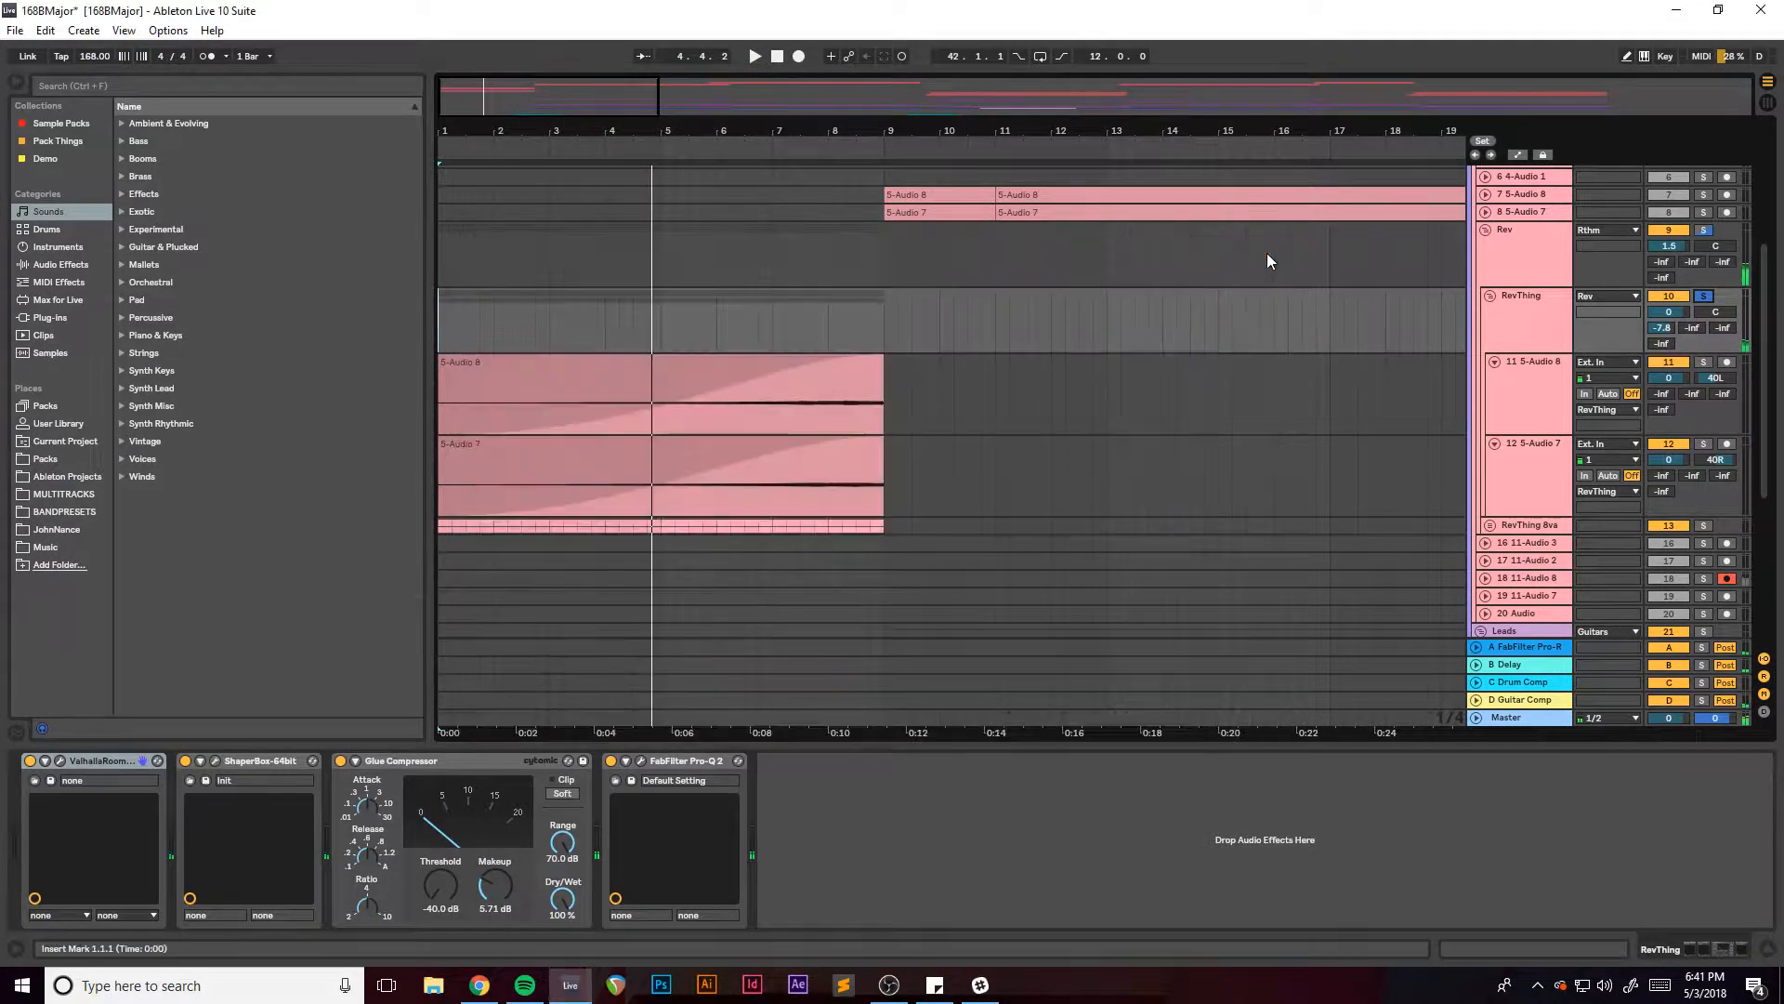
# Examine the Glue Compressor and the FabFilter Pro-Q 2 curve on RevThing during playback, and close the equalizer.
pyautogui.click(469, 762)
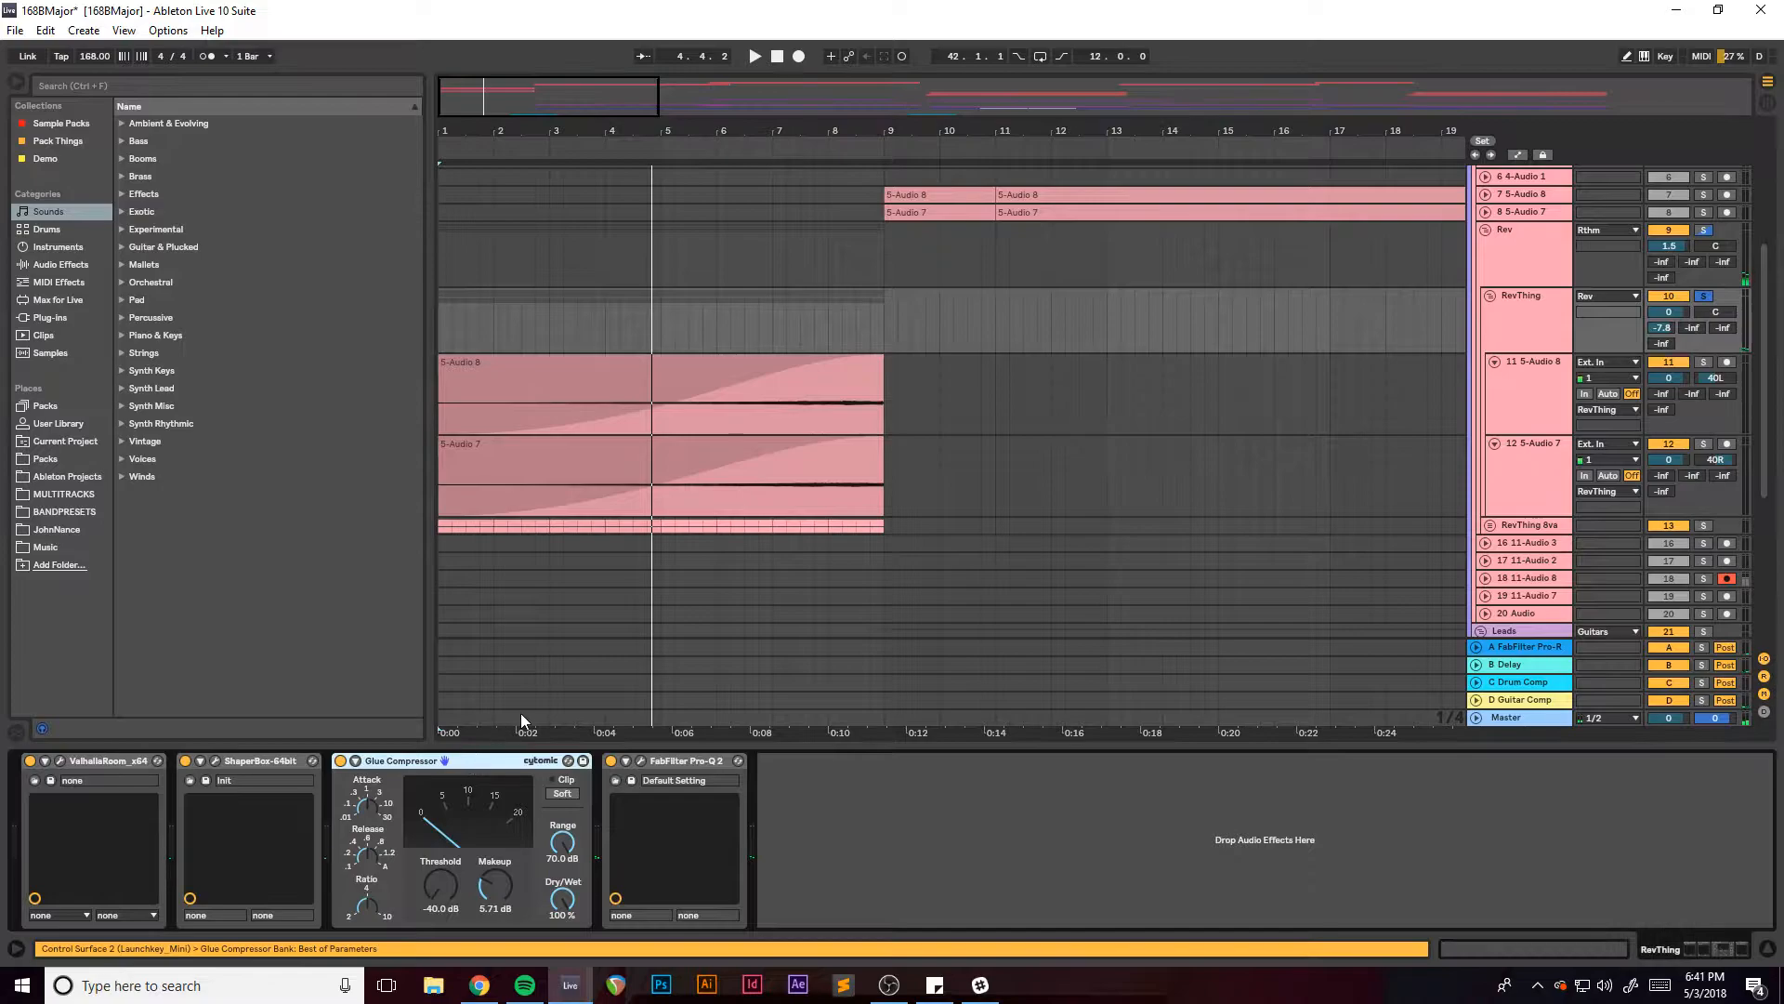
pyautogui.click(641, 761)
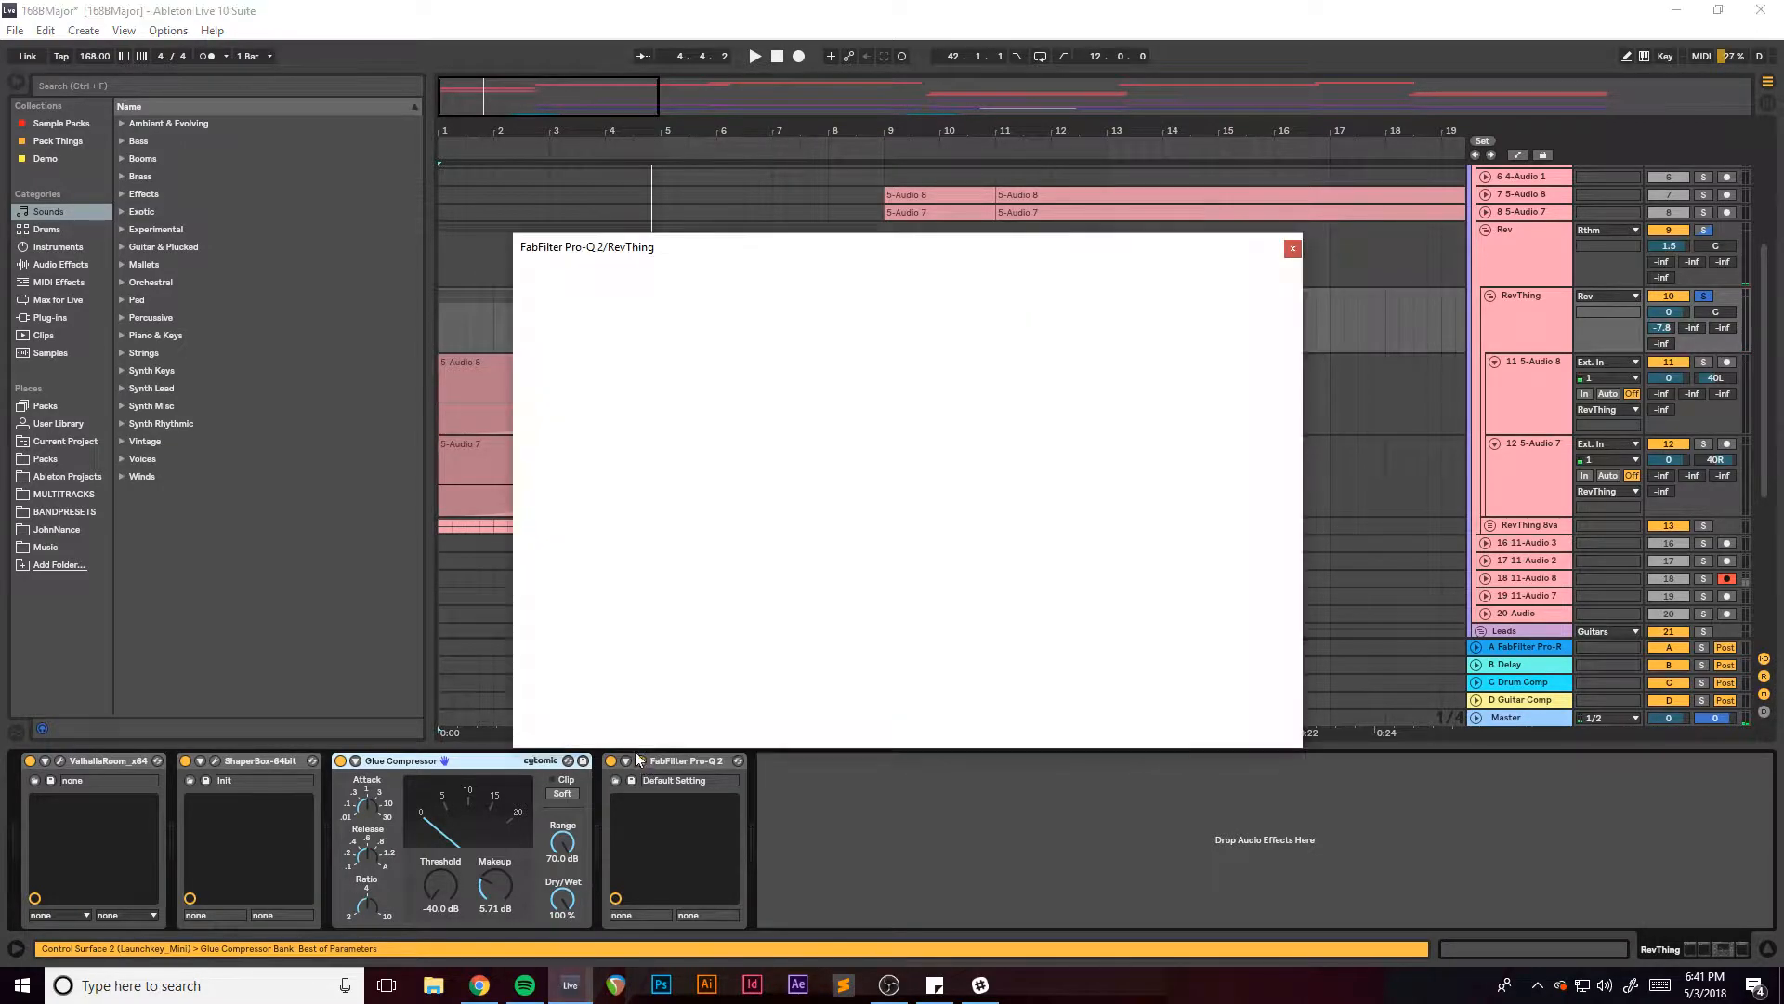
pyautogui.press('space')
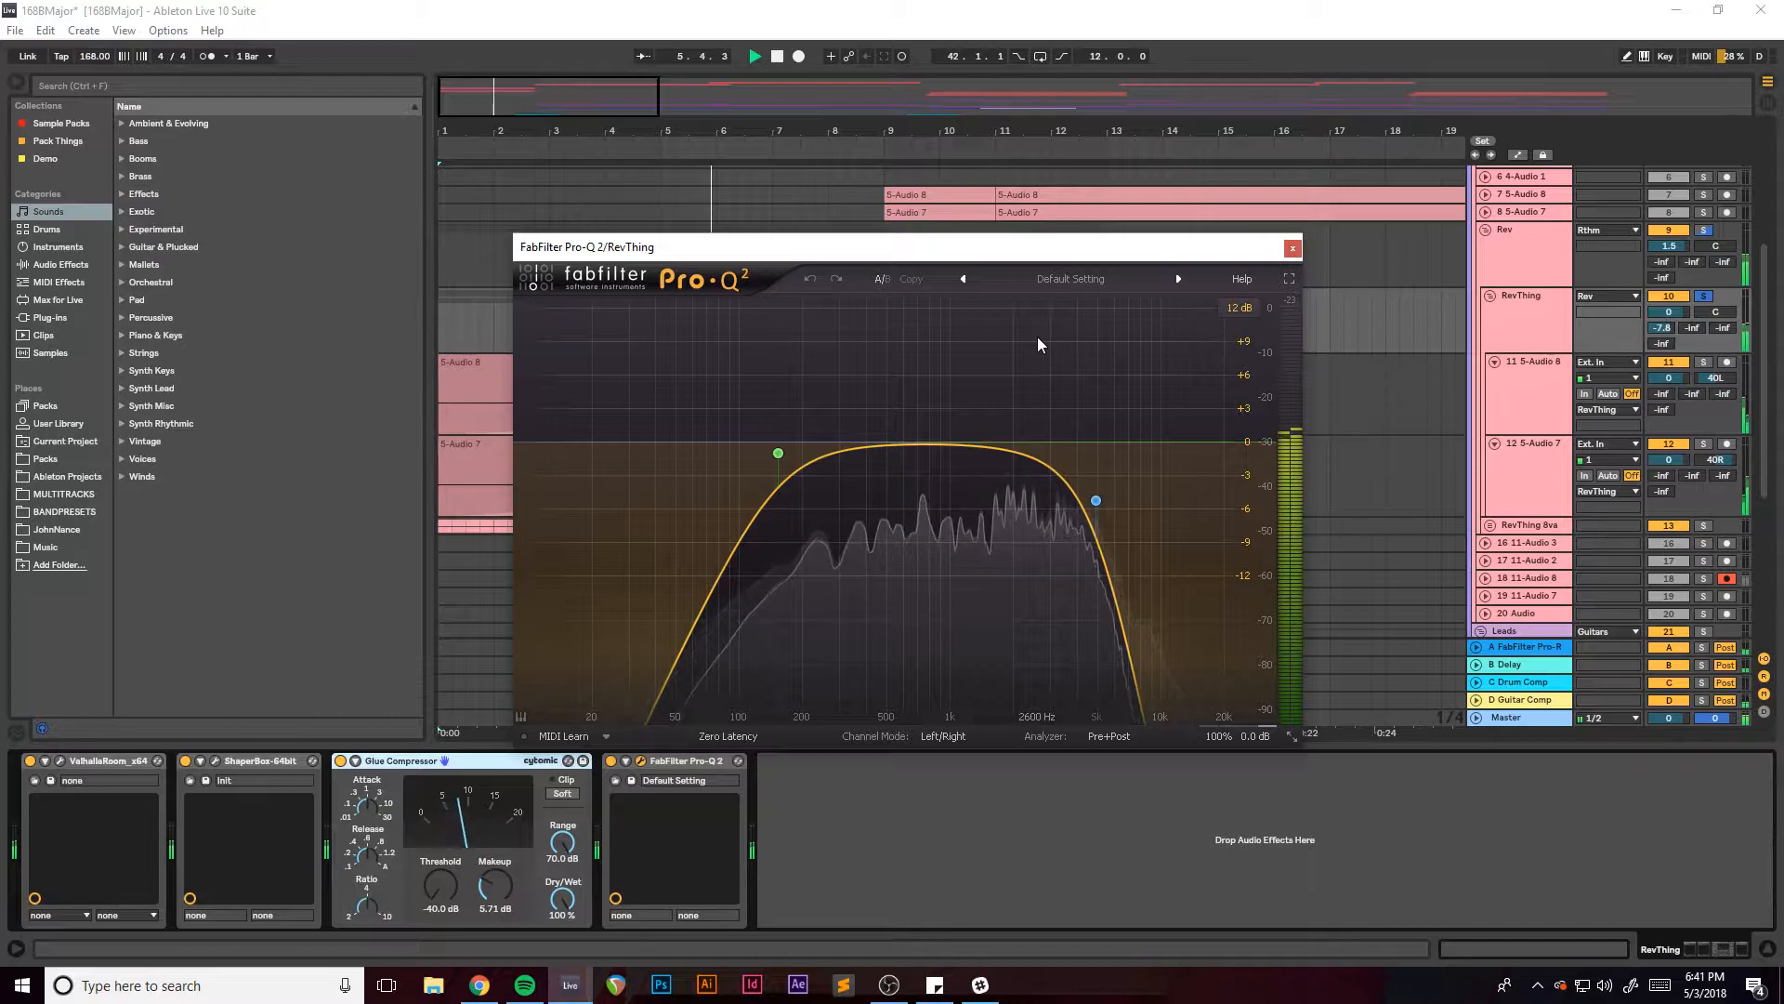
pyautogui.press('space')
pyautogui.click(1292, 249)
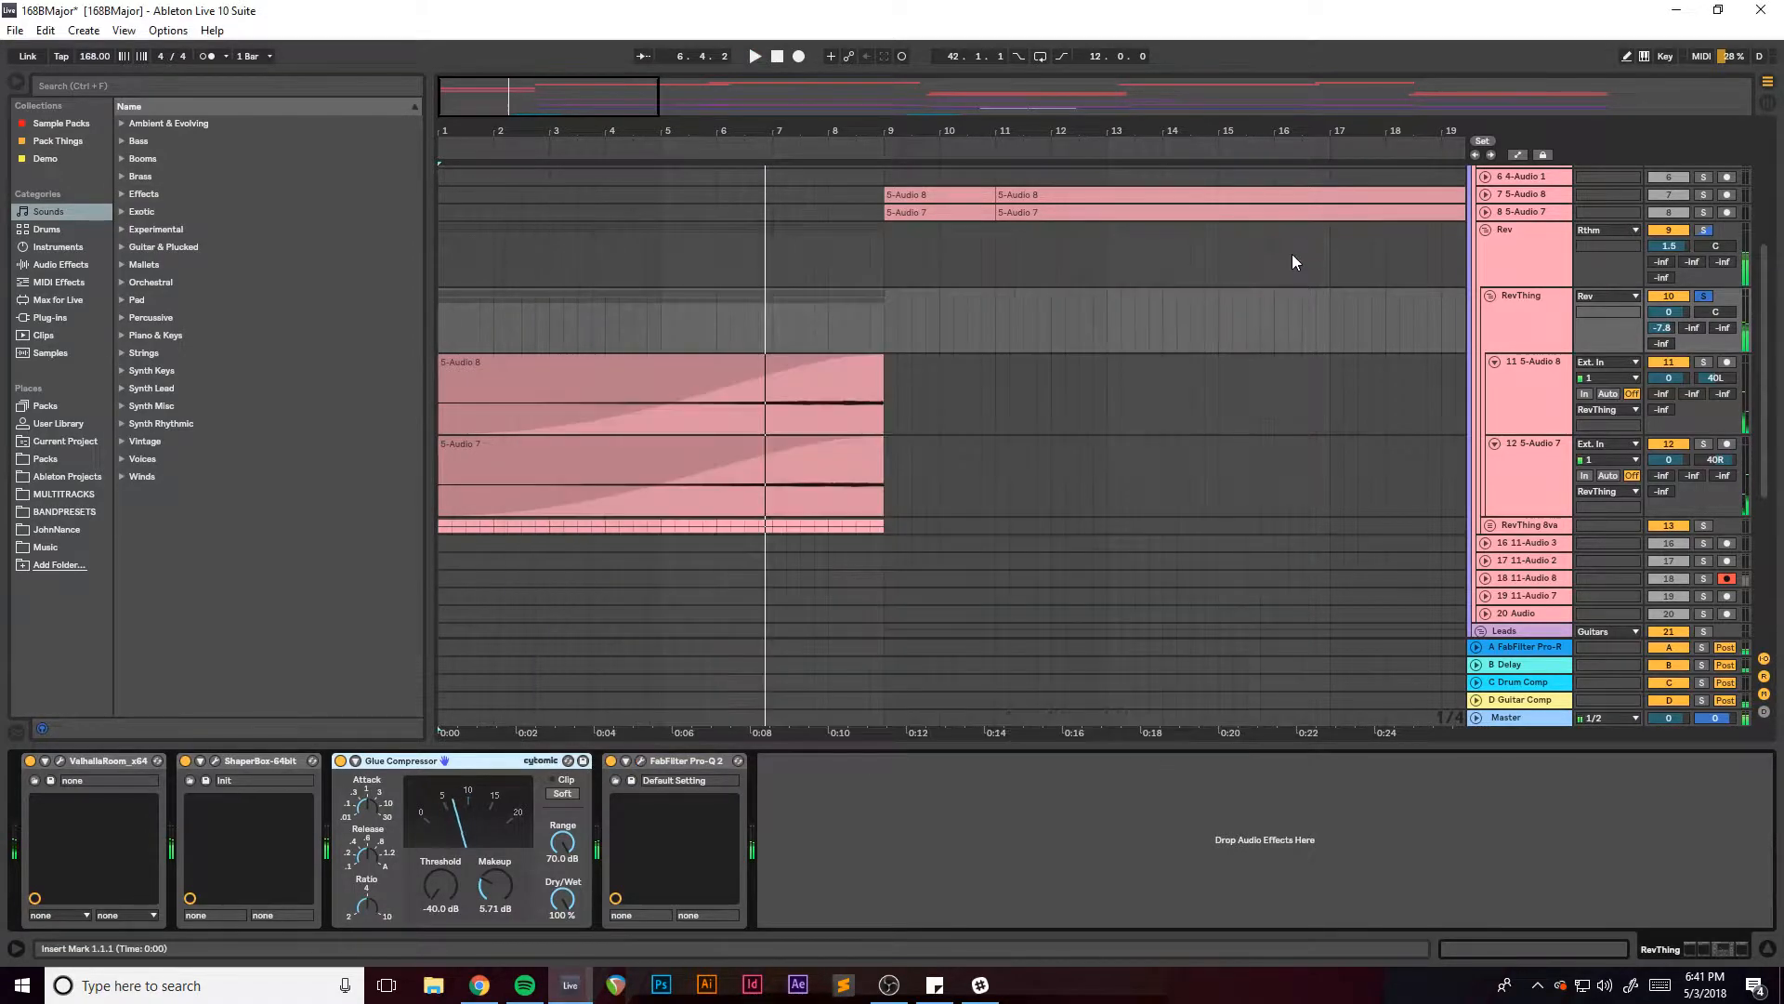
# Show the automation lanes to check the RevThing group's automation, and hide them again.
pyautogui.click(1522, 329)
pyautogui.press('a')
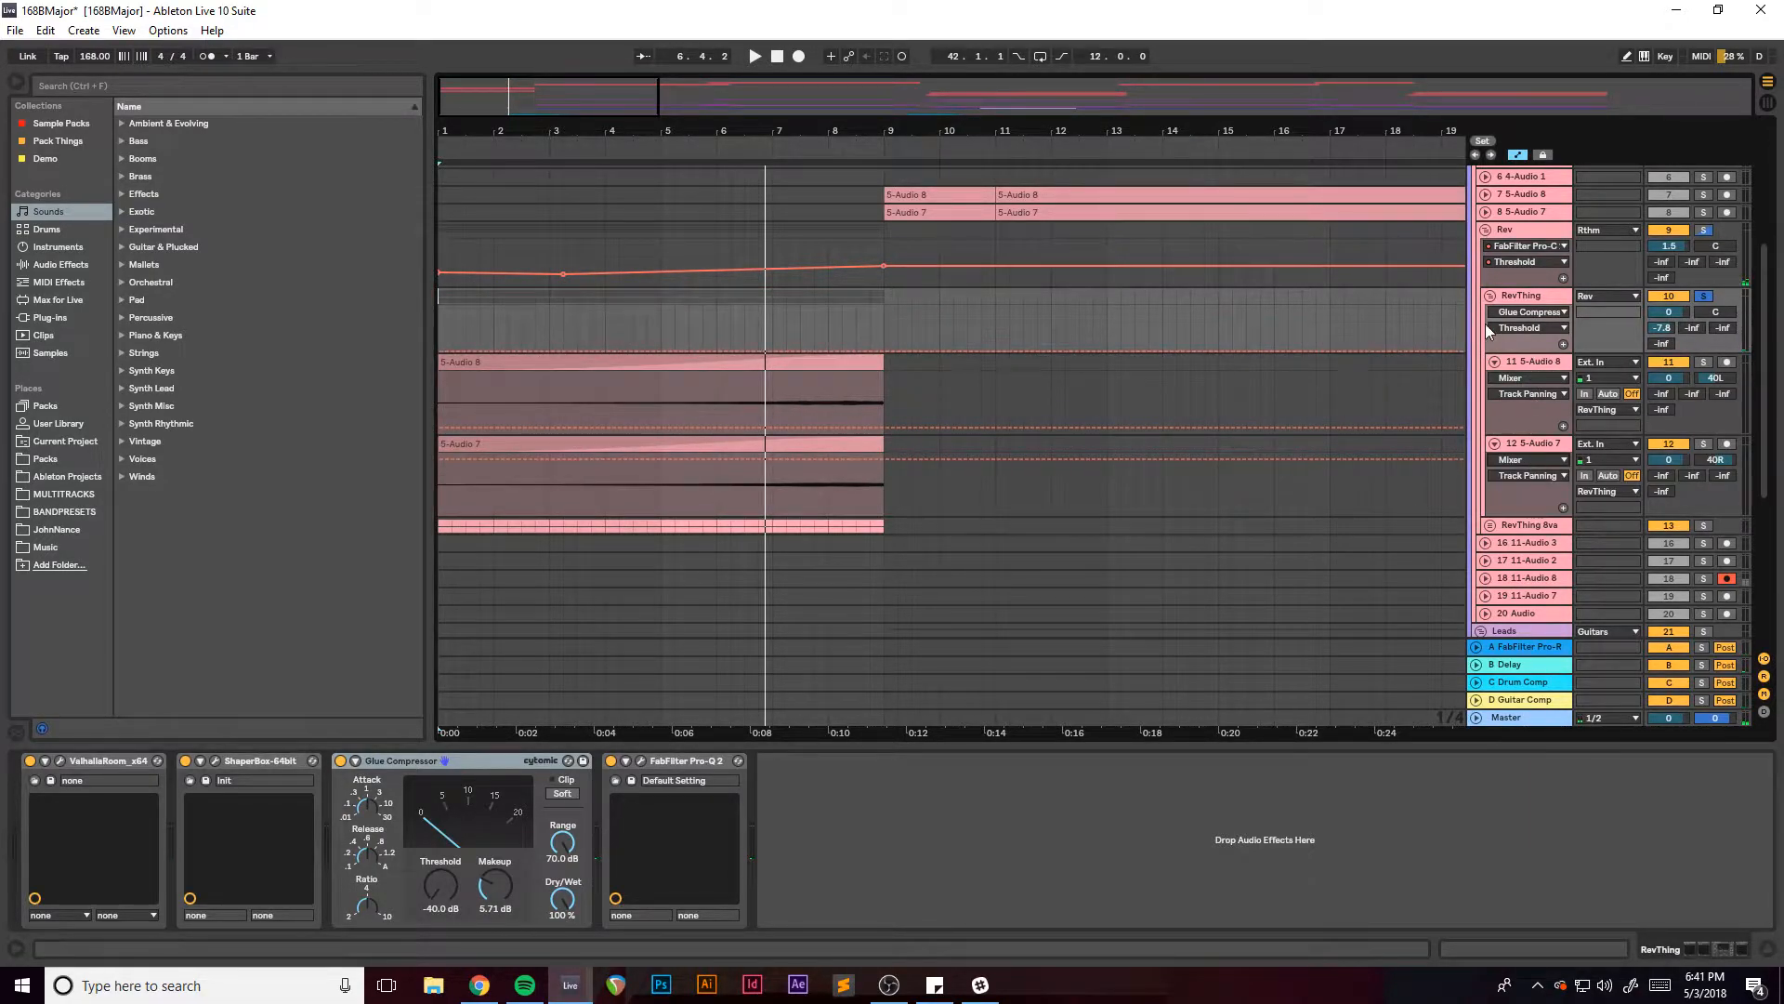
pyautogui.press('a')
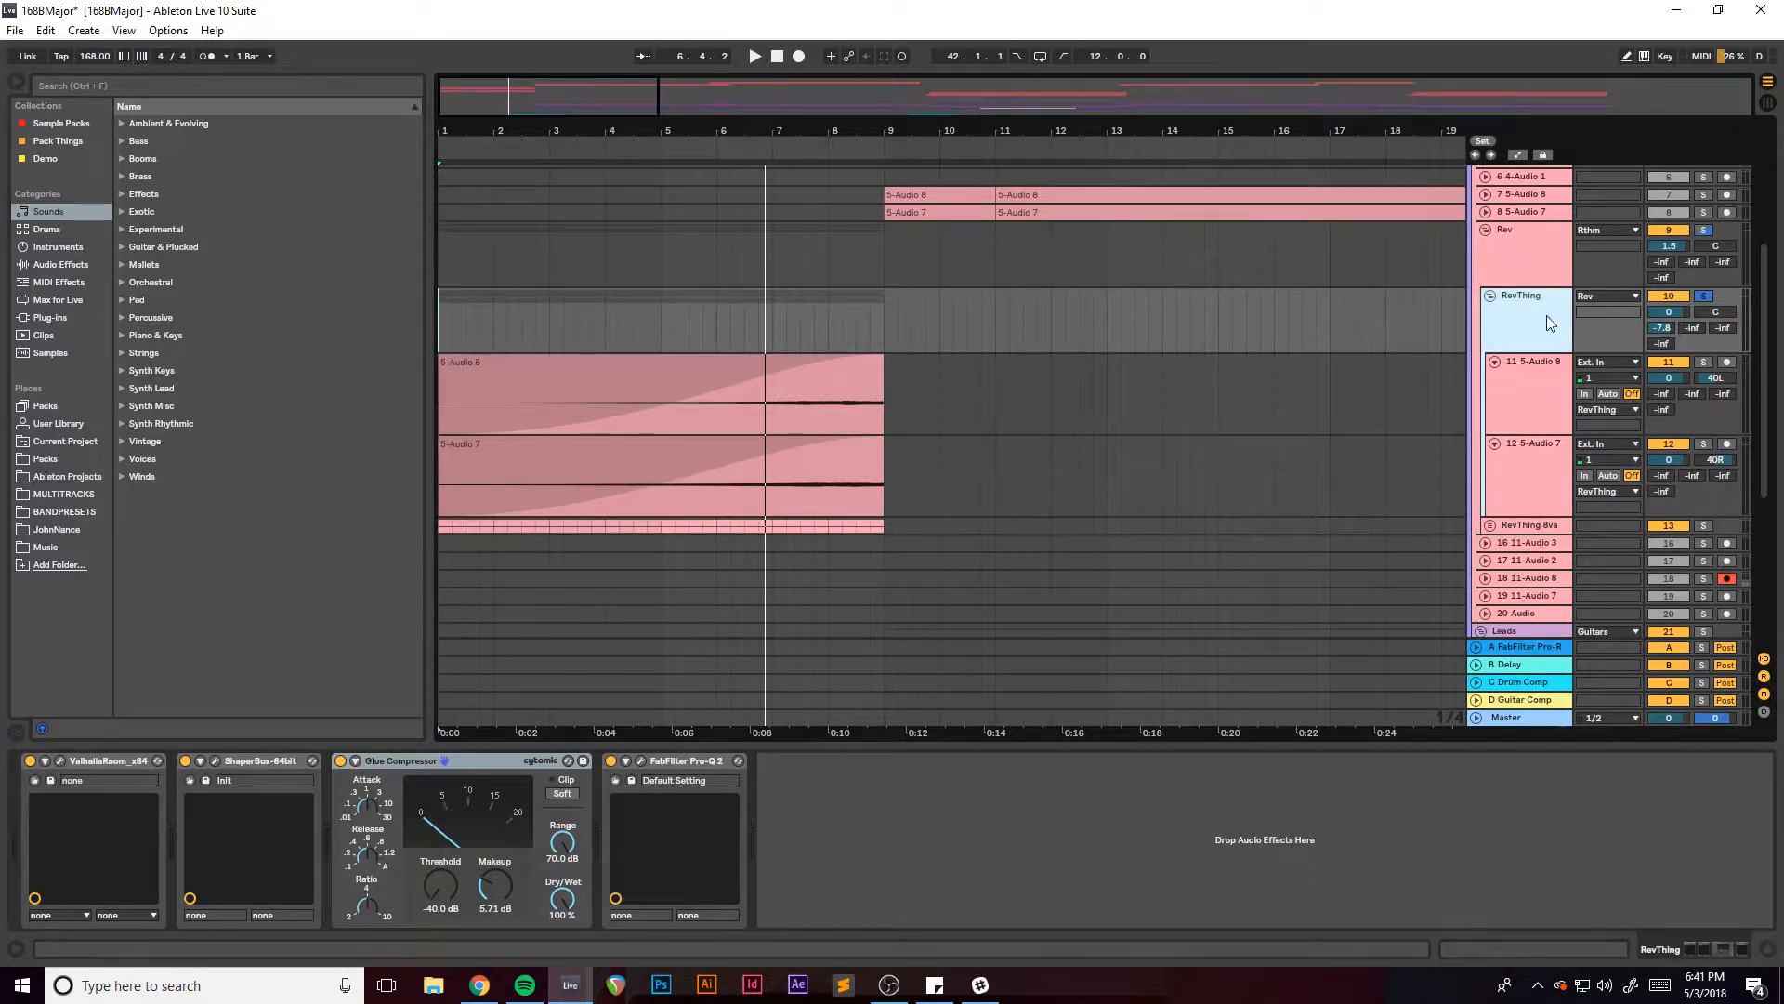
# Fold RevThing, unfold RevThing 8va, solo it, and play it from bar 1.
pyautogui.click(1490, 296)
pyautogui.click(1489, 314)
pyautogui.click(1703, 314)
pyautogui.press('space')
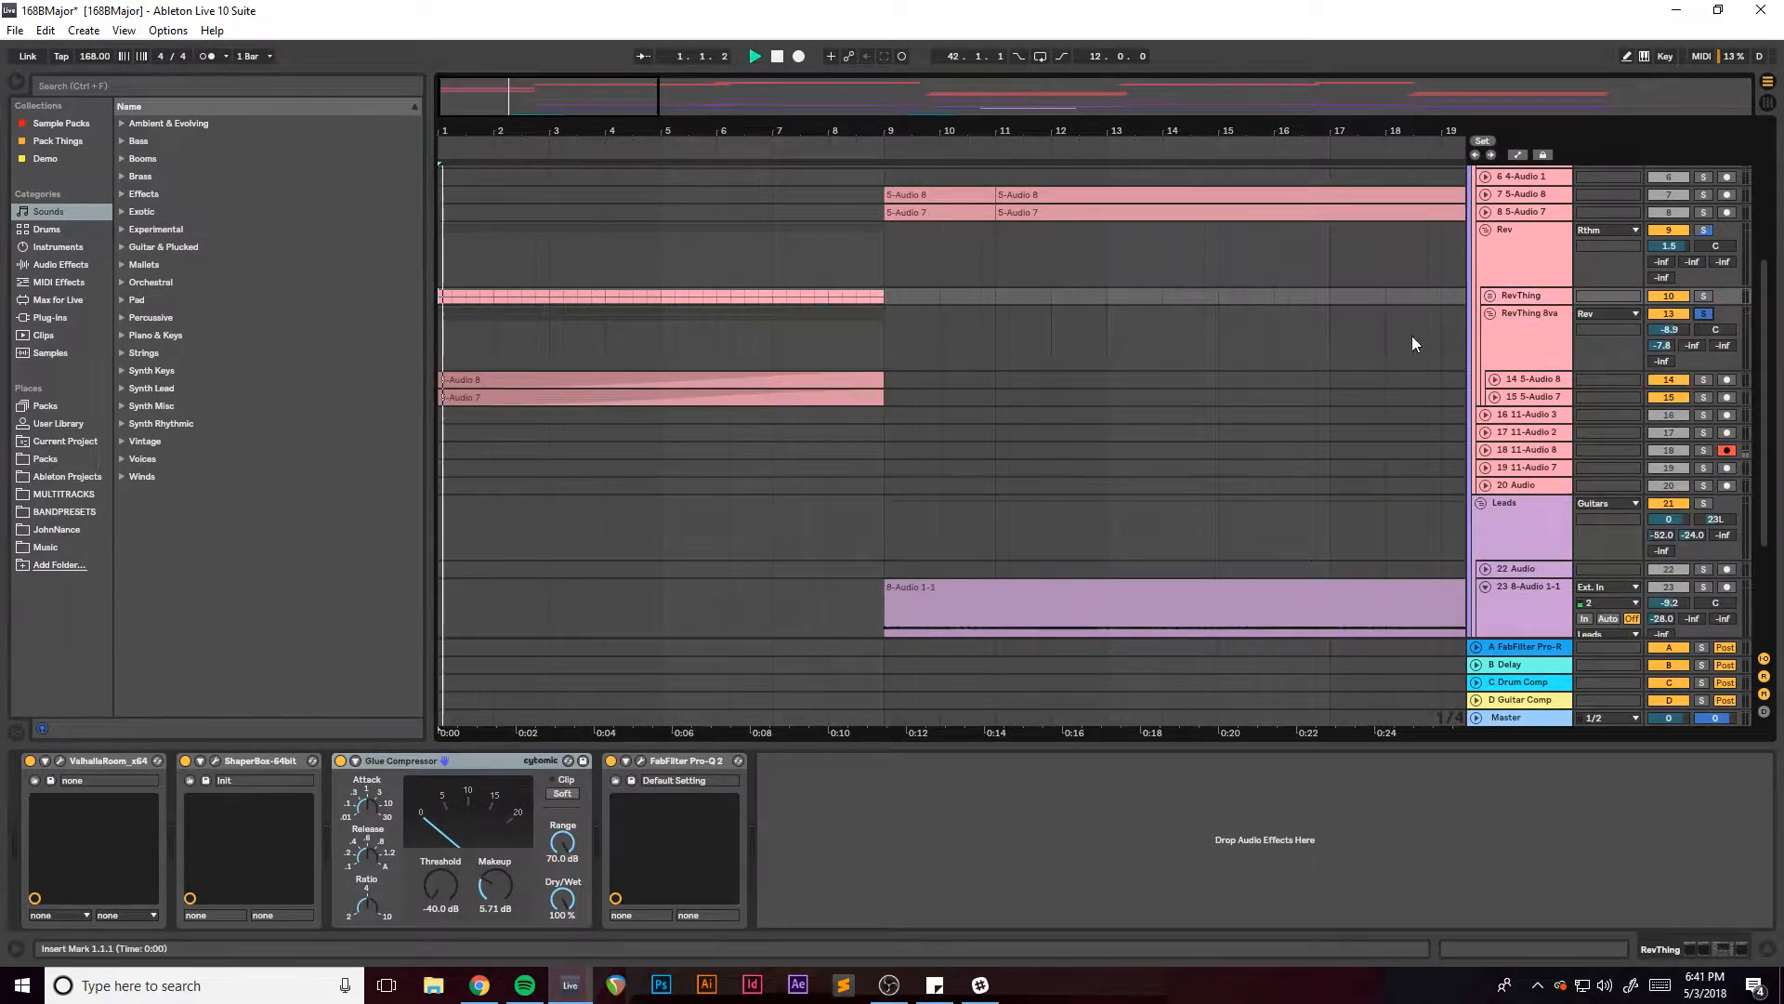
# Show the RevThing 8va effect chain, examine its FabFilter Pro-Q 2 curve, and close the plug-in.
pyautogui.click(1497, 347)
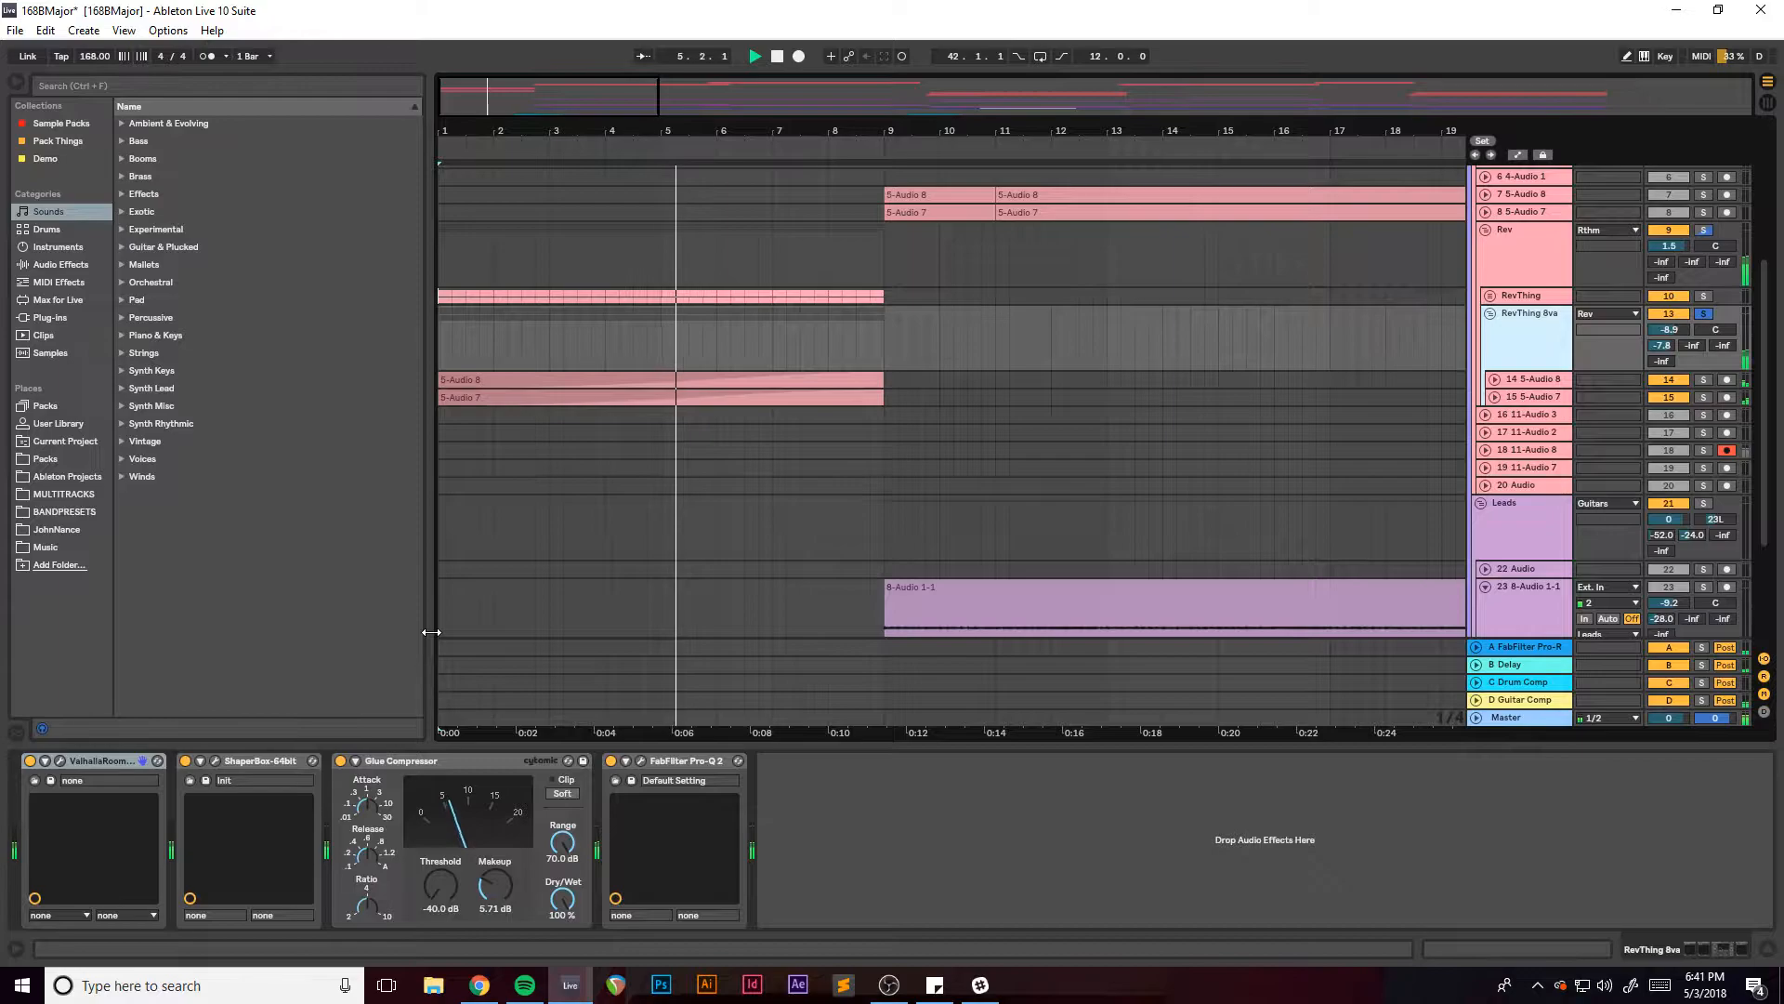
pyautogui.click(642, 760)
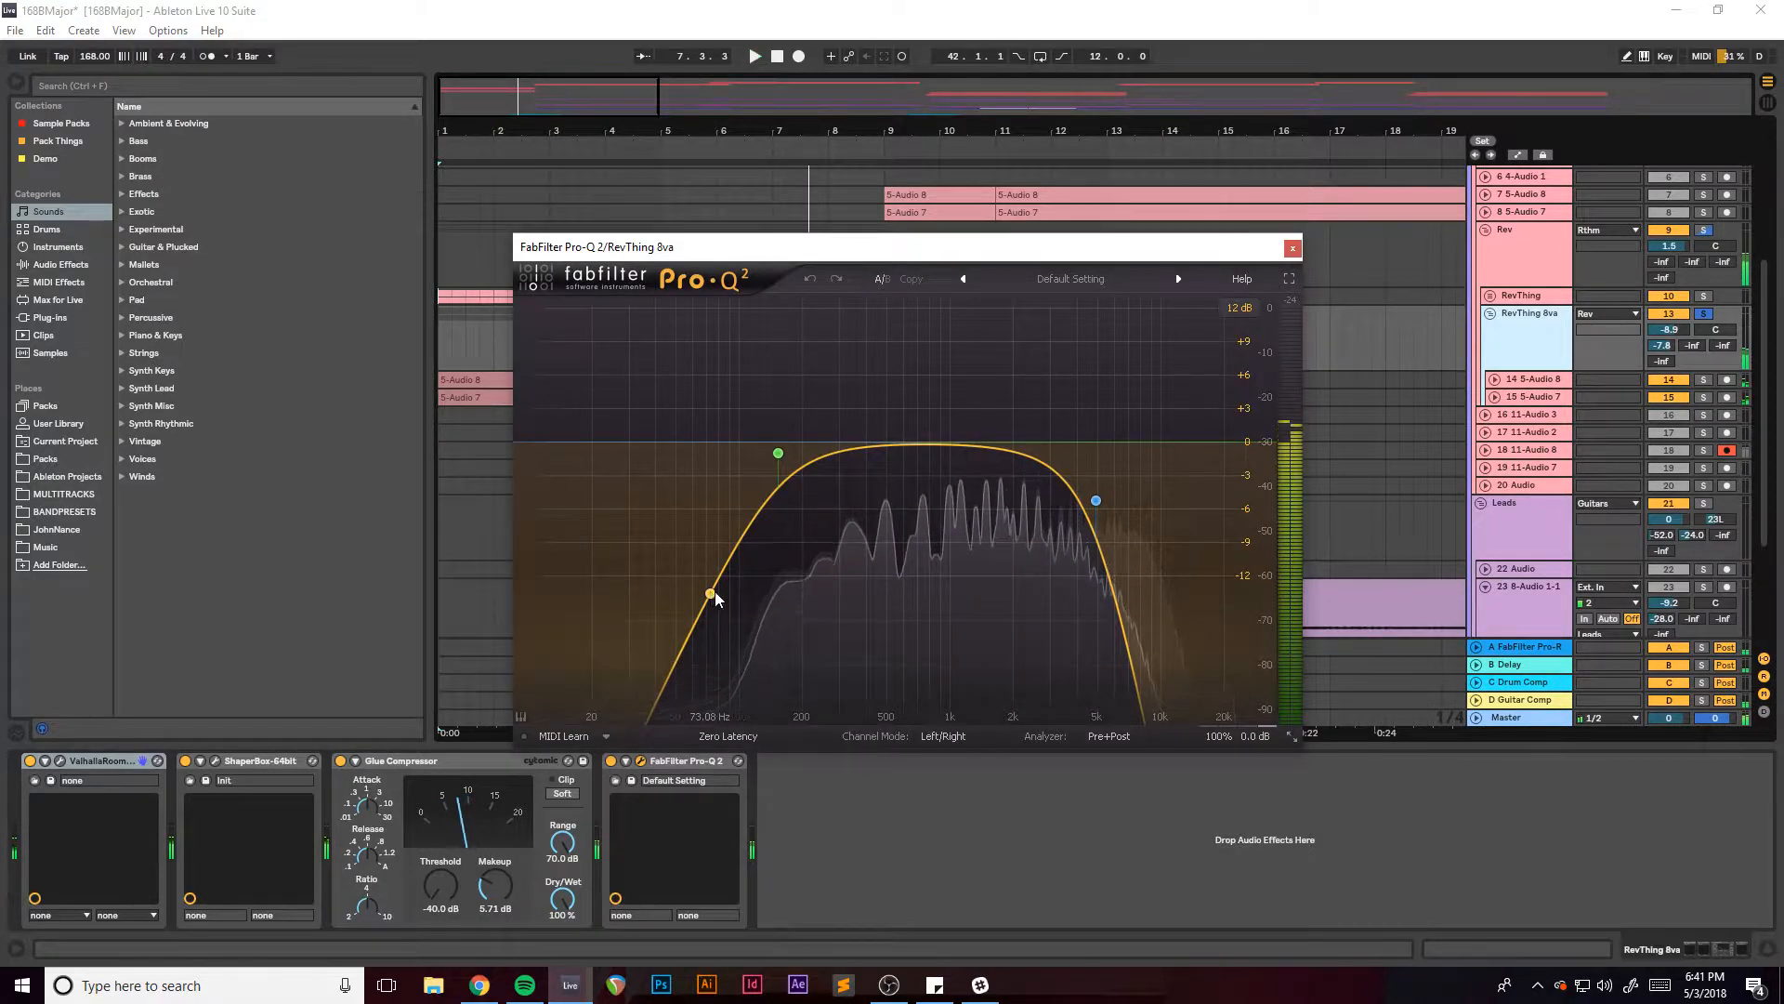
pyautogui.click(1292, 248)
# Select the Rev group, fold its RevThing and RevThing 8va subgroups, and solo Rev.
pyautogui.scroll(4, 1219, 361)
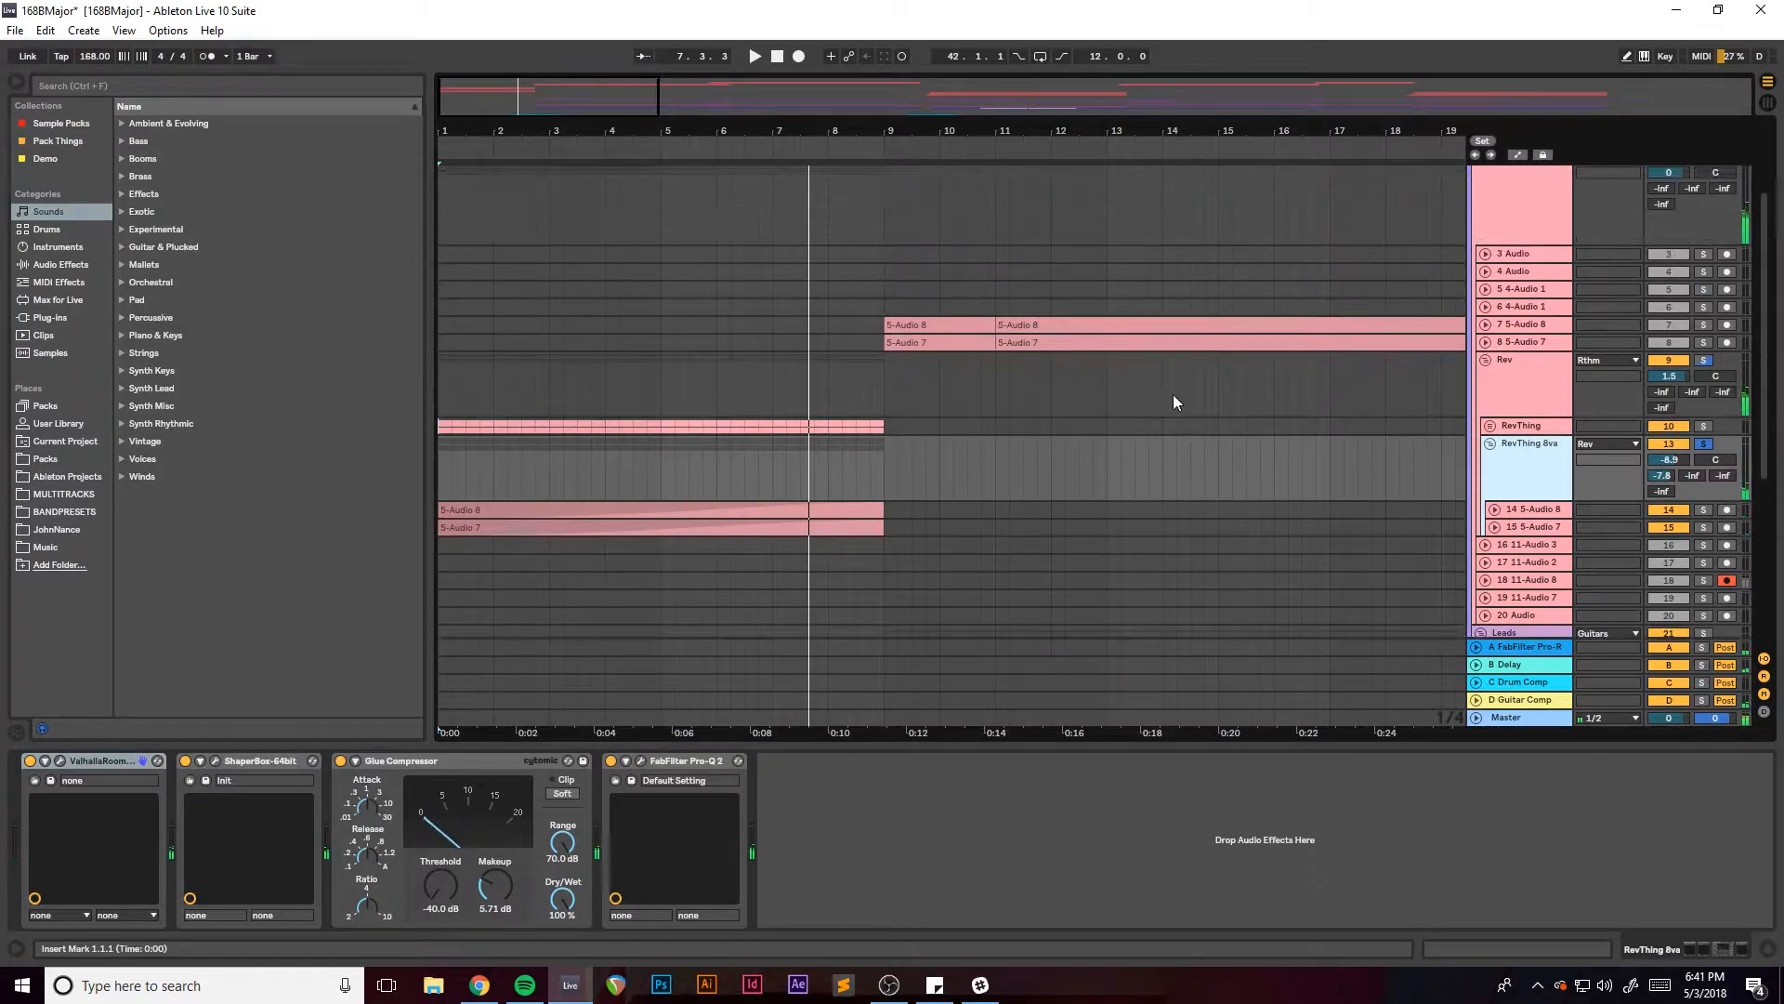
pyautogui.click(1519, 408)
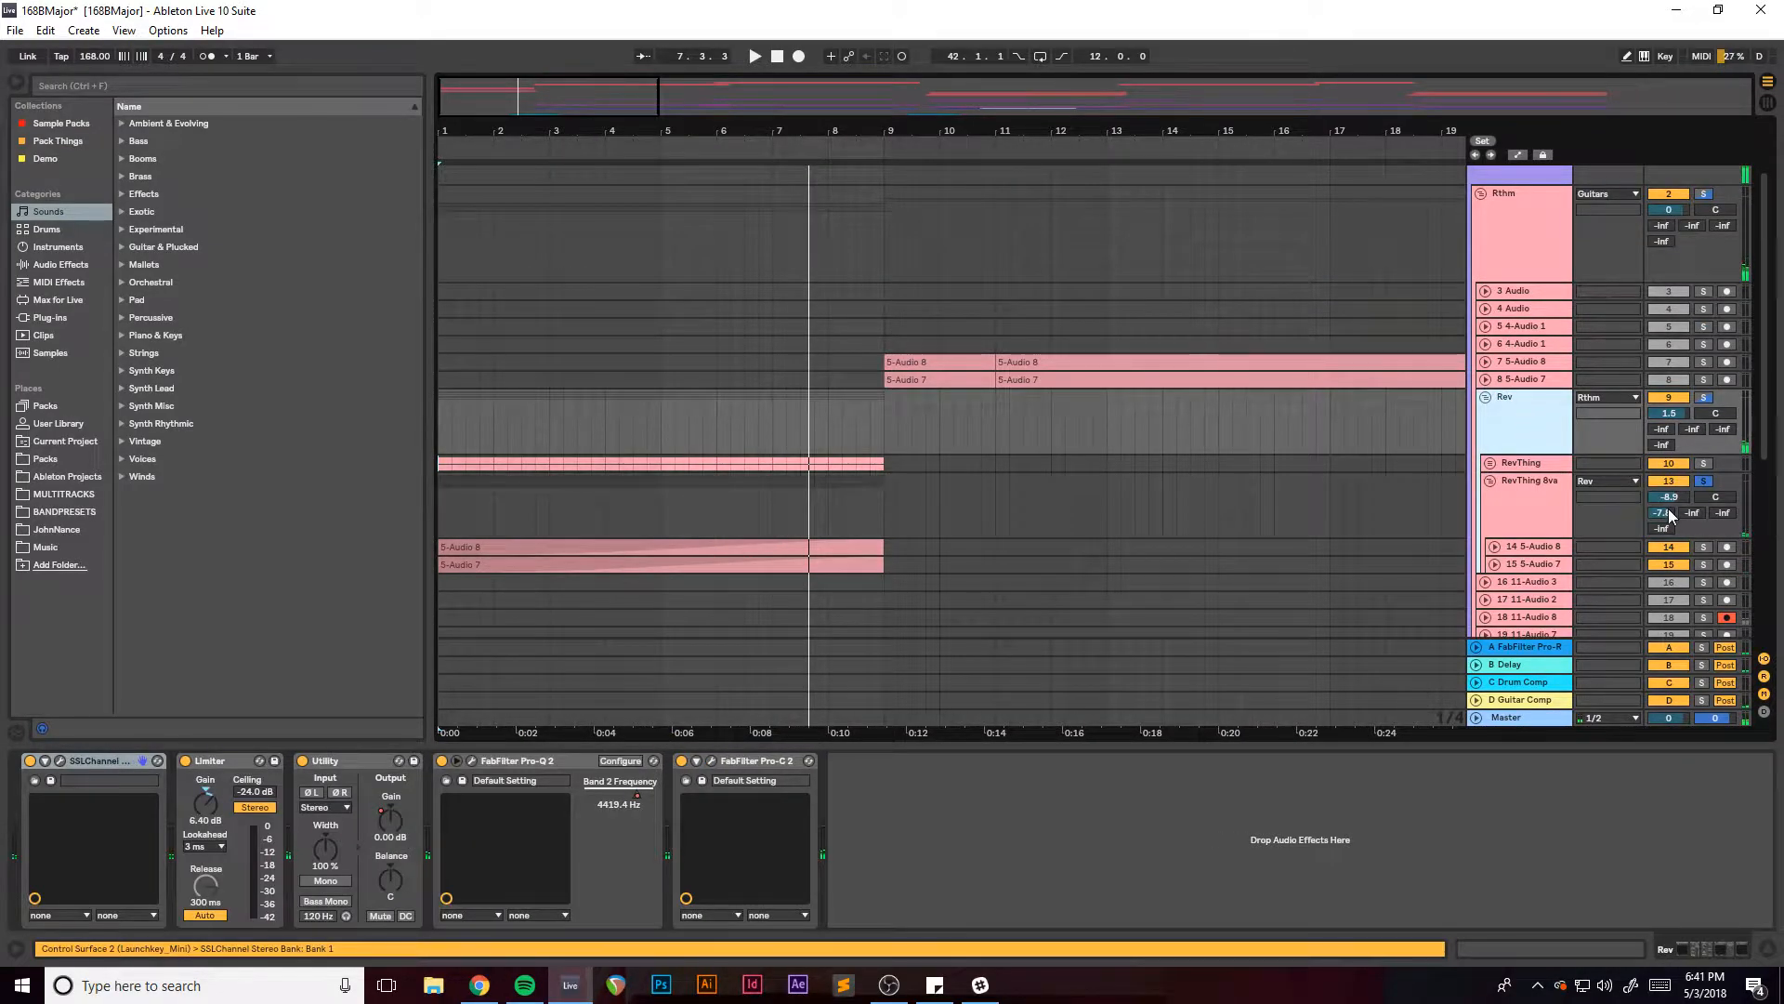
pyautogui.click(1491, 462)
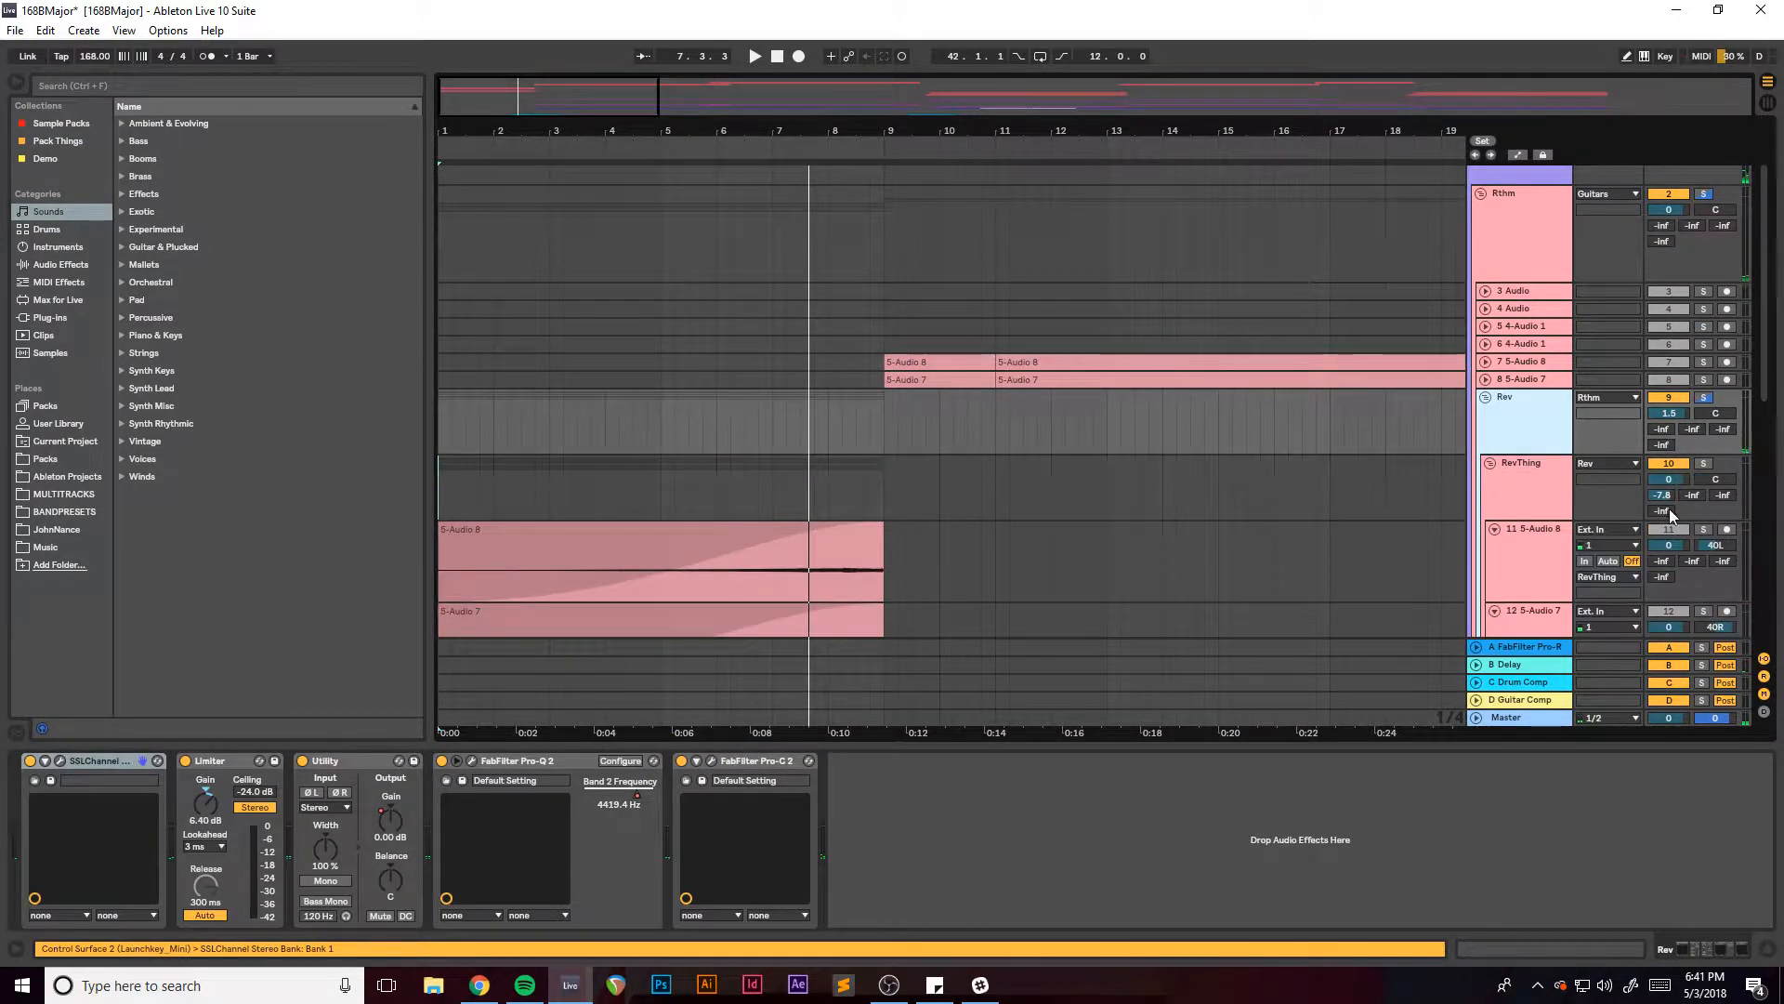
pyautogui.click(1490, 464)
pyautogui.click(1491, 480)
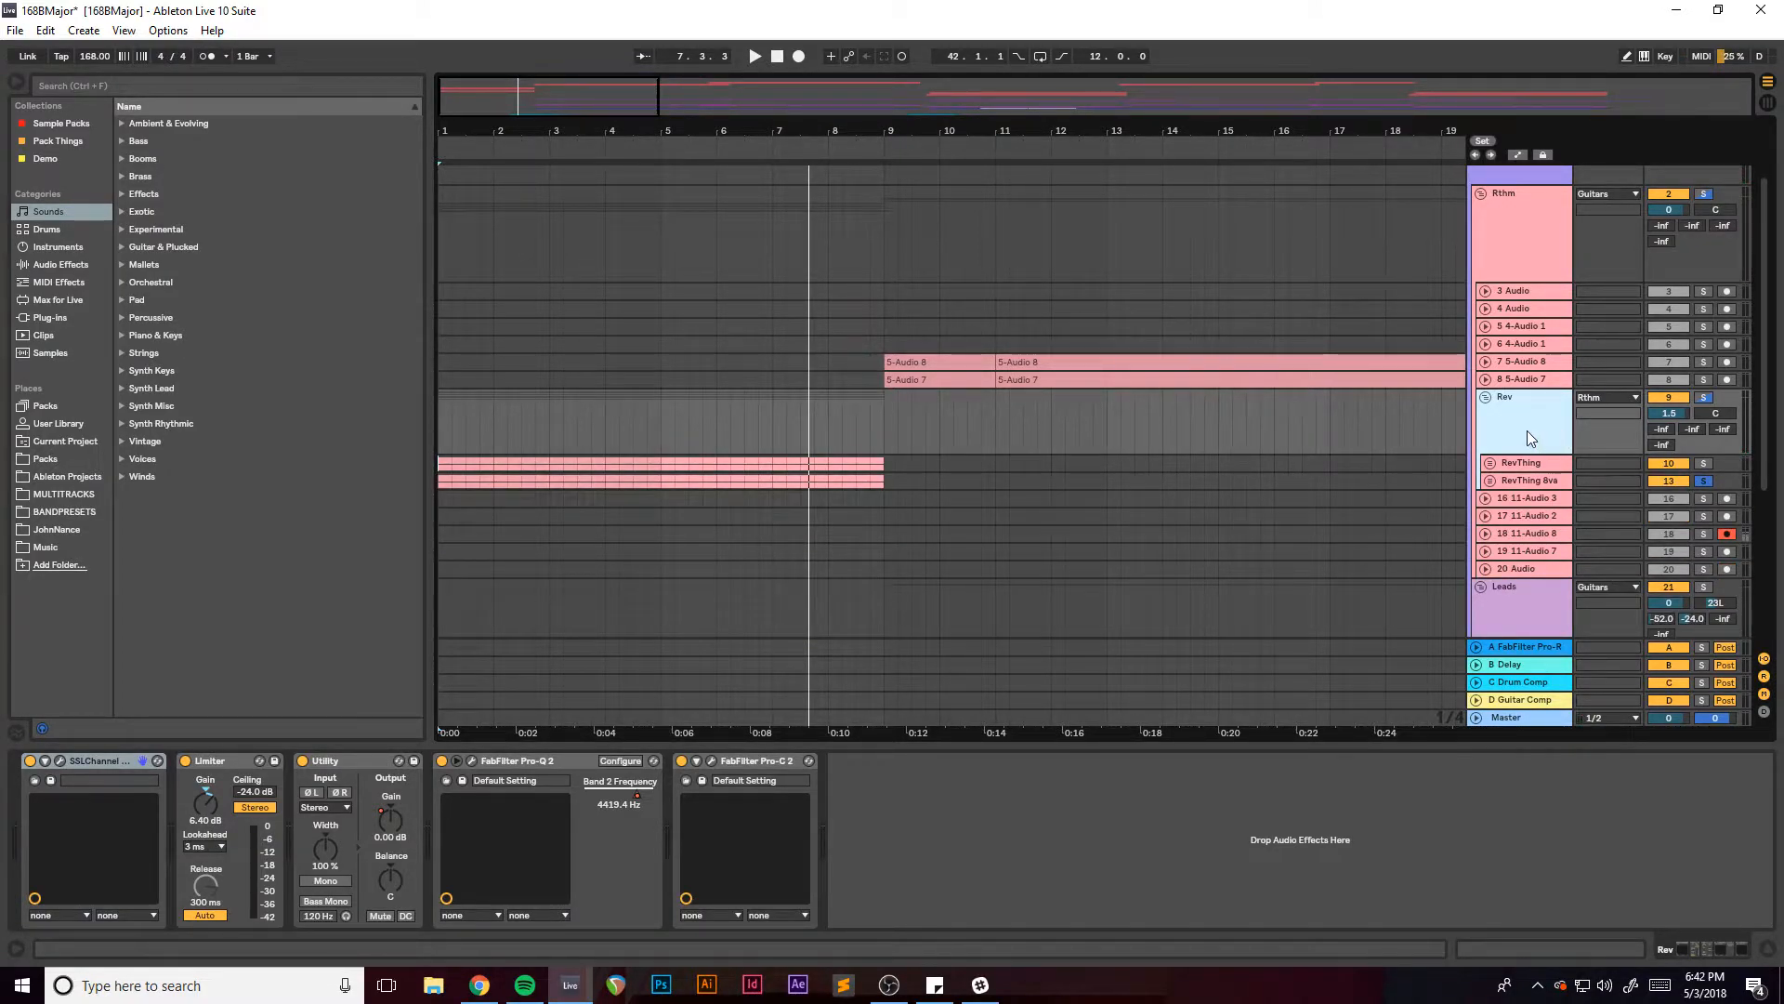
pyautogui.click(1704, 396)
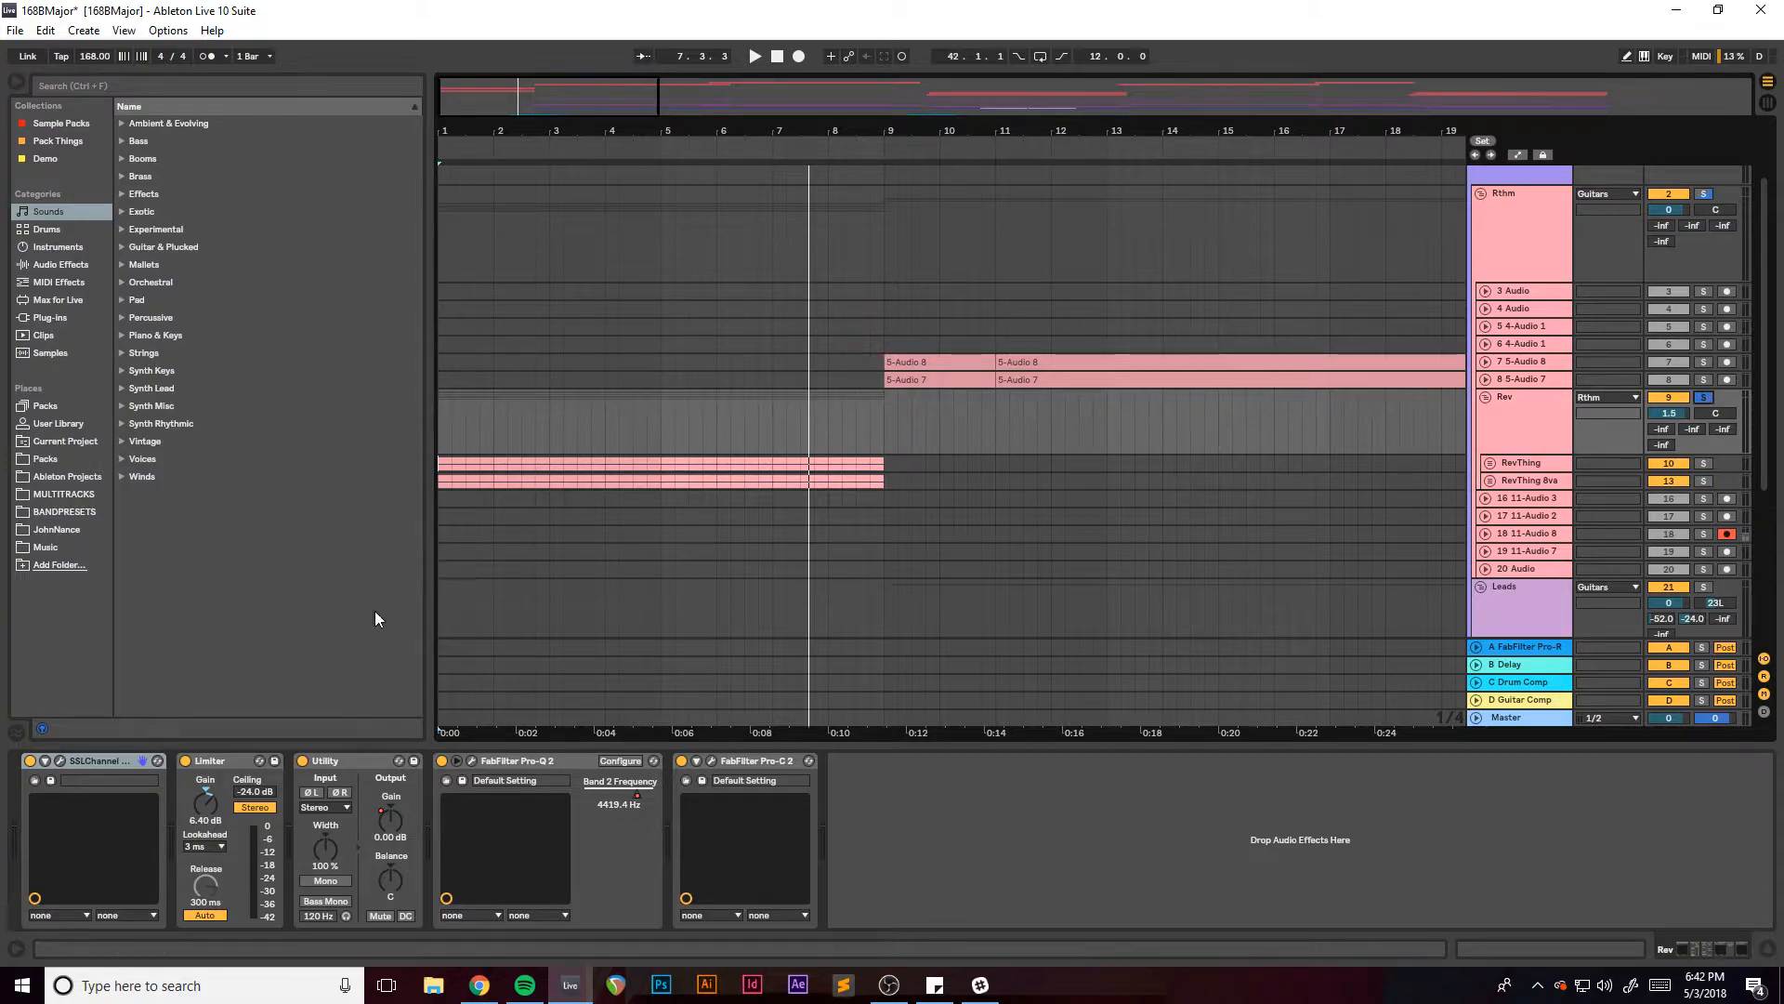
# Examine the Rev group's SSLChannel settings, close the plug-in, and look over its Limiter and Utility devices.
pyautogui.click(58, 761)
pyautogui.moveTo(227, 107); pyautogui.dragTo(366, 97)
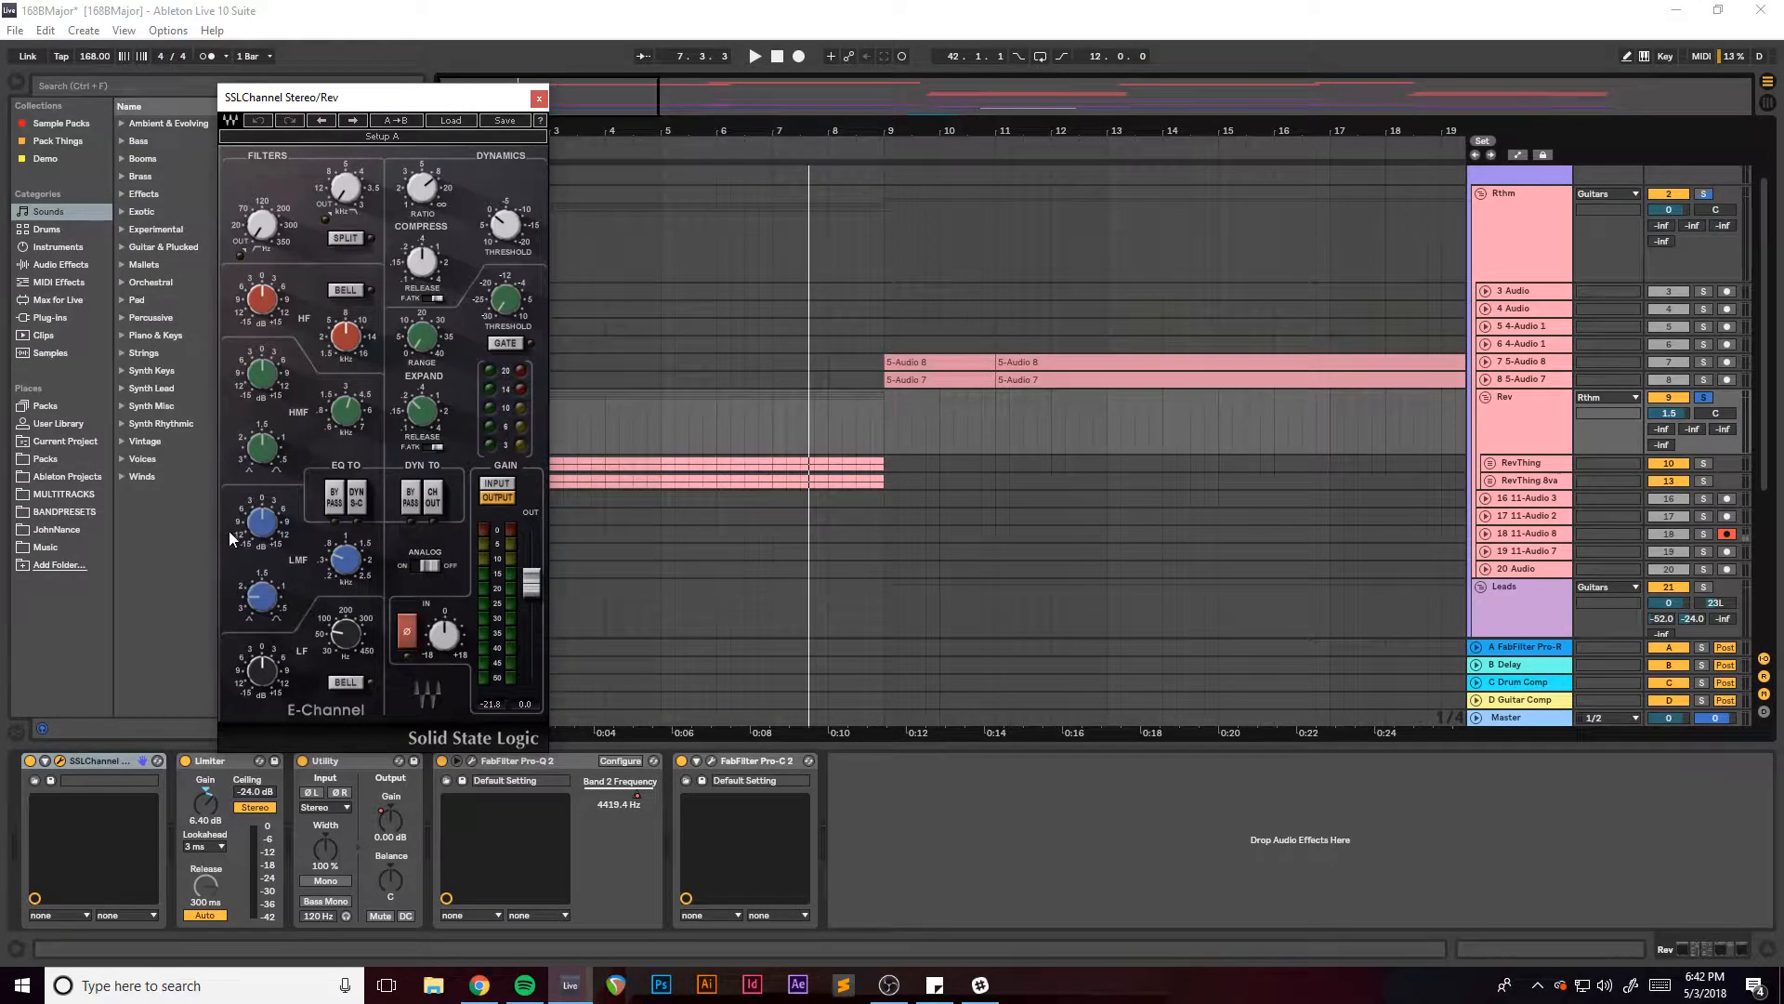
pyautogui.click(539, 100)
pyautogui.click(227, 761)
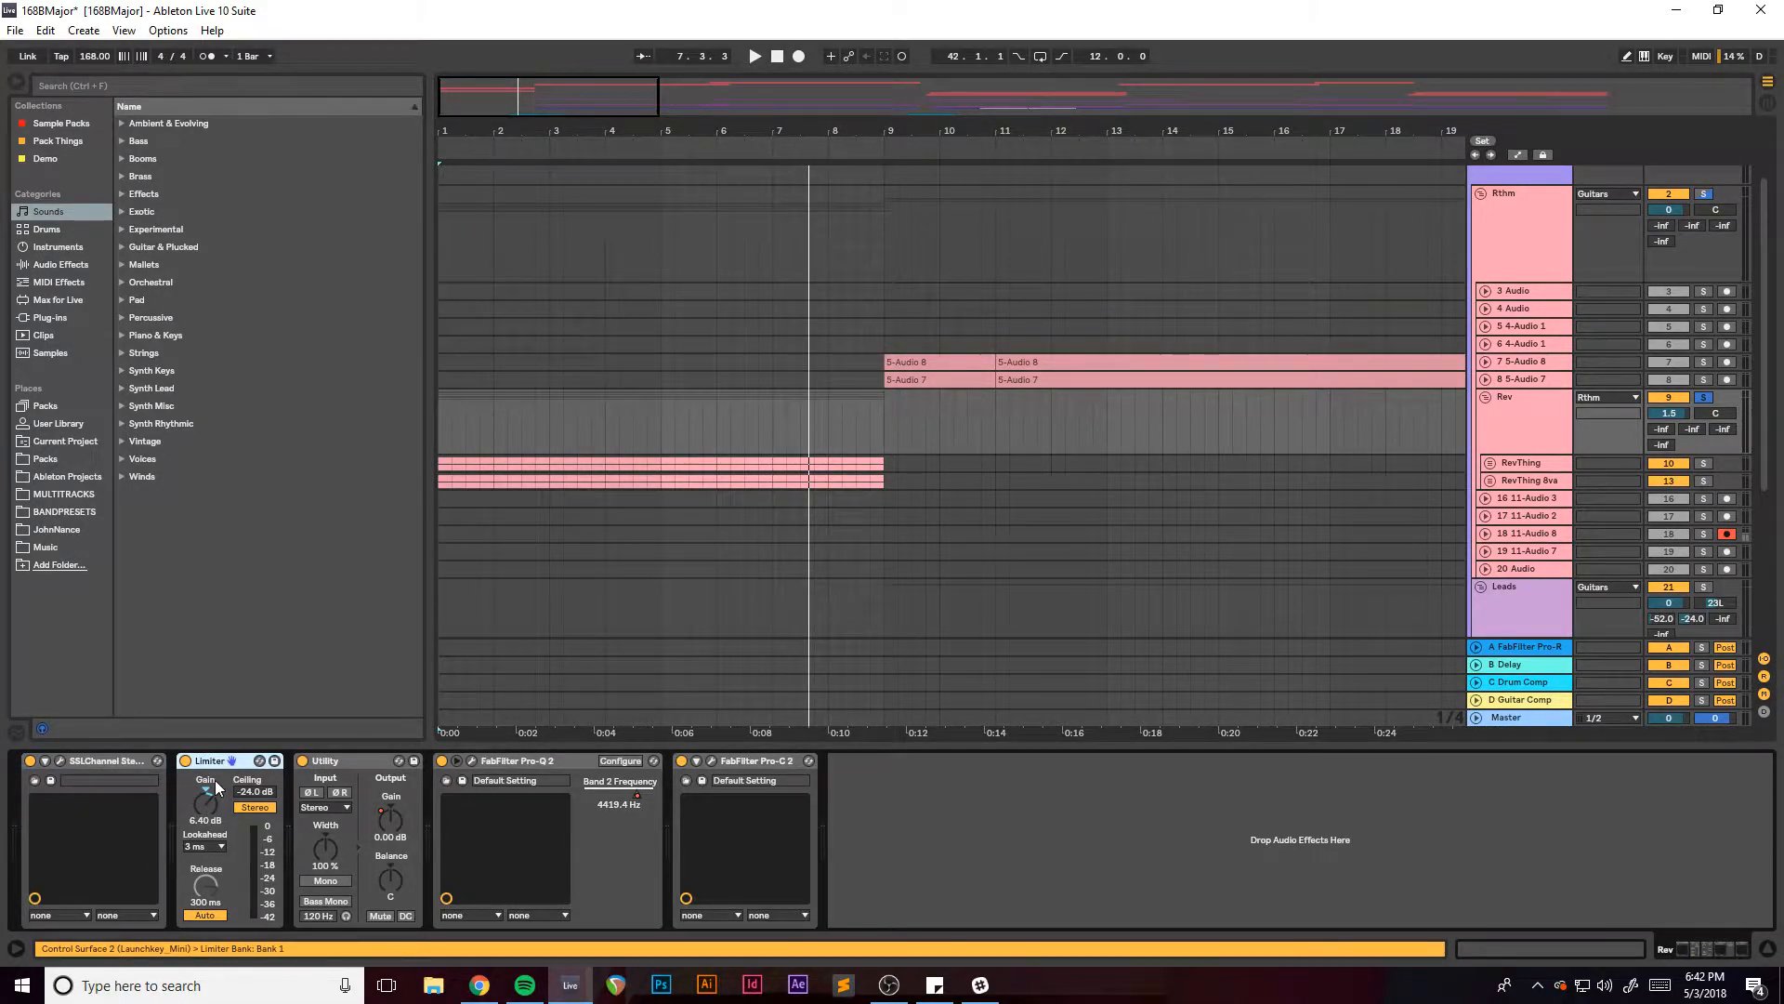
pyautogui.click(312, 760)
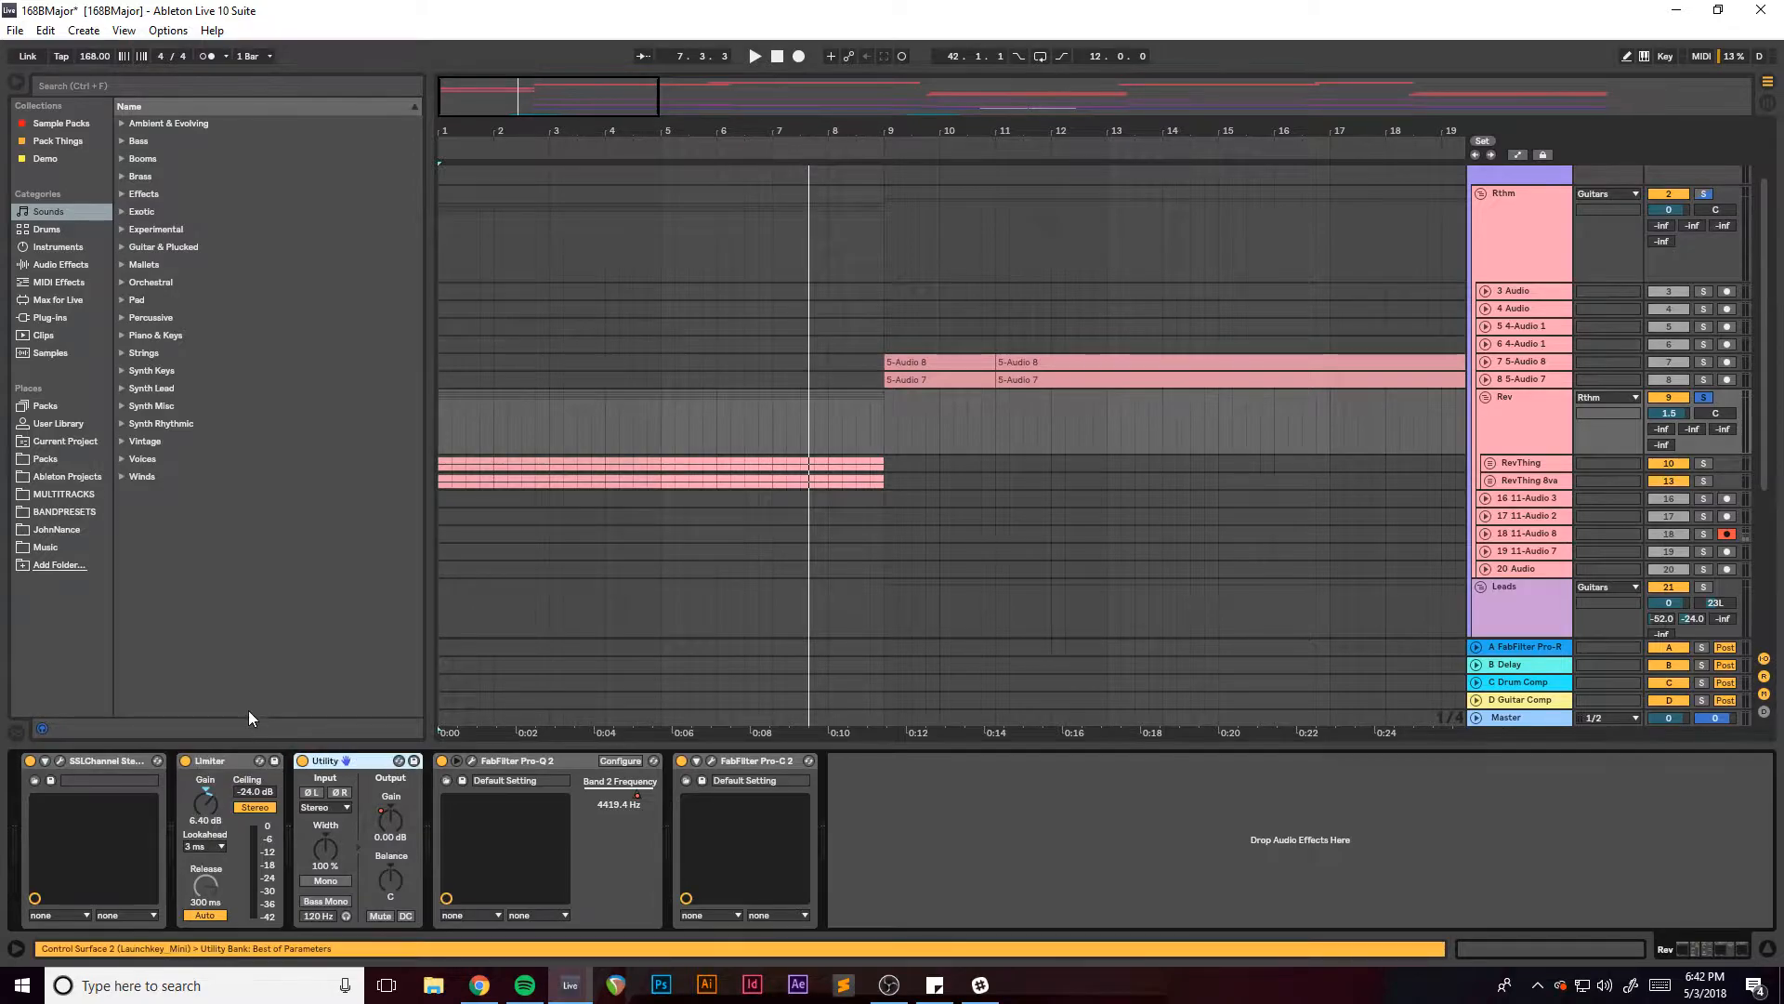
# Show the Rev group's Utility Gain automation and play the section from bar 8 to hear it.
pyautogui.press('a')
pyautogui.click(1525, 415)
pyautogui.click(1522, 459)
pyautogui.click(1513, 430)
pyautogui.click(1511, 432)
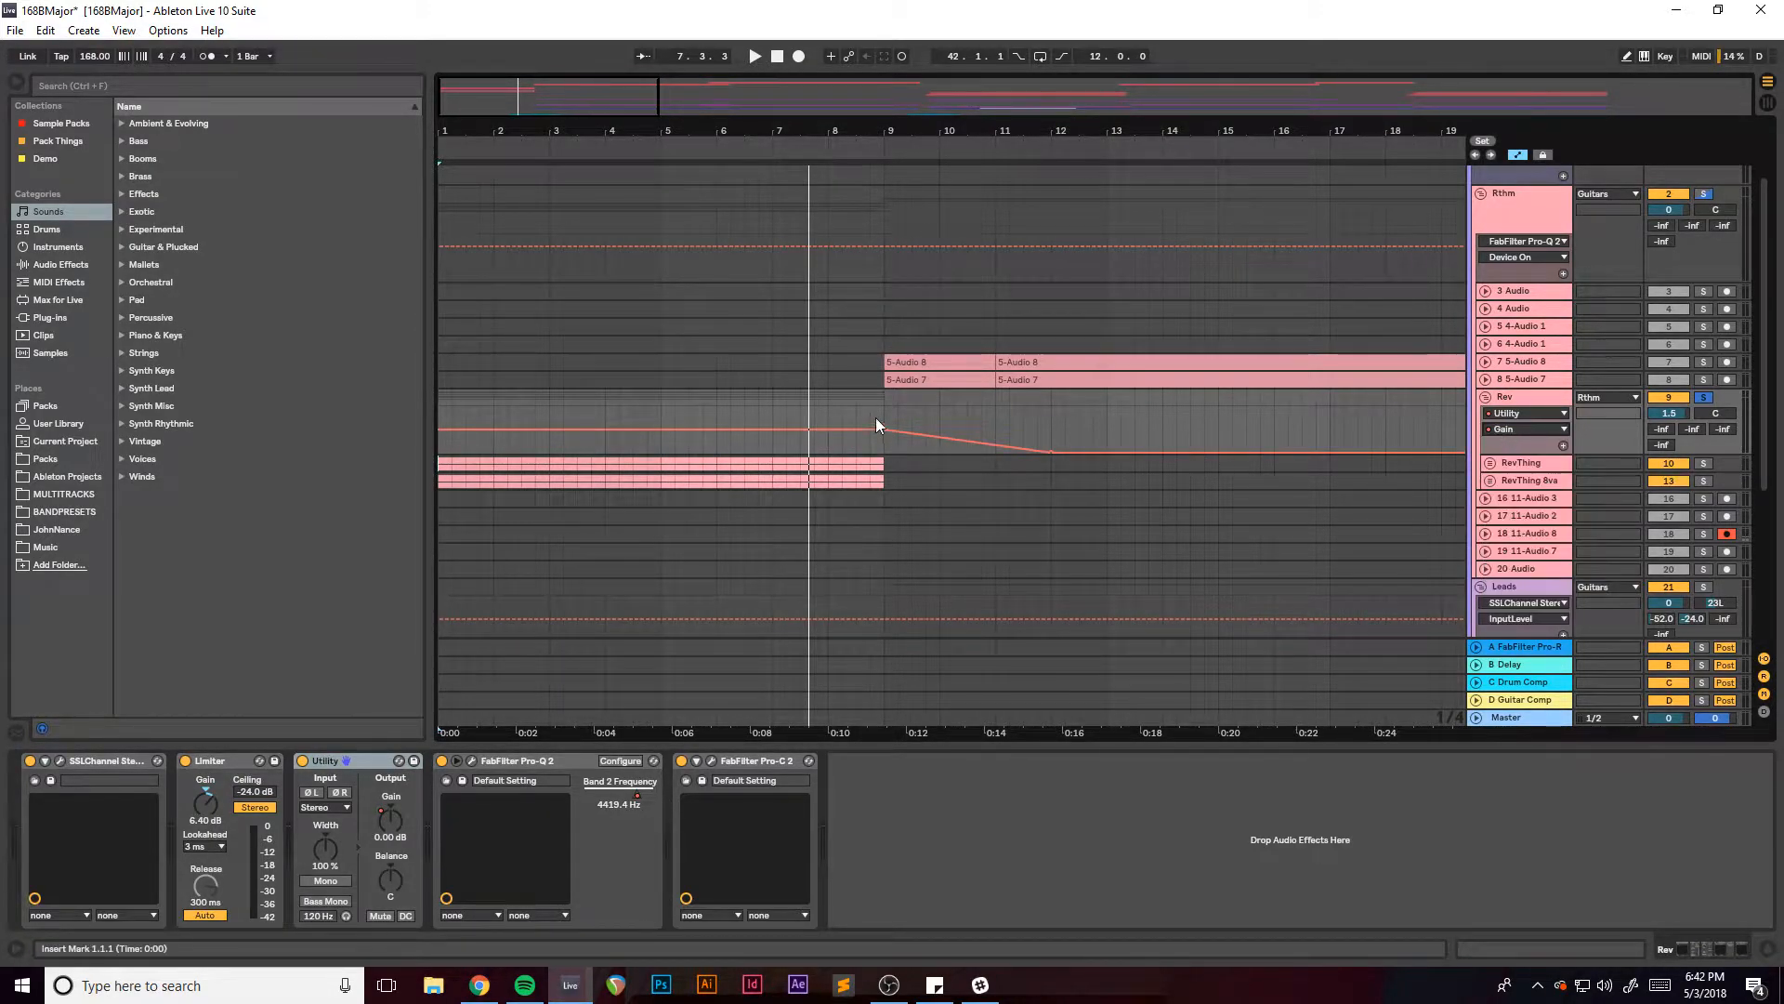
pyautogui.click(826, 409)
pyautogui.press('space')
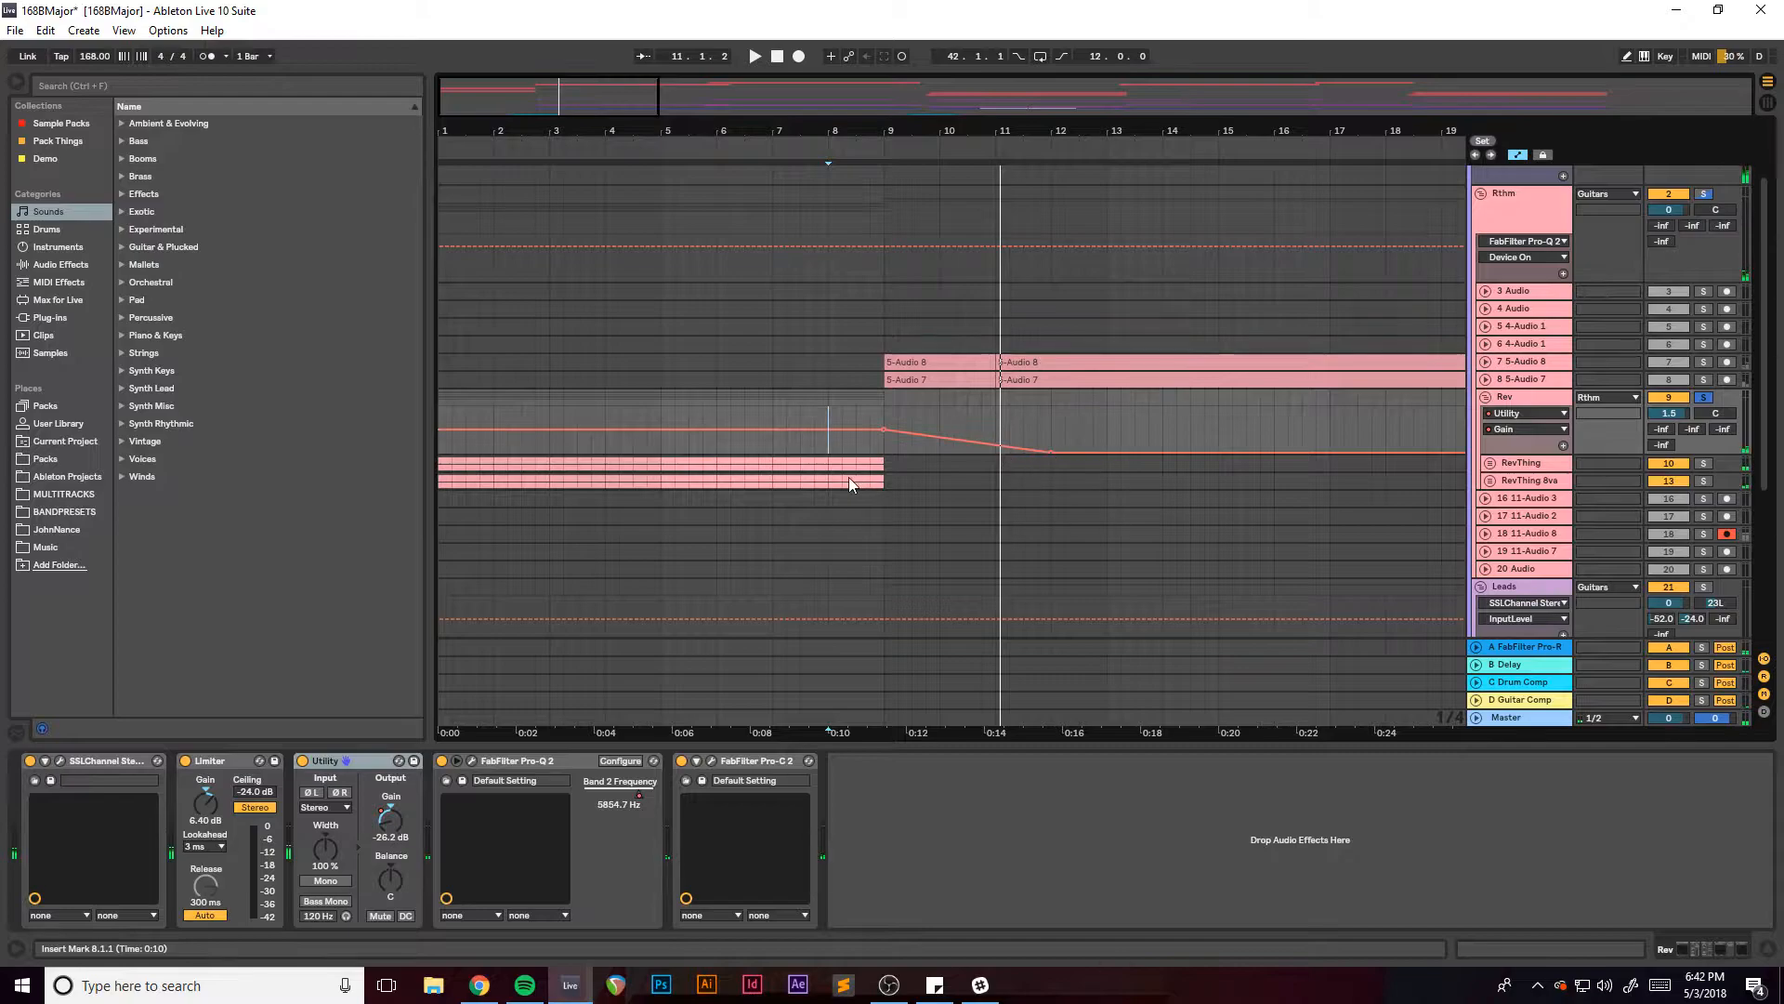
# Open the Rev group's FabFilter Pro-Q 2 and show its Band 2 Frequency automation in the arrangement.
pyautogui.click(472, 760)
pyautogui.moveTo(743, 56); pyautogui.dragTo(615, 99)
pyautogui.click(1524, 412)
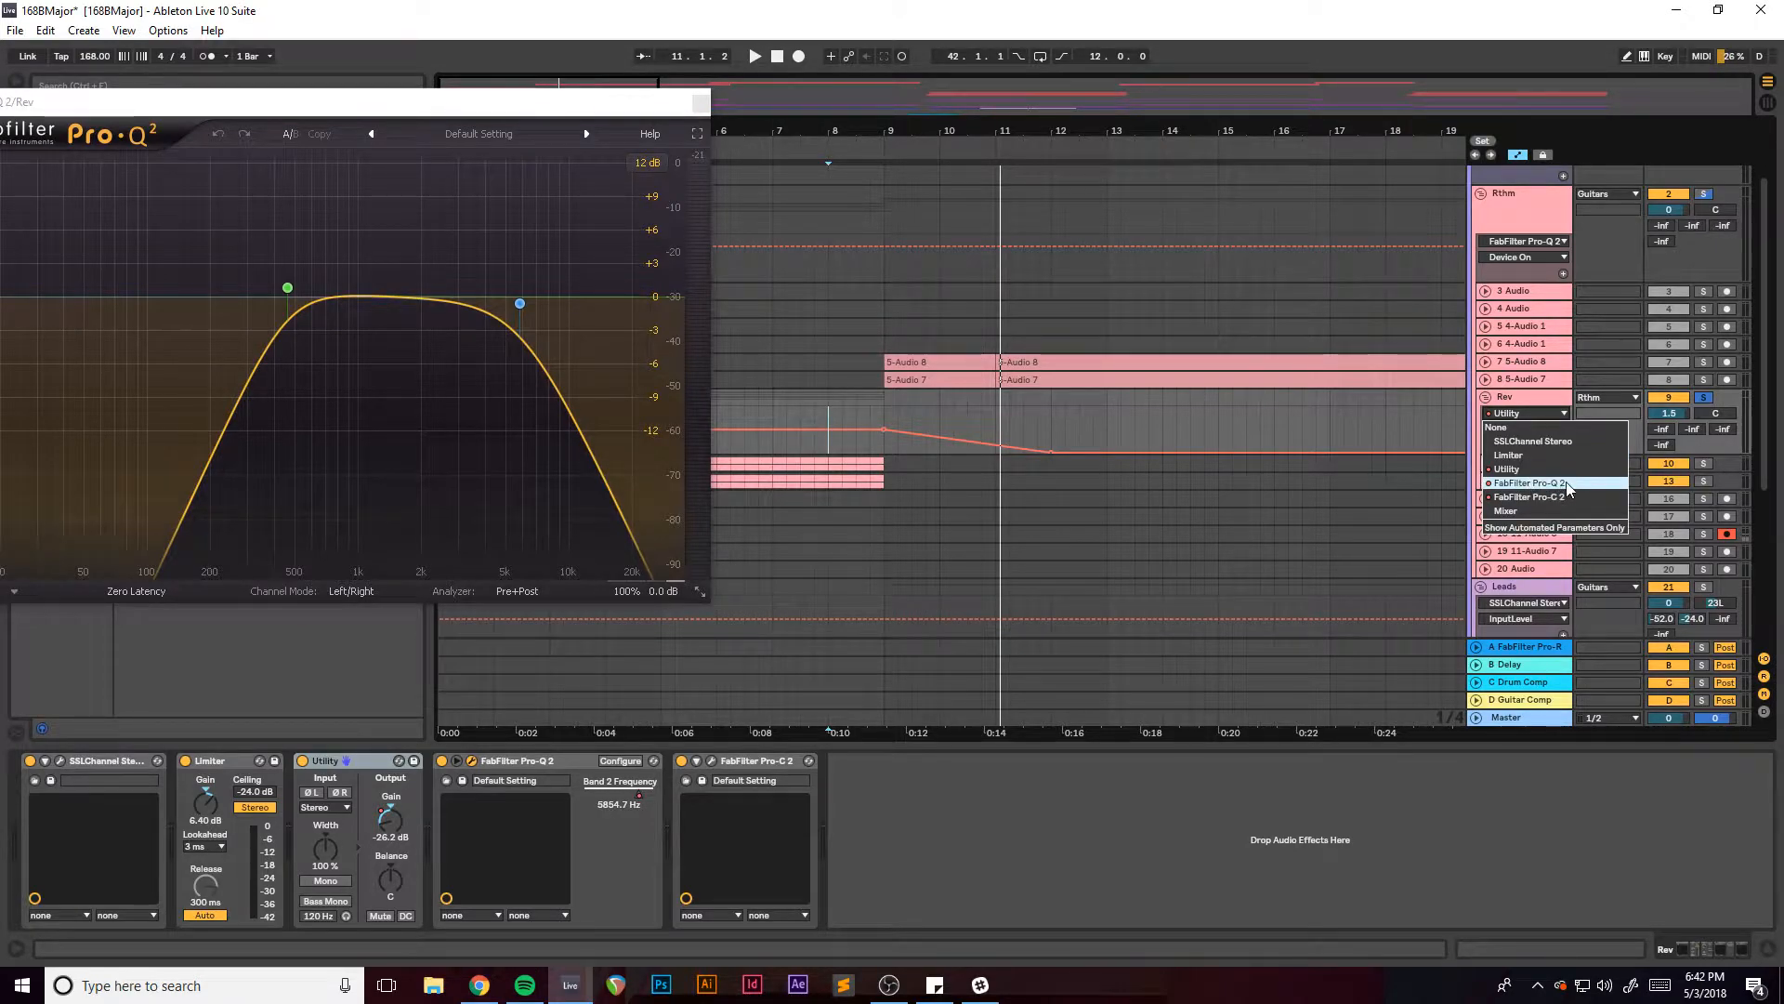
pyautogui.click(1568, 483)
pyautogui.moveTo(550, 112); pyautogui.dragTo(1229, 470)
# Play from bar 1 while watching the Pro-Q 2 filter sweep, and close the plug-in.
pyautogui.click(778, 57)
pyautogui.press('space')
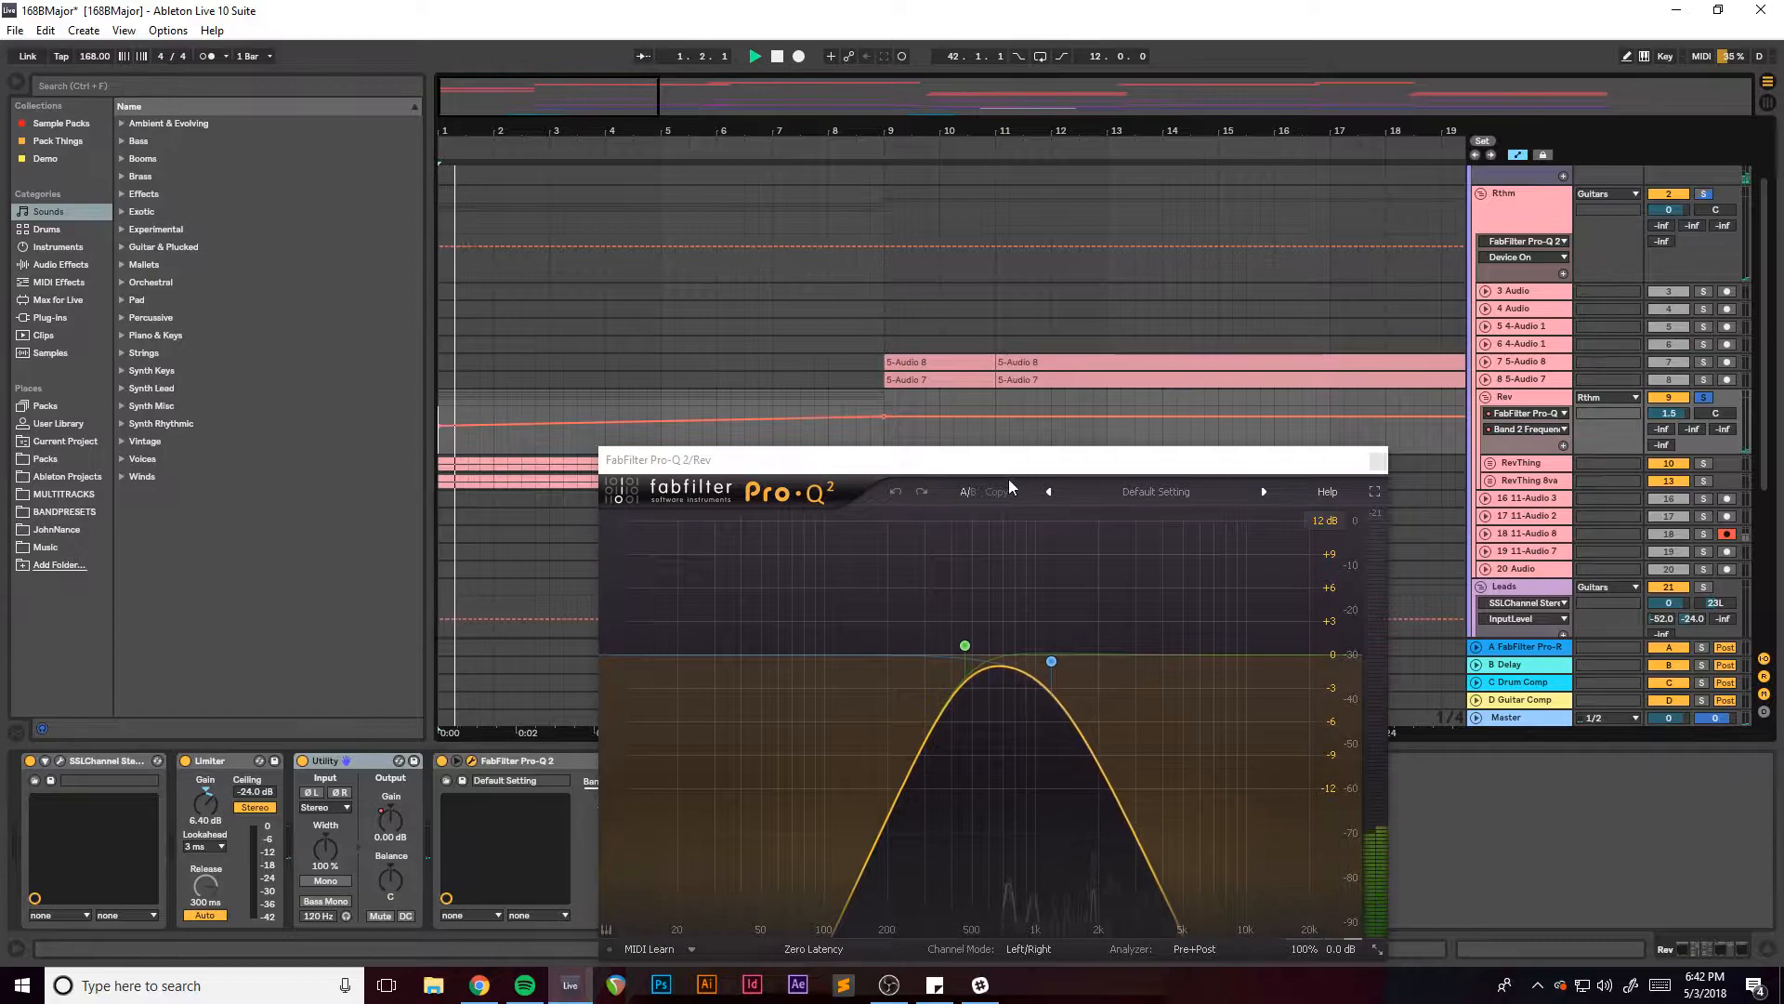
pyautogui.moveTo(1008, 464); pyautogui.dragTo(813, 289)
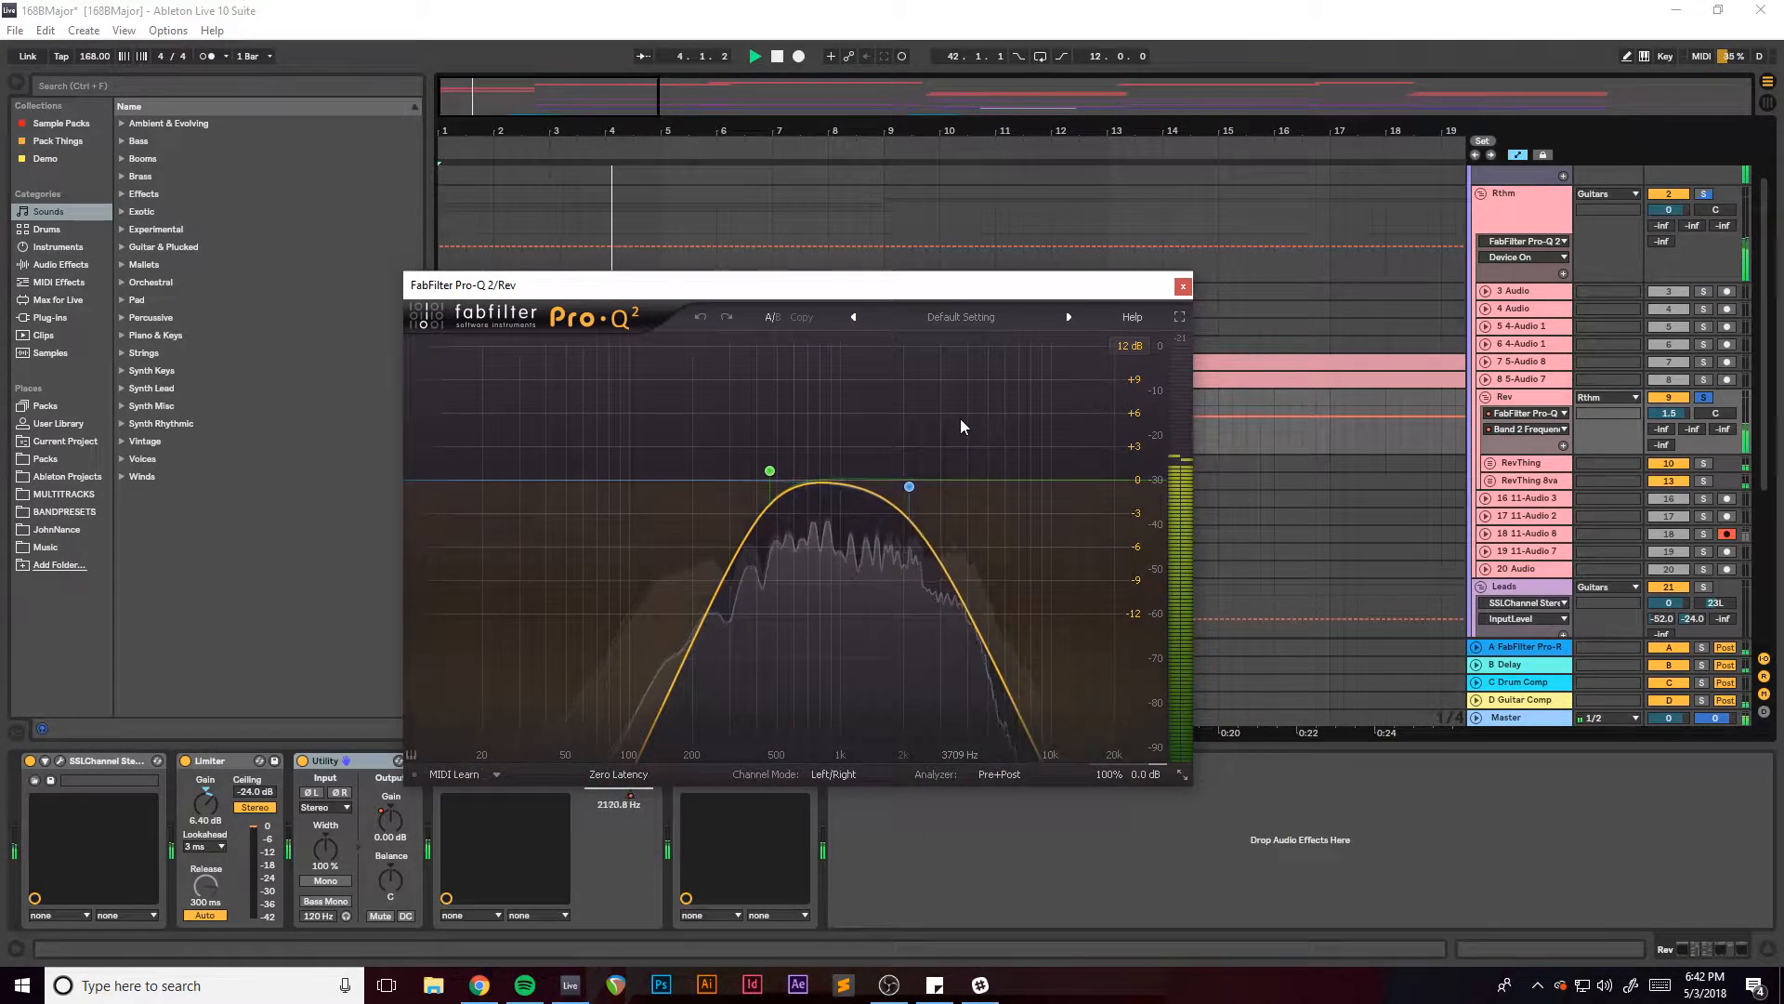
pyautogui.hotkey('alt', 'Tab')
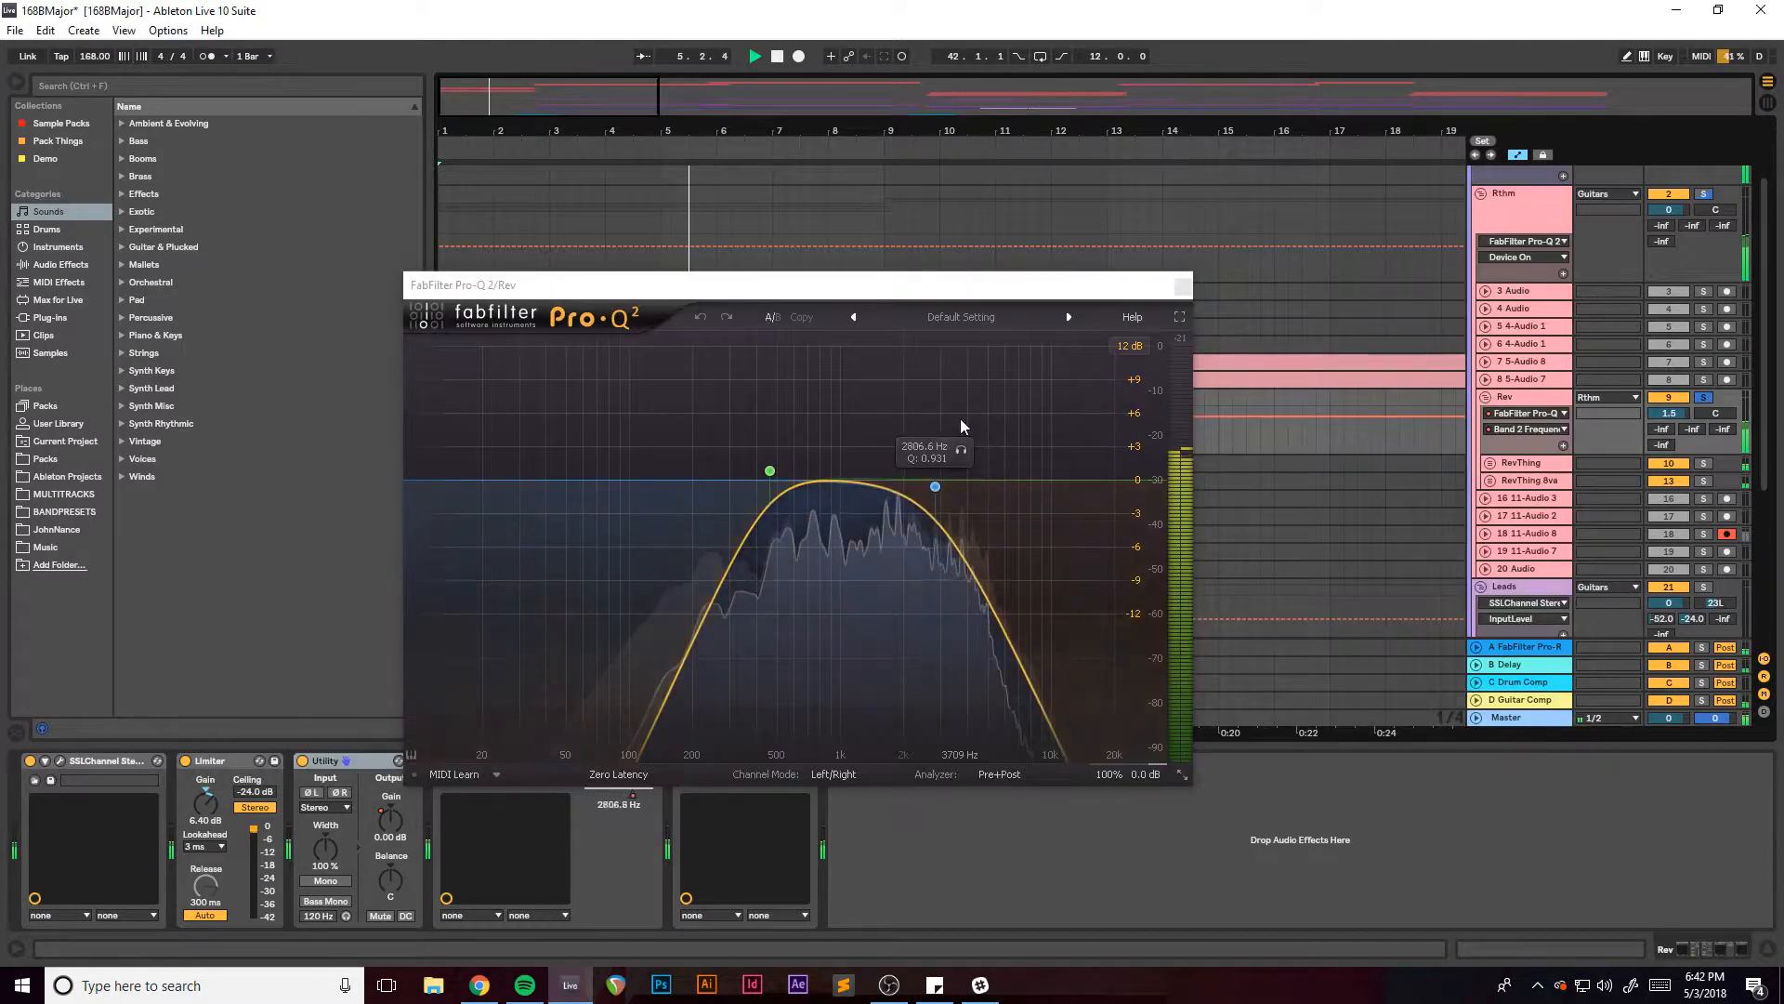
pyautogui.hotkey('alt', 'Tab')
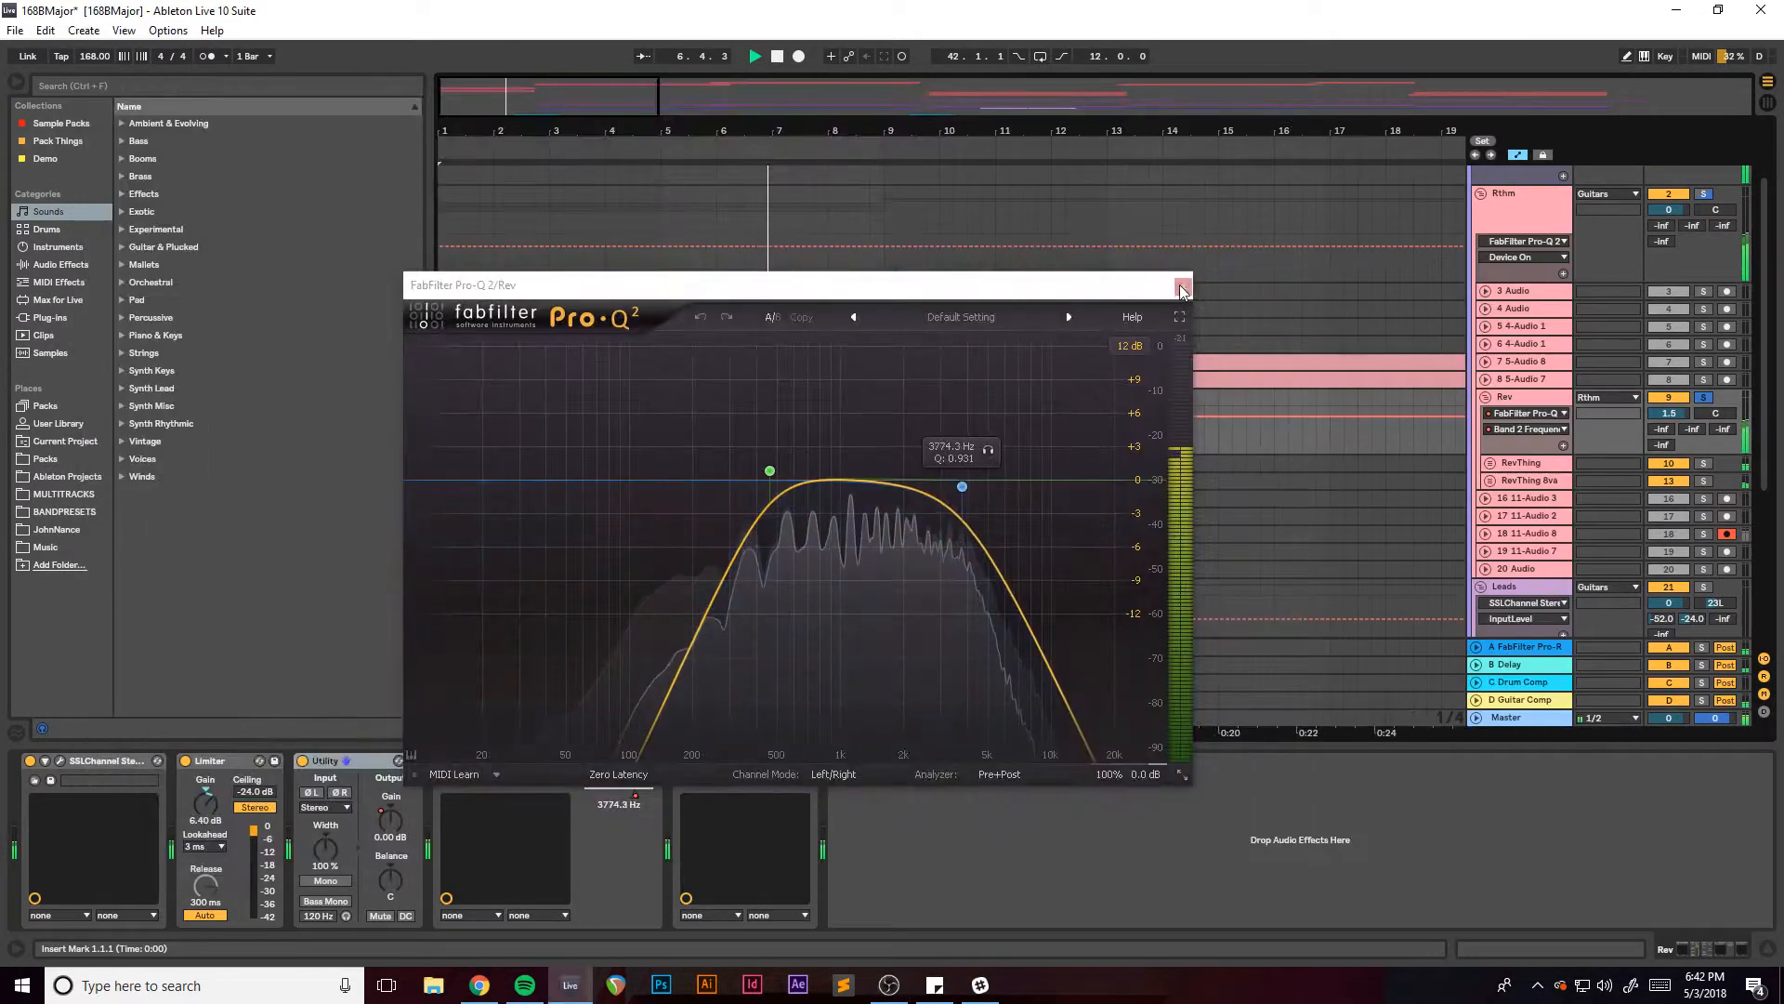
pyautogui.click(1183, 286)
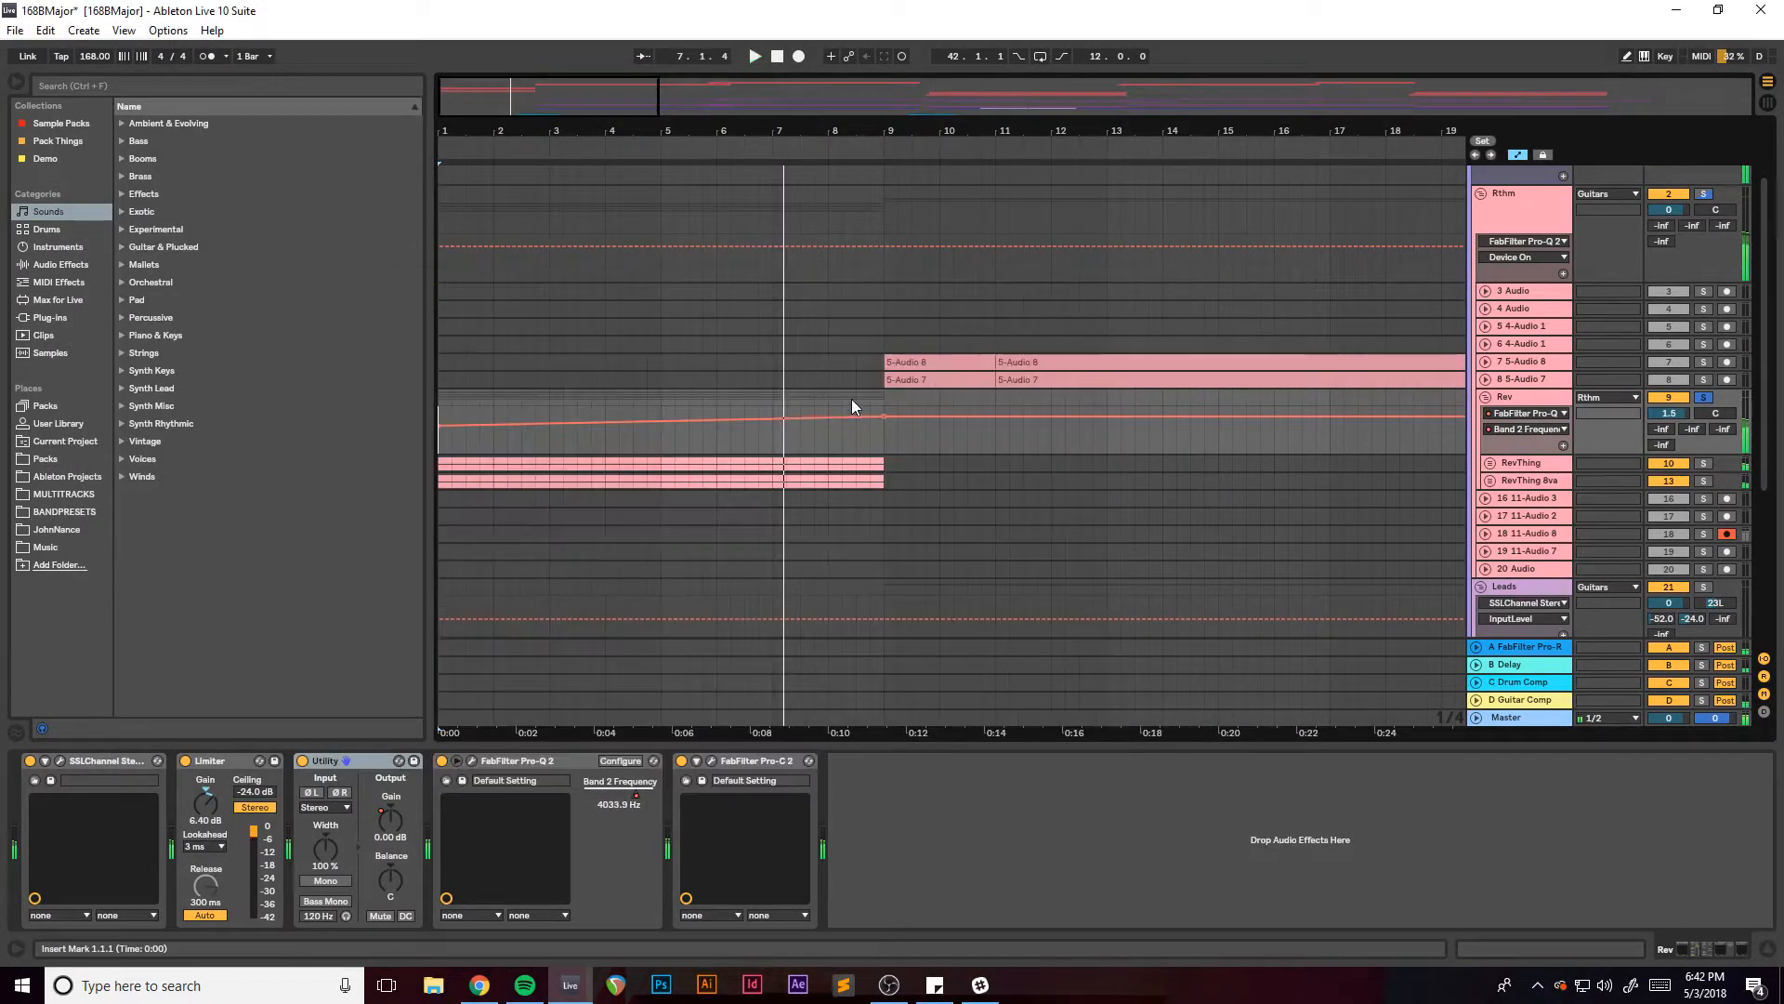
# Open the Rev group's FabFilter Pro-C 2 and show its Threshold automation lane.
pyautogui.click(711, 764)
pyautogui.moveTo(1052, 223); pyautogui.dragTo(671, 220)
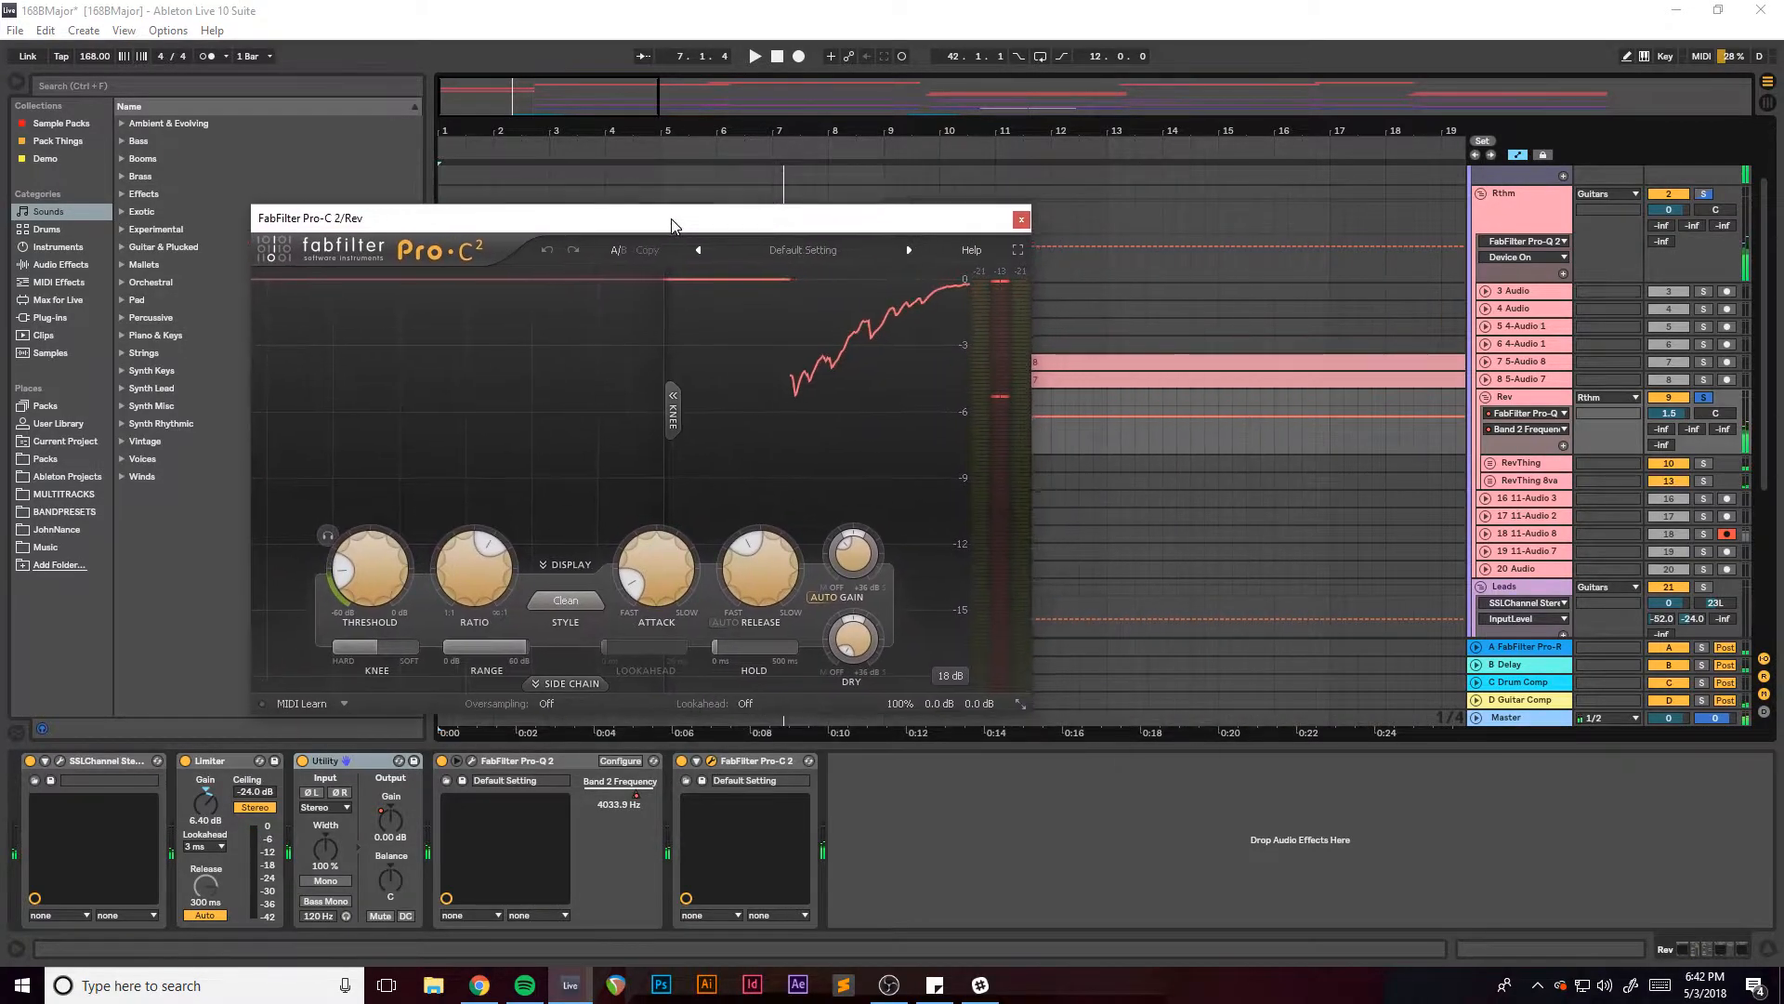
pyautogui.click(1526, 428)
pyautogui.click(1534, 499)
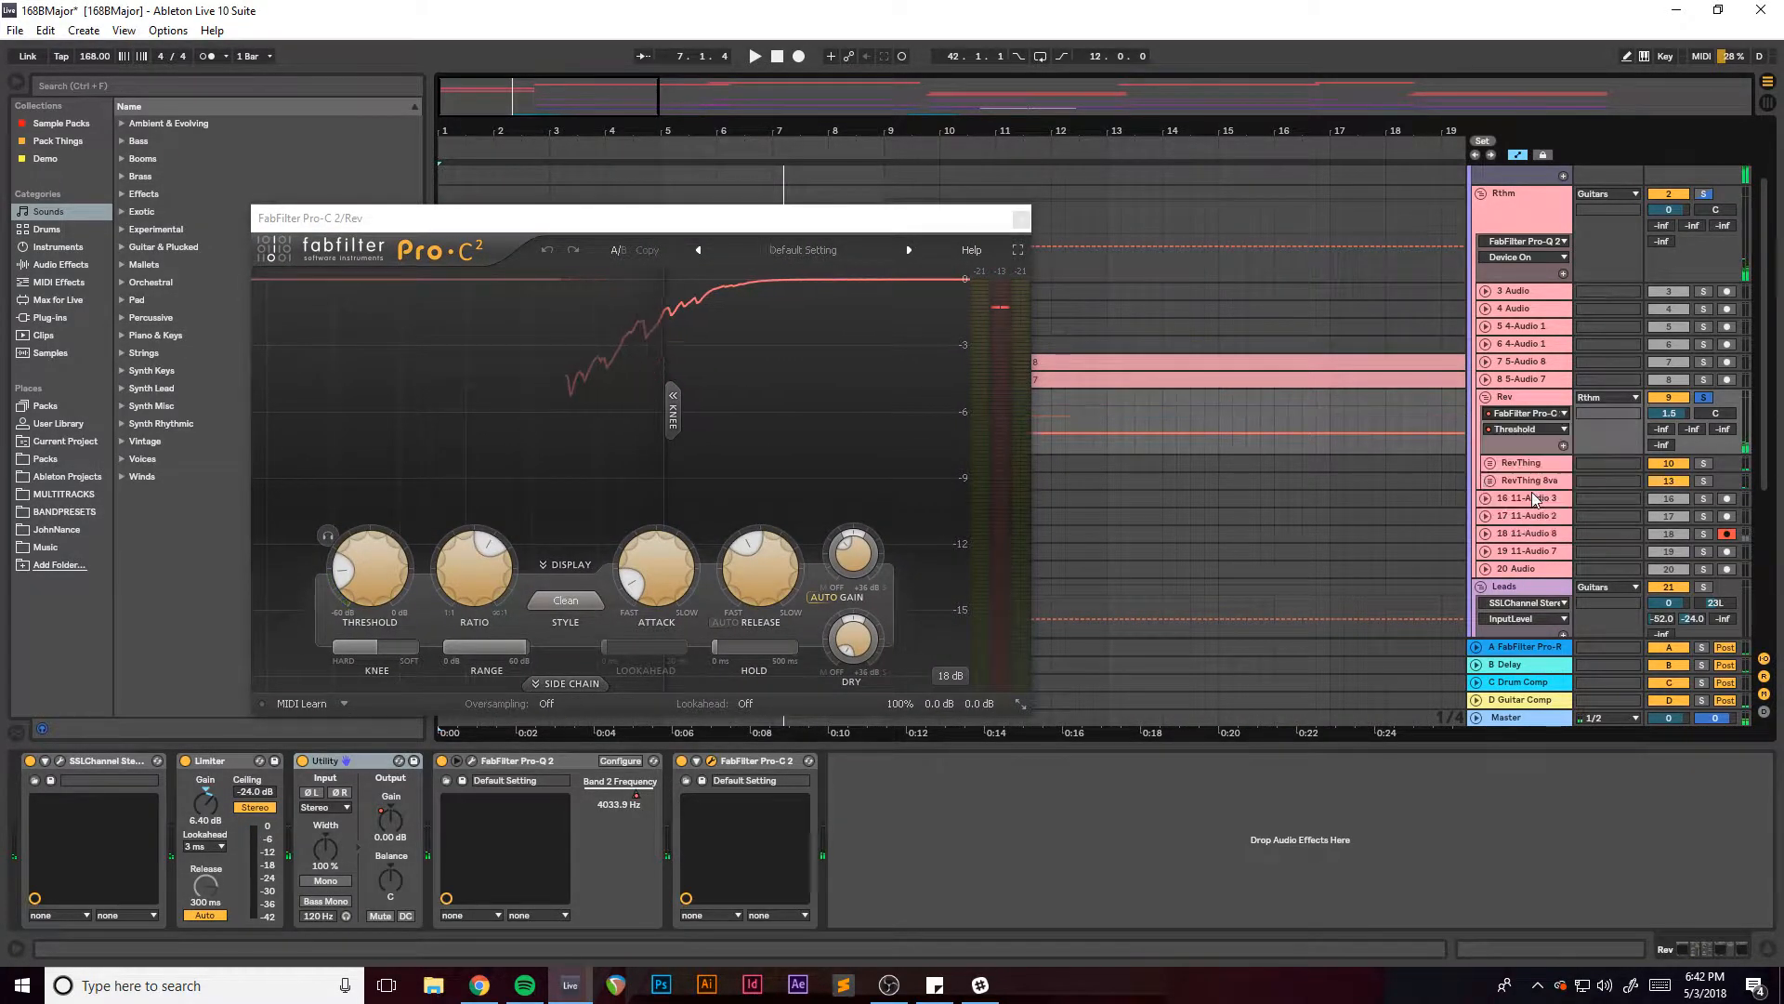
pyautogui.click(1527, 431)
pyautogui.click(1518, 435)
# Play from bar 1 while watching the Pro-C 2 gain reduction, and close the compressor window.
pyautogui.press('space')
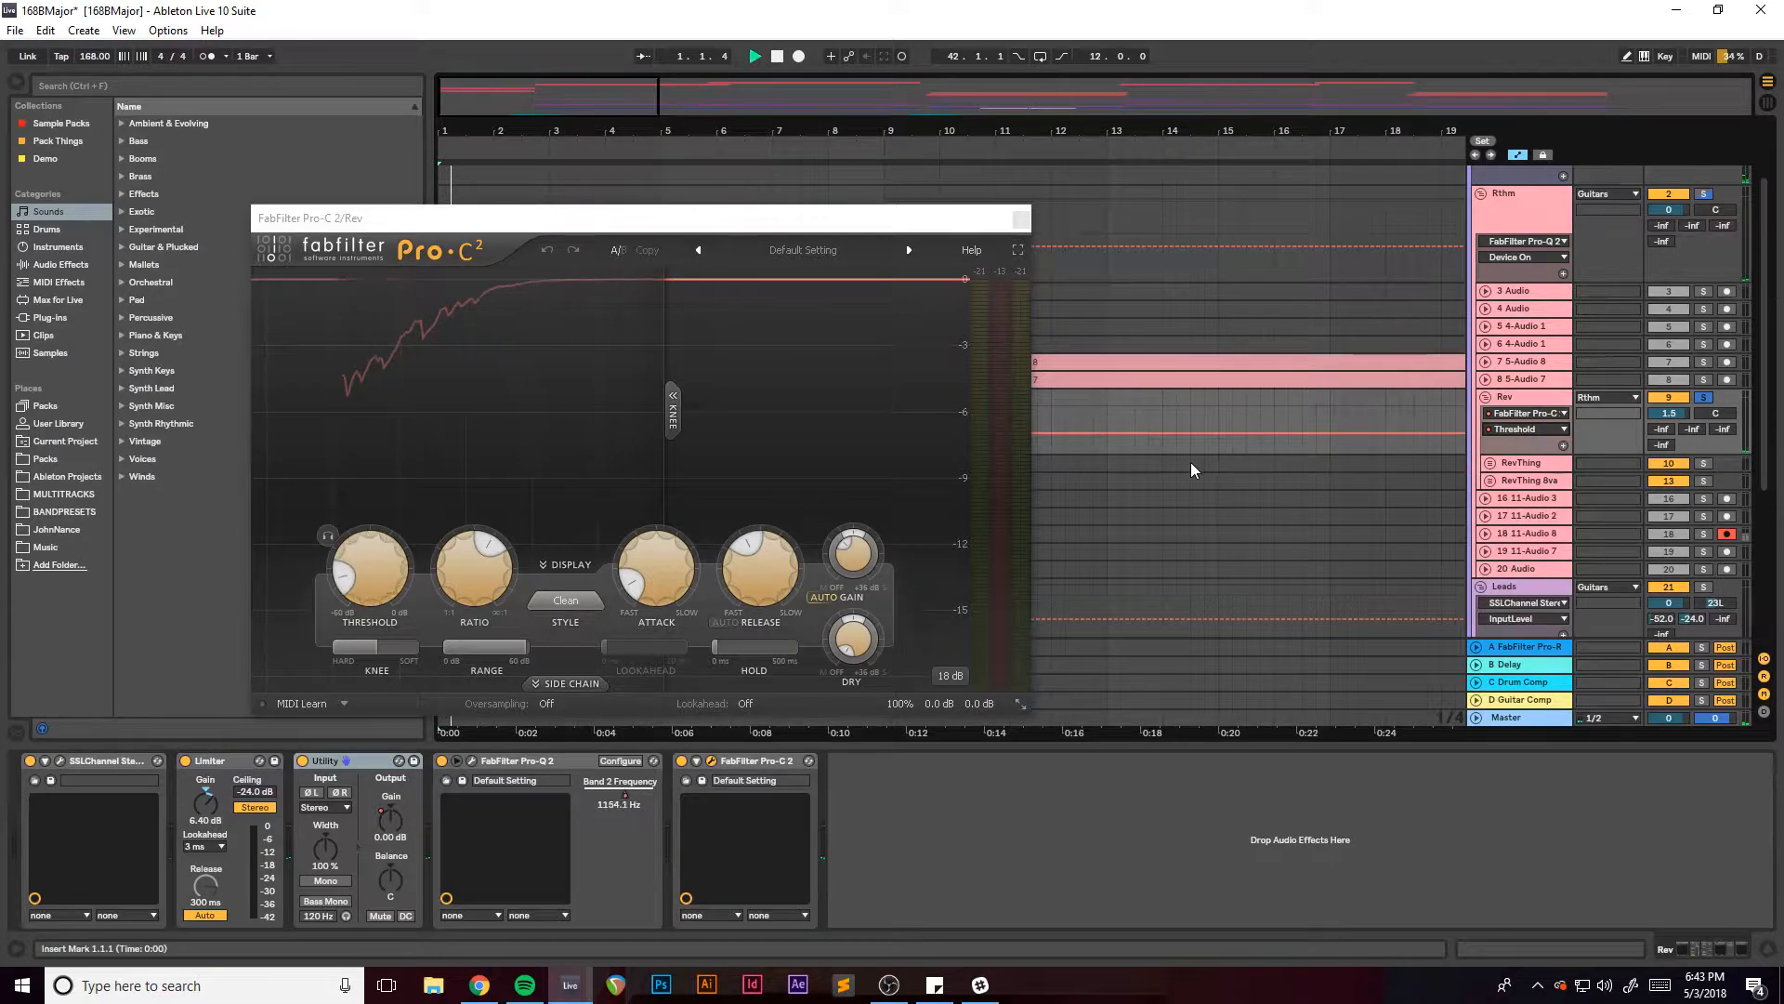
pyautogui.moveTo(368, 574)
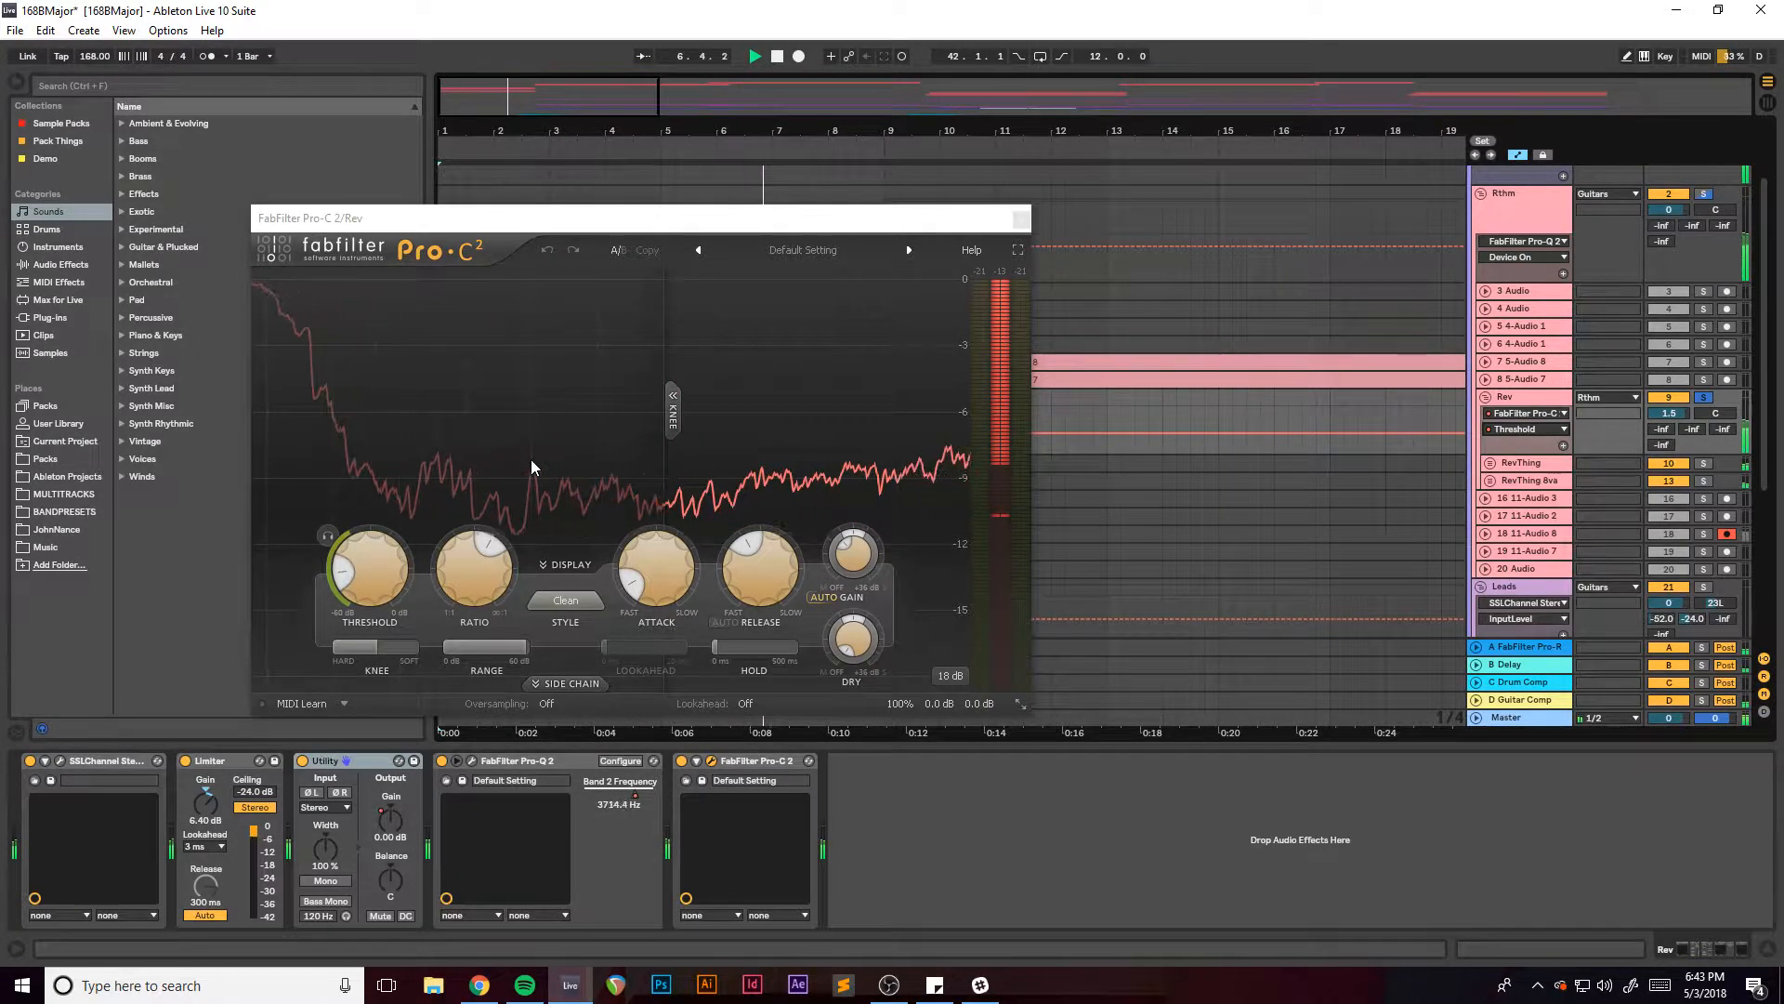
pyautogui.click(1021, 222)
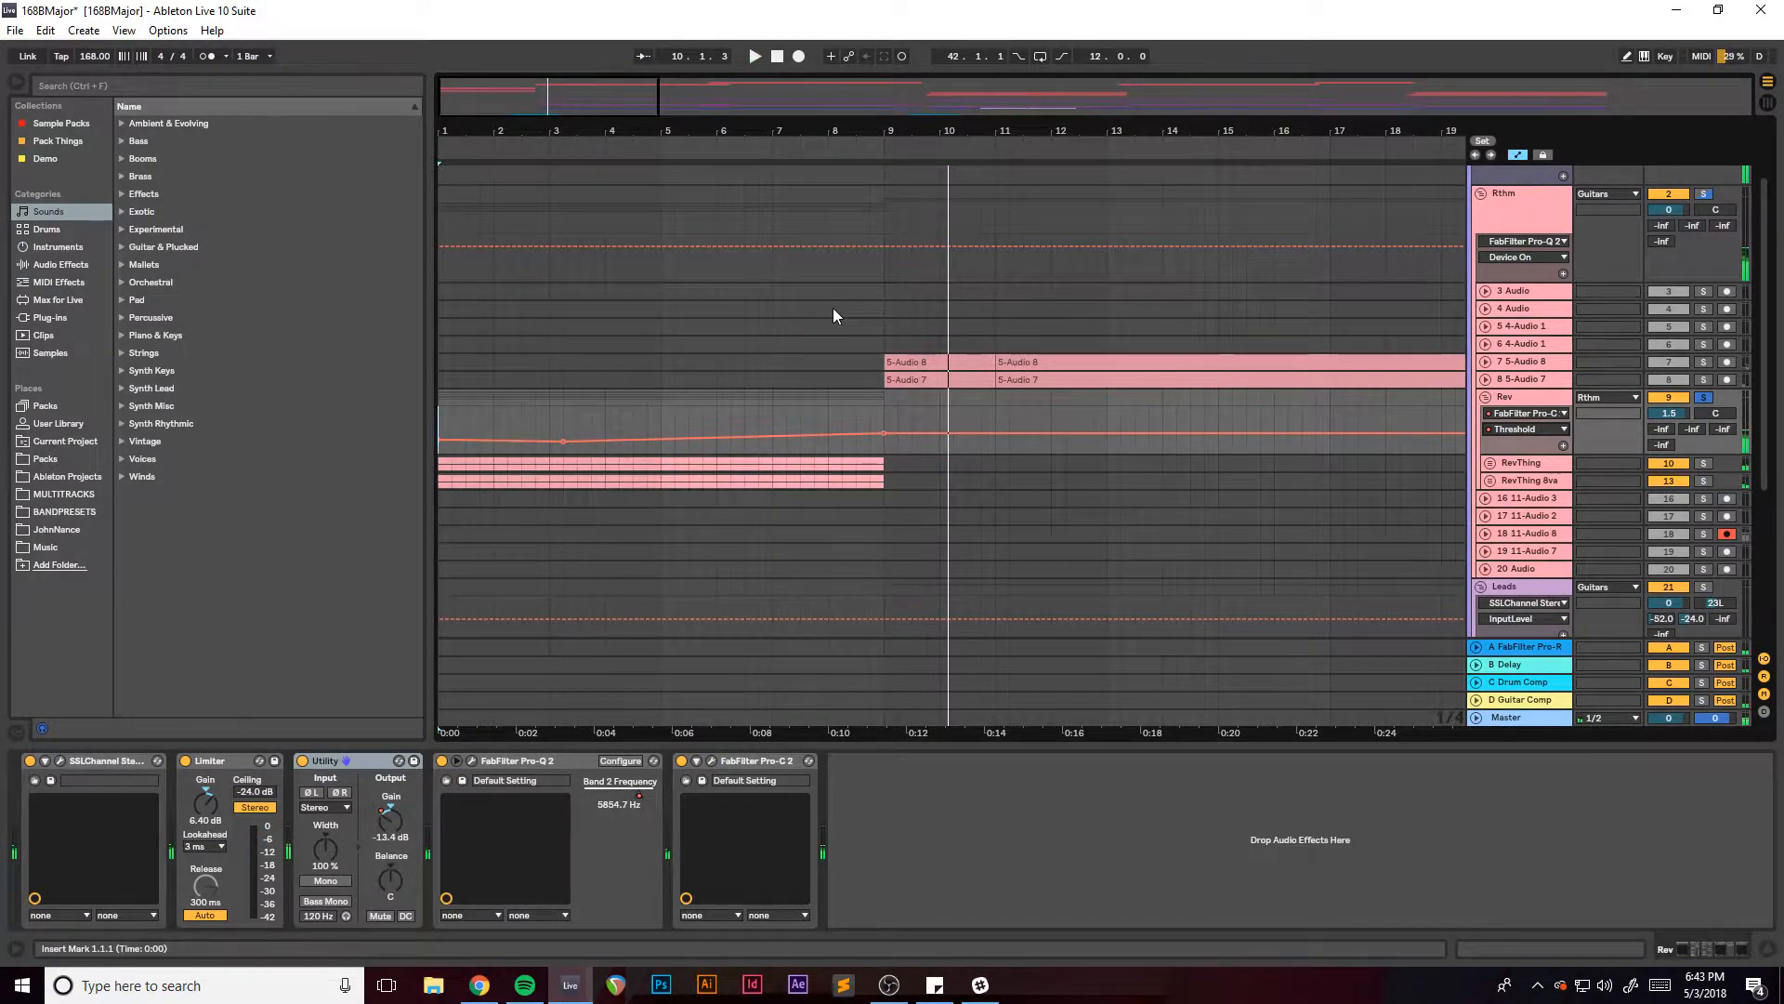
# Audition Rev from bar 1 with the Pro-C 2 bypassed, and switch the compressor back on to compare.
pyautogui.click(683, 761)
pyautogui.press('space')
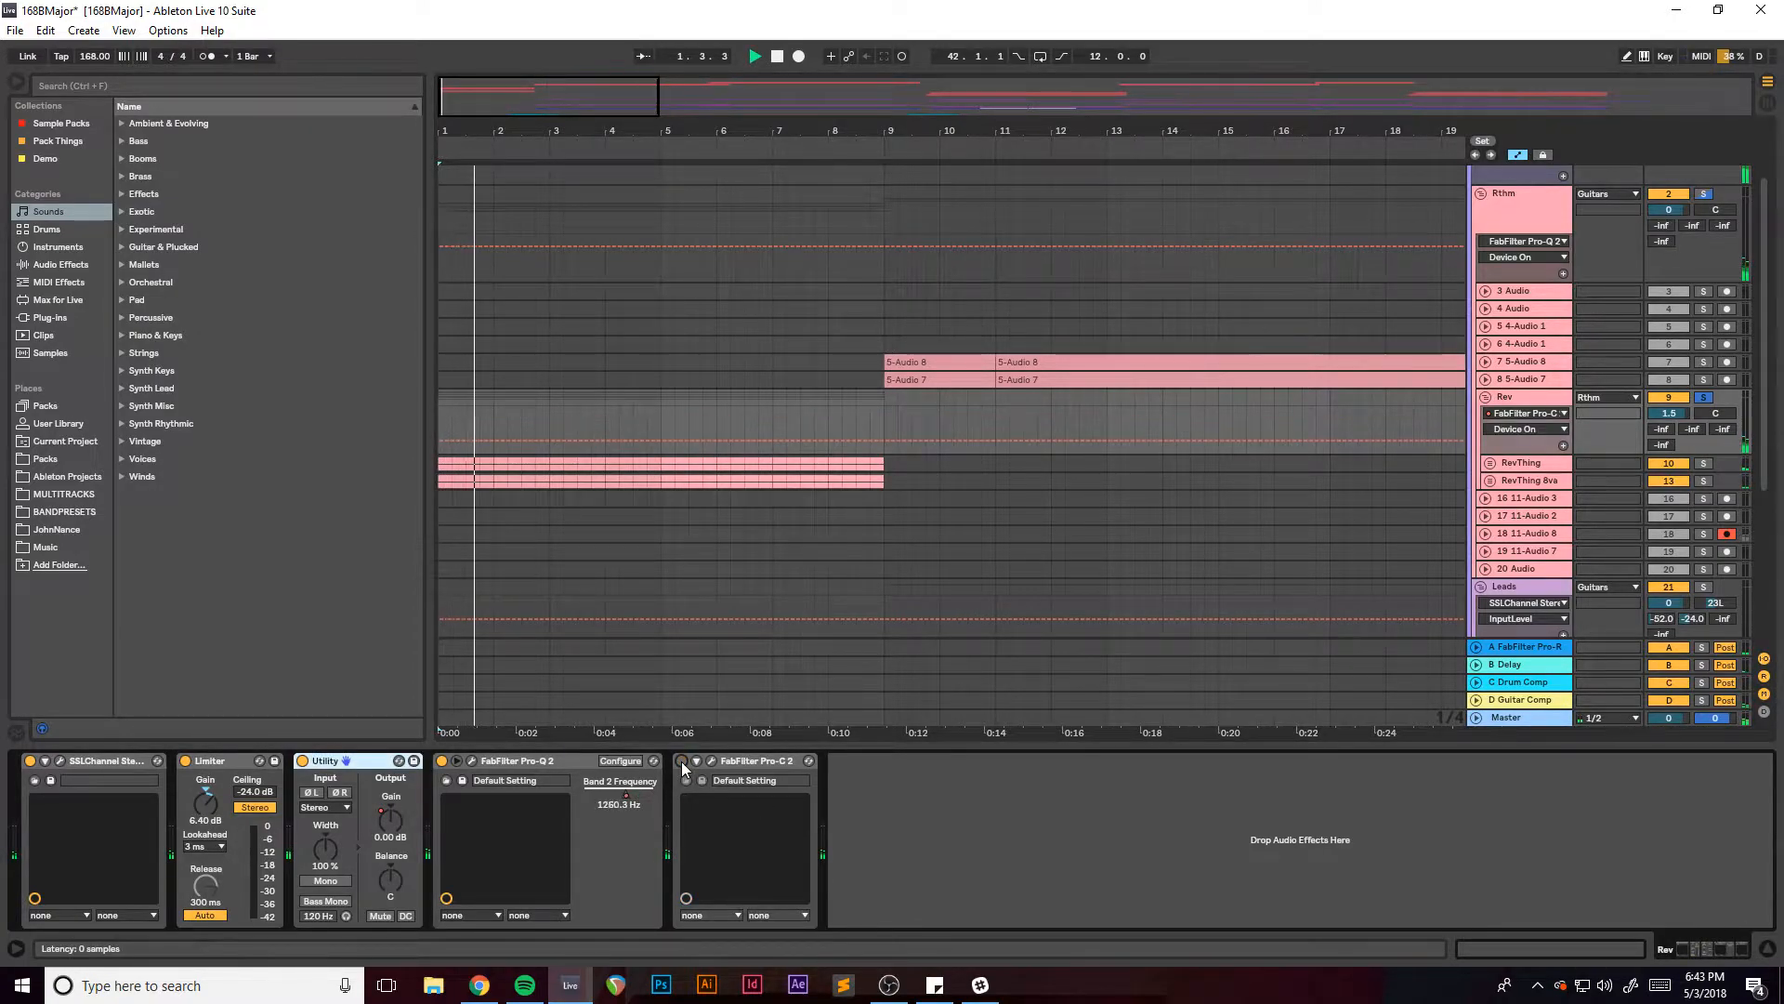
pyautogui.press('space')
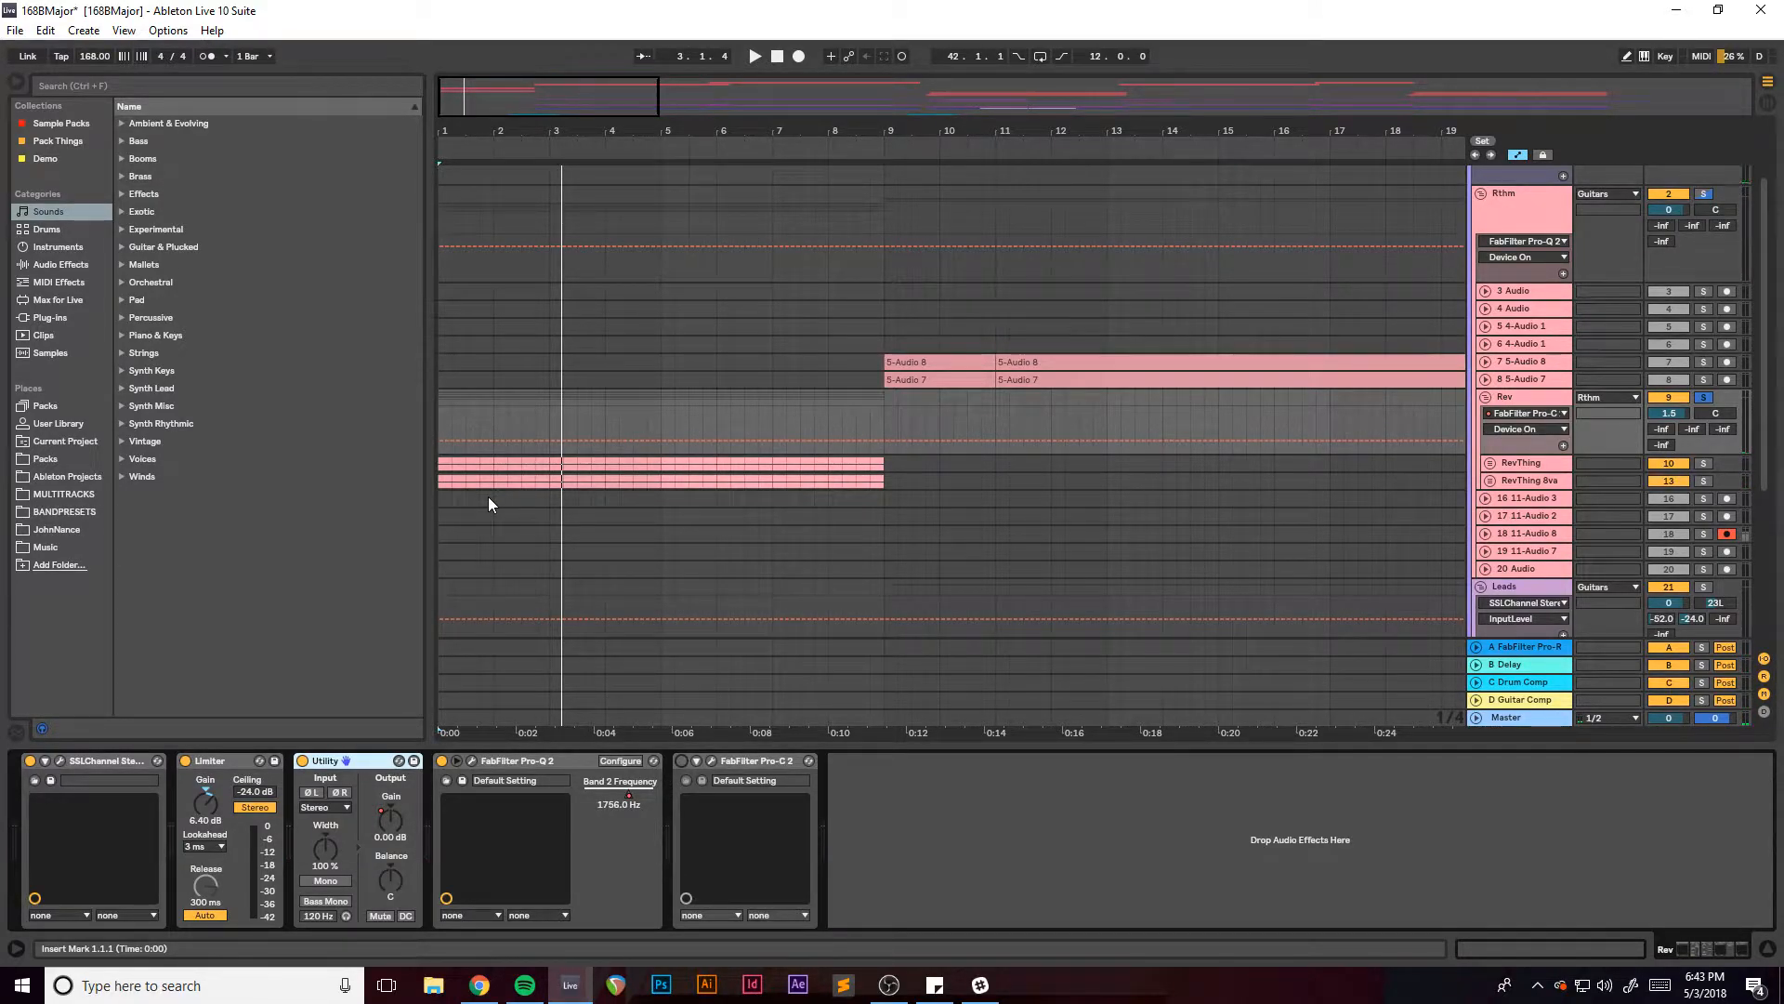
pyautogui.moveTo(546, 127); pyautogui.dragTo(527, 138)
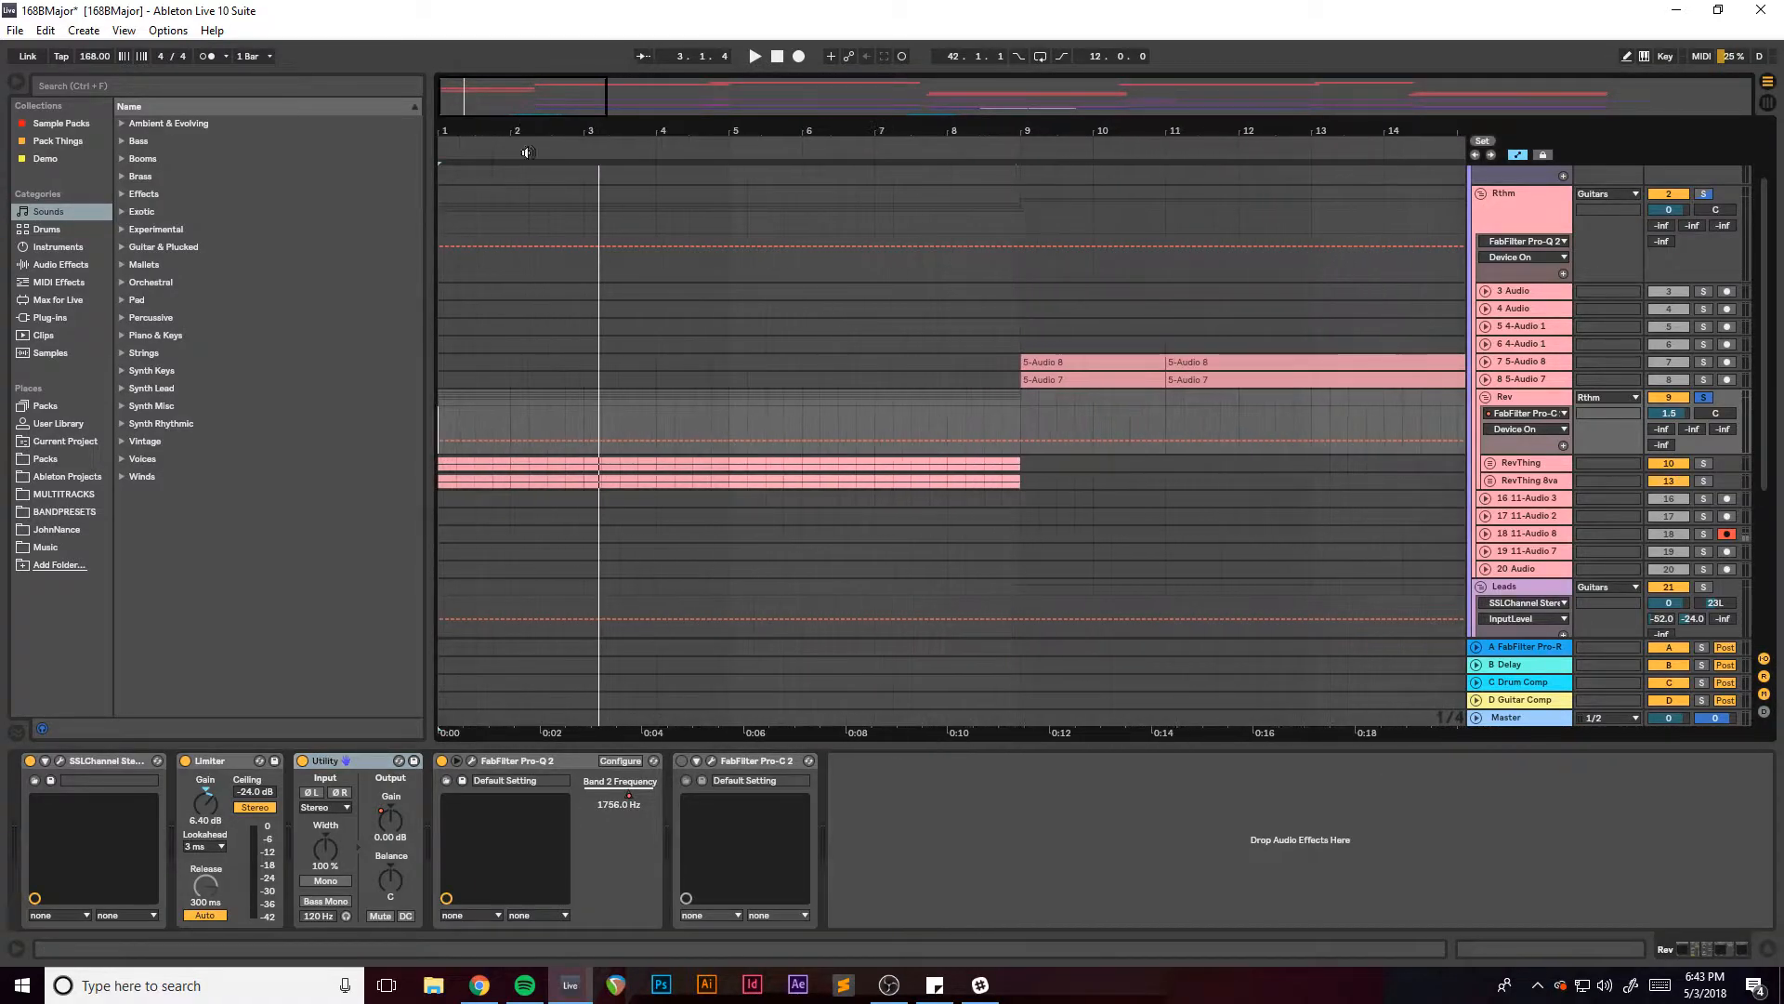
pyautogui.press('space')
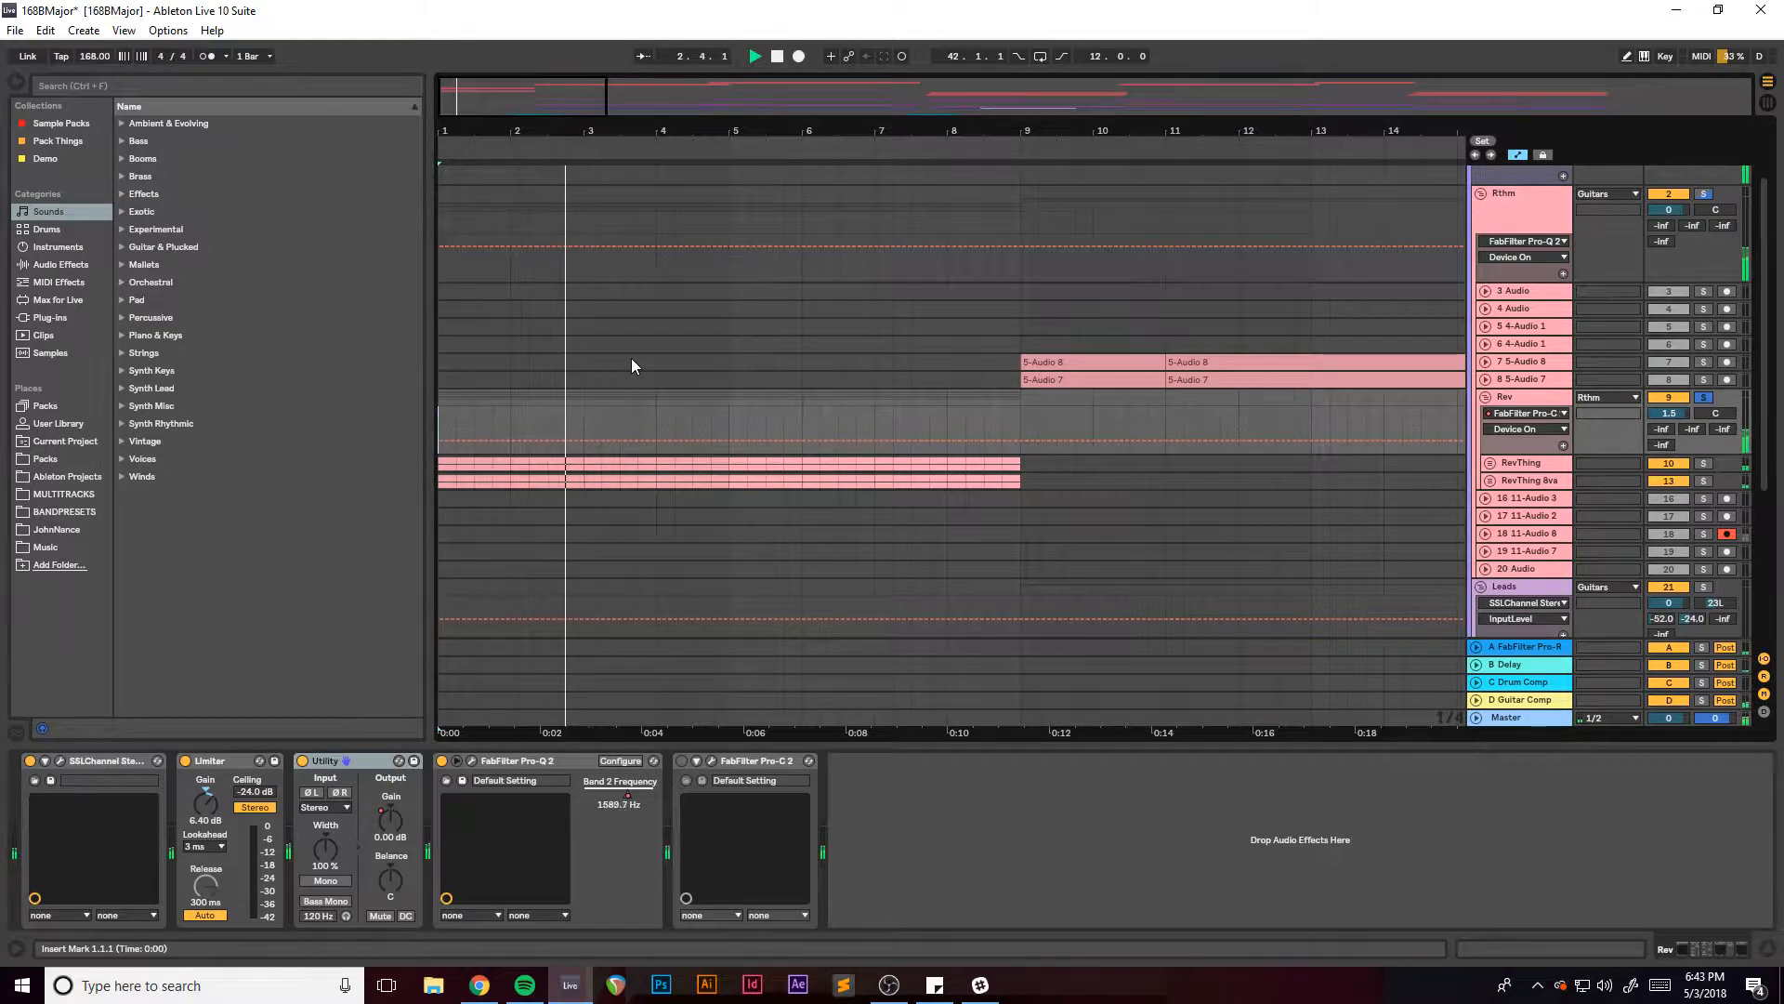
pyautogui.click(682, 762)
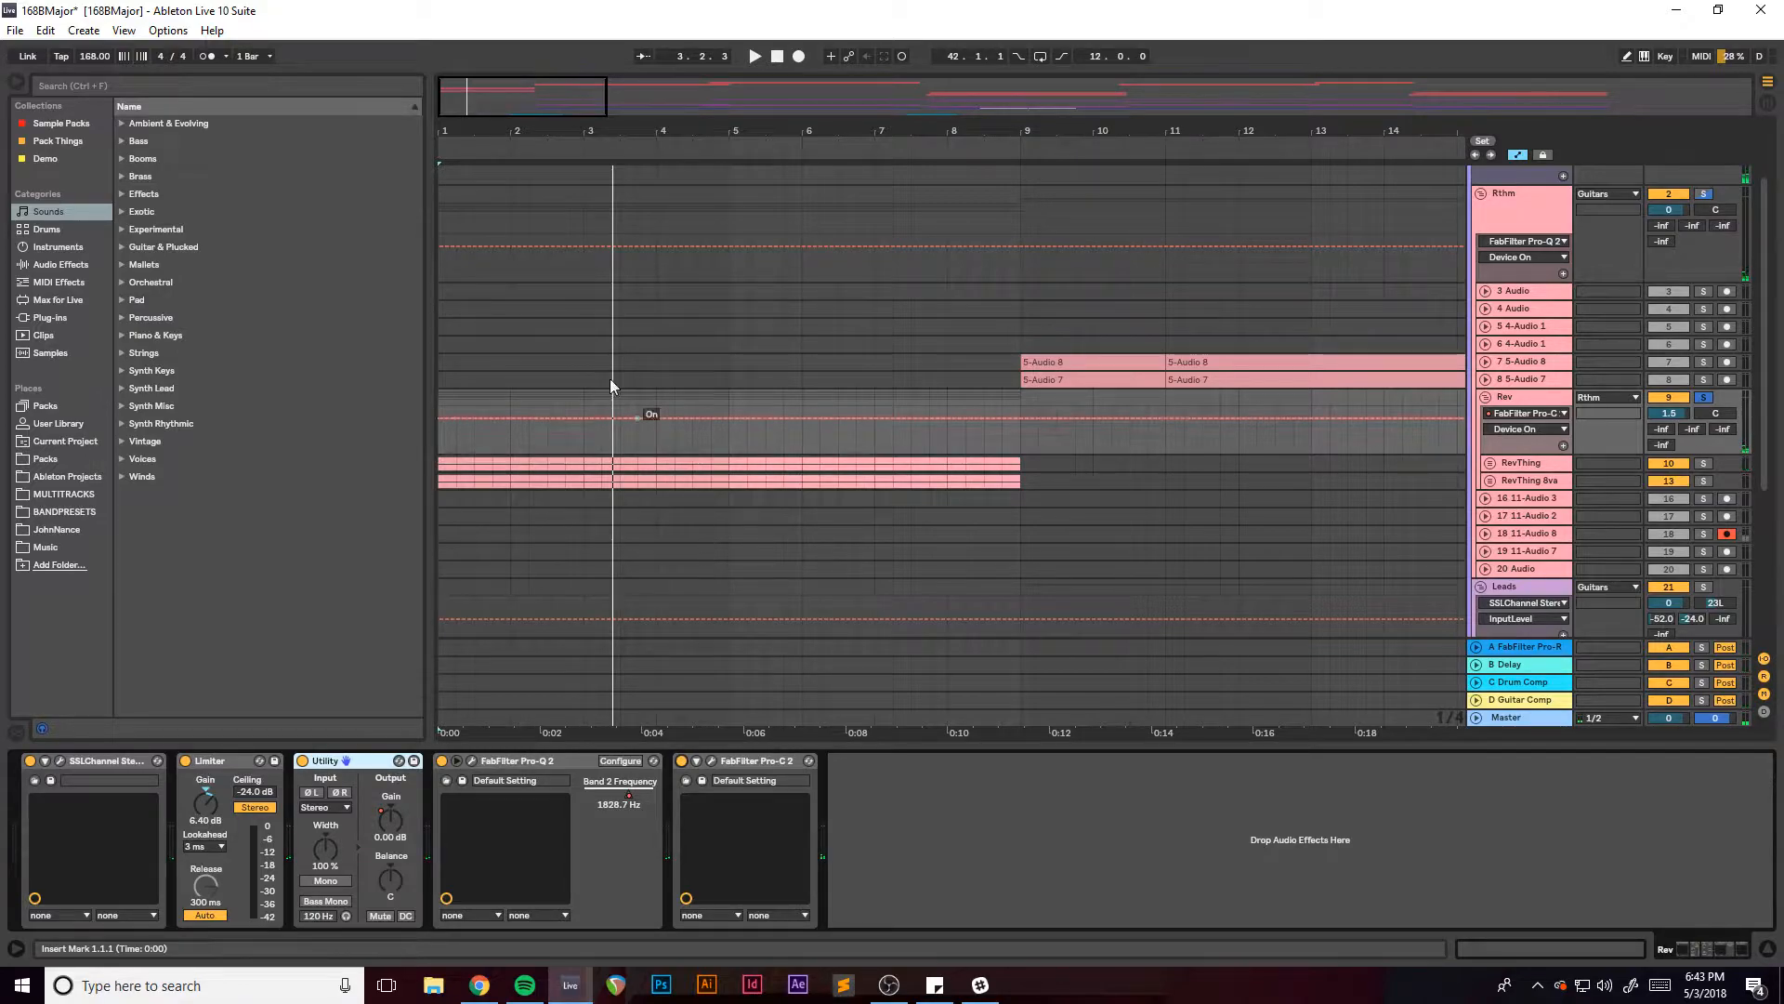
# Hide the automation lanes and play the Rthm group from bar 9 with Rev unsoloed.
pyautogui.moveTo(504, 96); pyautogui.dragTo(609, 113)
pyautogui.click(1516, 401)
pyautogui.moveTo(753, 98); pyautogui.dragTo(632, 107)
pyautogui.press('a')
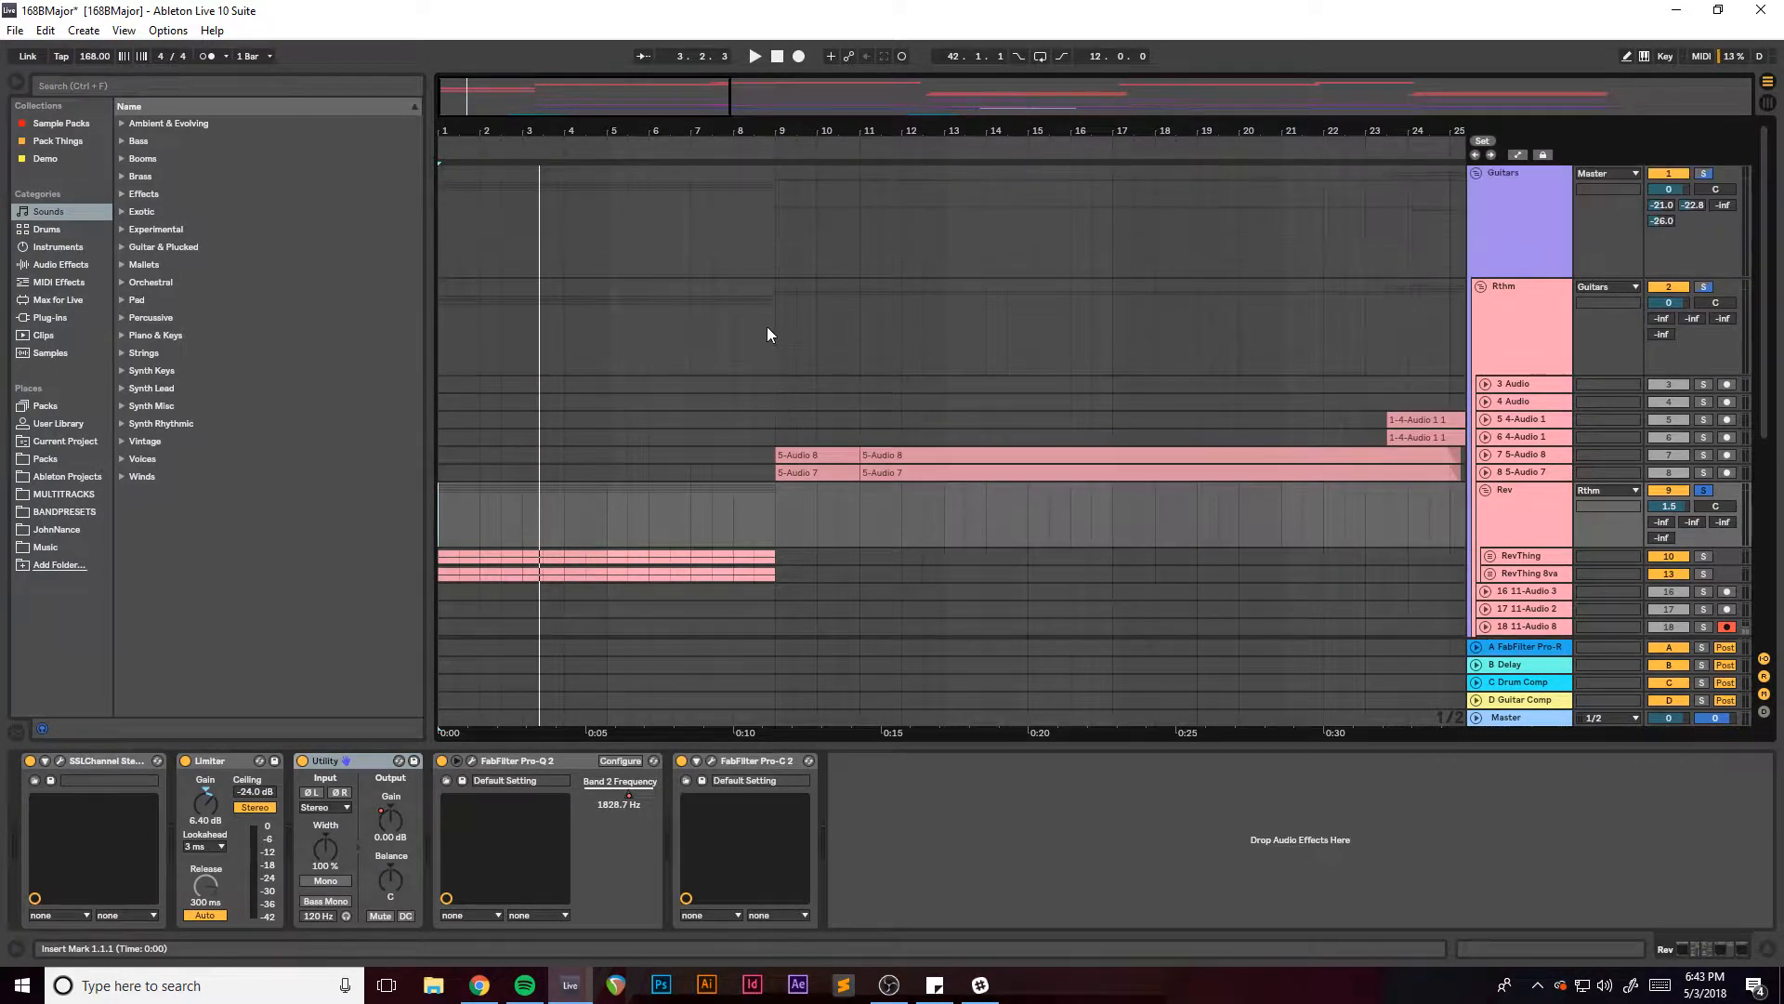
pyautogui.click(775, 326)
pyautogui.press('space')
pyautogui.hotkey('alt', 'Tab')
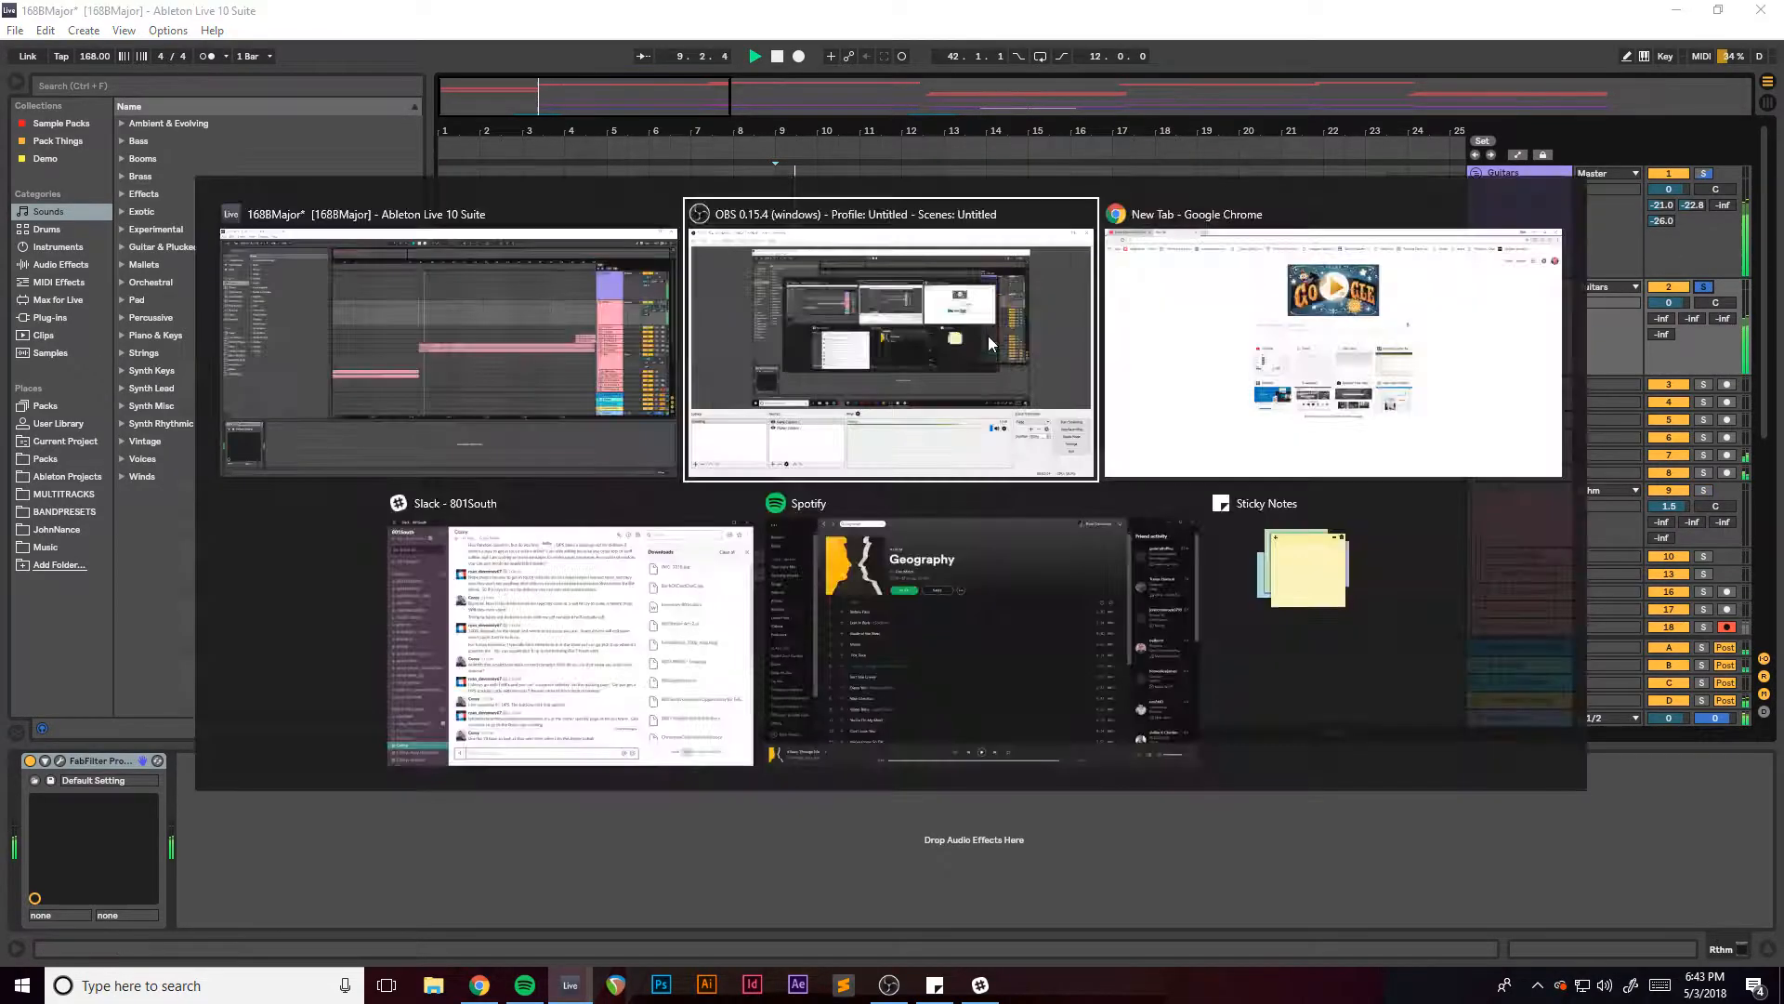
pyautogui.hotkey('alt', 'Tab')
pyautogui.moveTo(648, 105); pyautogui.dragTo(643, 120)
pyautogui.hotkey('alt', 'Tab')
pyautogui.hotkey('alt', 'Tab')
pyautogui.press('space')
pyautogui.hotkey('alt', 'Tab')
pyautogui.hotkey('alt', 'Tab')
# Compare the device chains of the 5-Audio 8 and 5-Audio 7 tracks, and open the Pro-Q 2 on 5-Audio 7.
pyautogui.moveTo(598, 87); pyautogui.dragTo(595, 96)
pyautogui.scroll(-2, 645, 402)
pyautogui.scroll(1, 1130, 280)
pyautogui.scroll(1, 1132, 286)
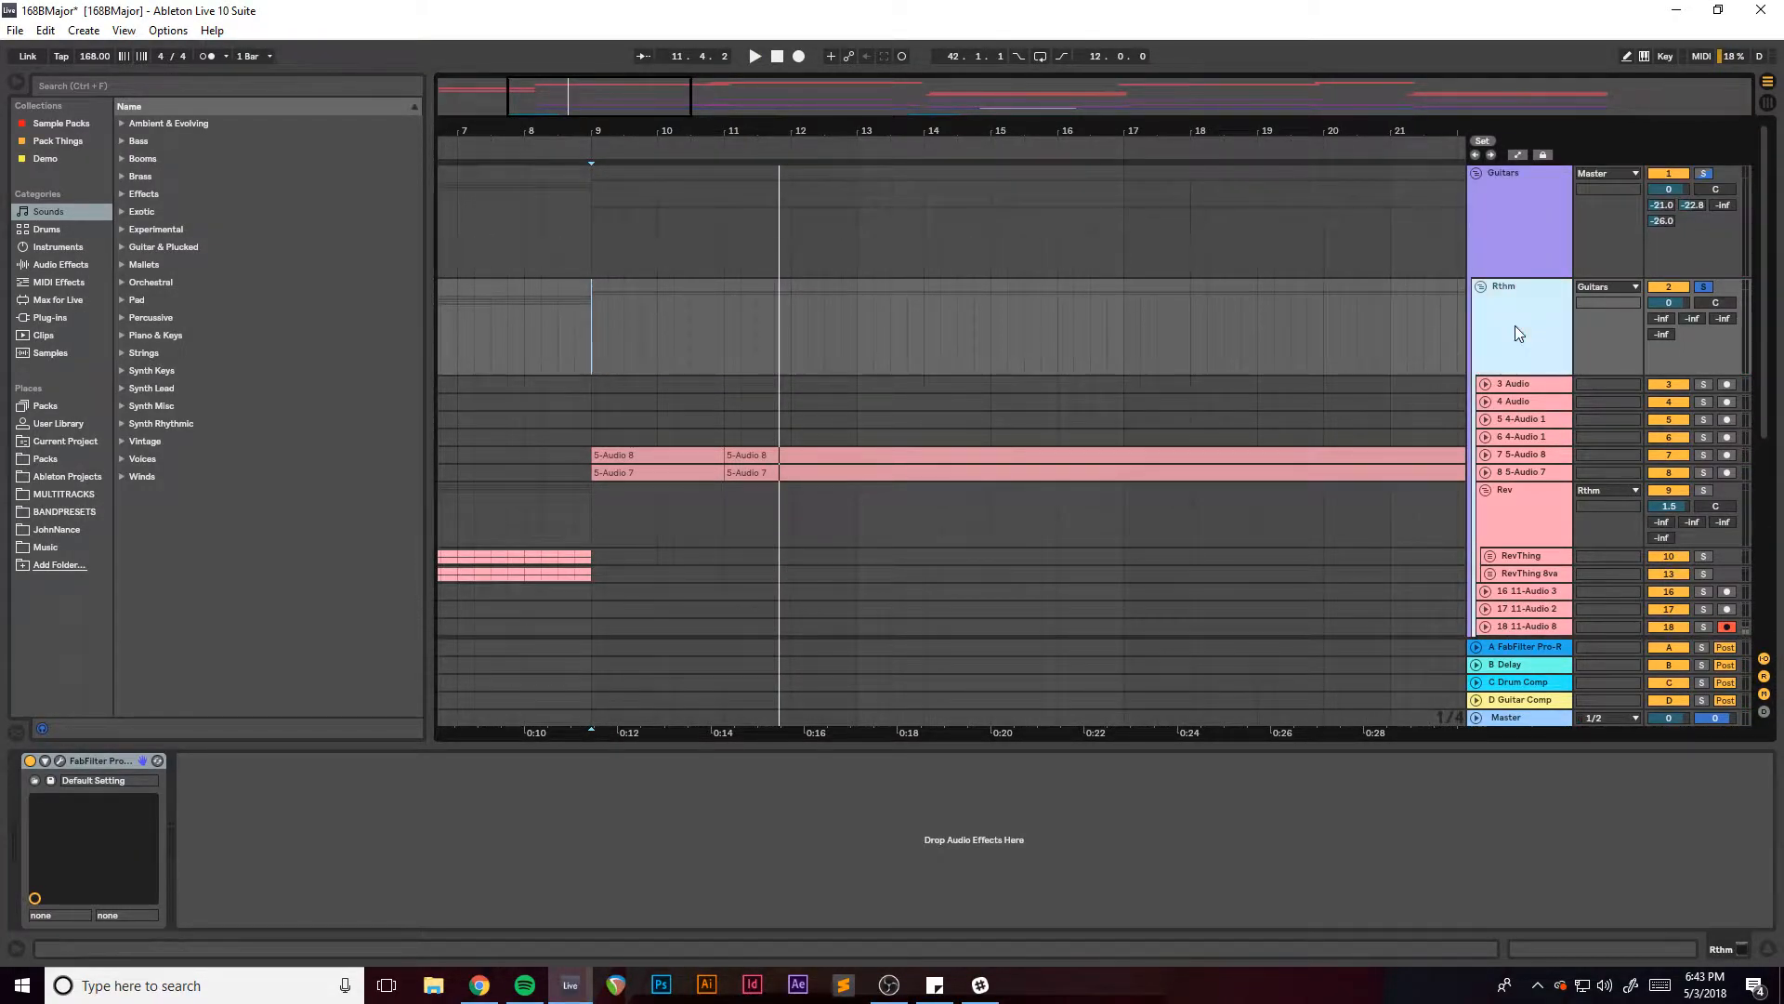
pyautogui.click(1529, 454)
pyautogui.click(1529, 472)
pyautogui.click(1532, 454)
pyautogui.click(1528, 472)
pyautogui.click(199, 761)
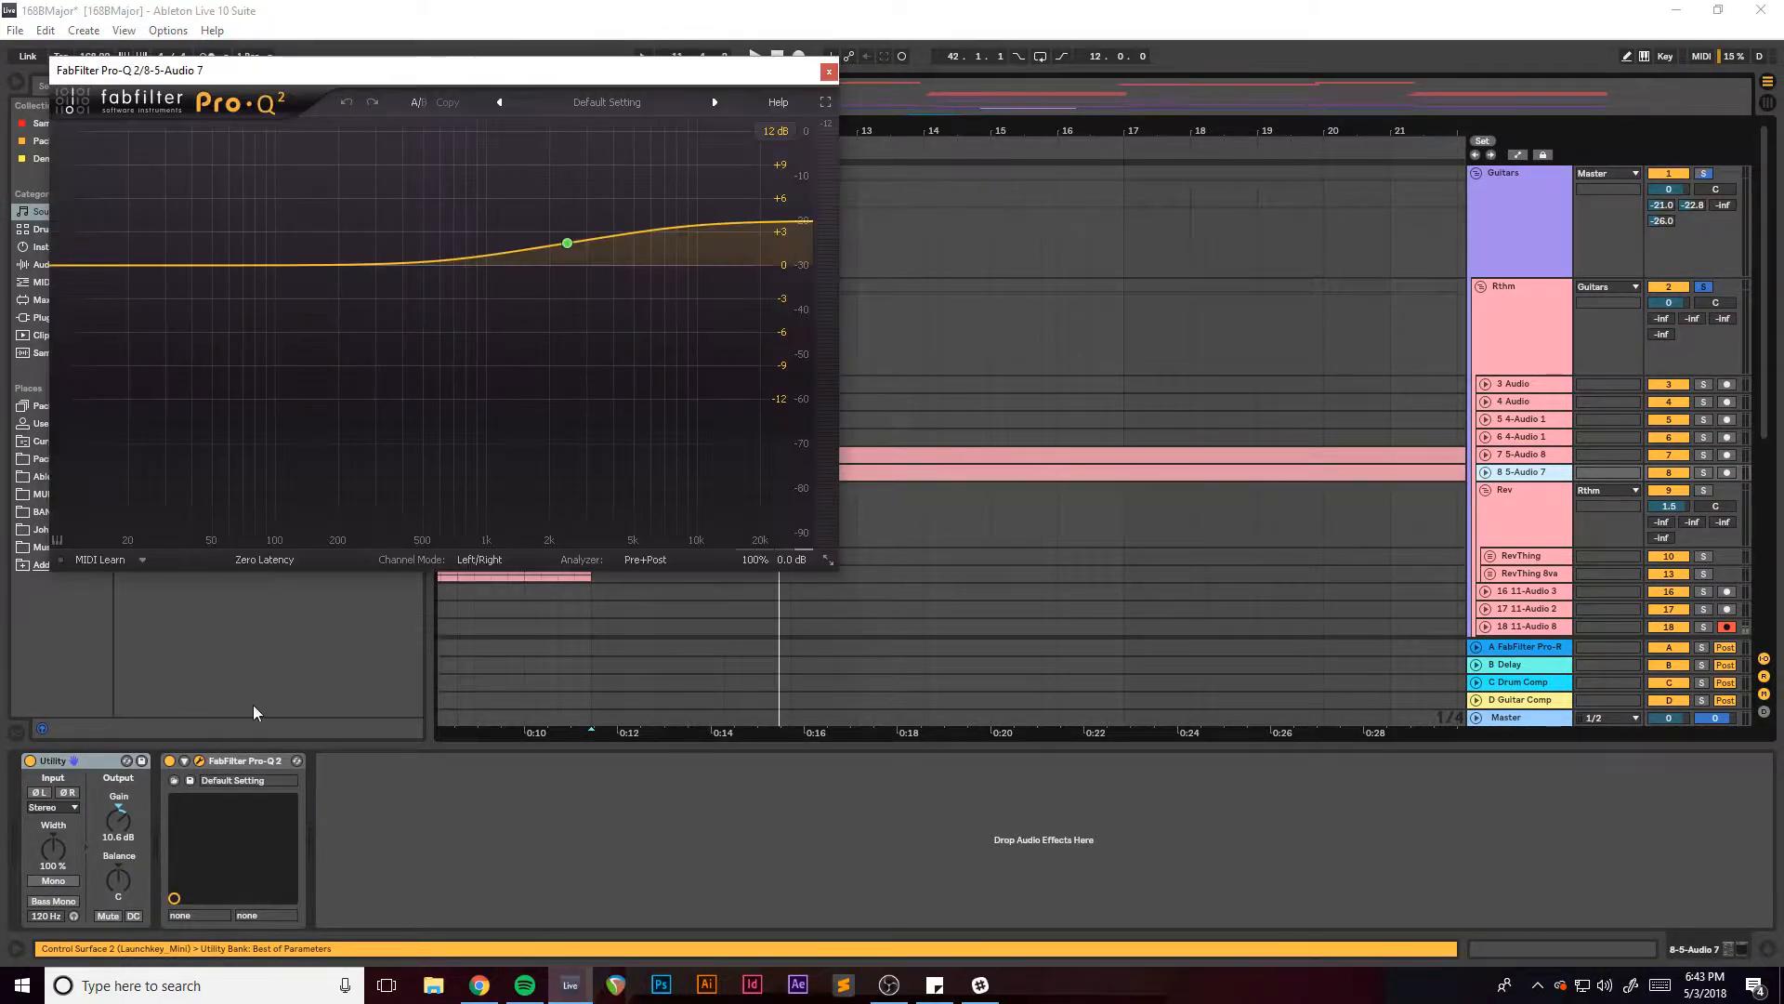
pyautogui.moveTo(575, 71); pyautogui.dragTo(658, 102)
# Play 5-Audio 7 soloed from bar 9, compare it with its Pro-Q 2 off and on, and close the plug-in.
pyautogui.press('space')
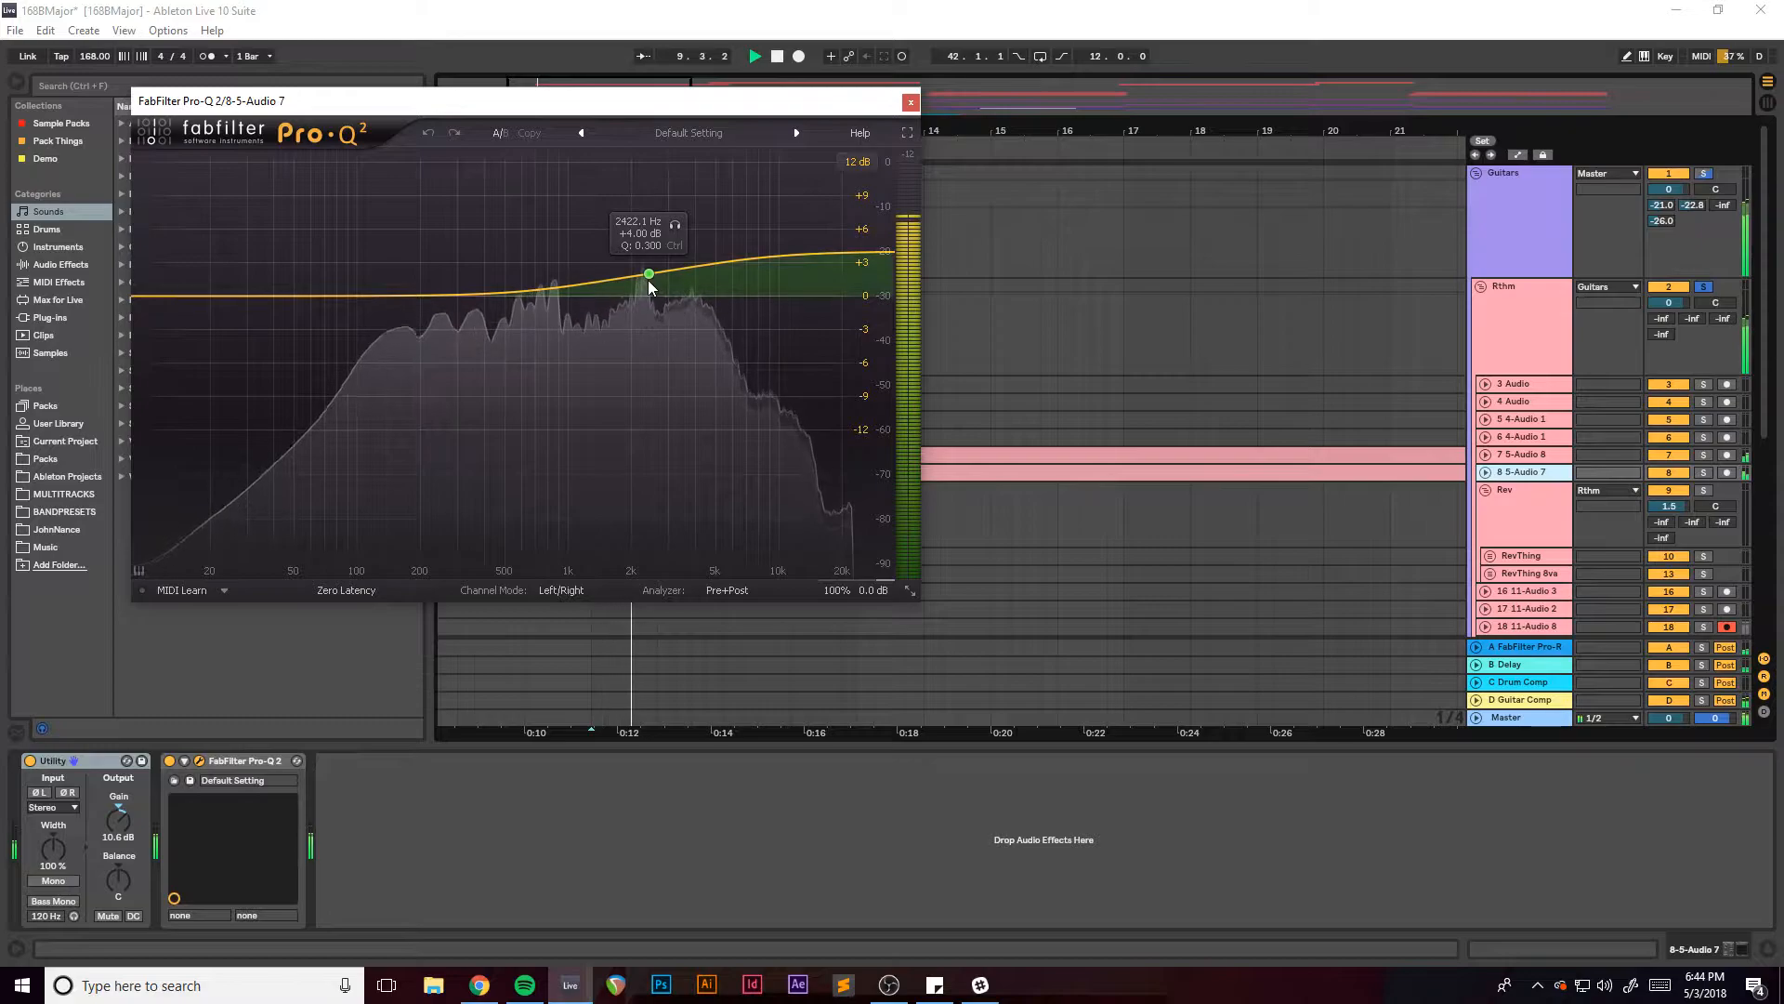
pyautogui.click(1703, 473)
pyautogui.click(171, 762)
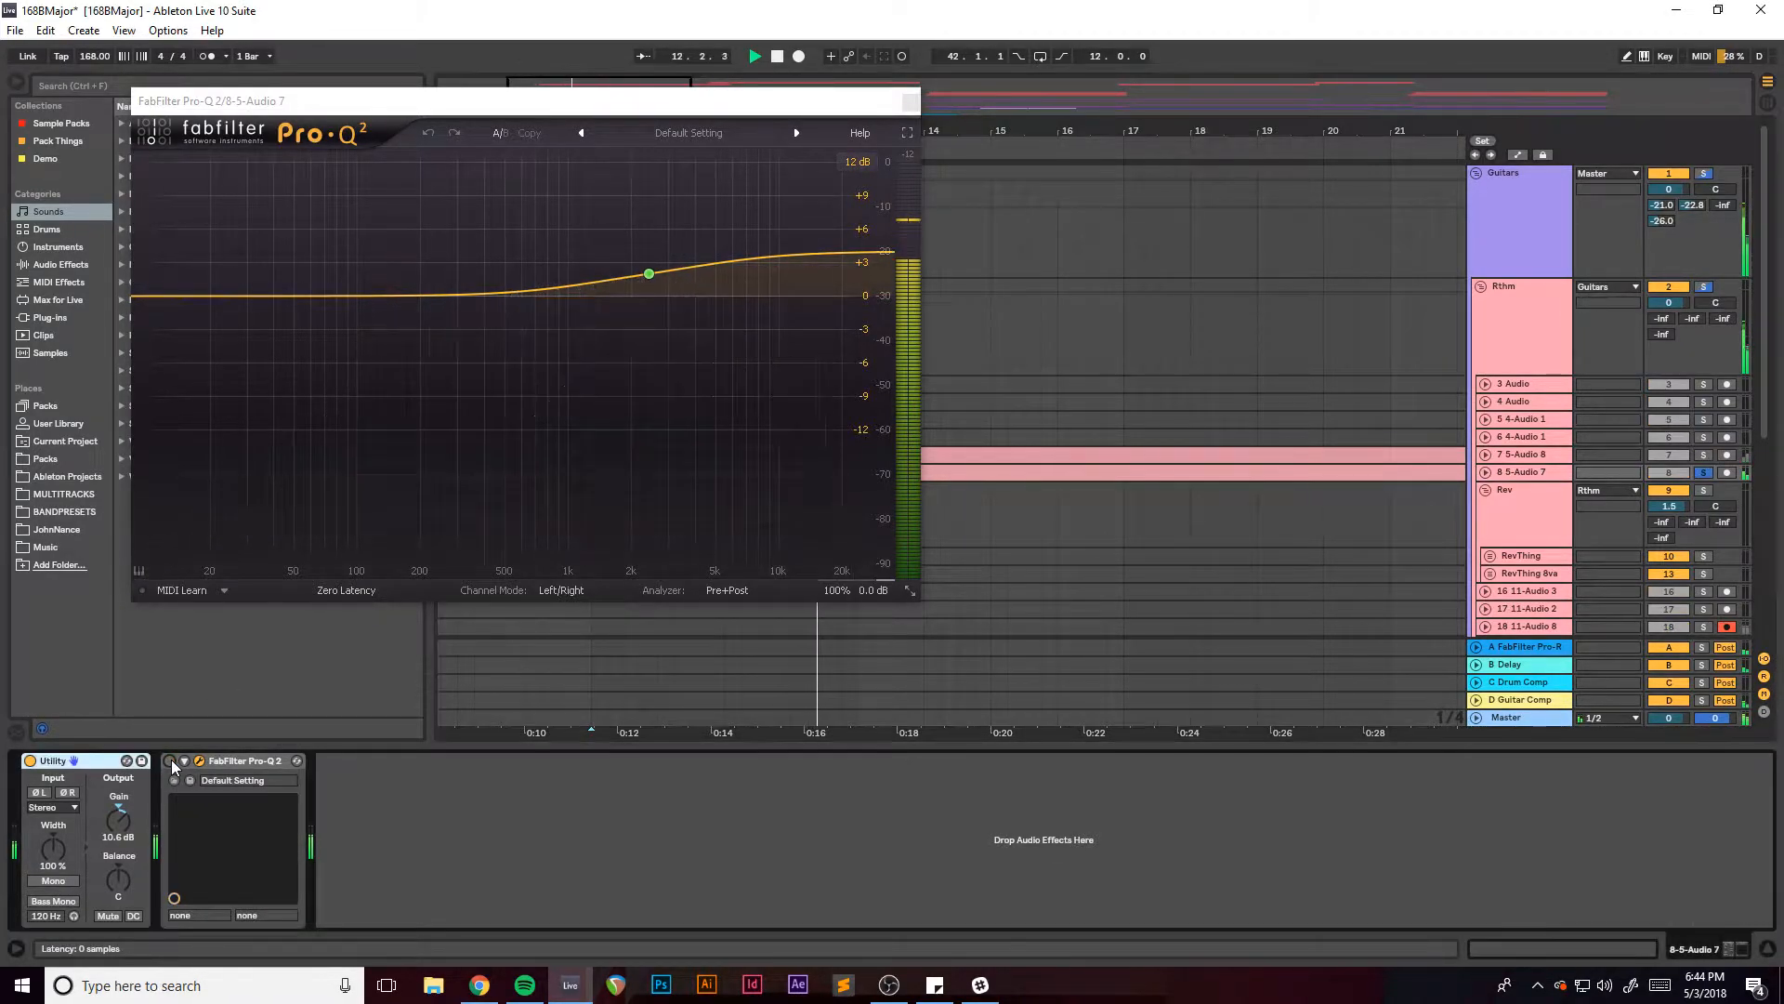
pyautogui.click(171, 762)
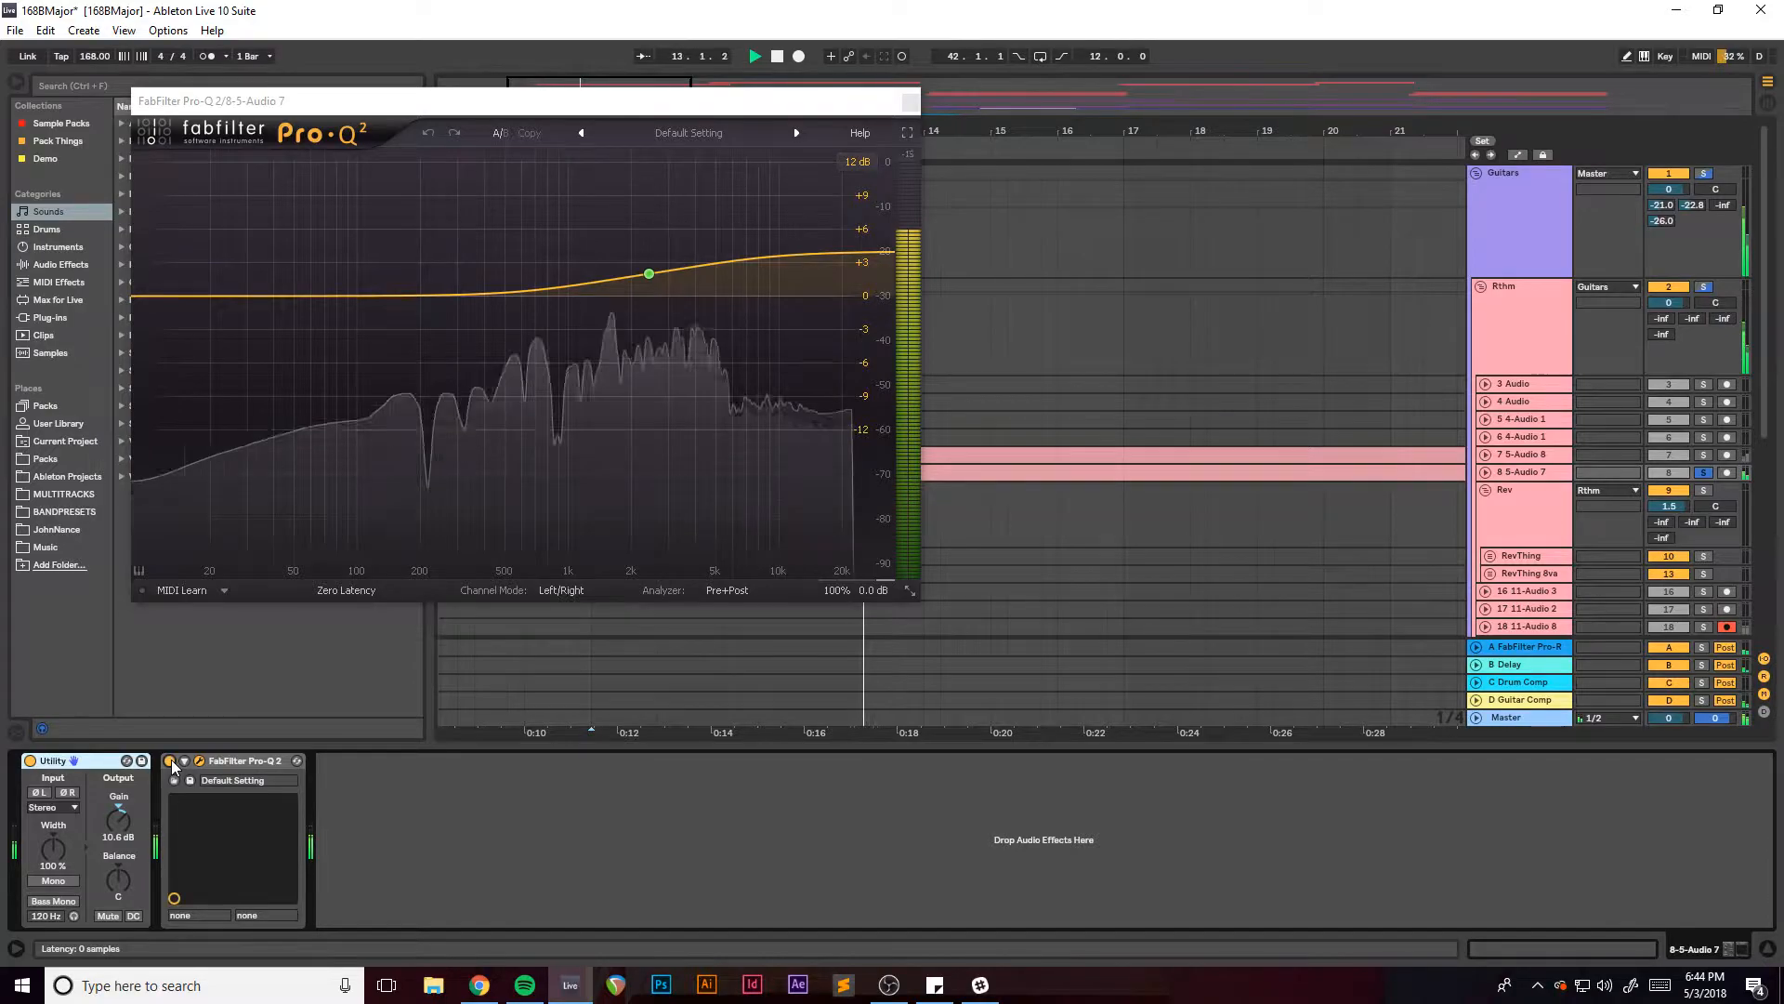
pyautogui.click(910, 100)
# Solo 5-Audio 8 as well, play both from bar 9, and check the Pro-Q 2 on 5-Audio 8.
pyautogui.click(1703, 455)
pyautogui.press('space')
pyautogui.click(1508, 462)
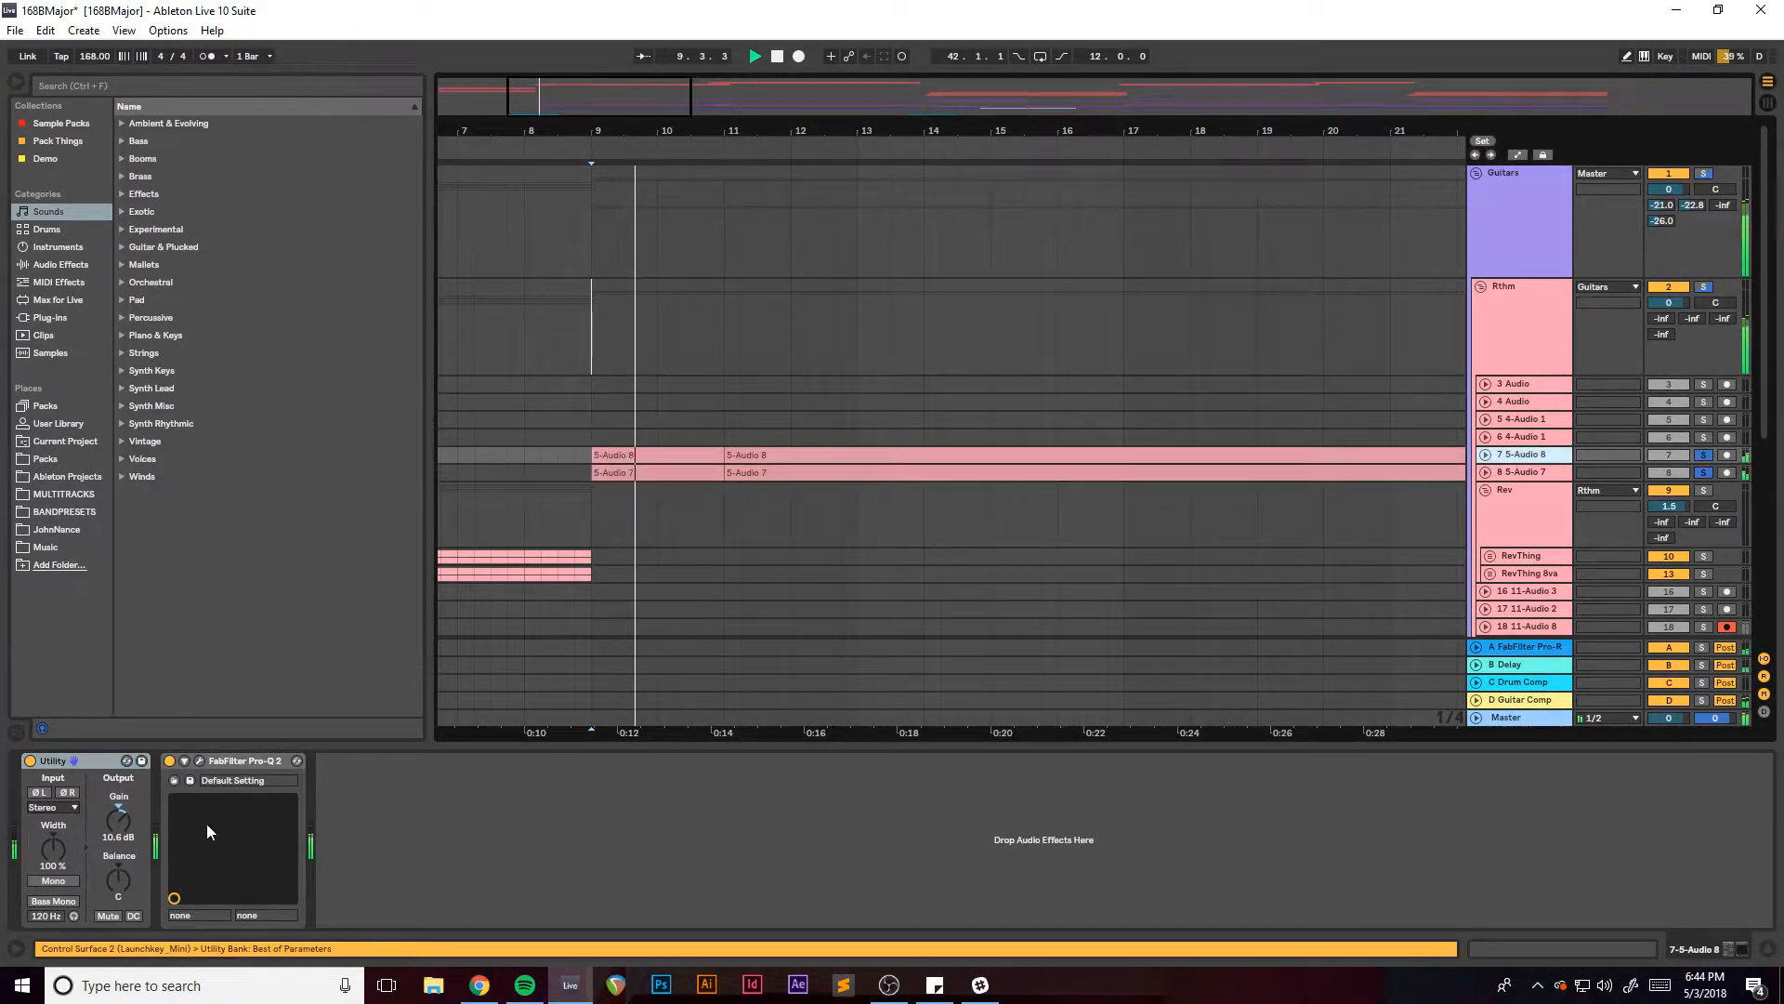
pyautogui.click(199, 760)
pyautogui.click(828, 71)
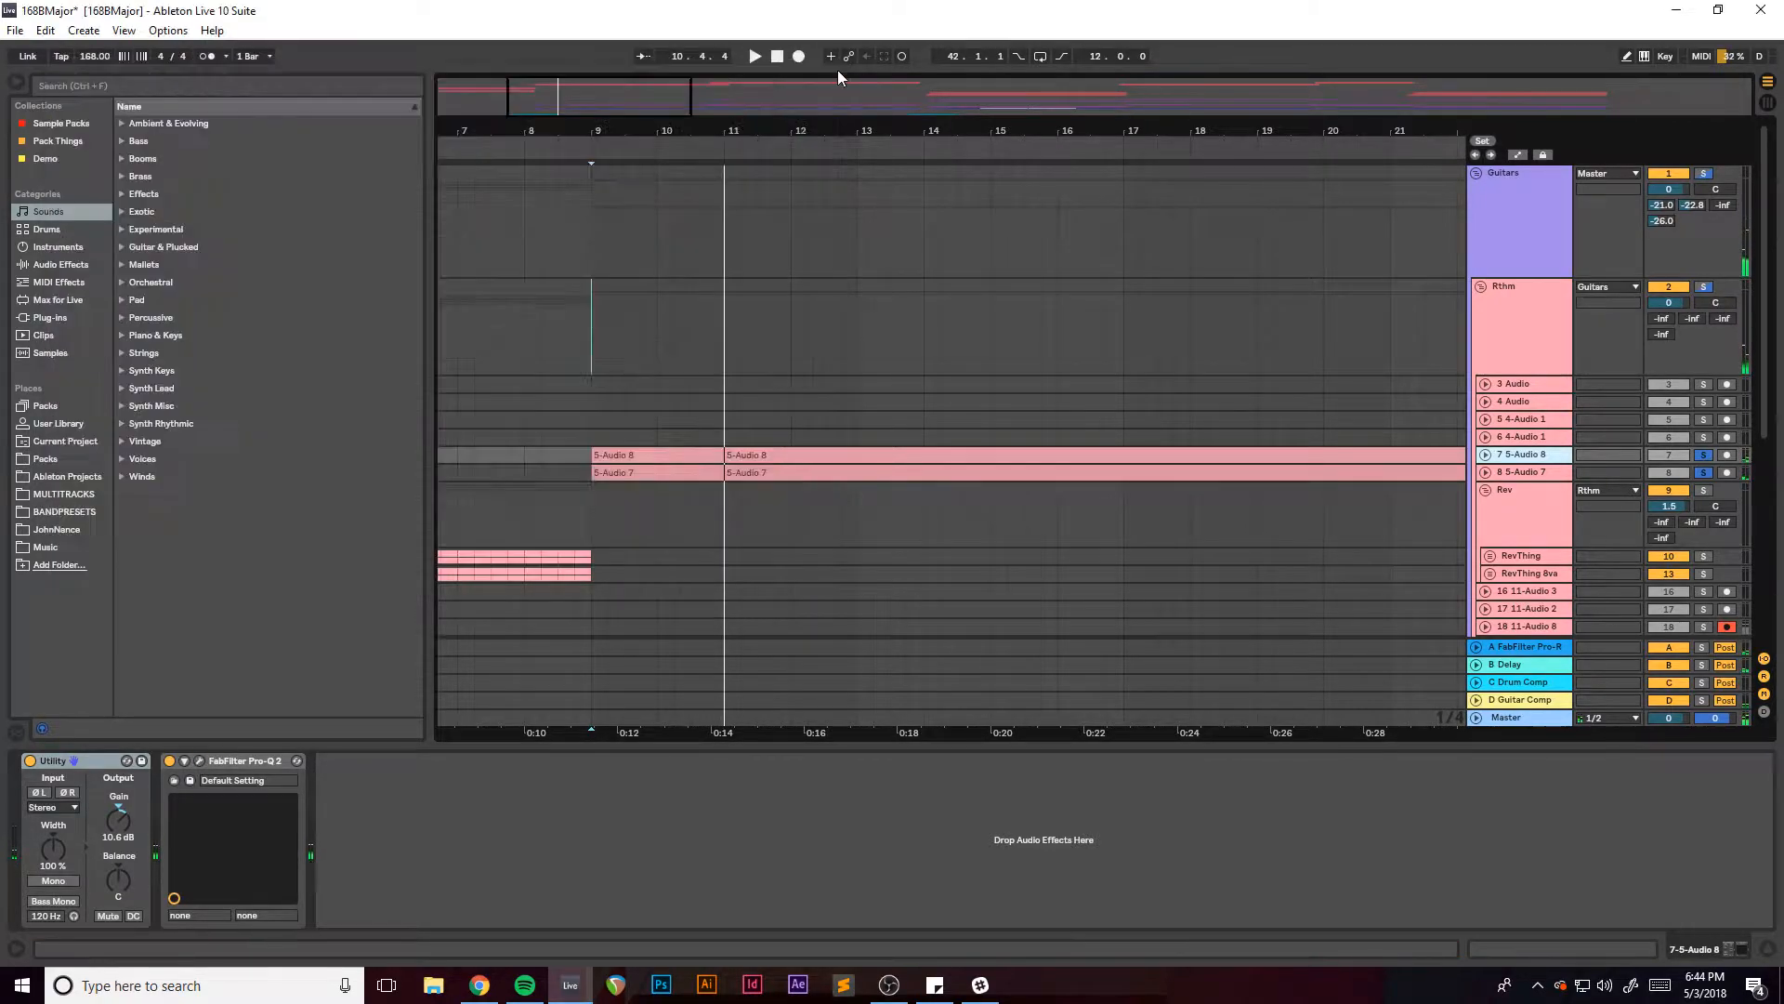
# Clear the solos on 5-Audio 8 and 5-Audio 7 and play the Rthm group from bar 9.
pyautogui.moveTo(622, 89); pyautogui.dragTo(635, 65)
pyautogui.scroll(-5, 827, 431)
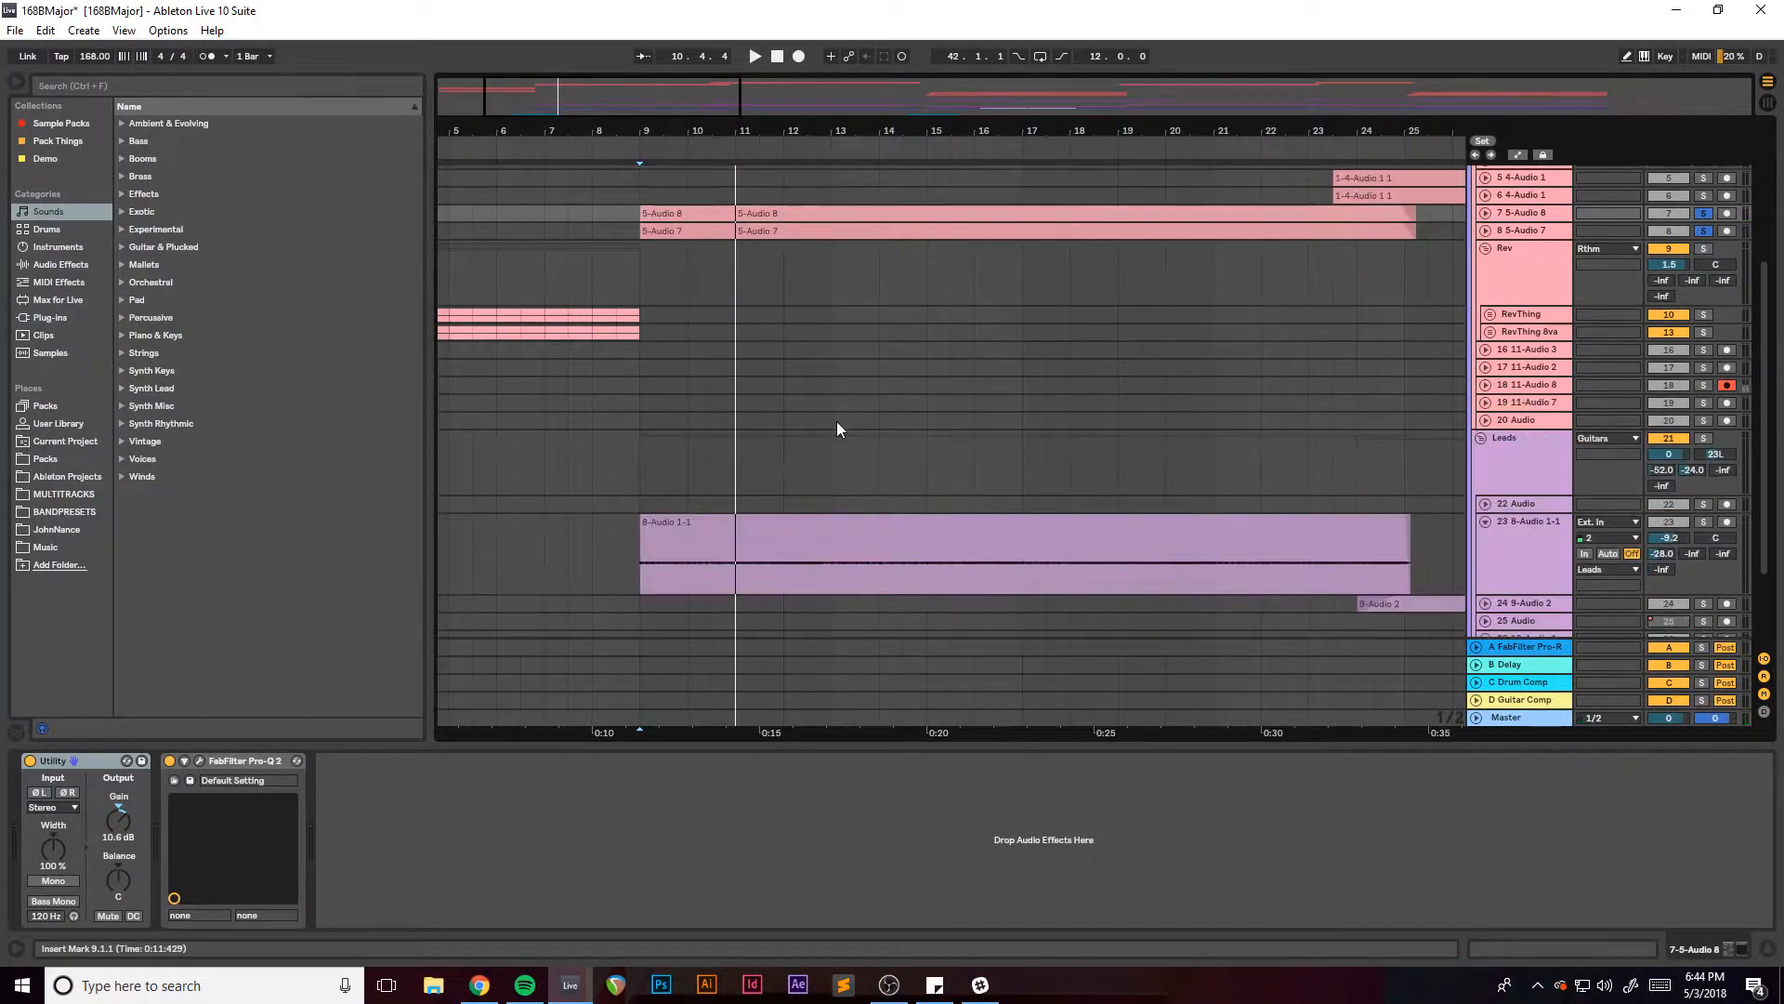
pyautogui.scroll(5, 811, 419)
pyautogui.moveTo(833, 132); pyautogui.dragTo(753, 79)
pyautogui.click(1712, 208)
pyautogui.press('space')
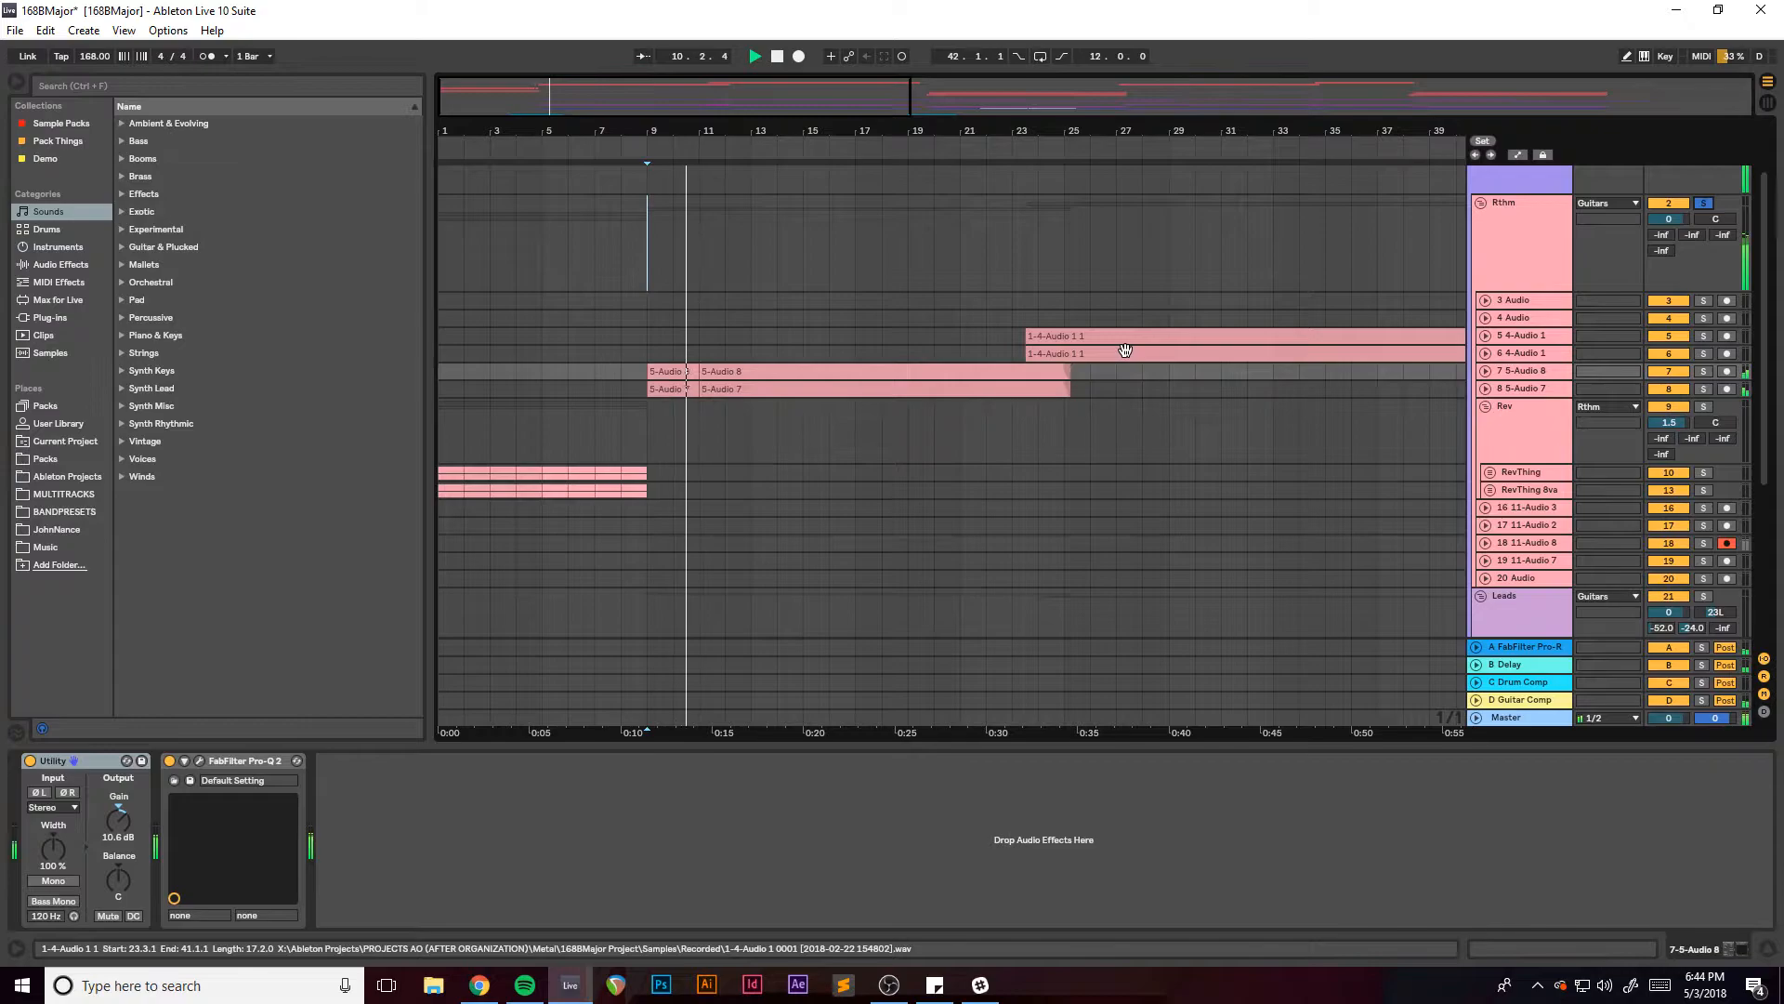
# Unfold the 5-Audio 8 and 5-Audio 7 tracks to check their panning.
pyautogui.click(1486, 371)
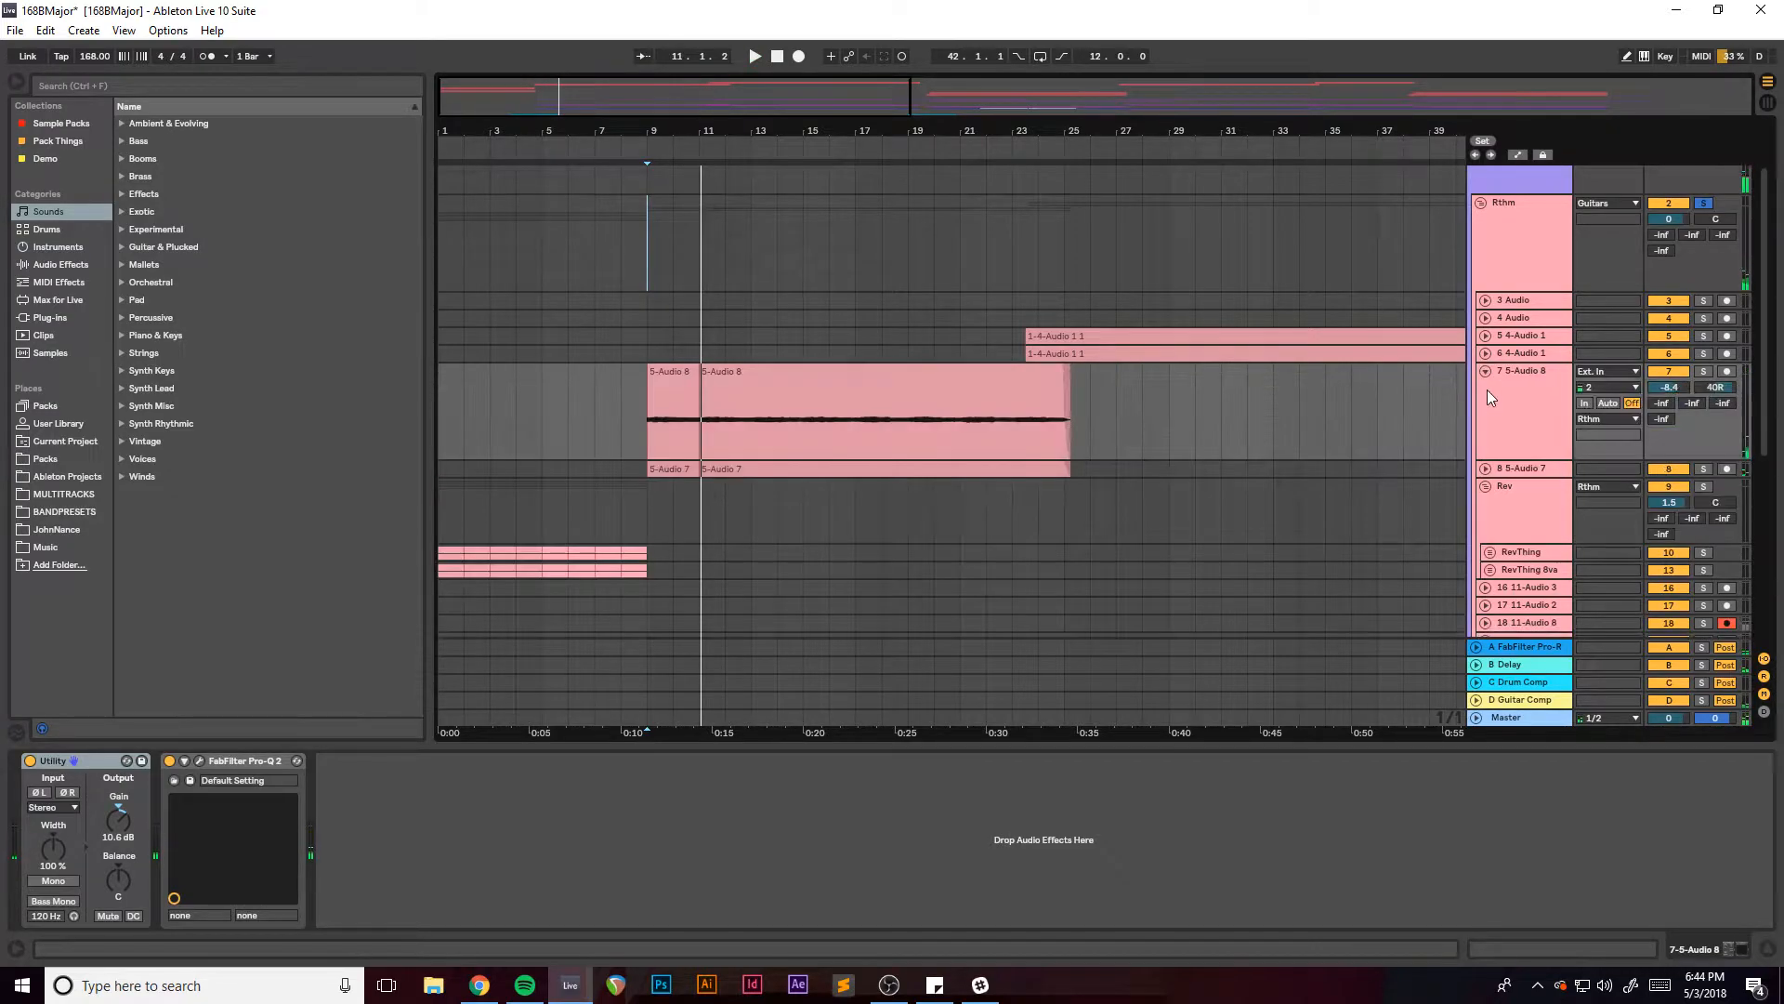
pyautogui.click(1485, 470)
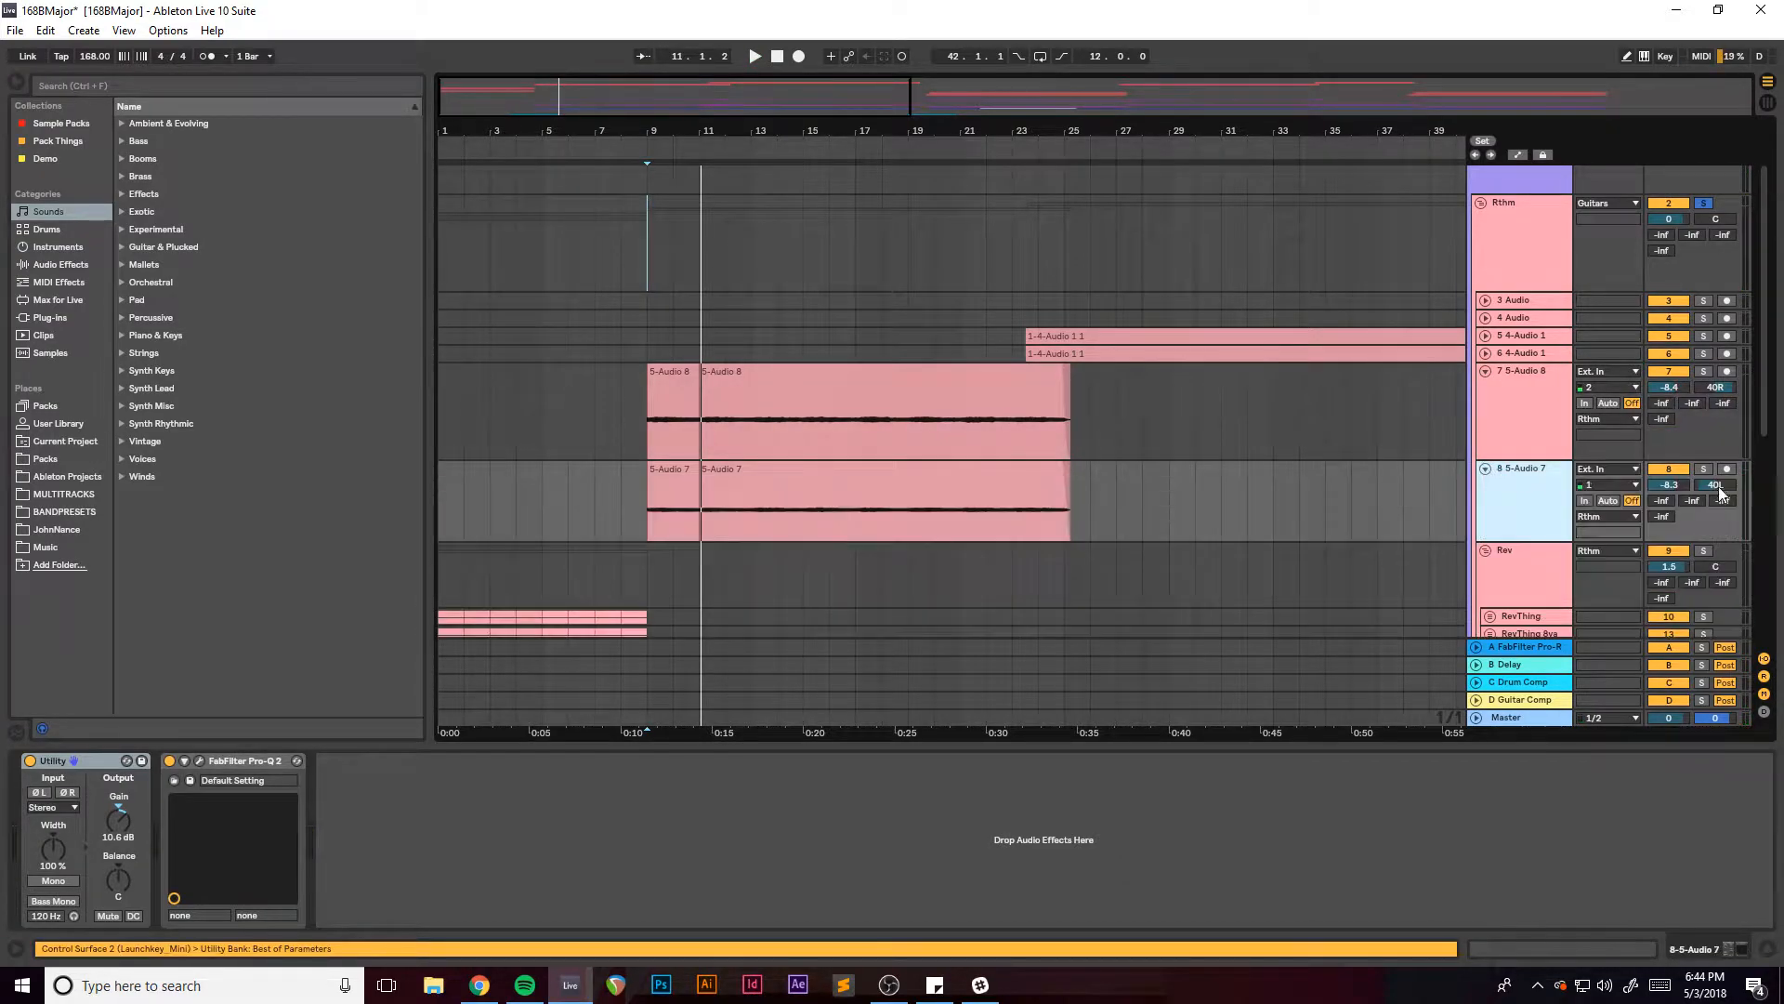
# Solo the 8-Audio 1-1 lead track, play it from bar 9 and bring up its device chain.
pyautogui.scroll(-5, 1136, 458)
pyautogui.scroll(-3, 1138, 464)
pyautogui.click(647, 346)
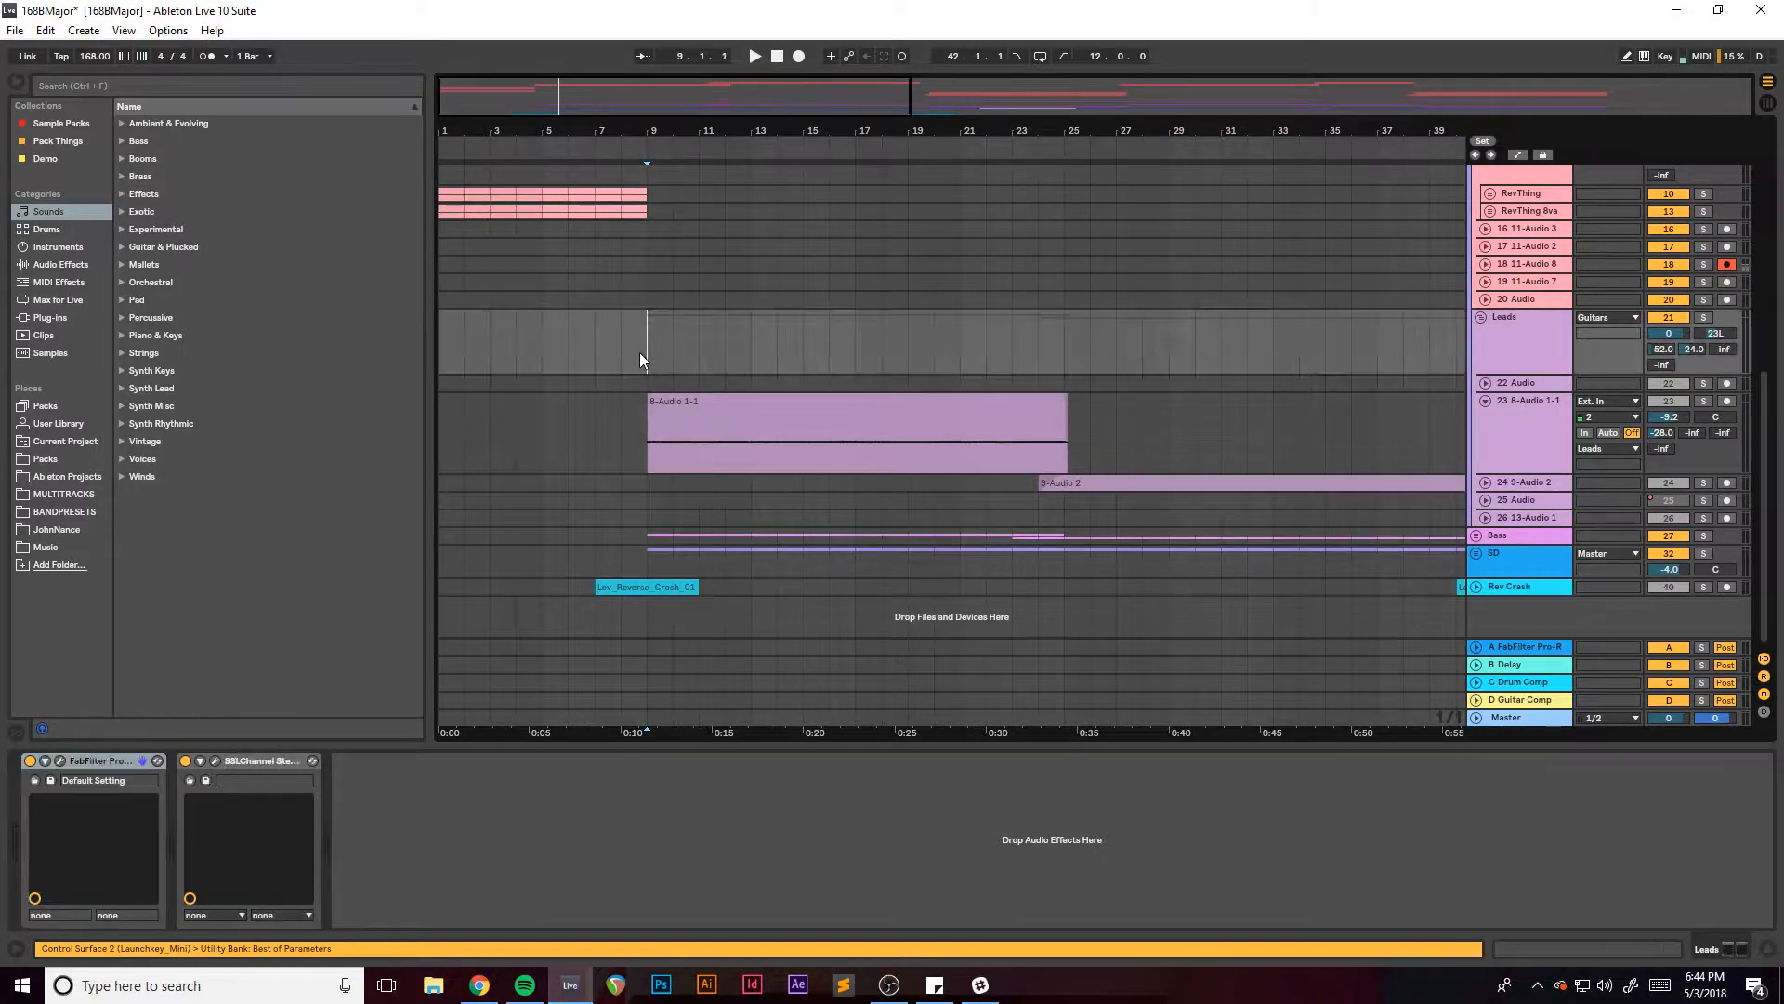
pyautogui.click(1703, 402)
pyautogui.press('space')
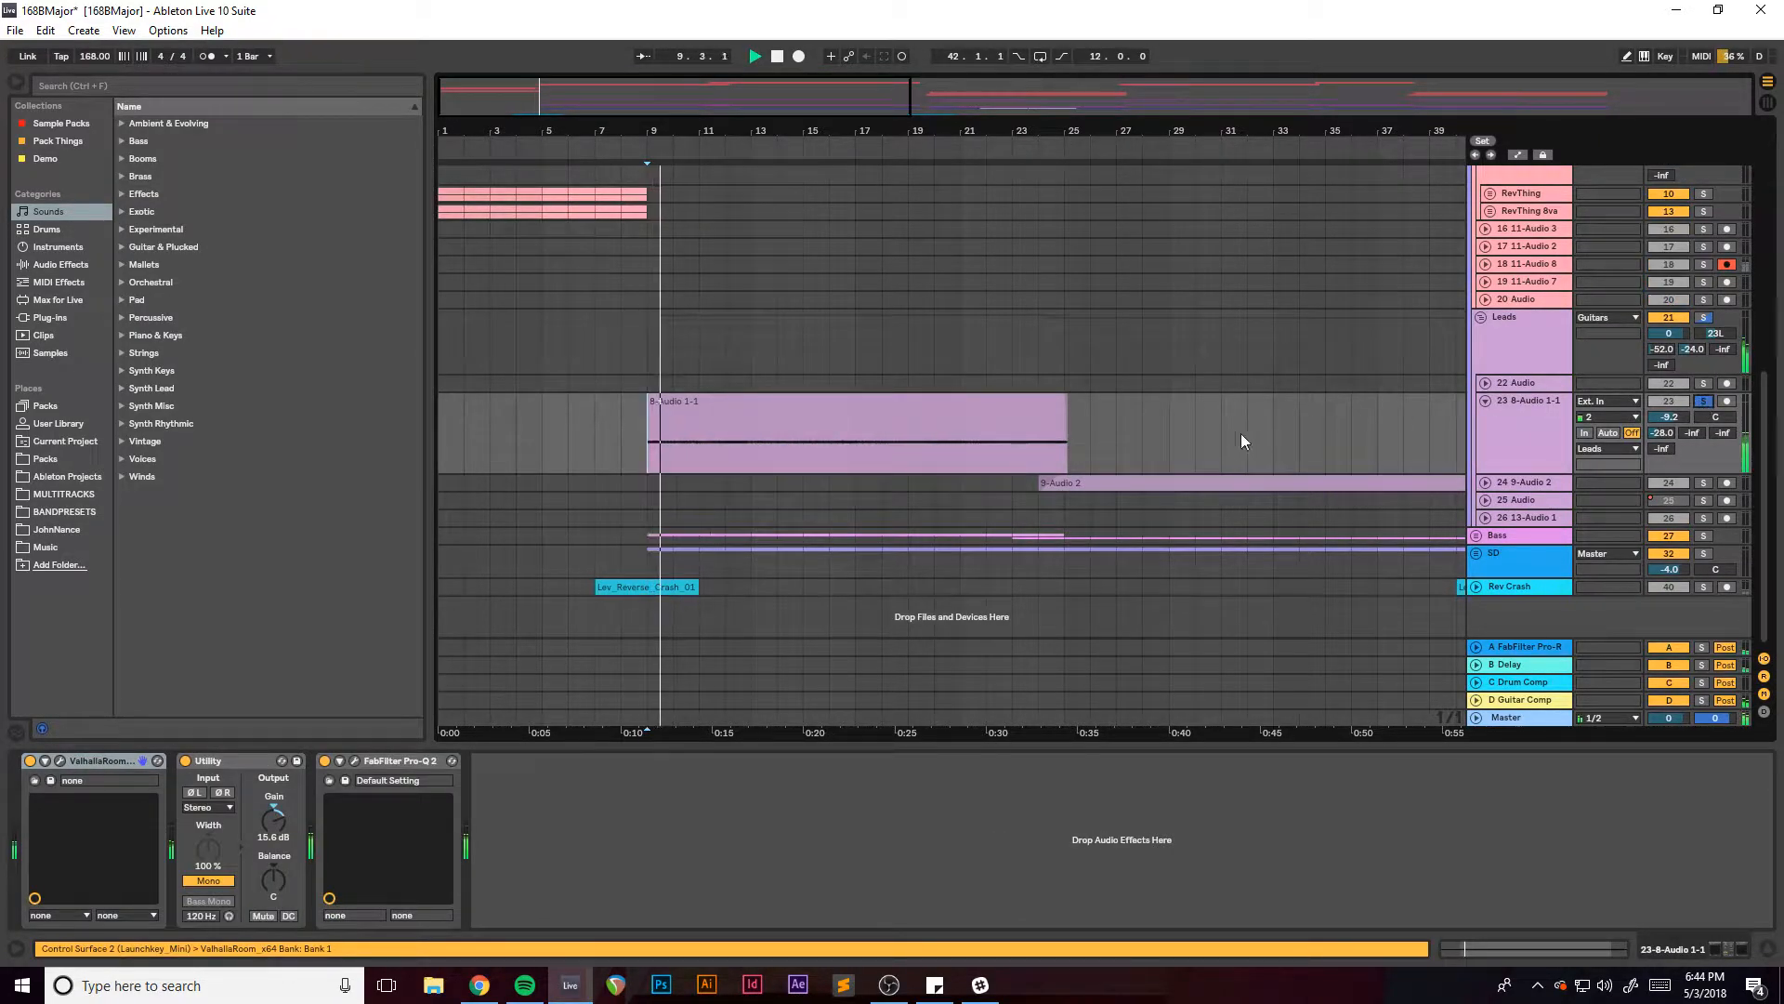
pyautogui.click(1569, 418)
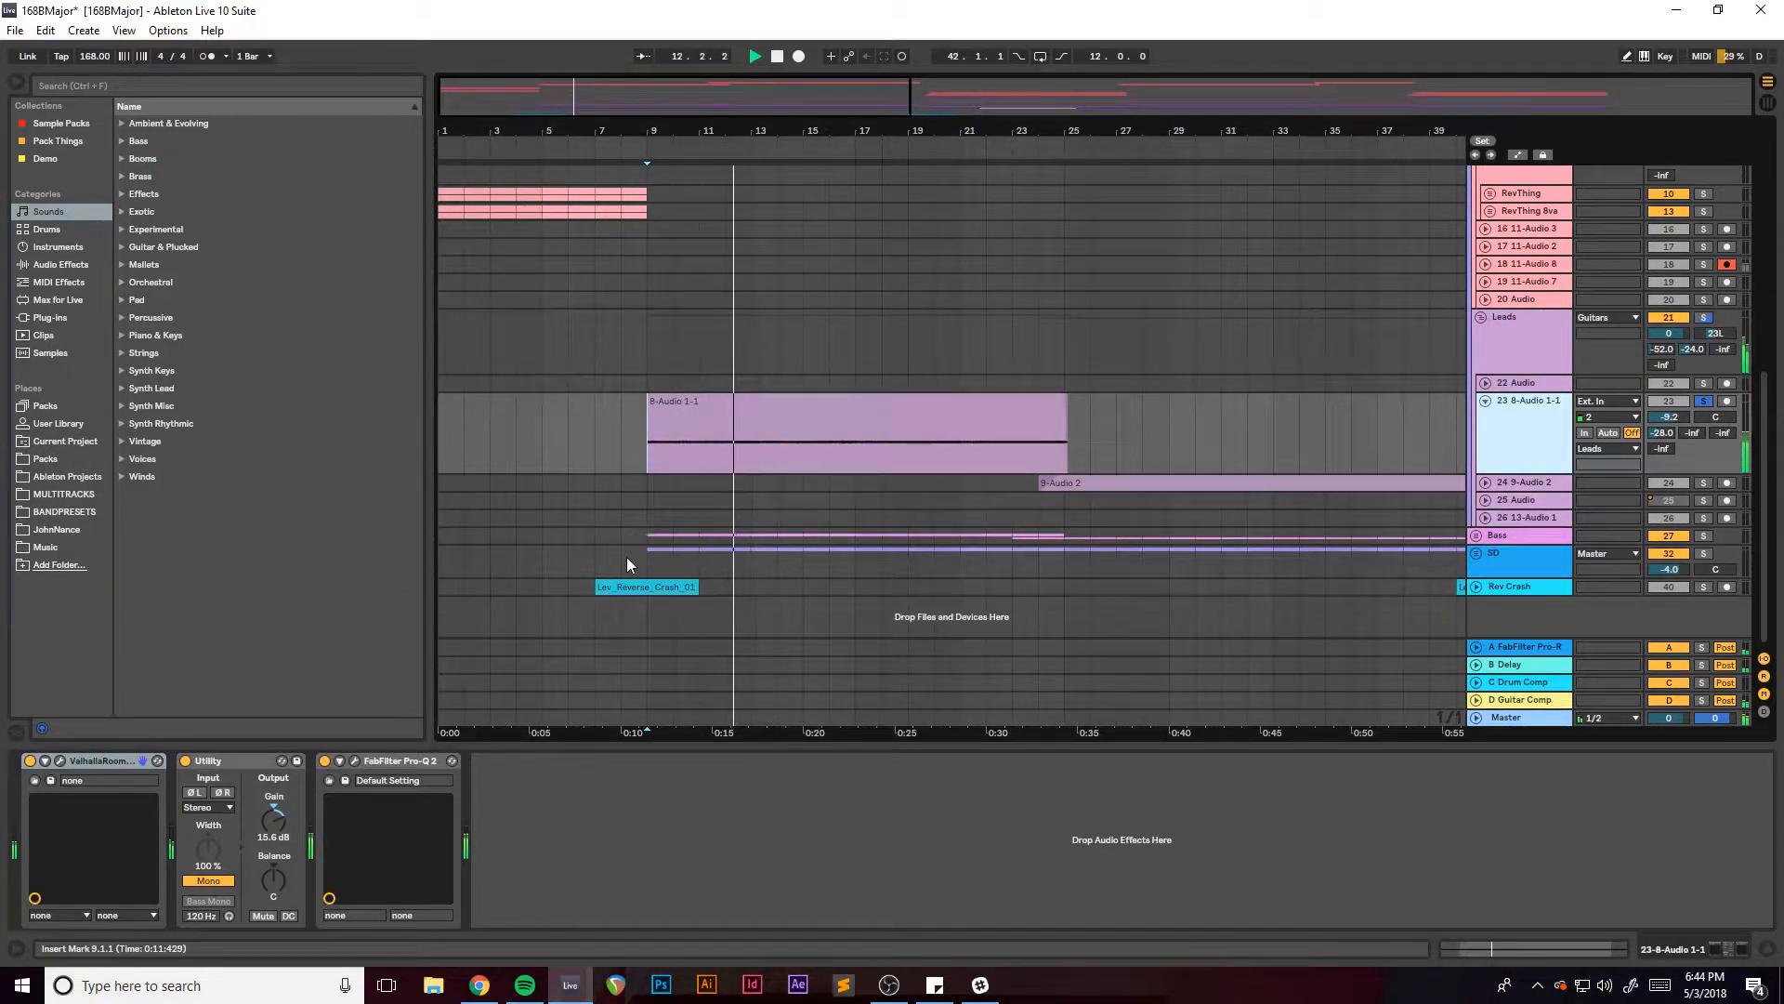
# Review the ValhallaRoom settings on 8-Audio 1-1, close the plug-in, and compare the playback with the reverb off and on.
pyautogui.click(60, 761)
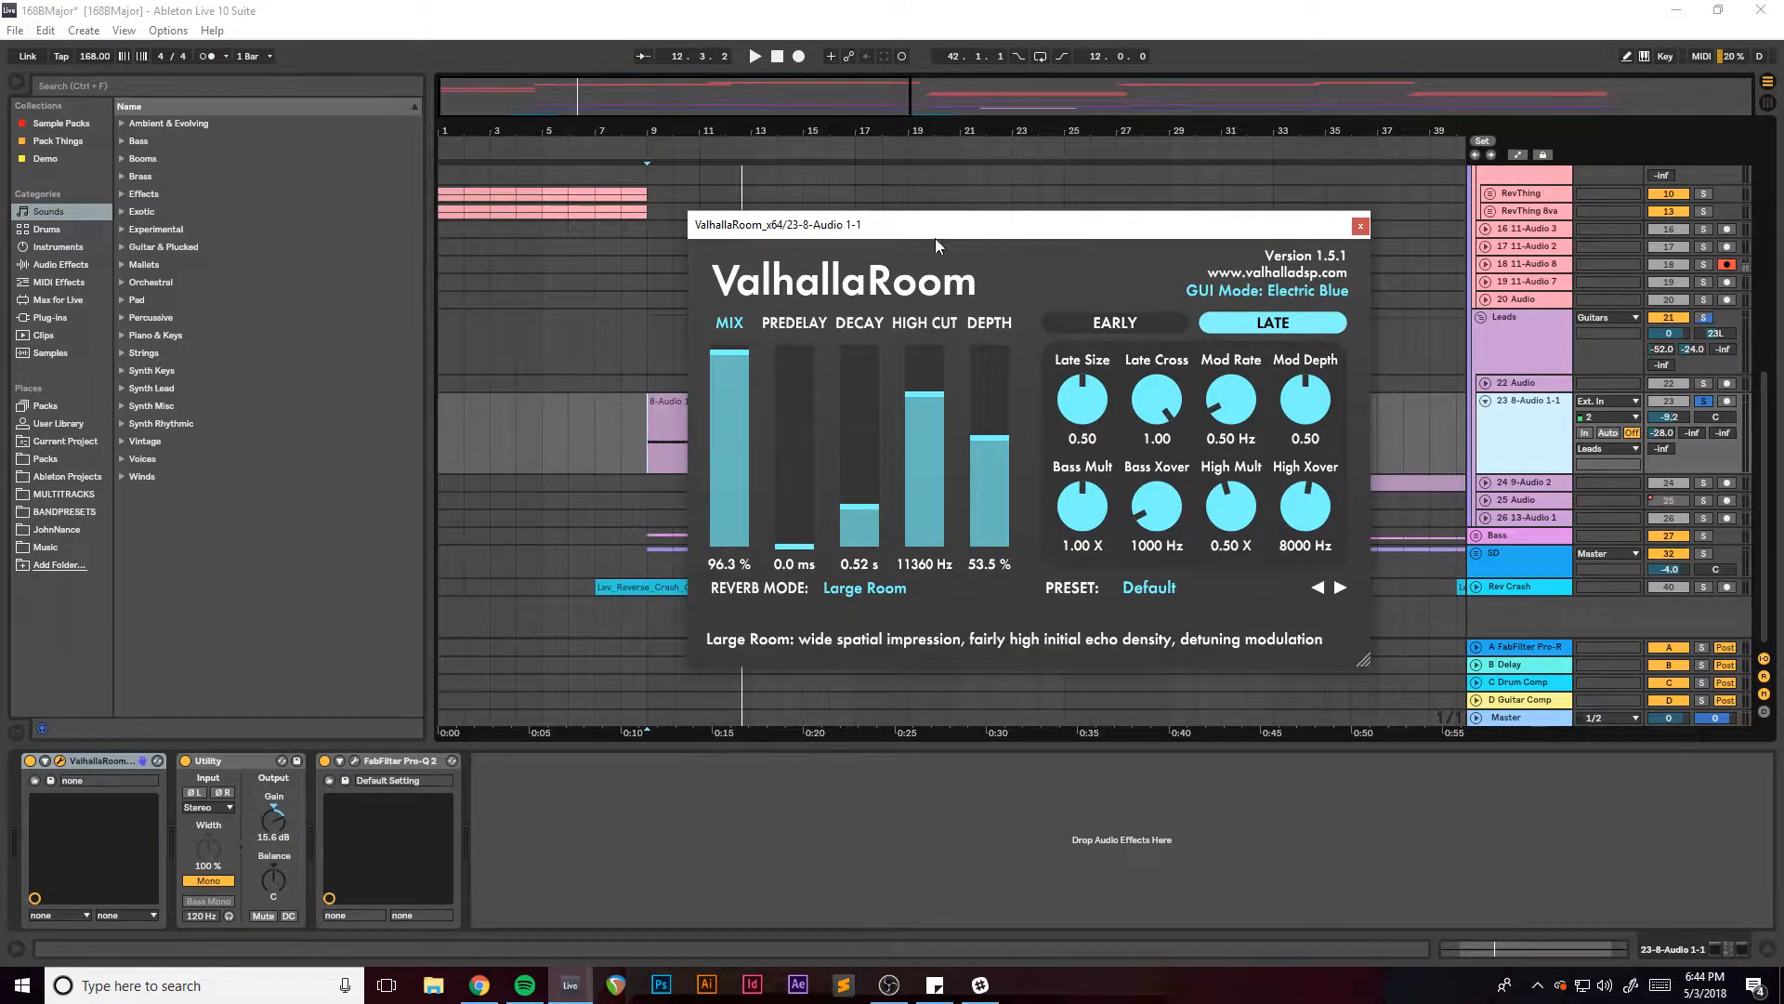
pyautogui.moveTo(941, 229); pyautogui.dragTo(842, 232)
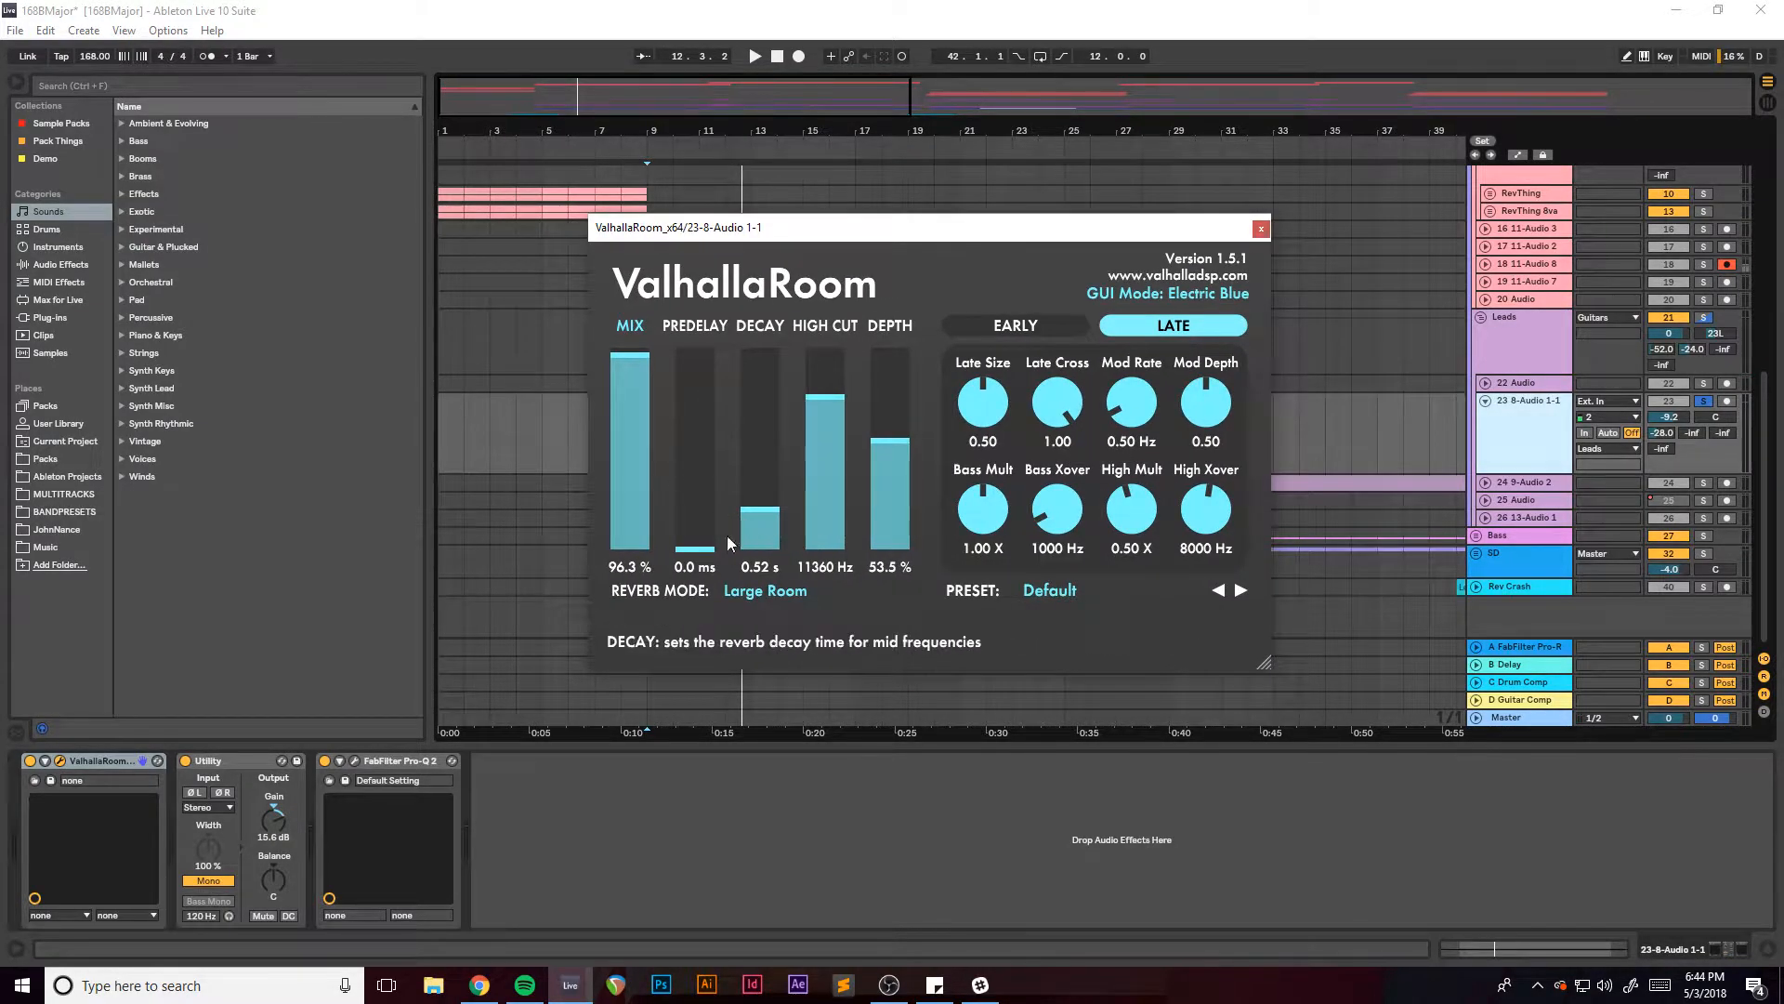
pyautogui.click(1260, 230)
pyautogui.press('space')
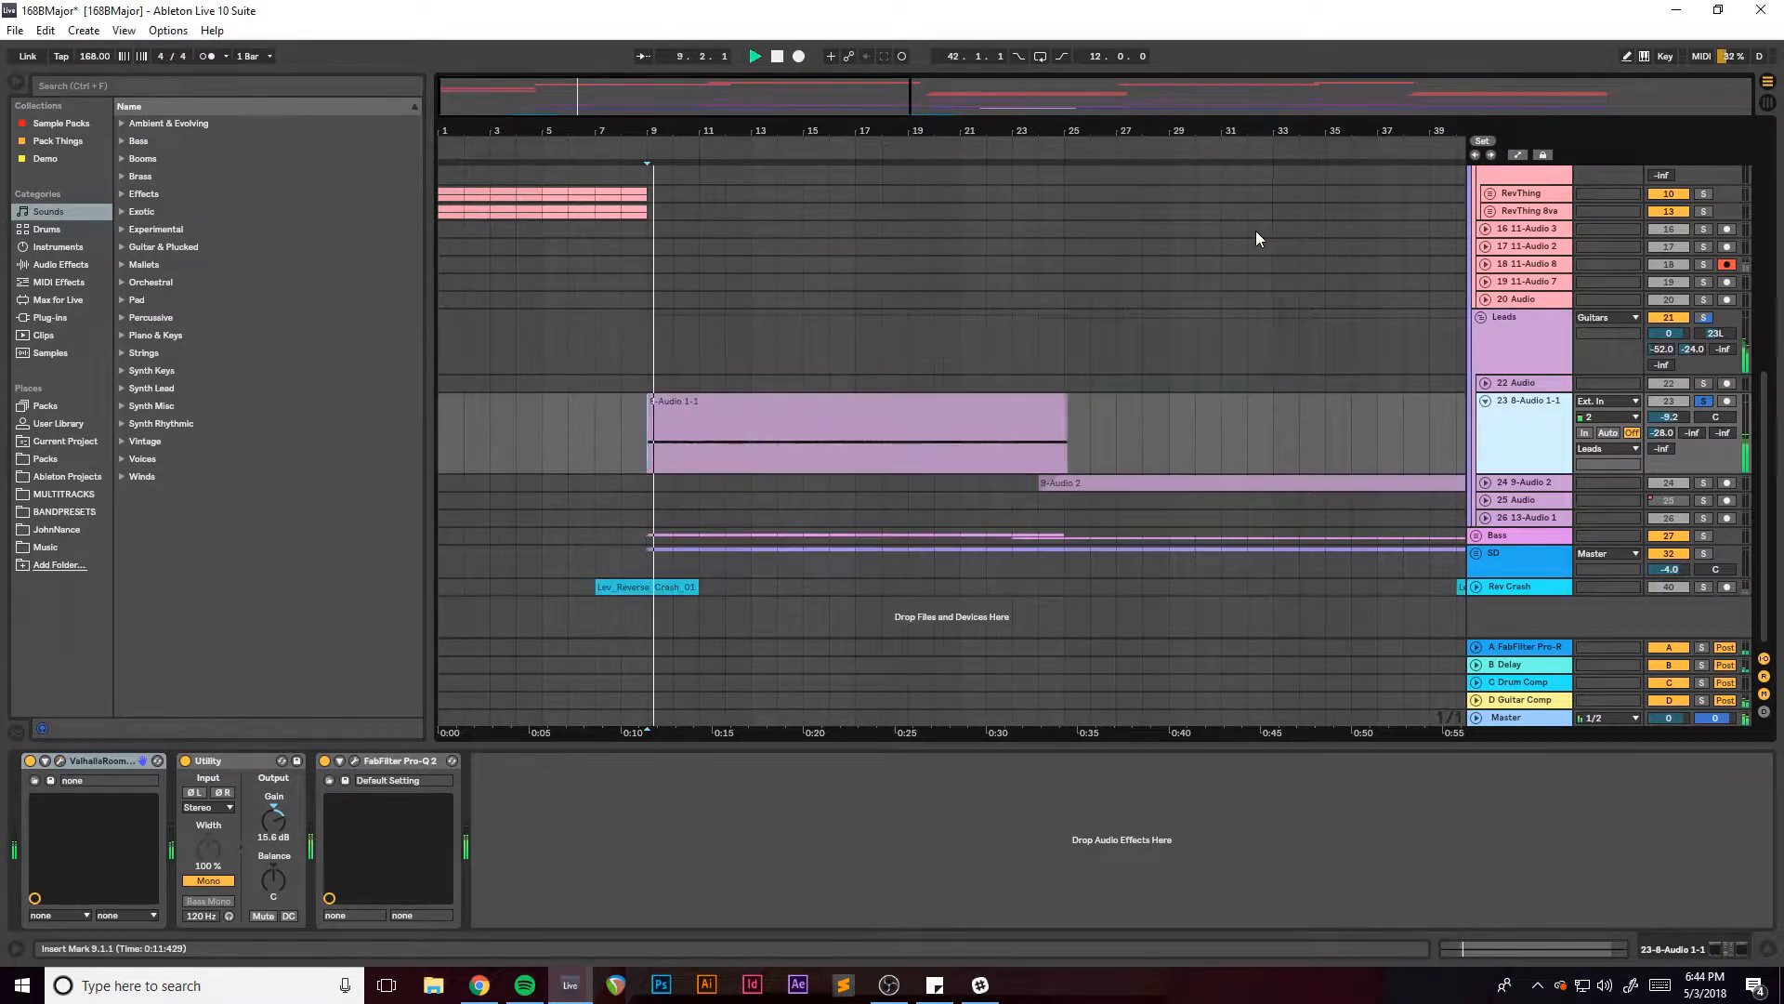
pyautogui.click(31, 761)
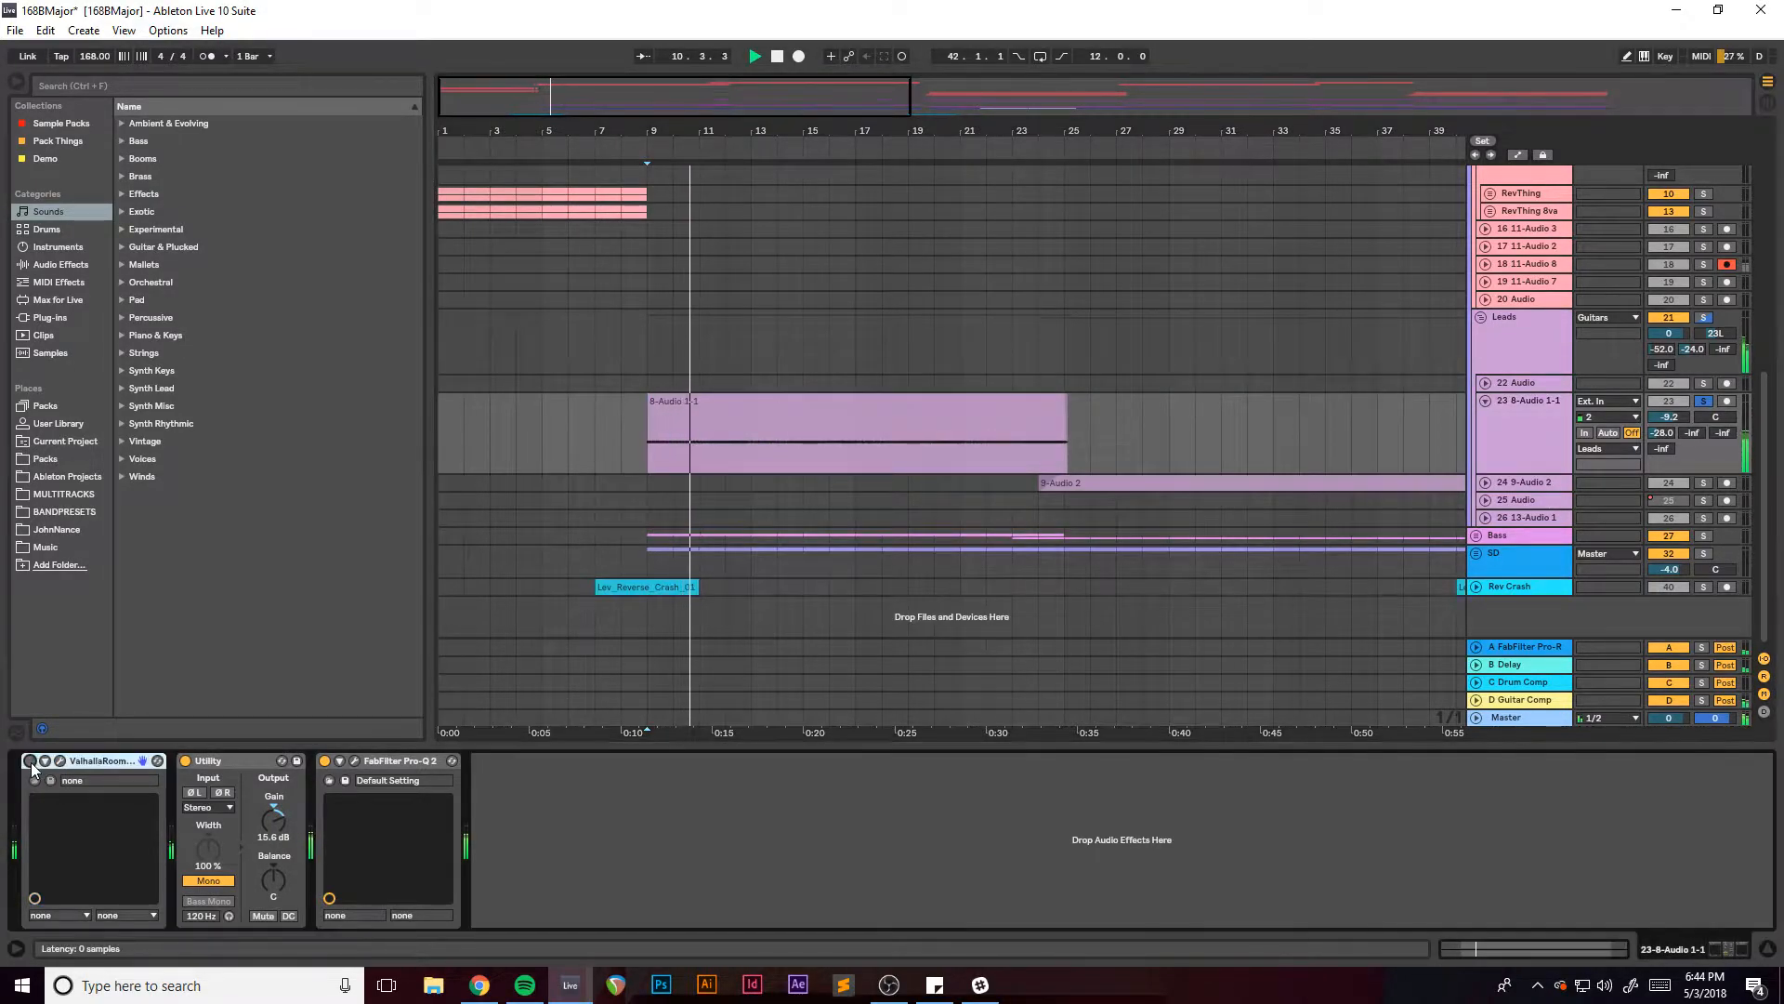
pyautogui.click(31, 761)
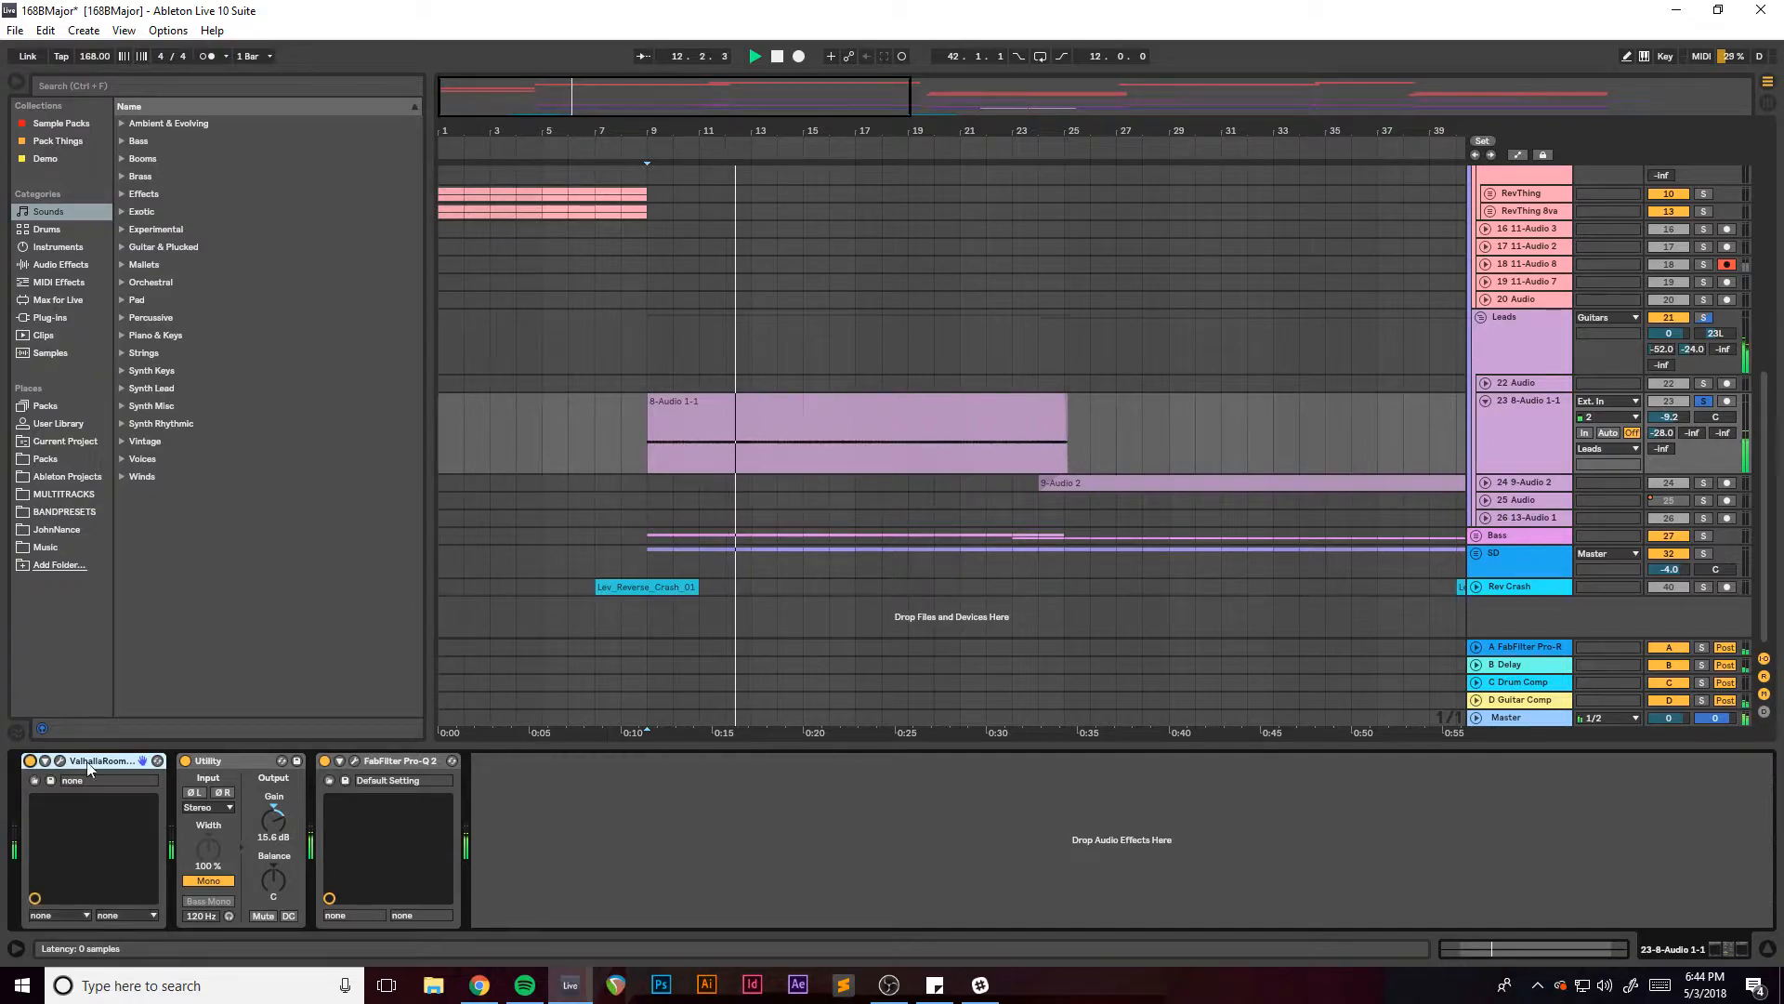
# Check the Pro-Q 2 curve on 8-Audio 1-1, compare the sound with it off and on, and close the plug-in.
pyautogui.click(354, 761)
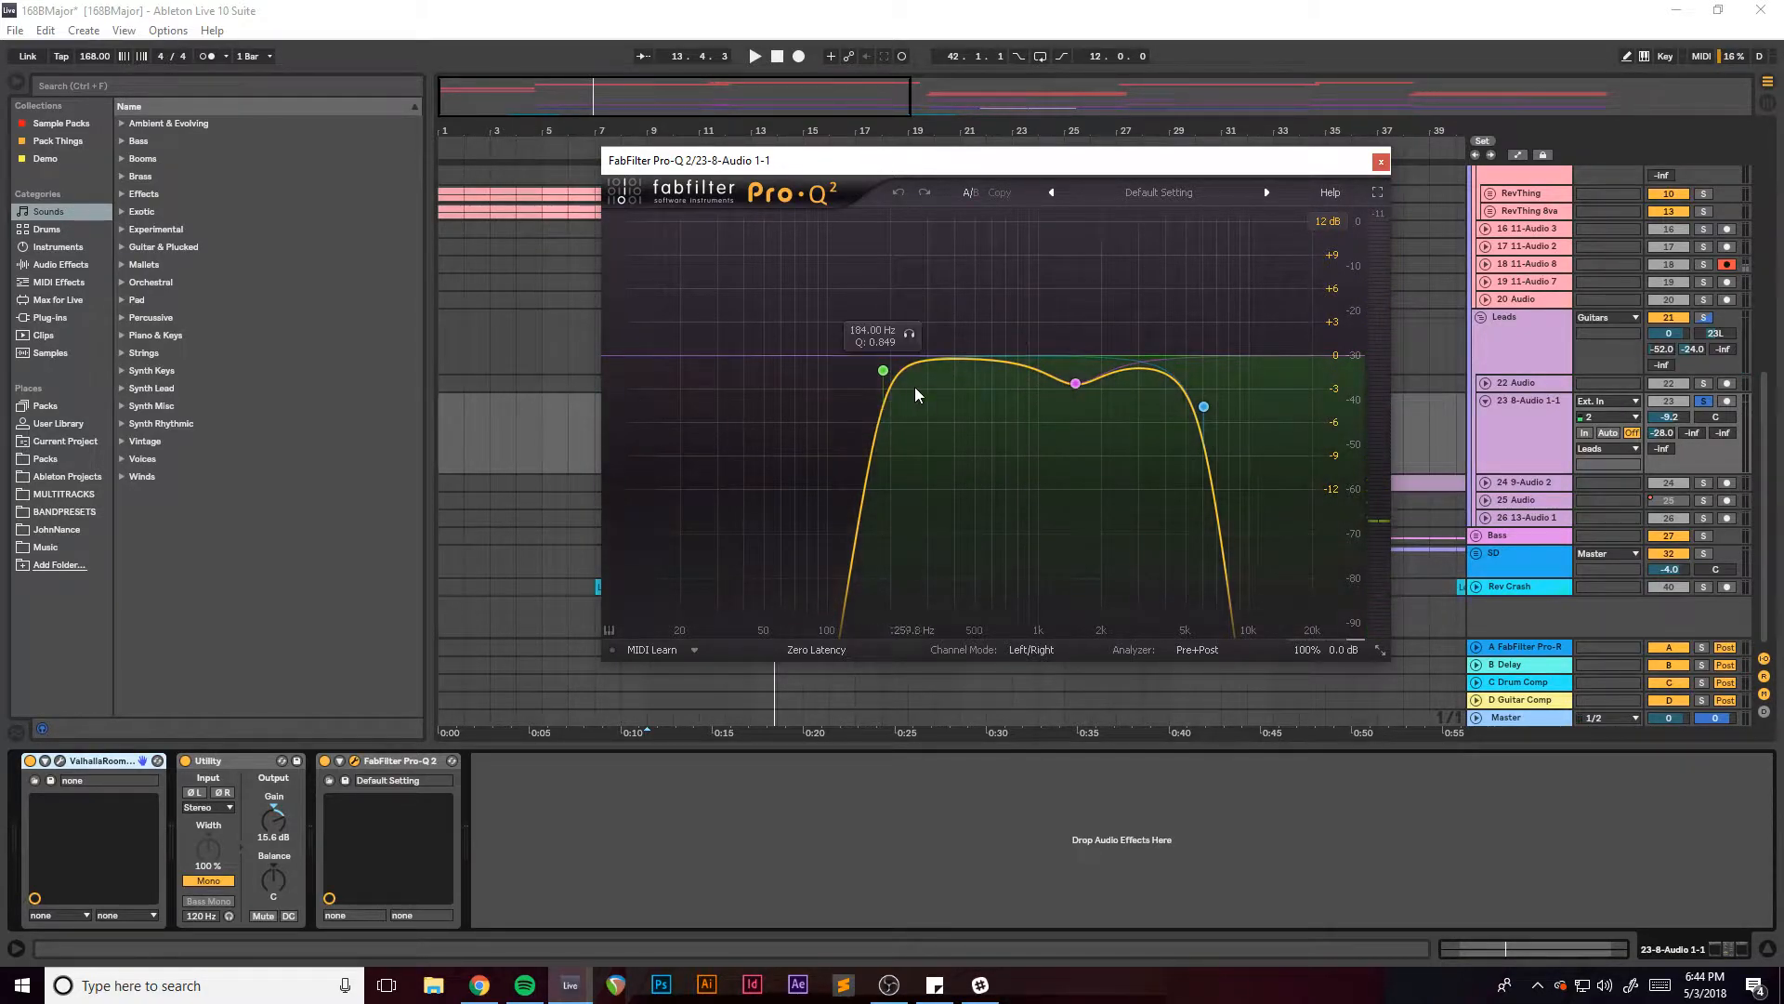
pyautogui.click(324, 762)
pyautogui.press('space')
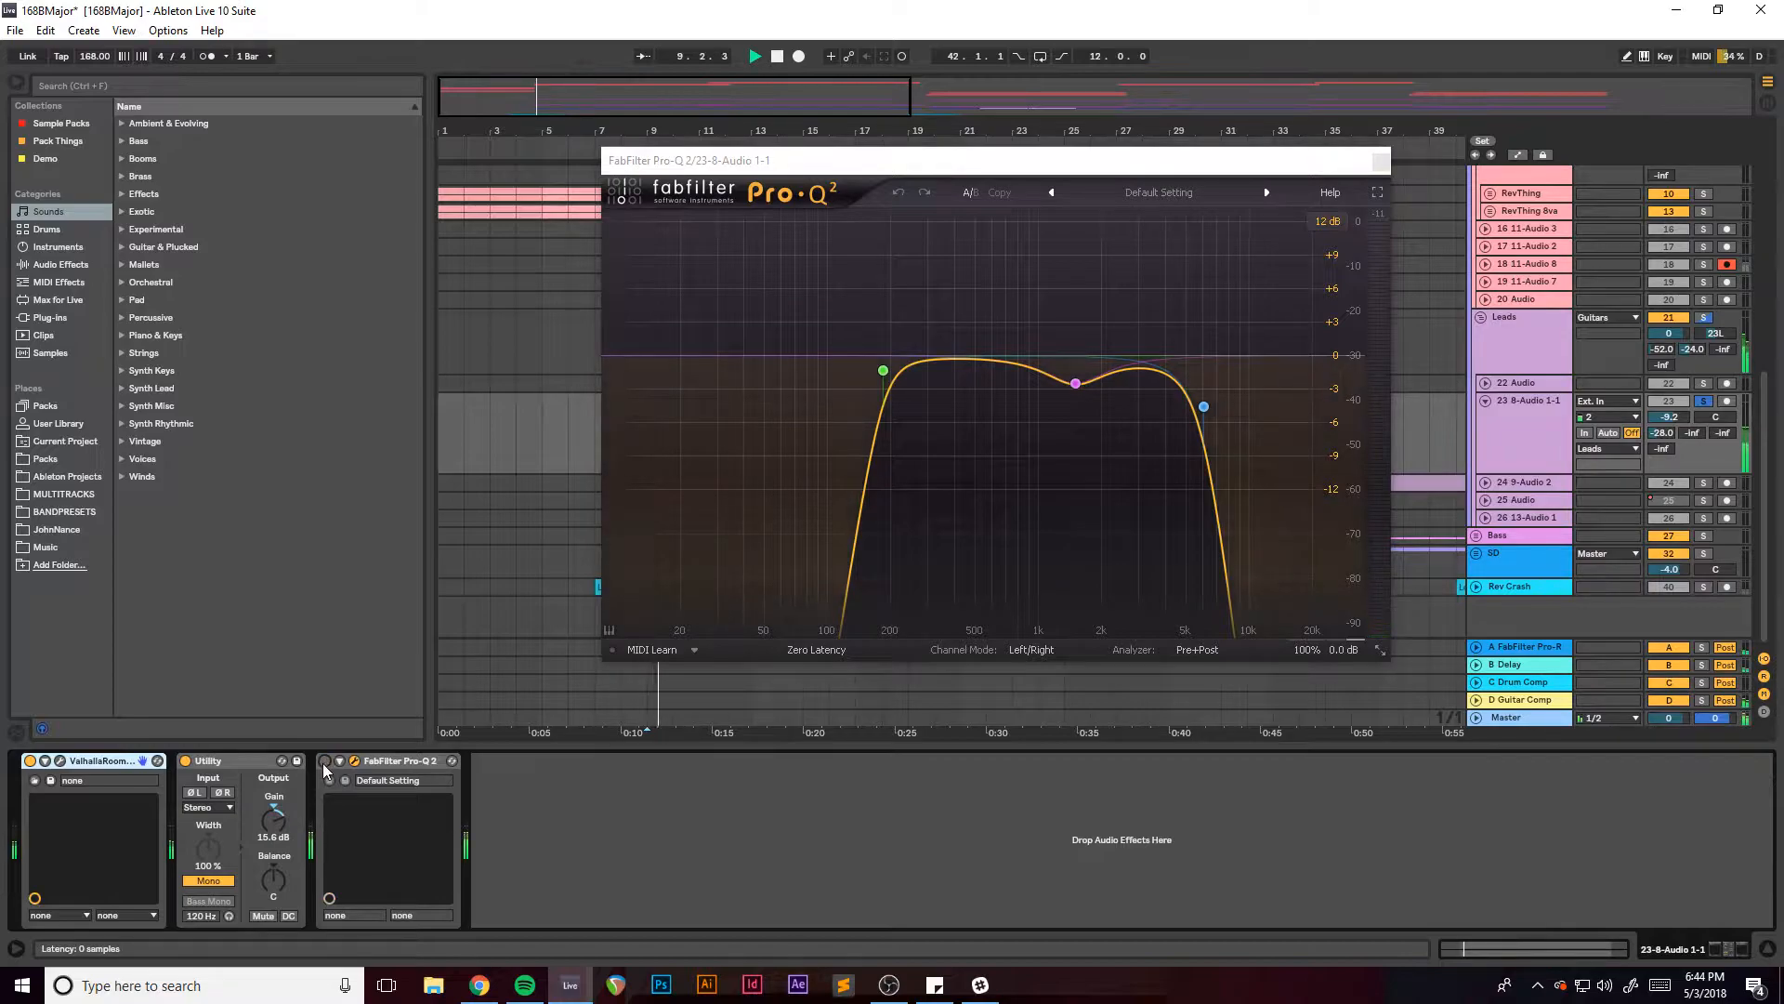
pyautogui.click(325, 761)
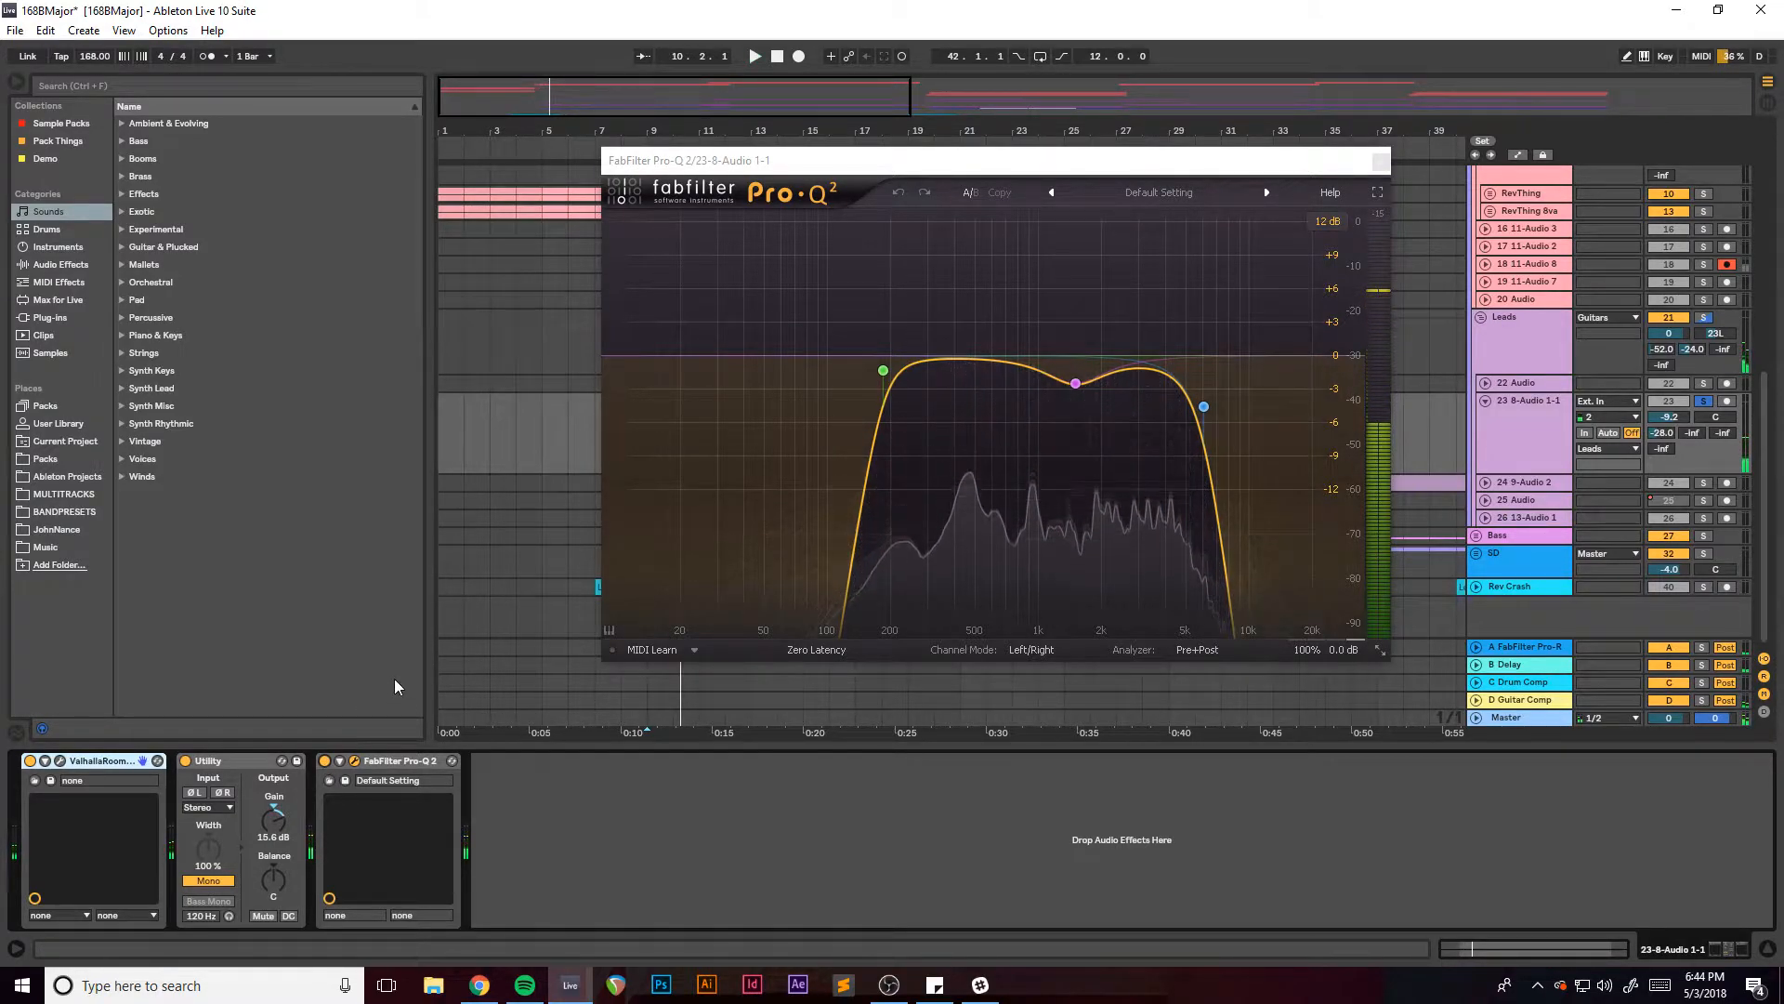
pyautogui.click(1382, 162)
# Fold the 8-Audio 1-1 track and the unfolded rhythm guitar tracks.
pyautogui.moveTo(705, 91); pyautogui.dragTo(1080, 92)
pyautogui.scroll(3, 1362, 395)
pyautogui.click(1485, 492)
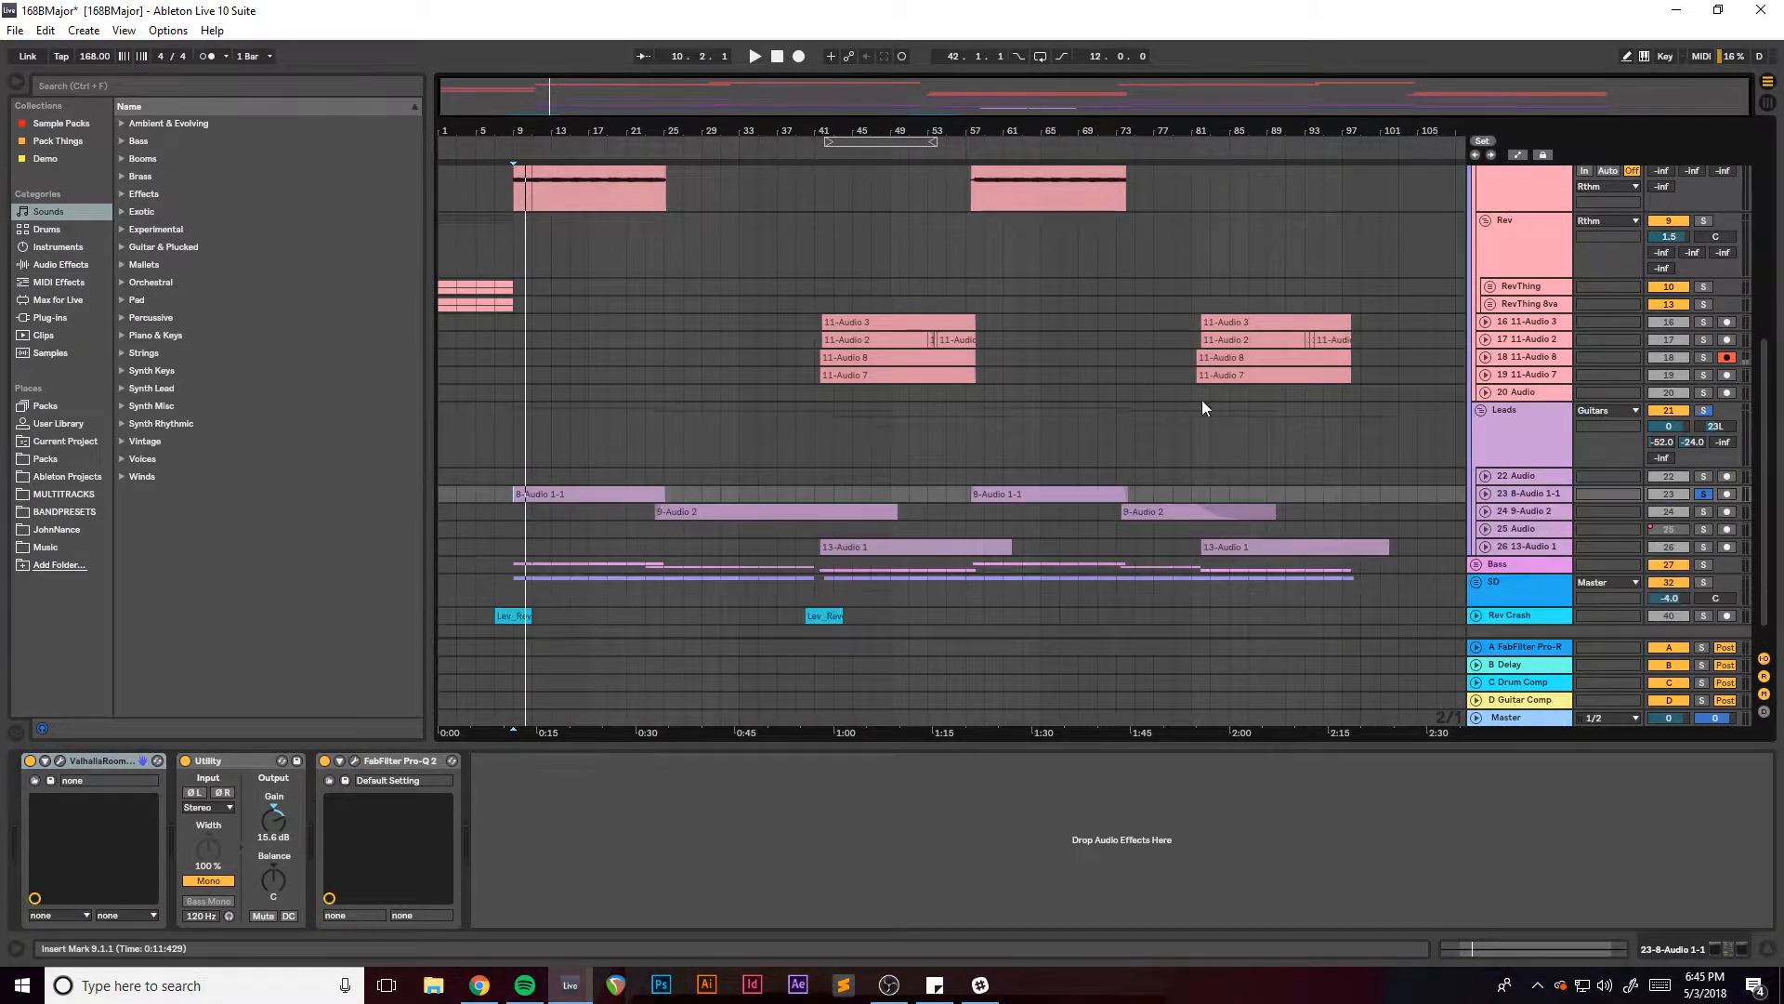
pyautogui.scroll(8, 682, 441)
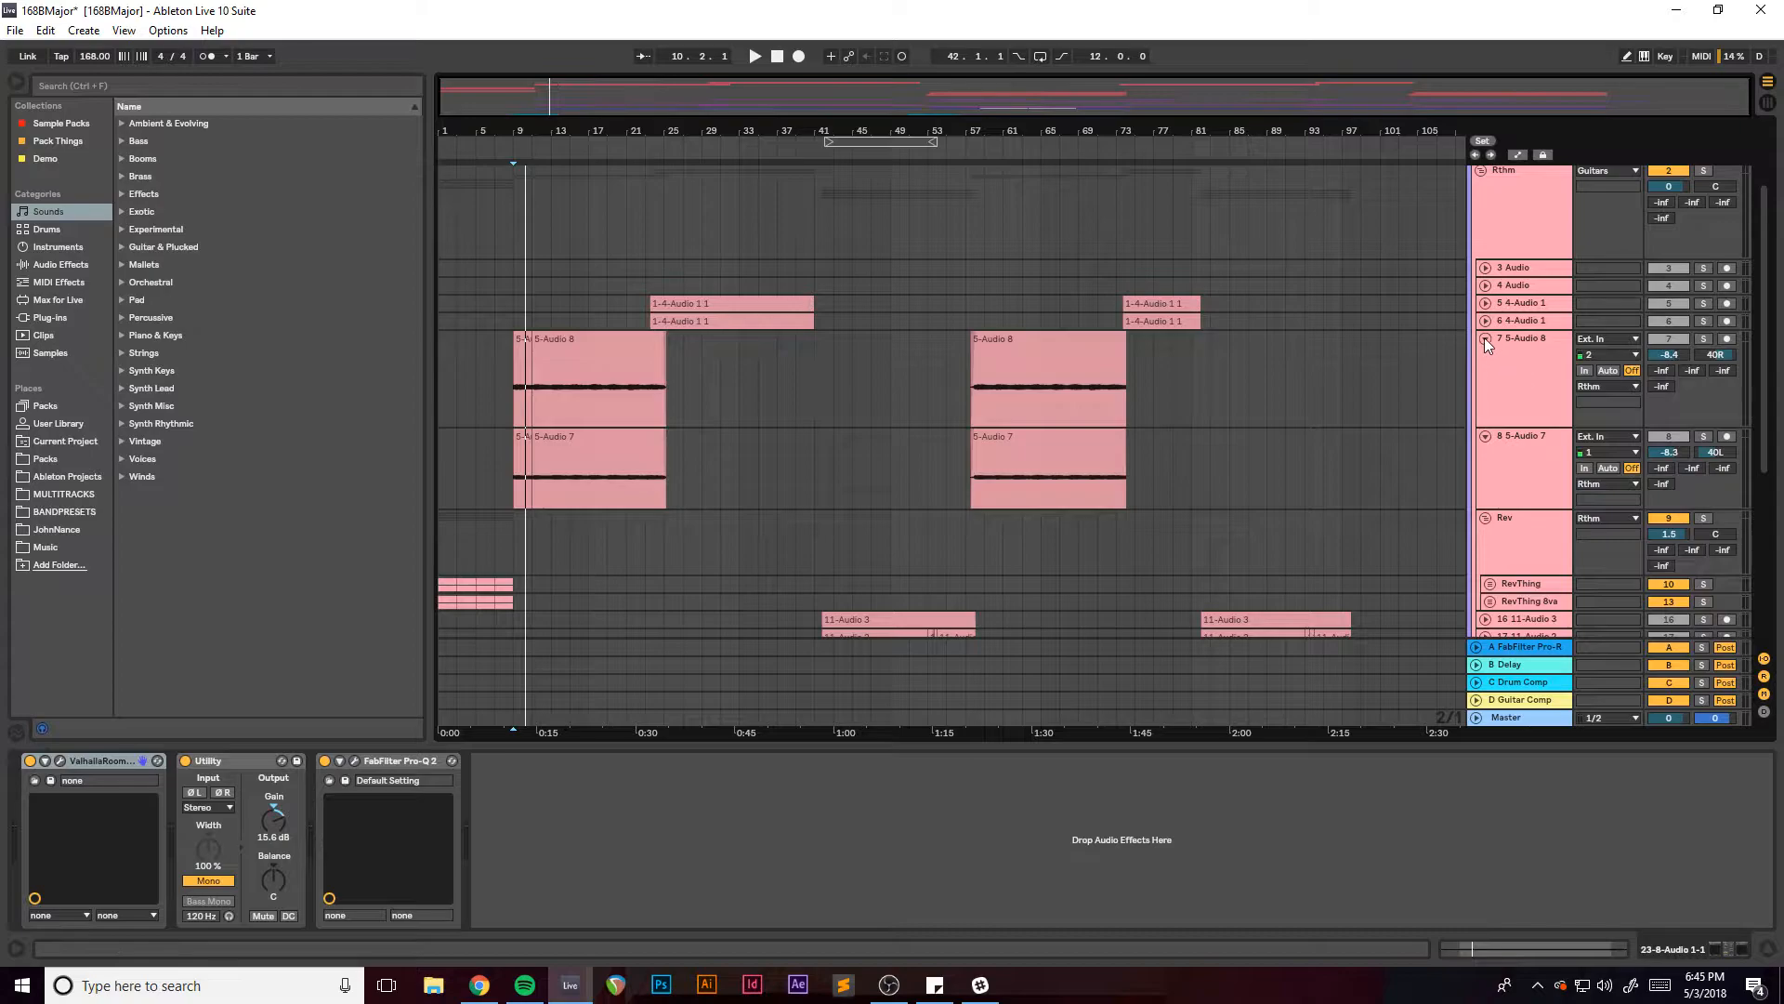
pyautogui.keyDown('alt'); pyautogui.click(1485, 339); pyautogui.keyUp('alt')
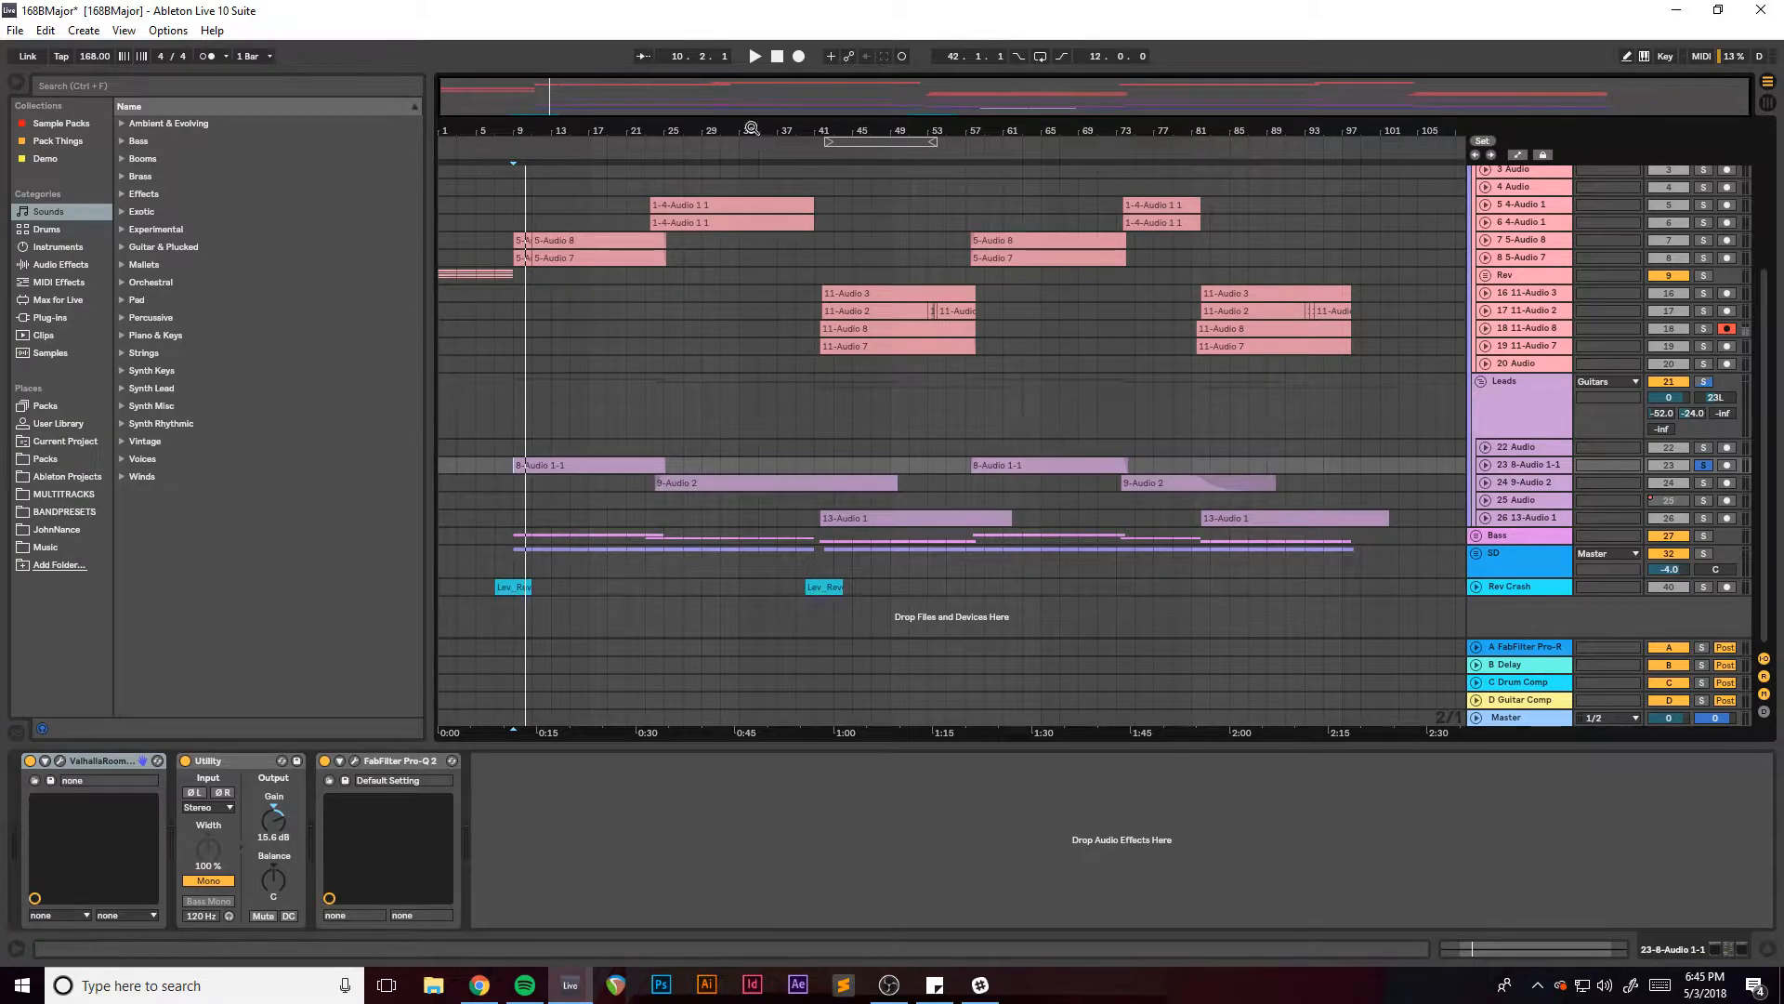
# Examine how the rhythm and lead guitar clips are laid out across the arrangement.
pyautogui.moveTo(658, 100); pyautogui.dragTo(568, 100)
pyautogui.moveTo(855, 100); pyautogui.dragTo(856, 112)
pyautogui.scroll(2, 859, 403)
pyautogui.scroll(-1, 853, 407)
pyautogui.moveTo(558, 119); pyautogui.dragTo(541, 108)
pyautogui.scroll(-1, 595, 424)
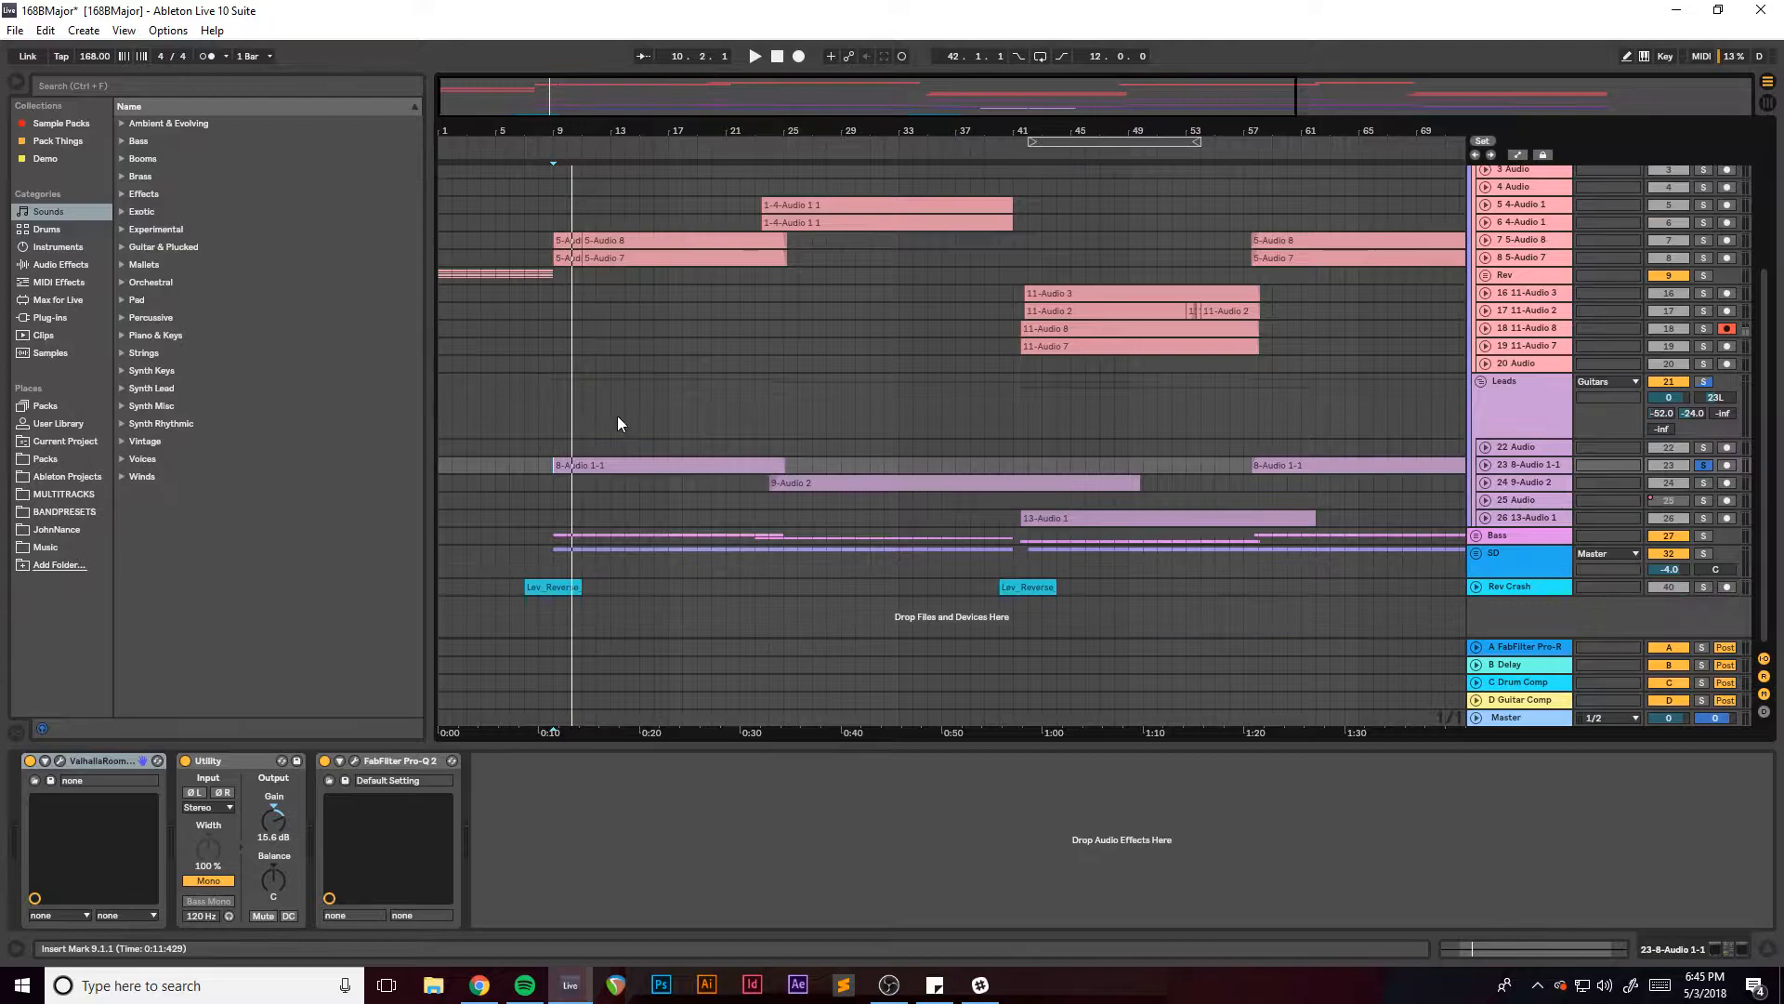
pyautogui.scroll(3, 966, 415)
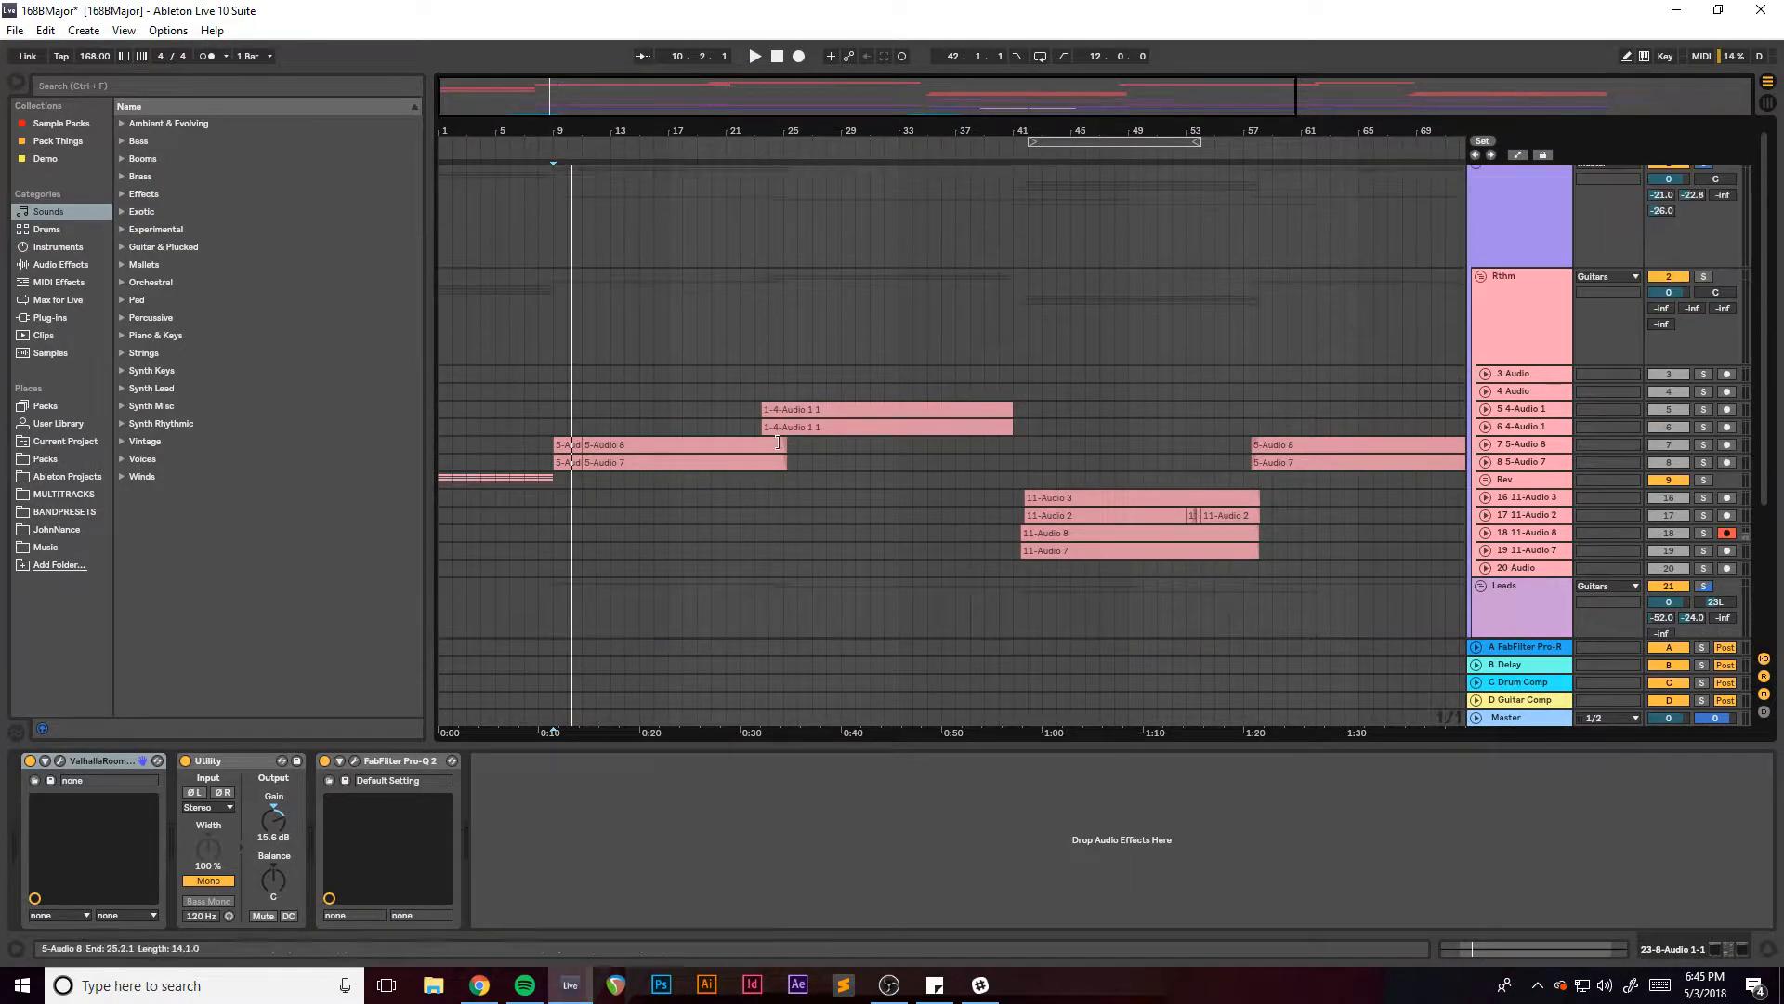
pyautogui.scroll(-3, 666, 455)
# Unfold the Rev Crash track, solo it and play its first reverse crash clip from bar 7.
pyautogui.click(1476, 587)
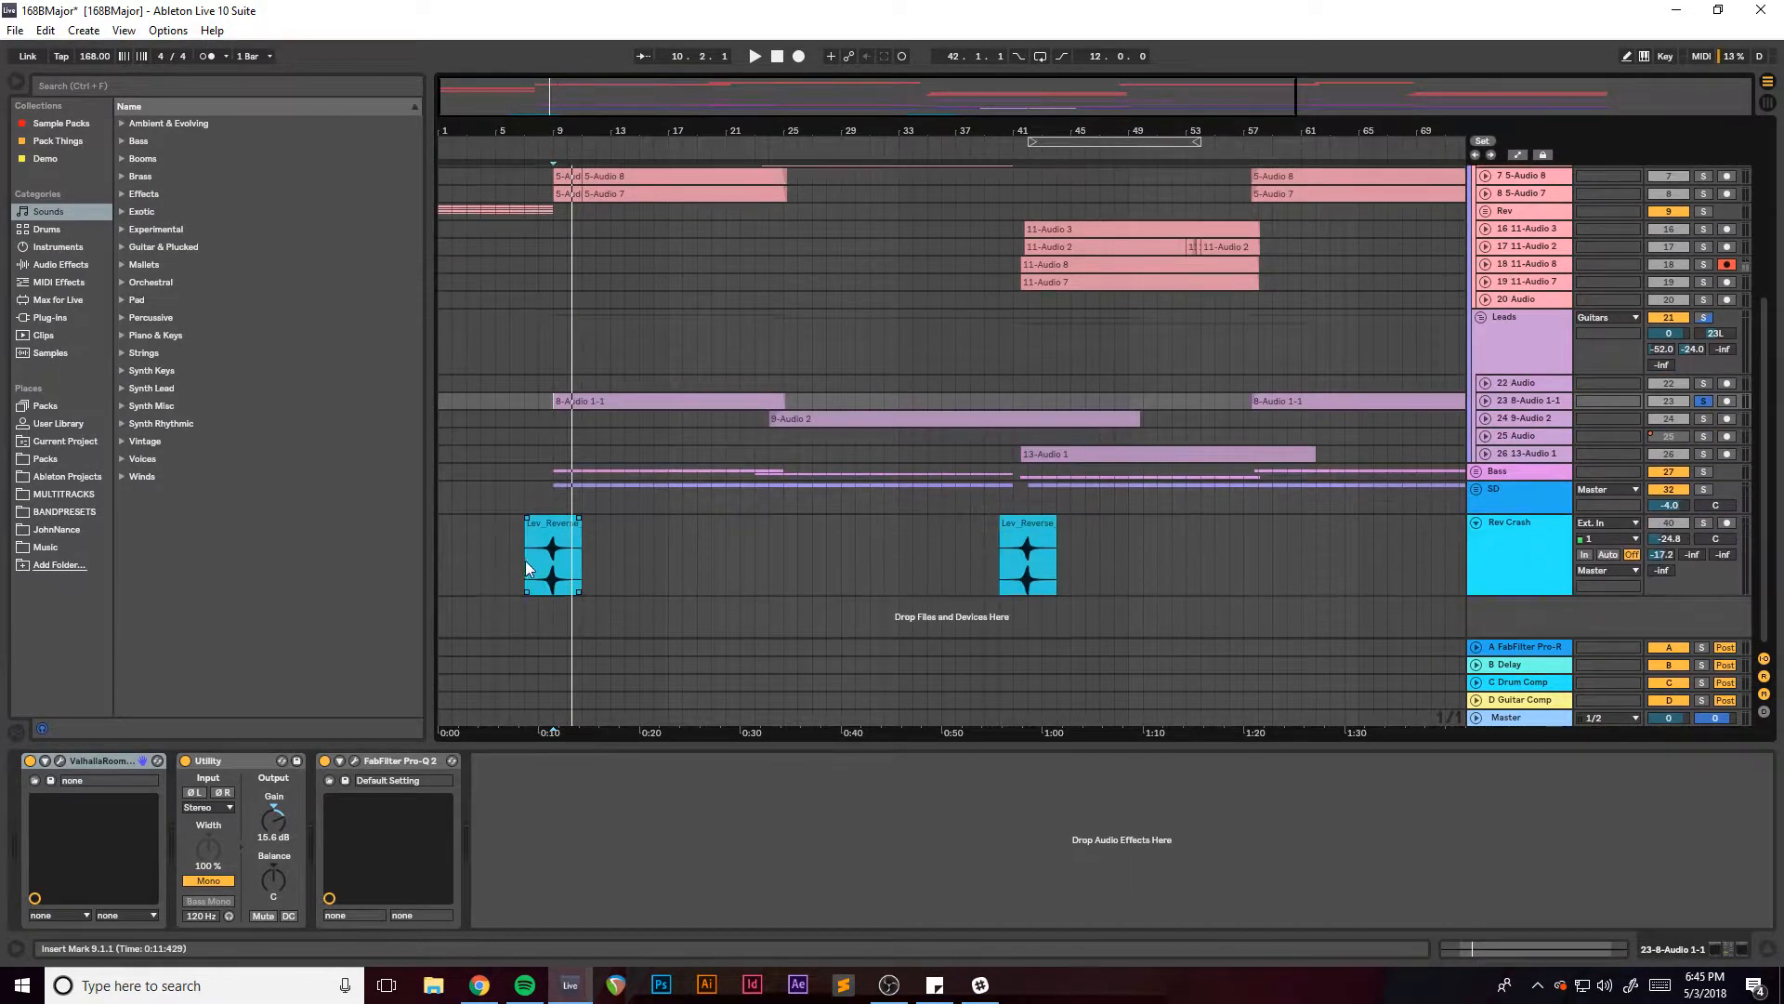
pyautogui.click(530, 563)
pyautogui.press('space')
pyautogui.click(1703, 523)
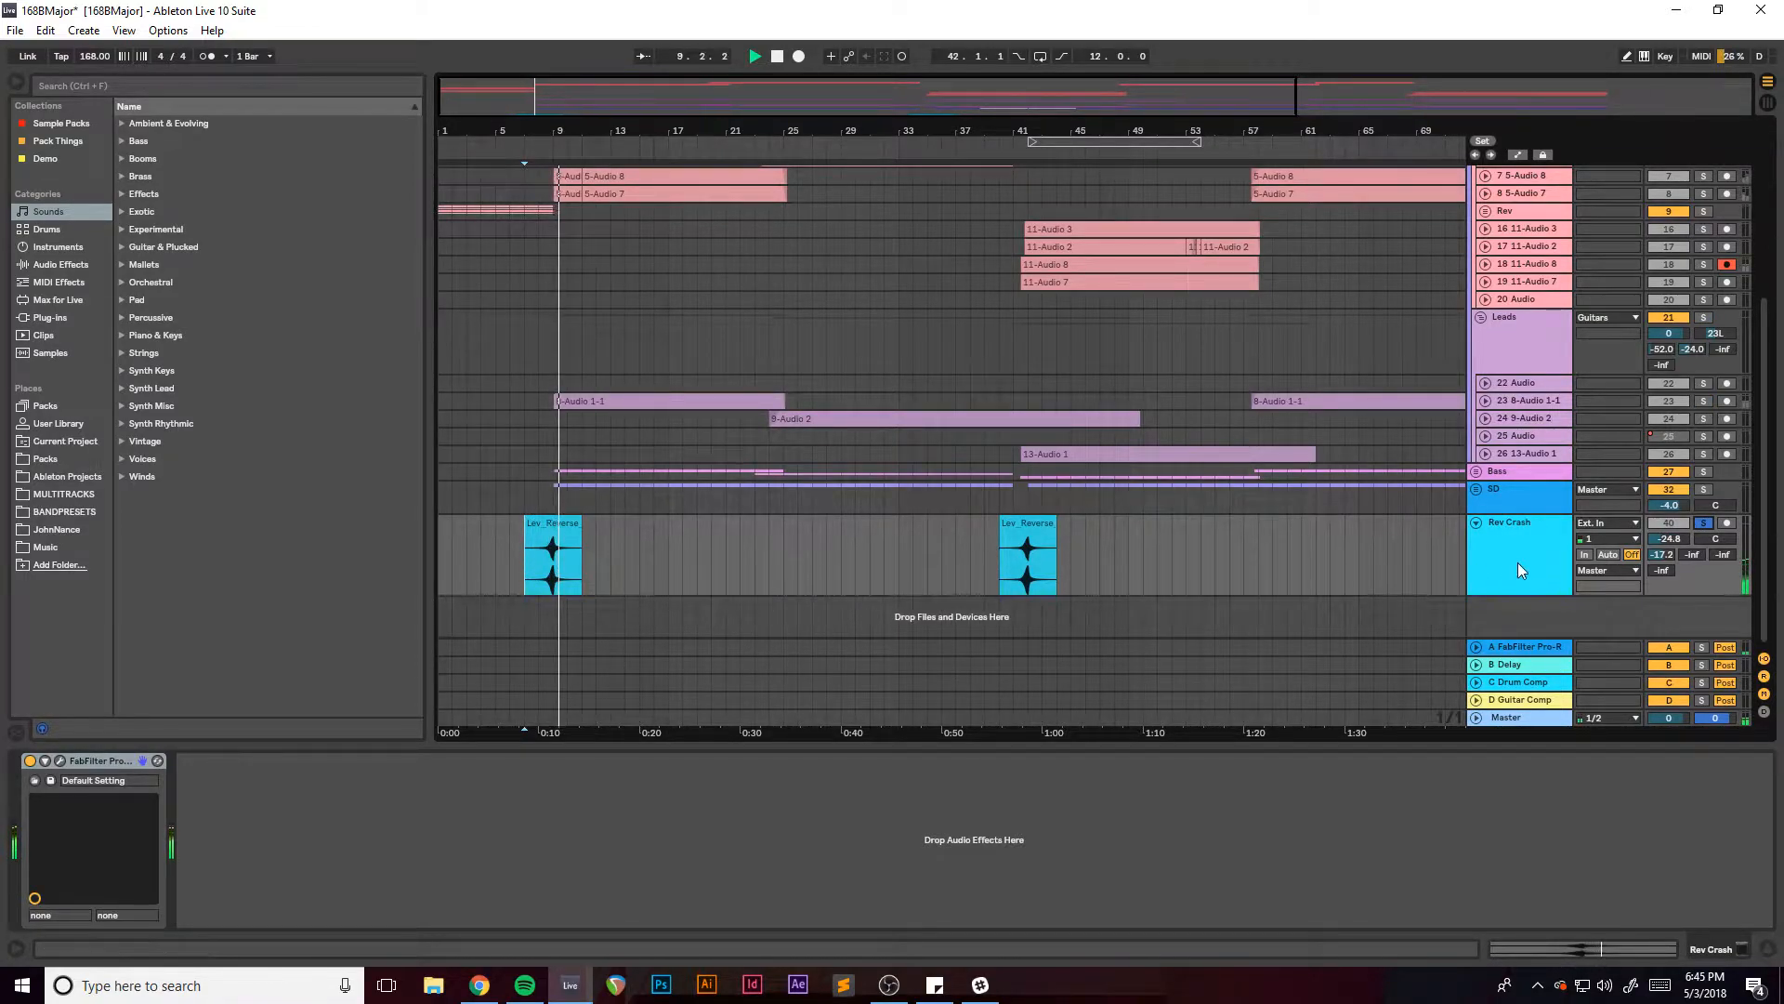
pyautogui.click(1547, 546)
pyautogui.press('space')
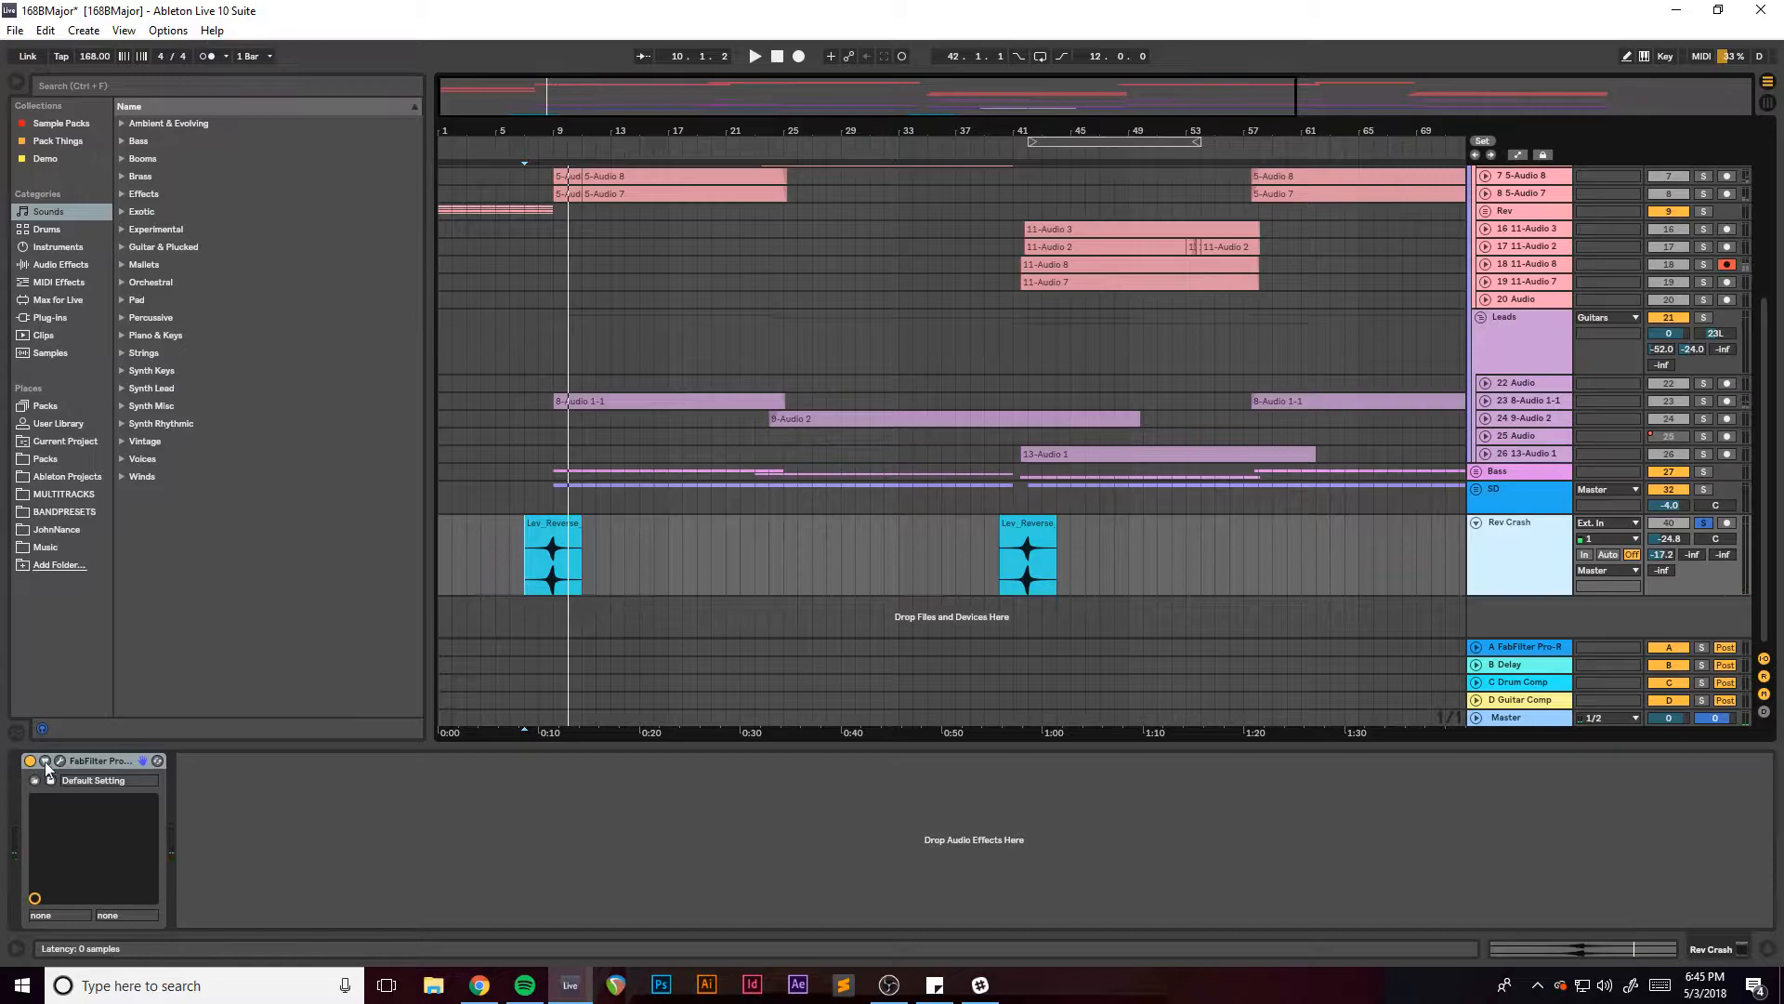
# Check the Pro-Q 2 on Rev Crash, compare the crash with it off and on, and close the plug-in.
pyautogui.click(59, 761)
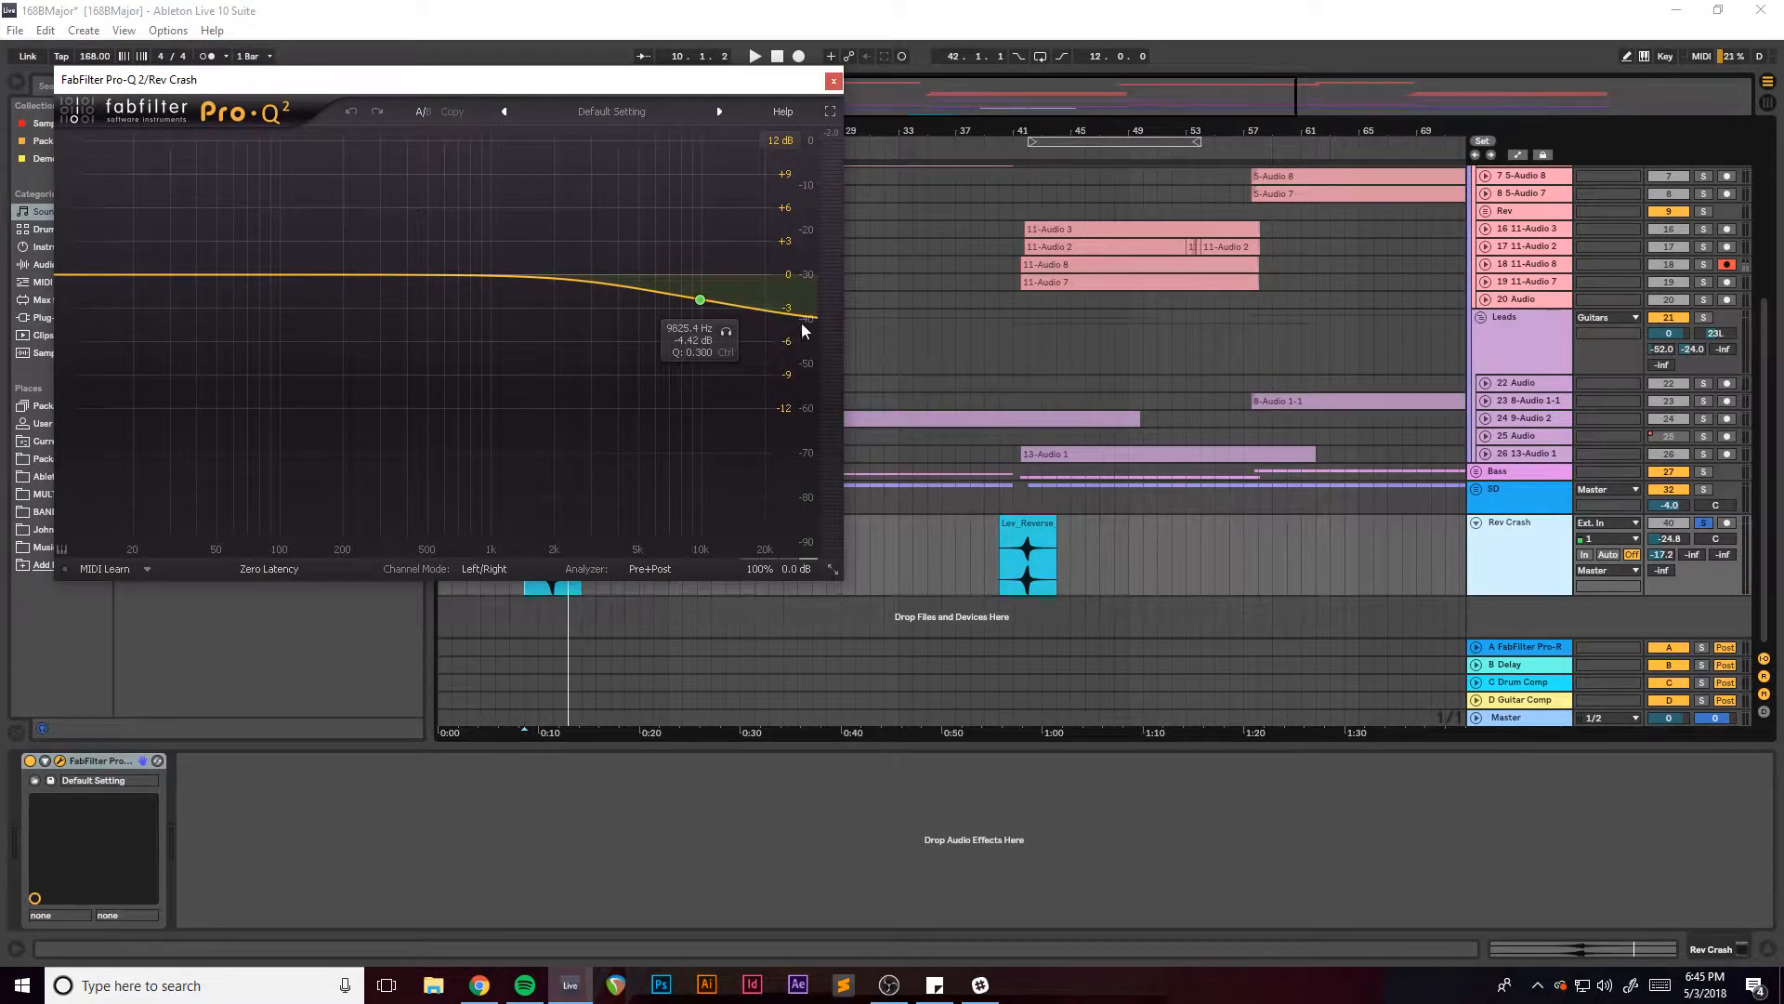
pyautogui.press('space')
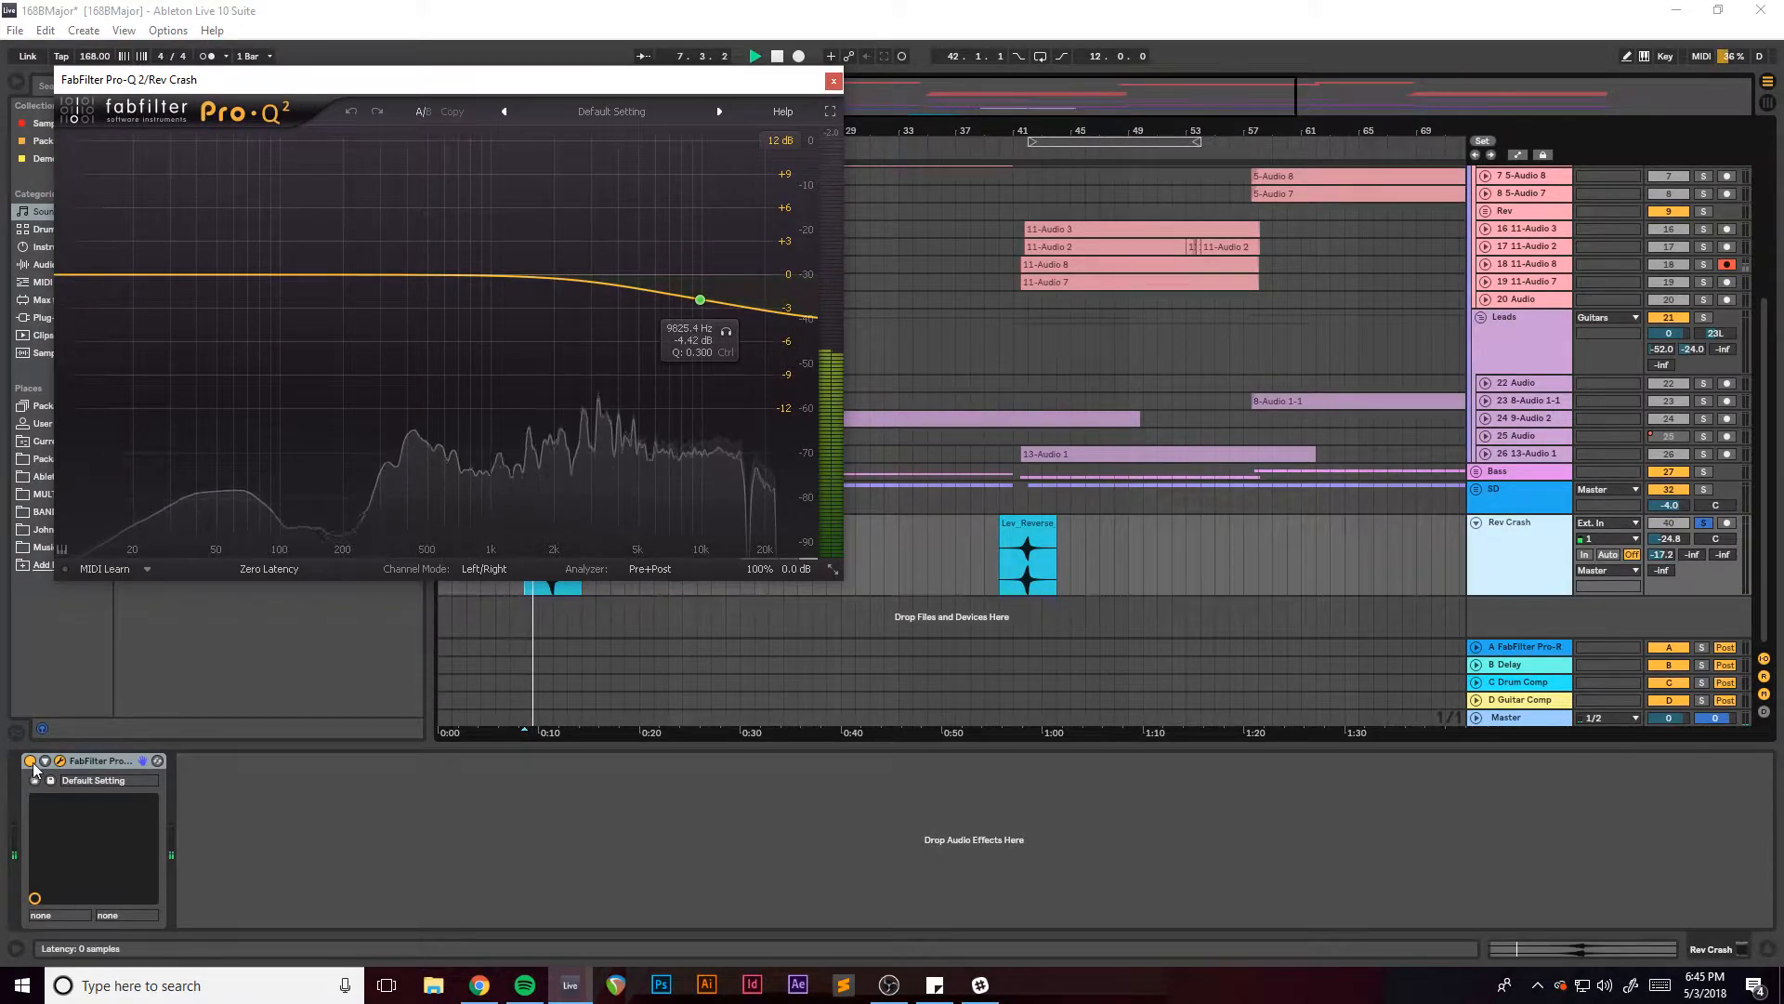
pyautogui.click(31, 761)
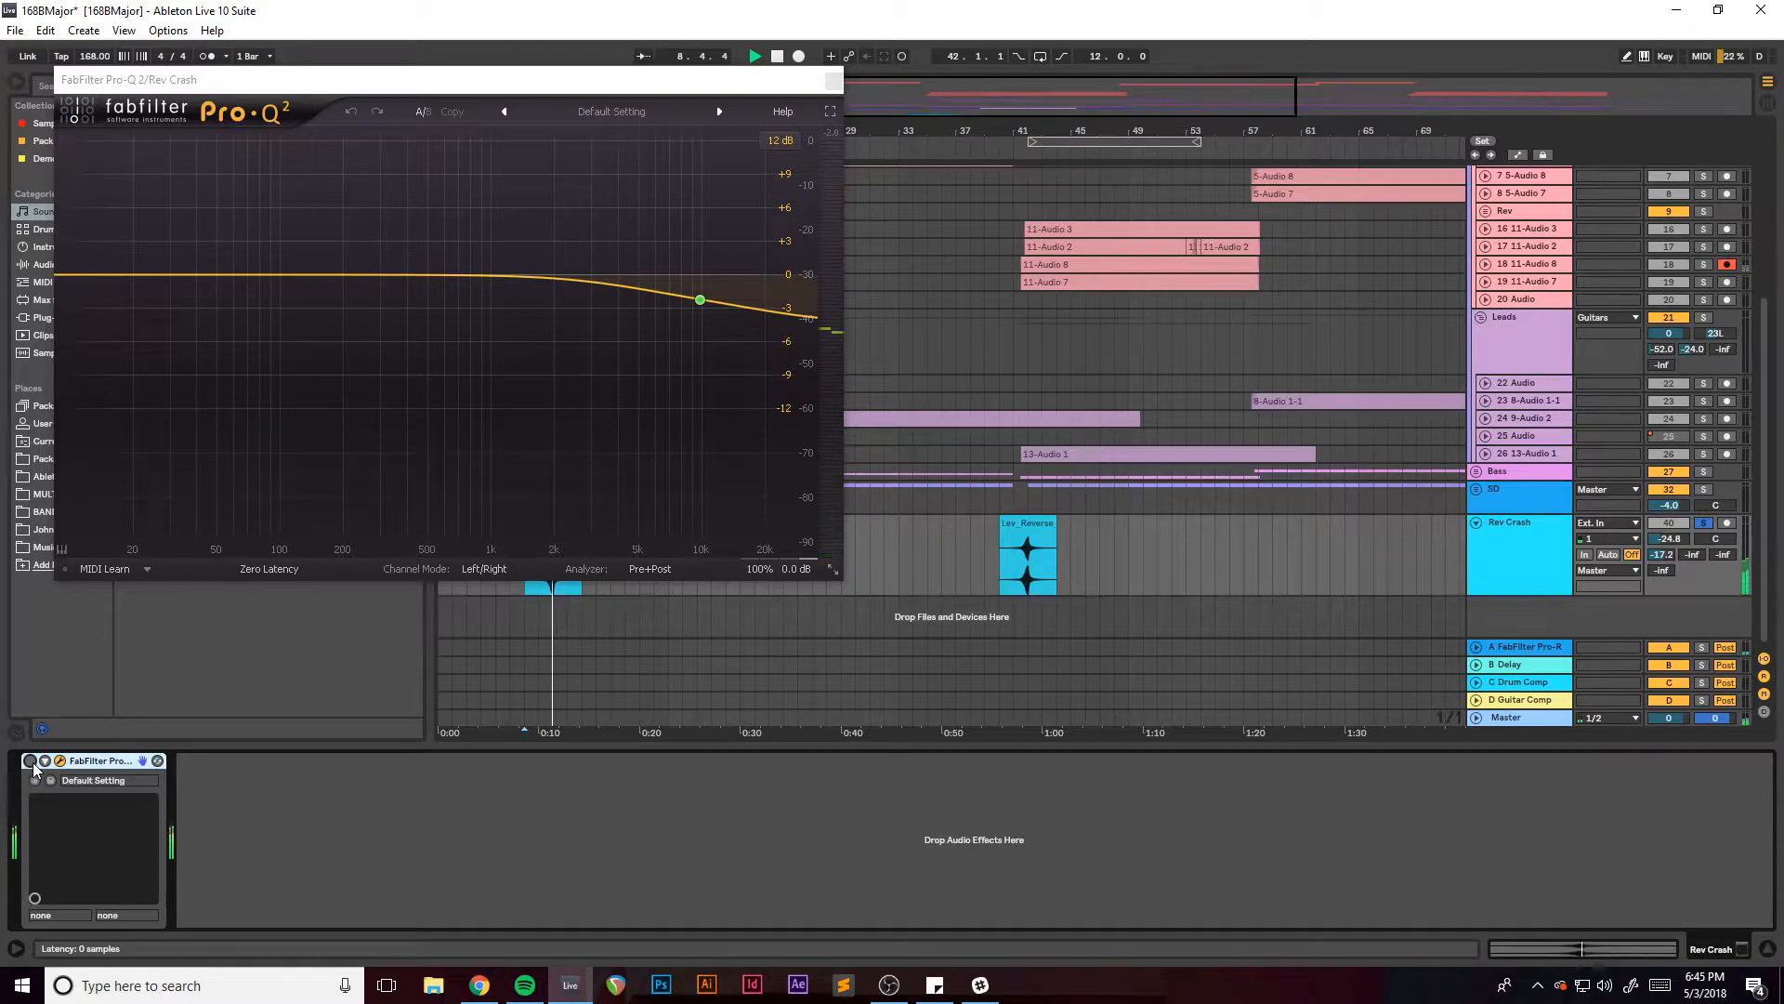
pyautogui.click(30, 761)
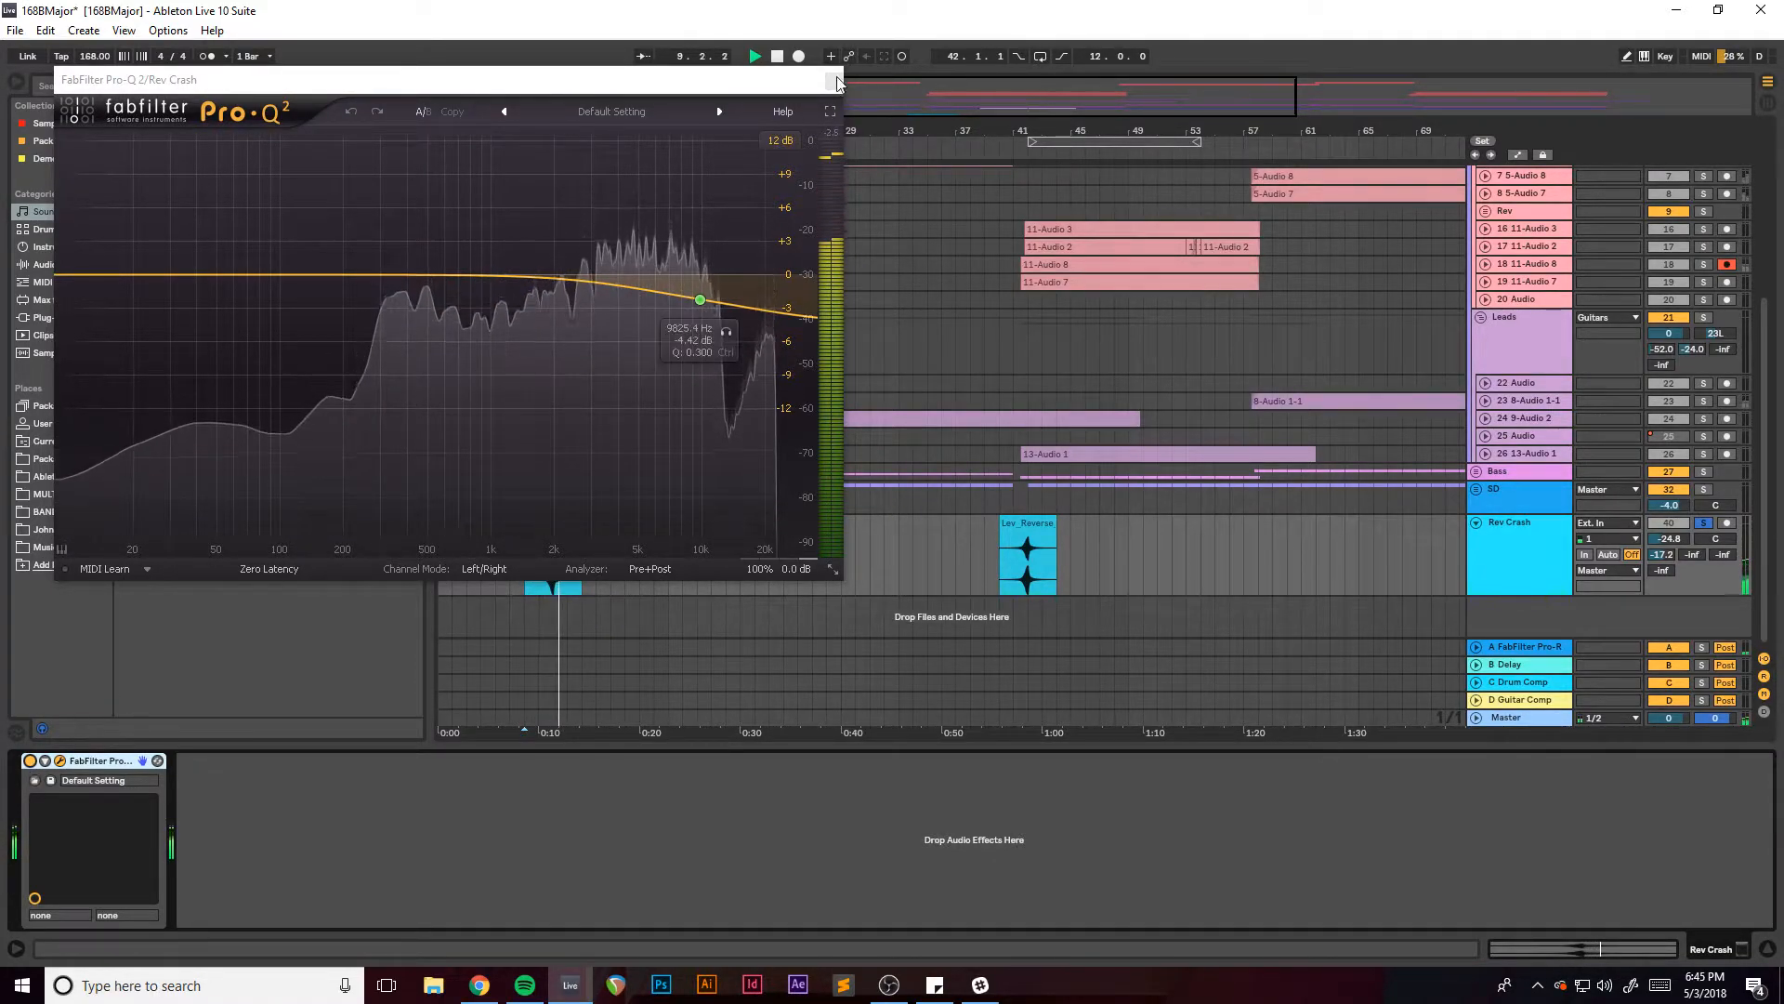
pyautogui.click(839, 79)
pyautogui.moveTo(828, 100); pyautogui.dragTo(605, 100)
pyautogui.press('space')
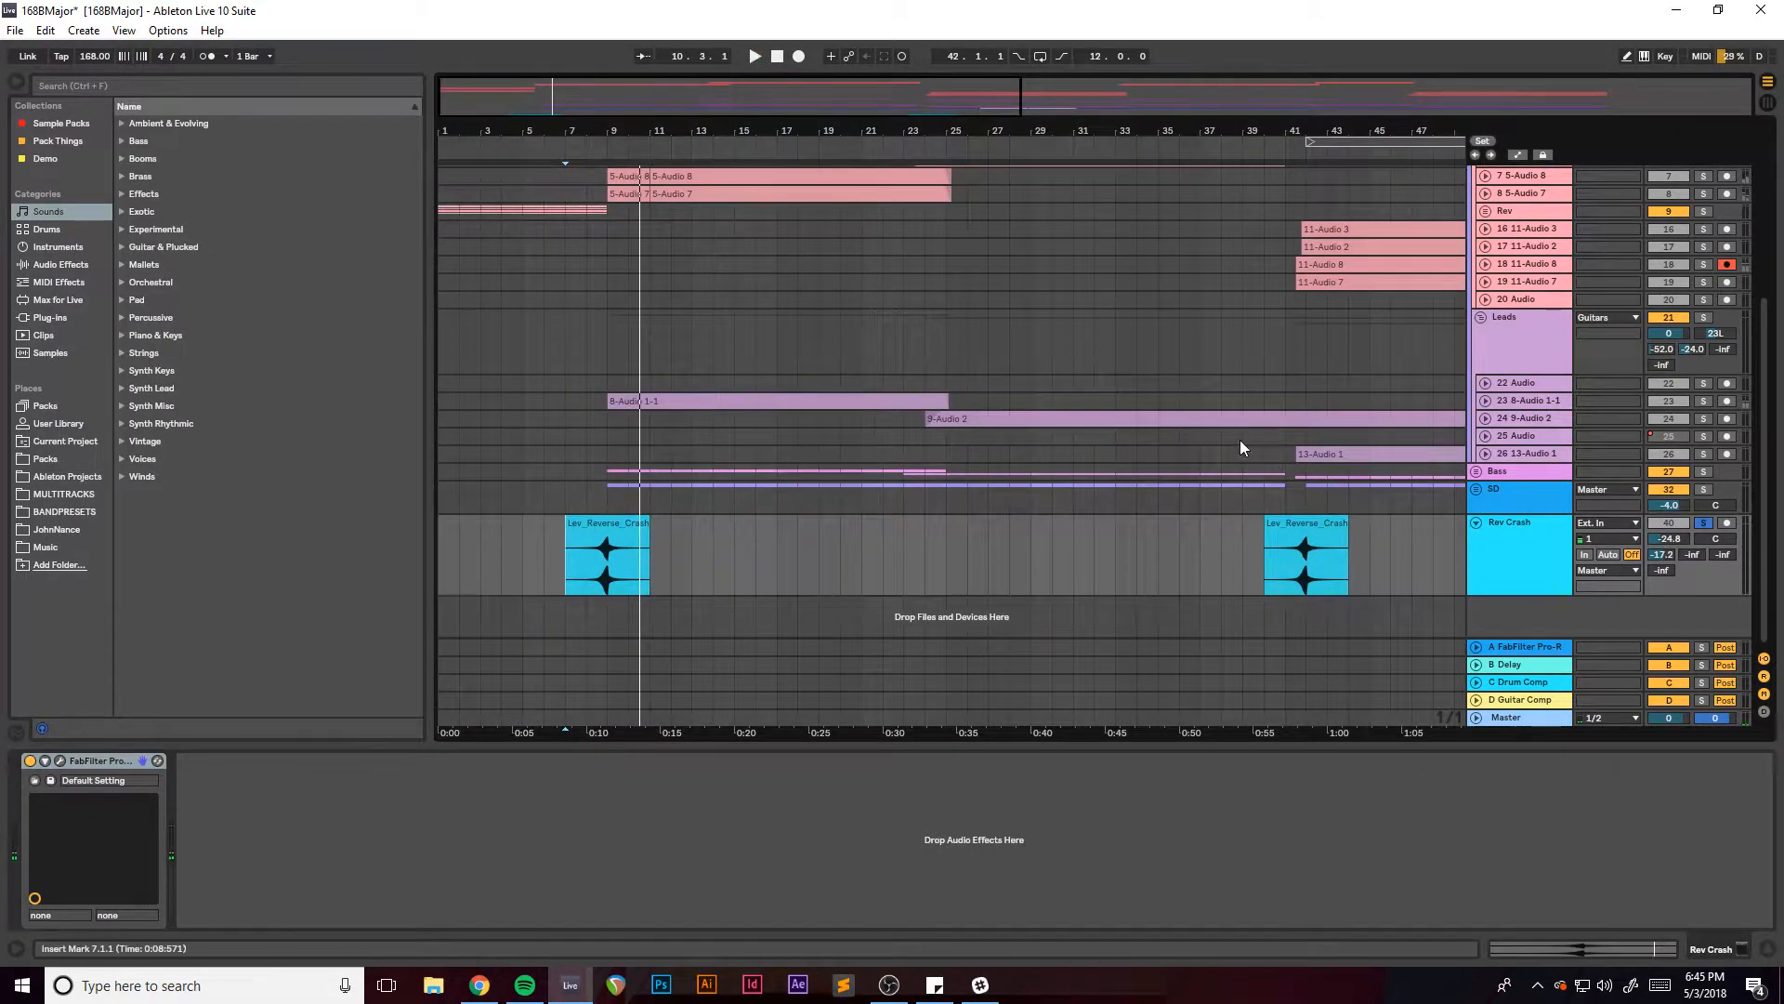
# Unfold the Bass group and look over the device chains of its tracks and of the group itself.
pyautogui.click(1475, 474)
pyautogui.scroll(-3, 743, 483)
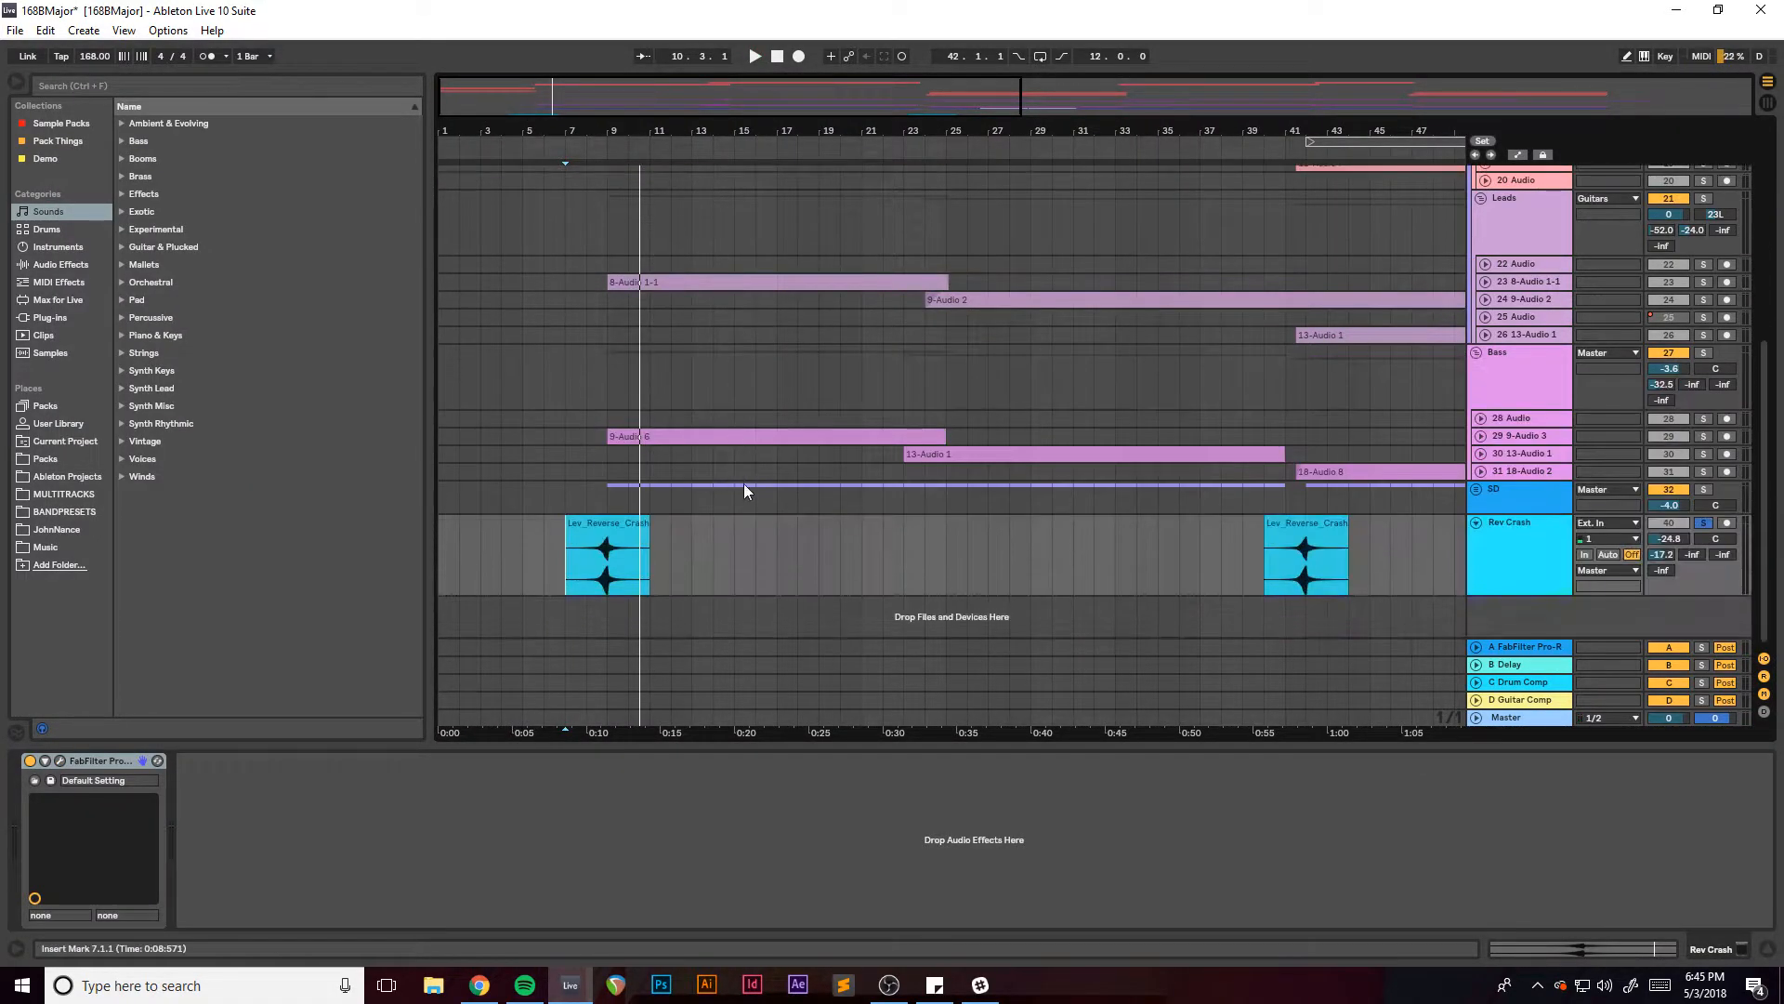
pyautogui.click(1524, 455)
pyautogui.click(1520, 474)
pyautogui.click(1522, 489)
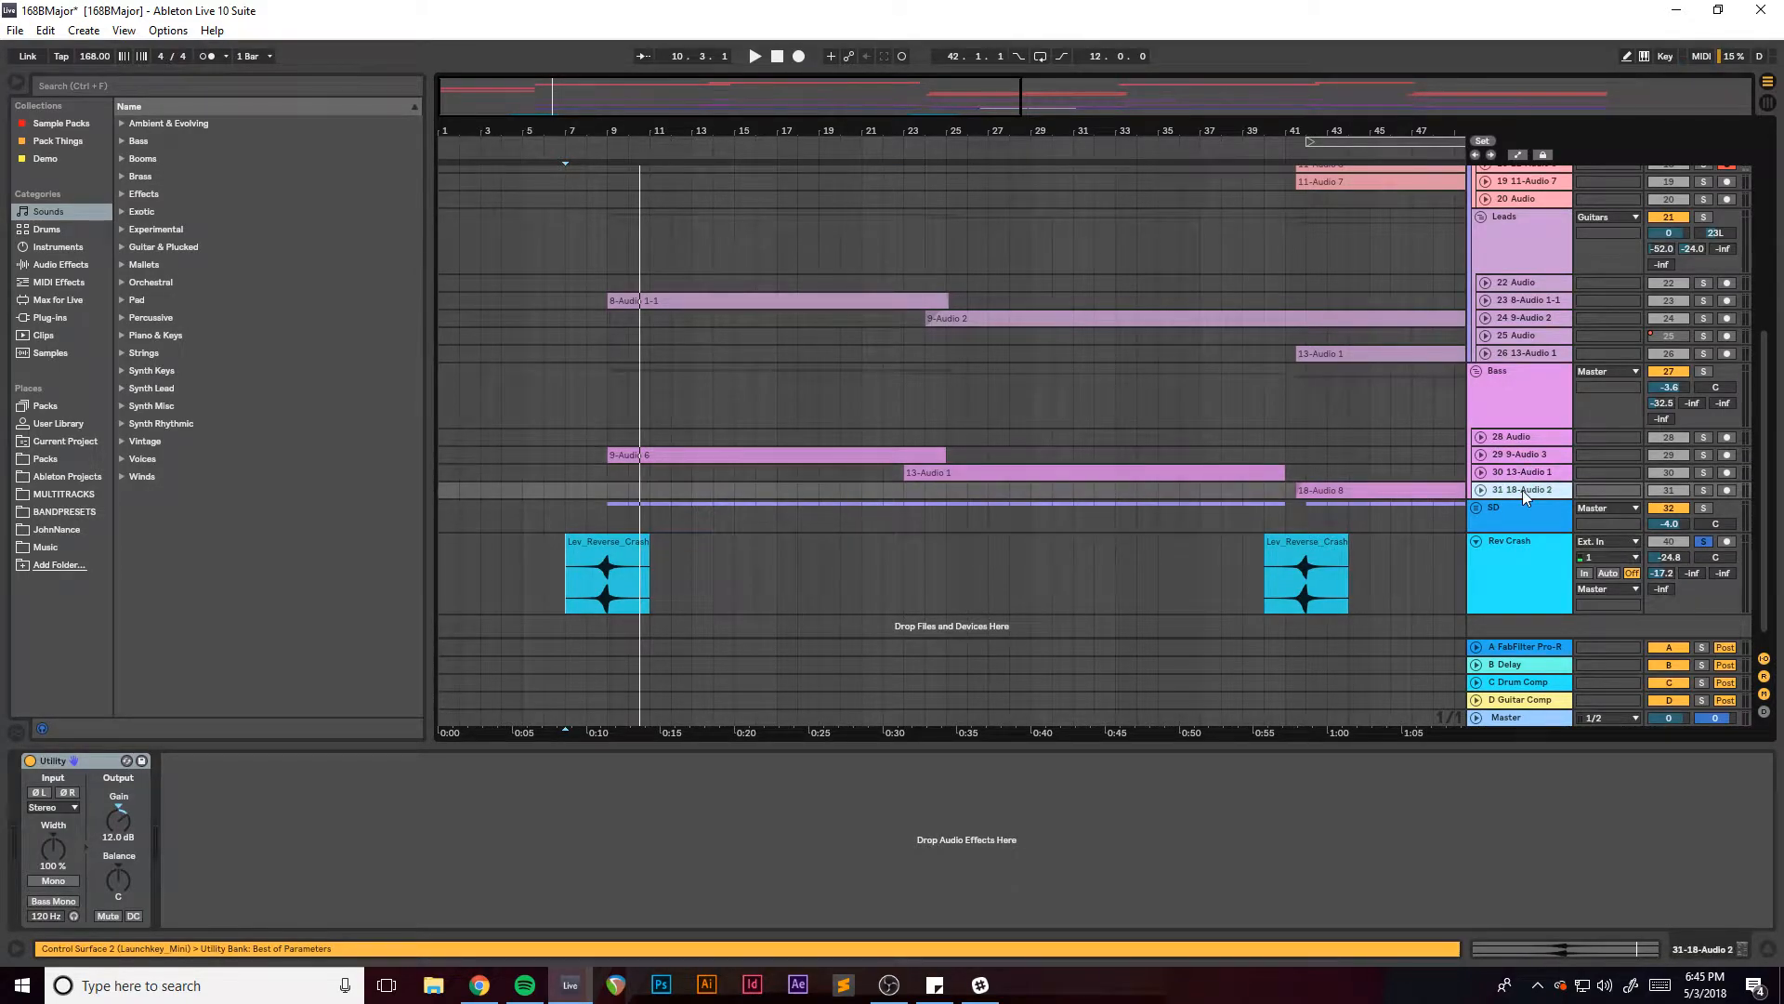
pyautogui.click(1521, 402)
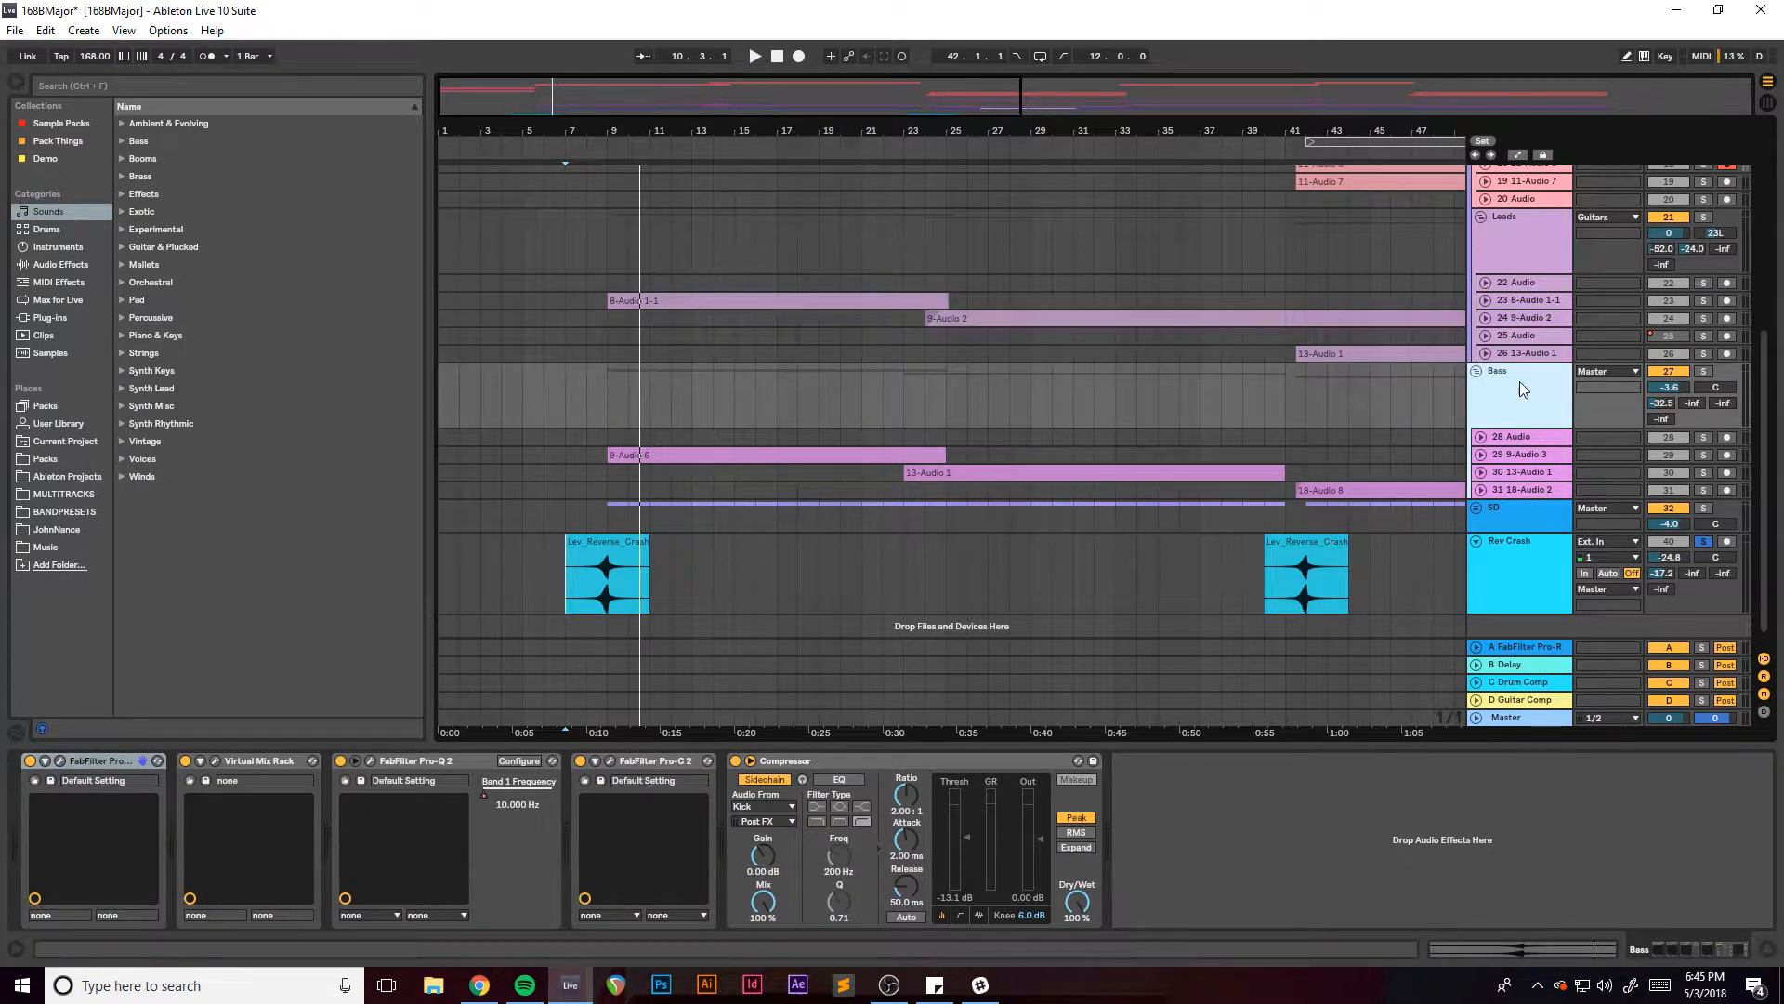
# Solo the Bass group and check the devices on the 9-Audio 3, 13-Audio 1 and 18-Audio 2 tracks.
pyautogui.moveTo(622, 98); pyautogui.dragTo(620, 89)
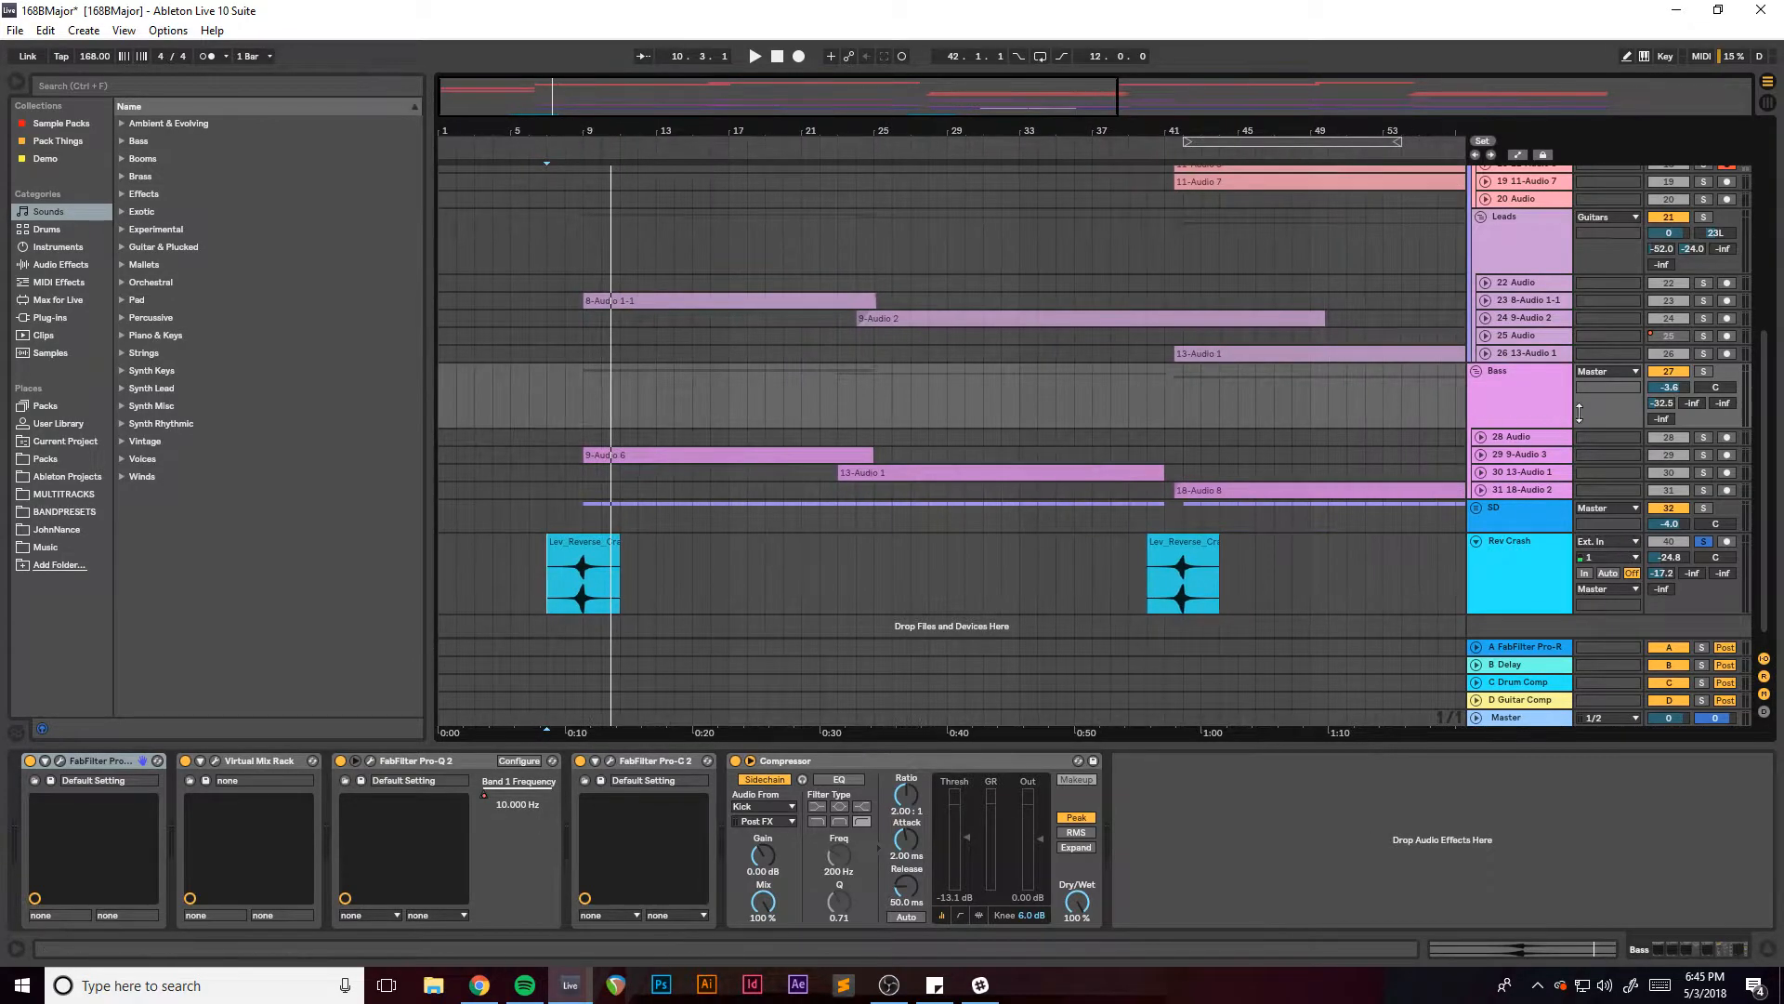
pyautogui.click(1710, 373)
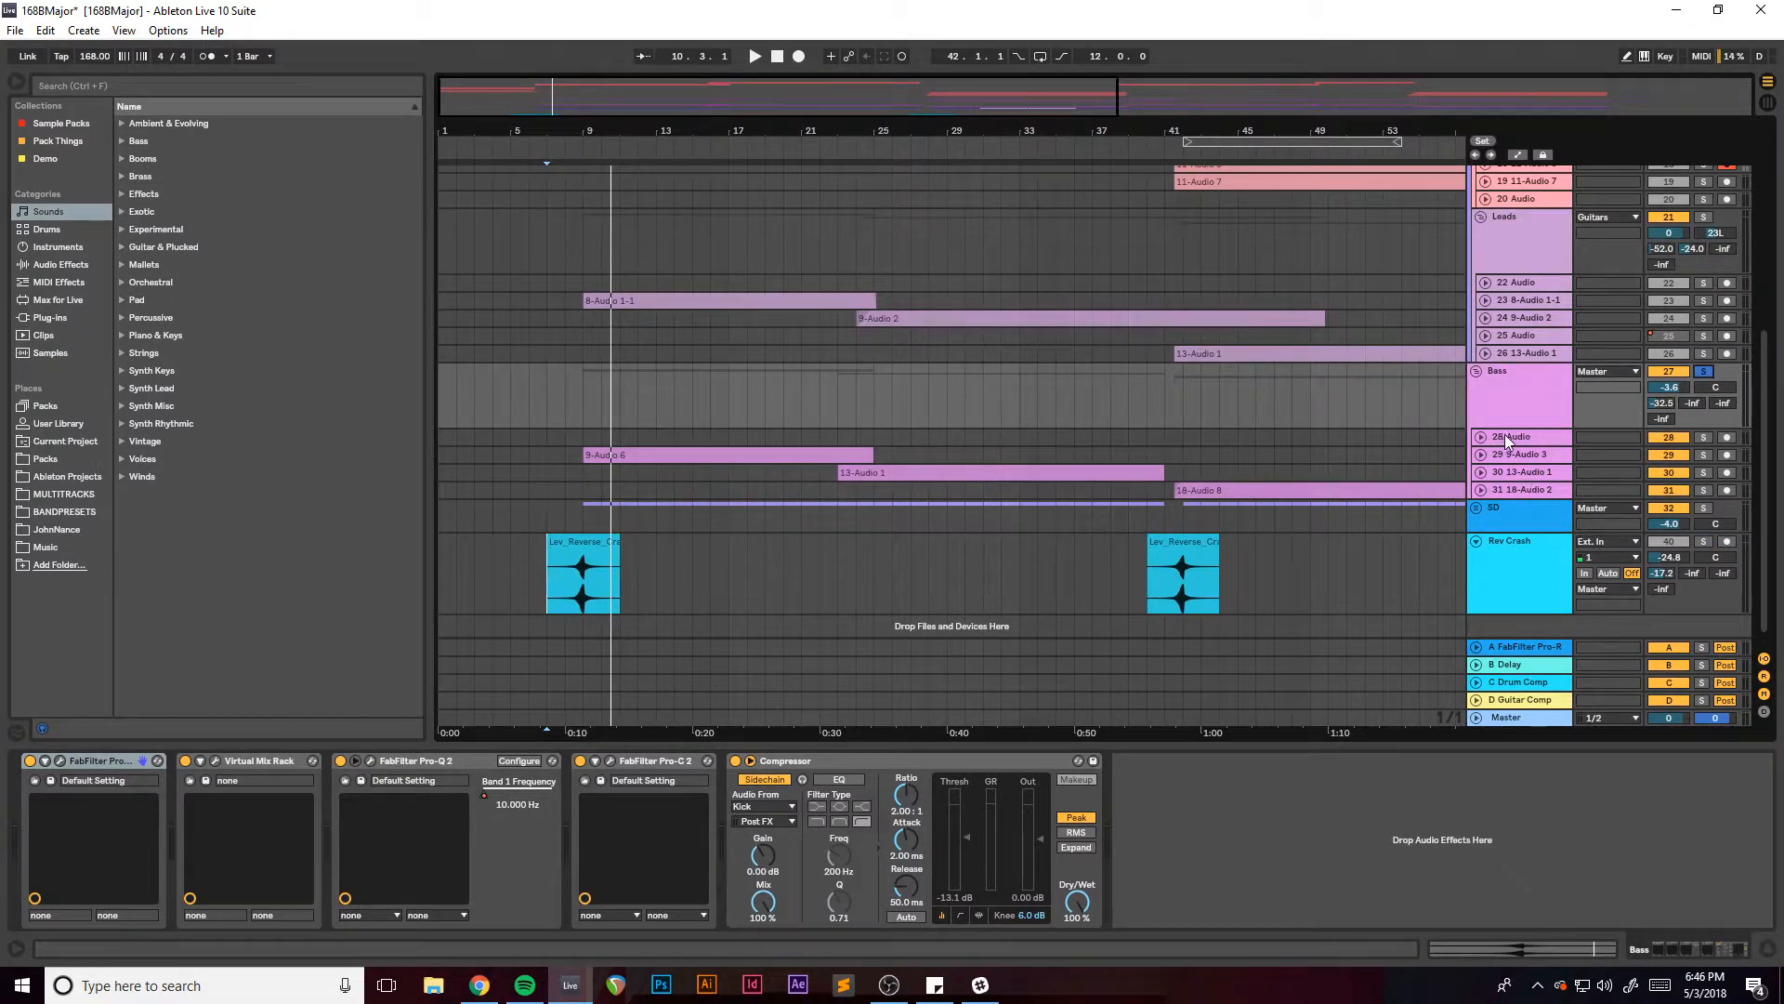
pyautogui.click(1528, 459)
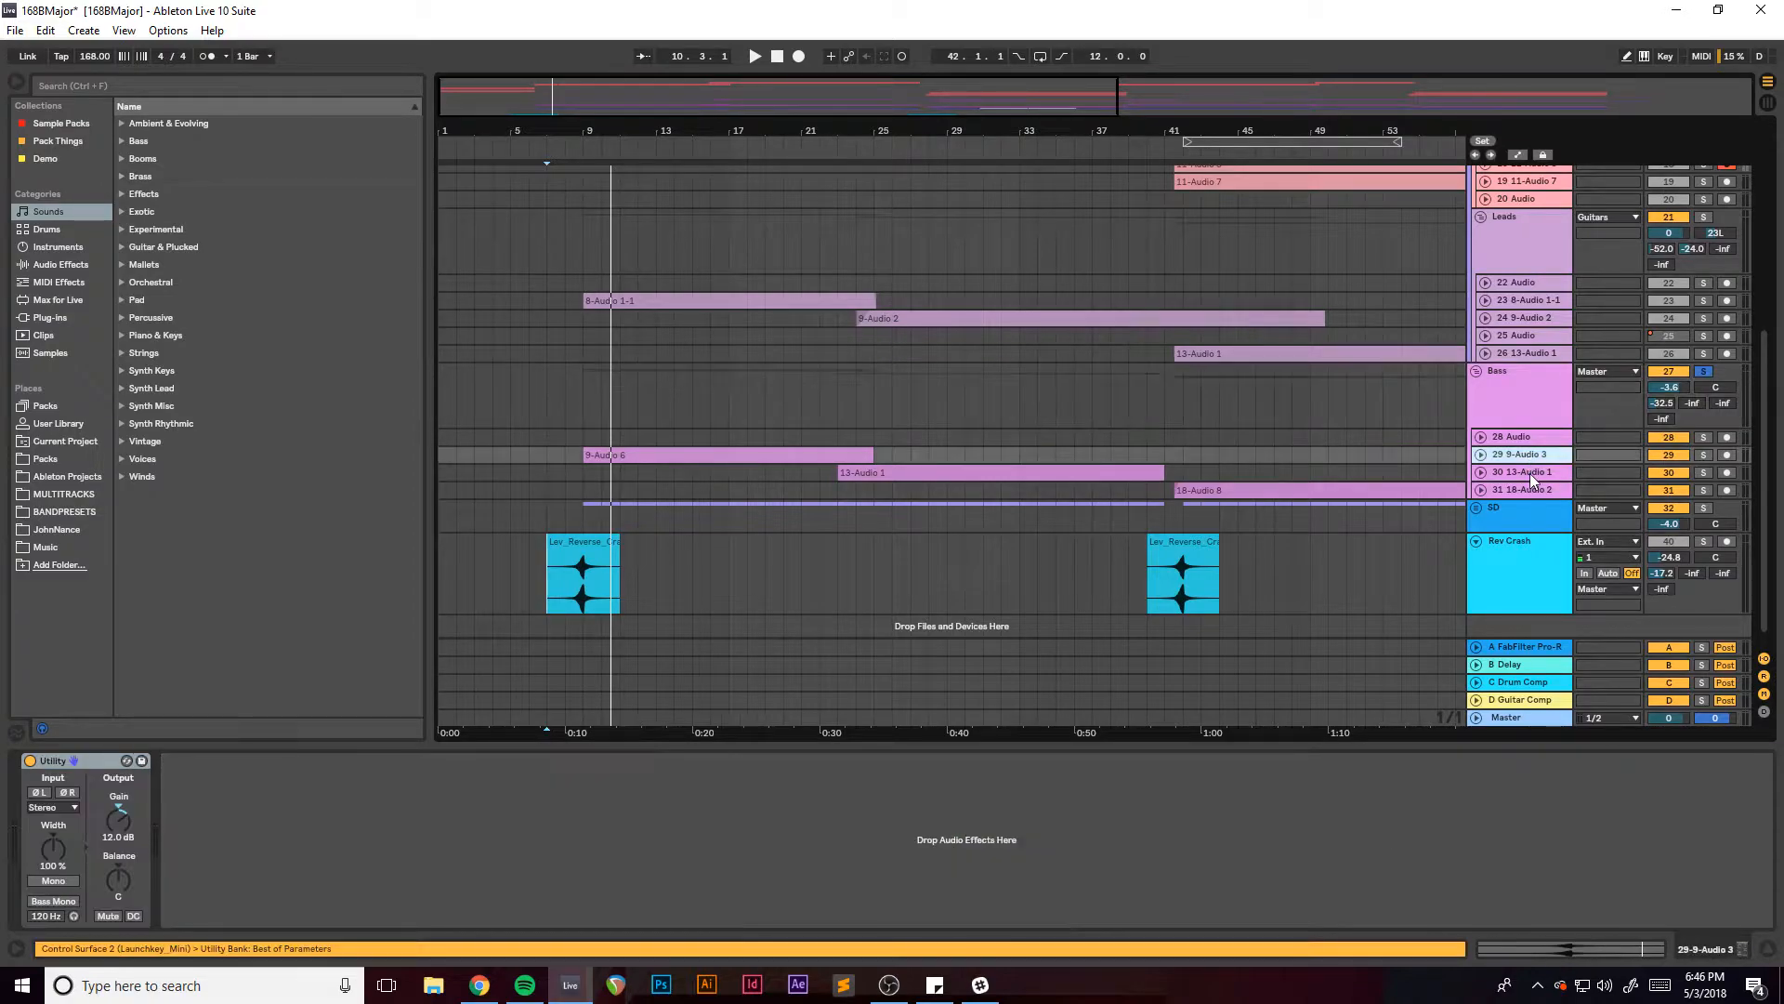
pyautogui.click(1529, 472)
pyautogui.click(1534, 492)
pyautogui.click(1534, 474)
pyautogui.click(1532, 454)
pyautogui.moveTo(659, 115)
pyautogui.mouseDown()
pyautogui.moveTo(659, 56)
pyautogui.moveTo(659, 130)
pyautogui.mouseUp()
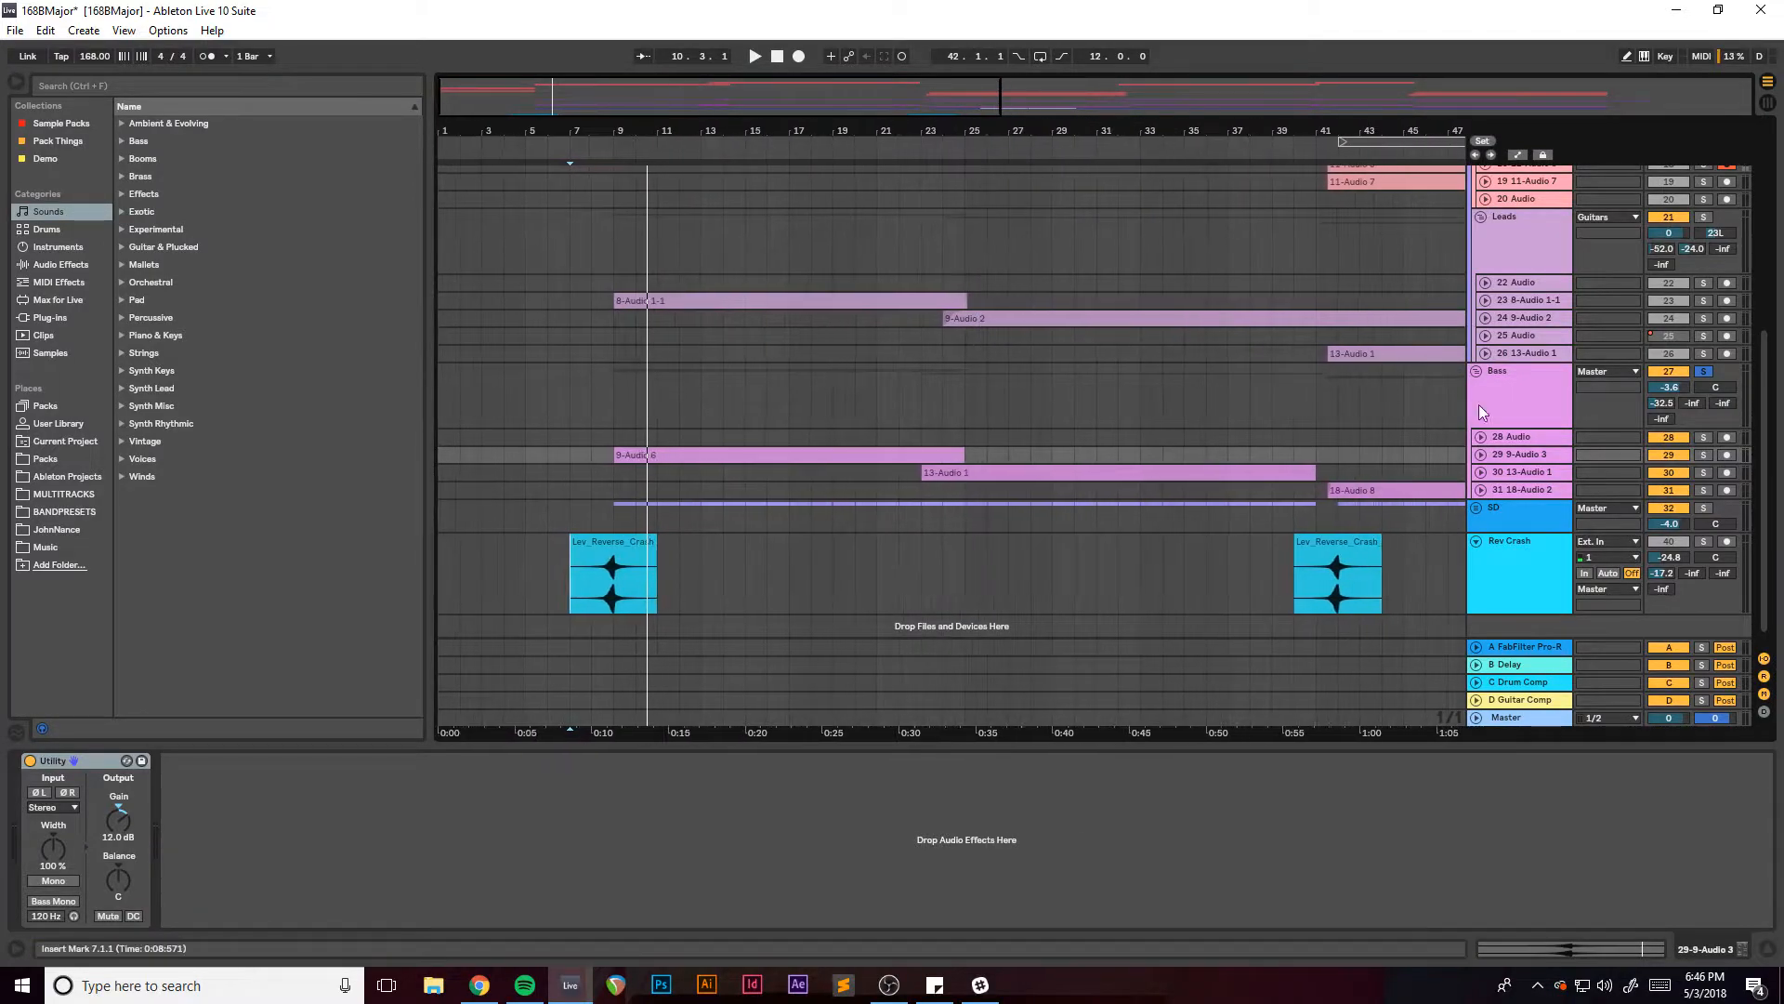
# Open the first Pro-Q 2 on the Bass group and watch its curve while playing the bass from bar 9.
pyautogui.click(1509, 405)
pyautogui.click(59, 762)
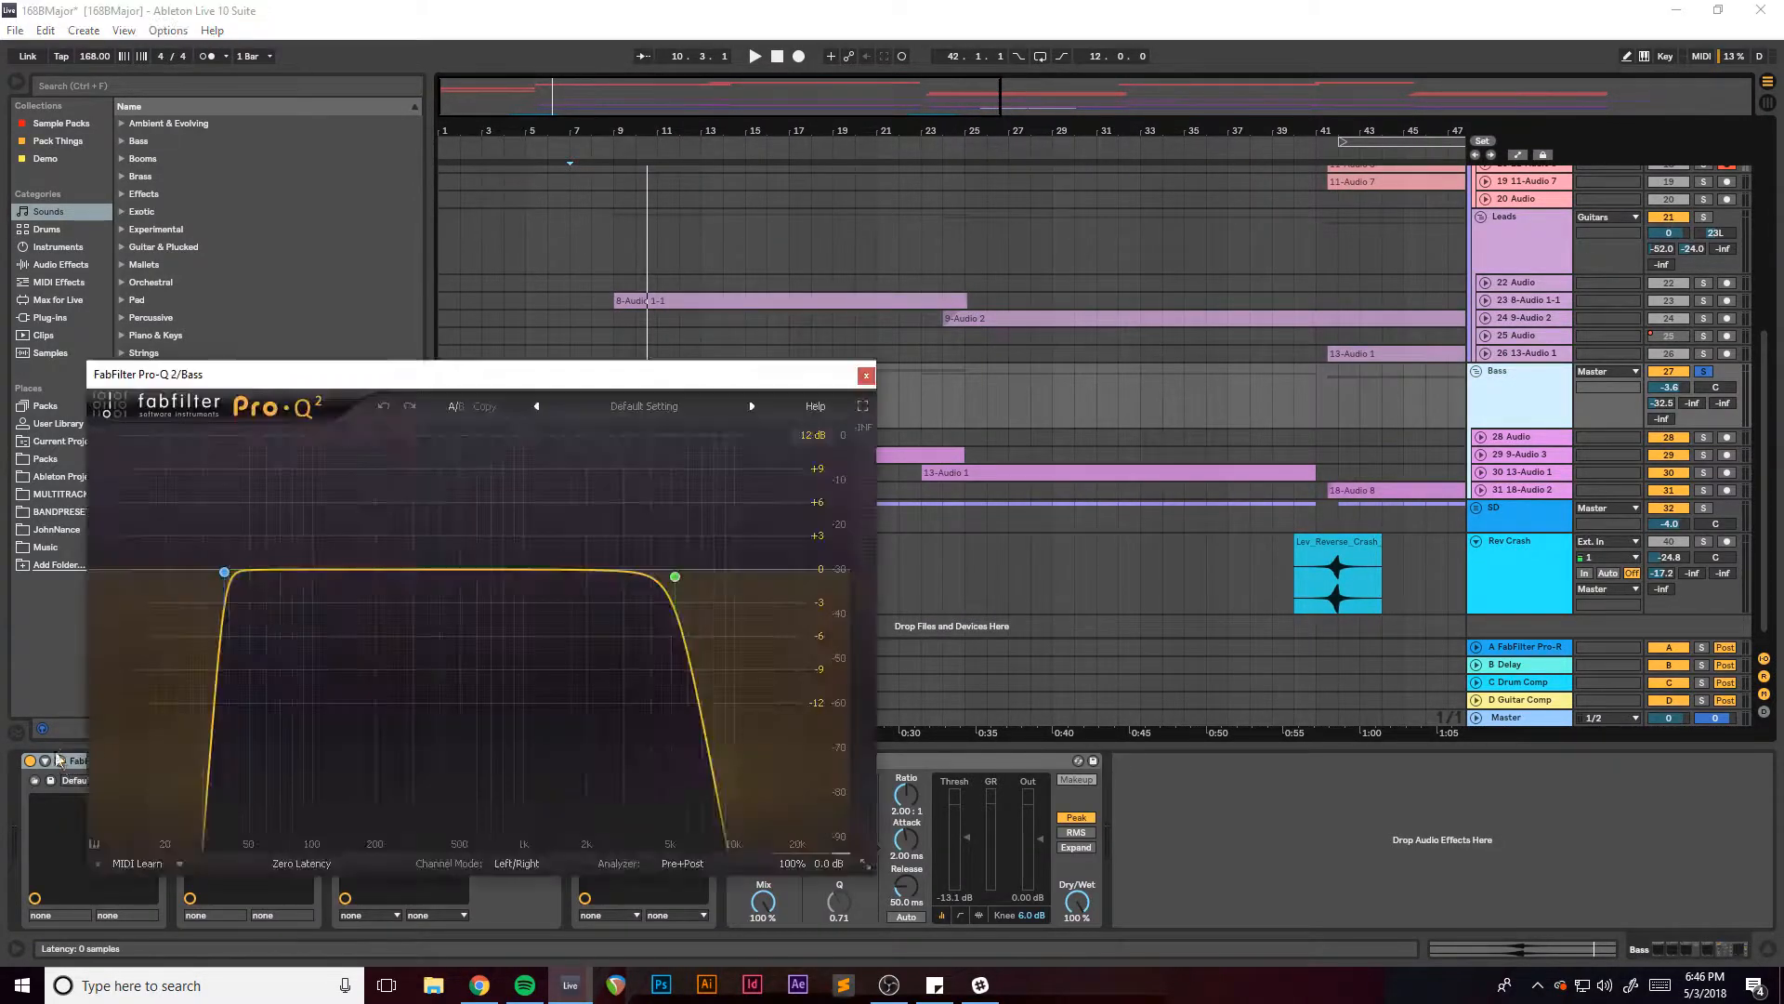
pyautogui.moveTo(369, 379); pyautogui.dragTo(506, 351)
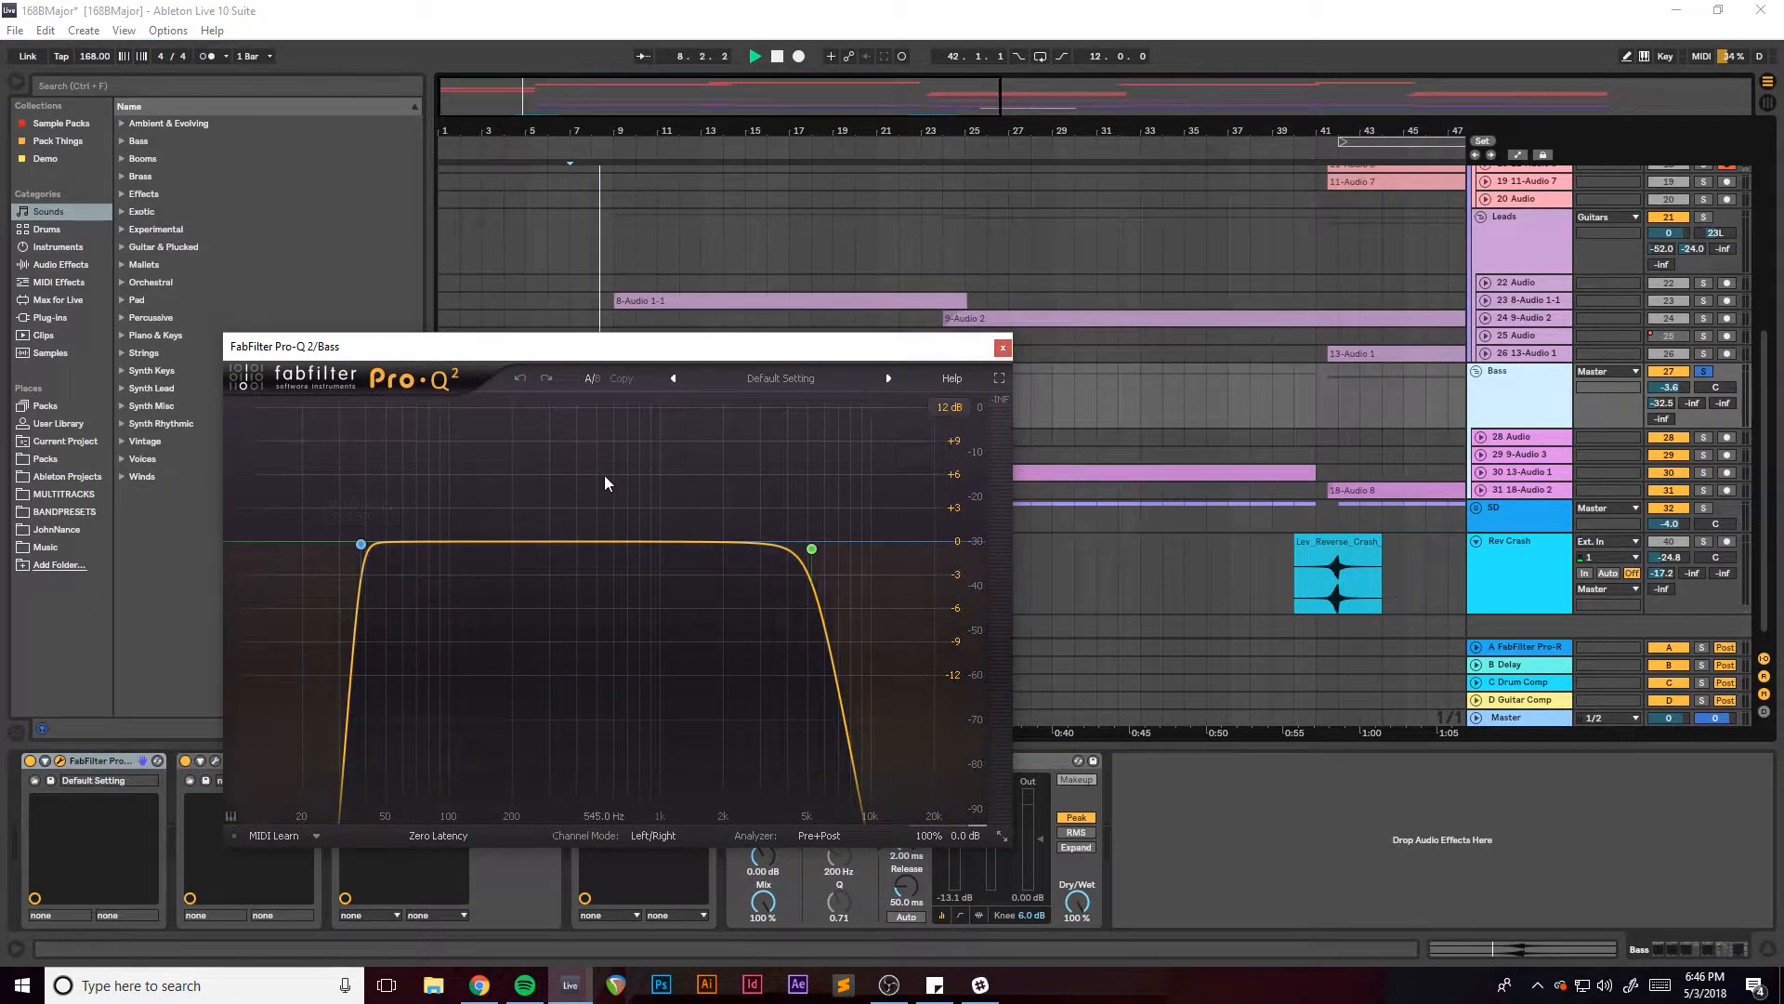
pyautogui.moveTo(641, 349); pyautogui.dragTo(654, 537)
pyautogui.click(616, 424)
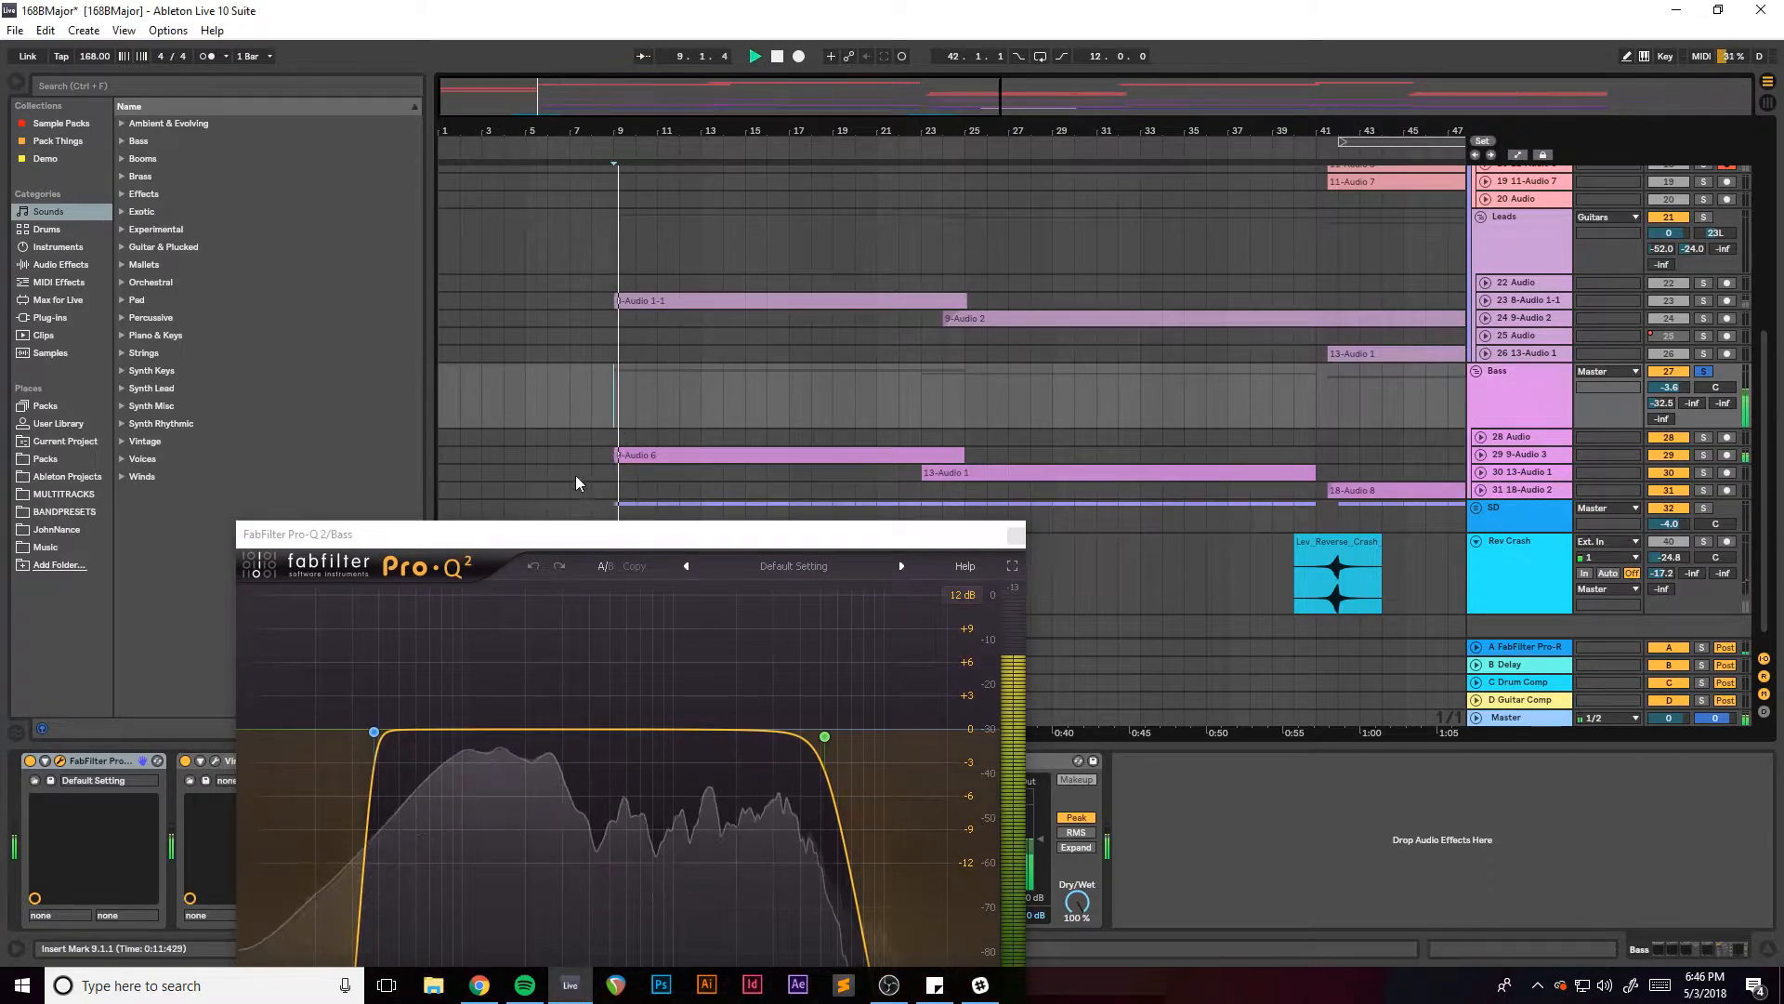
pyautogui.moveTo(506, 546); pyautogui.dragTo(529, 332)
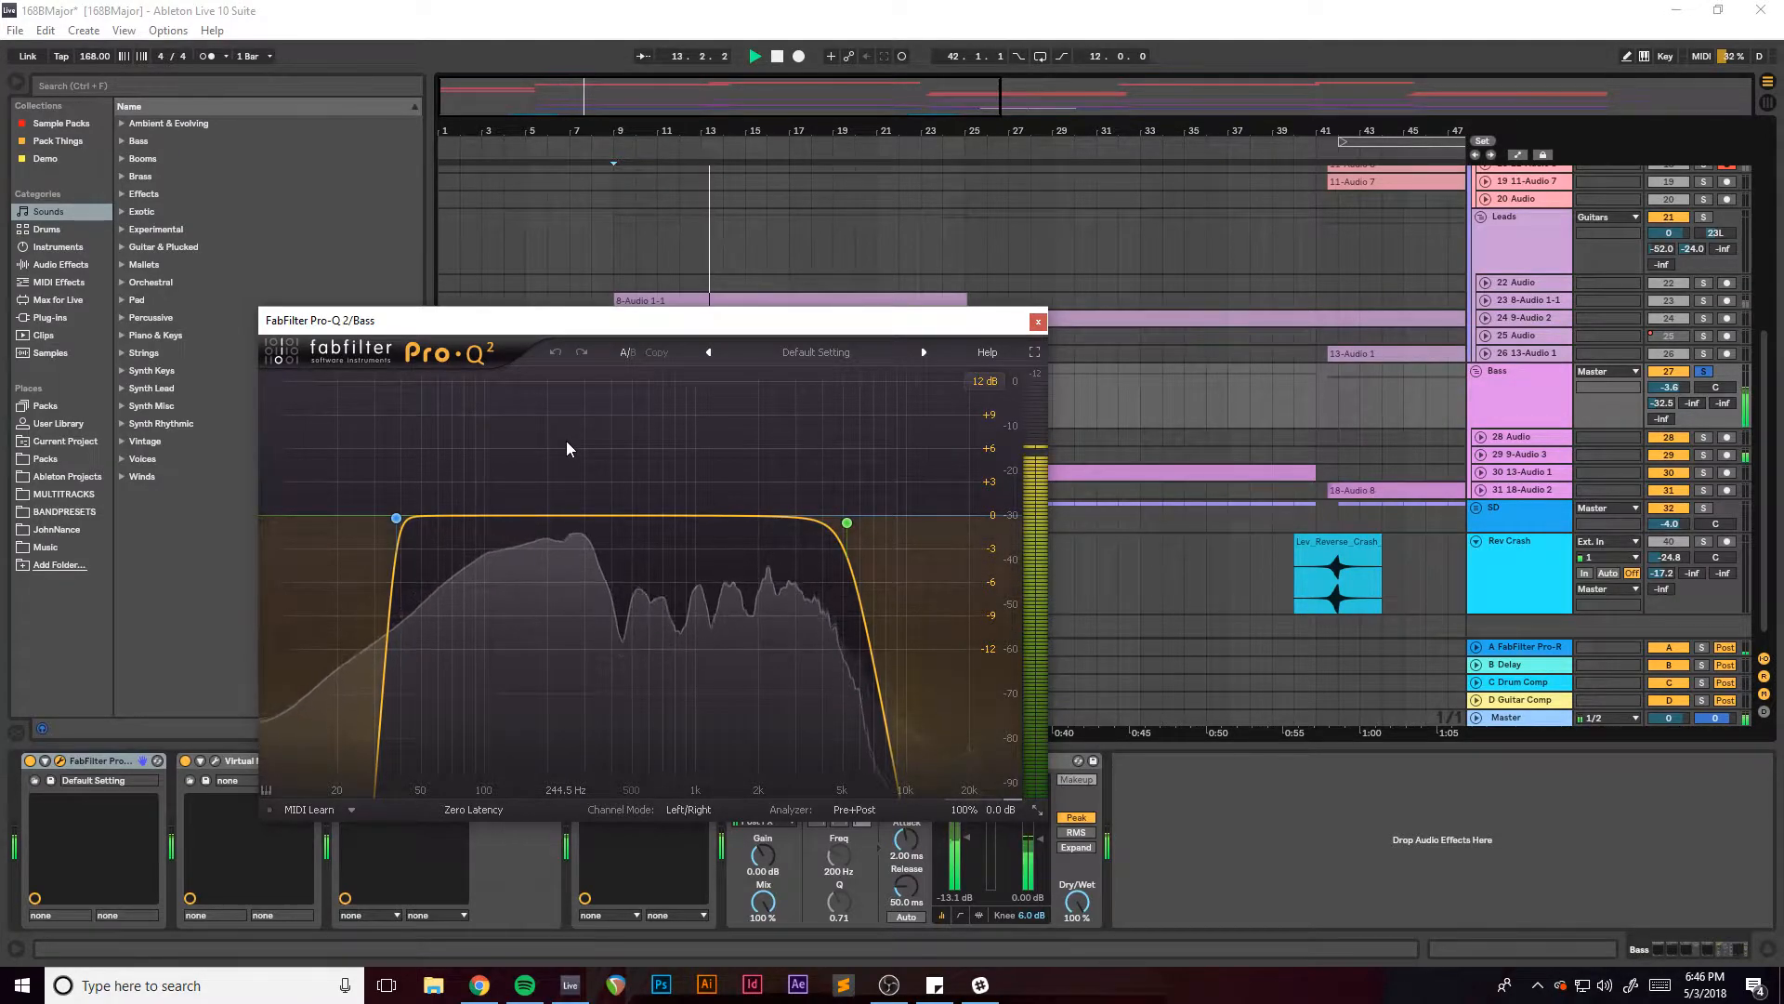
# Compare the bass with the first Pro-Q 2 on the Bass group switched off and on, and close the plug-in.
pyautogui.press('space')
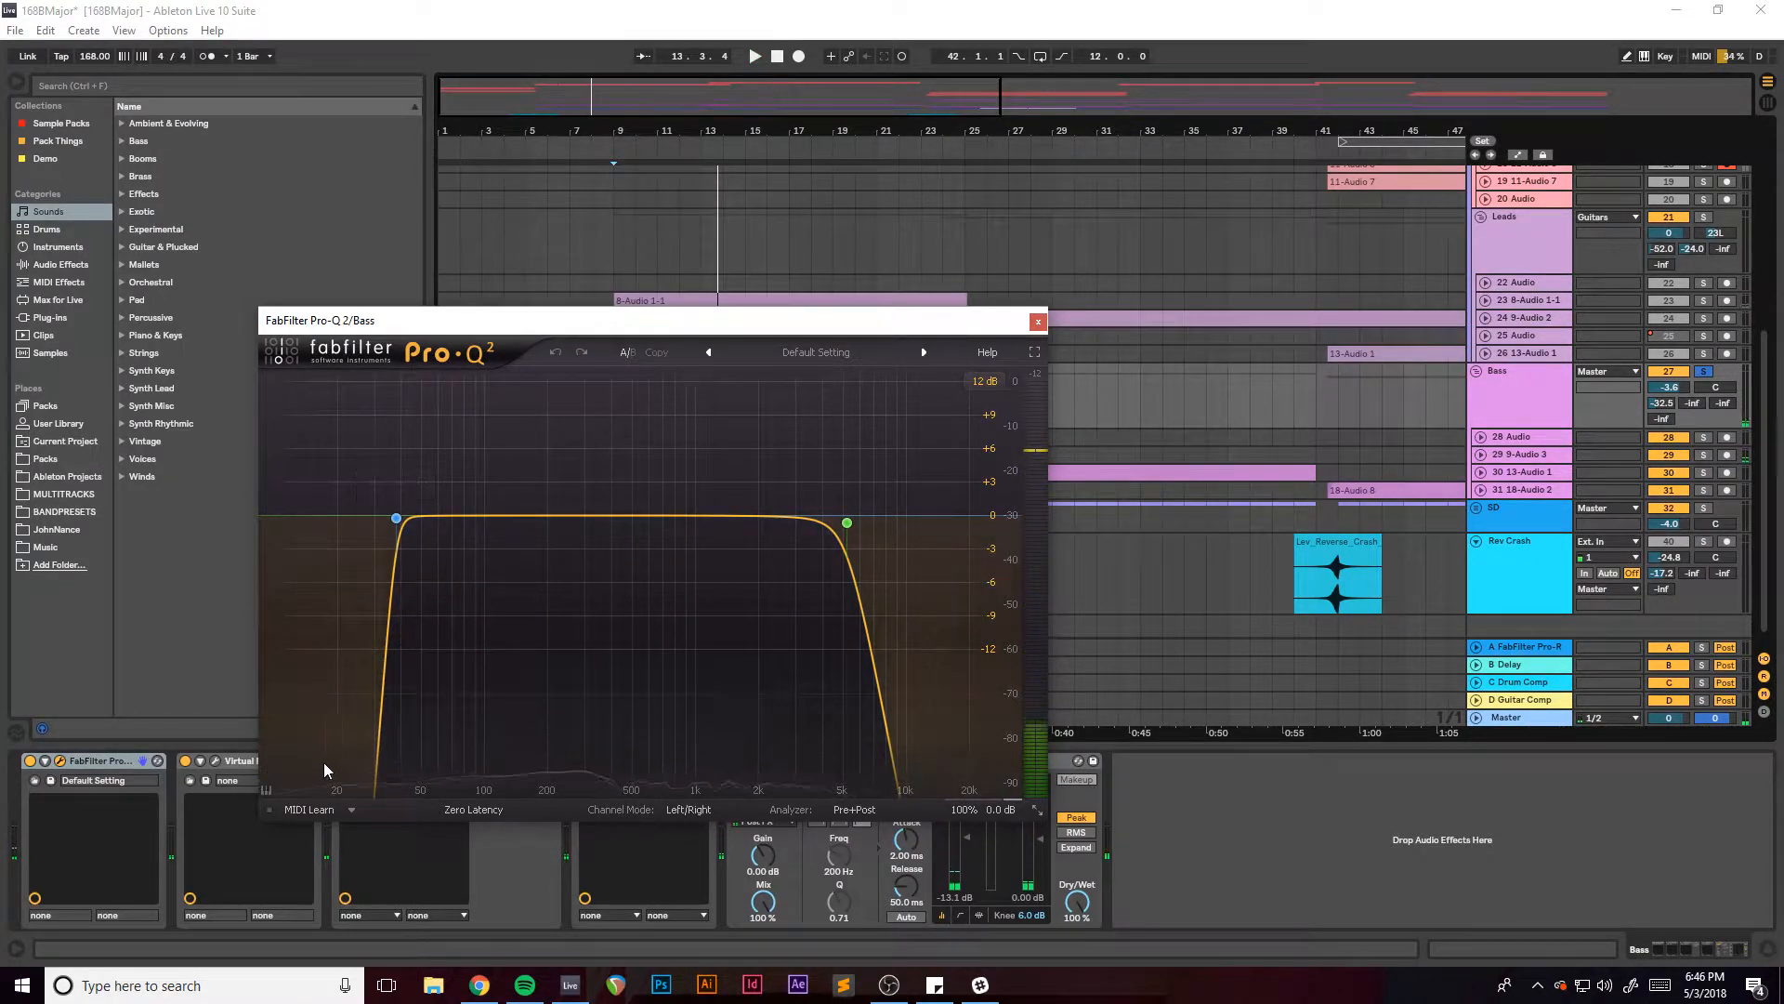
pyautogui.moveTo(897, 327); pyautogui.dragTo(1063, 257)
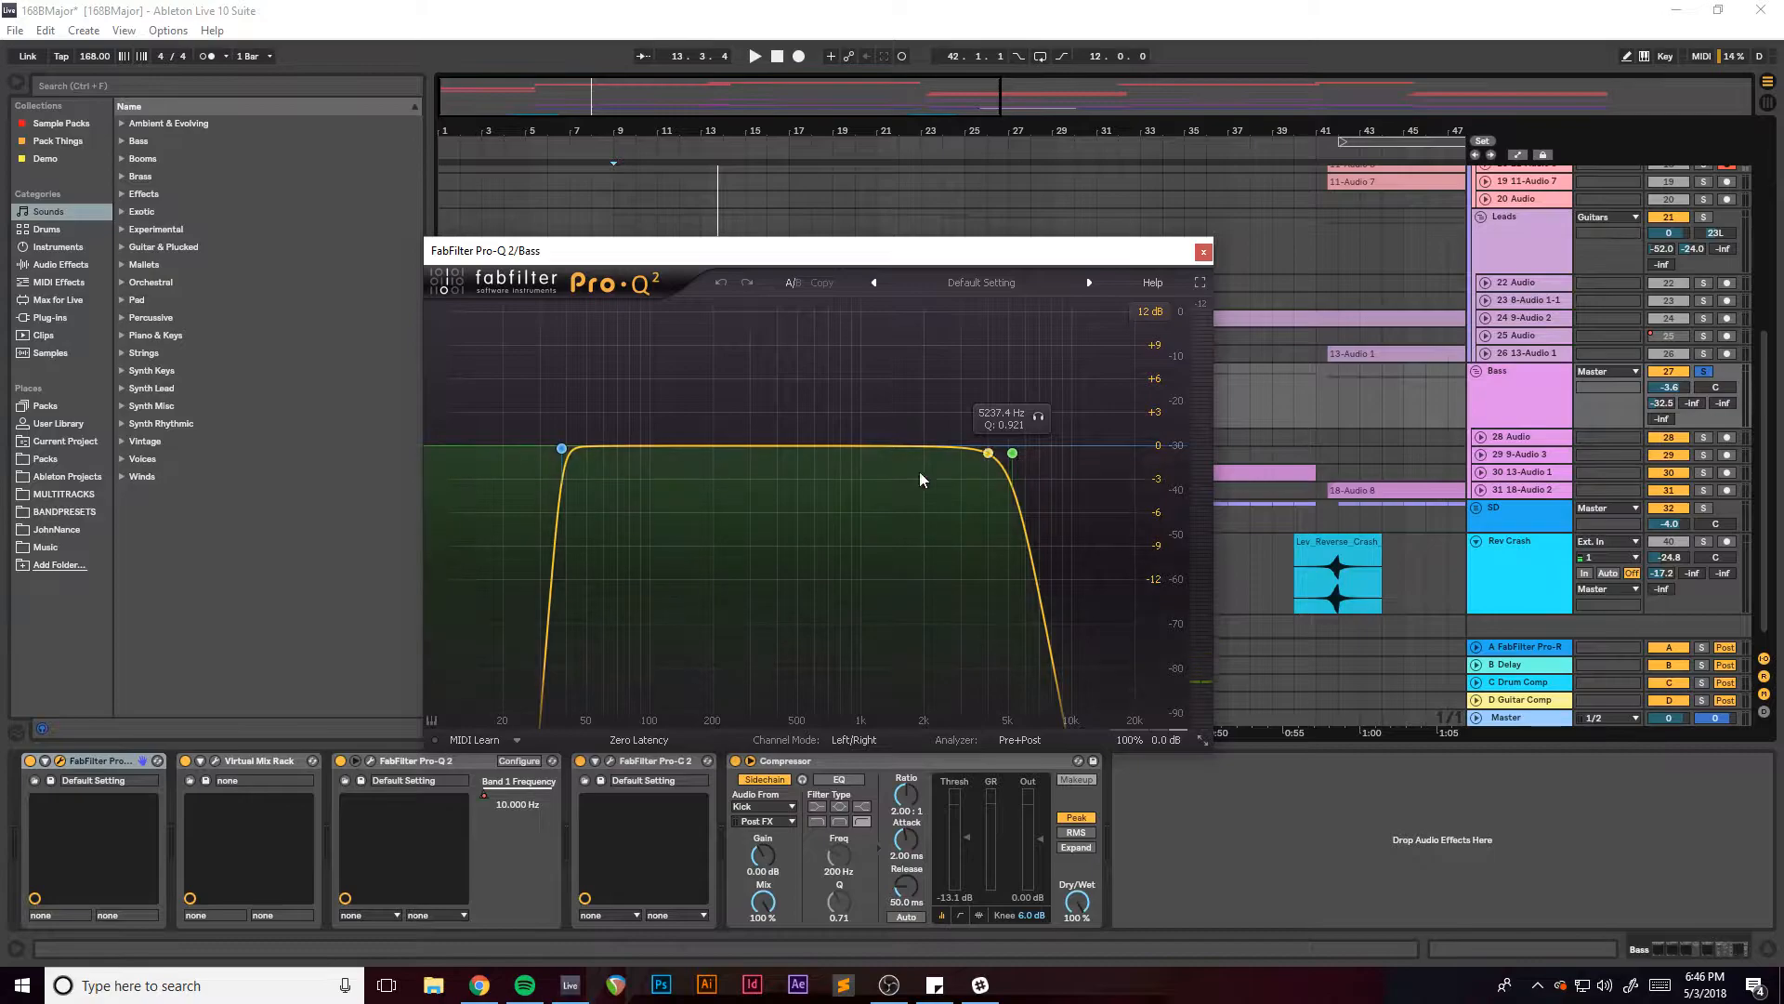
pyautogui.click(30, 760)
pyautogui.press('space')
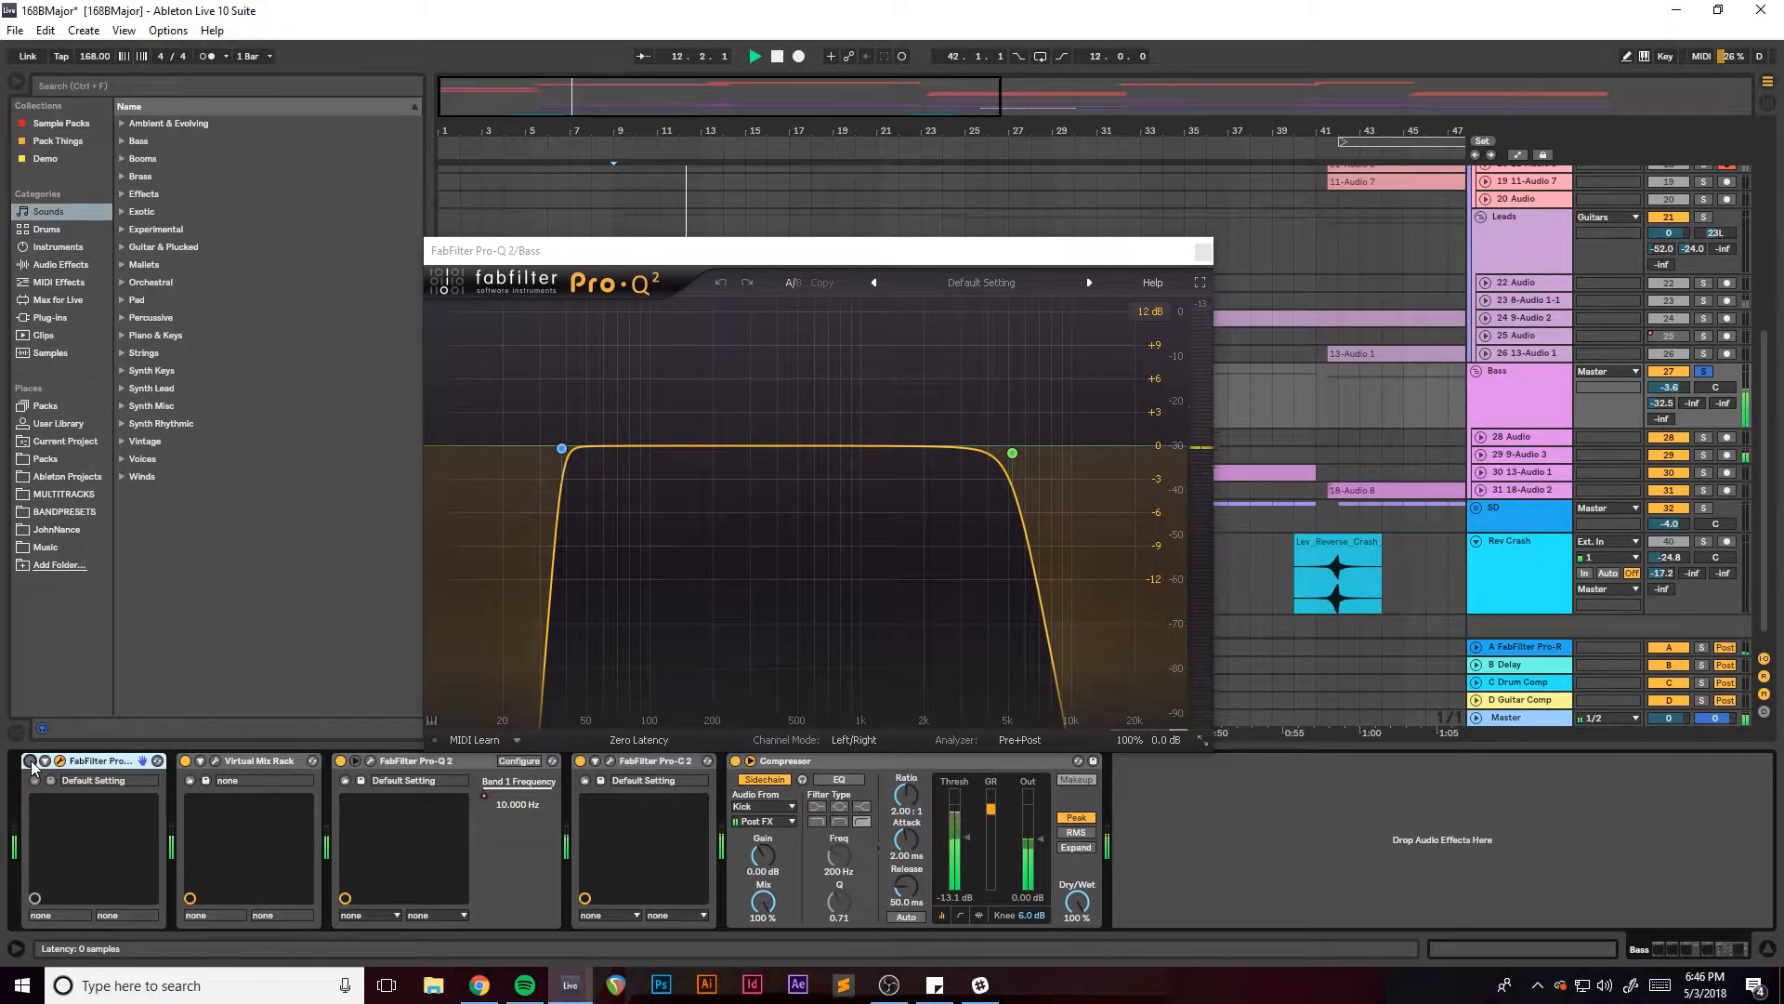
pyautogui.click(30, 761)
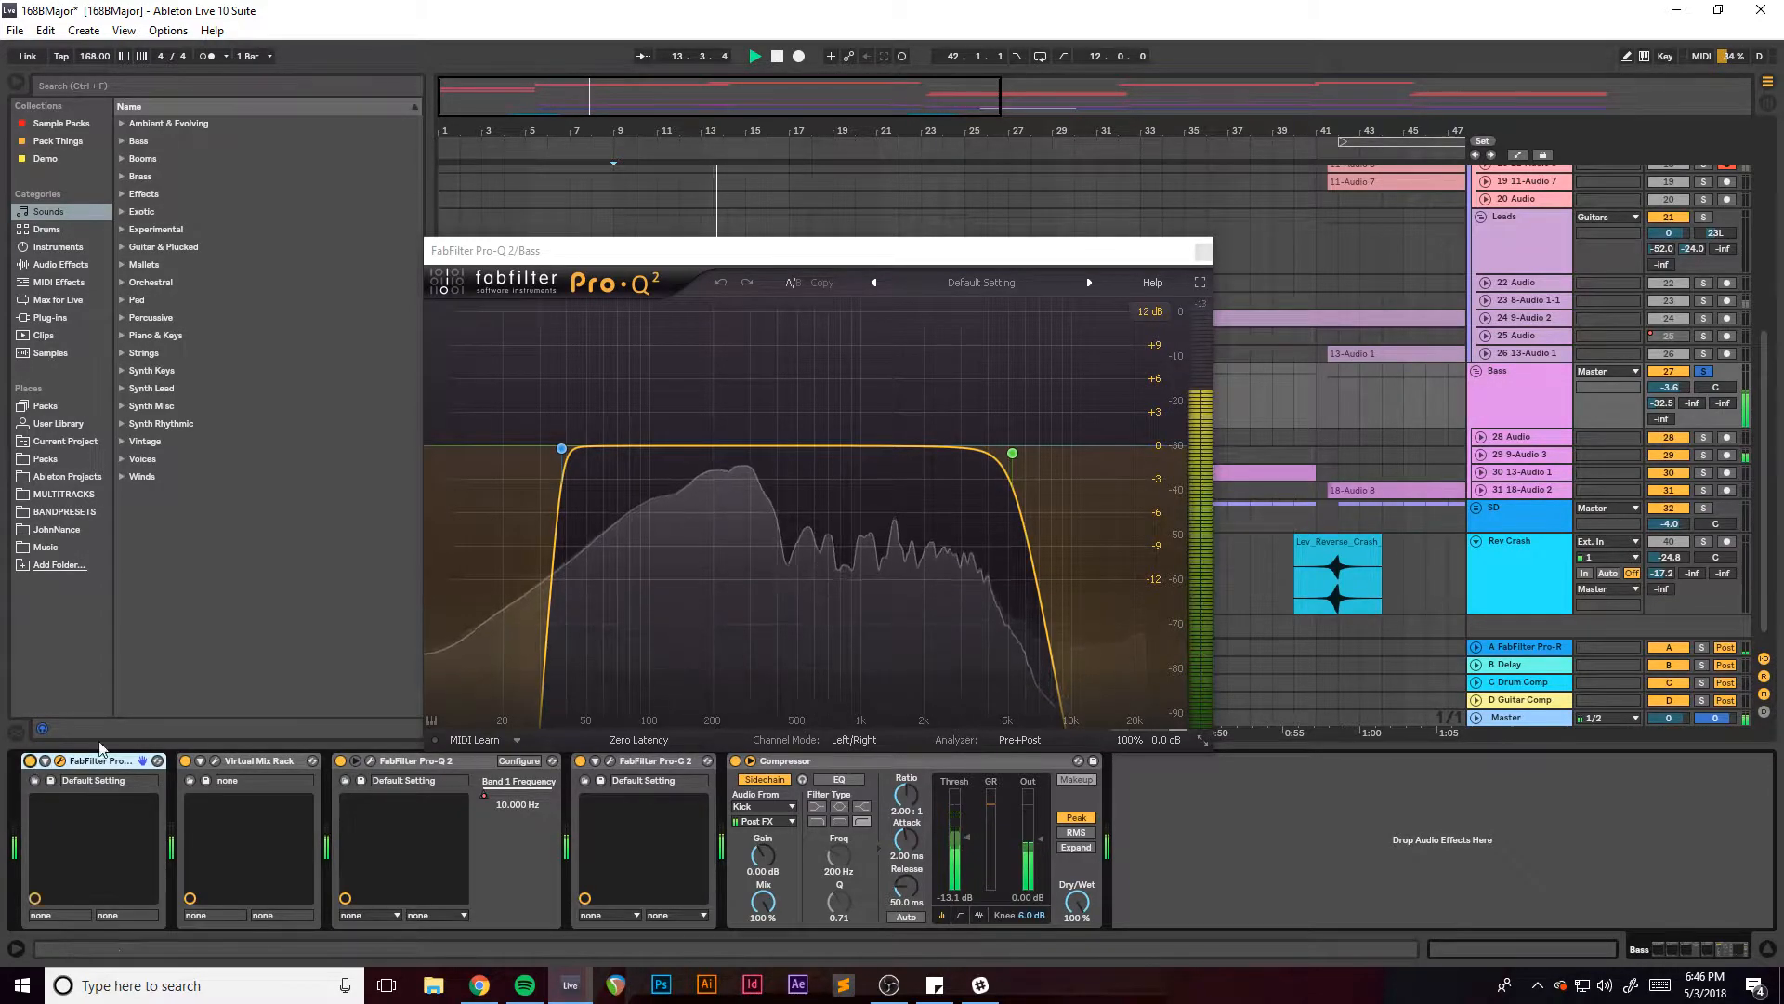
pyautogui.press('space')
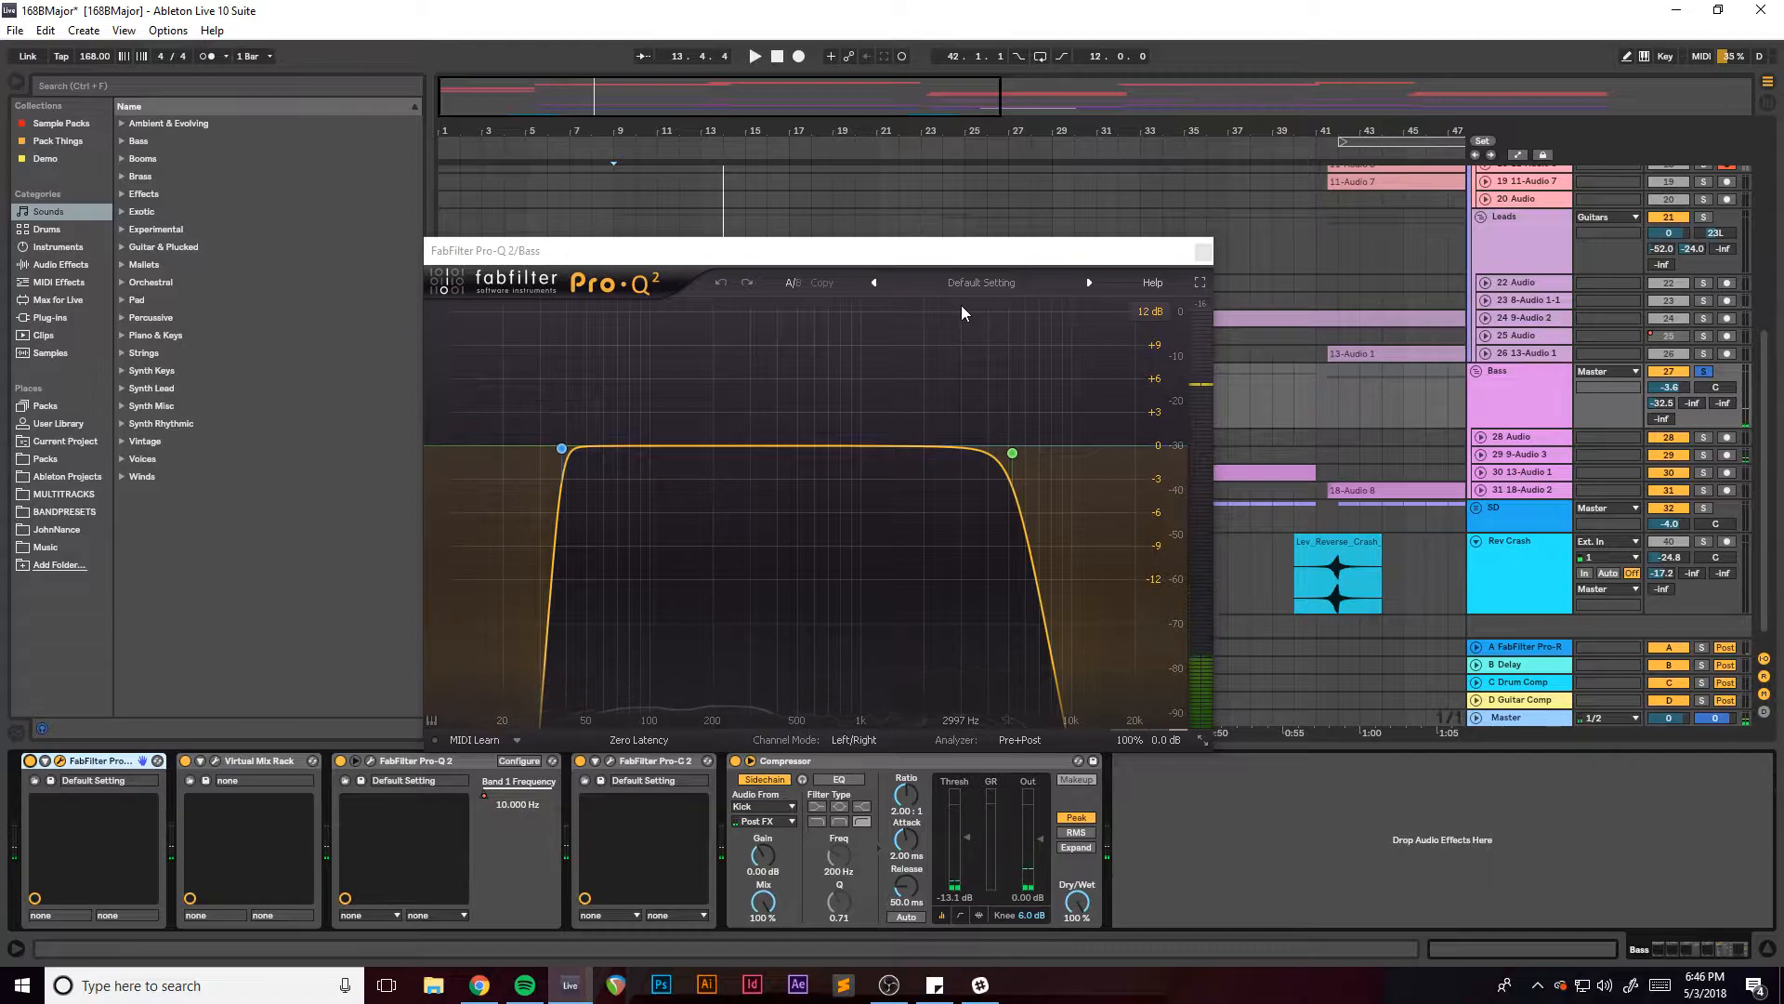
pyautogui.moveTo(871, 254); pyautogui.dragTo(793, 251)
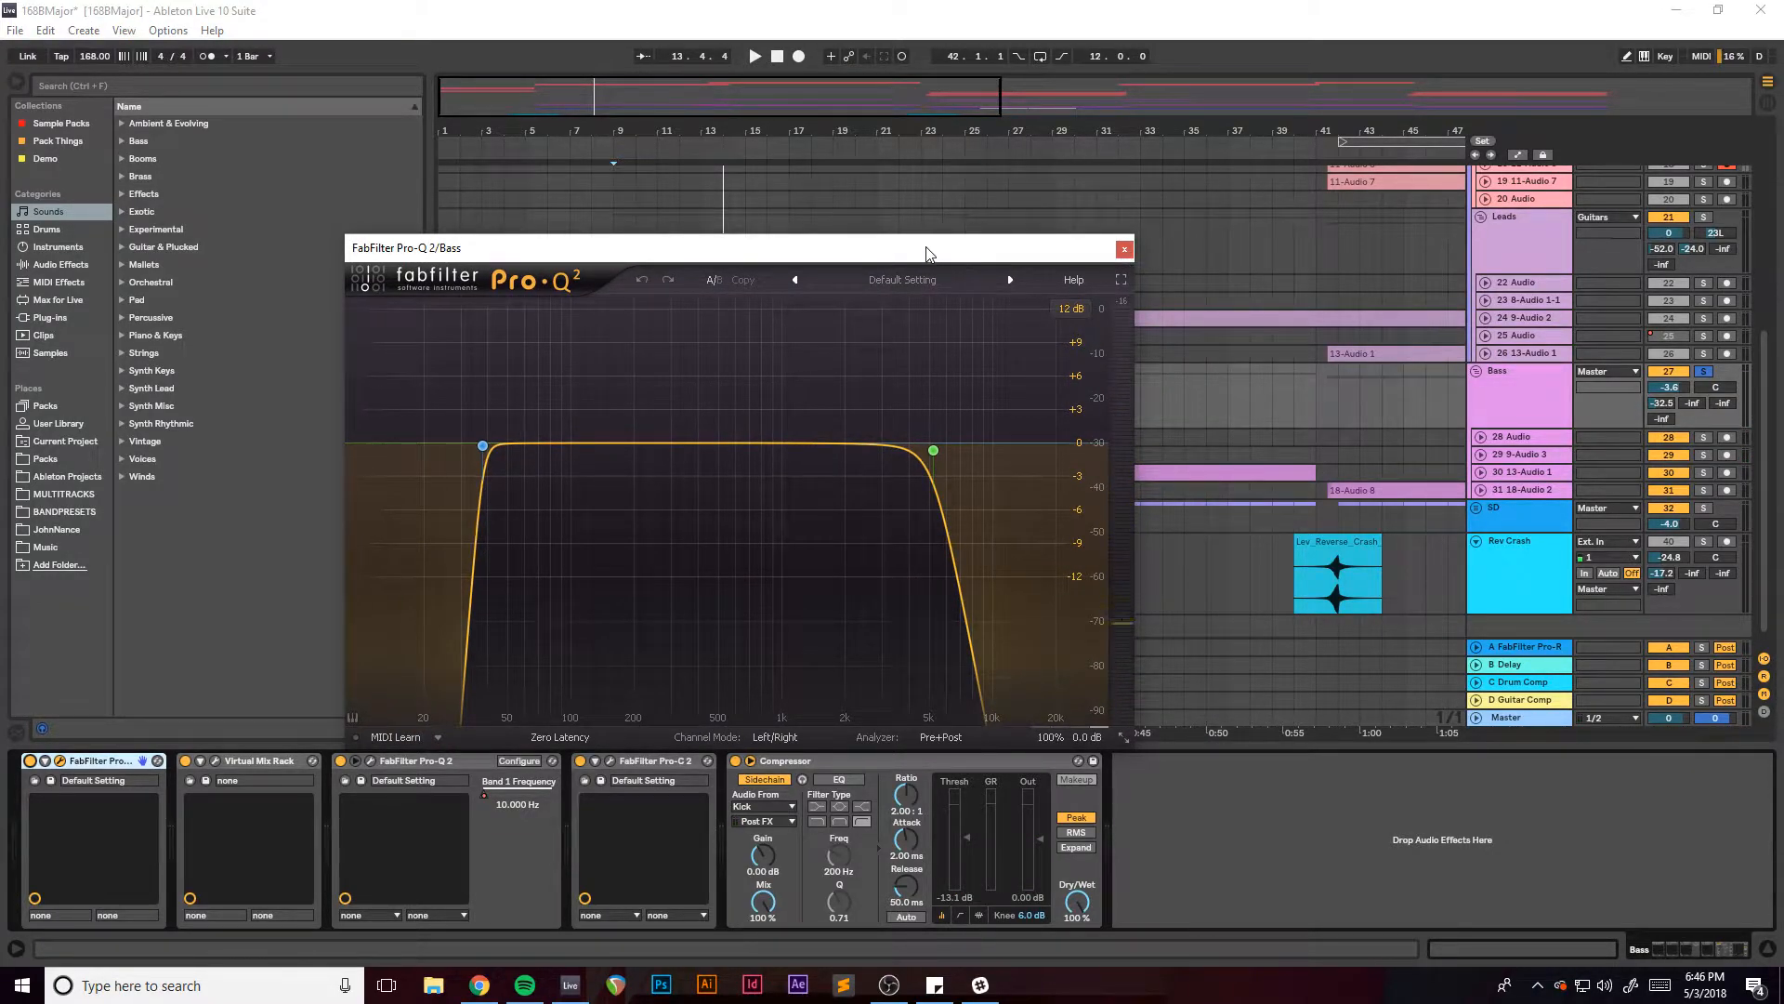
pyautogui.moveTo(929, 253); pyautogui.dragTo(913, 255)
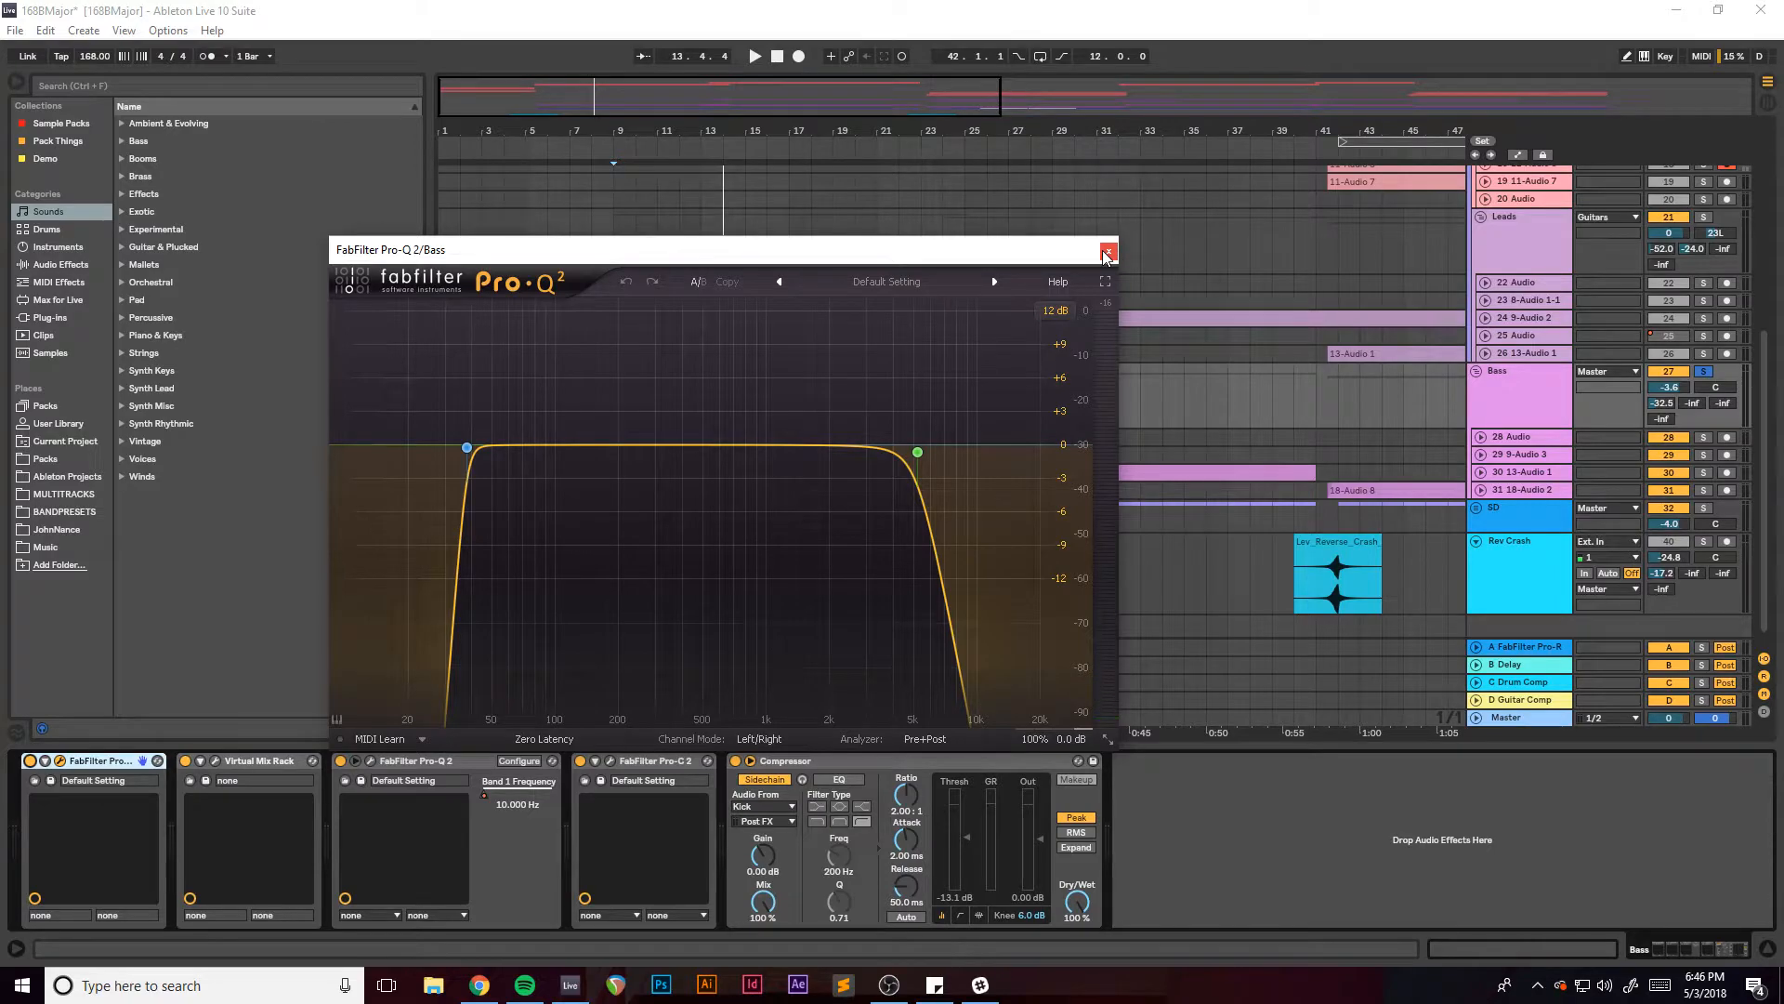
pyautogui.click(1108, 252)
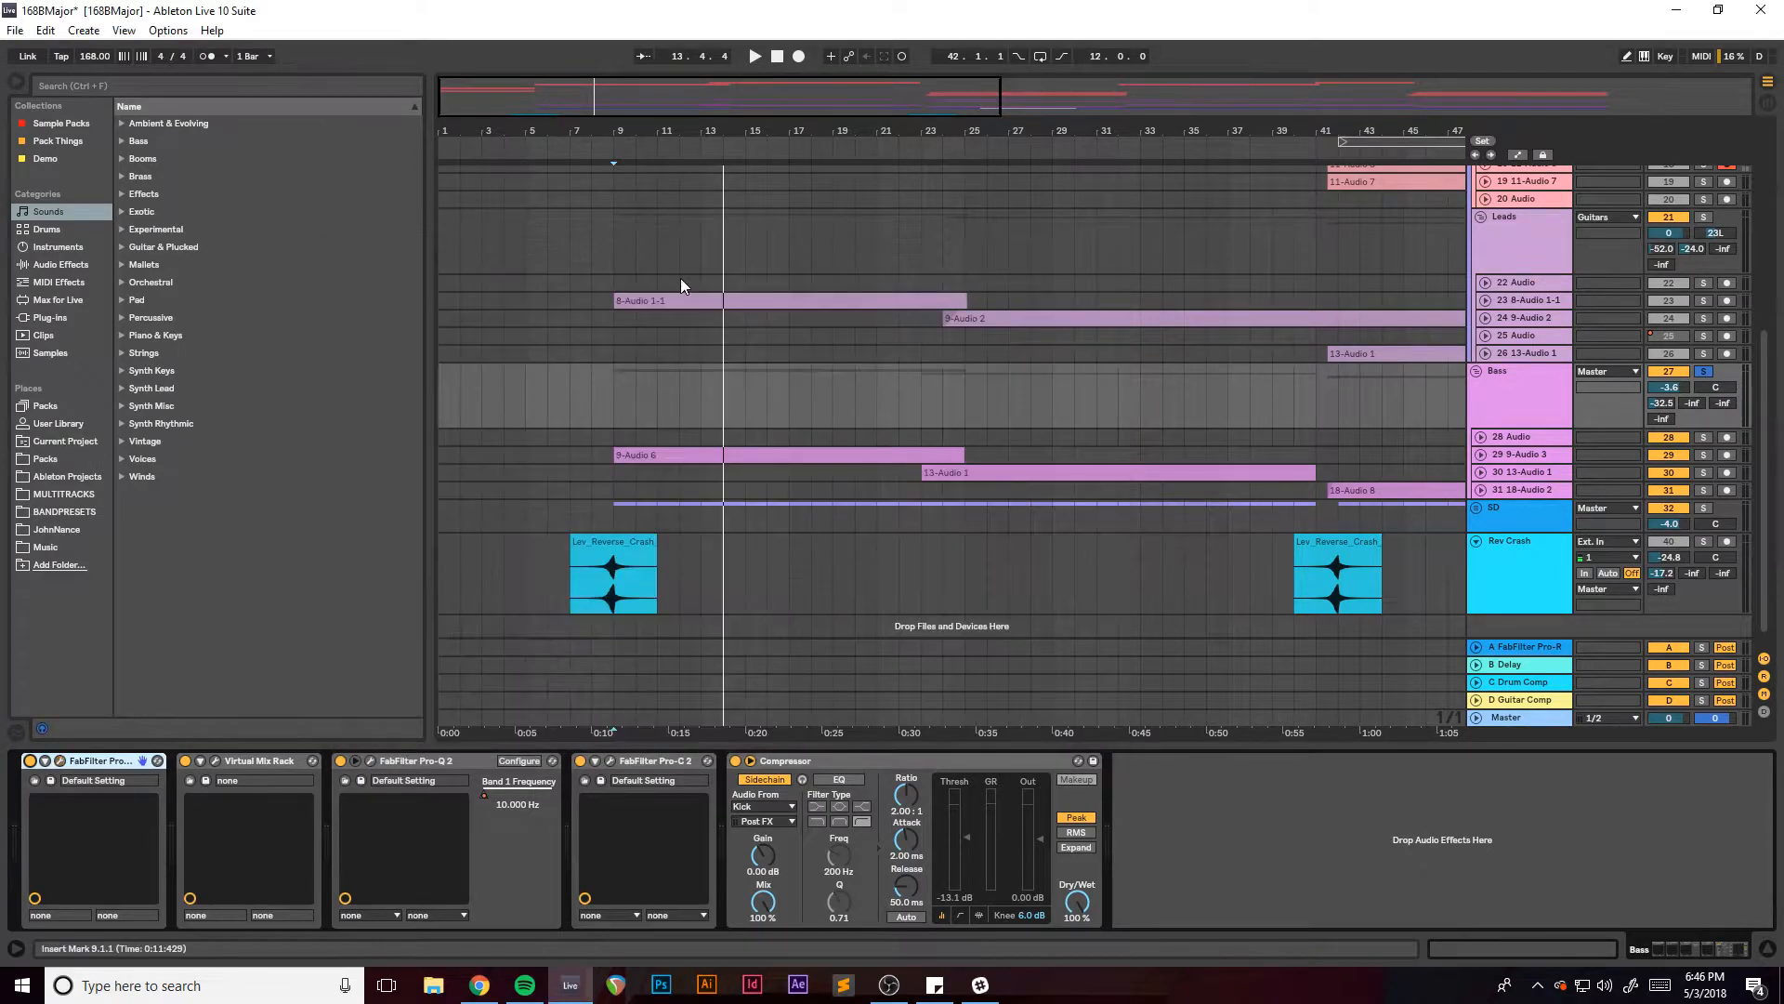
# Open the Virtual Mix Rack on the Bass group, watch its FG-401 compressor during playback, and close it.
pyautogui.click(215, 762)
pyautogui.moveTo(515, 73); pyautogui.dragTo(886, 111)
pyautogui.press('space')
pyautogui.press('space')
pyautogui.press('space')
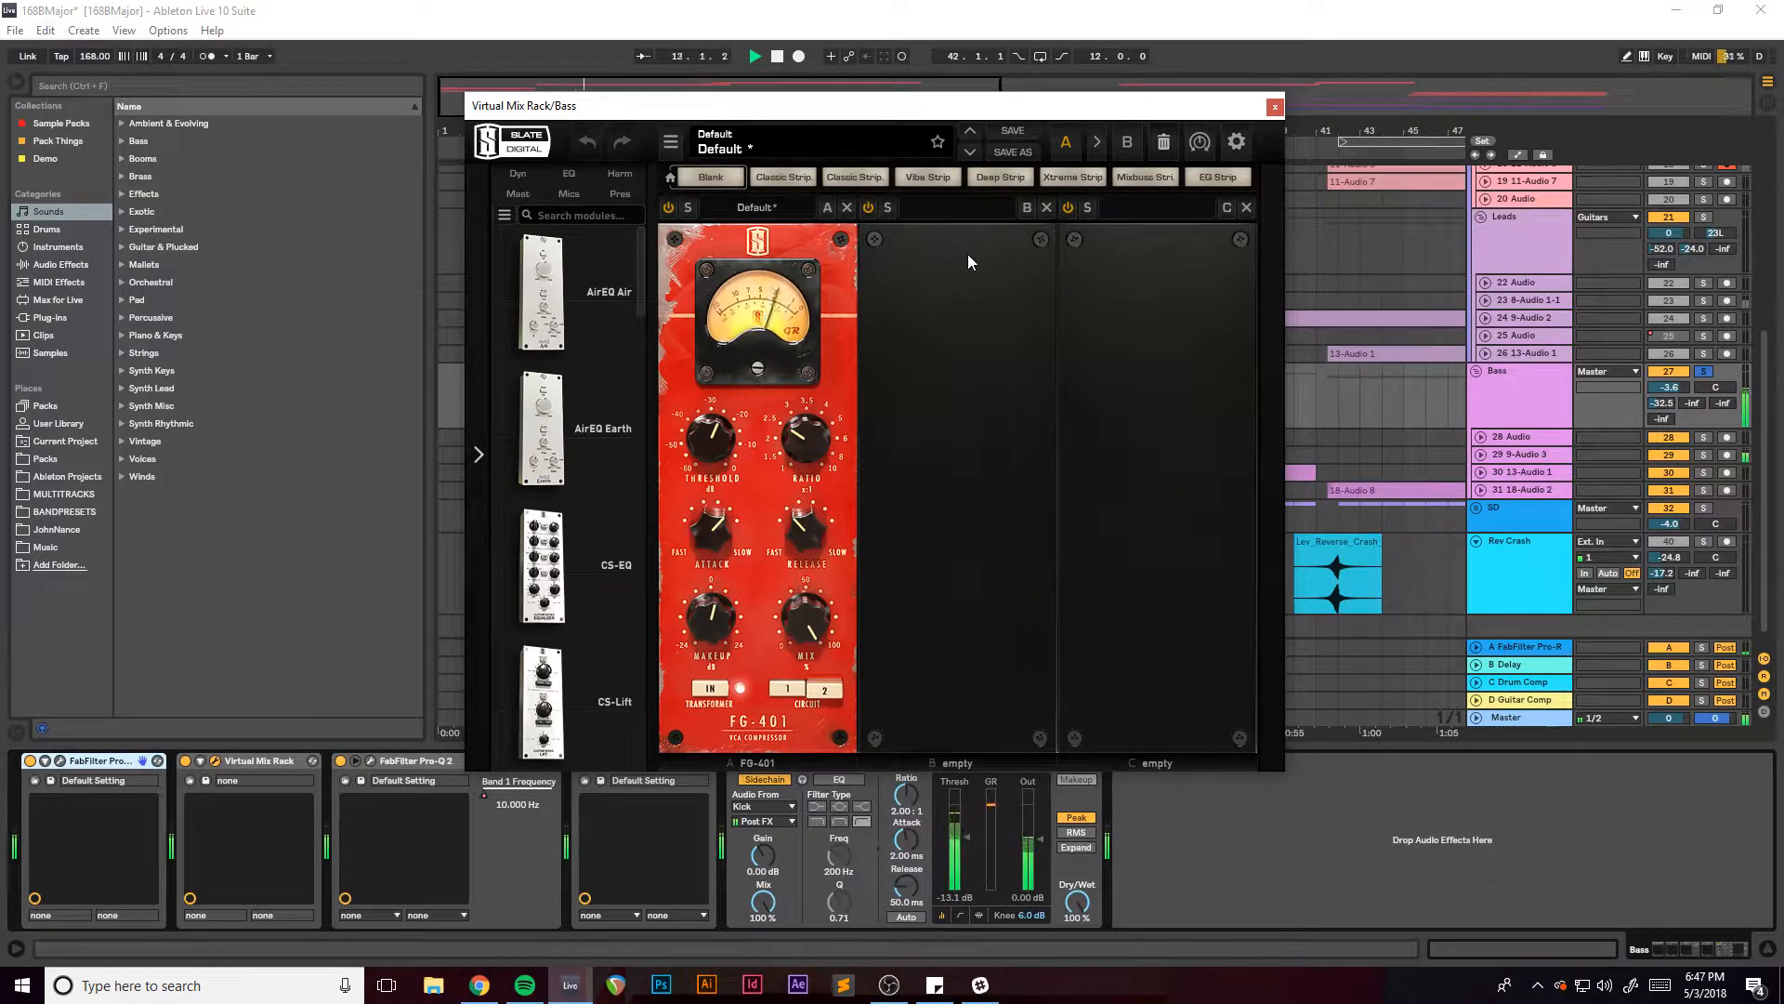
pyautogui.click(1275, 110)
pyautogui.press('space')
# Open the second Pro-Q 2 on the Bass group, check its low-cut band, and close it.
pyautogui.click(371, 761)
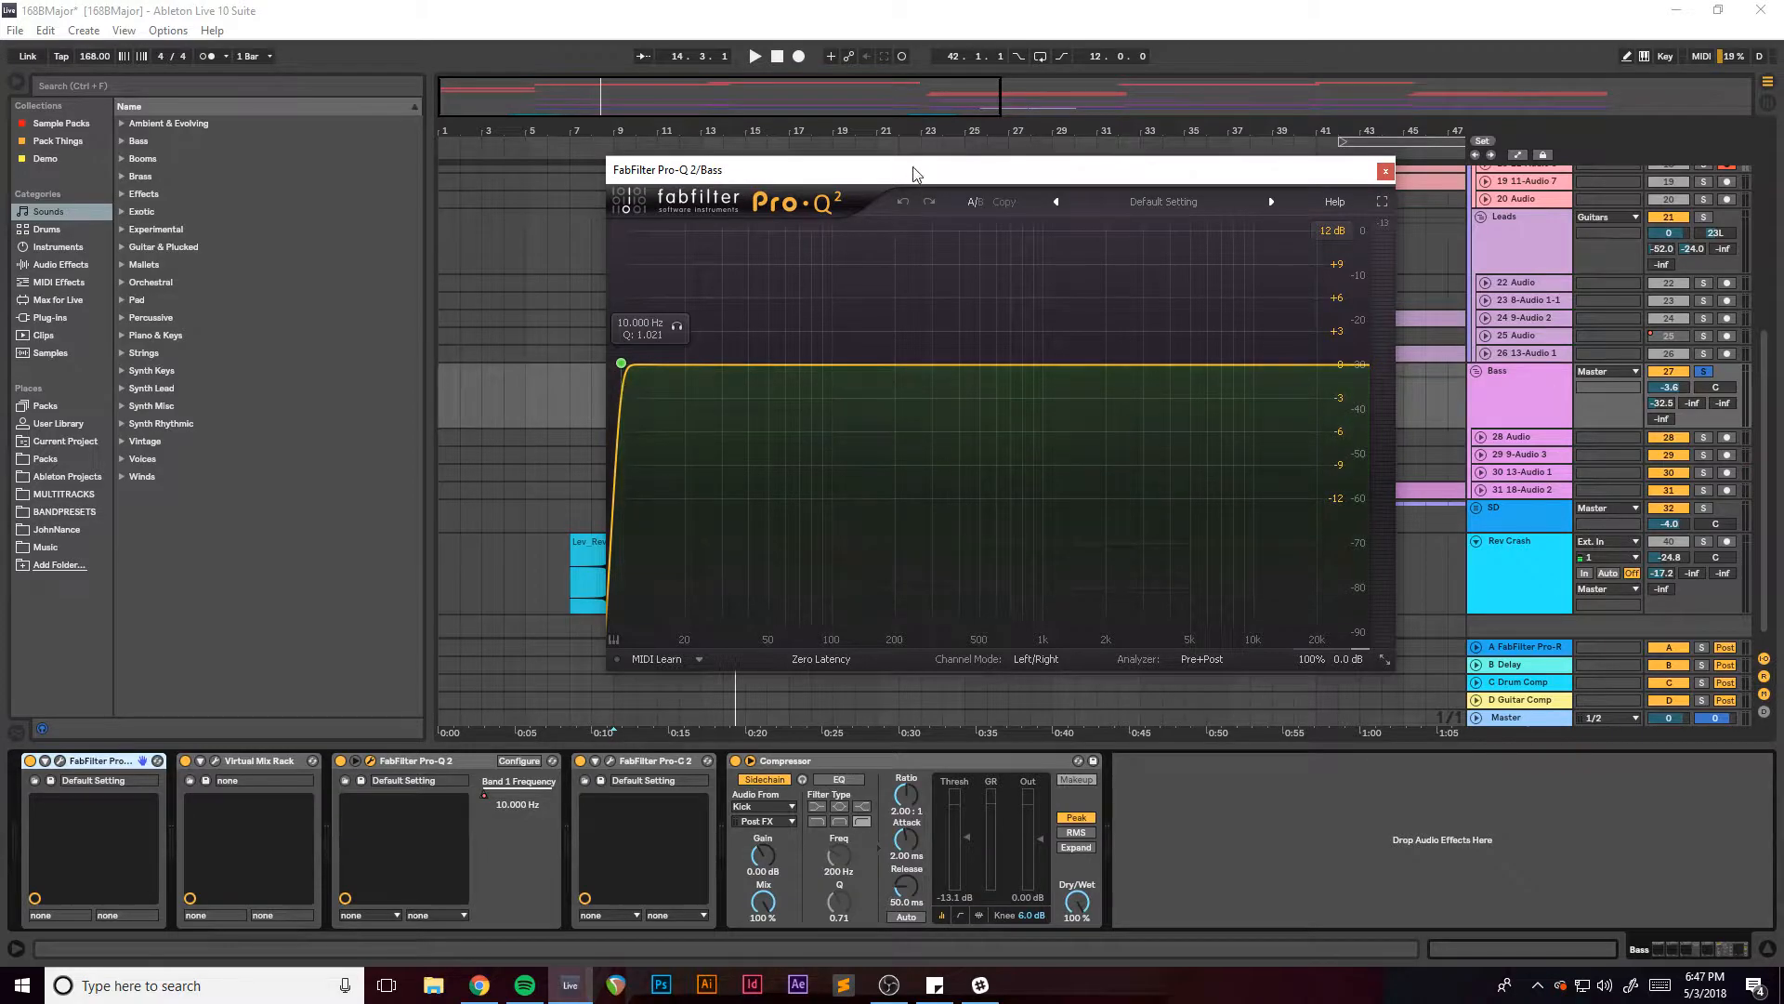
pyautogui.moveTo(915, 177); pyautogui.dragTo(552, 156)
pyautogui.click(1038, 171)
# Show the Bass group's Band 1 Frequency automation, play the filter sweep from bar 79, and hide the automation.
pyautogui.press('a')
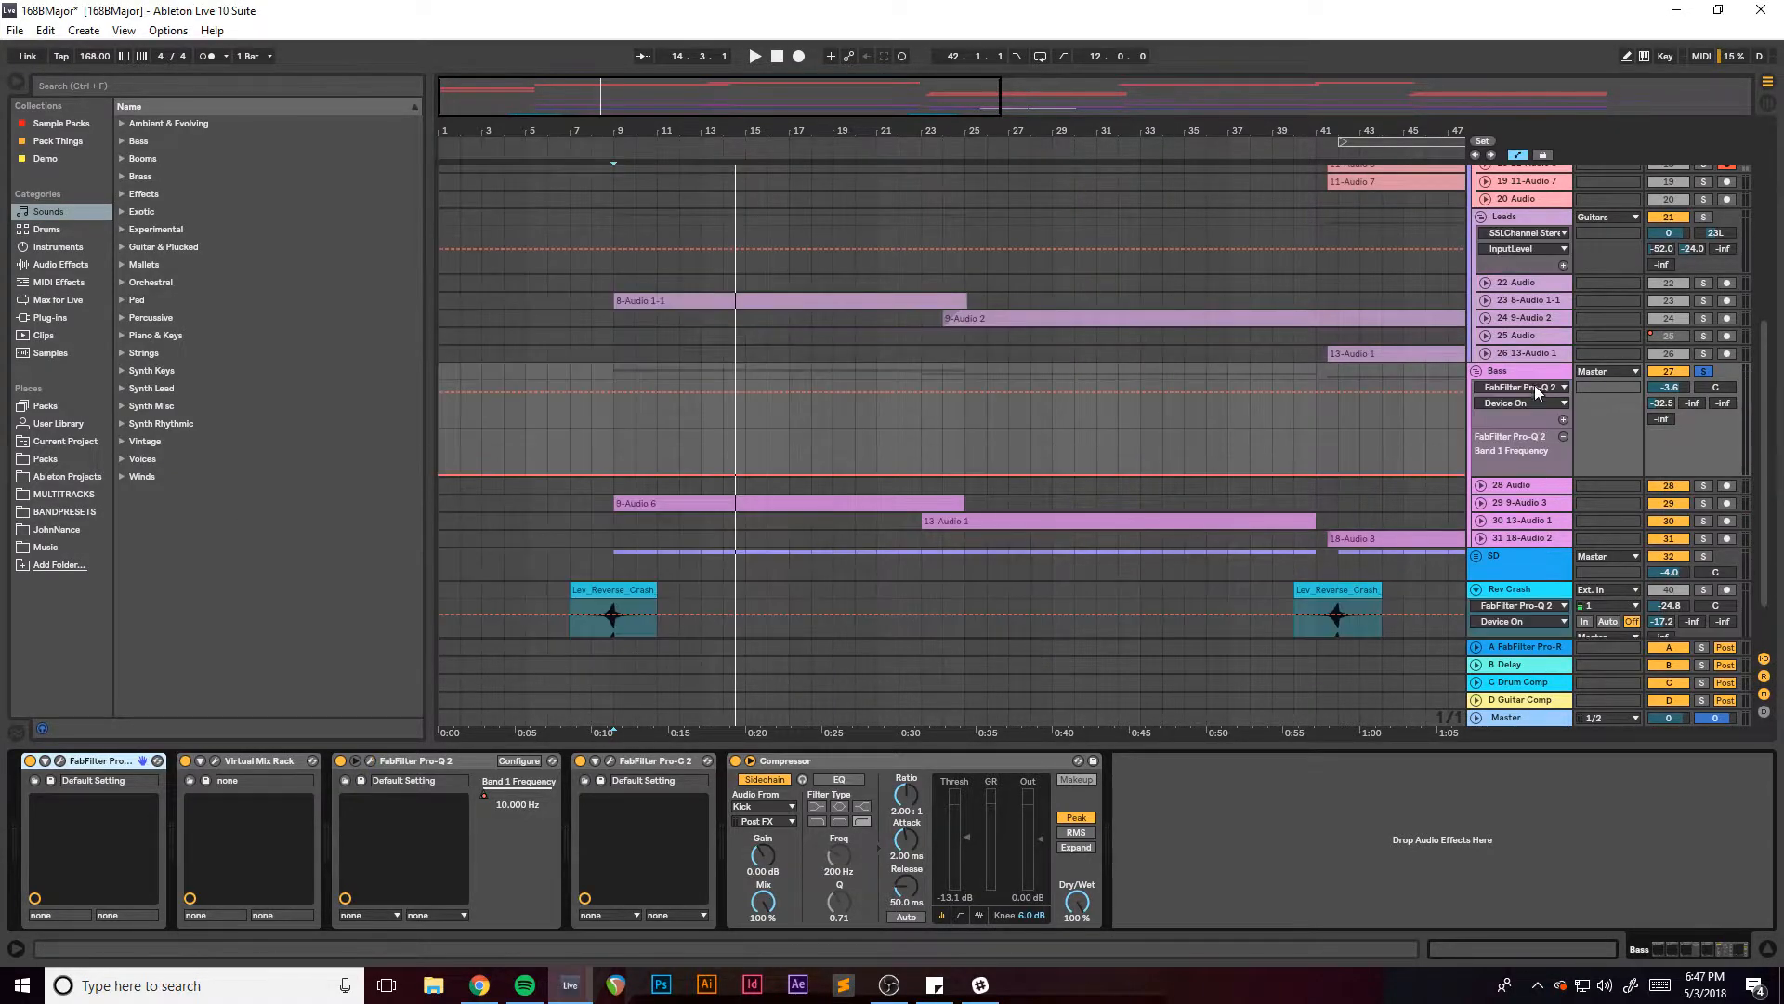
pyautogui.doubleClick(518, 110)
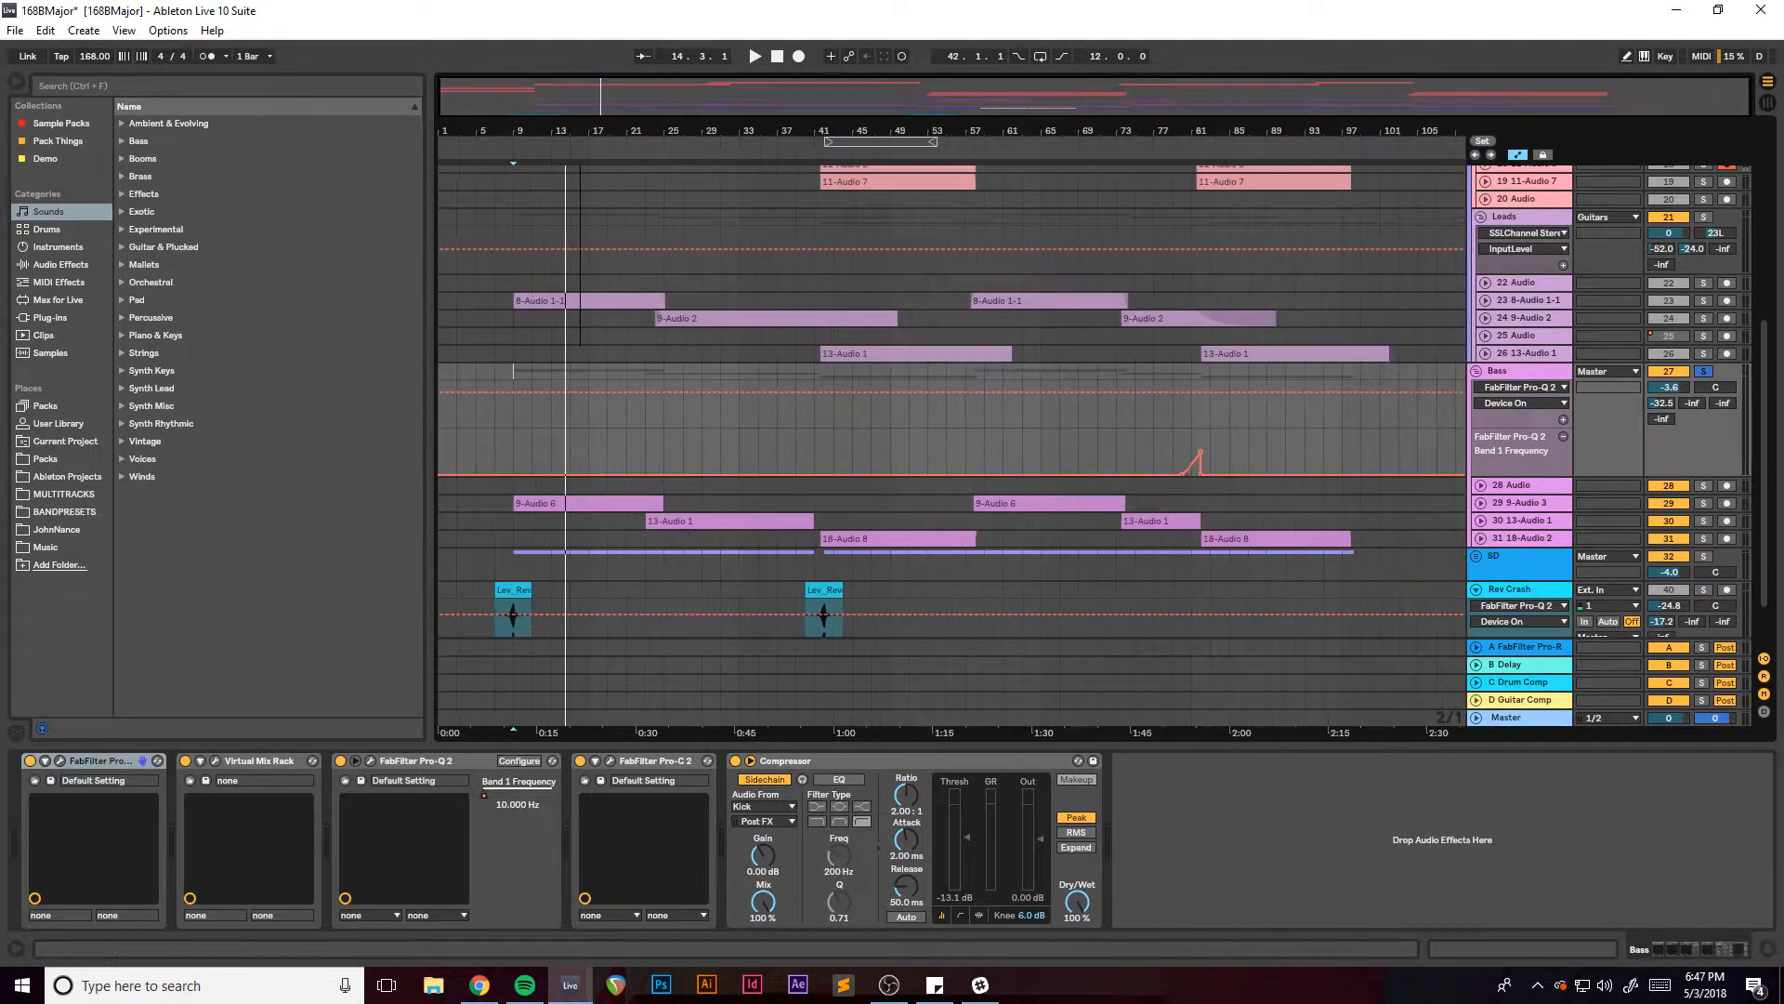
pyautogui.click(1178, 437)
pyautogui.press('space')
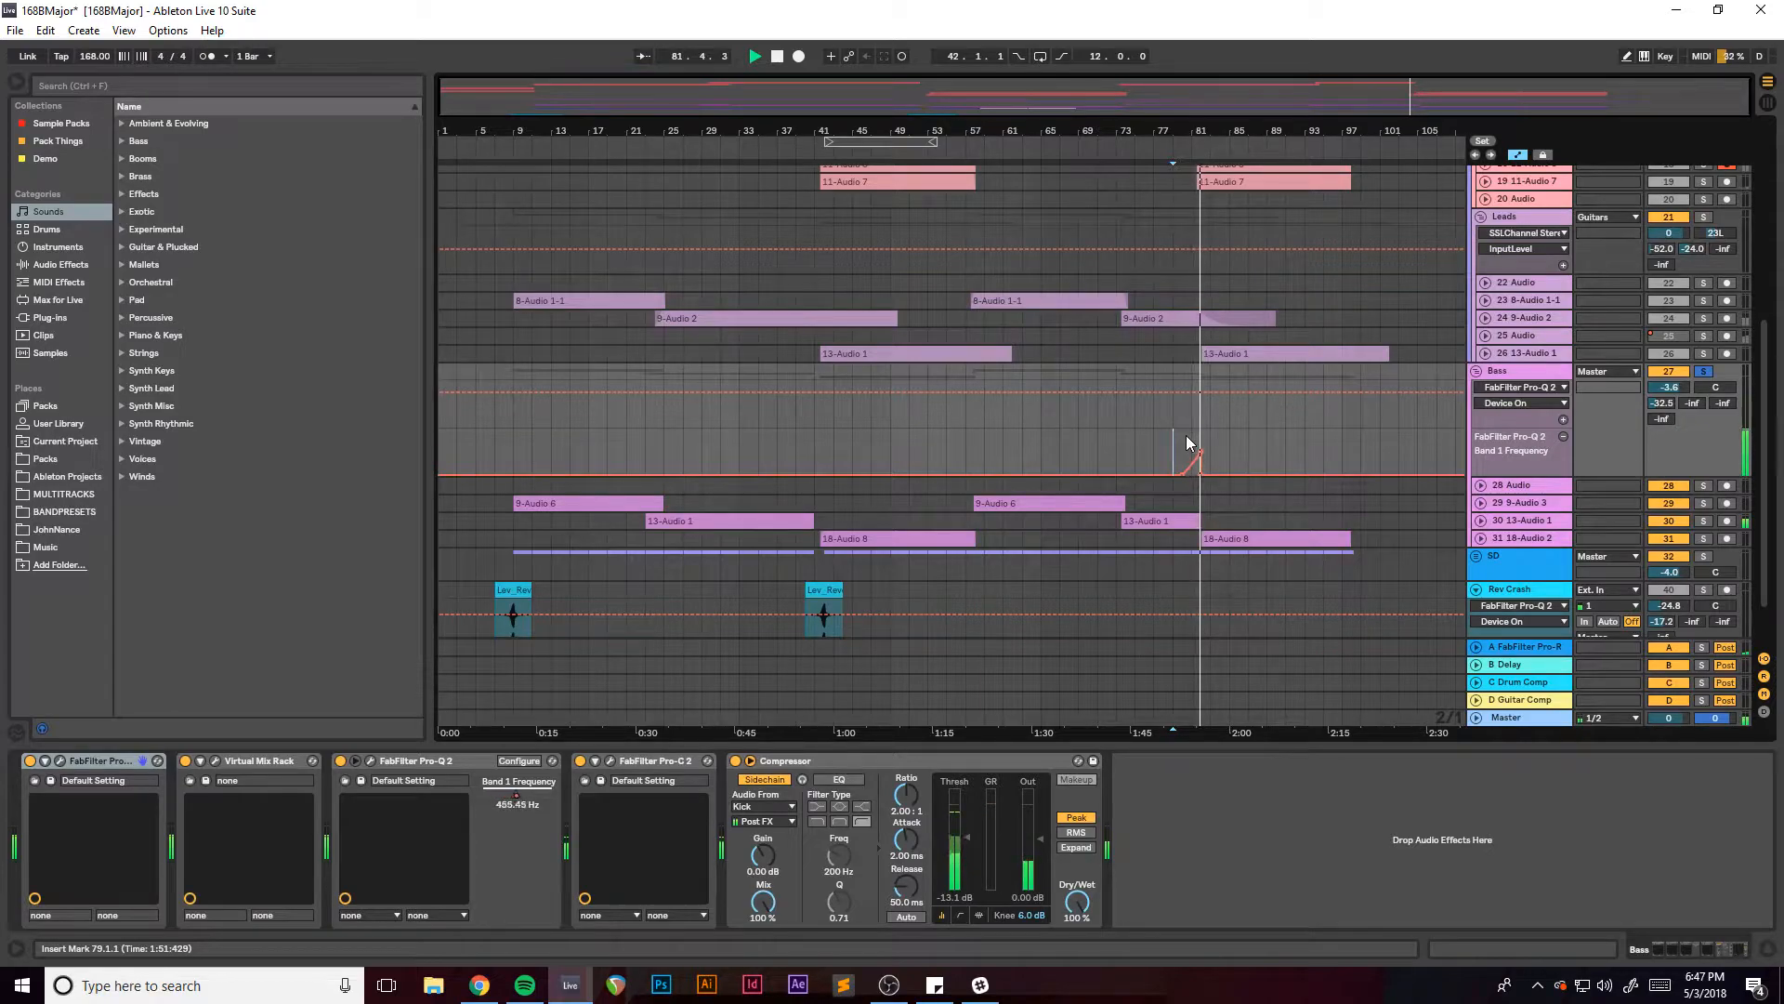
pyautogui.press('a')
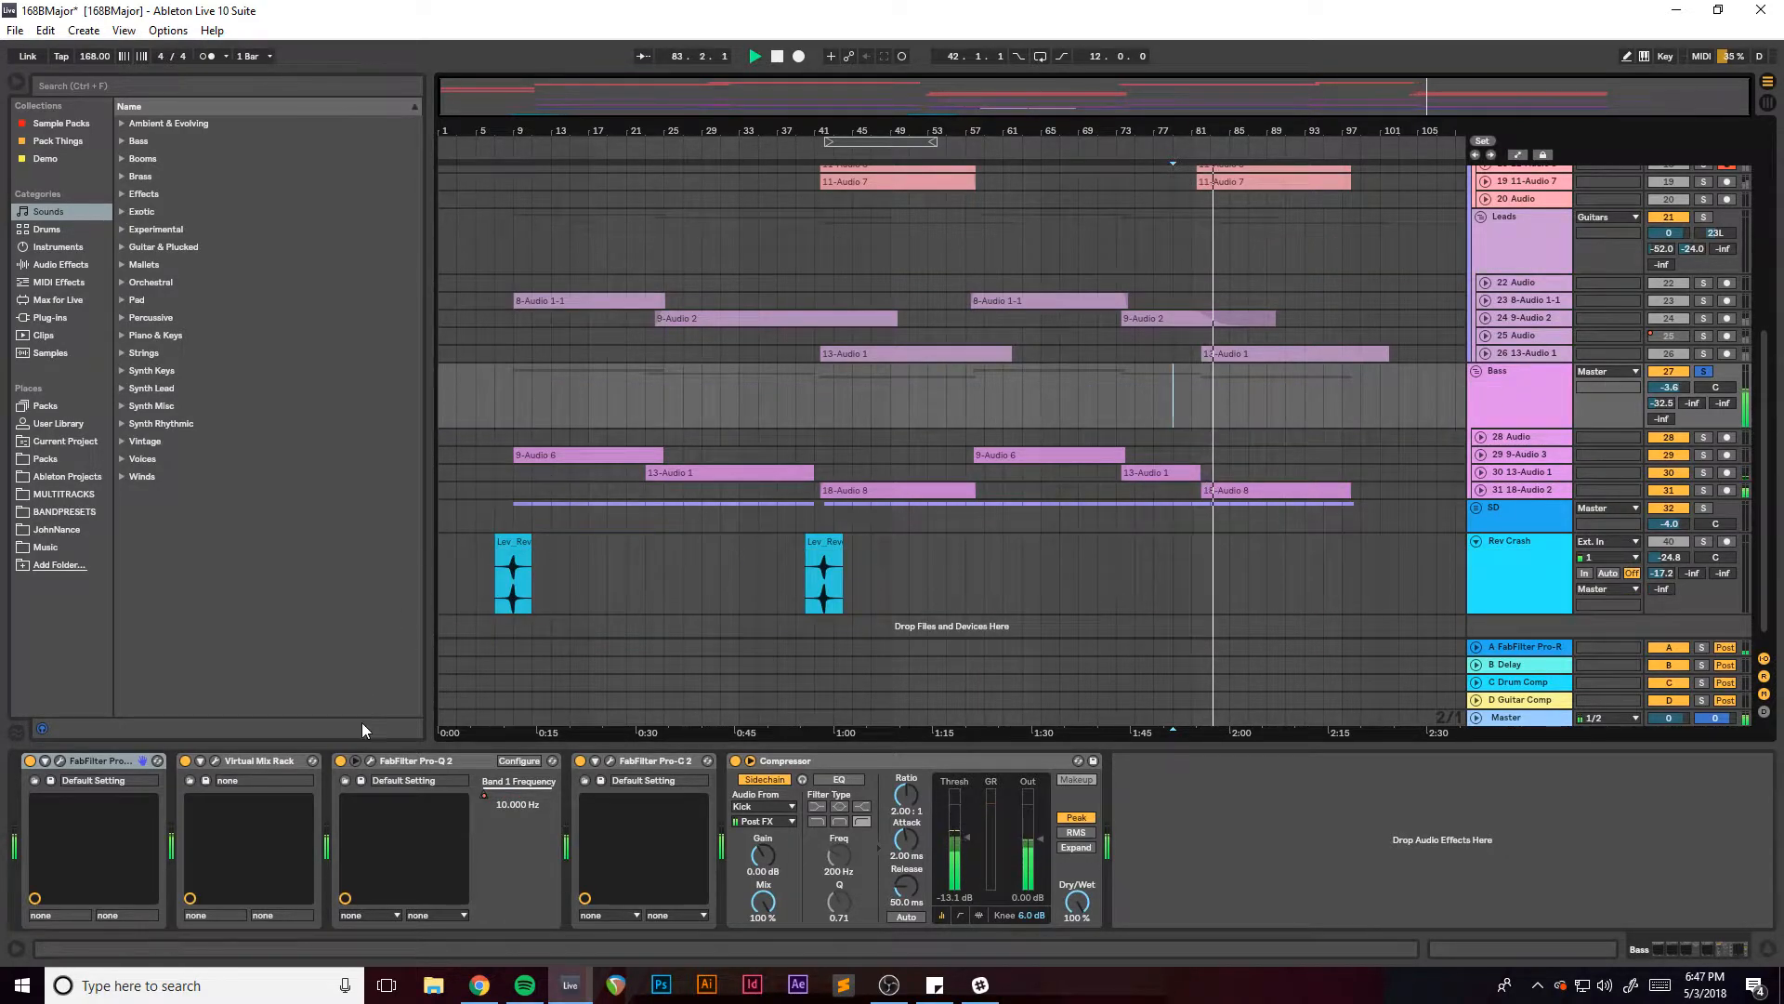
# Open the Pro-C 2 on the Bass group, watch its gain reduction during playback, and close it.
pyautogui.click(609, 760)
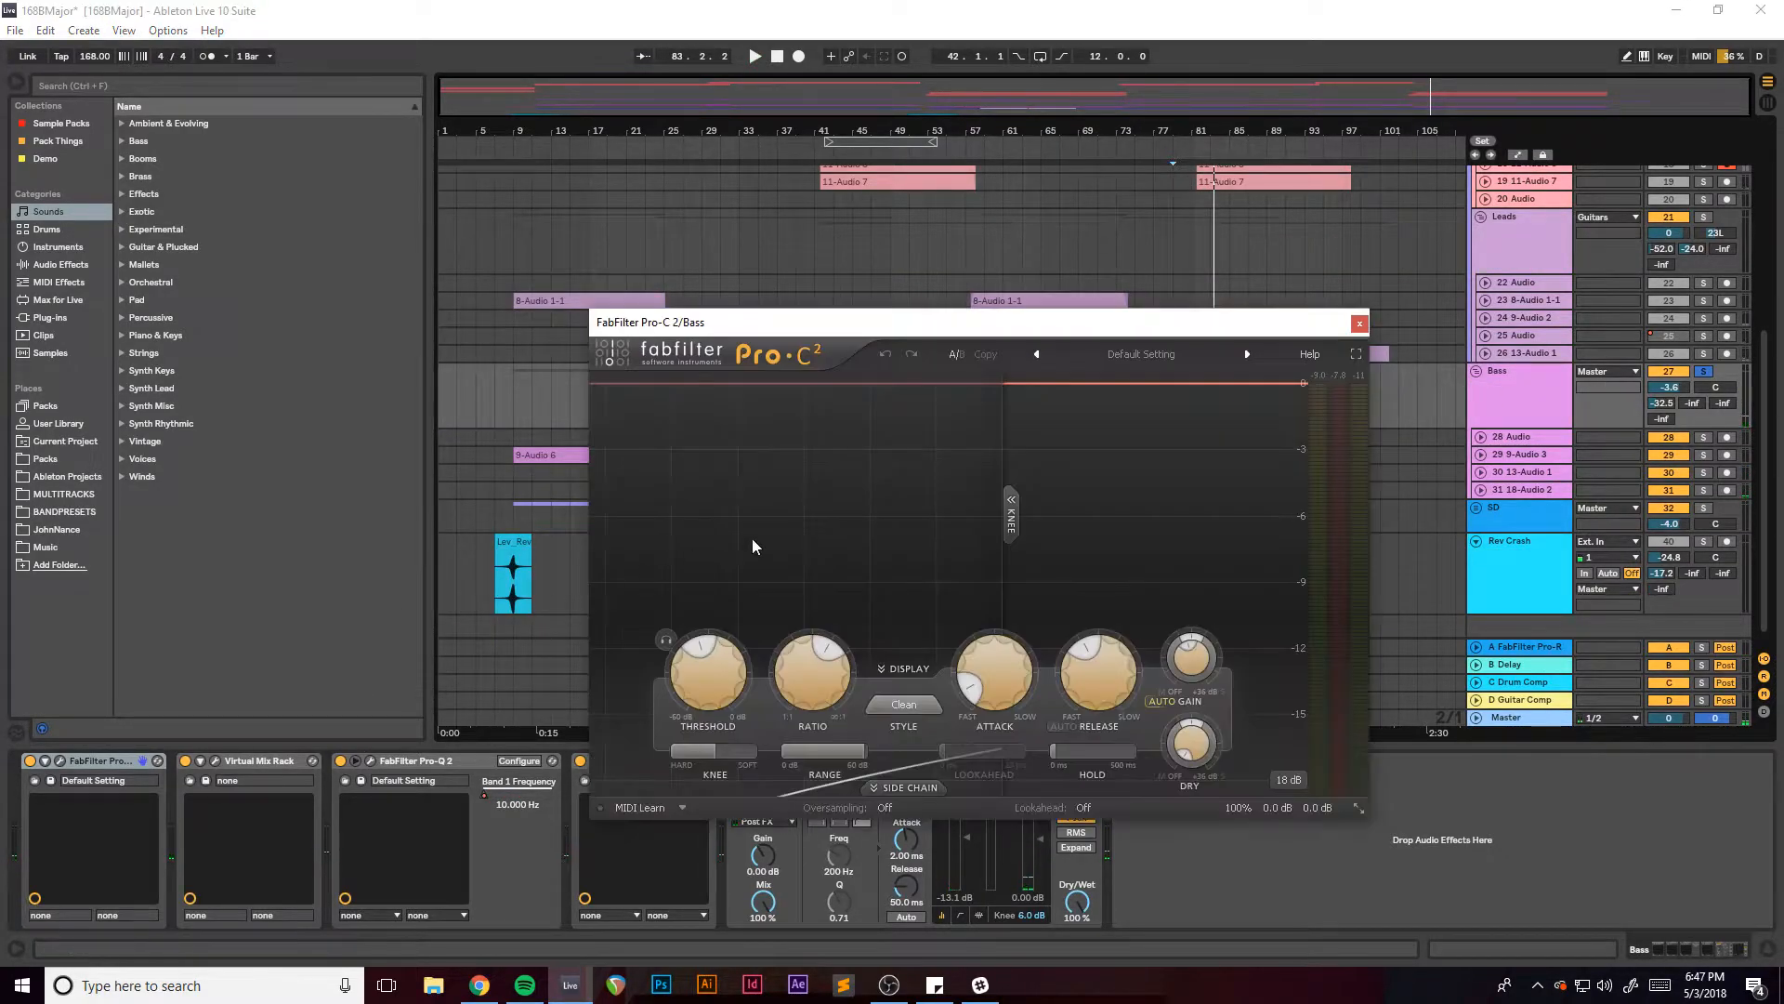
pyautogui.press('space')
pyautogui.moveTo(888, 324); pyautogui.dragTo(838, 306)
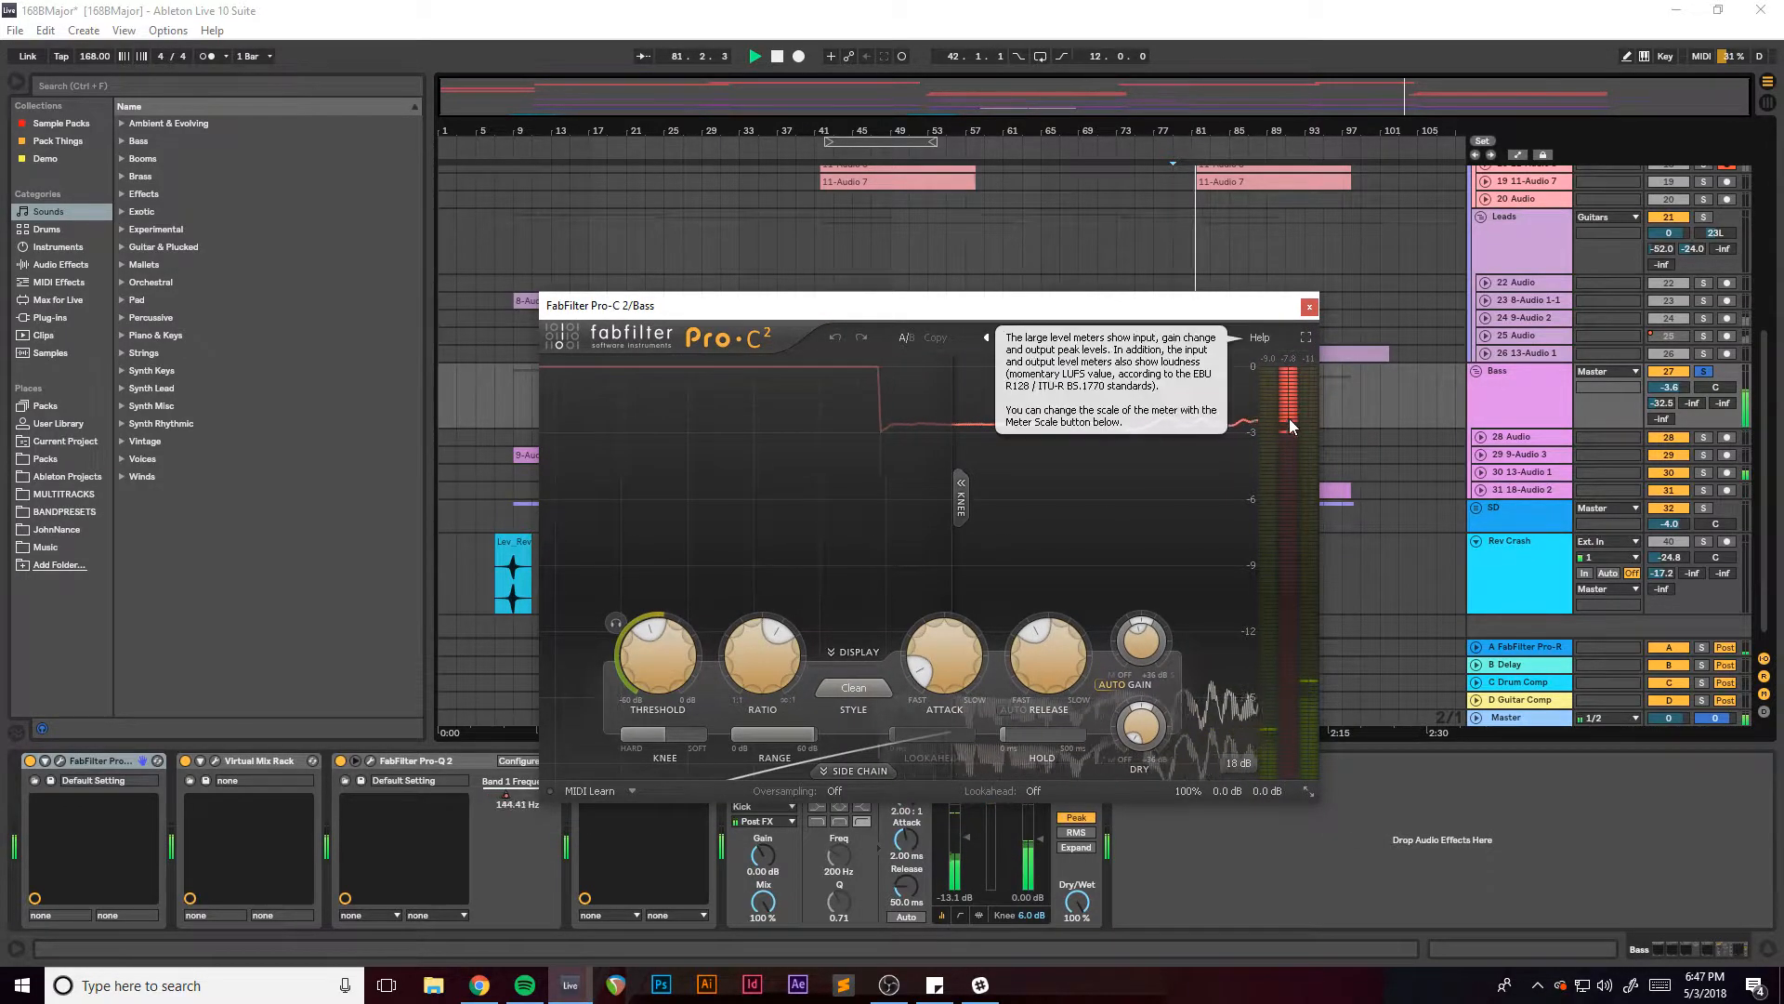
pyautogui.press('space')
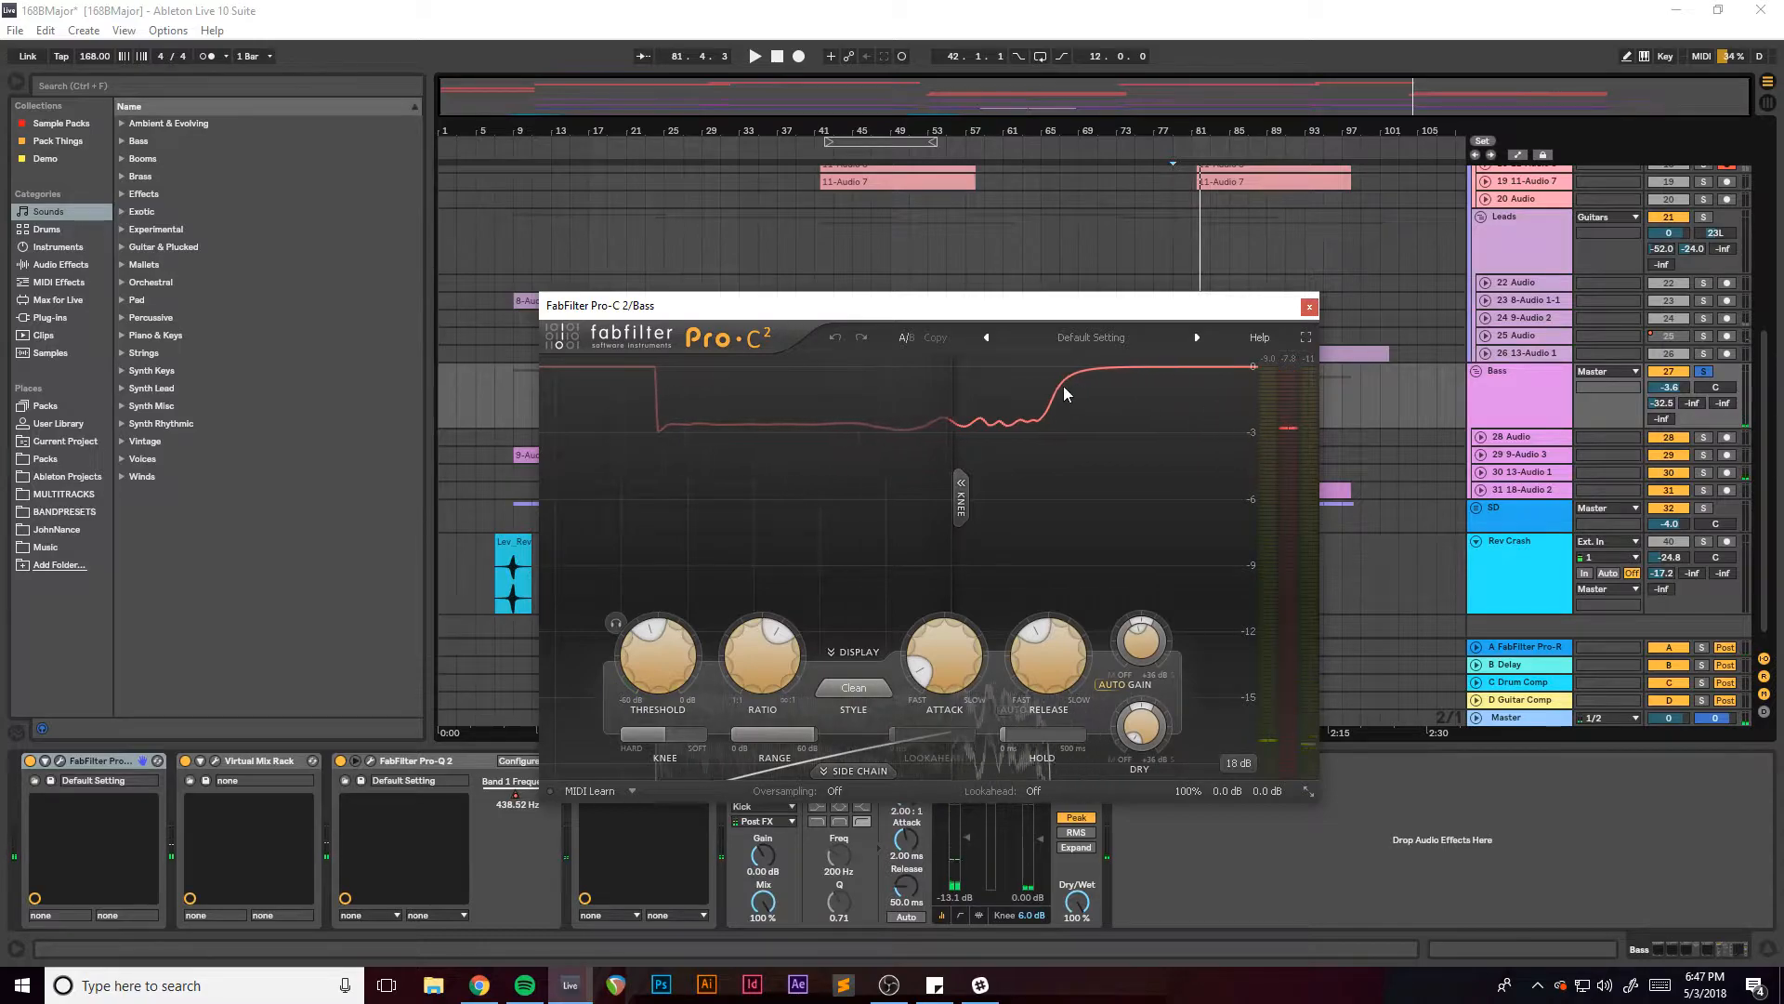
pyautogui.moveTo(1023, 305); pyautogui.dragTo(835, 269)
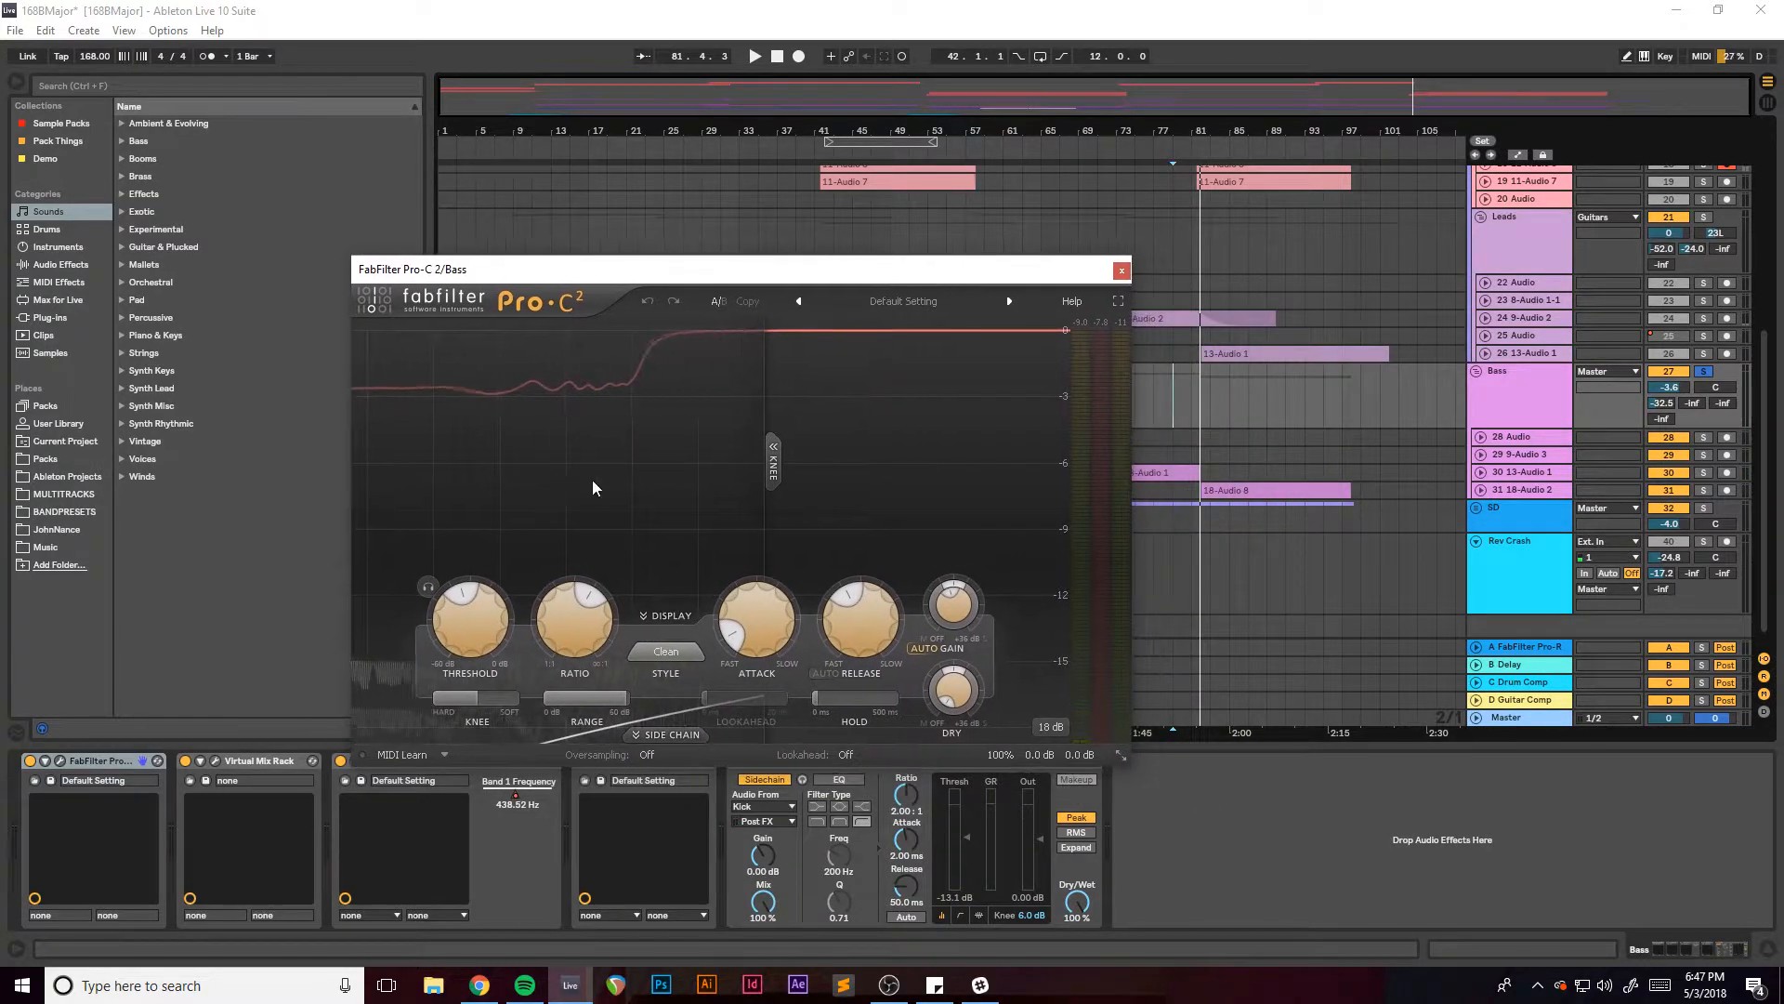
pyautogui.click(1121, 272)
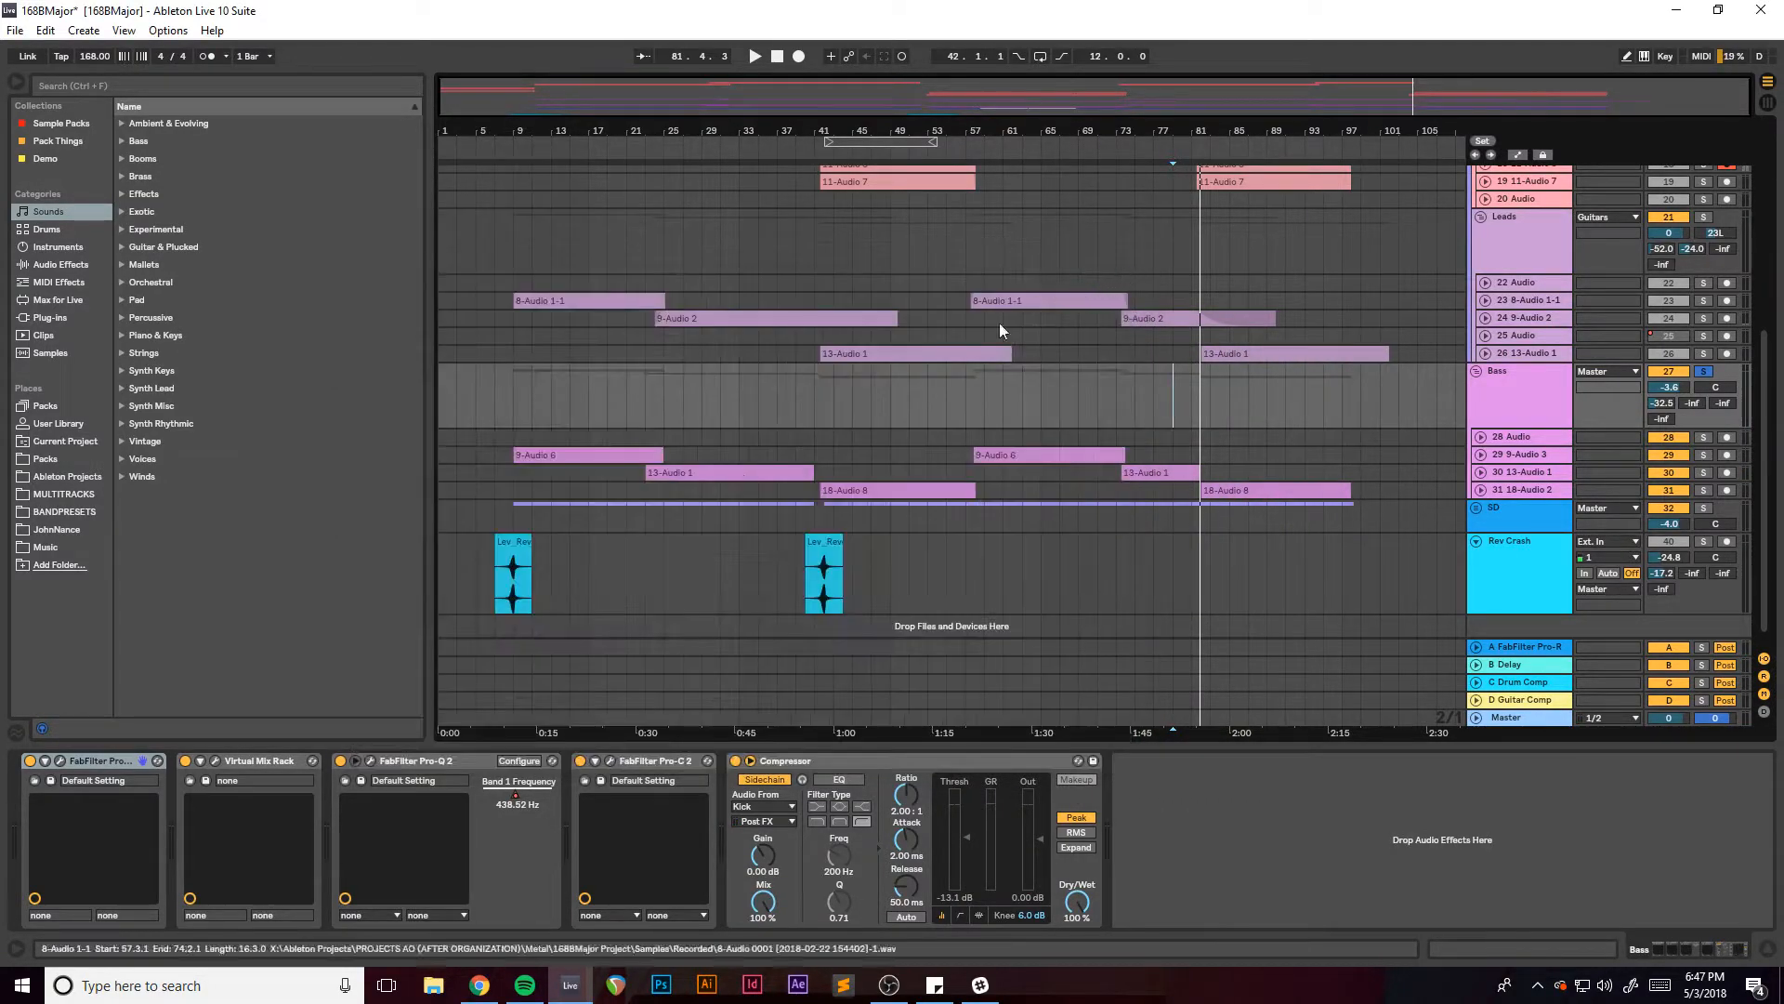
# Examine the Bass group's Compressor, sidechained from Kick, while playing the bass from bar 9.
pyautogui.click(844, 761)
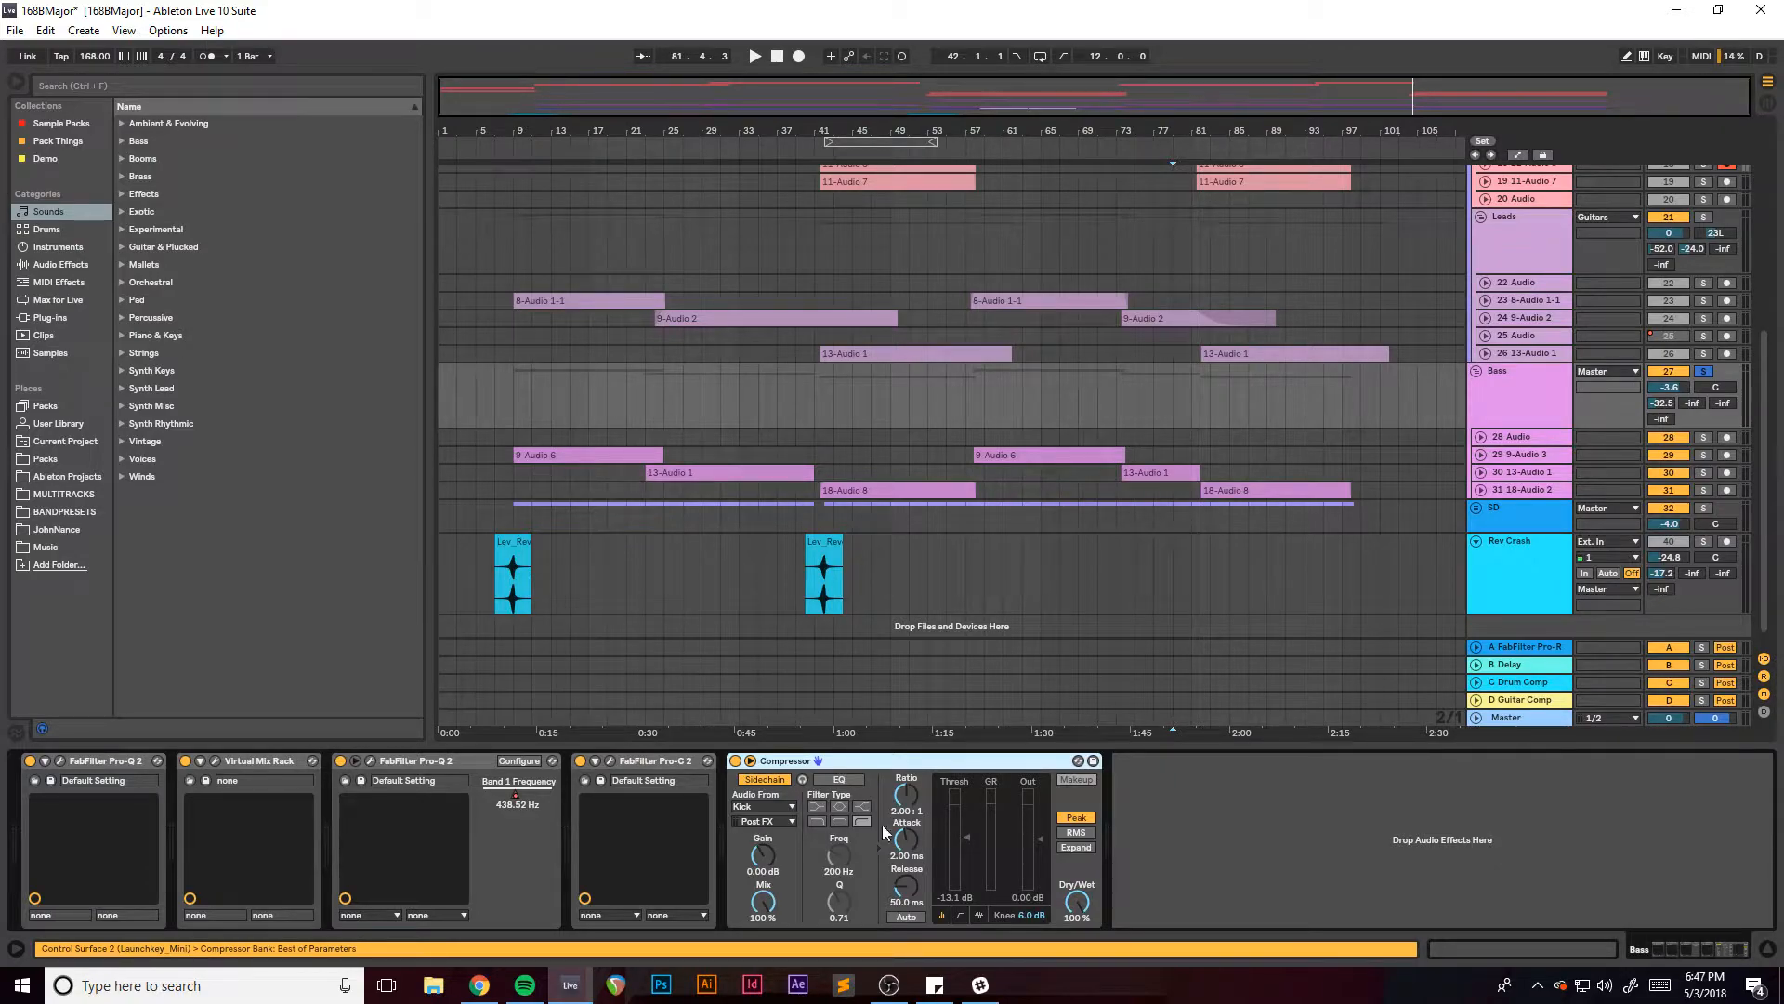
pyautogui.click(515, 421)
pyautogui.press('space')
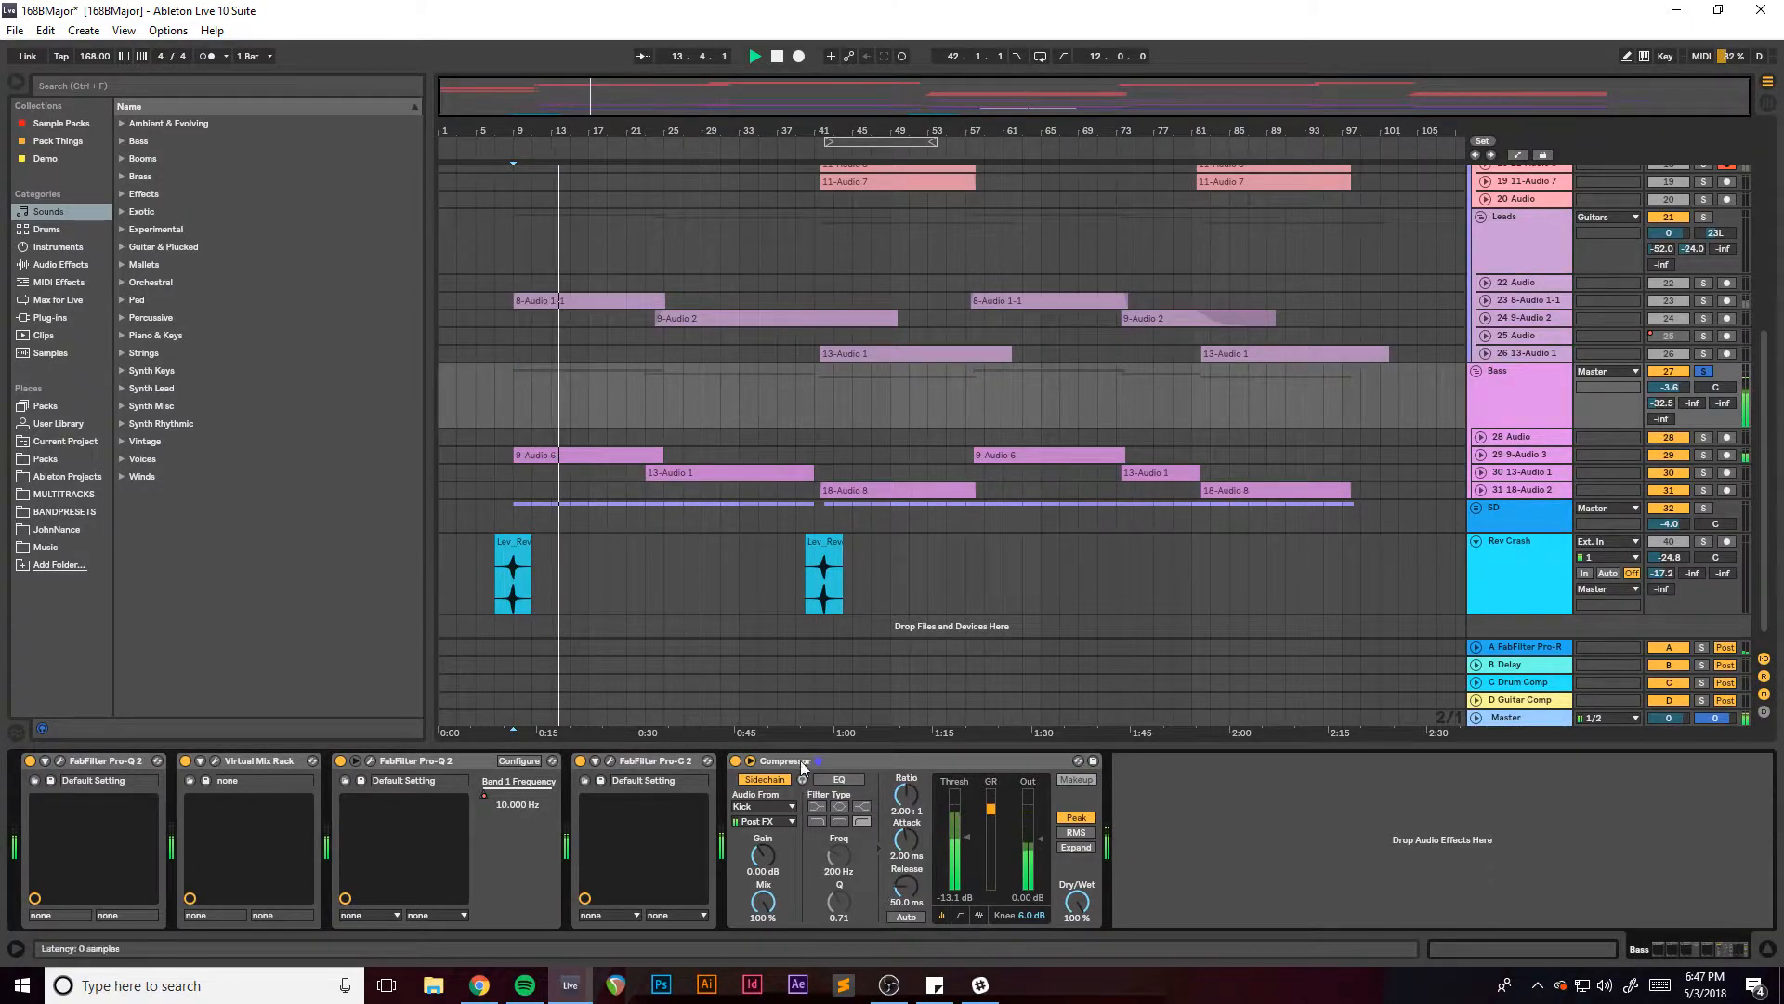
pyautogui.press('space')
pyautogui.moveTo(477, 102); pyautogui.dragTo(477, 158)
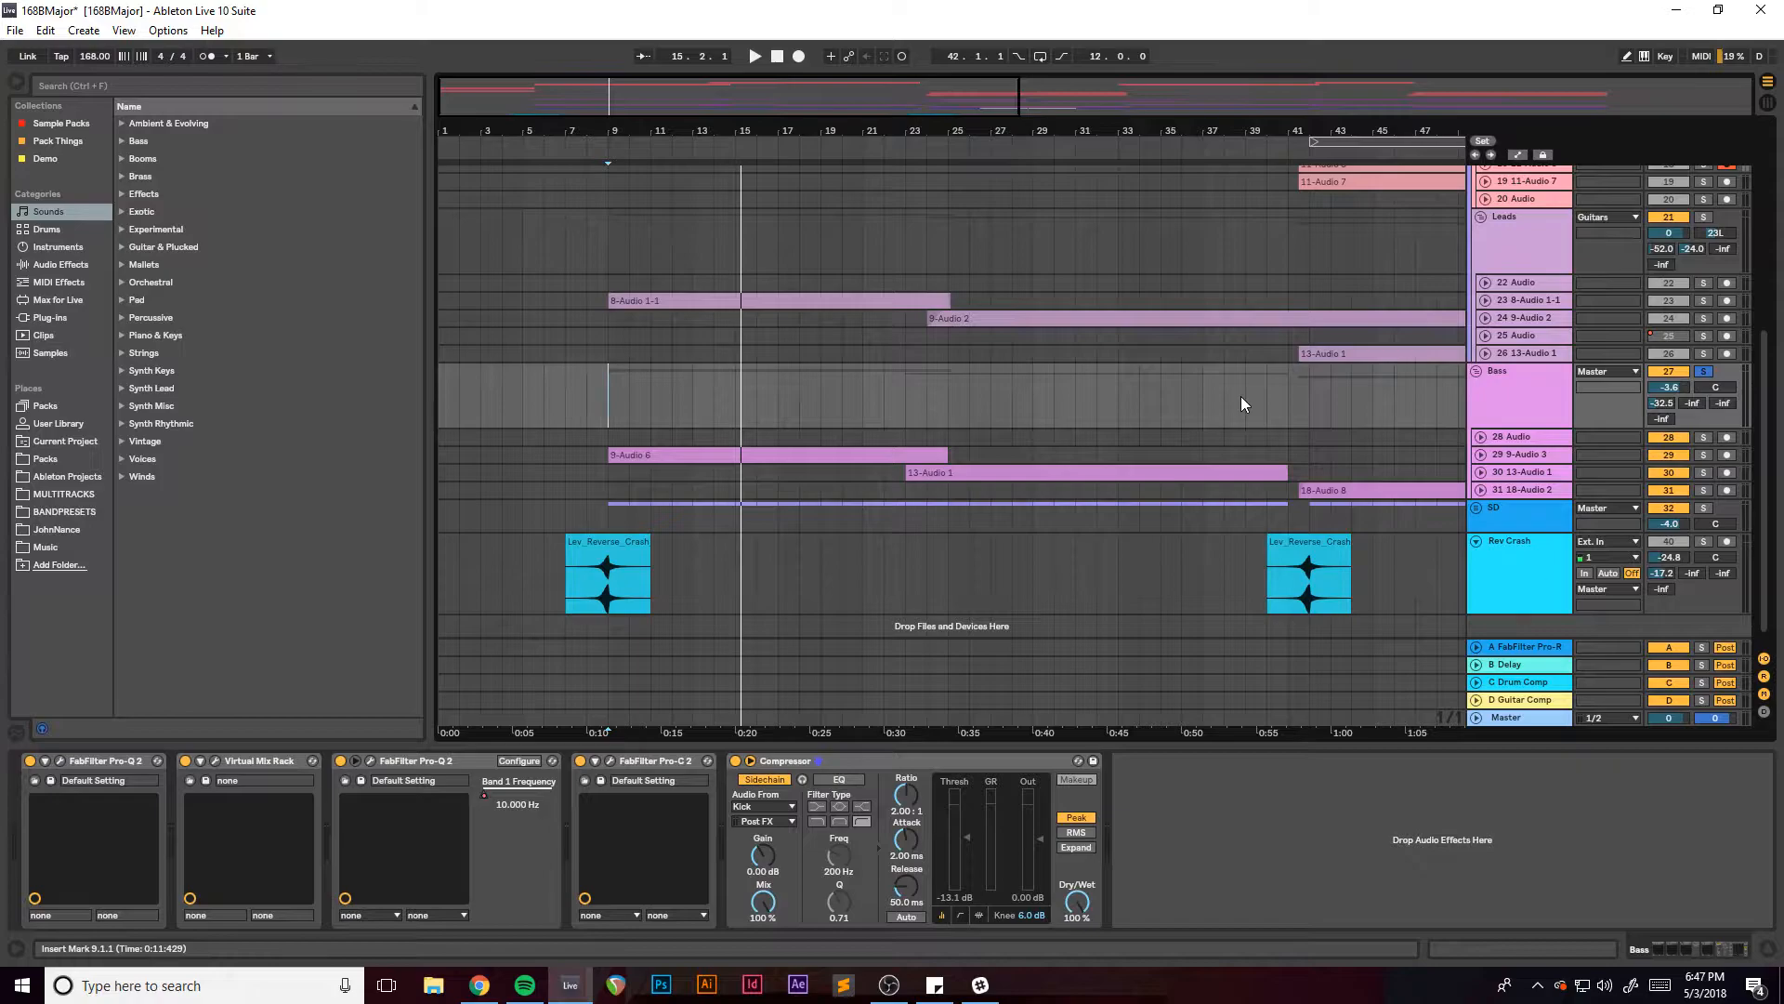
pyautogui.moveTo(582, 106); pyautogui.dragTo(586, 91)
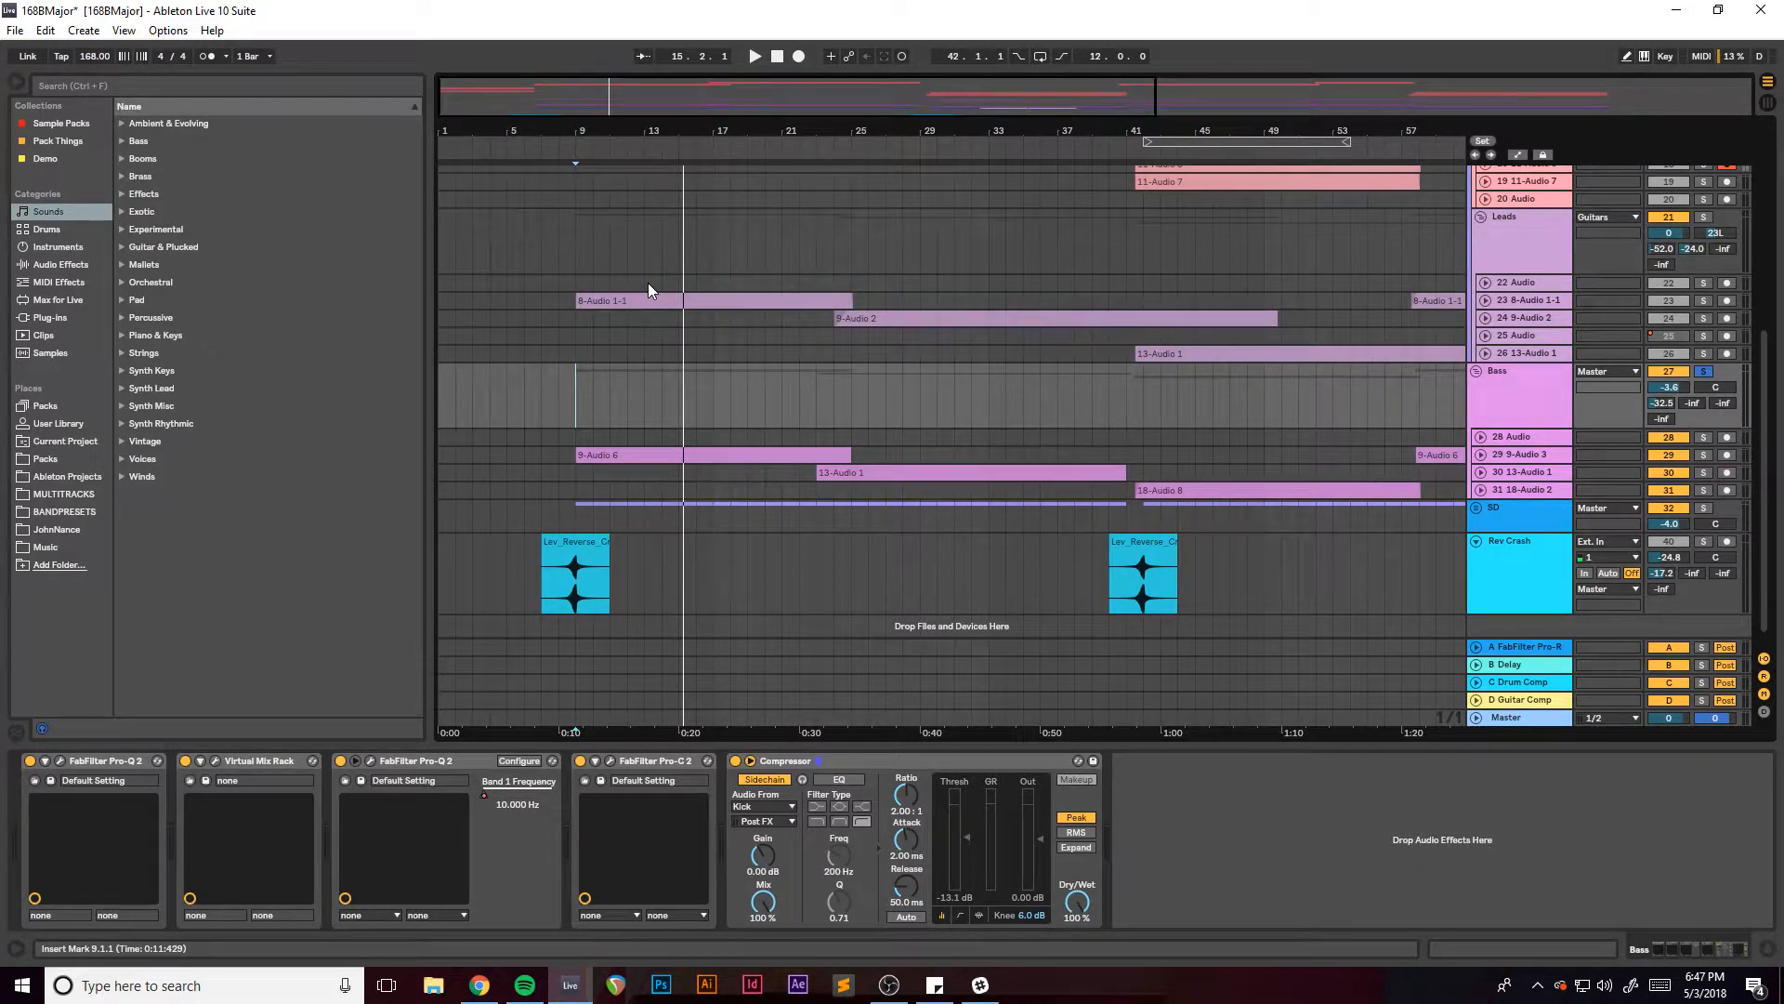
pyautogui.moveTo(597, 114)
pyautogui.mouseDown()
pyautogui.moveTo(597, 128)
pyautogui.moveTo(596, 105)
pyautogui.mouseUp()
pyautogui.scroll(1, 746, 466)
pyautogui.scroll(-1, 747, 466)
pyautogui.scroll(2, 750, 465)
pyautogui.scroll(-2, 751, 466)
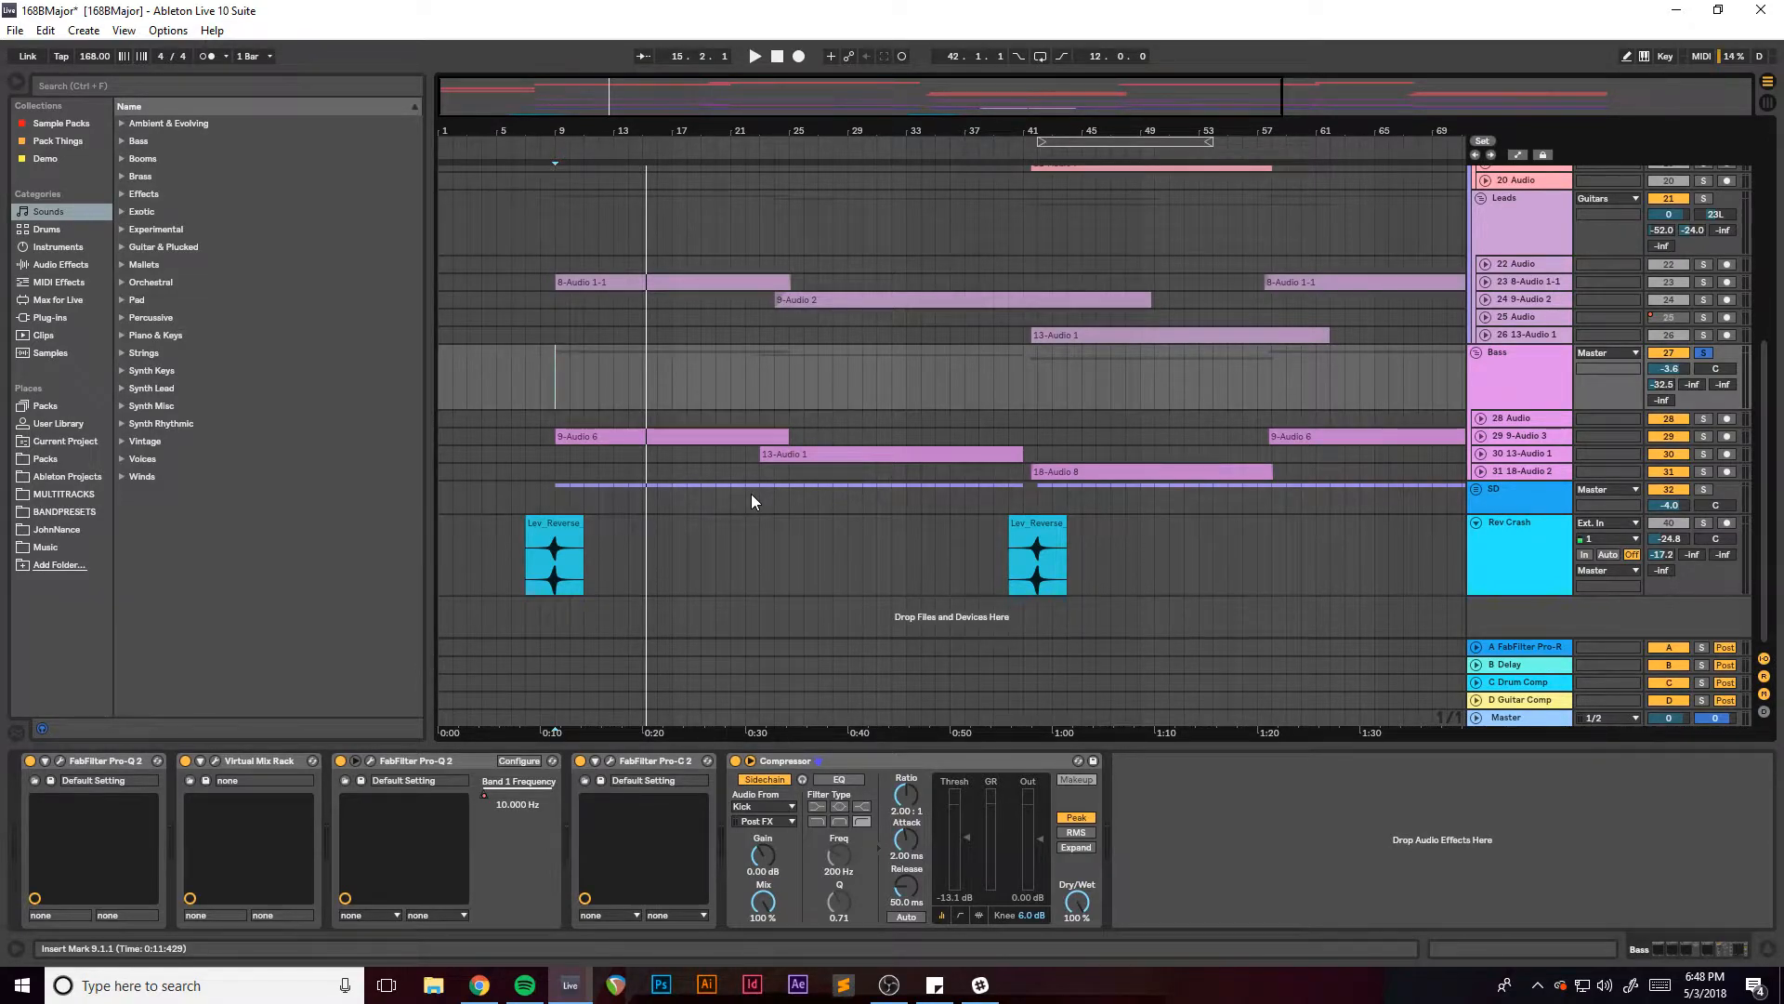
# Solo the Rthm group, play it from bar 25, and check the devices on the first 4-Audio 1 track.
pyautogui.moveTo(570, 88)
pyautogui.mouseDown()
pyautogui.moveTo(550, 112)
pyautogui.moveTo(614, 111)
pyautogui.moveTo(605, 92)
pyautogui.moveTo(709, 108)
pyautogui.mouseUp()
pyautogui.scroll(2, 695, 377)
pyautogui.scroll(3, 695, 377)
pyautogui.click(716, 348)
pyautogui.click(1704, 249)
pyautogui.press('space')
pyautogui.click(1529, 382)
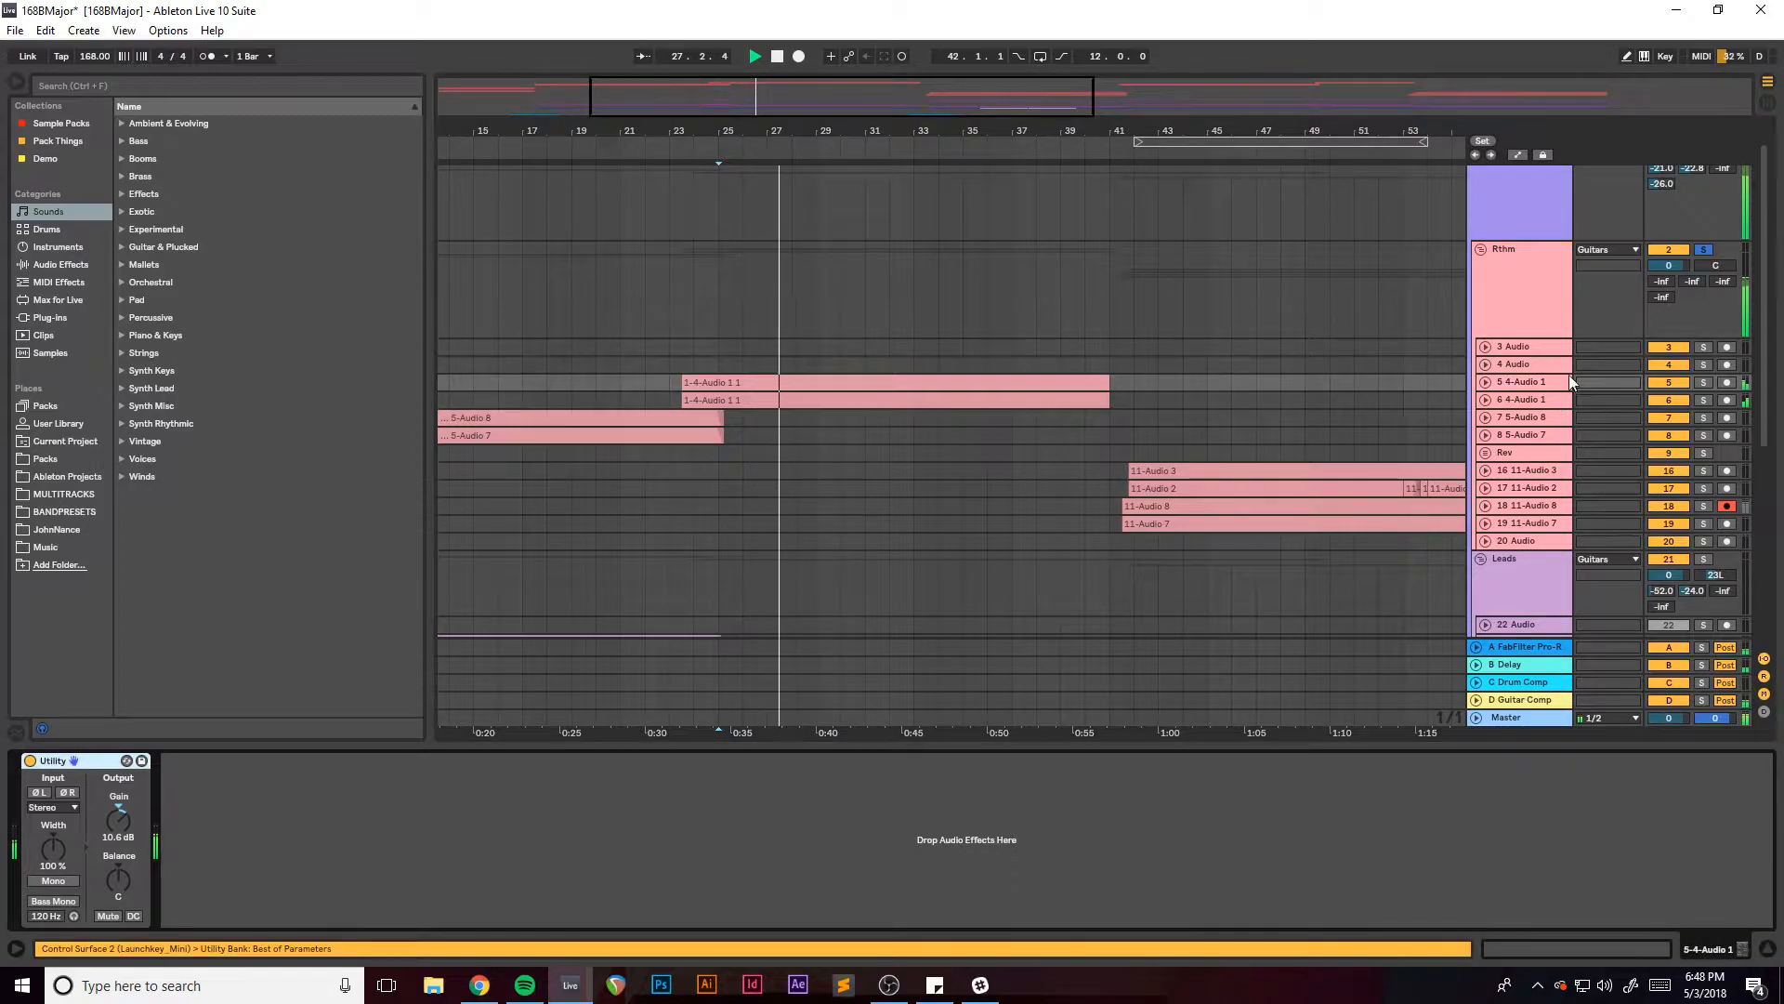
# Solo the 9-Audio 2 lead track, audition it from bar 25, and unfold the track.
pyautogui.scroll(-3, 1017, 449)
pyautogui.scroll(-8, 1023, 423)
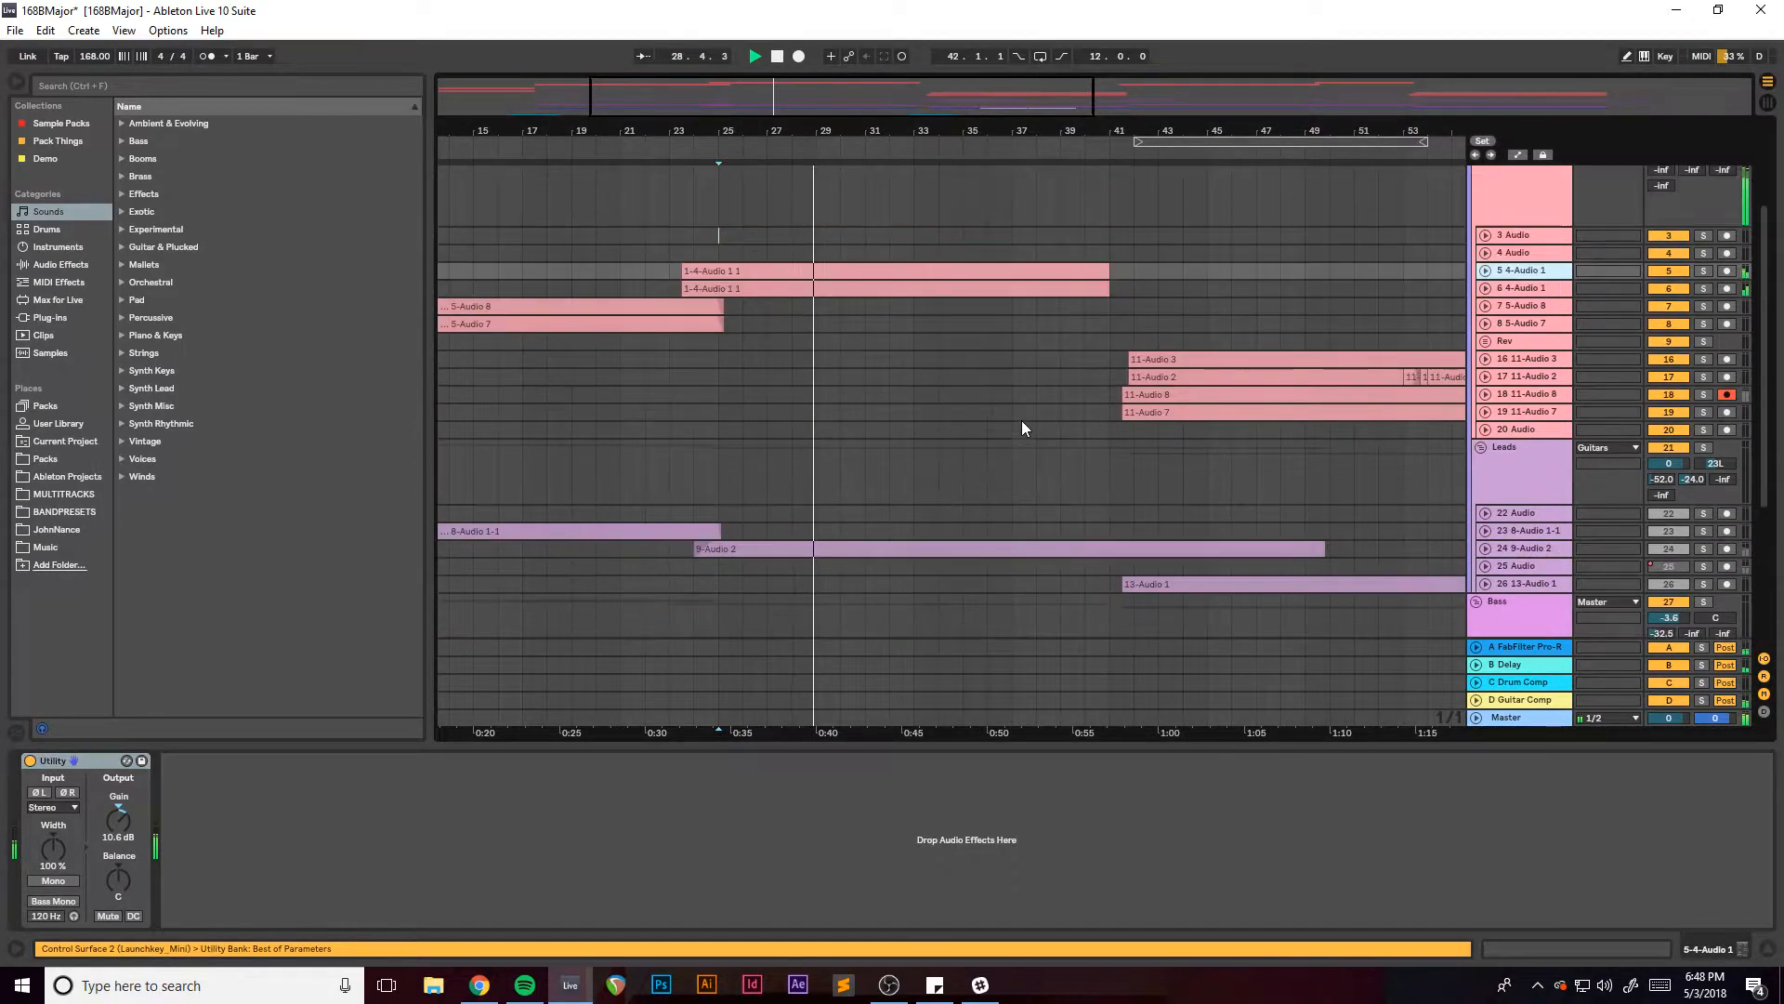
pyautogui.click(1519, 399)
pyautogui.click(1703, 401)
pyautogui.press('space')
pyautogui.click(1486, 401)
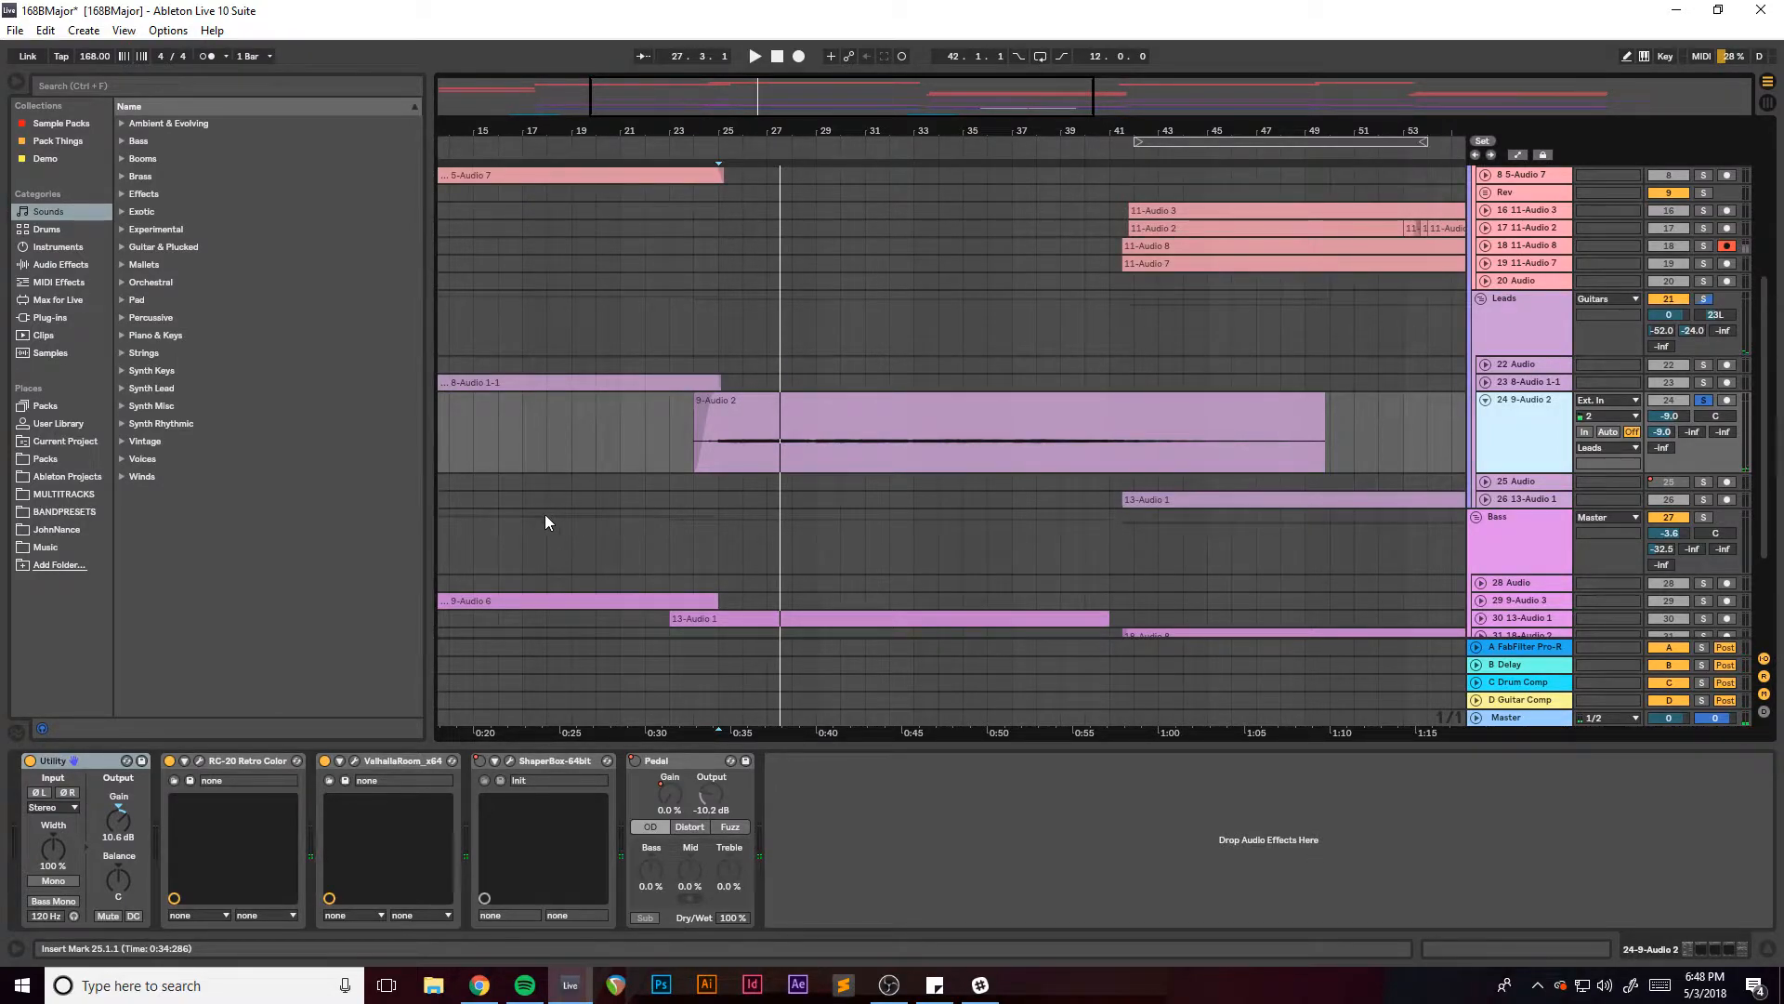
# Open the RC-20 Retro Color on 9-Audio 2, compare the lead with it off and on, and close it.
pyautogui.click(199, 761)
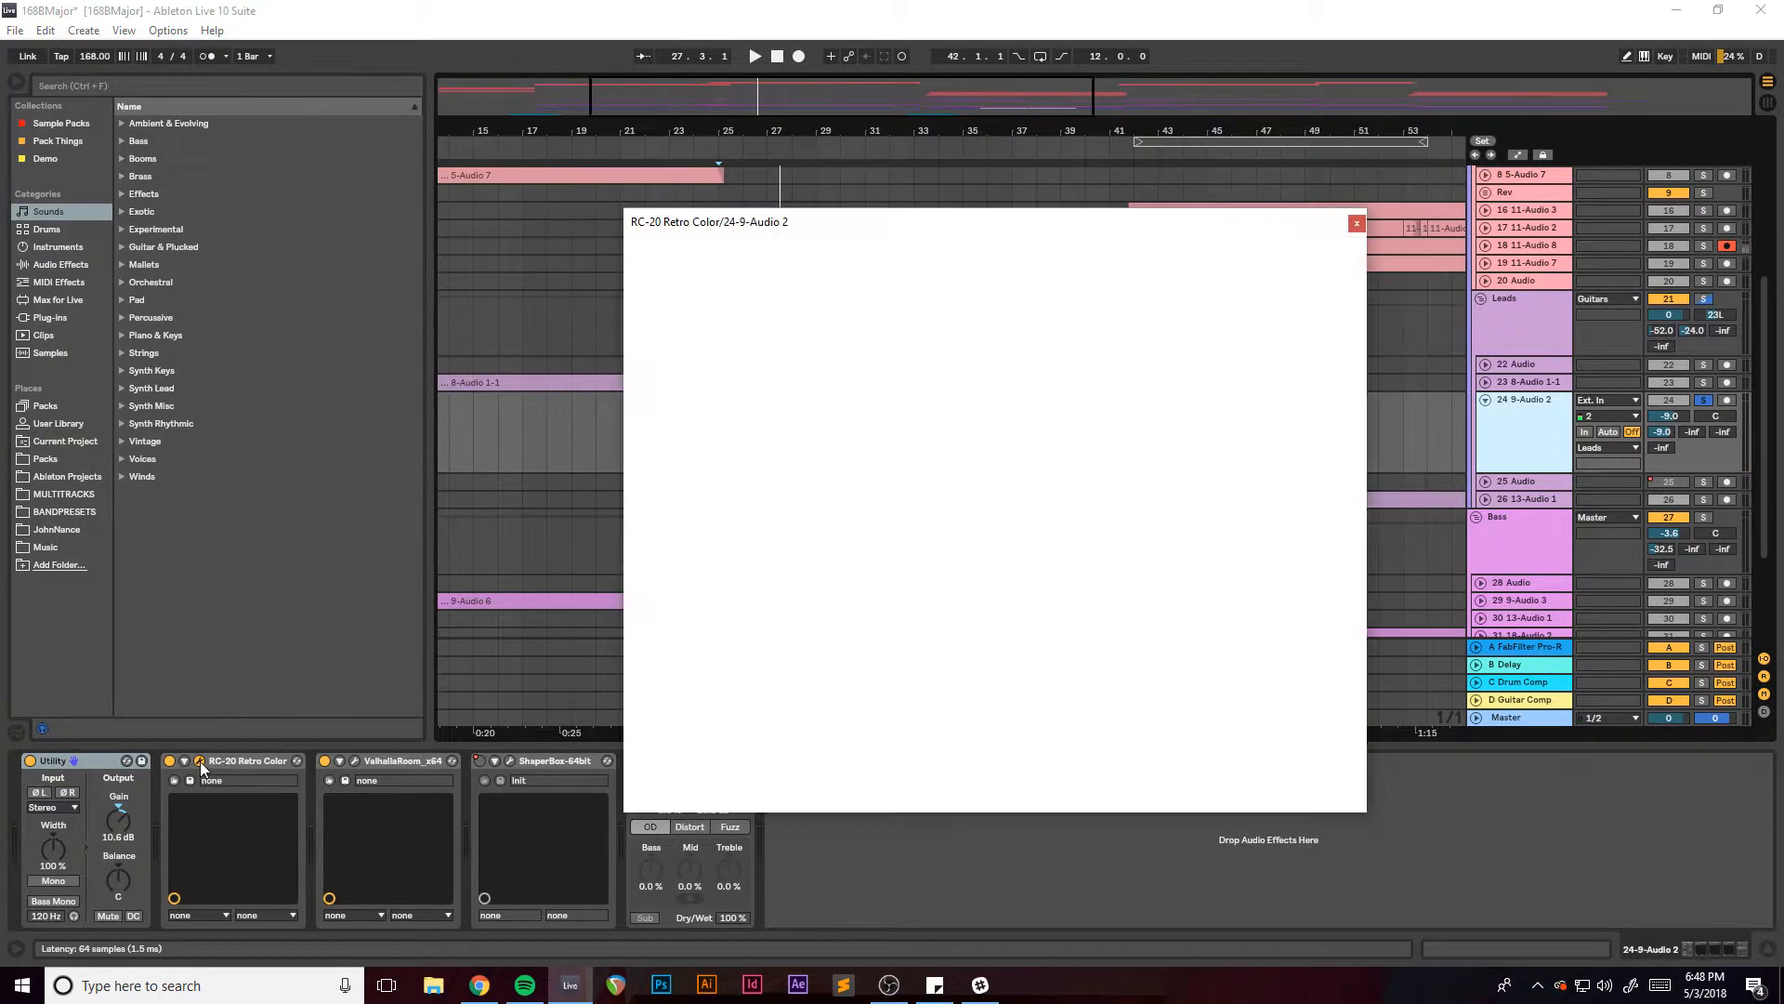
pyautogui.moveTo(939, 222); pyautogui.dragTo(1315, 188)
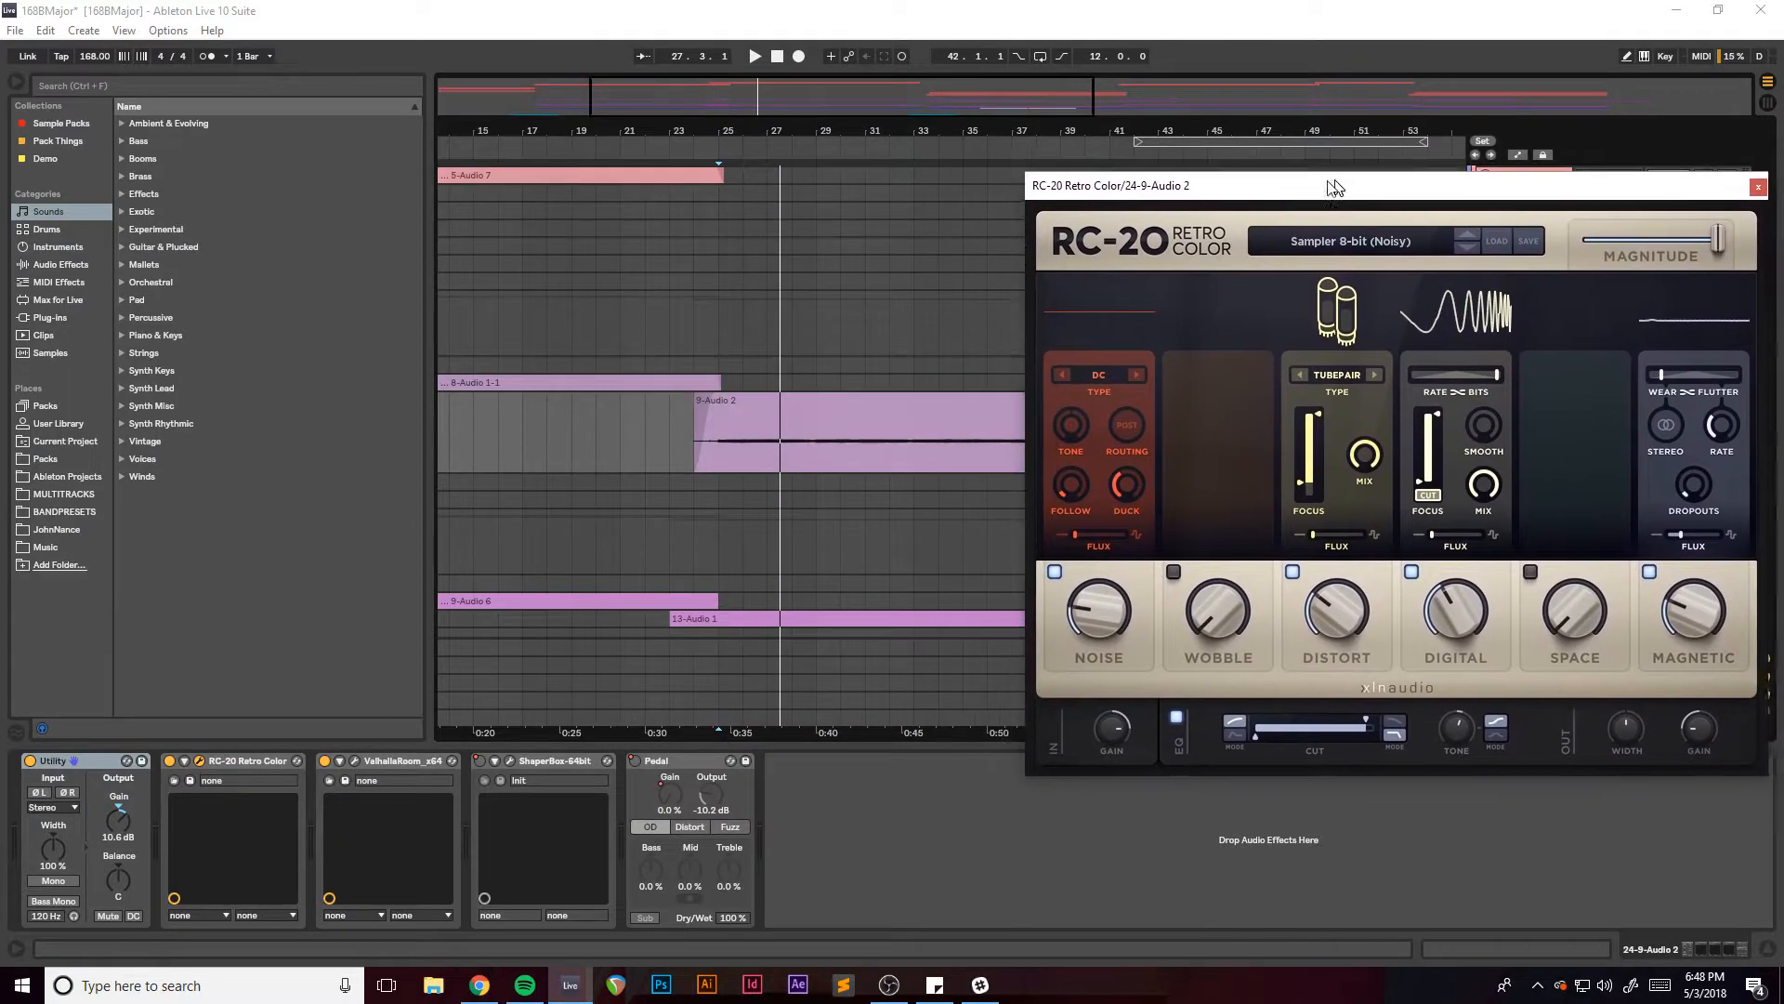
pyautogui.press('space')
pyautogui.click(169, 763)
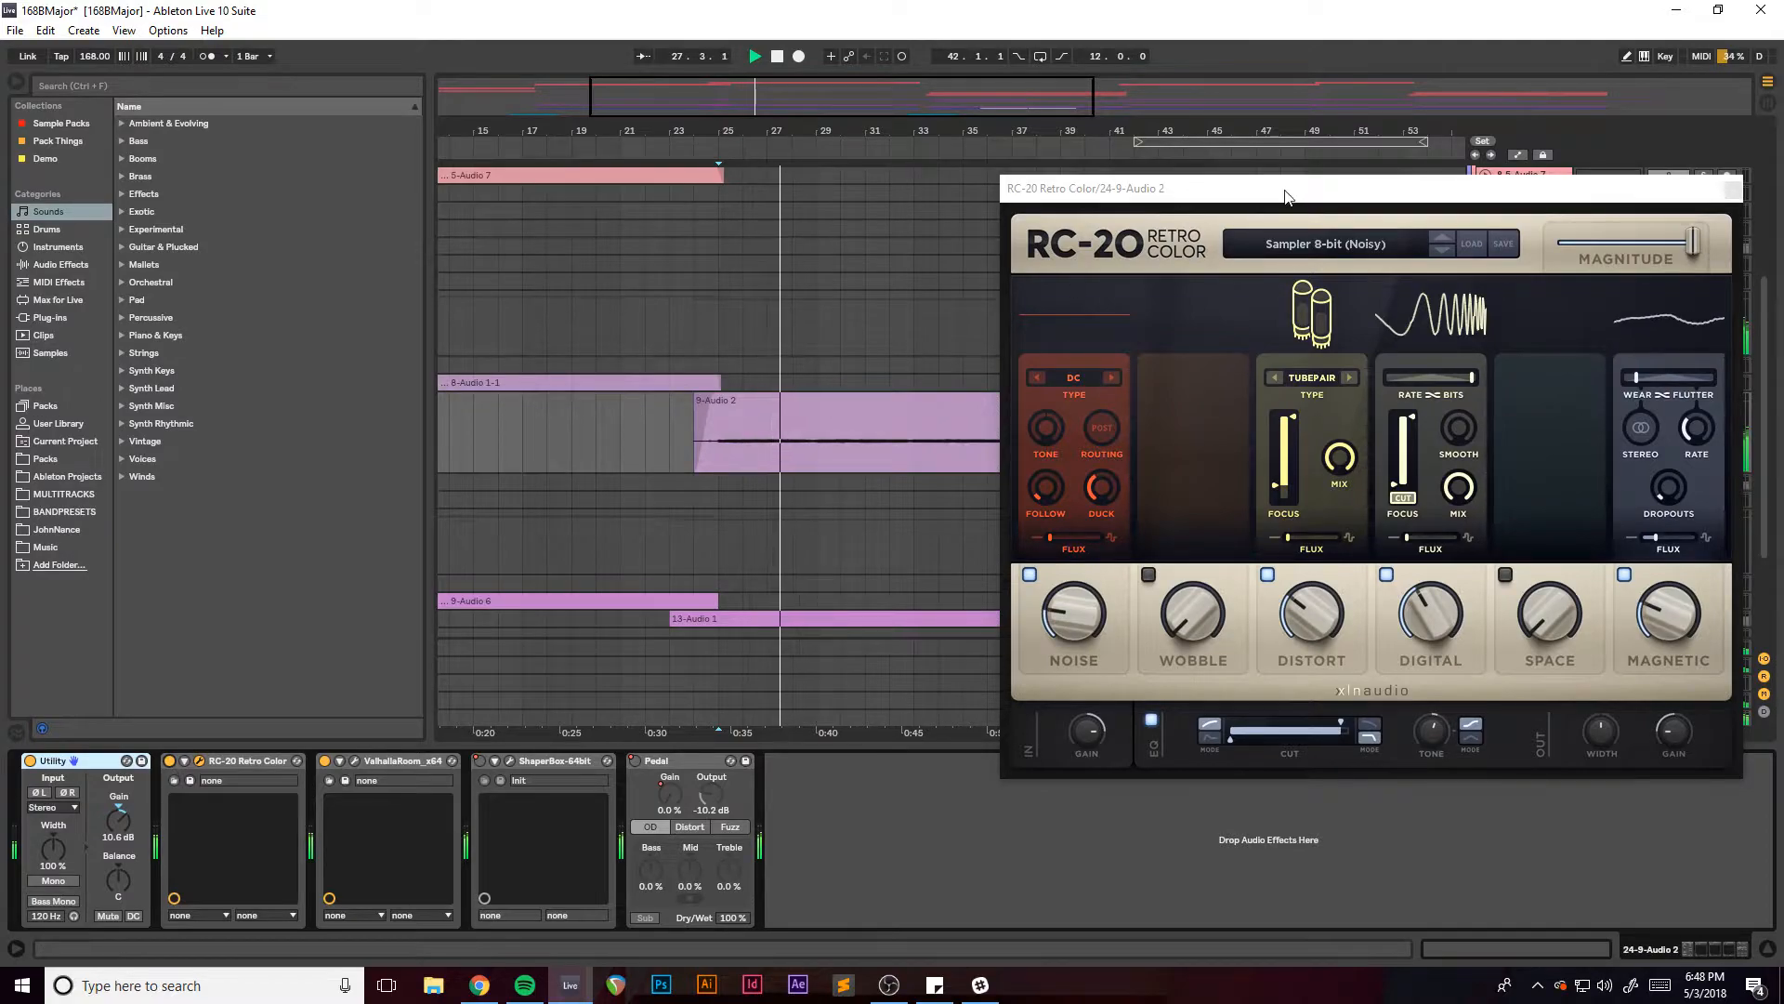
pyautogui.moveTo(1284, 191); pyautogui.dragTo(1111, 186)
pyautogui.press('space')
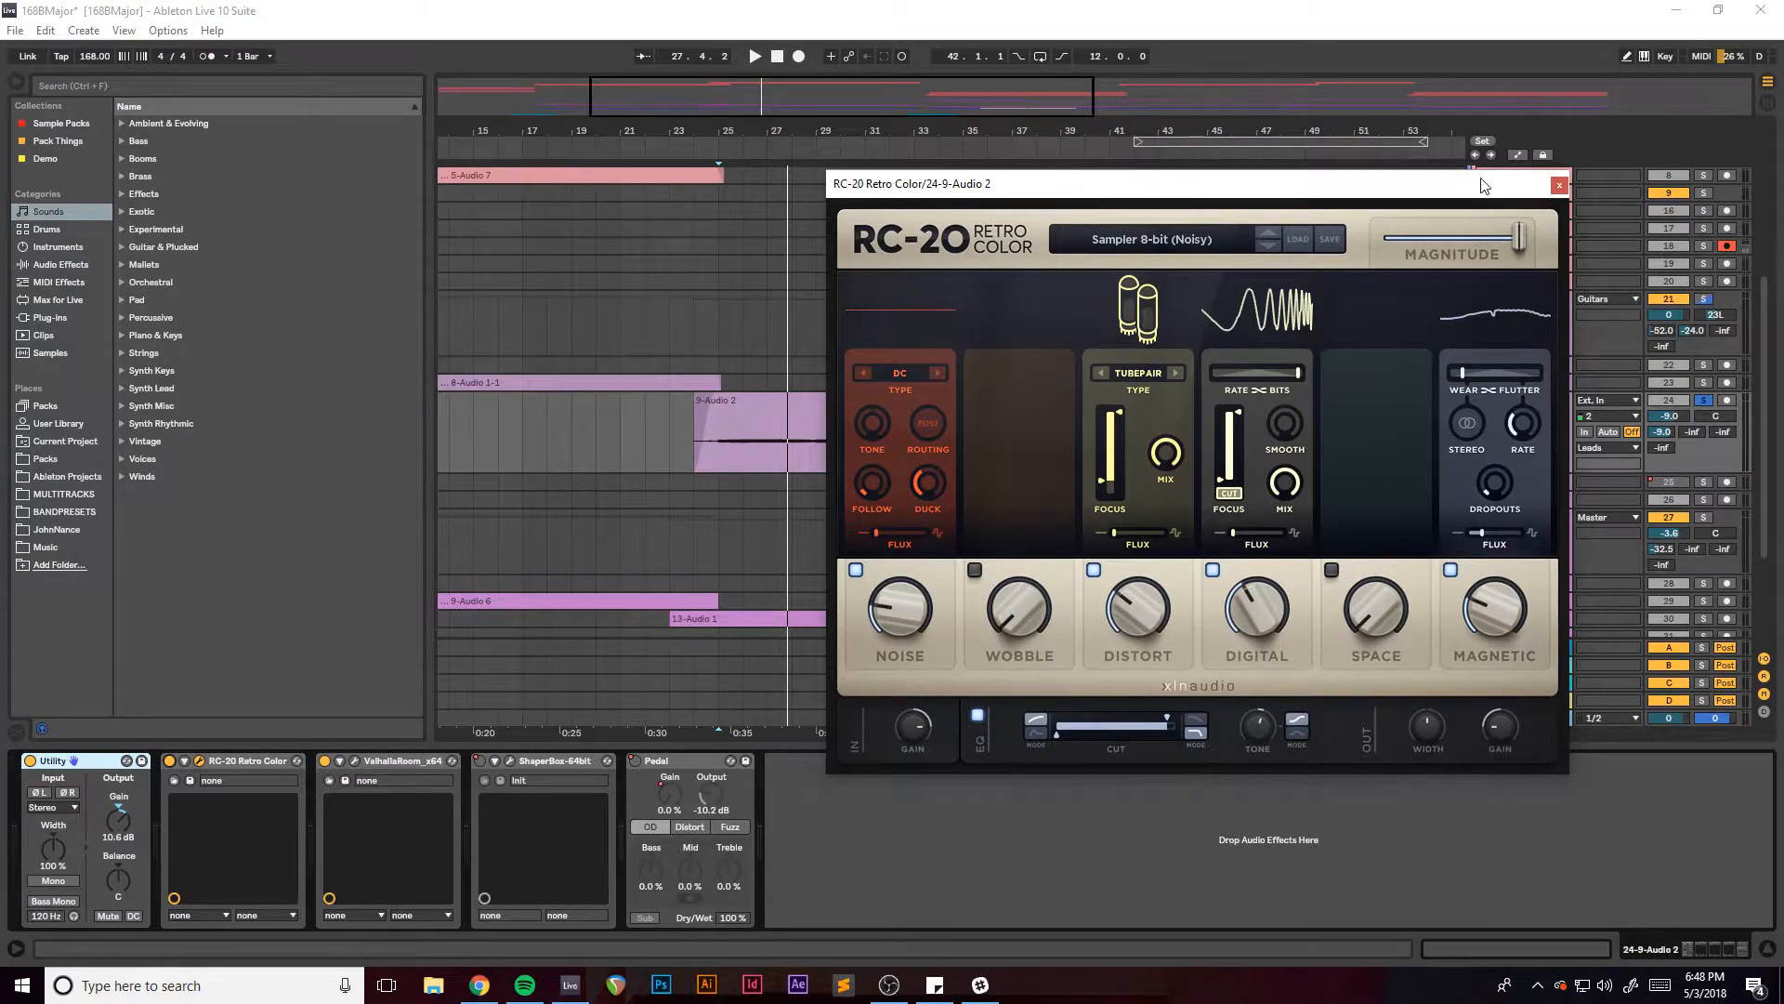
pyautogui.moveTo(1487, 186); pyautogui.dragTo(1351, 205)
pyautogui.click(1422, 214)
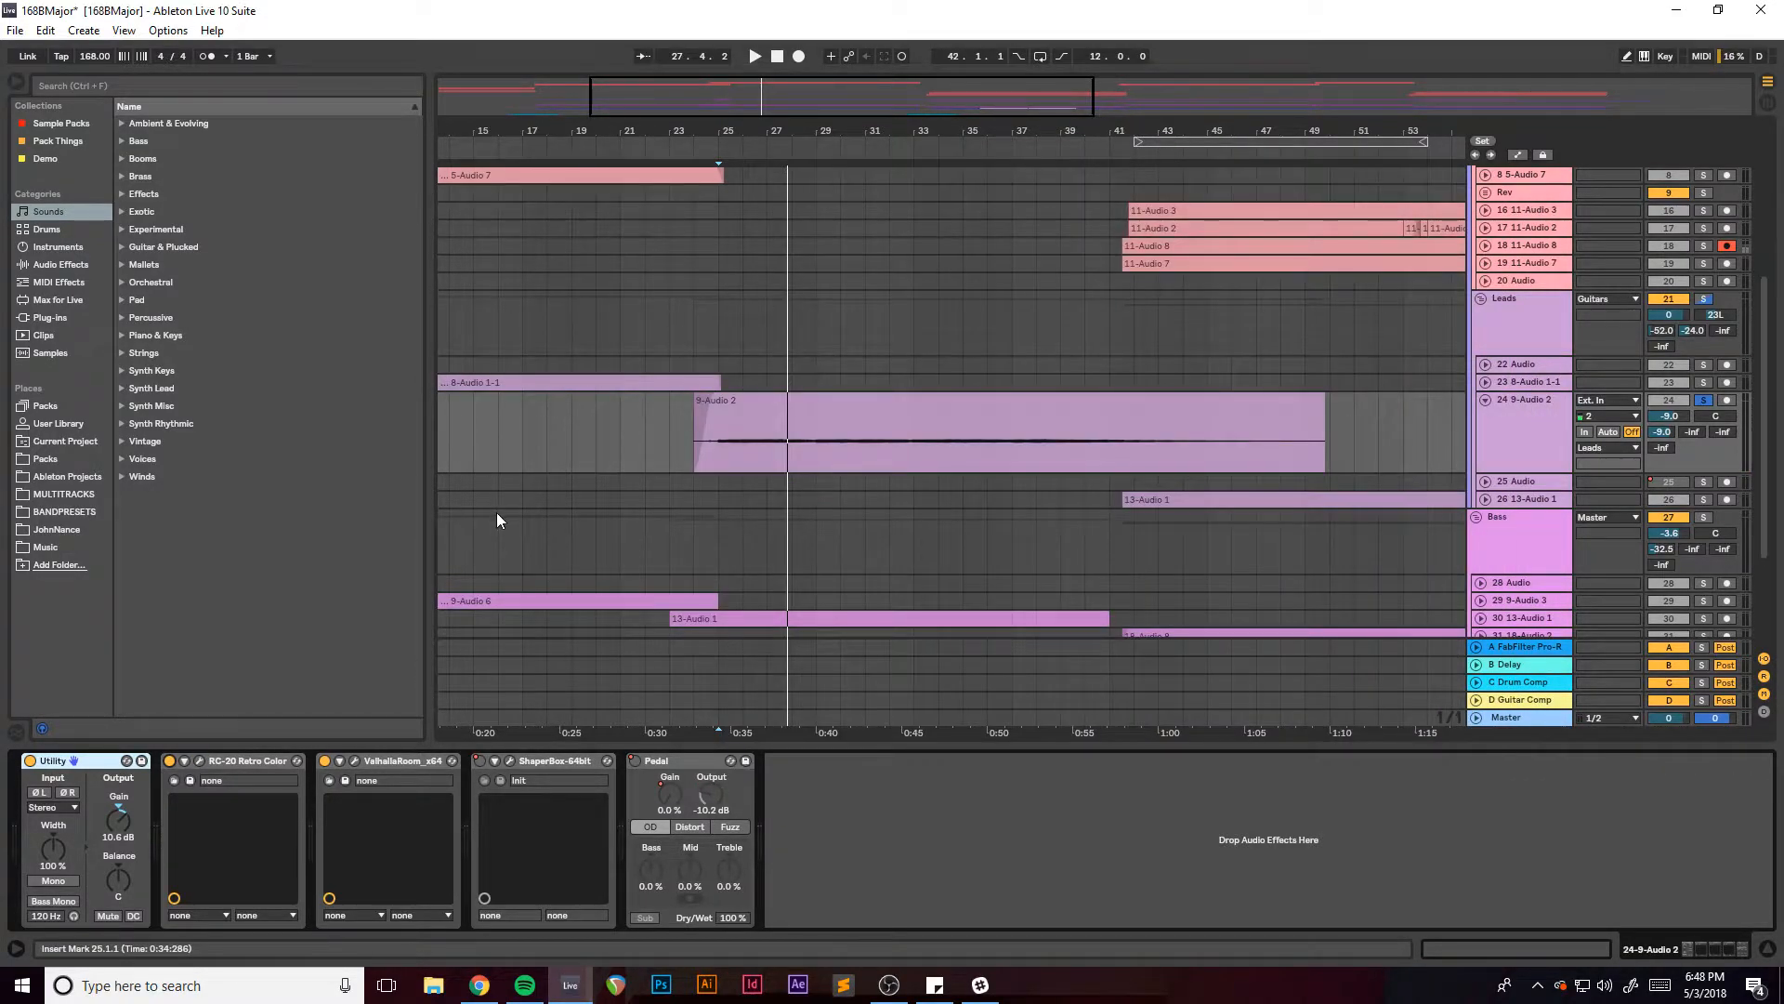
# Compare 9-Audio 2 with ValhallaRoom off and on, glance at ShaperBox, and close both plug-ins.
pyautogui.click(354, 760)
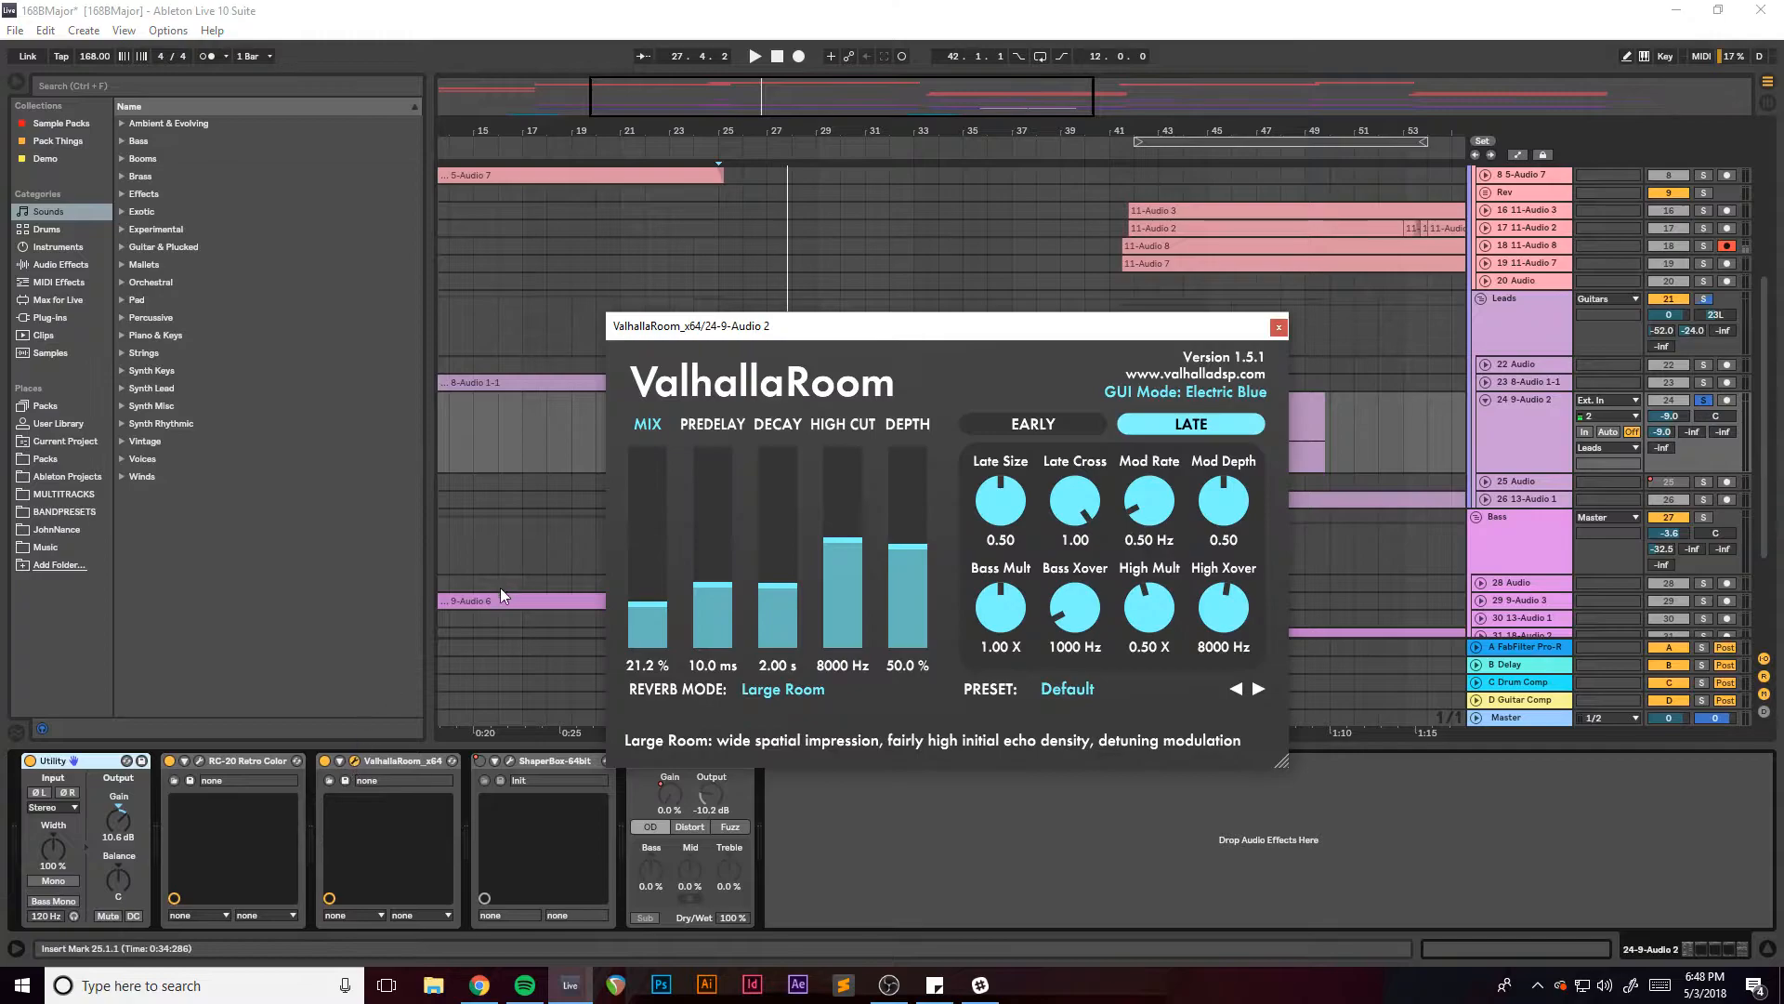
pyautogui.click(325, 764)
pyautogui.press('space')
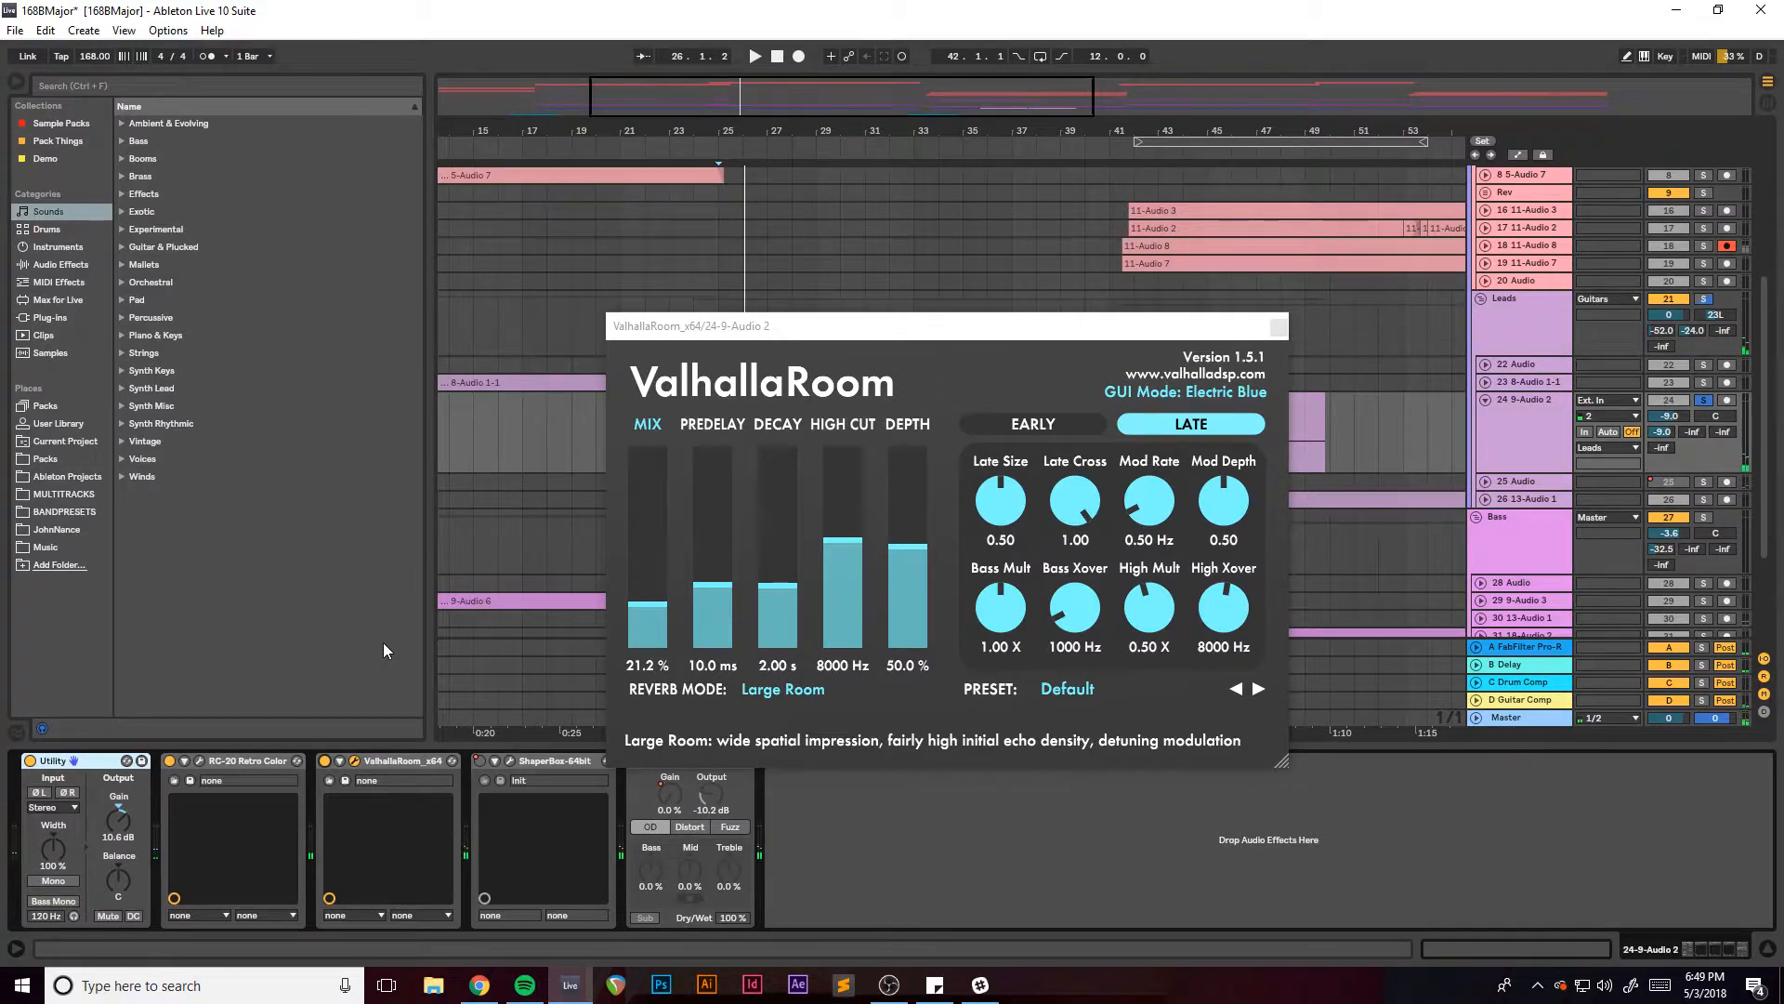
pyautogui.click(510, 761)
pyautogui.click(1244, 260)
pyautogui.click(1280, 327)
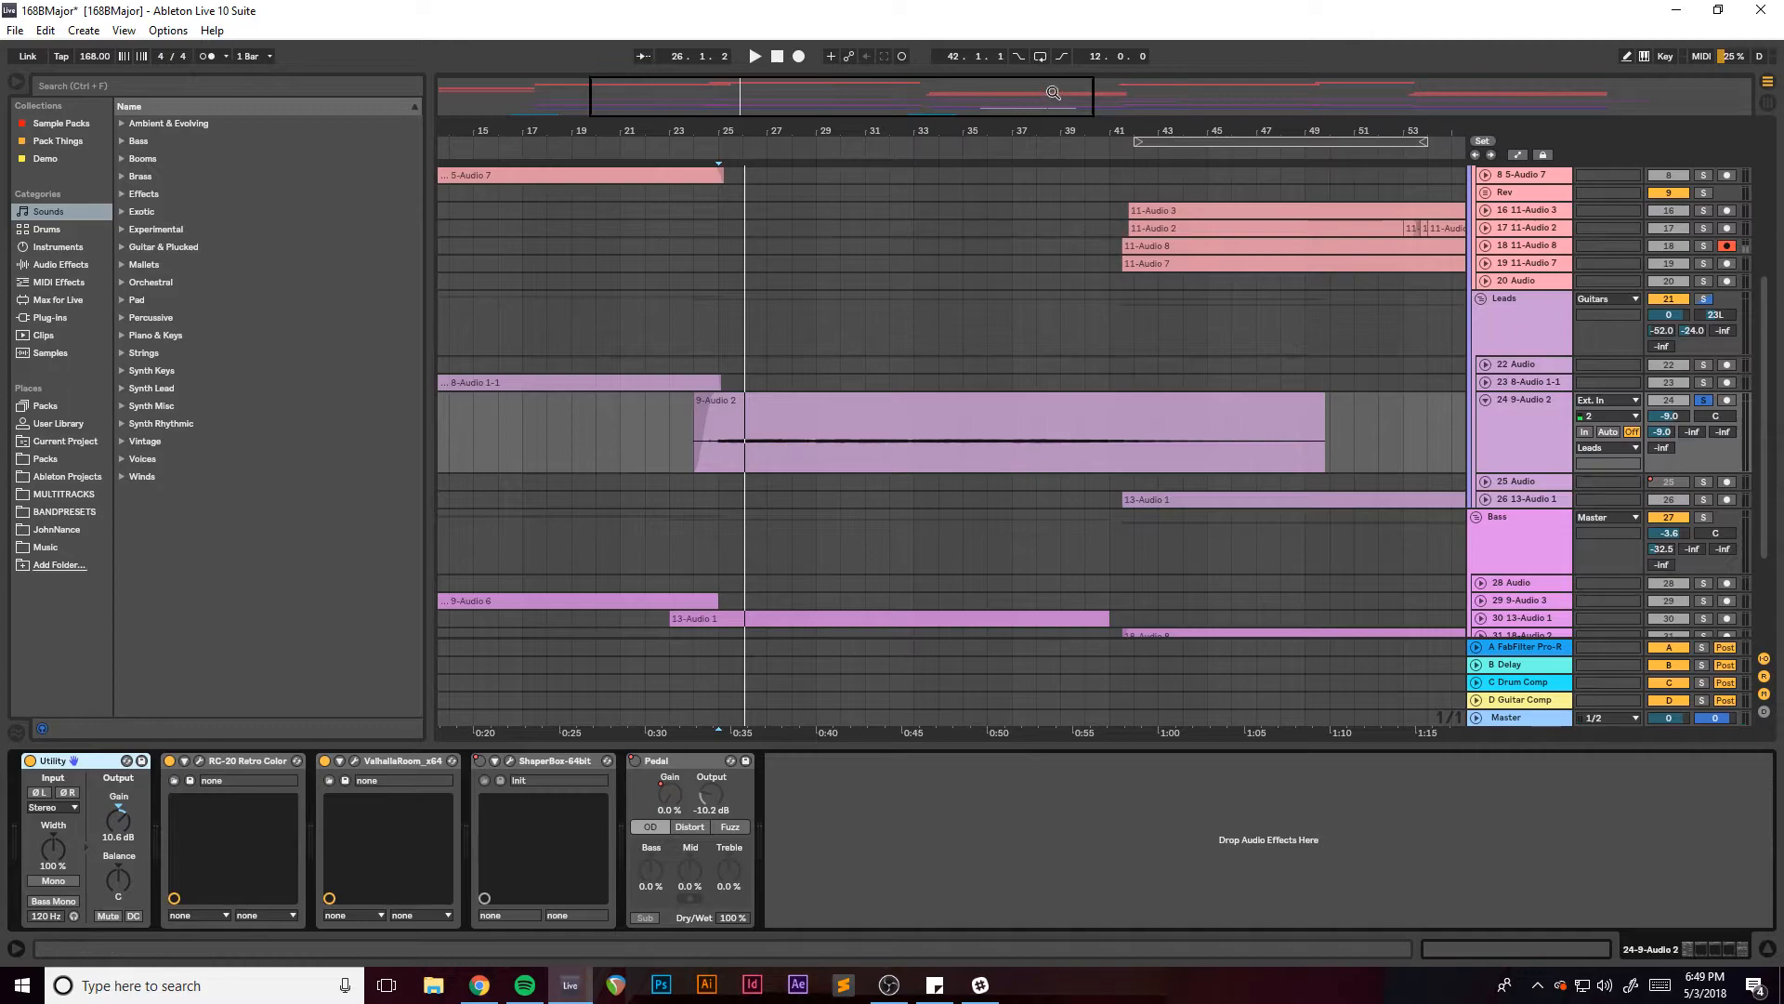
# Audition the 9-Audio 2 lead from bar 40, inspect its ShaperBox time settings, and close the plug-in.
pyautogui.moveTo(1054, 93); pyautogui.dragTo(1099, 91)
pyautogui.click(991, 369)
pyautogui.press('space')
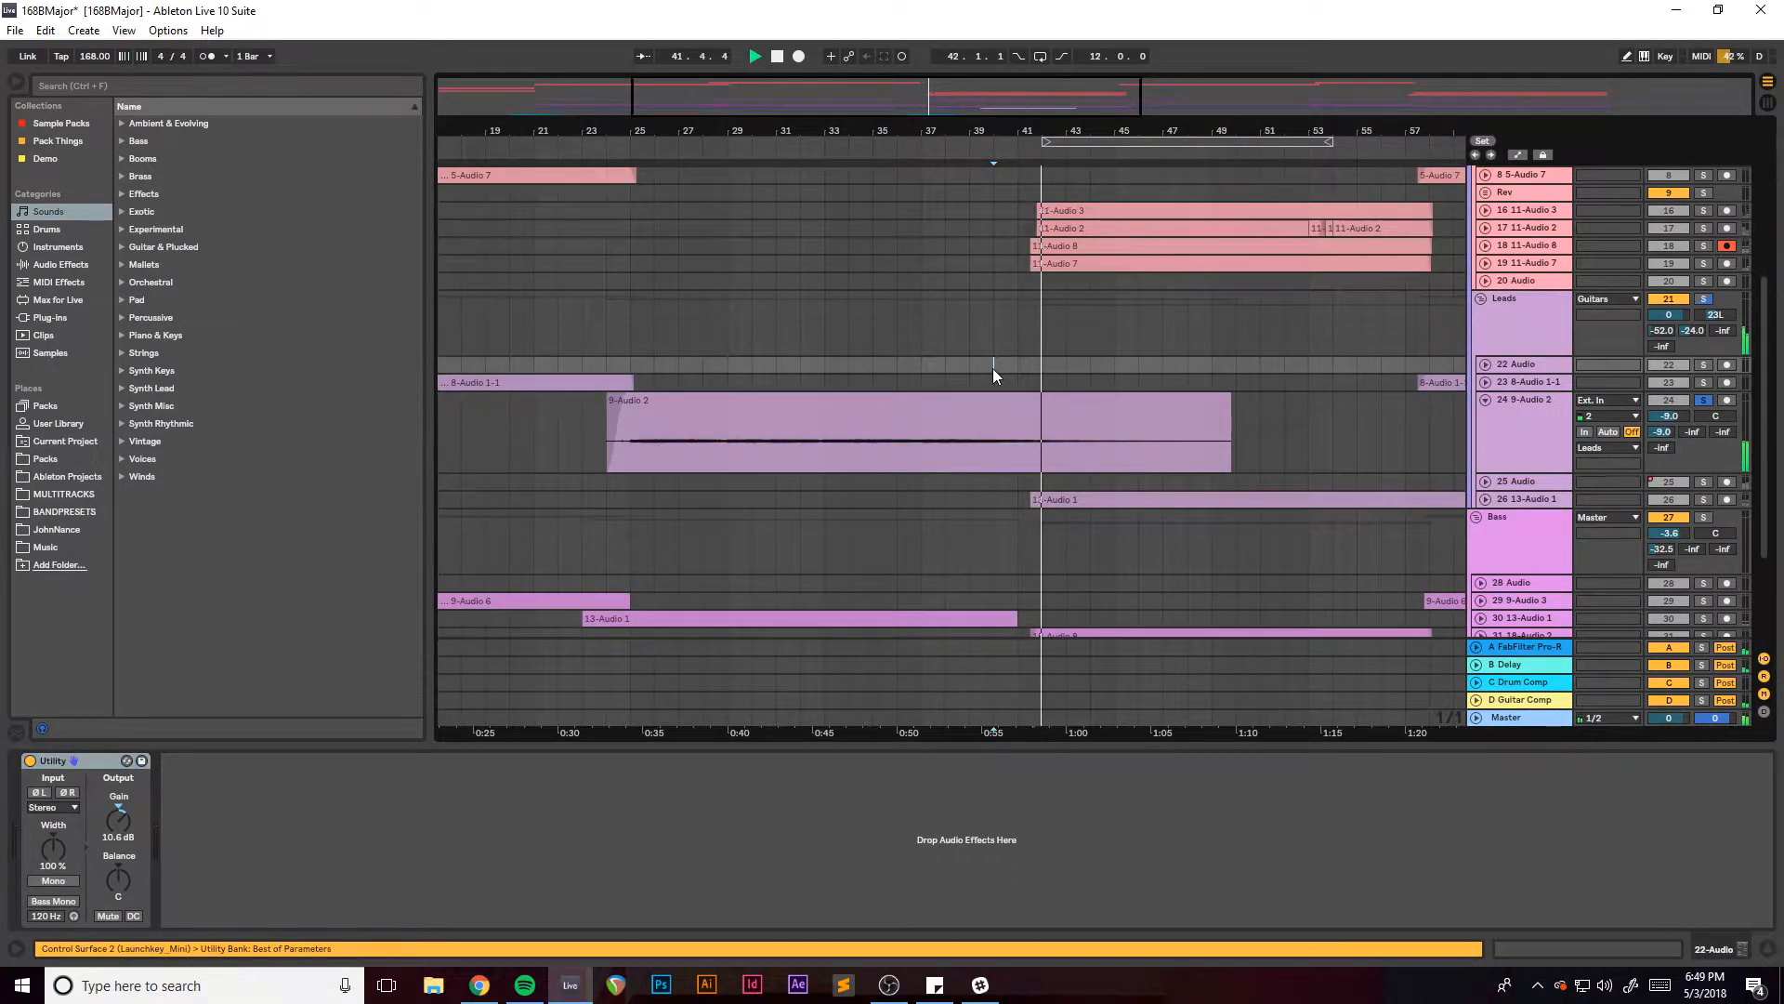
pyautogui.click(1524, 409)
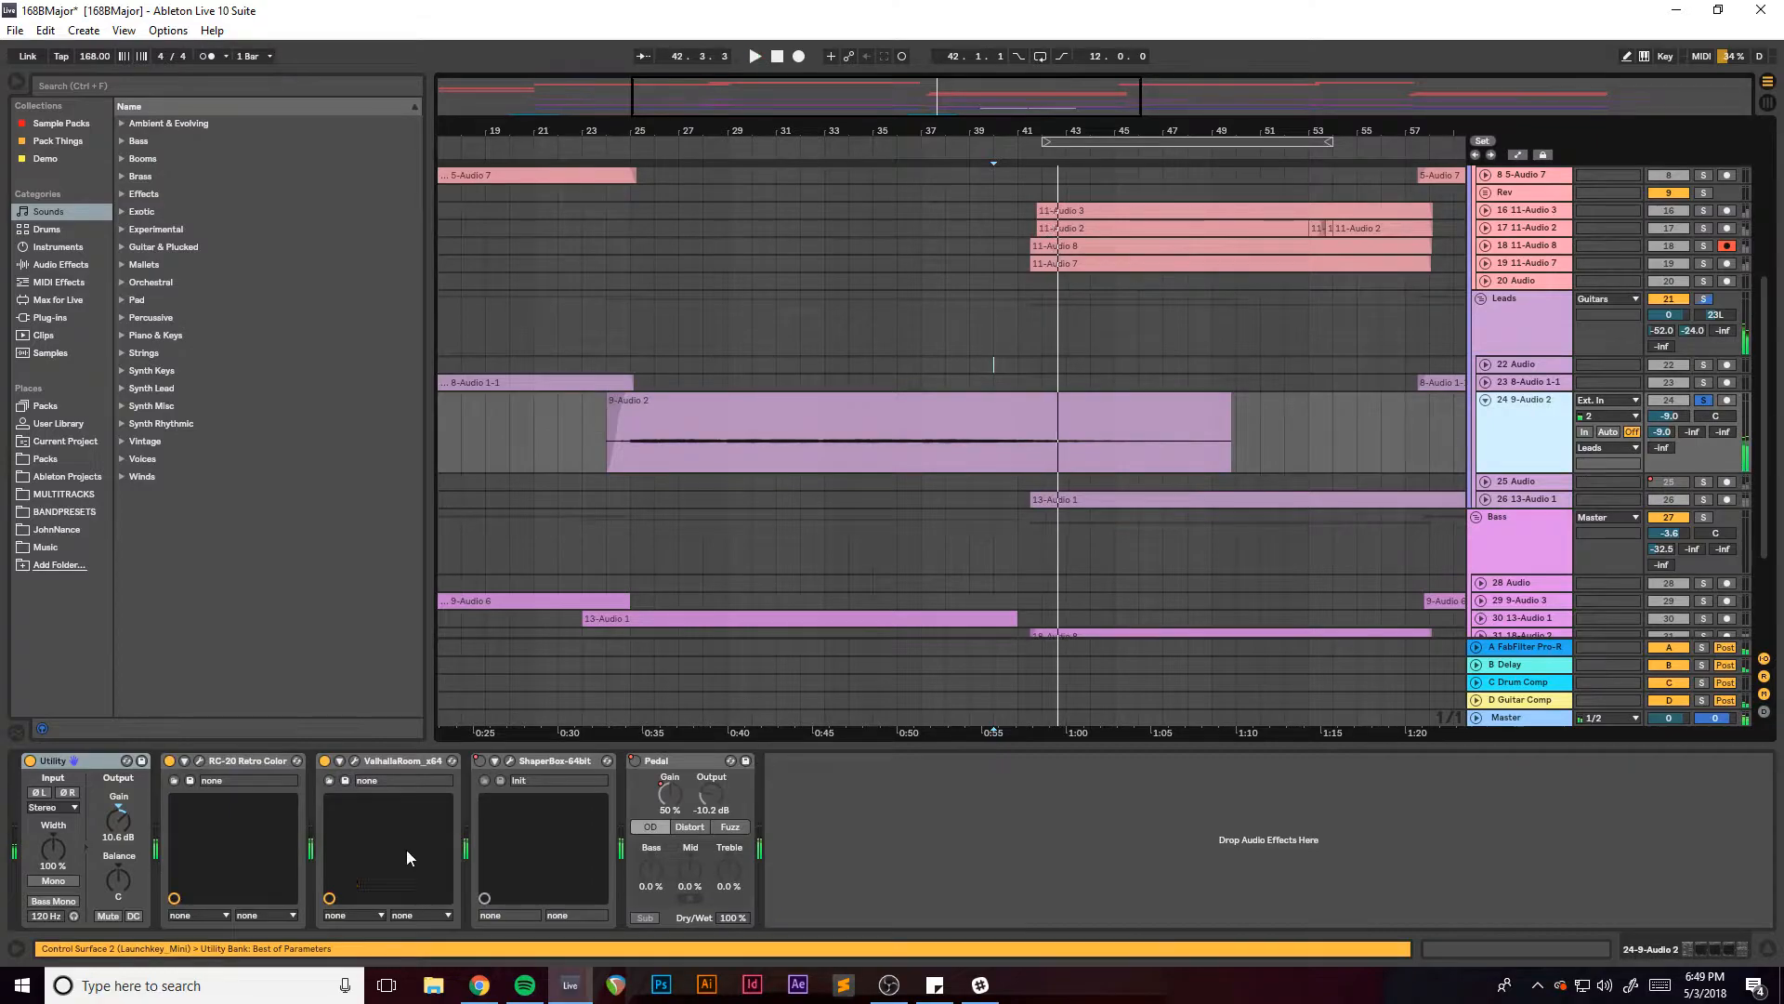
pyautogui.click(511, 759)
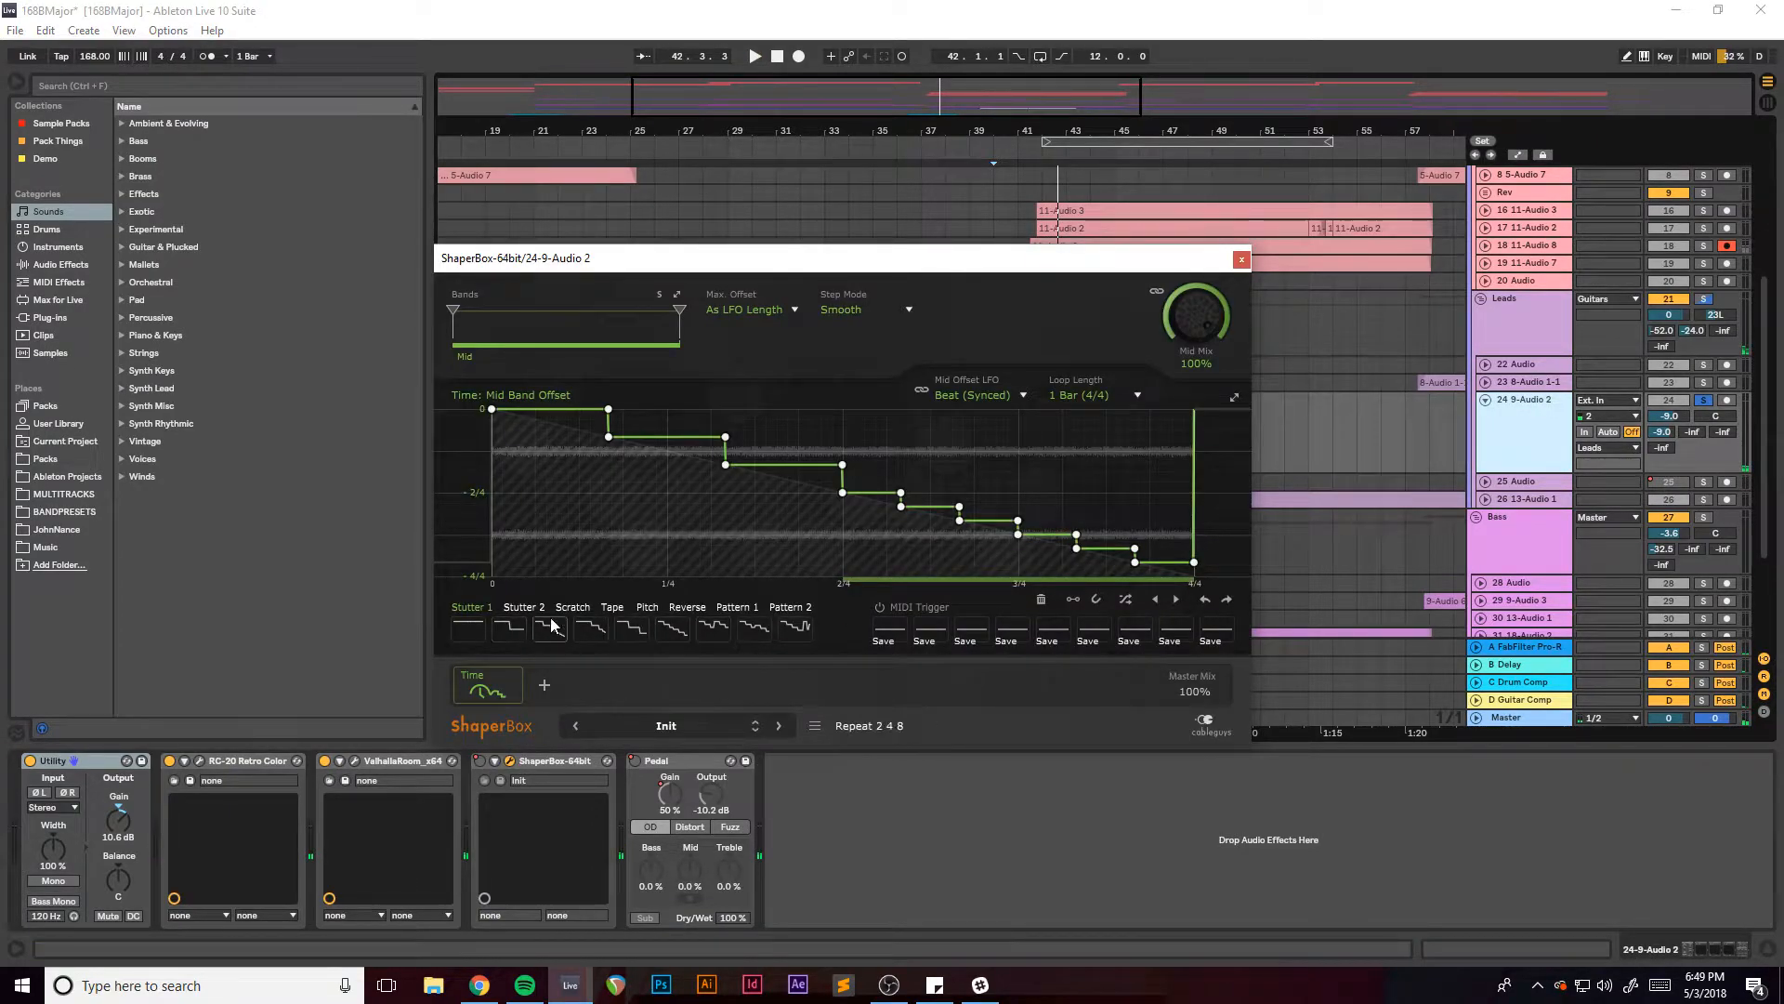
pyautogui.click(1243, 261)
# Unfold the SD drum group below the bass tracks to reveal its Kick, Snare, Hat, Toms and Room tracks.
pyautogui.scroll(2, 888, 541)
pyautogui.scroll(-5, 920, 534)
pyautogui.scroll(5, 905, 521)
pyautogui.scroll(-5, 927, 536)
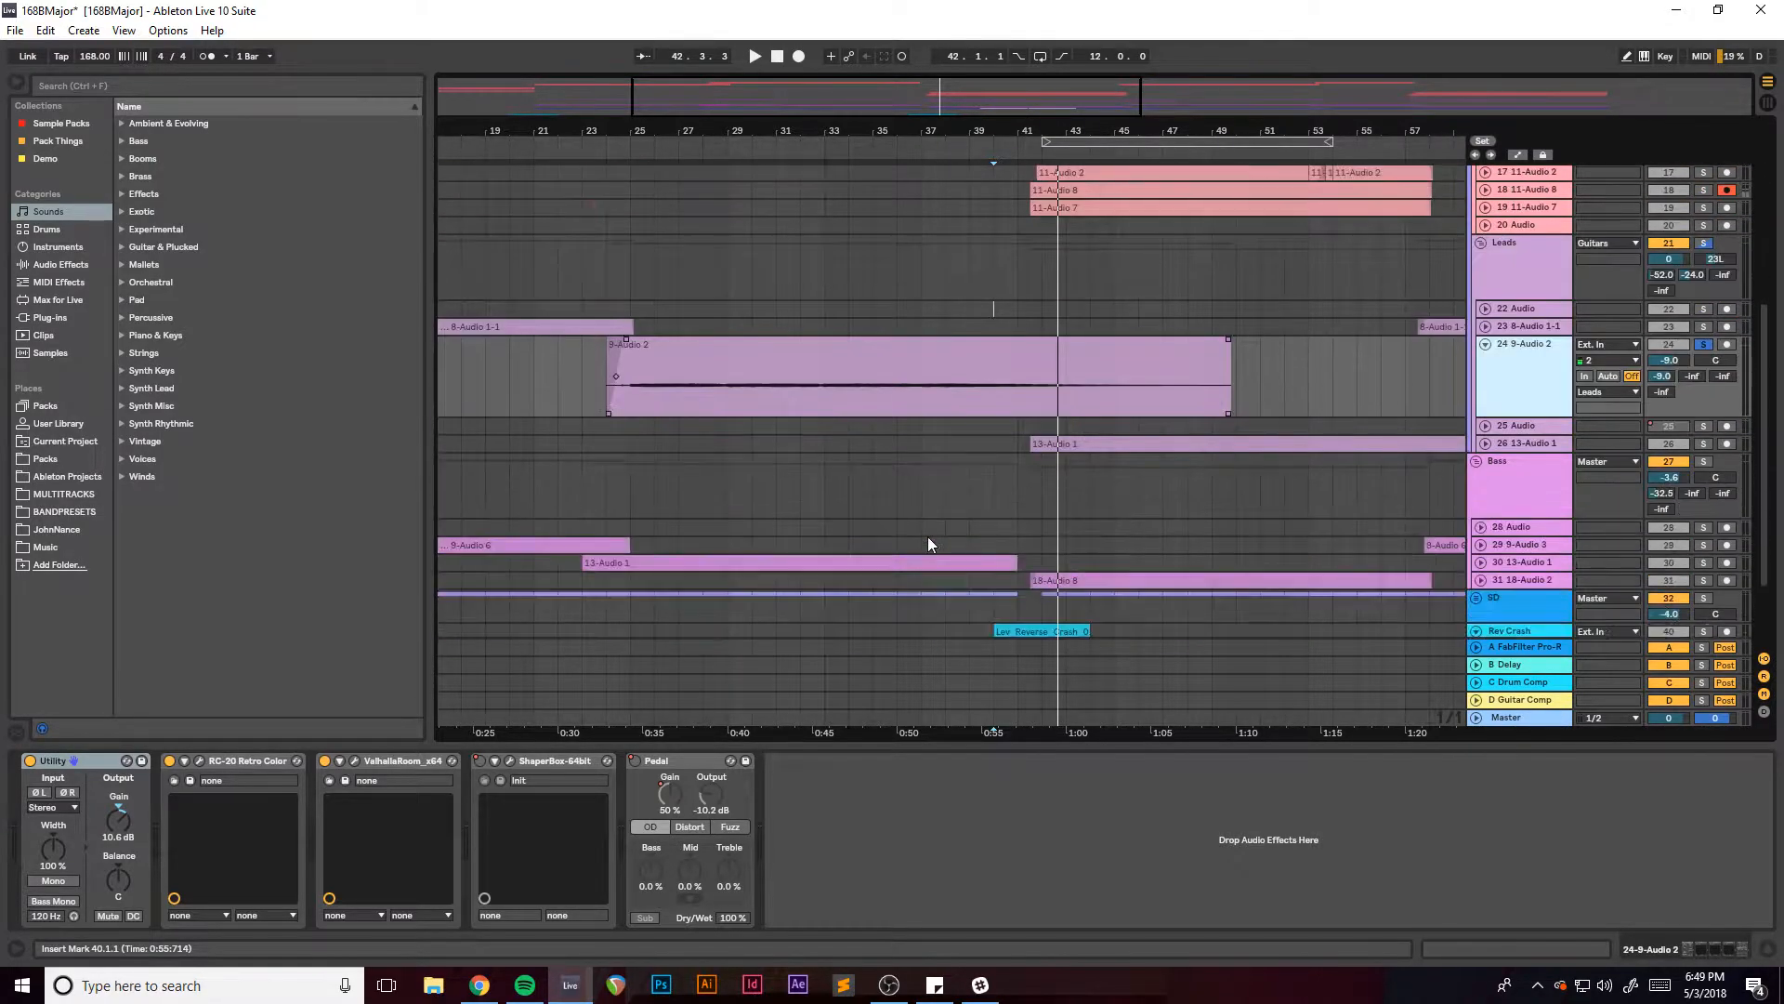
pyautogui.moveTo(836, 130); pyautogui.dragTo(948, 88)
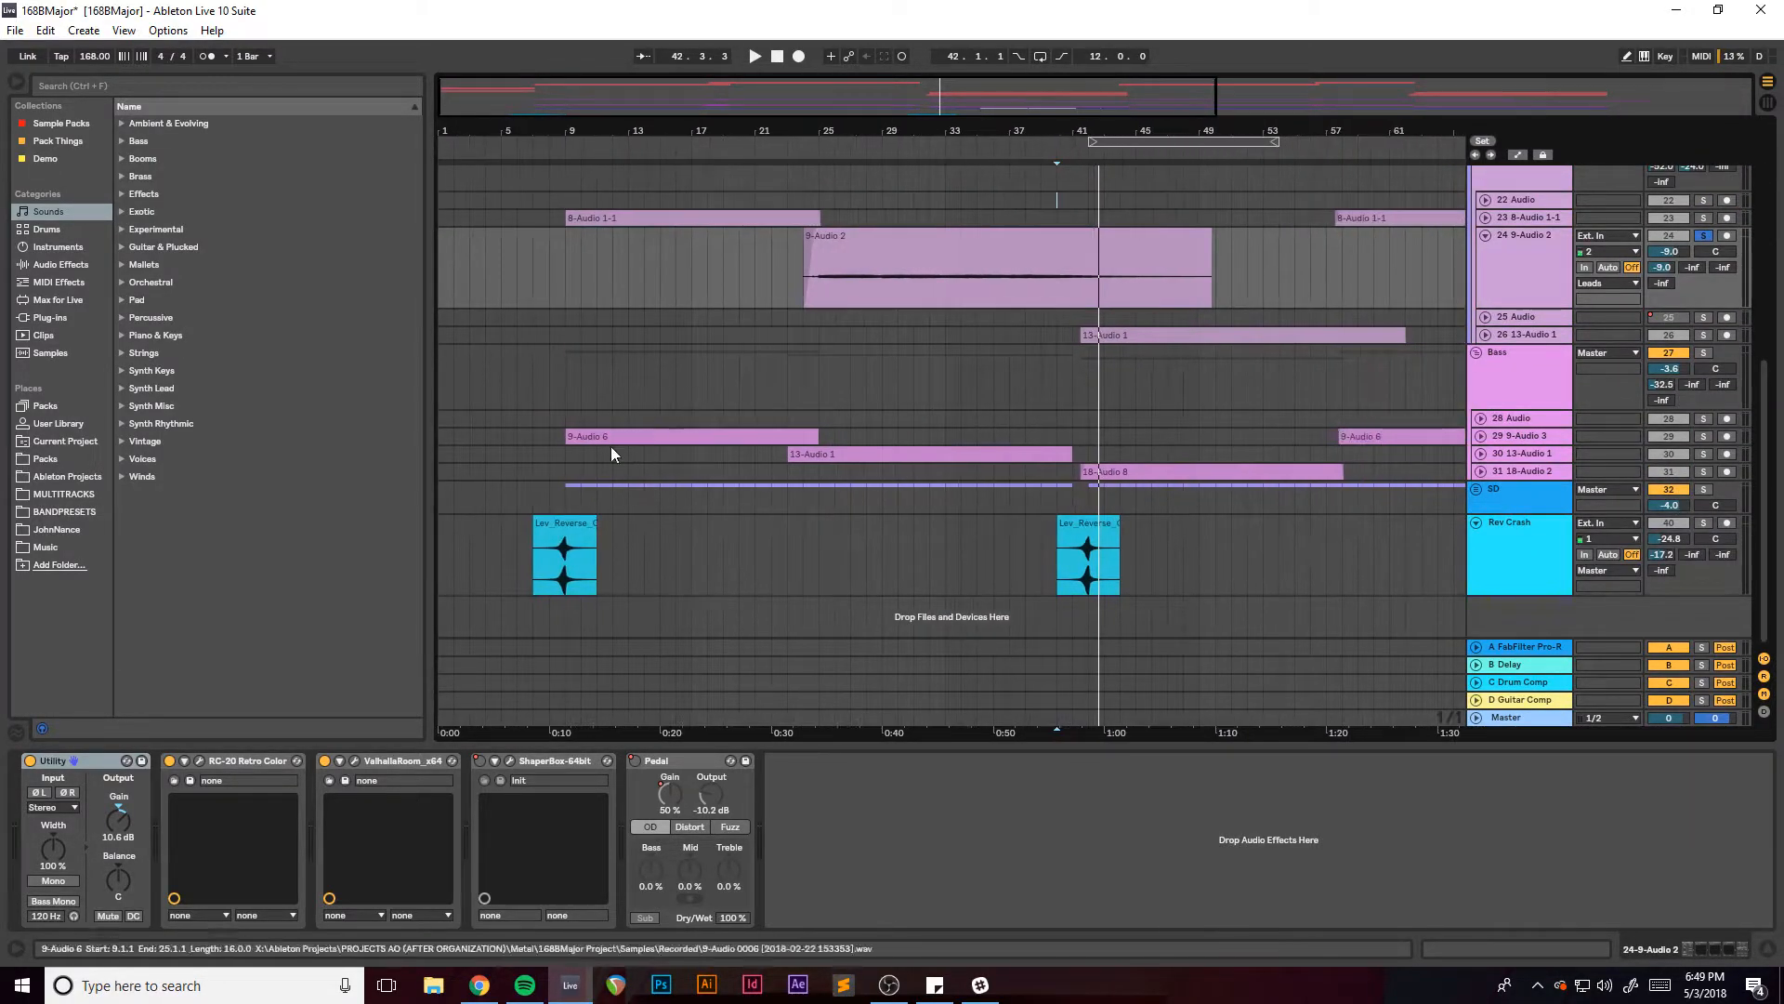
pyautogui.click(562, 494)
pyautogui.click(1476, 489)
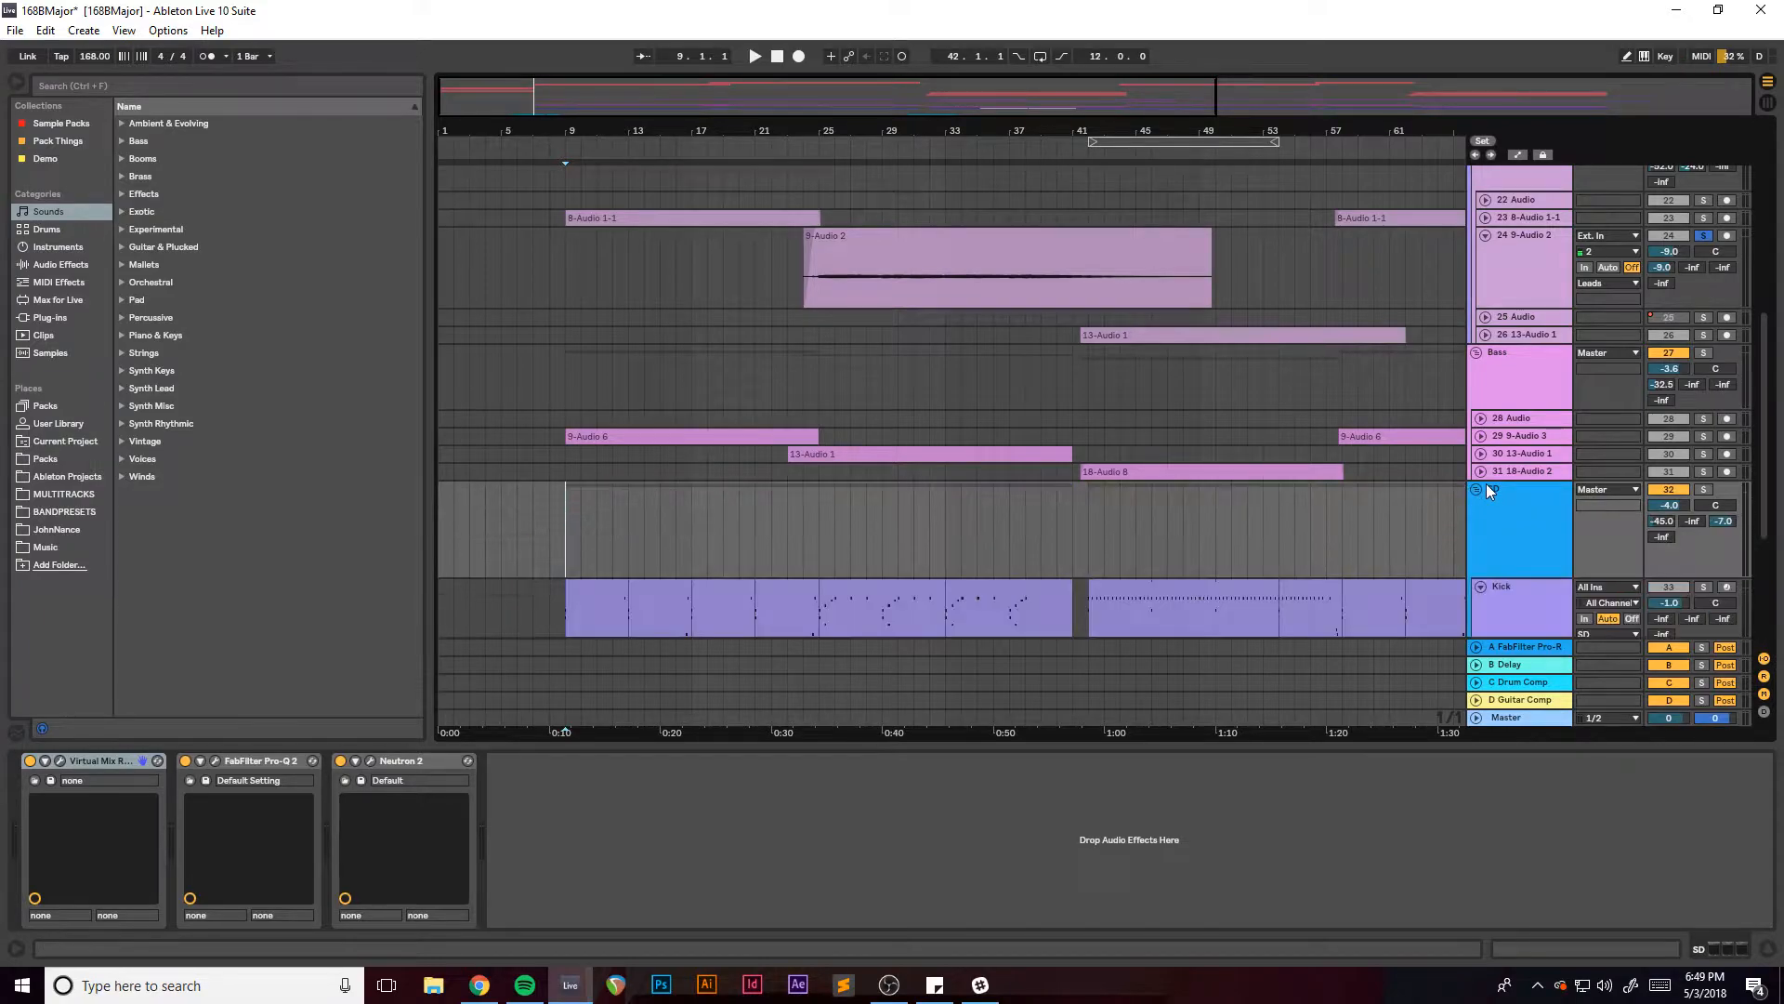
pyautogui.scroll(-4, 653, 509)
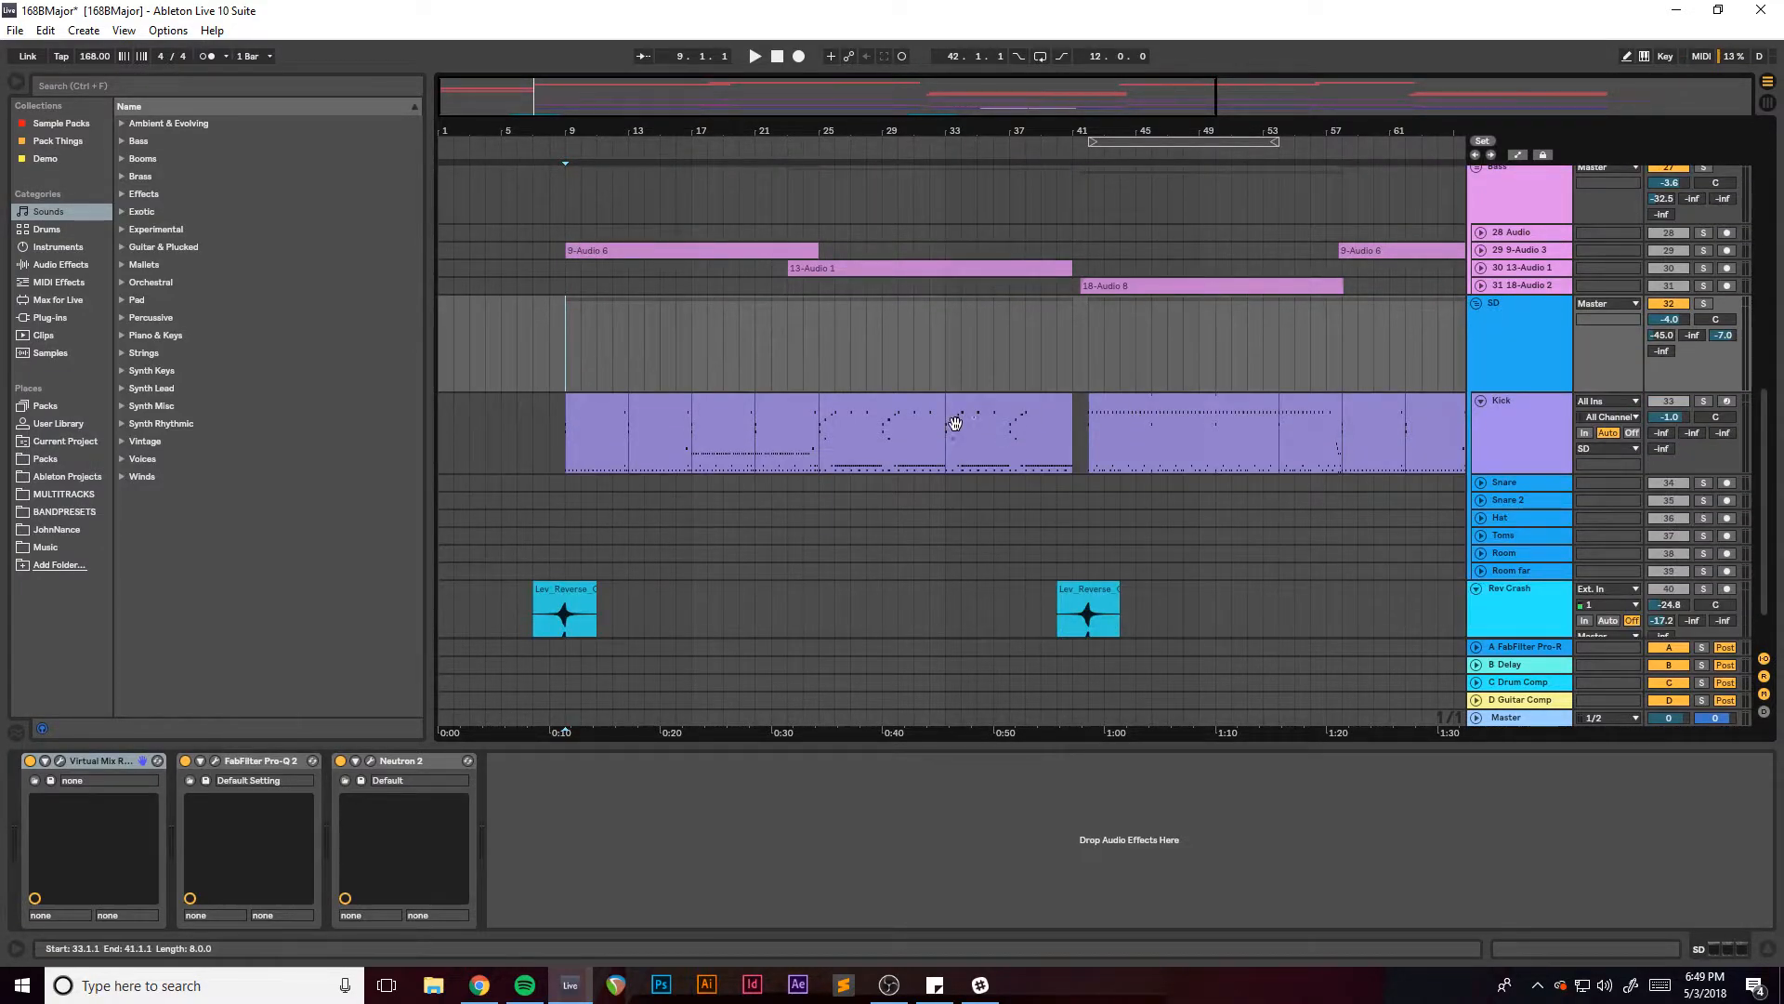
# Loop the Kick clip section from bar 33 to 41, solo the SD group, and play the loop.
pyautogui.click(1098, 448)
pyautogui.moveTo(949, 442); pyautogui.dragTo(1078, 442)
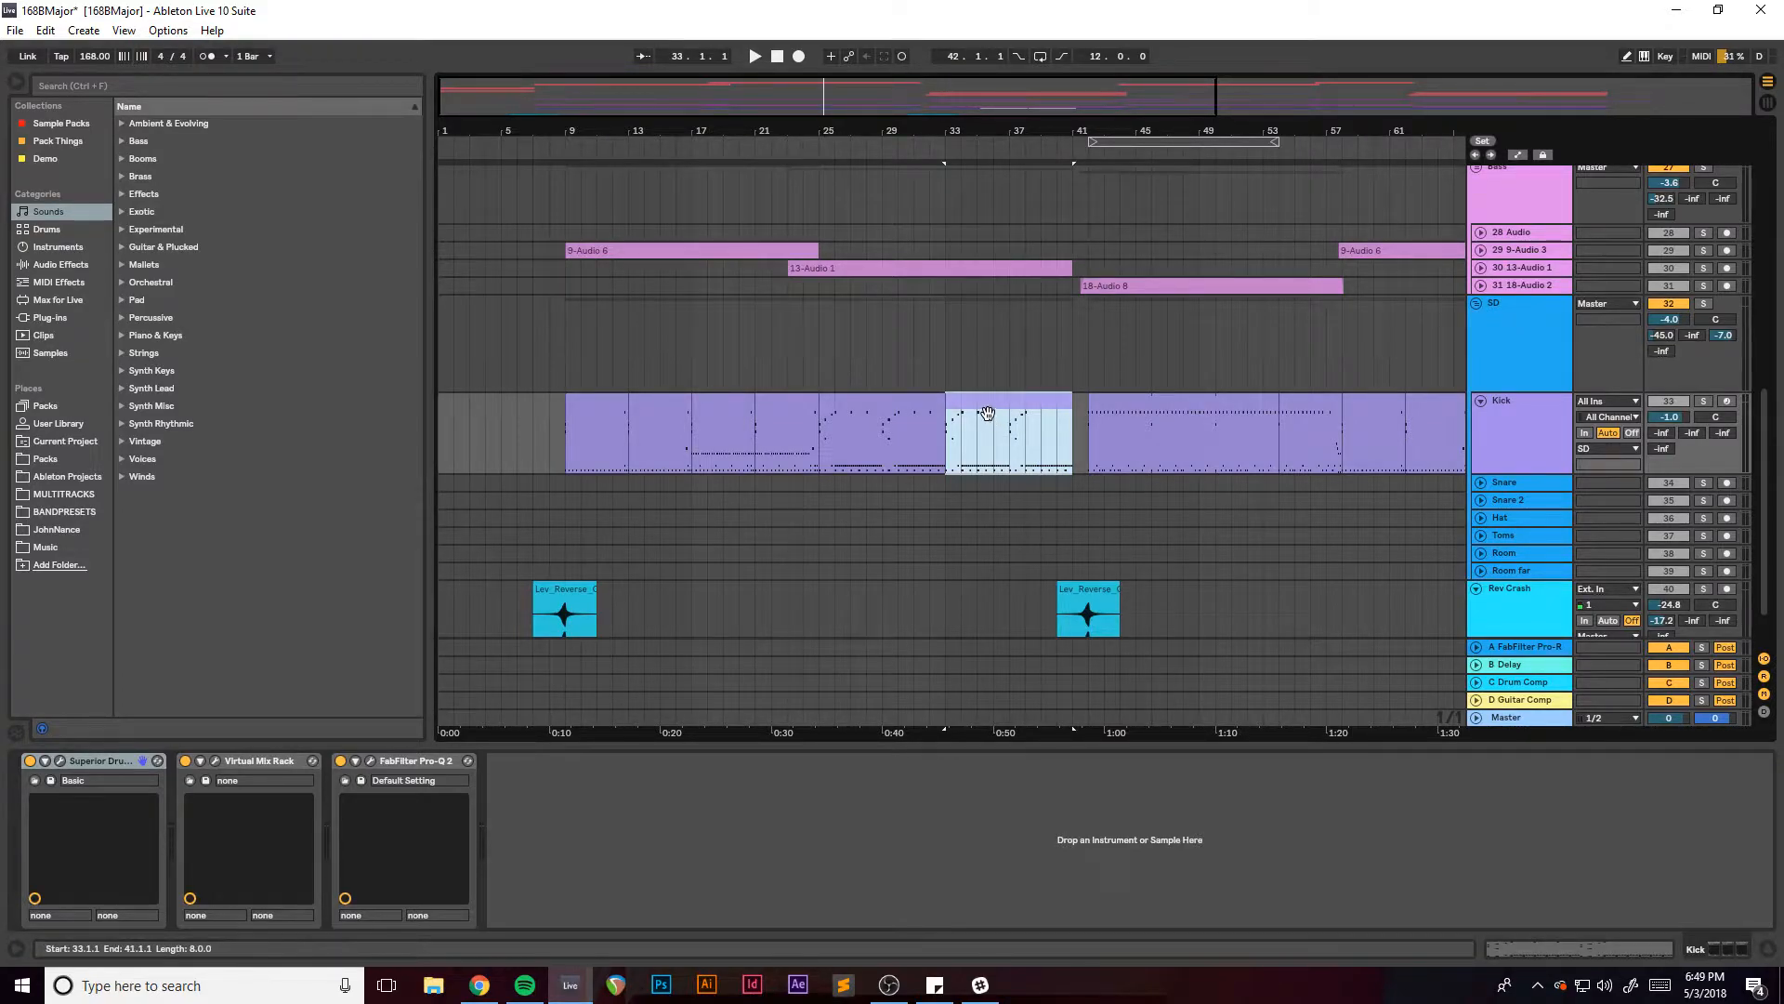
pyautogui.hotkey('ctrl', 'l')
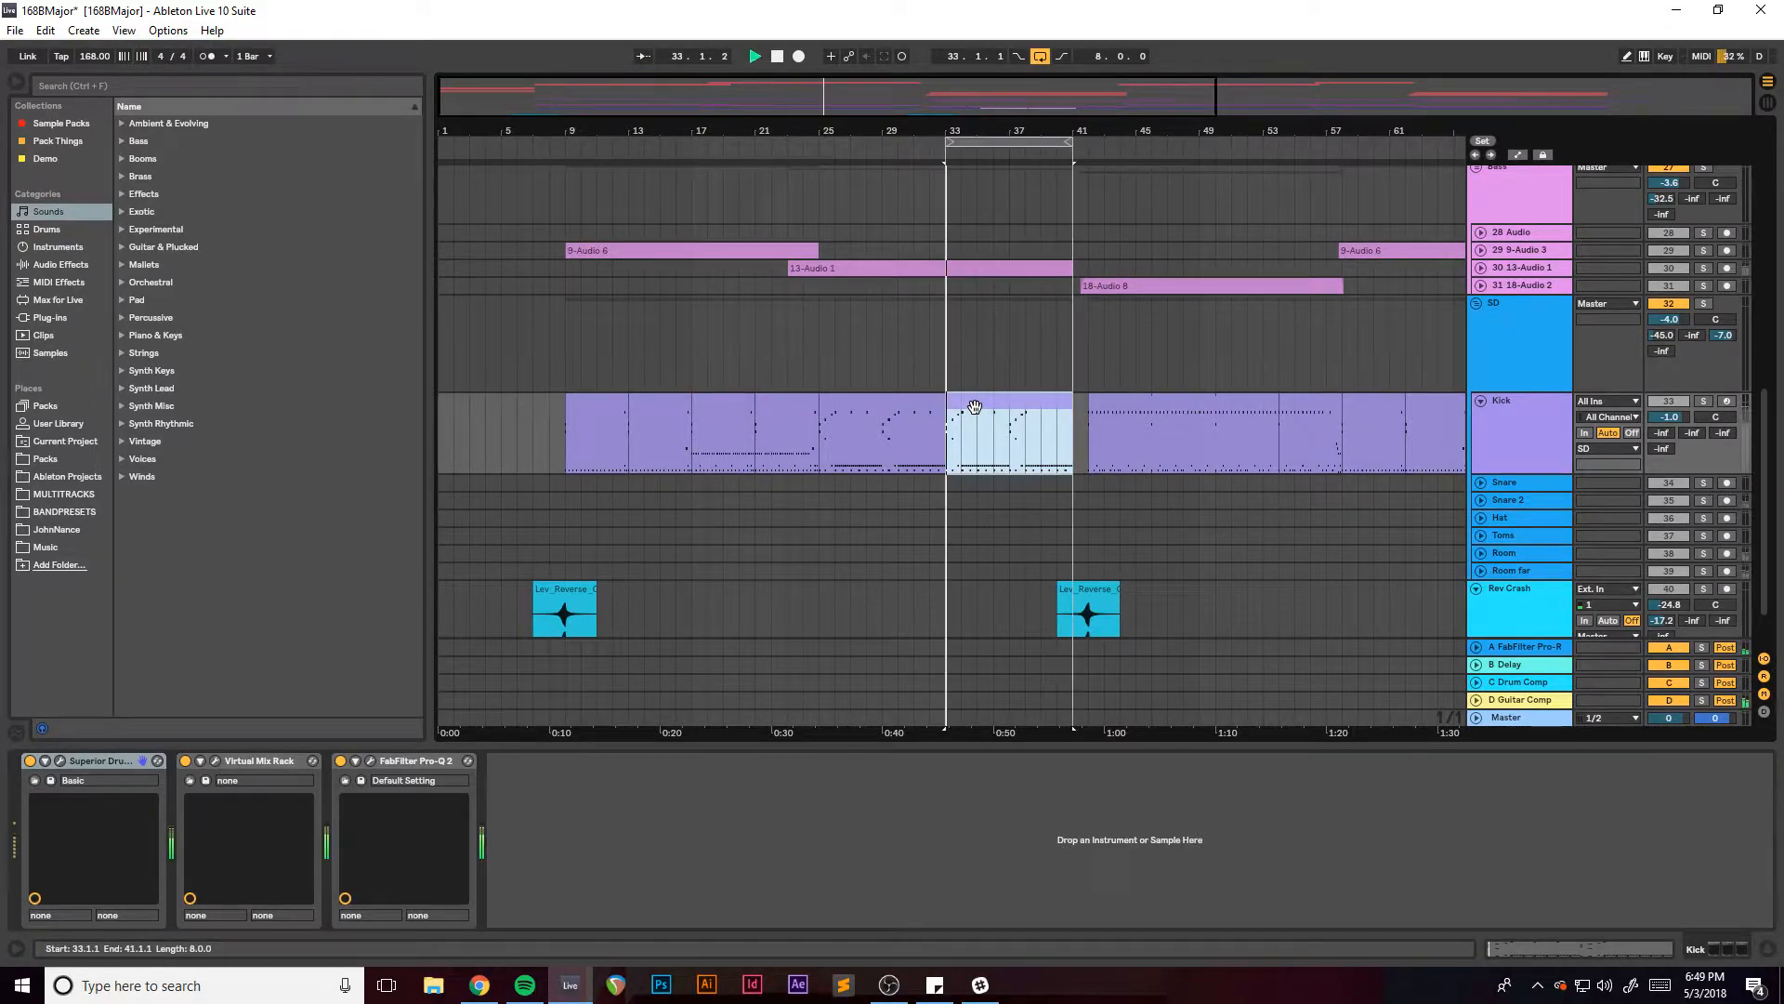
pyautogui.click(1704, 303)
pyautogui.press('space')
pyautogui.moveTo(1022, 131); pyautogui.dragTo(994, 232)
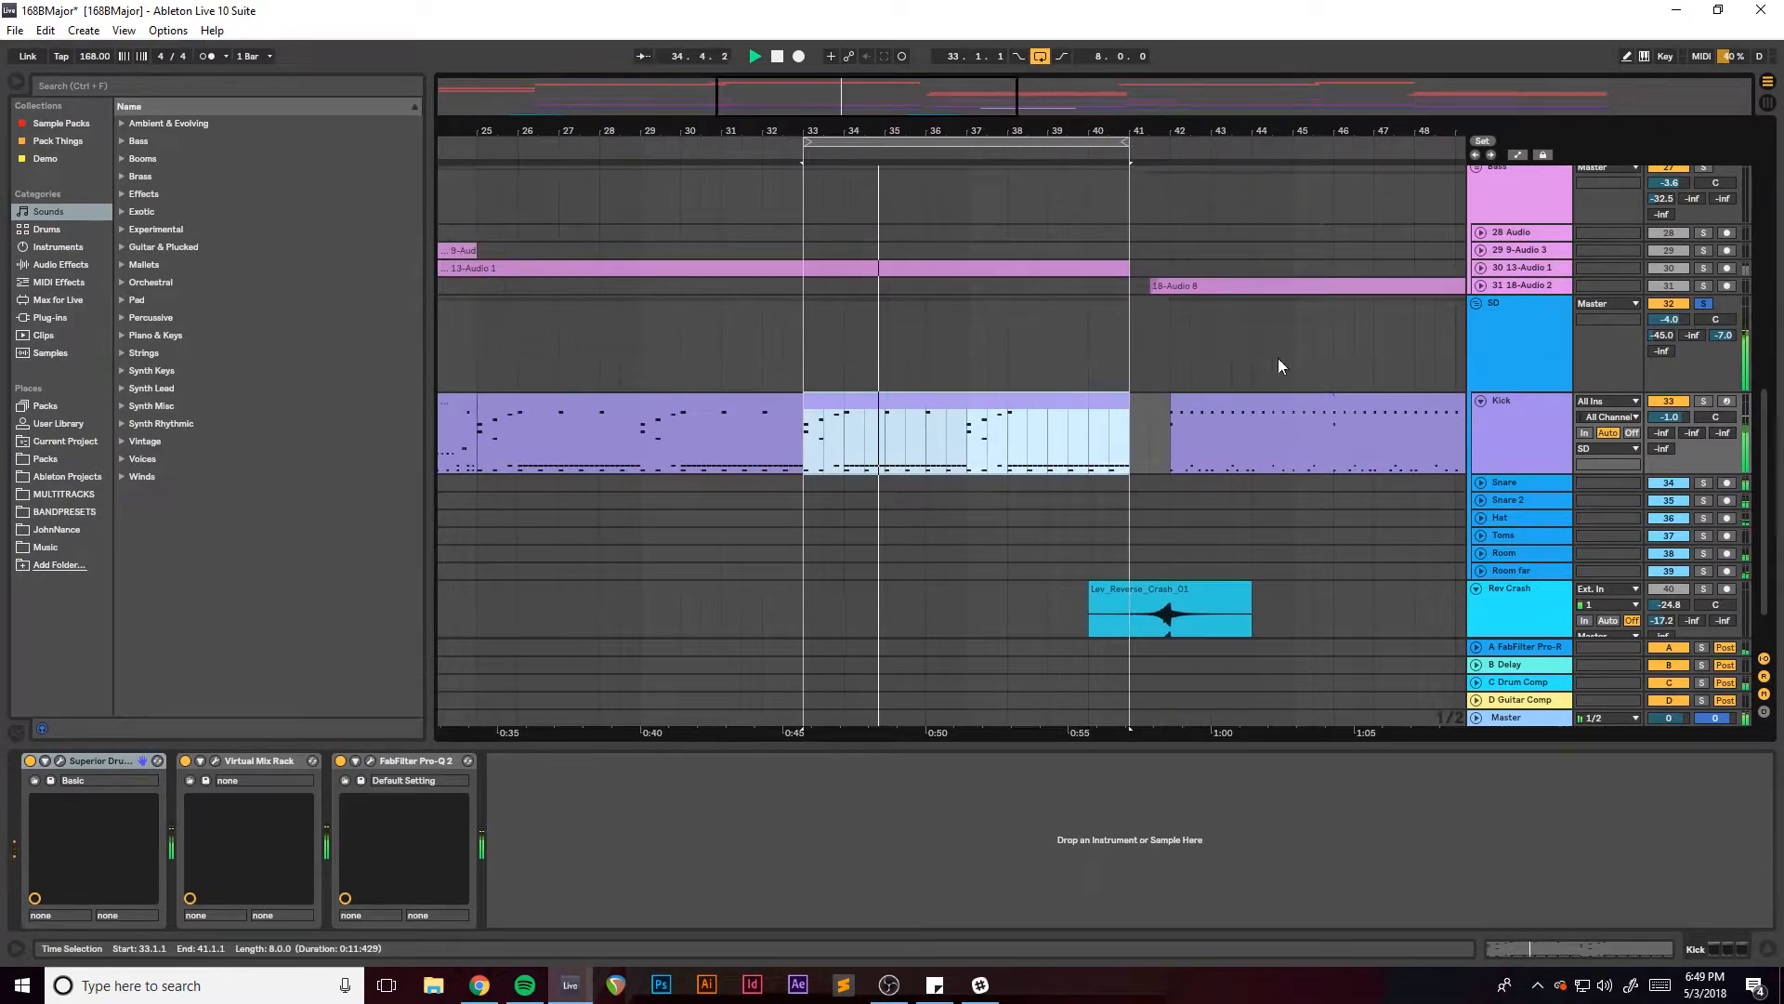
# Stop playback, inspect the Superior Drummer kit on the Kick track, and close the plug-in.
pyautogui.click(1524, 422)
pyautogui.press('space')
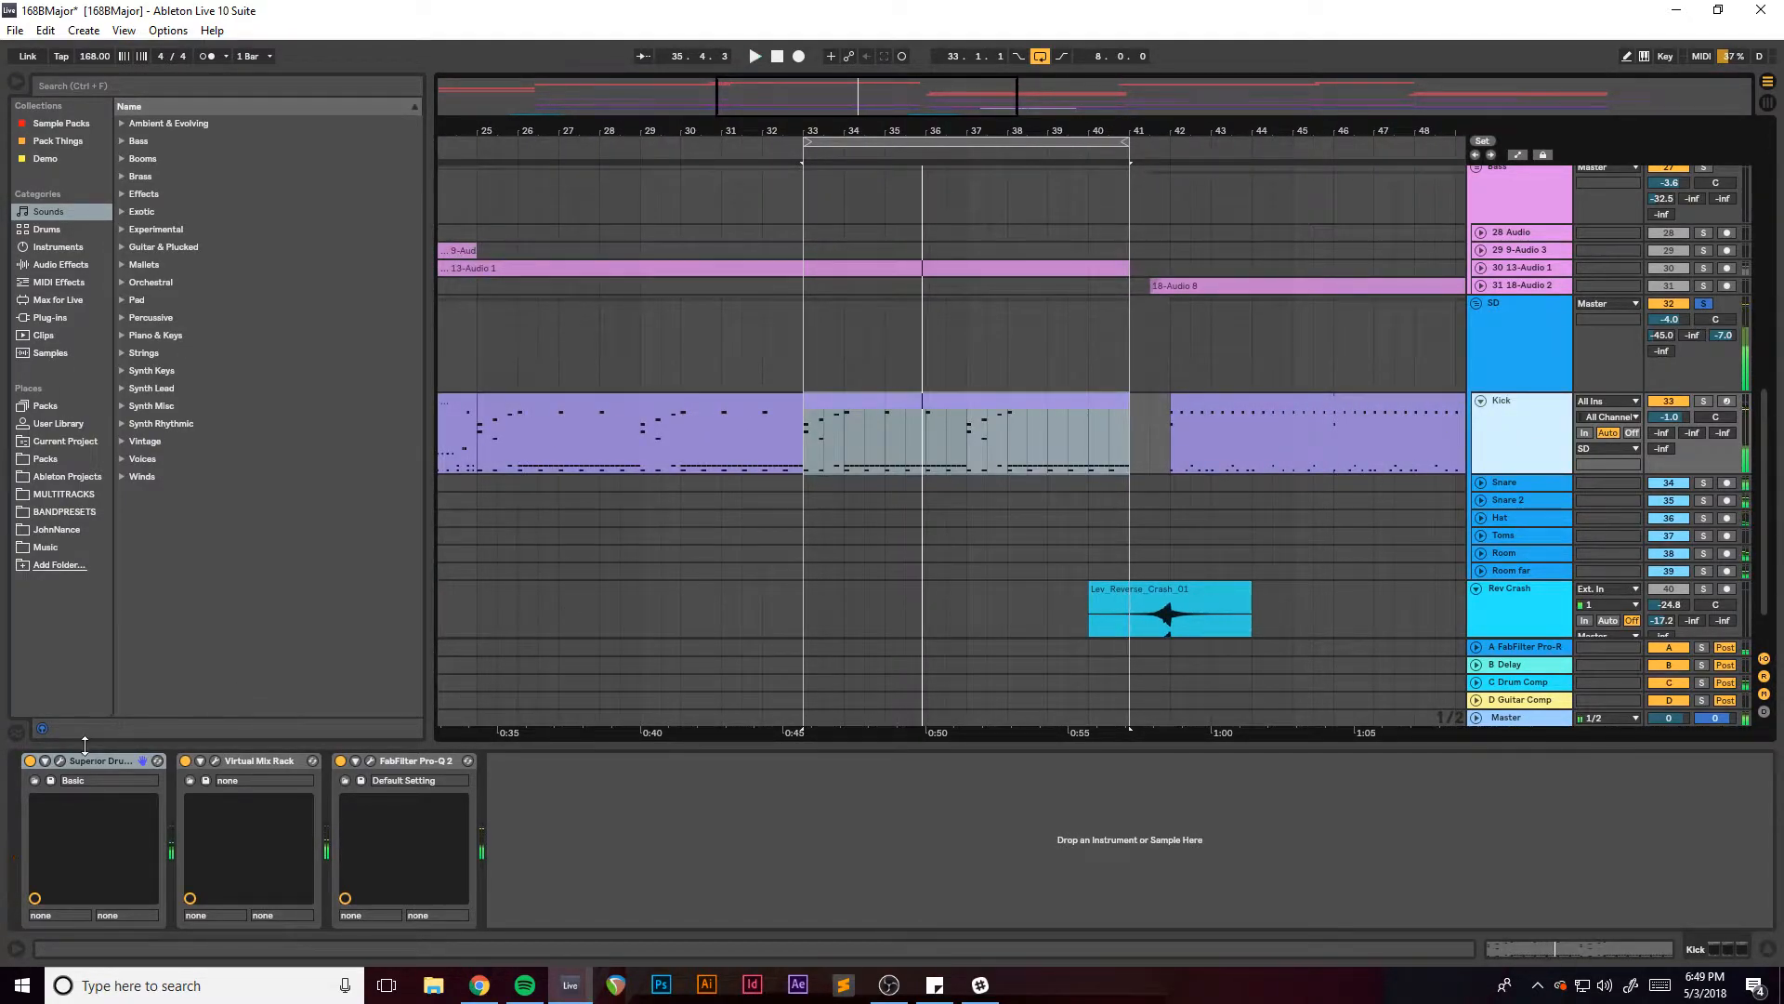
pyautogui.click(60, 761)
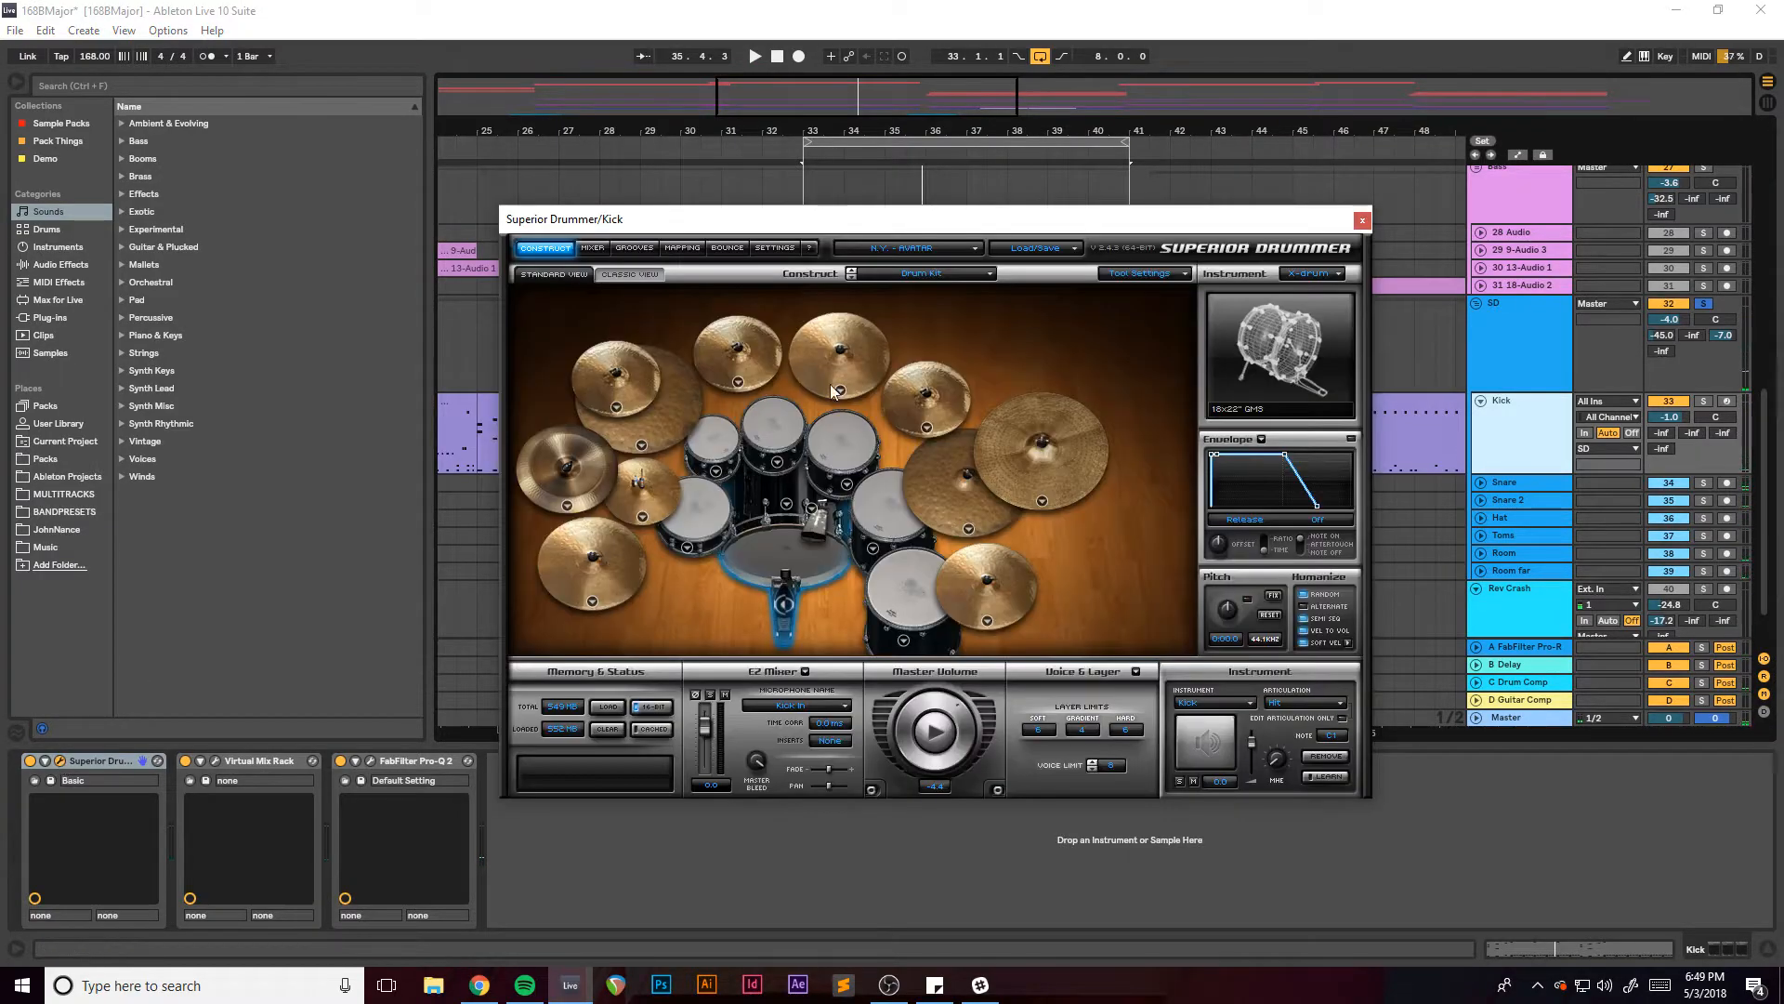
pyautogui.click(1362, 221)
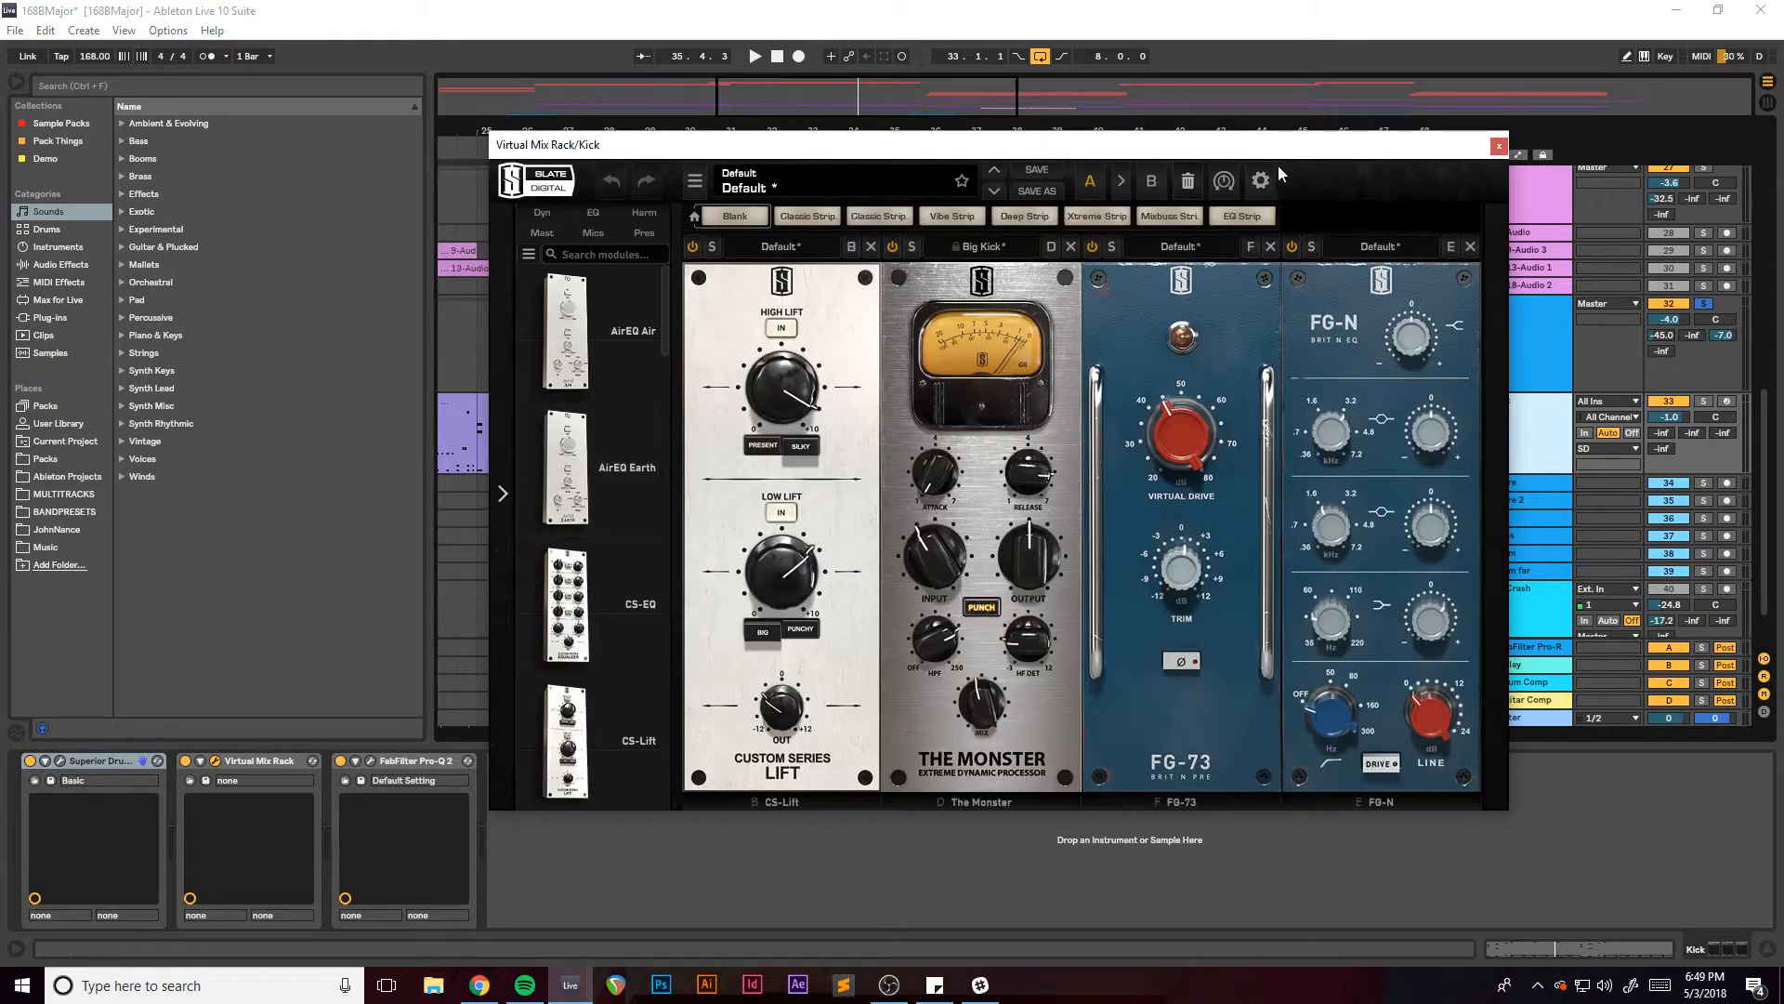
# Solo the Kick track and audition the loop while examining the CS-Lift module in its Virtual Mix Rack.
pyautogui.moveTo(1190, 131); pyautogui.dragTo(833, 130)
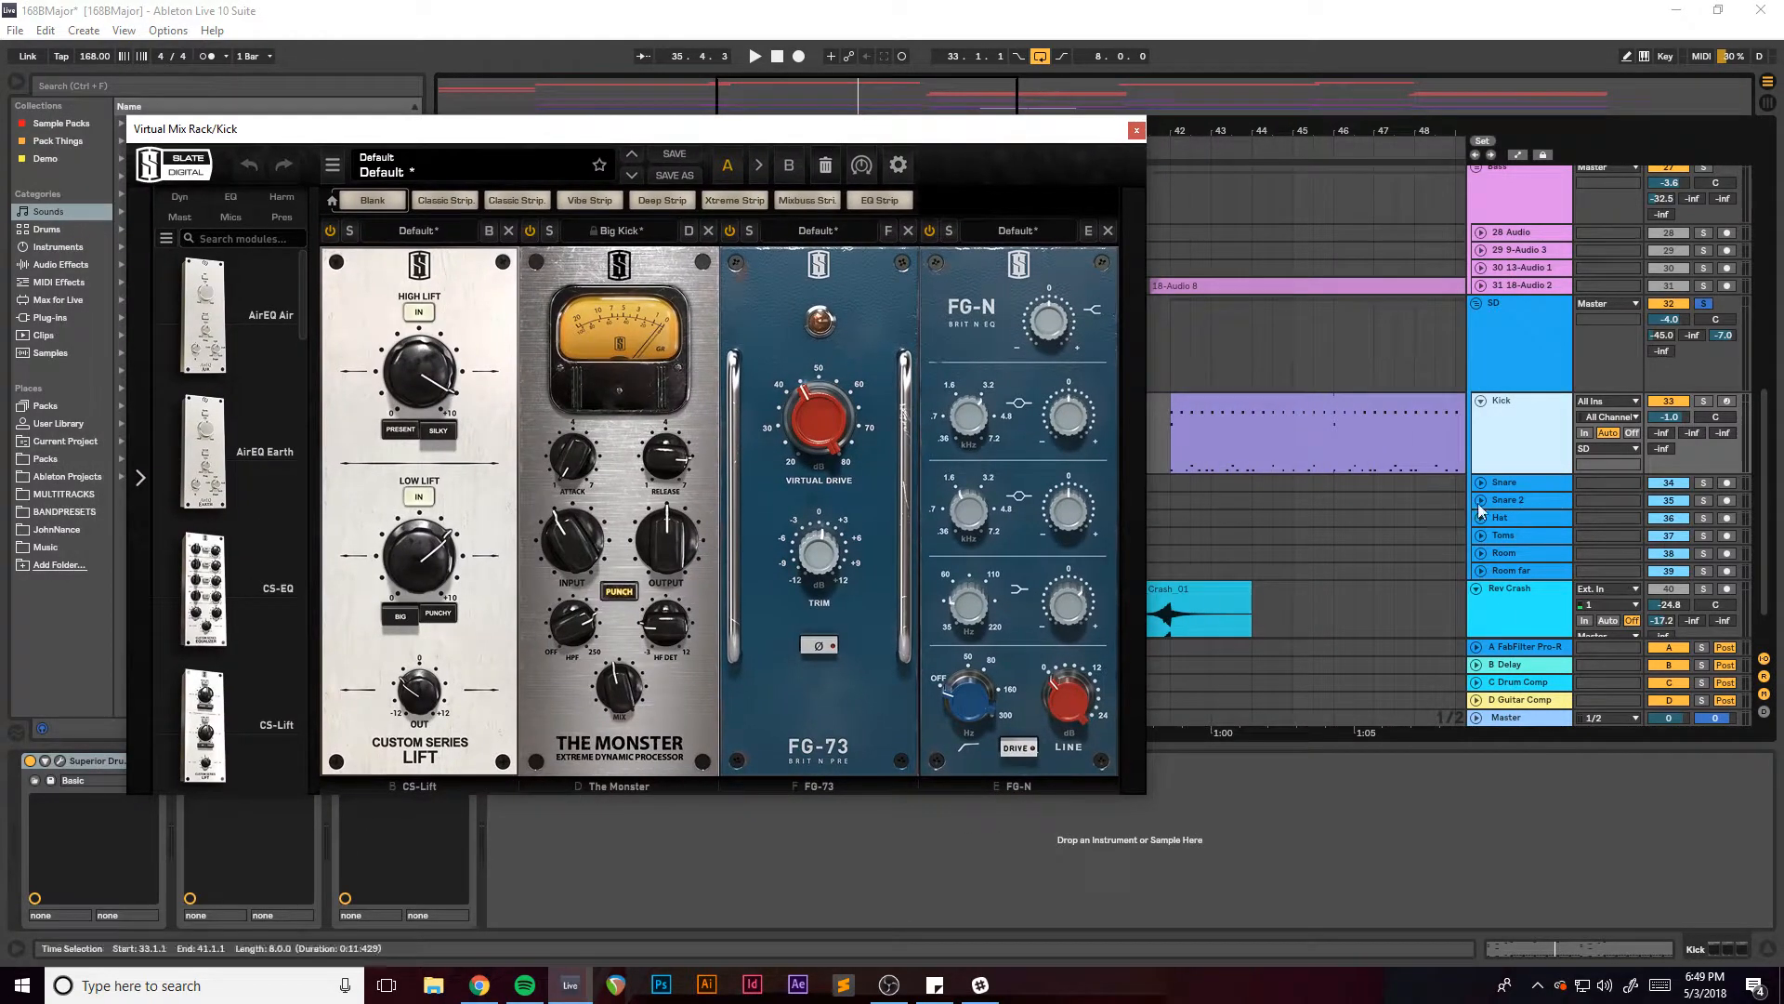
pyautogui.click(1700, 402)
pyautogui.press('space')
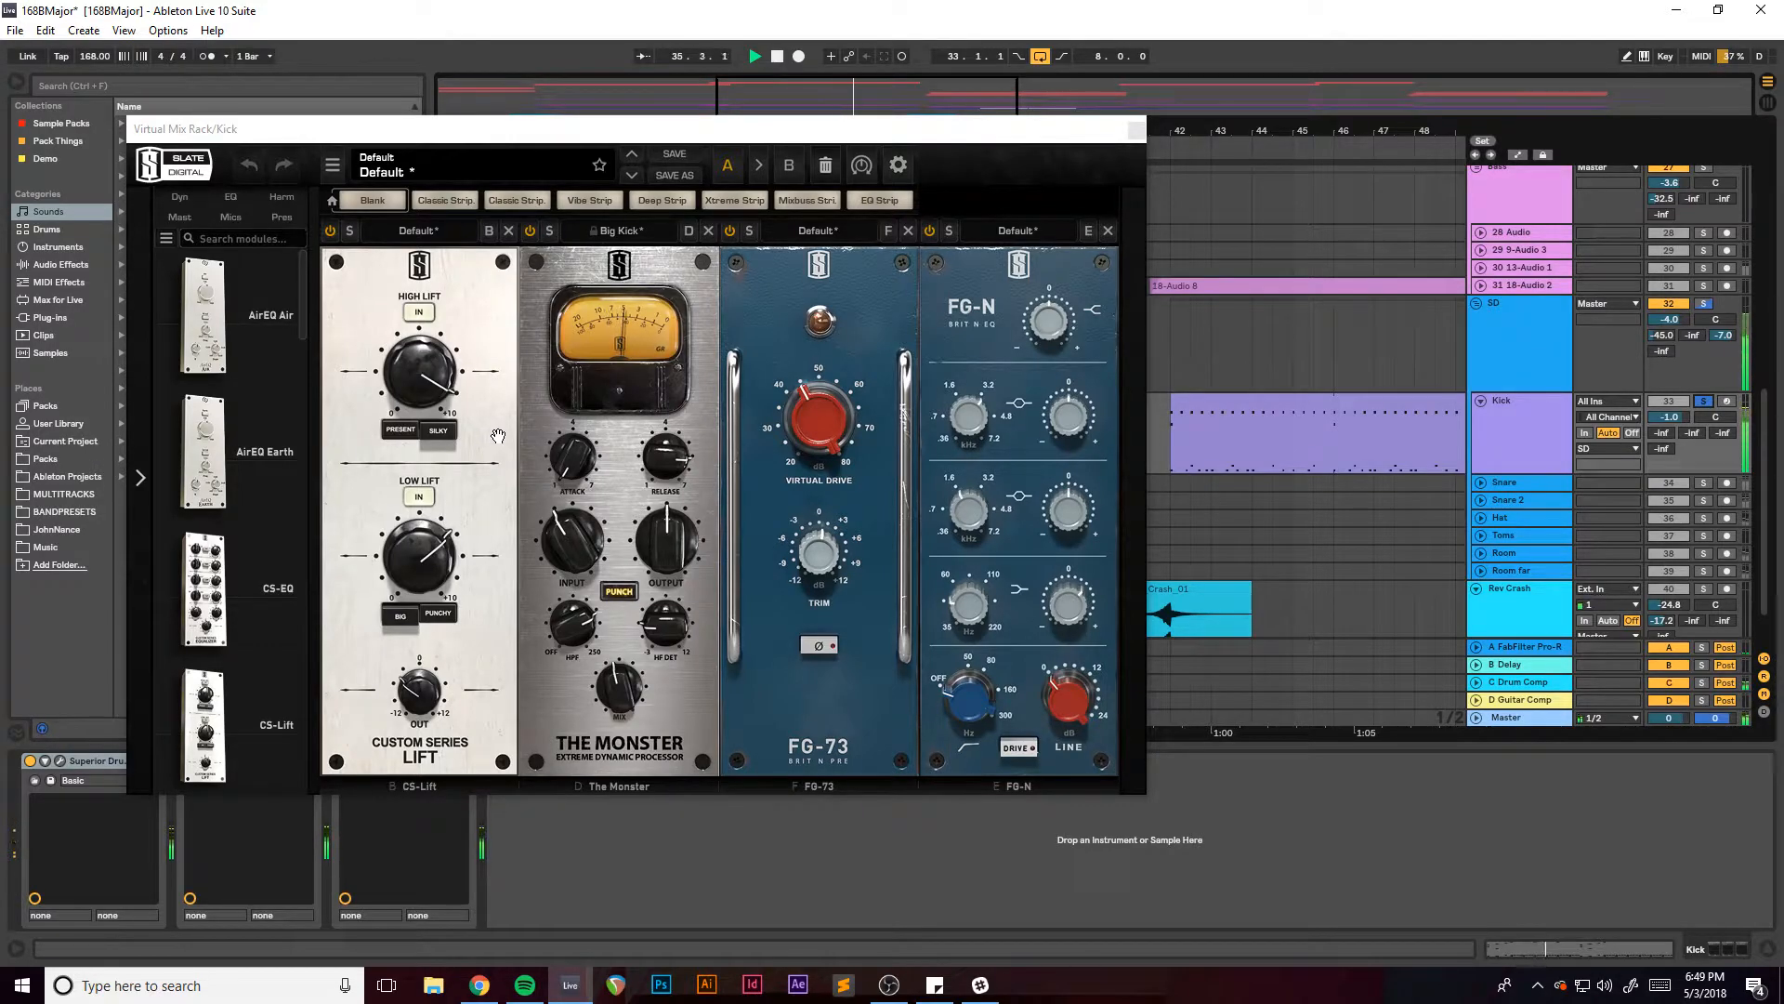
pyautogui.press('space')
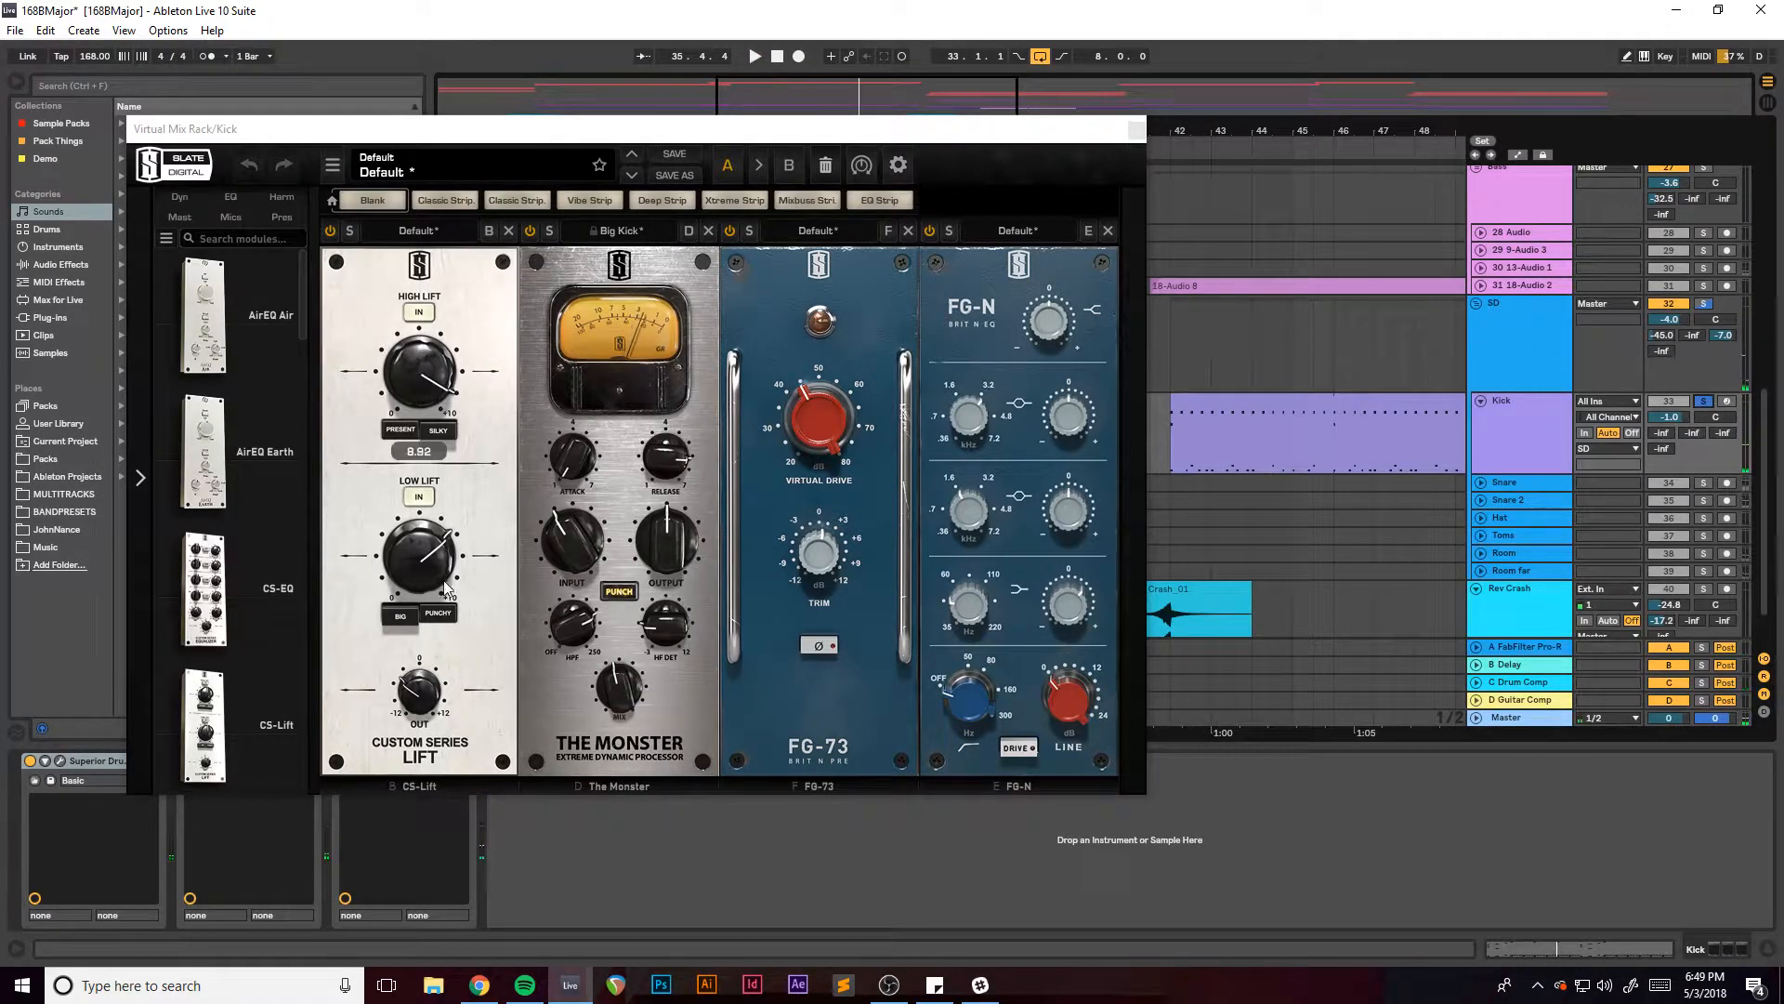
# Compare the kick with The Monster compressor module switched off and on during playback.
pyautogui.moveTo(583, 460)
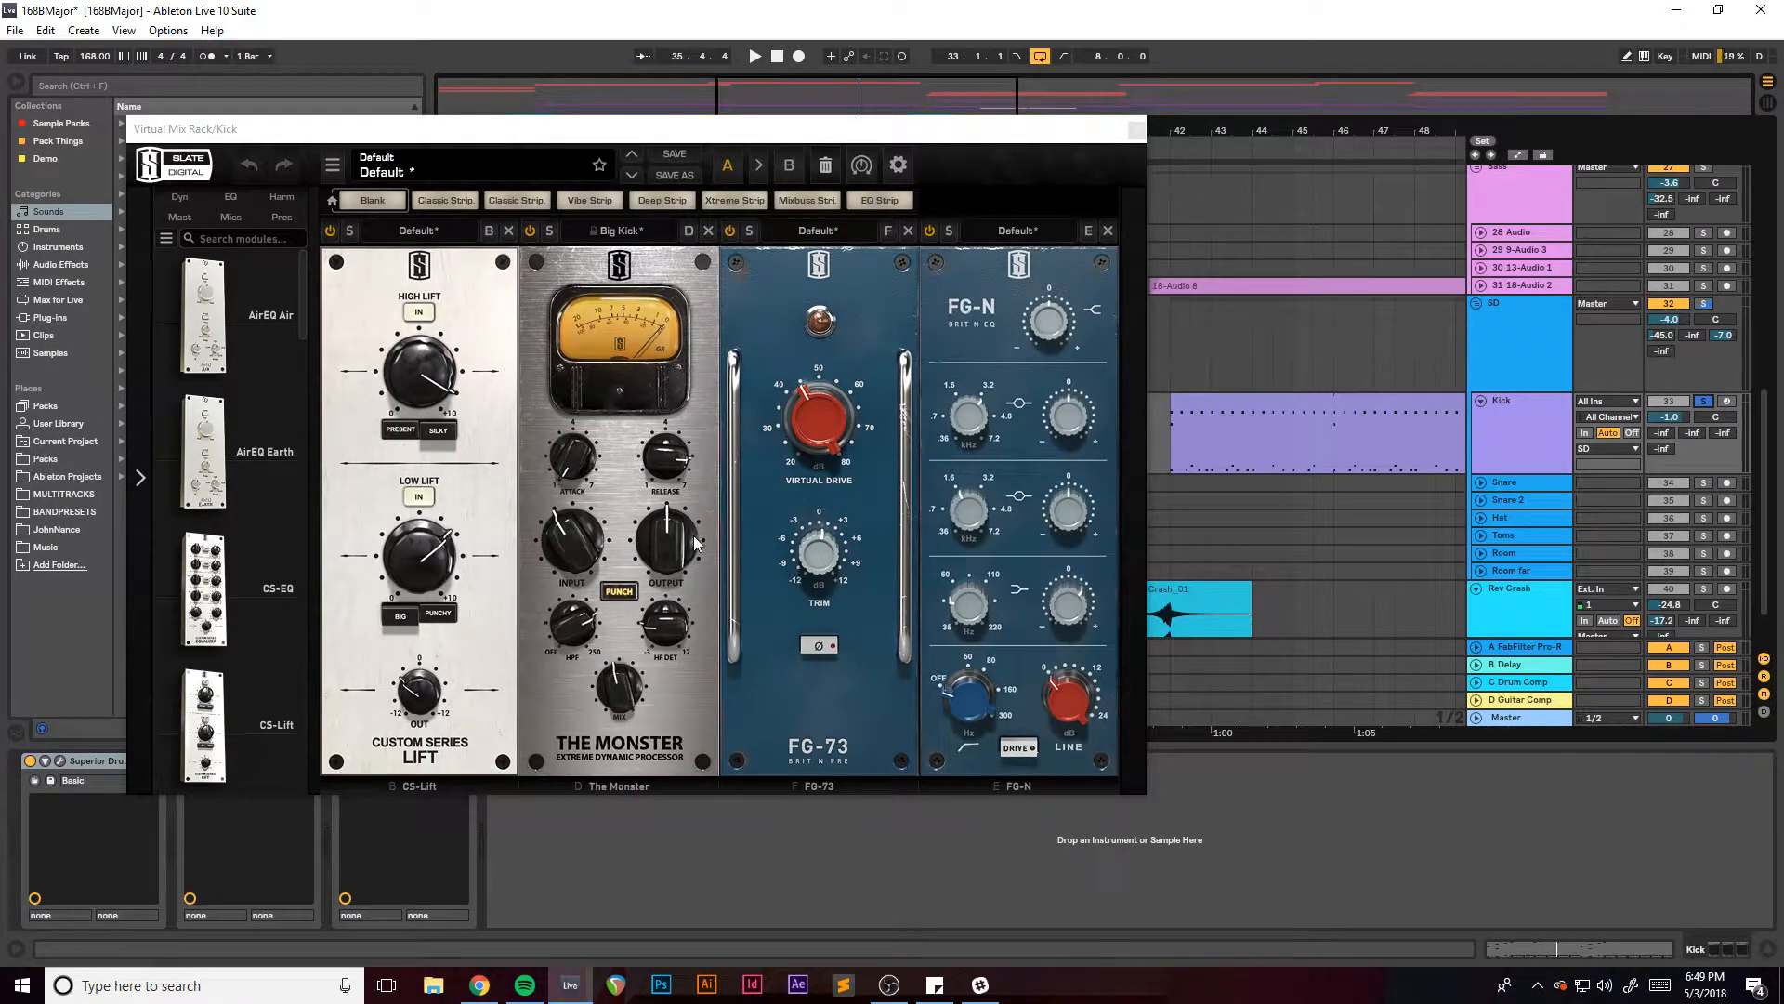
pyautogui.press('space')
pyautogui.click(530, 230)
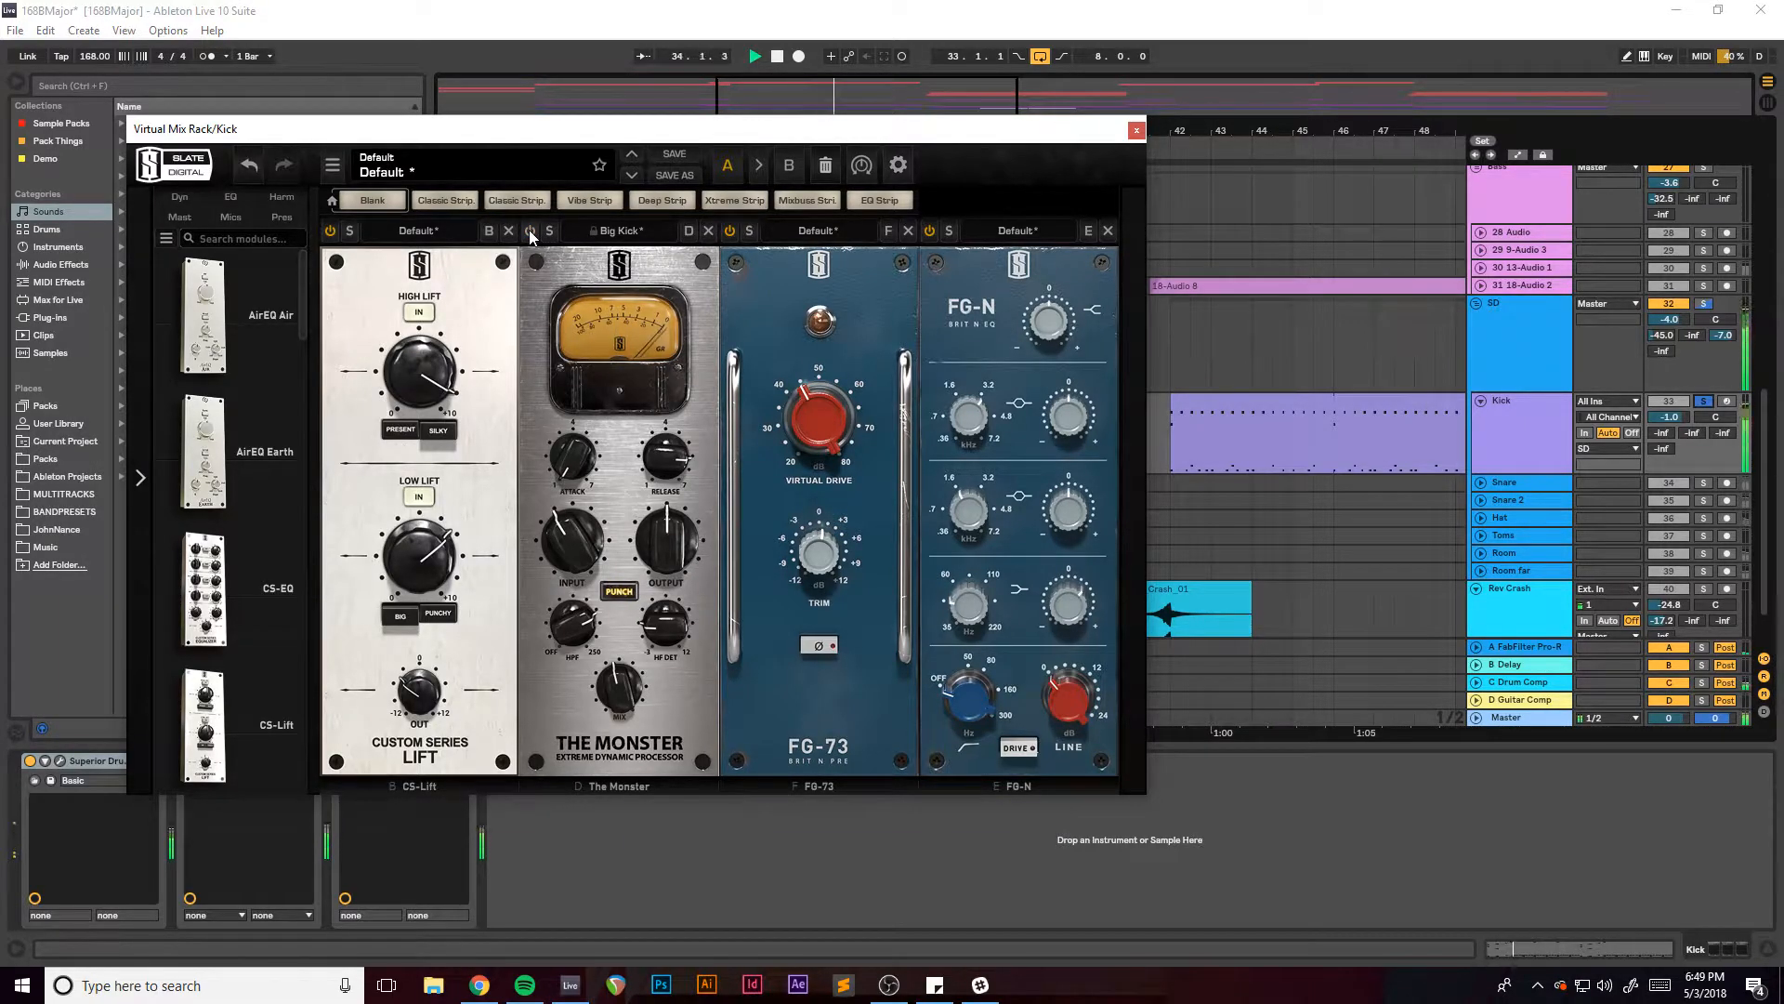
pyautogui.click(528, 230)
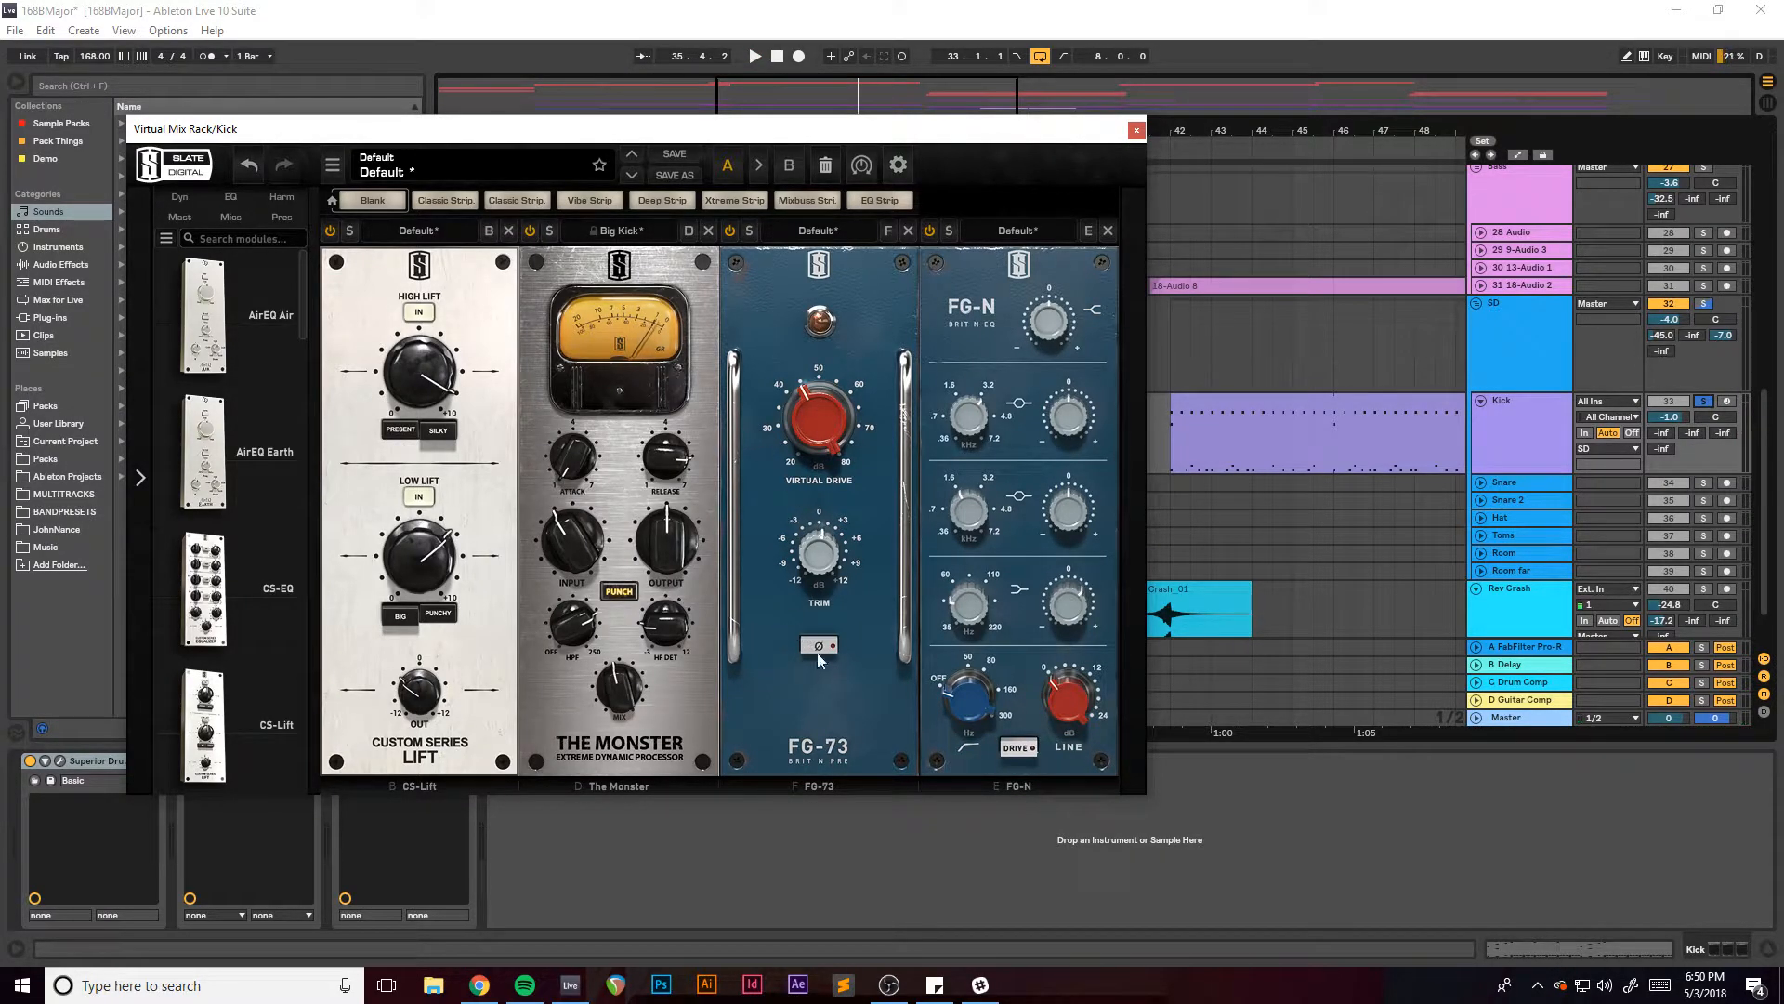
# Audition the kick while checking the FG-73 and FG-N modules, and close its Virtual Mix Rack.
pyautogui.press('space')
pyautogui.moveTo(937, 130); pyautogui.dragTo(974, 131)
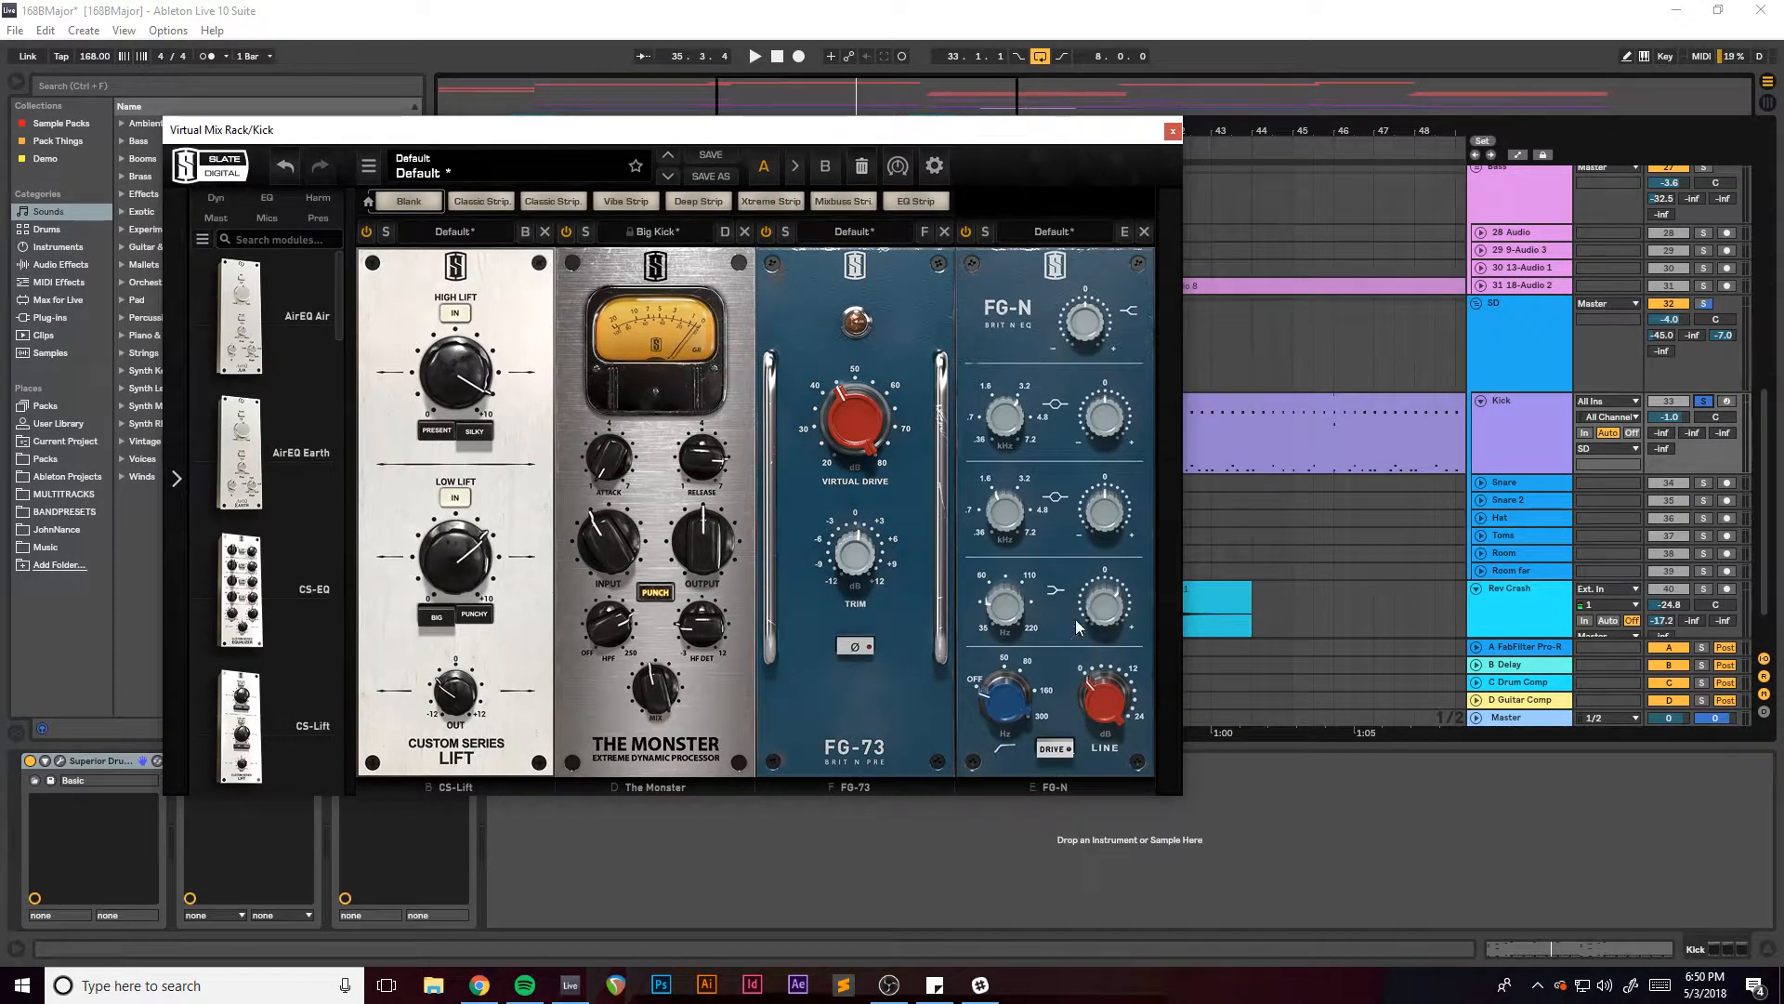
pyautogui.moveTo(1105, 613)
pyautogui.press('space')
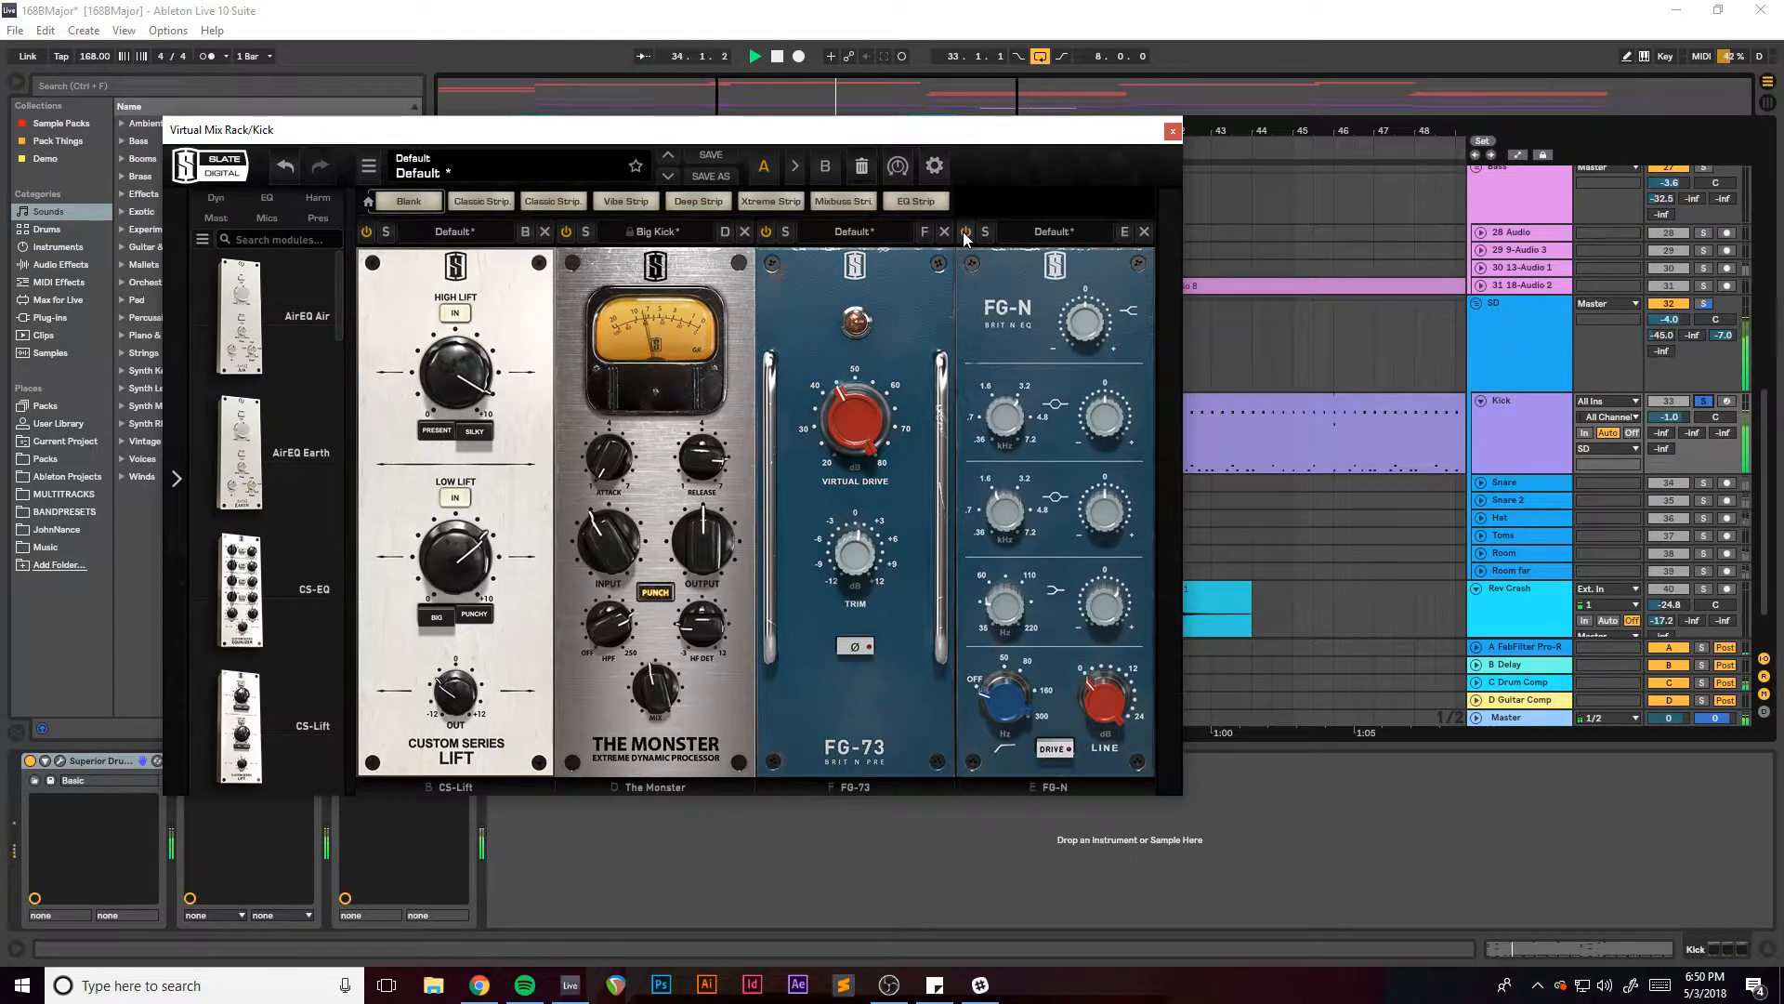
pyautogui.press('space')
pyautogui.click(1173, 132)
# Solo the Snare track and audition the loop with its Virtual Mix Rack open.
pyautogui.scroll(-1, 1392, 439)
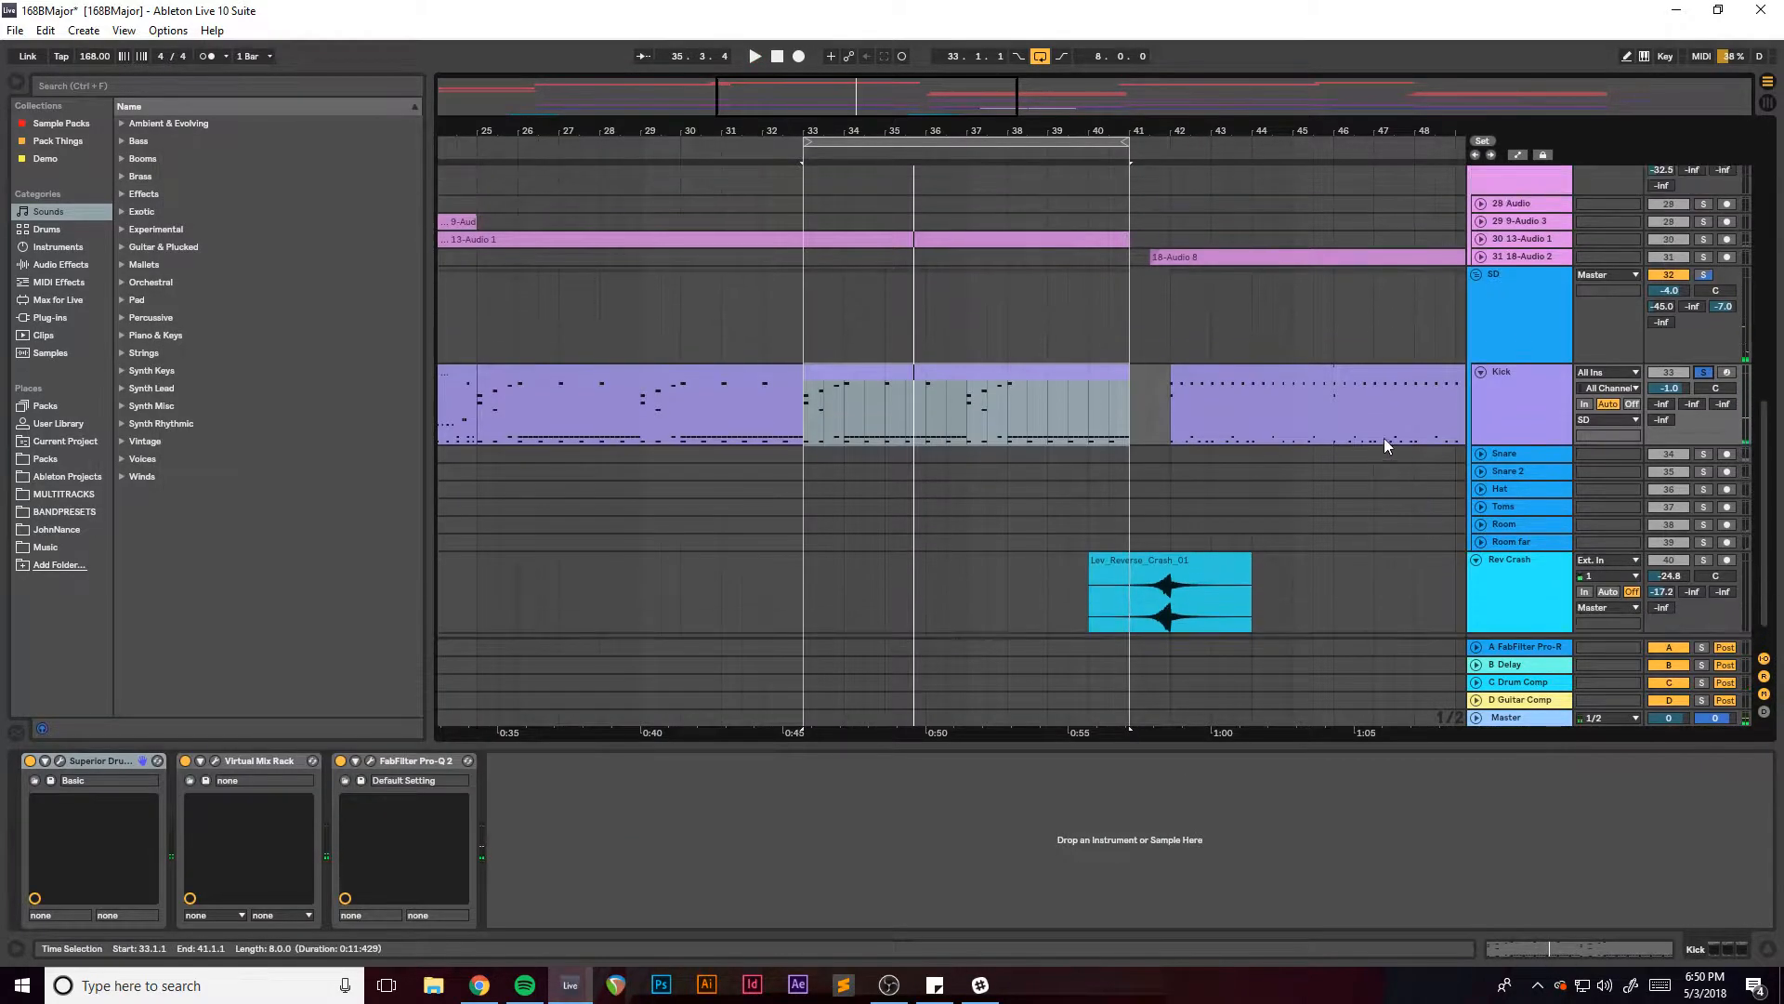
pyautogui.click(1522, 452)
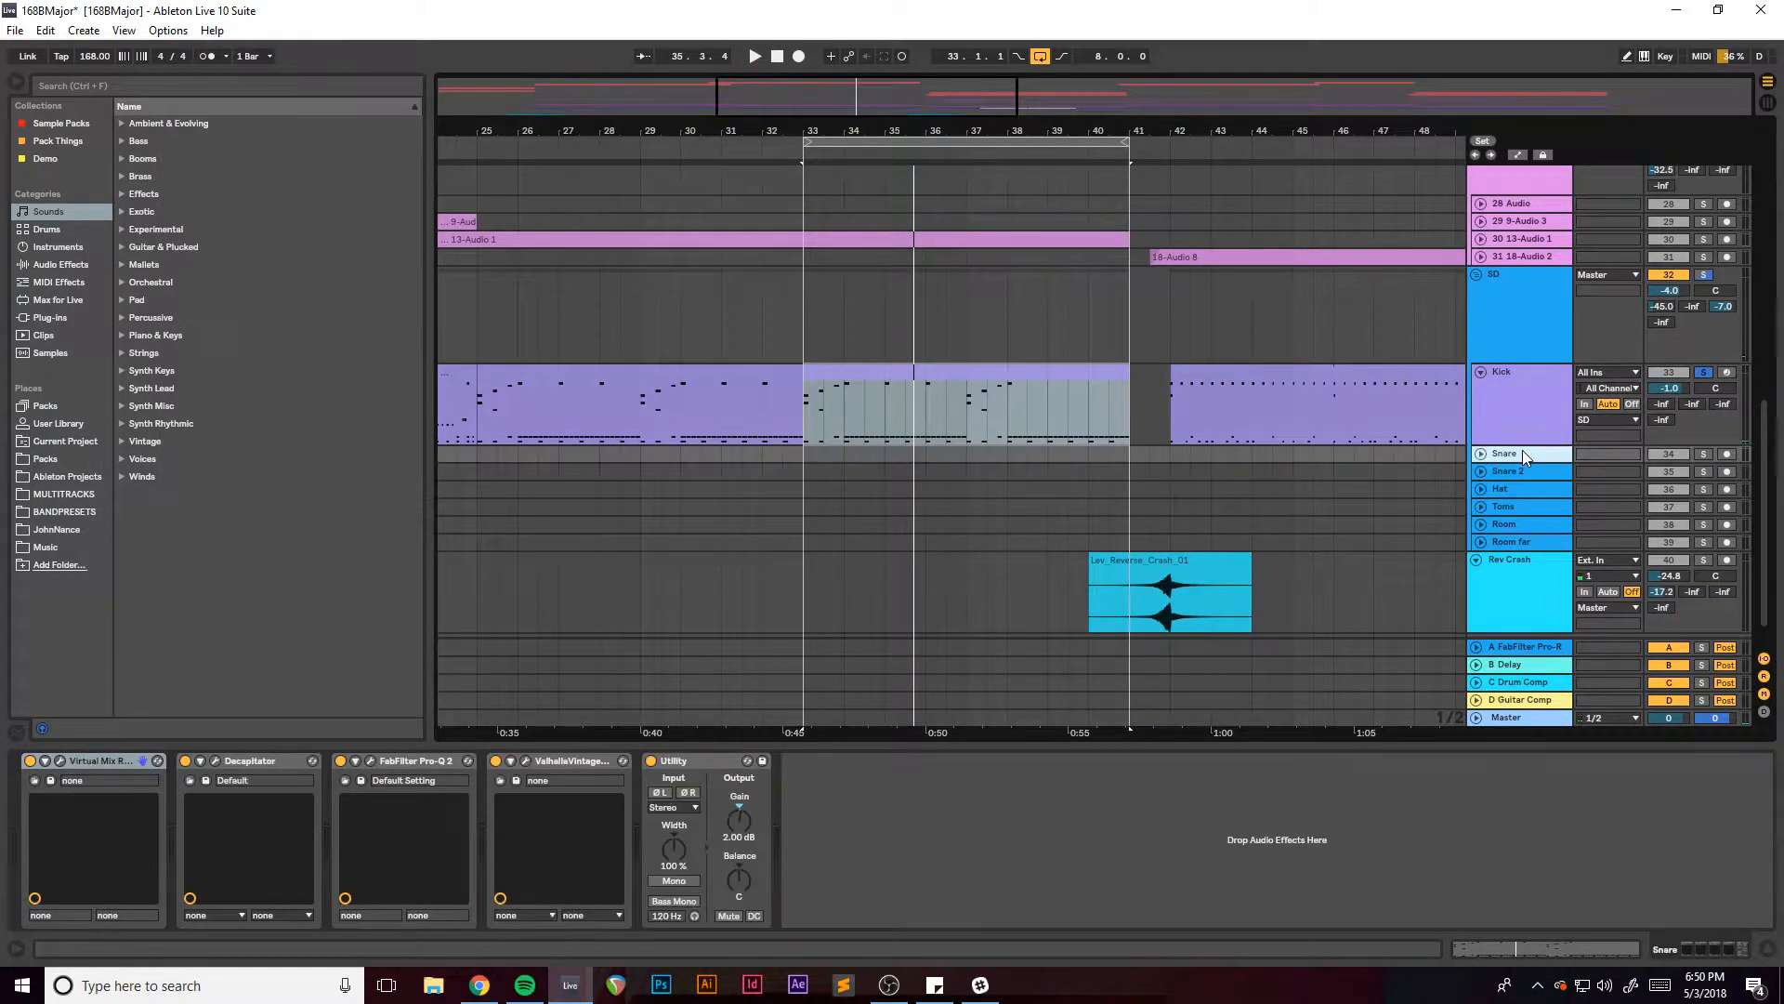
pyautogui.click(1704, 454)
pyautogui.press('space')
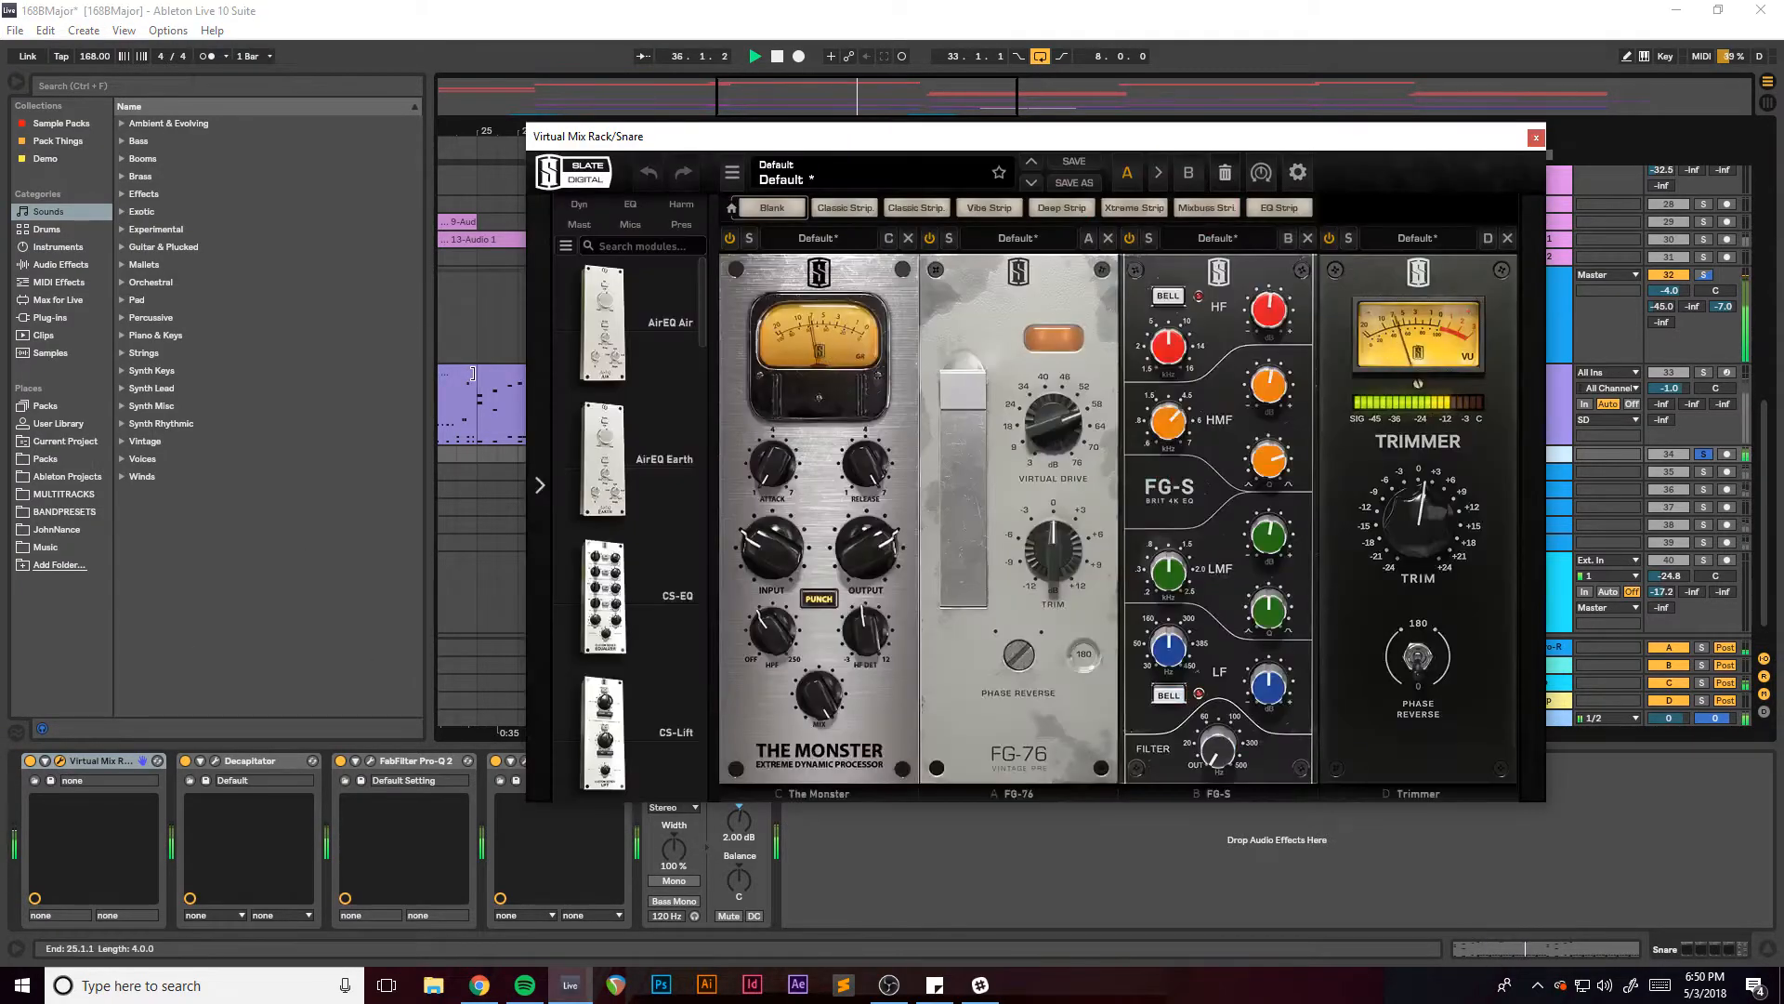
pyautogui.press('space')
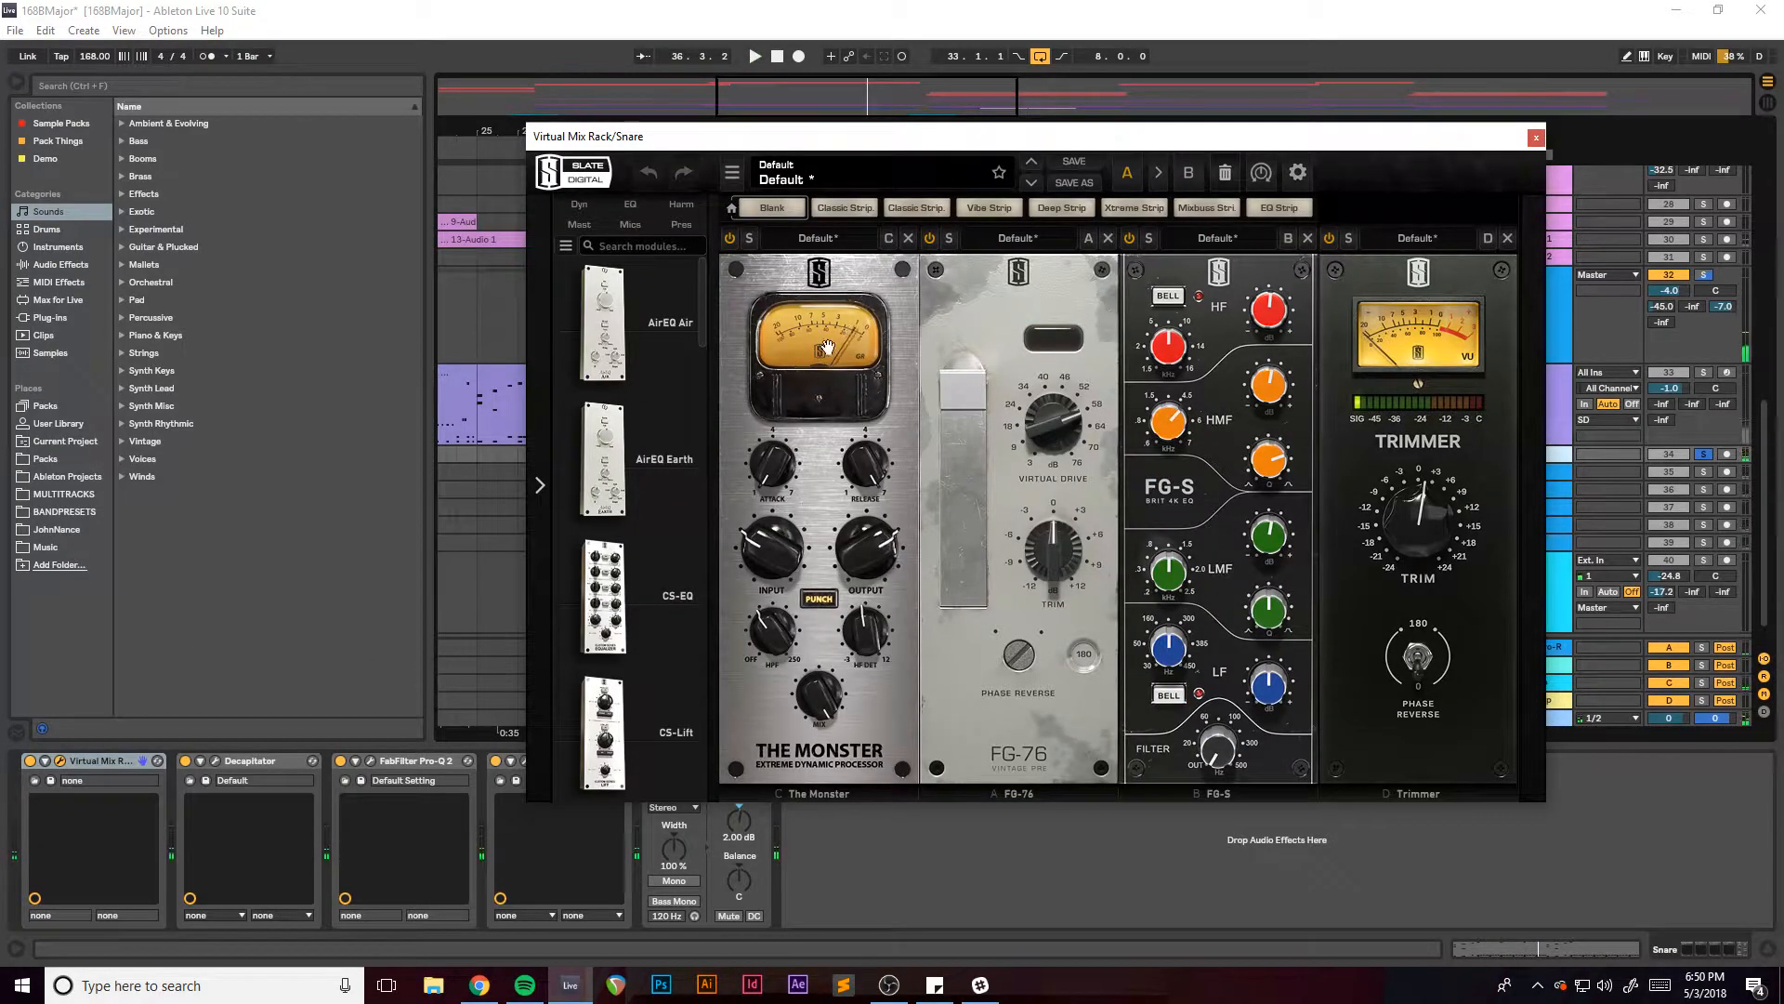
# Compare the snare with The Monster module switched off and on in its Virtual Mix Rack.
pyautogui.moveTo(912, 138); pyautogui.dragTo(673, 148)
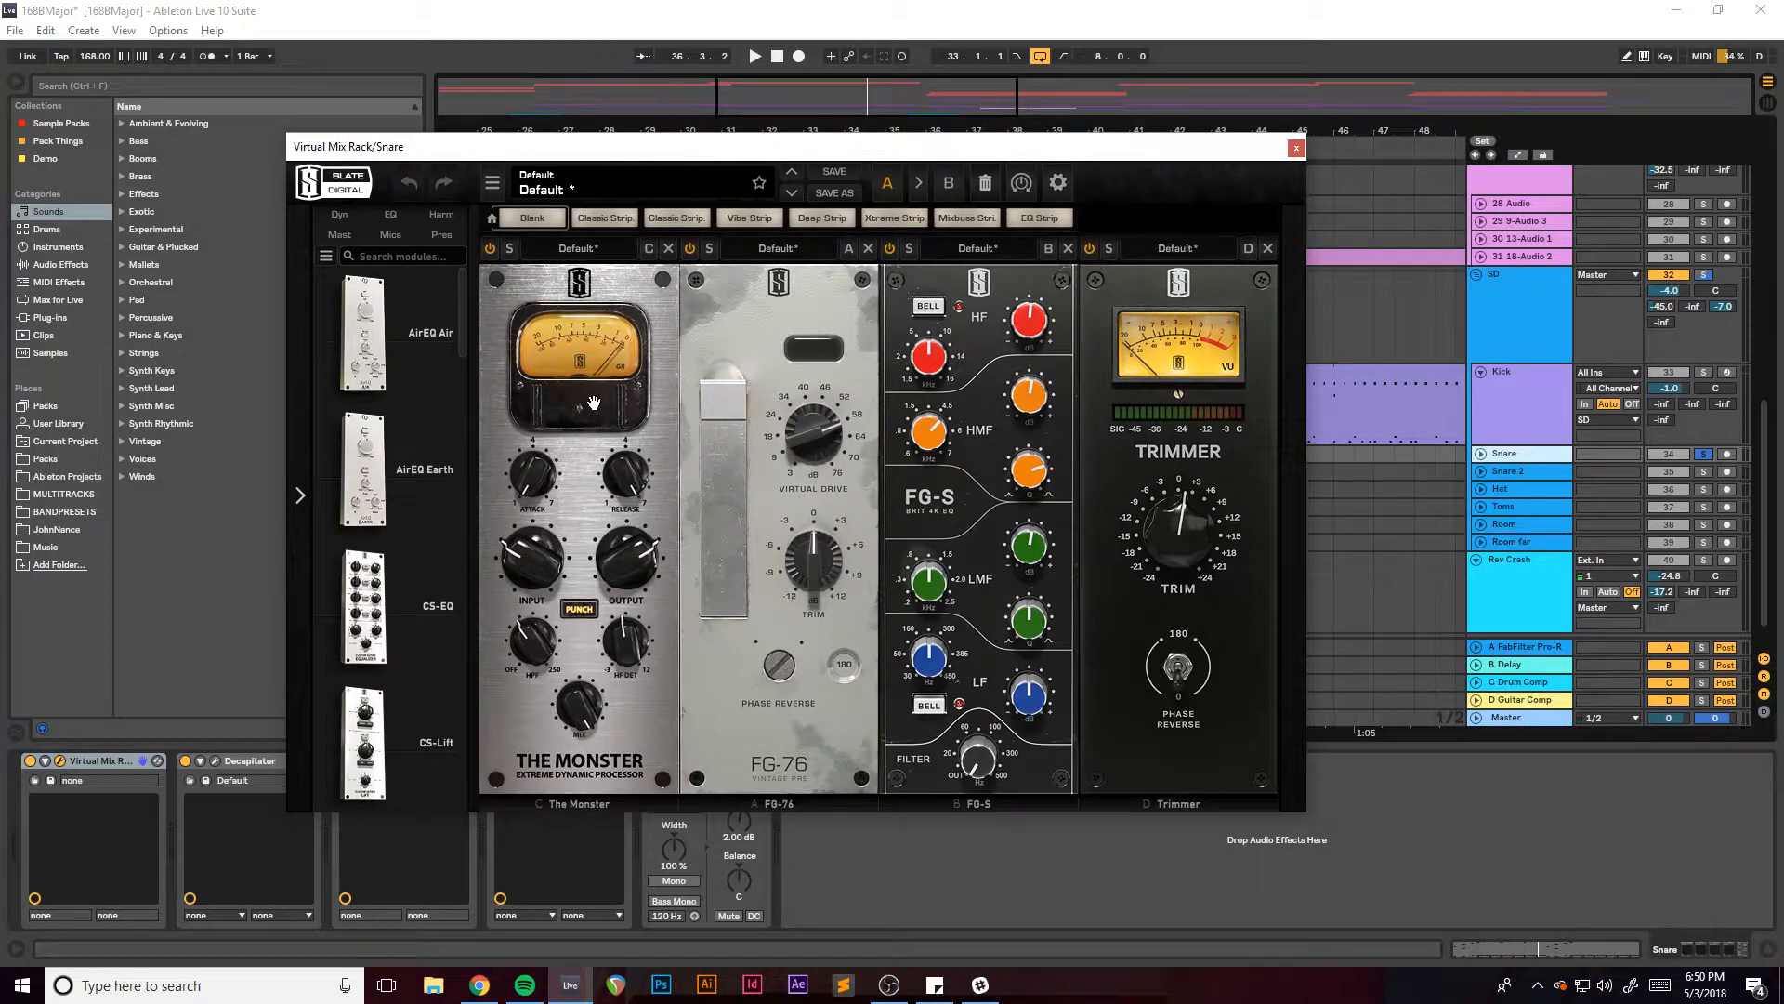
pyautogui.moveTo(704, 149); pyautogui.dragTo(693, 170)
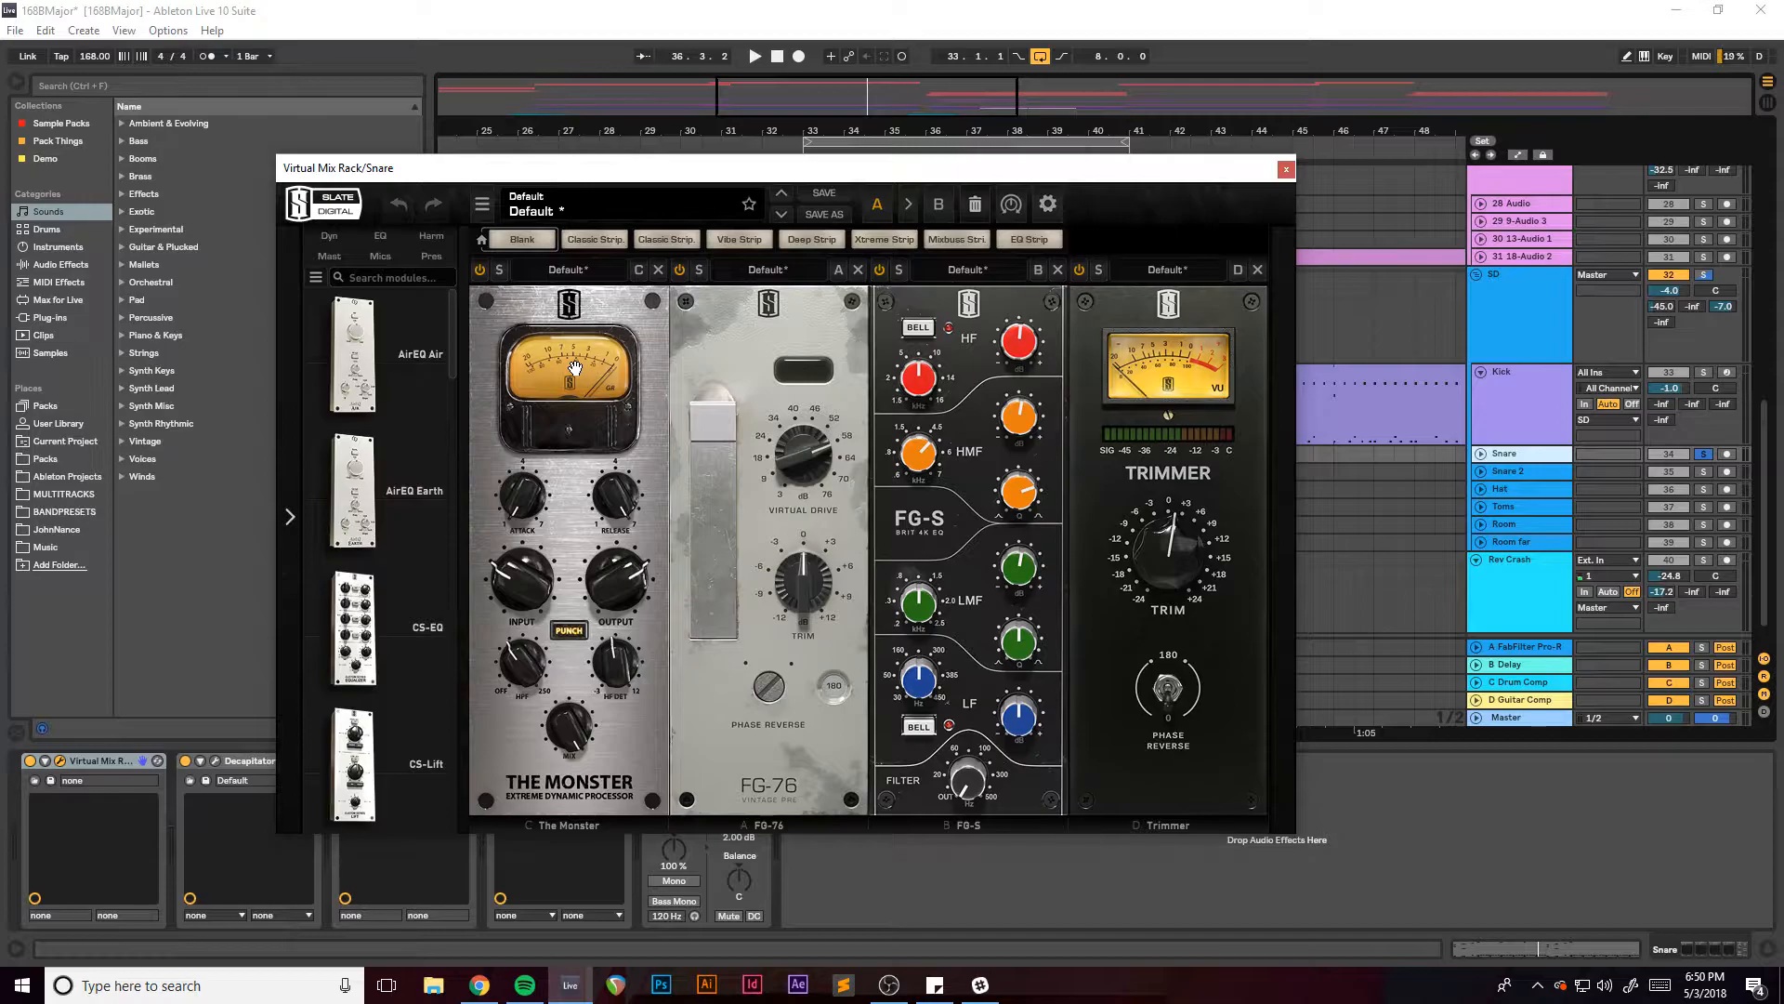
pyautogui.press('space')
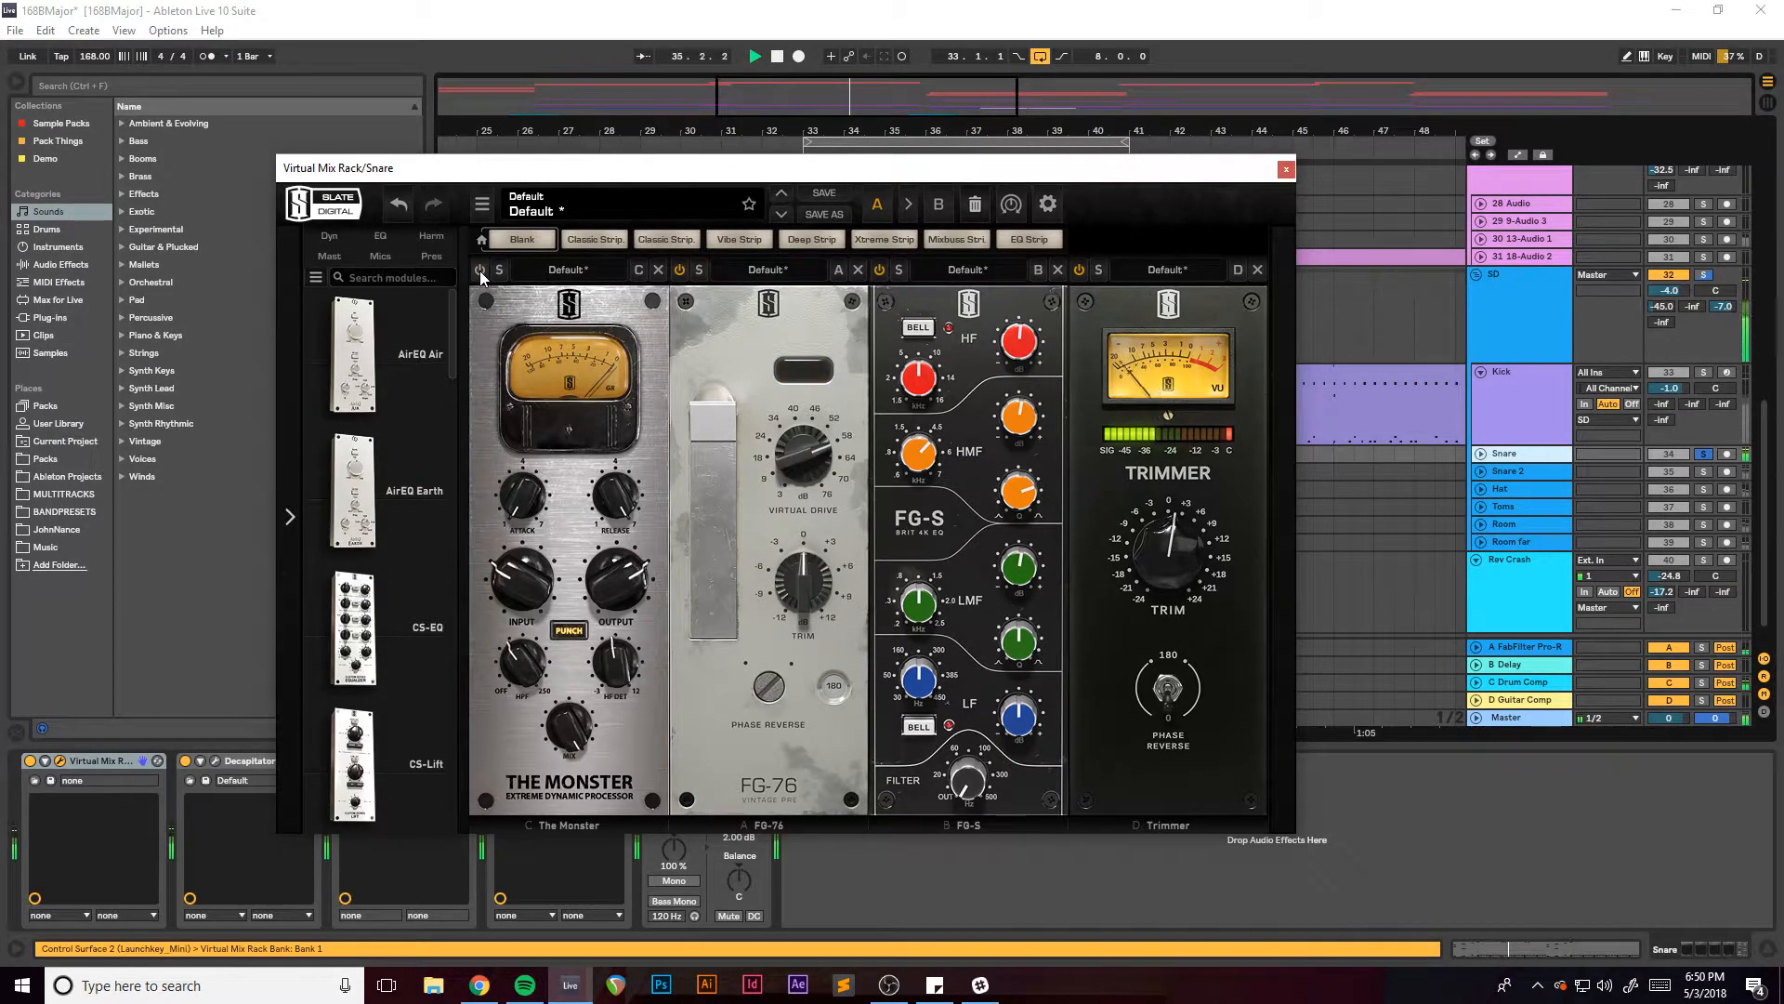
pyautogui.click(480, 270)
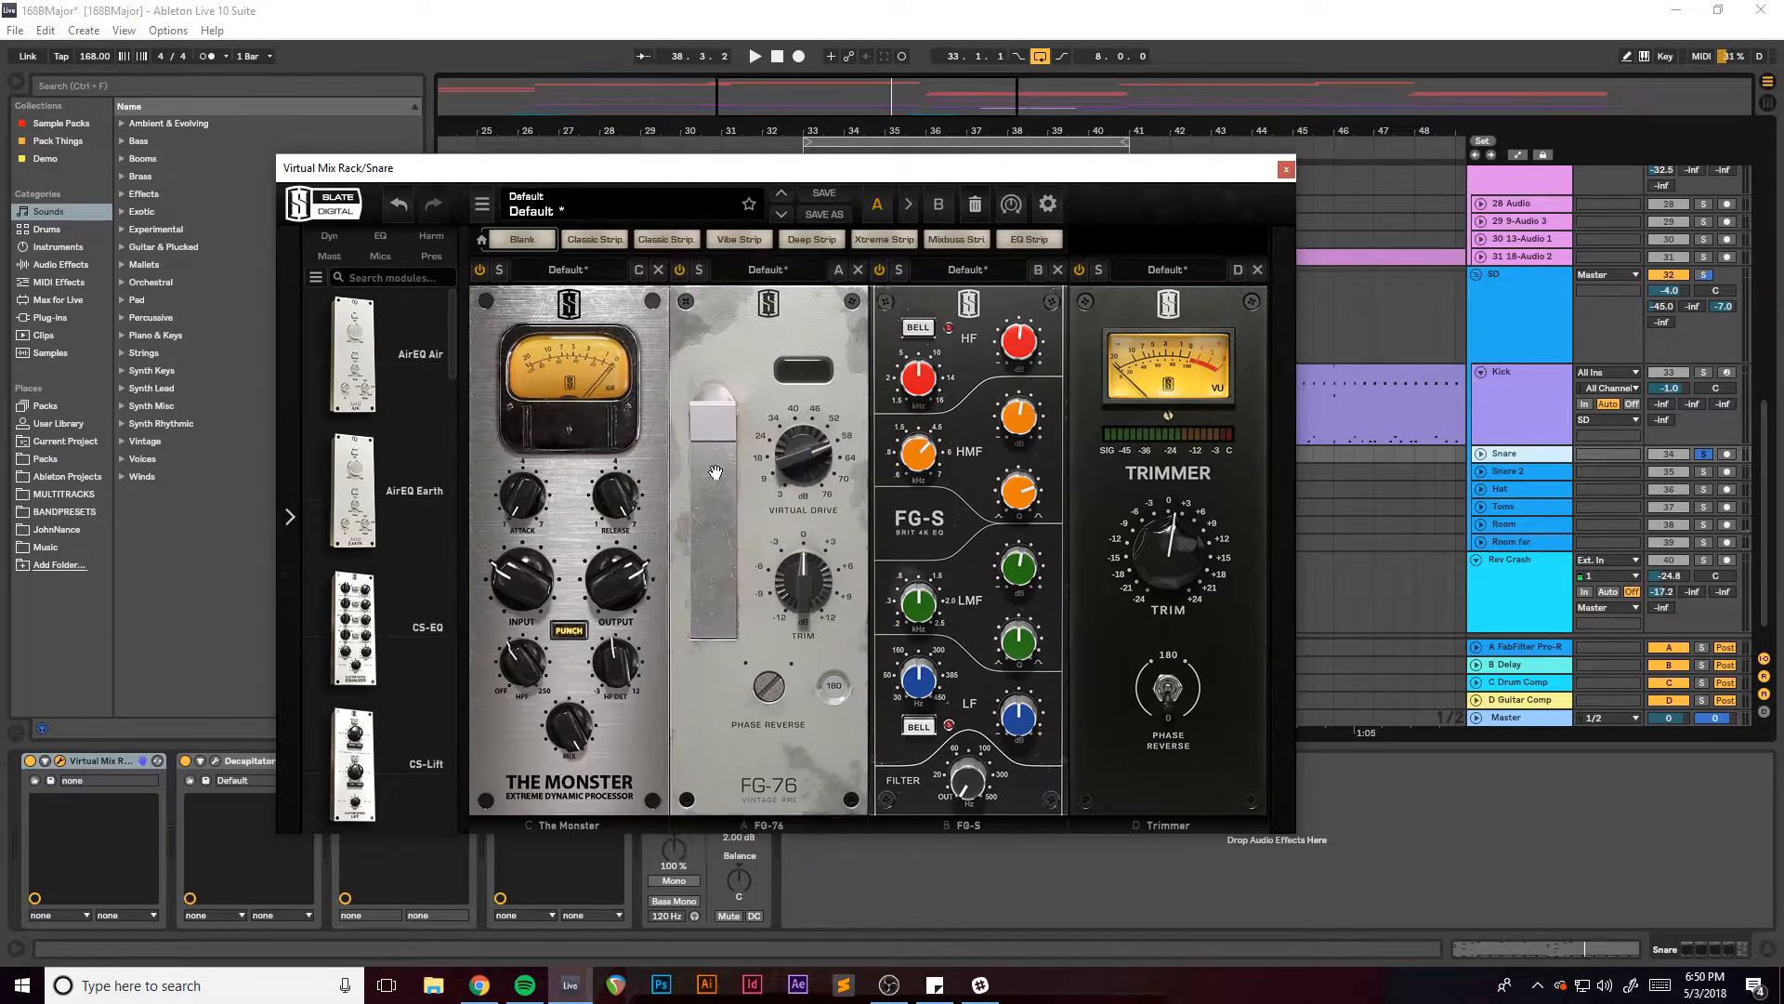
# Compare the snare with the FG-76 preamp module off and on over several loop playbacks.
pyautogui.click(679, 270)
pyautogui.press('space')
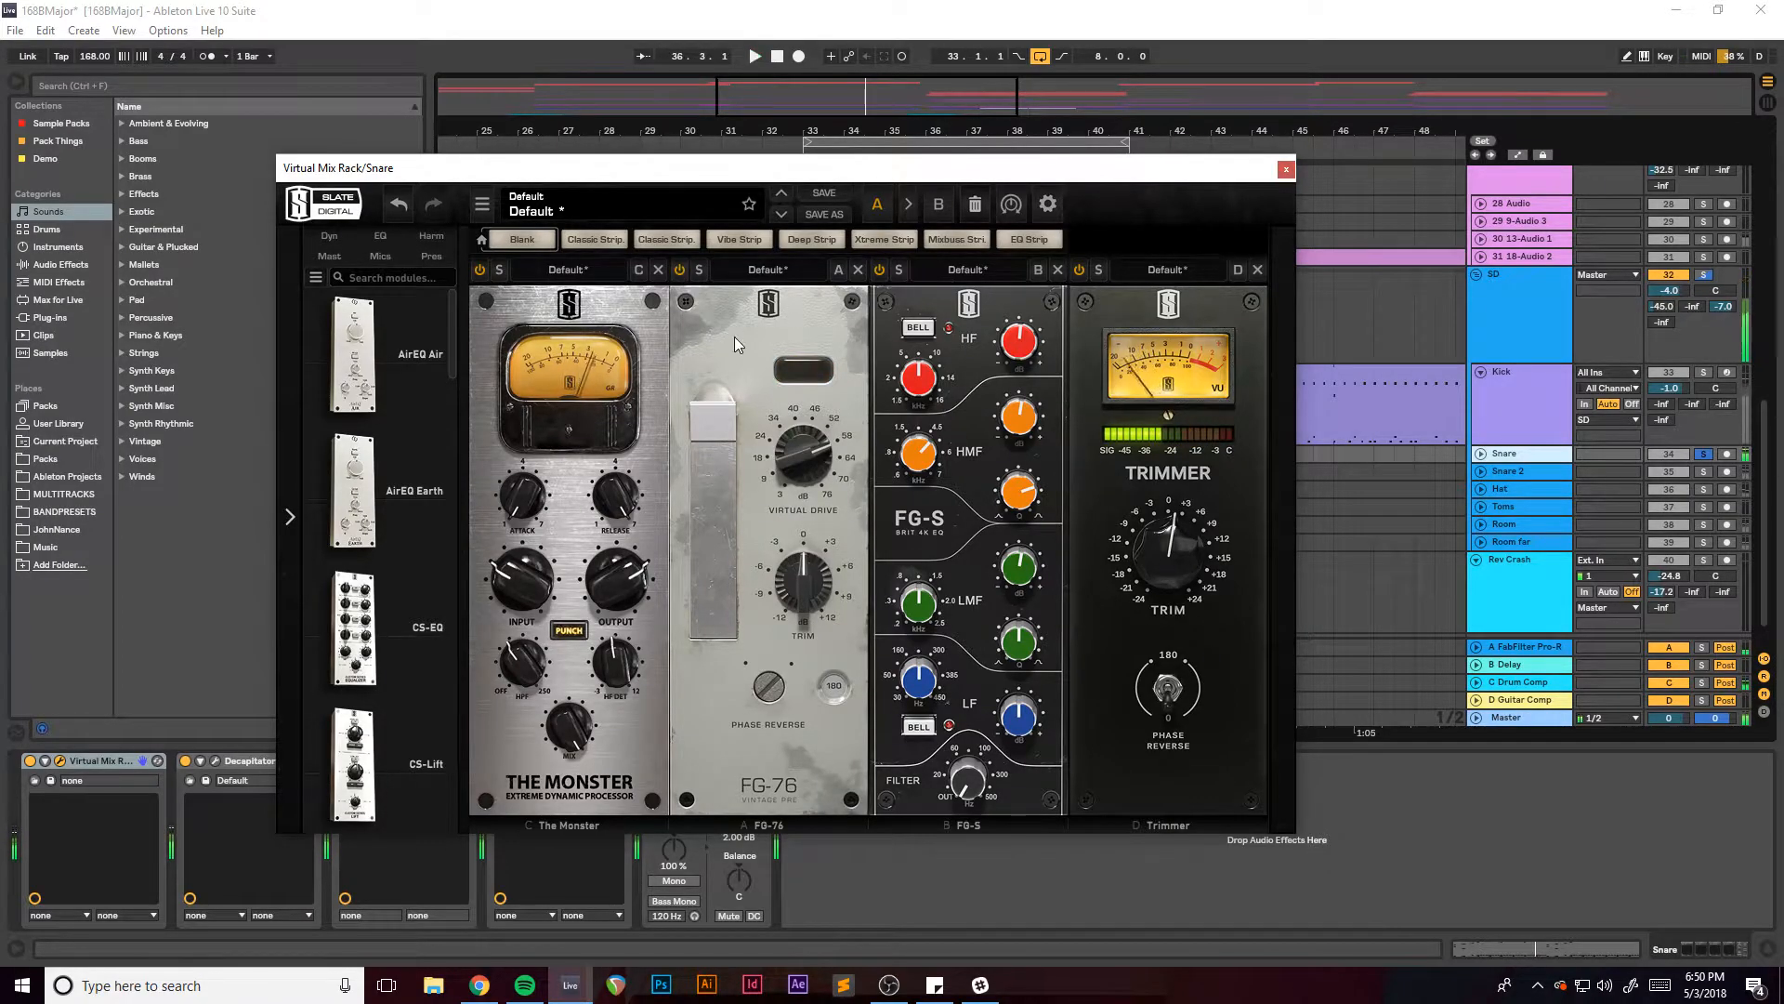
pyautogui.moveTo(729, 170); pyautogui.dragTo(720, 191)
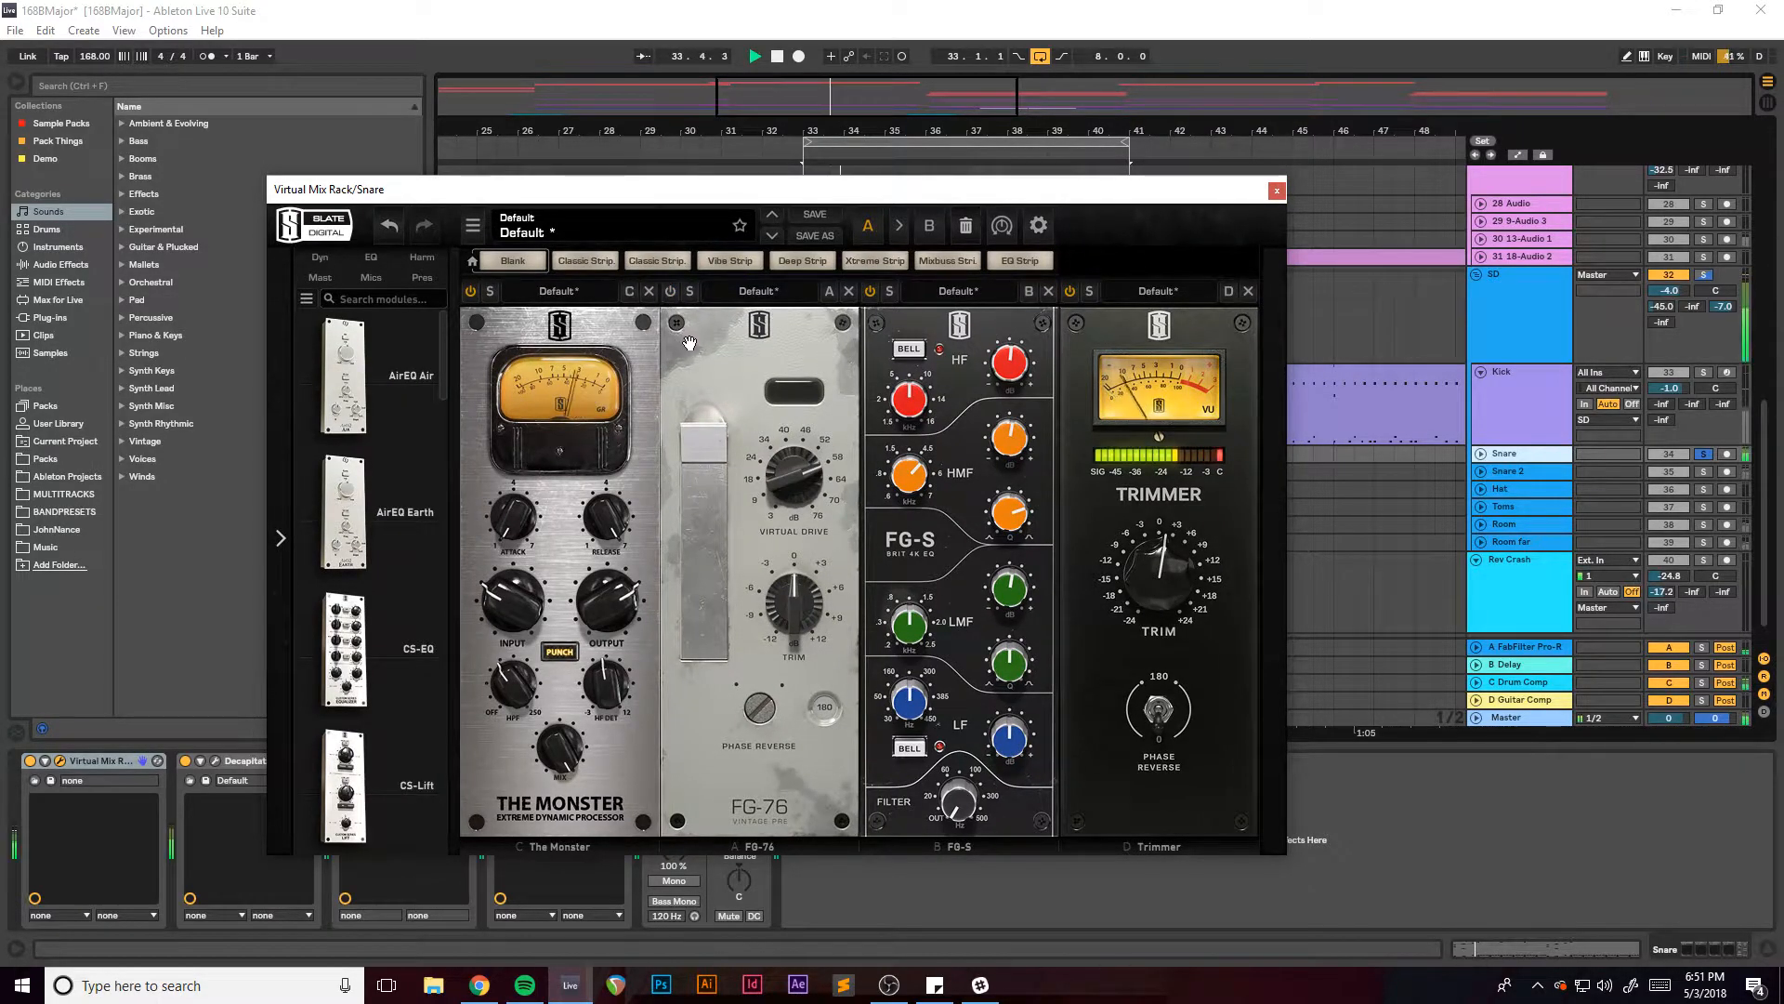
pyautogui.press('space')
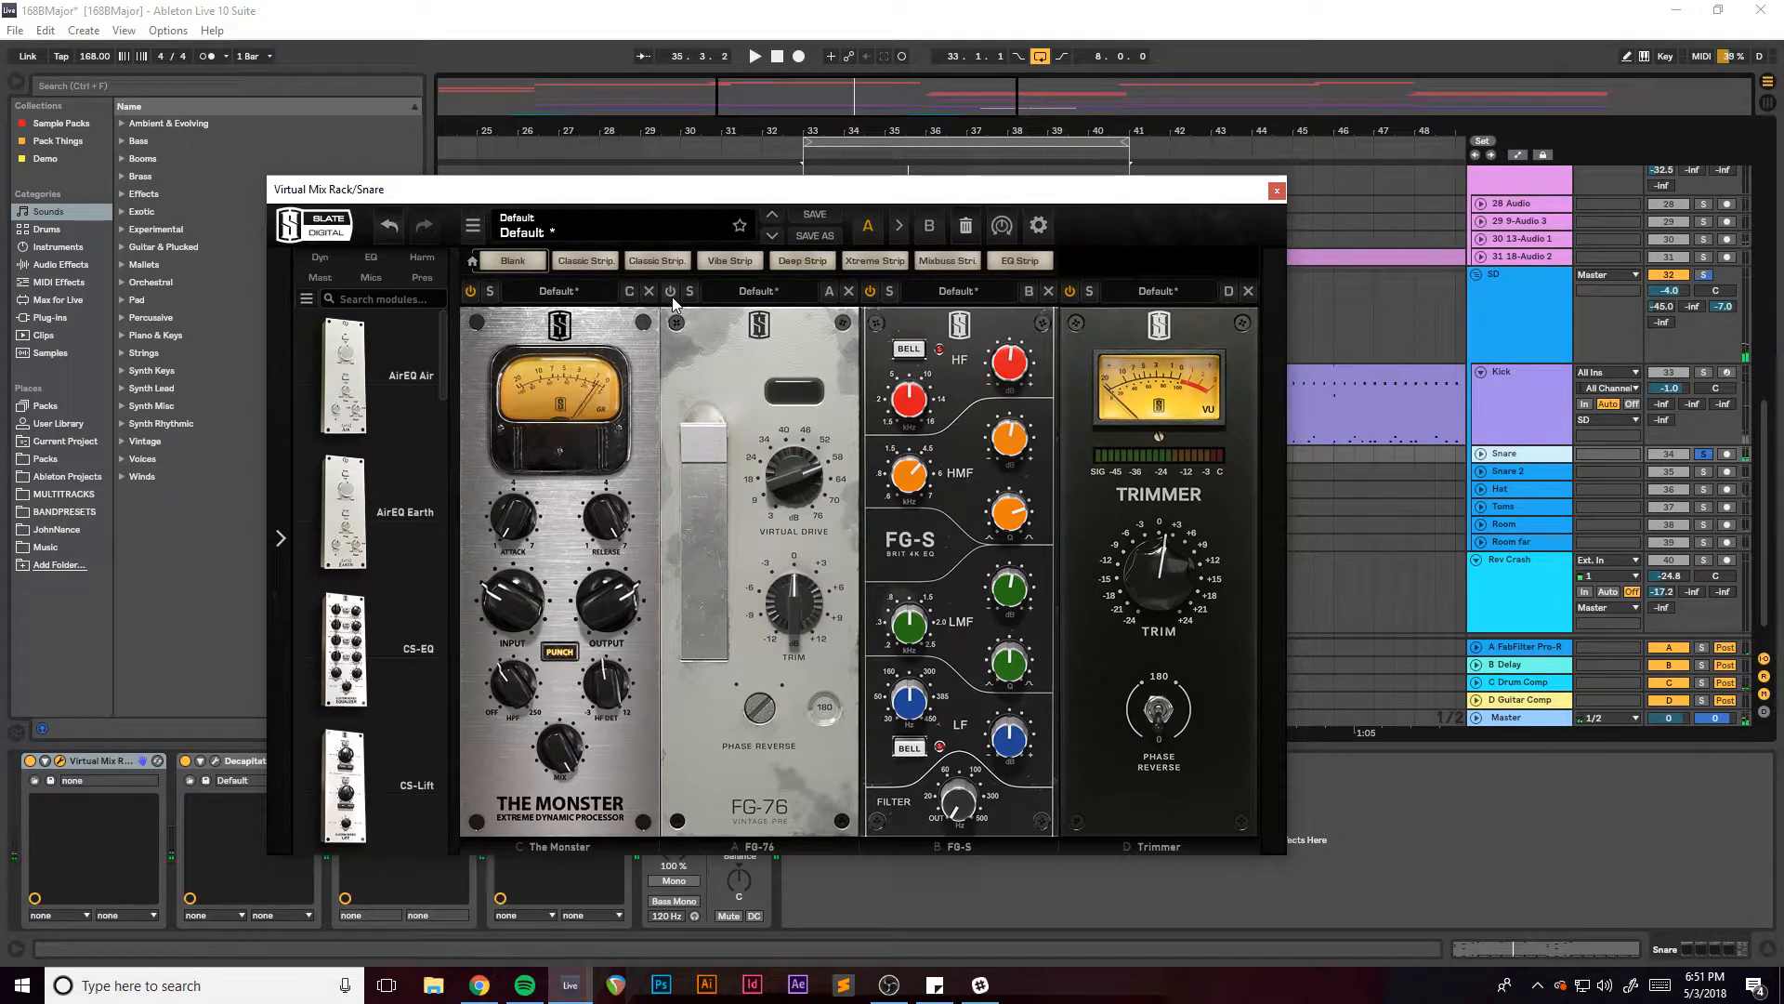
pyautogui.press('space')
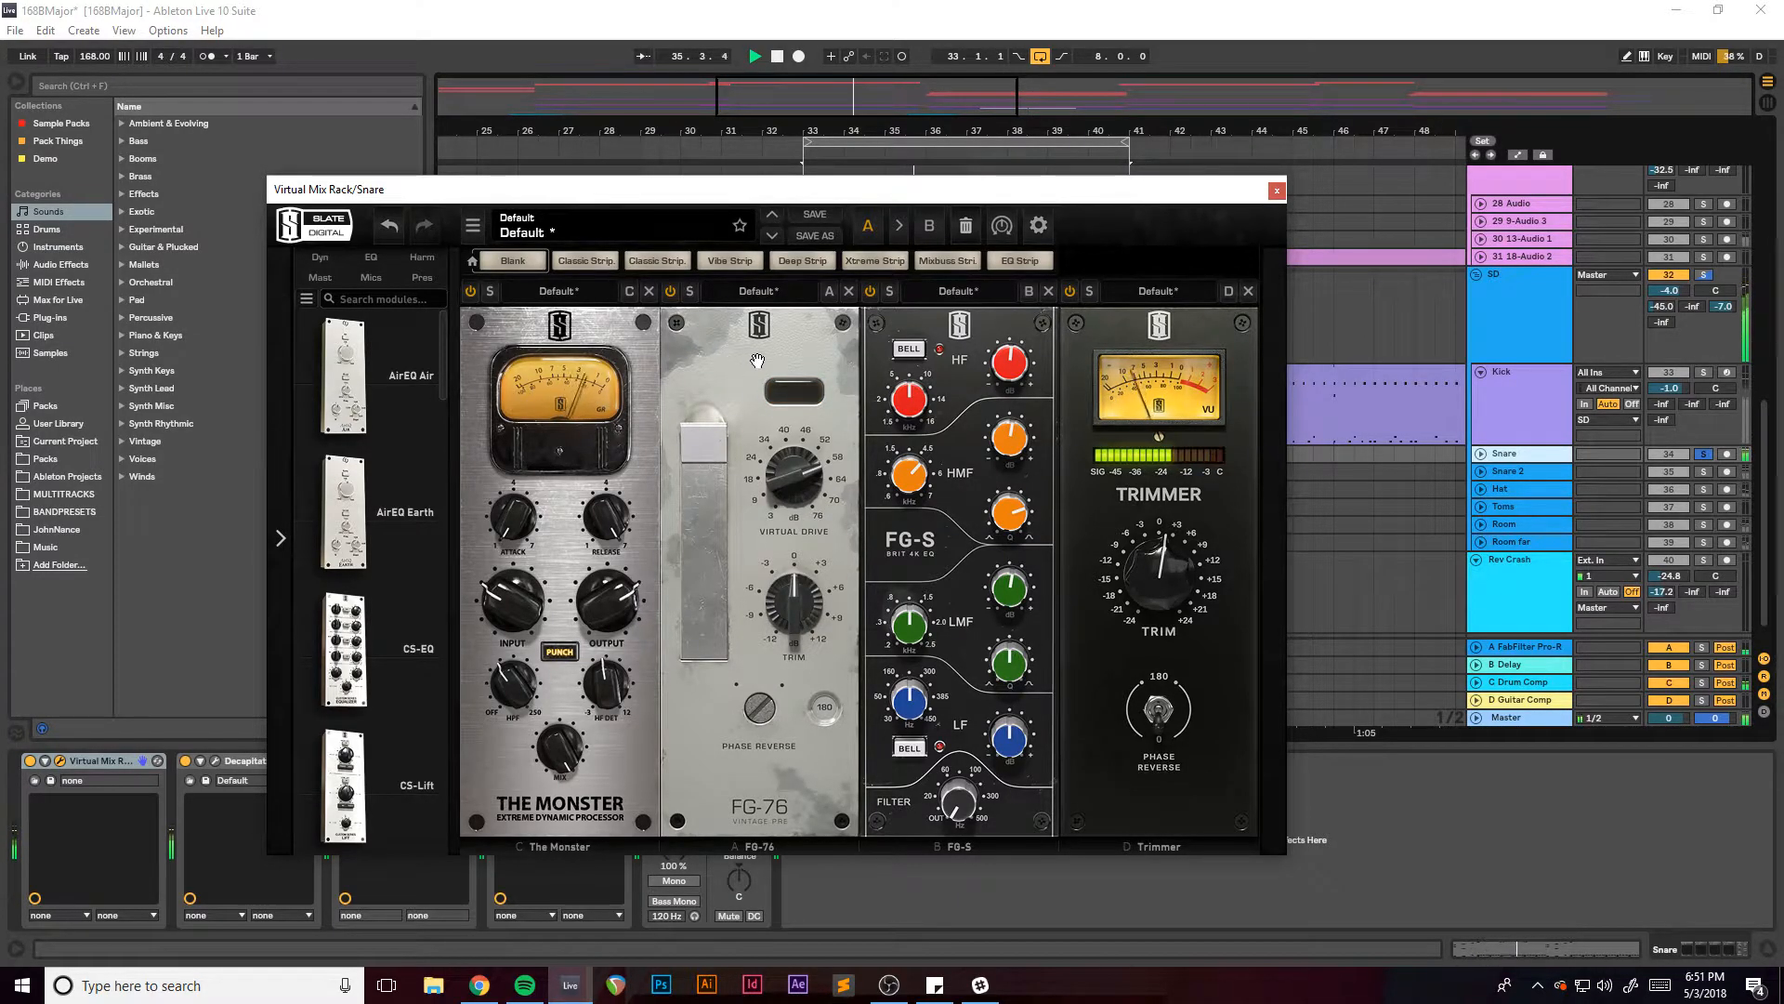
pyautogui.press('space')
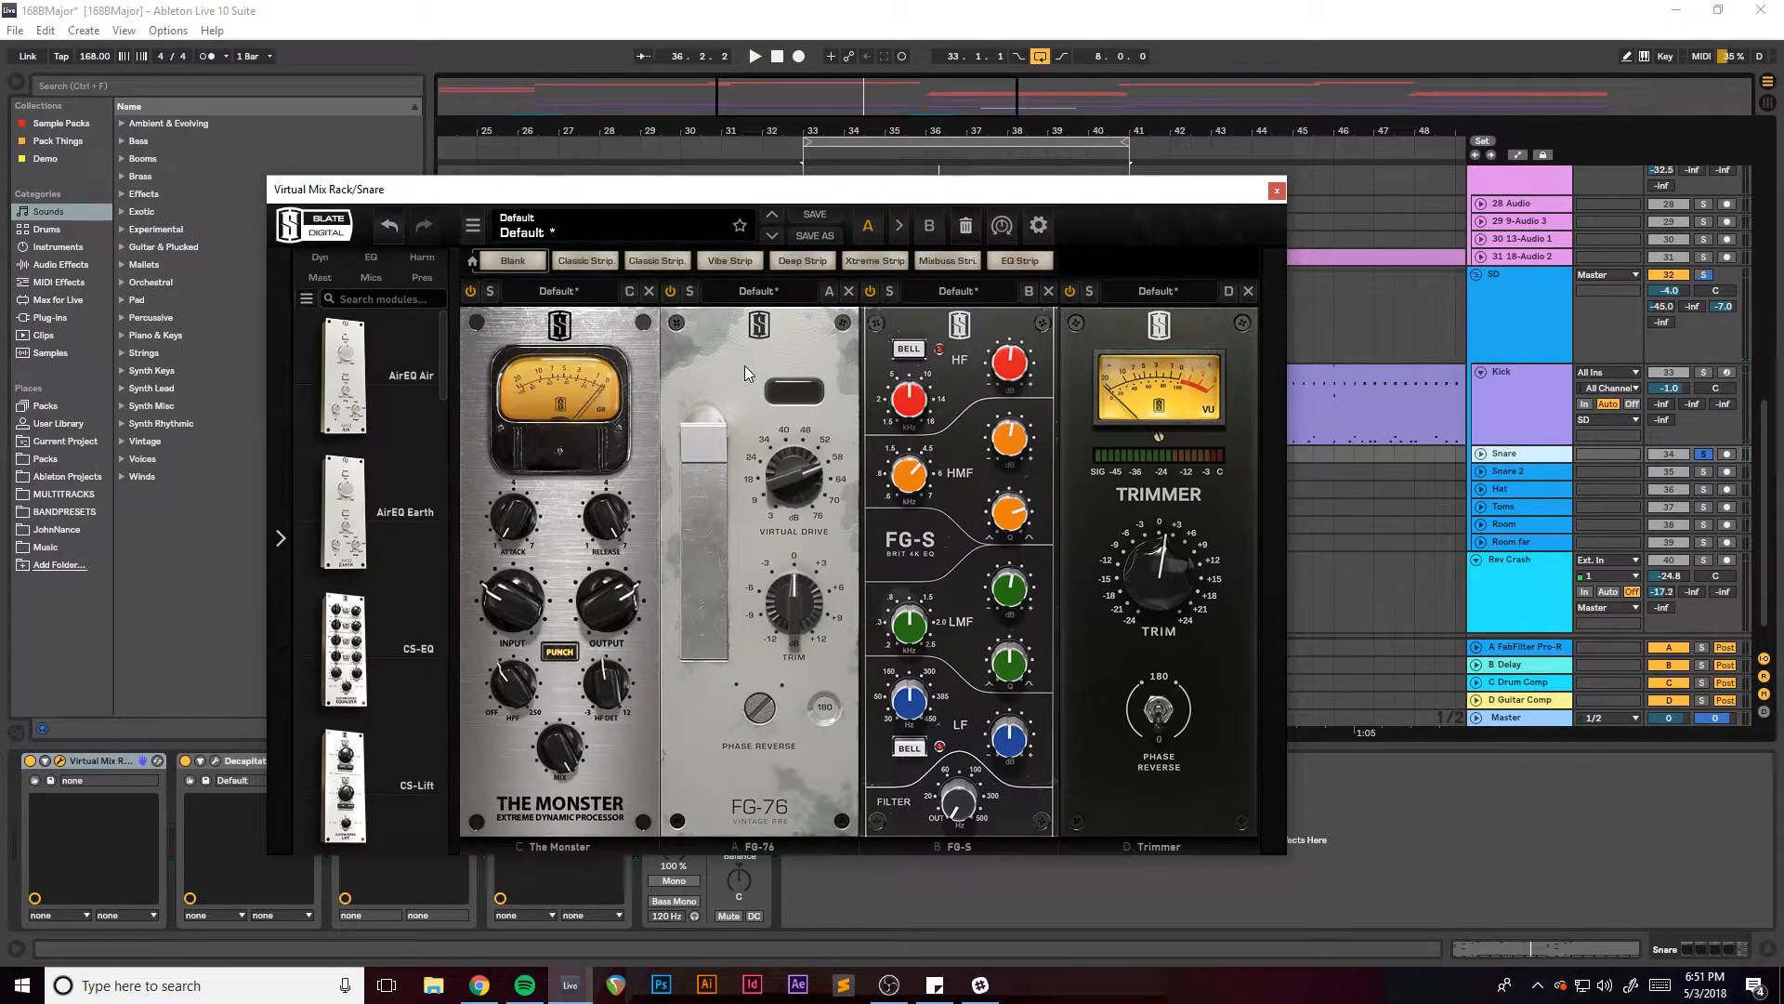
pyautogui.moveTo(720, 201); pyautogui.dragTo(678, 189)
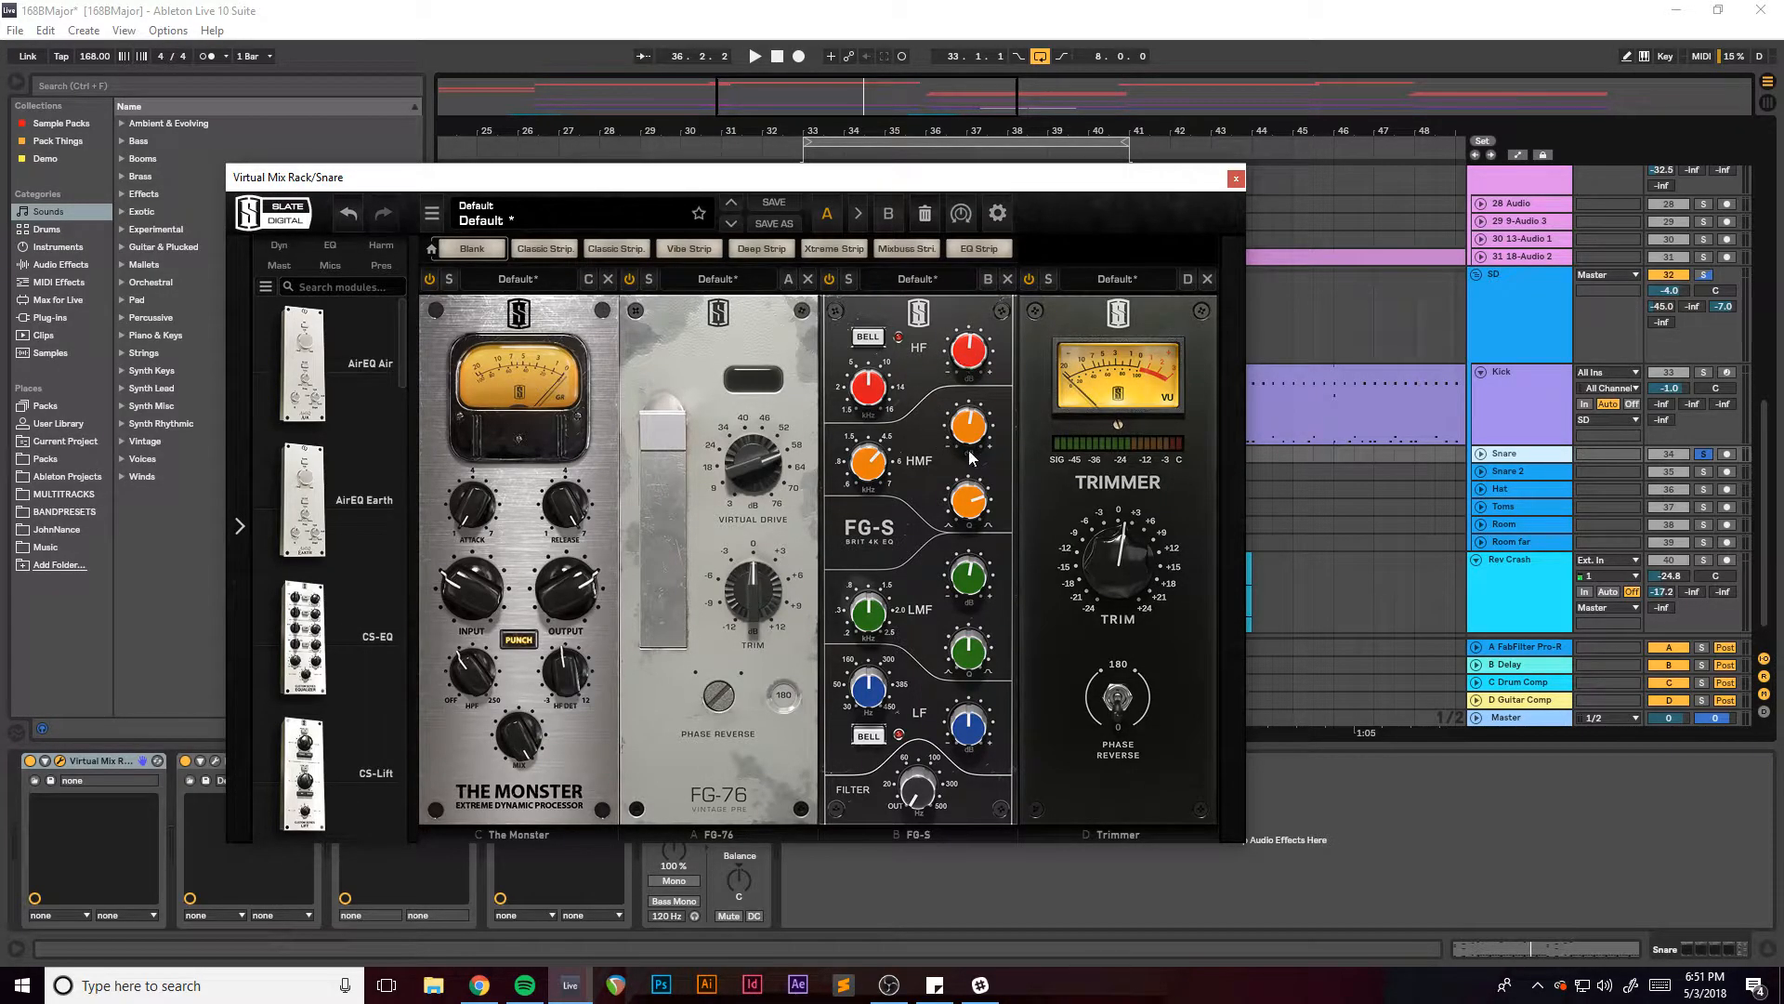
# Compare the snare with the FG-S equalizer module switched off and on during loop playback.
pyautogui.click(831, 280)
pyautogui.press('space')
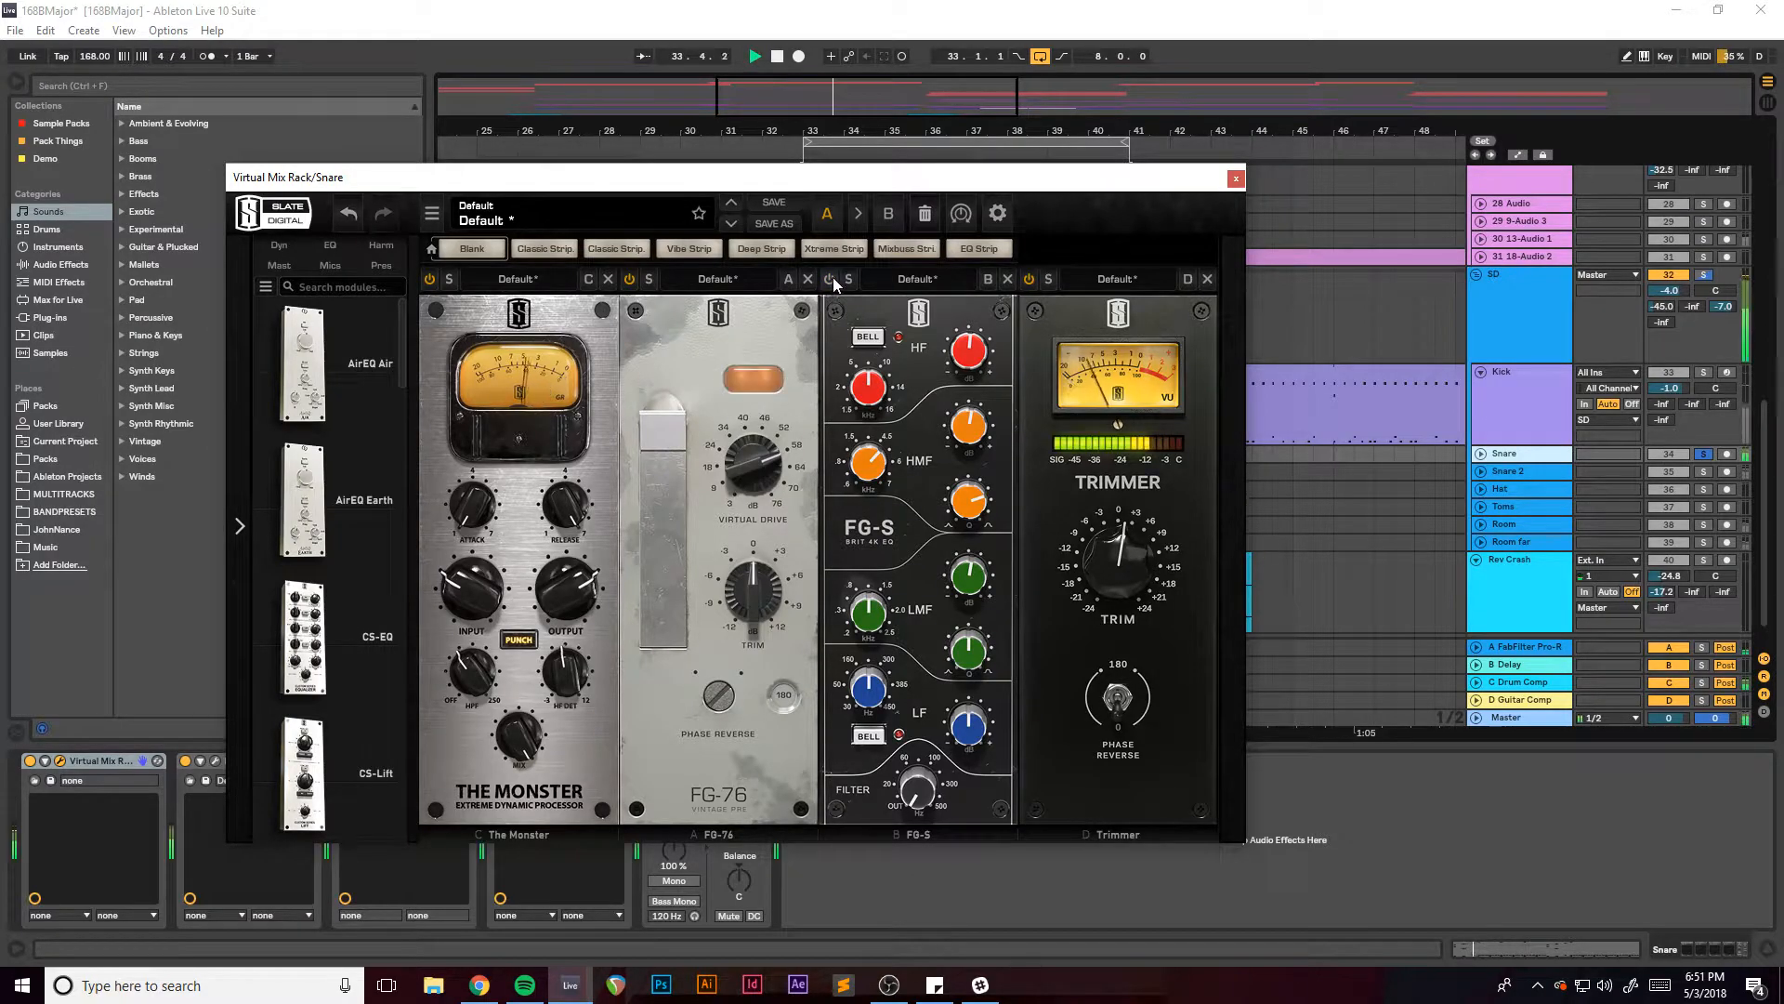
pyautogui.click(830, 279)
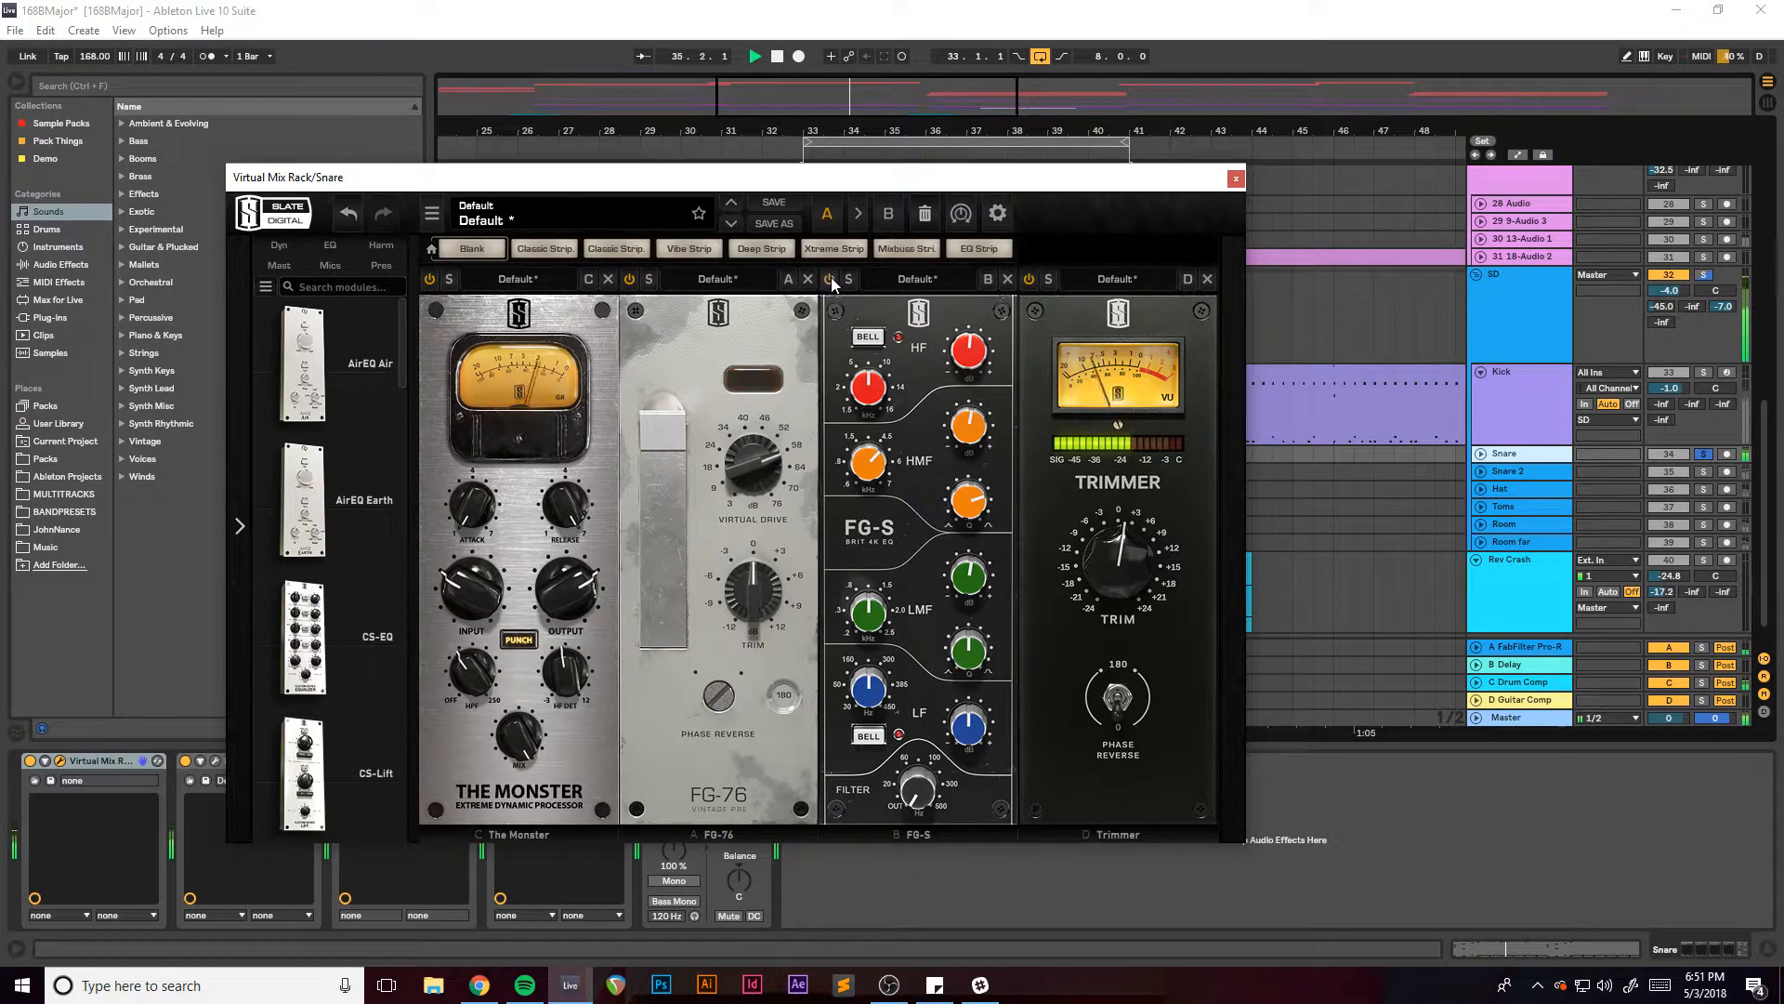
pyautogui.press('space')
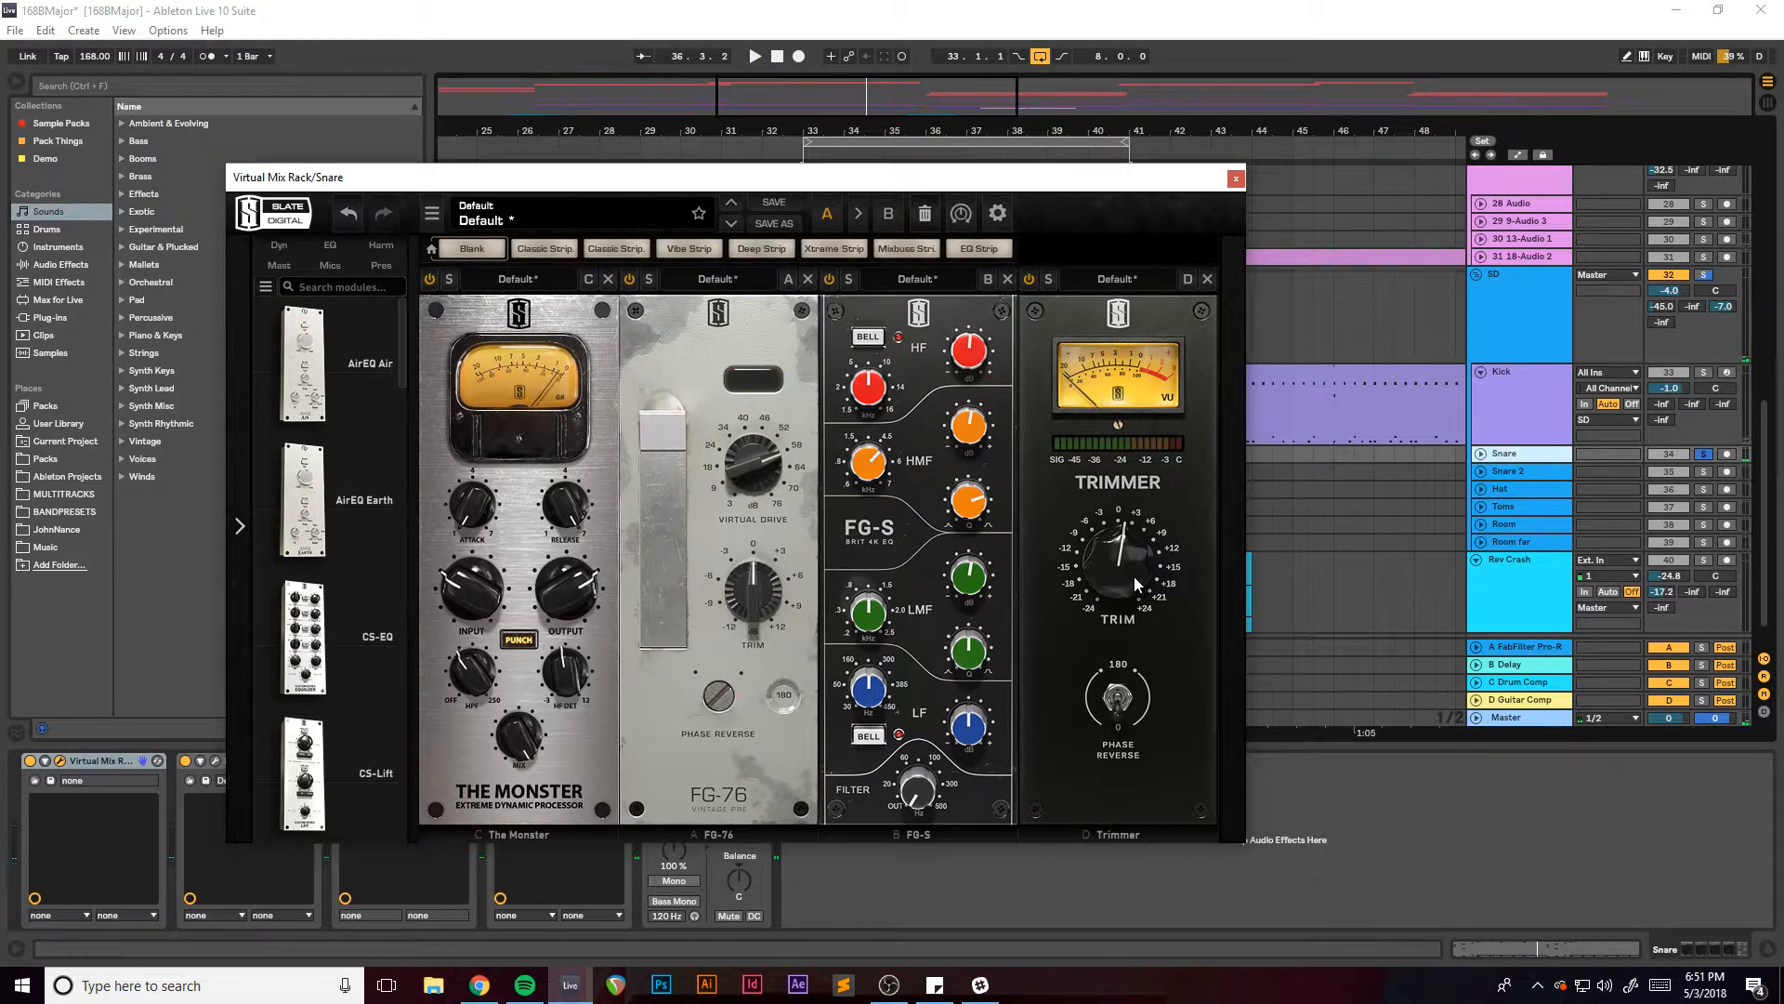
# Compare the snare with the Trimmer module switched off and on, and close the Snare track's Virtual Mix Rack.
pyautogui.moveTo(1086, 187); pyautogui.dragTo(1084, 191)
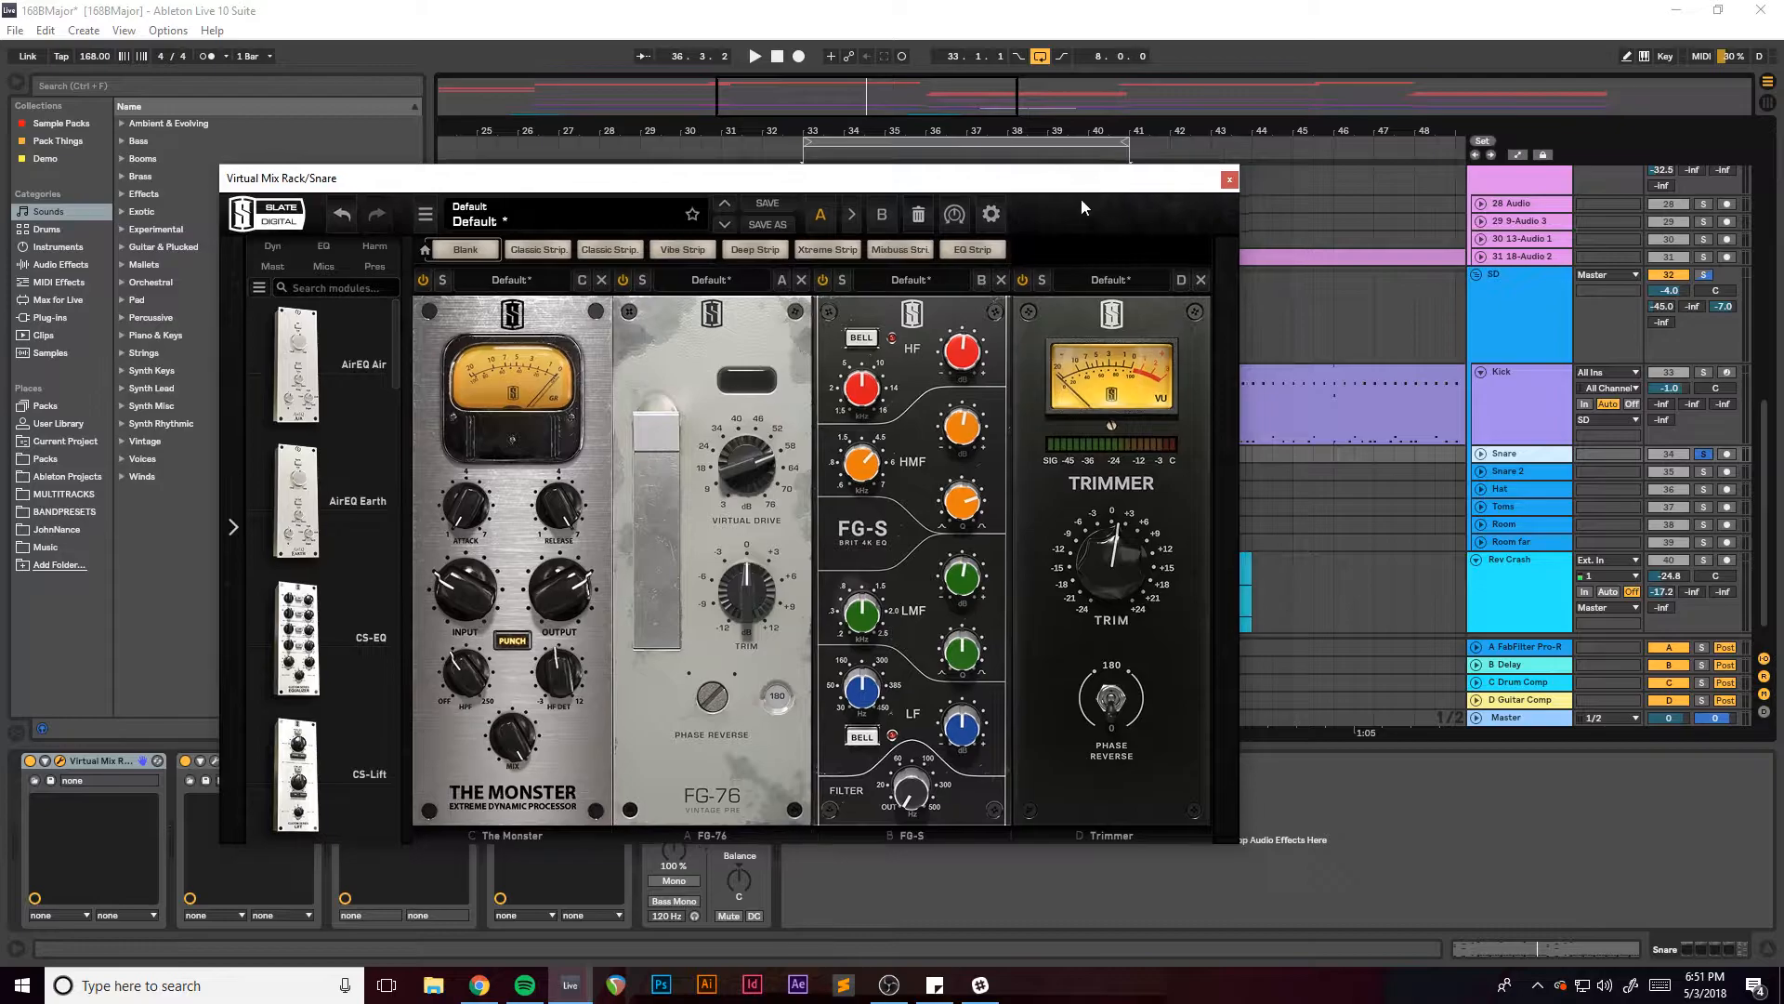
pyautogui.click(1023, 280)
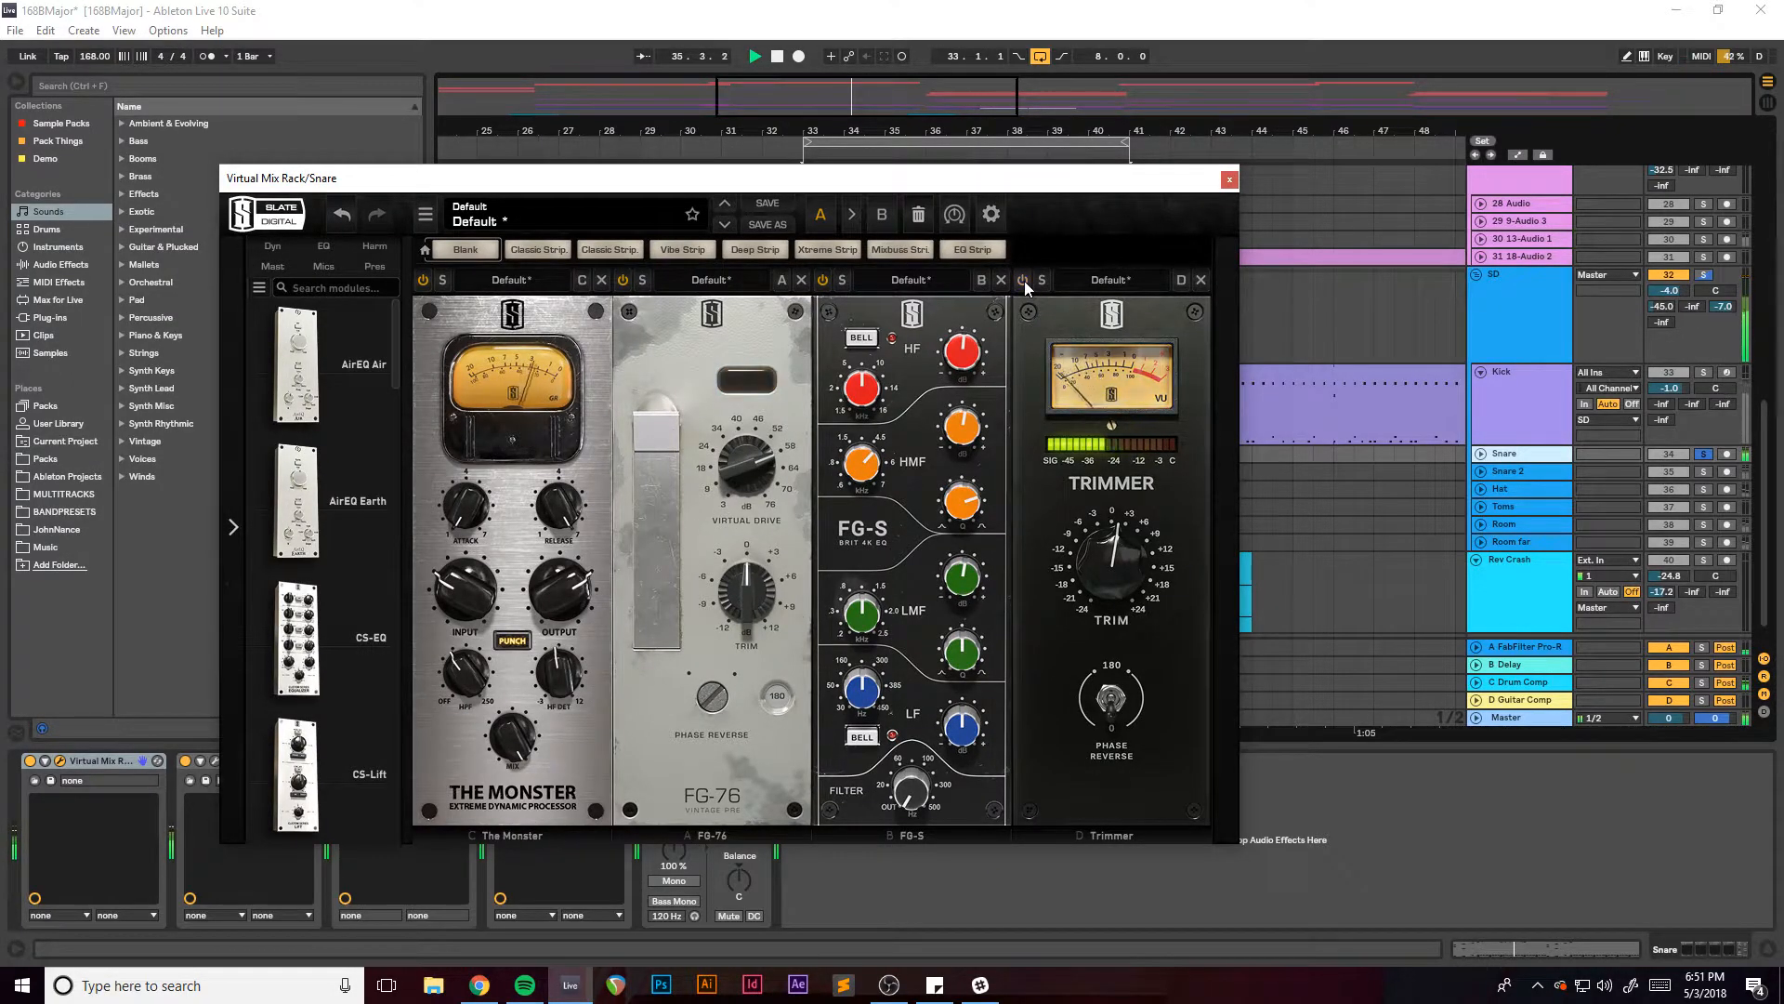
pyautogui.click(1023, 280)
pyautogui.click(1230, 179)
pyautogui.press('space')
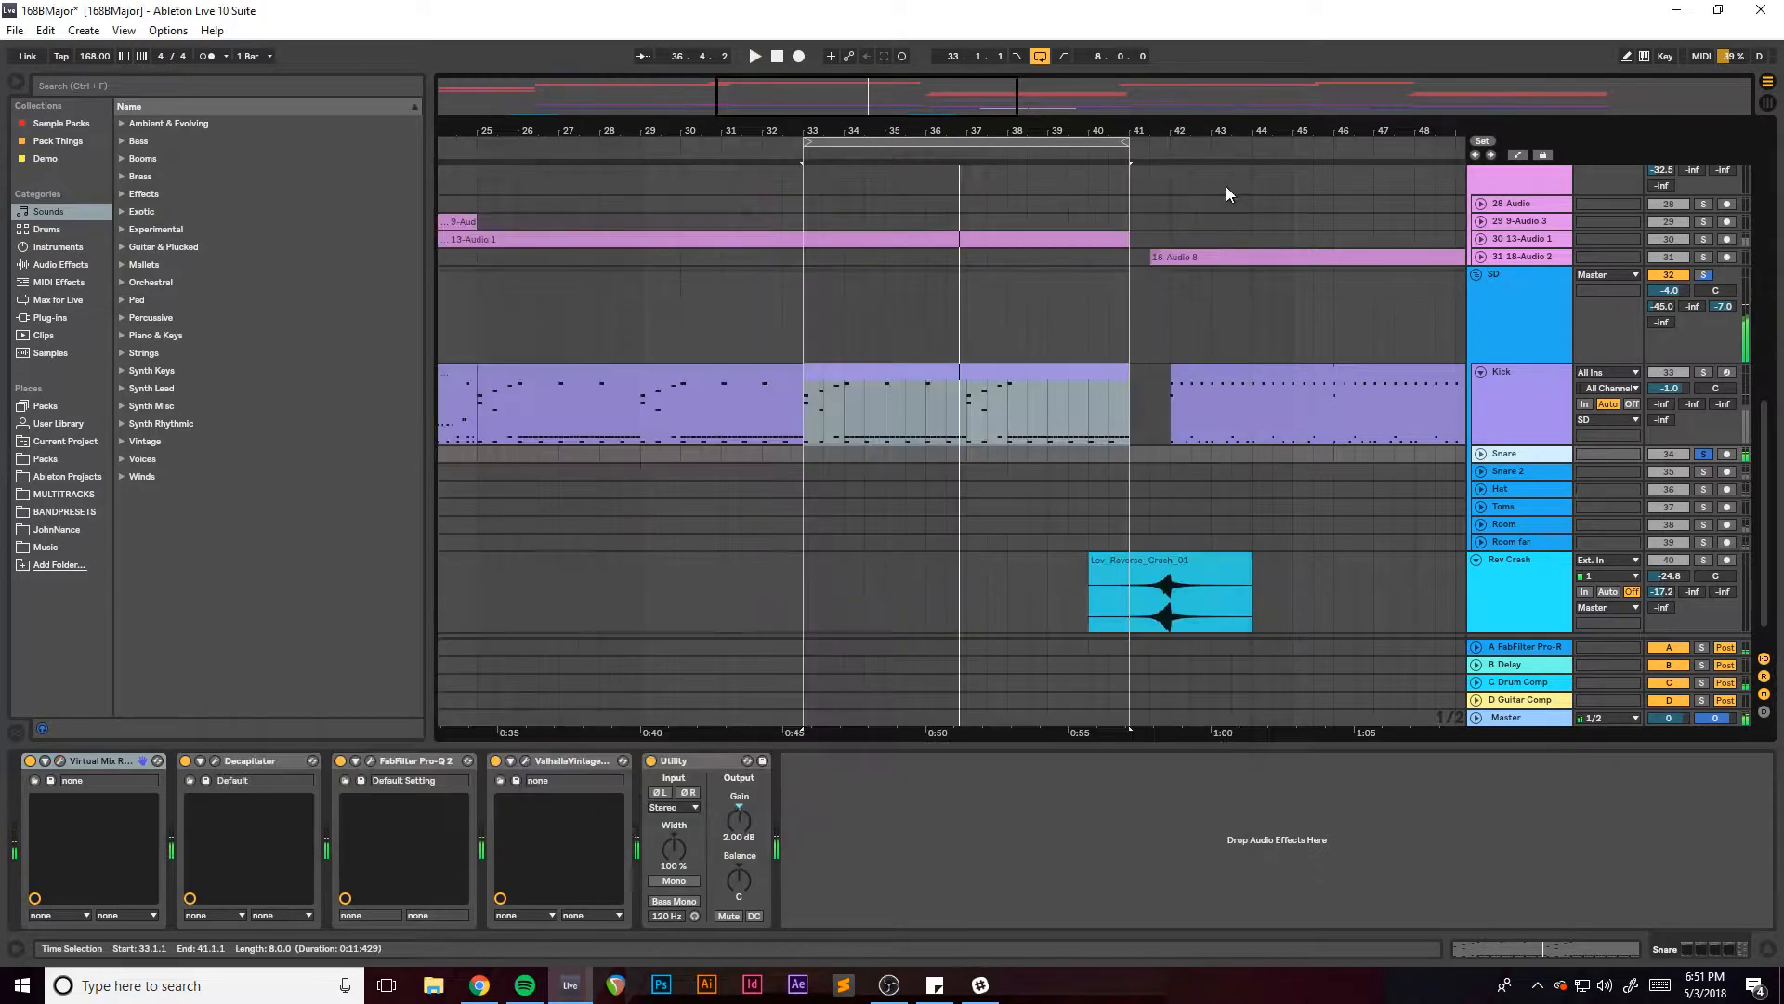
# Unfold the Snare 2 track to see its EQ Eight and CLA-76 Stereo chain, and audition it soloed.
pyautogui.scroll(2, 850, 270)
pyautogui.scroll(-1, 850, 270)
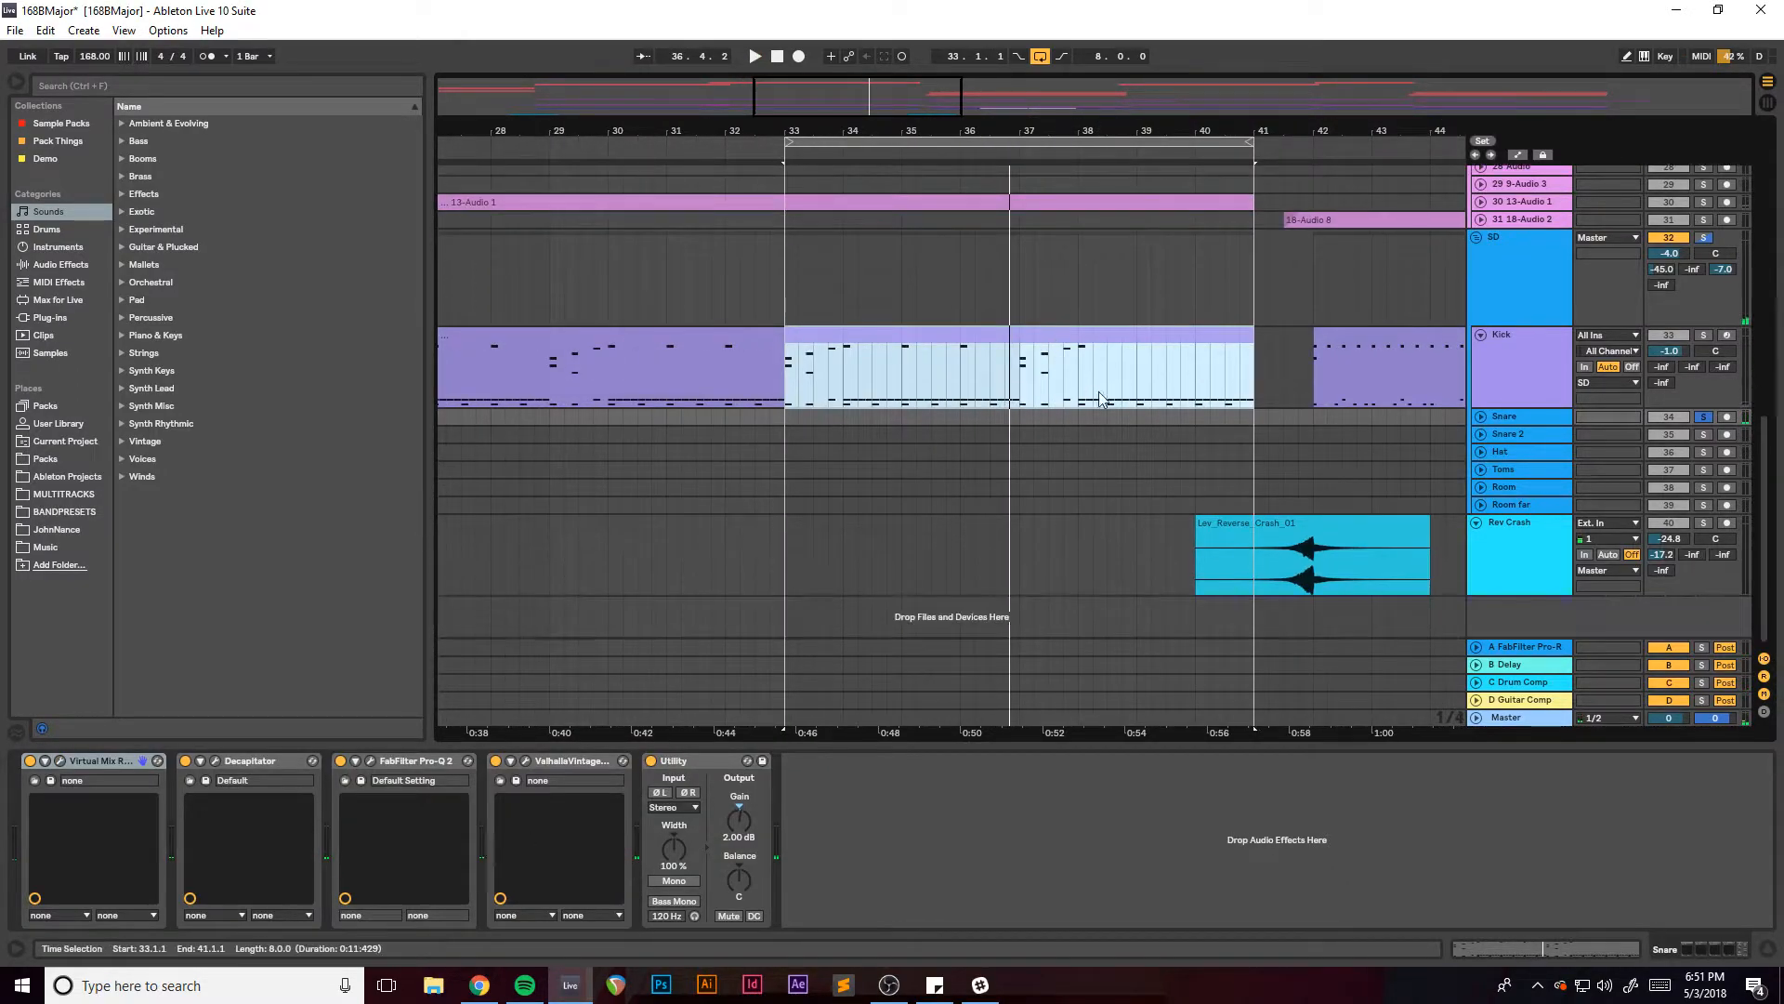
pyautogui.click(1481, 433)
pyautogui.scroll(-1, 1497, 436)
pyautogui.click(1520, 394)
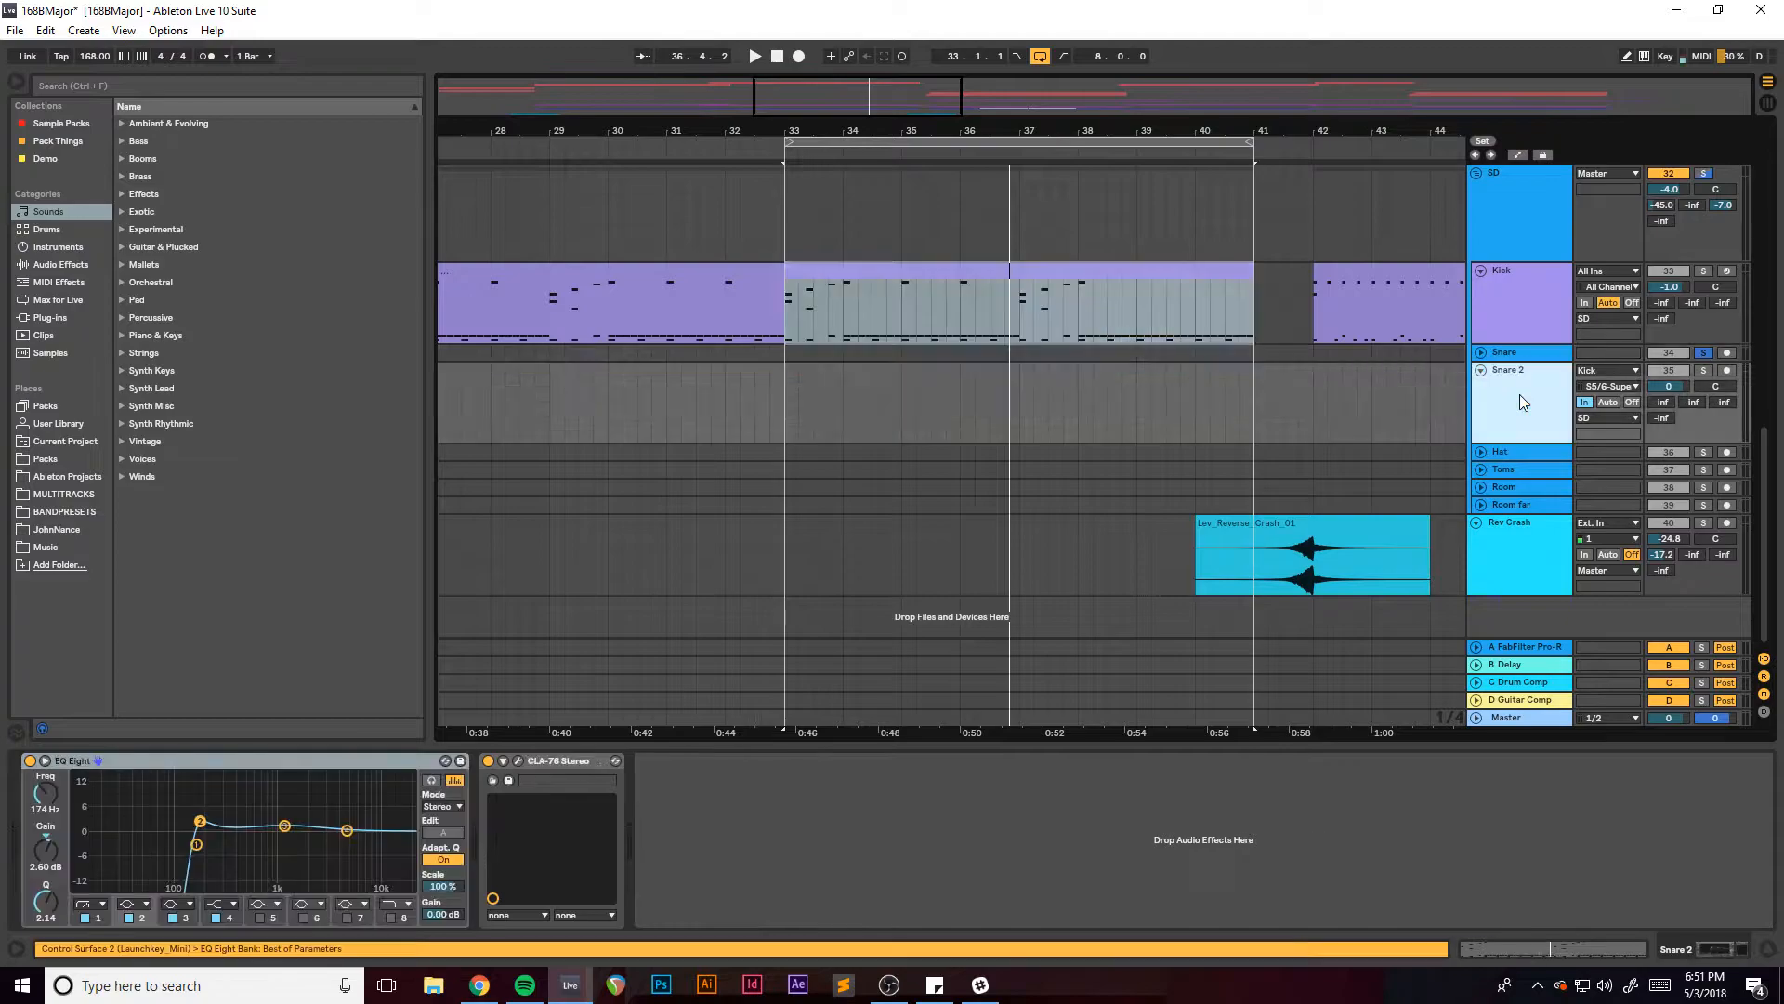
pyautogui.click(1704, 371)
pyautogui.press('space')
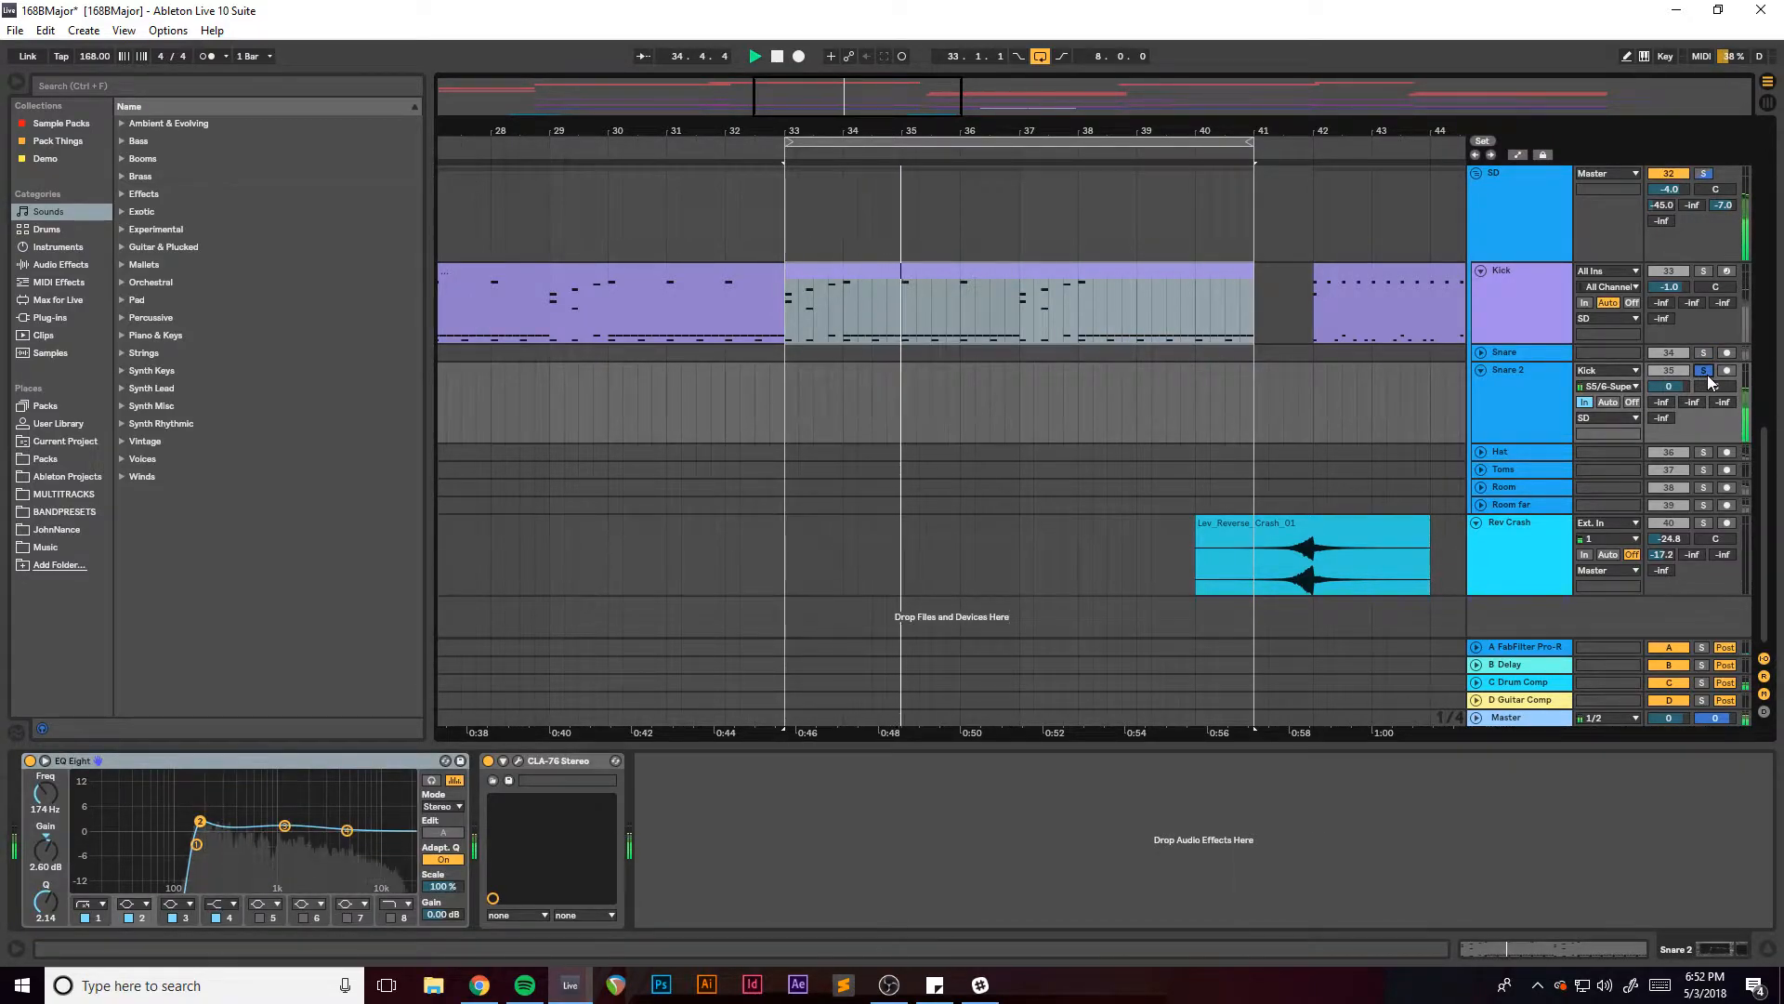
pyautogui.click(1519, 405)
pyautogui.press('space')
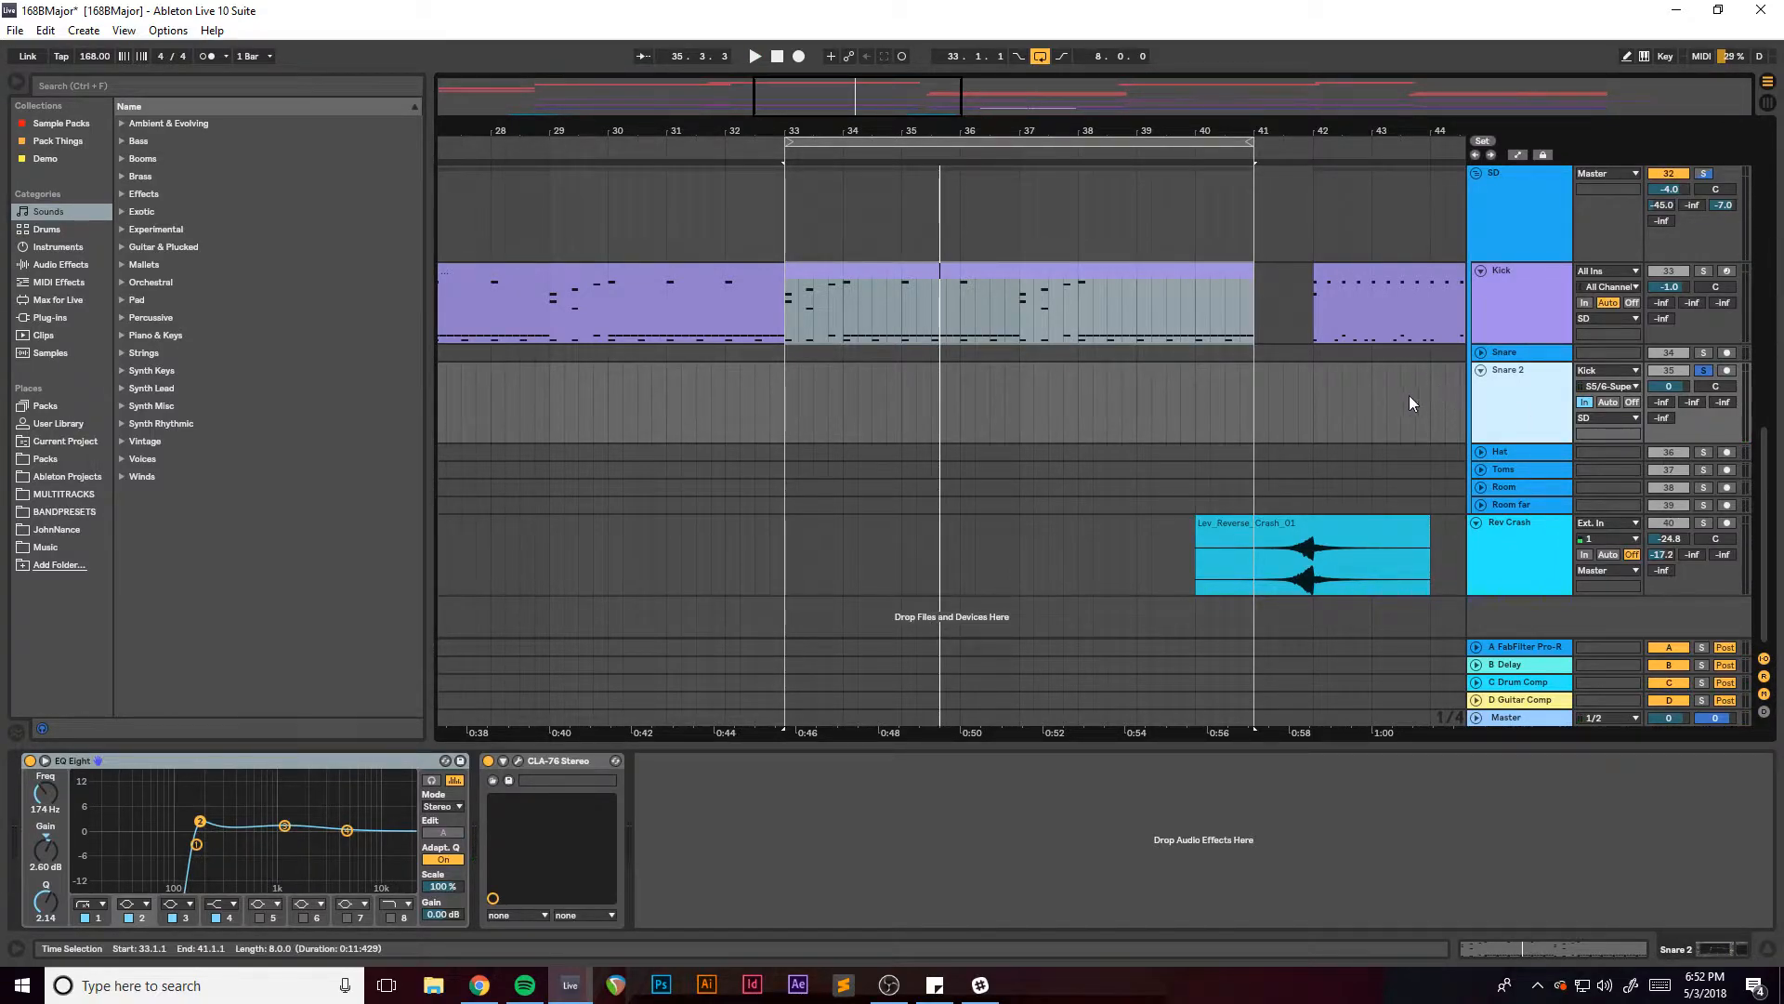
# Play Snare 2 alone over the loop, and add the Snare track to the solo to hear both together.
pyautogui.scroll(2, 1420, 393)
pyautogui.scroll(-1, 1341, 422)
pyautogui.click(1701, 405)
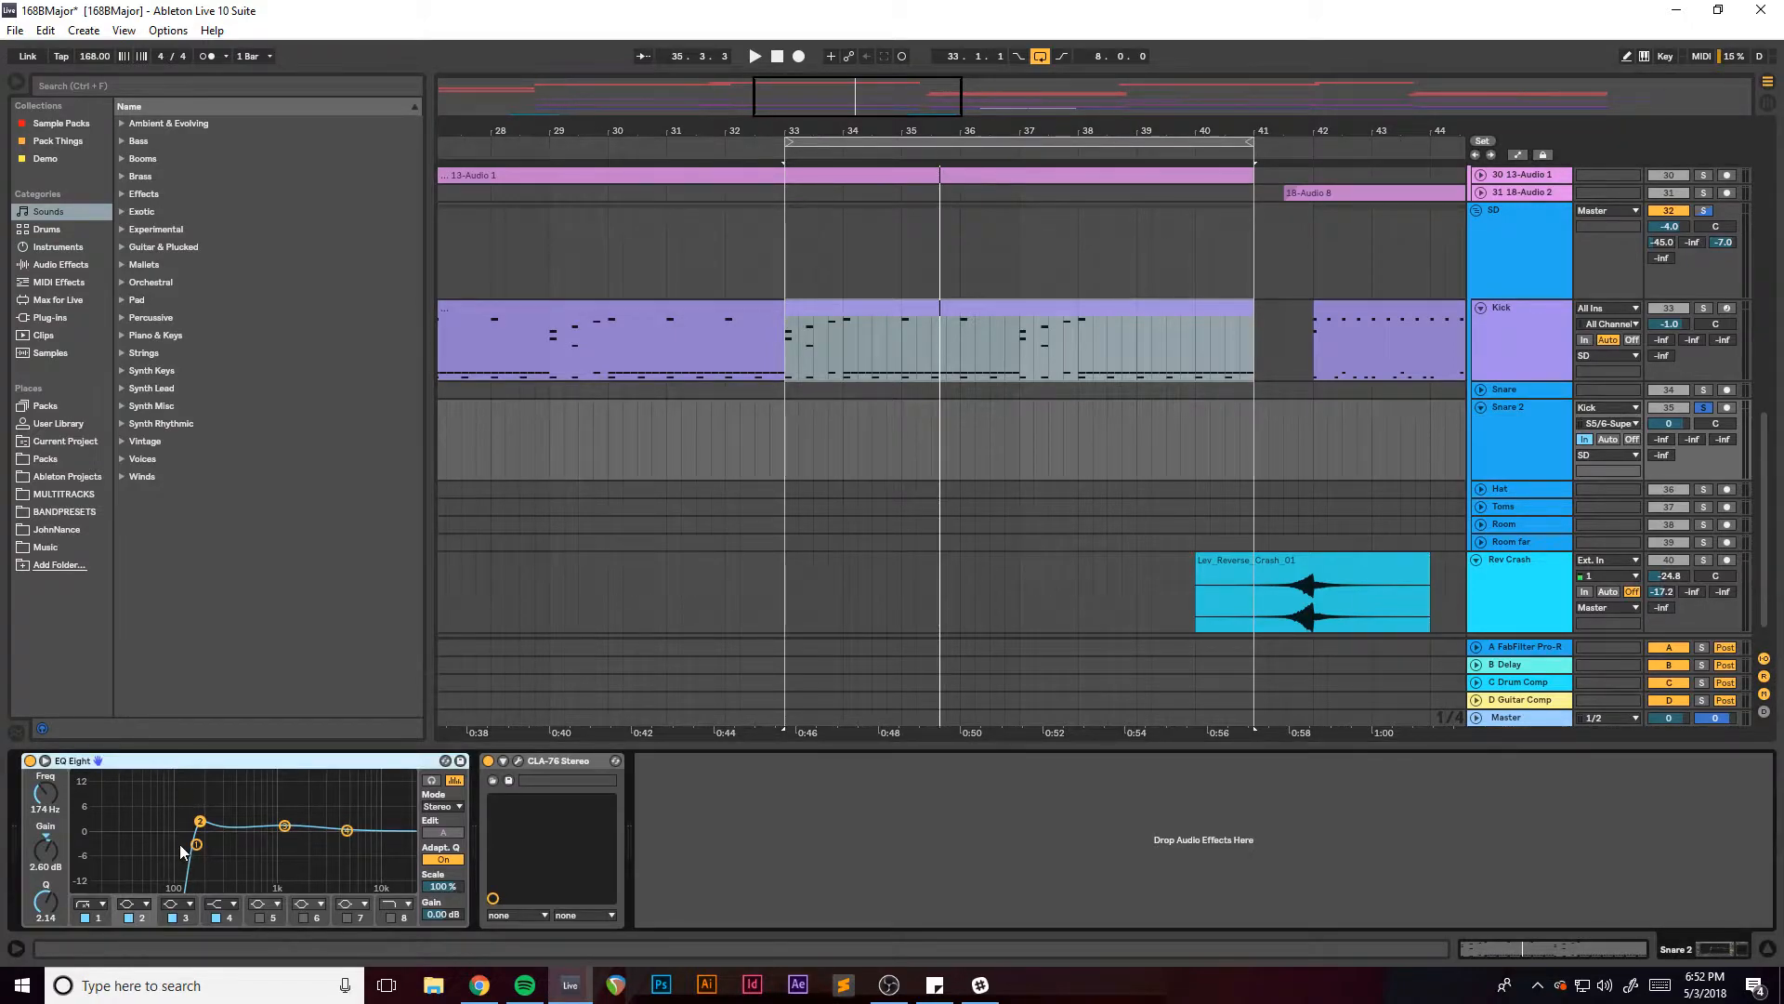
pyautogui.press('space')
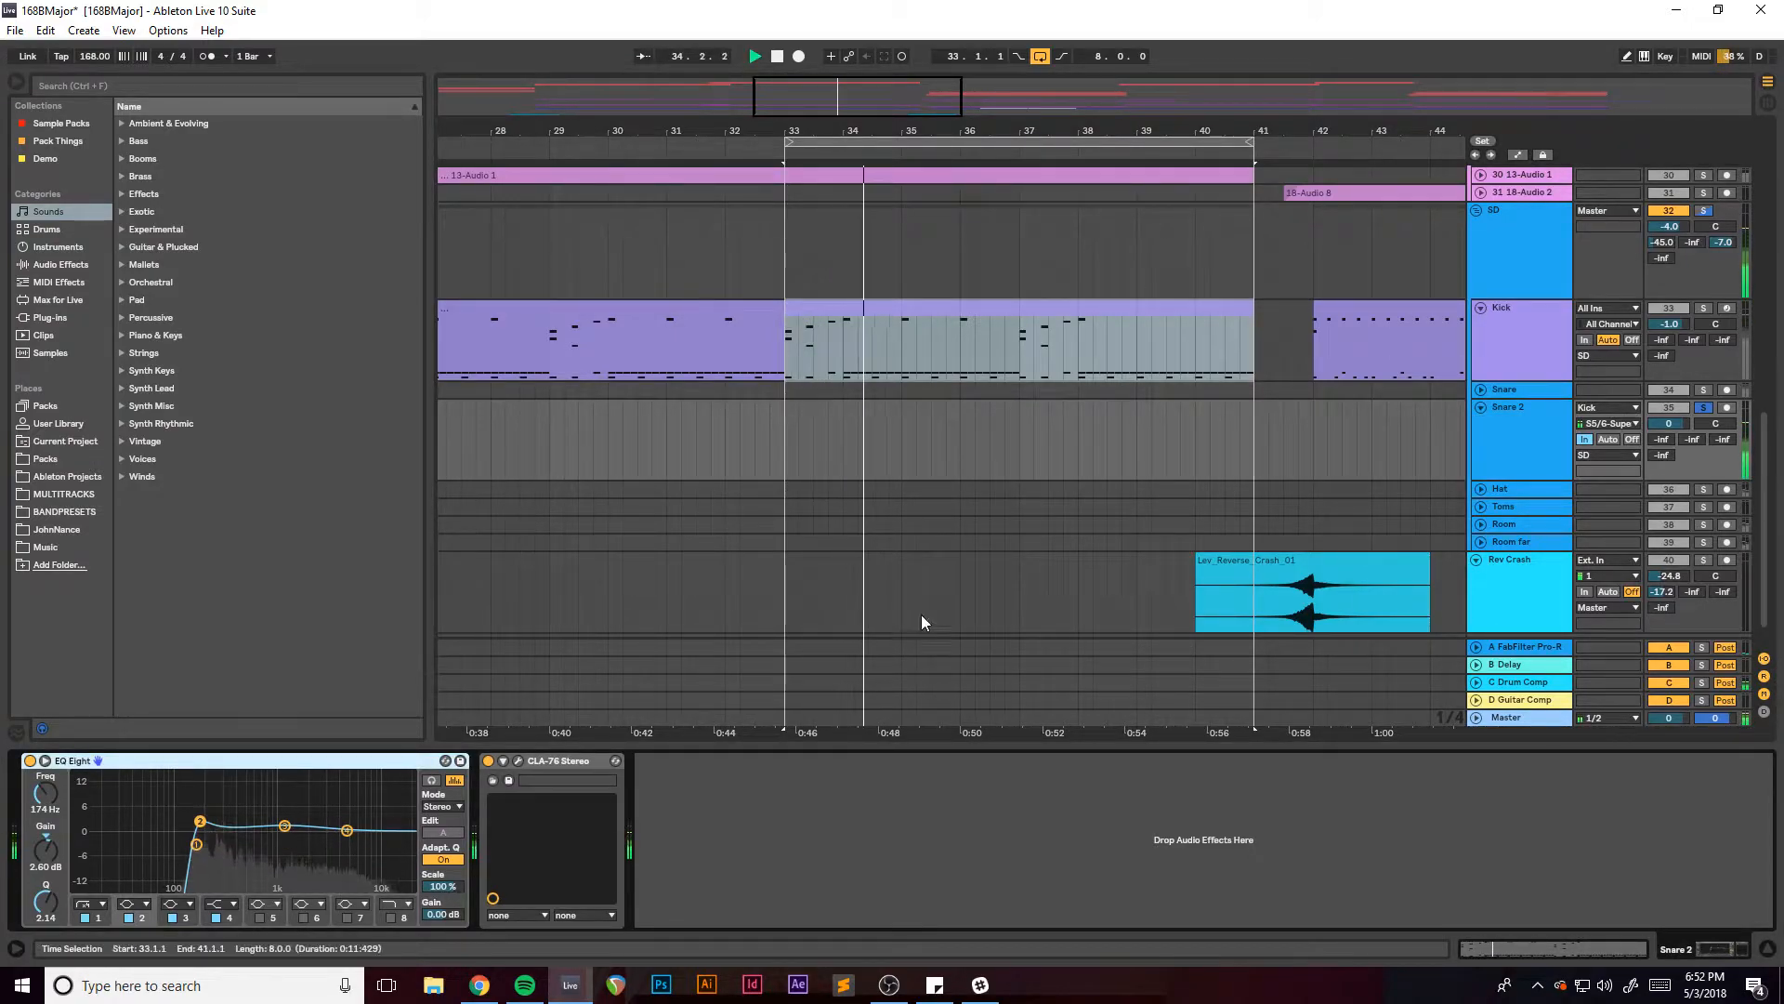
pyautogui.click(1703, 390)
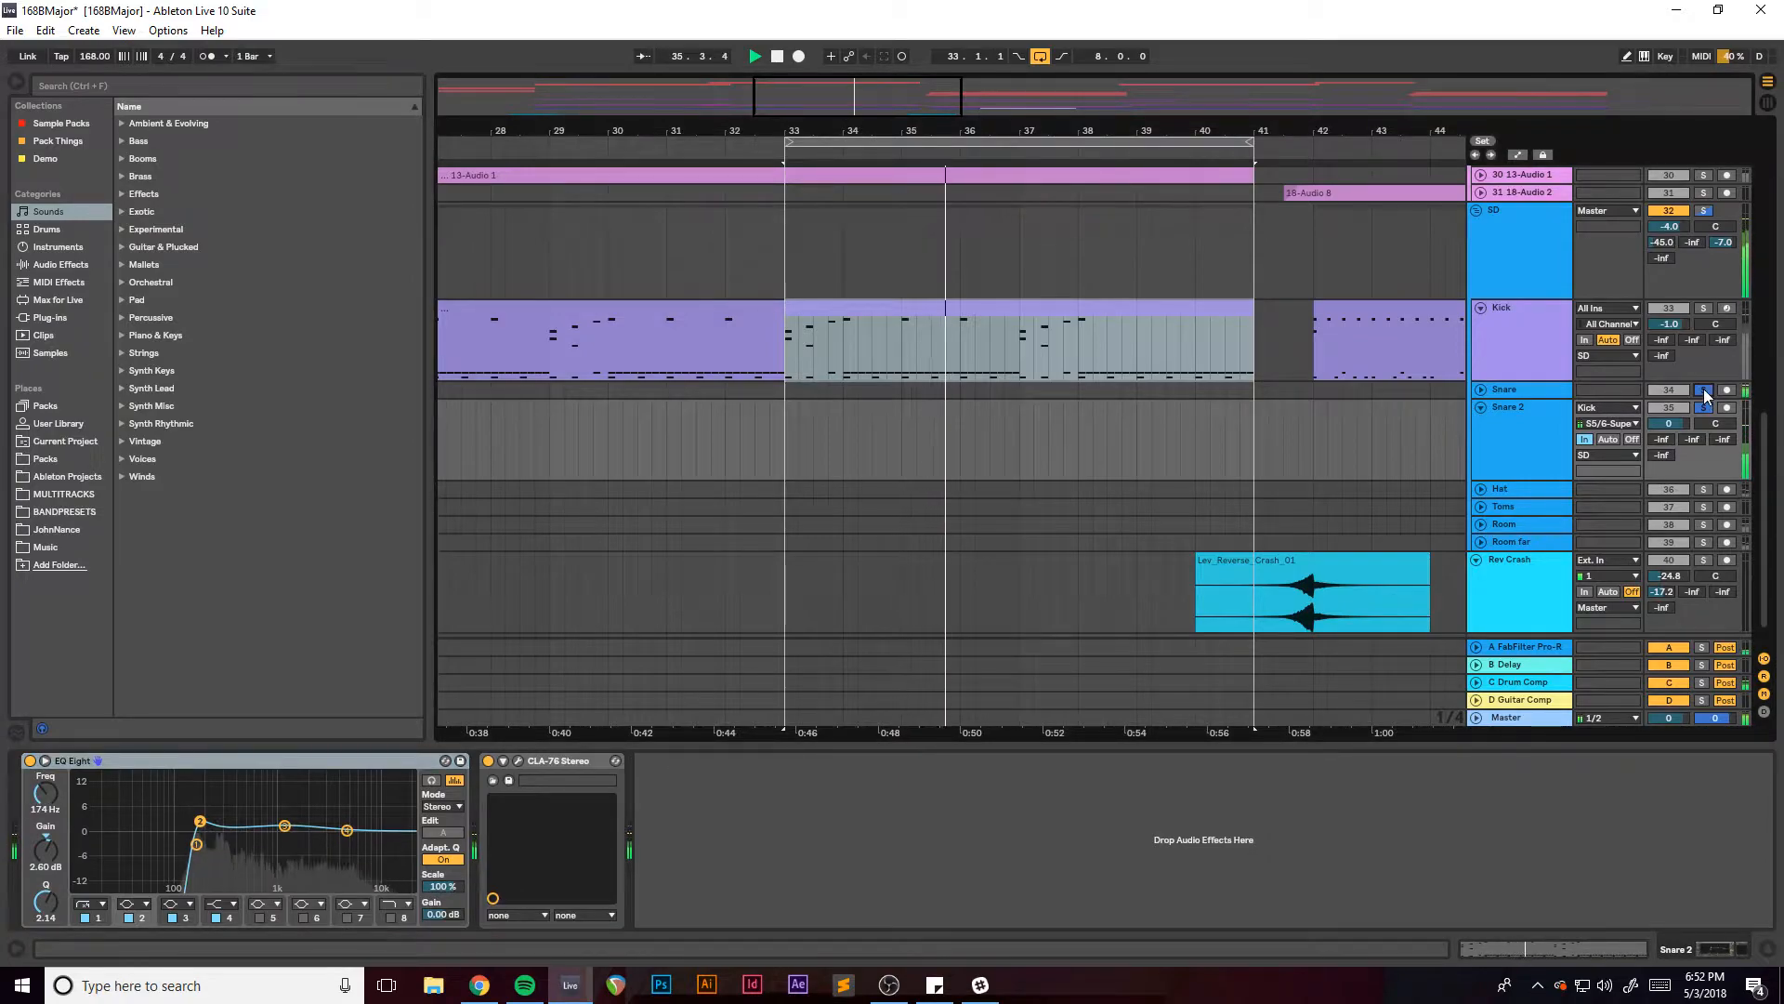
pyautogui.click(1544, 426)
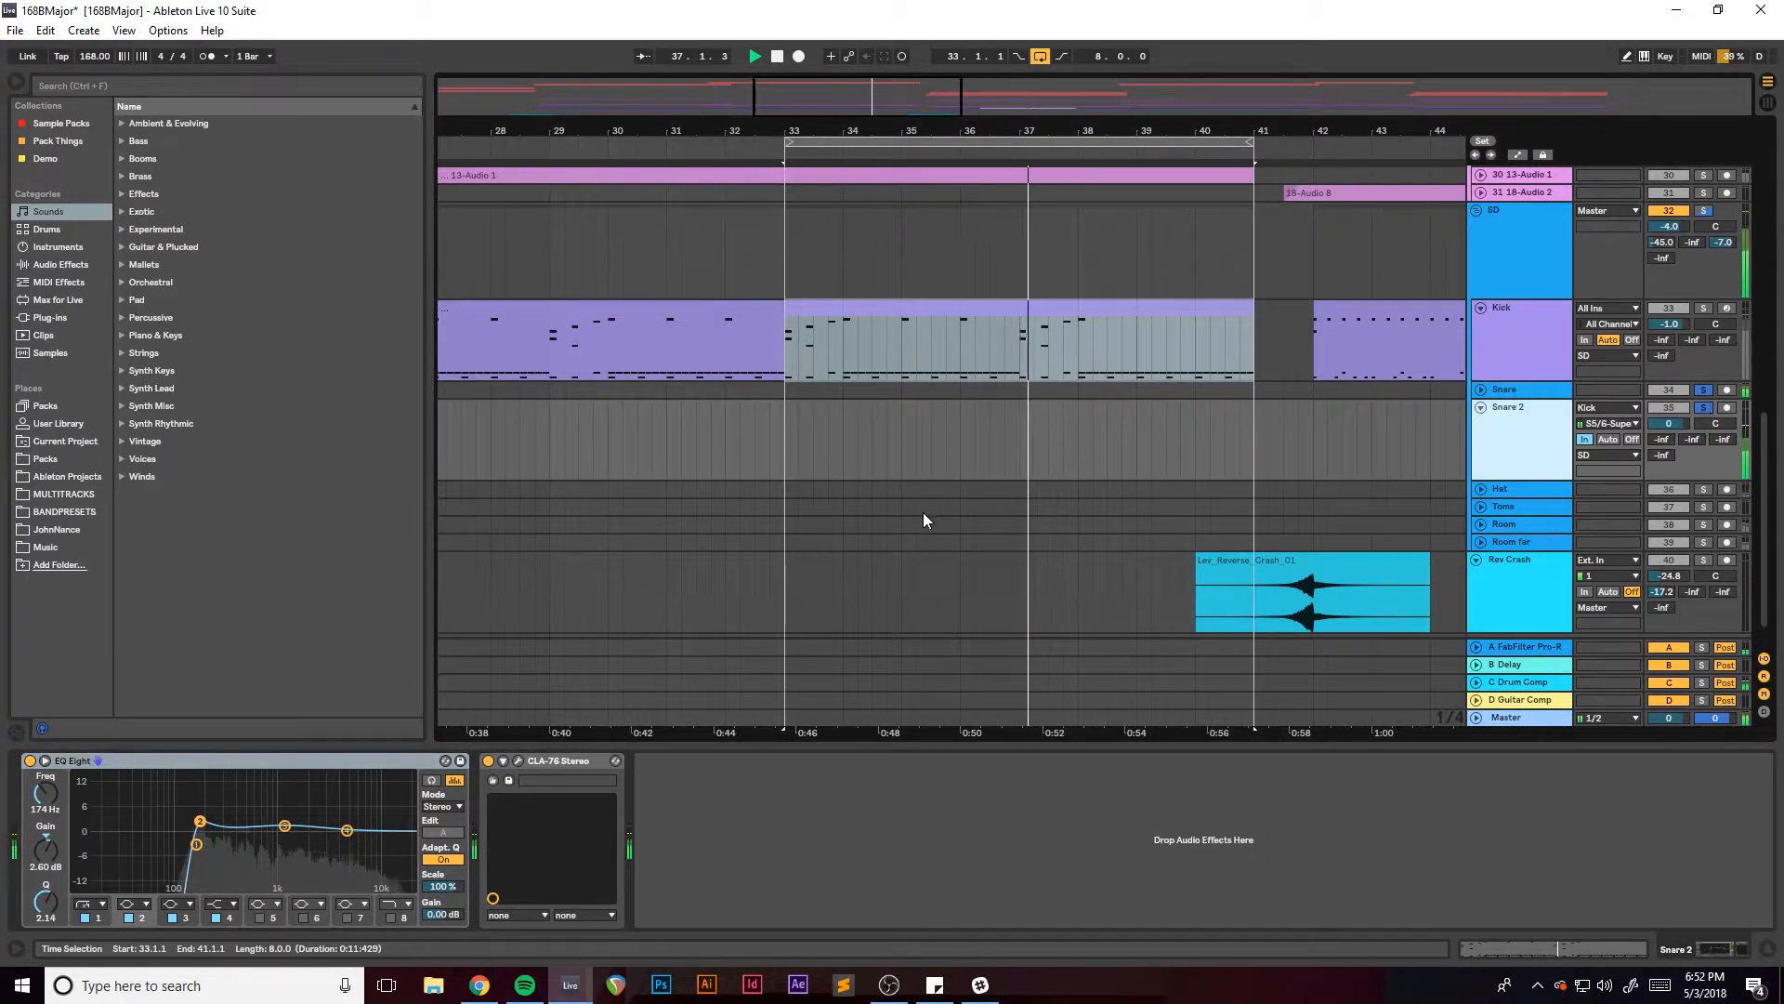
# Check Snare 2's CLA-76 Stereo compressor settings during playback with only that track soloed, and close the plug-in.
pyautogui.click(518, 762)
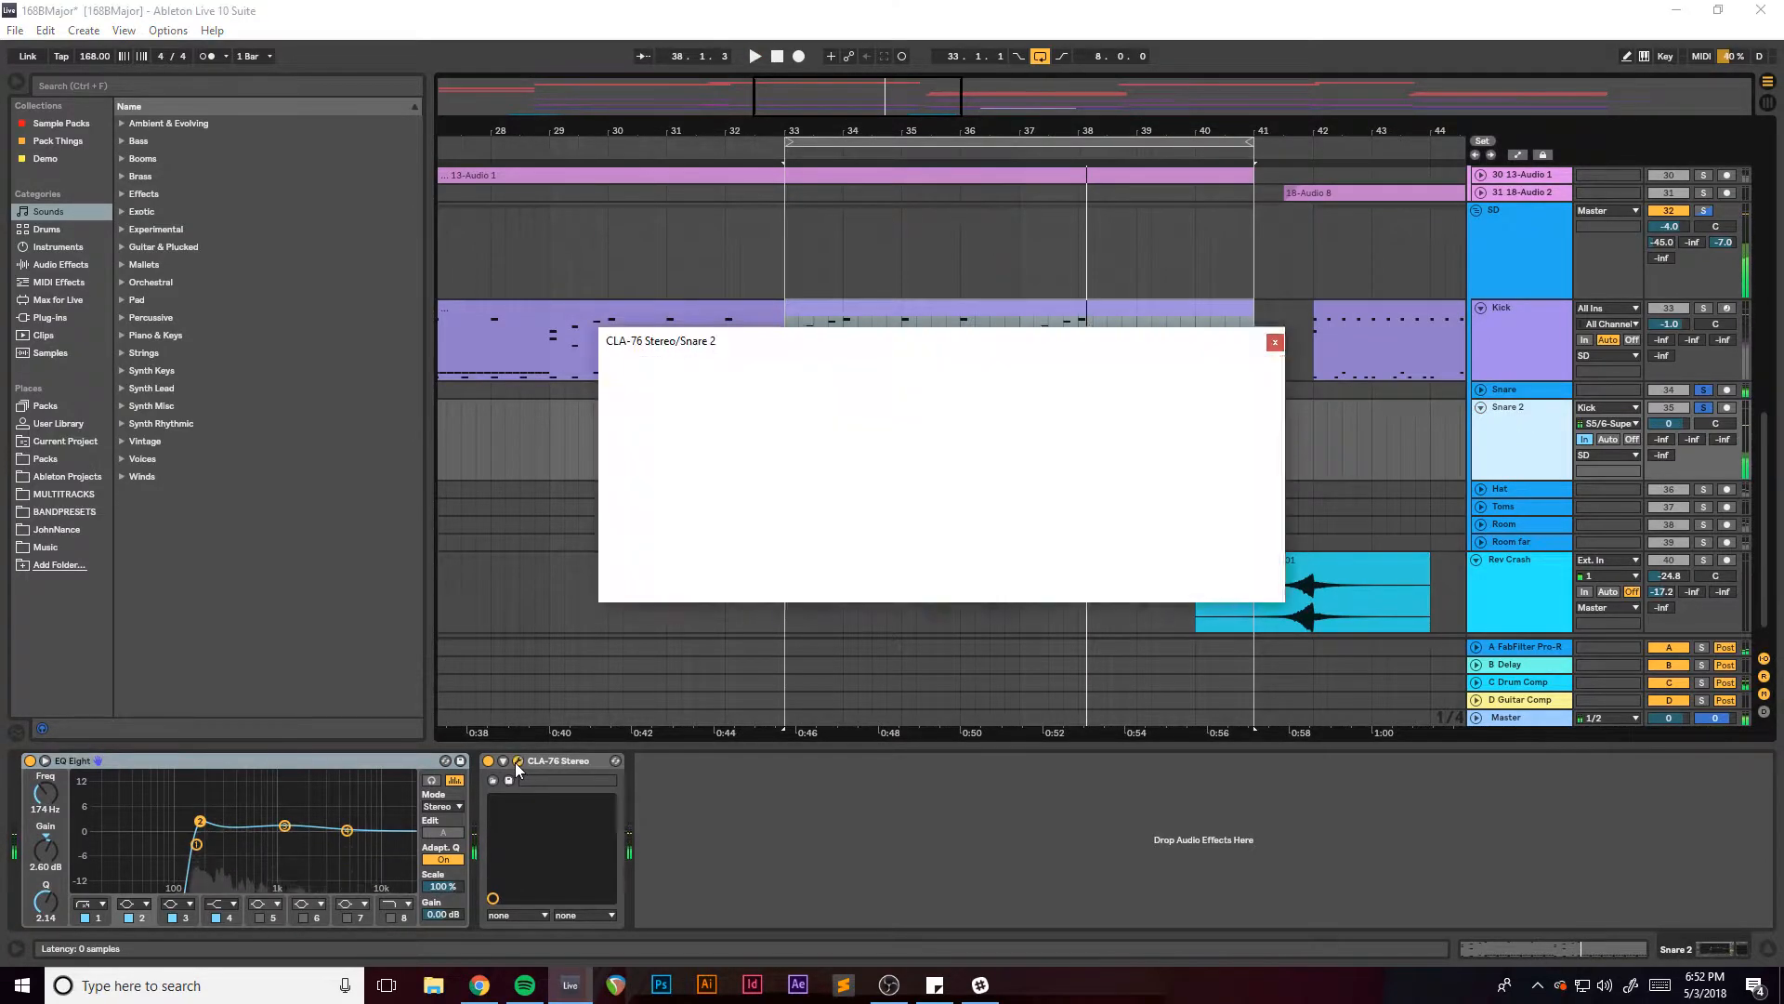
pyautogui.moveTo(892, 334); pyautogui.dragTo(752, 330)
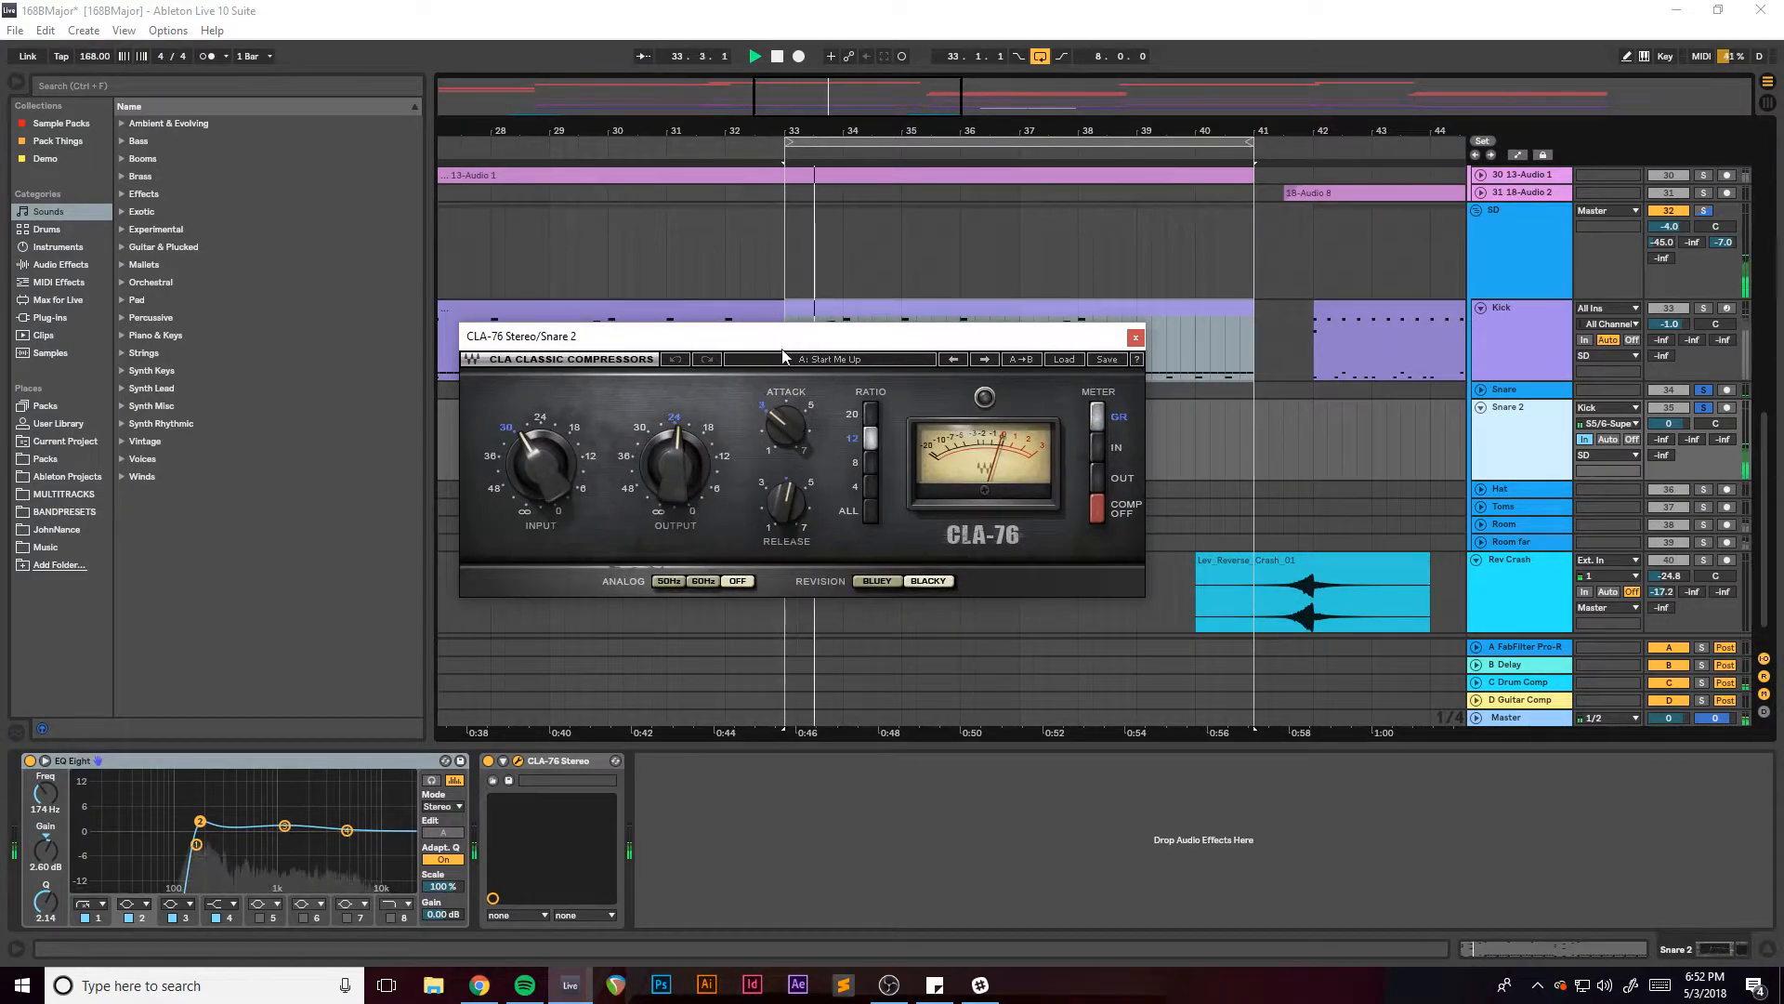
pyautogui.click(1702, 408)
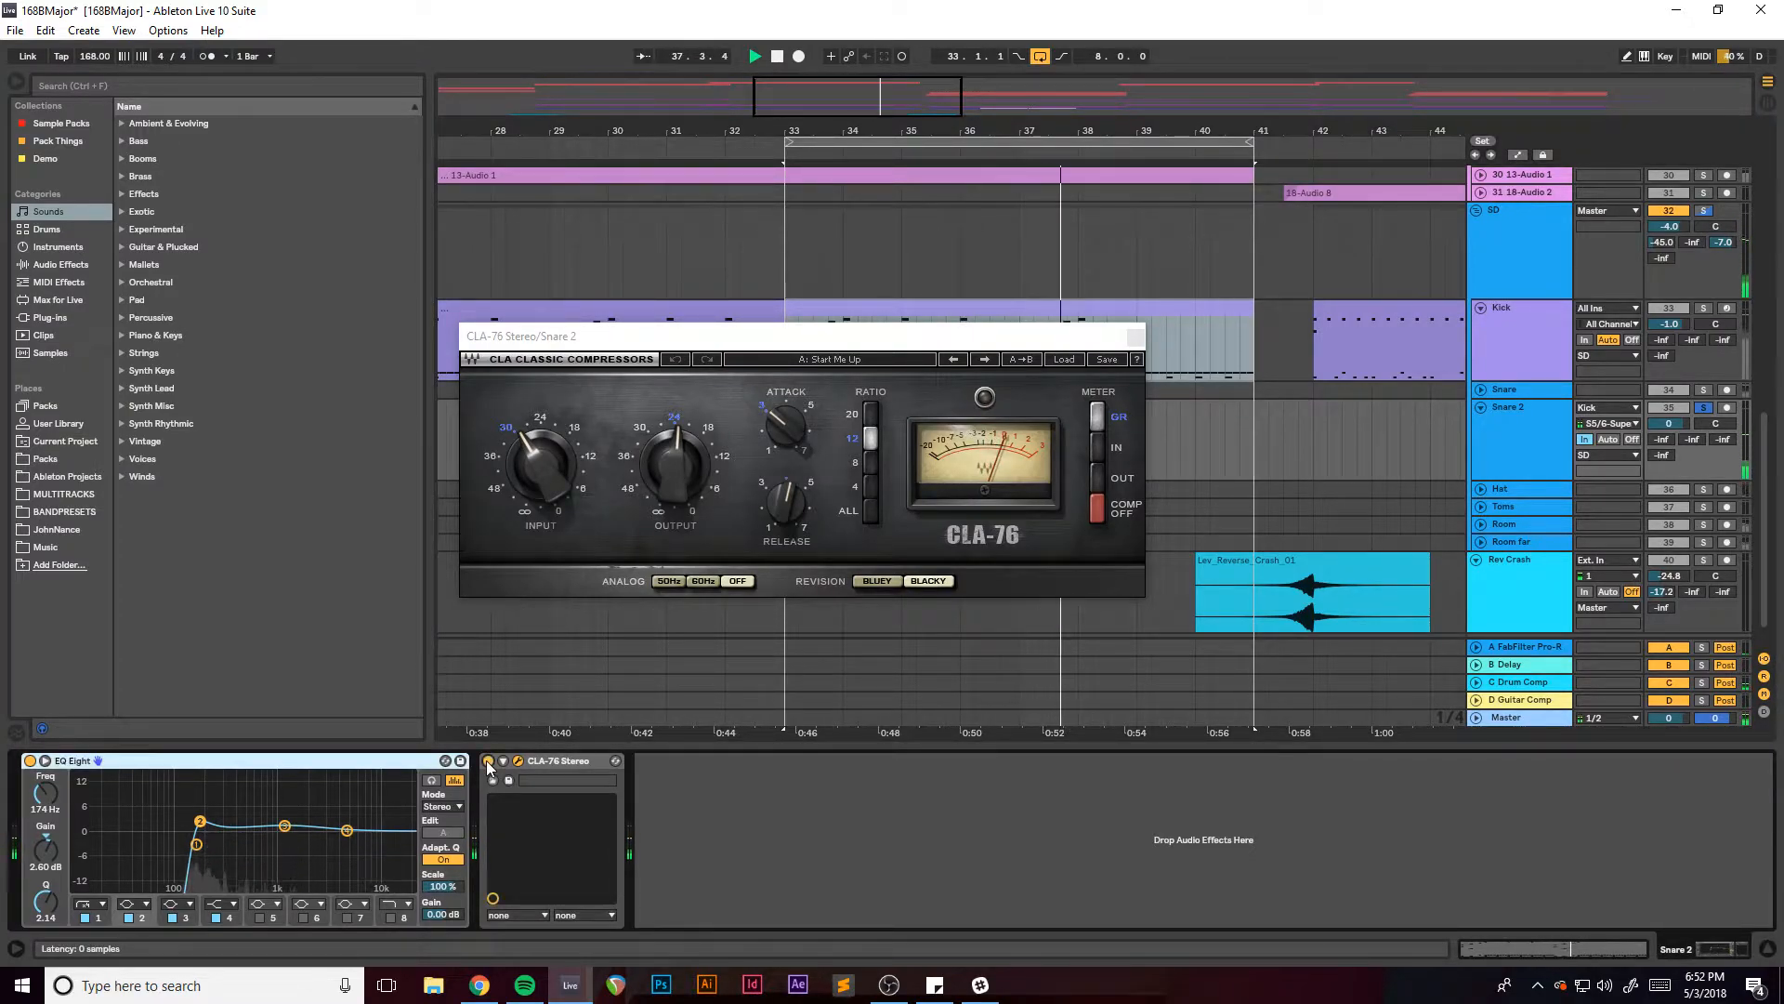
pyautogui.press('space')
pyautogui.click(1135, 337)
# Unfold the Hat track, solo it and start loop playback.
pyautogui.moveTo(847, 100); pyautogui.dragTo(859, 101)
pyautogui.scroll(-1, 1219, 448)
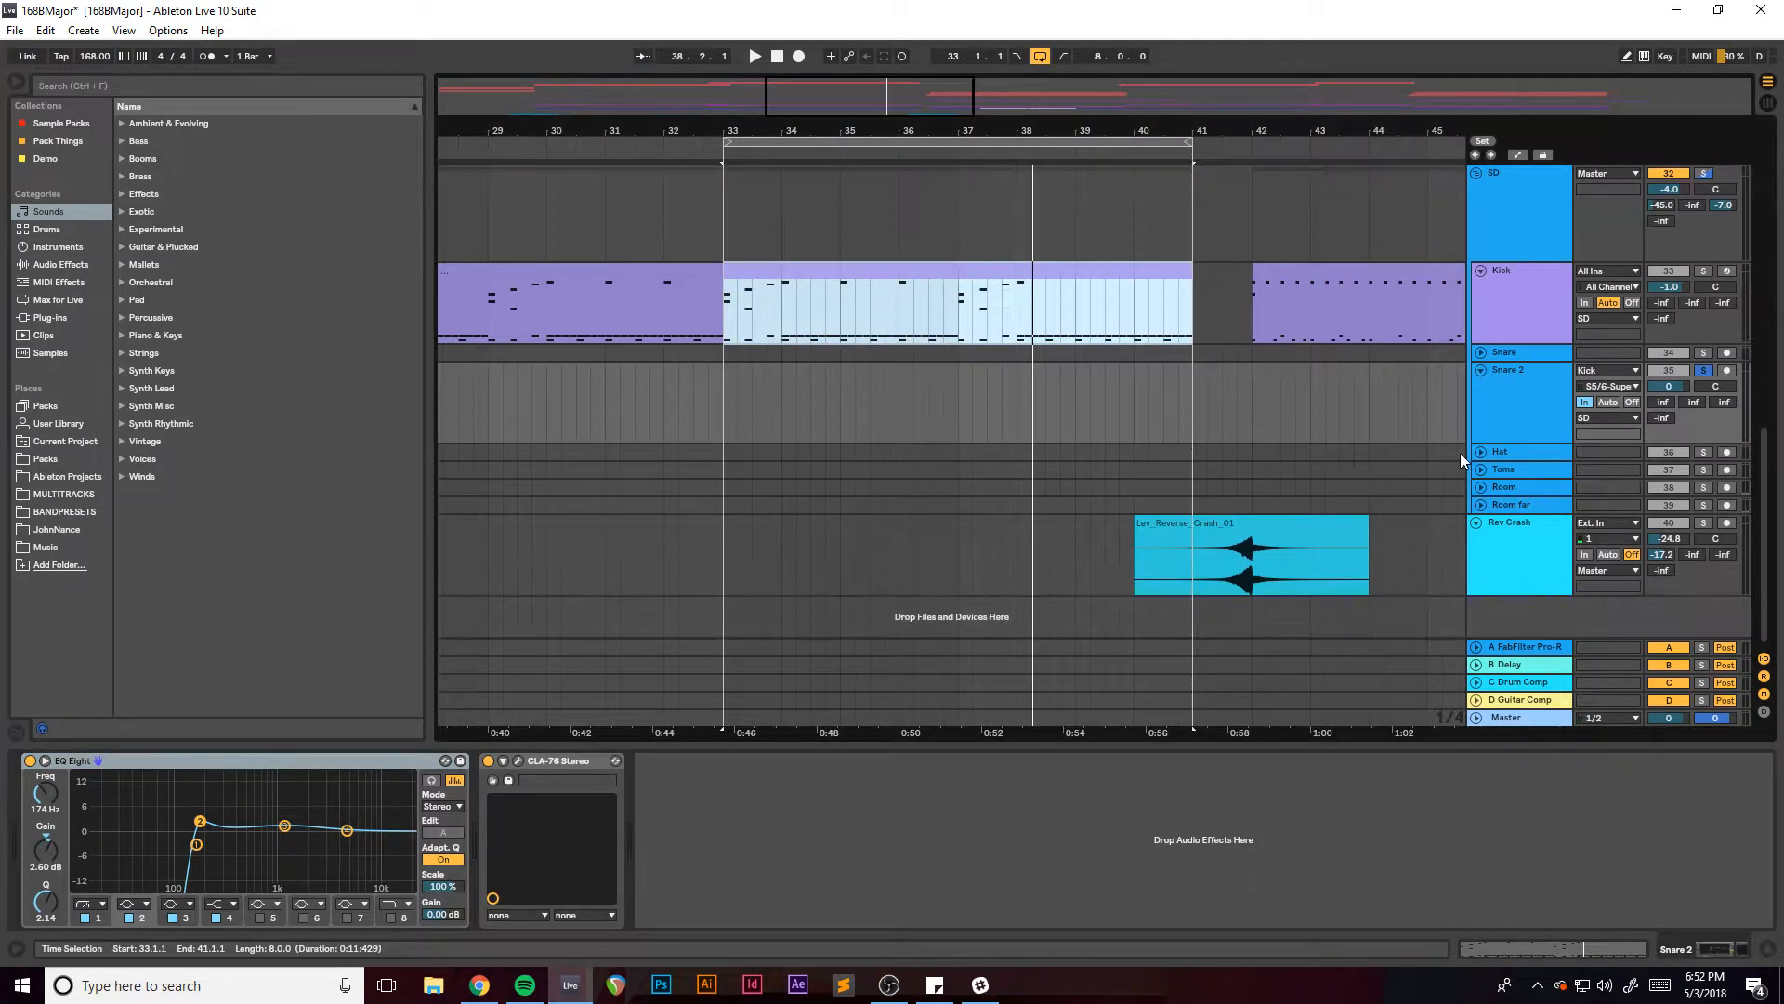
pyautogui.doubleClick(1501, 451)
pyautogui.click(1704, 453)
pyautogui.press('space')
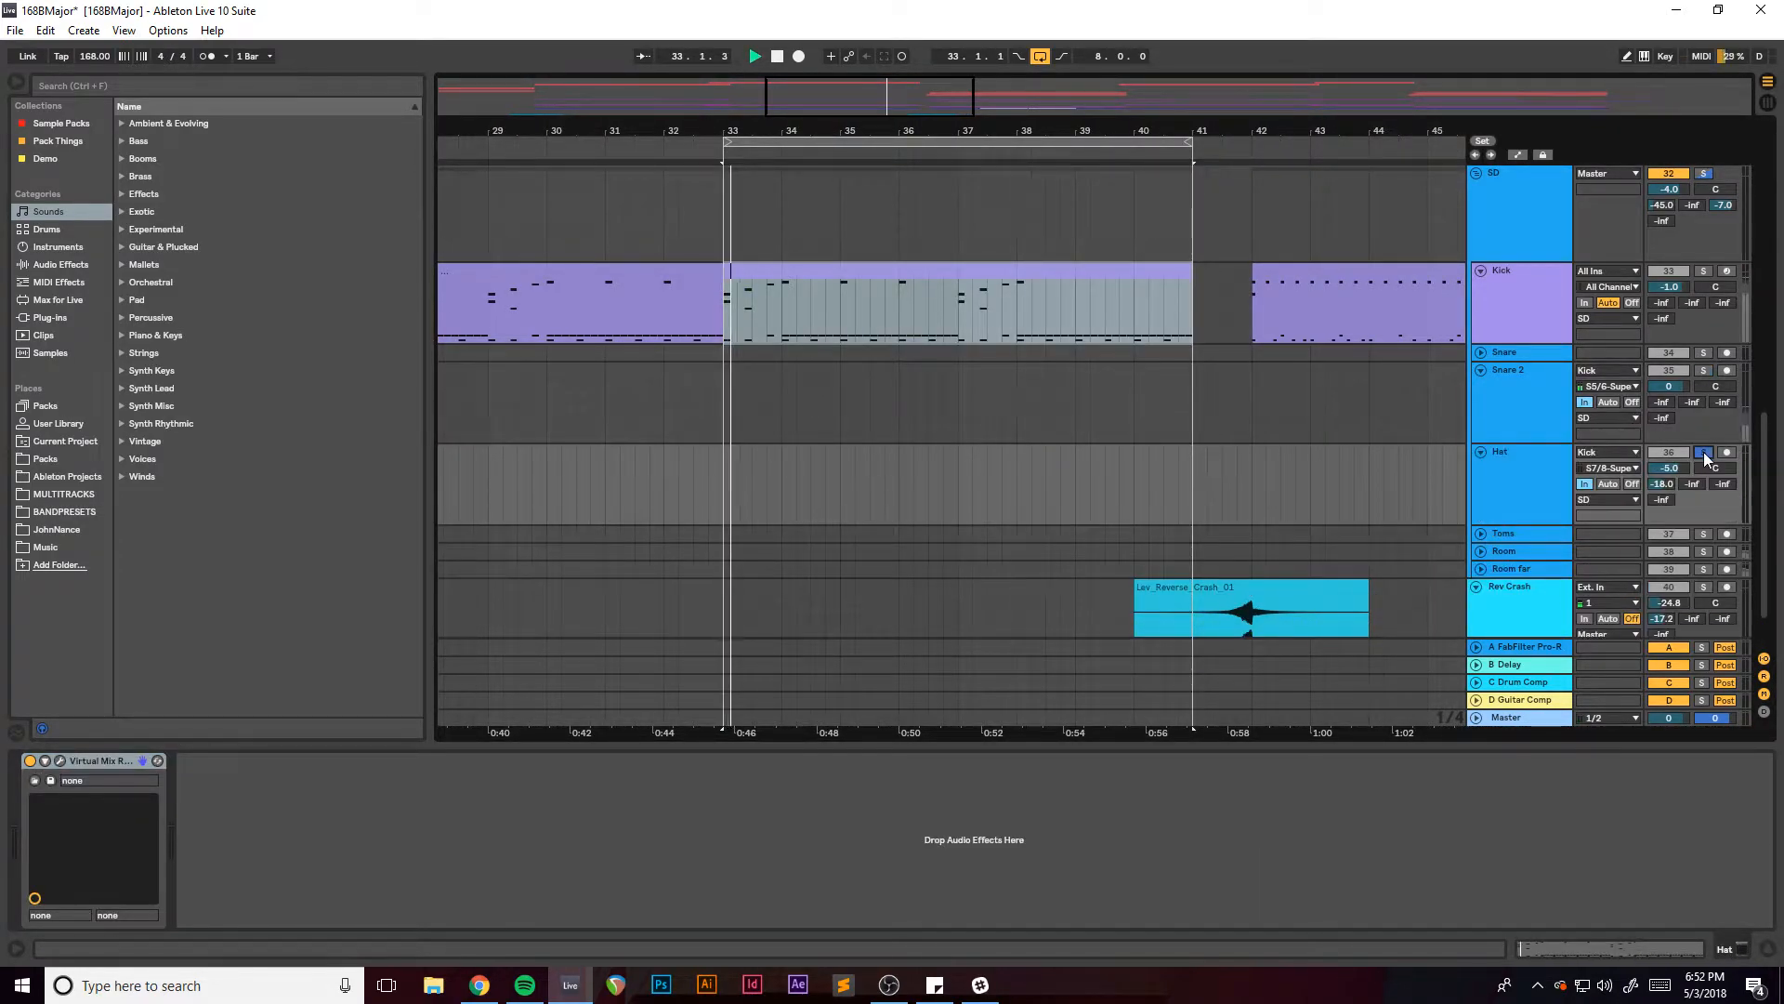
# Play the Hat from bar 42 and set the loop to the Kick clip spanning bars 42 to 54.
pyautogui.click(1262, 302)
pyautogui.click(1251, 305)
pyautogui.press('space')
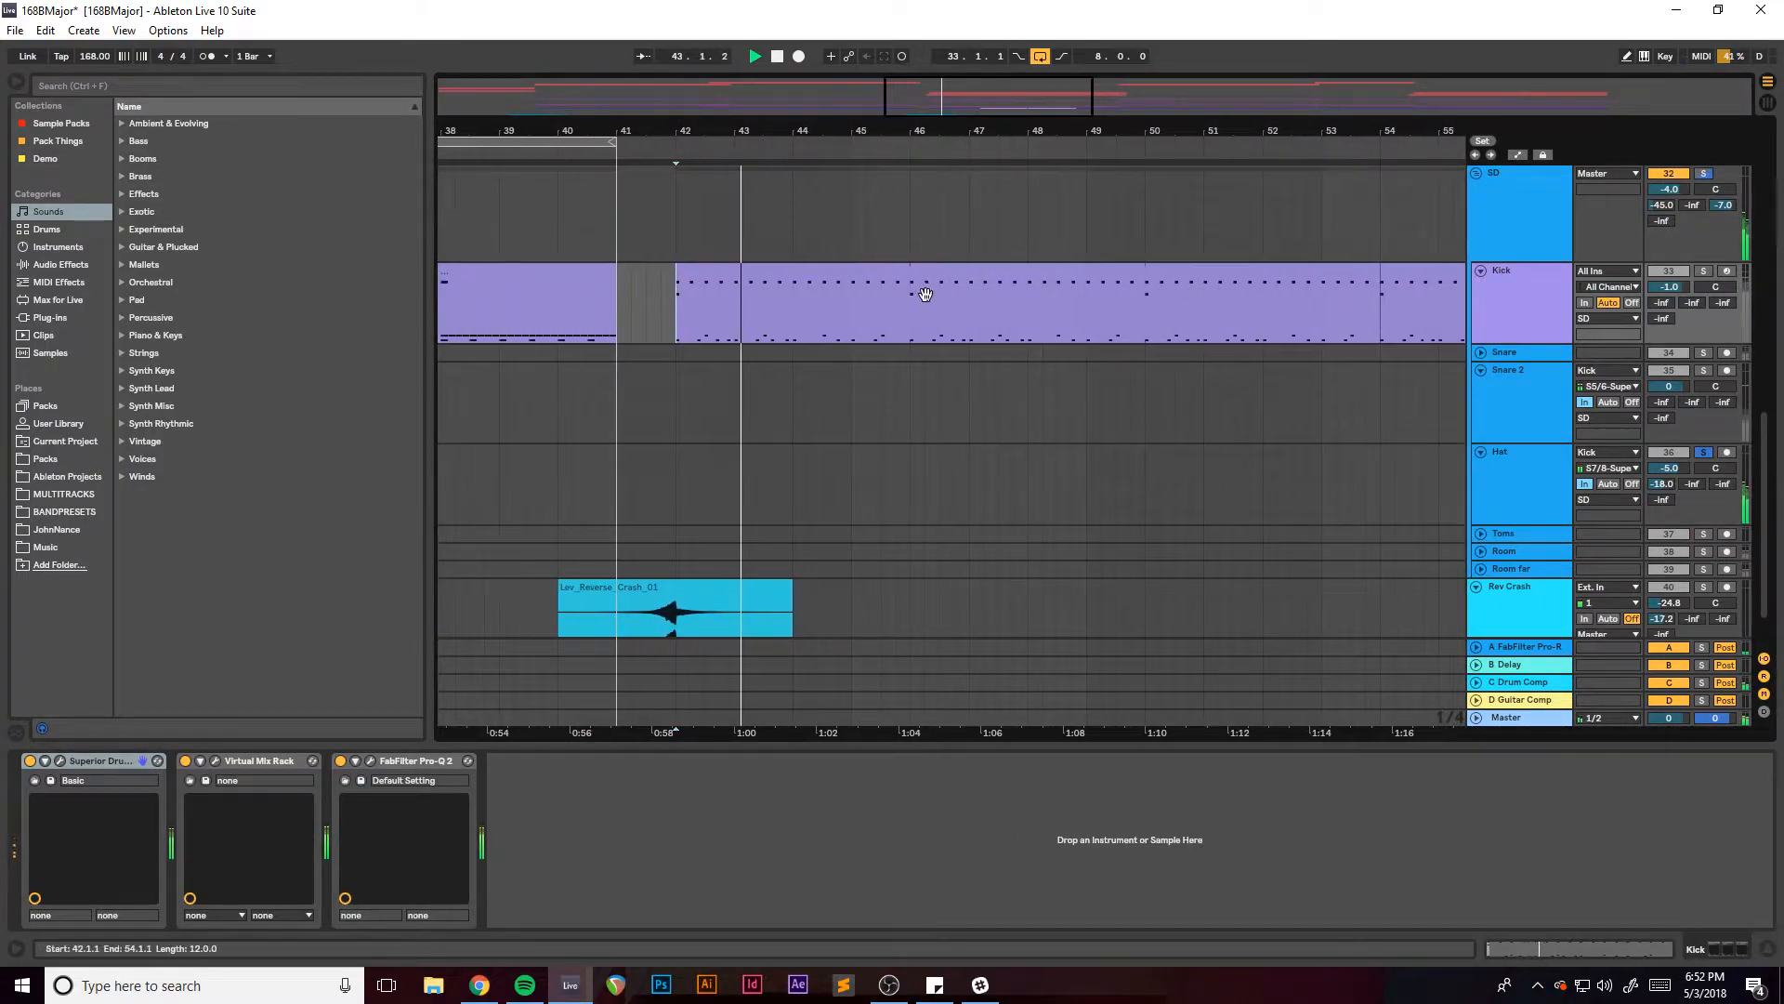
pyautogui.click(896, 274)
pyautogui.hotkey('ctrl', 'l')
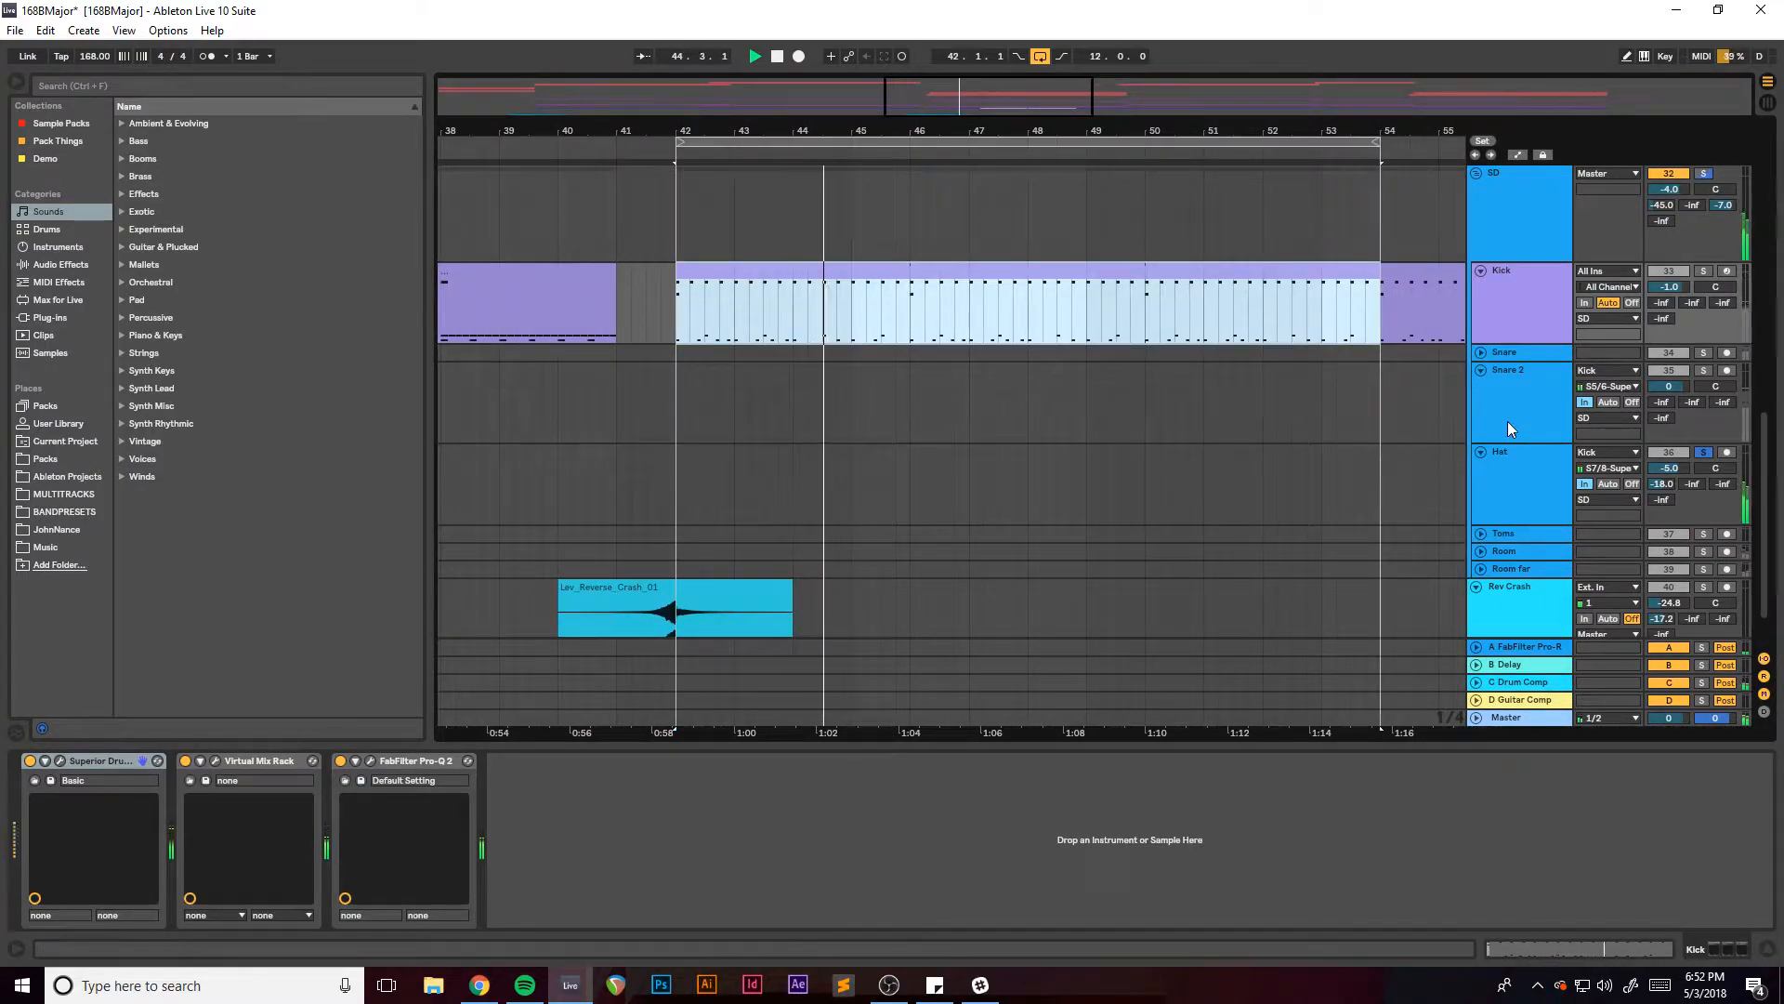
# Examine The Monster and FG-N modules in the Hat track's Virtual Mix Rack while auditioning it, and close the rack.
pyautogui.click(1647, 464)
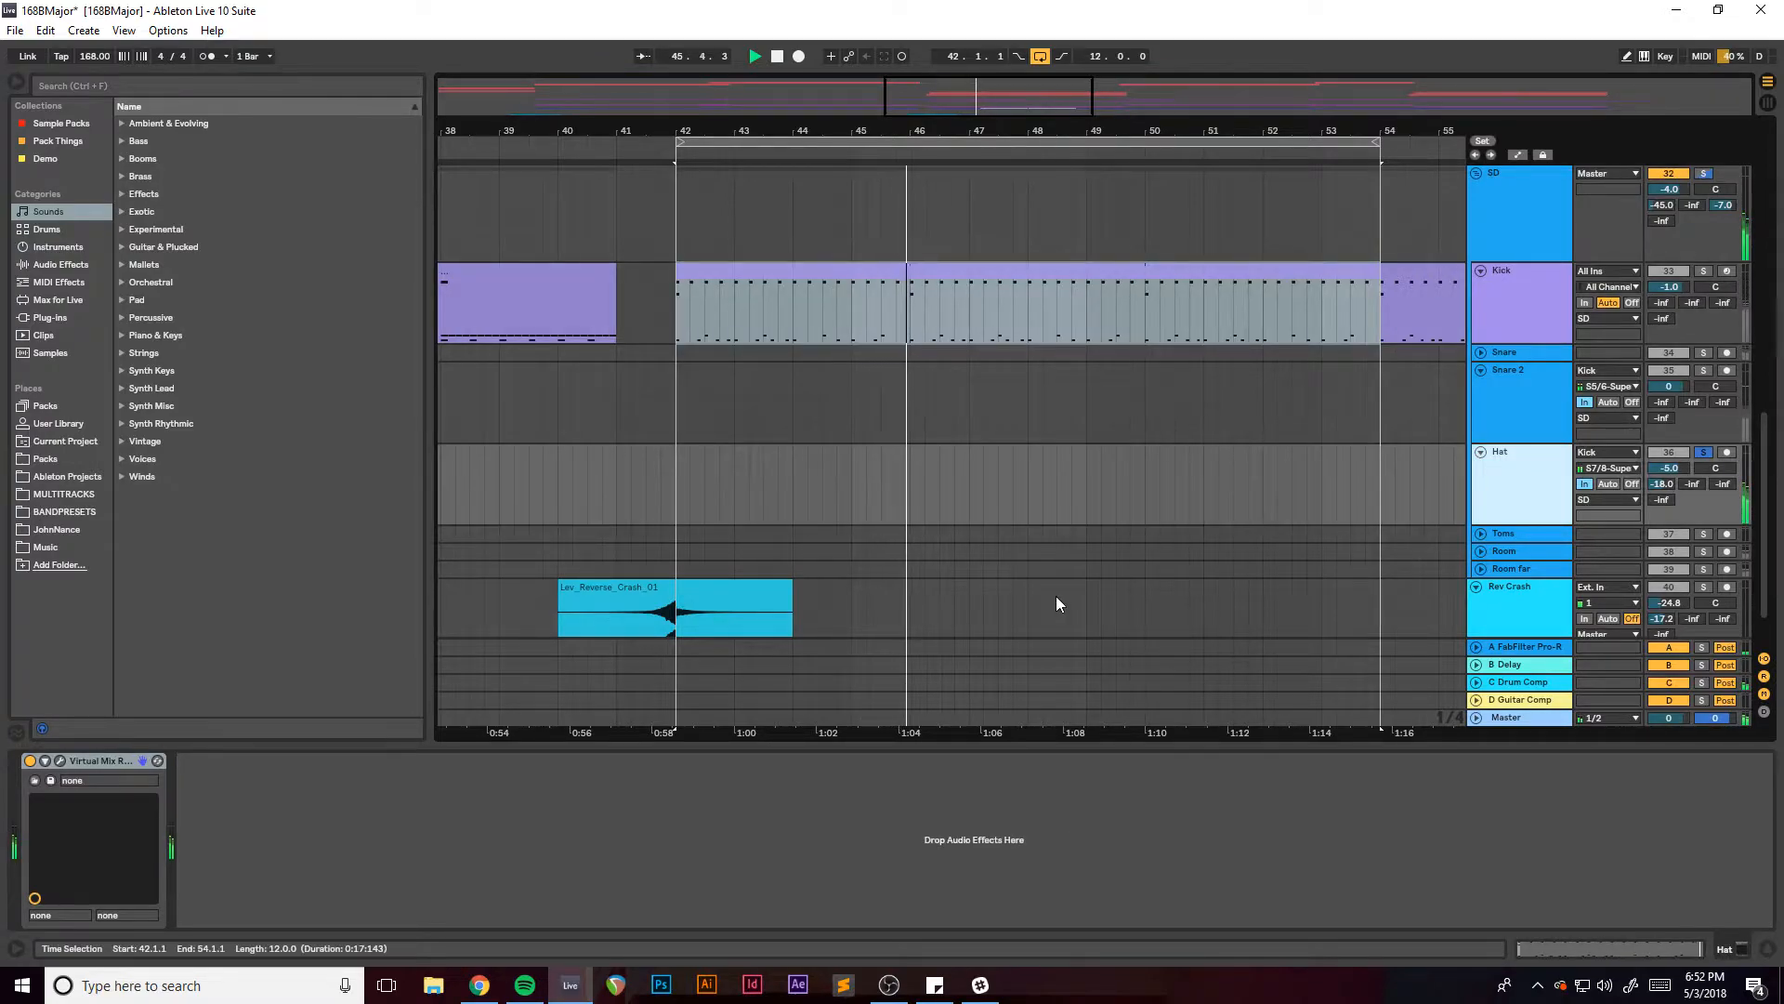
pyautogui.press('space')
pyautogui.click(59, 761)
pyautogui.moveTo(1040, 157); pyautogui.dragTo(918, 149)
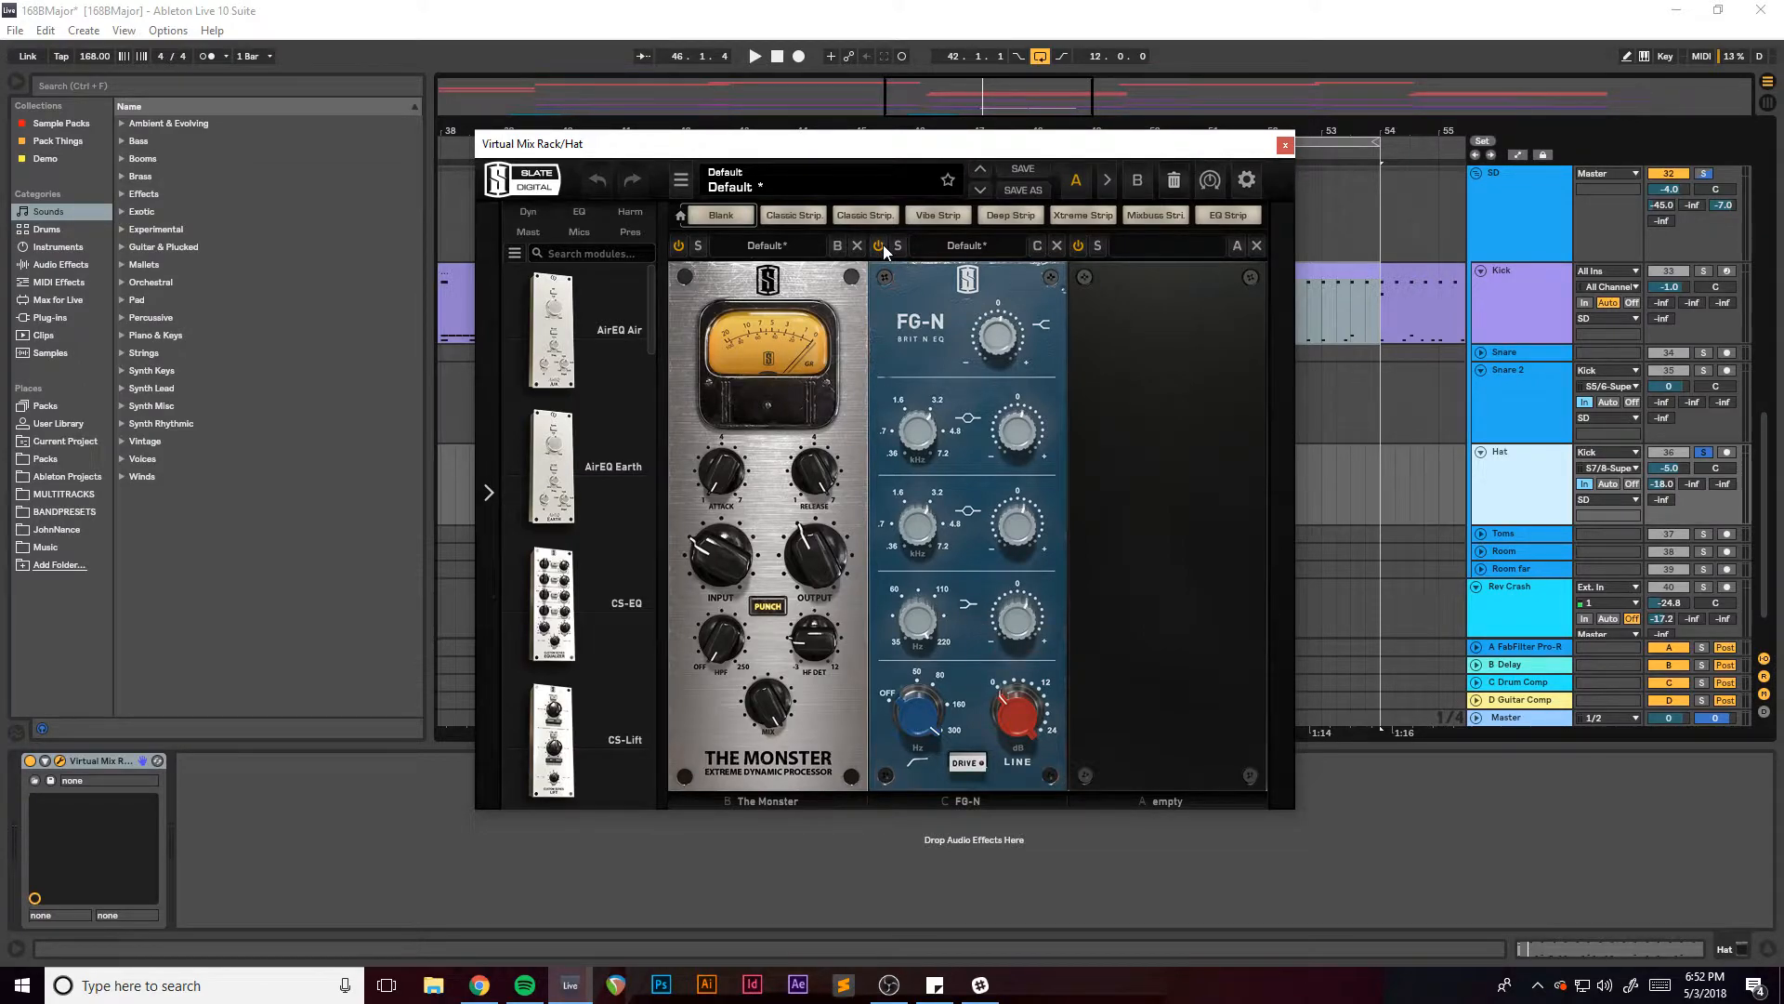
pyautogui.press('space')
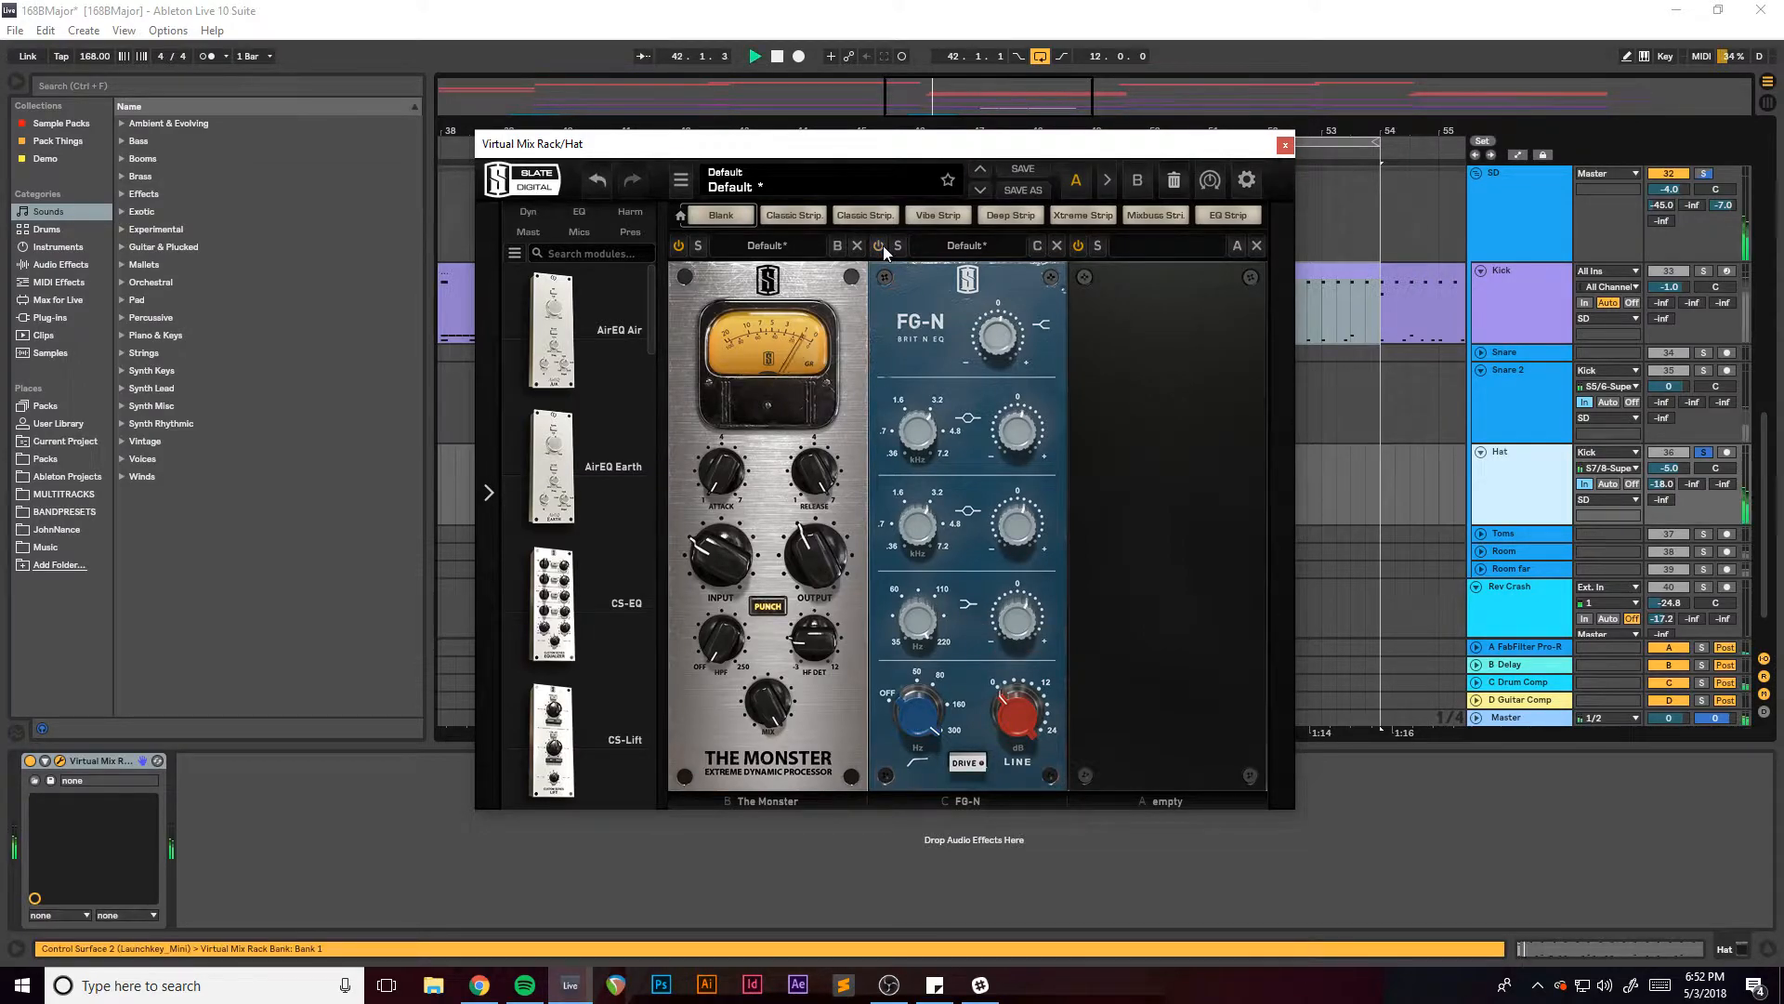
pyautogui.click(1286, 145)
# Solo the Snare track and audition it over the section starting at bar 42.
pyautogui.click(1522, 353)
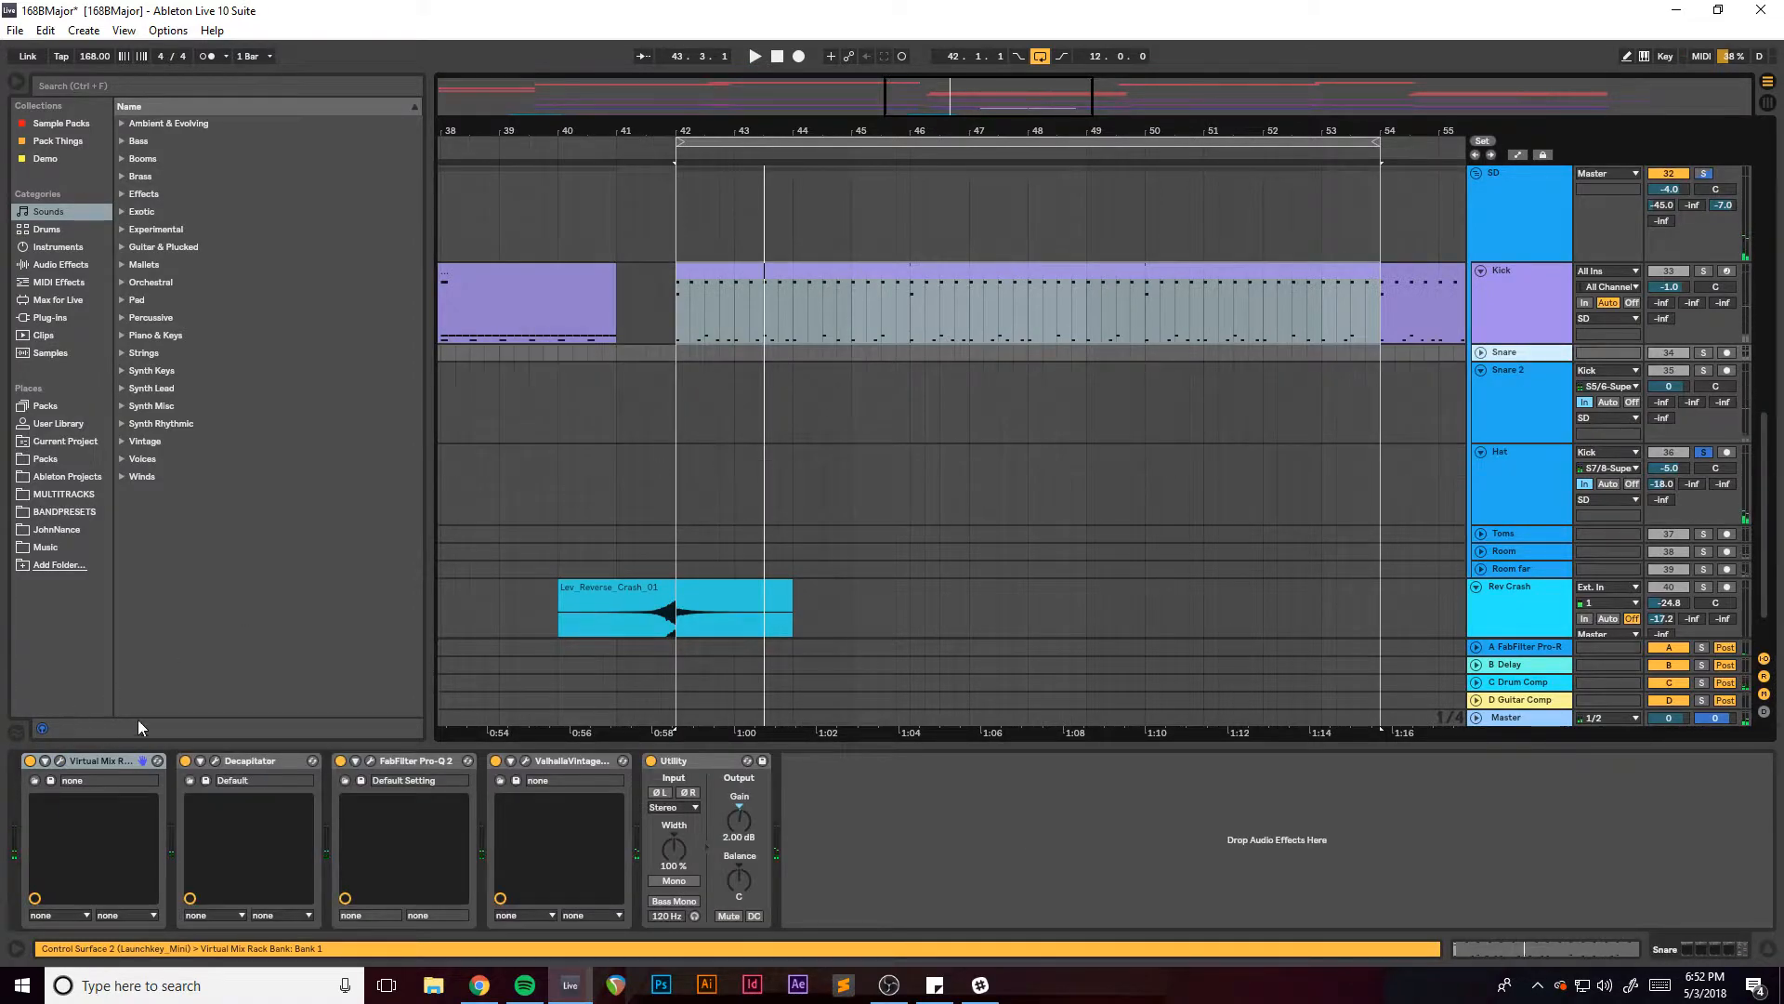
pyautogui.click(1707, 353)
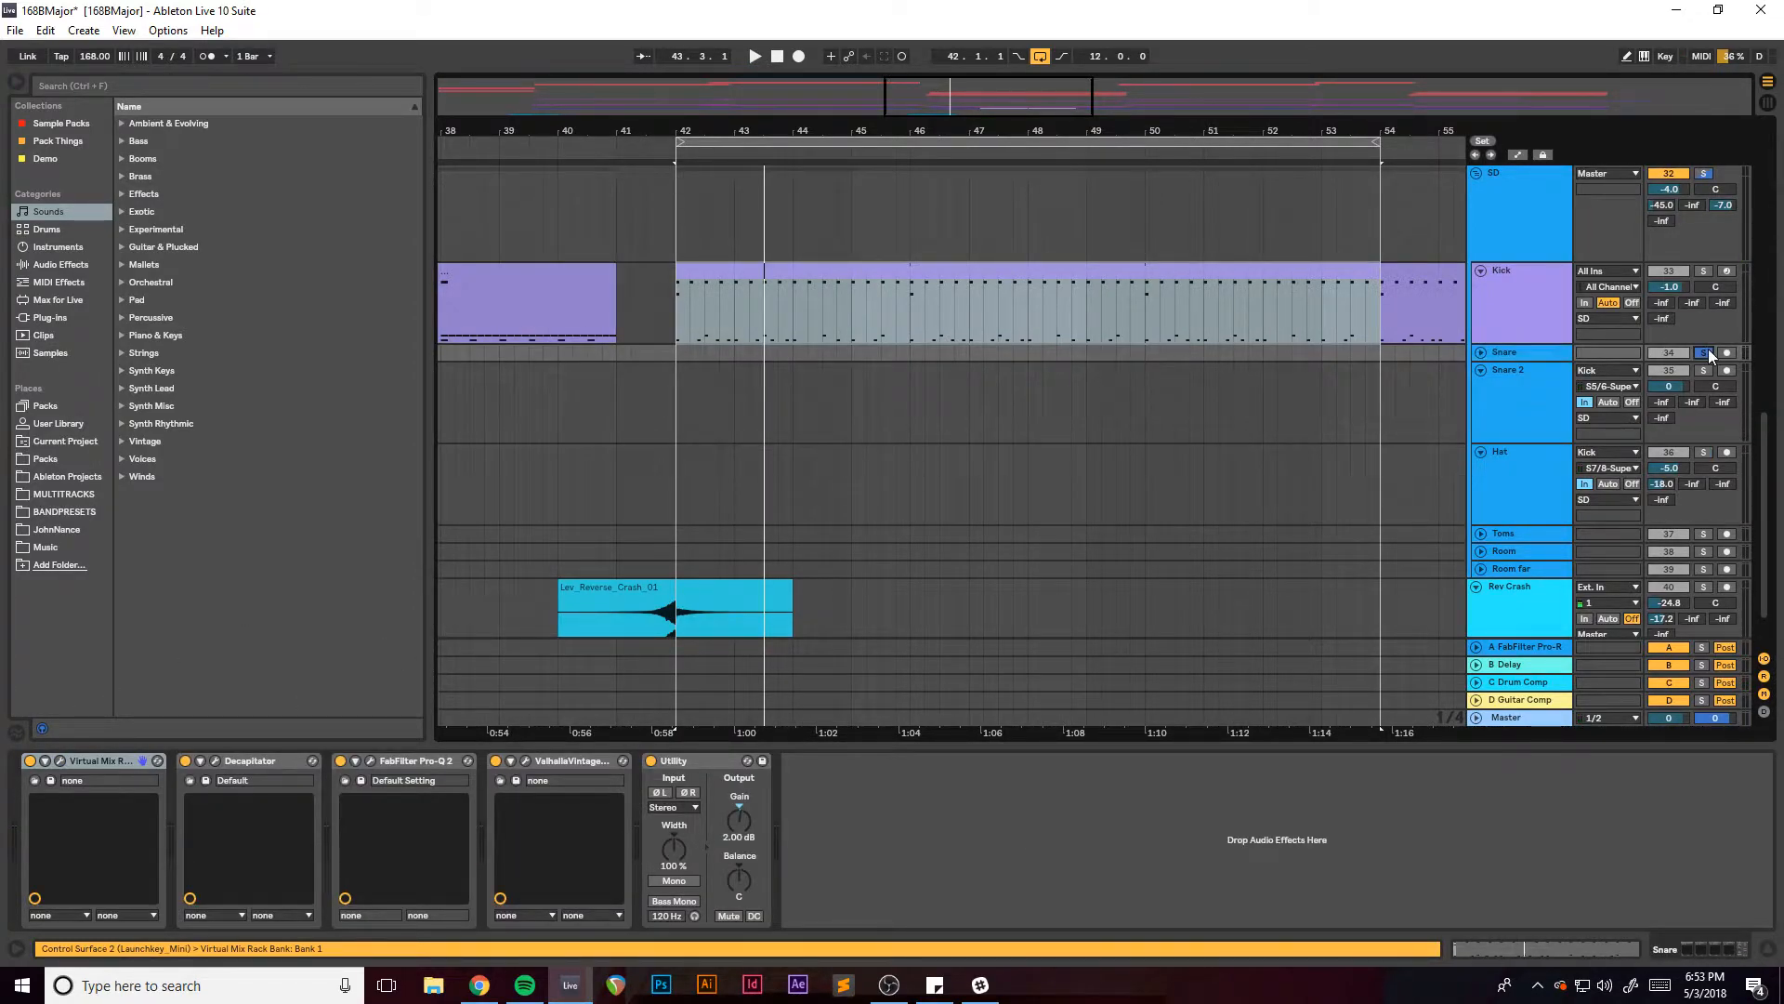
pyautogui.press('space')
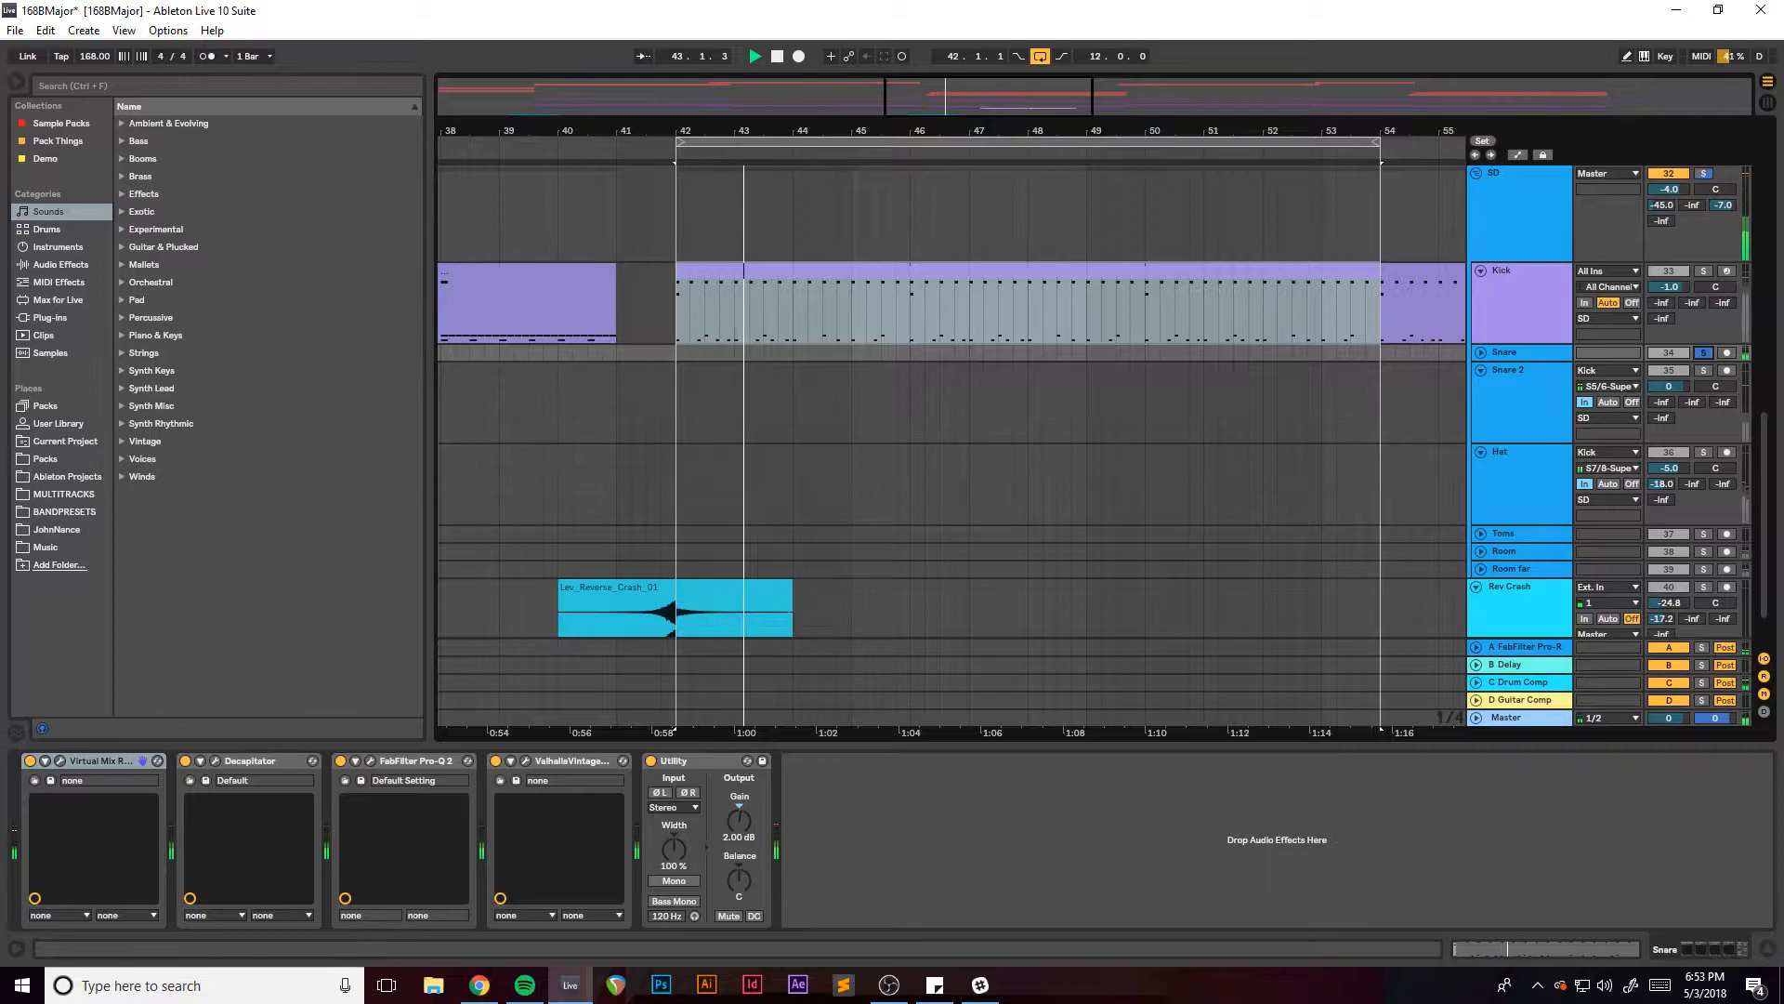
# Set the loop to the Kick clip spanning bars 33 to 41, and reselect the Snare track.
pyautogui.moveTo(1016, 96); pyautogui.dragTo(944, 97)
pyautogui.press('space')
pyautogui.click(716, 272)
pyautogui.hotkey('ctrl', 'l')
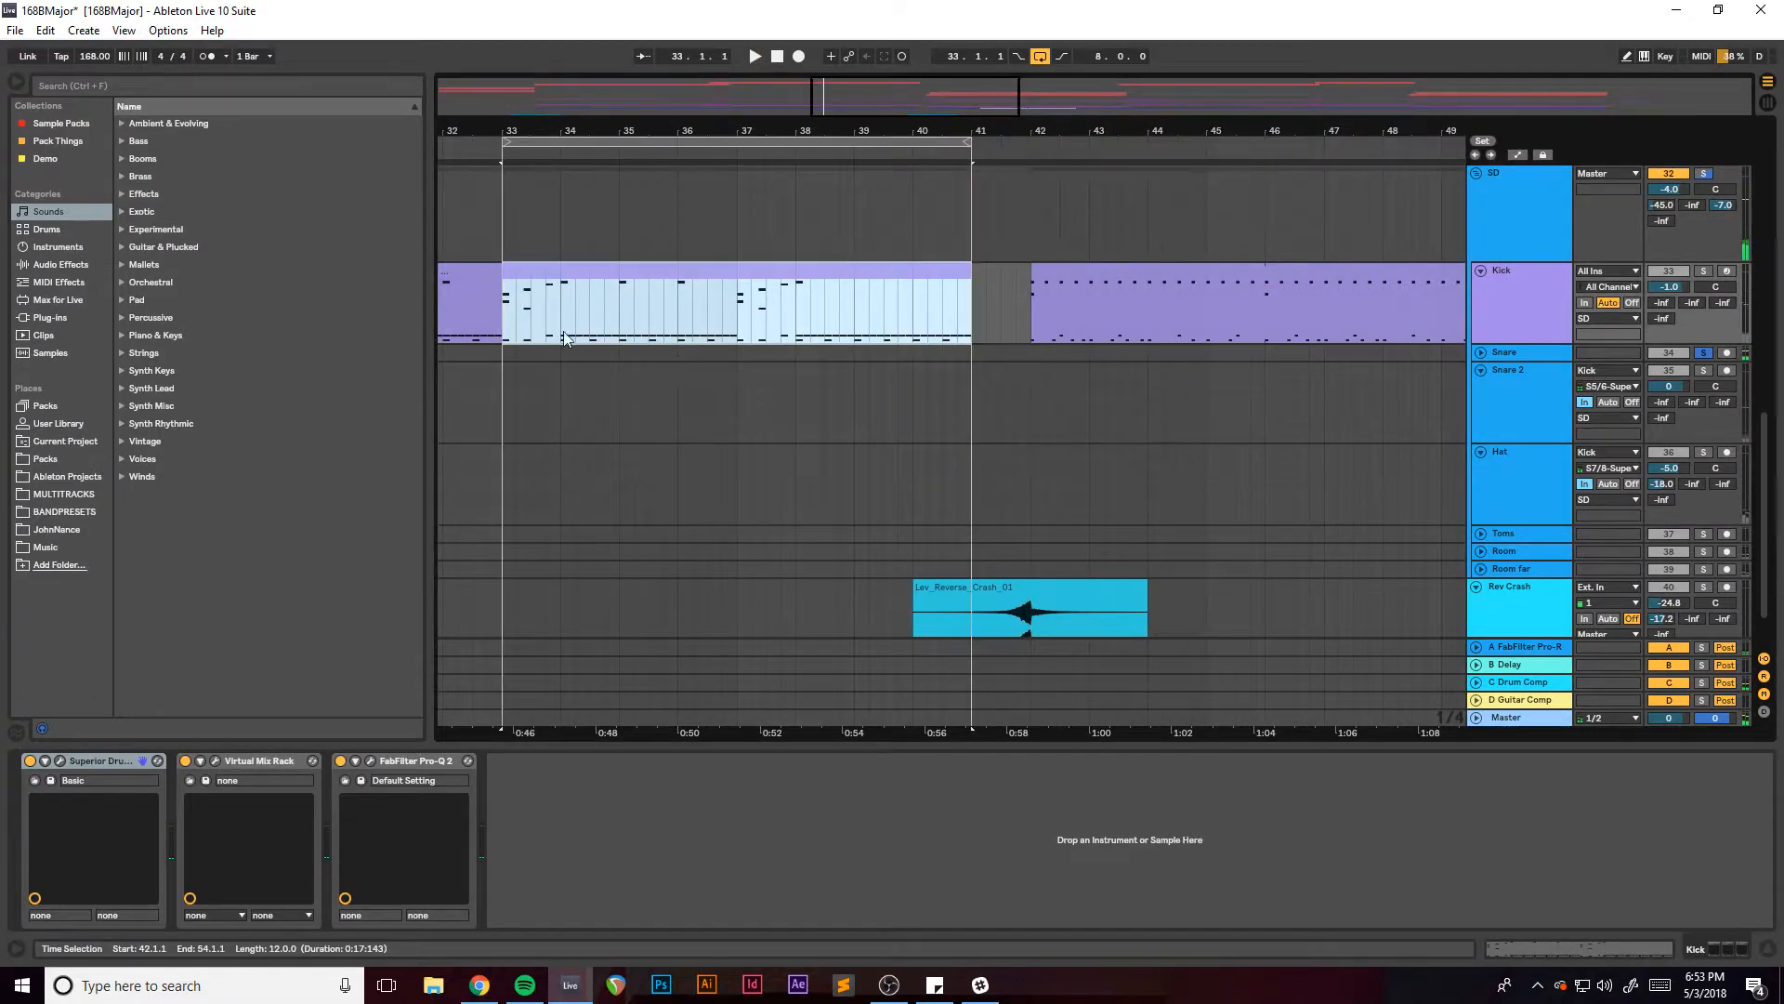
pyautogui.click(506, 316)
pyautogui.click(1521, 354)
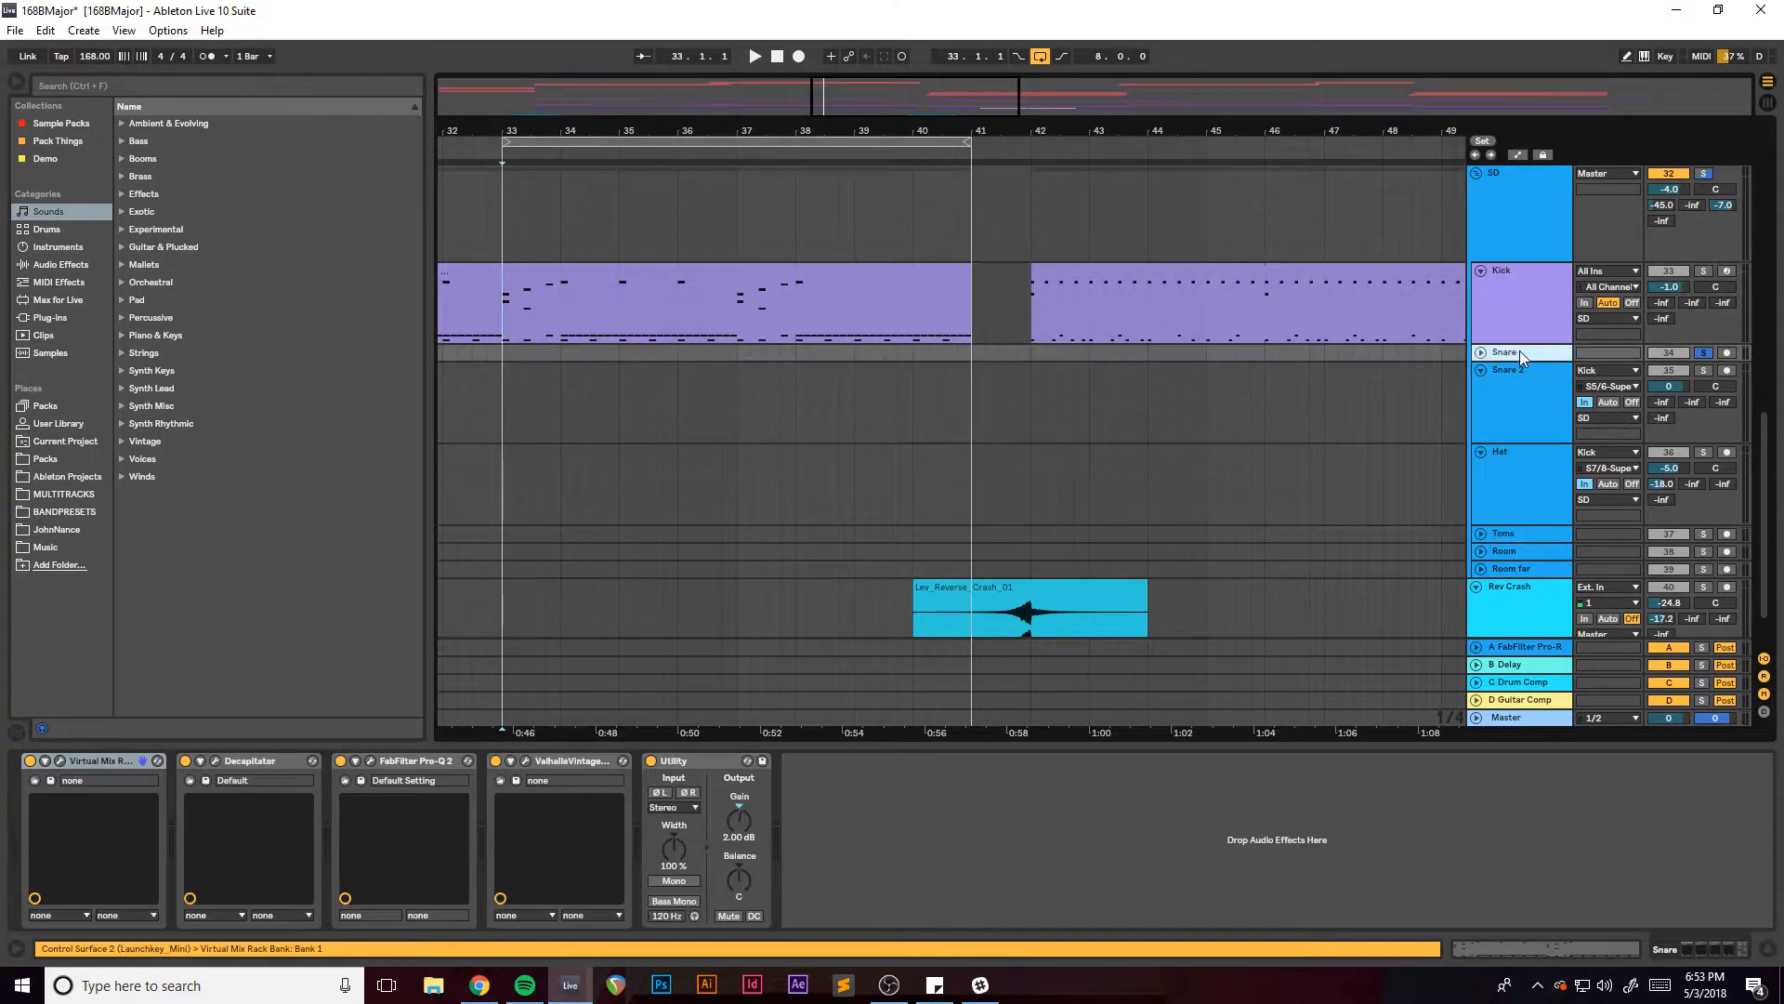
# Play the soloed snare and examine its Decapitator settings during the loop.
pyautogui.press('space')
pyautogui.click(215, 760)
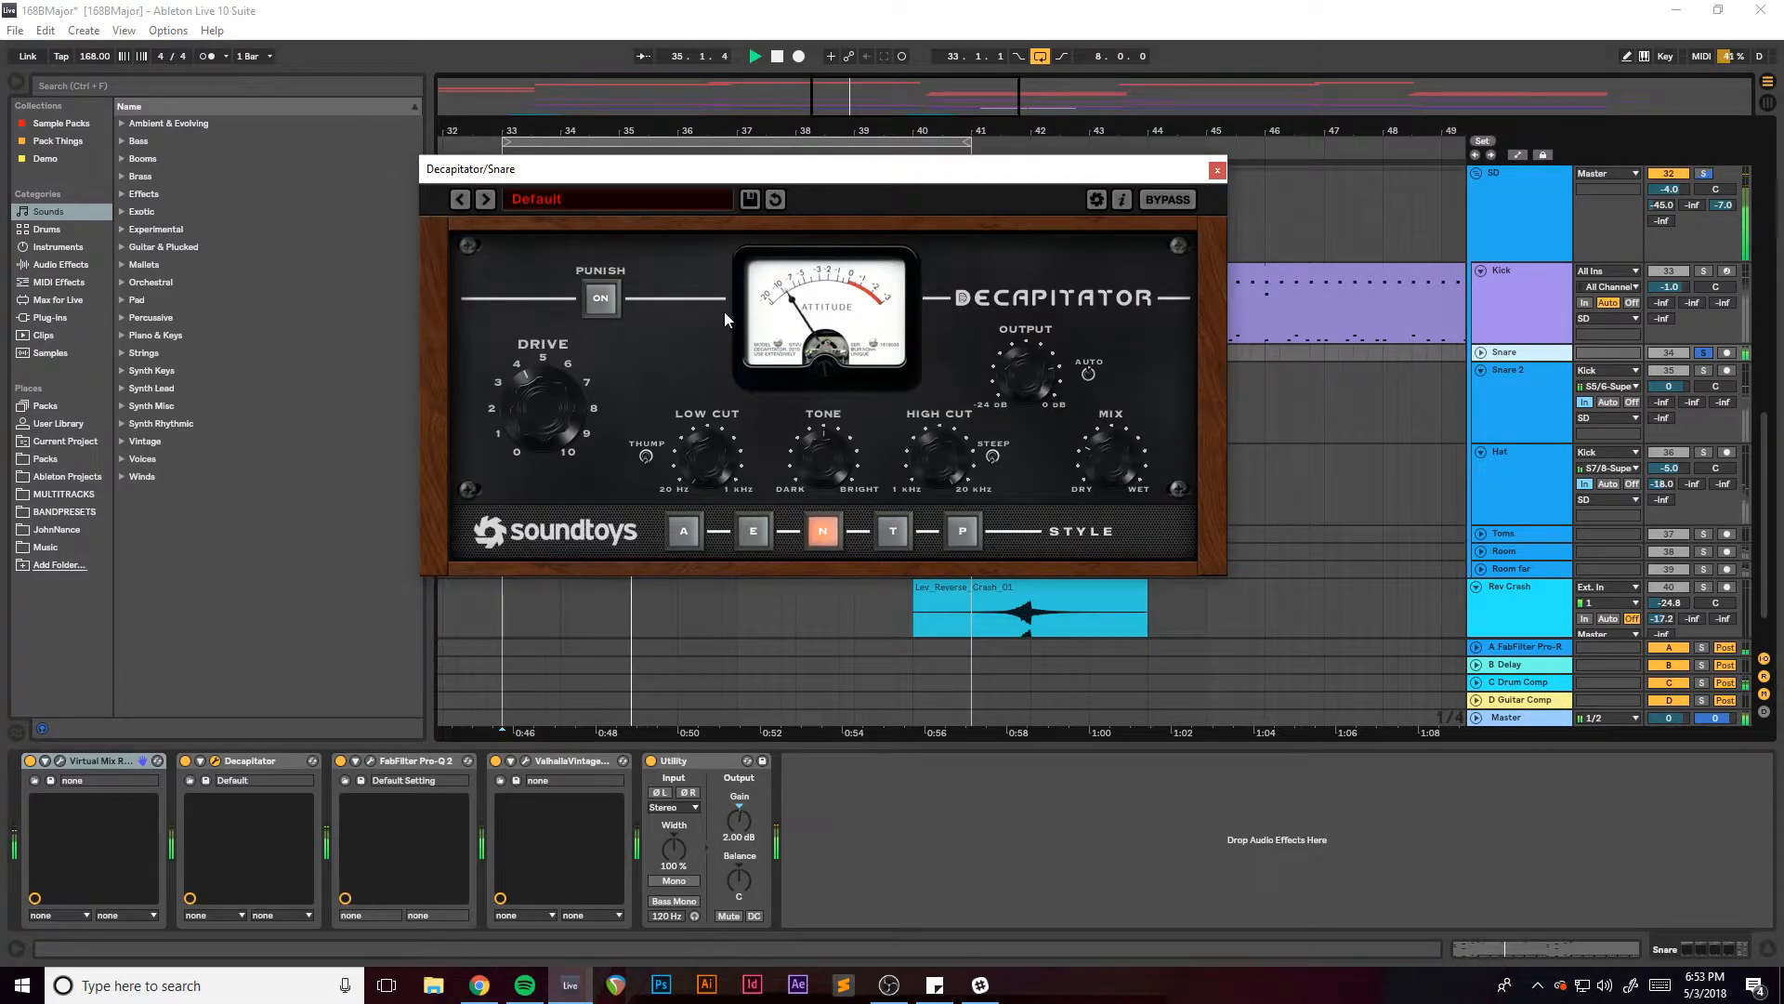
pyautogui.moveTo(739, 169); pyautogui.dragTo(730, 210)
pyautogui.press('space')
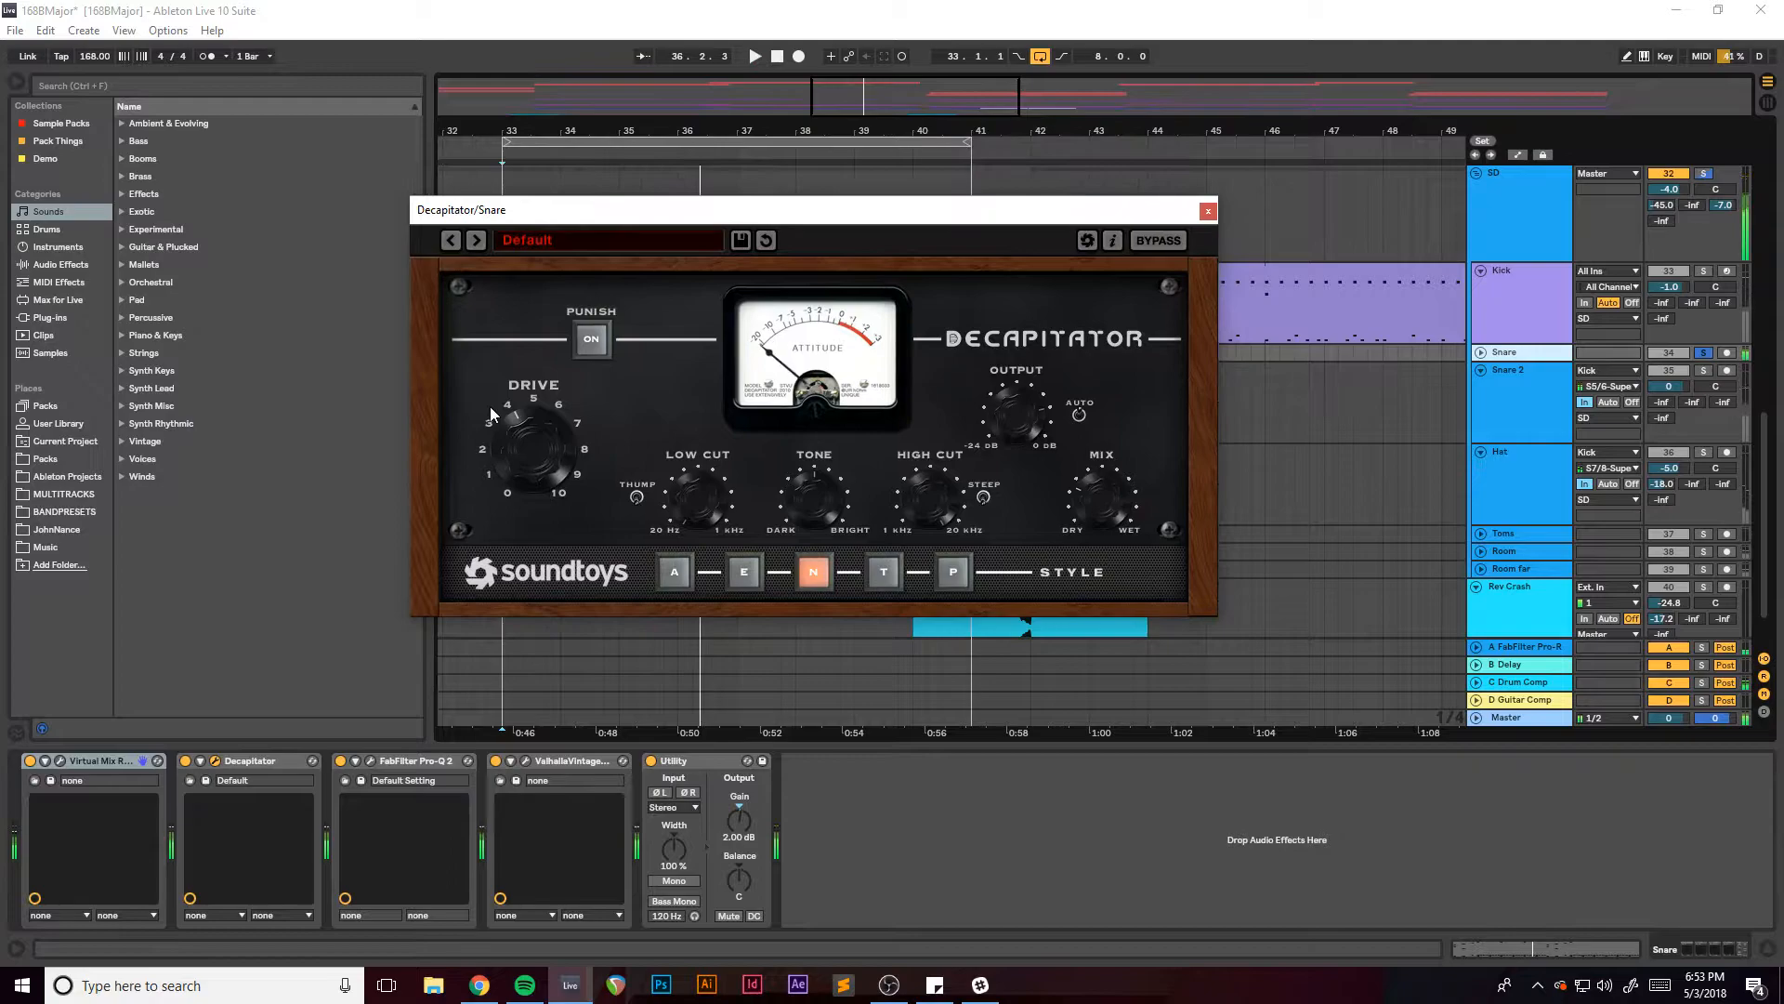
# Compare the snare with Decapitator switched off and on during loop playback.
pyautogui.click(184, 761)
pyautogui.press('space')
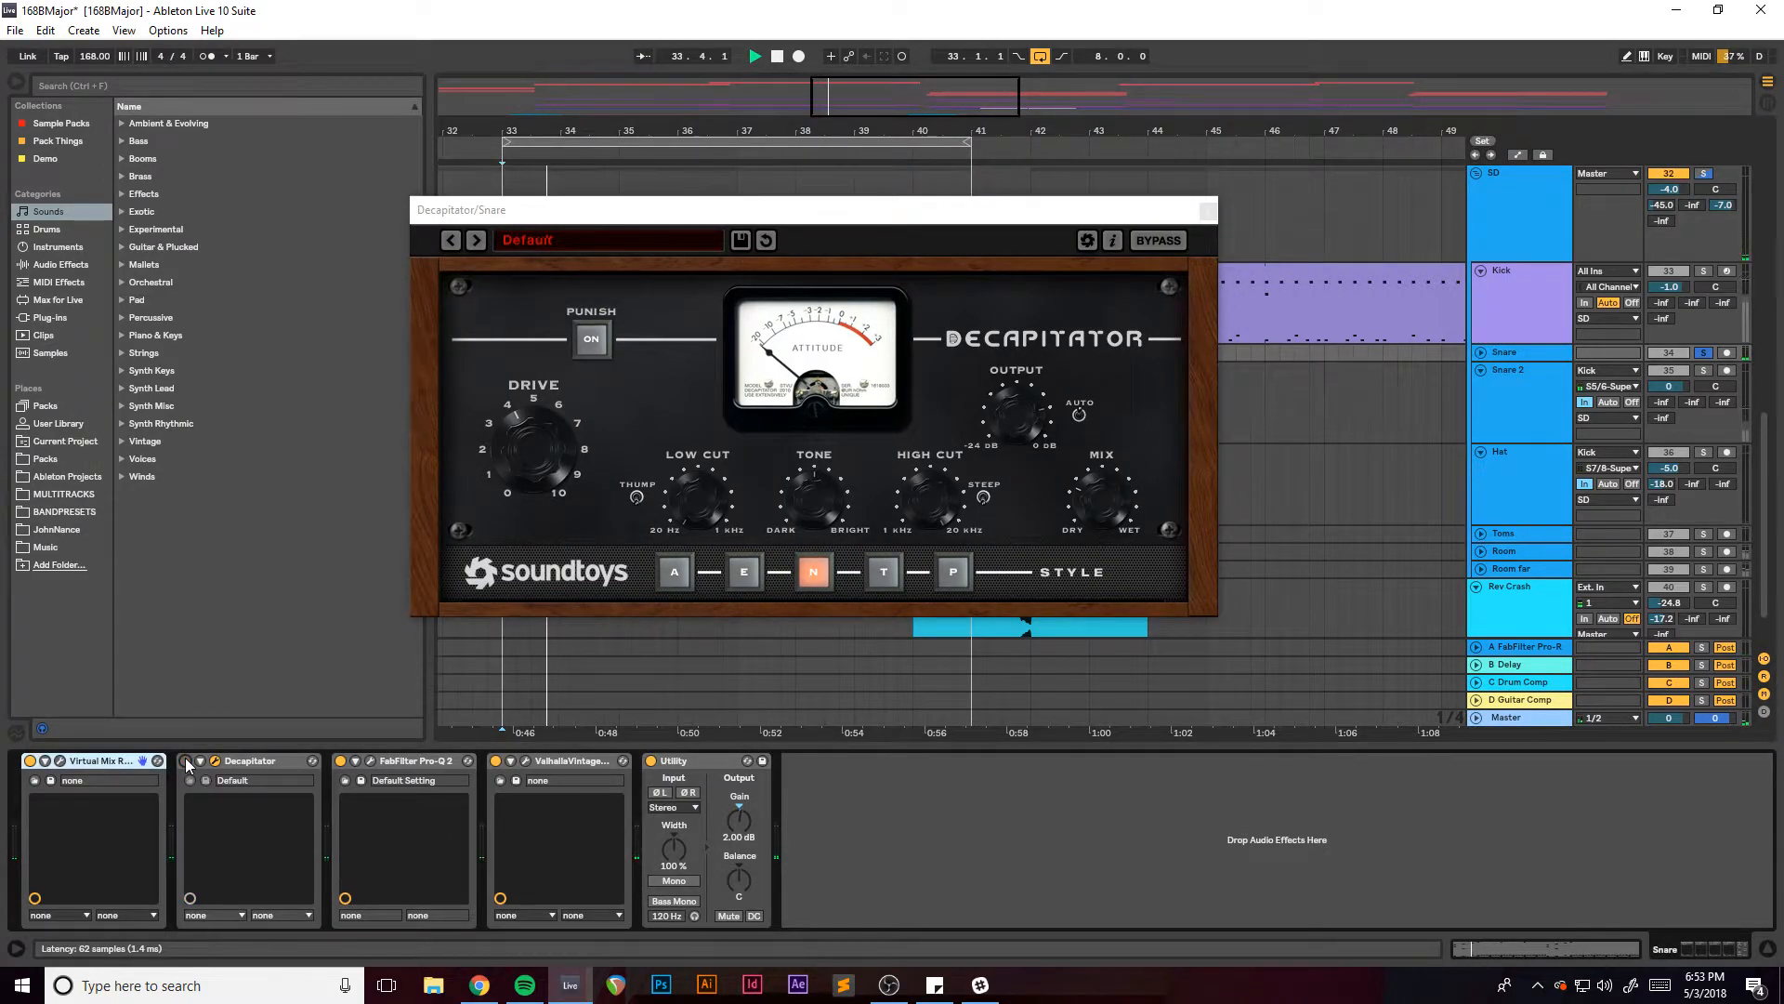
pyautogui.click(186, 763)
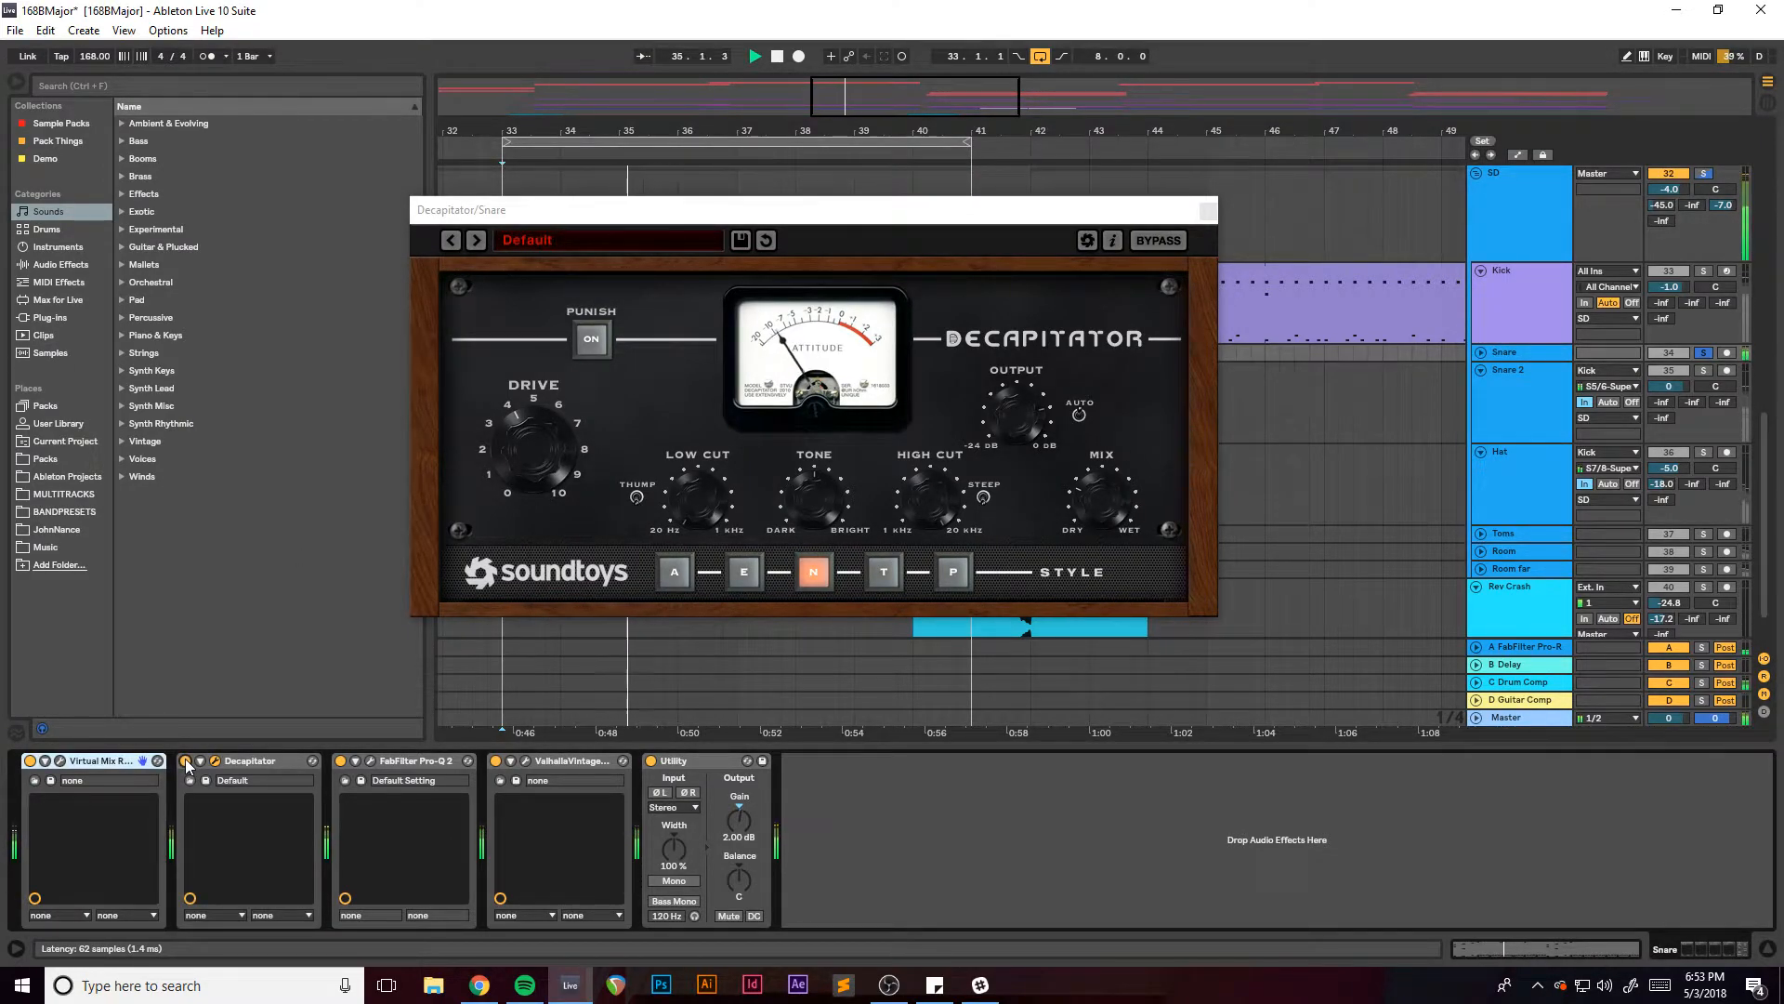
pyautogui.moveTo(856, 221); pyautogui.dragTo(805, 236)
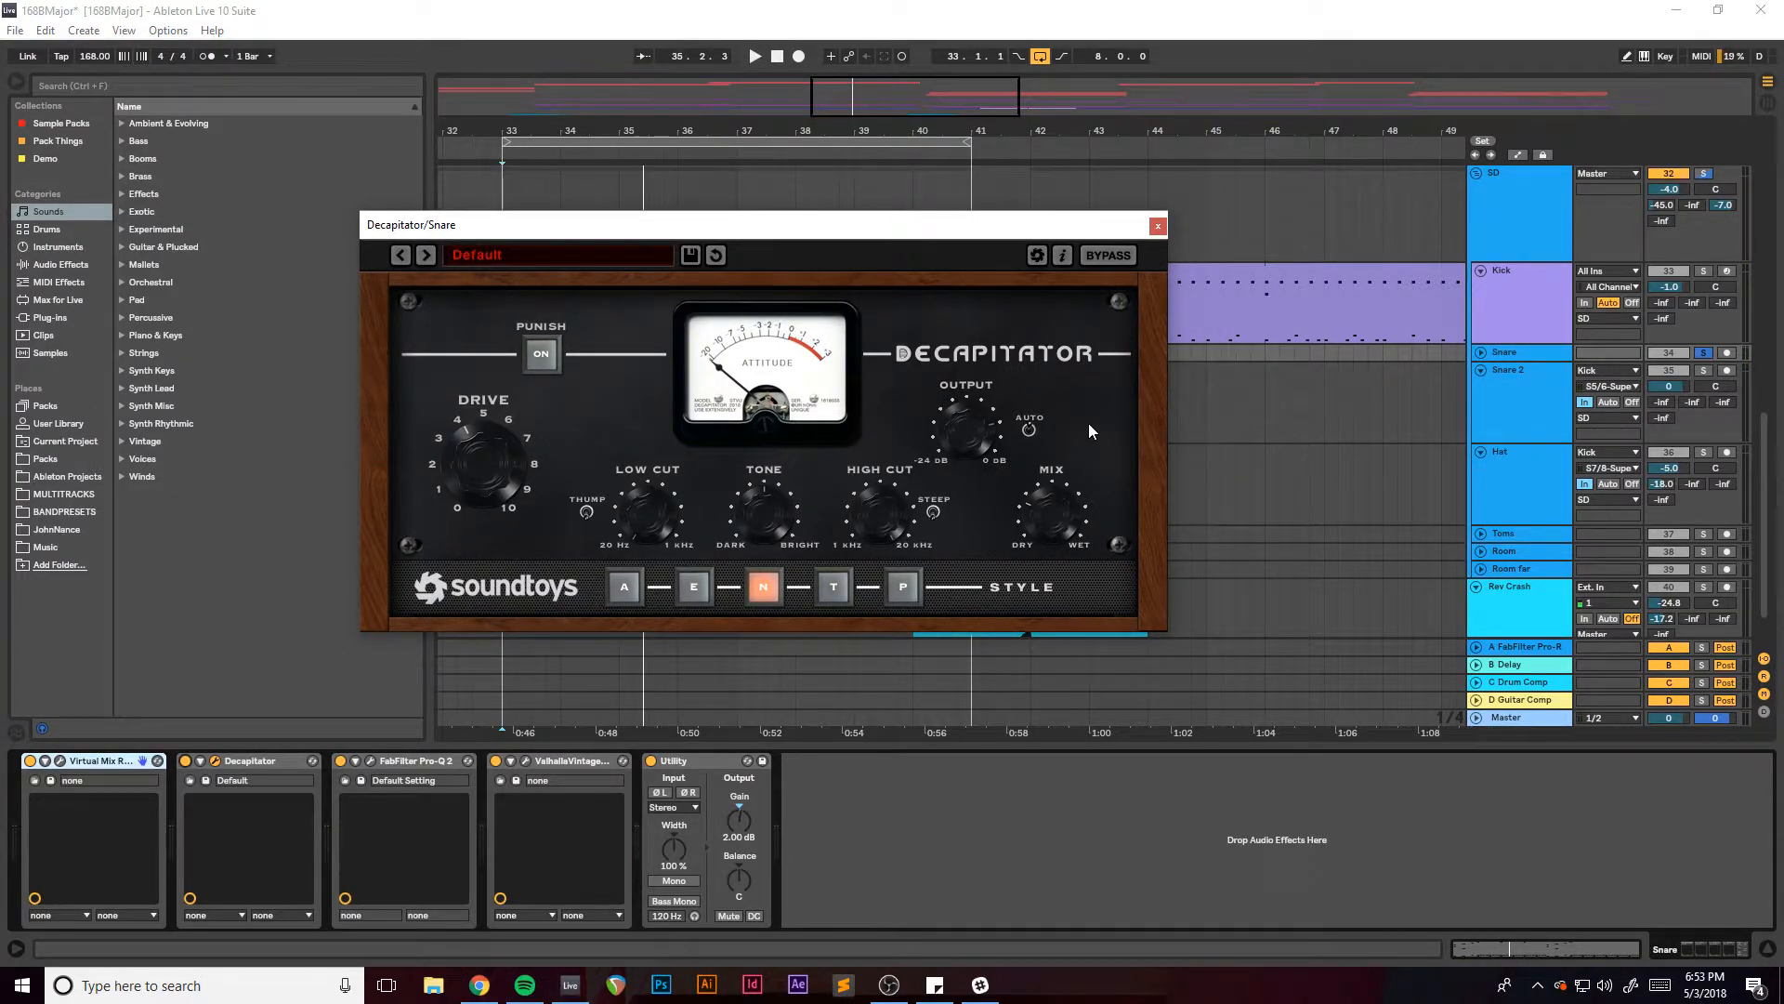
# Audition the snare once more with Decapitator bypassed and re-enabled, and close the plug-in window.
pyautogui.moveTo(864, 221); pyautogui.dragTo(793, 279)
pyautogui.click(184, 760)
pyautogui.press('space')
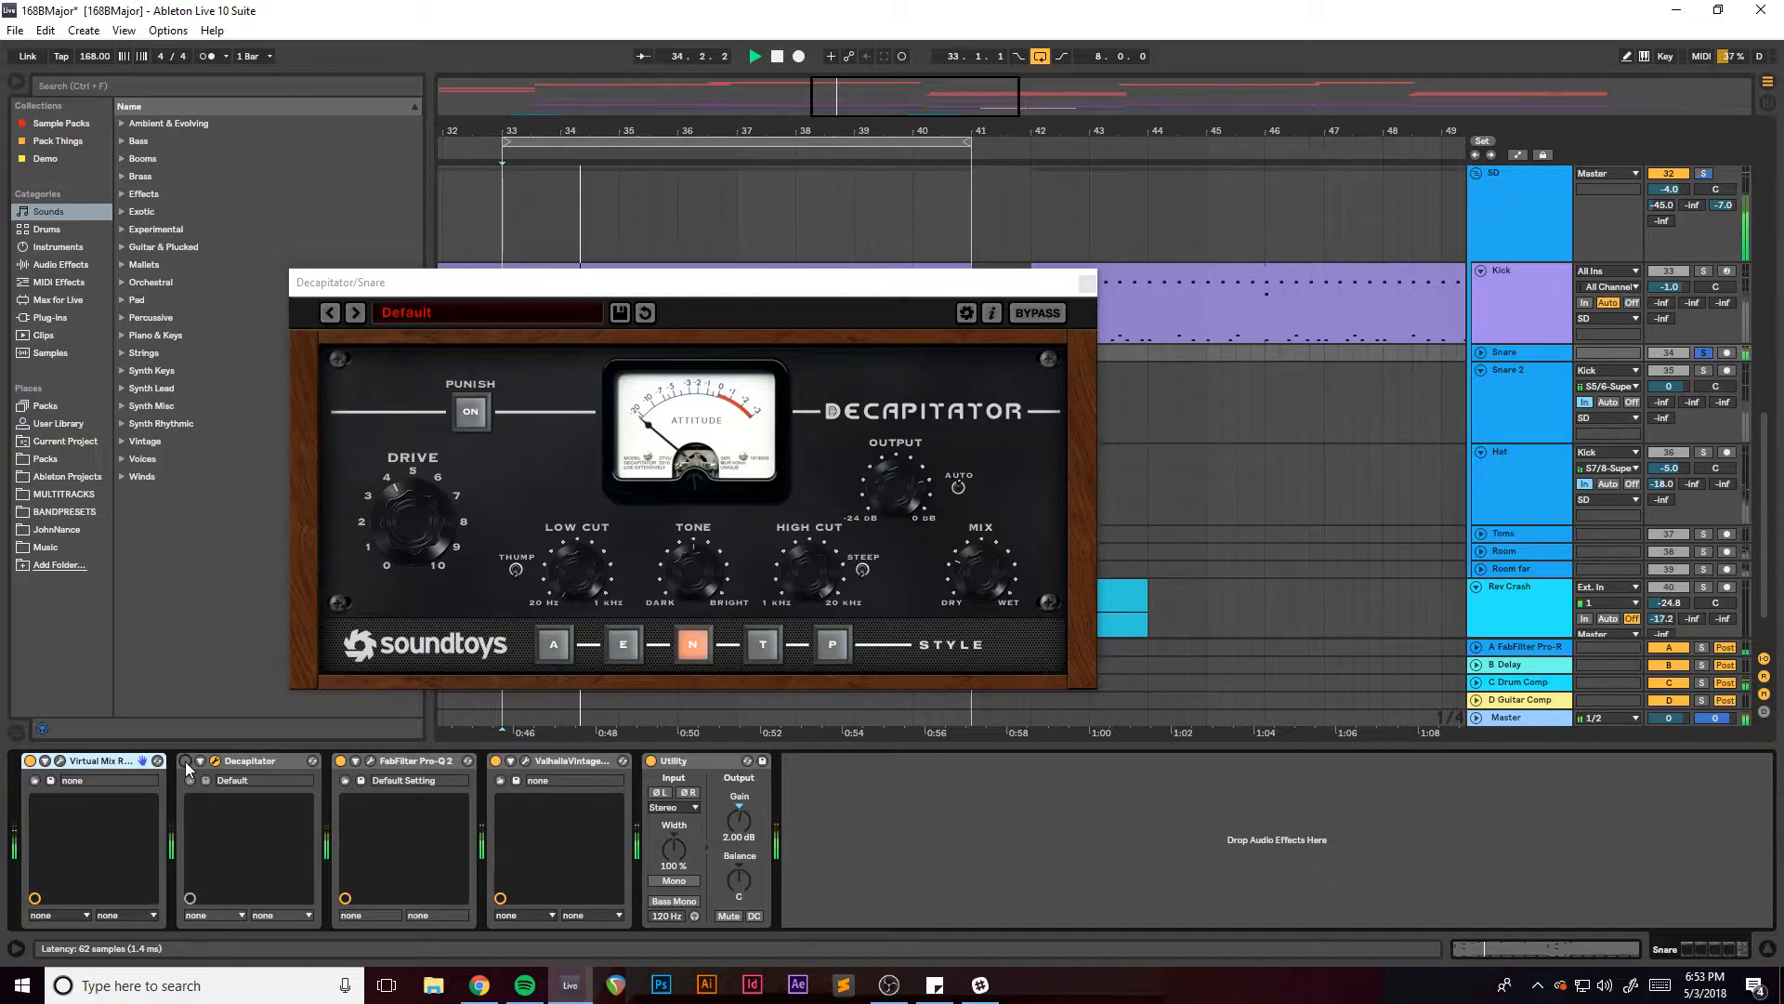
pyautogui.click(186, 763)
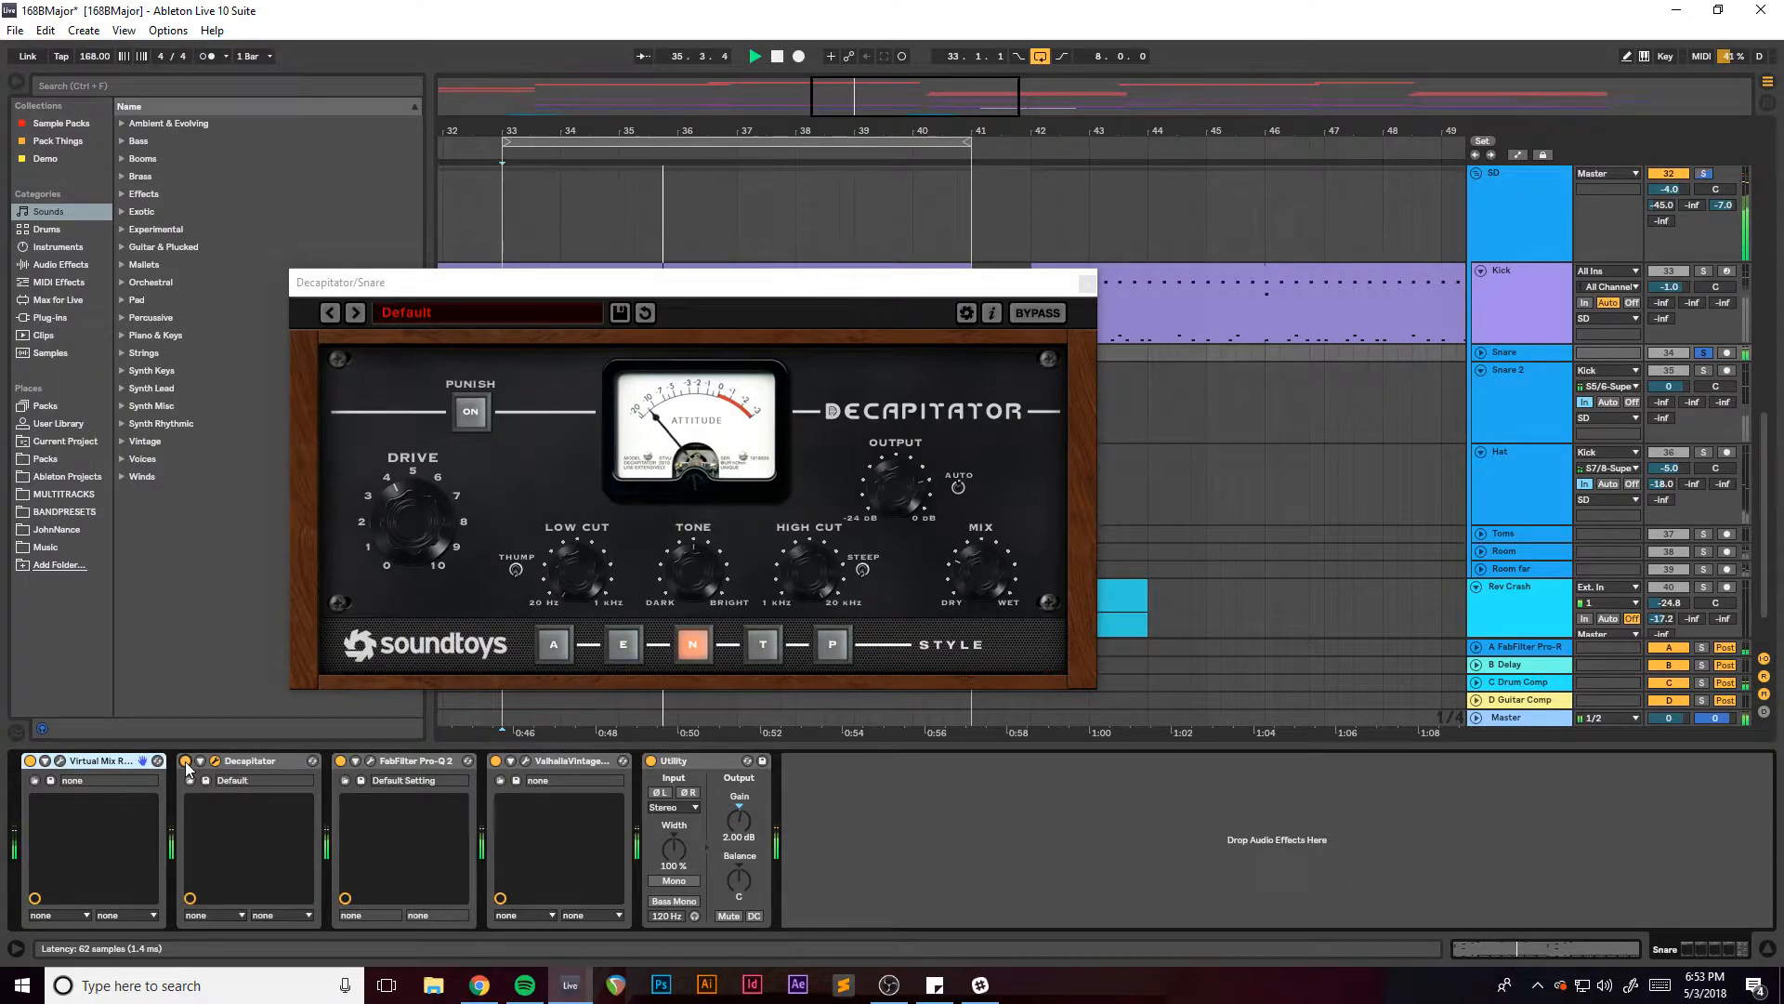
pyautogui.click(1086, 283)
pyautogui.press('space')
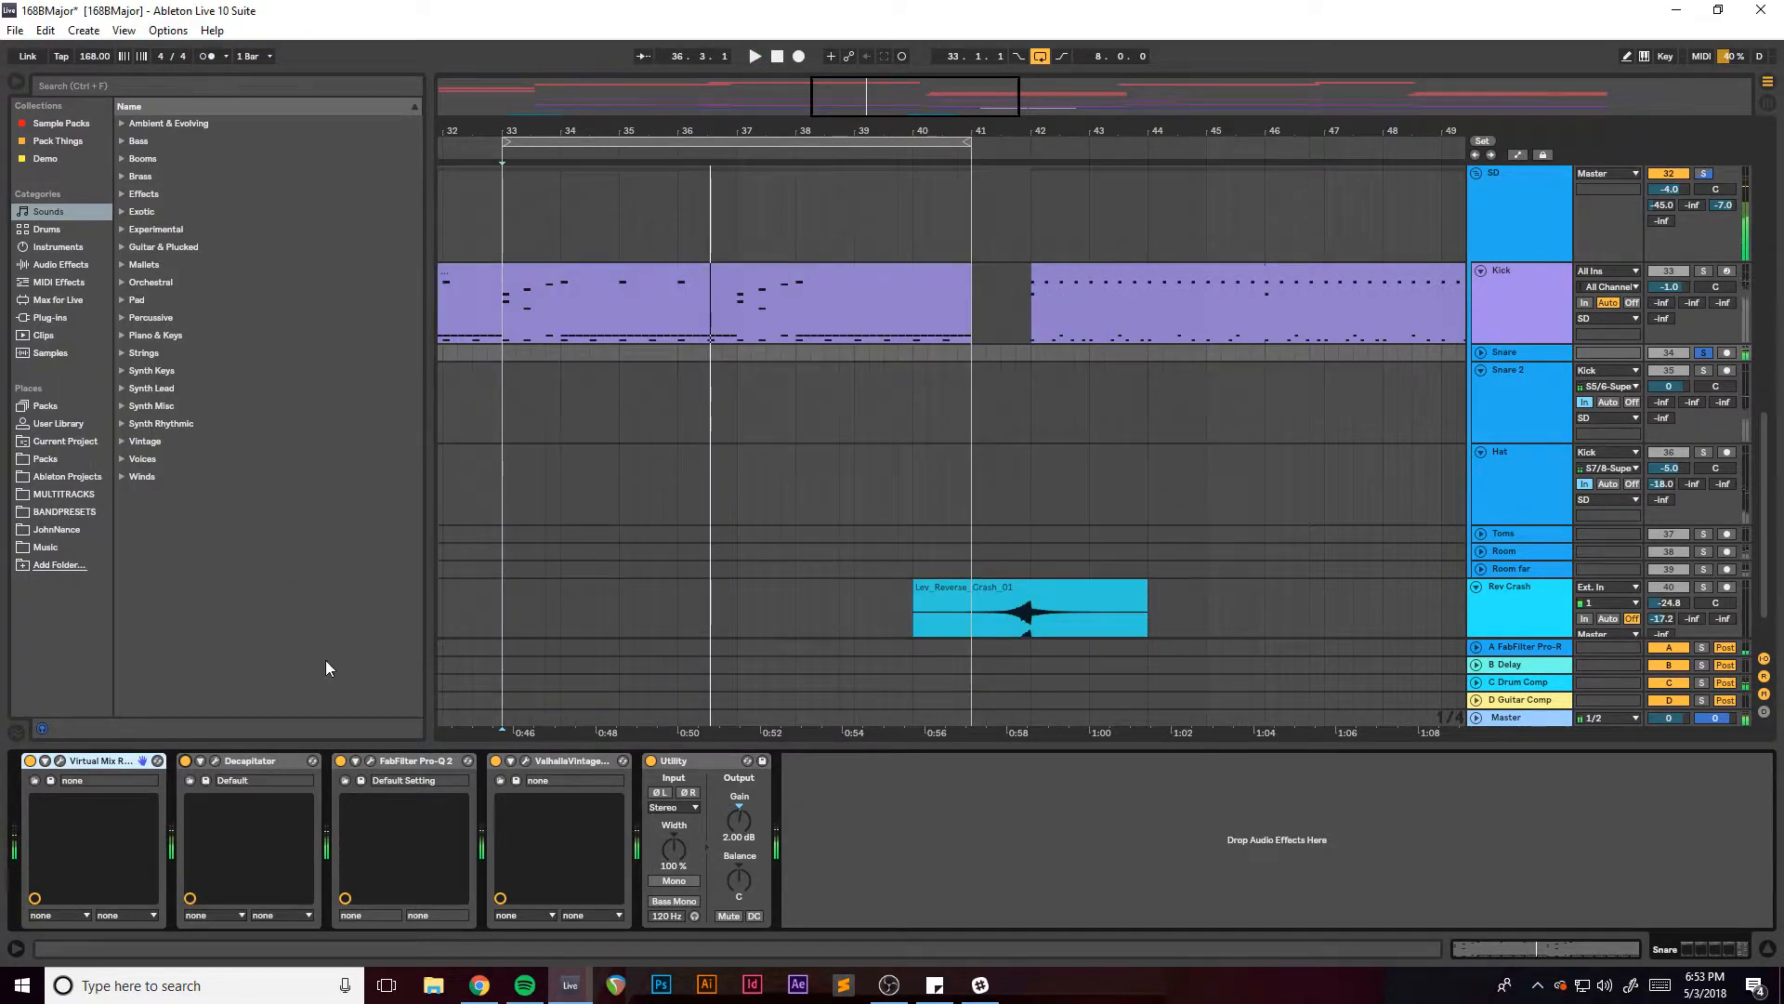
# Examine the snare's FabFilter Pro-Q 2 bands, and compare its ValhallaVintageVerb reverb switched off and on during playback.
pyautogui.click(370, 761)
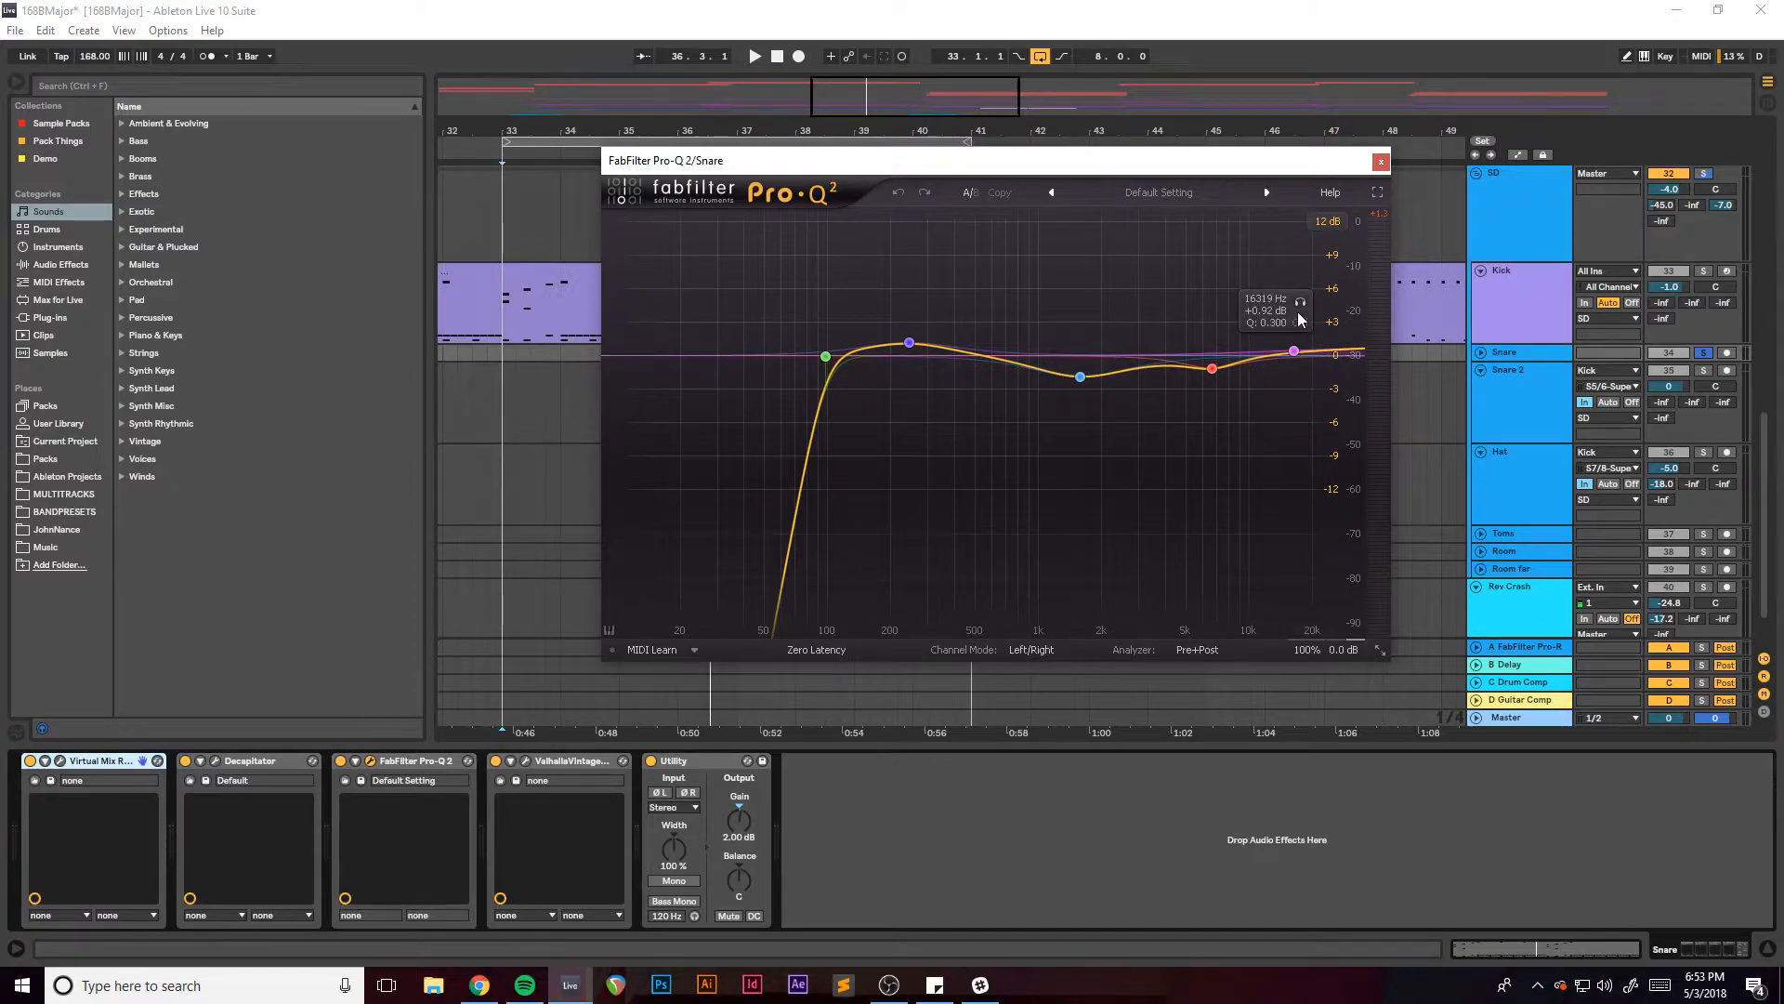
pyautogui.click(1382, 163)
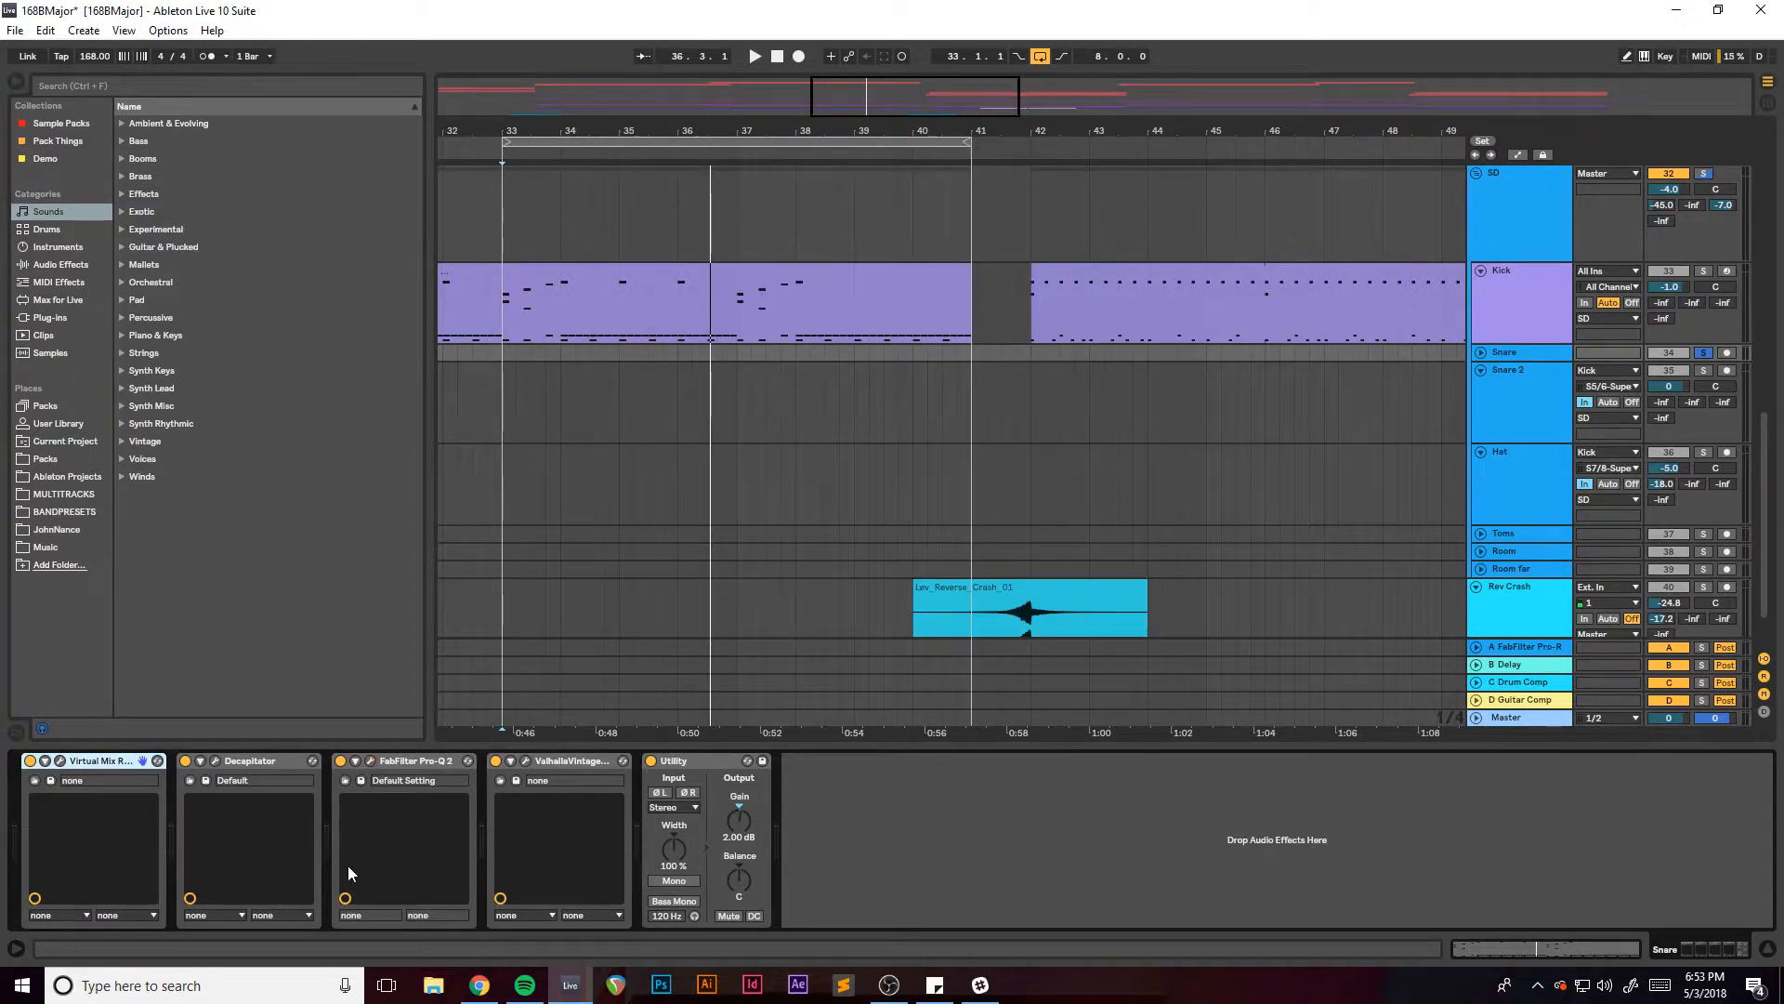
pyautogui.click(526, 764)
pyautogui.press('space')
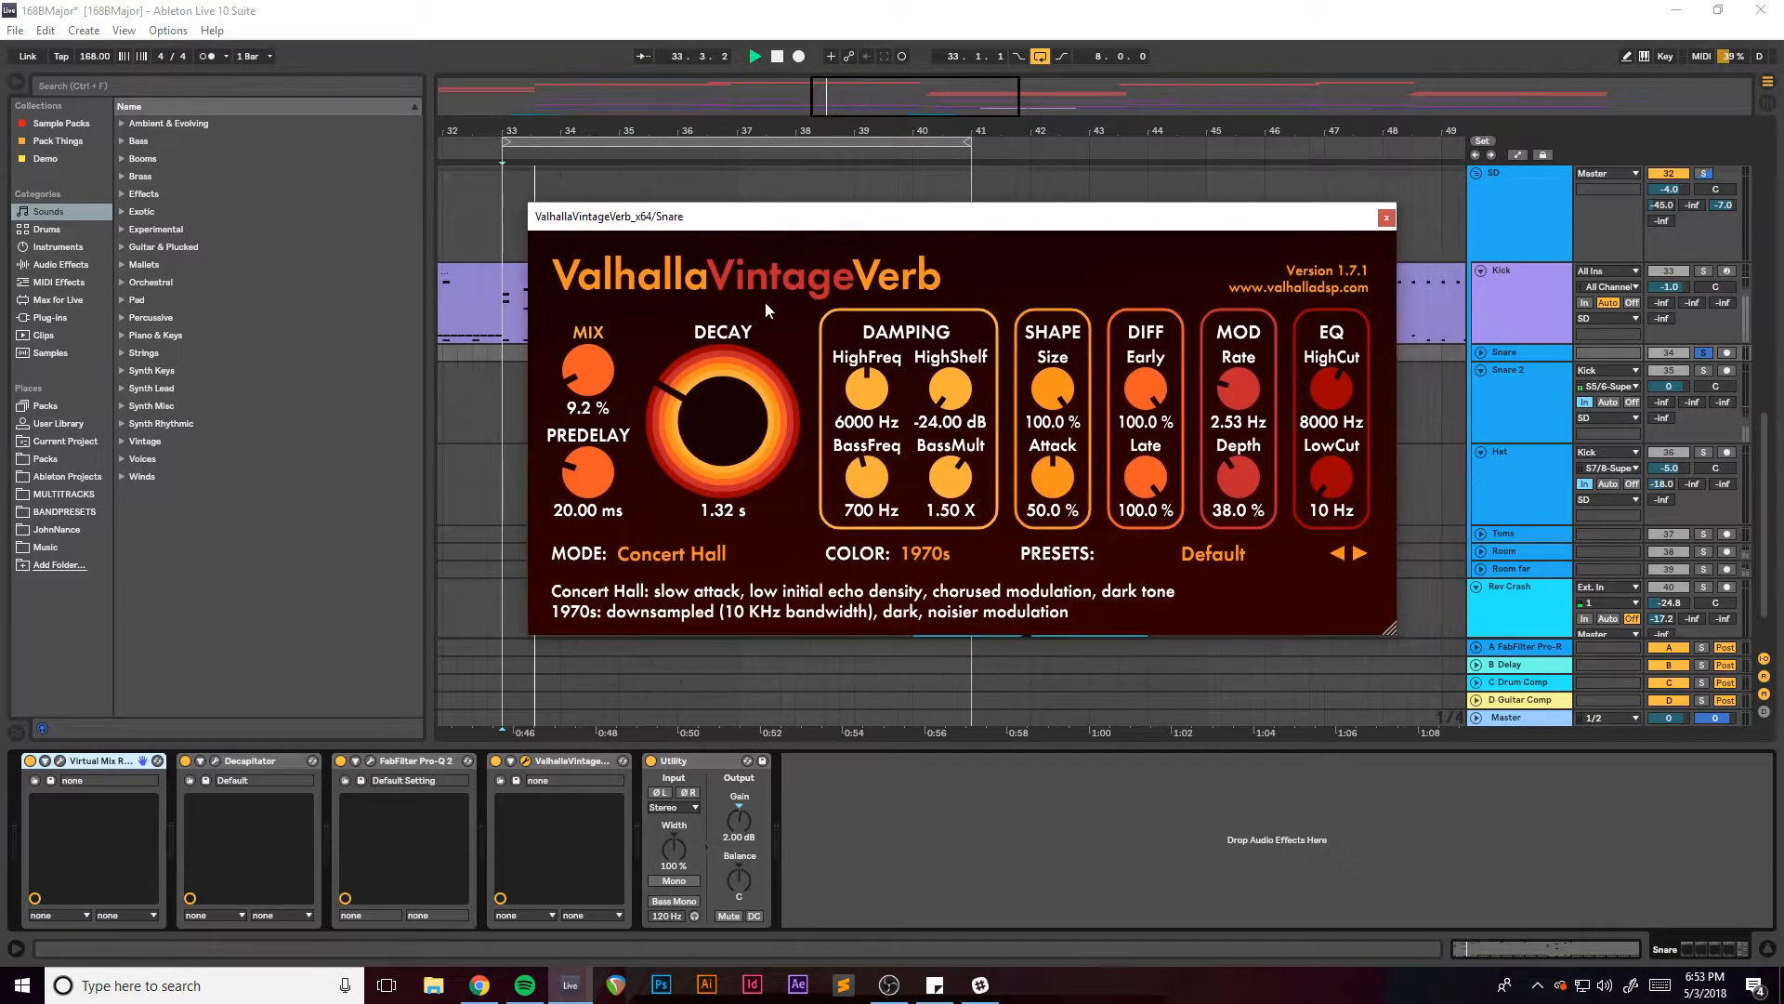
pyautogui.click(497, 762)
pyautogui.click(498, 762)
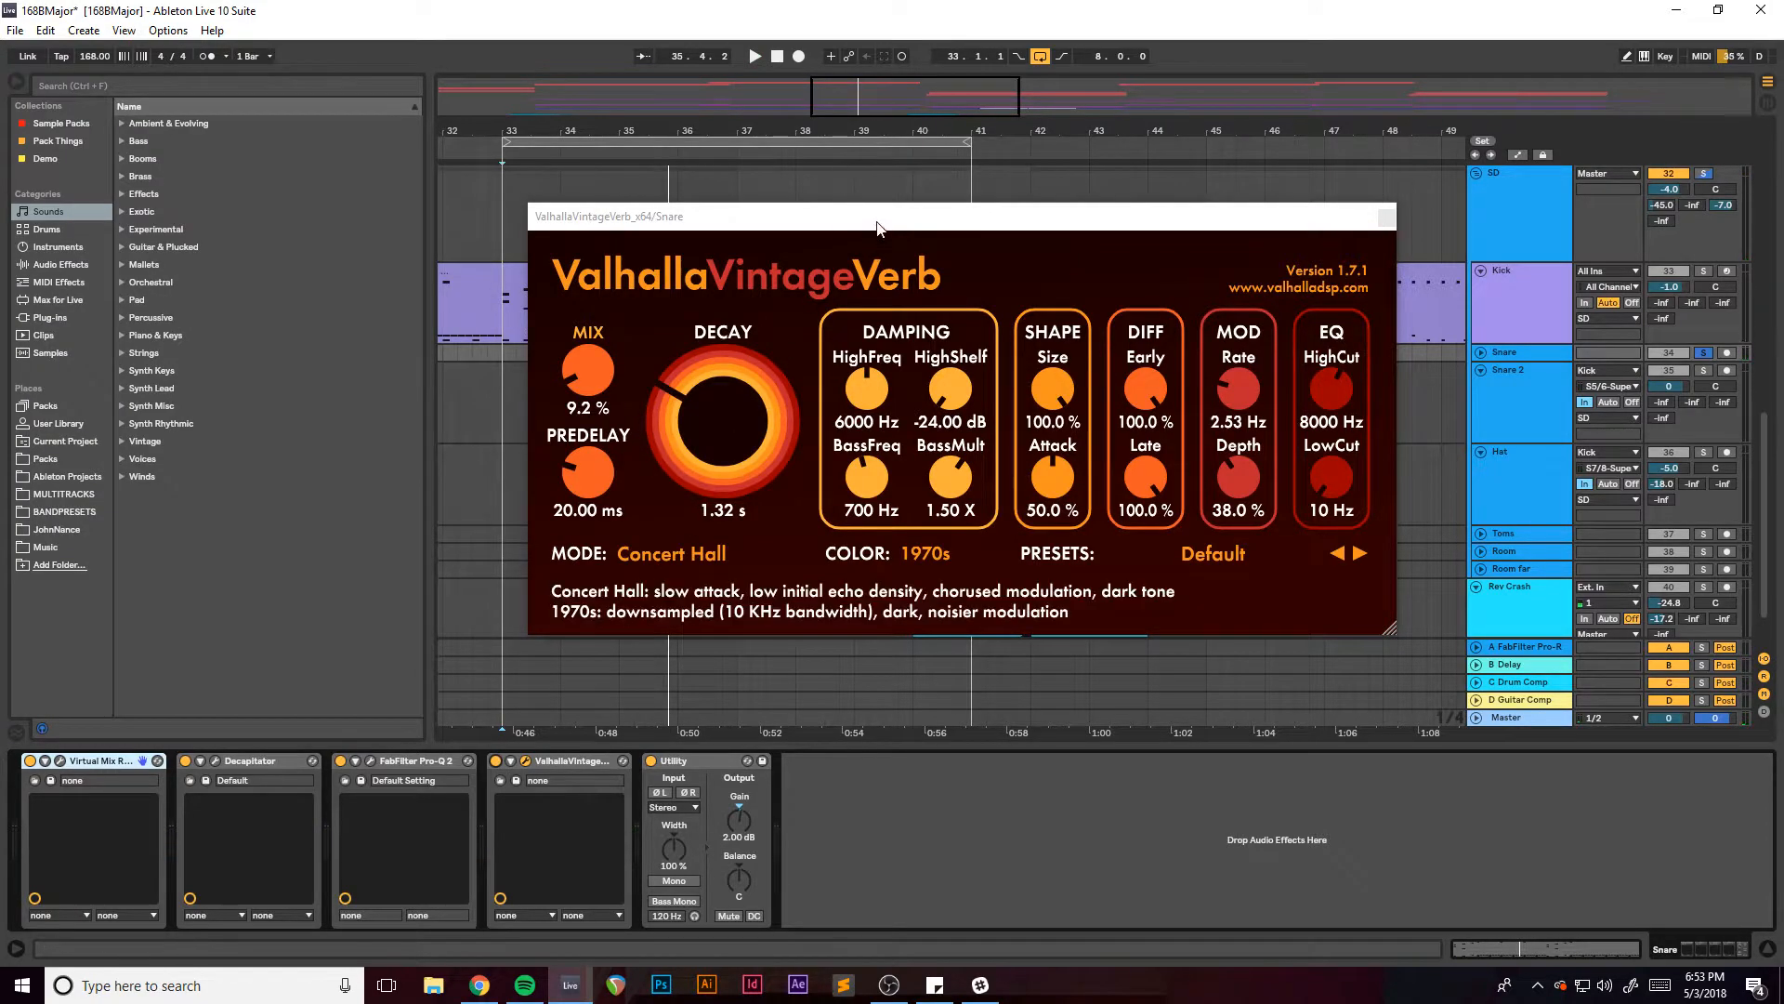
pyautogui.moveTo(885, 224); pyautogui.dragTo(705, 244)
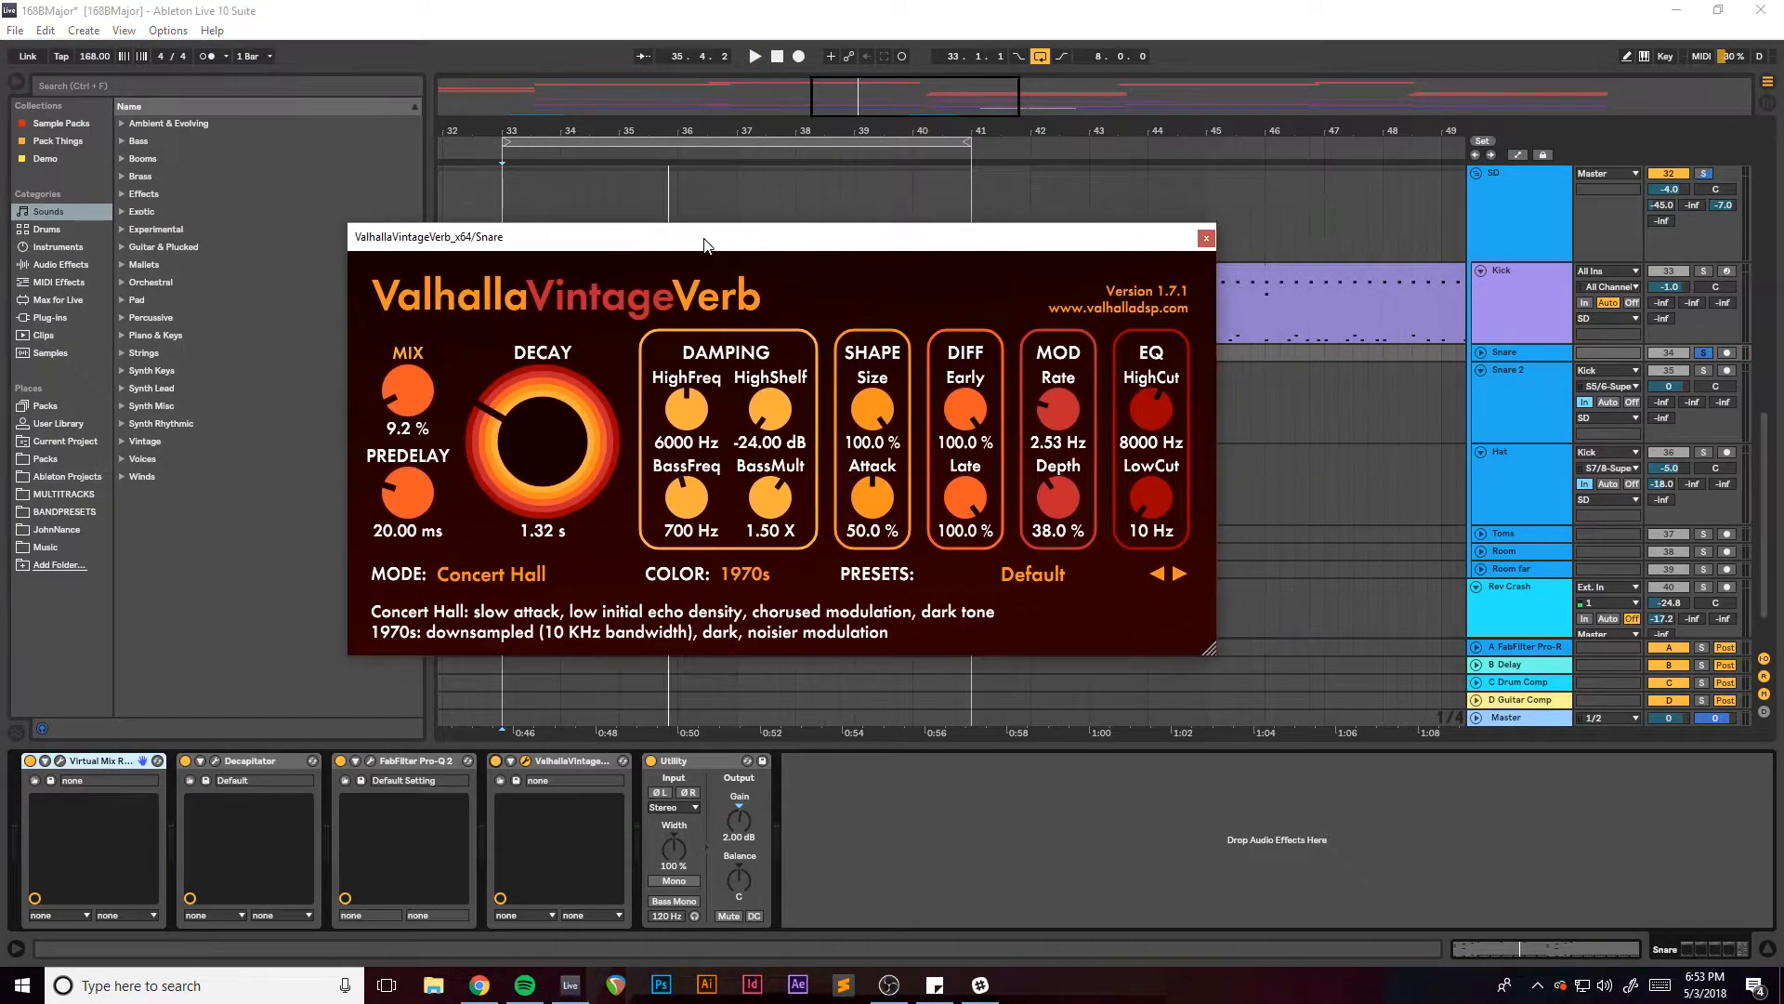
pyautogui.click(498, 762)
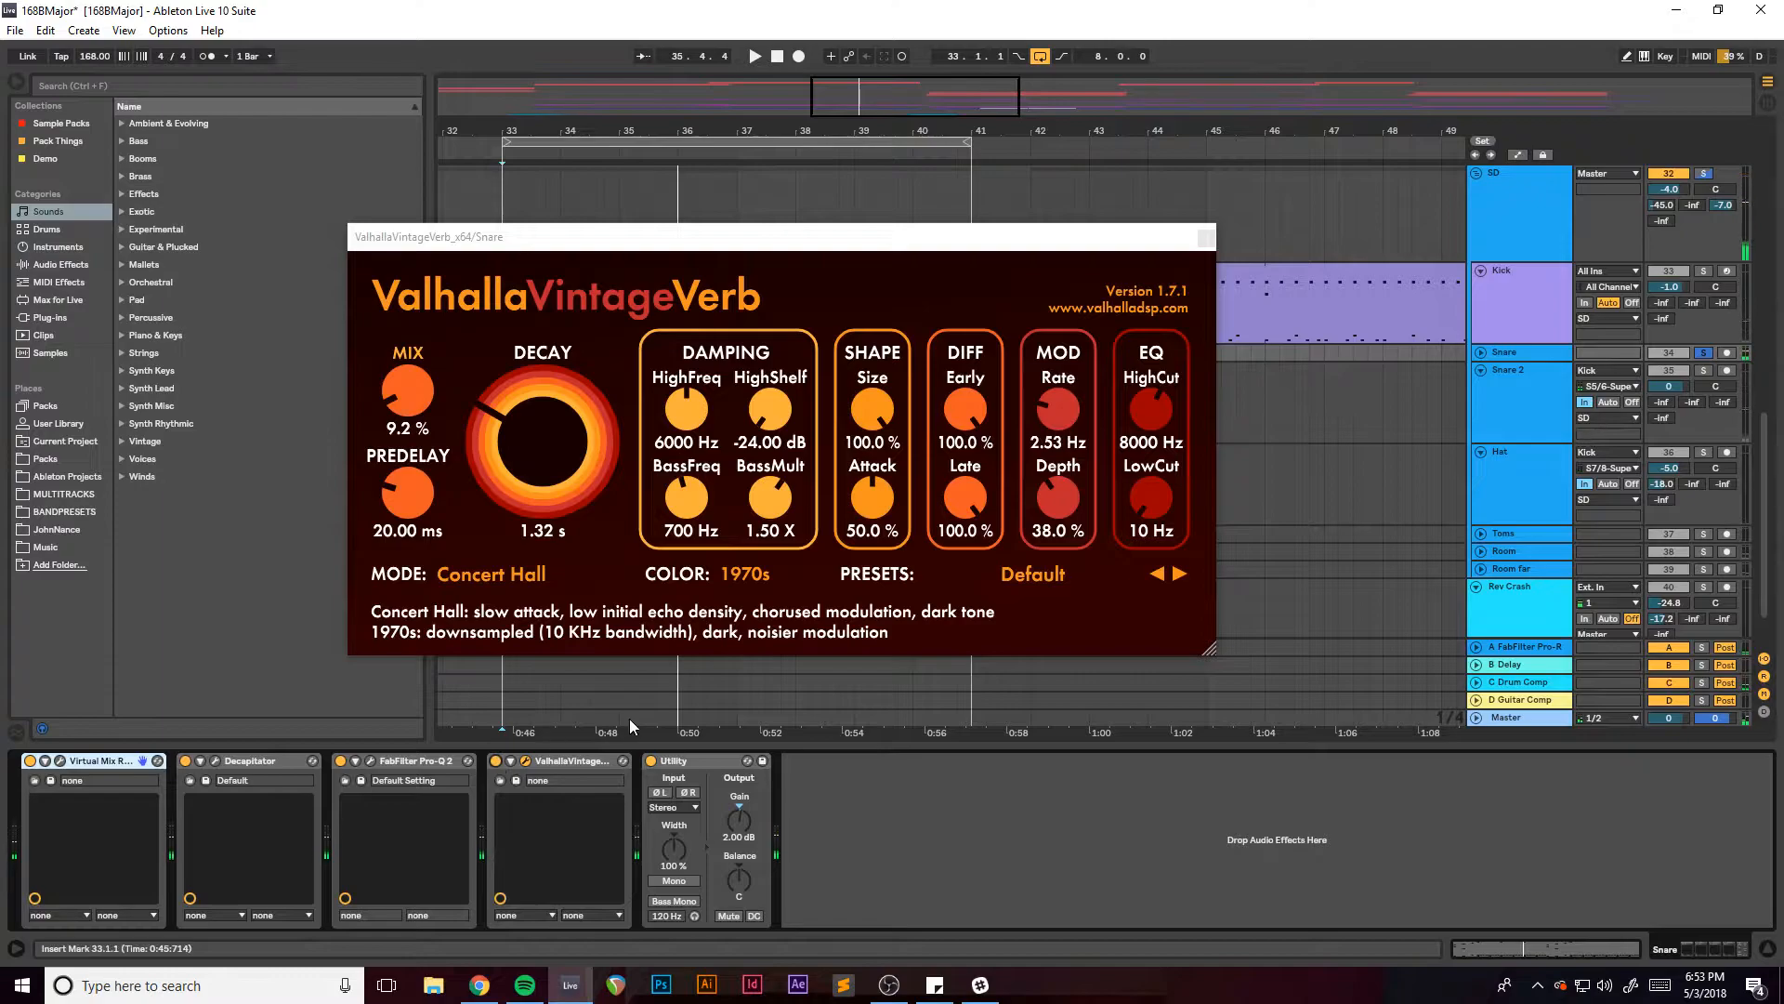
pyautogui.moveTo(801, 240); pyautogui.dragTo(787, 256)
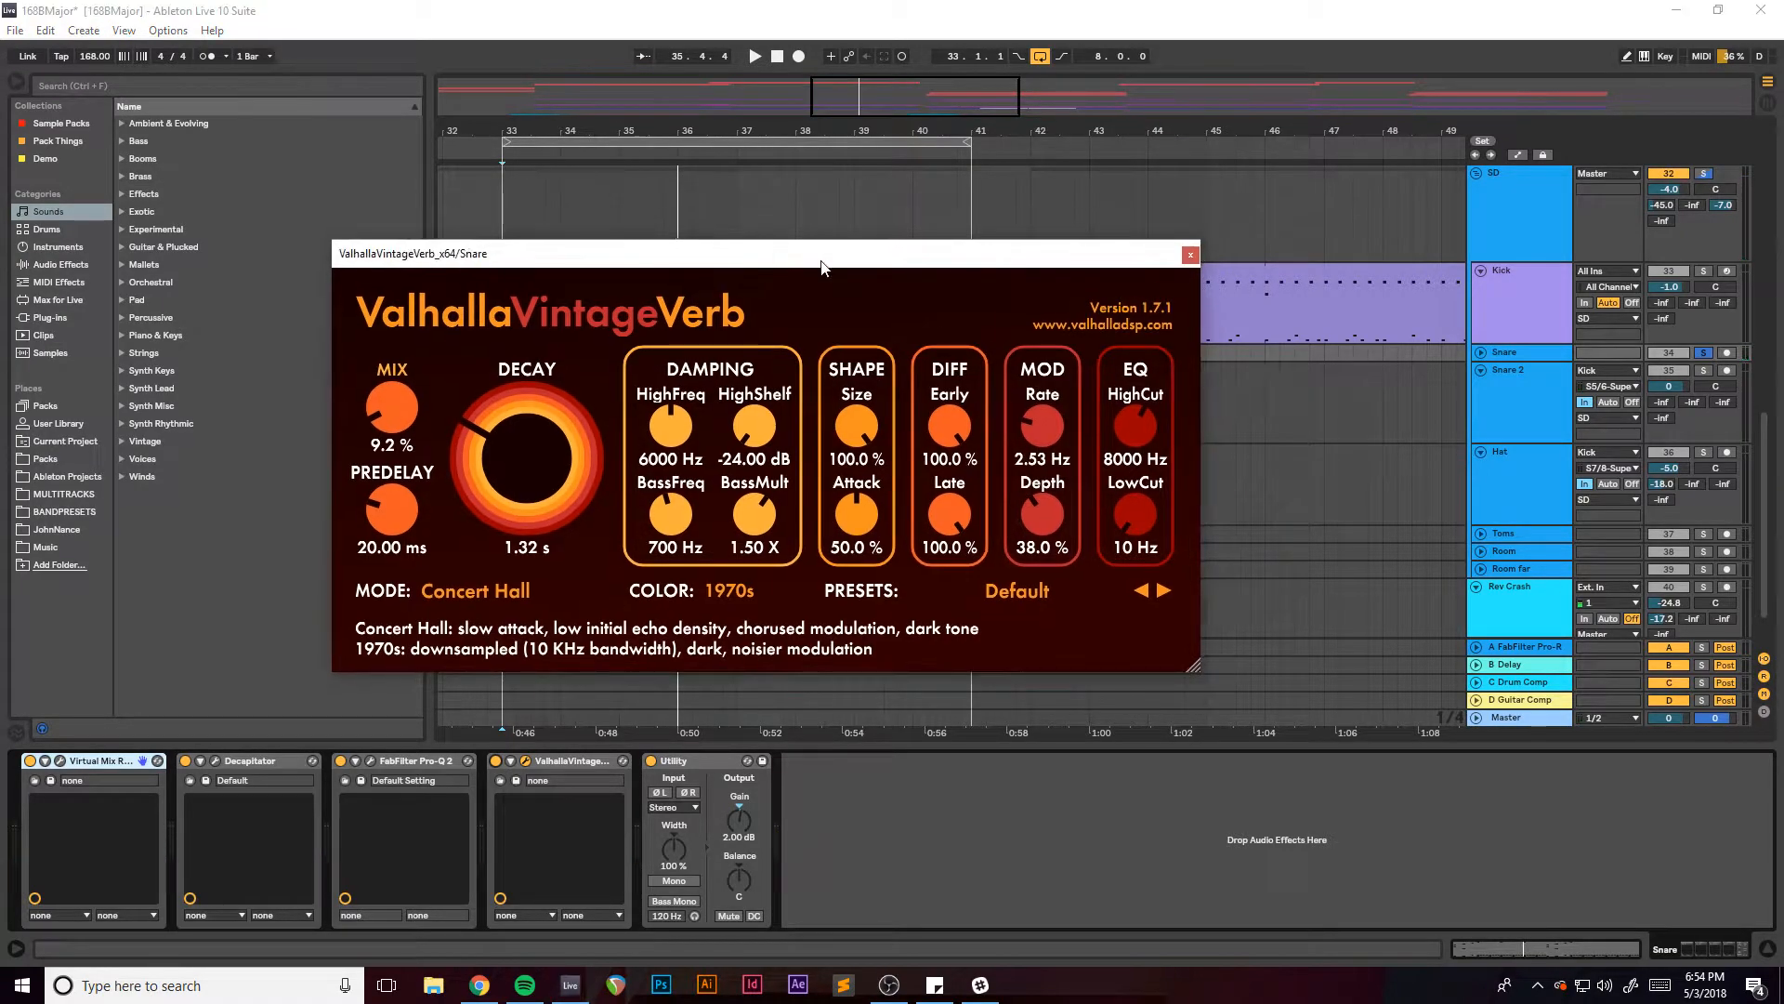
pyautogui.moveTo(1049, 254); pyautogui.dragTo(1068, 264)
pyautogui.click(1201, 263)
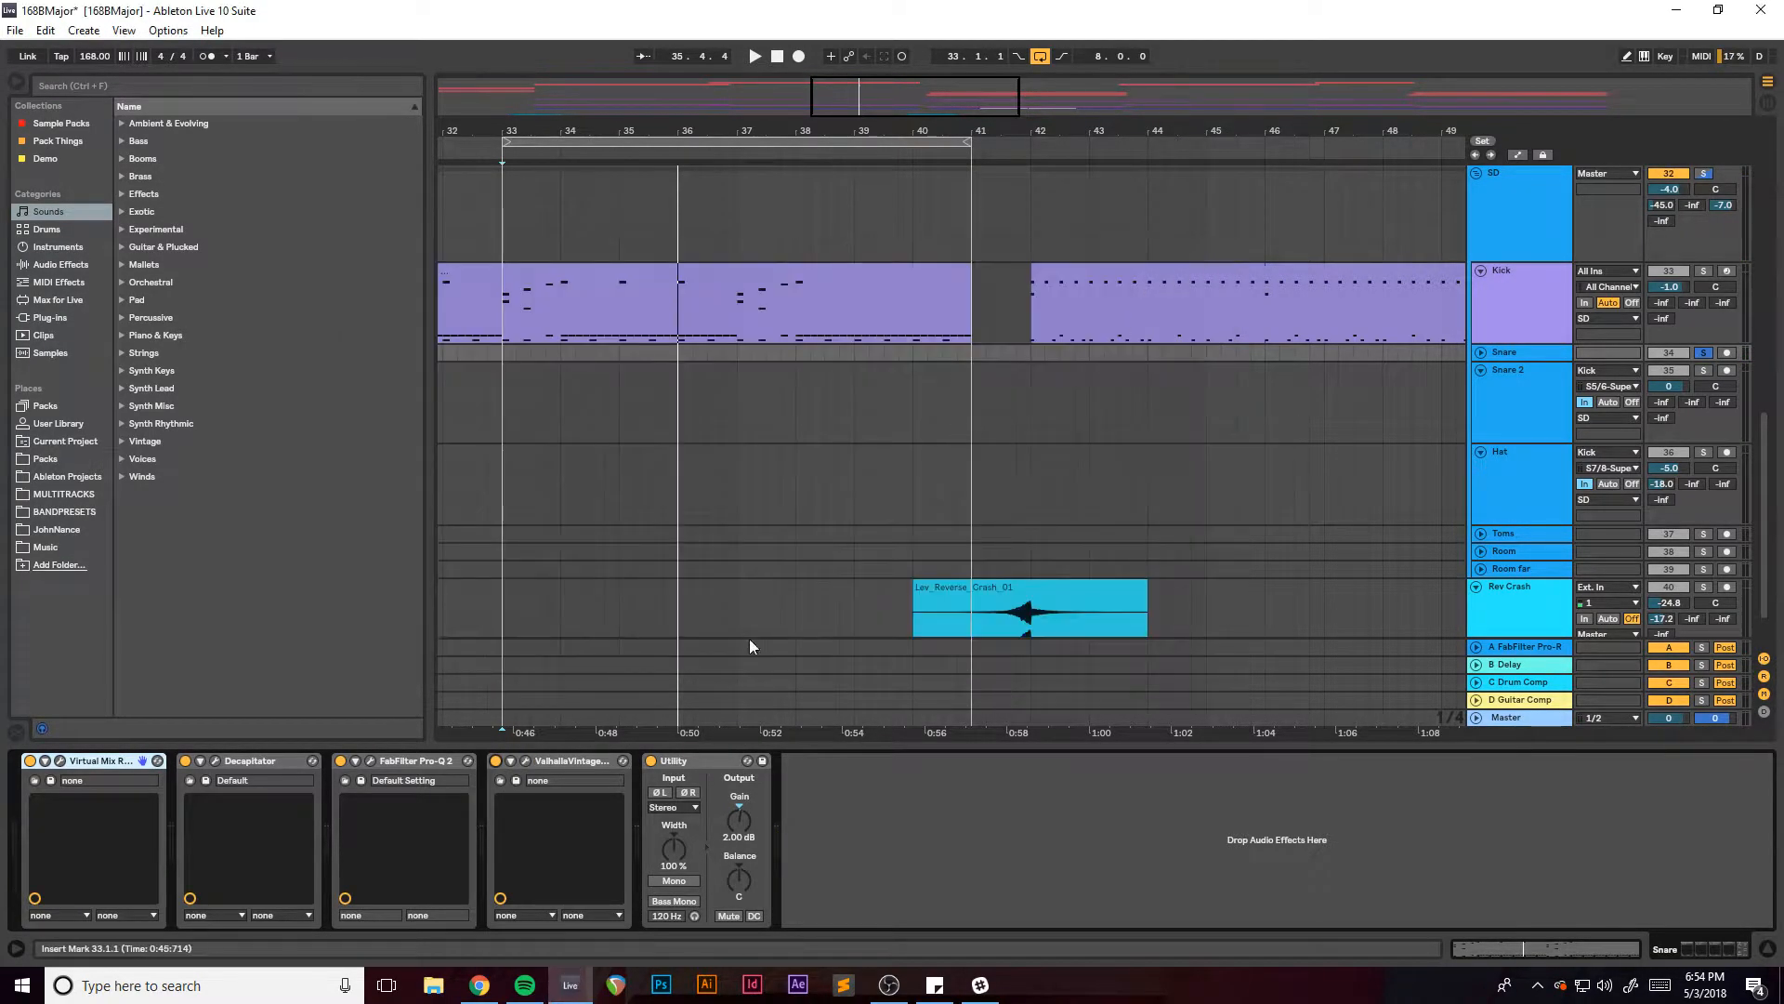
# Select the snare's Utility device, and inspect the modules in the Hat track's Virtual Mix Rack.
pyautogui.click(710, 762)
pyautogui.moveTo(928, 86); pyautogui.dragTo(900, 86)
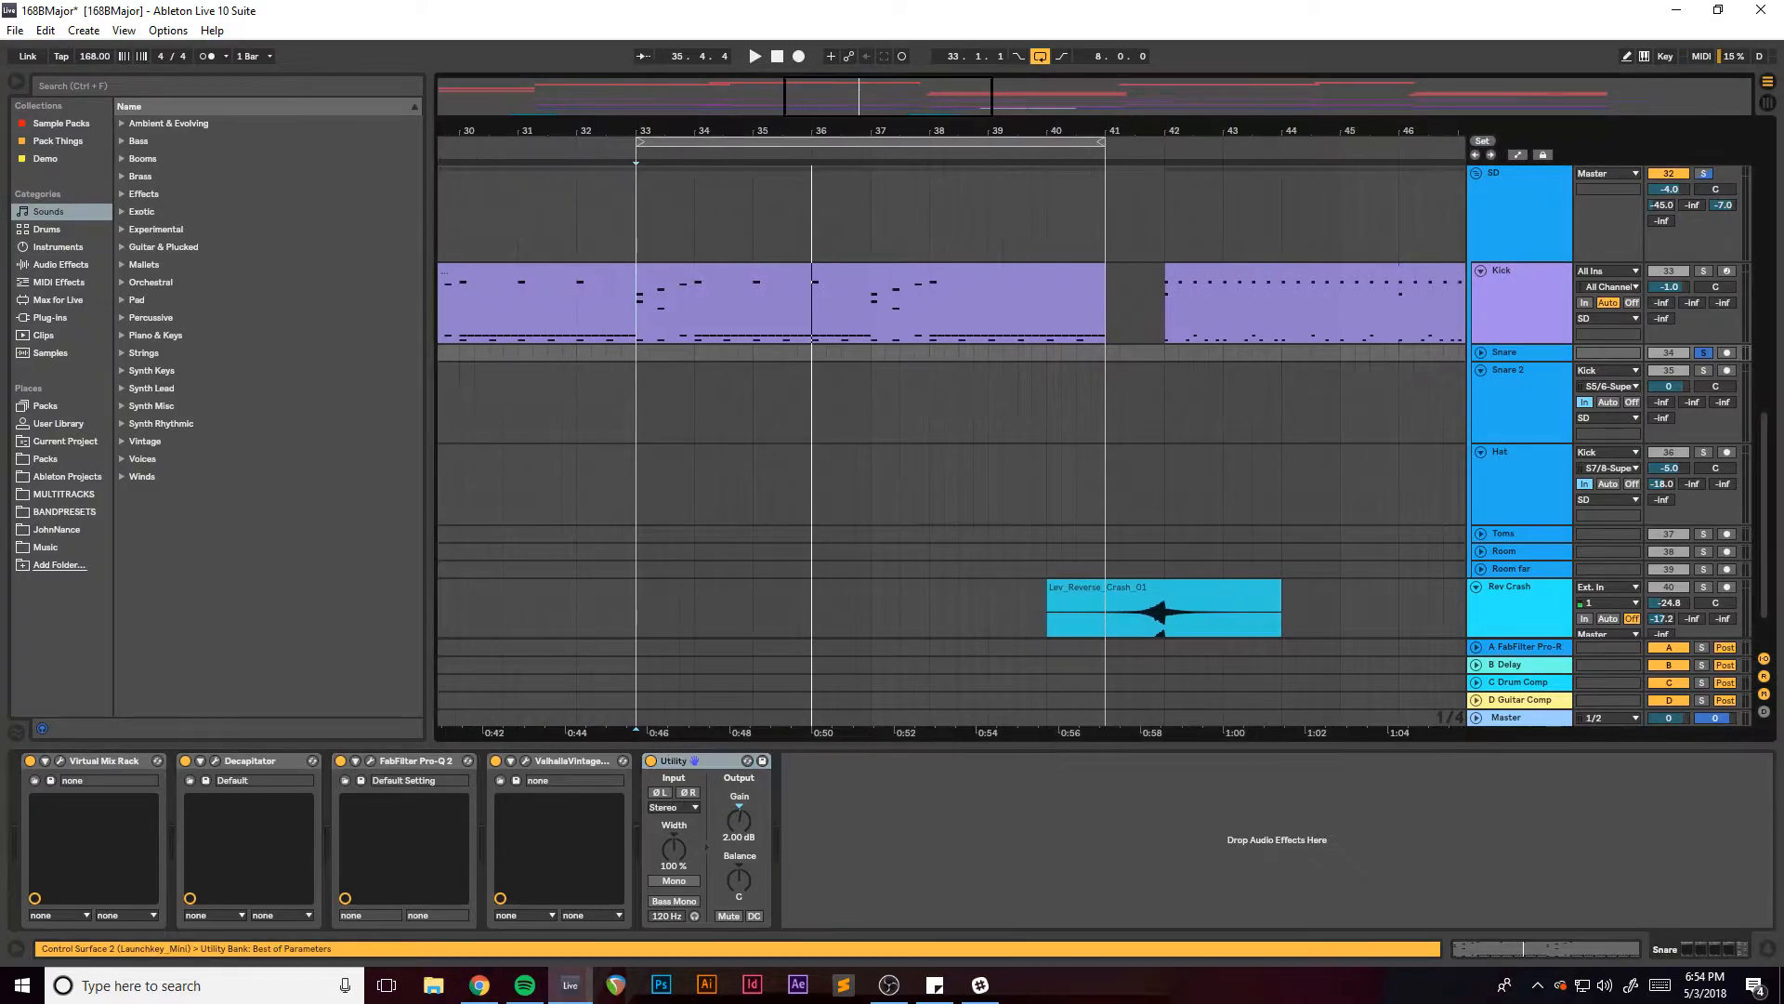
pyautogui.click(857, 487)
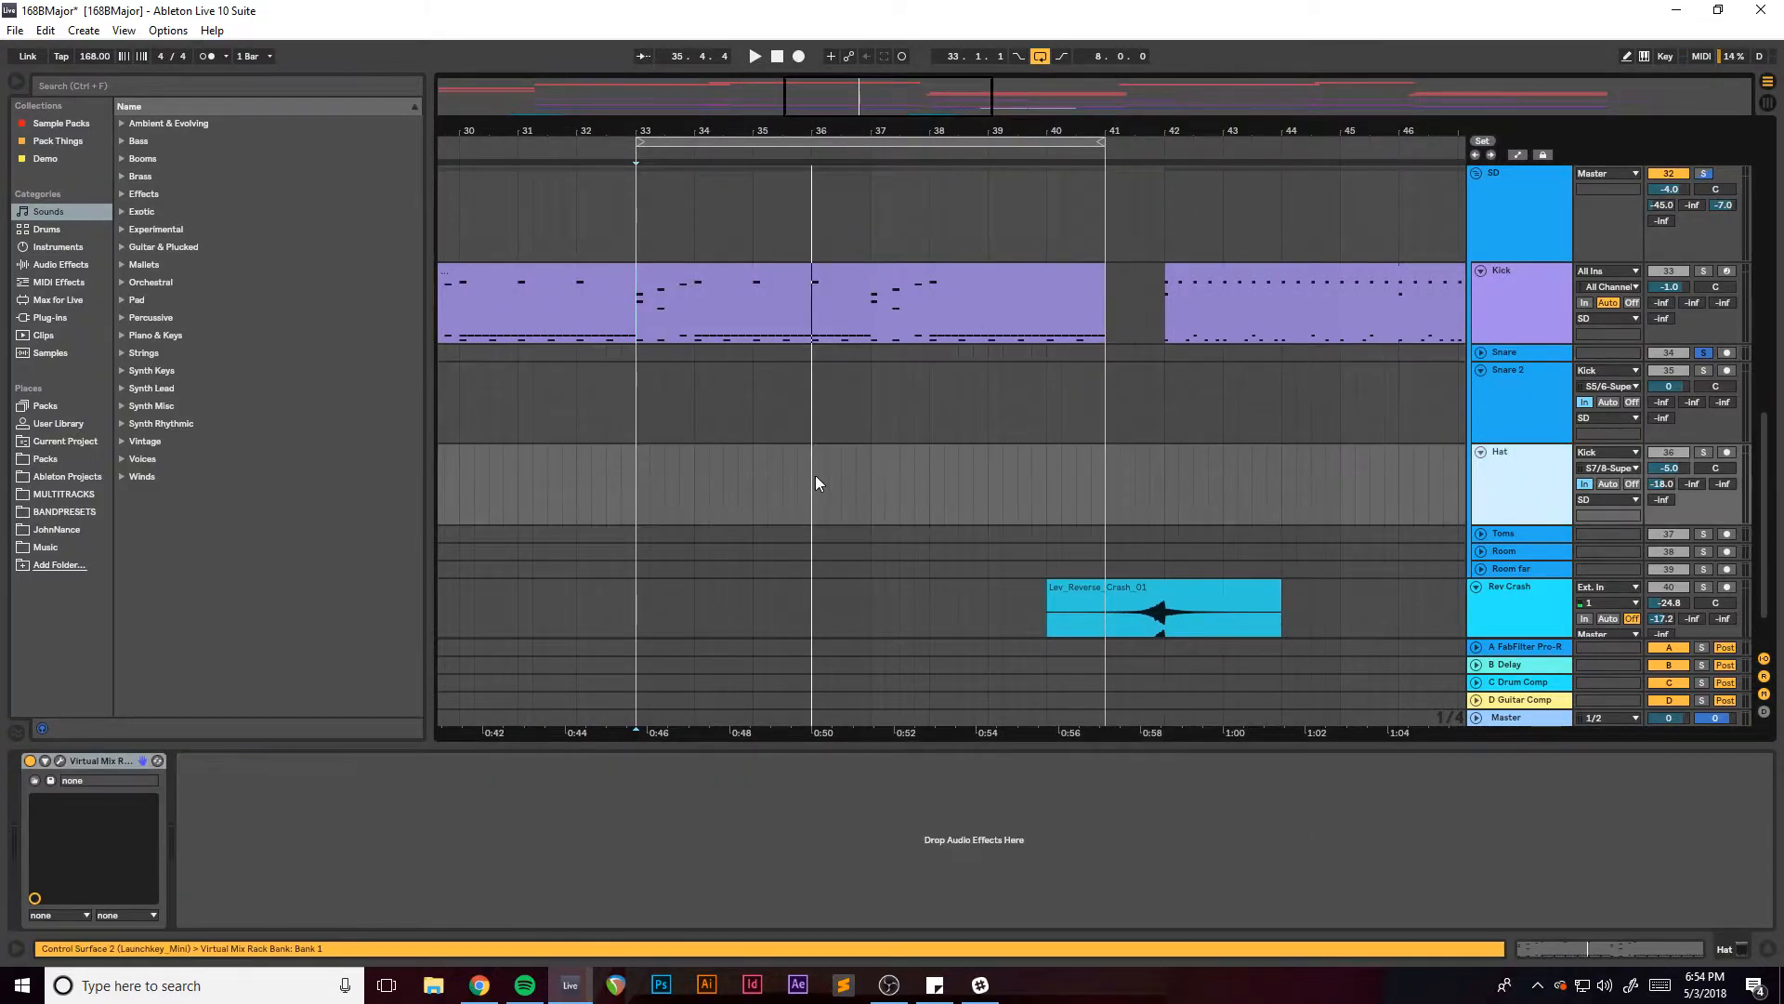
pyautogui.click(47, 762)
pyautogui.click(58, 761)
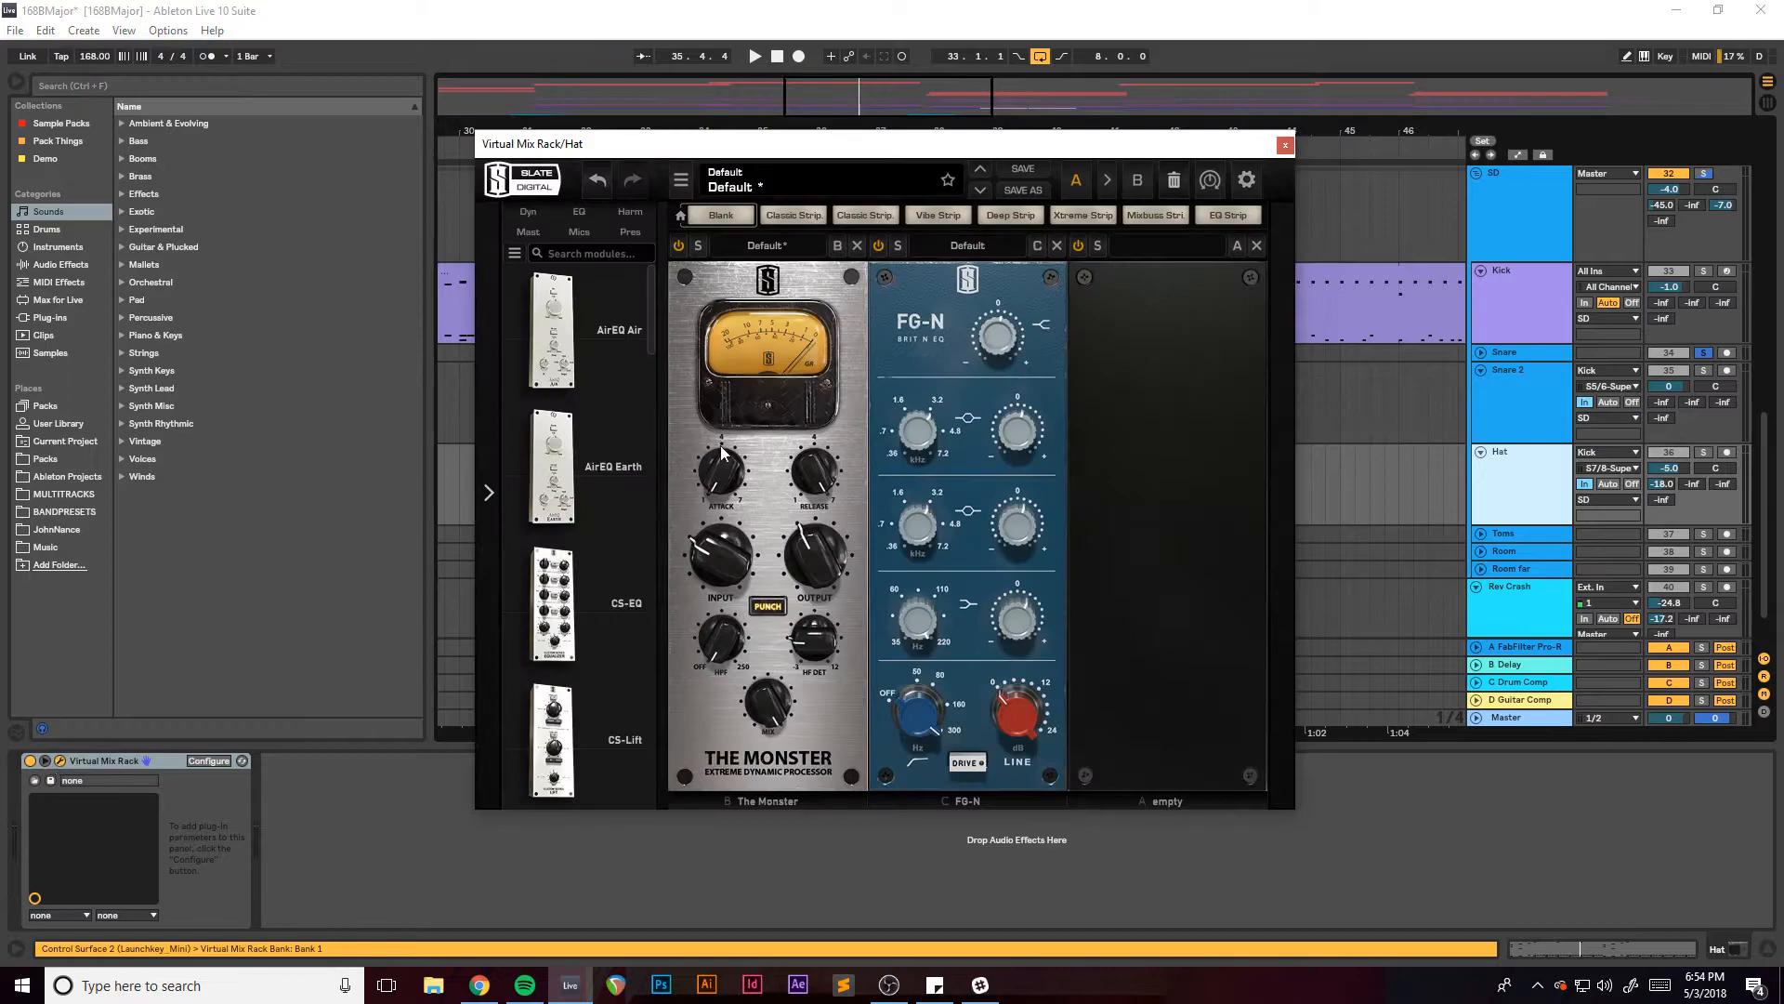
pyautogui.click(1286, 145)
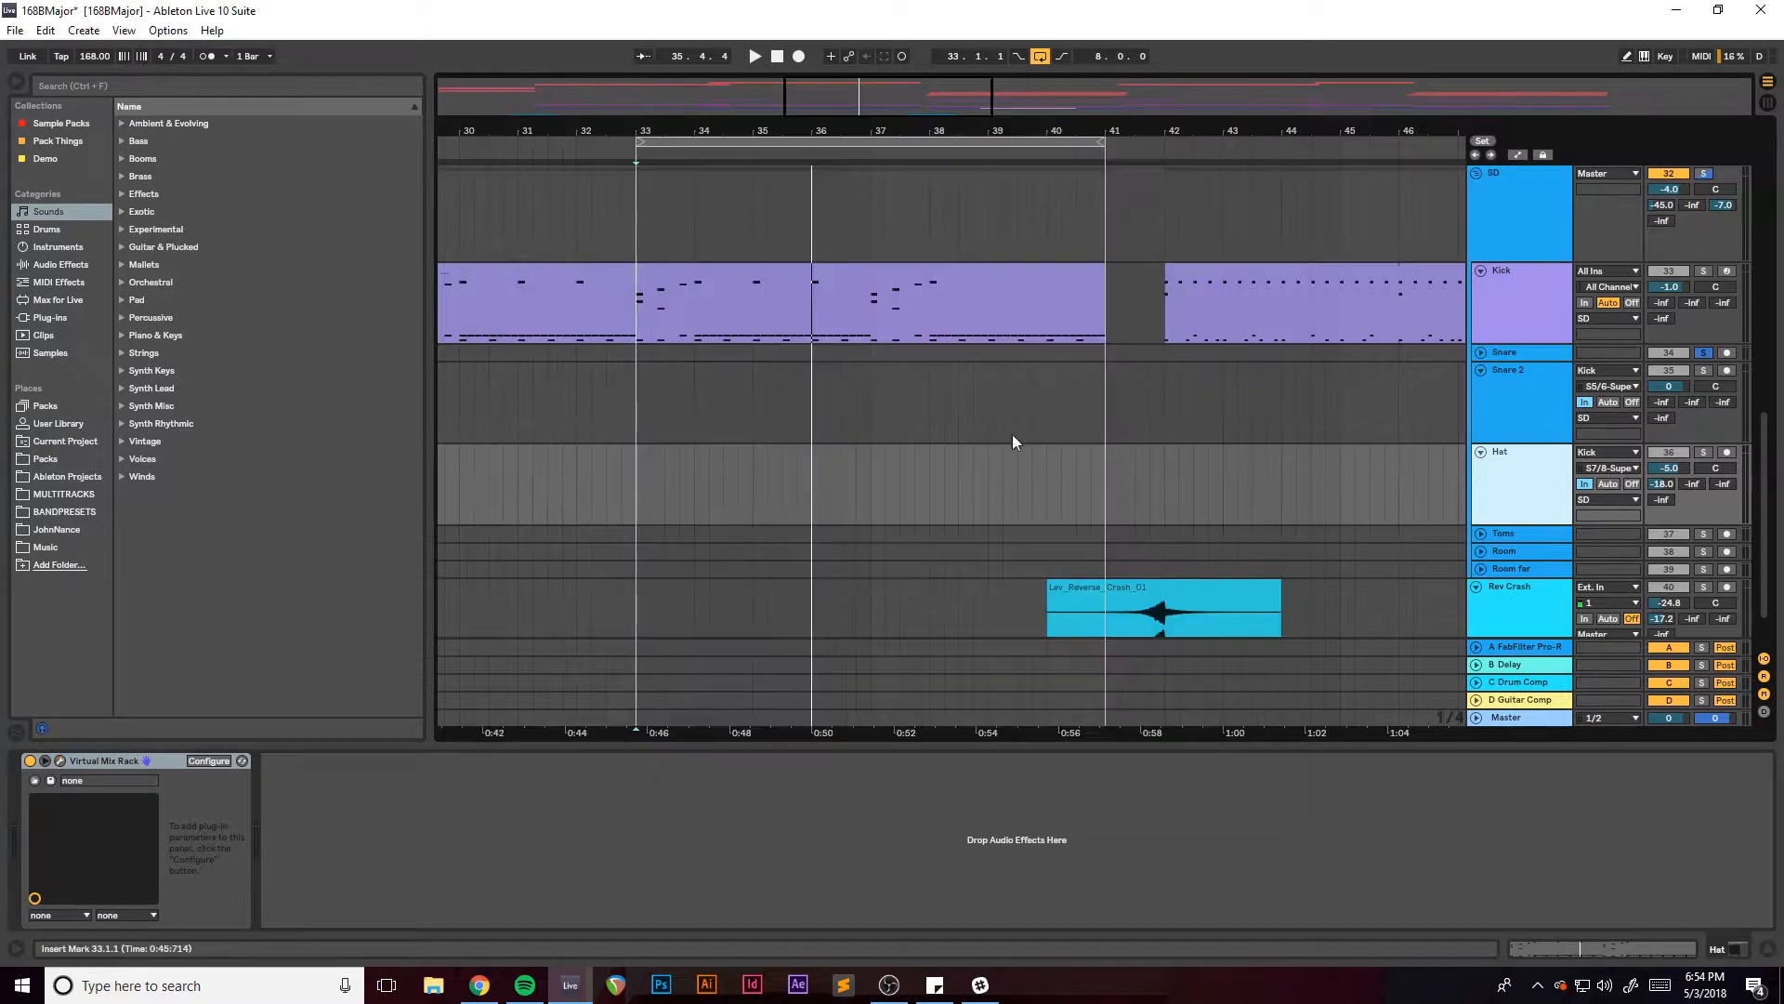
# Solo the Toms track and audition it with a one-bar loop at bar 57 of the Kick clip.
pyautogui.scroll(-1, 1254, 465)
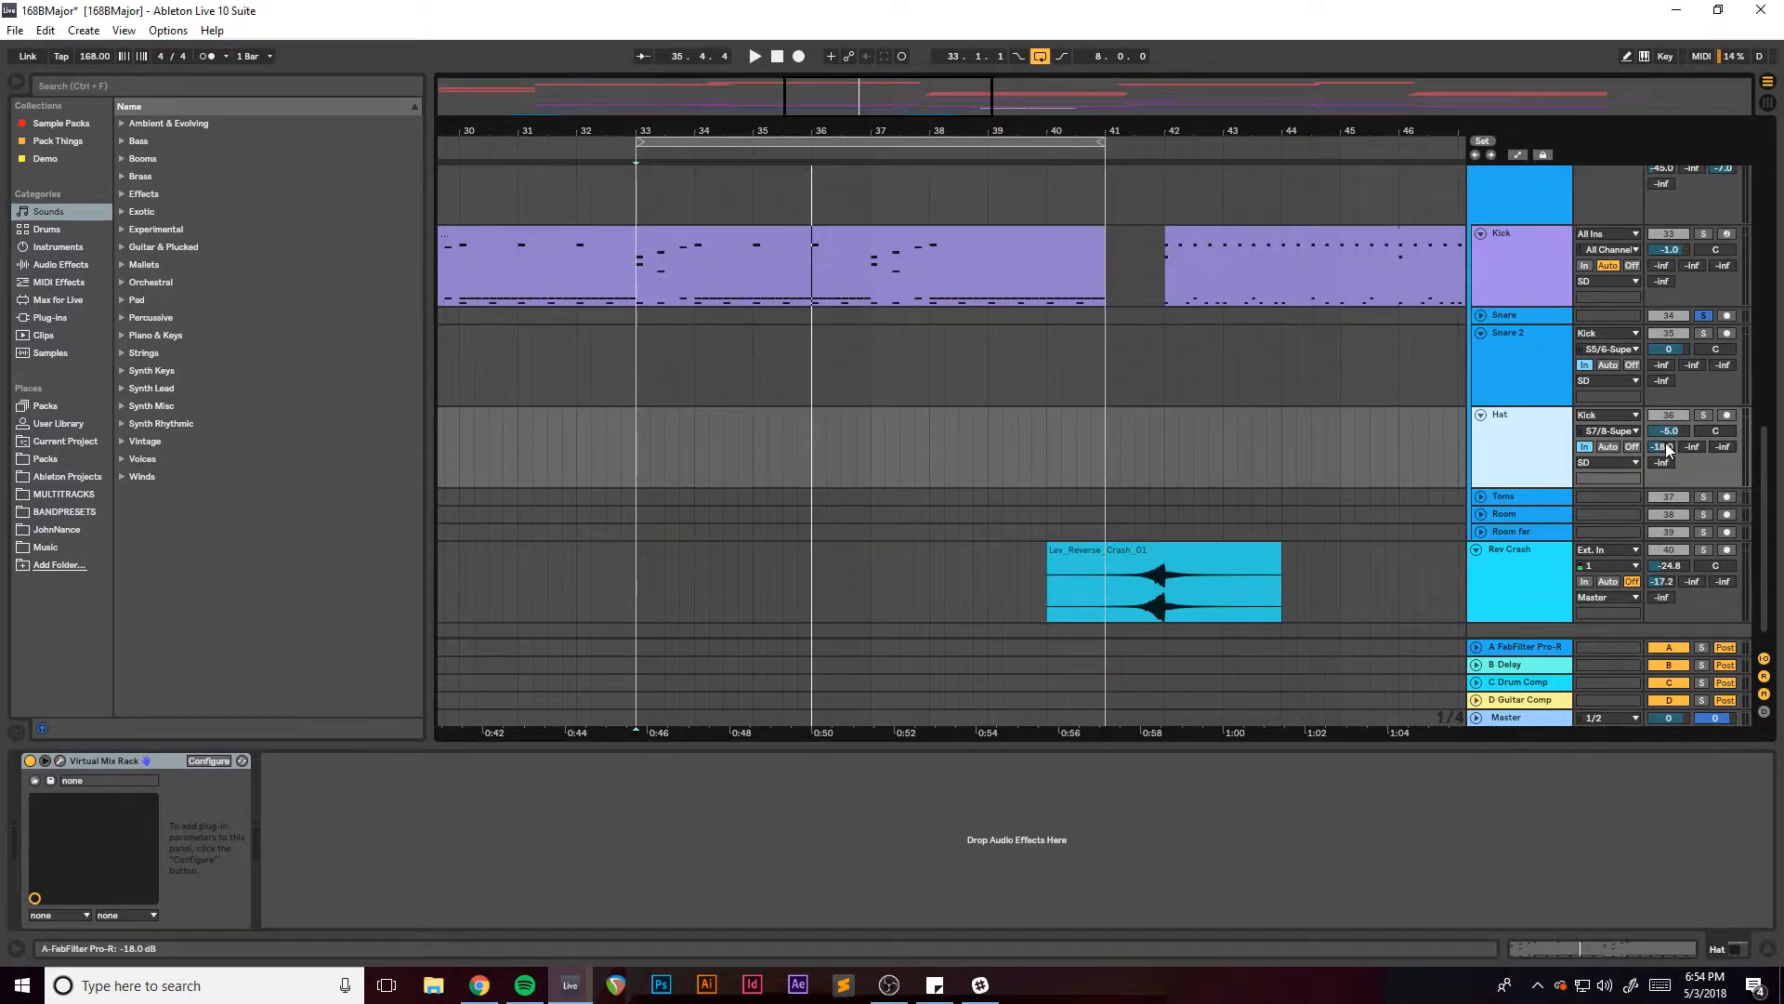
pyautogui.click(1500, 499)
pyautogui.click(1705, 499)
pyautogui.press('space')
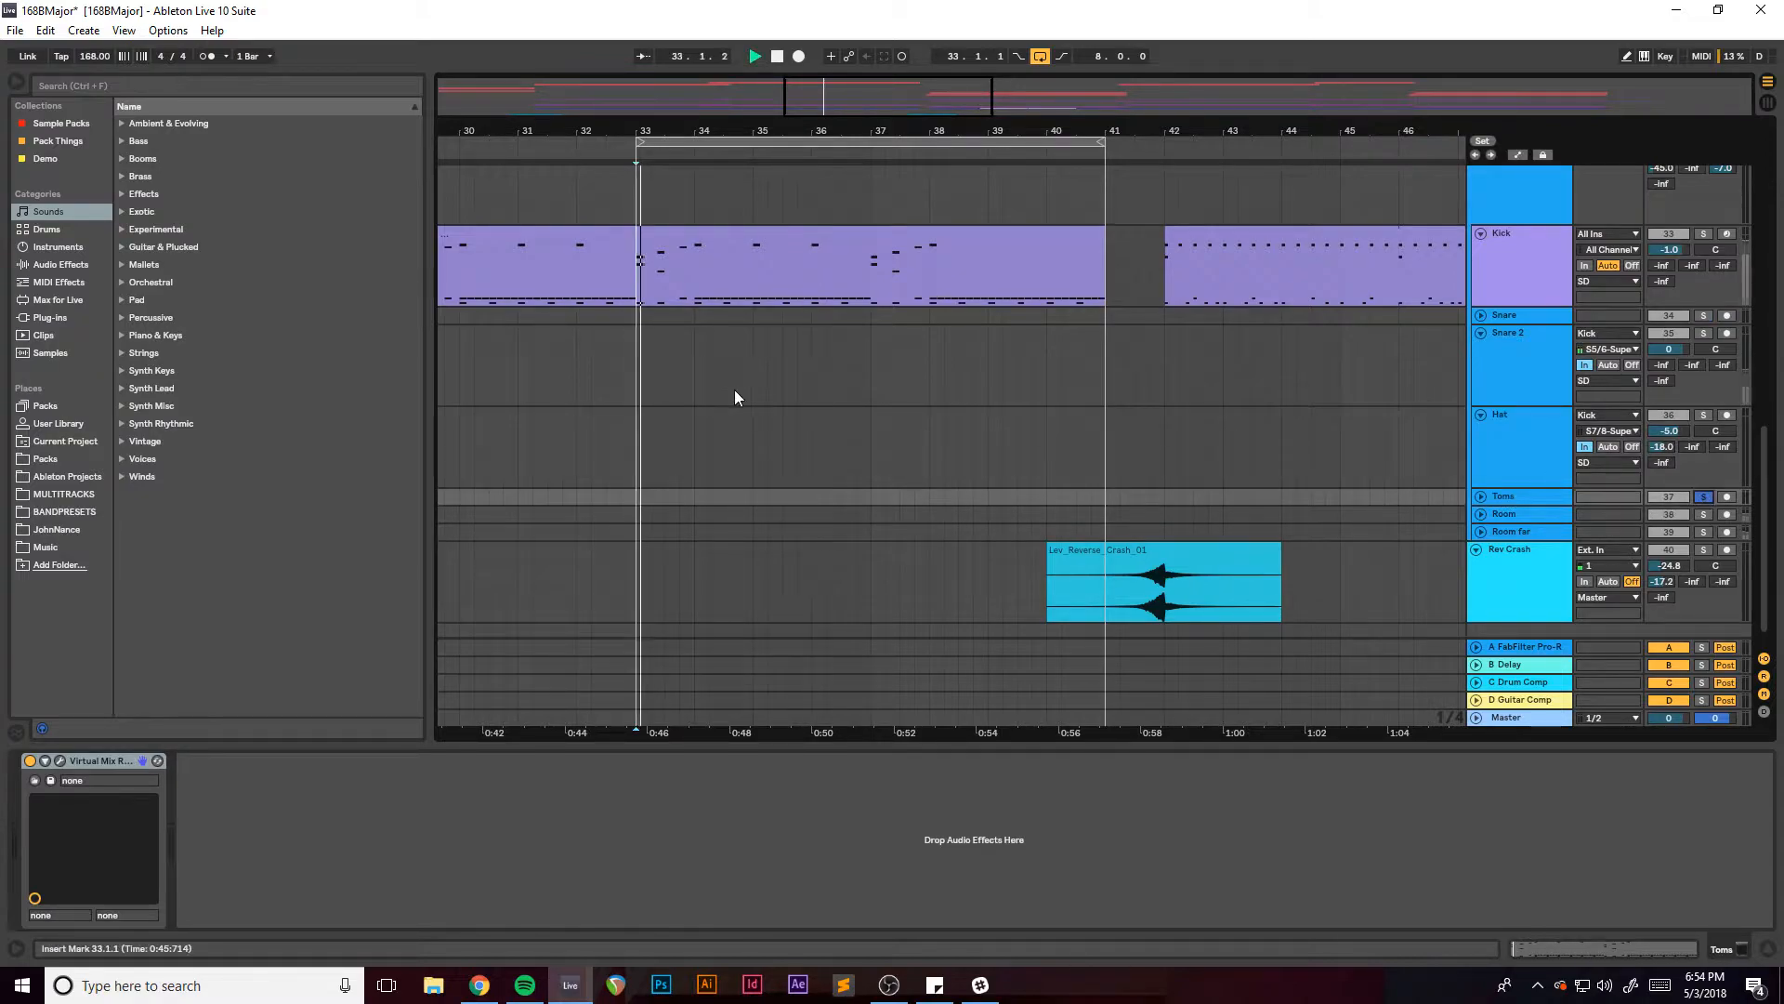
pyautogui.press('space')
pyautogui.moveTo(846, 104); pyautogui.dragTo(1033, 99)
pyautogui.moveTo(924, 283); pyautogui.dragTo(974, 277)
pyautogui.press('space')
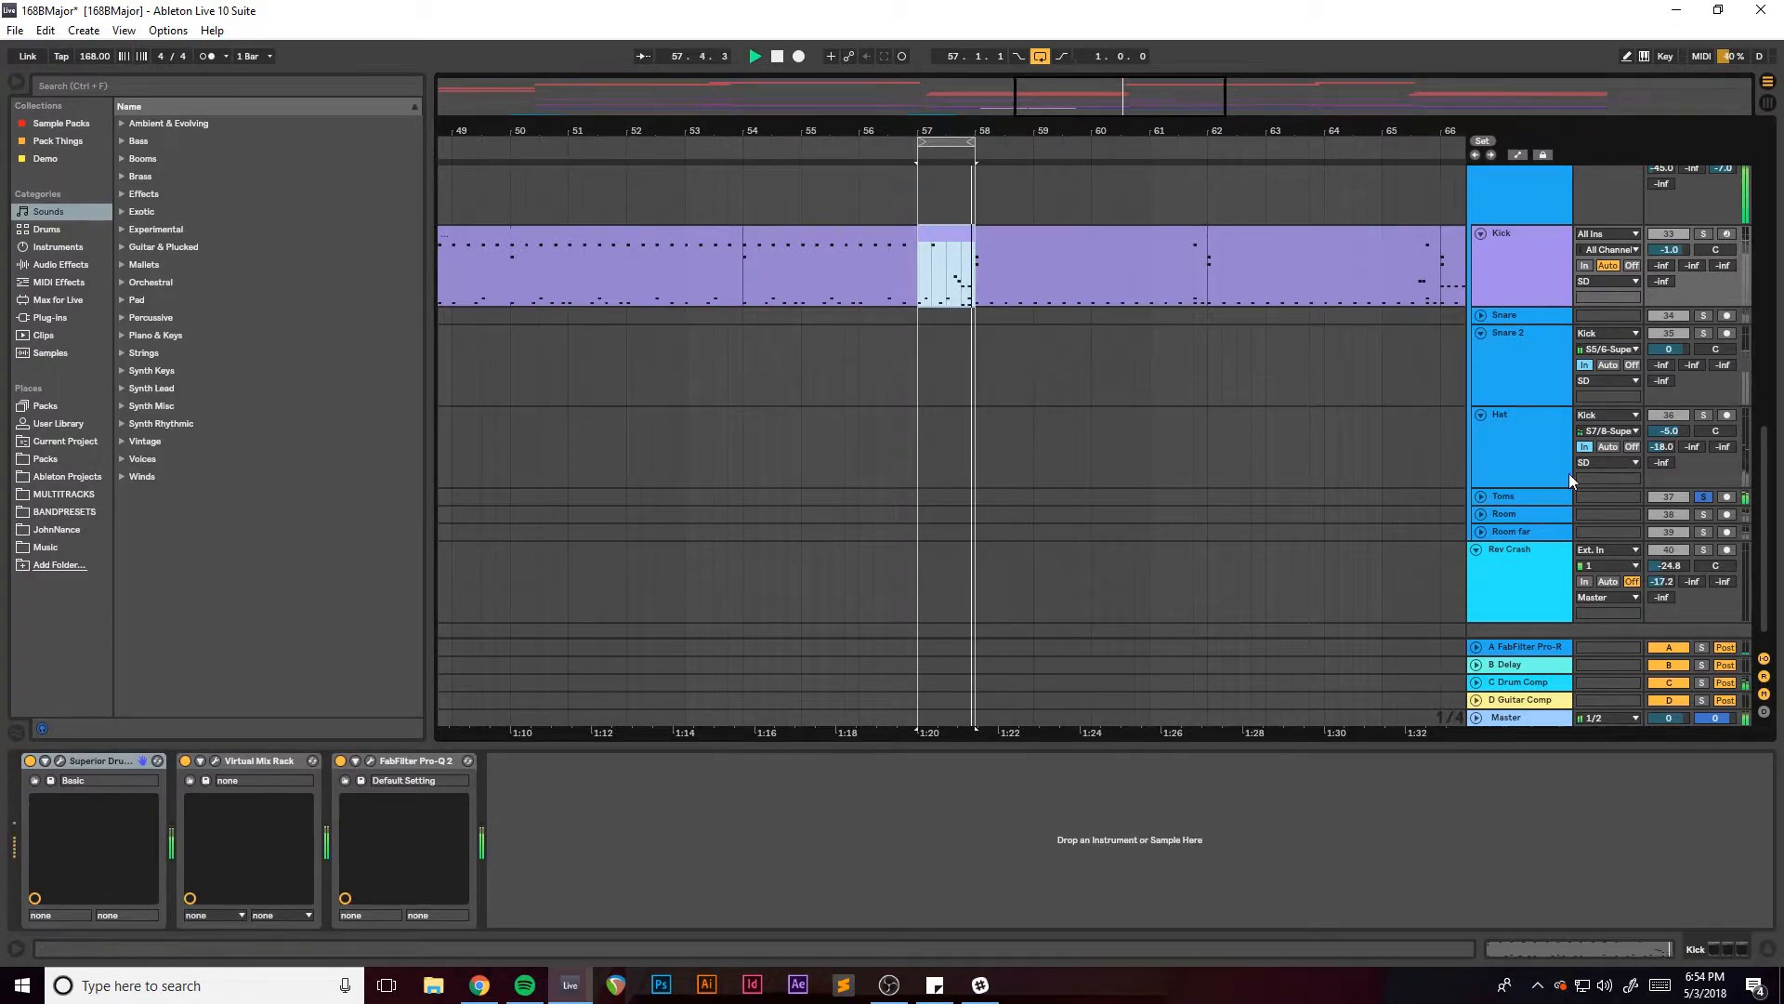
# Examine the Toms track's Virtual Mix Rack modules and toggle the plug-in while the loop plays.
pyautogui.click(995, 497)
pyautogui.click(59, 760)
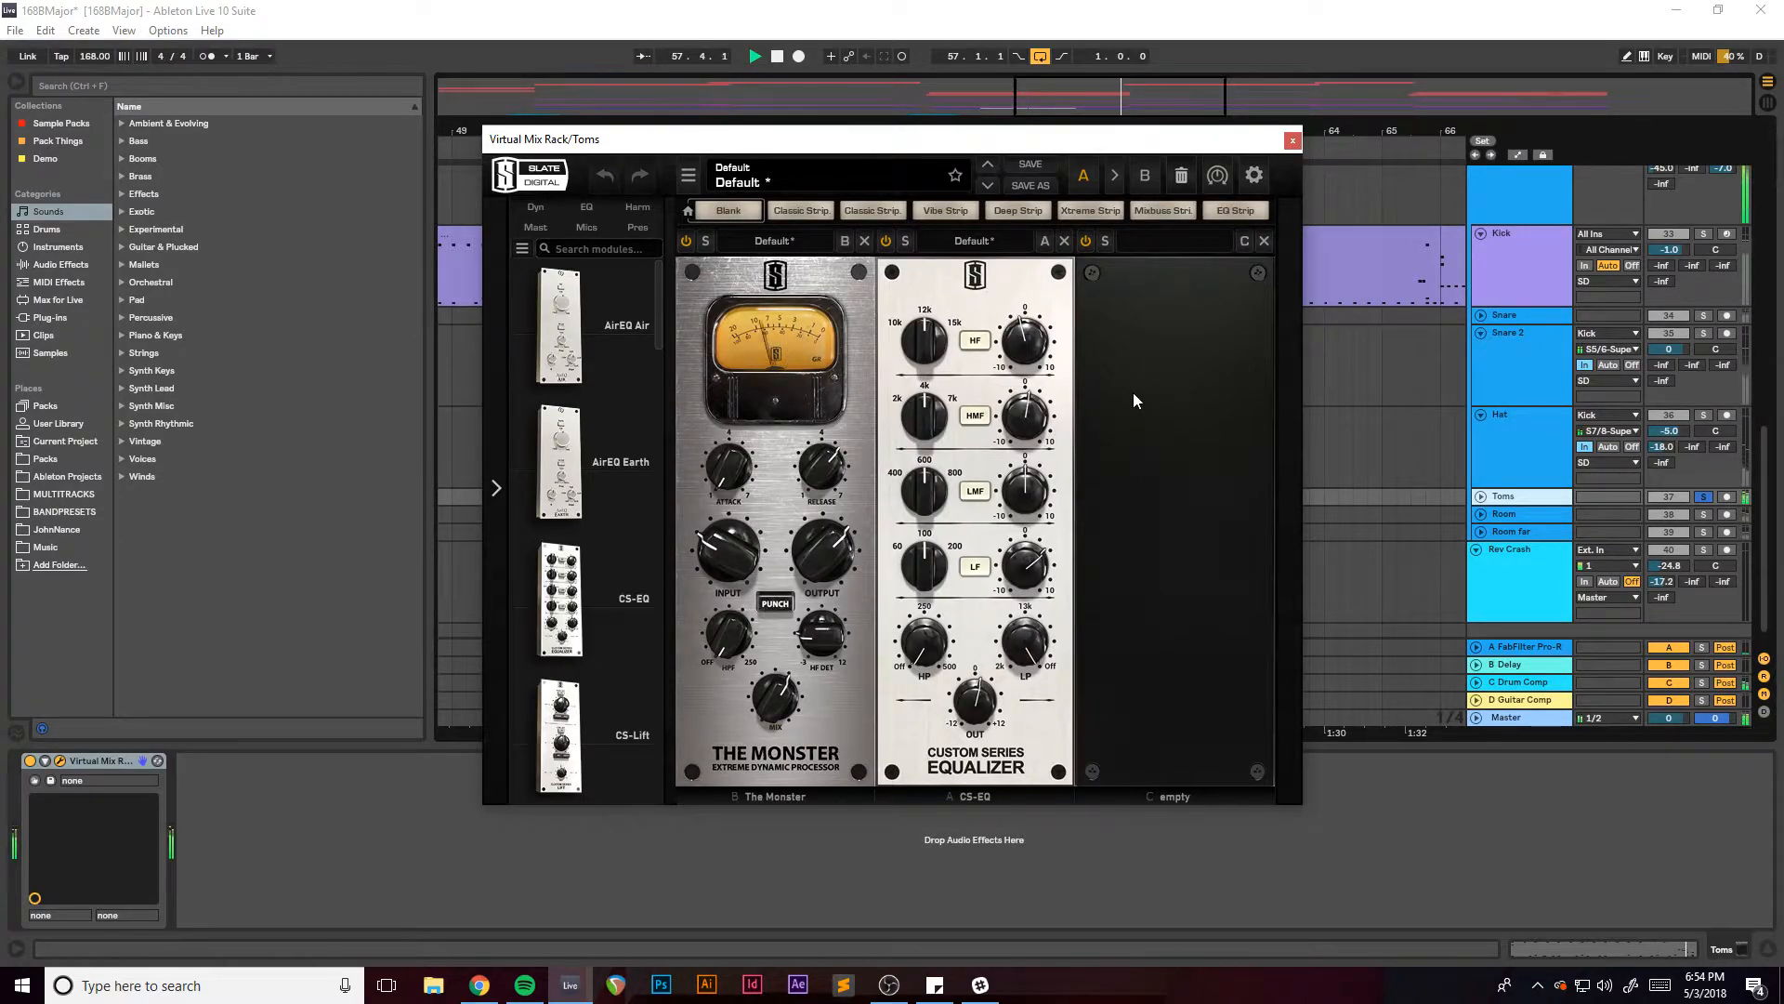
pyautogui.click(29, 760)
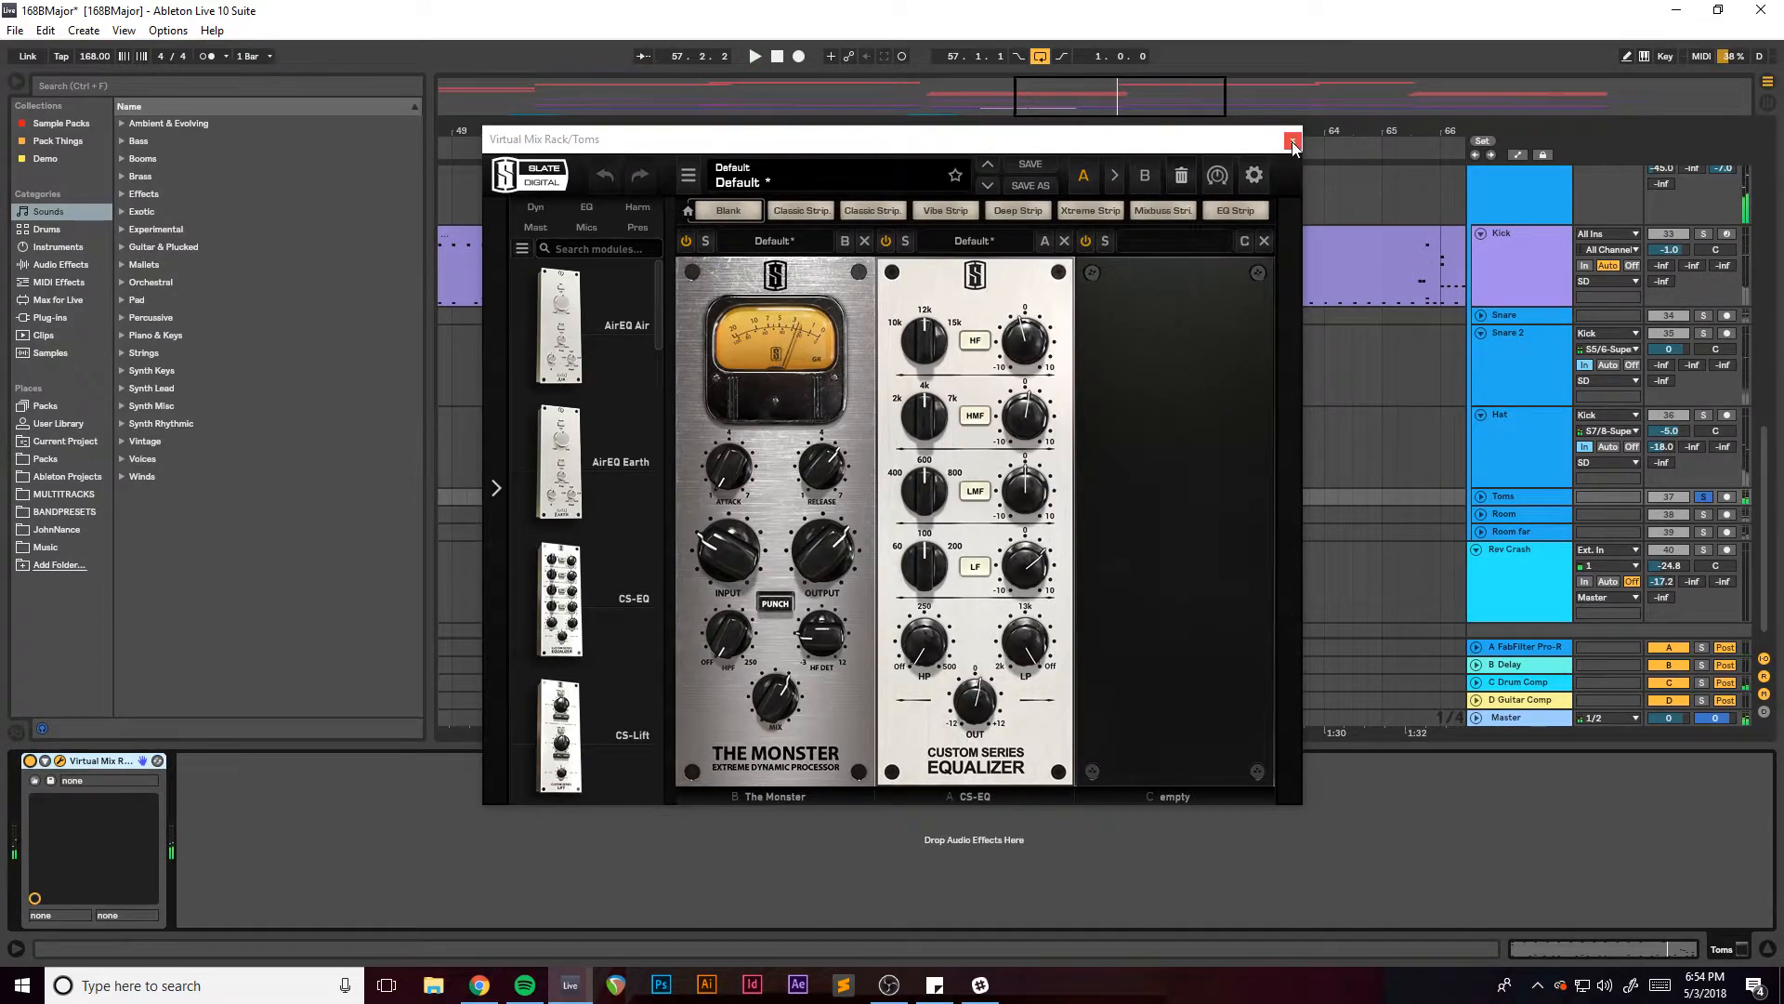
pyautogui.click(1293, 141)
# Solo the Room track, set the loop to the Kick clip spanning bars 33 to 41, and start playback.
pyautogui.moveTo(1121, 98); pyautogui.dragTo(908, 93)
pyautogui.click(1702, 514)
pyautogui.click(801, 272)
pyautogui.click(835, 238)
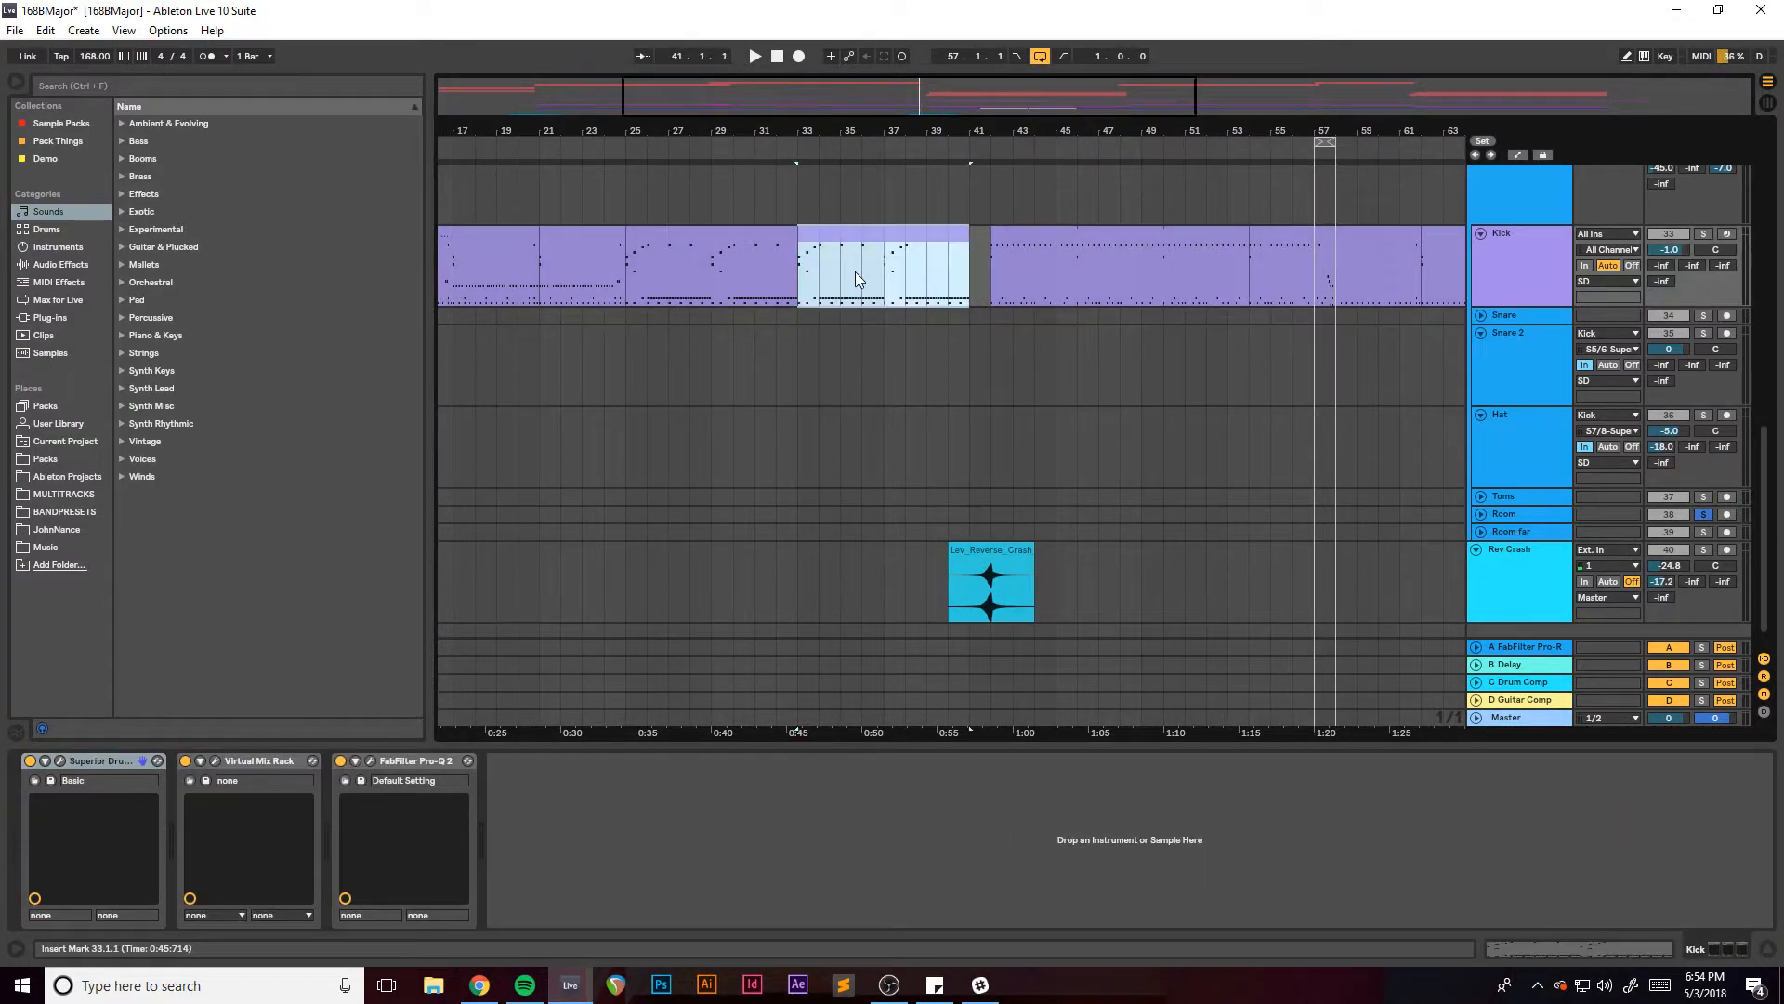
pyautogui.hotkey('ctrl', 'l')
pyautogui.press('space')
# Unfold the Room track and examine the bands of its FabFilter Pro-Q 2 equalizer while auditioning it.
pyautogui.click(1481, 515)
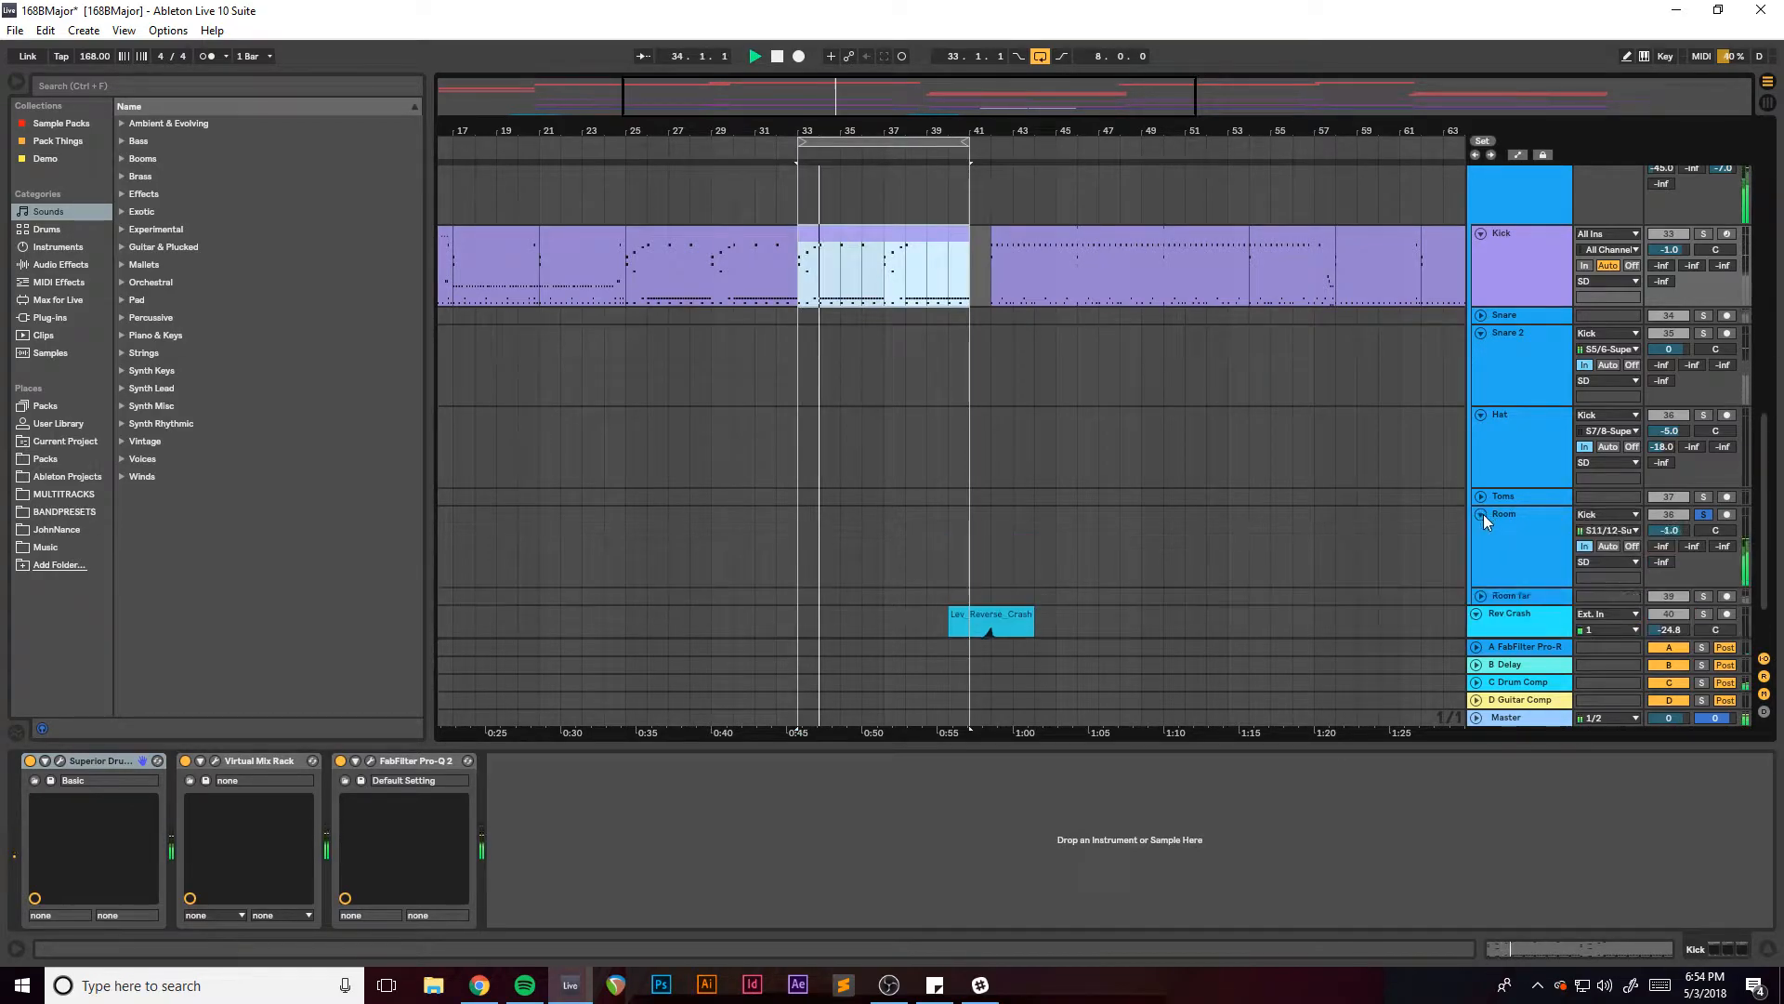
pyautogui.click(1526, 516)
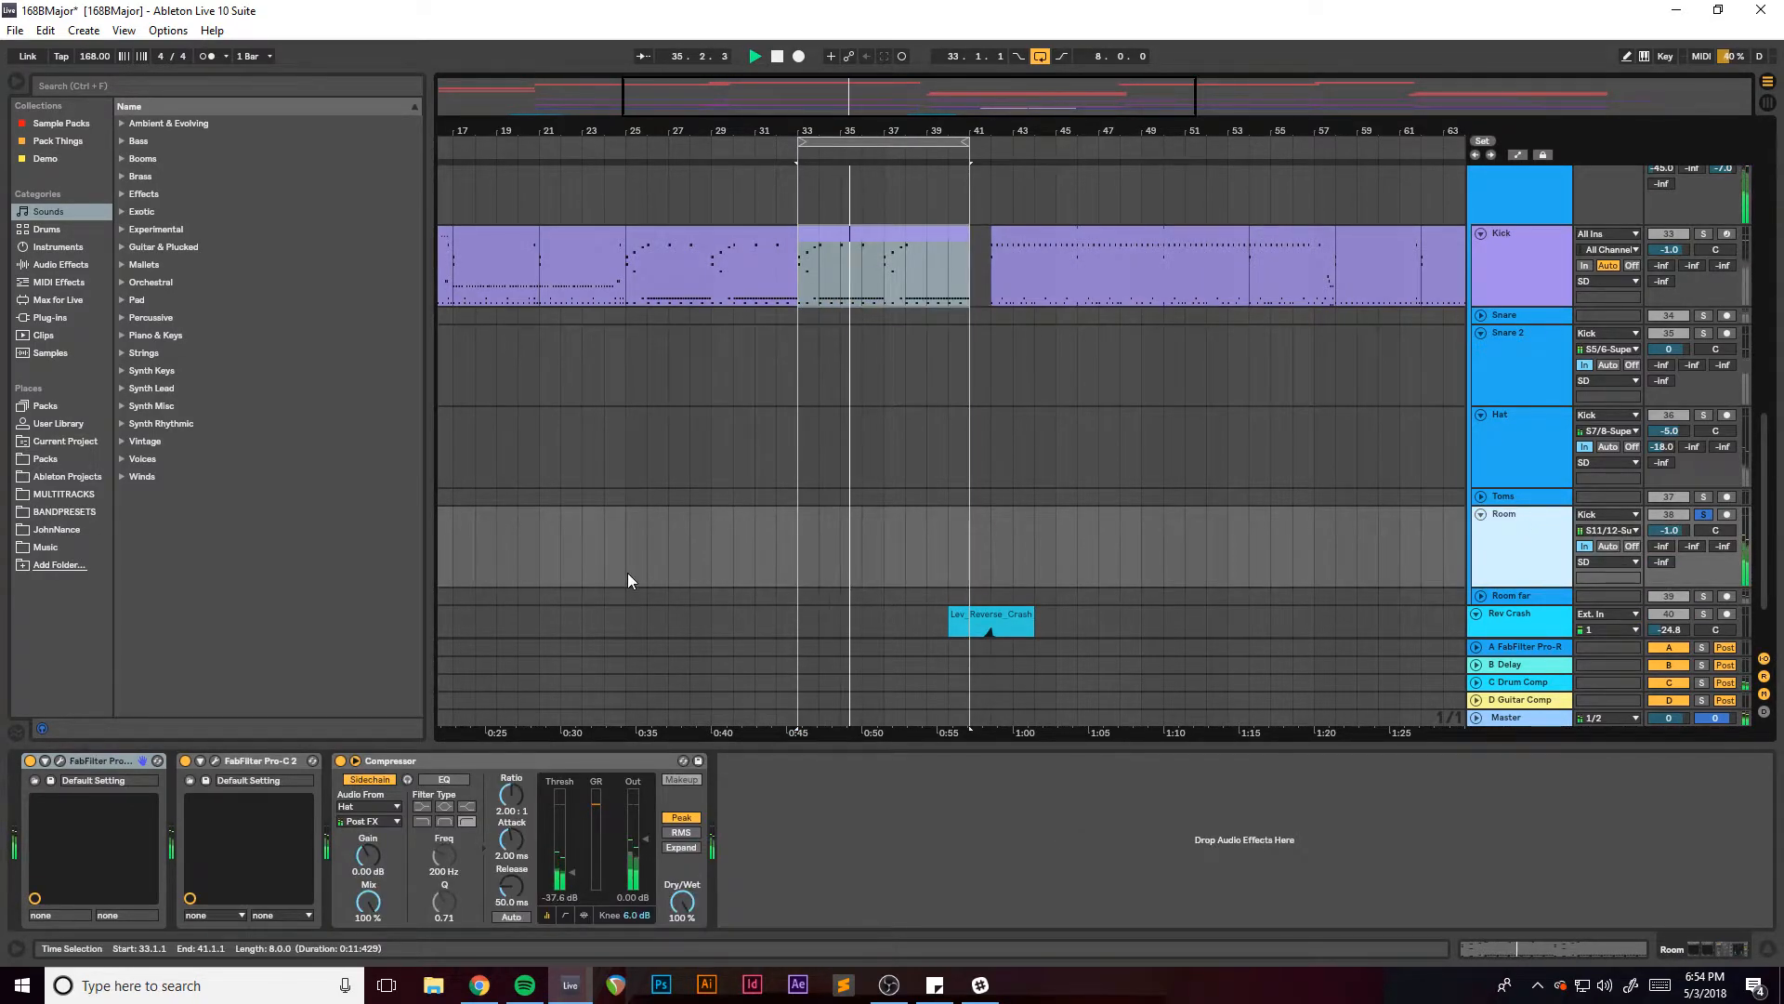
pyautogui.click(60, 760)
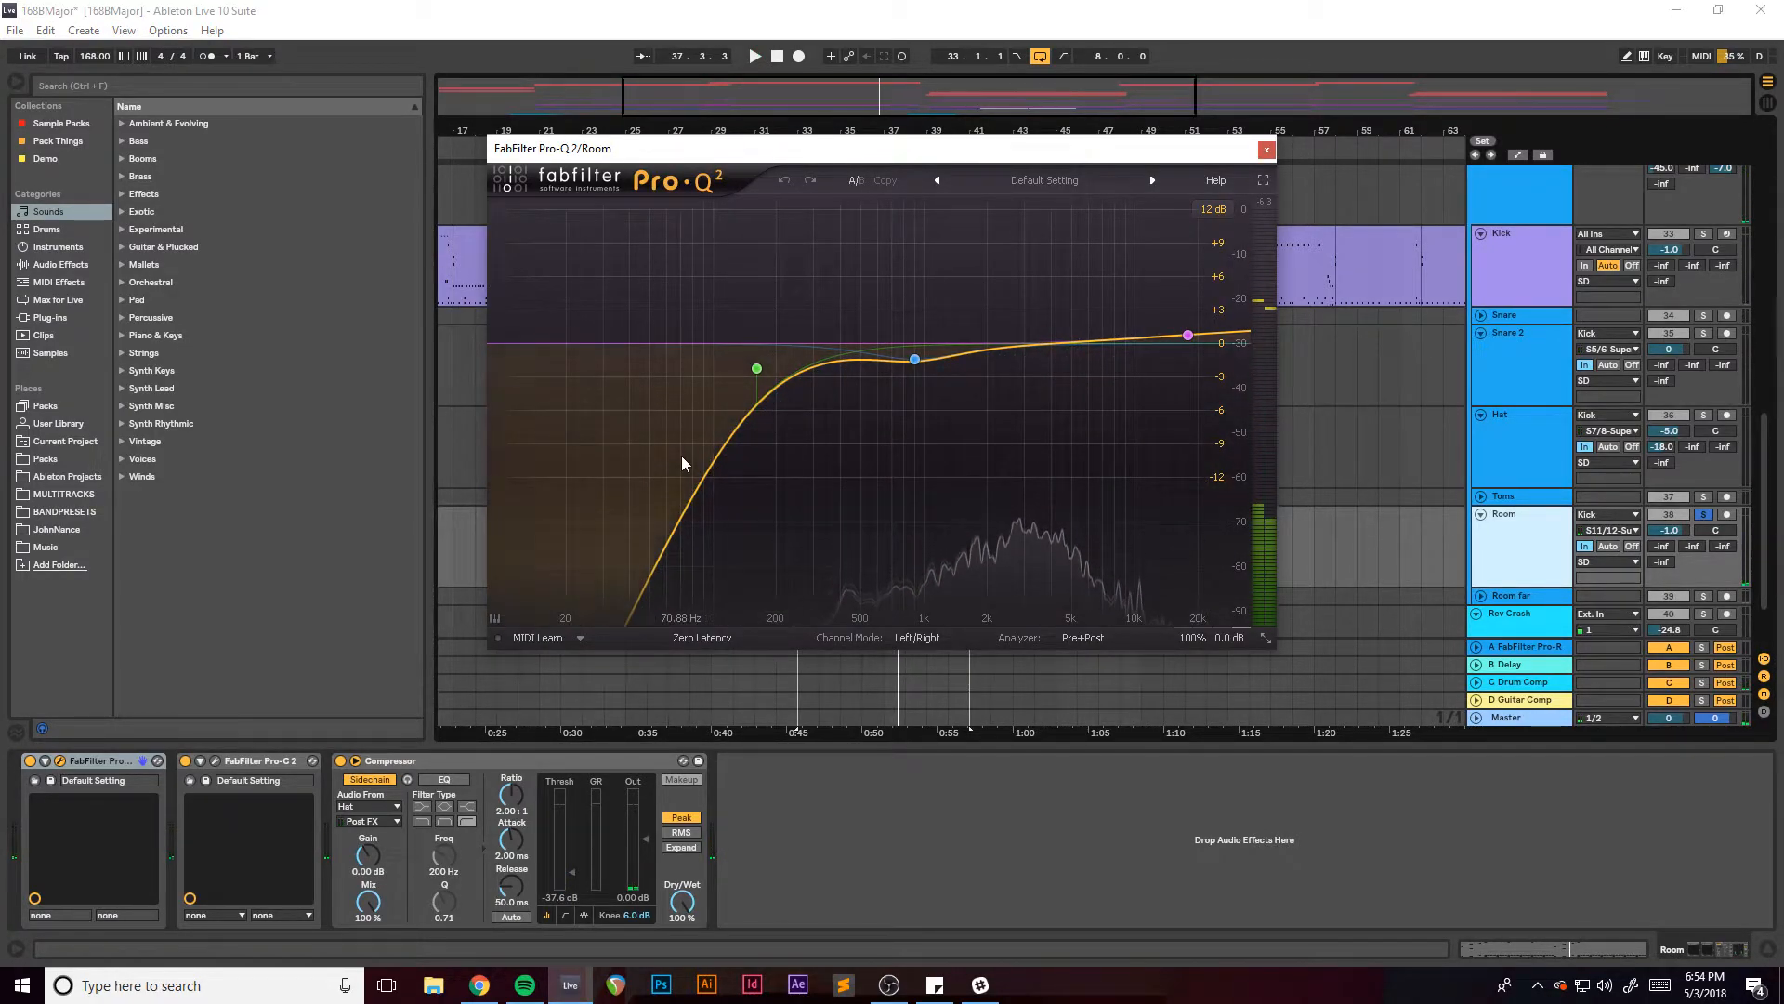
pyautogui.click(885, 360)
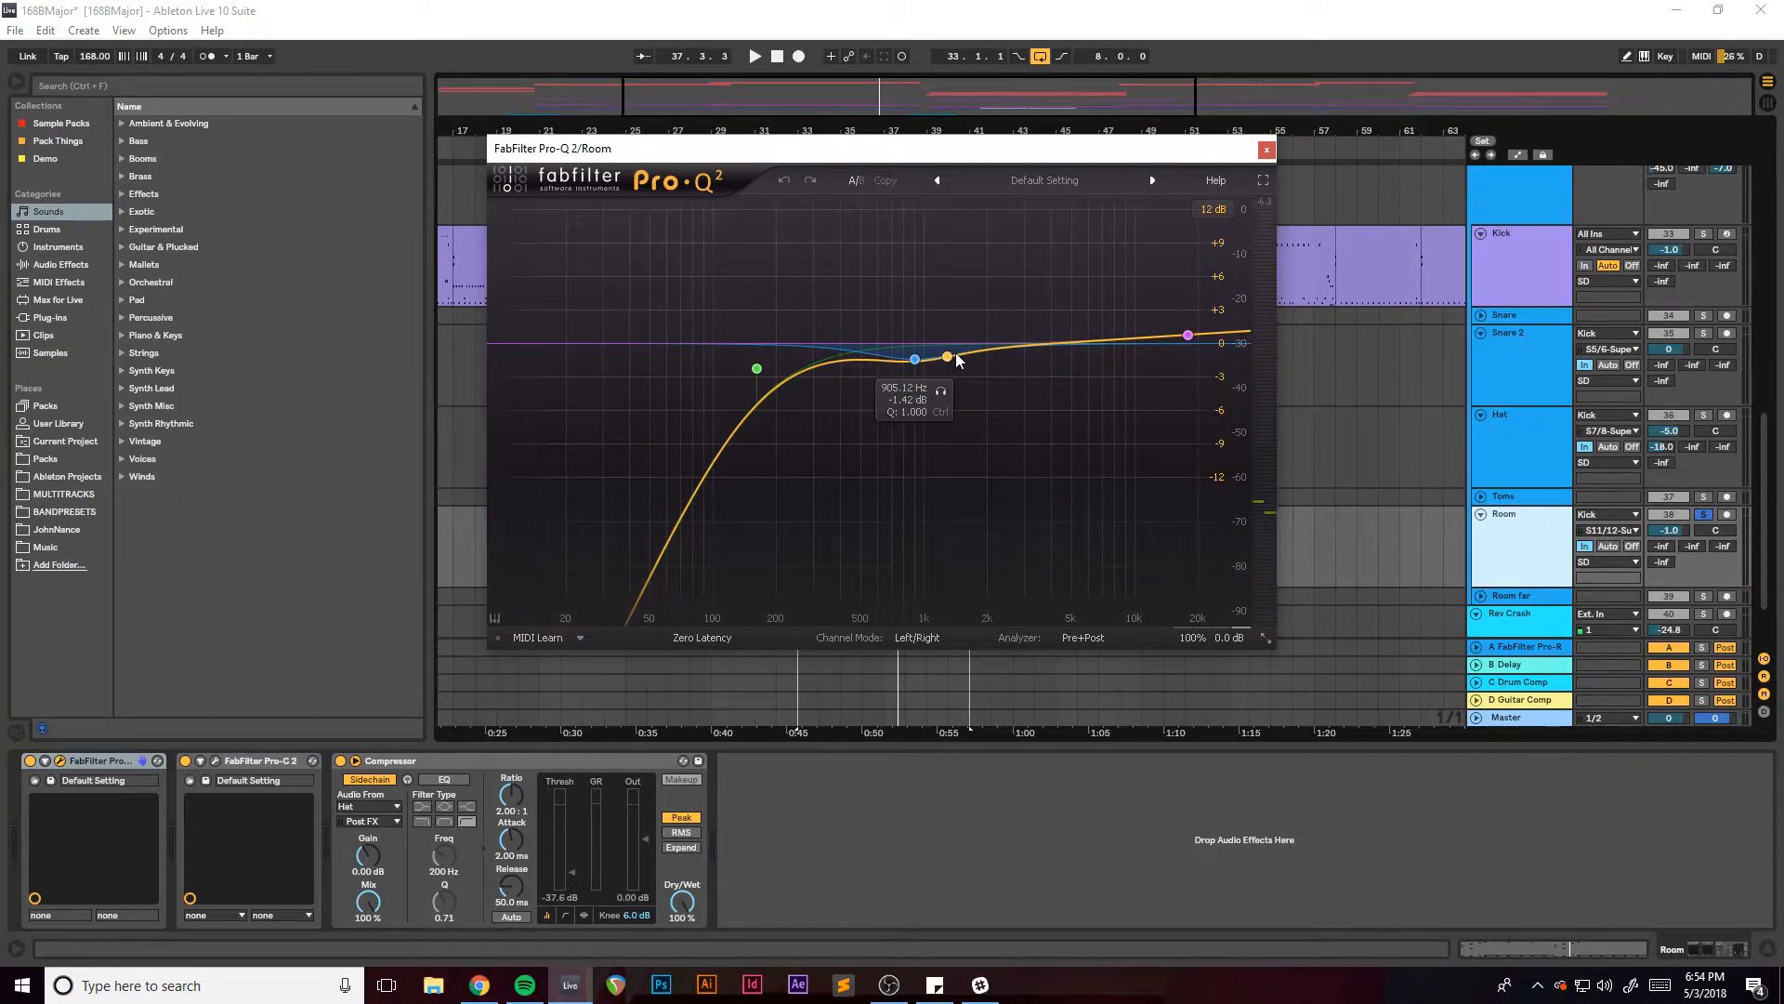
pyautogui.press('space')
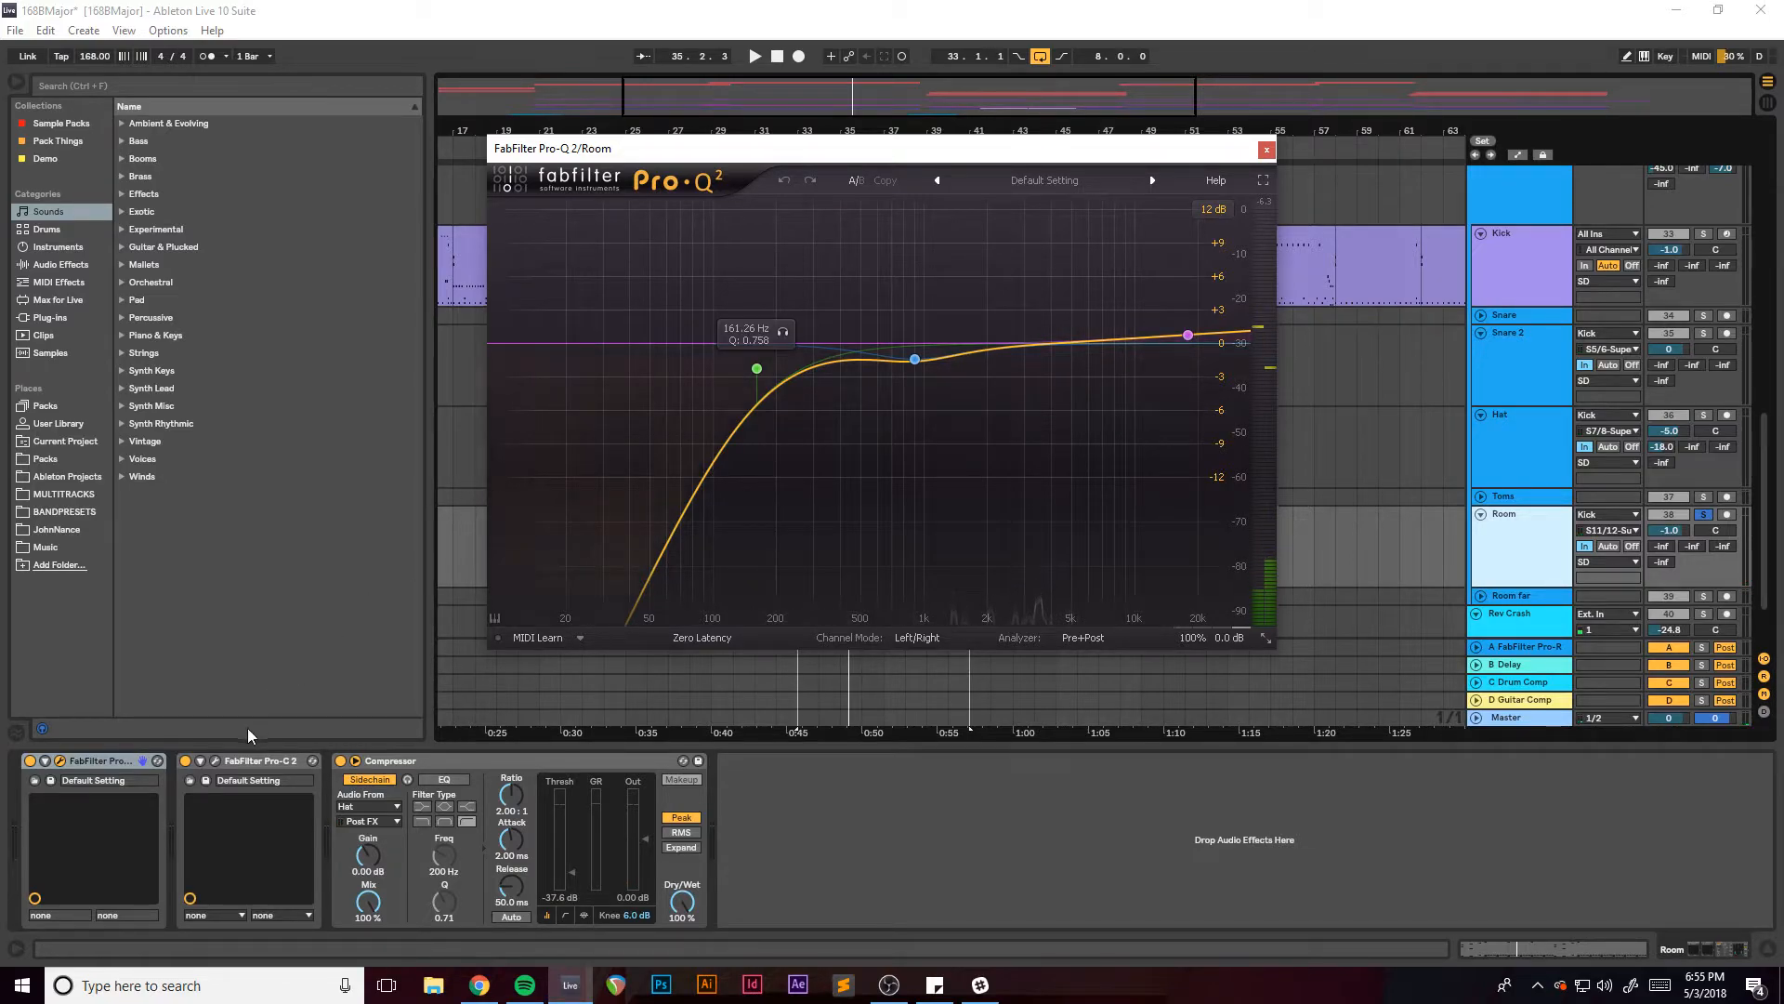
# Play the room through FabFilter Pro-C 2 to check its gain reduction, and close both plug-in windows.
pyautogui.click(219, 761)
pyautogui.press('space')
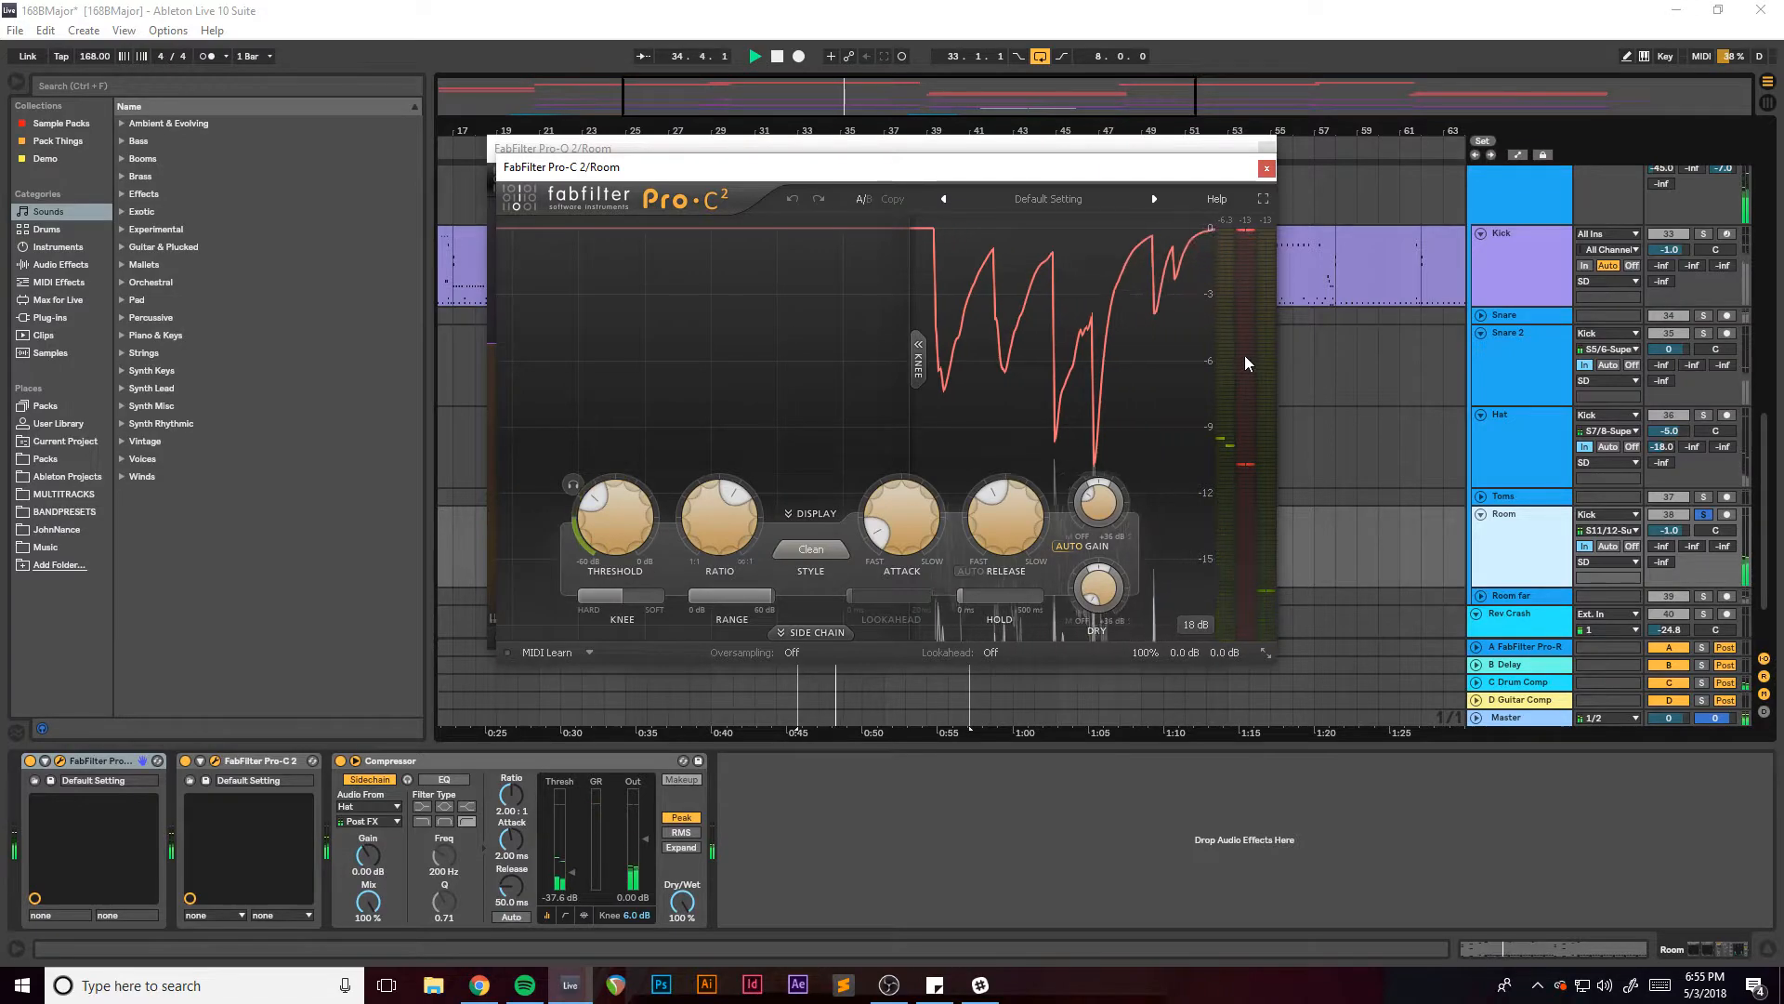
pyautogui.moveTo(943, 173); pyautogui.dragTo(855, 219)
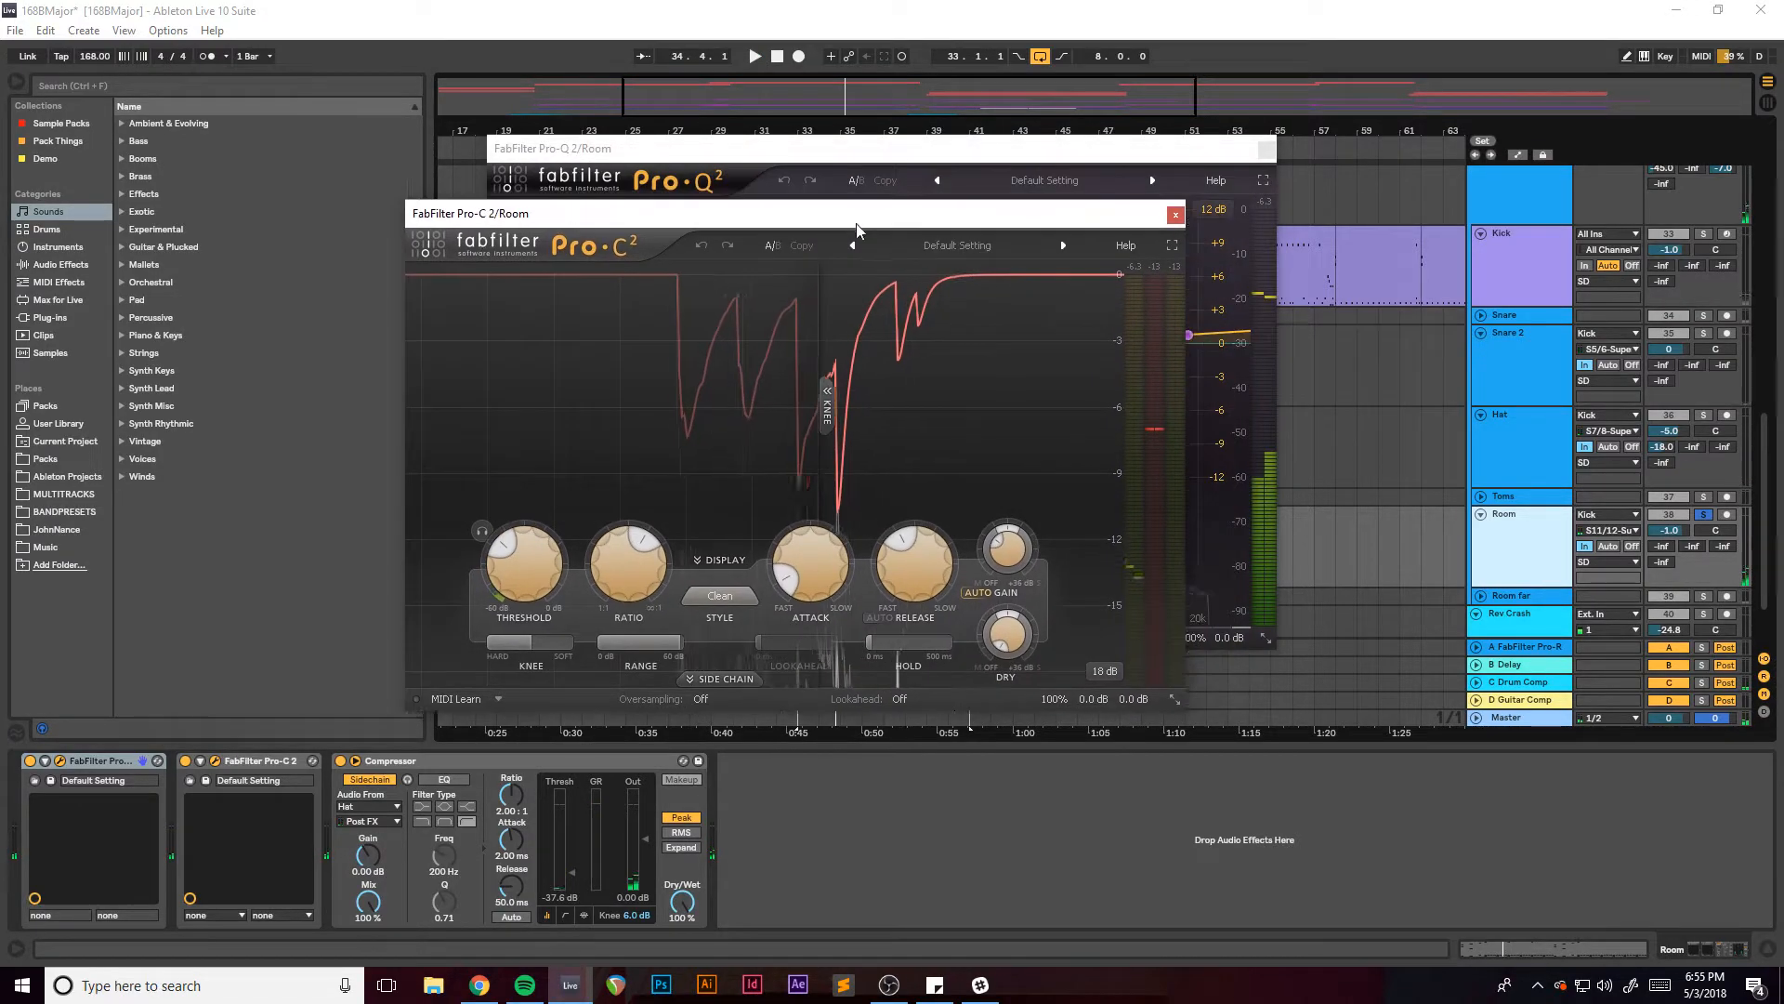
pyautogui.click(1177, 216)
pyautogui.click(1268, 152)
# Audition the whole SD drum group soloed over the loop, and unfold the Room far track.
pyautogui.scroll(3, 1335, 314)
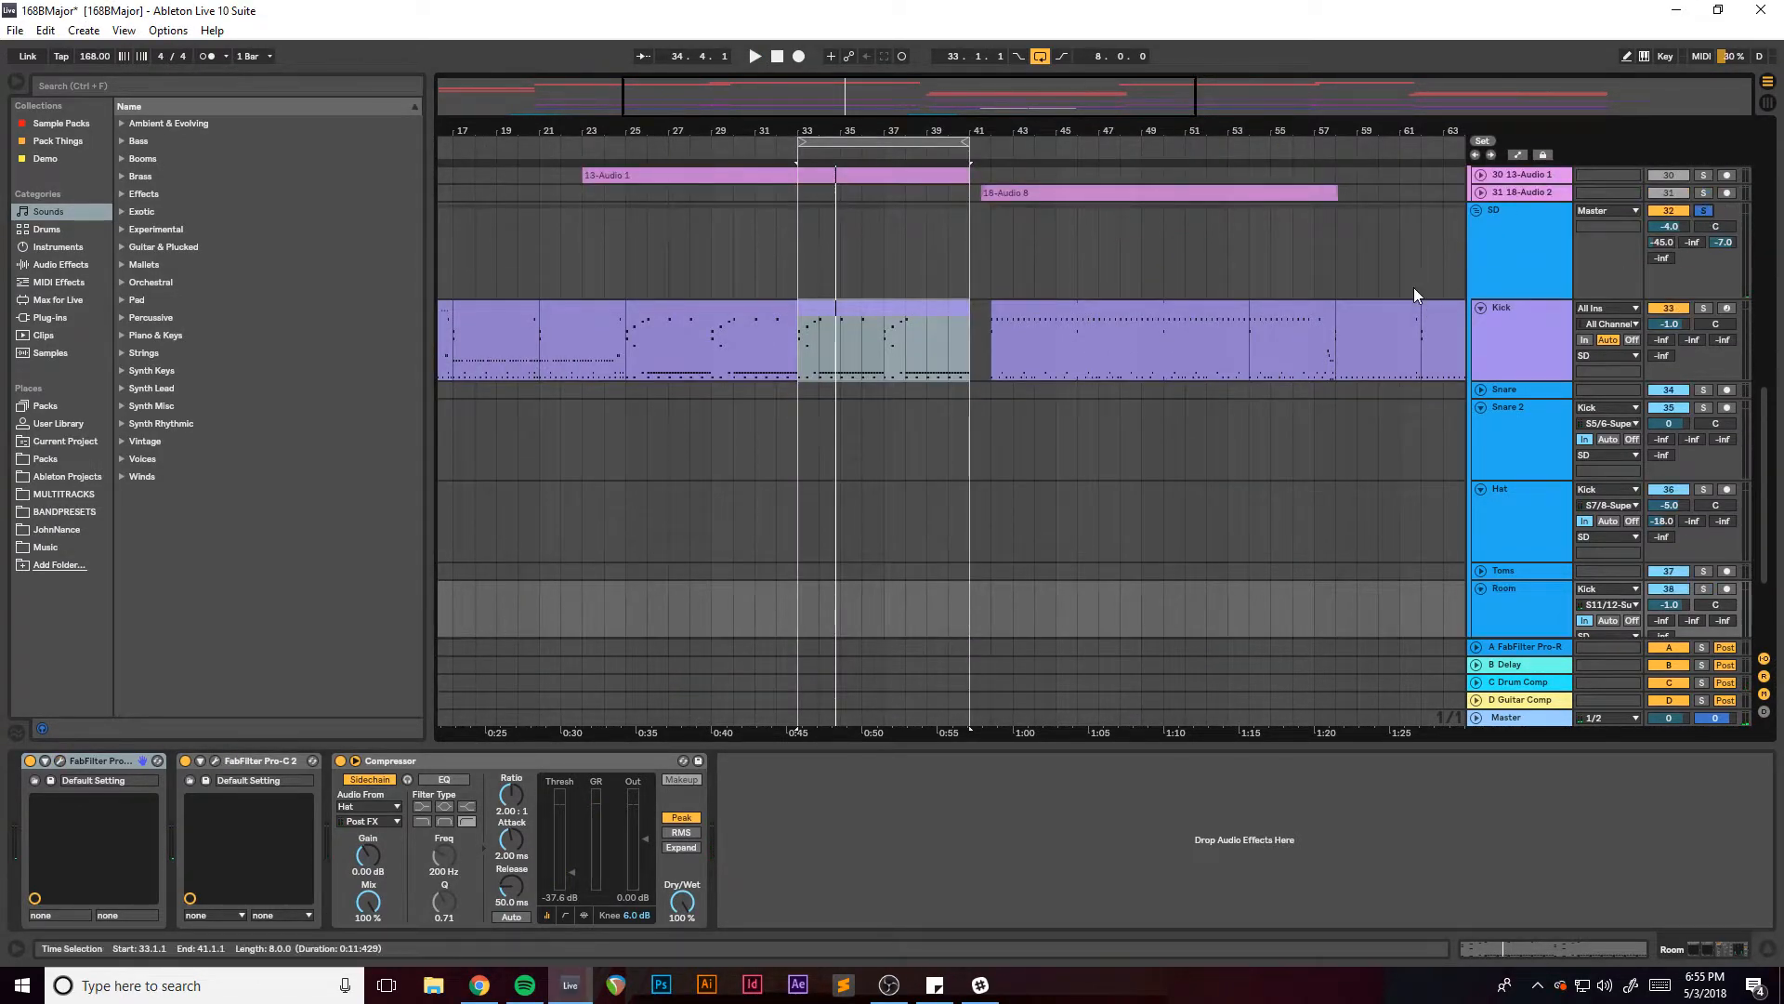
pyautogui.press('space')
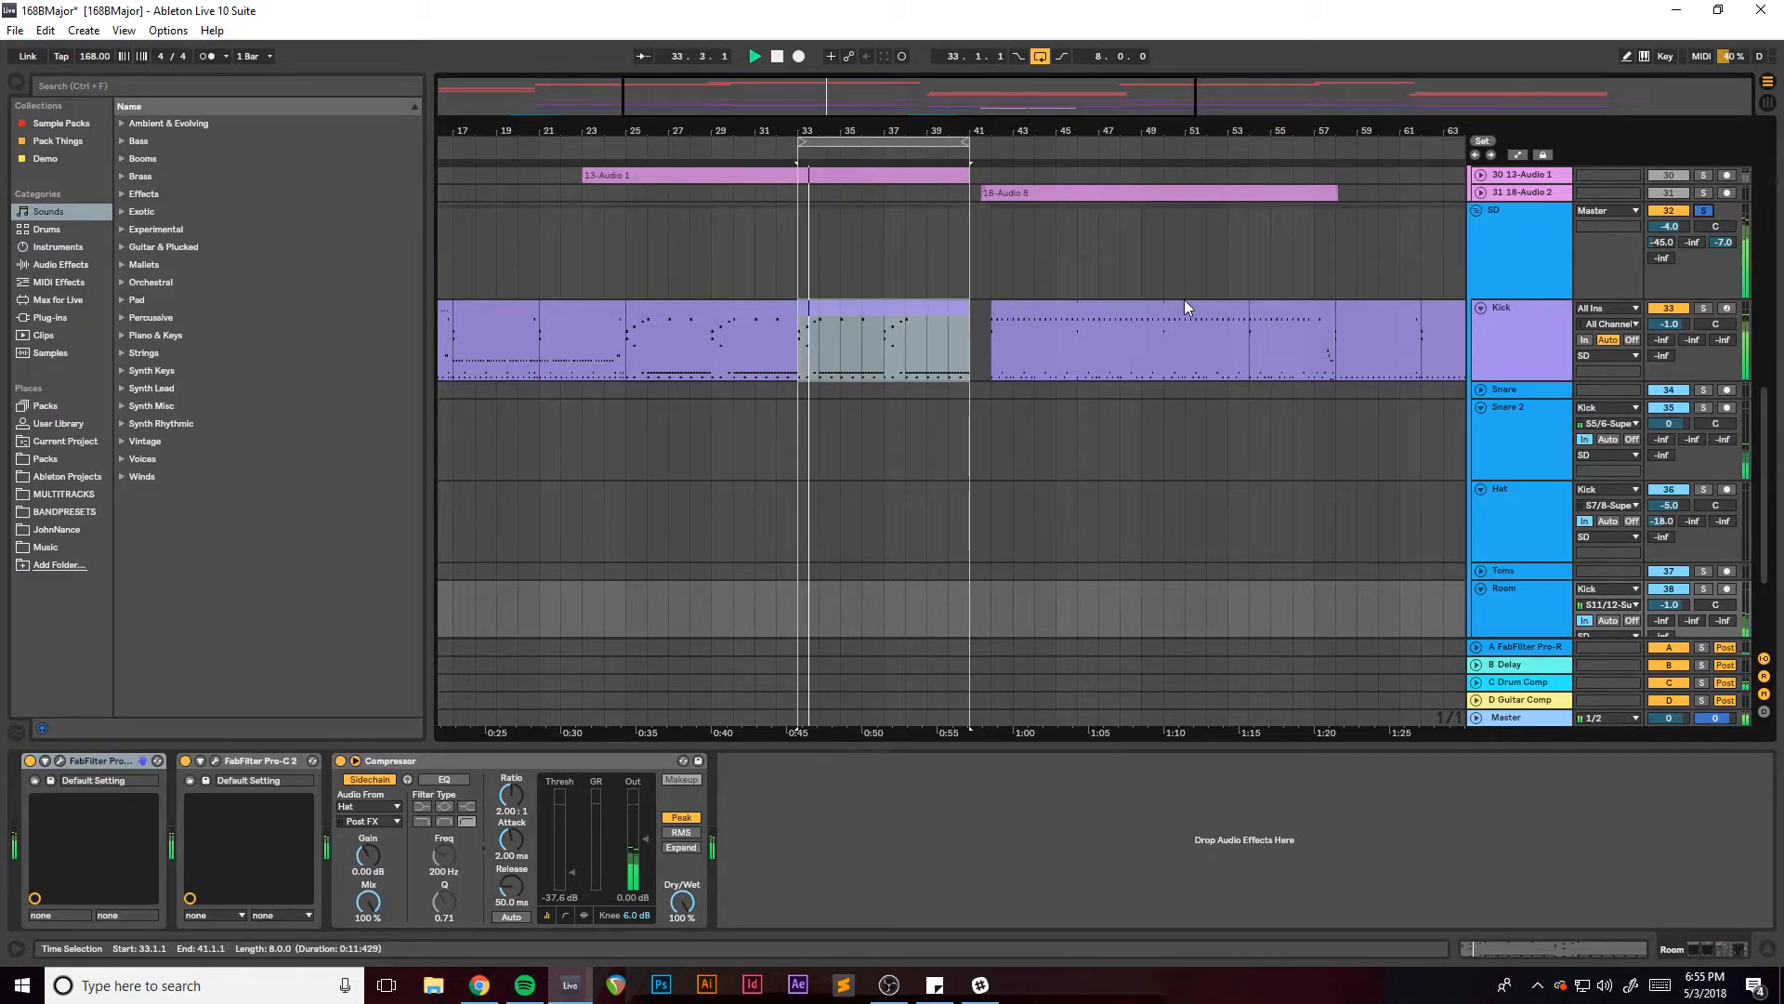
pyautogui.scroll(-4, 1163, 321)
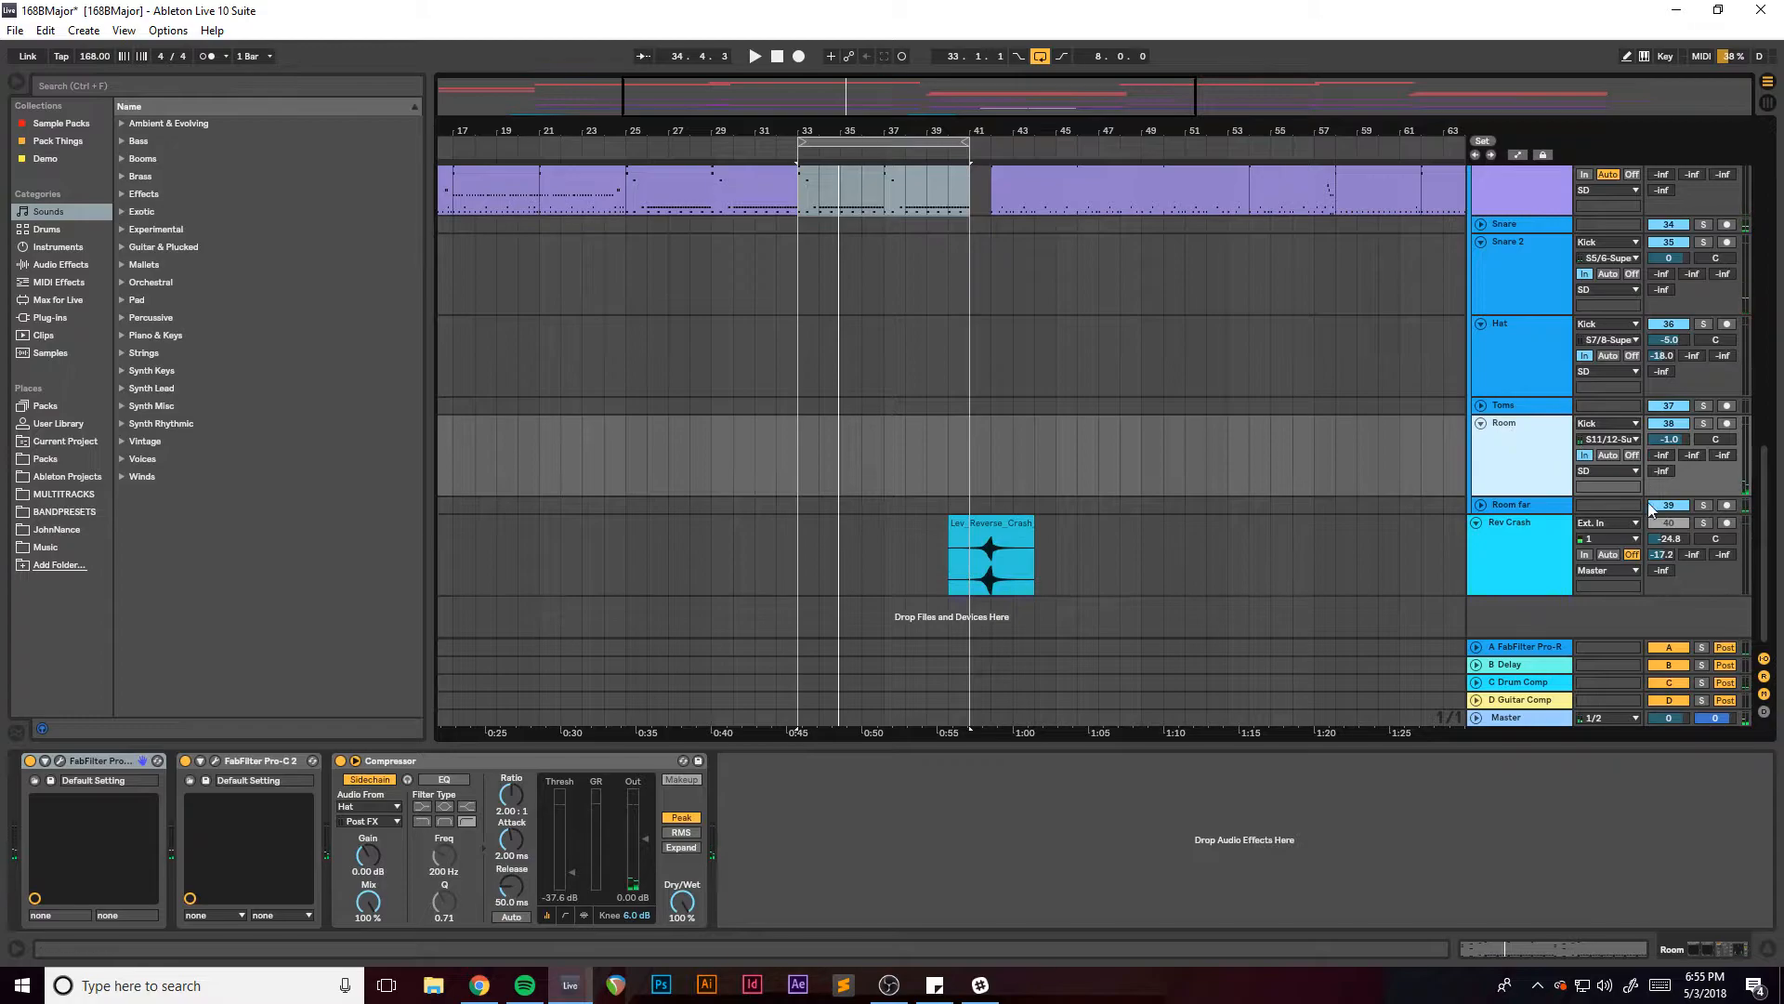
pyautogui.click(1482, 505)
# Select the Room track's sidechained Compressor, and solo the Room track ready to audition the section starting at bar 42.
pyautogui.click(1542, 442)
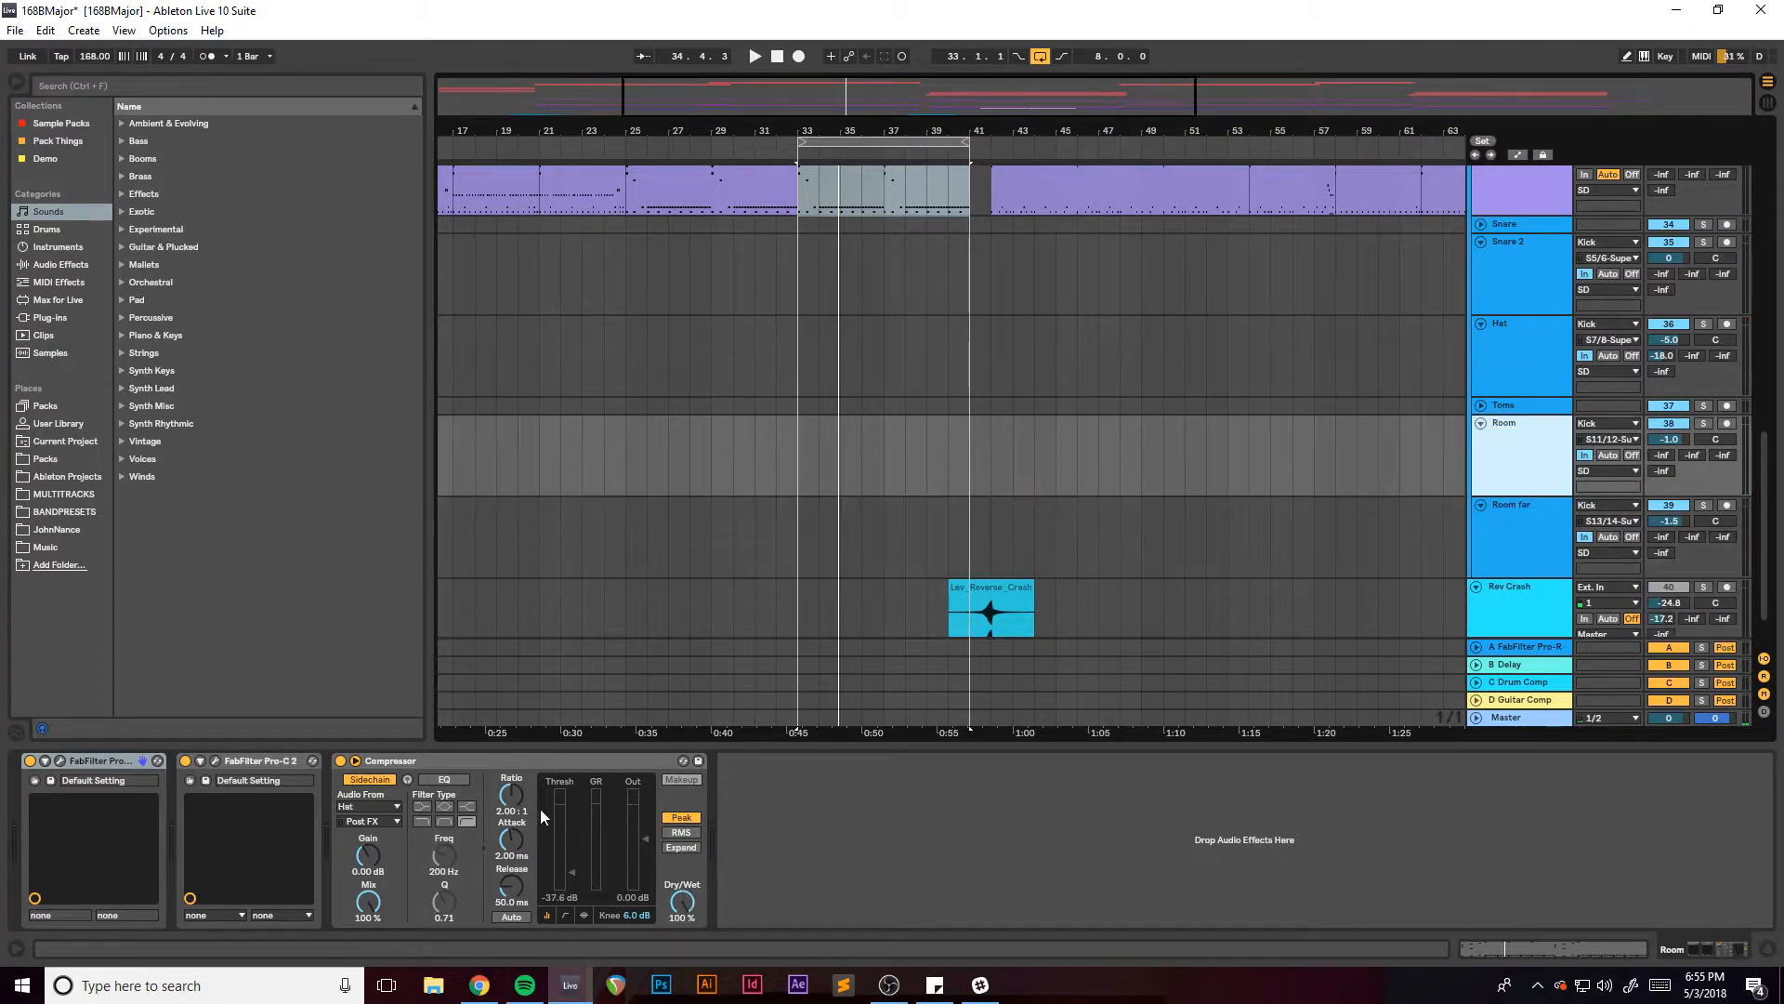
pyautogui.click(435, 764)
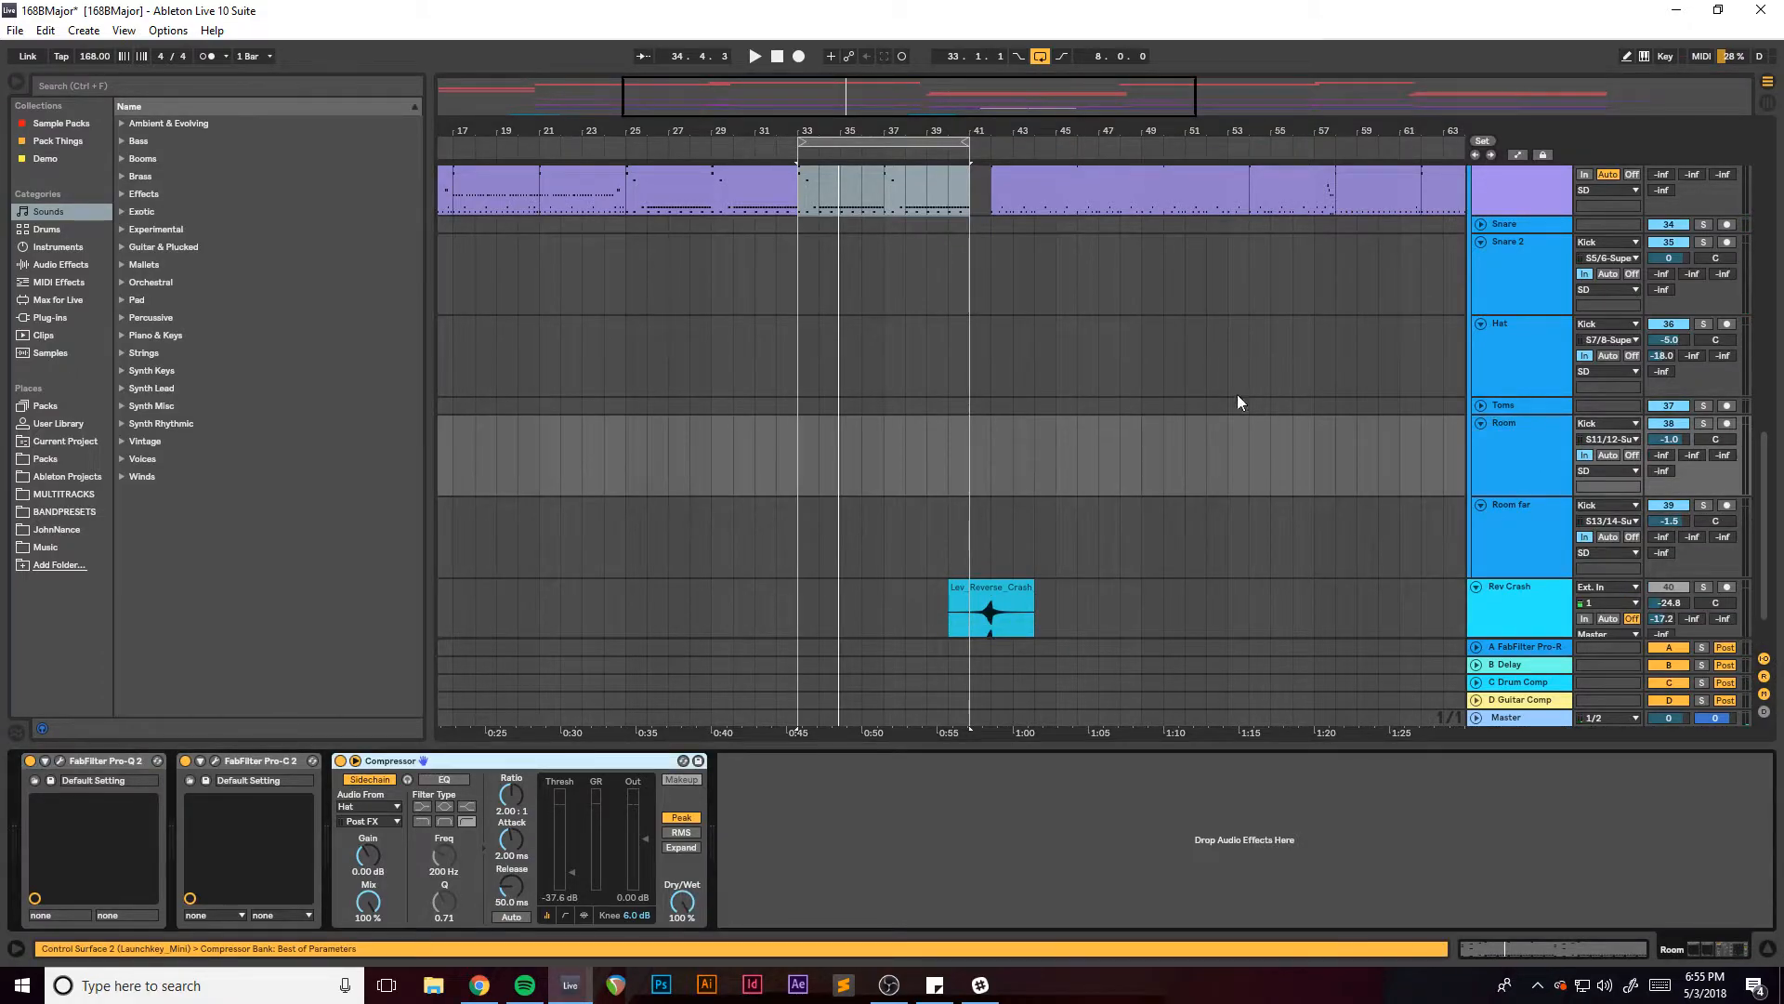
pyautogui.click(1706, 424)
pyautogui.hscroll(3, 939, 362)
pyautogui.scroll(3, 867, 301)
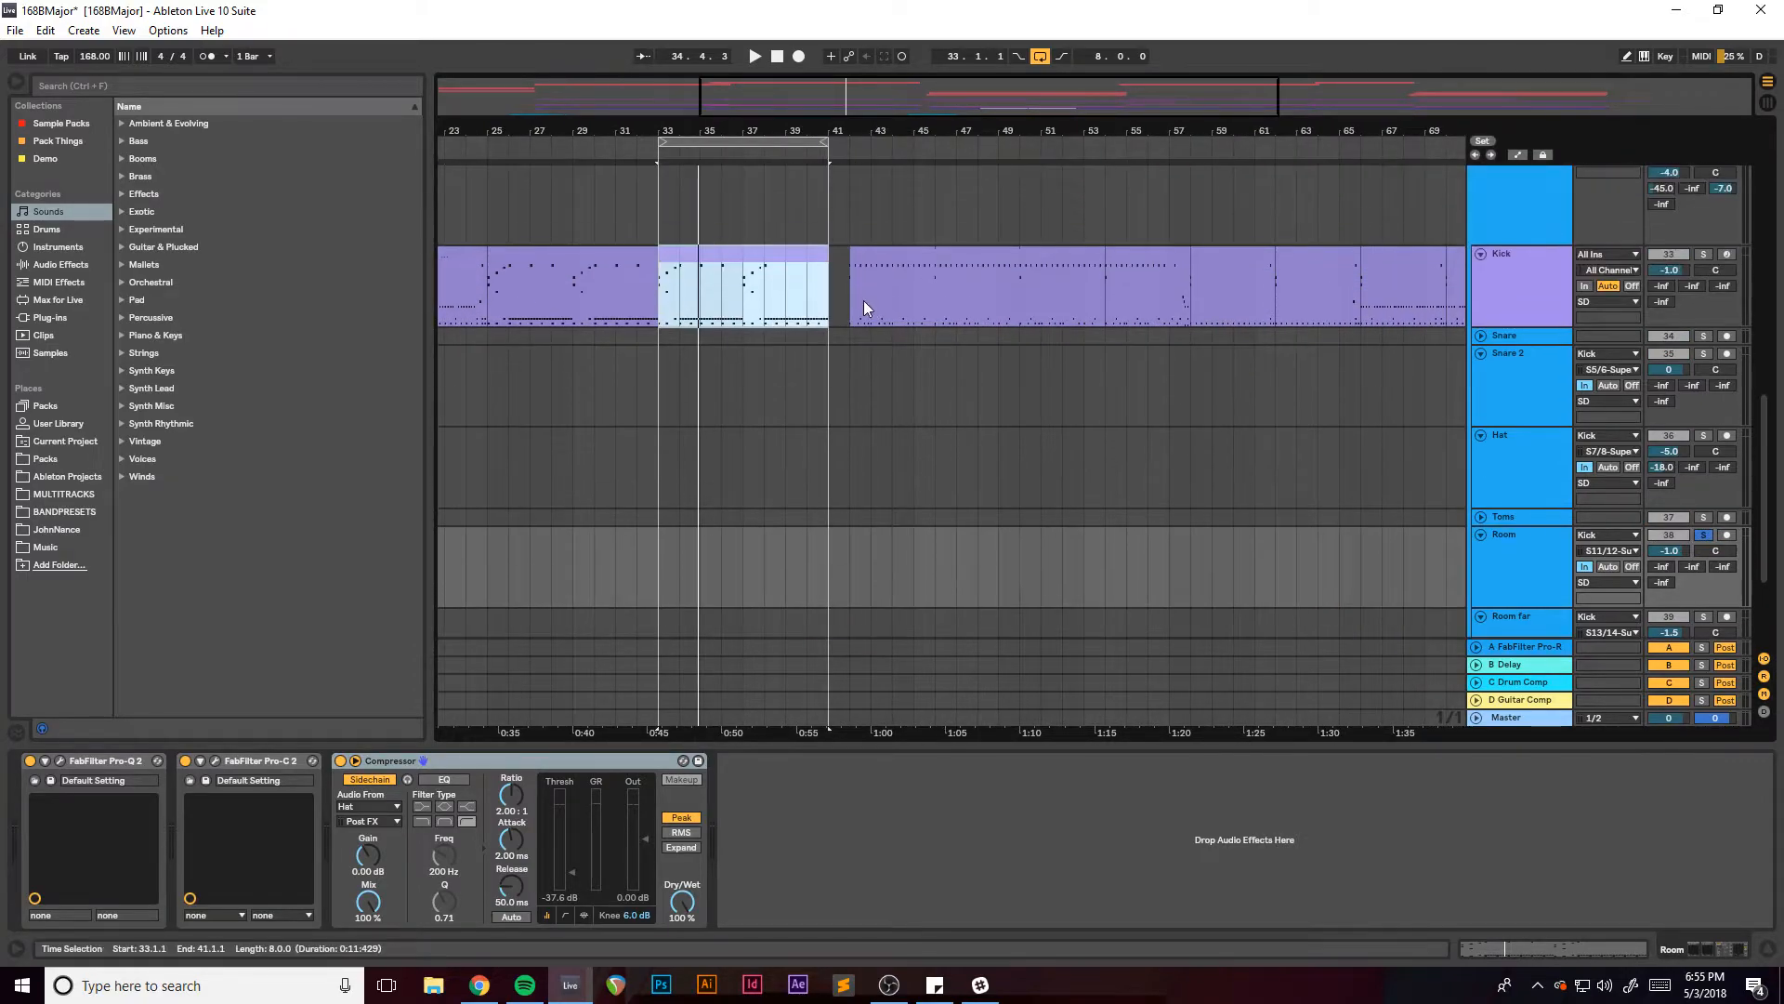
# Play the Room track from bar 42 and compare it with its sidechain Compressor off and on.
pyautogui.click(856, 297)
pyautogui.press('space')
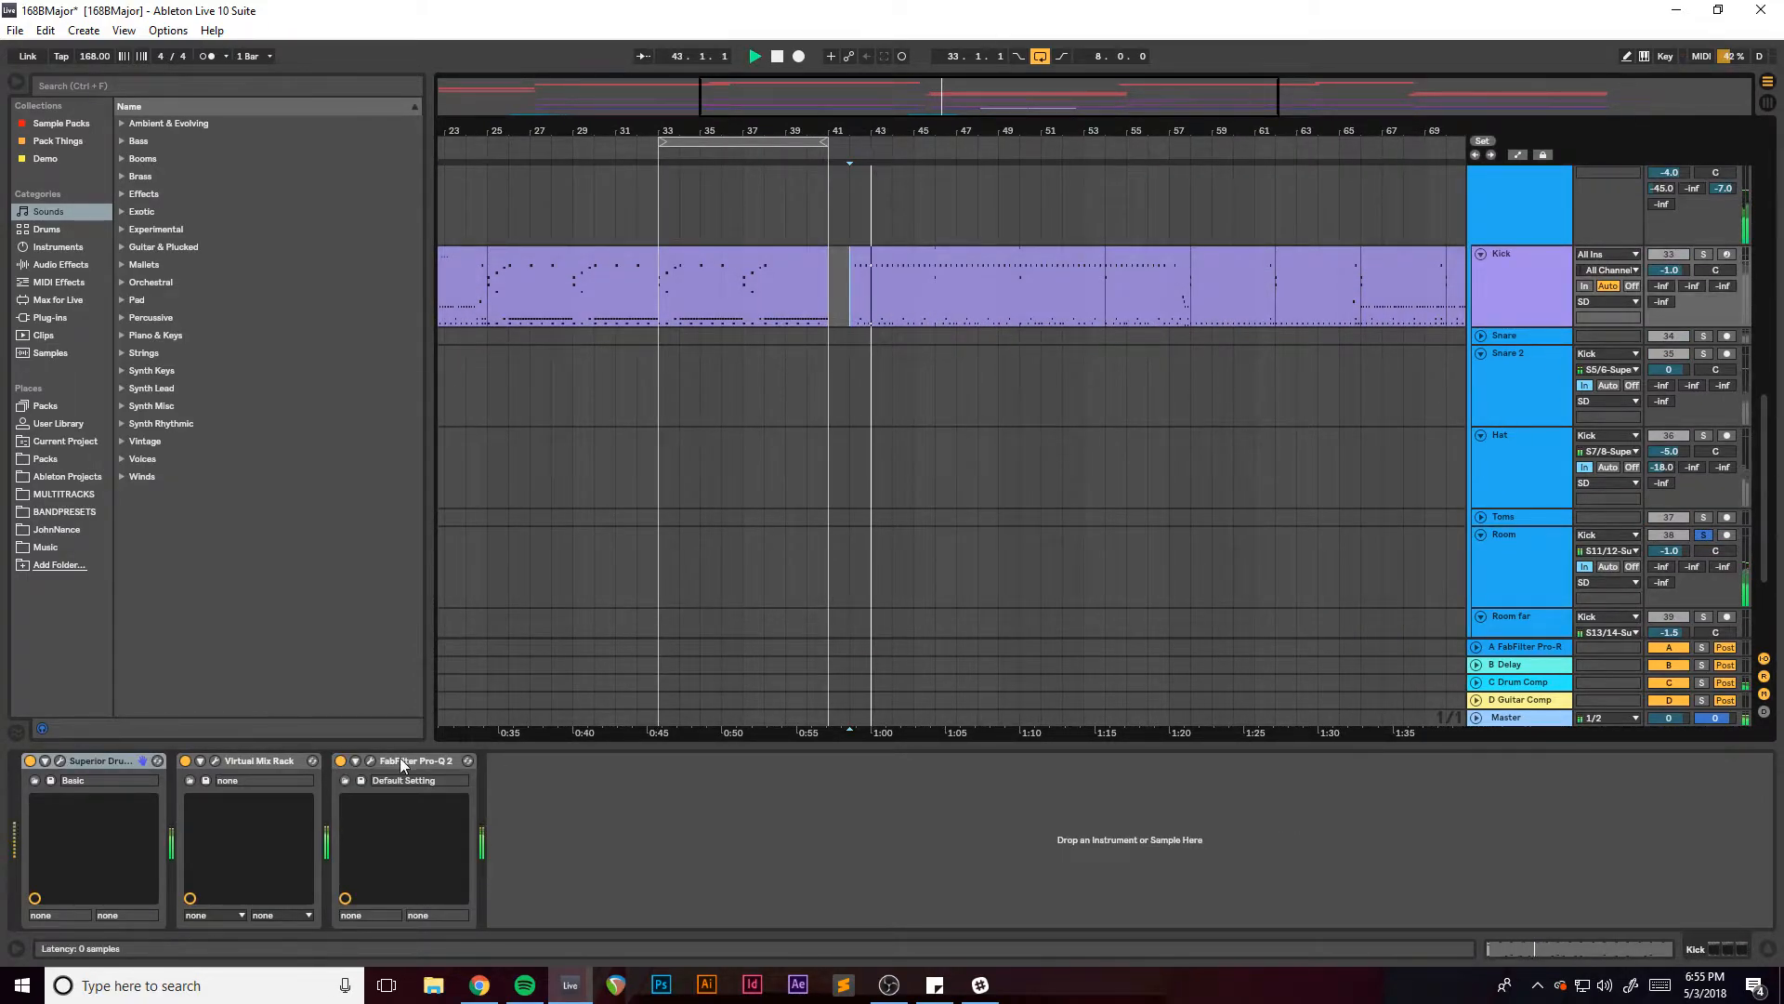
pyautogui.click(1528, 569)
pyautogui.click(340, 761)
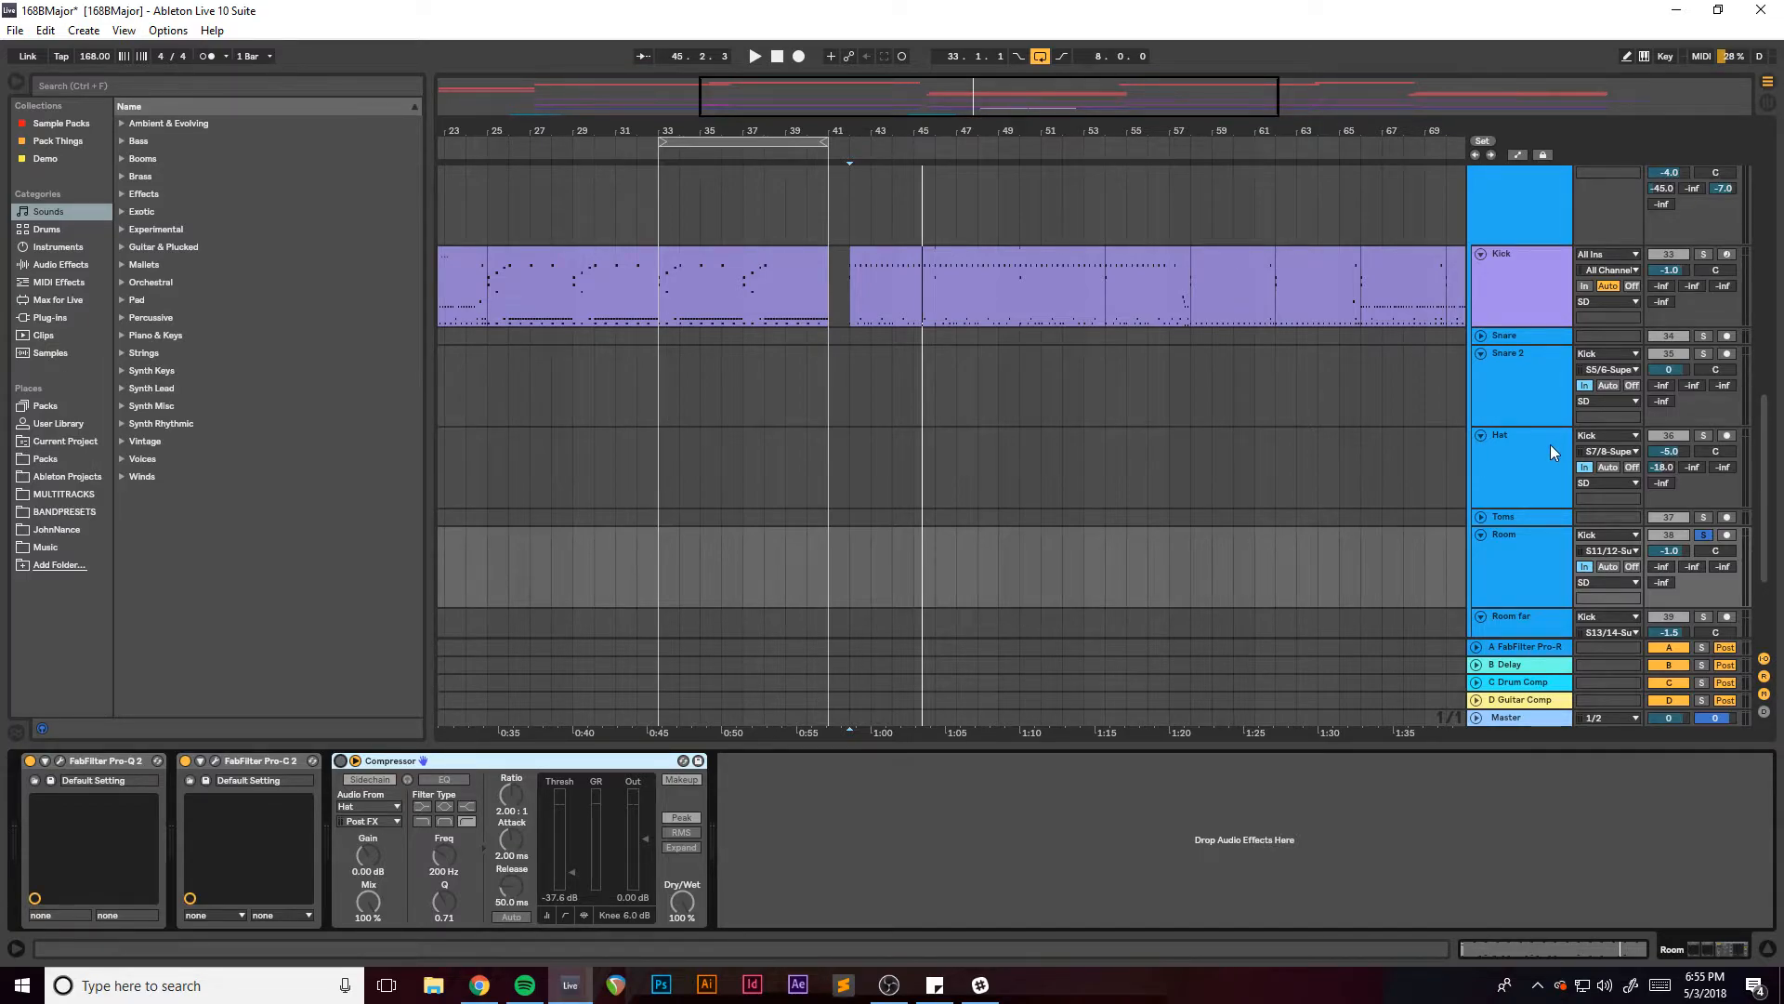
pyautogui.click(340, 761)
pyautogui.press('space')
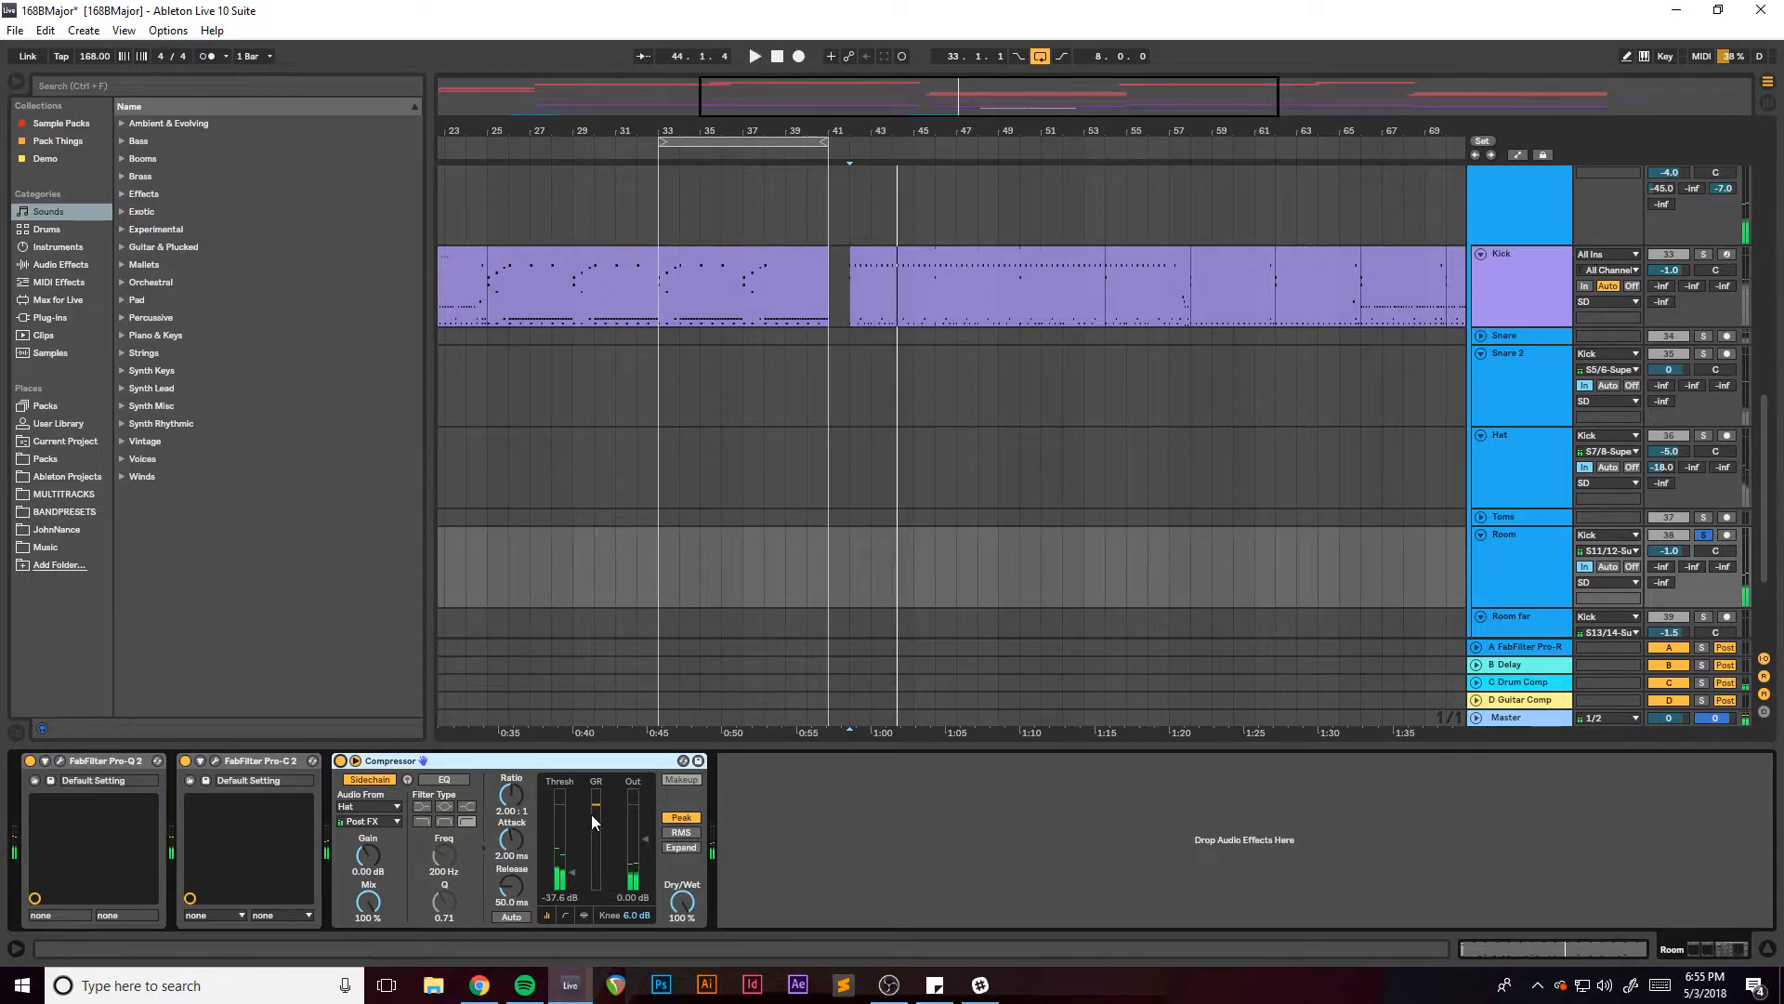
# Solo the Room far track and play it back from bar 42 and from bar 33.
pyautogui.scroll(-3, 1387, 553)
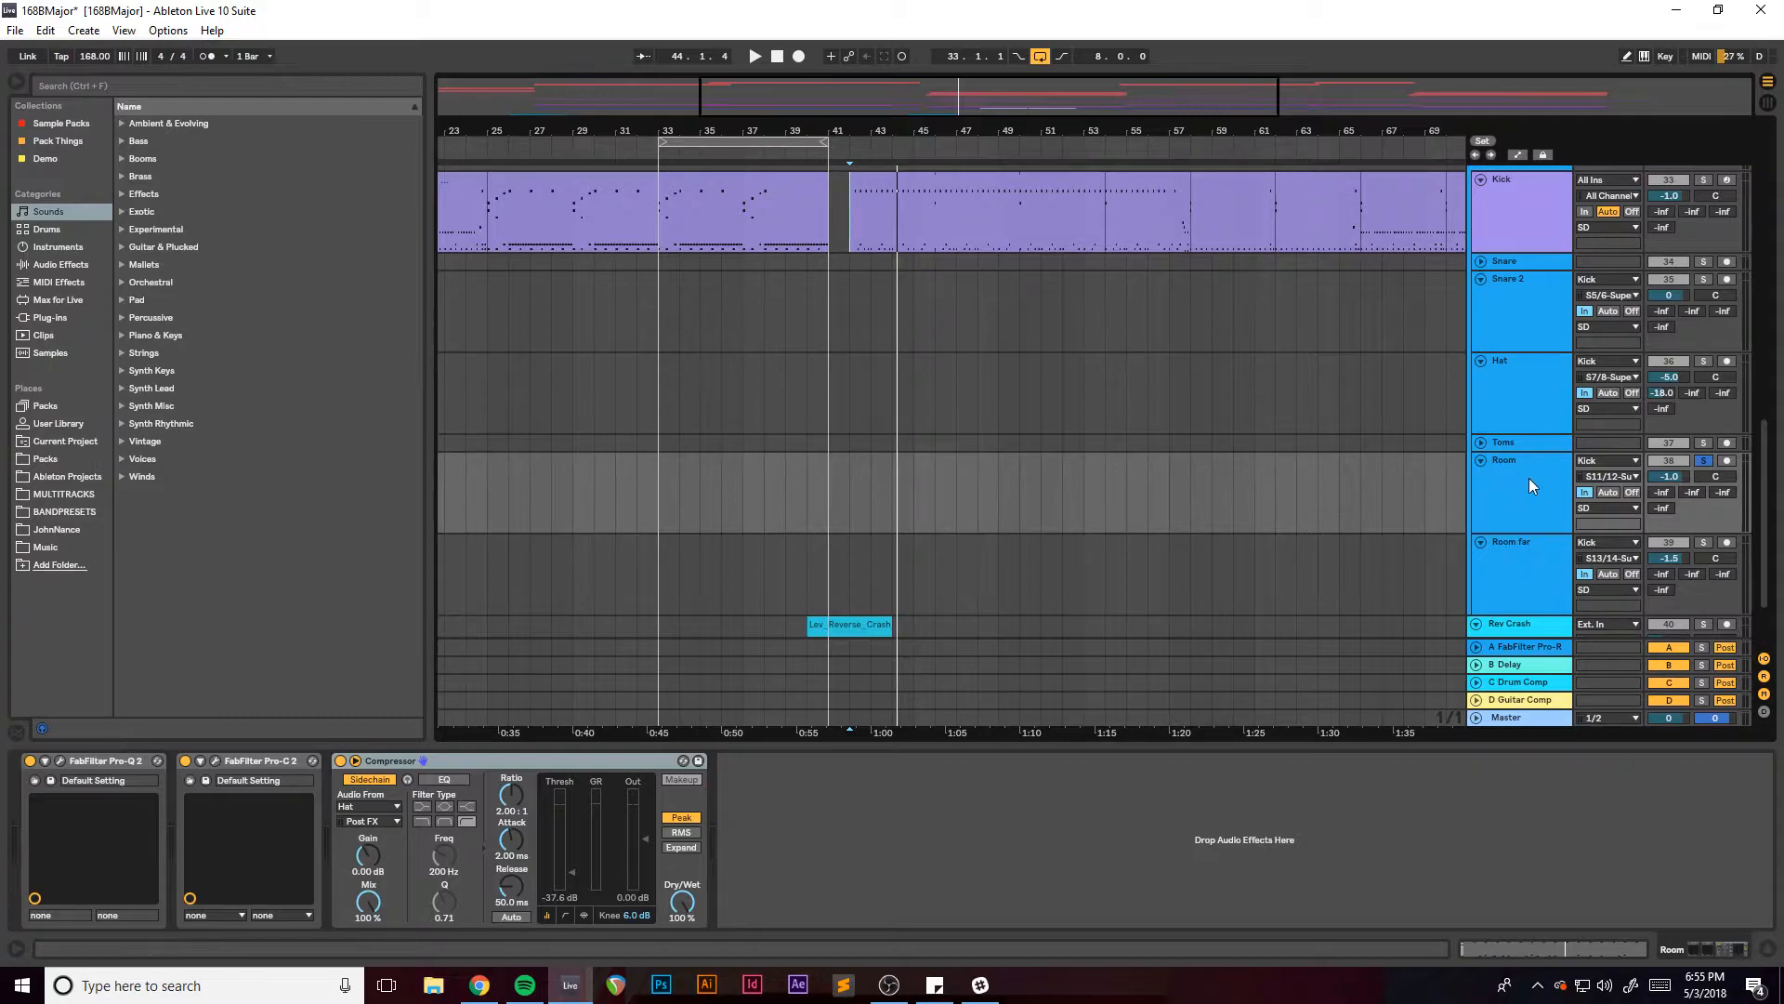
pyautogui.click(1513, 544)
pyautogui.click(1703, 542)
pyautogui.press('space')
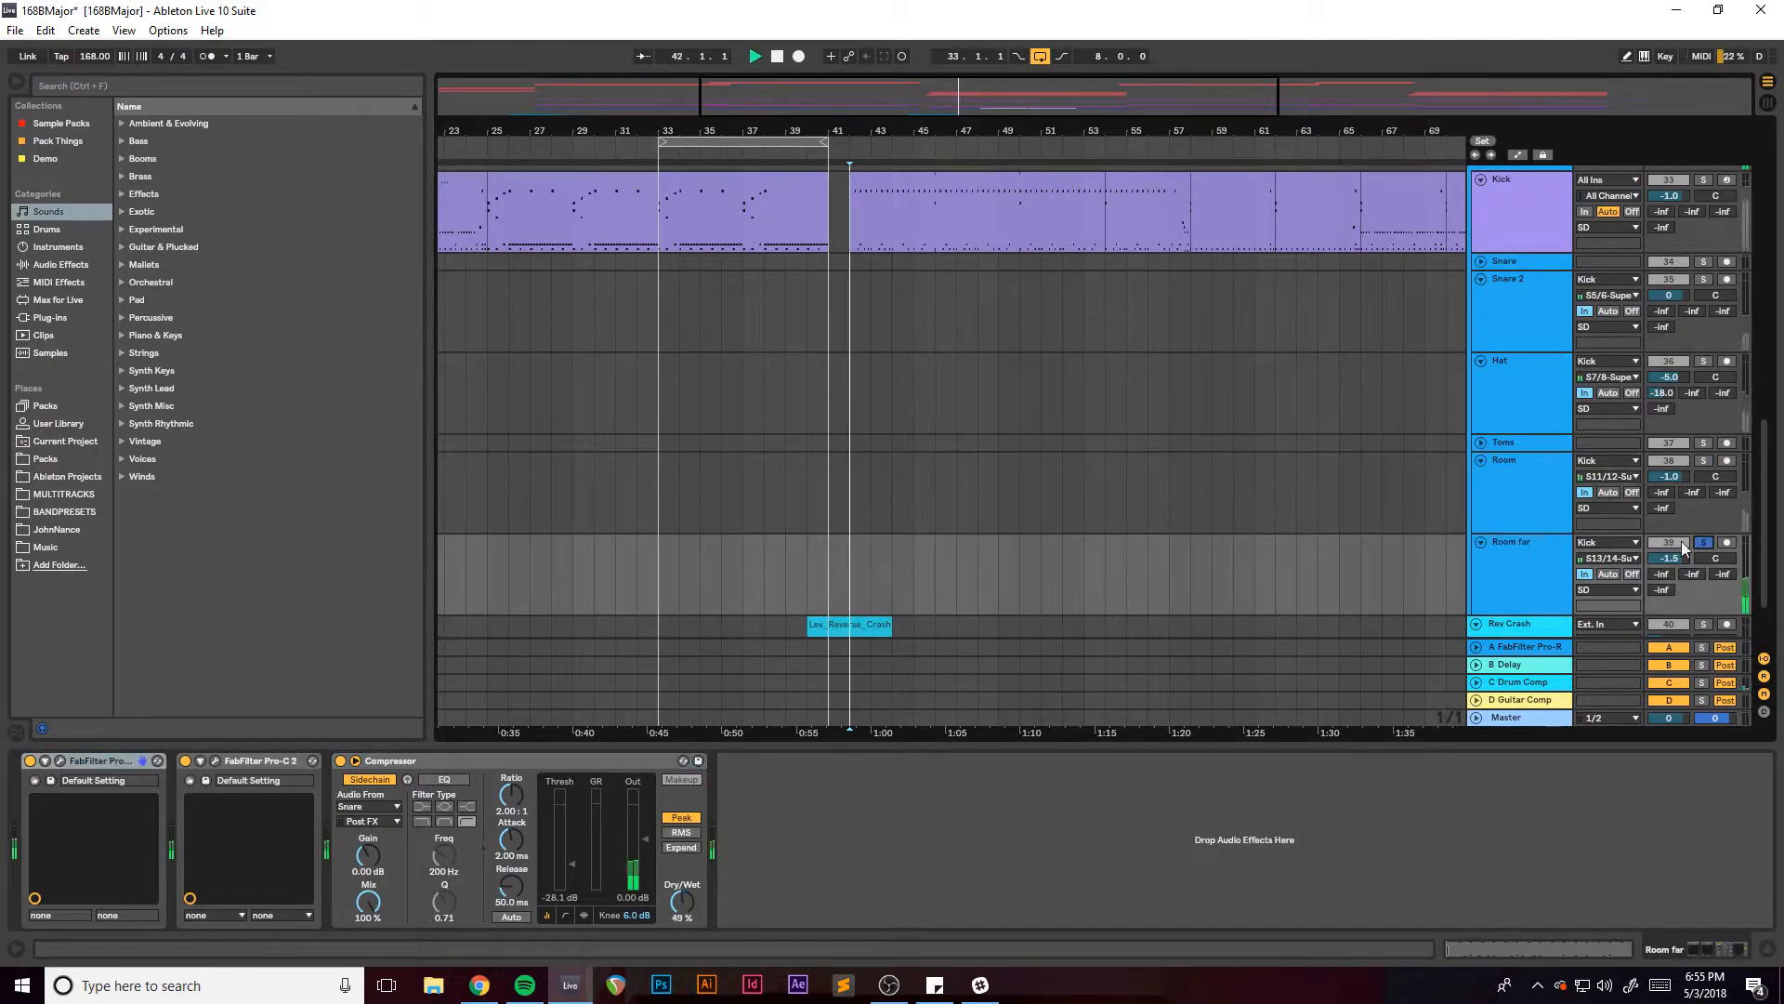
pyautogui.click(666, 559)
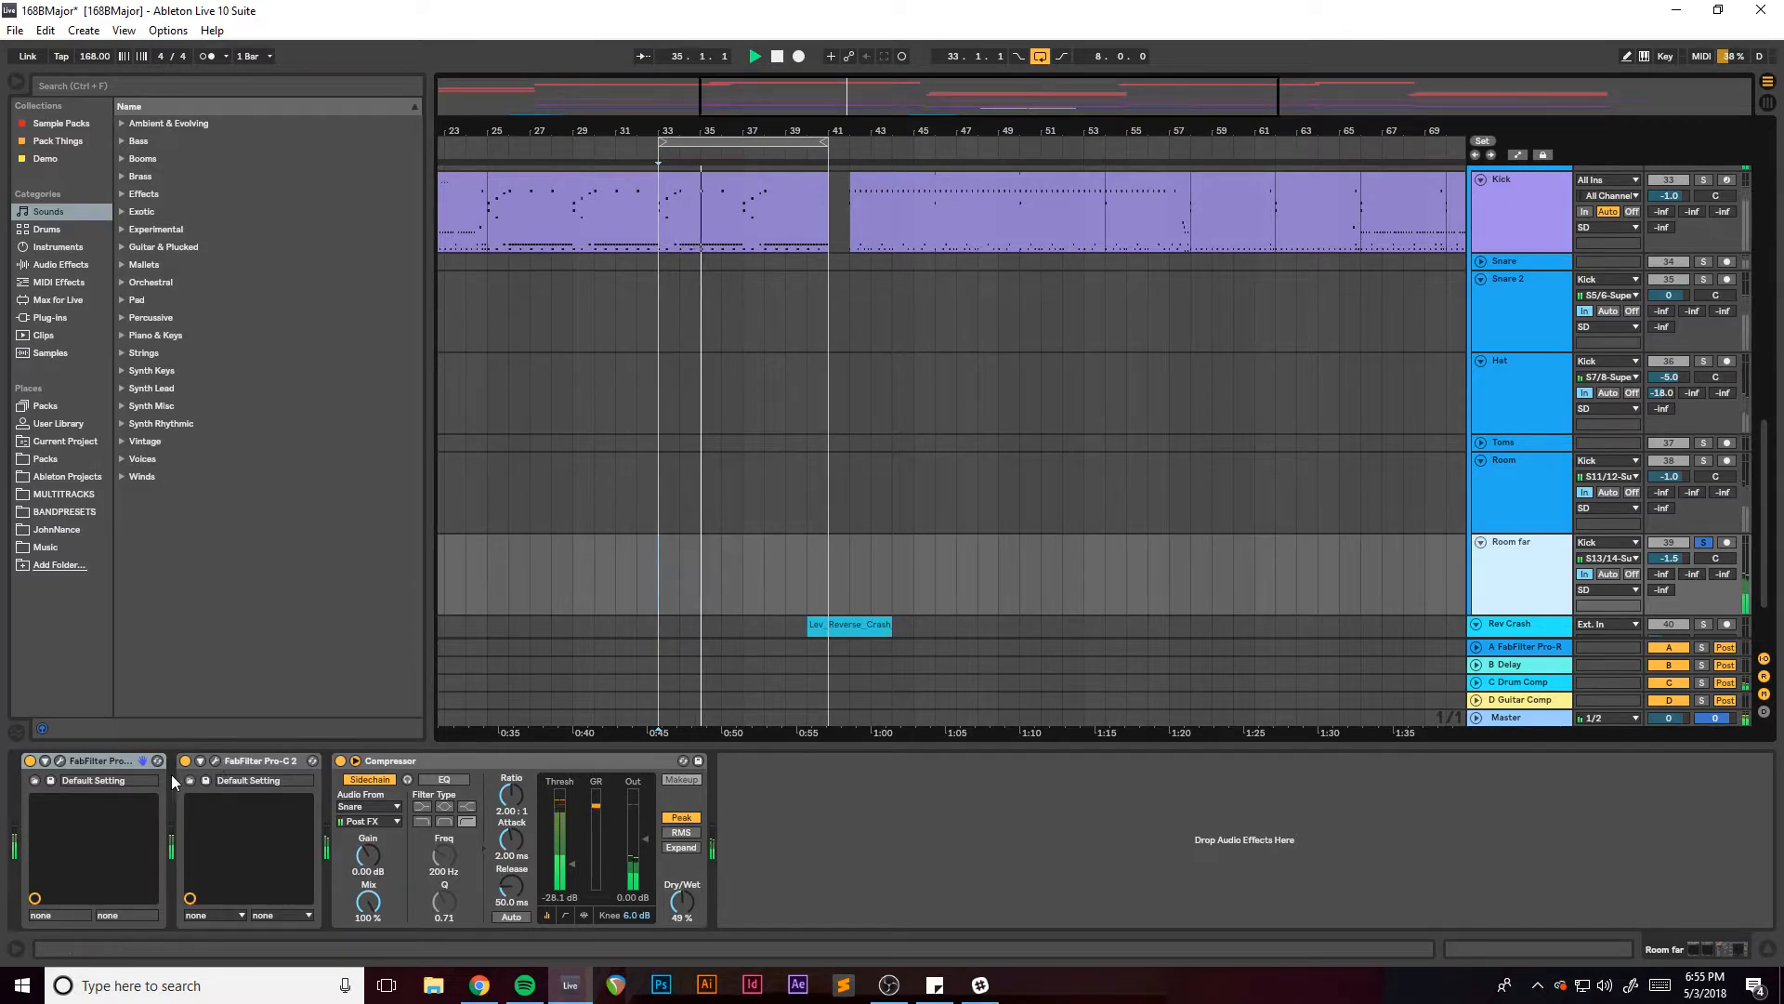
# Inspect the Room far track's FabFilter Pro-Q 2 curve and its Pro-C 2 gain reduction during playback.
pyautogui.click(60, 761)
pyautogui.press('space')
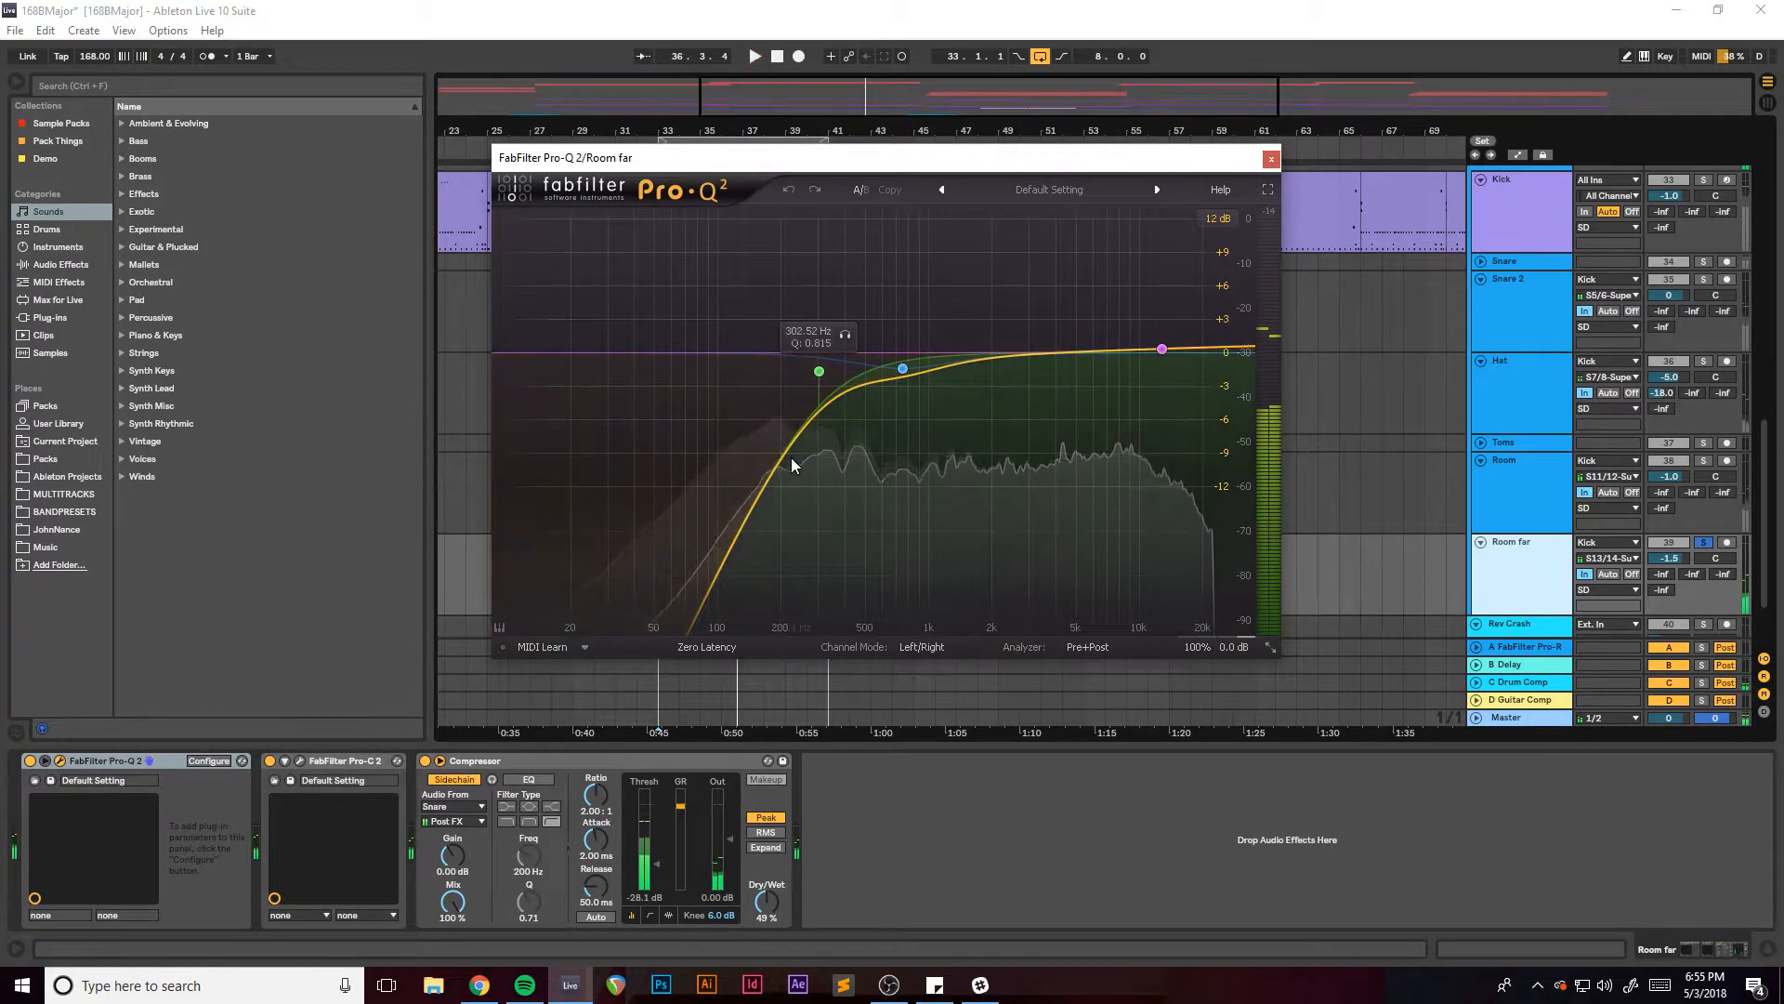
pyautogui.click(1271, 158)
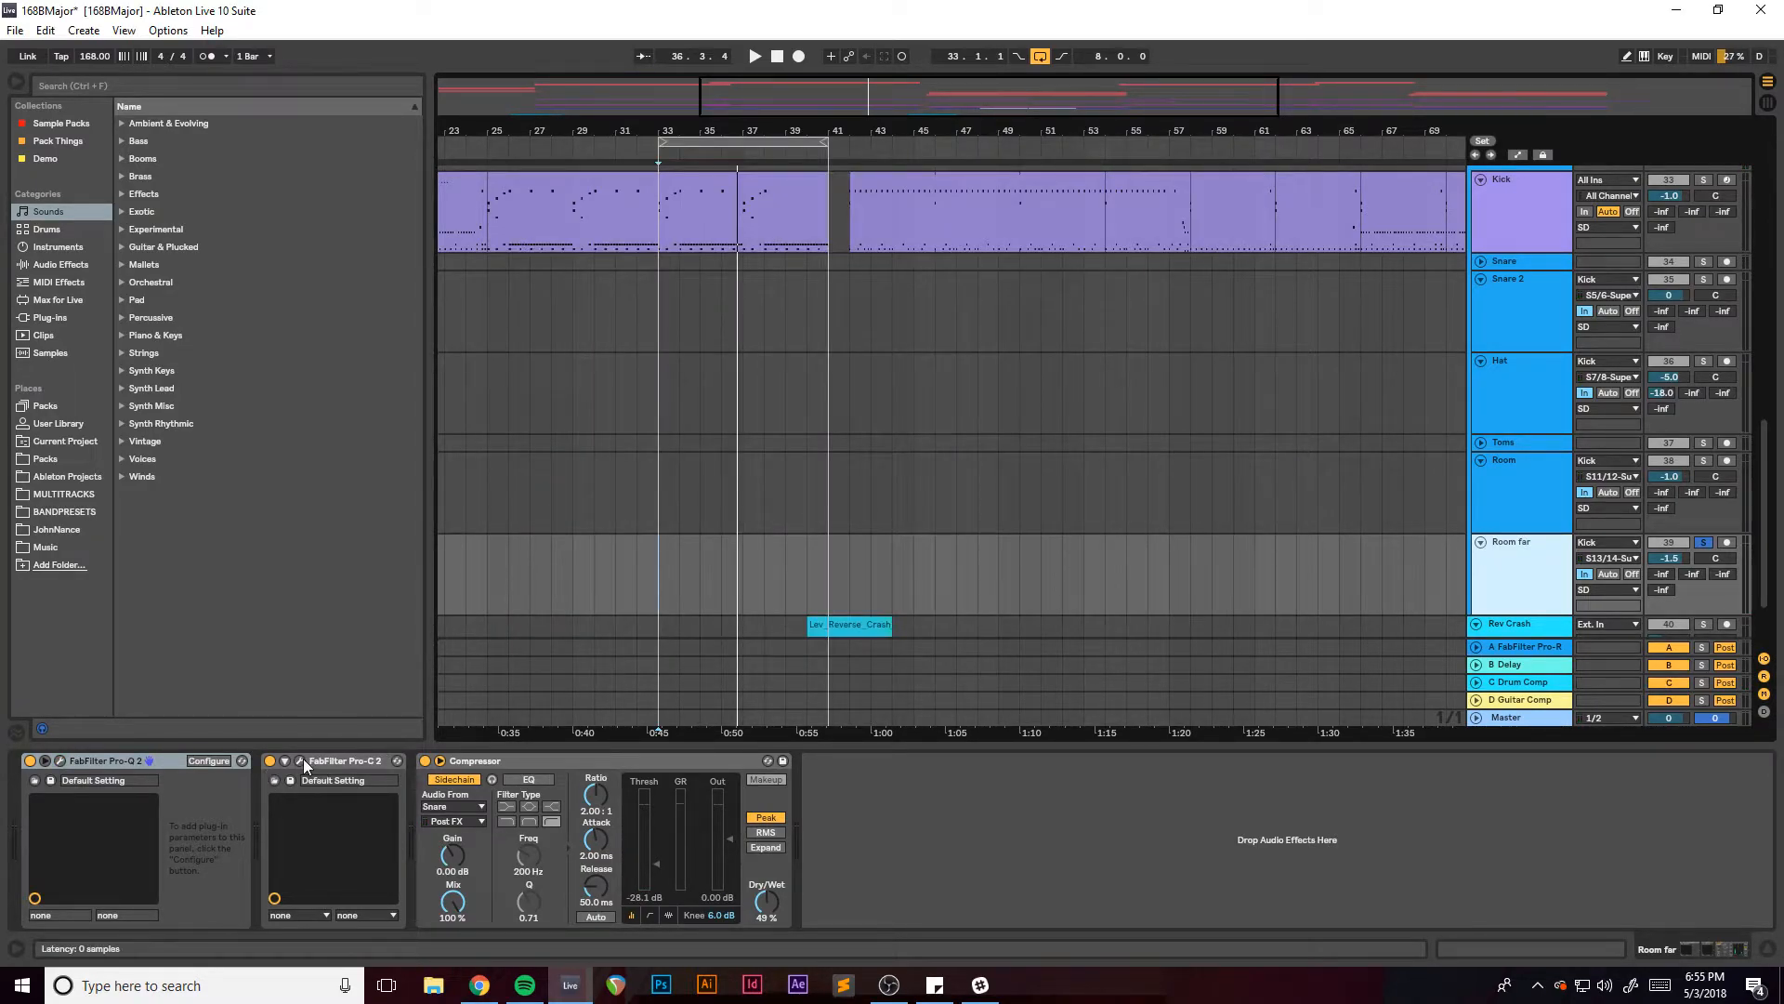
pyautogui.click(301, 761)
pyautogui.press('space')
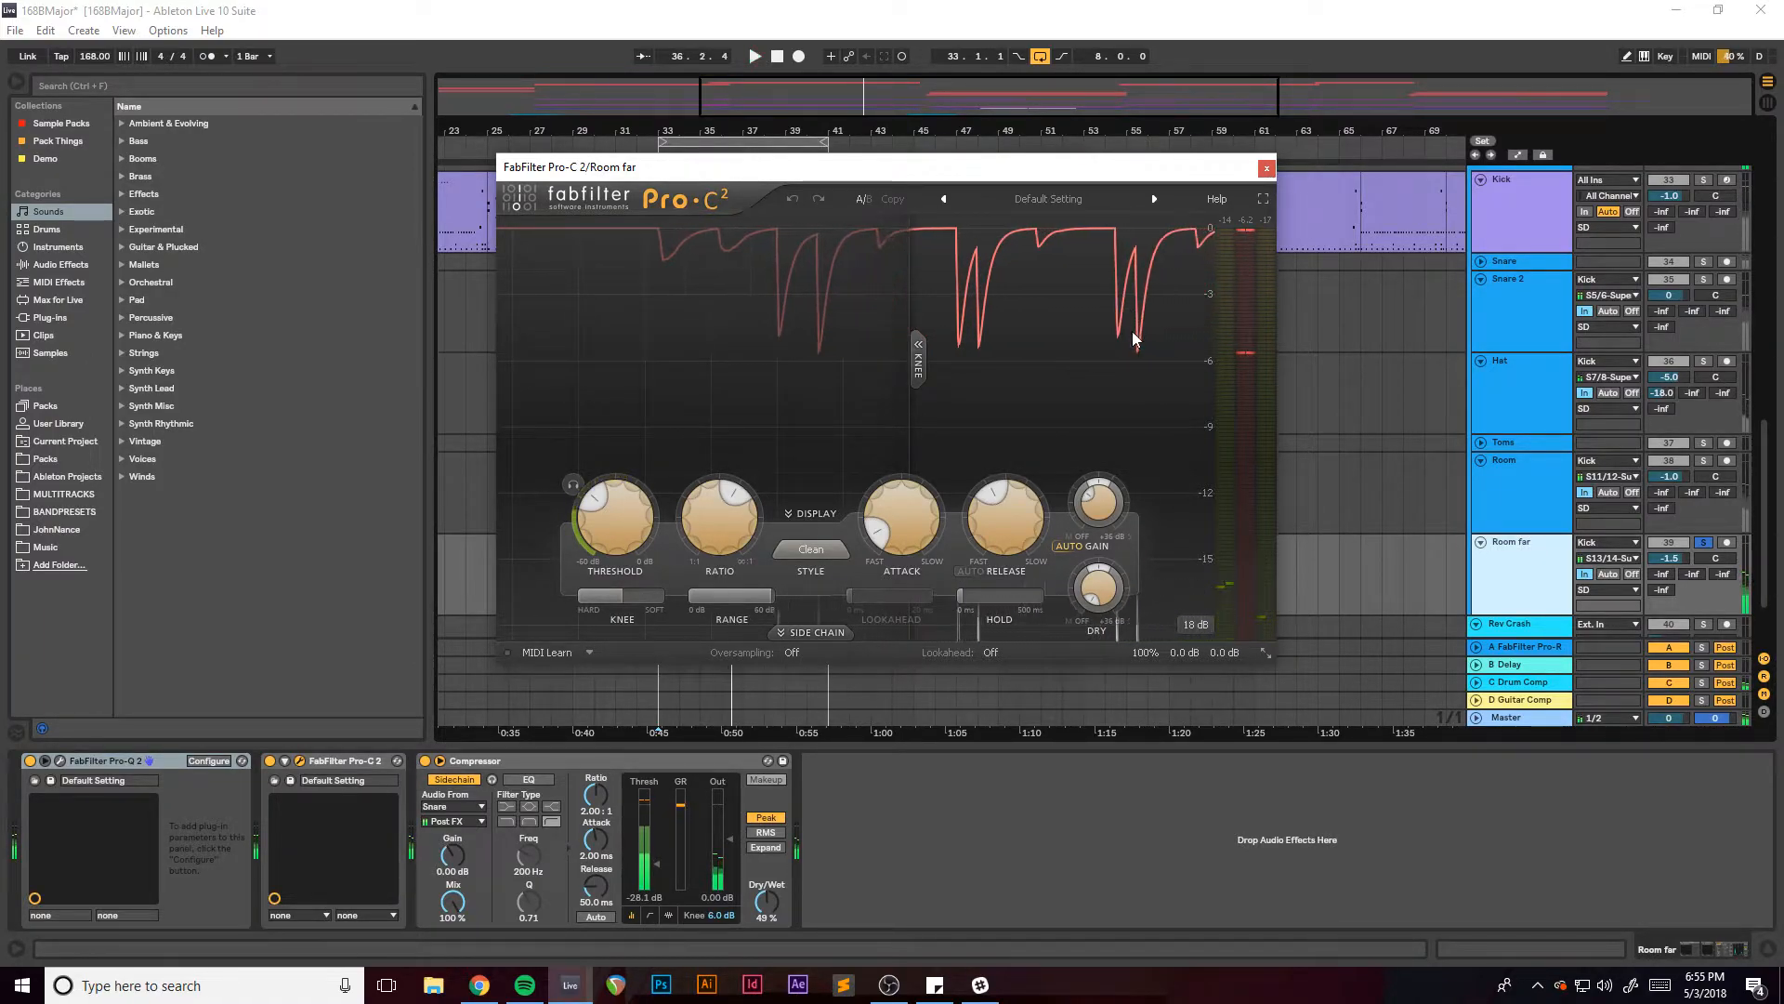
# Compare the Room far track with its snare-keyed Compressor off and on, and close the Pro-C 2 window.
pyautogui.click(424, 761)
pyautogui.press('space')
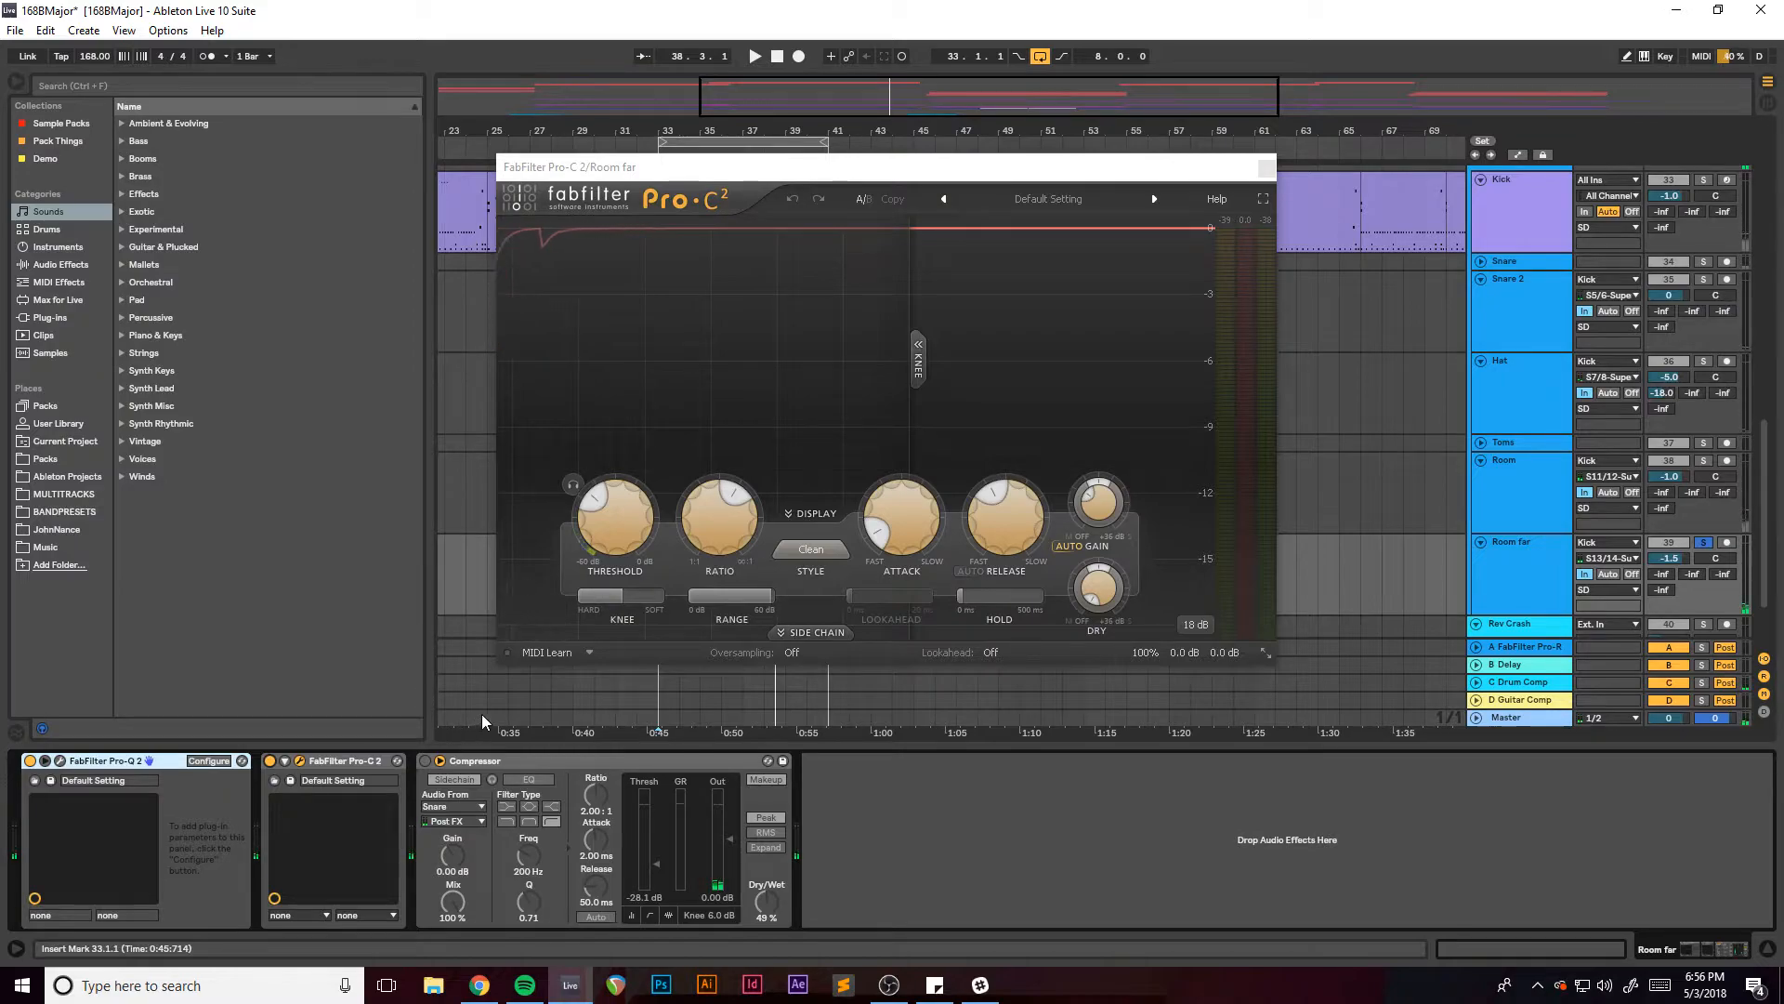
pyautogui.click(424, 761)
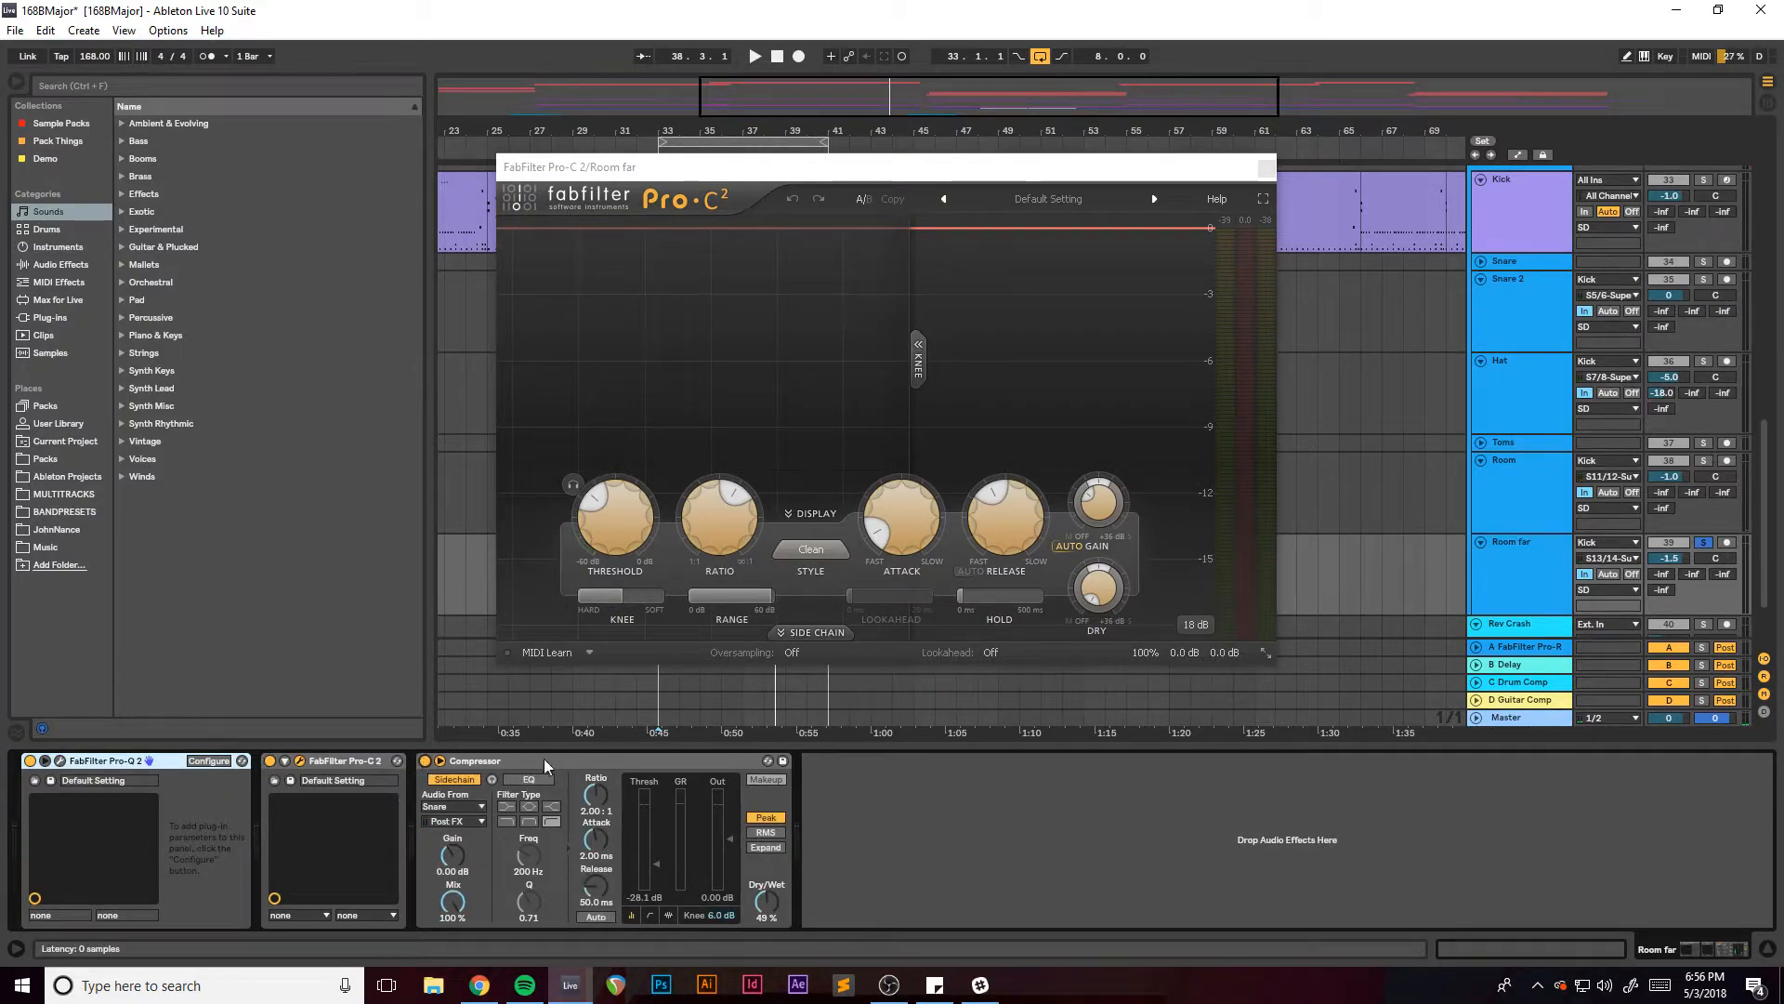
pyautogui.click(569, 759)
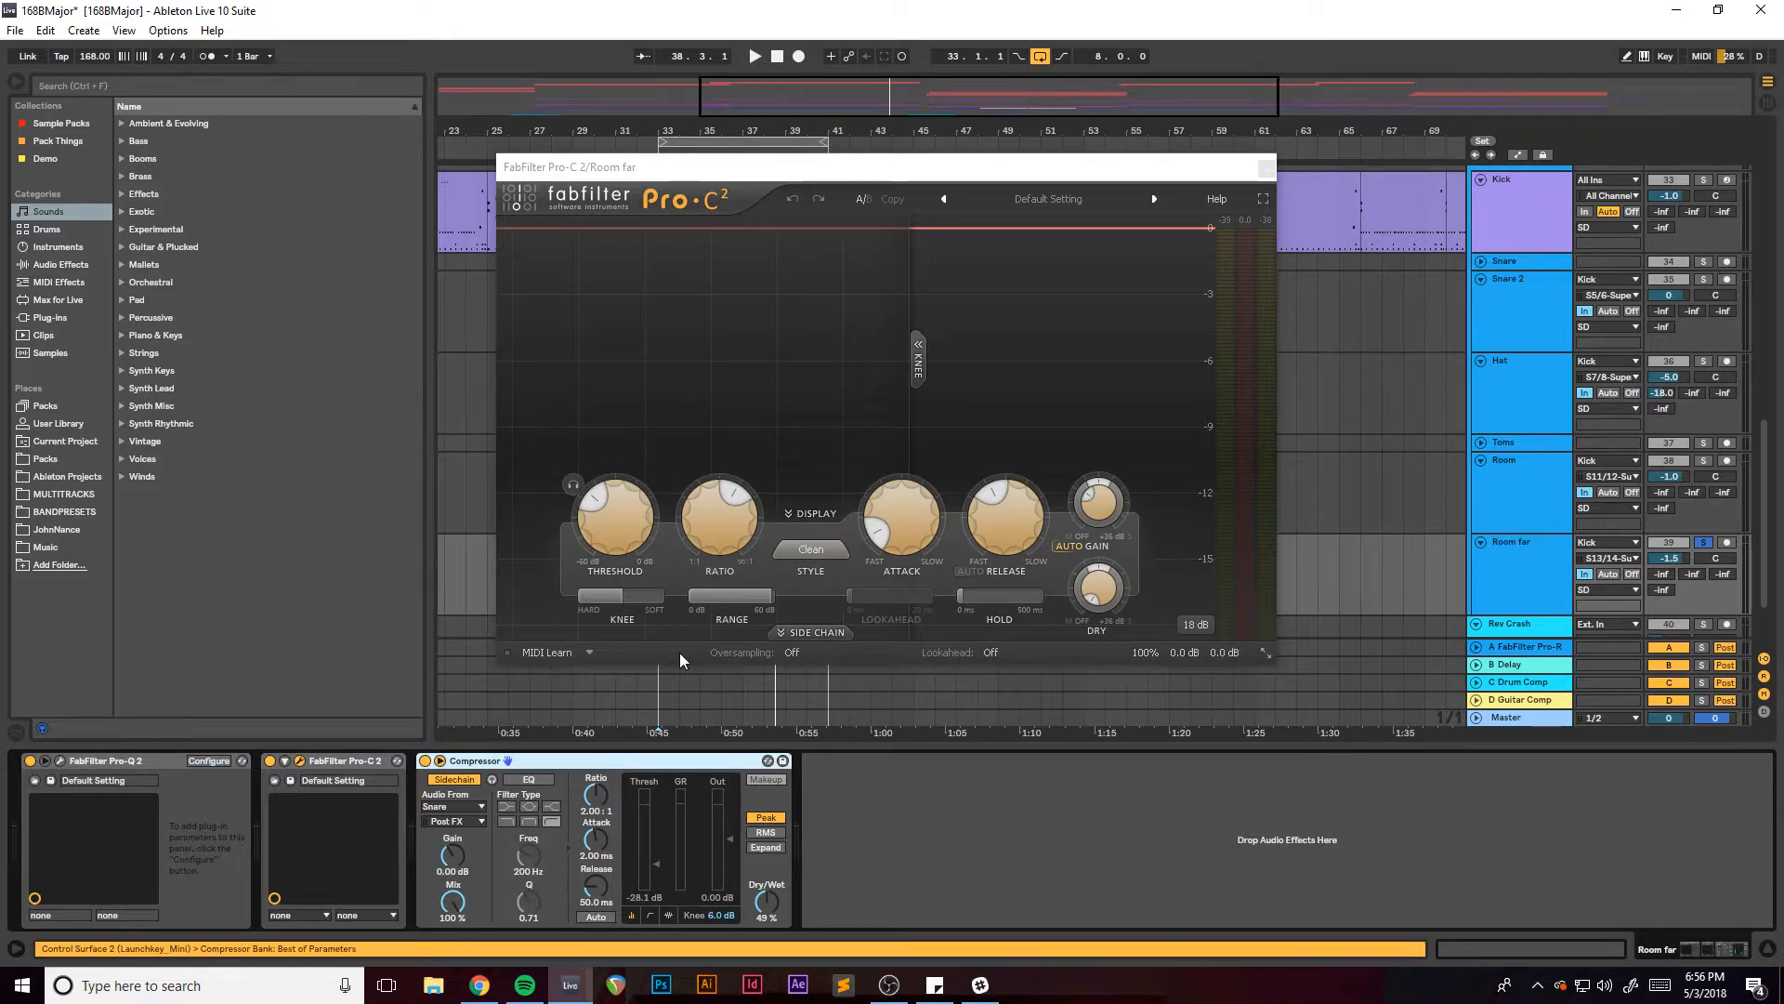
pyautogui.moveTo(792, 166); pyautogui.dragTo(739, 162)
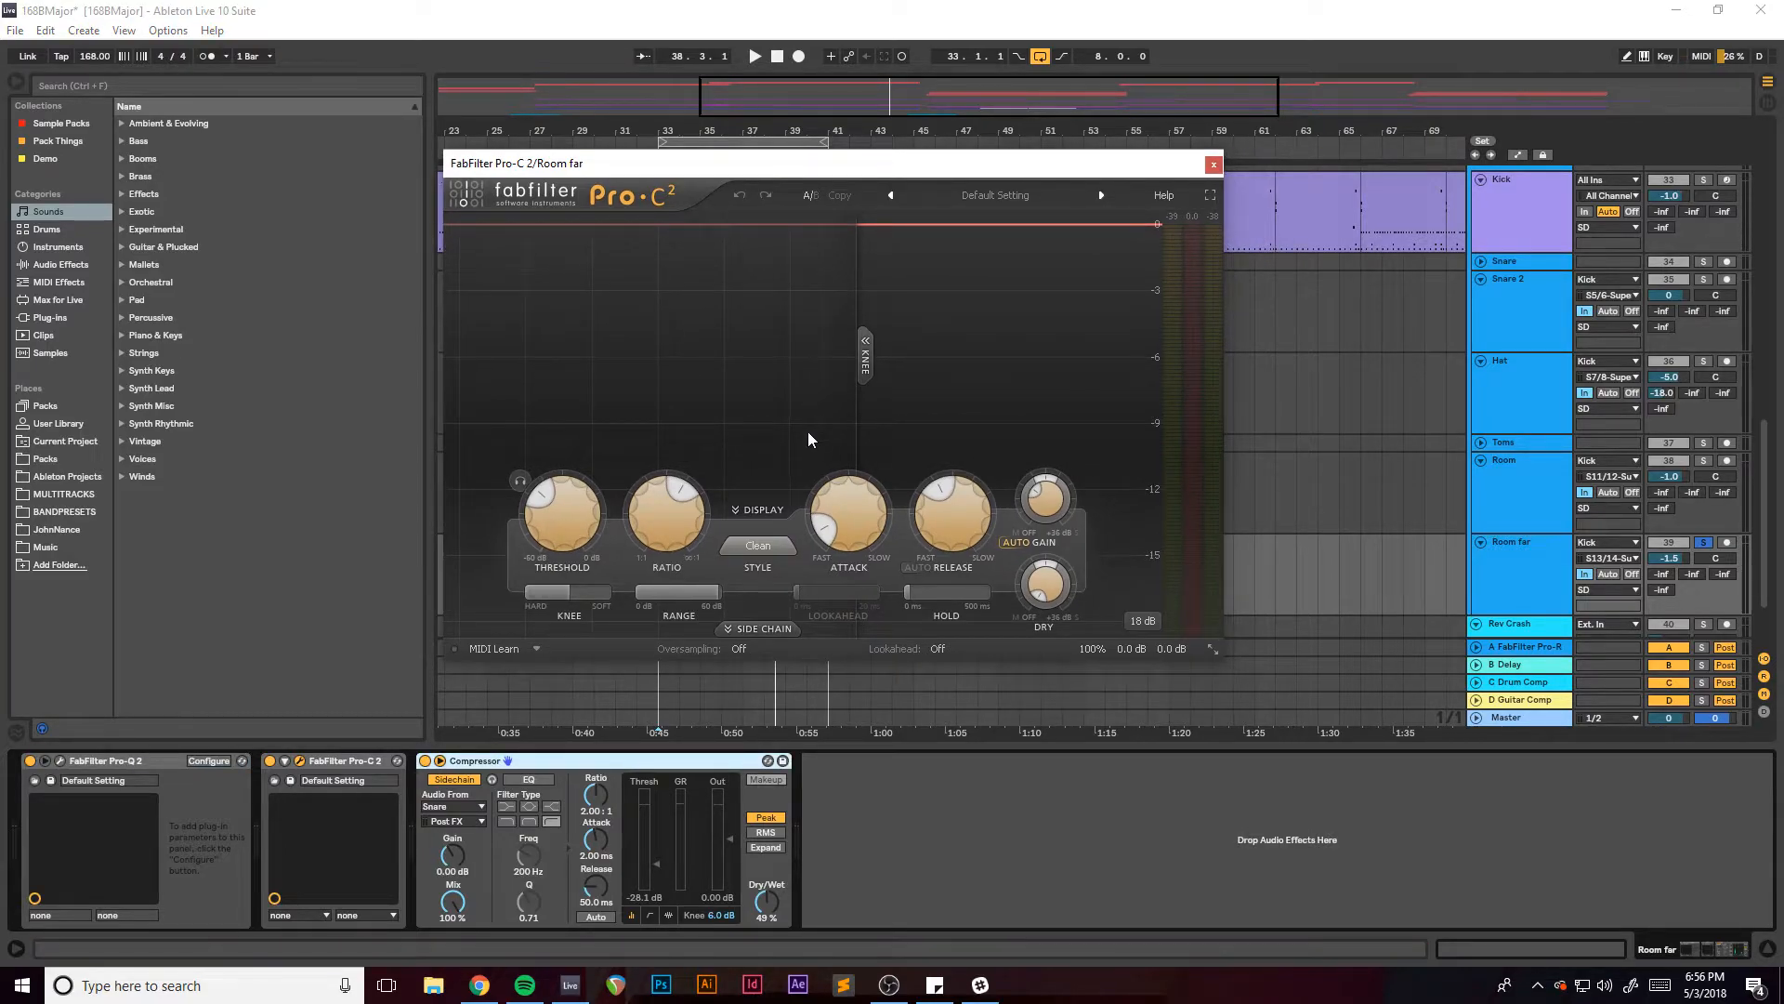
pyautogui.click(1214, 166)
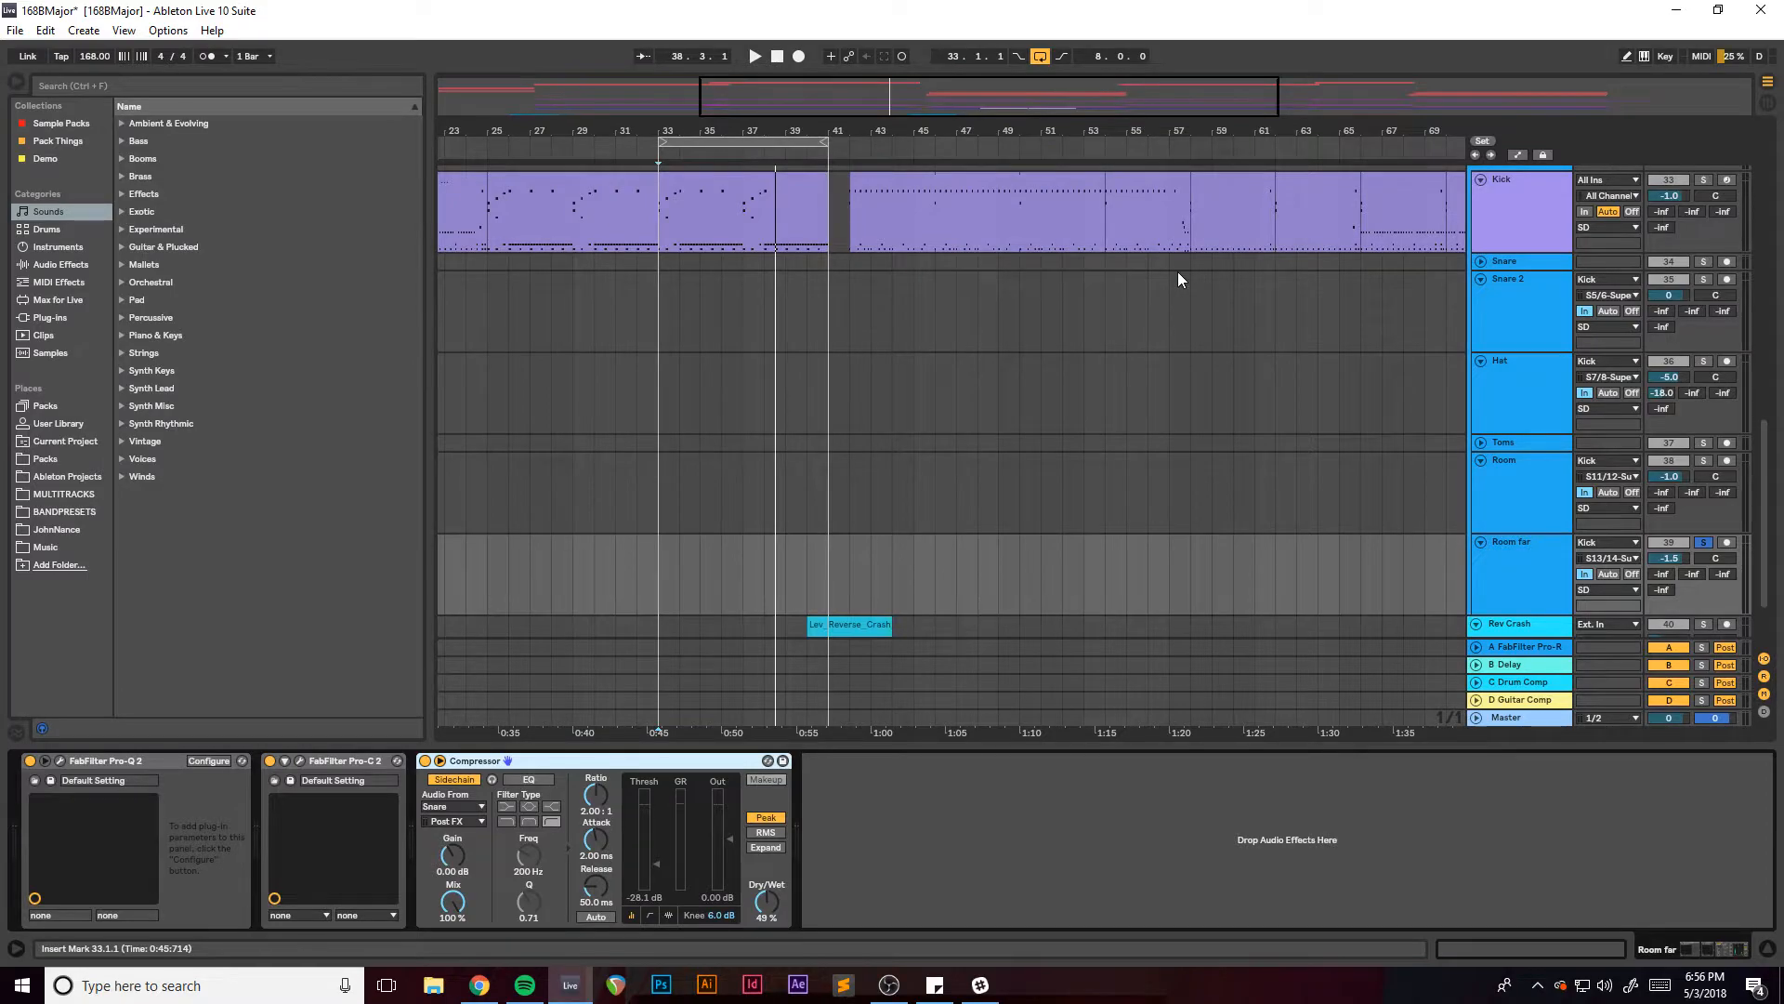
# Solo the SD drum group and play the section from bar 33.
pyautogui.moveTo(840, 103); pyautogui.dragTo(843, 105)
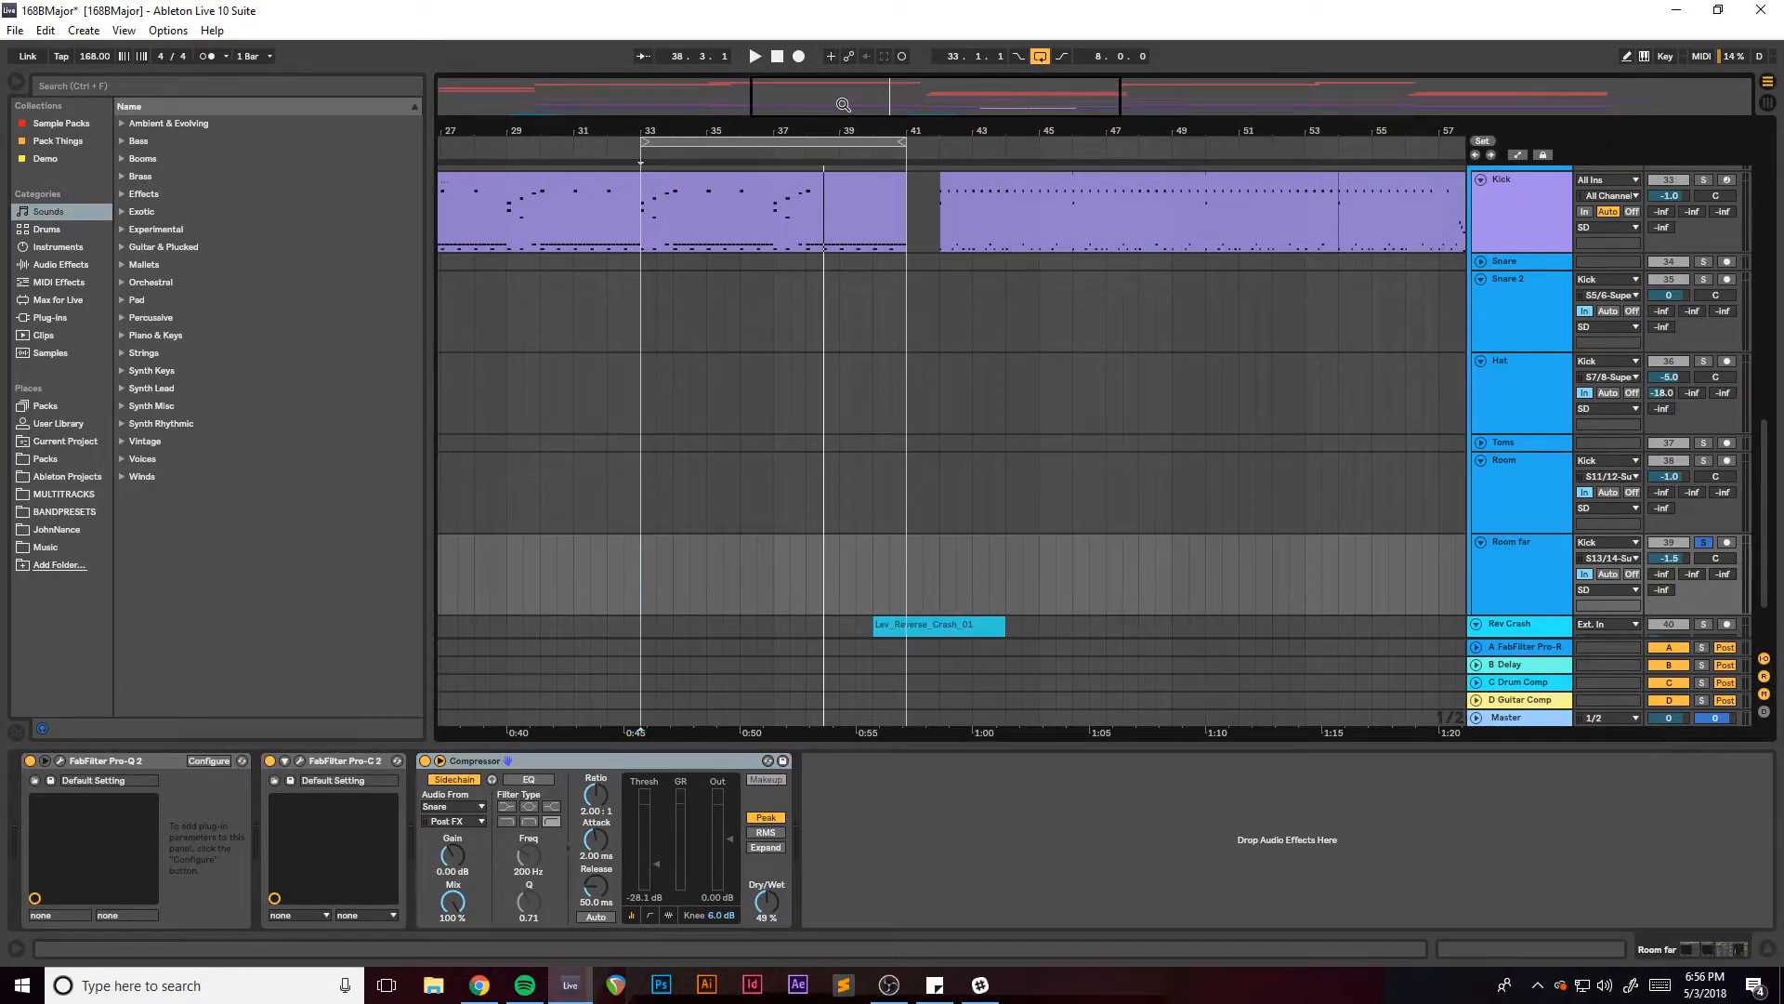
pyautogui.moveTo(843, 105); pyautogui.dragTo(827, 102)
pyautogui.scroll(5, 876, 310)
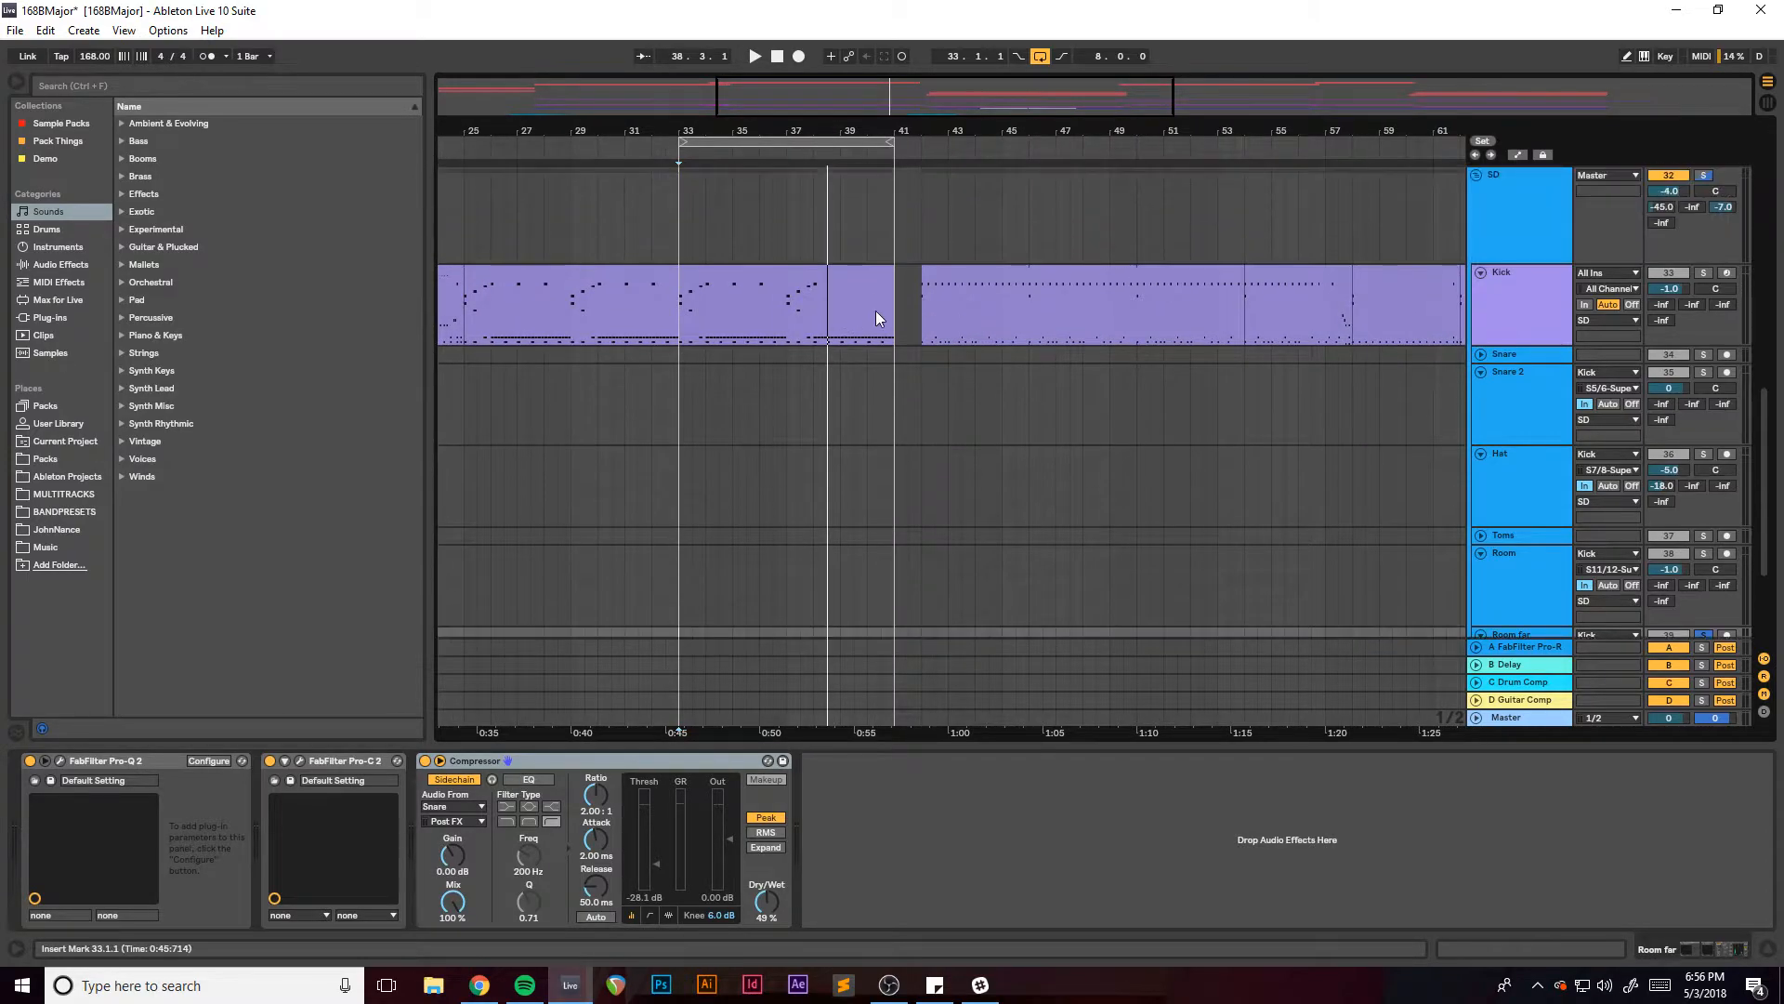
pyautogui.scroll(-3, 896, 317)
pyautogui.scroll(2, 932, 366)
pyautogui.press('space')
pyautogui.click(1713, 176)
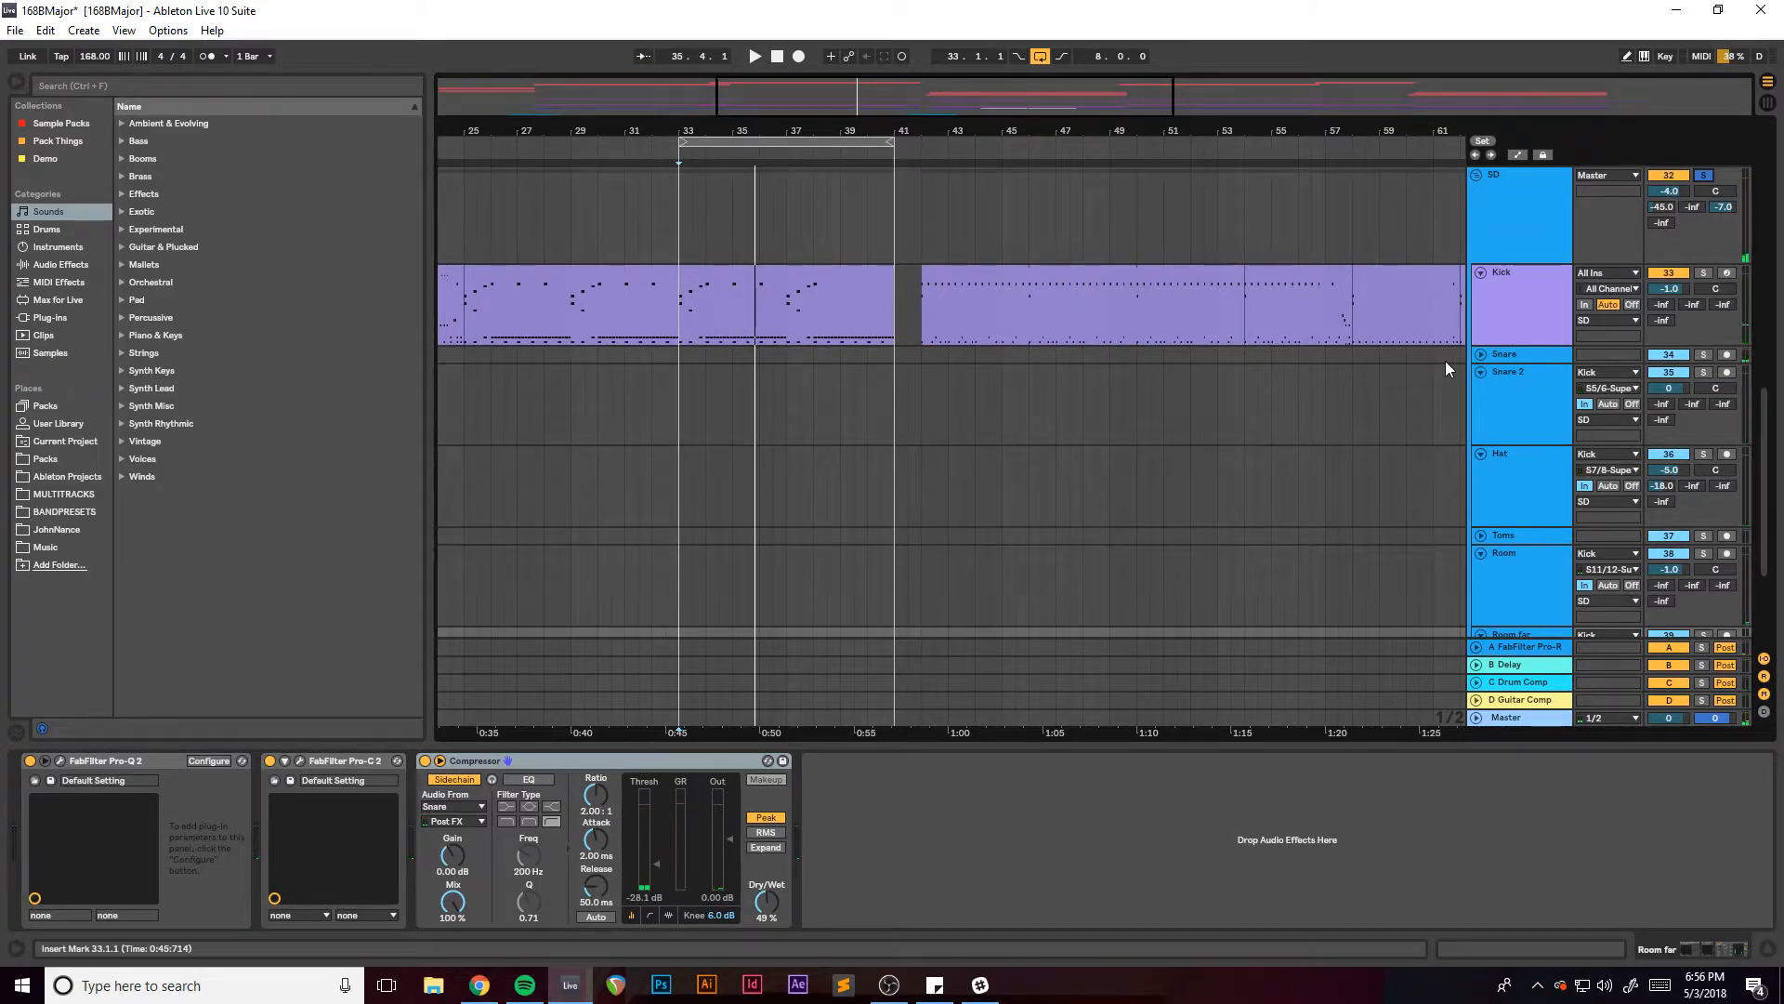
# Select the SD group and open its Virtual Mix Rack plug-in to examine the module chain.
pyautogui.moveTo(946, 98); pyautogui.dragTo(946, 116)
pyautogui.scroll(6, 902, 255)
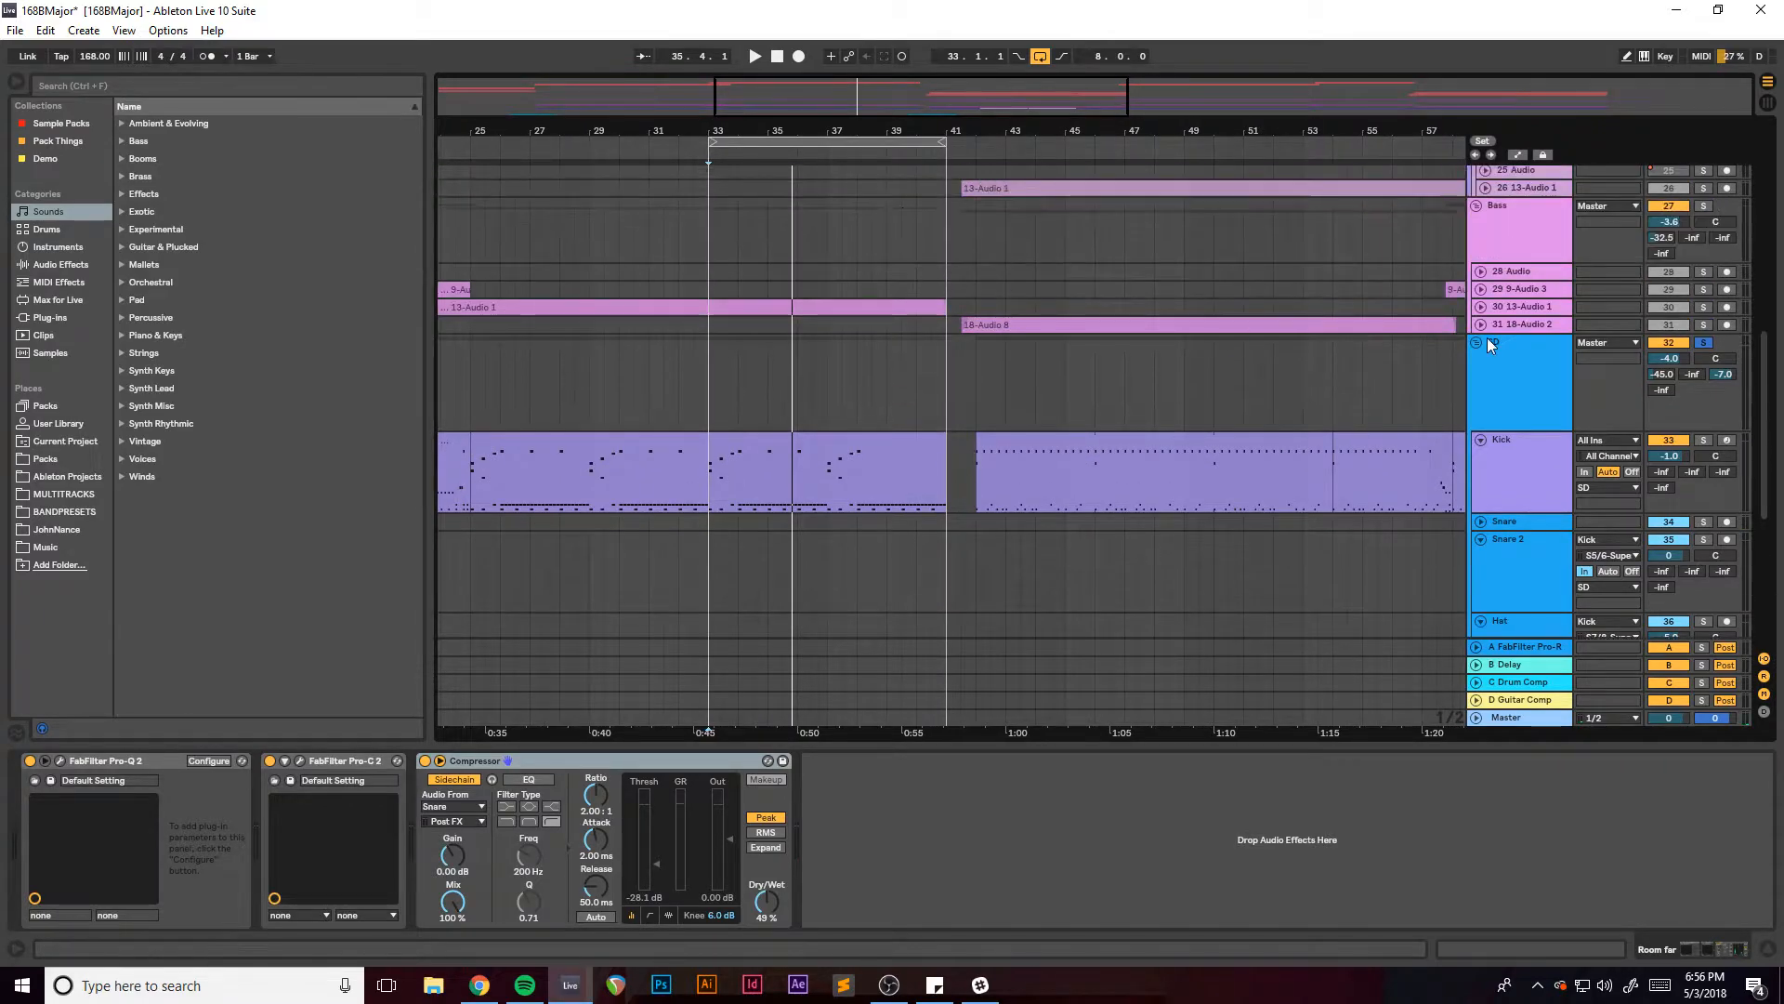
pyautogui.click(1521, 357)
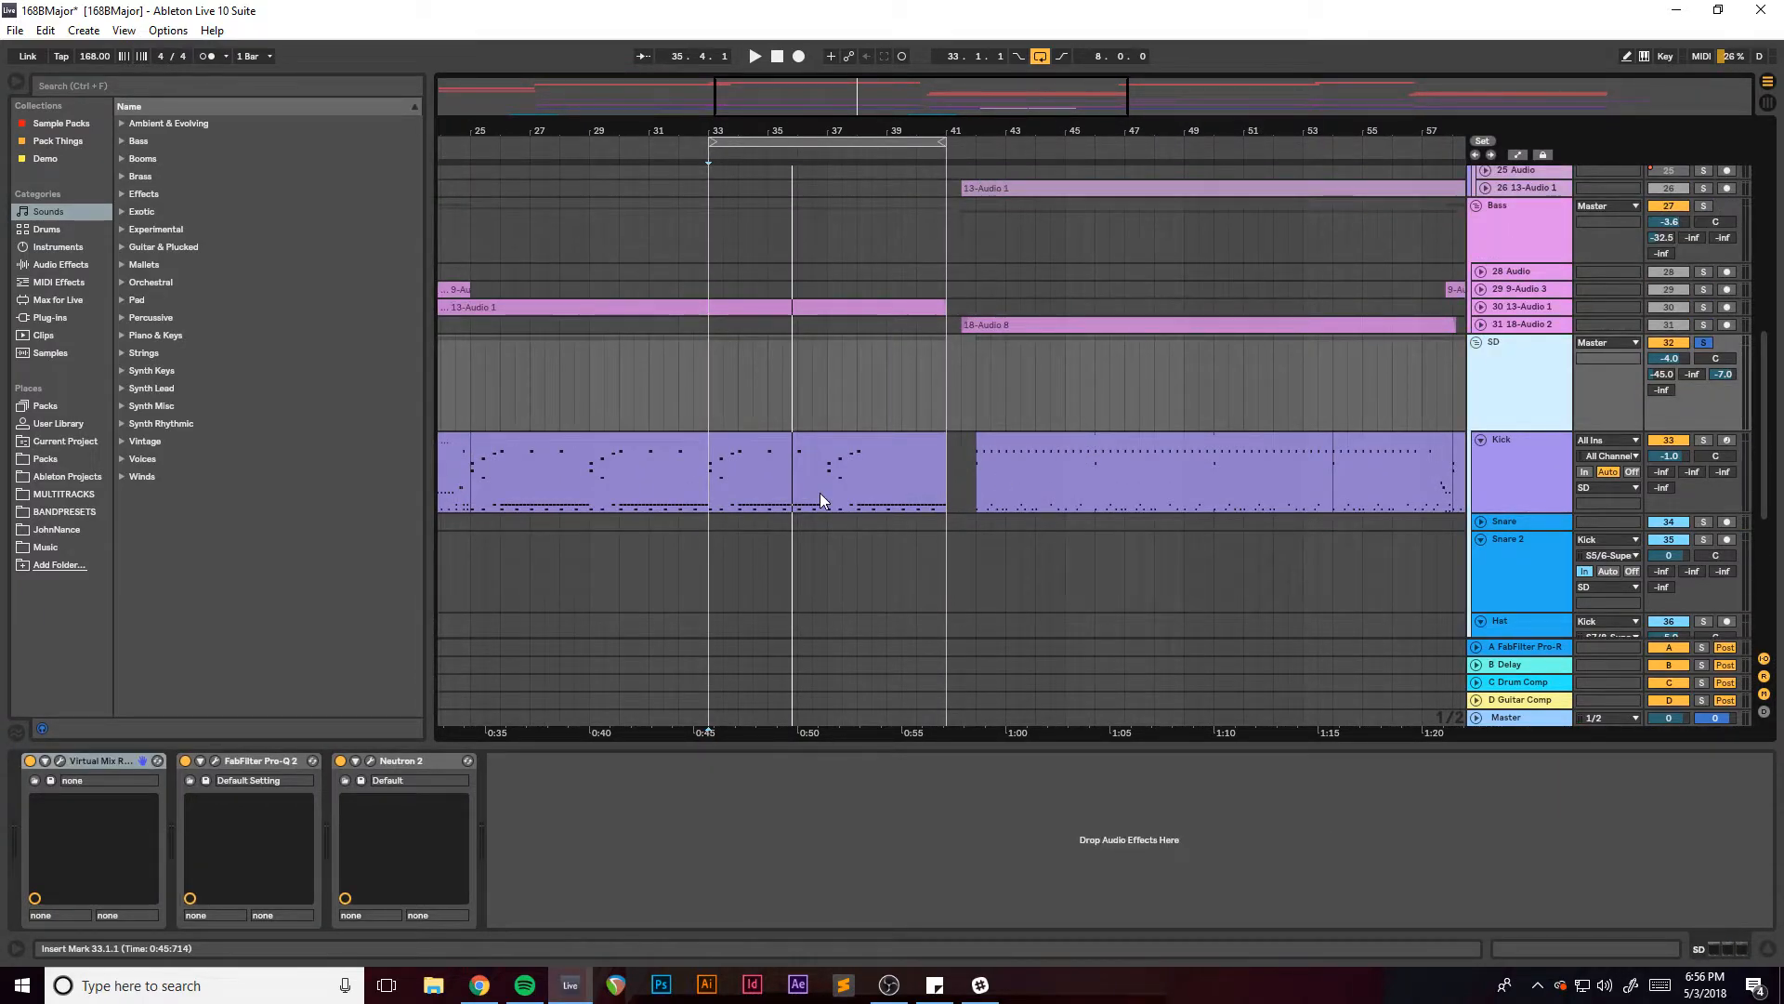
pyautogui.scroll(-2, 810, 492)
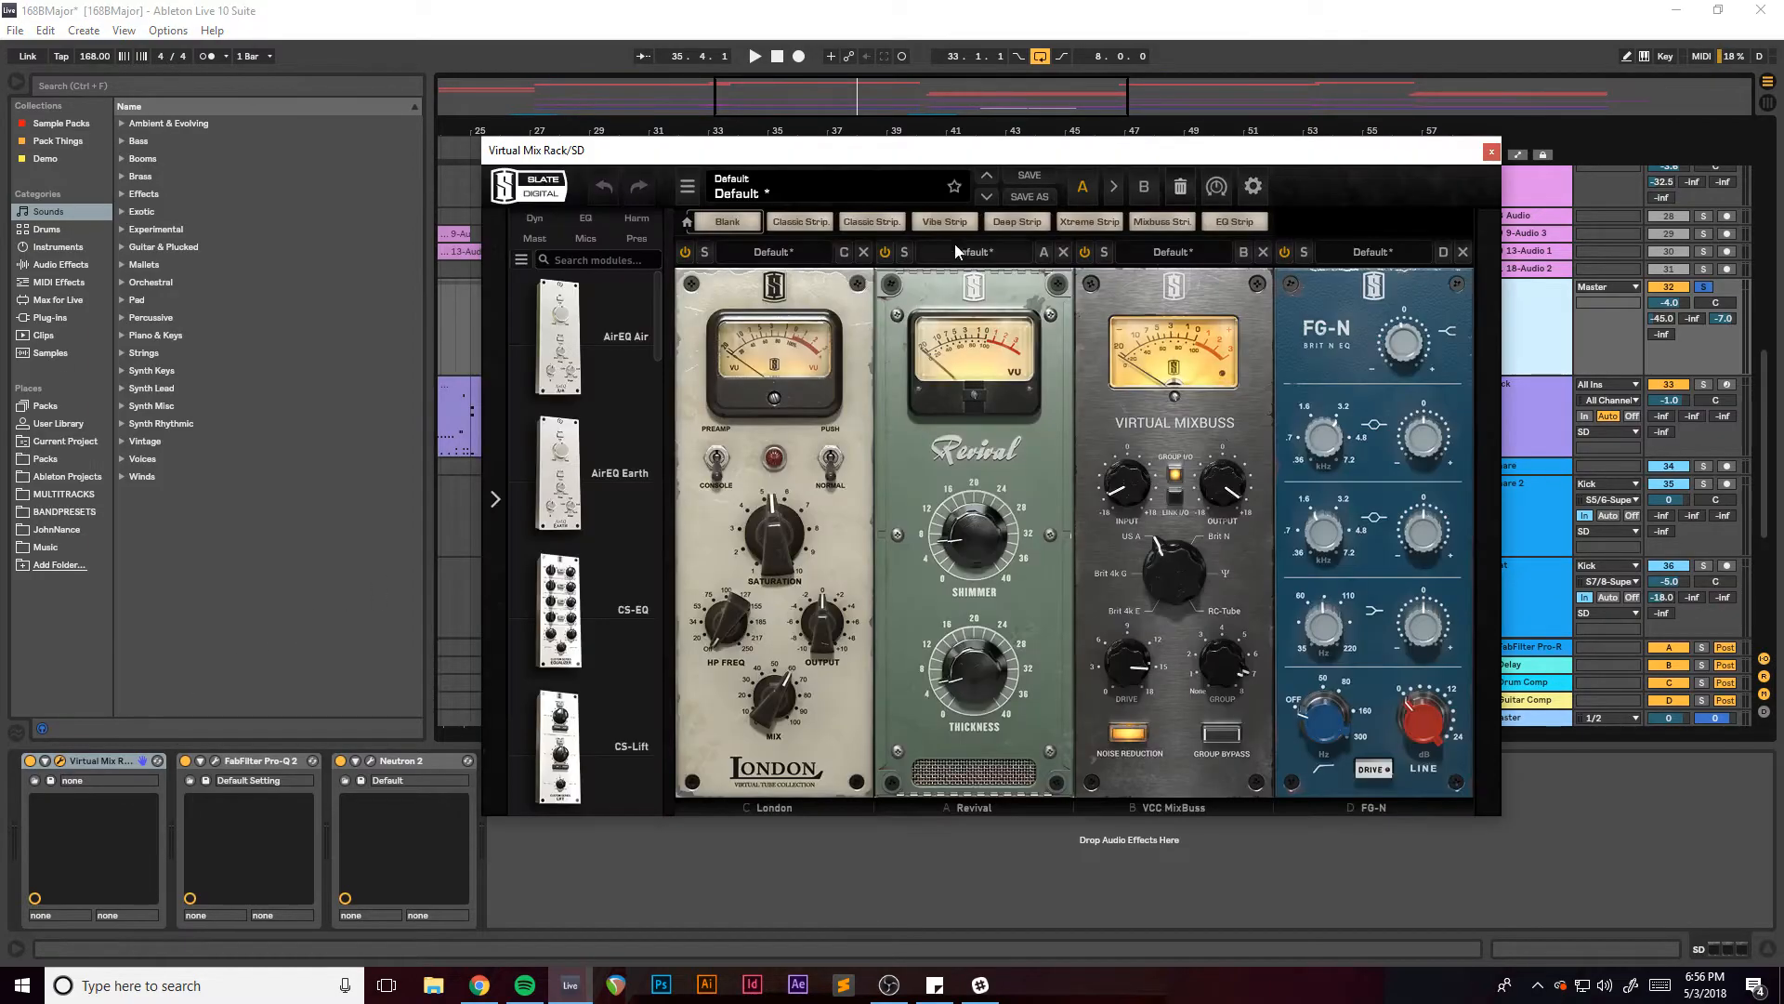
pyautogui.moveTo(1049, 160); pyautogui.dragTo(899, 179)
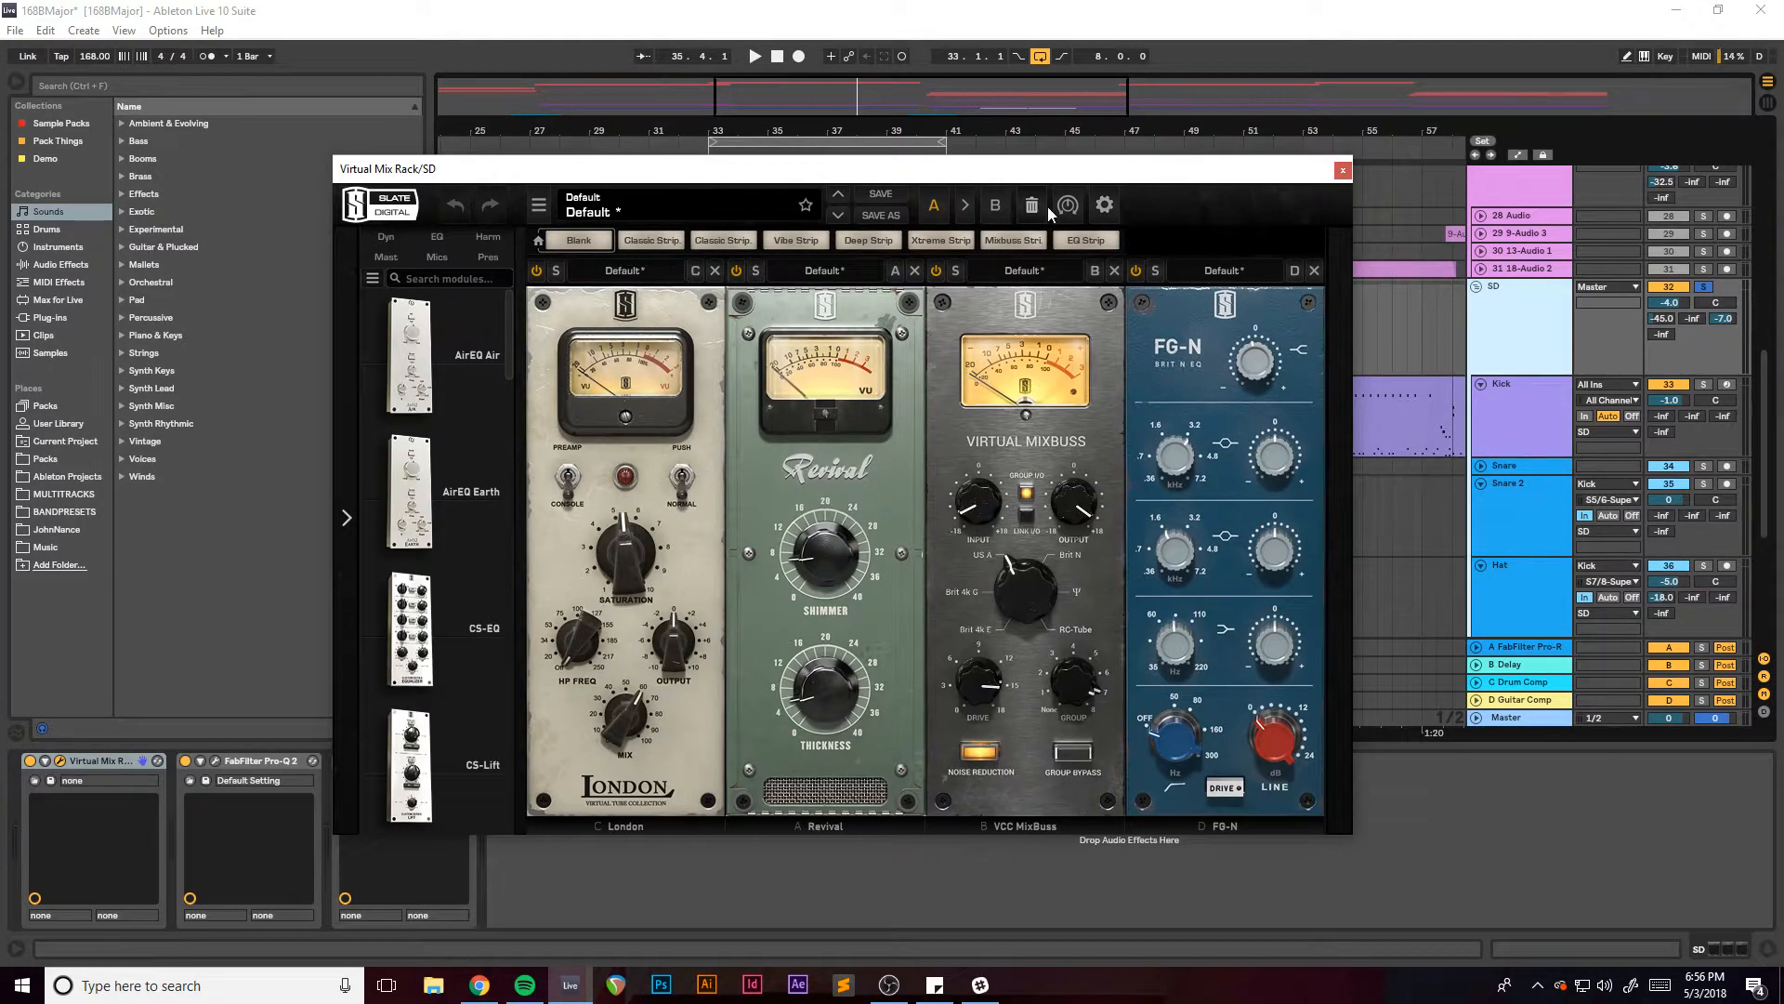
pyautogui.moveTo(1074, 172); pyautogui.dragTo(1127, 144)
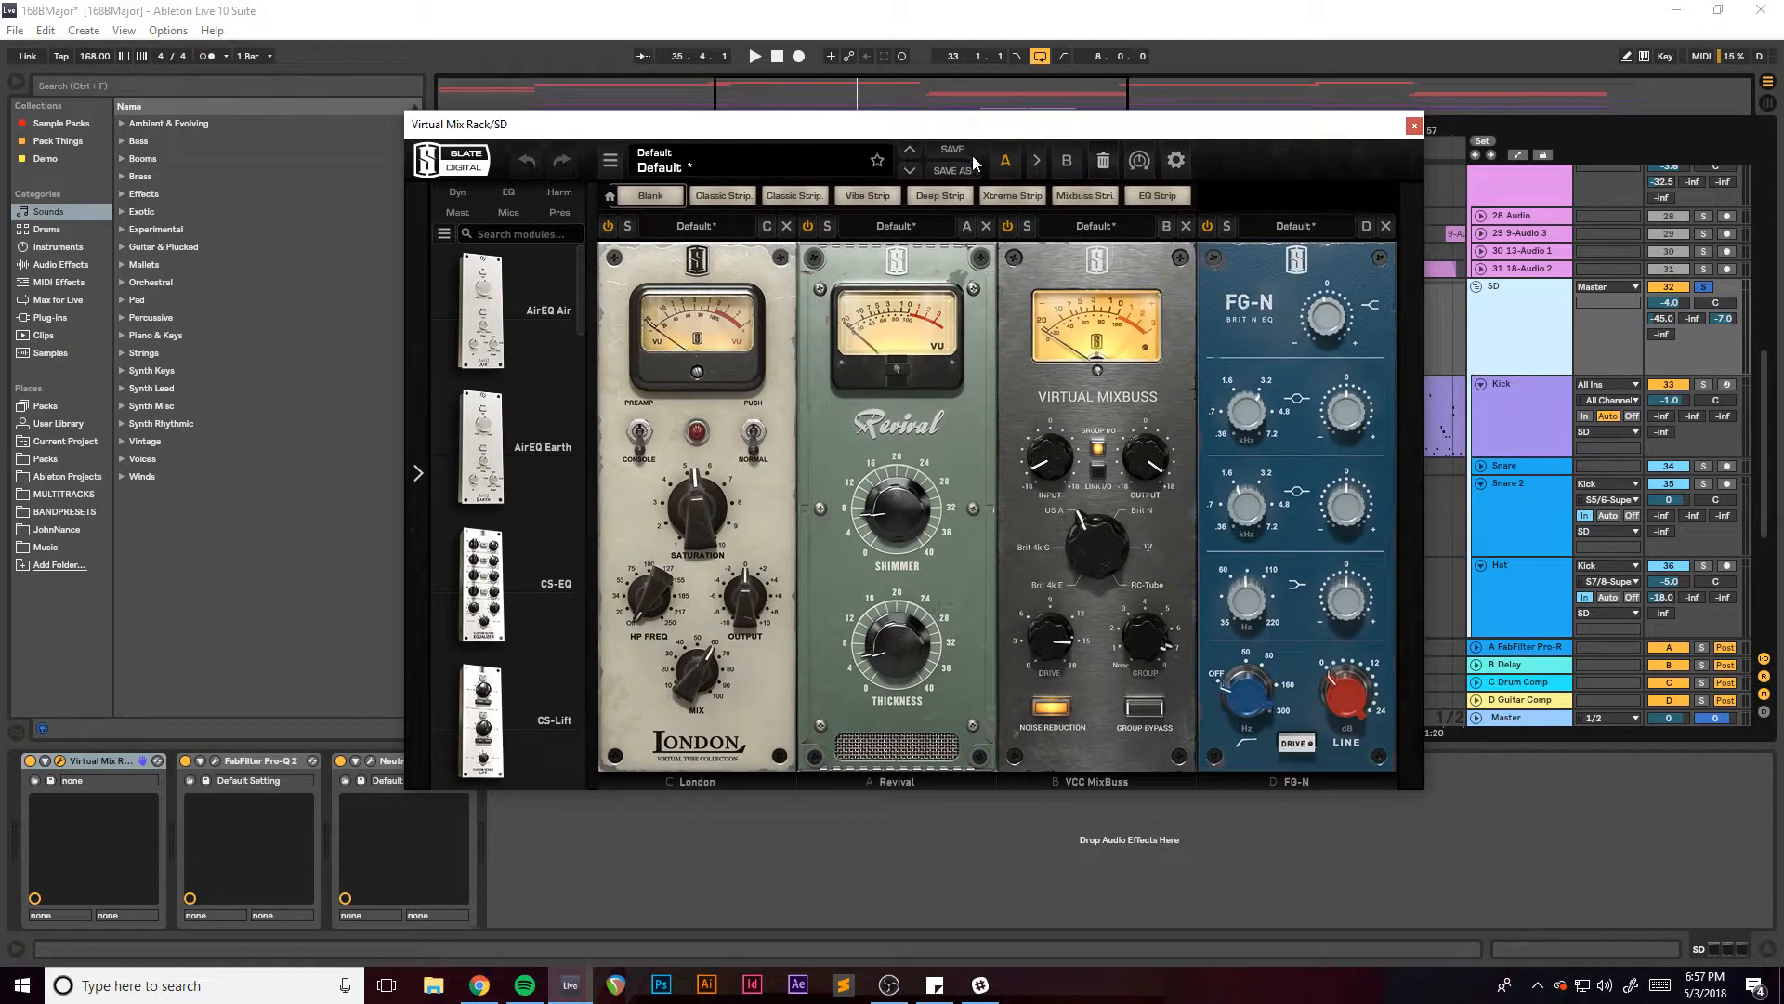
pyautogui.moveTo(976, 121); pyautogui.dragTo(889, 164)
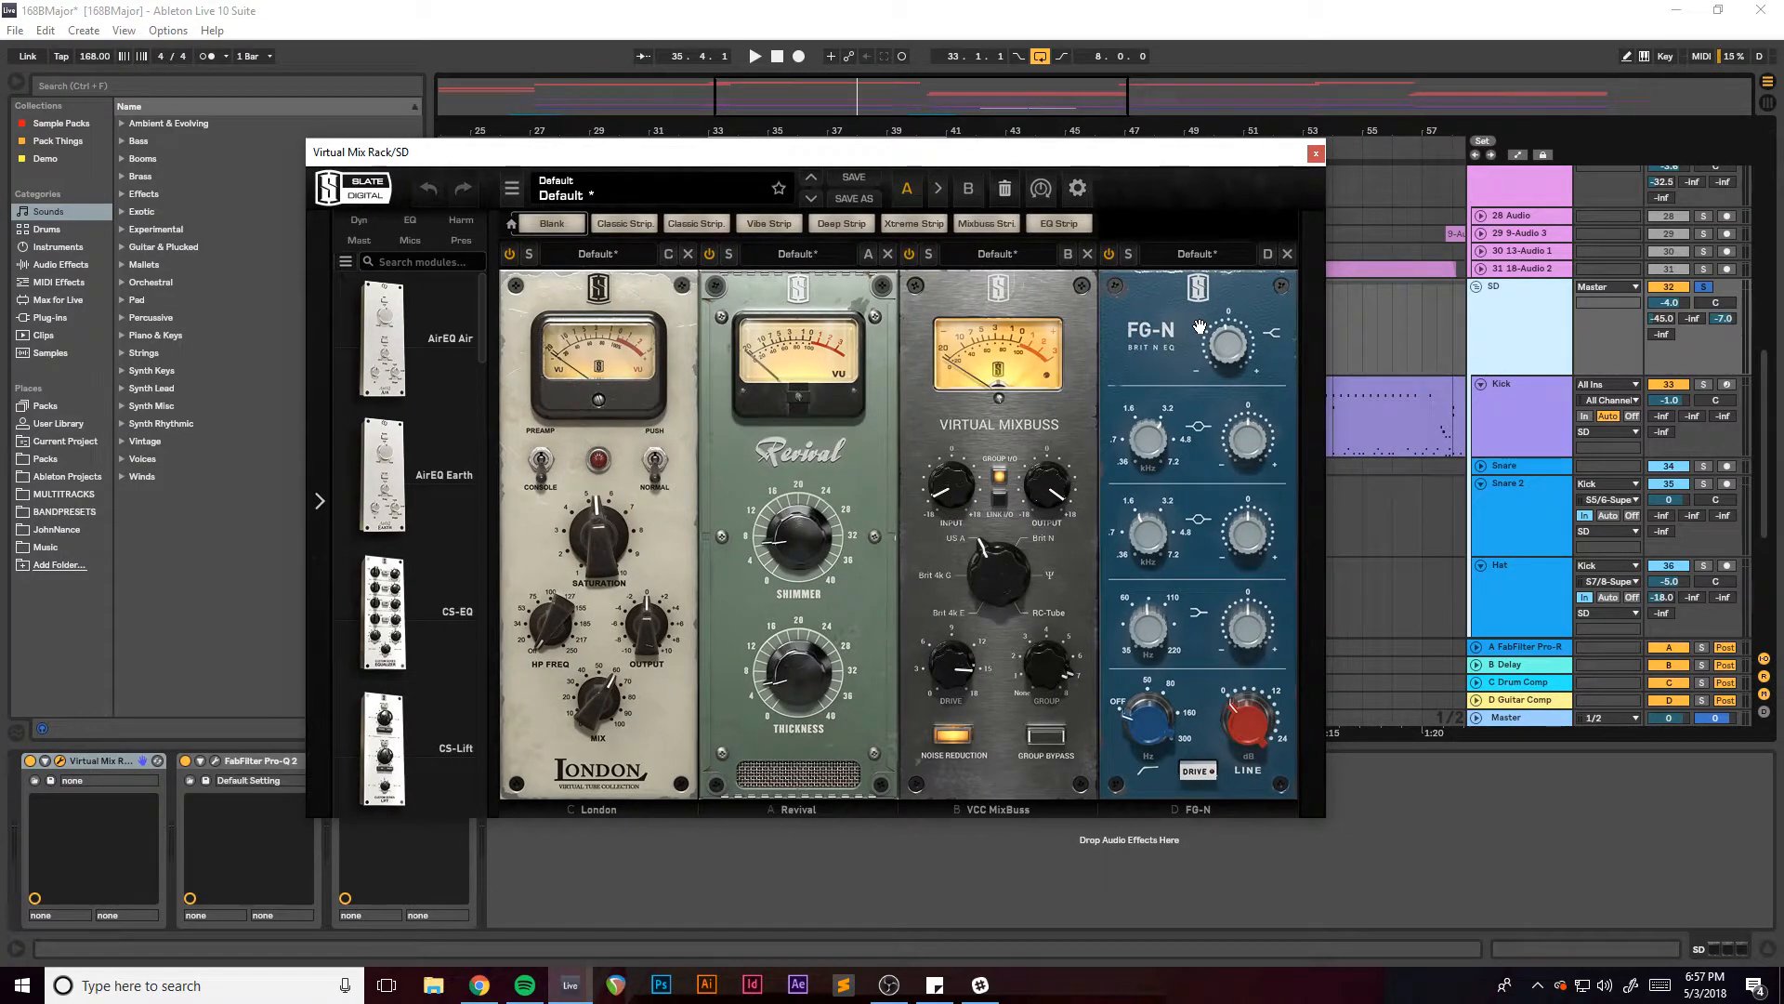
pyautogui.moveTo(1063, 160); pyautogui.dragTo(1034, 156)
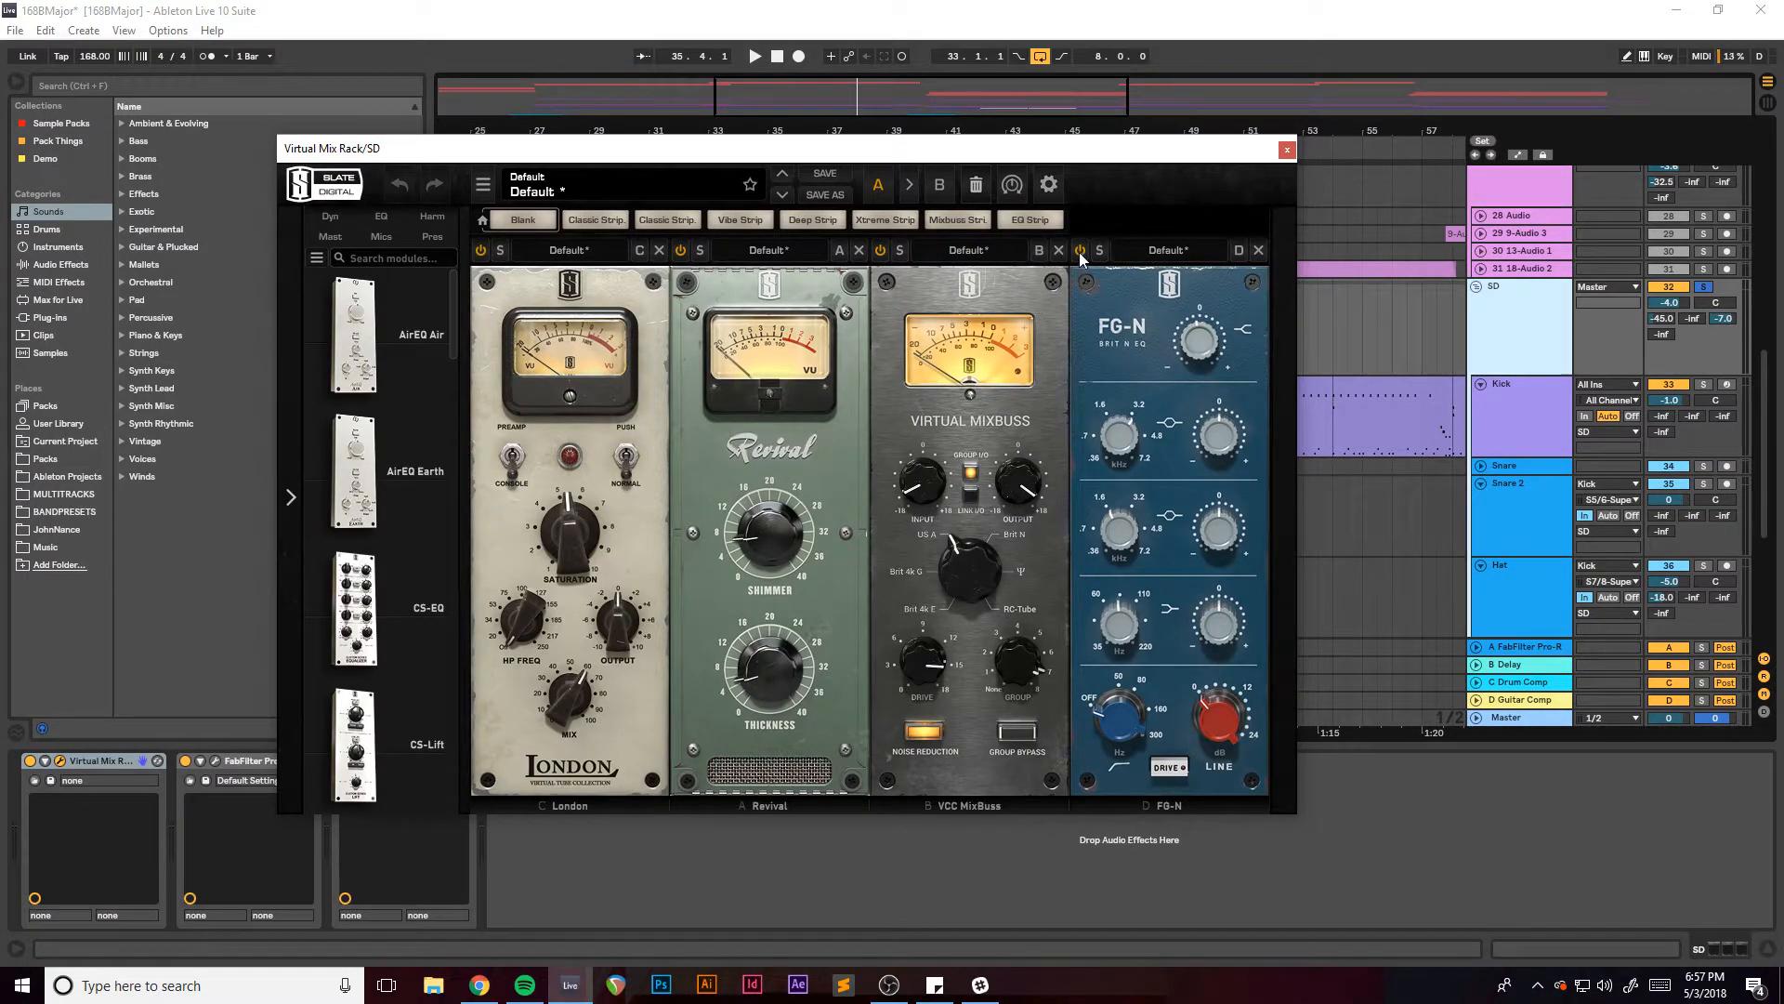
# Play the SD group and compare it with the FG-N equalizer module bypassed and enabled.
pyautogui.press('space')
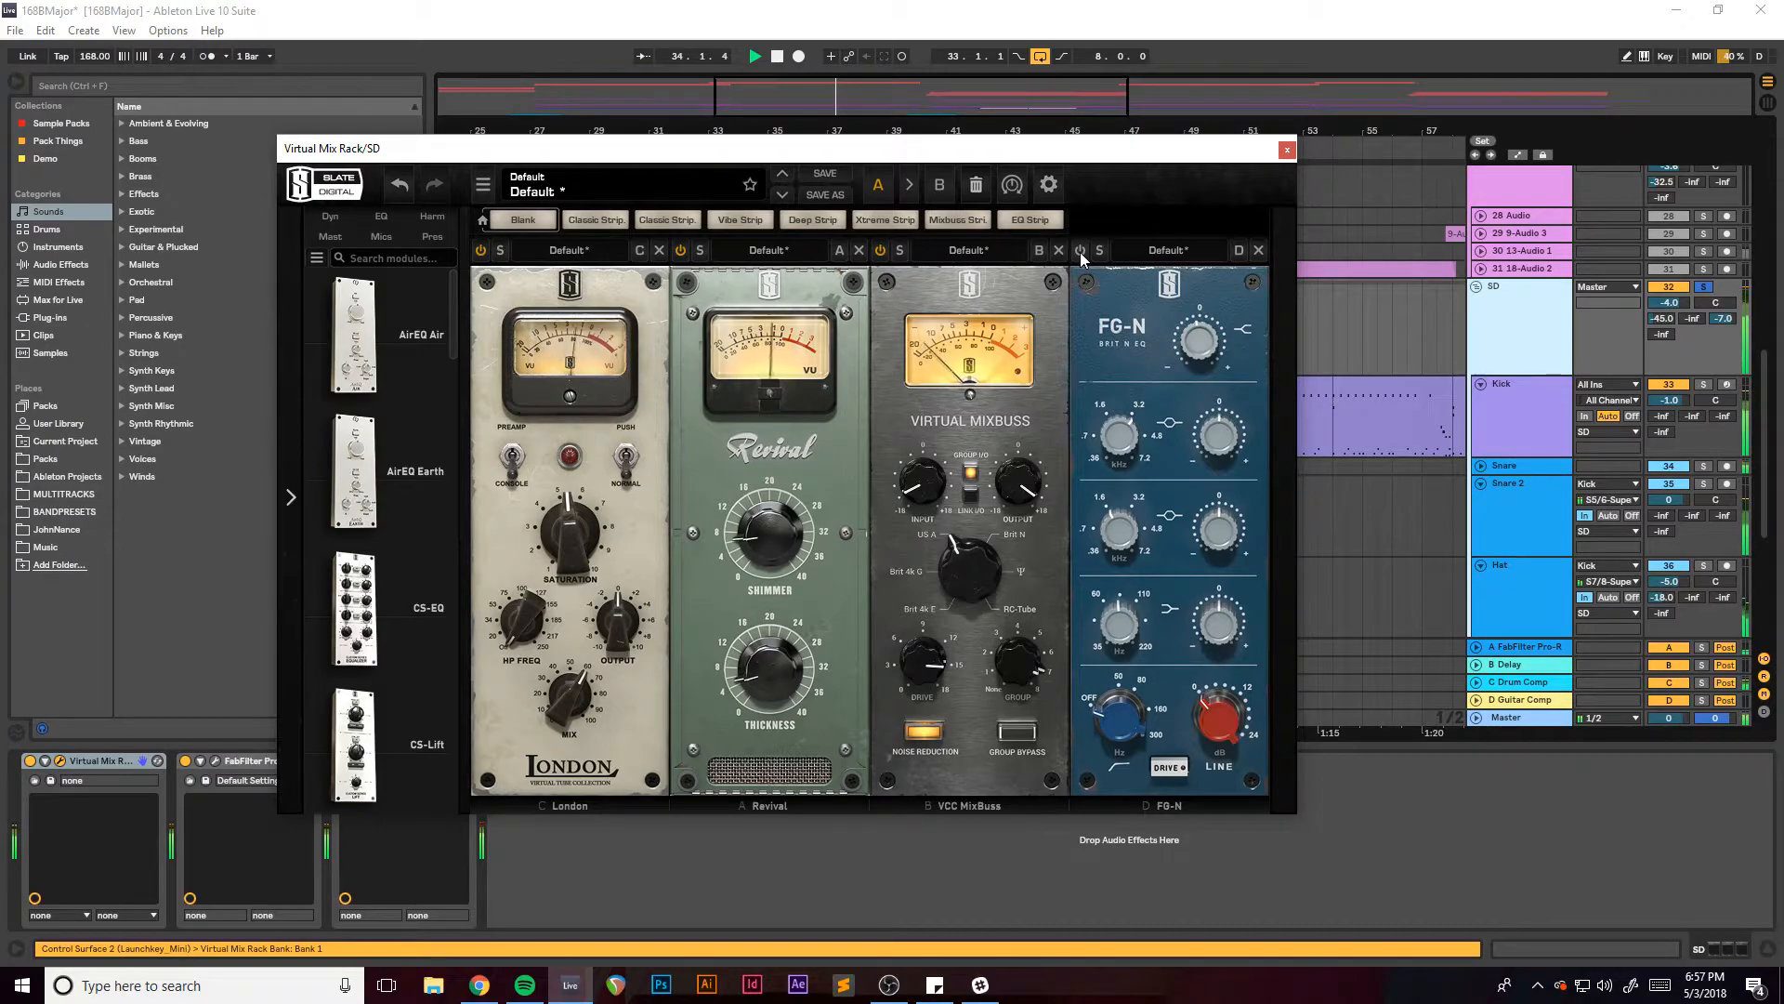
pyautogui.click(1080, 253)
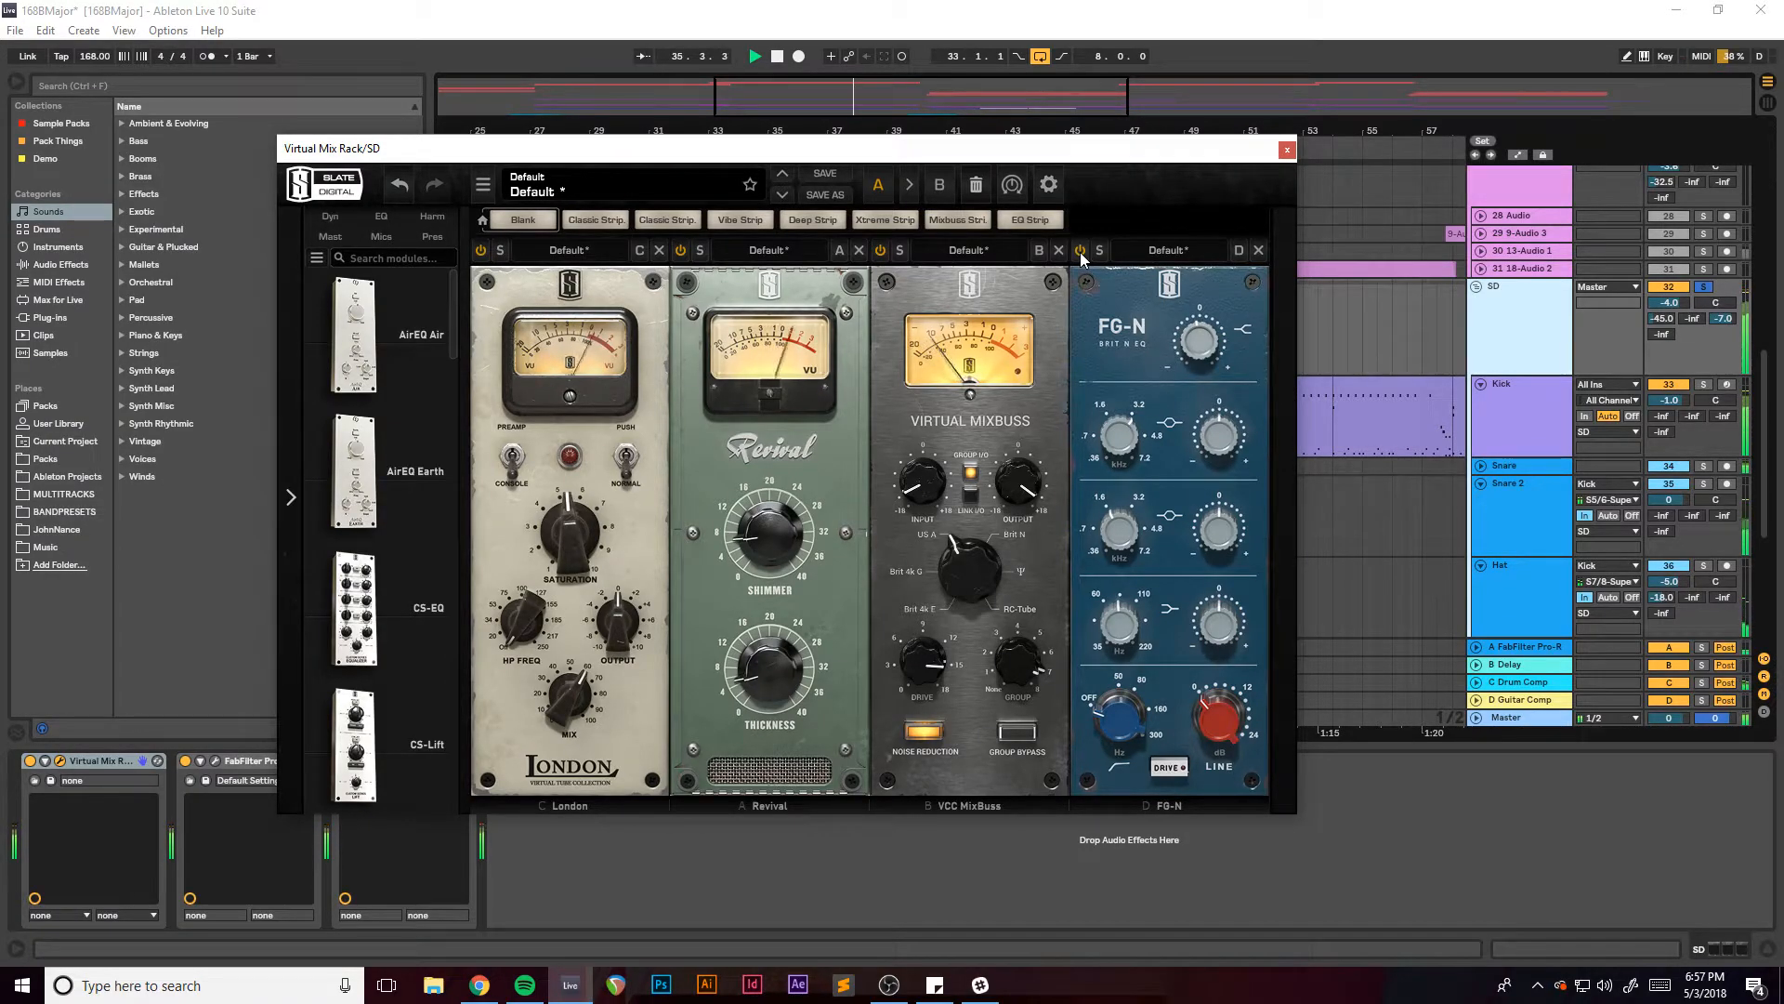
pyautogui.click(1080, 251)
pyautogui.click(1081, 250)
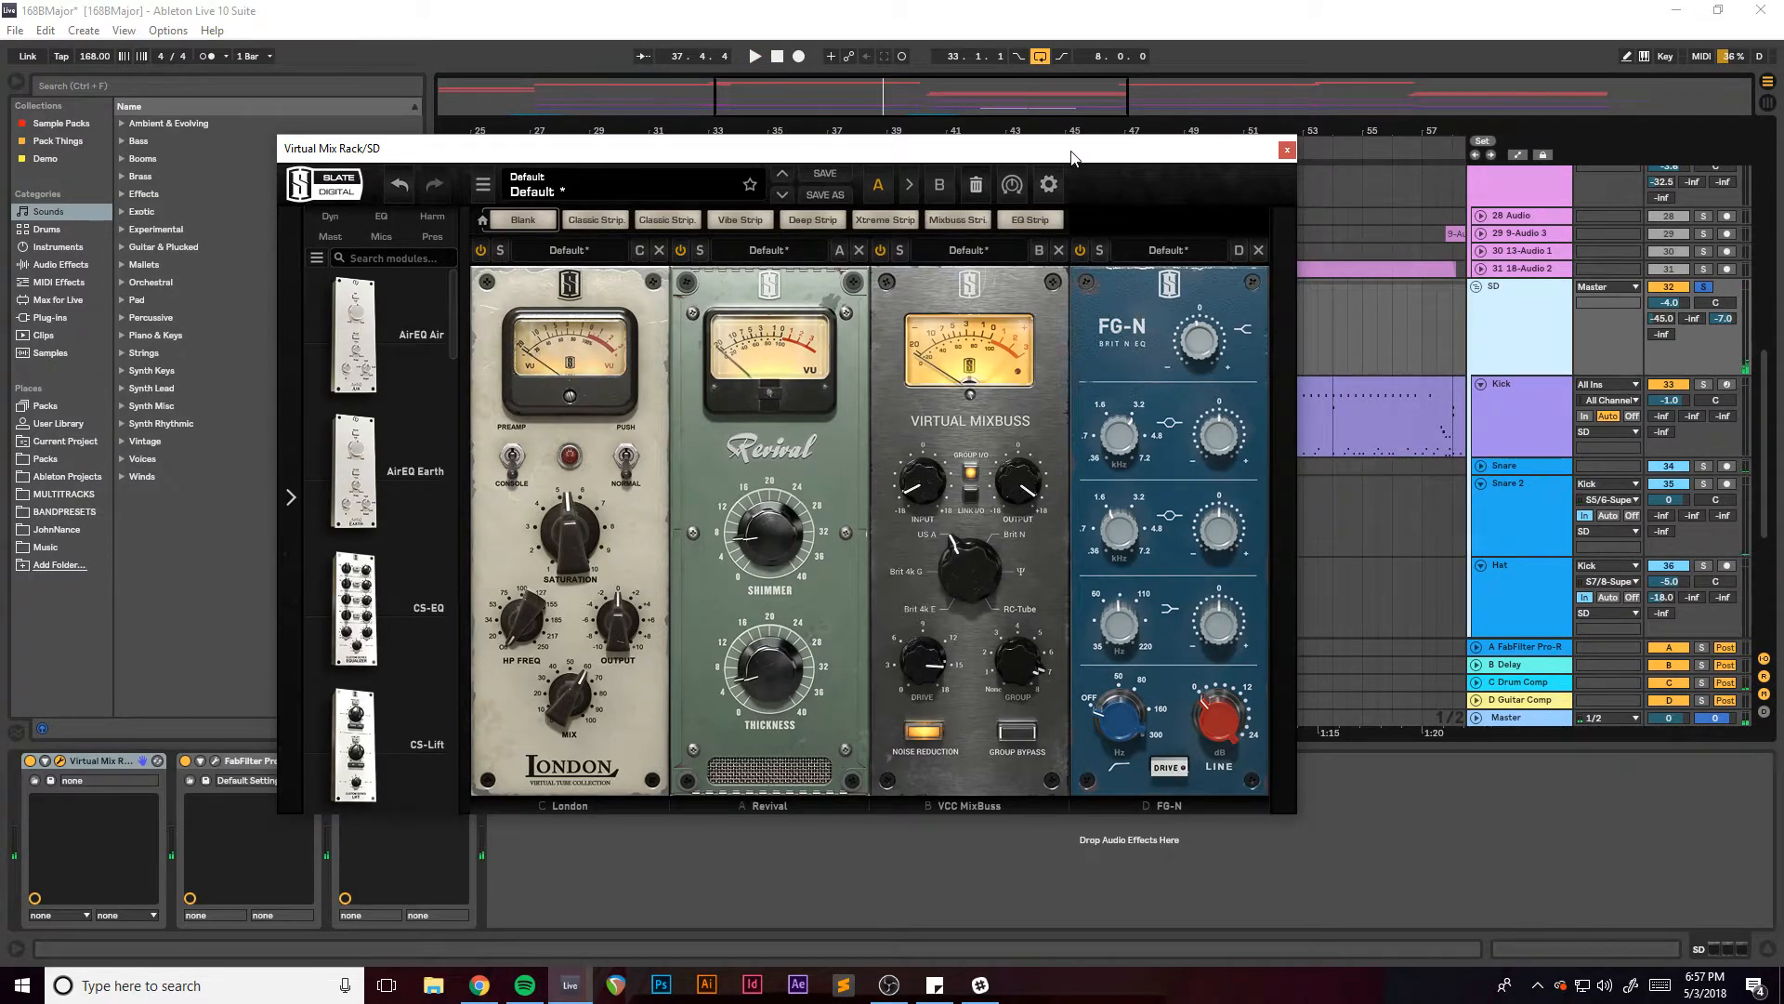
pyautogui.moveTo(1070, 157); pyautogui.dragTo(1062, 162)
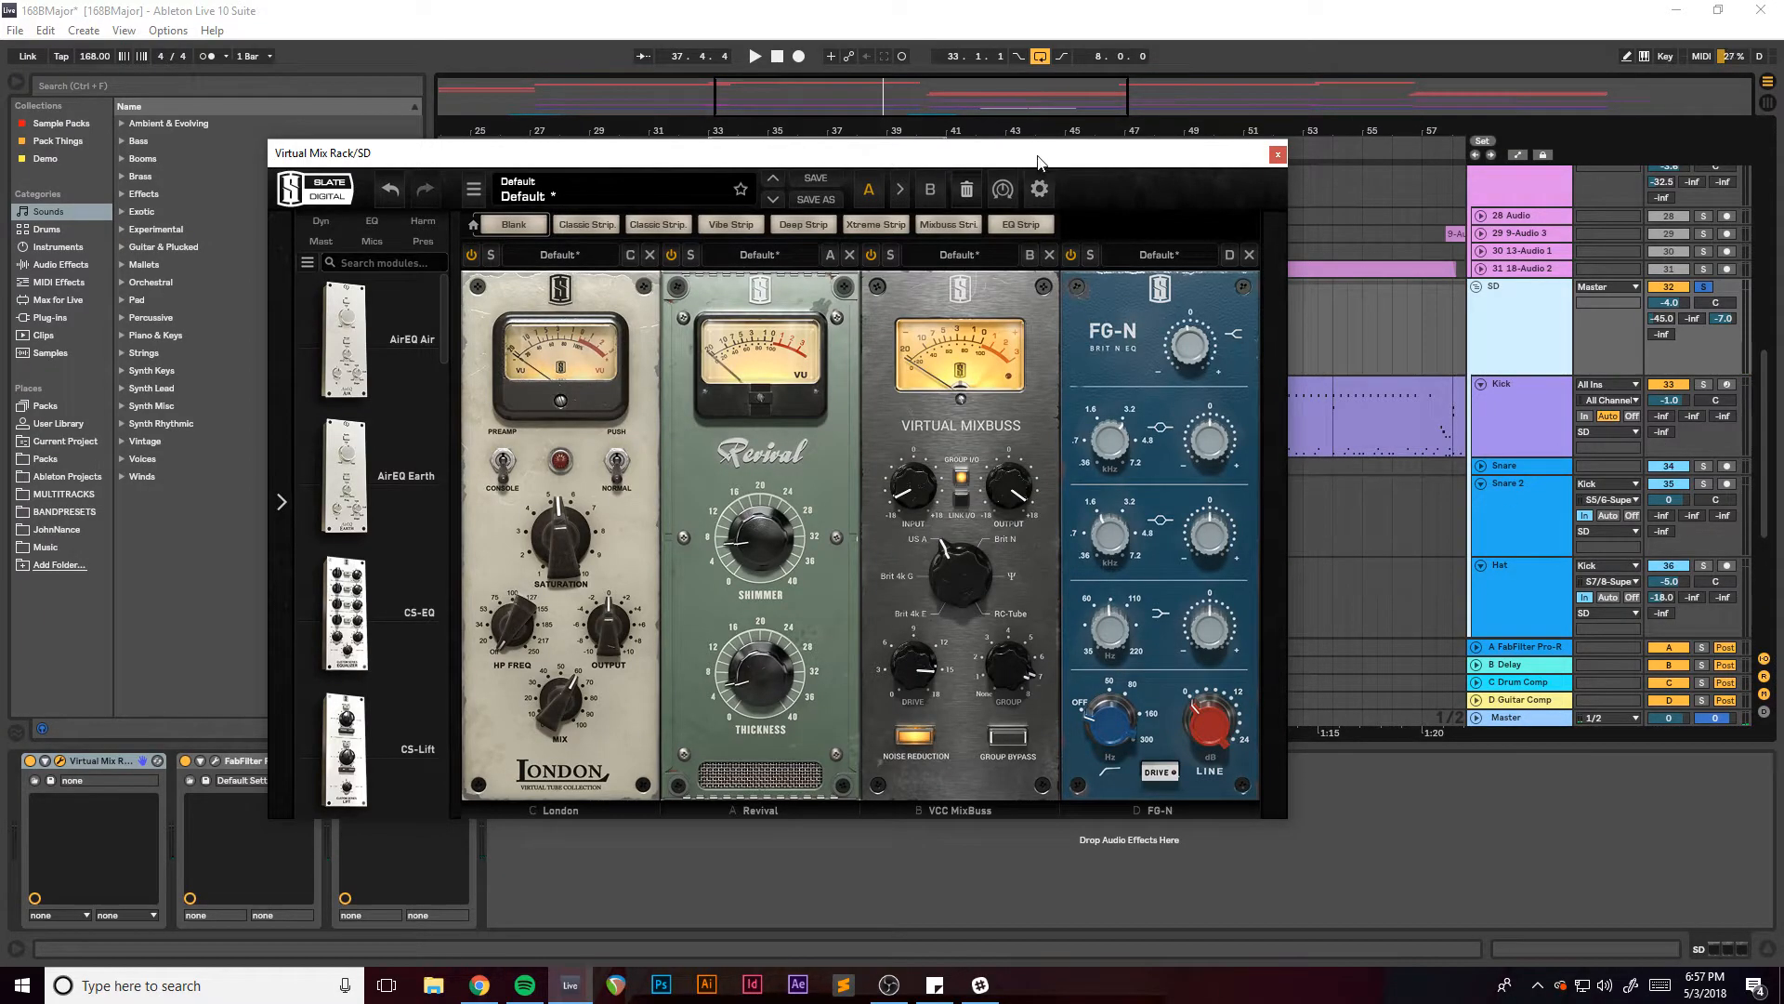
pyautogui.moveTo(1039, 164); pyautogui.dragTo(1017, 158)
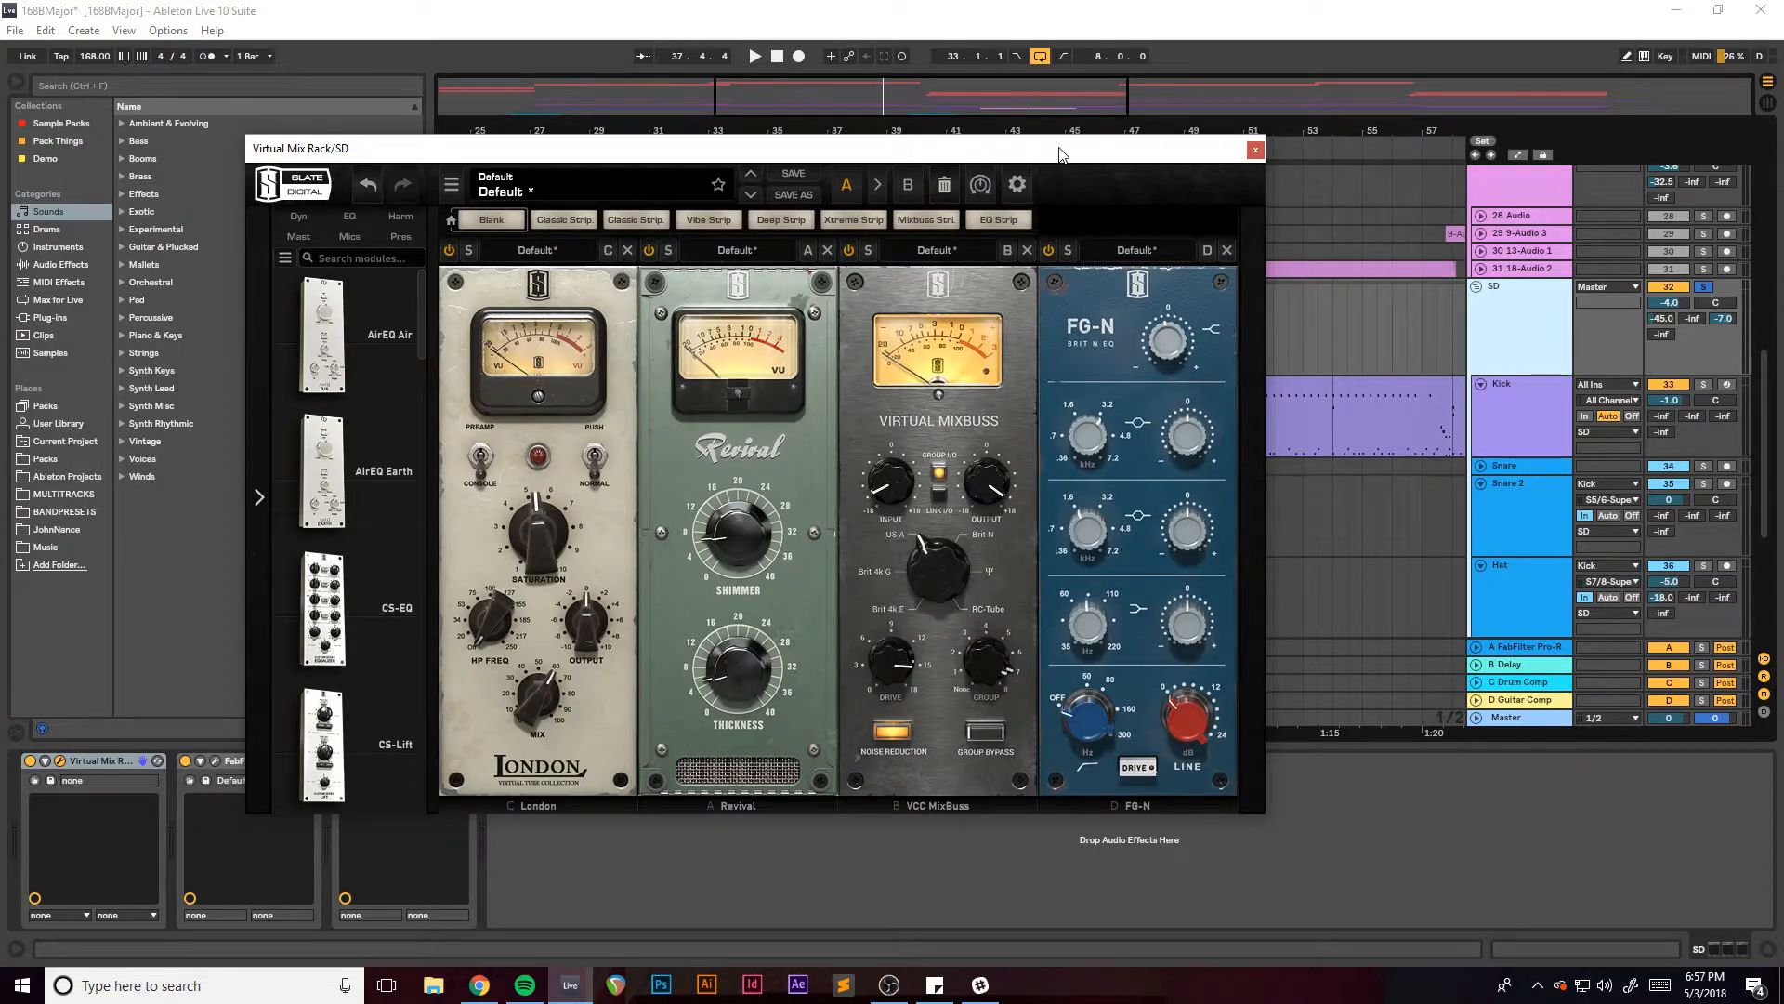
pyautogui.moveTo(1064, 154); pyautogui.dragTo(1095, 147)
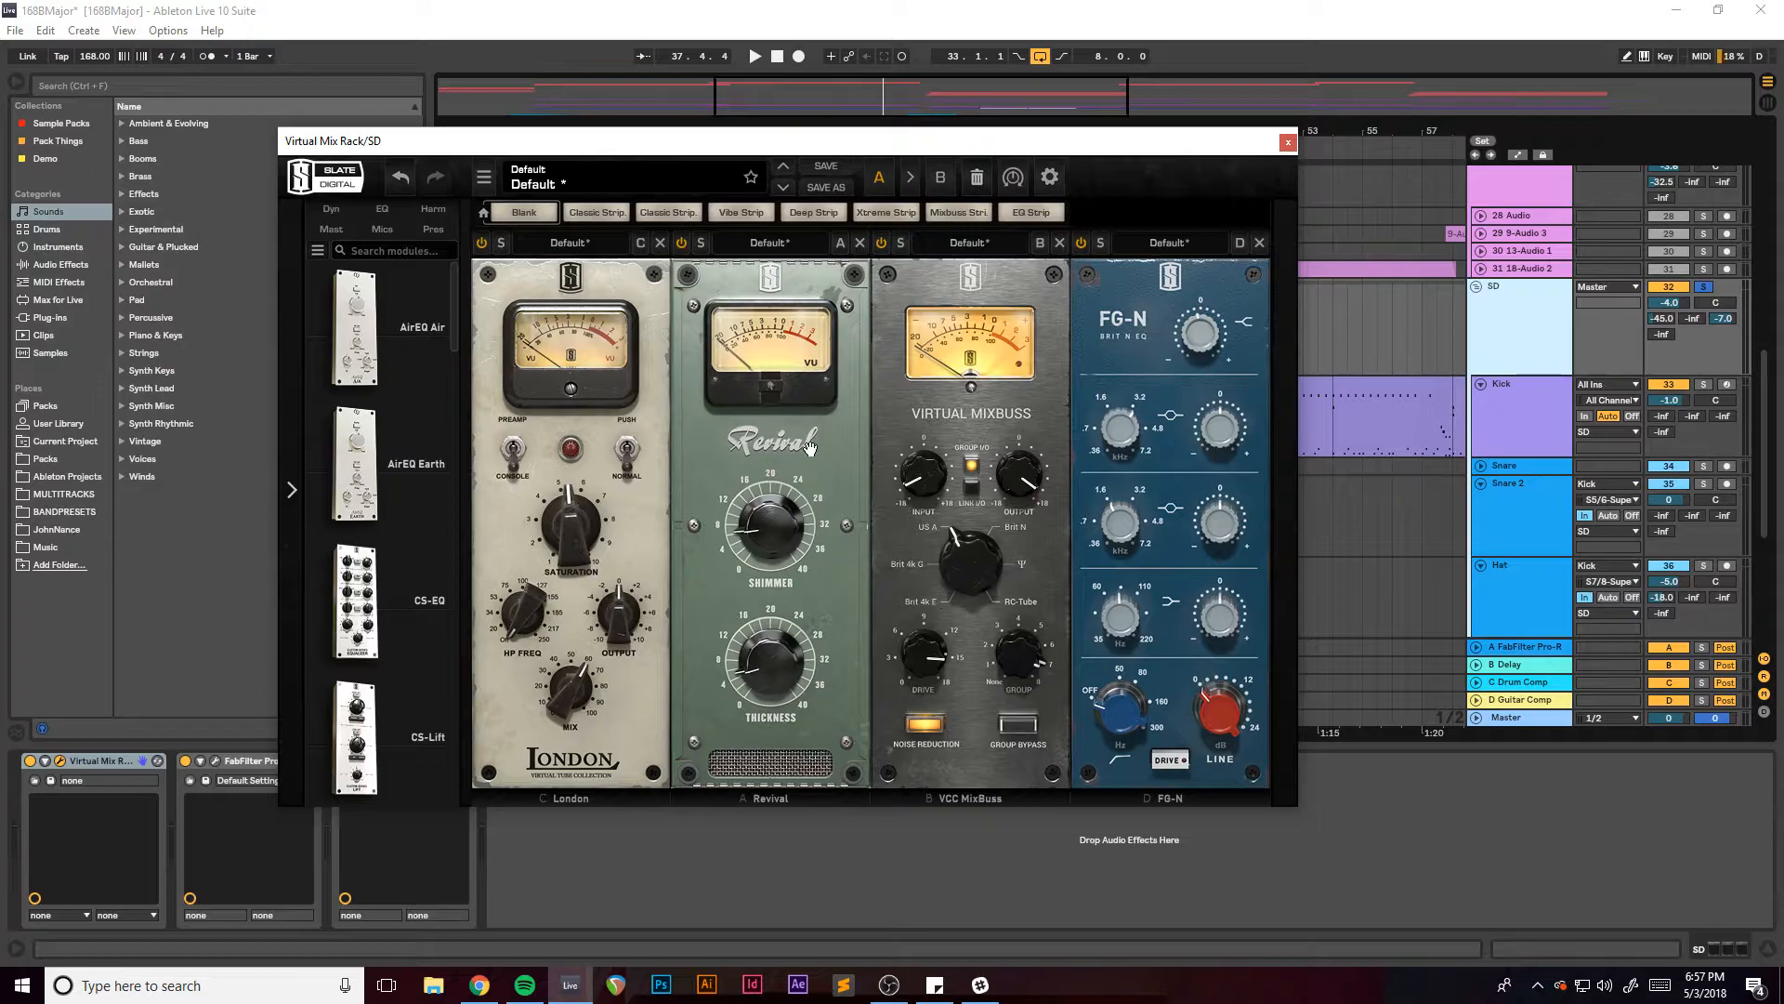
# Close the Virtual Mix Rack window and compare the SD group's playback with that device off and on.
pyautogui.click(1287, 142)
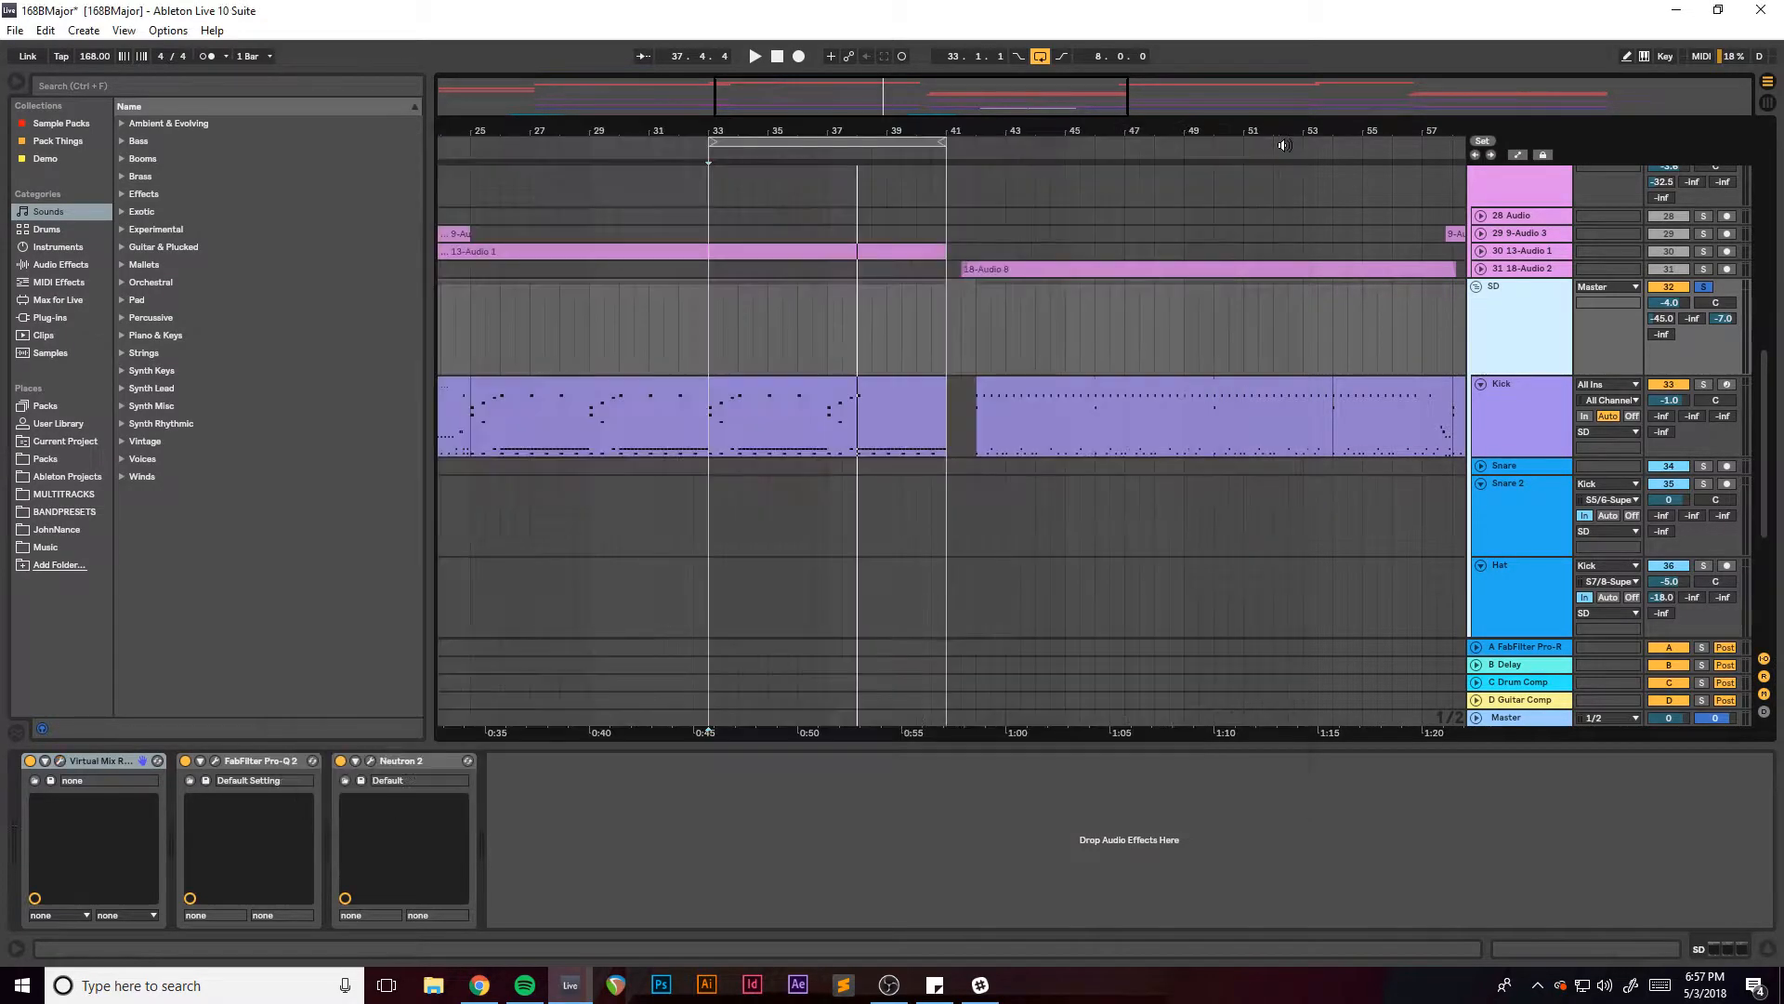
pyautogui.click(29, 760)
pyautogui.press('space')
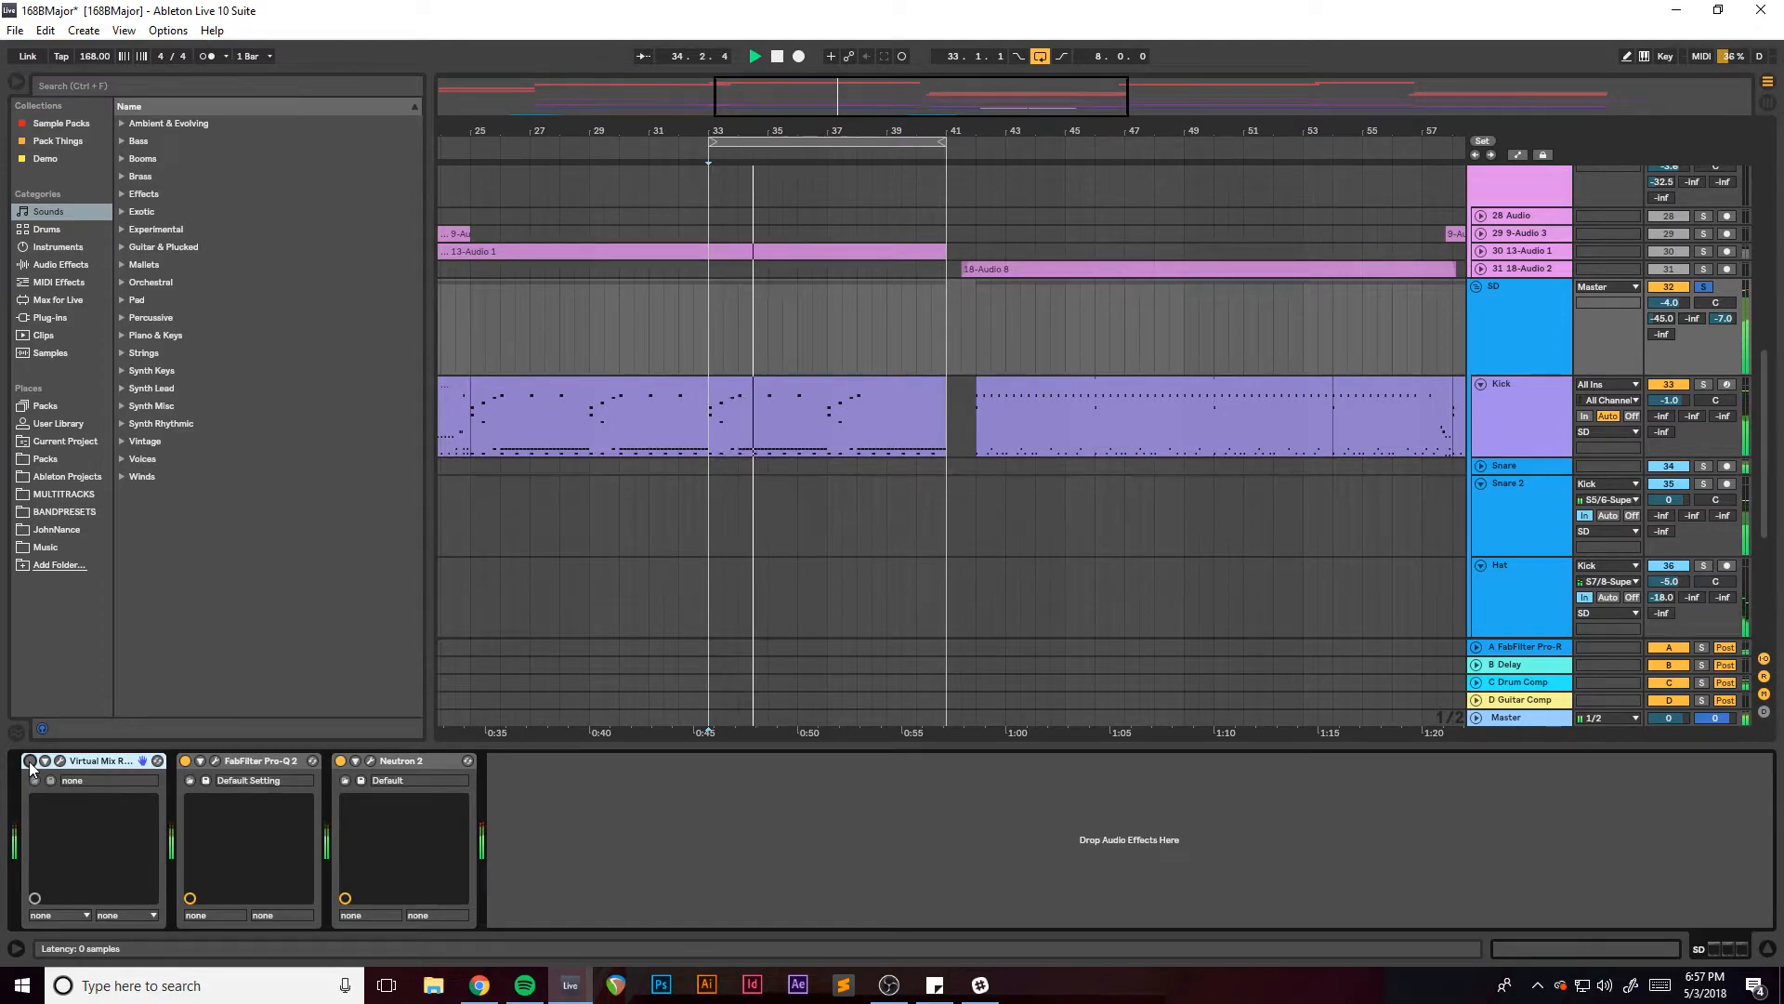
pyautogui.click(31, 761)
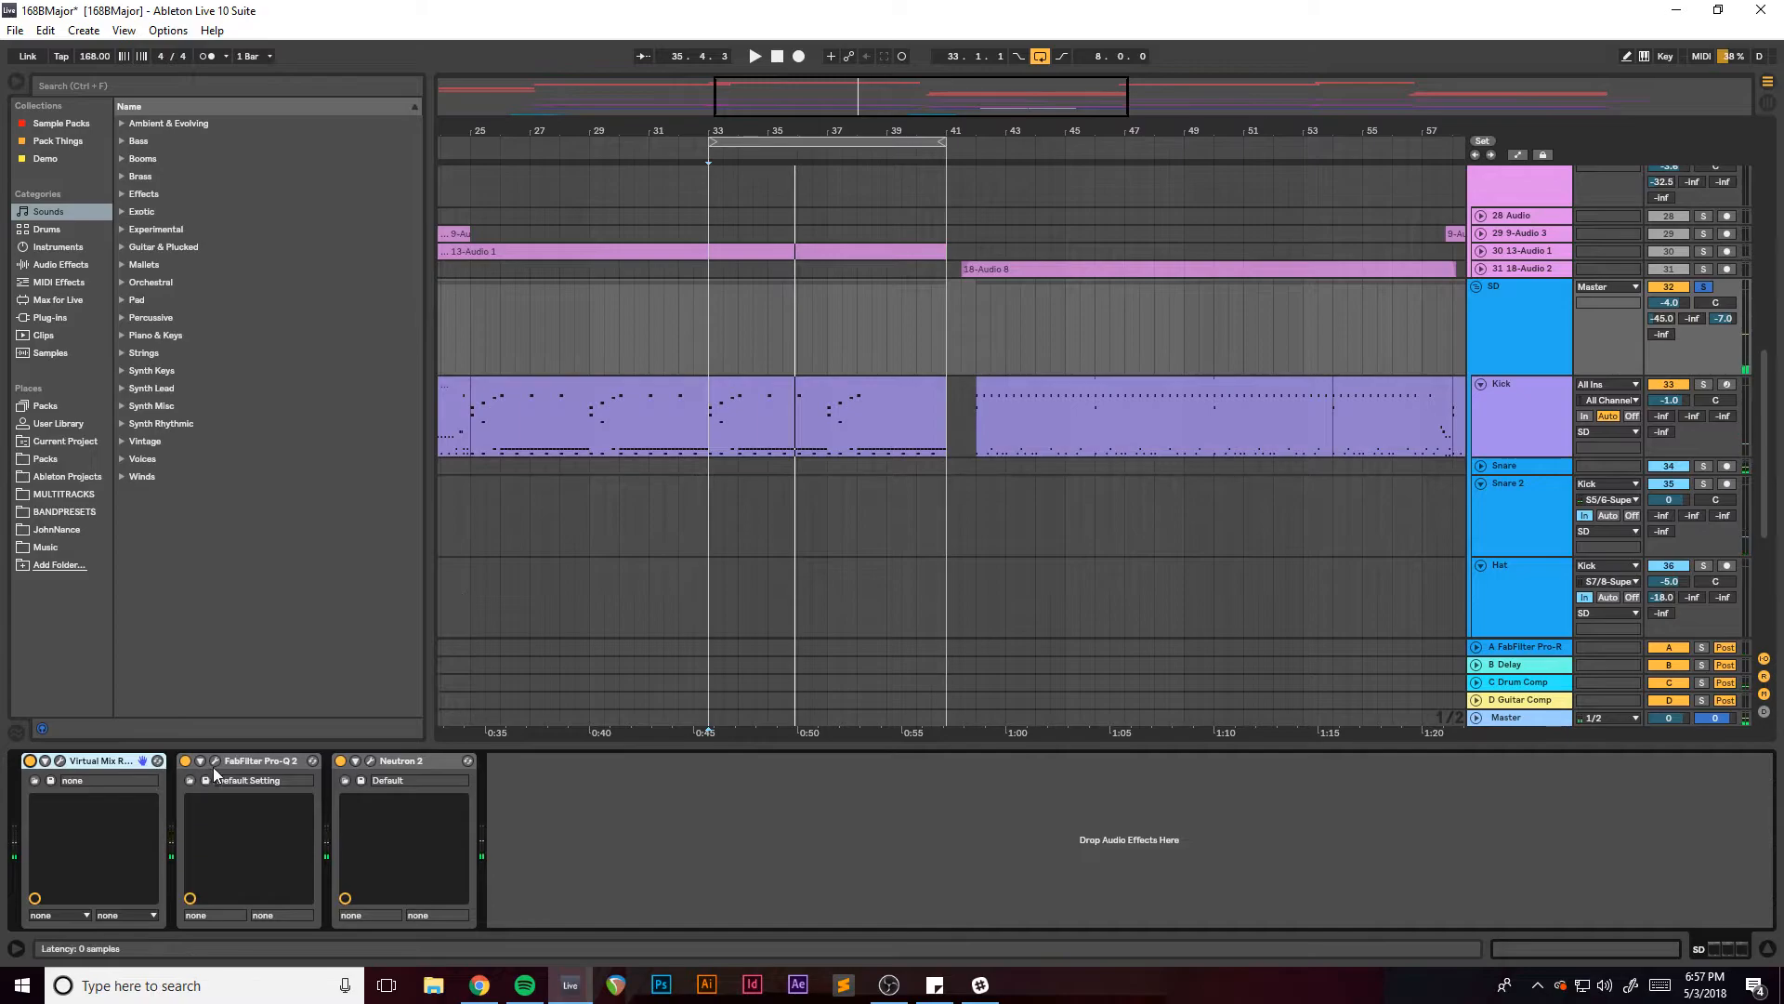
pyautogui.press('space')
pyautogui.click(31, 760)
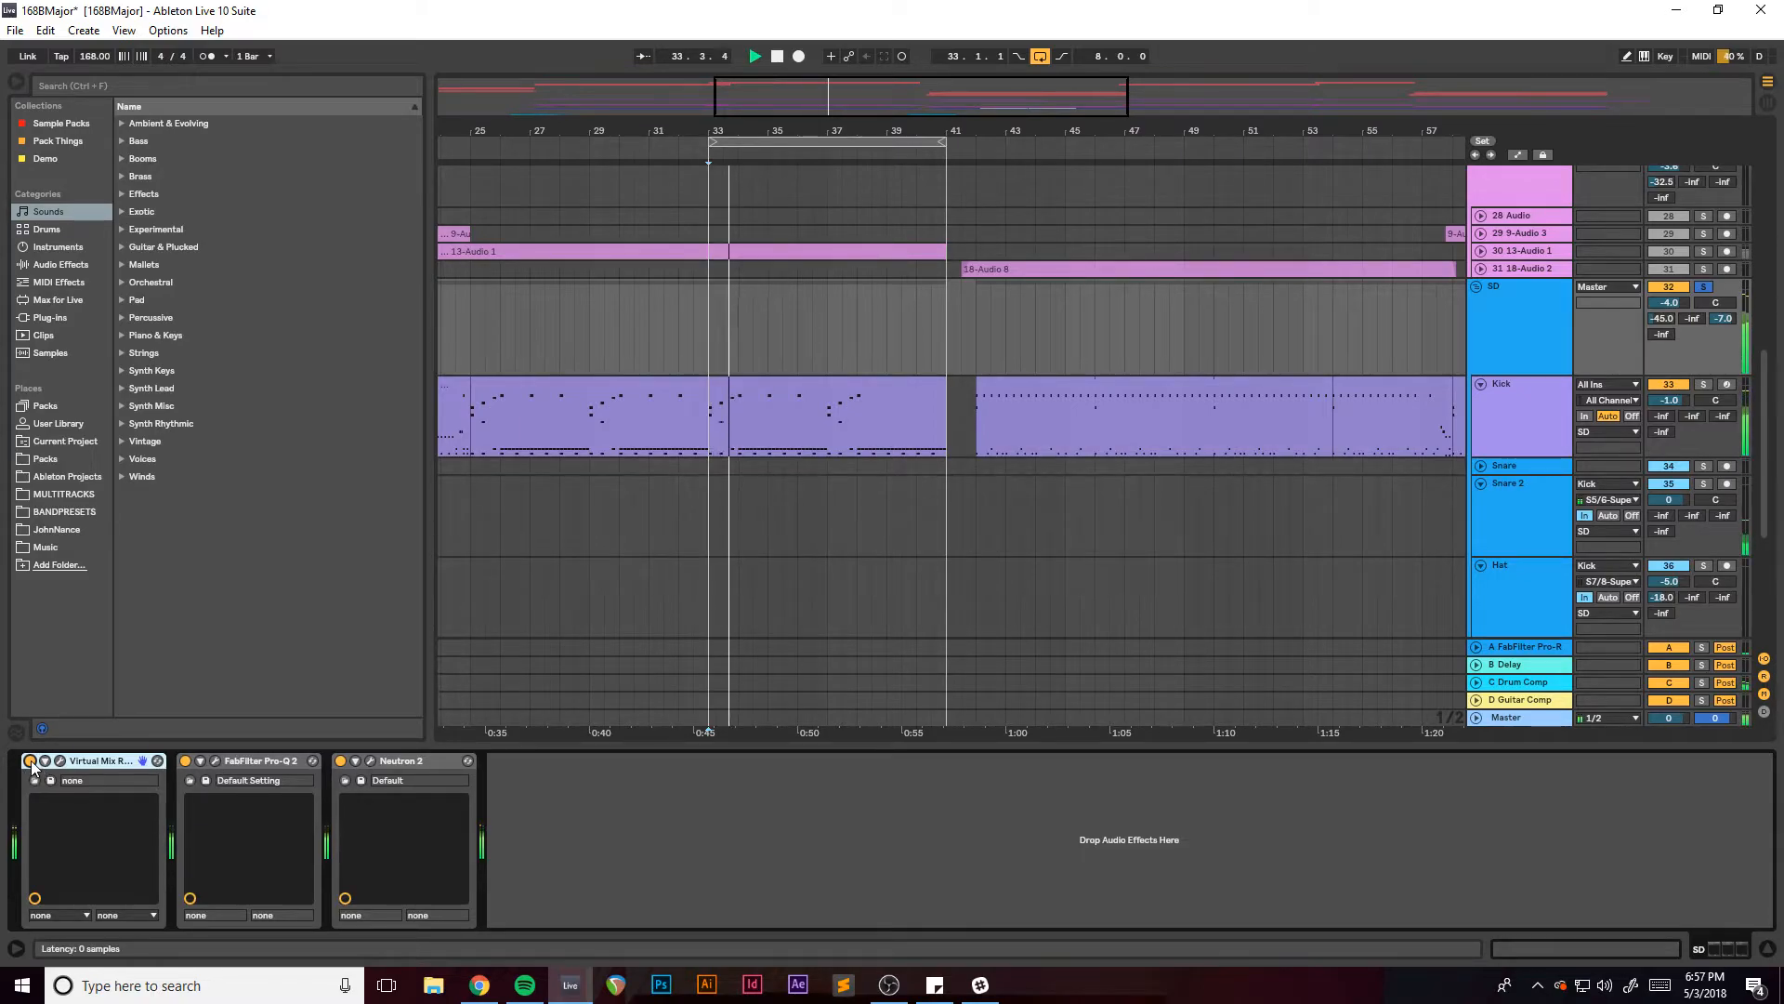
pyautogui.click(30, 760)
pyautogui.click(31, 760)
pyautogui.click(31, 760)
pyautogui.press('space')
# Open the SD group's FabFilter Pro-Q 2 equalizer to examine its curve.
pyautogui.click(216, 760)
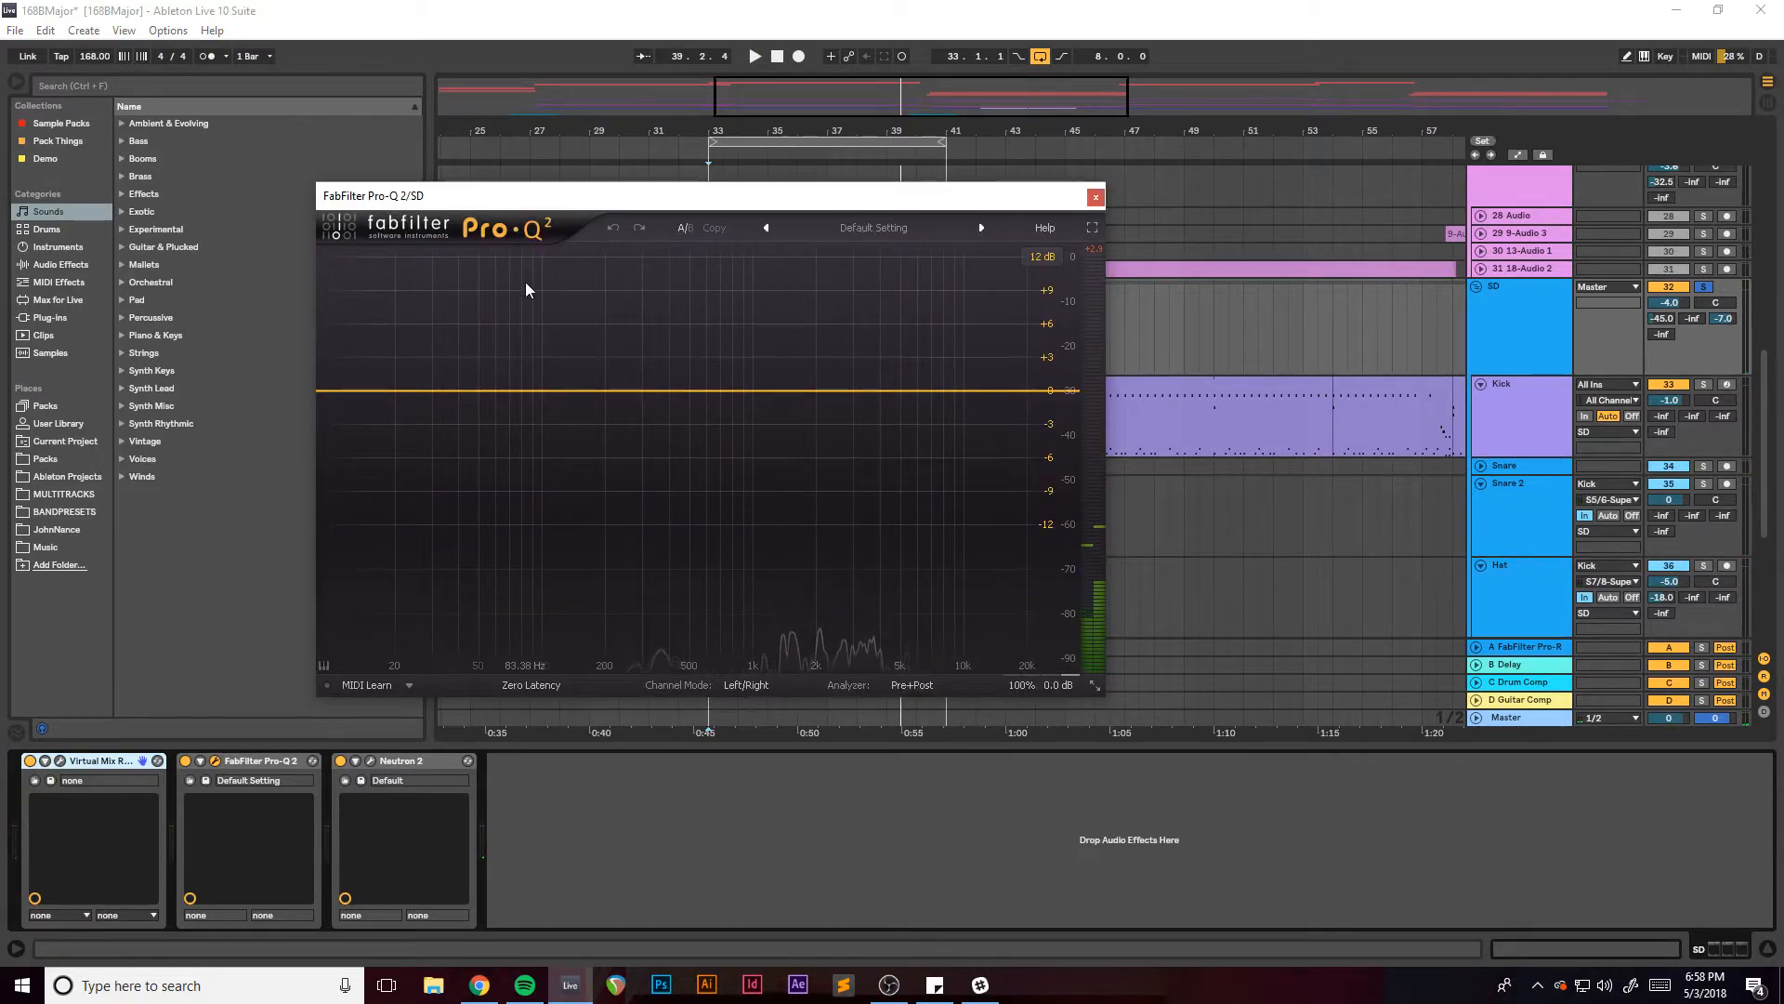
# Close the Pro-Q 2 window, open the SD group's Neutron 2, and audition the group while examining its Equalizer and Compressor 1.
pyautogui.click(1096, 198)
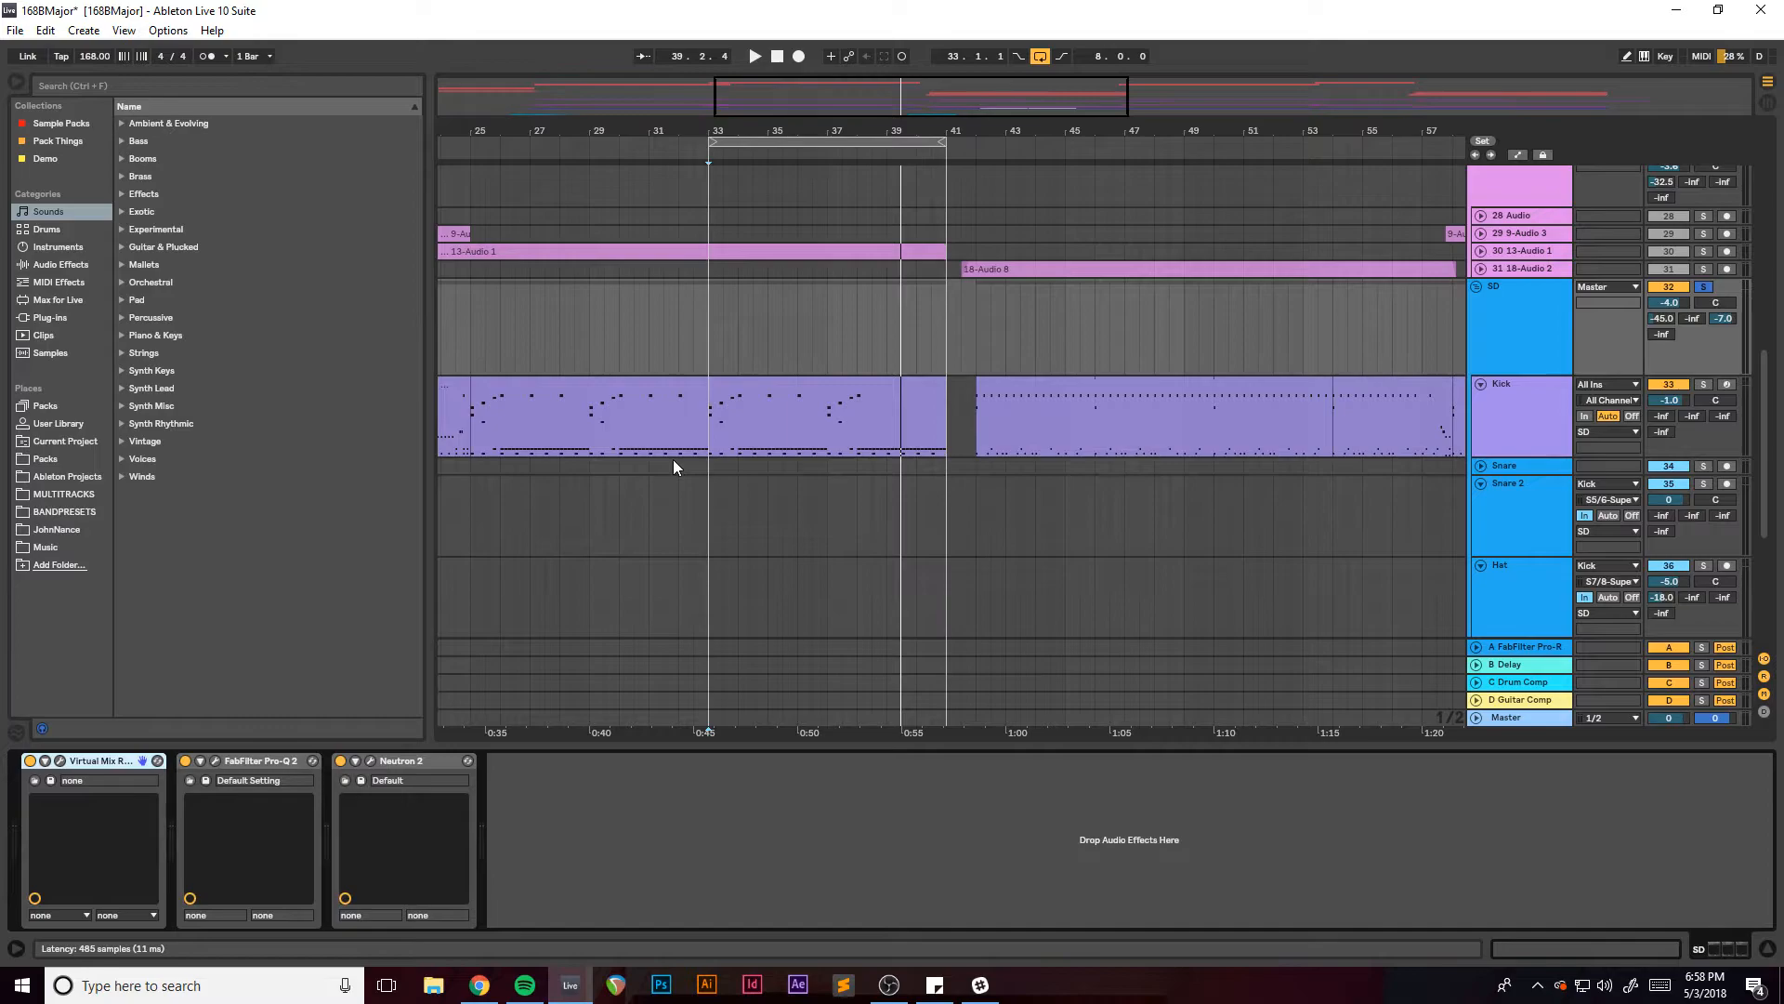
pyautogui.click(370, 760)
pyautogui.moveTo(1015, 283); pyautogui.dragTo(721, 238)
pyautogui.press('space')
pyautogui.click(526, 337)
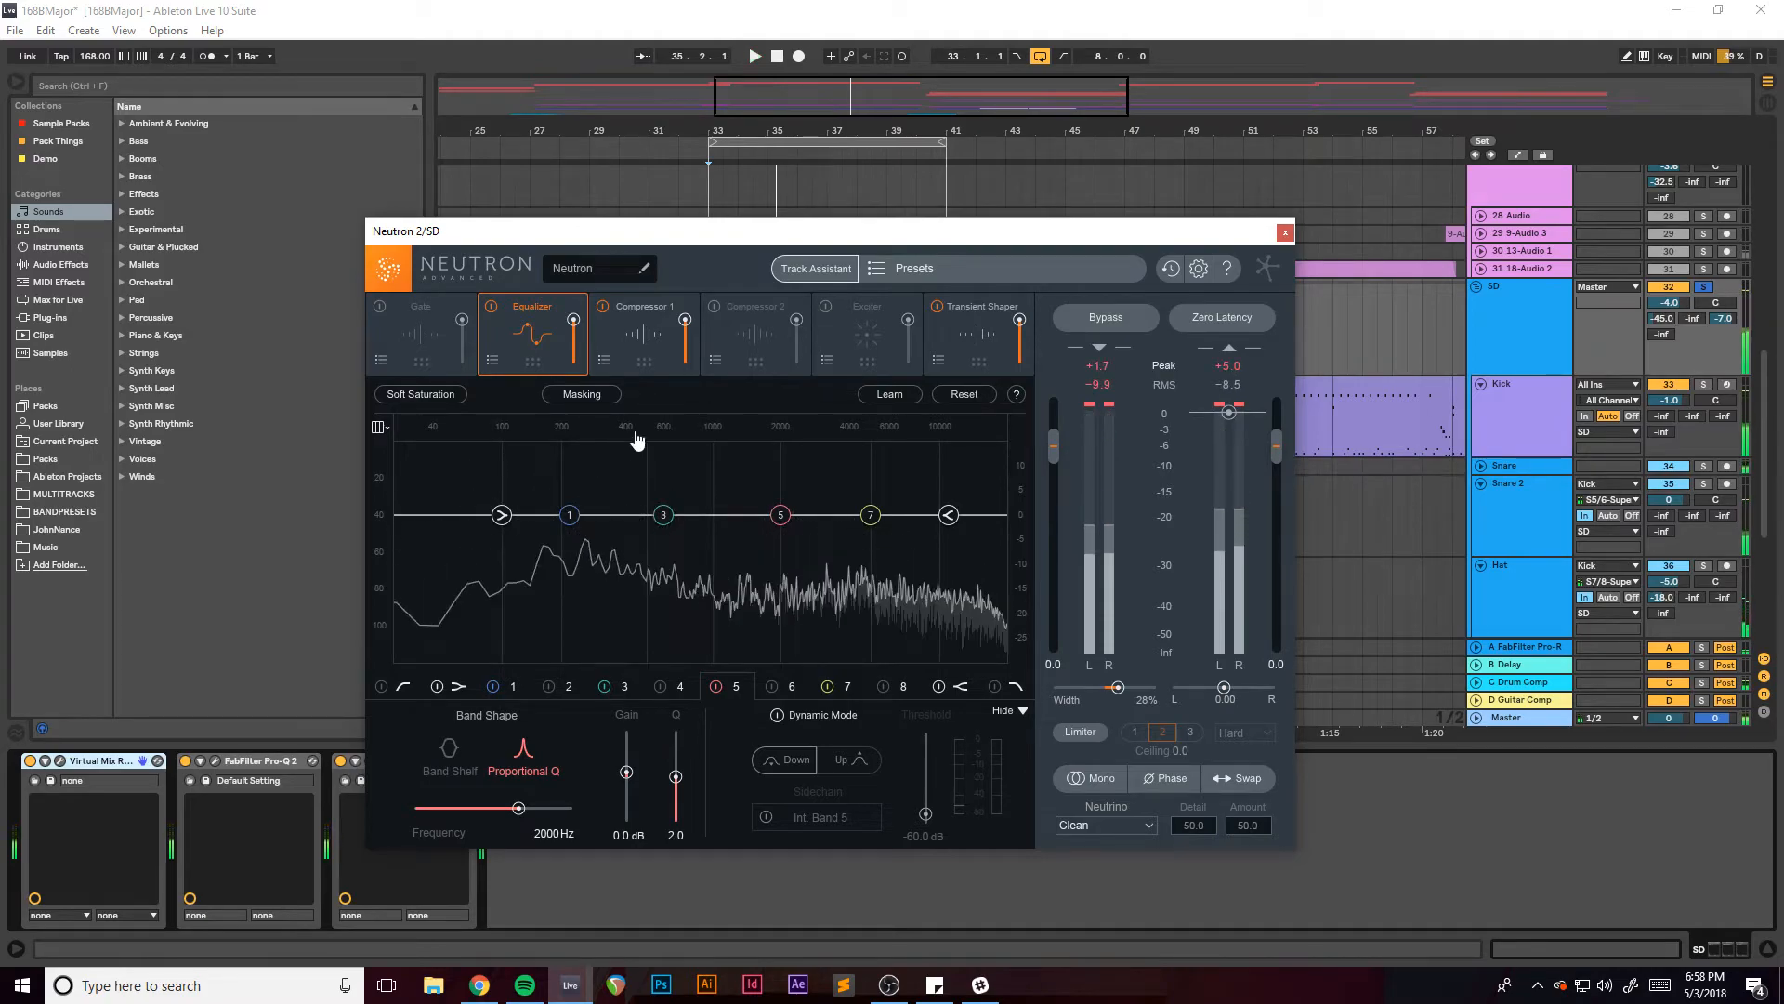
pyautogui.click(638, 348)
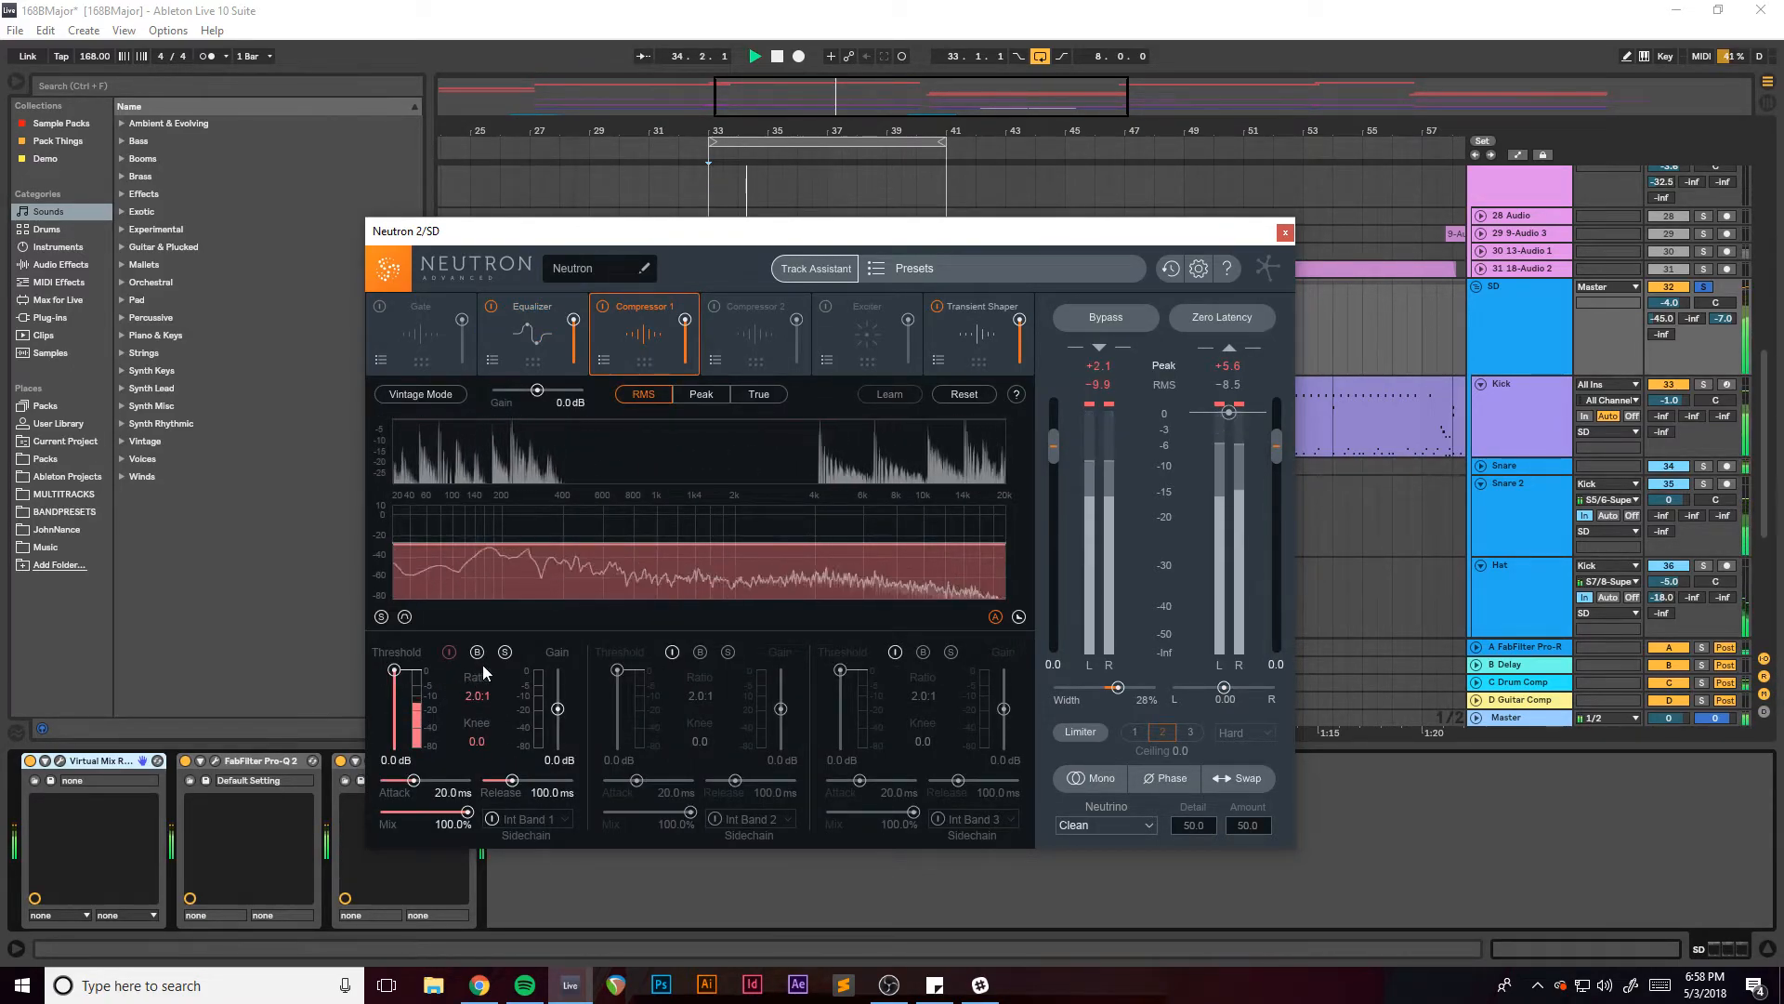
pyautogui.press('space')
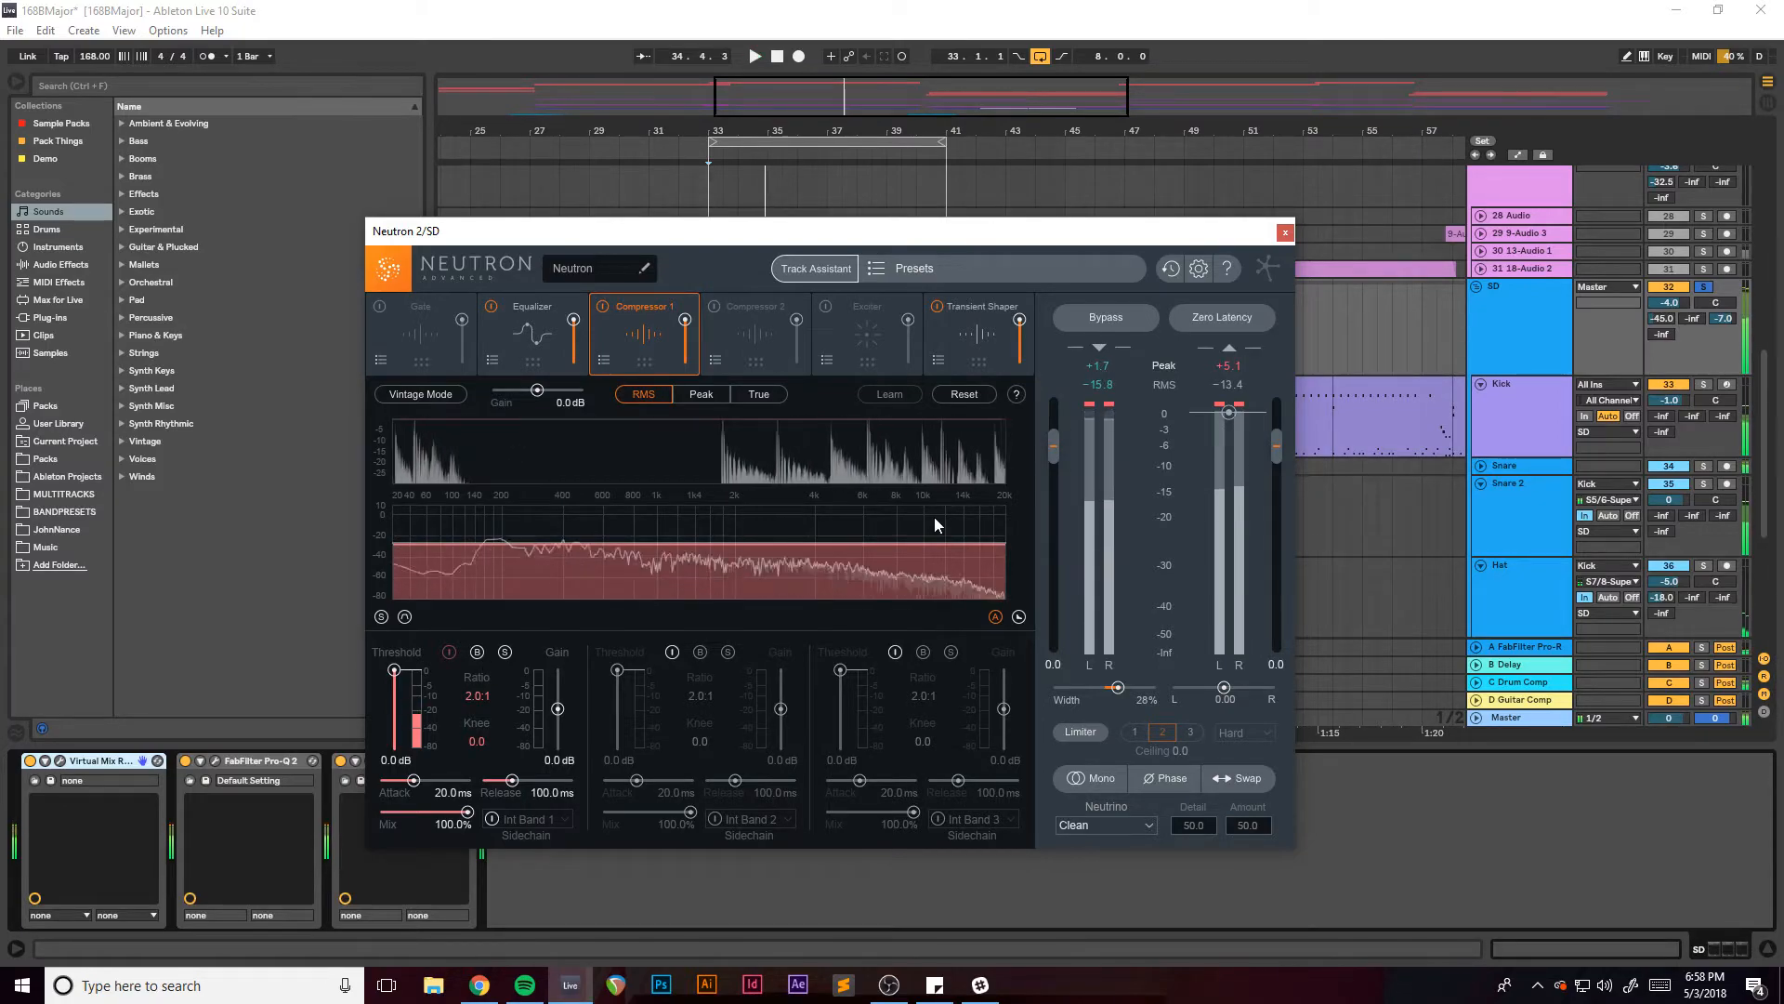
# Examine Neutron 2's Transient Shaper, Compressor 1, Equalizer and Gate modules with playback stopped, and close the plug-in window.
pyautogui.click(973, 331)
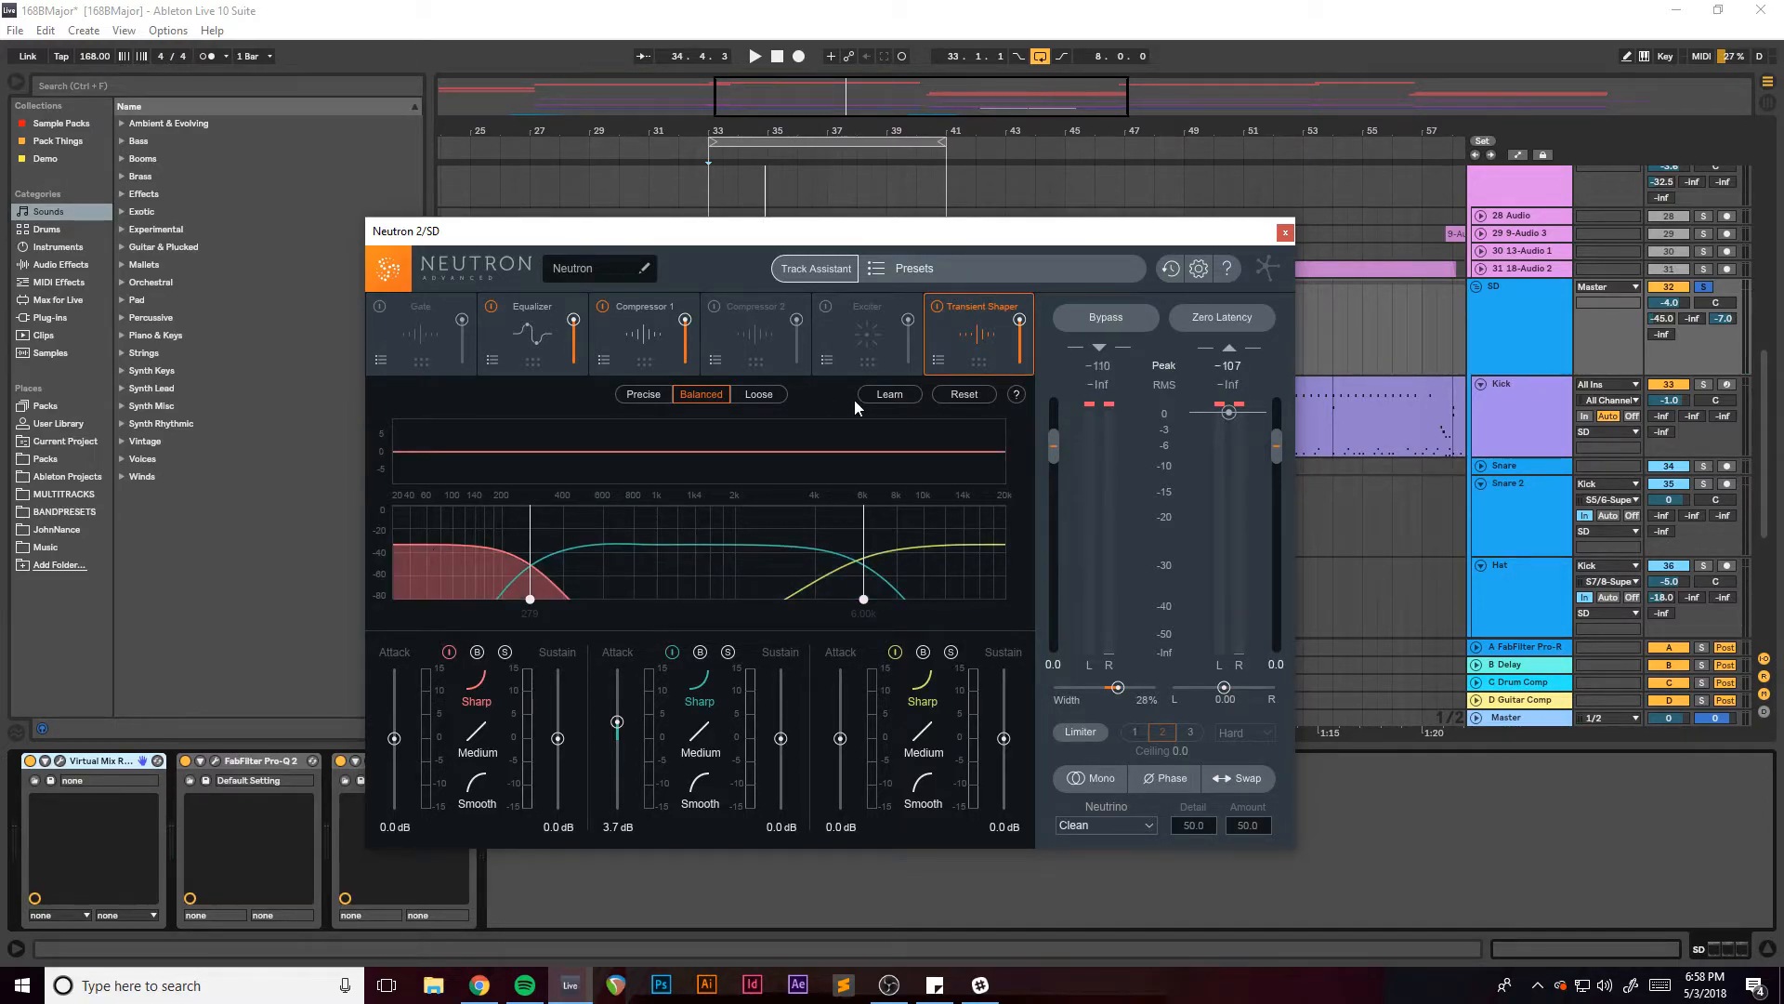
pyautogui.moveTo(1039, 241)
pyautogui.mouseDown()
pyautogui.moveTo(984, 232)
pyautogui.moveTo(1028, 223)
pyautogui.mouseUp()
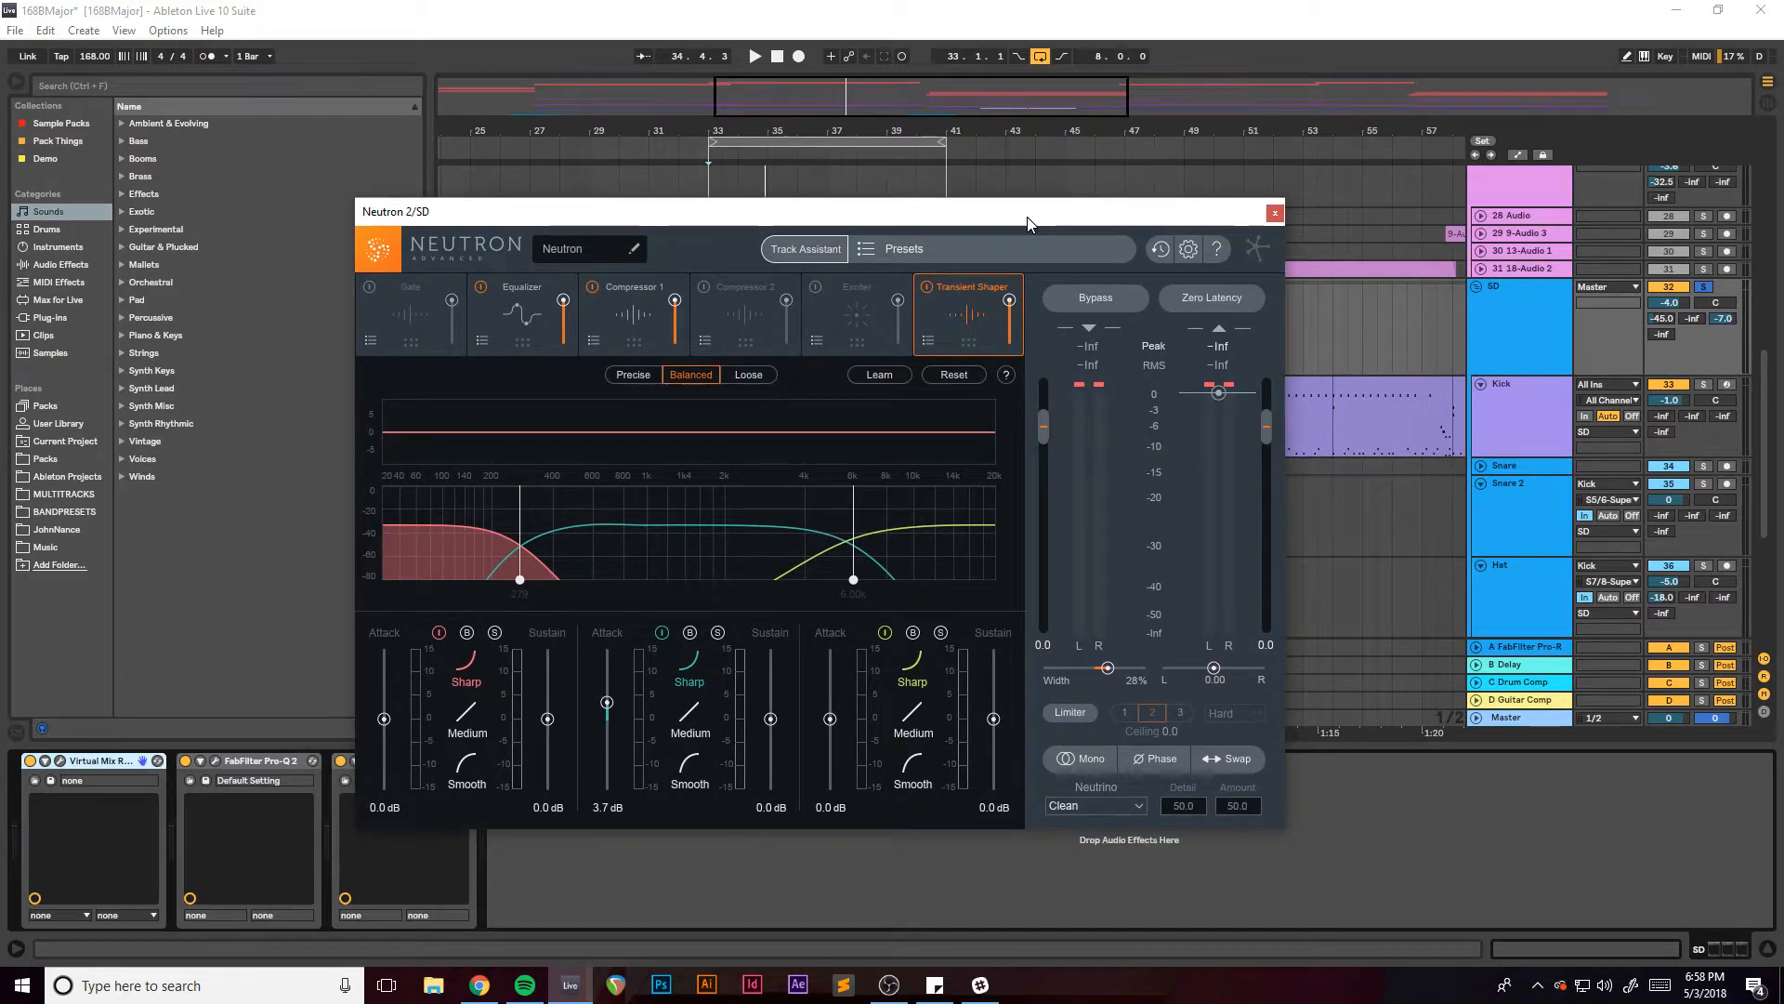
pyautogui.click(622, 320)
pyautogui.click(524, 328)
pyautogui.click(396, 320)
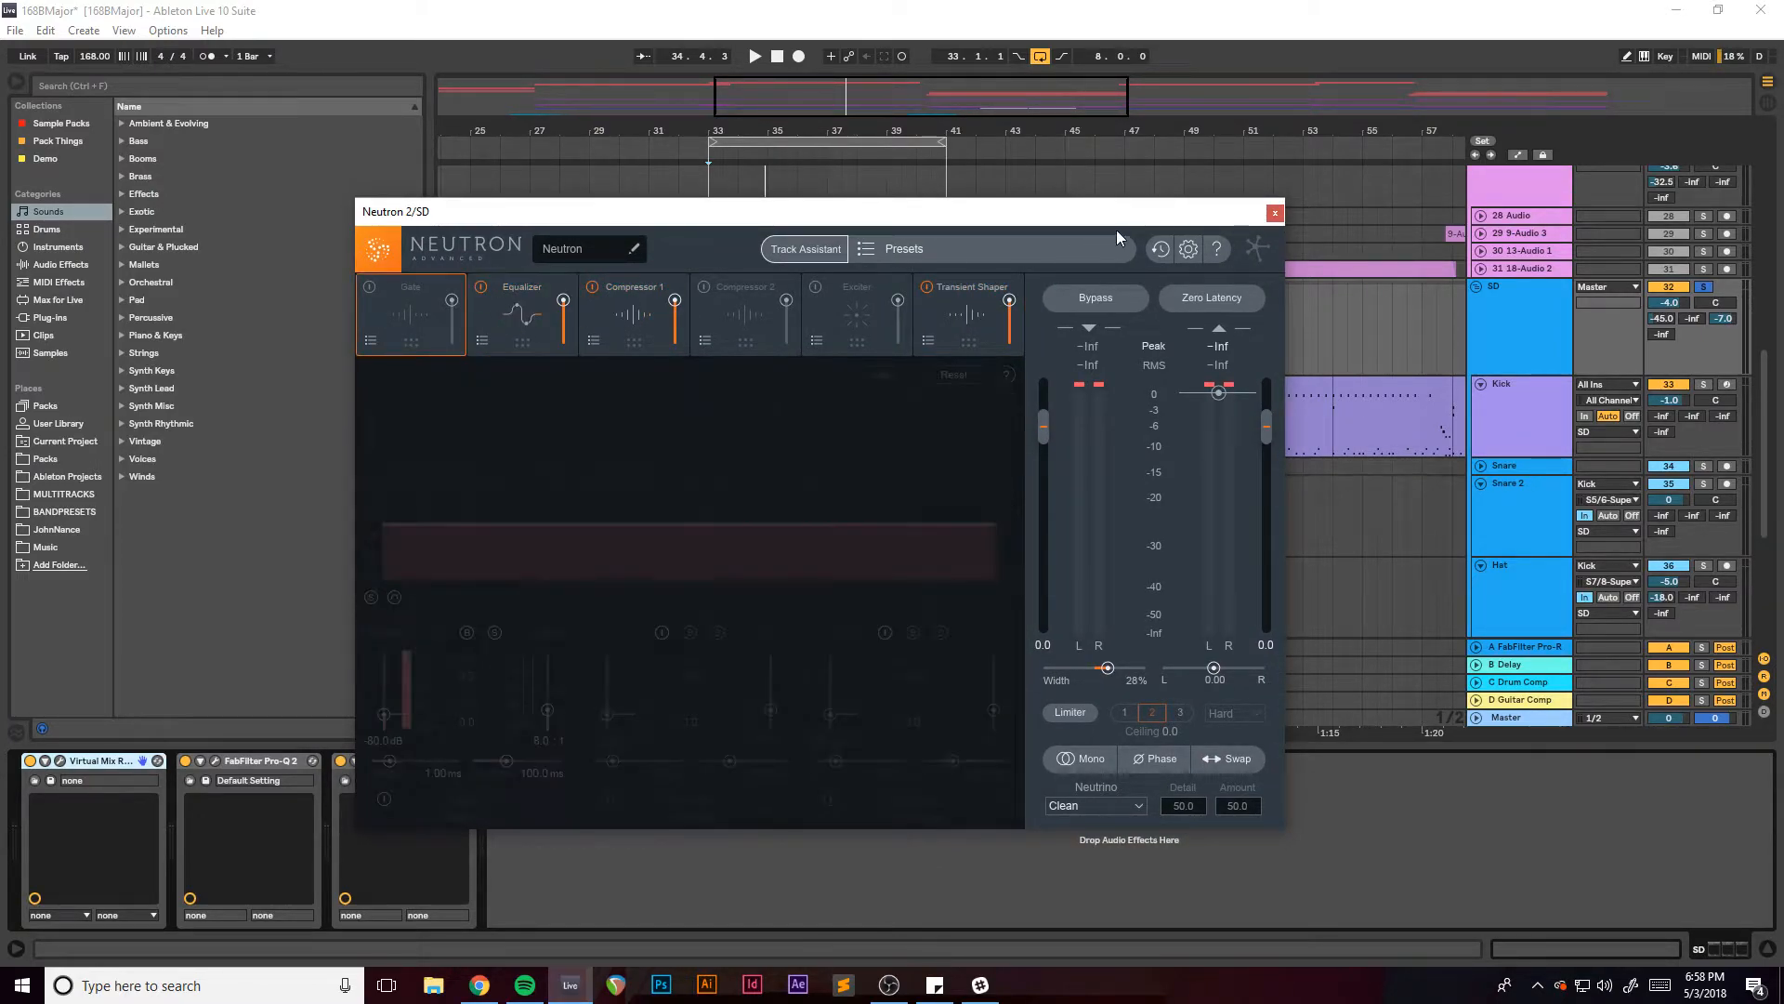
pyautogui.click(1273, 215)
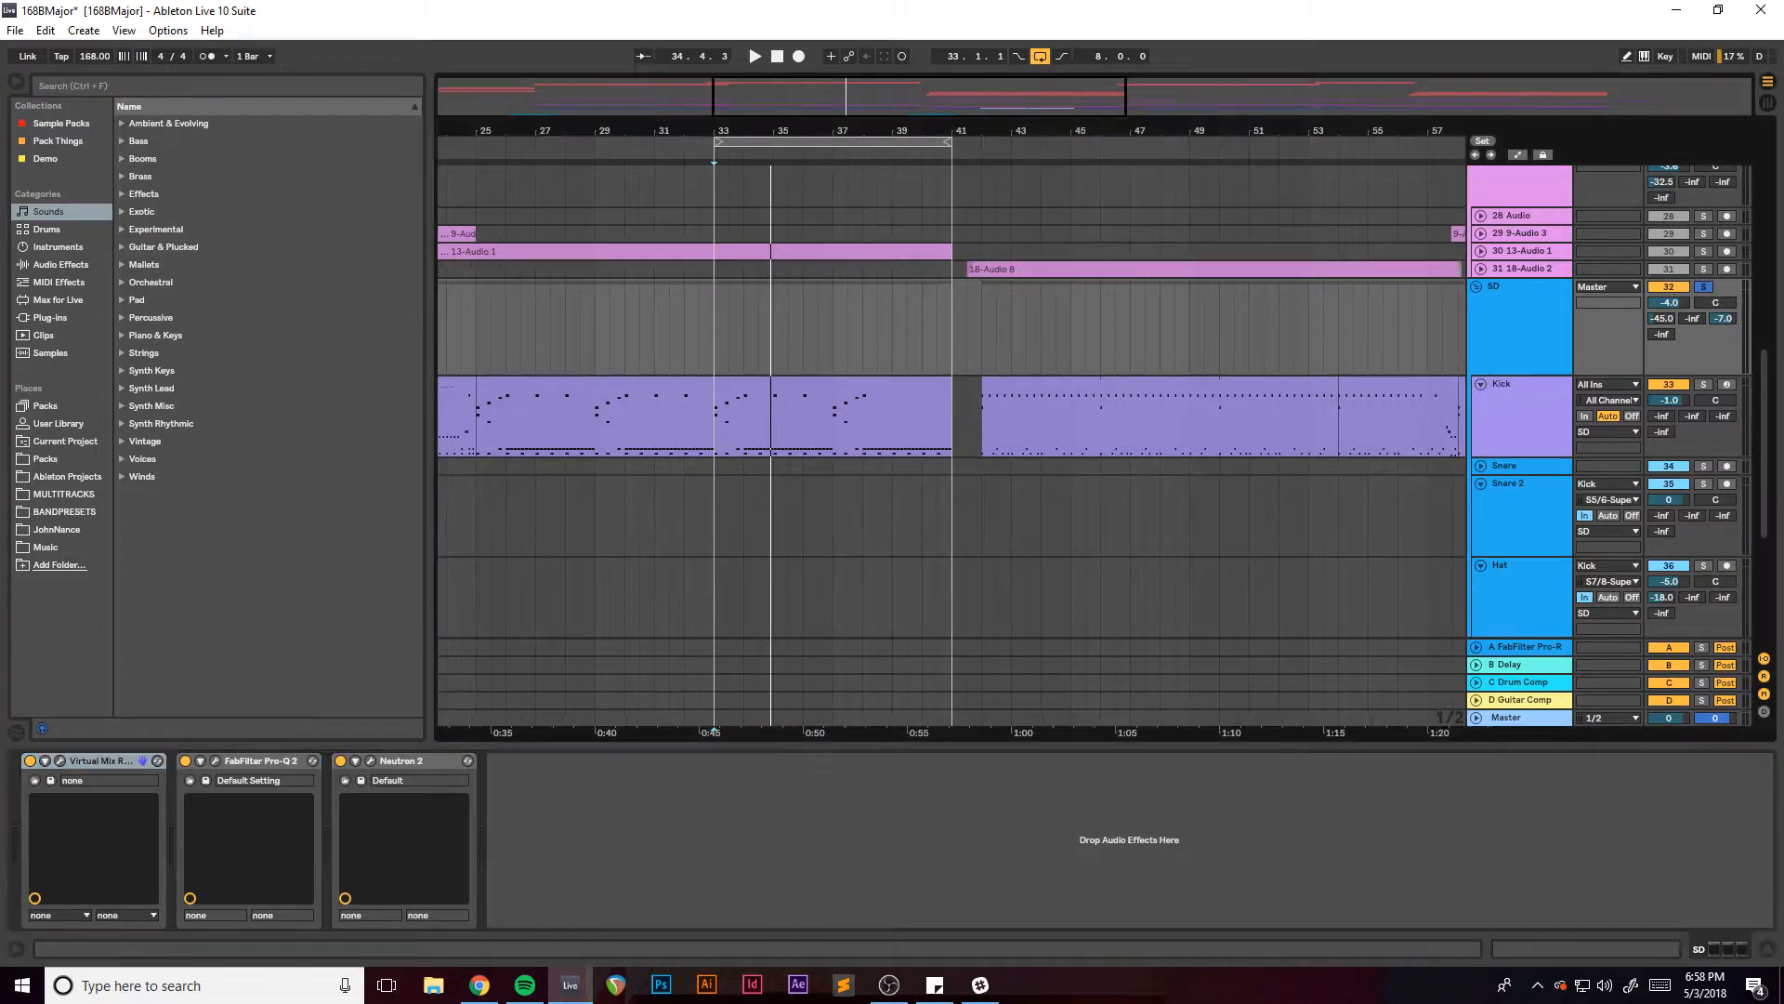
# Select the SD group, solo the A FabFilter Pro-R return, and play from bar 33 to hear the reverb alone.
pyautogui.moveTo(964, 132); pyautogui.dragTo(964, 106)
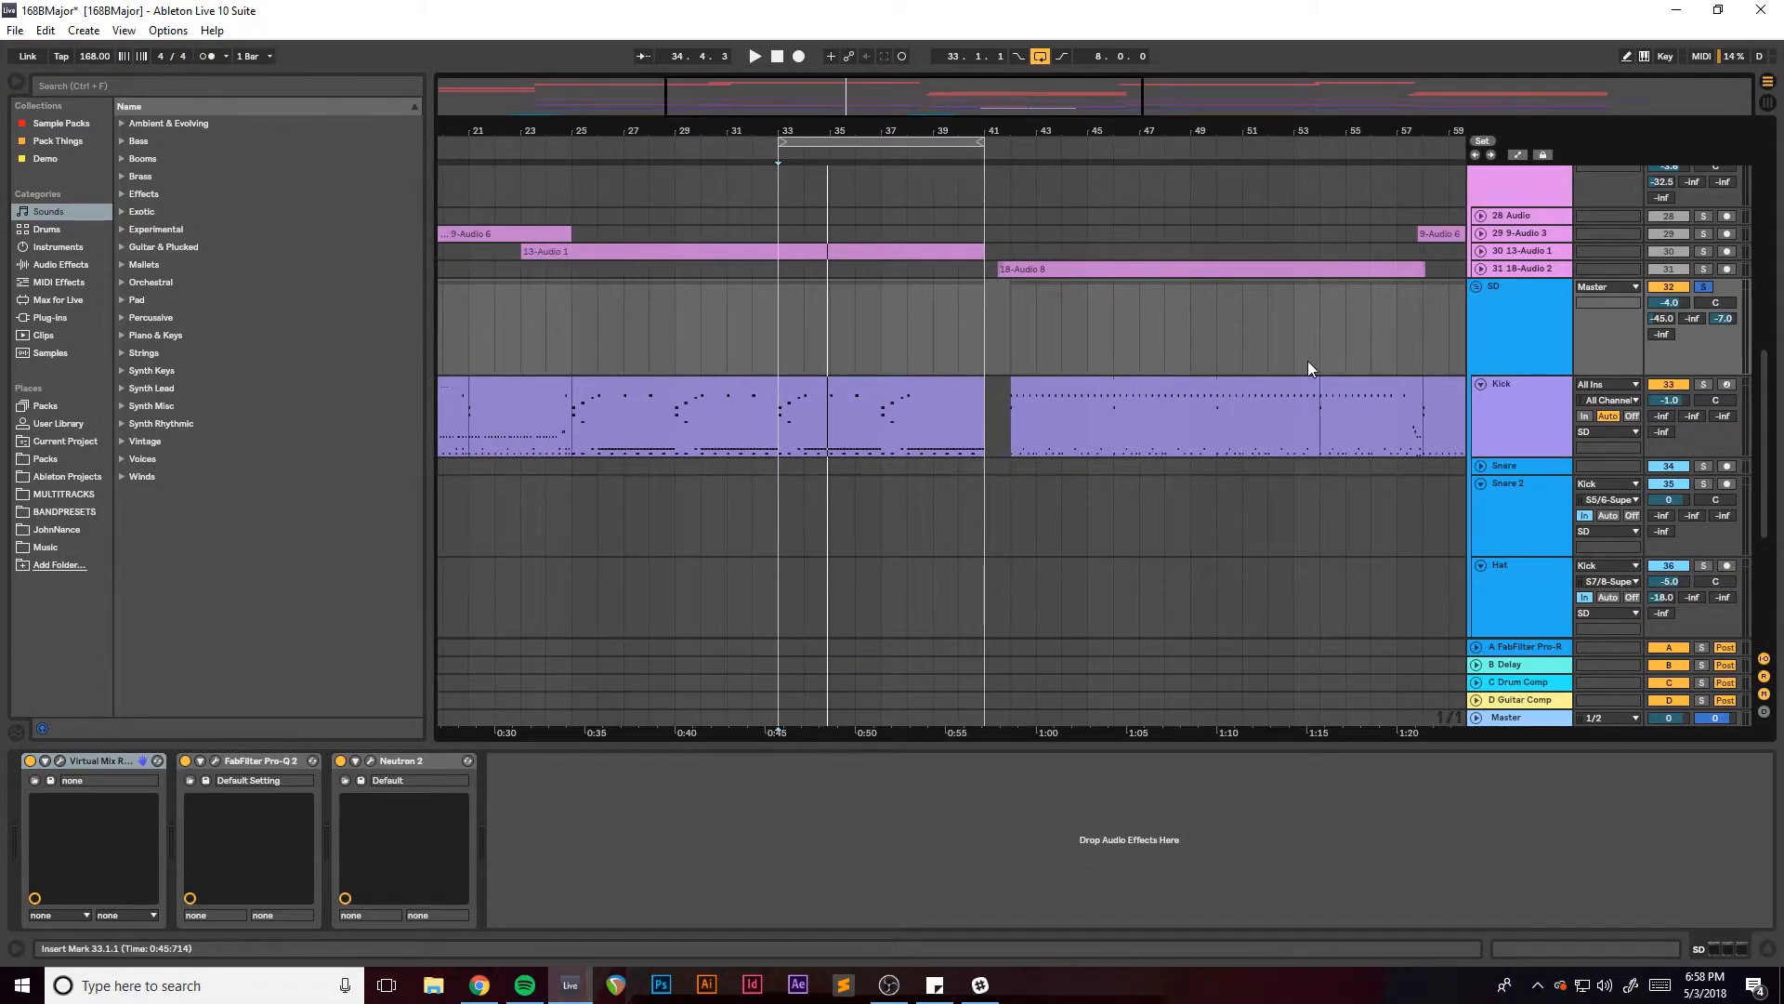
pyautogui.click(1498, 321)
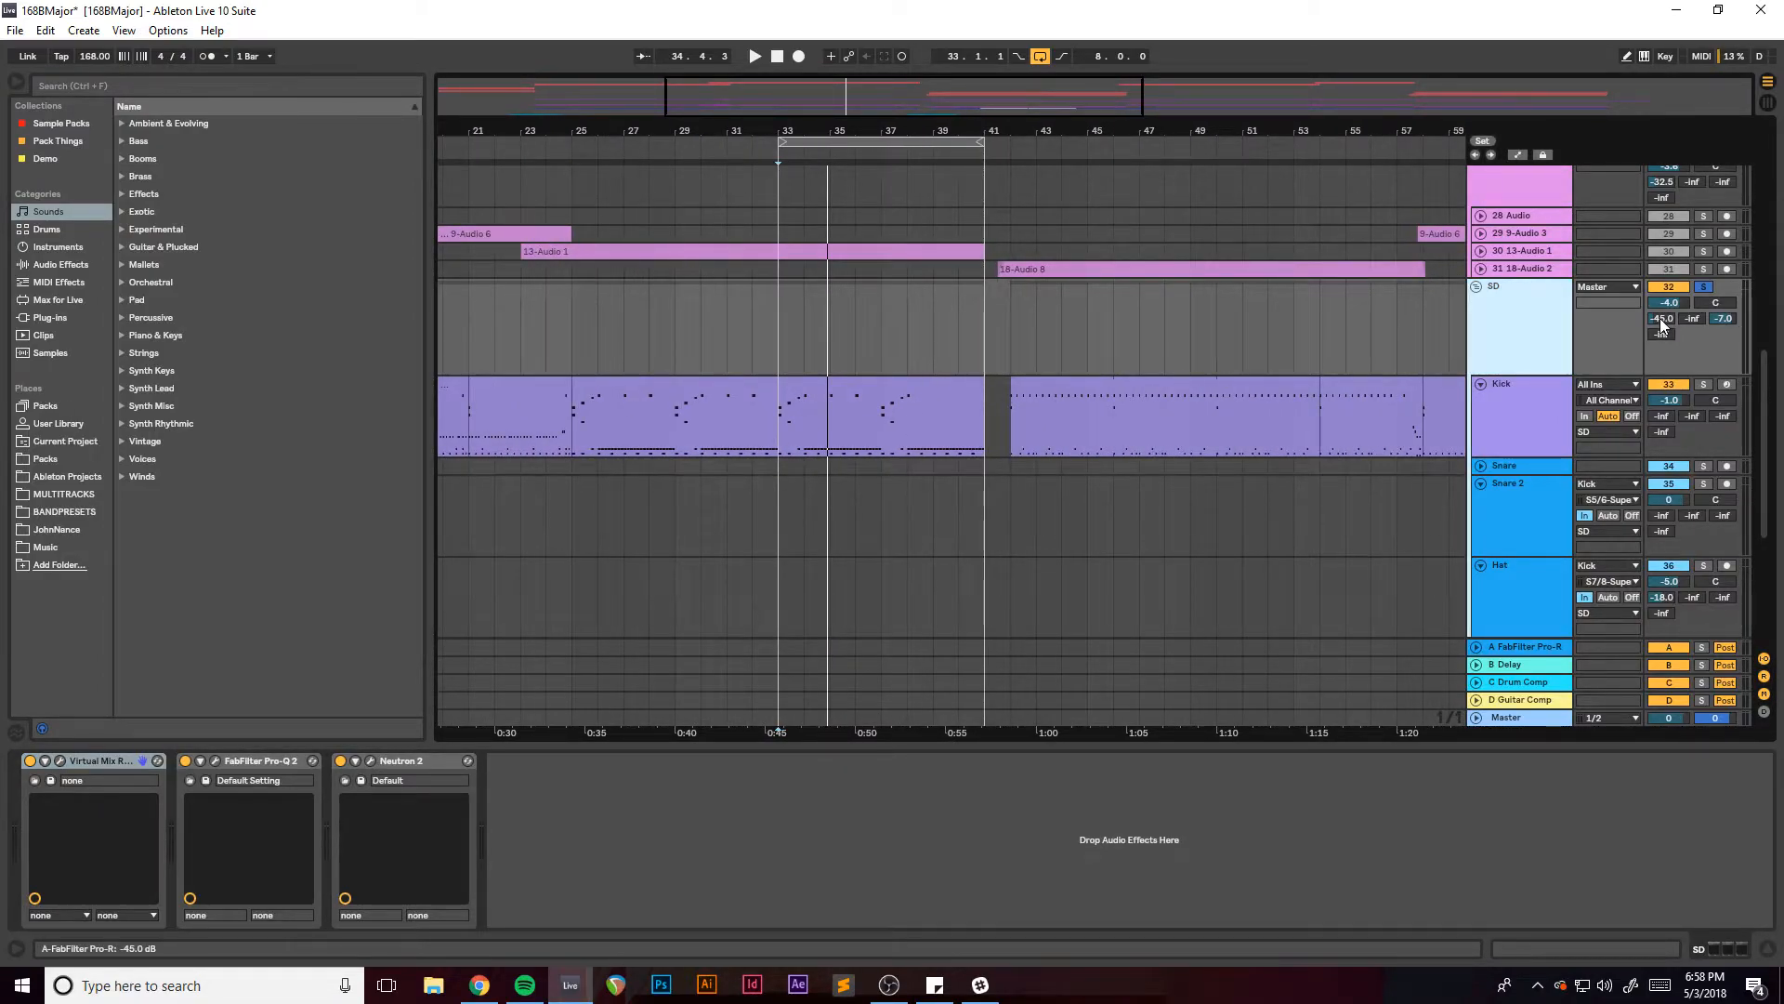
pyautogui.click(1703, 649)
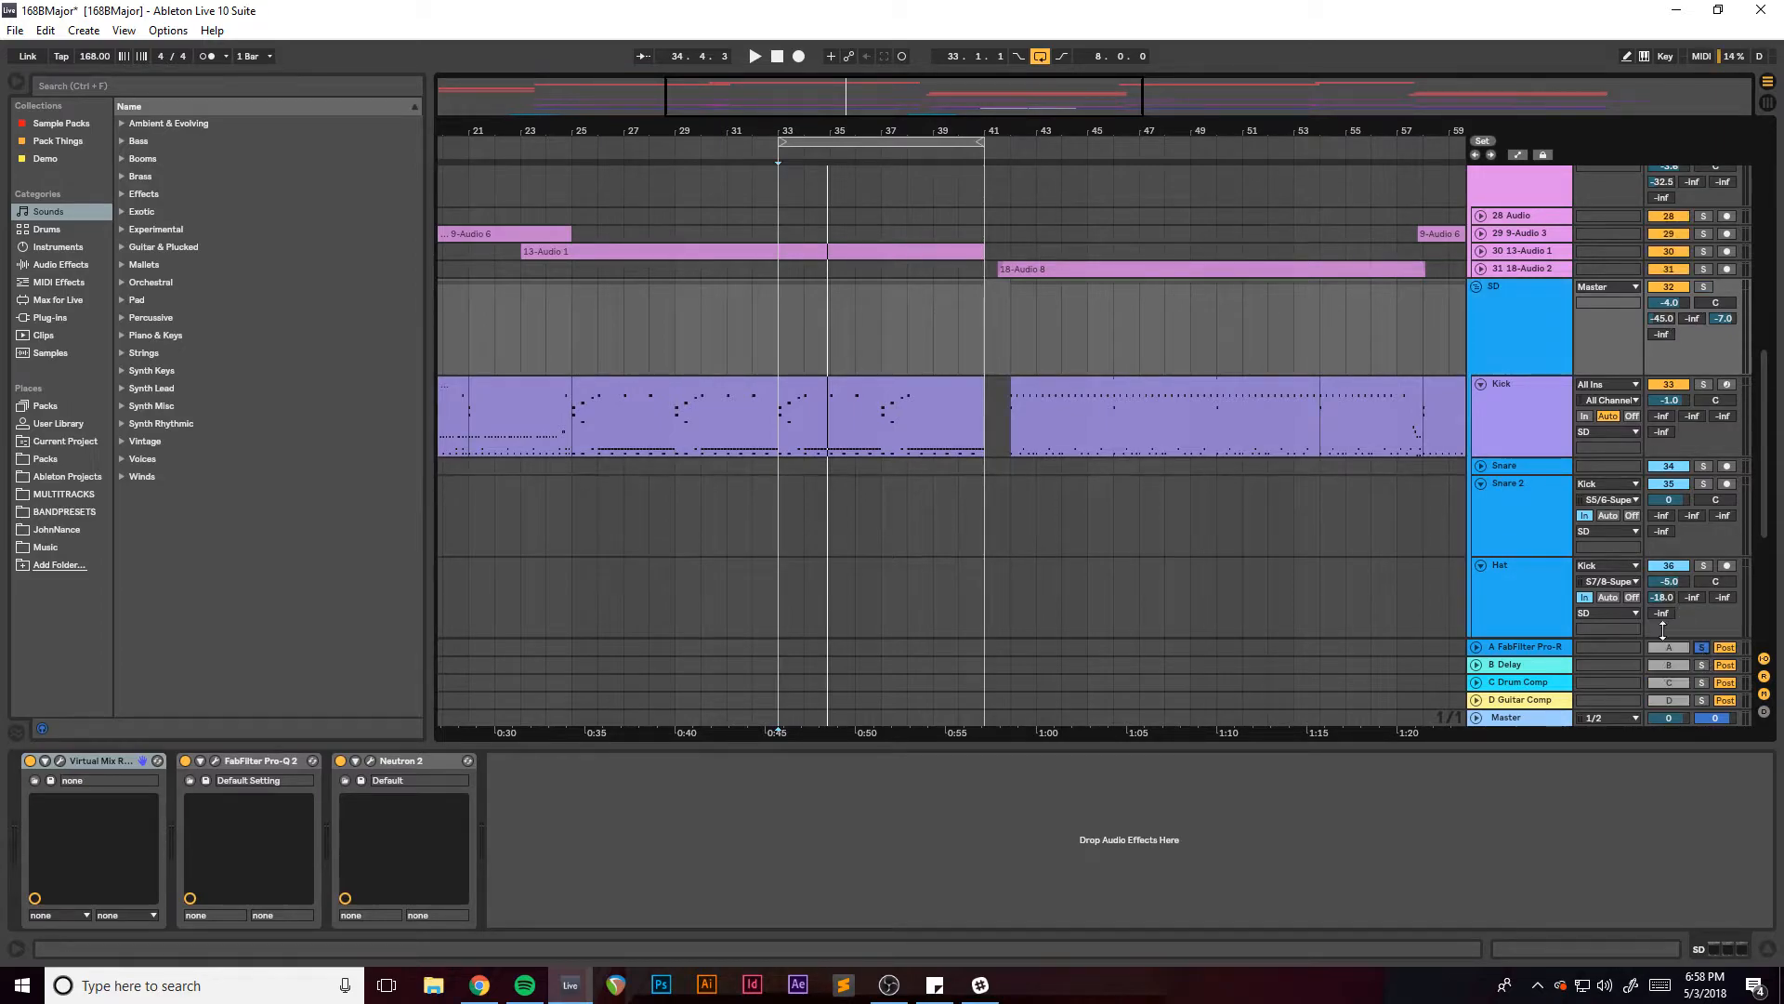
pyautogui.moveTo(988, 131); pyautogui.dragTo(987, 110)
pyautogui.press('space')
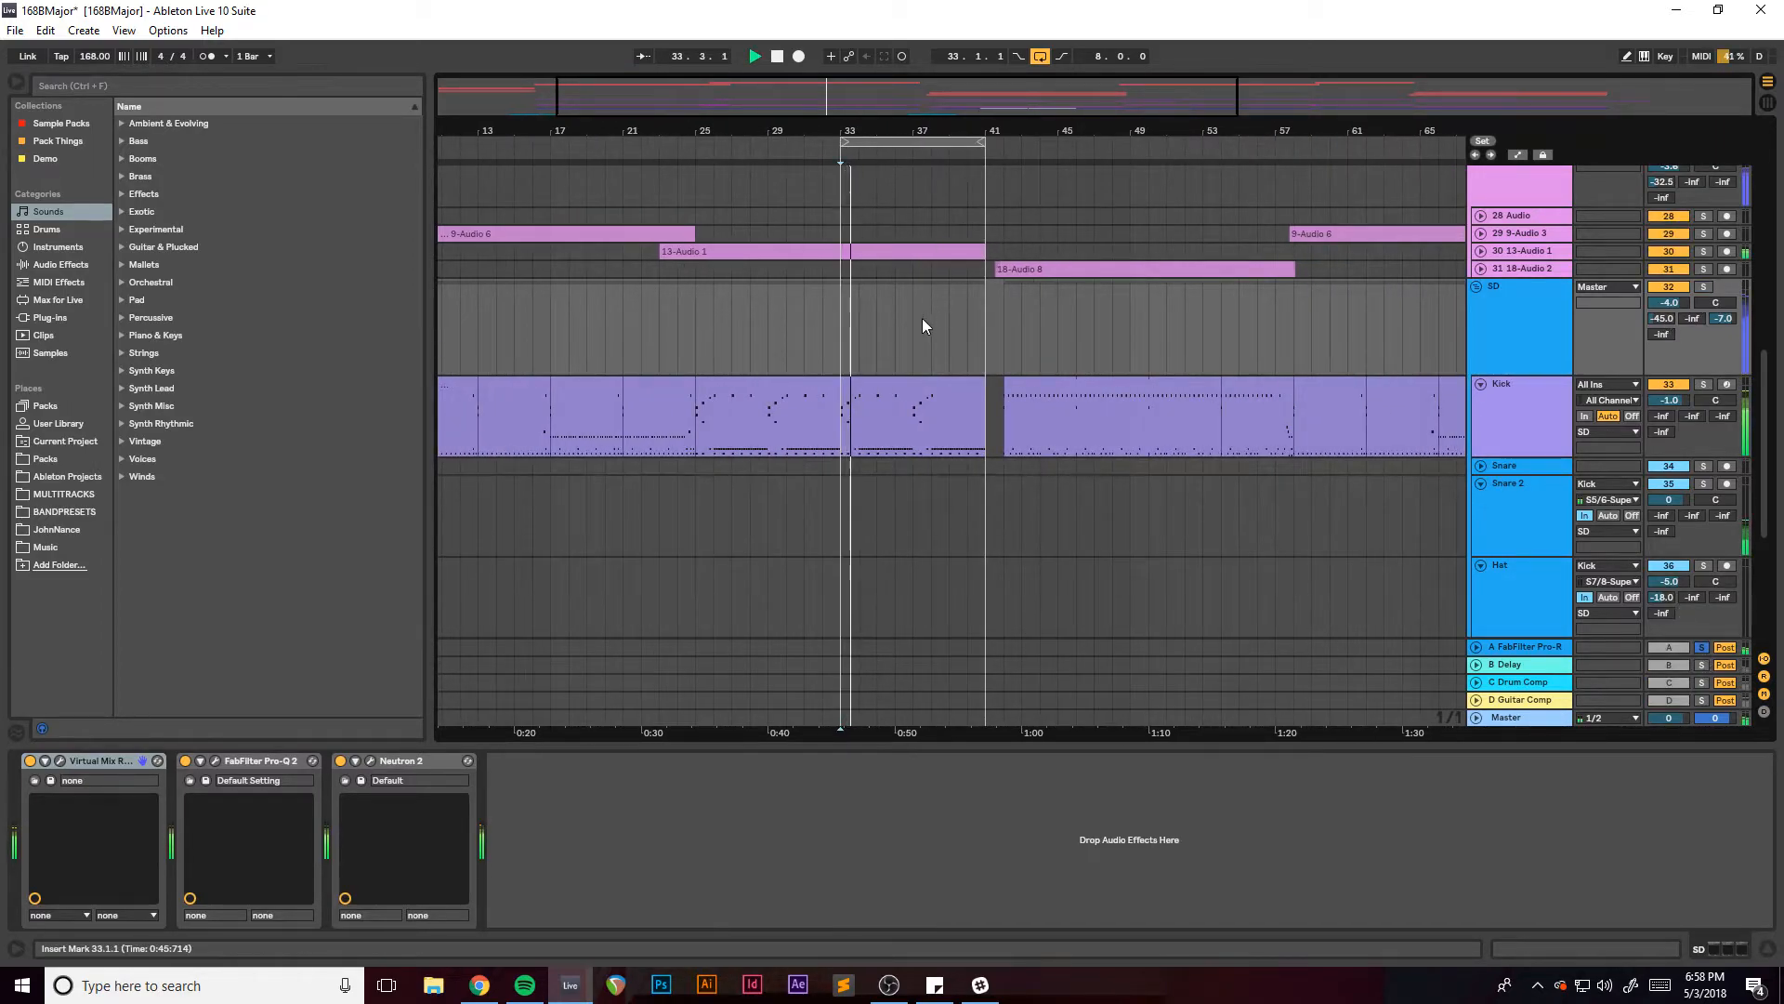
# Inspect the Room and Room far tracks' devices, then solo both tracks and play them from bar 33.
pyautogui.scroll(2, 866, 377)
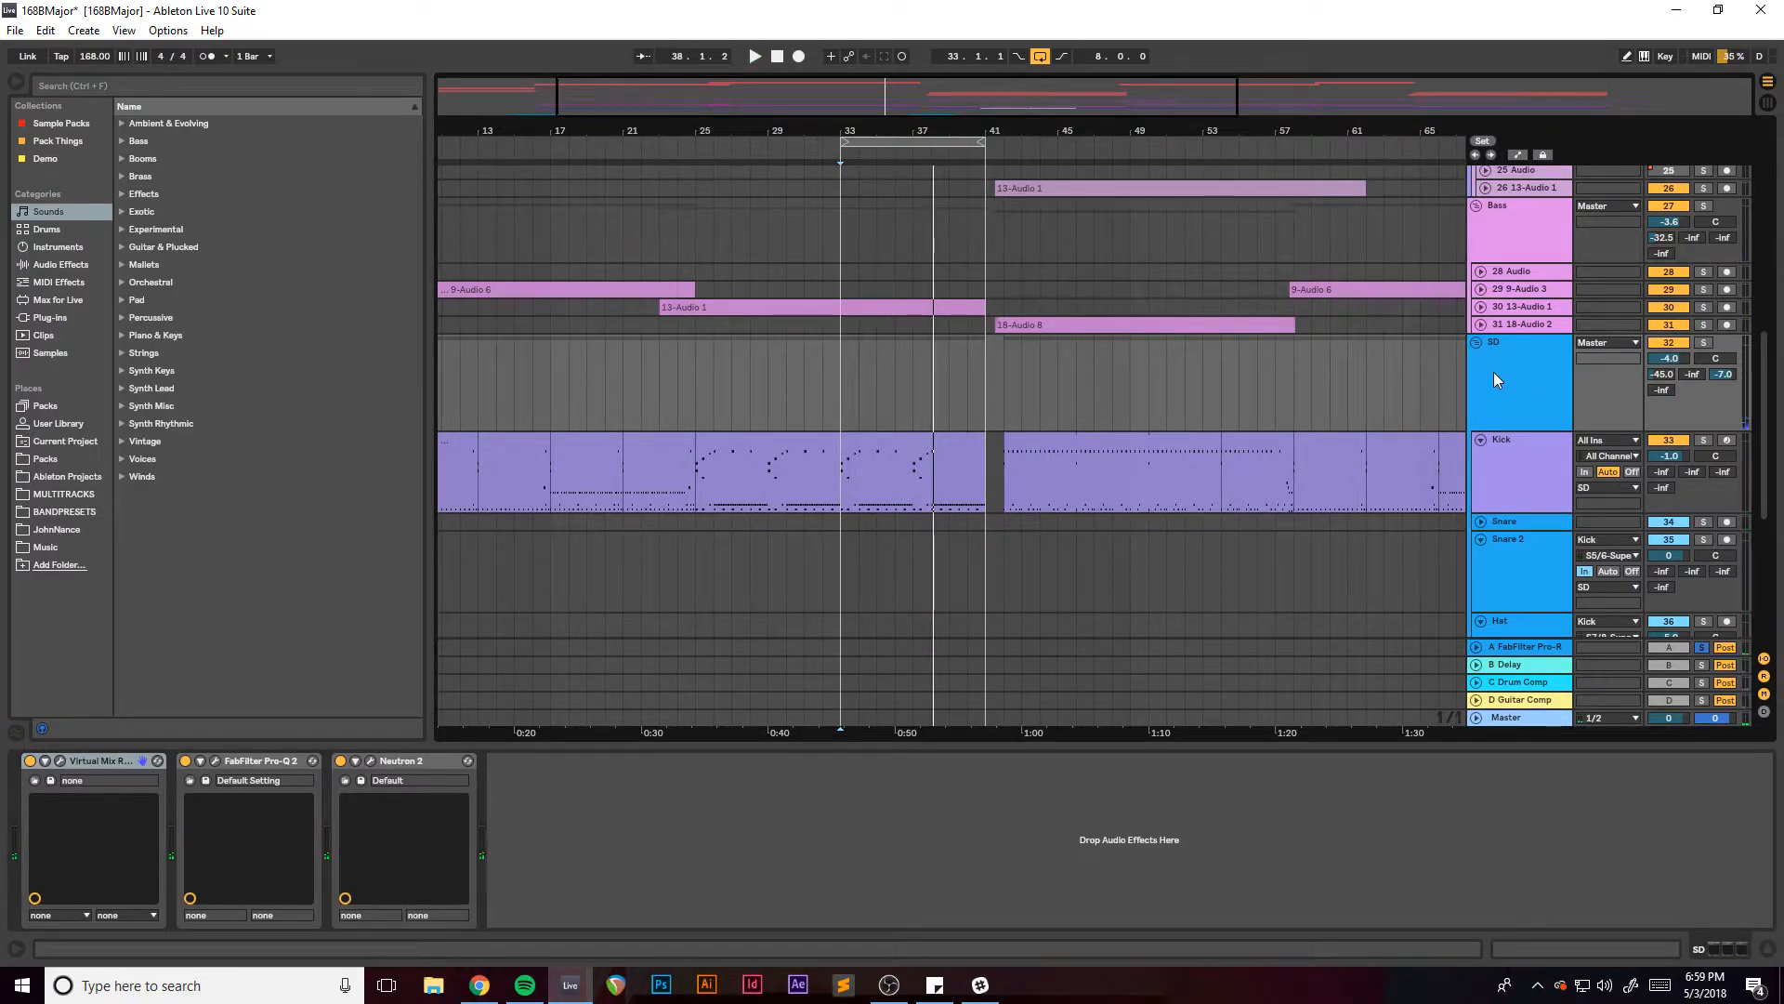
pyautogui.moveTo(956, 90); pyautogui.dragTo(964, 131)
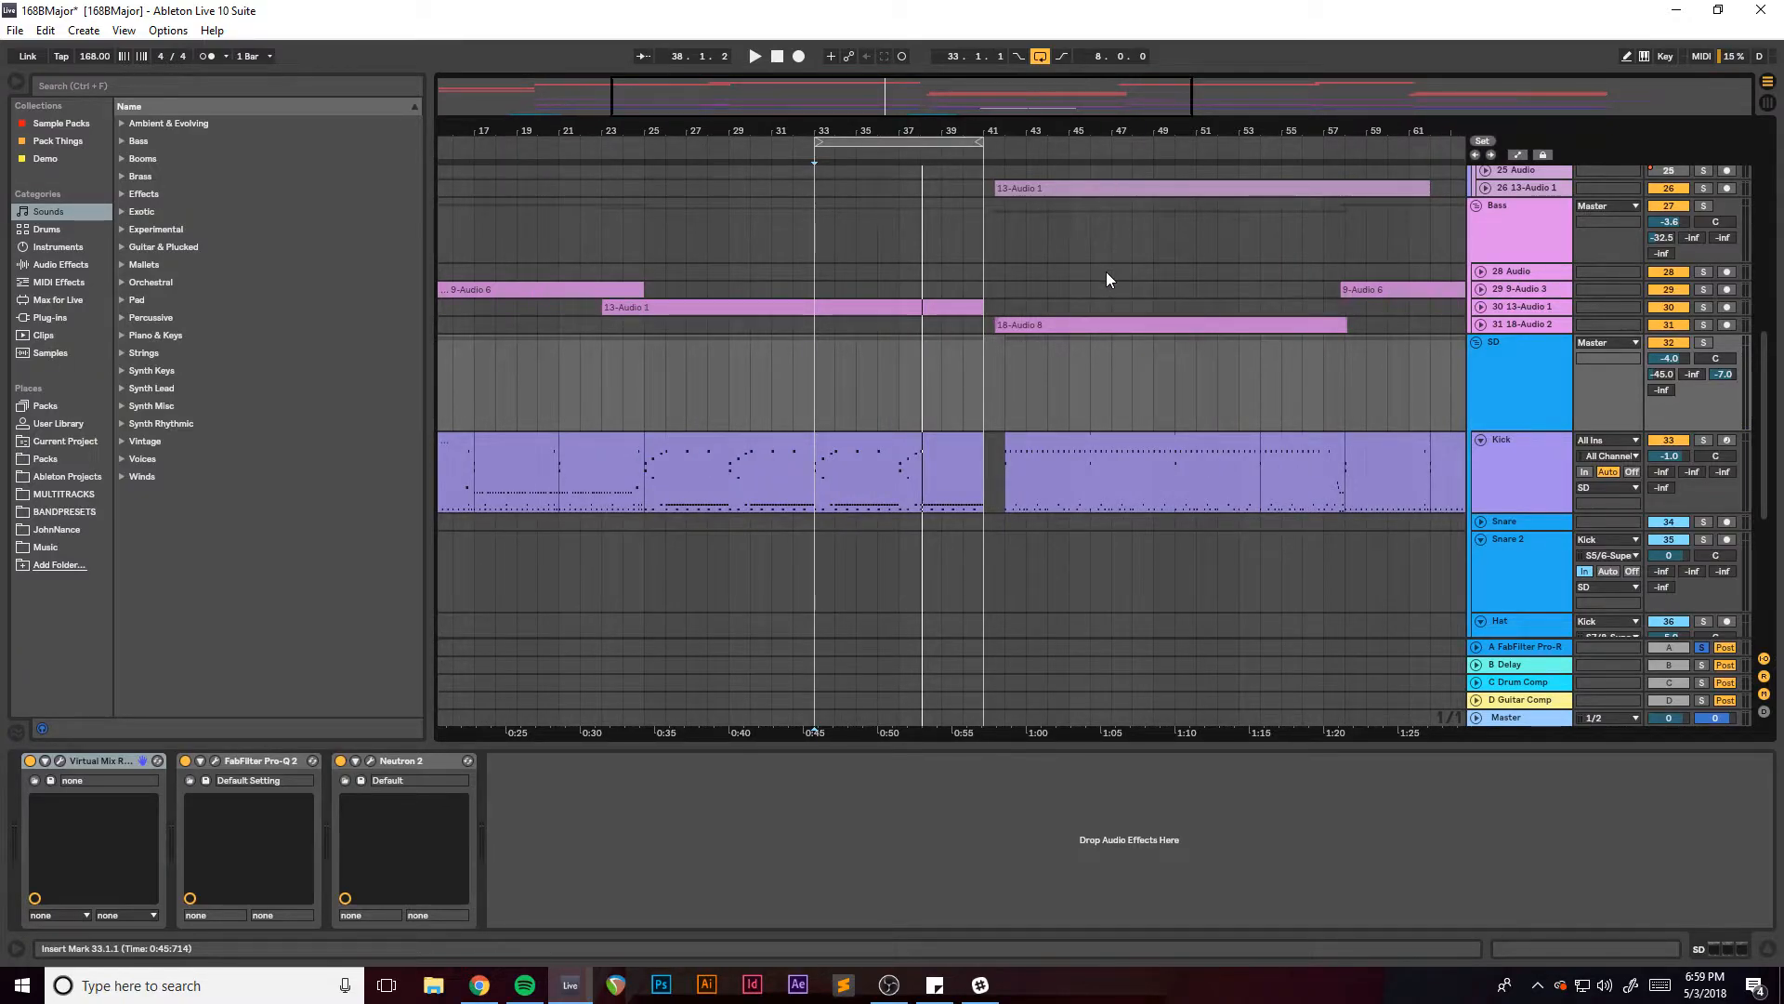
pyautogui.scroll(-5, 1106, 279)
pyautogui.click(1524, 438)
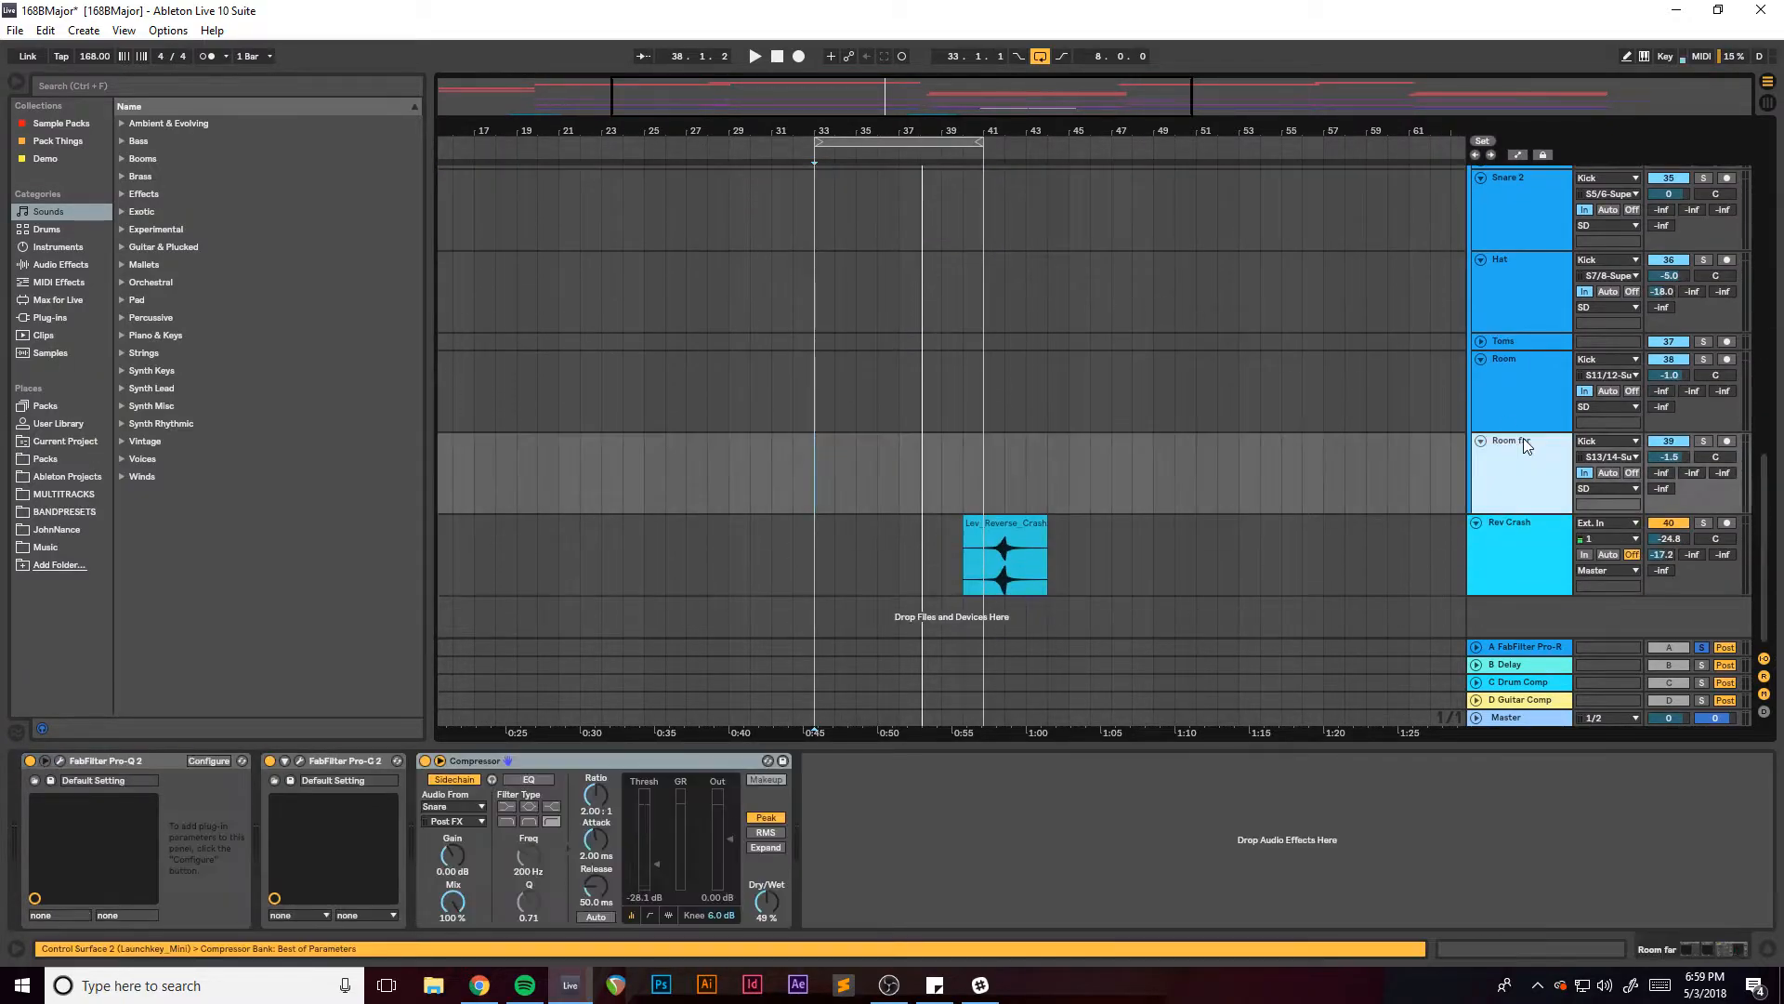
pyautogui.click(1534, 405)
pyautogui.click(1529, 448)
pyautogui.click(1522, 392)
pyautogui.click(1543, 448)
pyautogui.click(1702, 359)
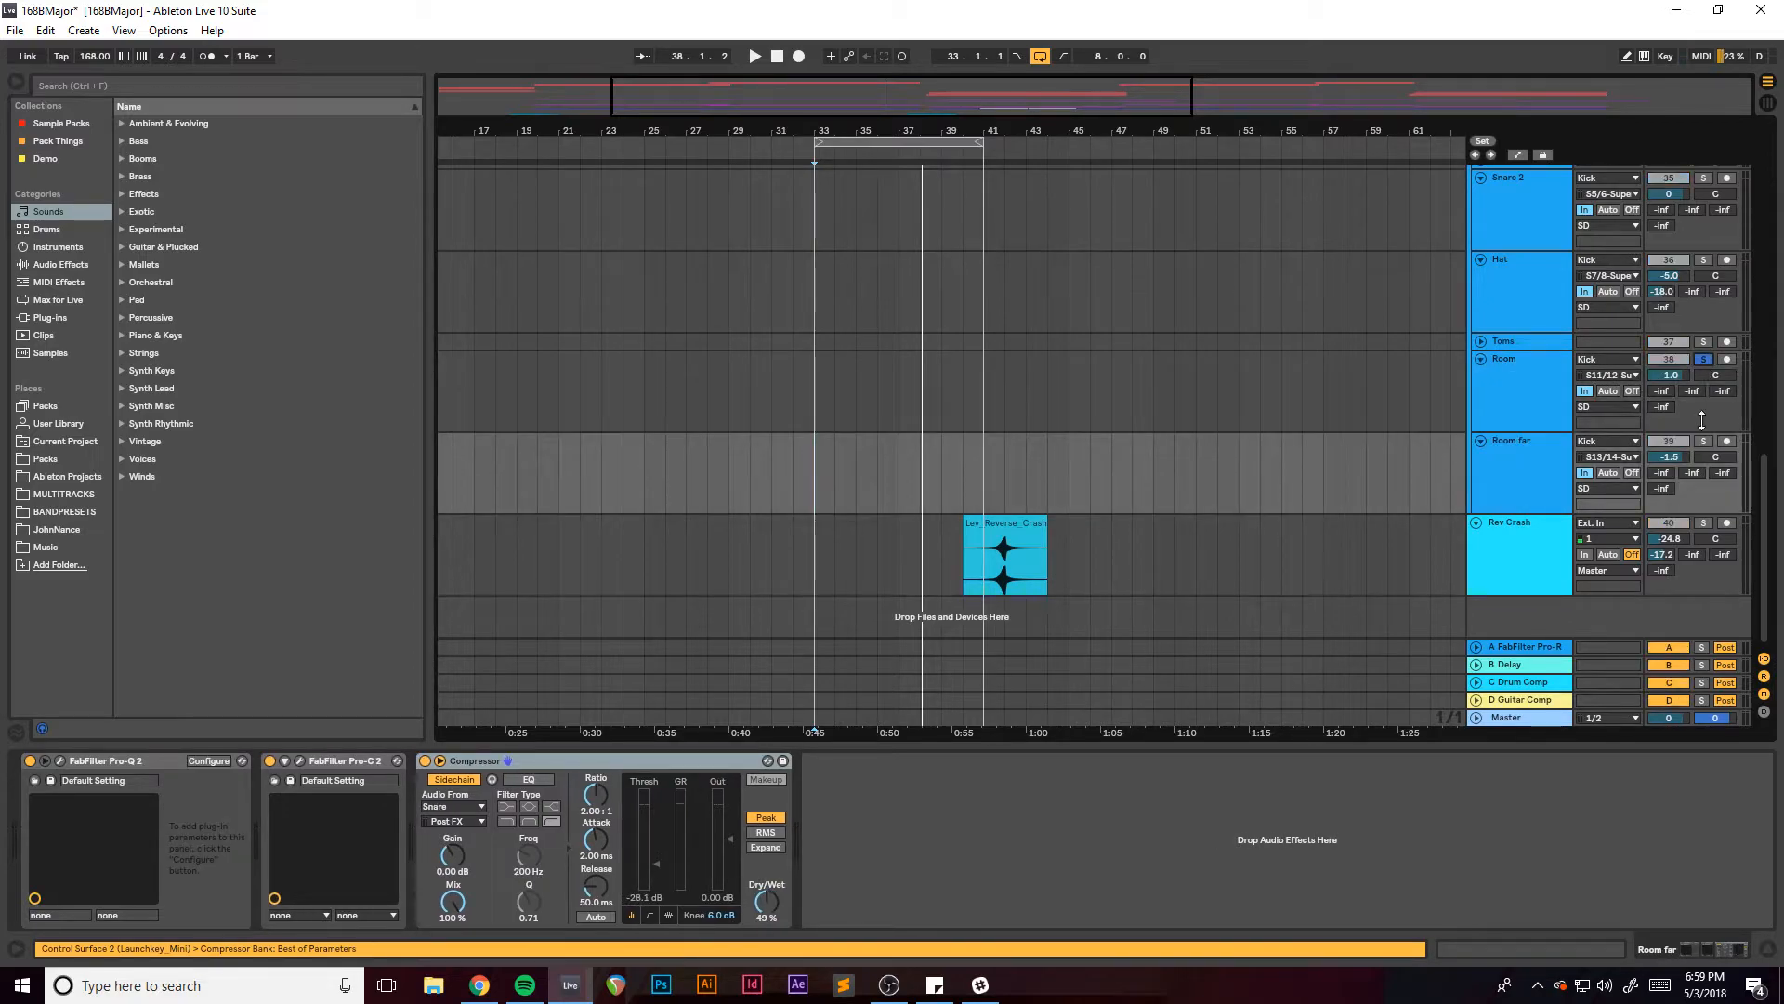
pyautogui.press('space')
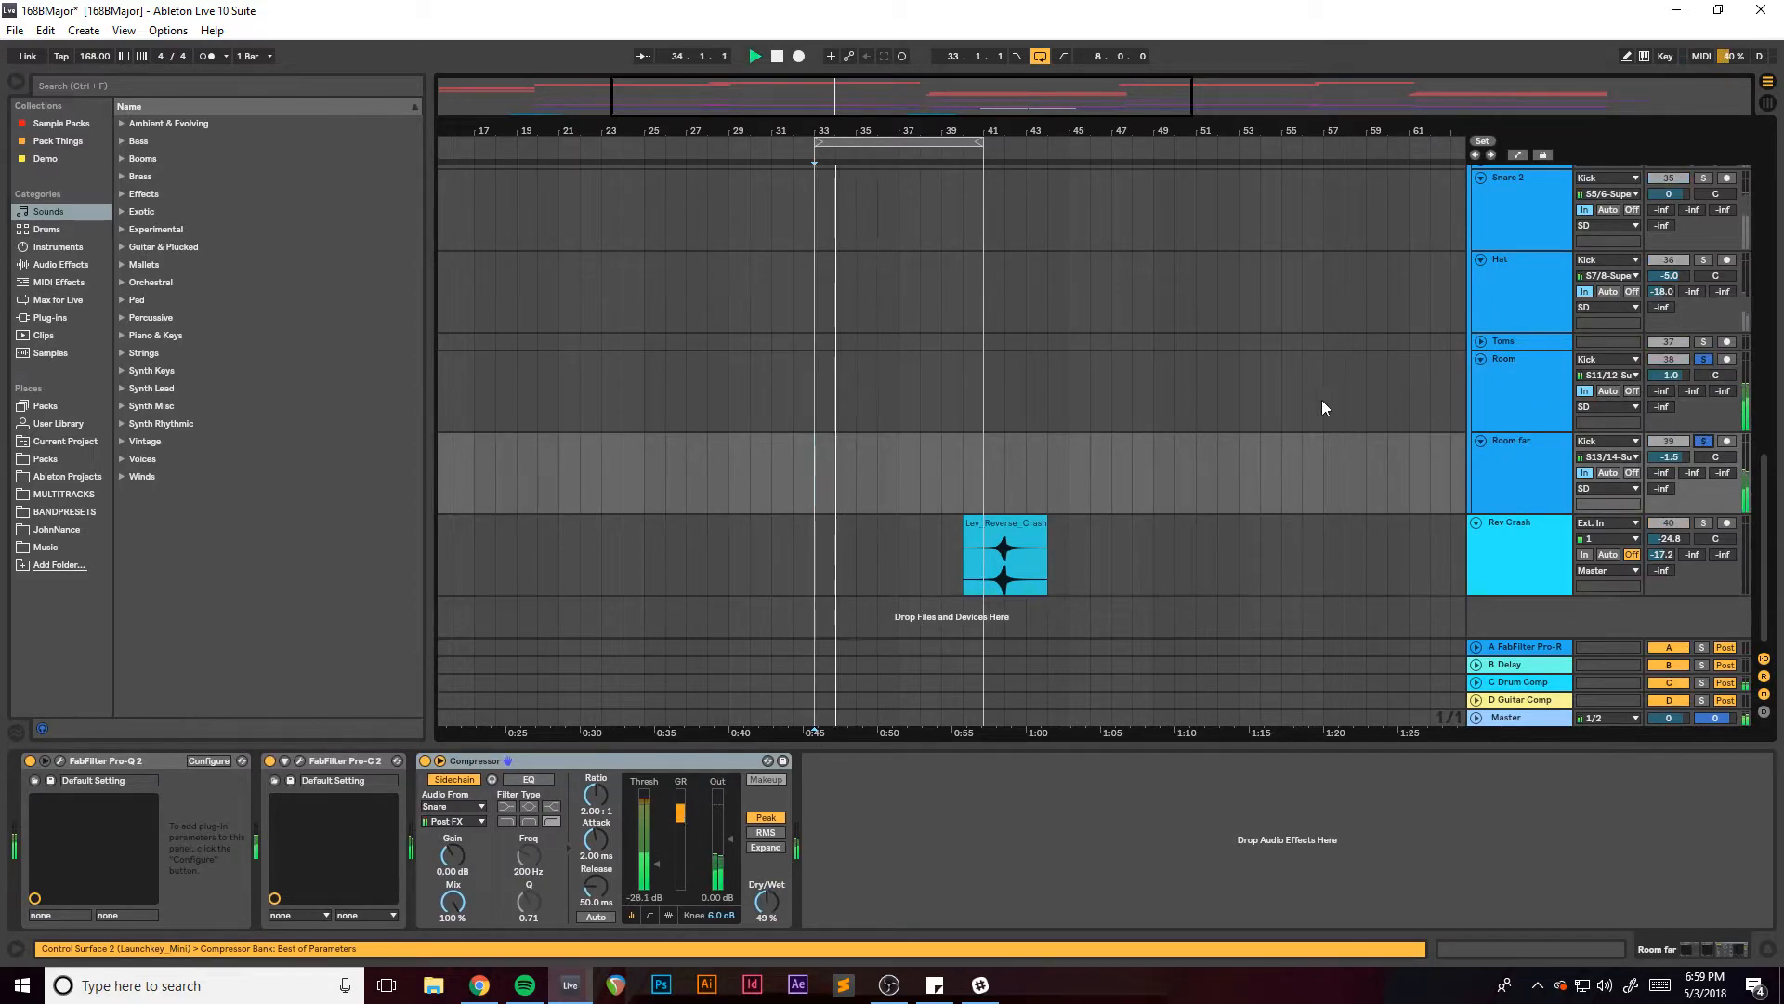
# Select and solo the SD group, and place the insert marker at bar 33 on its track.
pyautogui.scroll(2, 1288, 409)
pyautogui.scroll(4, 1286, 409)
pyautogui.click(1492, 335)
pyautogui.click(1704, 297)
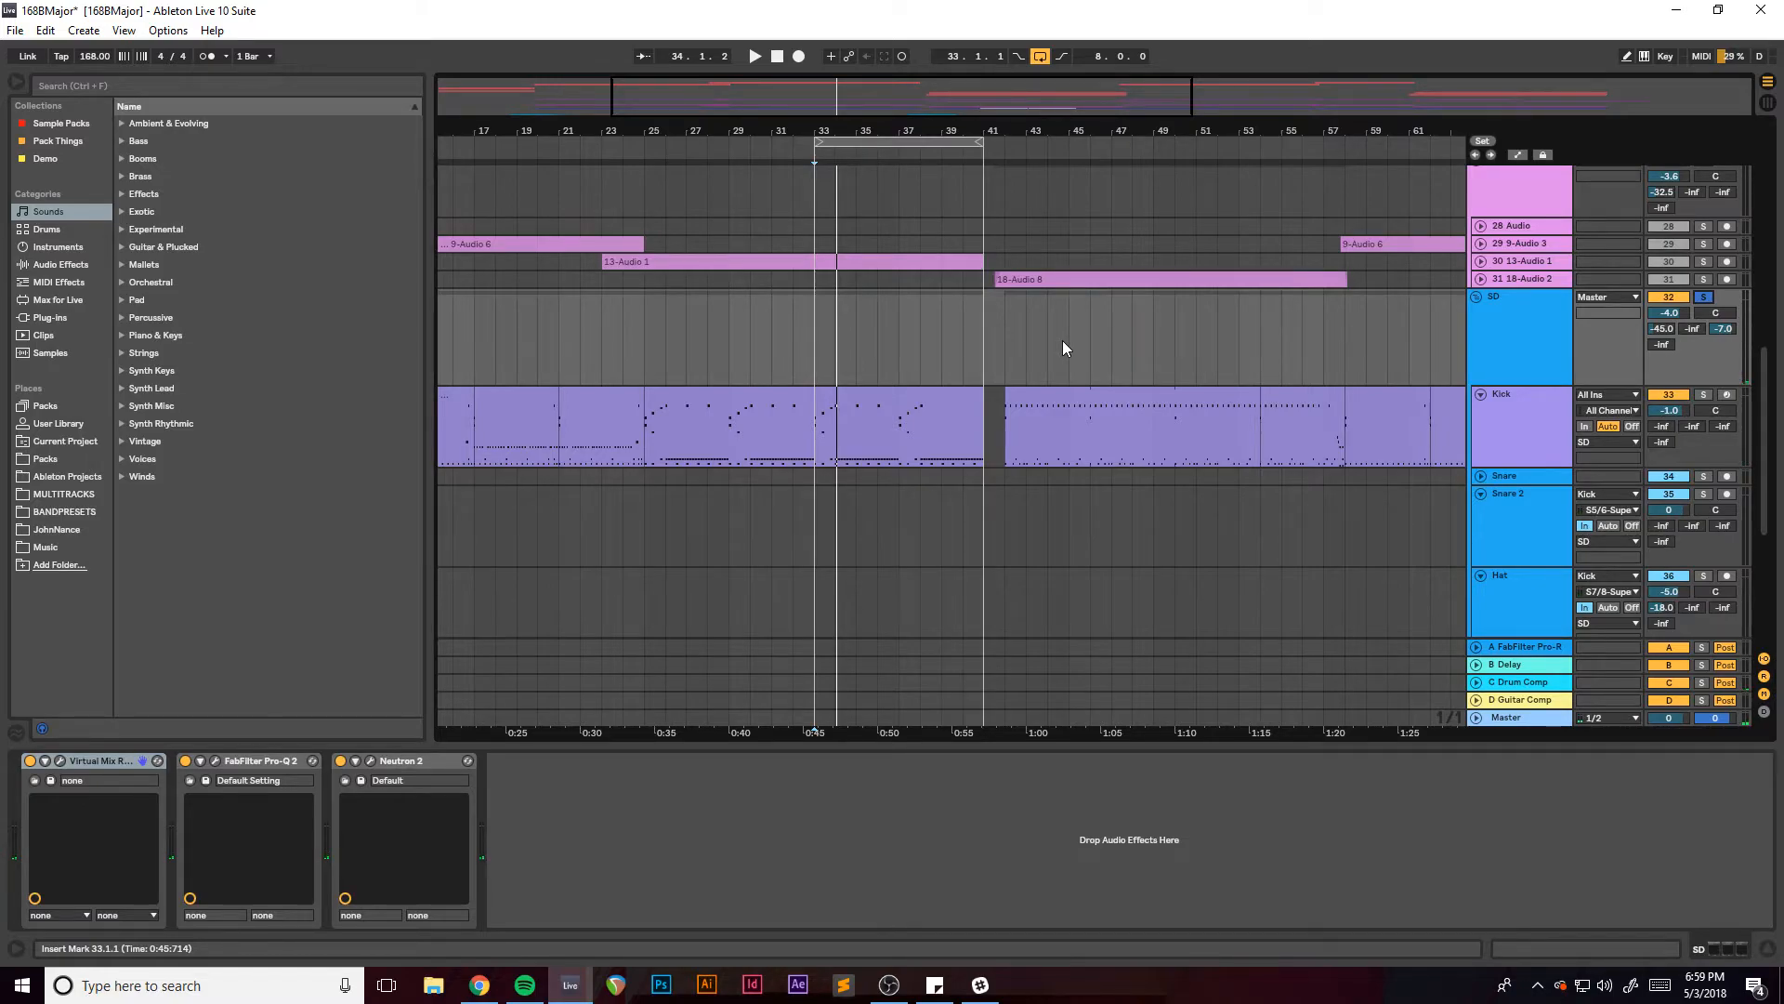
pyautogui.moveTo(915, 103); pyautogui.dragTo(918, 92)
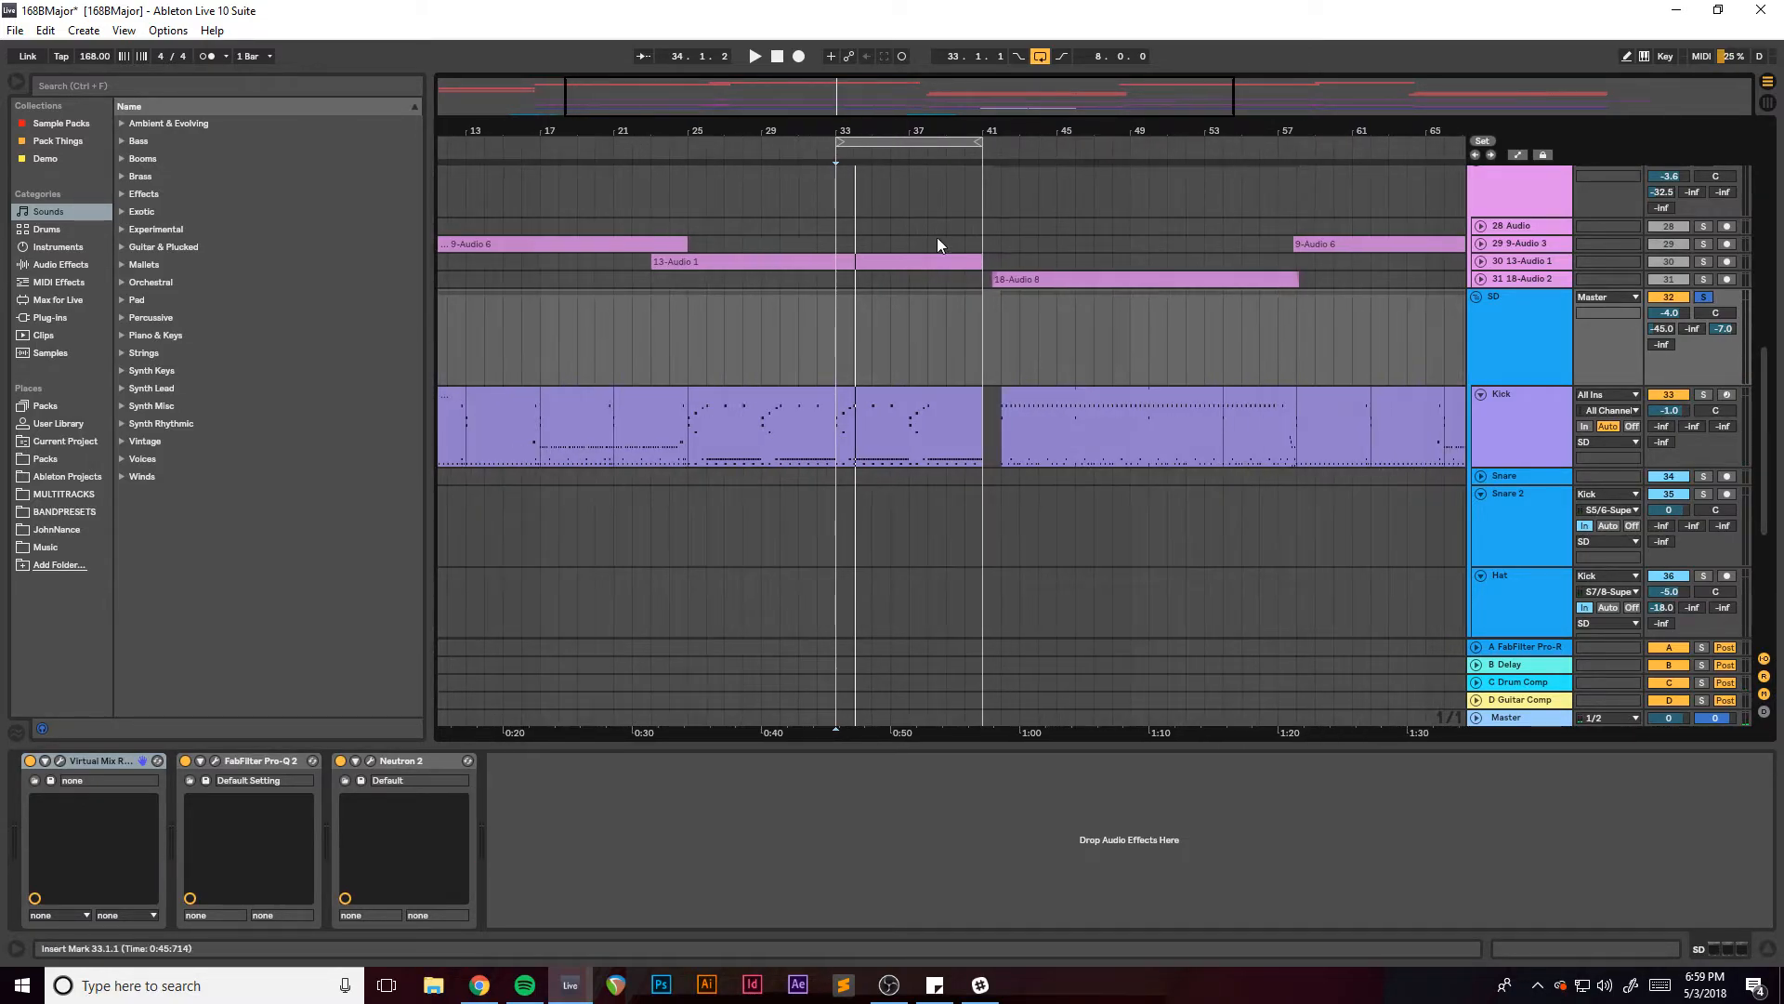
pyautogui.click(840, 338)
# Select the C Drum Comp return with its Glue Compressor, solo it, and audition the compressed signal from bar 33.
pyautogui.scroll(-5, 994, 355)
pyautogui.scroll(4, 1019, 425)
pyautogui.scroll(12, 1021, 429)
pyautogui.moveTo(992, 94); pyautogui.dragTo(976, 109)
pyautogui.scroll(-4, 1515, 452)
pyautogui.click(1519, 456)
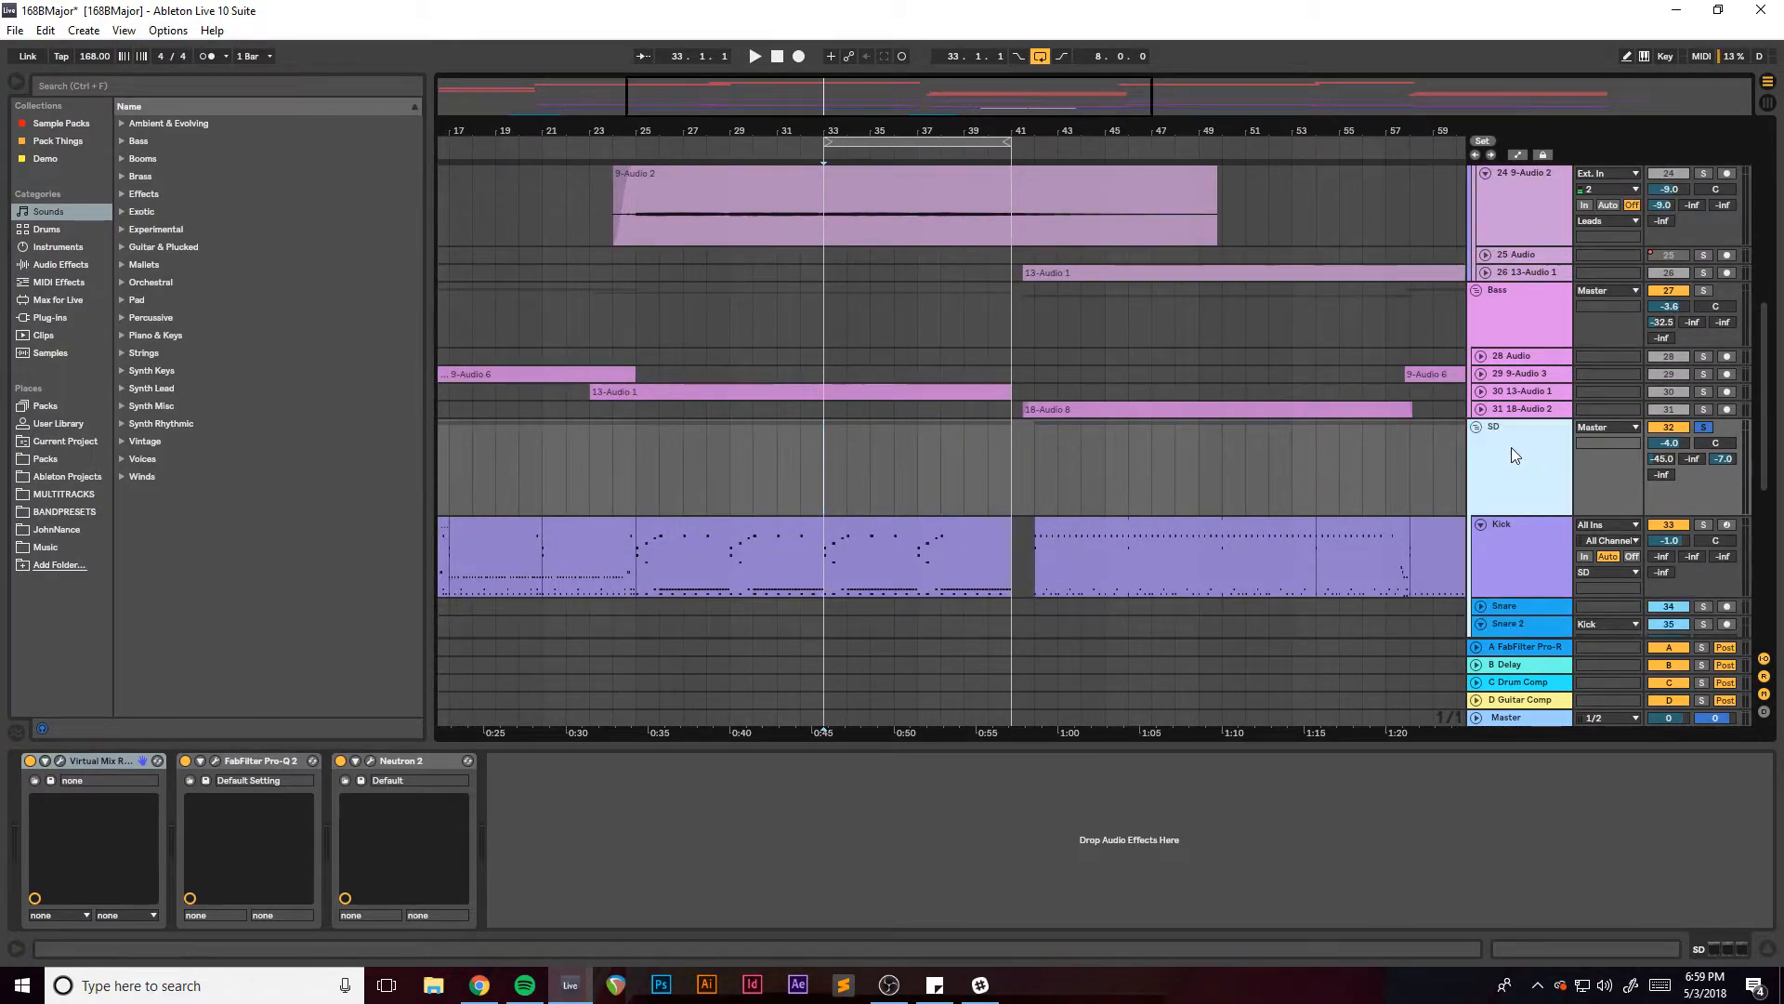
pyautogui.click(1518, 690)
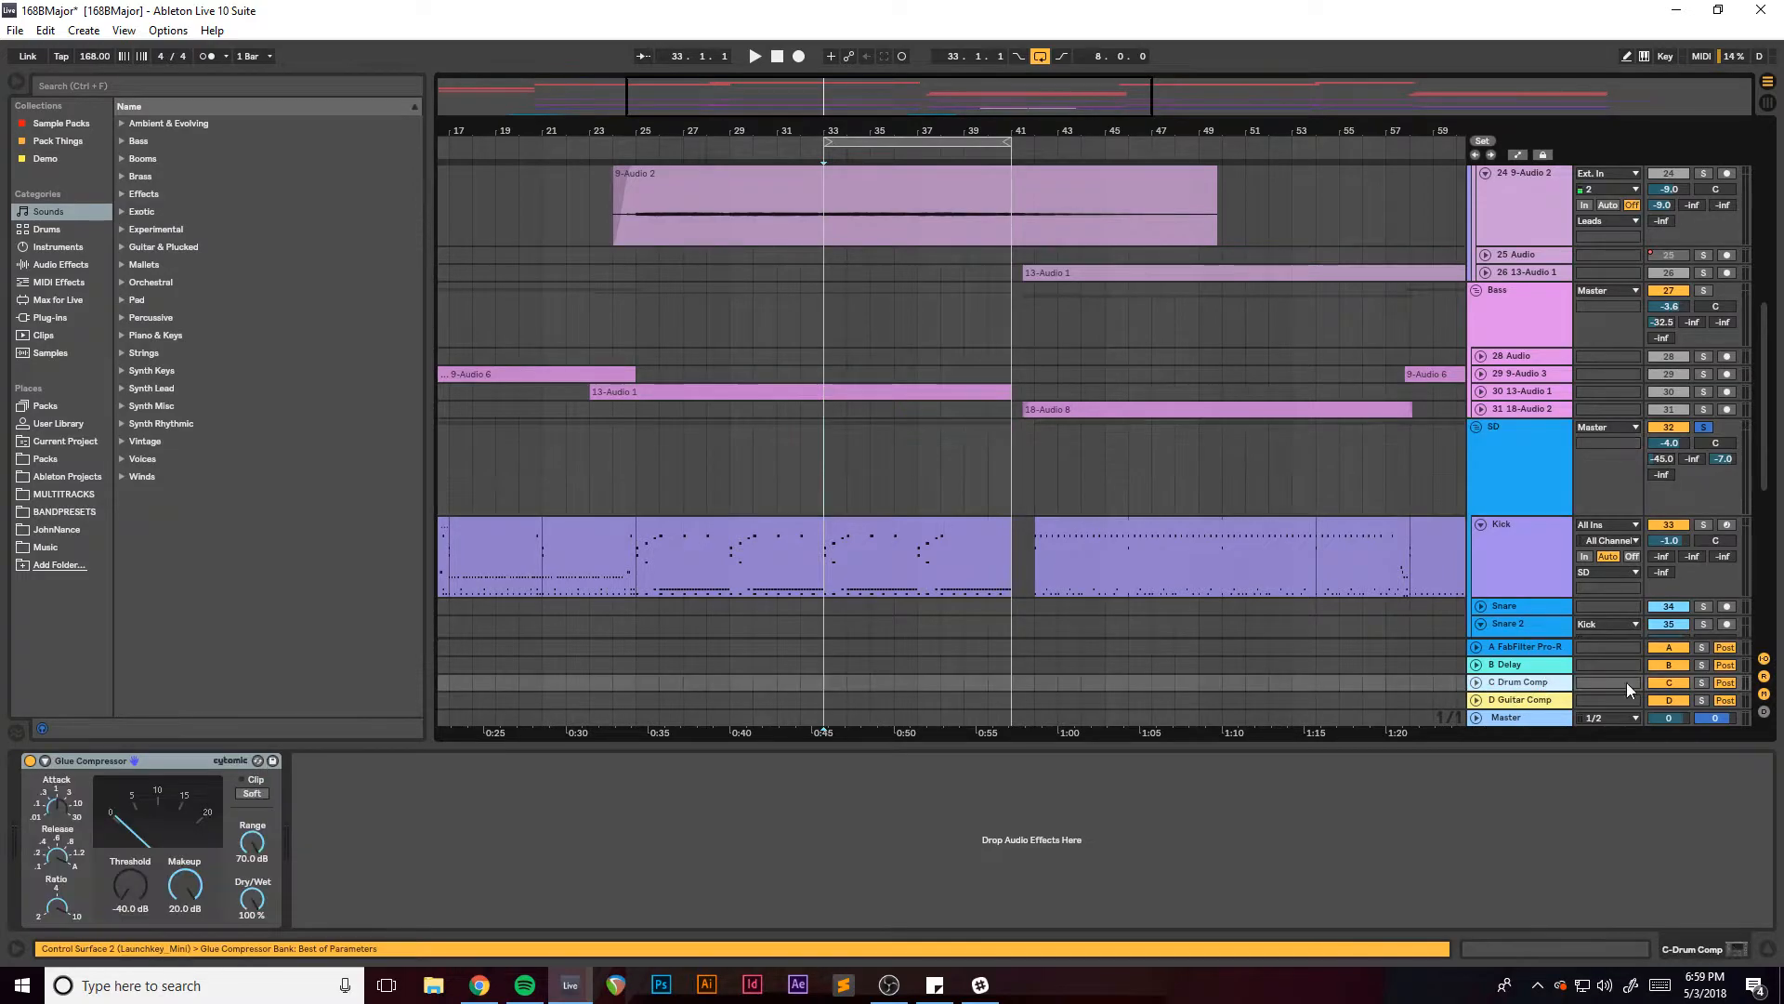
pyautogui.press('space')
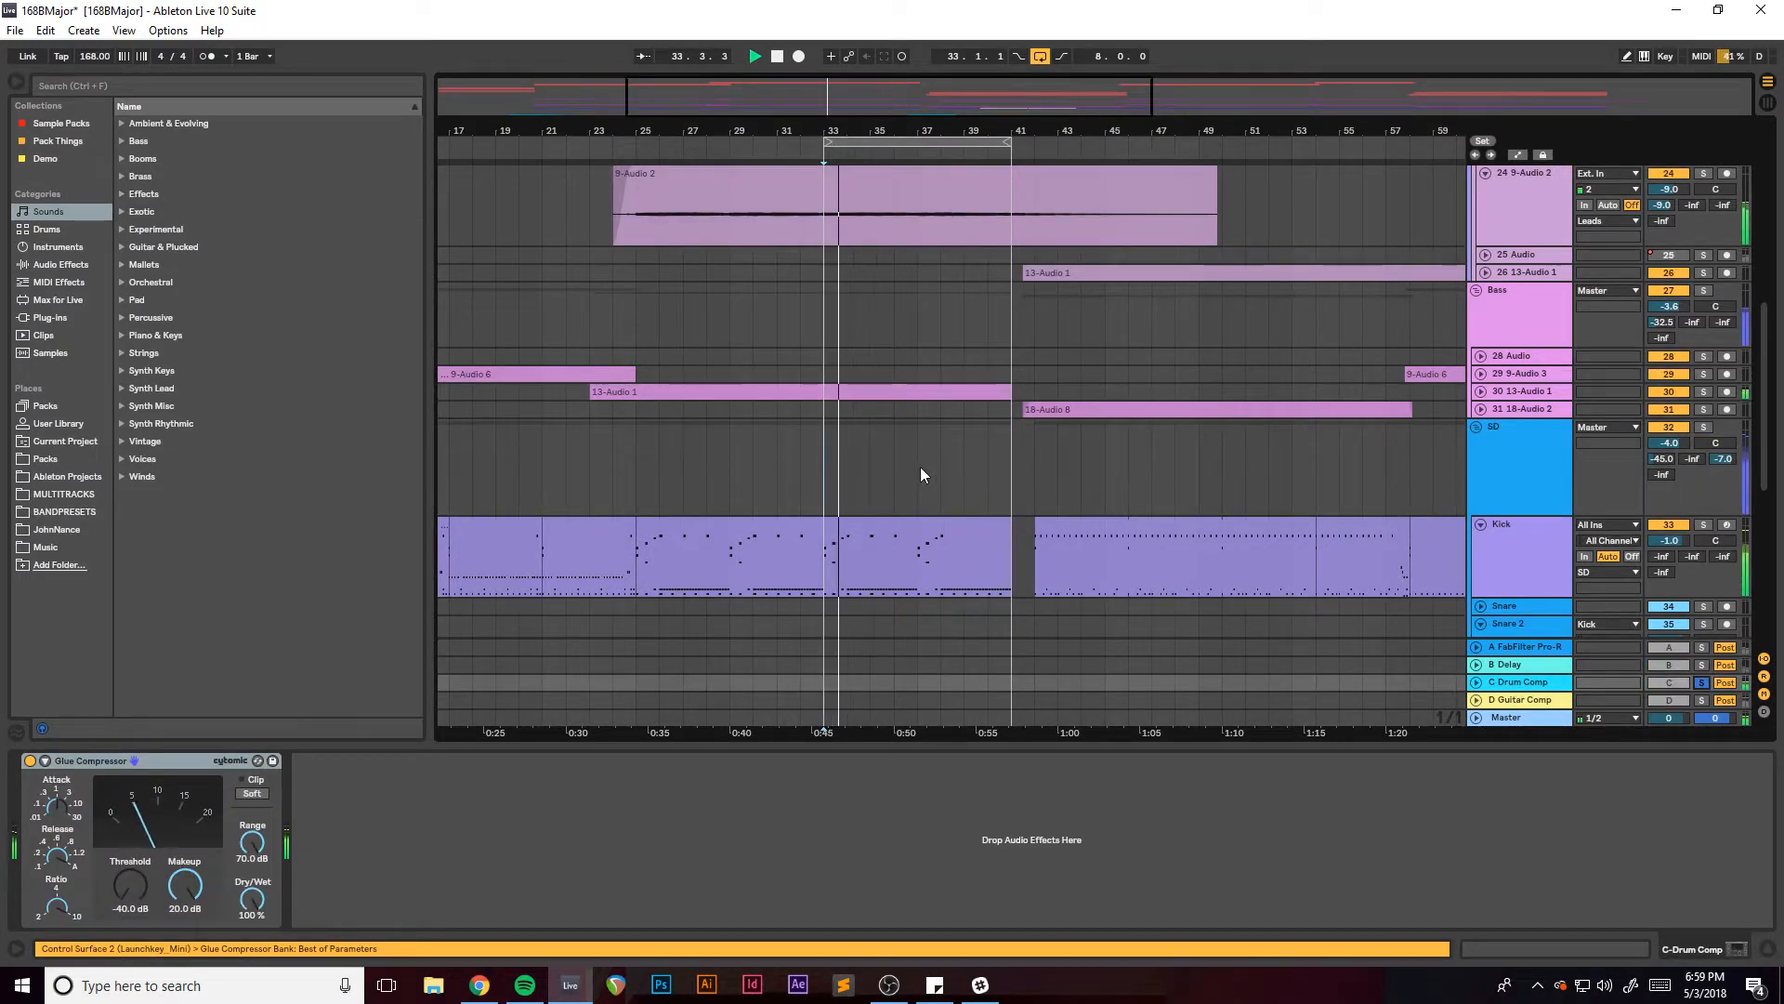
pyautogui.press('space')
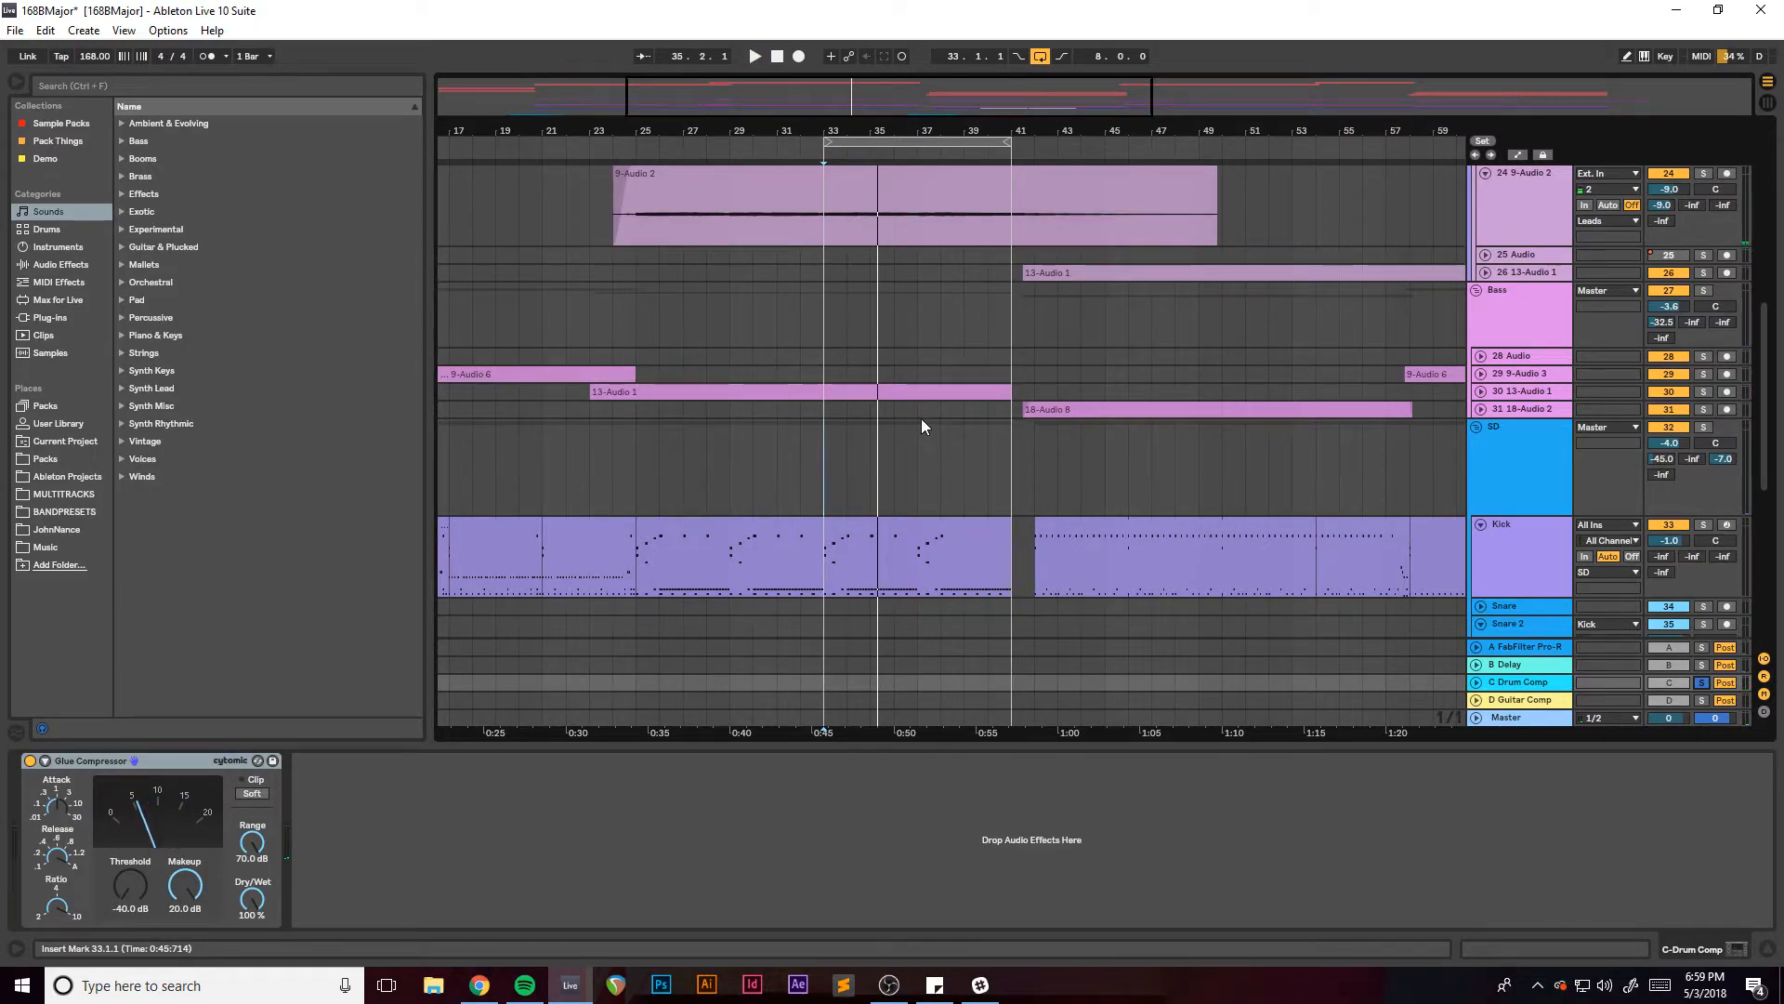
pyautogui.moveTo(805, 96); pyautogui.dragTo(853, 155)
pyautogui.press('space')
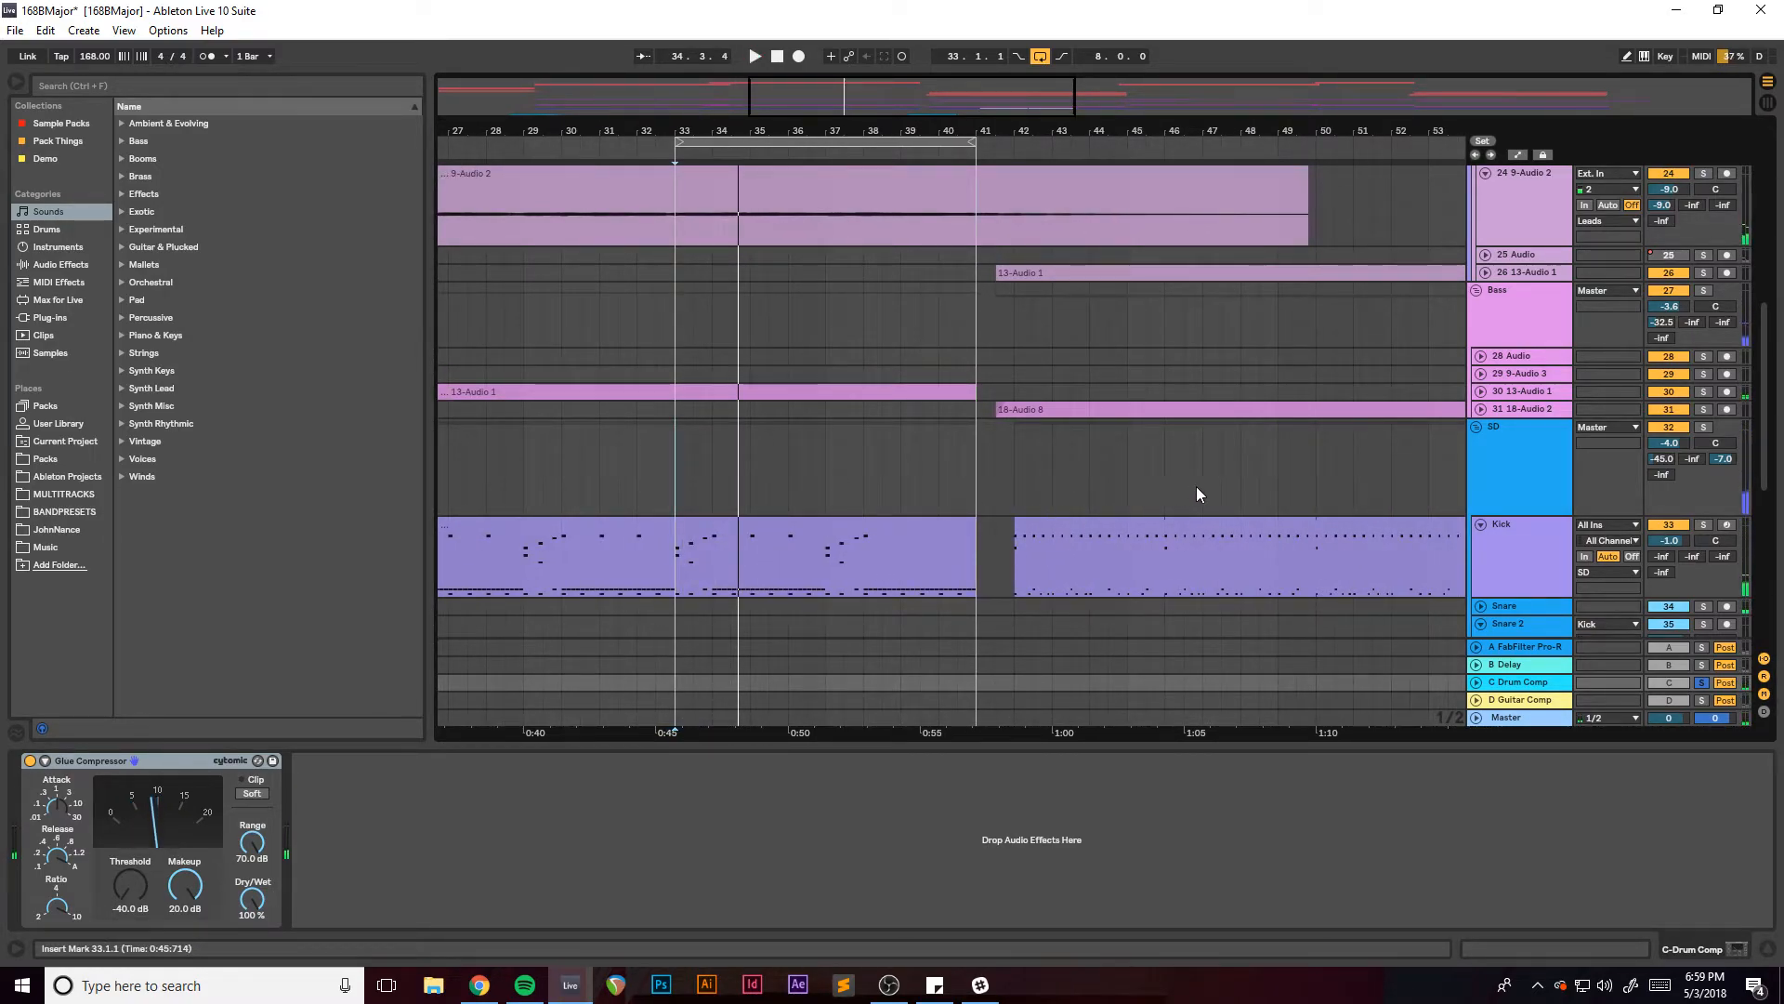
# Solo the SD group and compare its playback with the C Drum Comp return switched off and on.
pyautogui.click(1703, 427)
pyautogui.press('space')
pyautogui.click(1655, 683)
pyautogui.click(1655, 683)
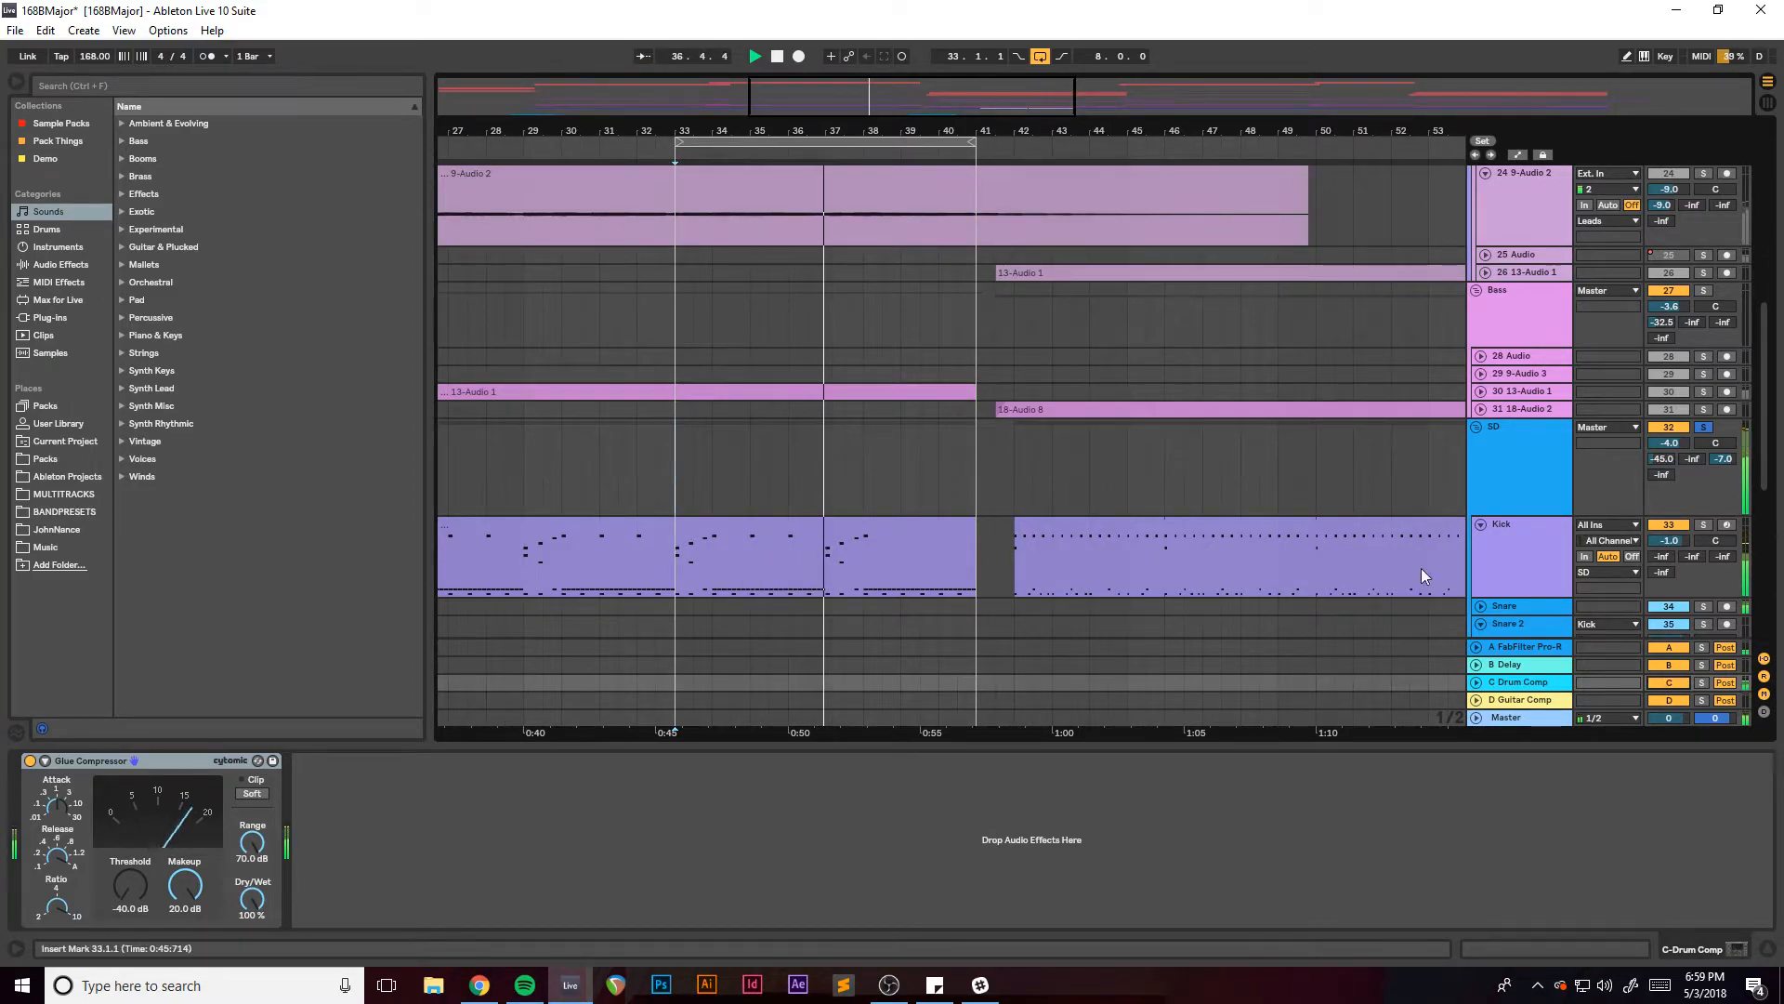
pyautogui.click(676, 466)
pyautogui.press('space')
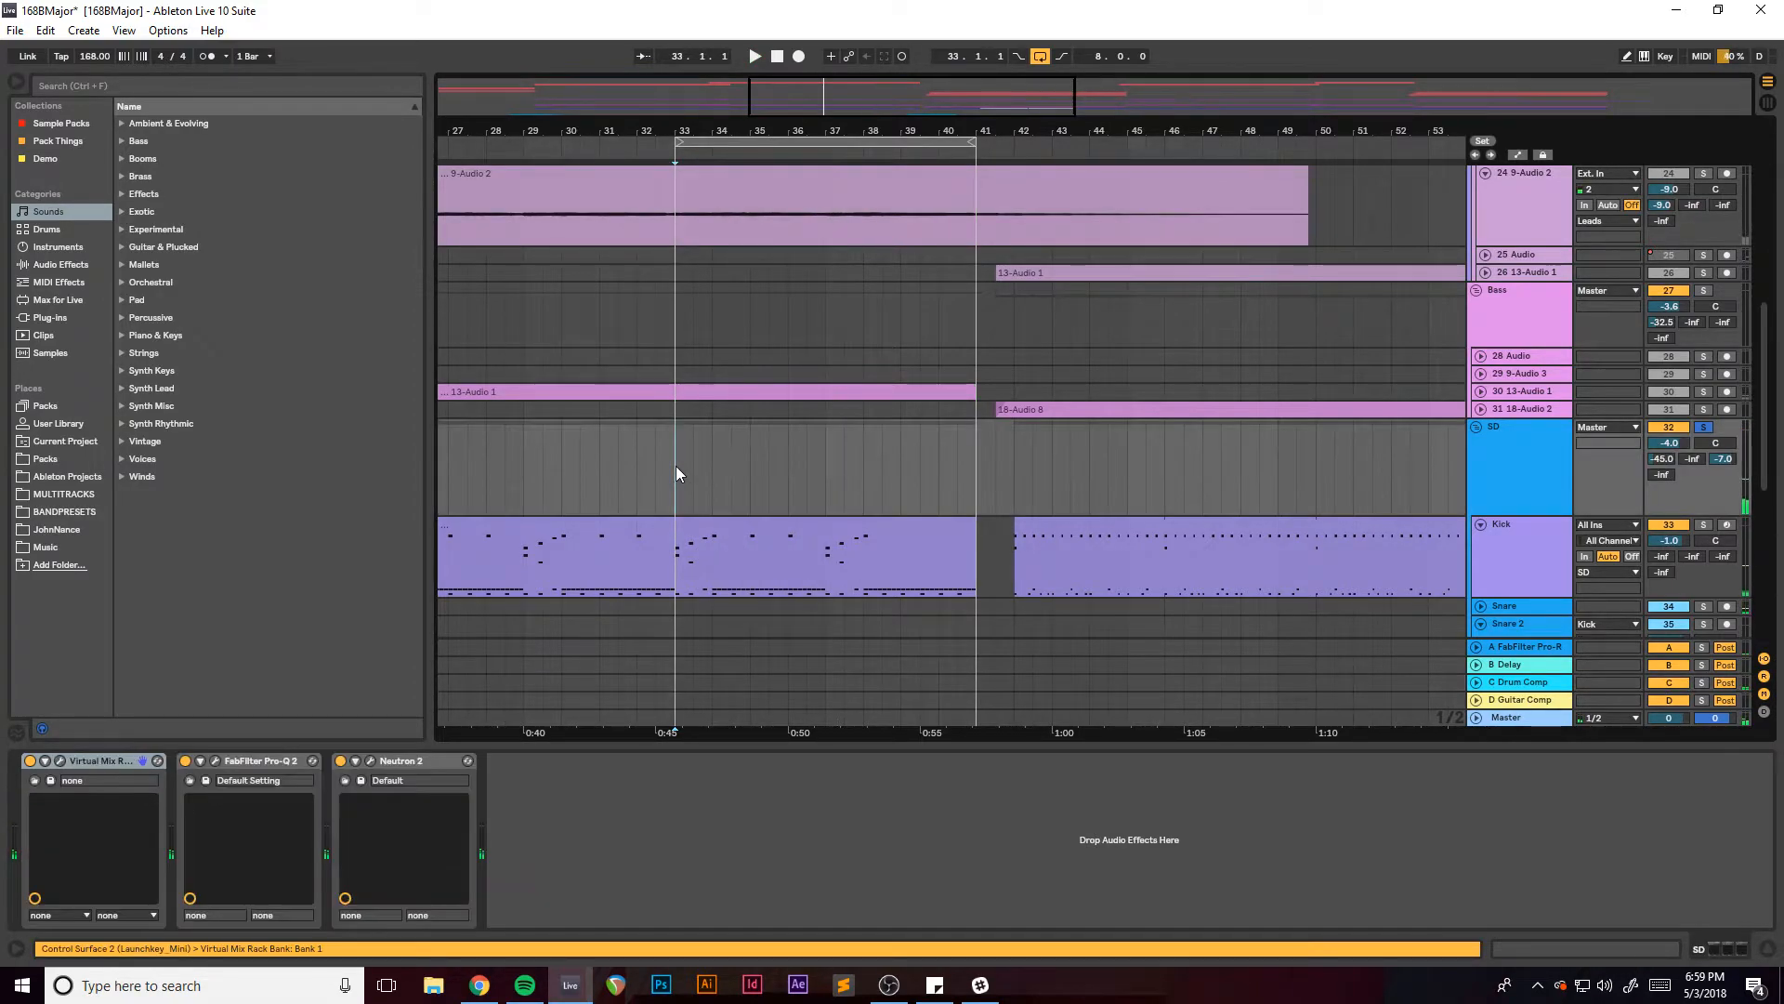
# Examine the device chains of the Kick track and the C Drum Comp return.
pyautogui.click(669, 556)
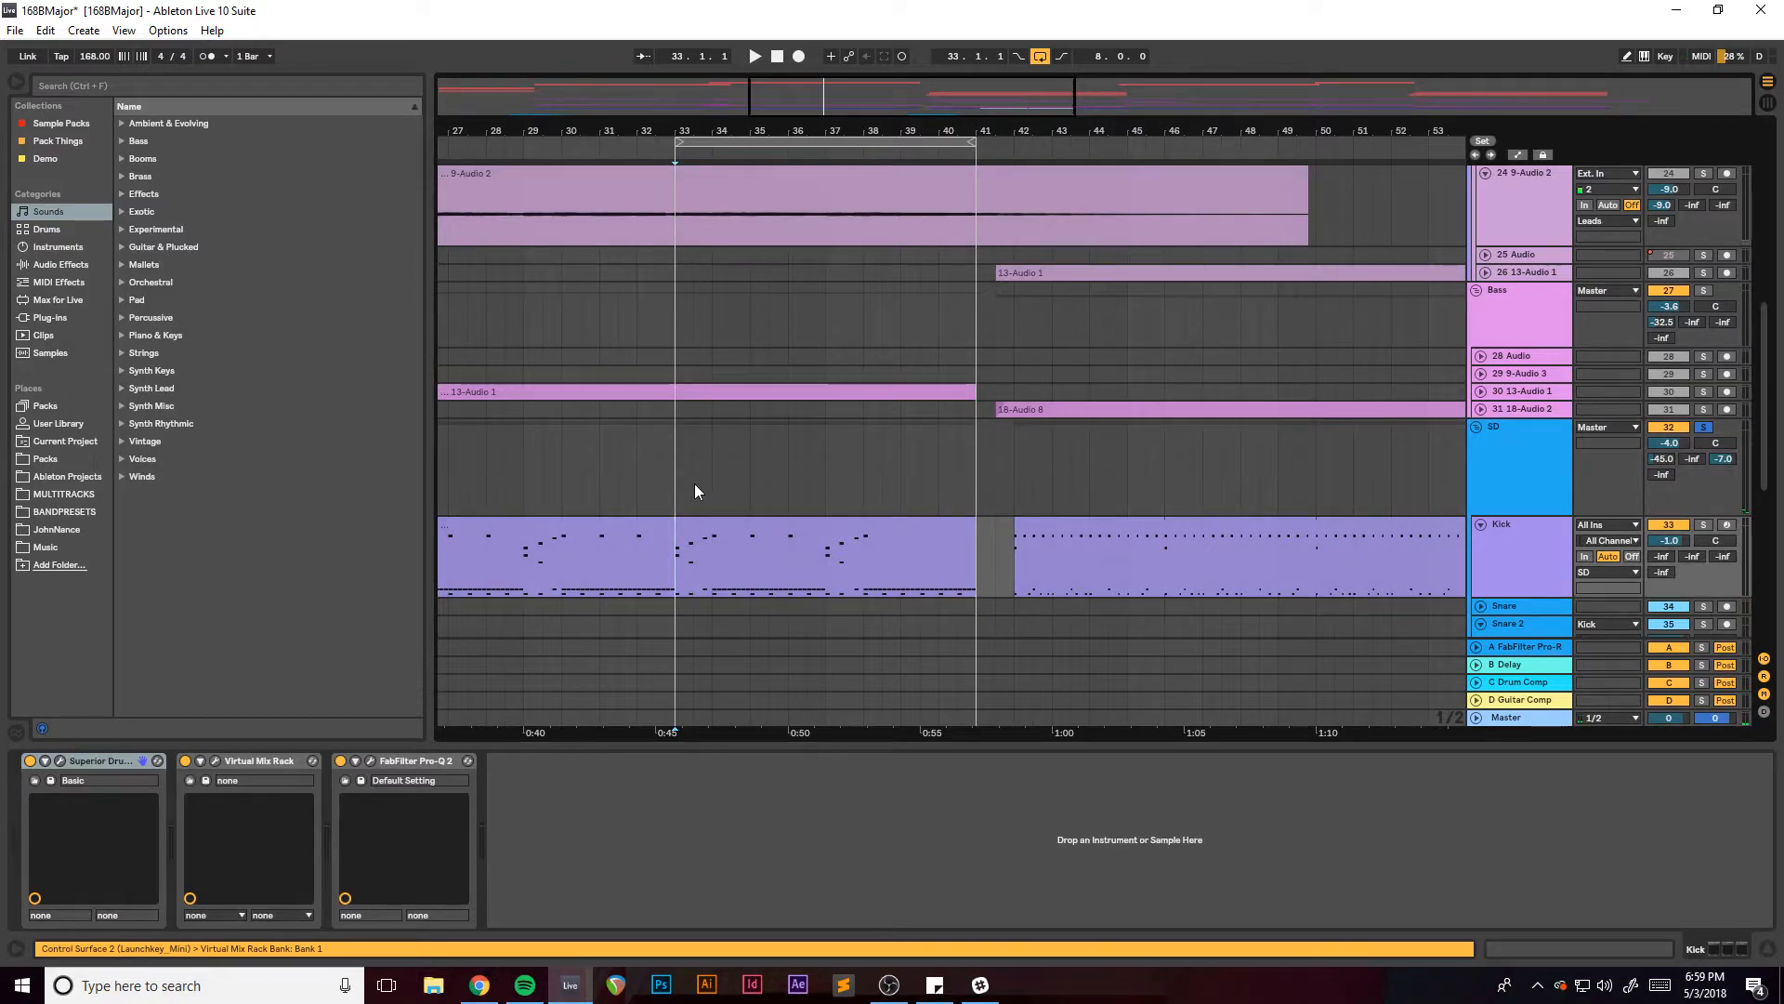
pyautogui.moveTo(800, 98); pyautogui.dragTo(799, 90)
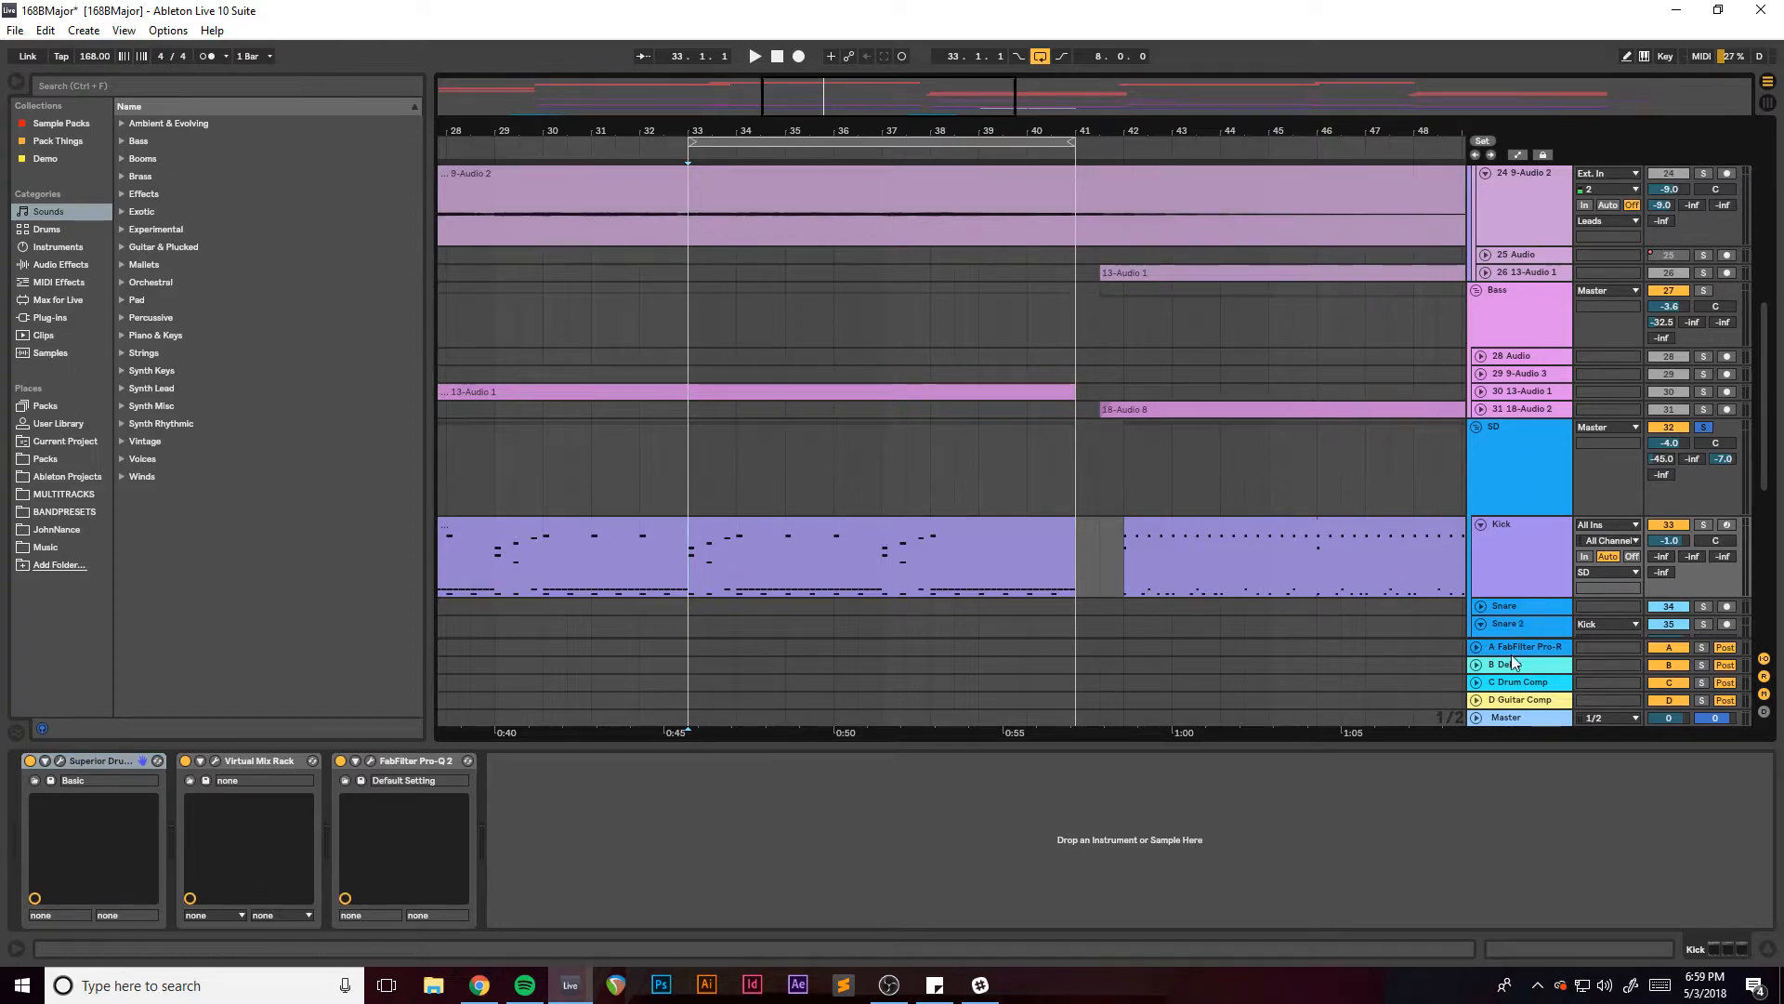
pyautogui.click(1521, 684)
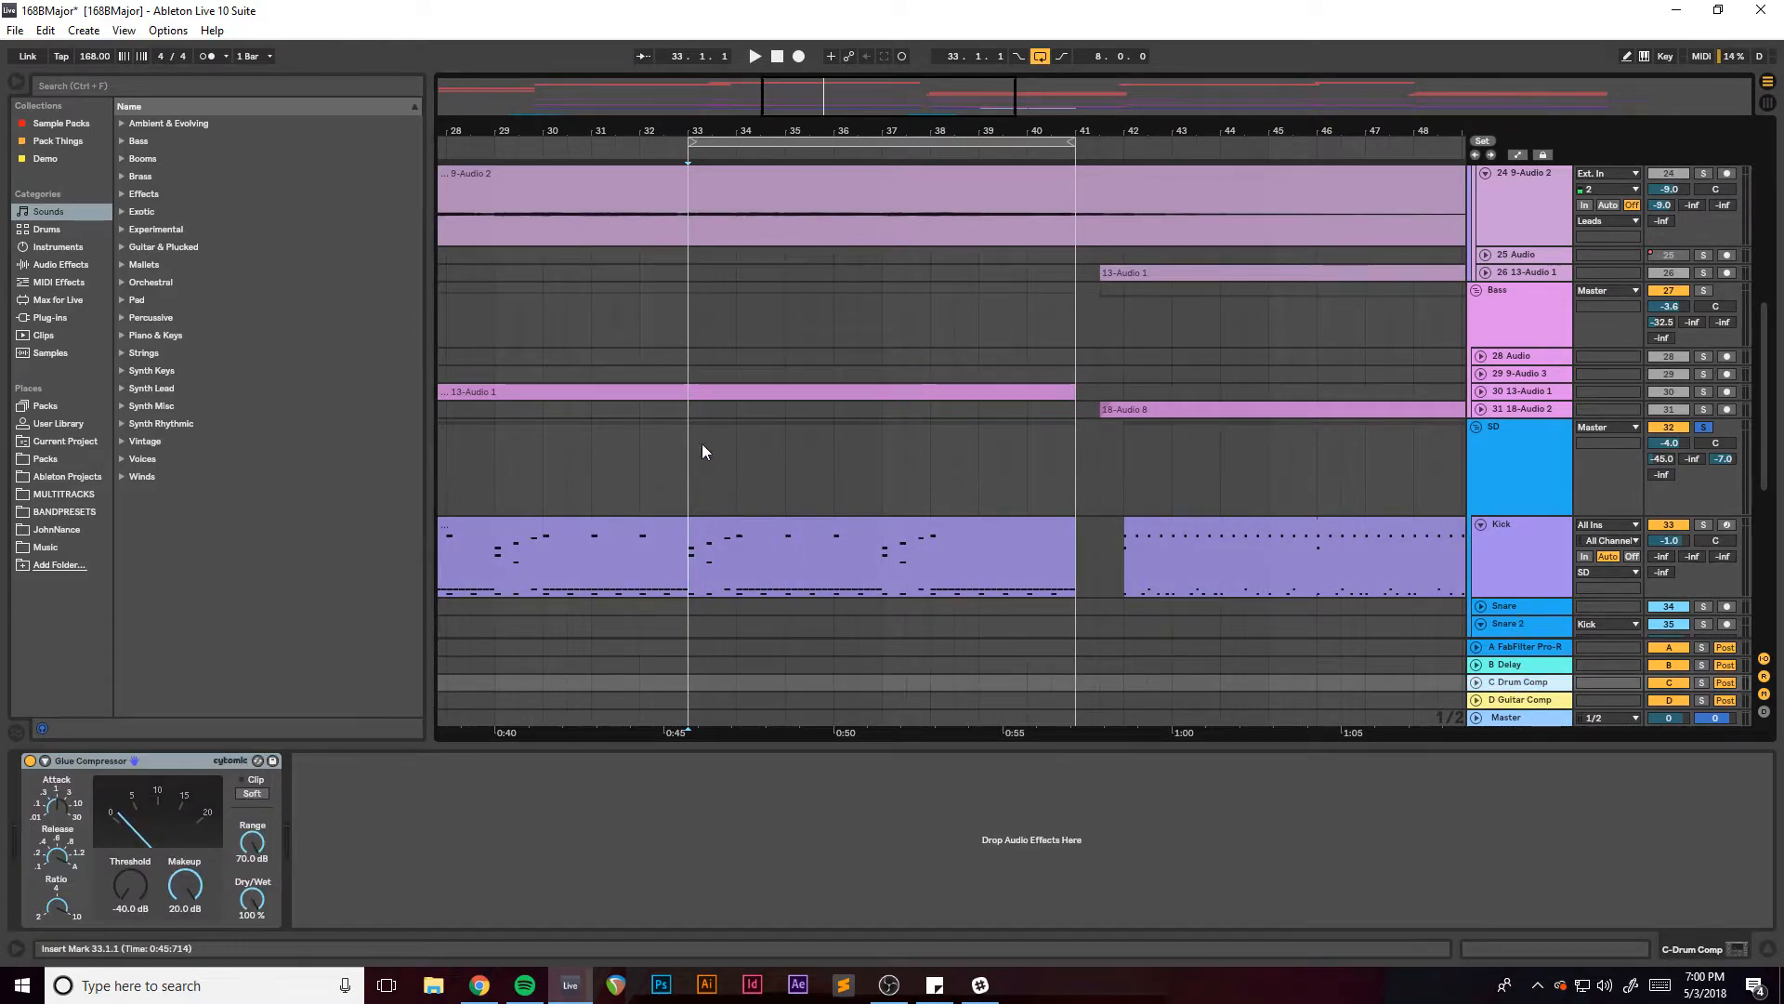
# Fold the SD group's tracks in the arrangement.
pyautogui.moveTo(872, 104); pyautogui.dragTo(898, 101)
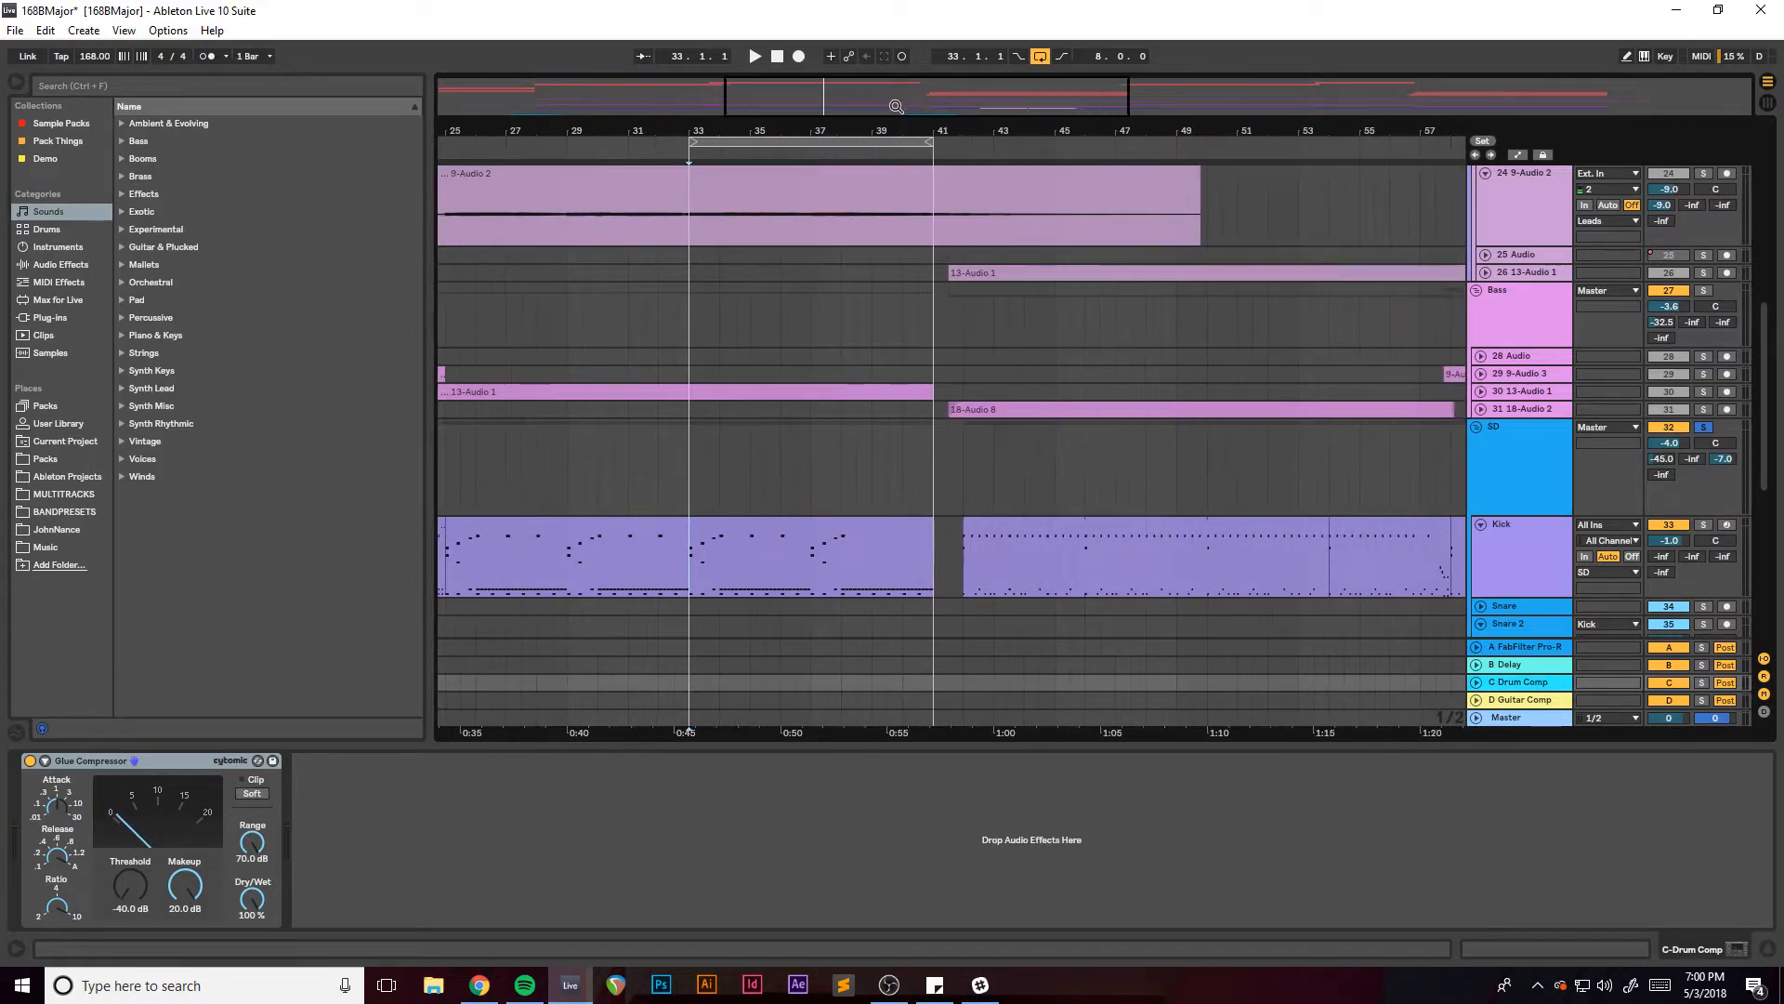
pyautogui.scroll(-5, 878, 377)
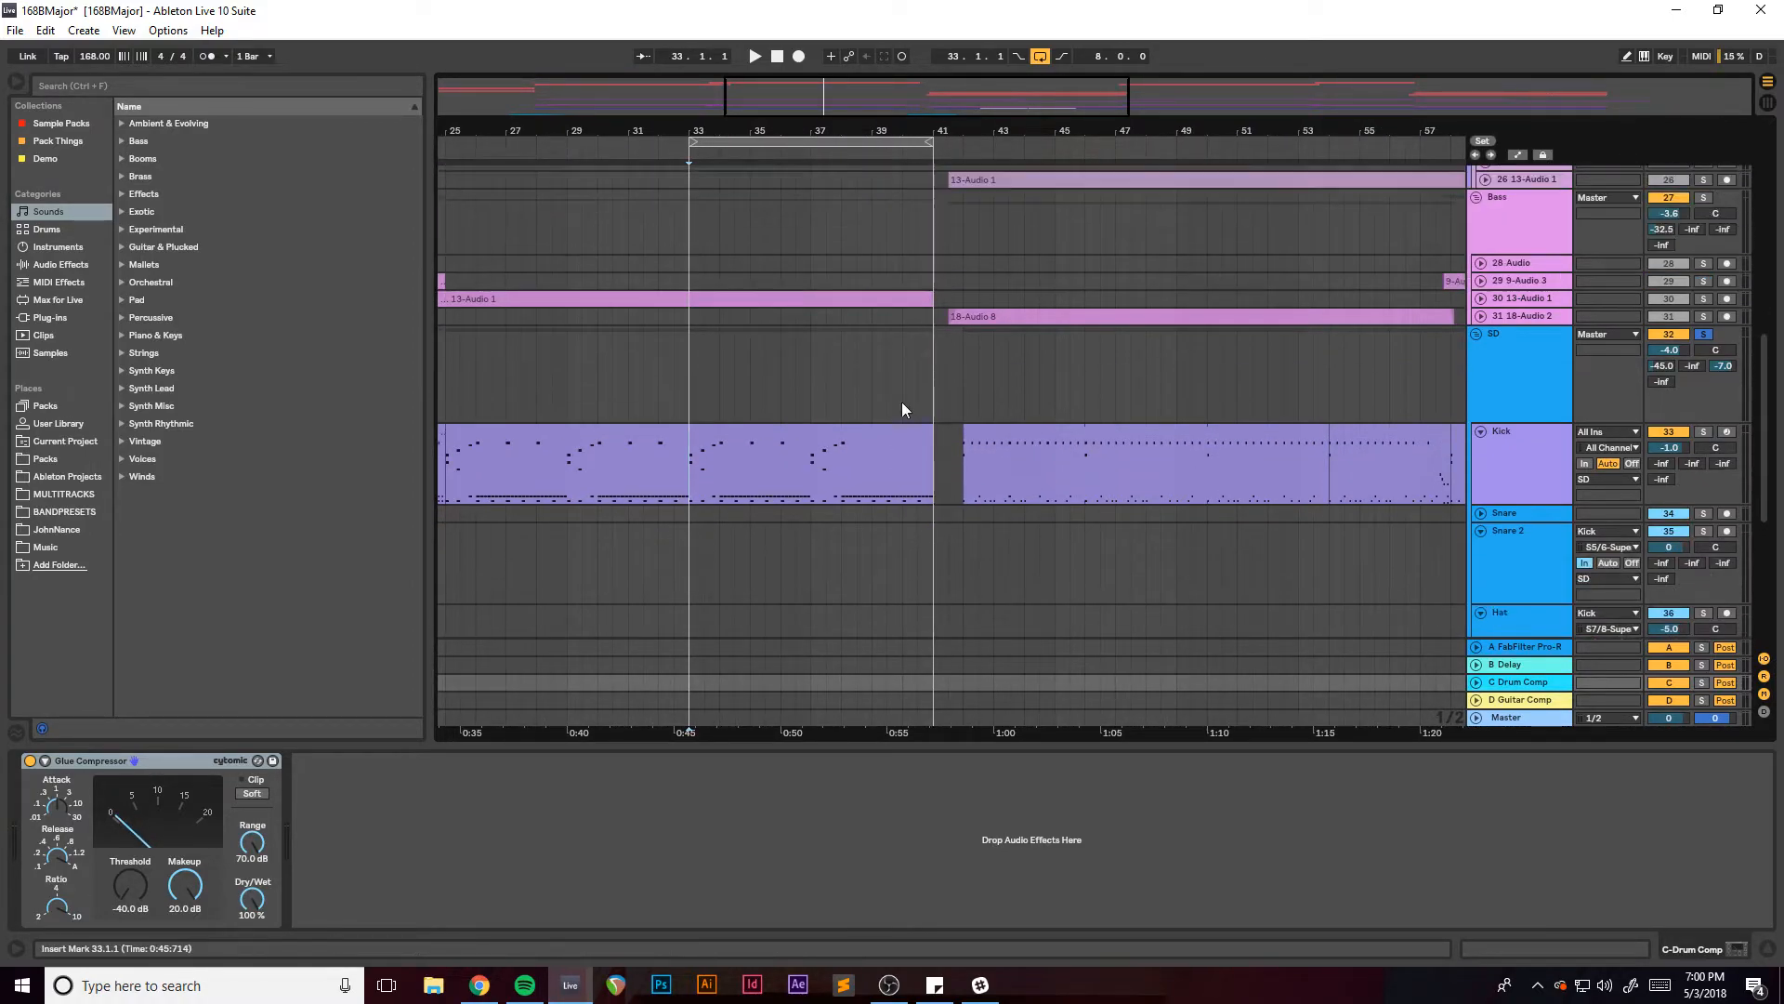
pyautogui.click(1478, 335)
pyautogui.scroll(9, 932, 383)
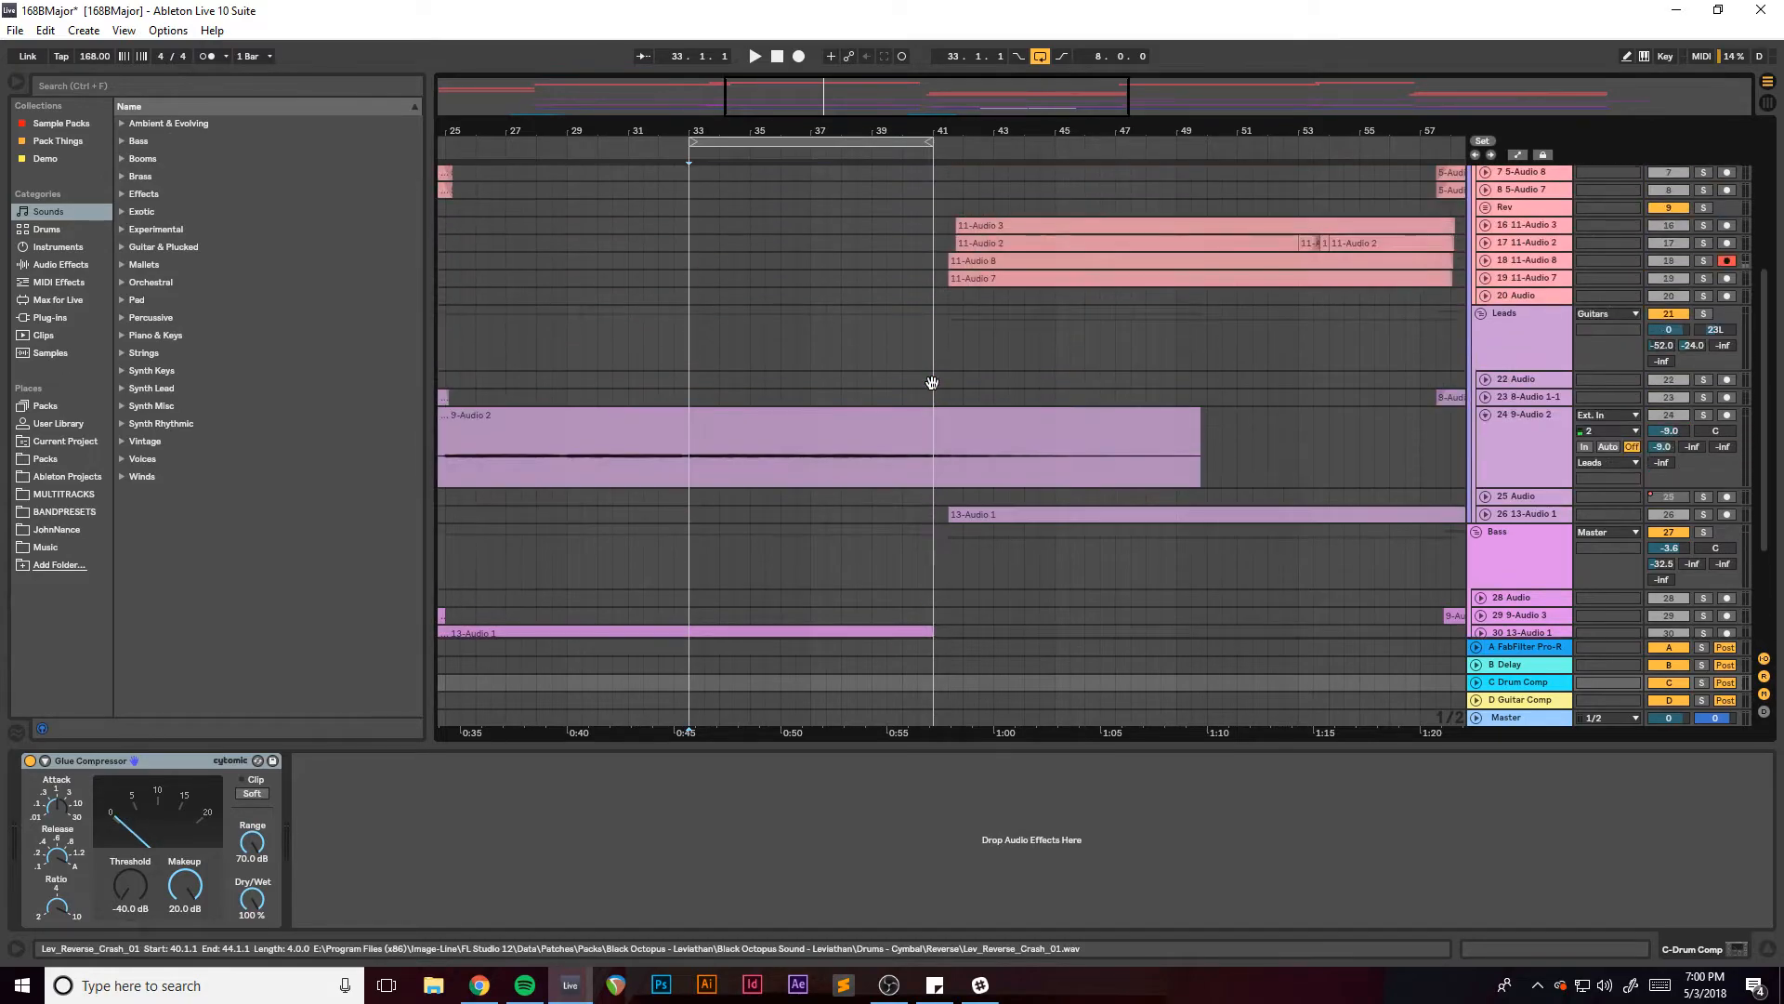
# Place the insert marker at bar 42 on the Leads group track to show its device chain.
pyautogui.moveTo(1001, 133); pyautogui.dragTo(1141, 123)
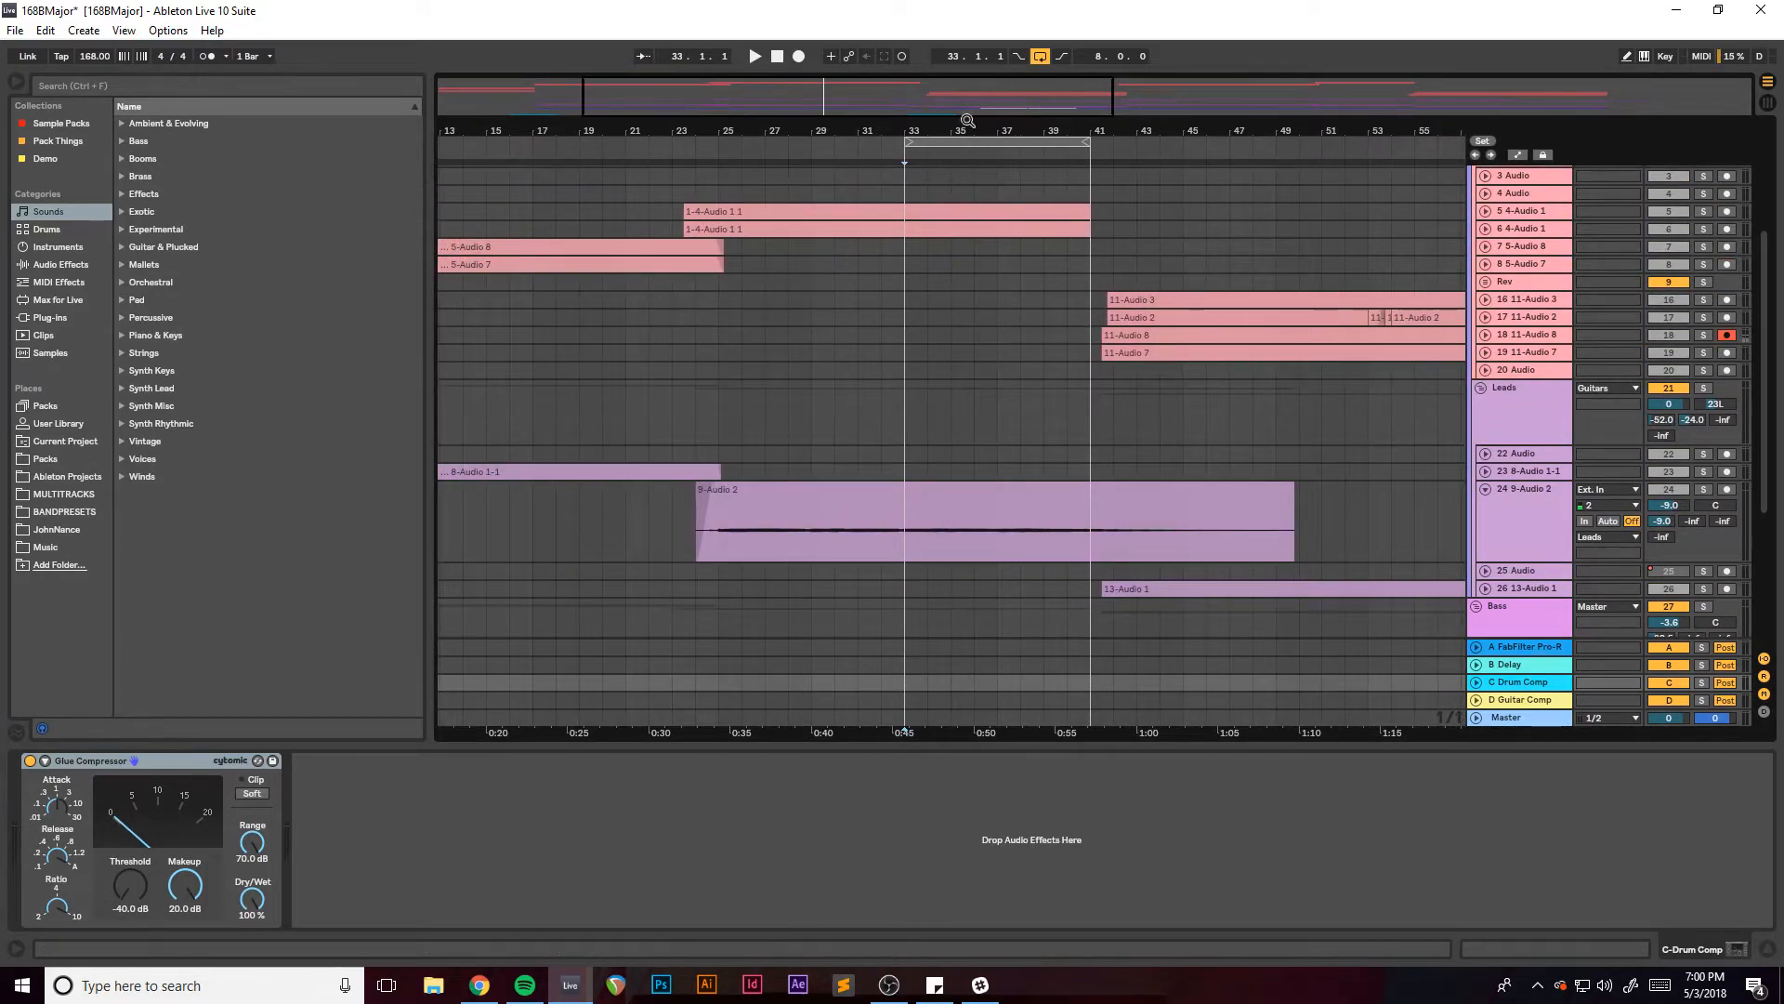
pyautogui.moveTo(964, 126); pyautogui.dragTo(665, 124)
pyautogui.scroll(-1, 1022, 409)
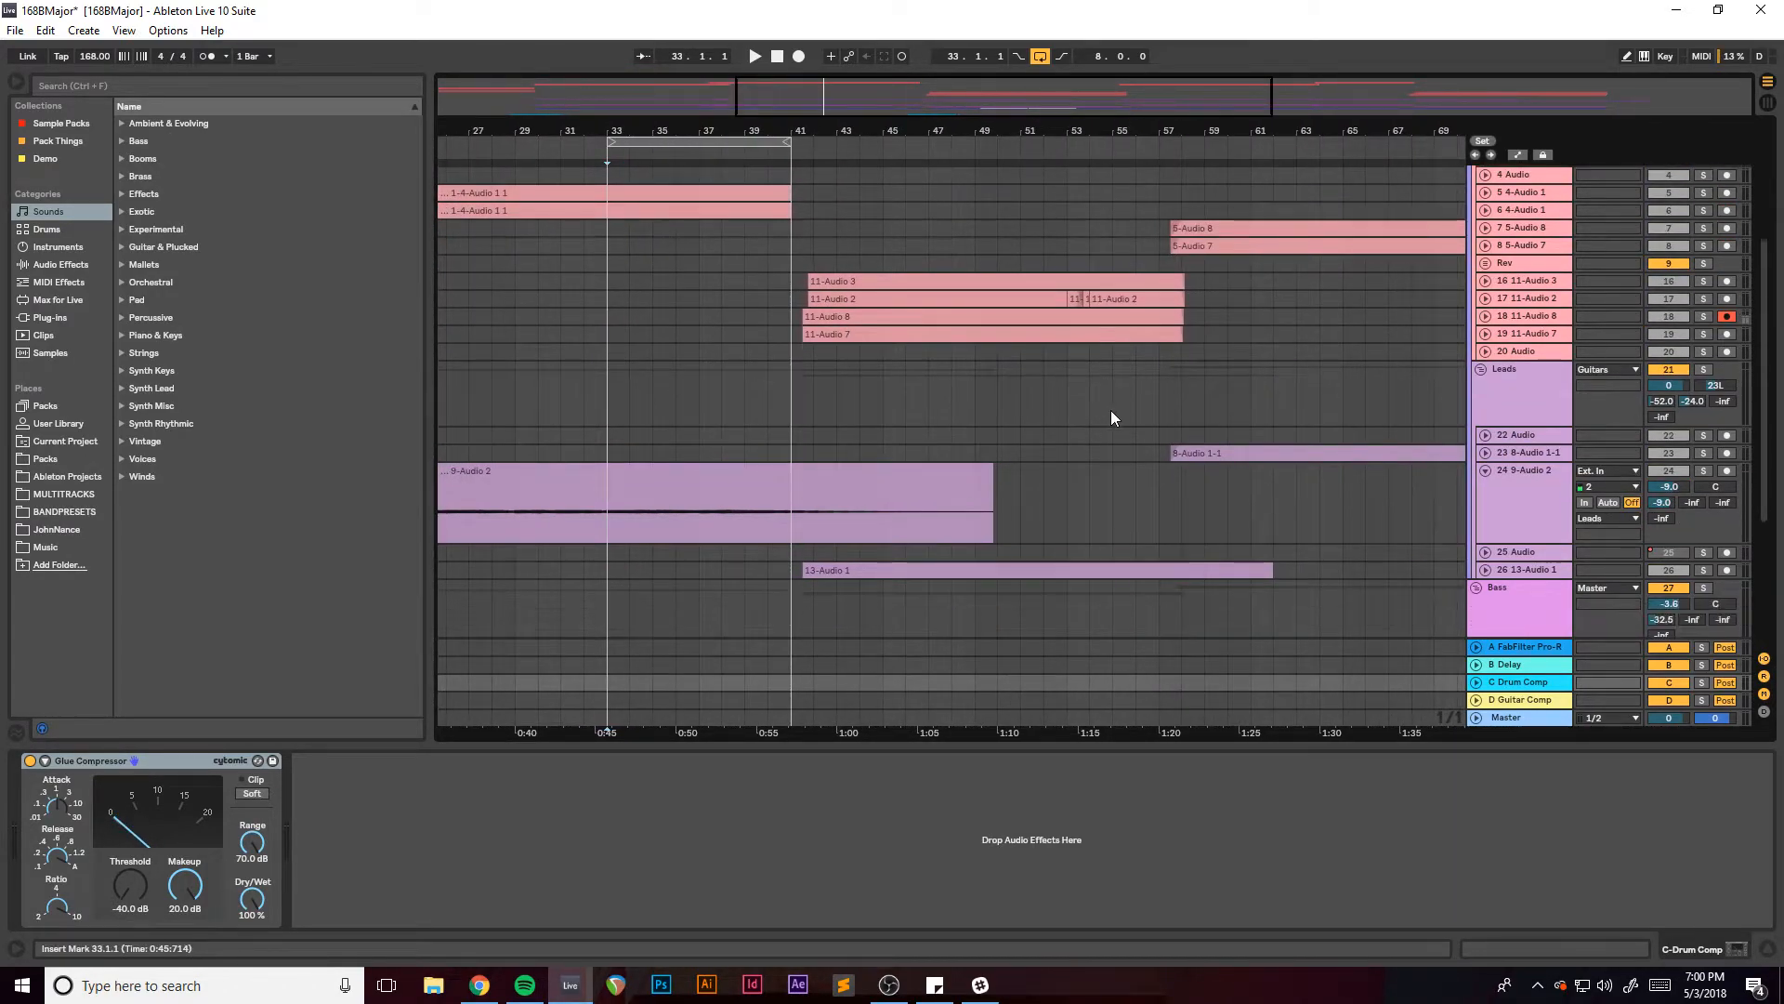
pyautogui.scroll(-2, 1111, 414)
pyautogui.click(815, 351)
pyautogui.scroll(5, 956, 403)
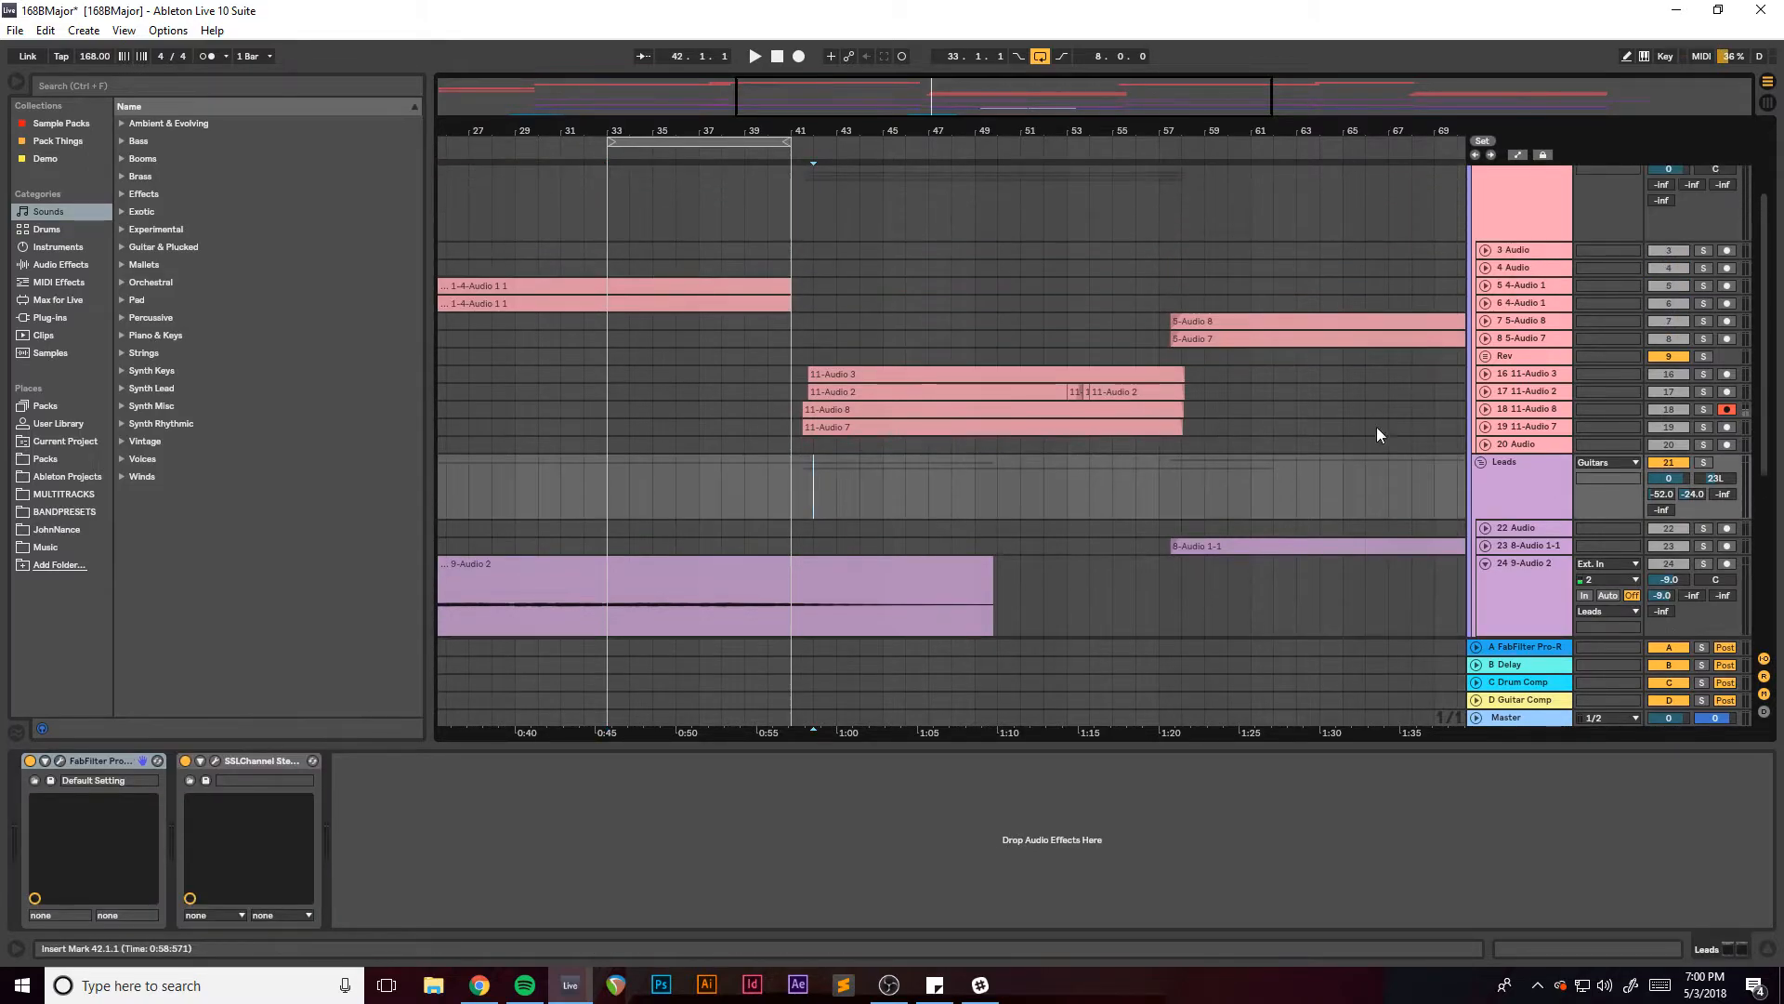
# Examine the device chains of the individual guitar tracks in the Rthm and Rev groups.
pyautogui.click(1515, 375)
pyautogui.click(1521, 391)
pyautogui.click(1524, 407)
pyautogui.click(1524, 428)
pyautogui.click(1525, 448)
pyautogui.scroll(3, 1519, 438)
pyautogui.click(1519, 400)
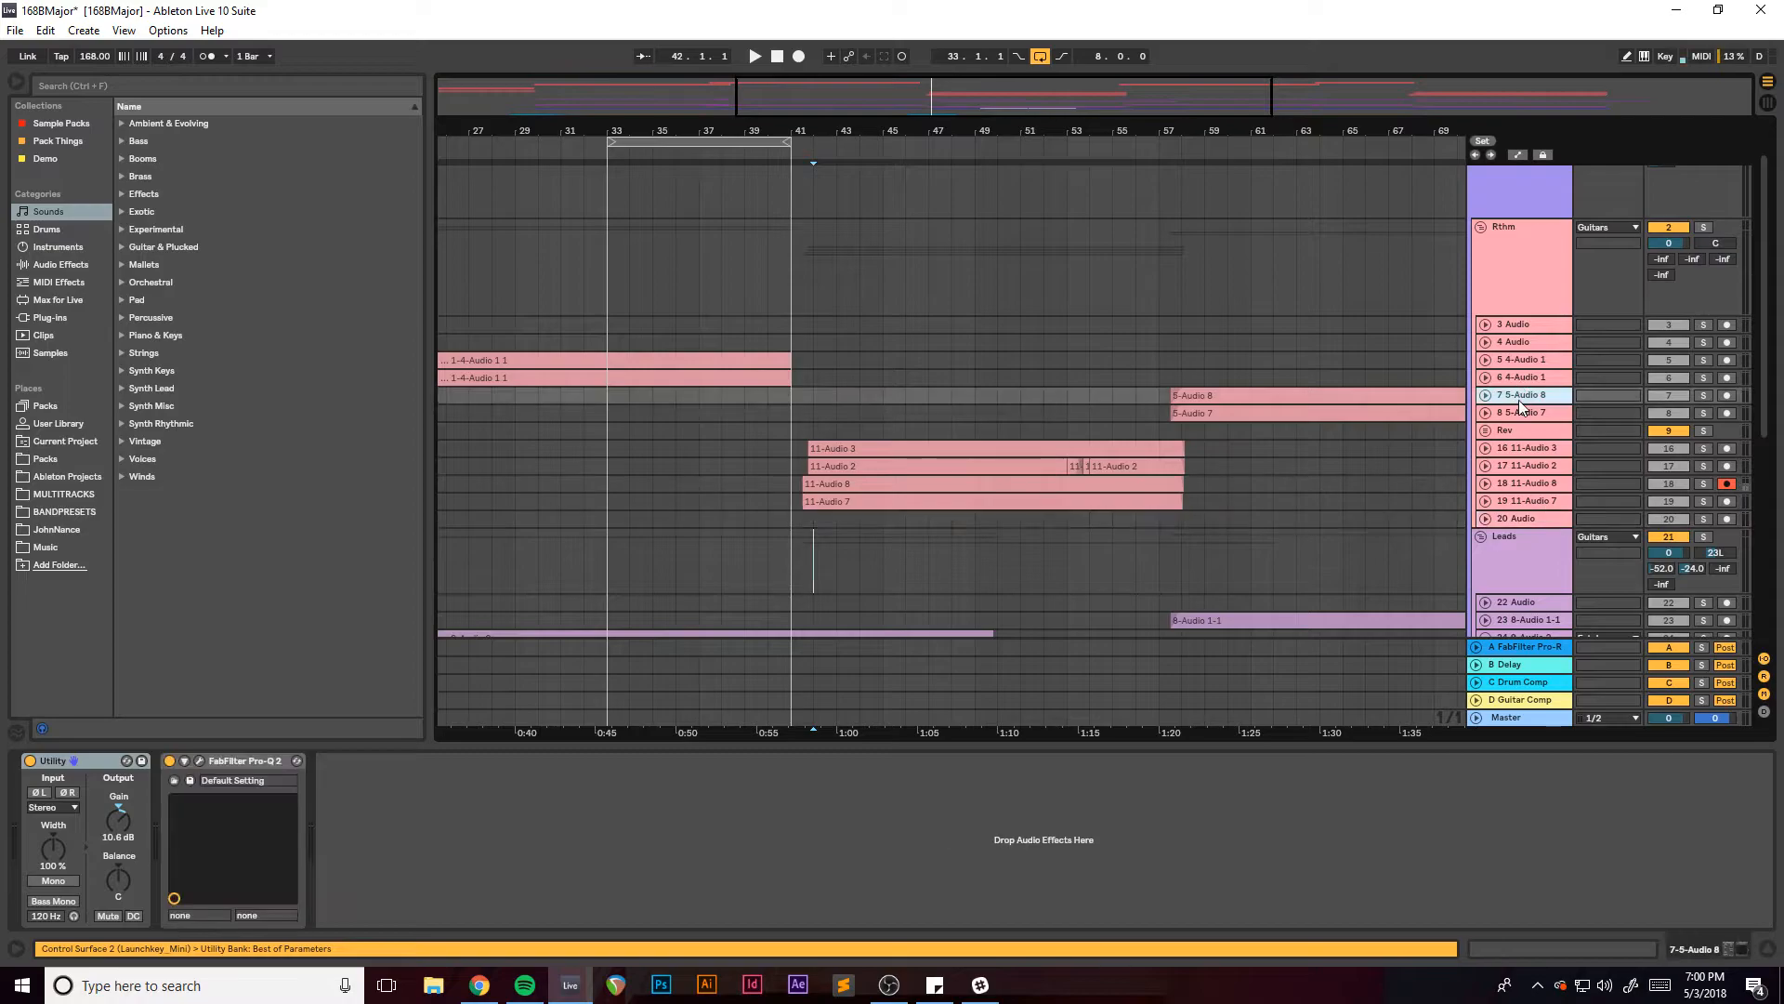
pyautogui.click(1520, 377)
pyautogui.click(1526, 361)
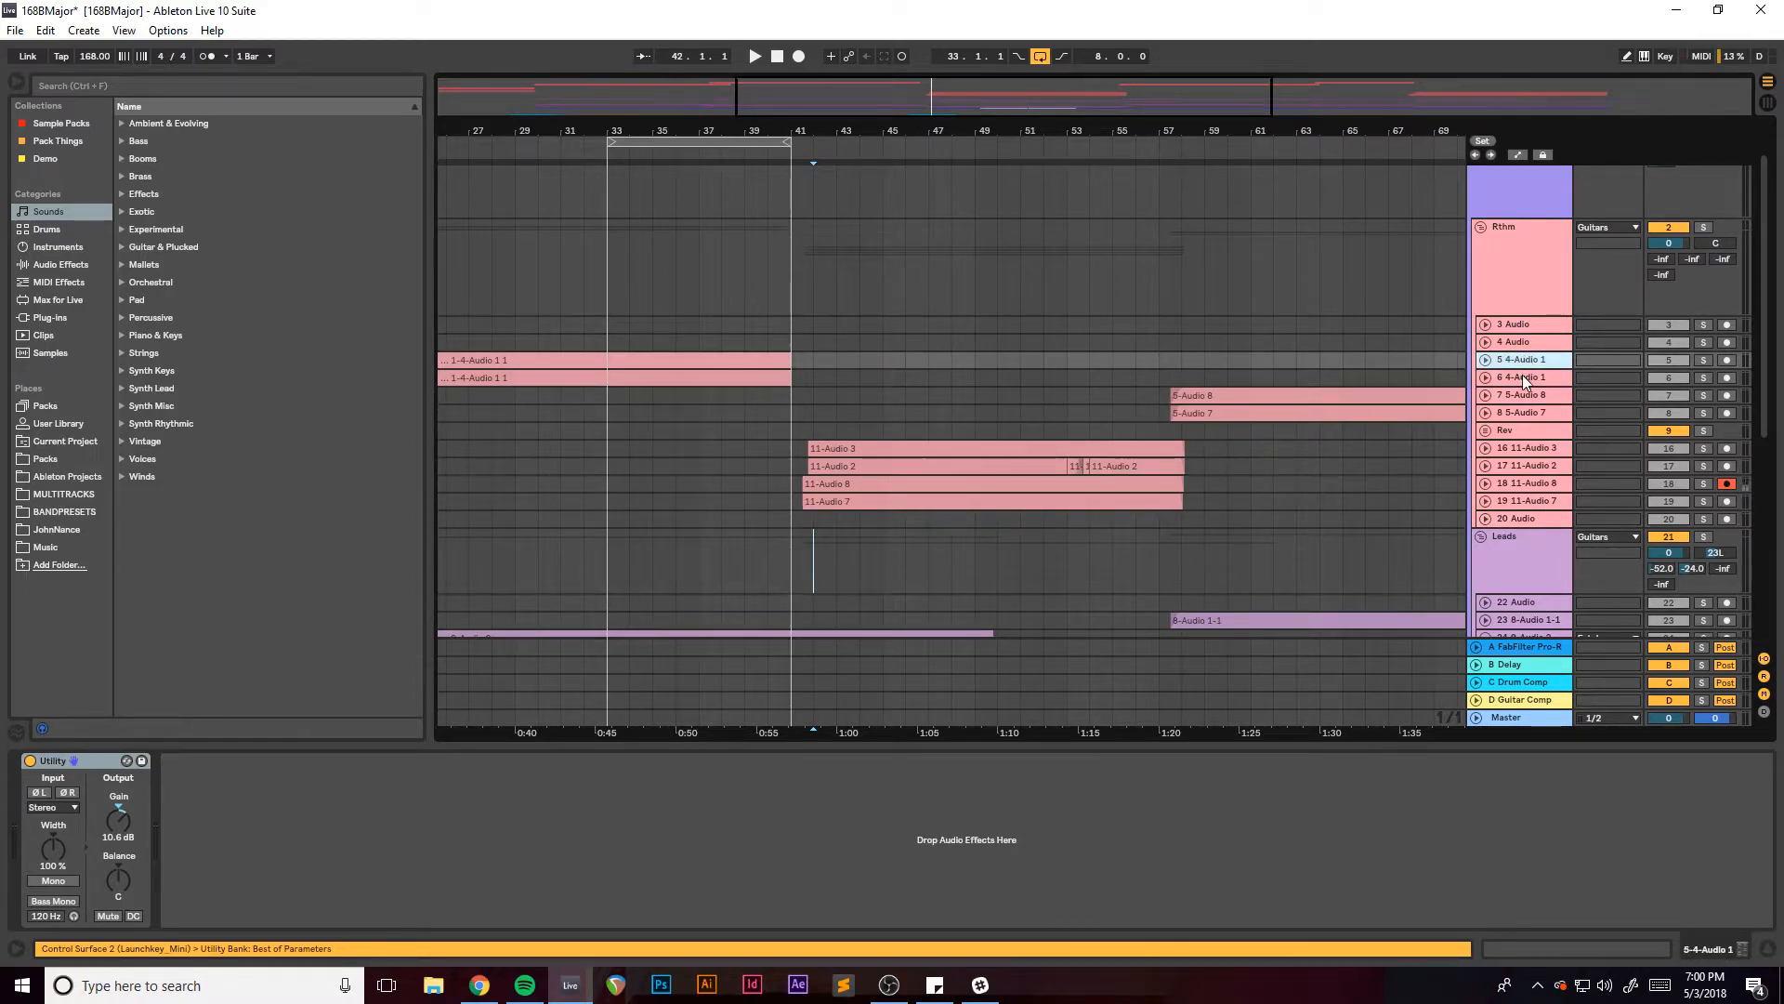
pyautogui.click(1522, 377)
pyautogui.click(1525, 342)
pyautogui.click(1524, 324)
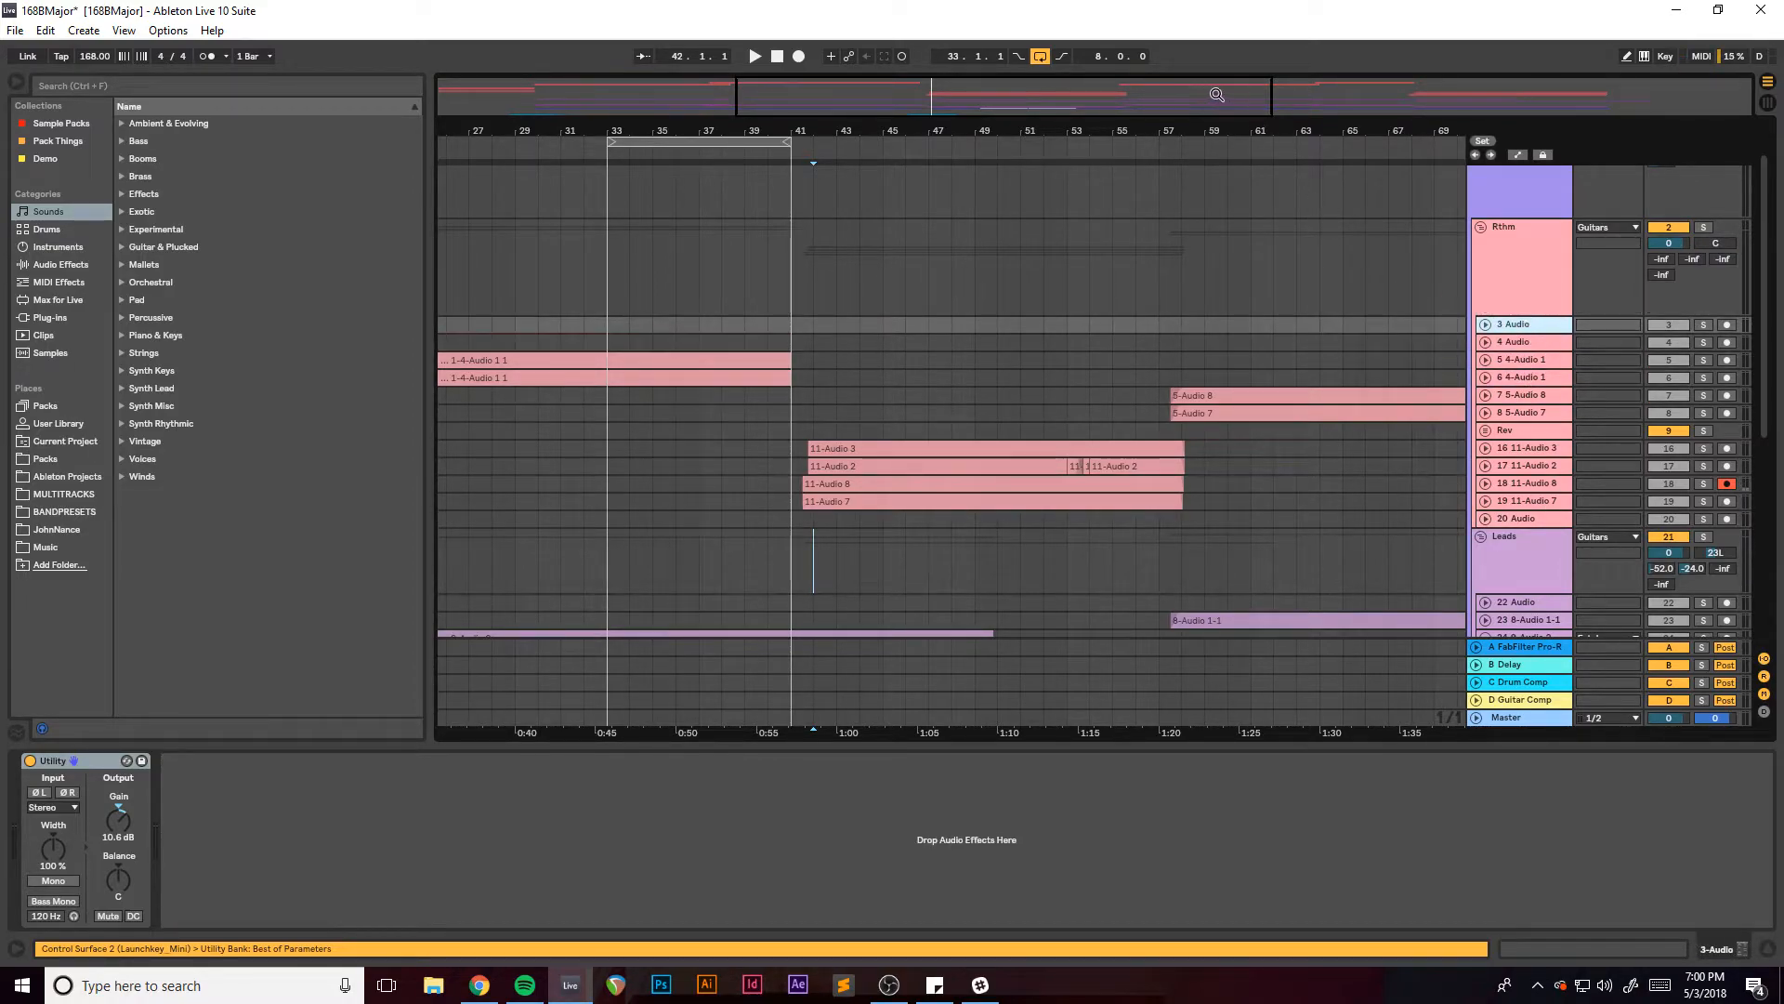
# Solo the Rthm group and play the song from bar 9.
pyautogui.doubleClick(1227, 94)
pyautogui.click(511, 363)
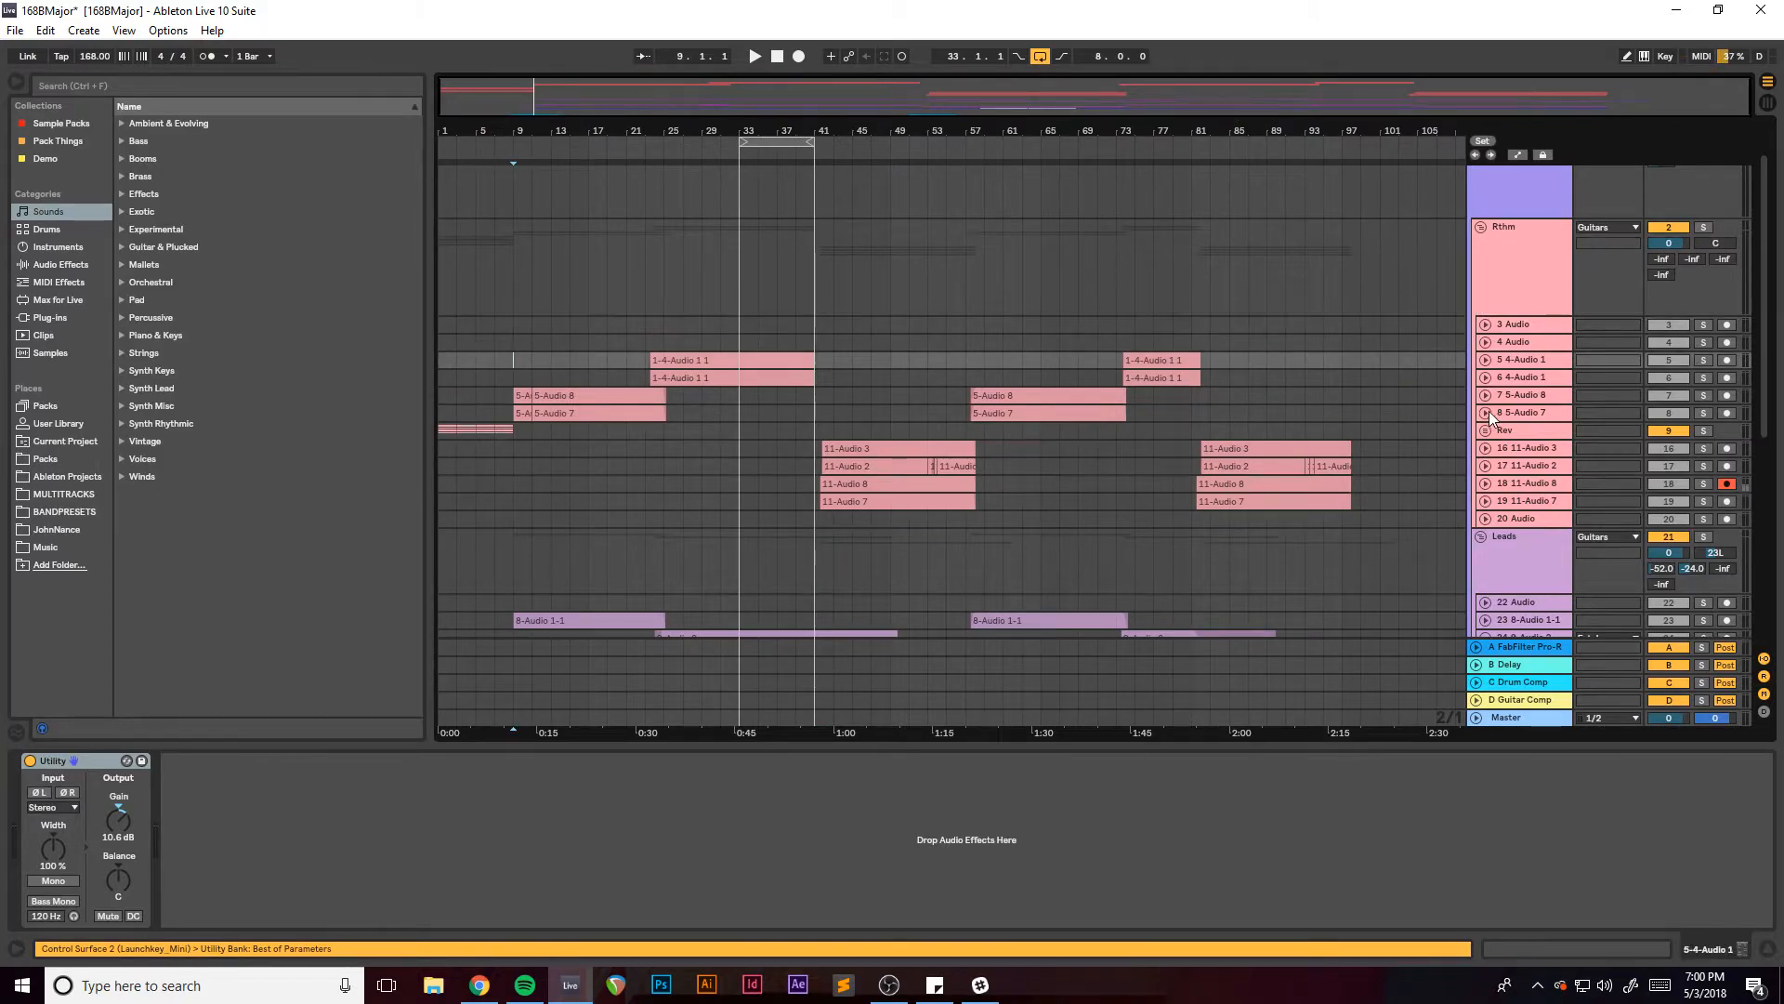
pyautogui.click(1520, 410)
pyautogui.click(1524, 398)
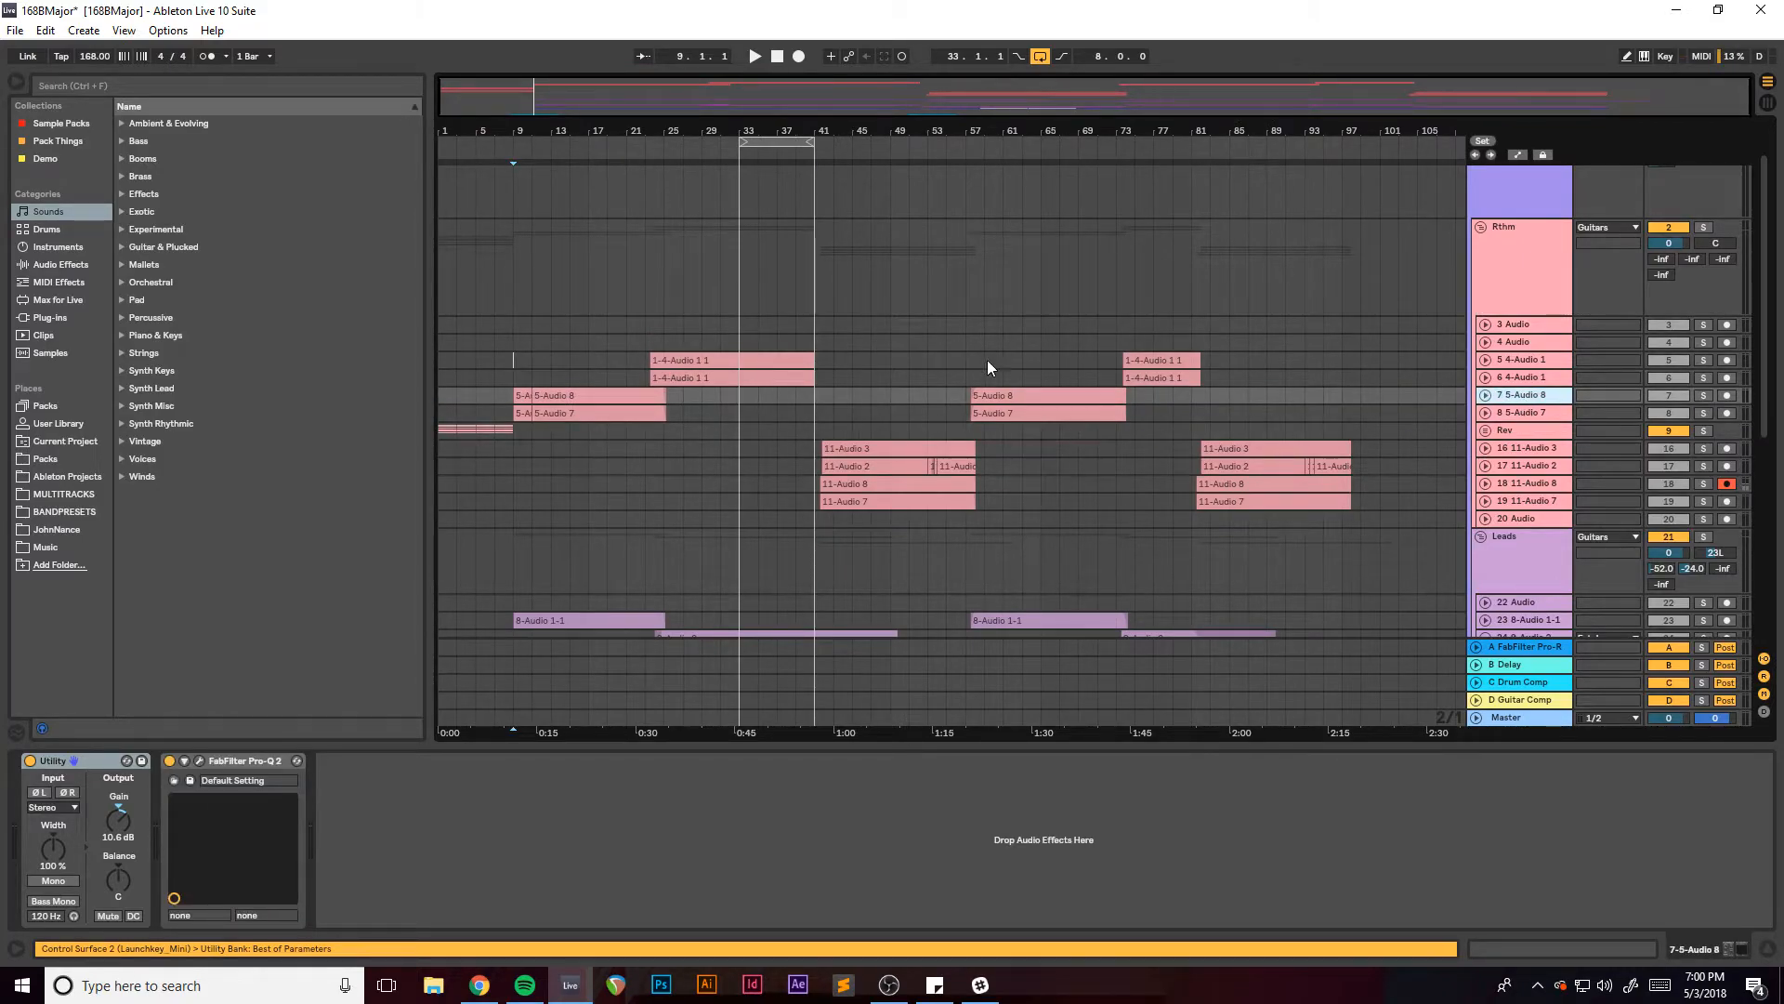
pyautogui.click(1559, 277)
pyautogui.scroll(1, 1580, 274)
pyautogui.click(1704, 284)
pyautogui.press('space')
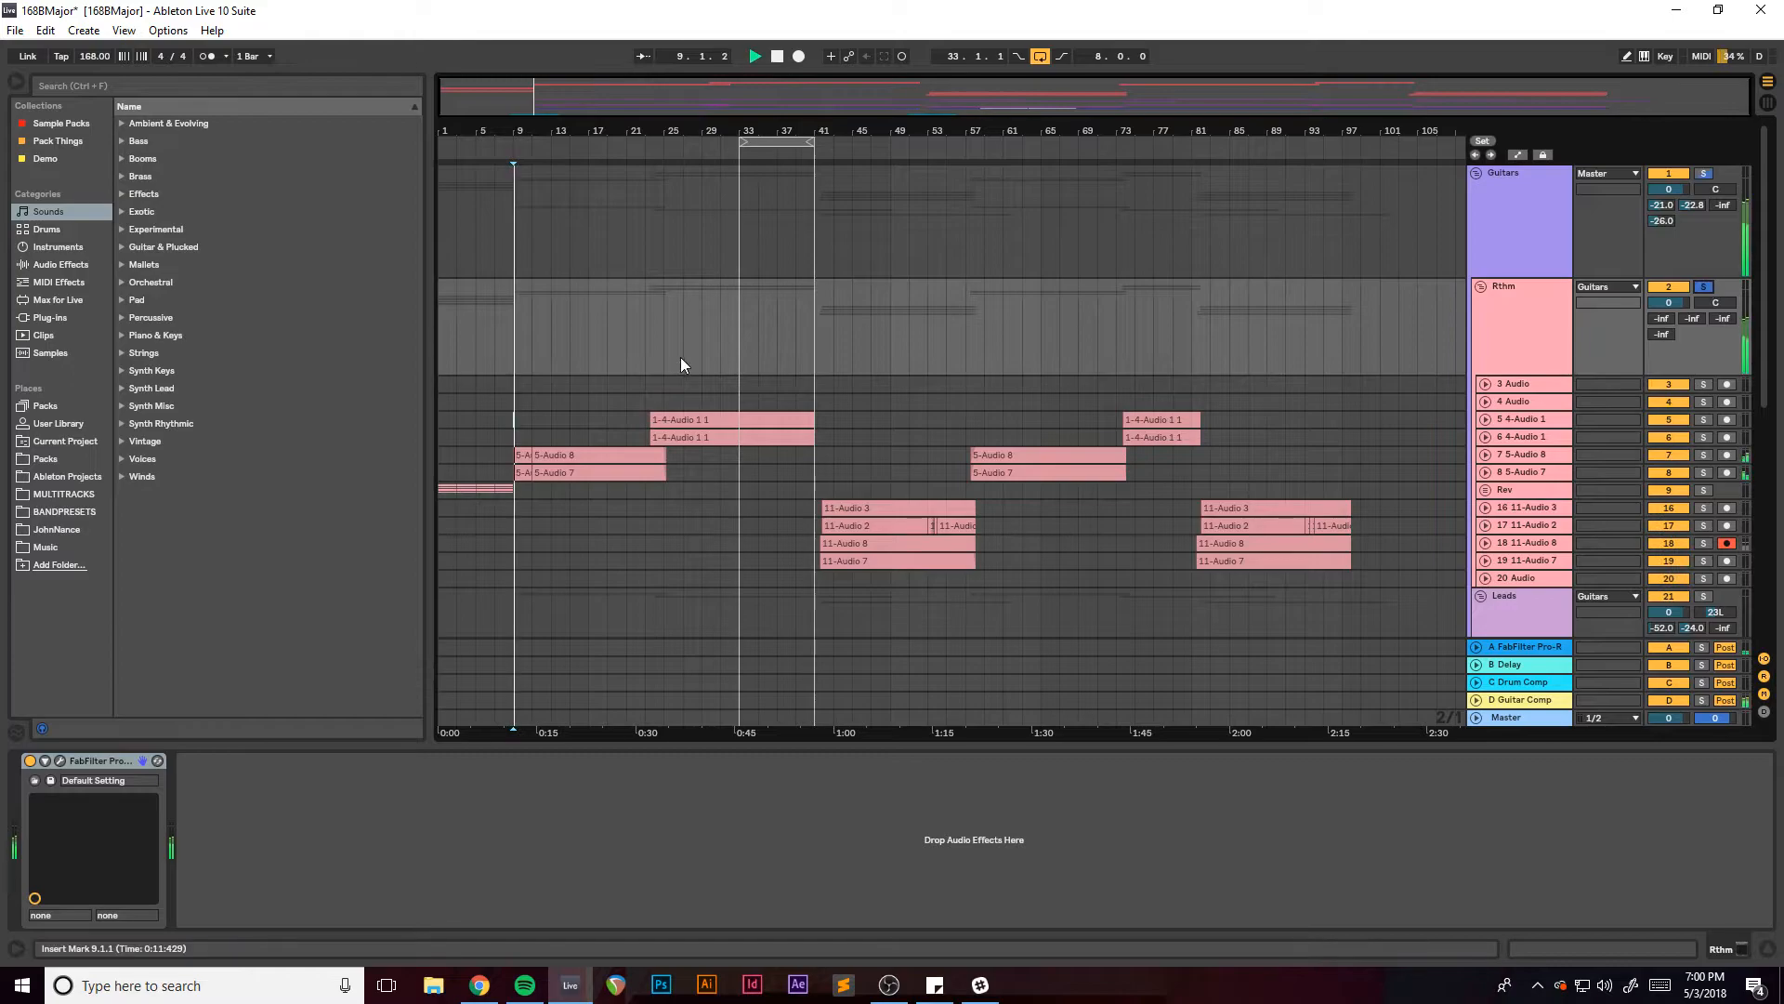
# Play the soloed rhythm guitars from bar 41 with the arrangement loop switched off, and place the insert marker at bar 42.
pyautogui.click(823, 425)
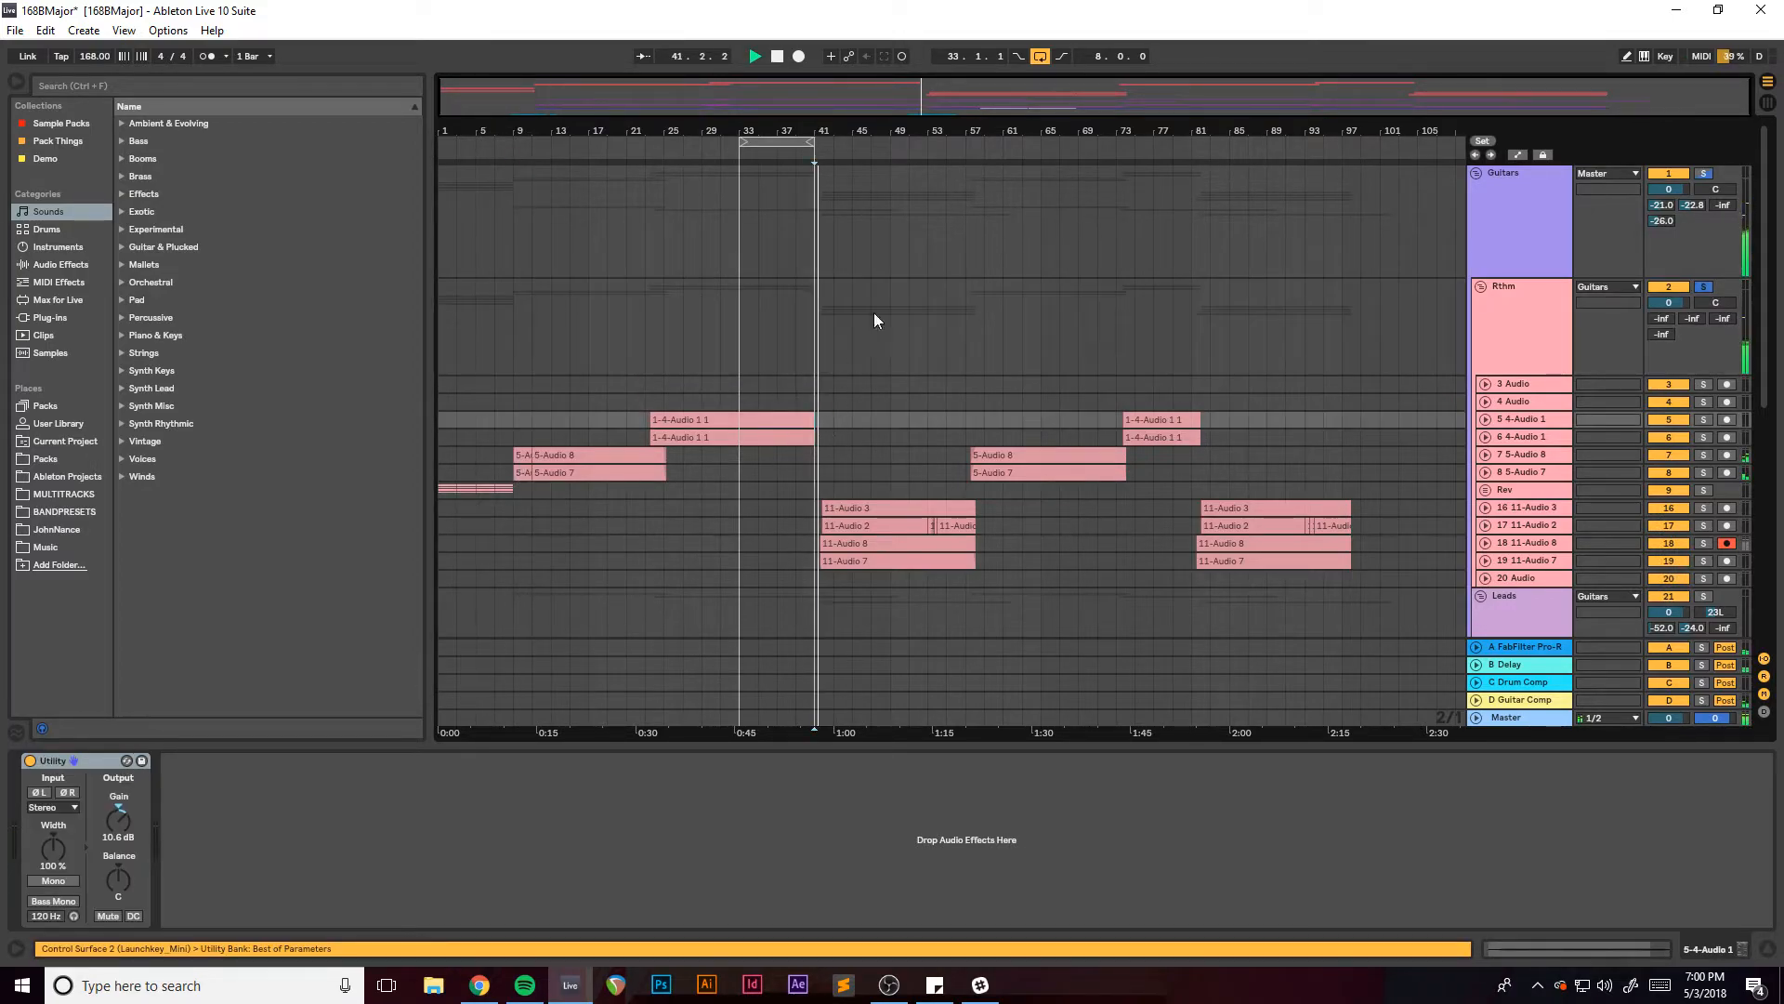
pyautogui.click(1041, 58)
pyautogui.moveTo(968, 102); pyautogui.dragTo(971, 221)
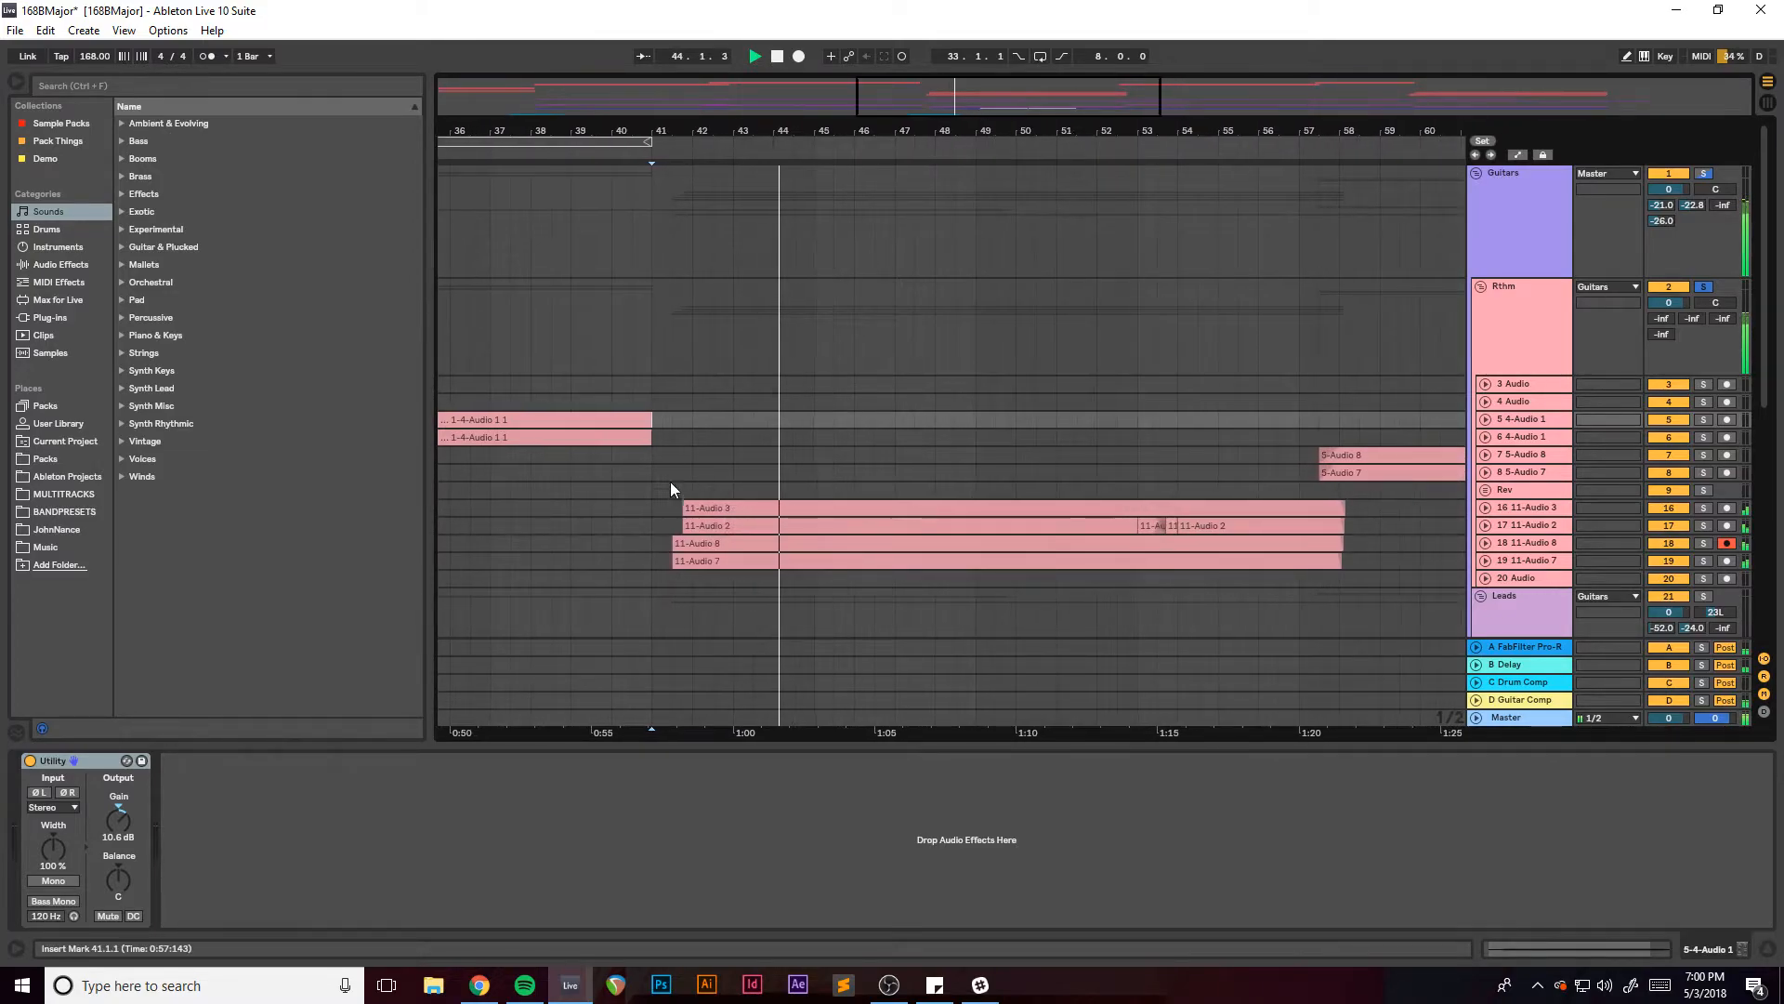
pyautogui.click(695, 441)
pyautogui.scroll(-4, 913, 410)
pyautogui.scroll(2, 945, 429)
pyautogui.scroll(2, 1061, 413)
pyautogui.scroll(-2, 1063, 416)
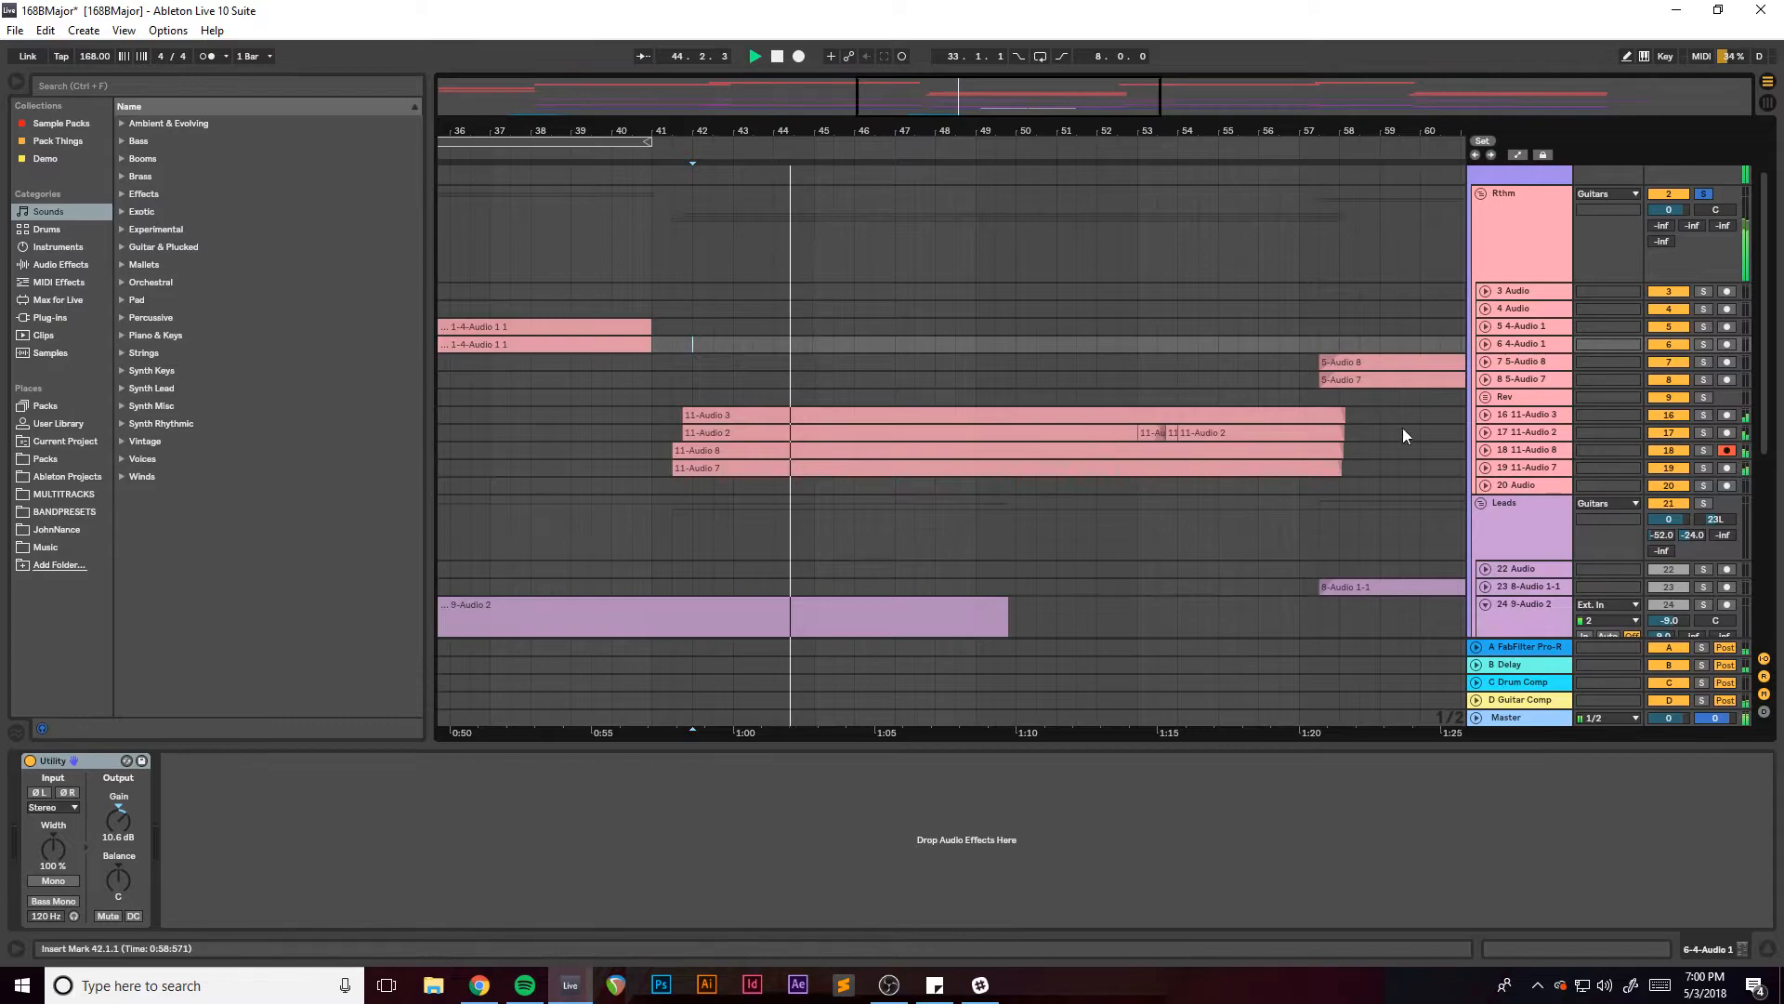
# Solo tracks 16 11-Audio 3 and 17 11-Audio 2, audition them from bar 42, and unfold both to show their panning.
pyautogui.click(1513, 419)
pyautogui.keyDown('shift'); pyautogui.click(1522, 435); pyautogui.keyUp('shift')
pyautogui.click(1705, 415)
pyautogui.press('space')
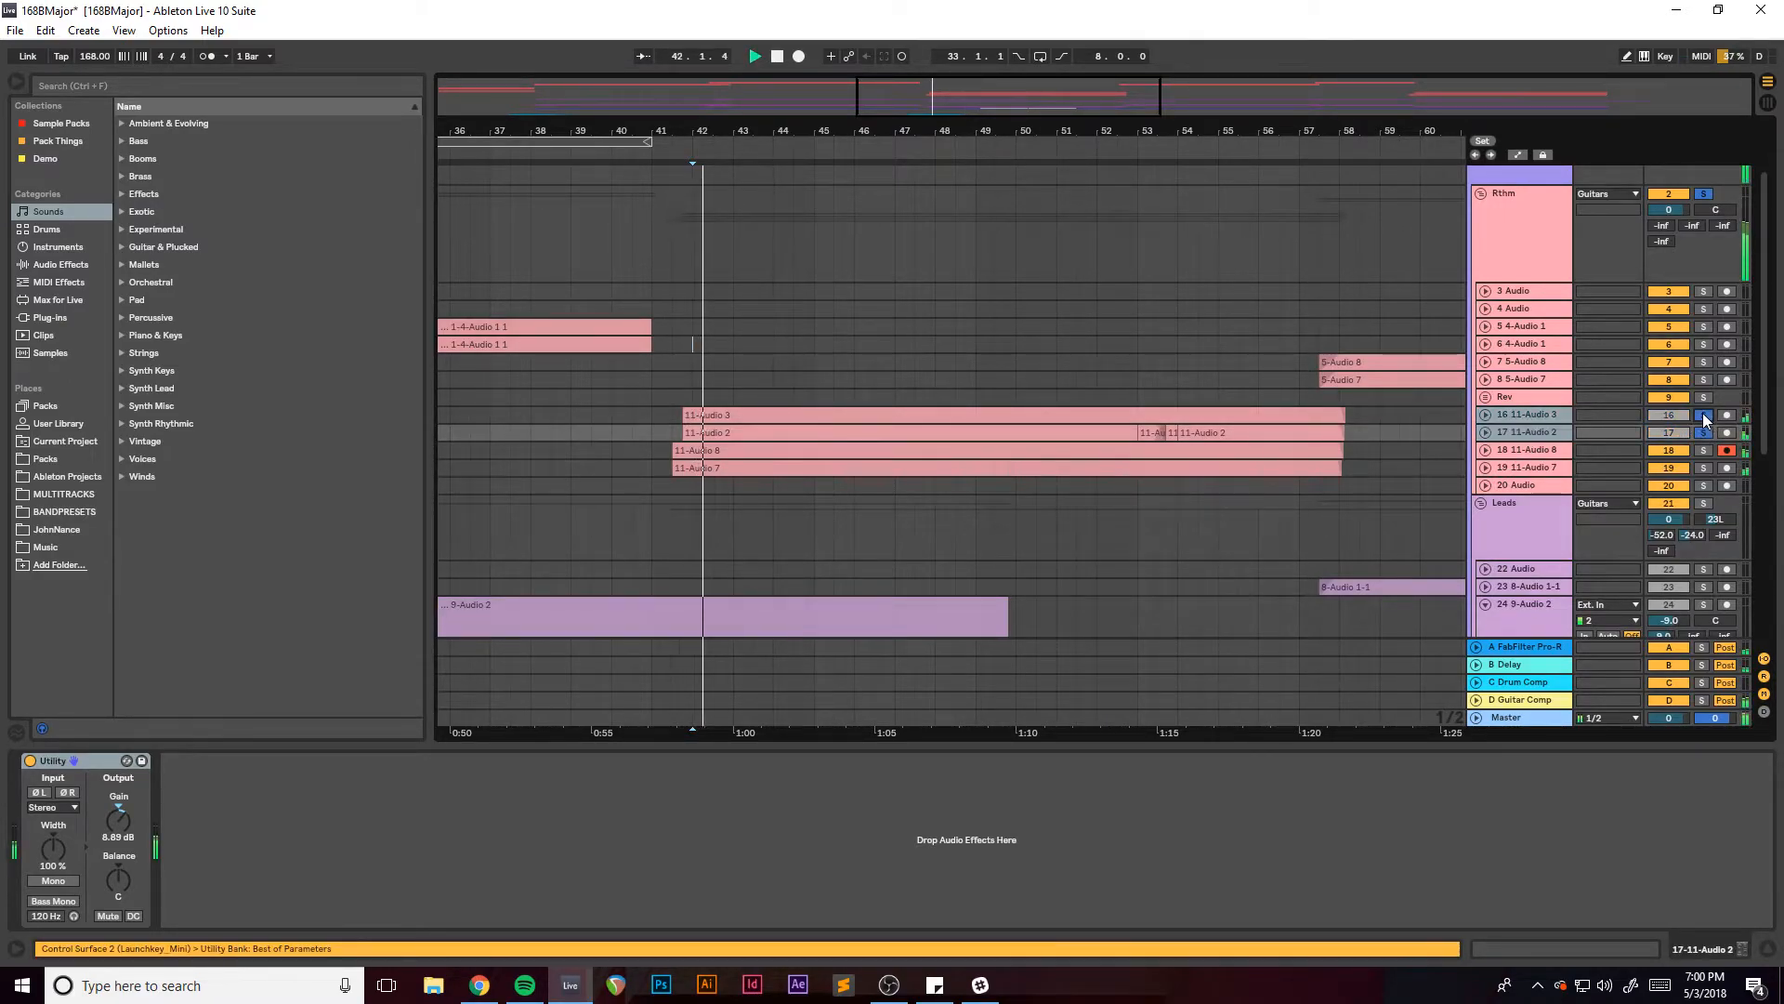
pyautogui.click(1485, 433)
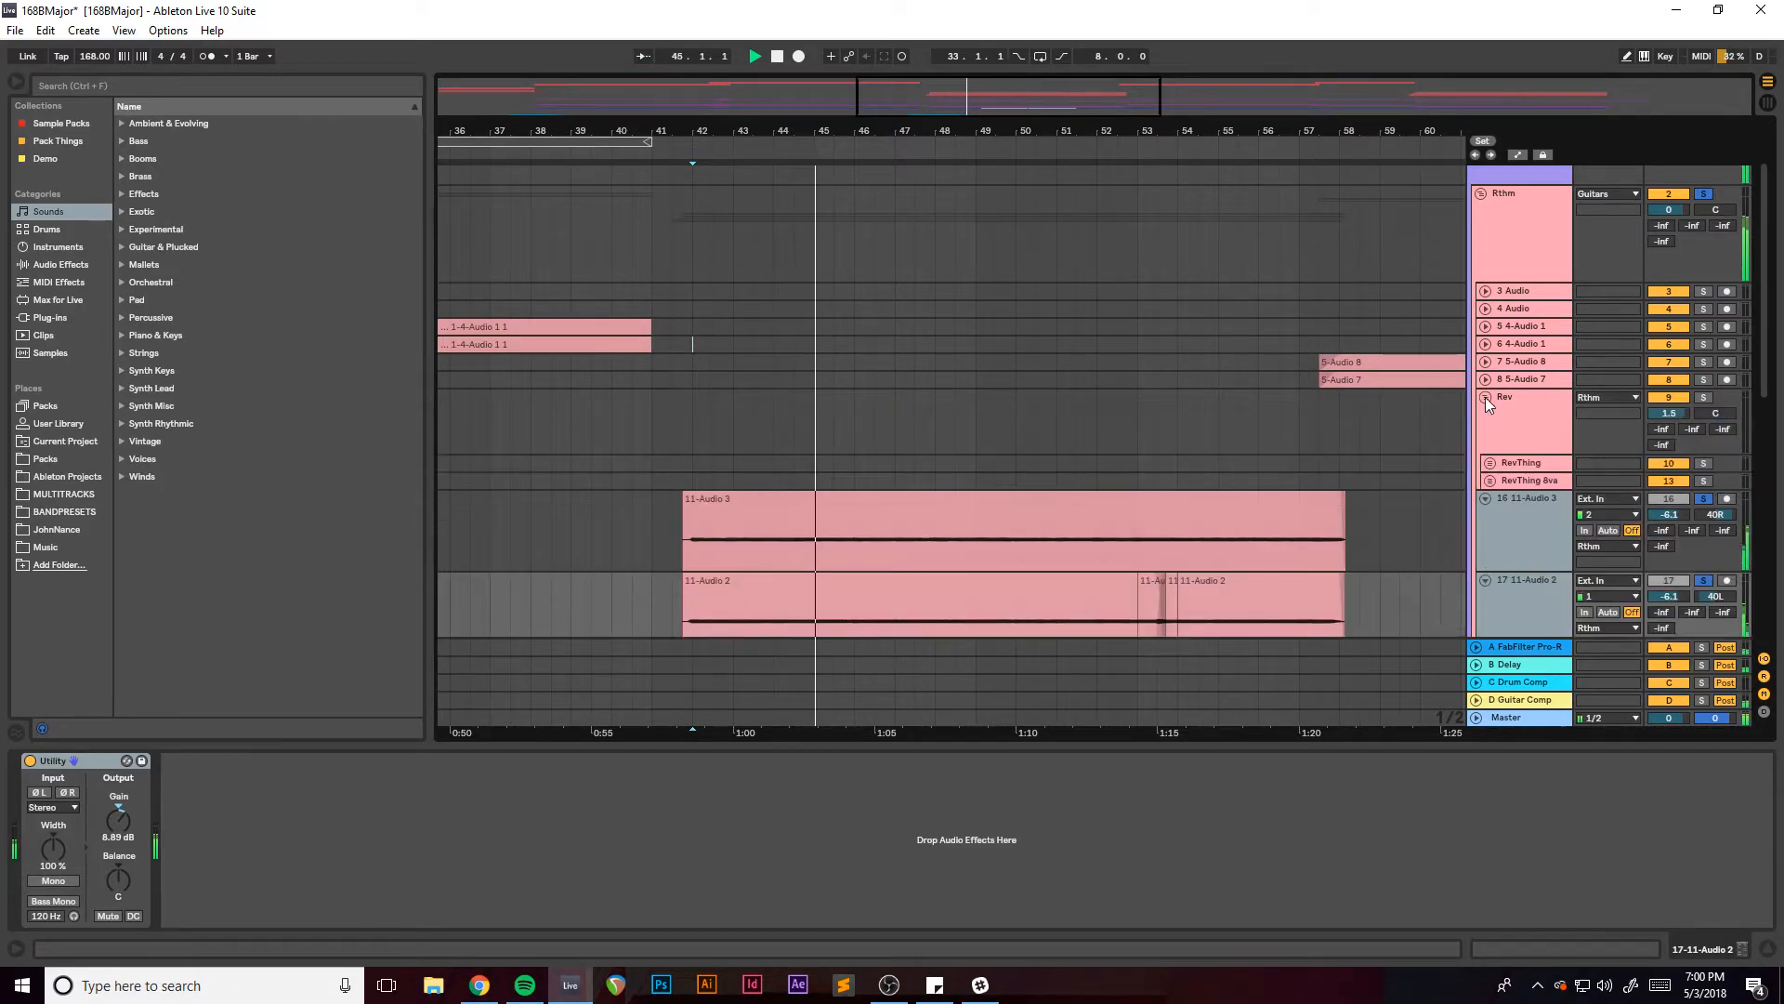
pyautogui.click(1704, 415)
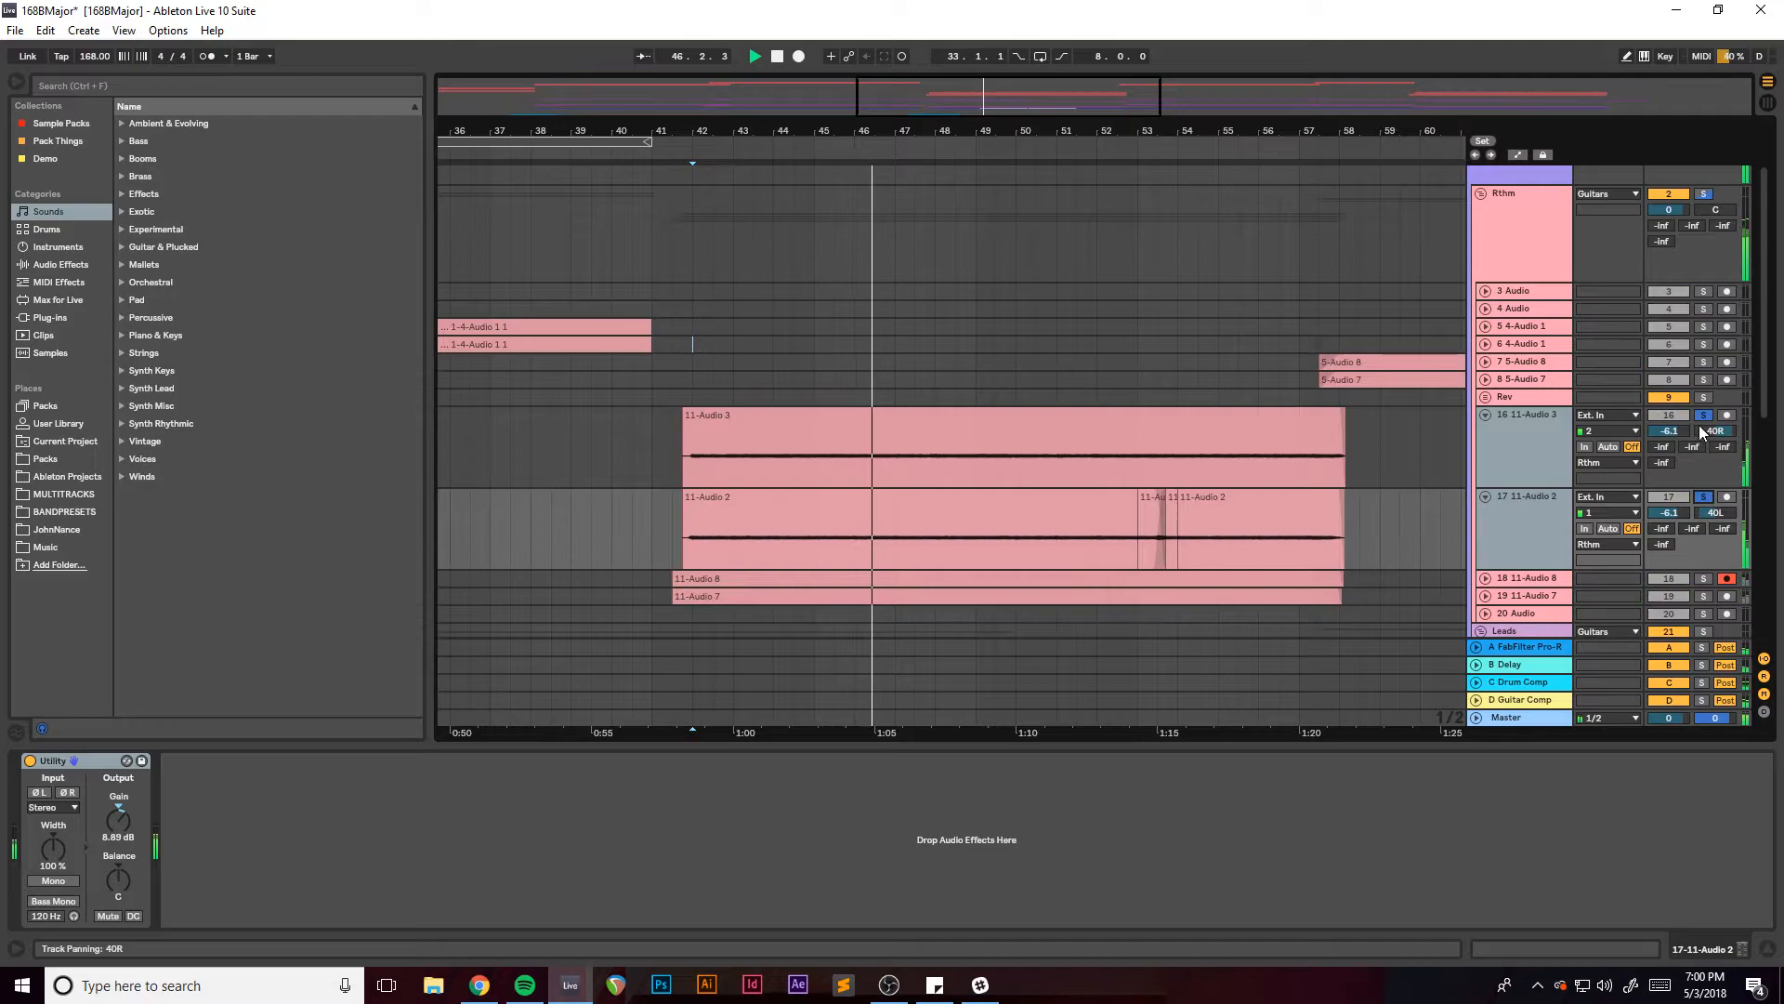
pyautogui.click(1703, 415)
pyautogui.press('space')
pyautogui.moveTo(1100, 417); pyautogui.dragTo(1087, 397)
pyautogui.press('Delete')
pyautogui.hotkey('ctrl', 'z')
# Play from bar 42 again and audition the 17 11-Audio 2 track soloed on its own.
pyautogui.click(692, 465)
pyautogui.press('space')
pyautogui.click(1706, 497)
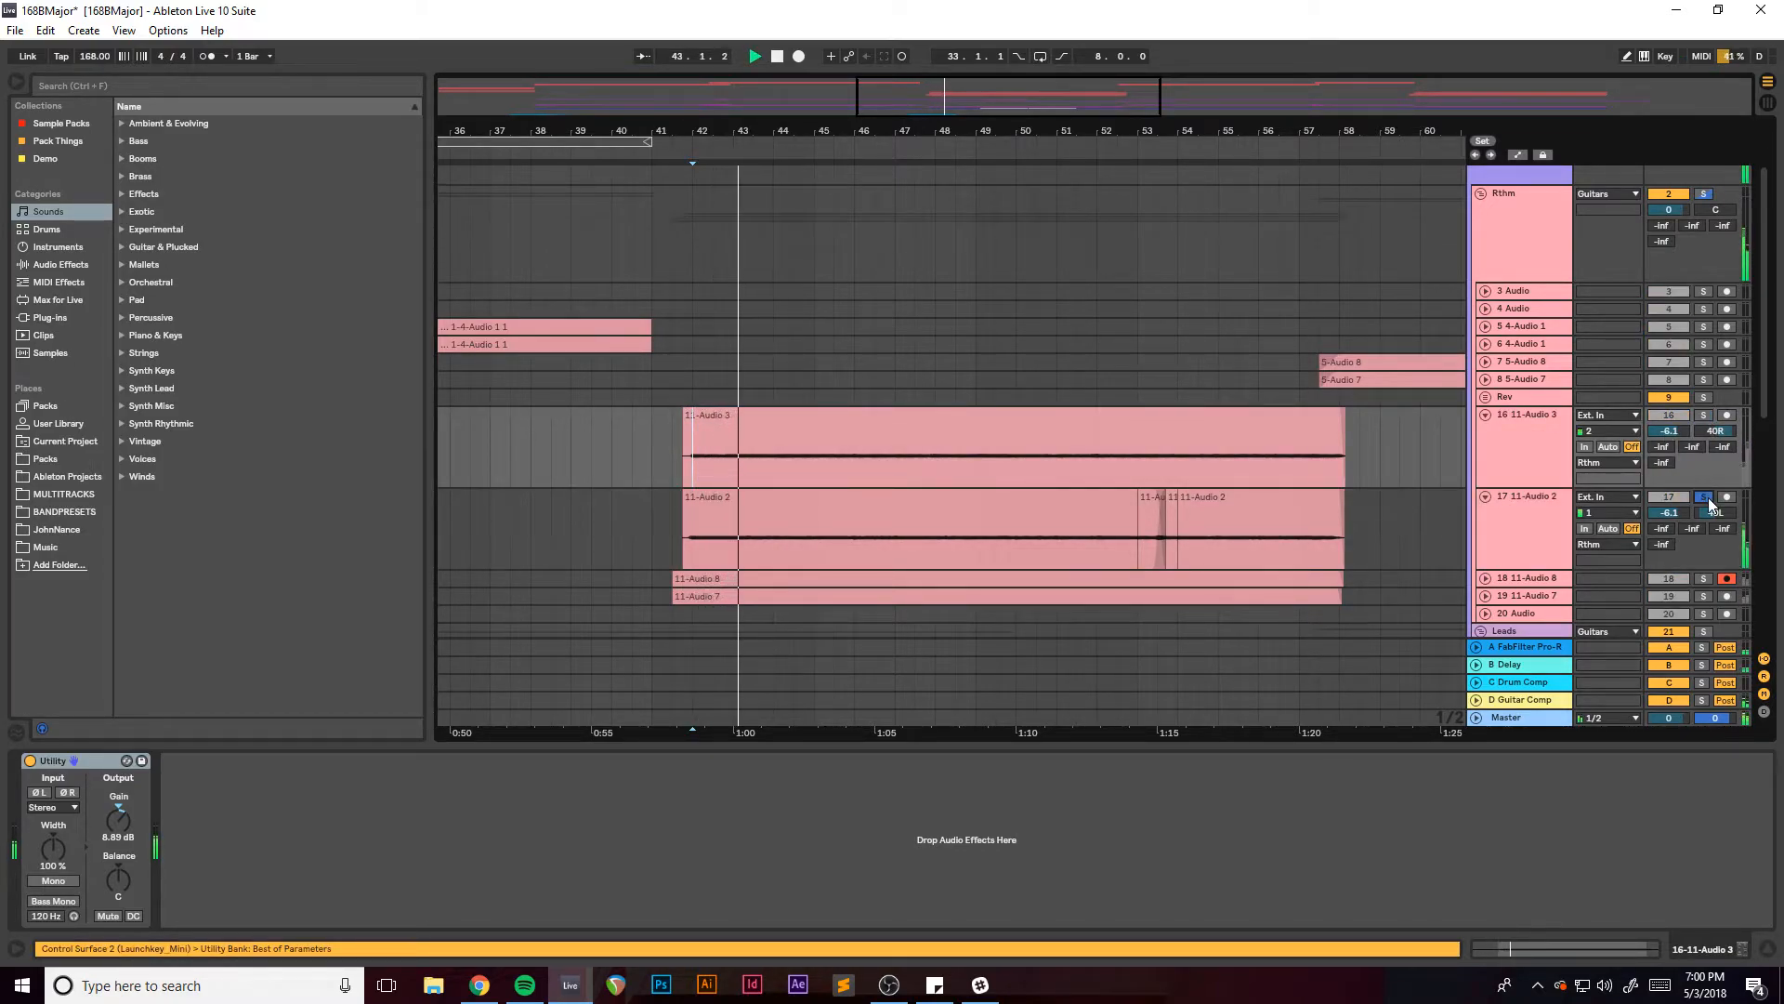
pyautogui.scroll(-4, 1054, 433)
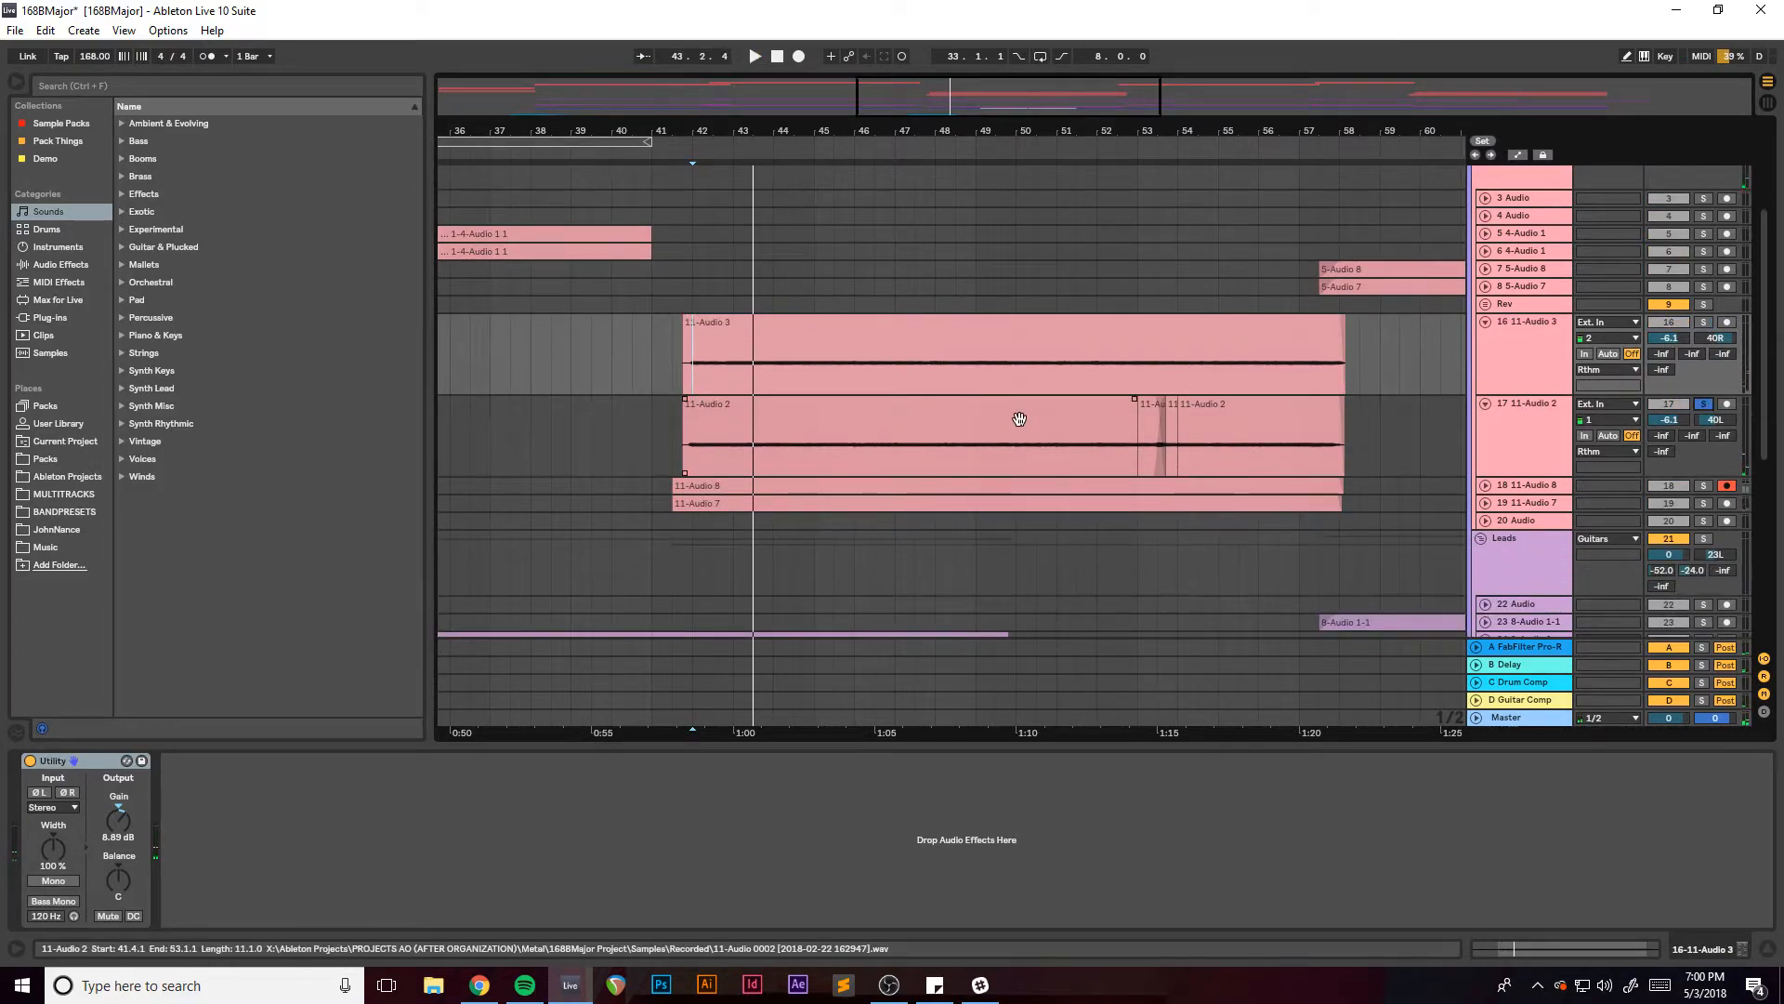
# Unfold tracks 18 11-Audio 8 and 19 11-Audio 7, solo them, and audition them from bar 42.
pyautogui.moveTo(1035, 93); pyautogui.dragTo(1047, 99)
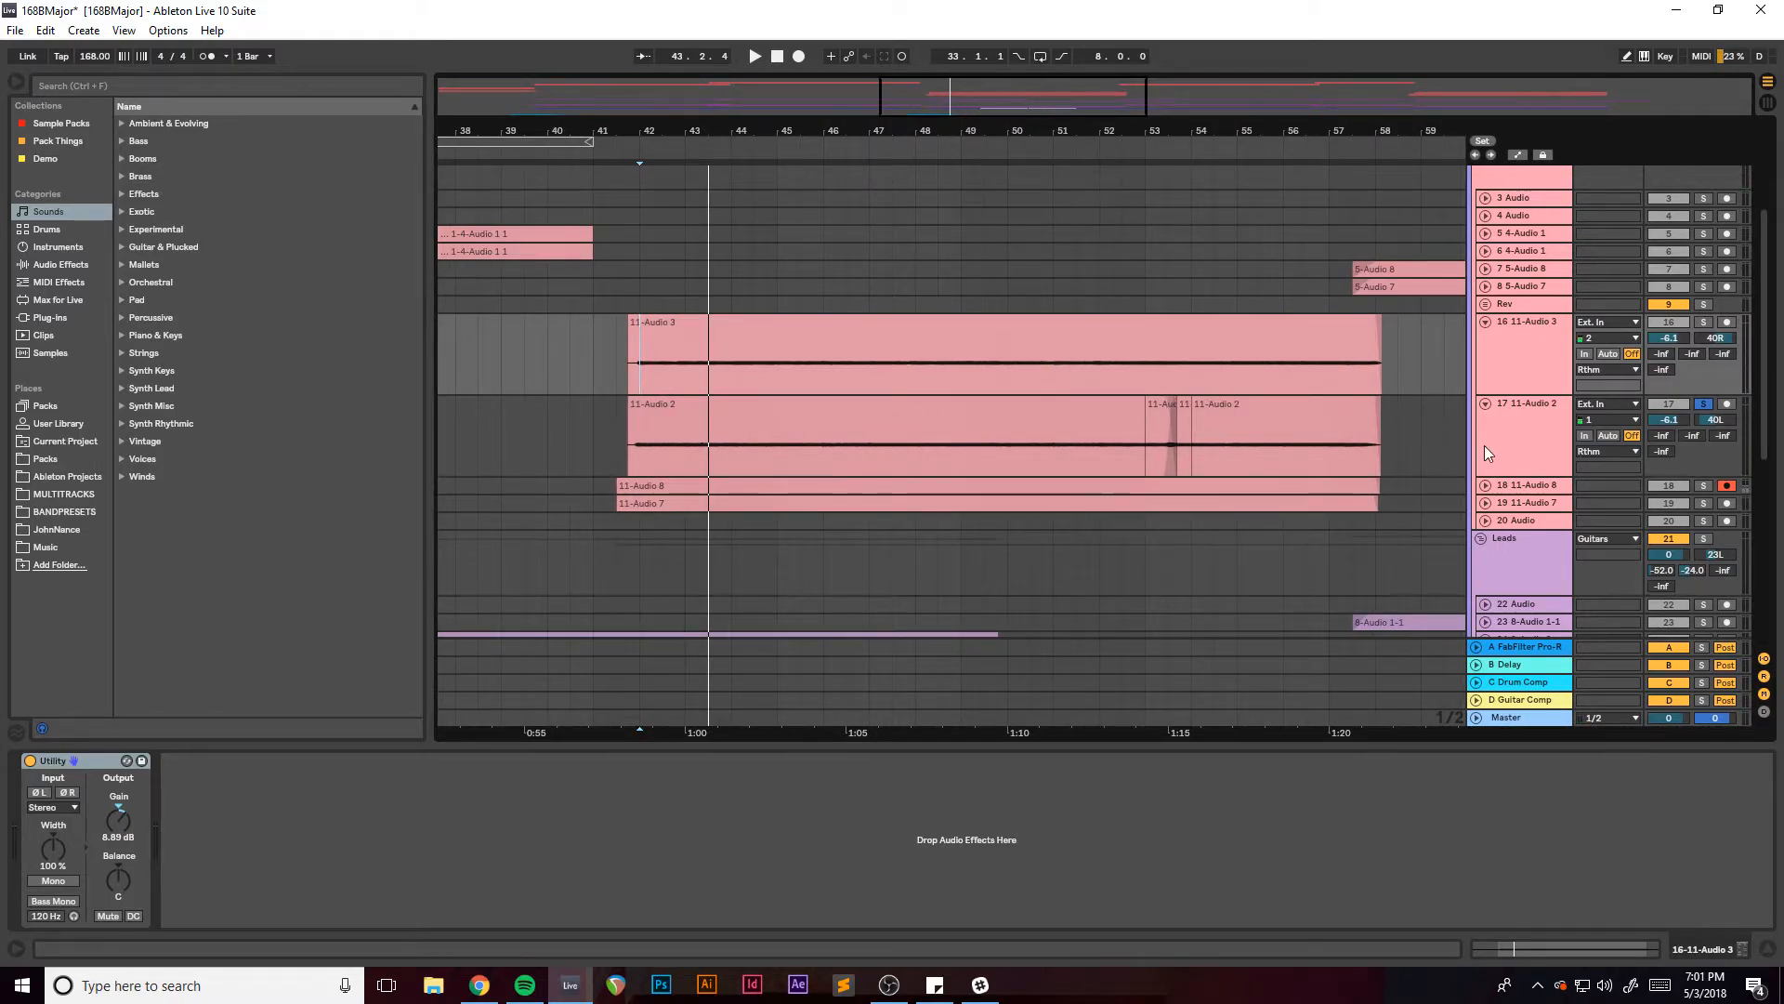
pyautogui.click(1487, 485)
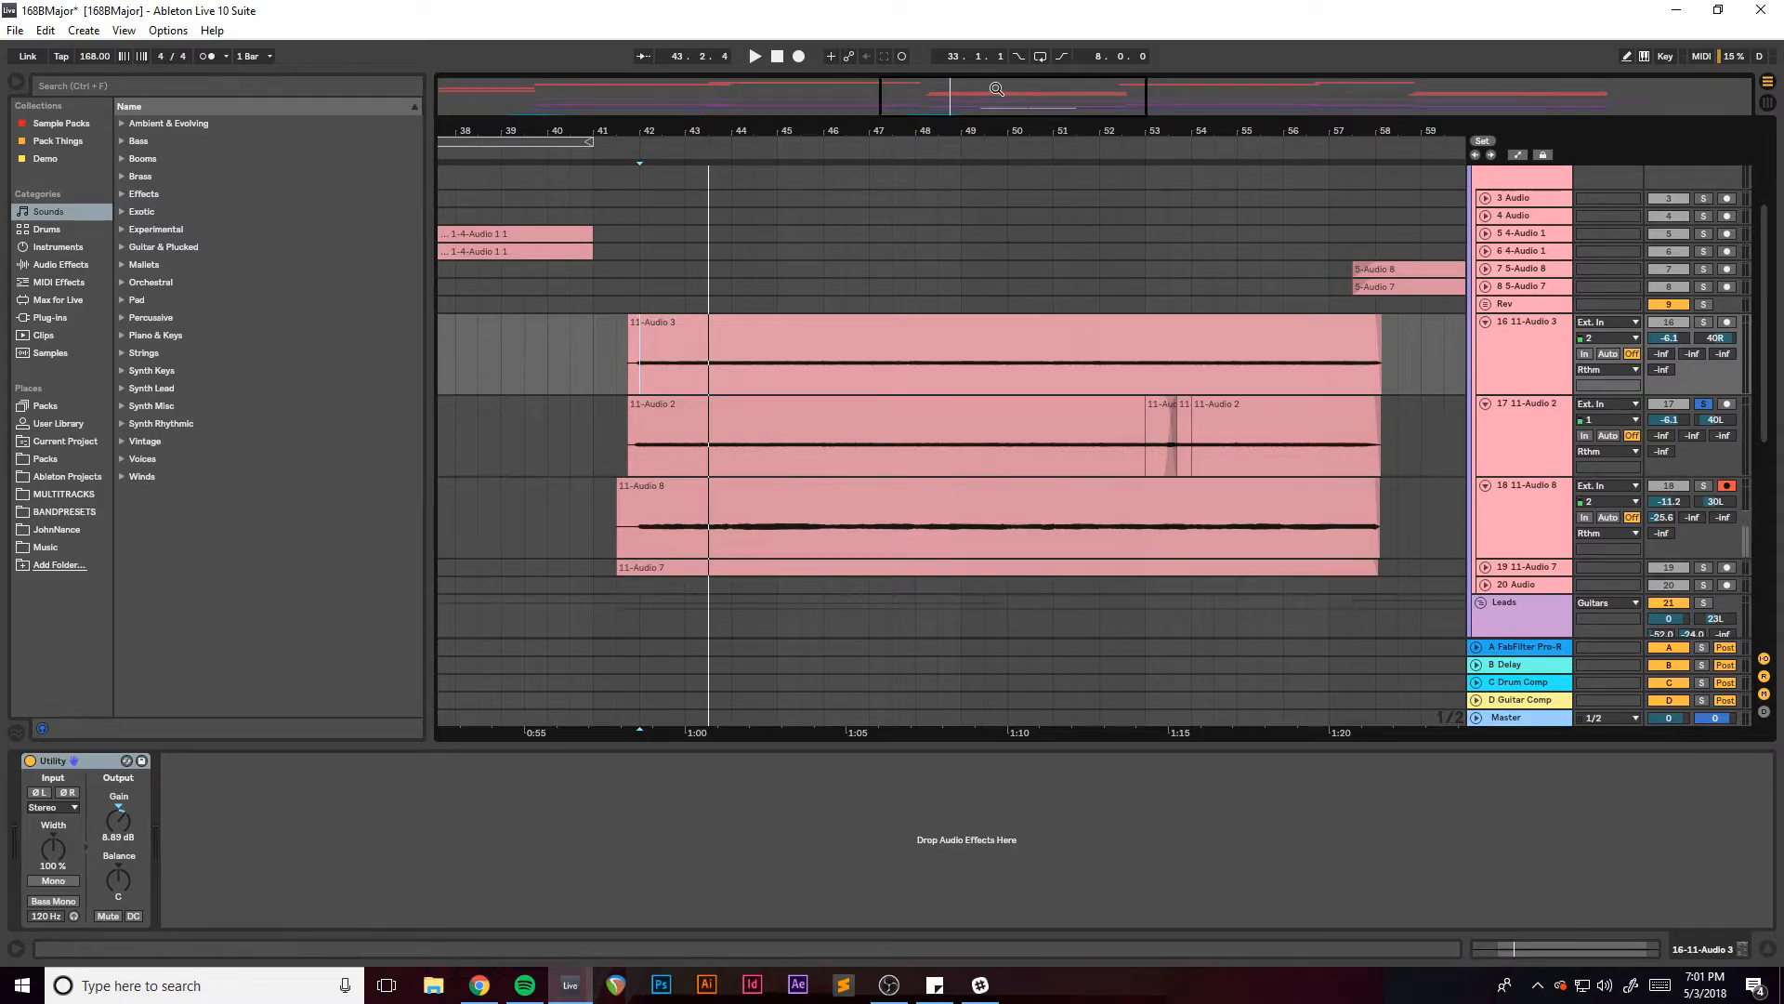
pyautogui.moveTo(1039, 132); pyautogui.dragTo(1033, 171)
pyautogui.press('space')
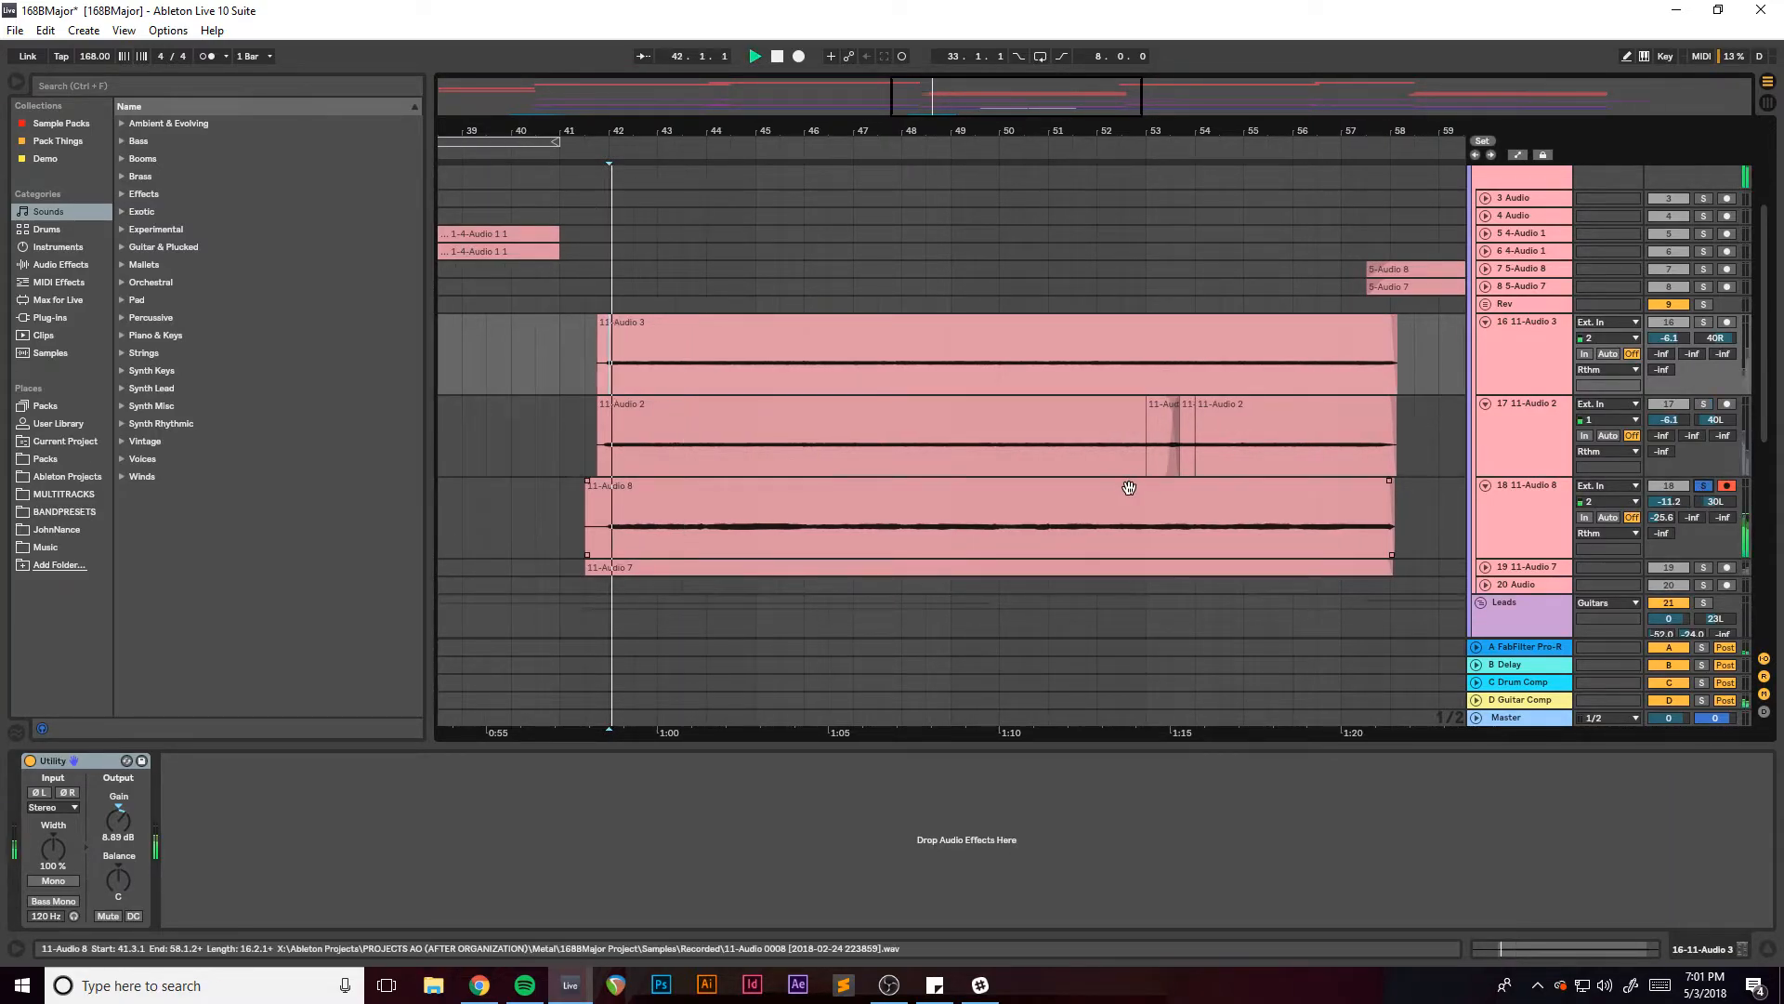
pyautogui.click(918, 496)
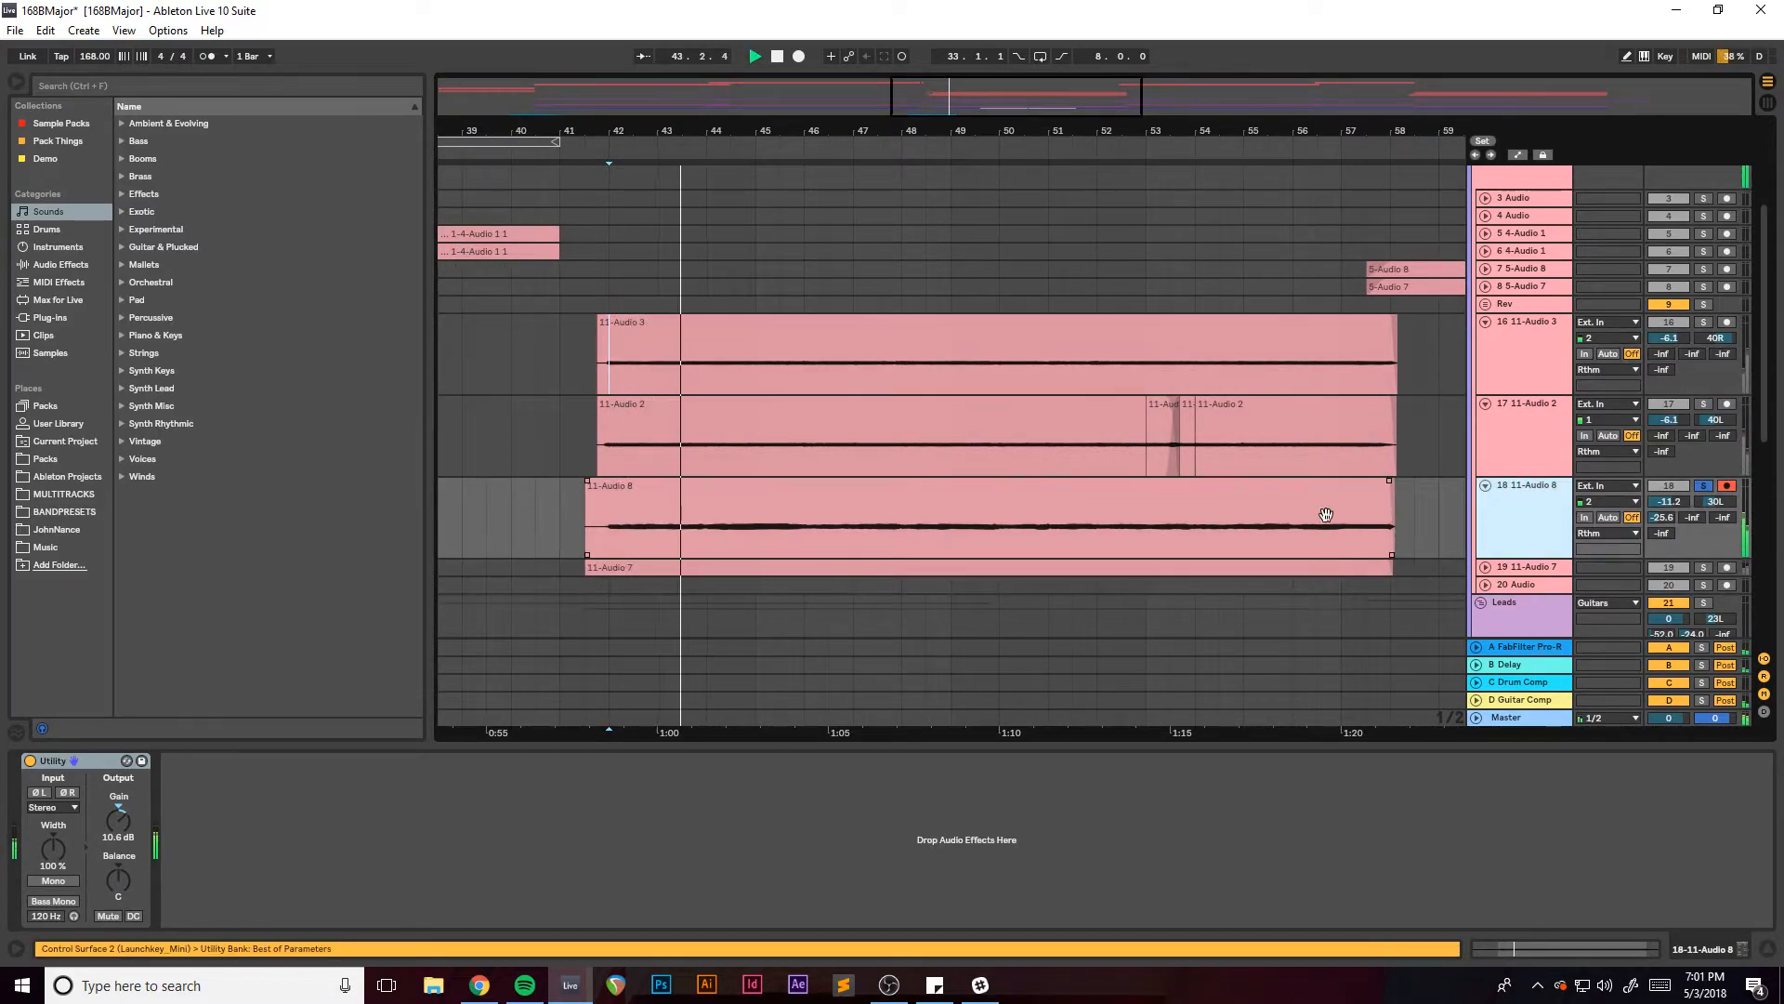
pyautogui.click(1486, 567)
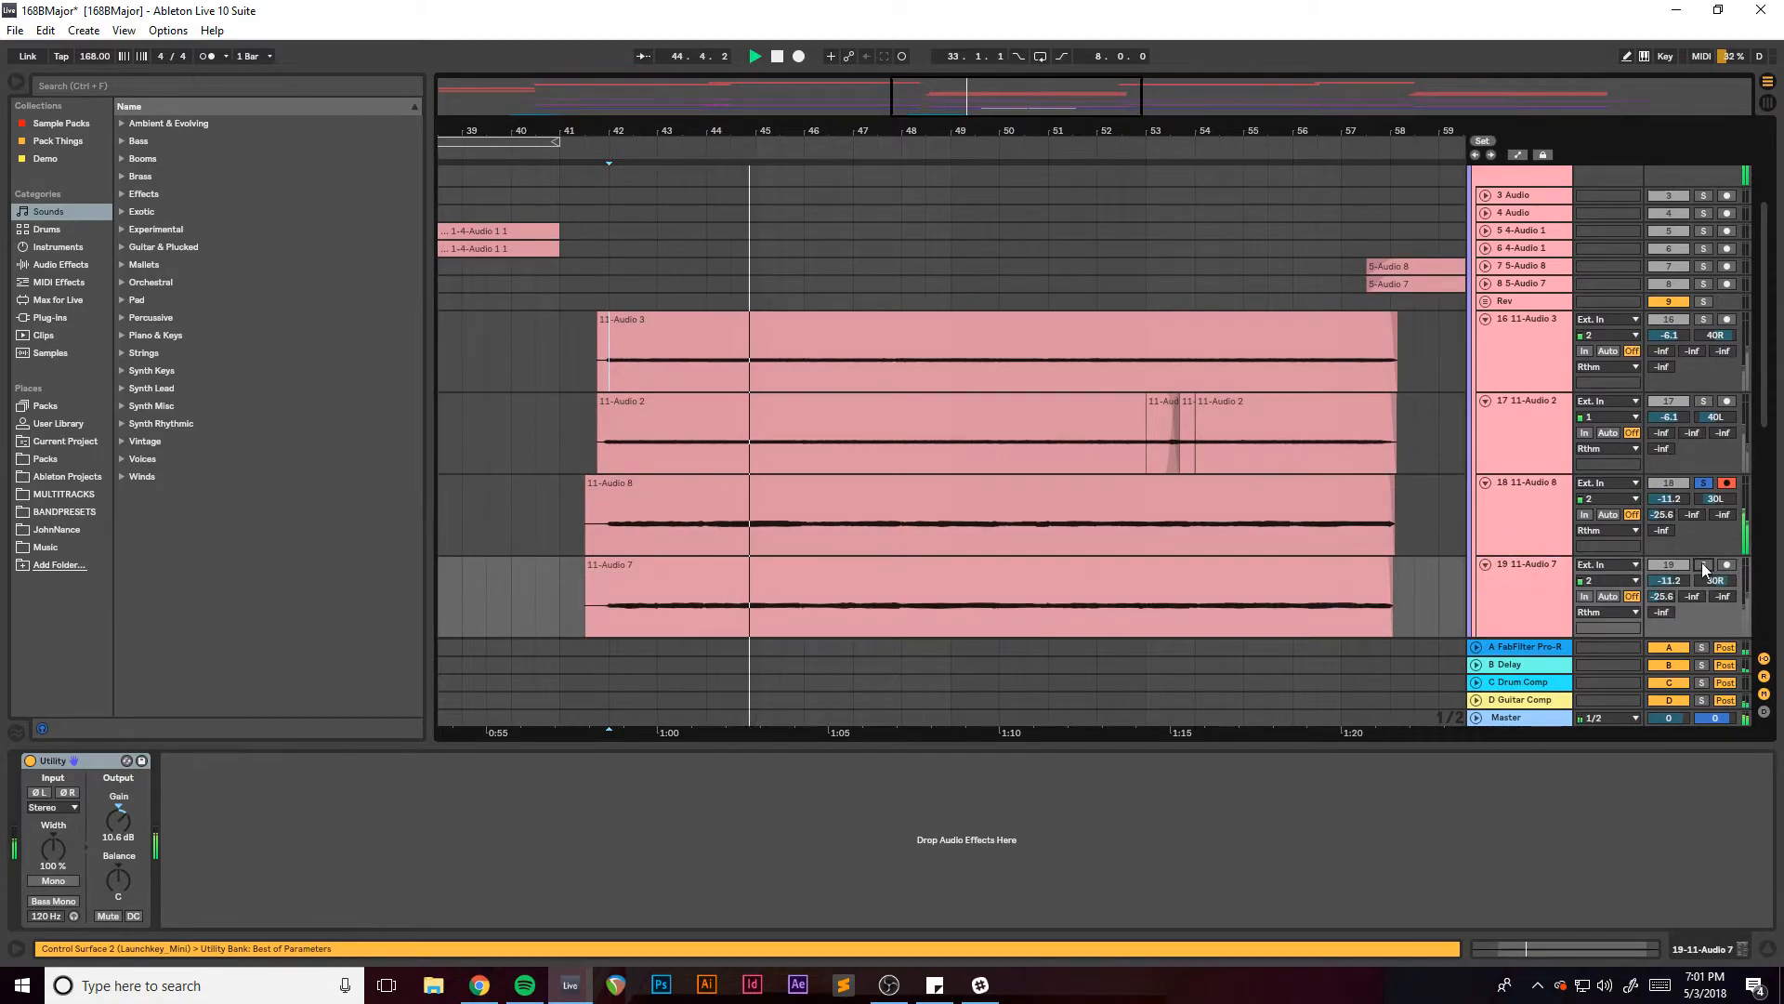
pyautogui.click(1530, 509)
pyautogui.click(1297, 513)
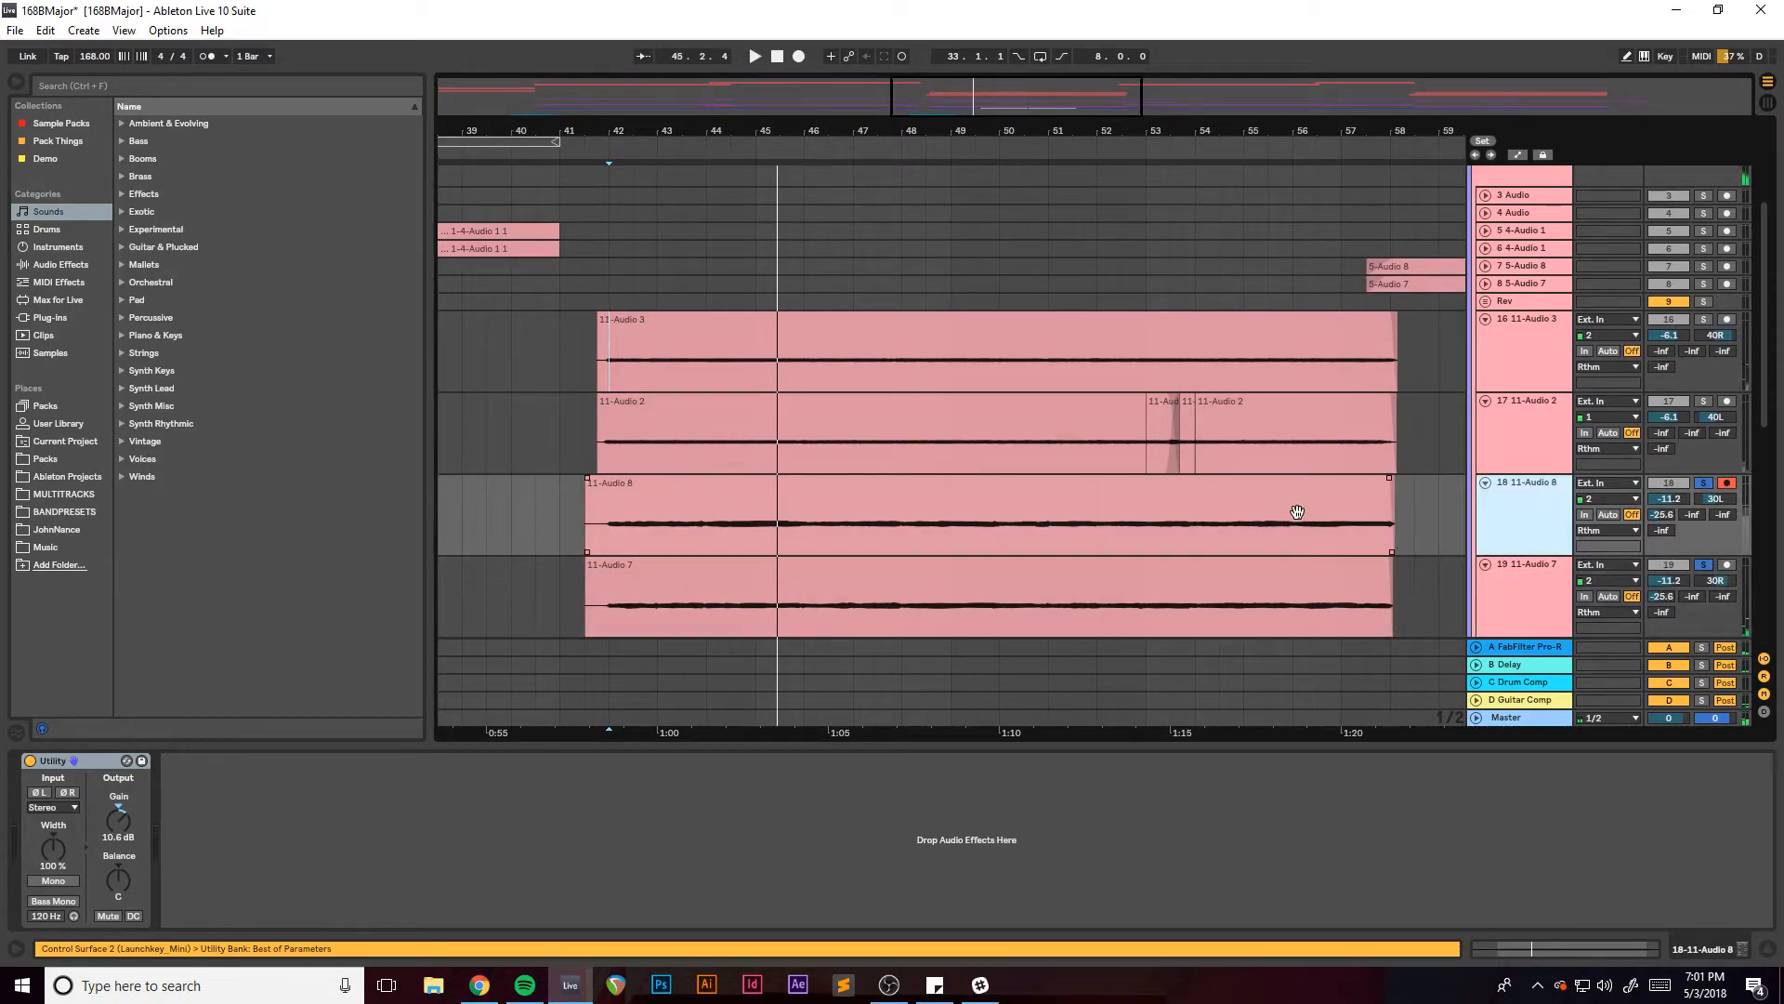
pyautogui.moveTo(893, 131); pyautogui.dragTo(799, 131)
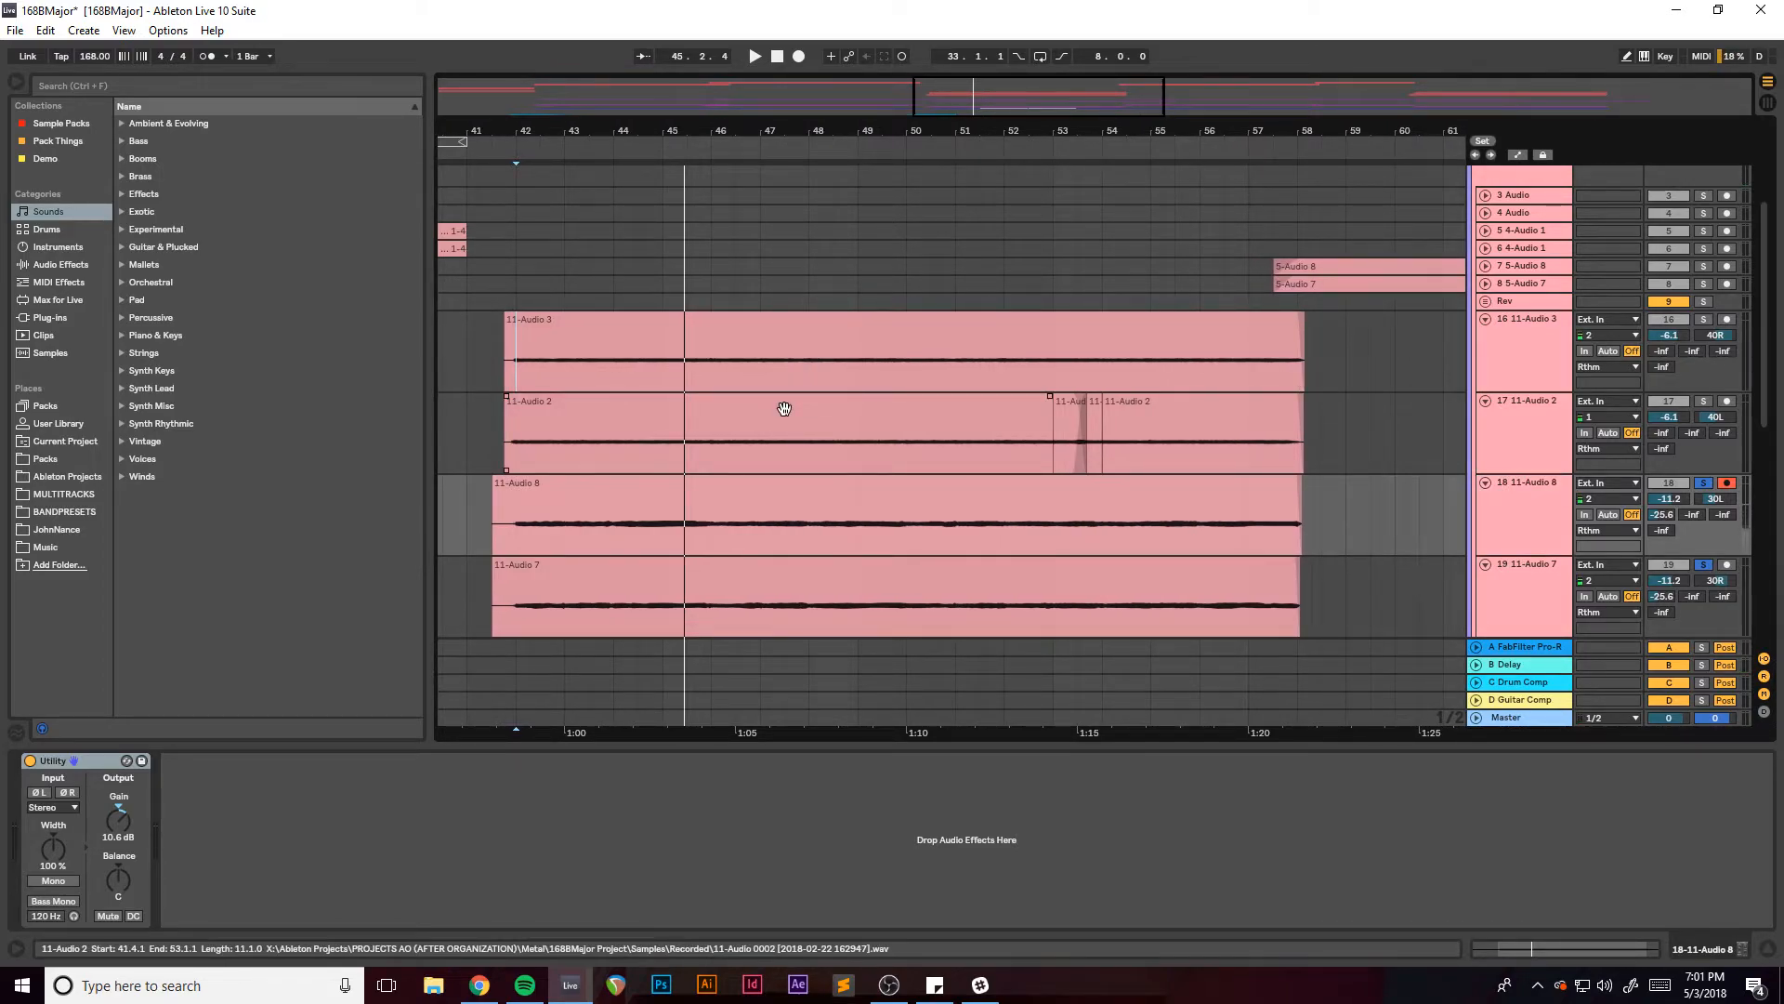
pyautogui.moveTo(1014, 98); pyautogui.dragTo(1010, 84)
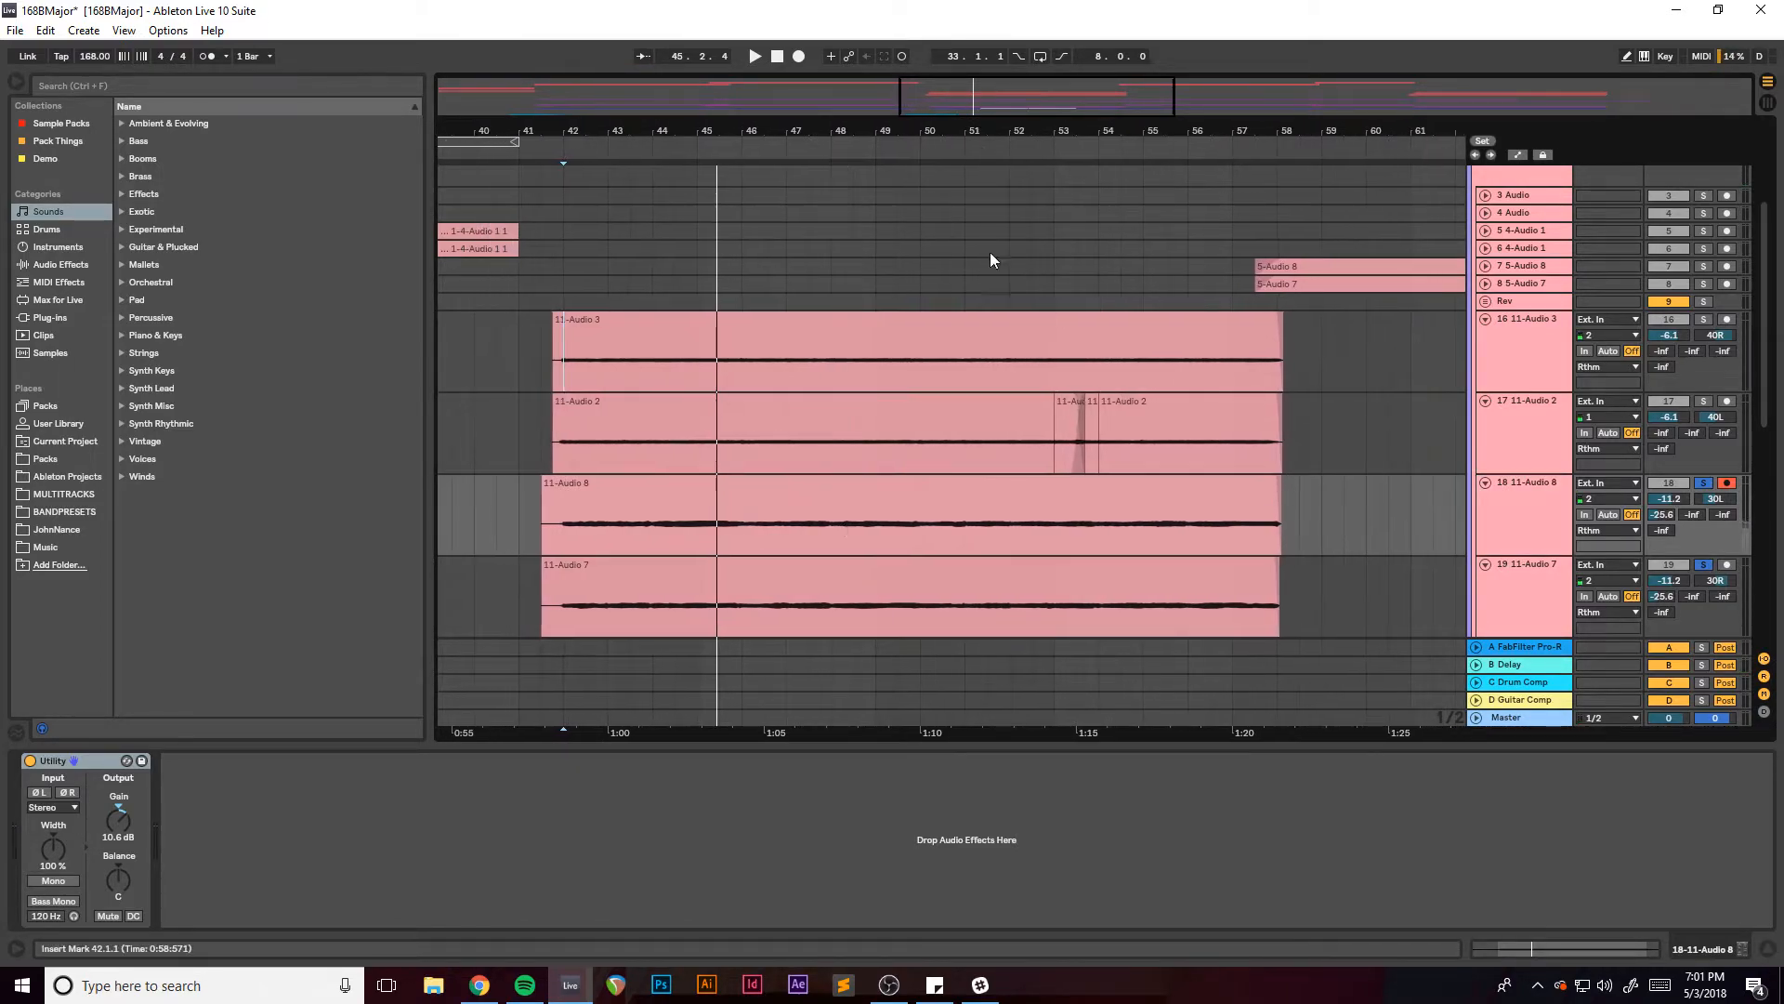
# Fold the 16 11-Audio 3 track and start playback from bar 59.
pyautogui.scroll(3, 1219, 338)
pyautogui.click(1485, 430)
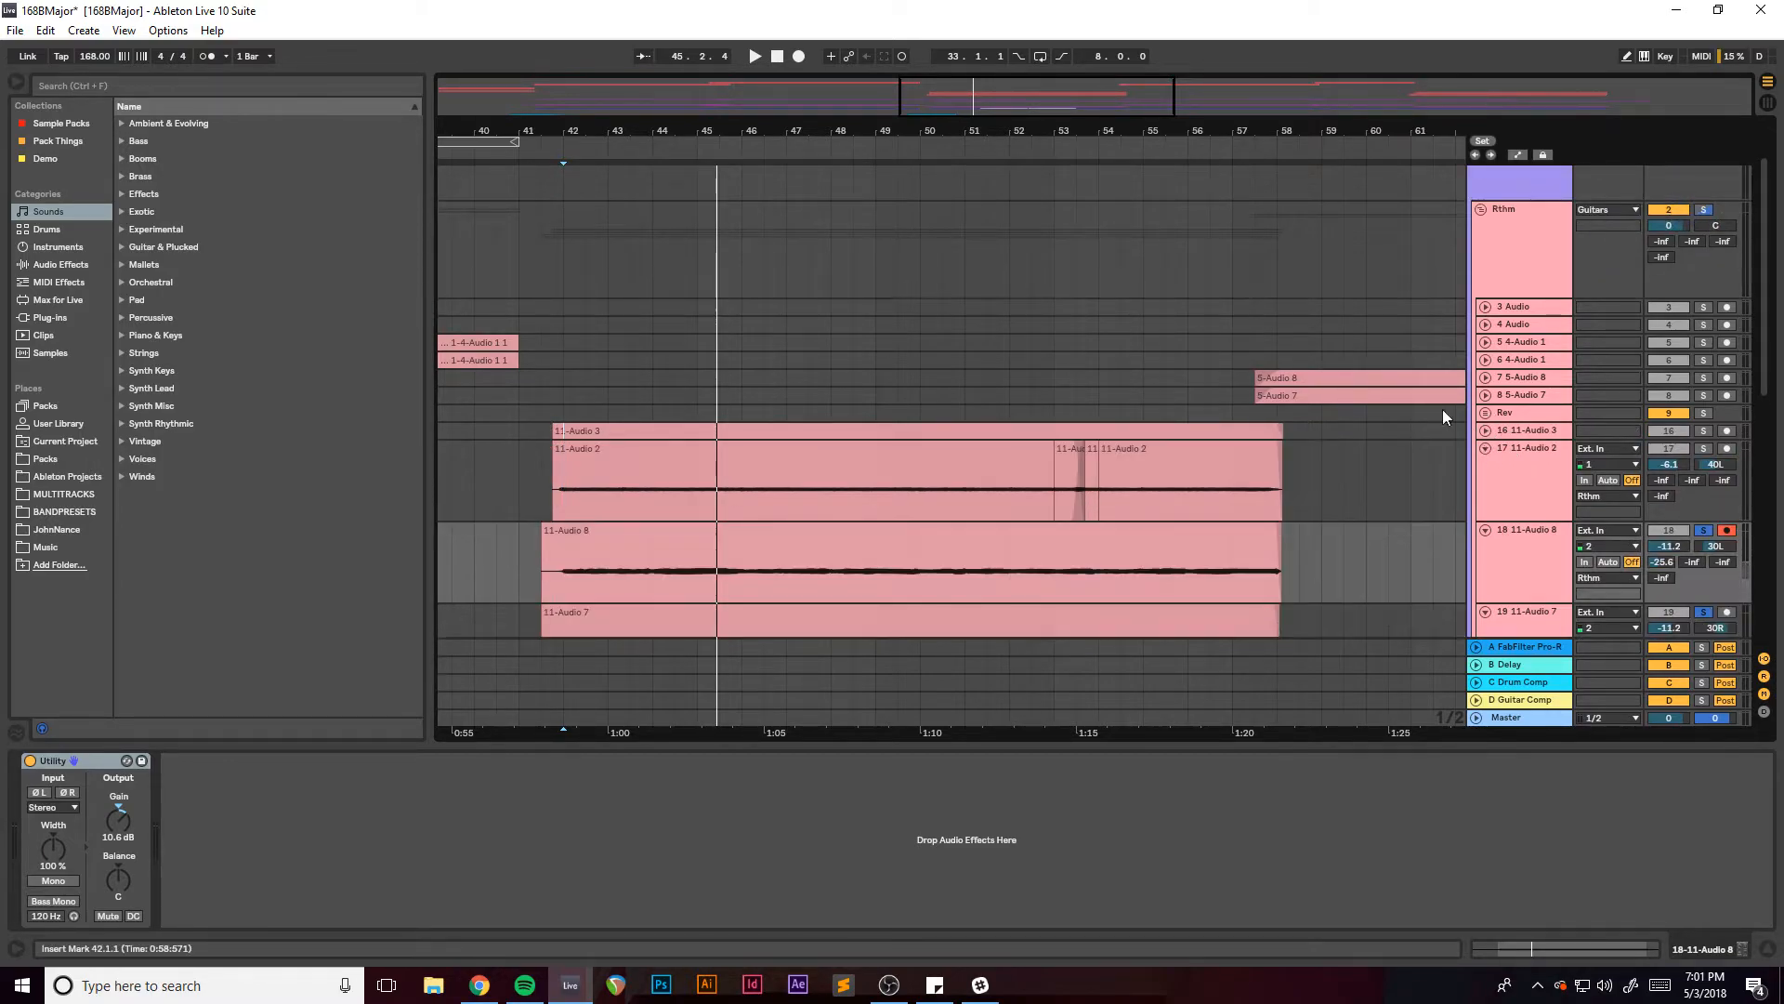
pyautogui.hscroll(5, 524, 383)
pyautogui.click(793, 342)
pyautogui.press('space')
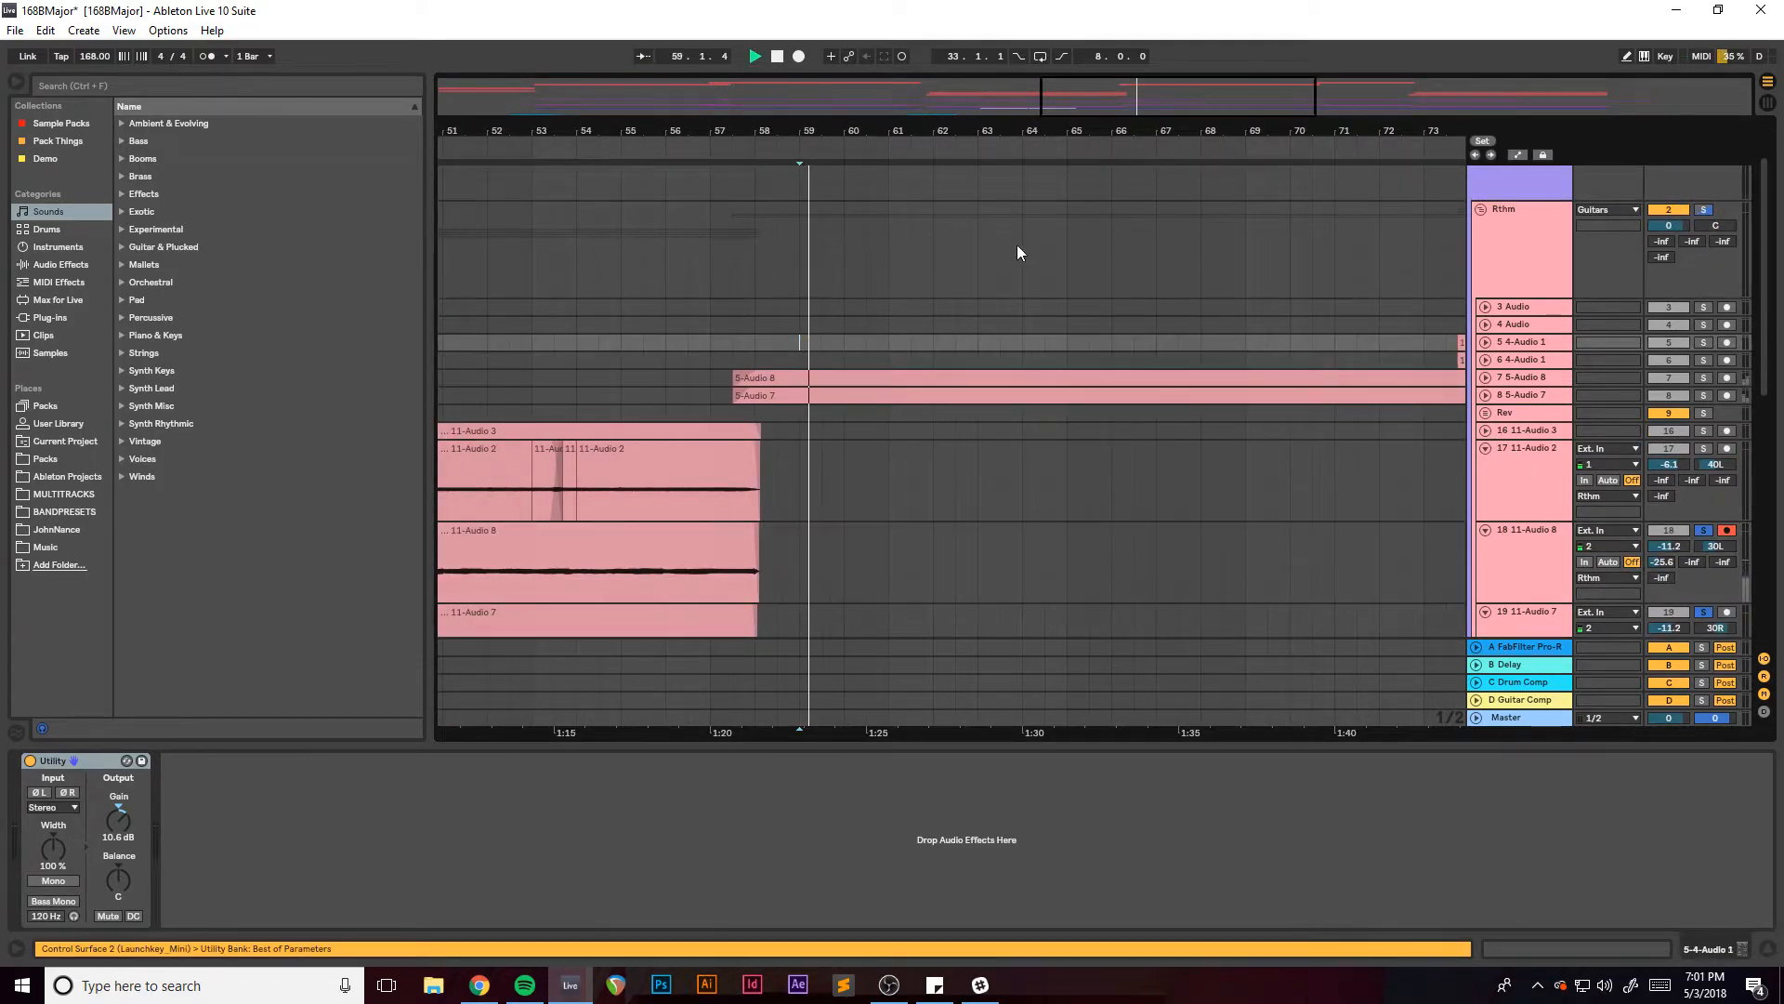
# Audition the whole Rthm group from bar 74 with tracks 18 and 19 no longer soloed.
pyautogui.hscroll(4, 1027, 338)
pyautogui.press('space')
pyautogui.click(1077, 312)
pyautogui.press('space')
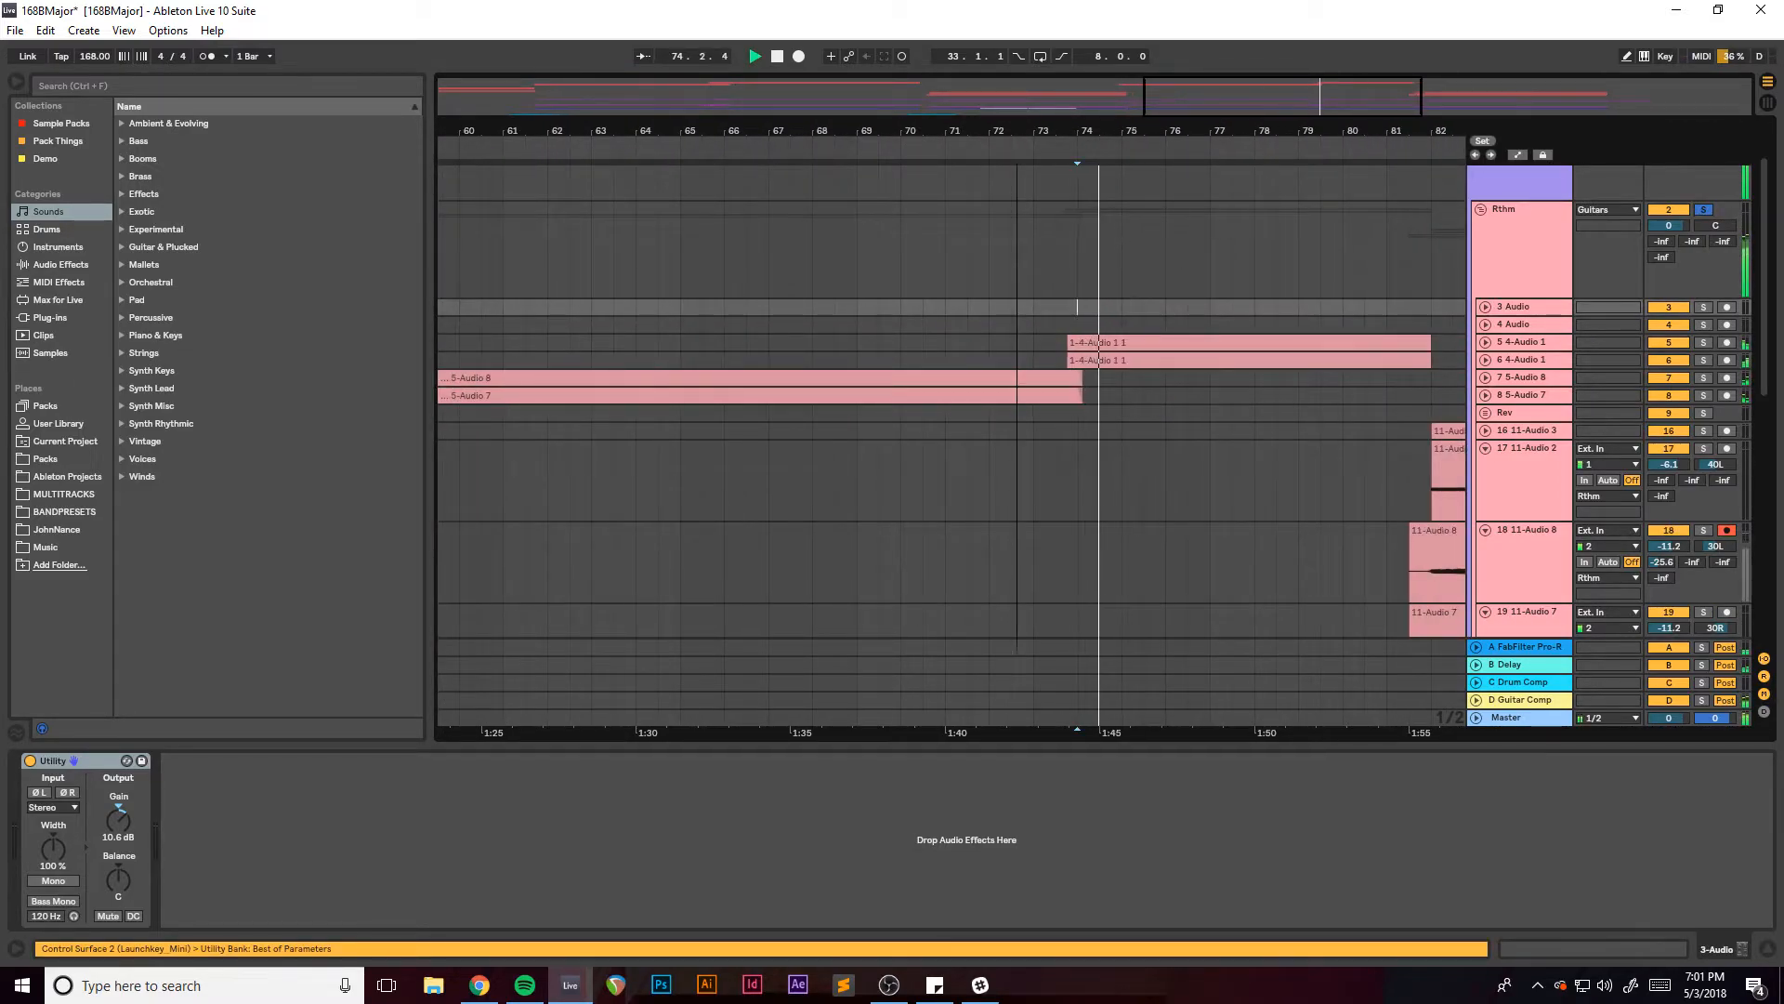
pyautogui.hscroll(4, 1455, 319)
pyautogui.press('space')
# Audition the Rthm group's guitar section from bar 82.
pyautogui.hscroll(2, 1139, 197)
pyautogui.hscroll(2, 1256, 179)
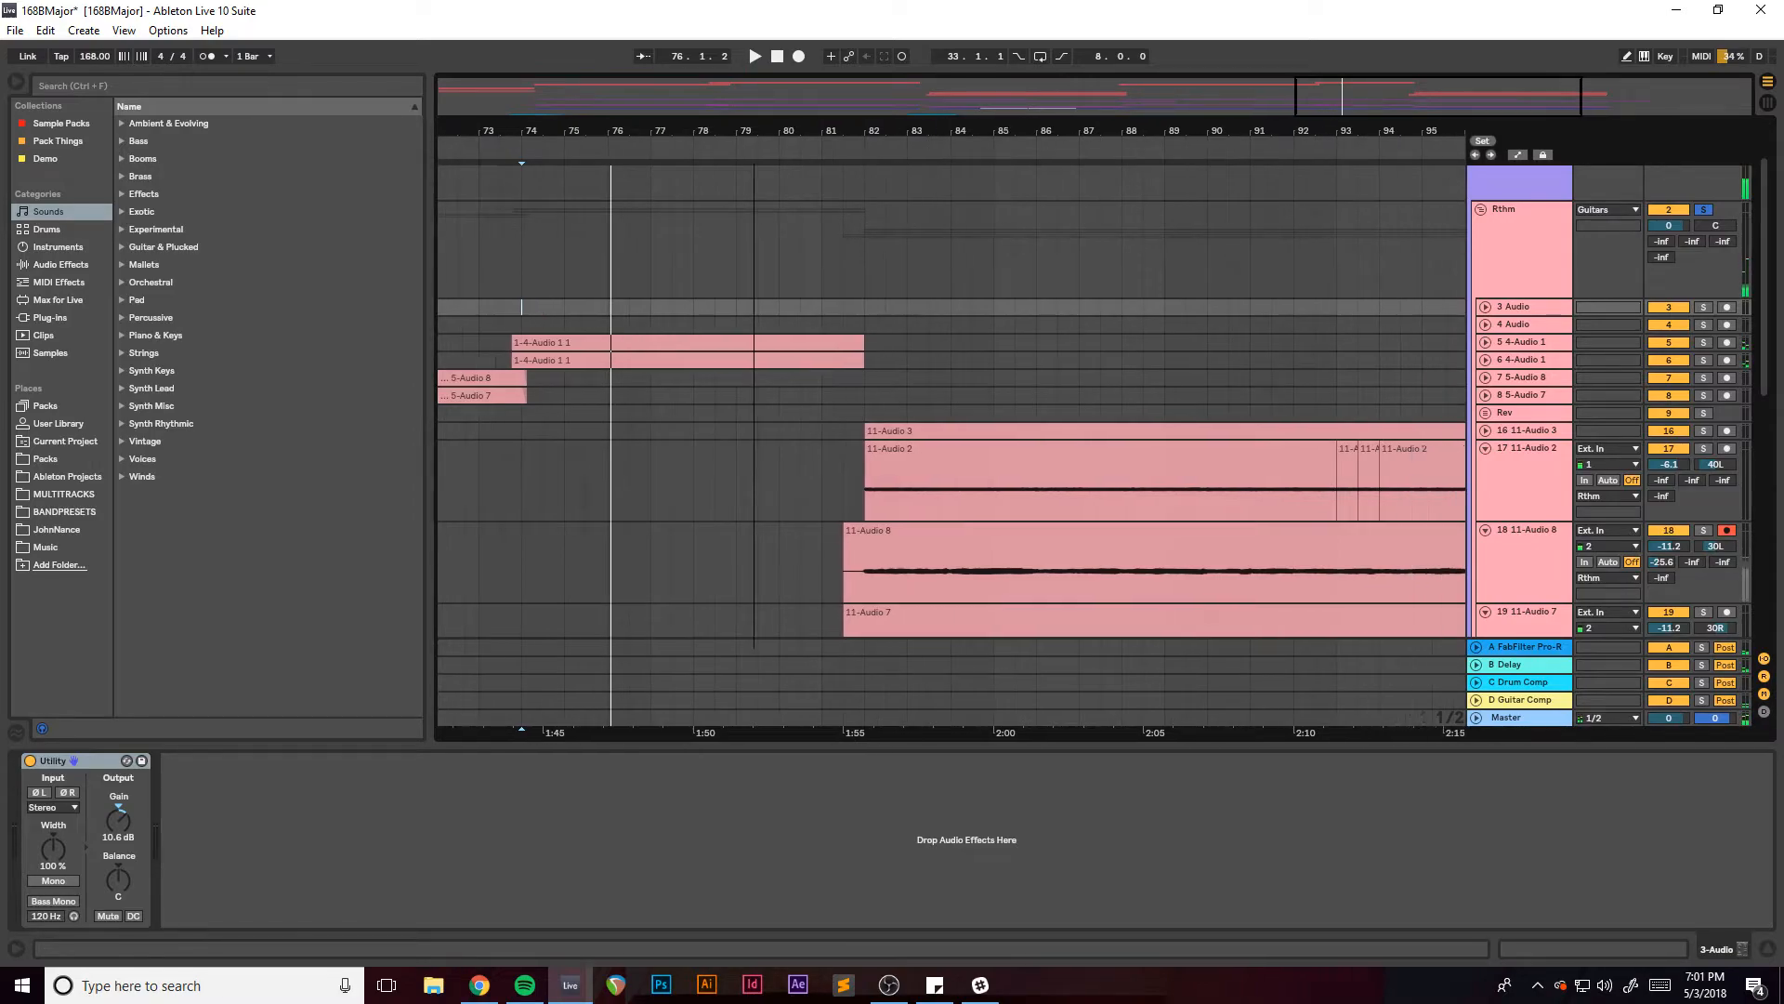
pyautogui.click(696, 322)
pyautogui.press('space')
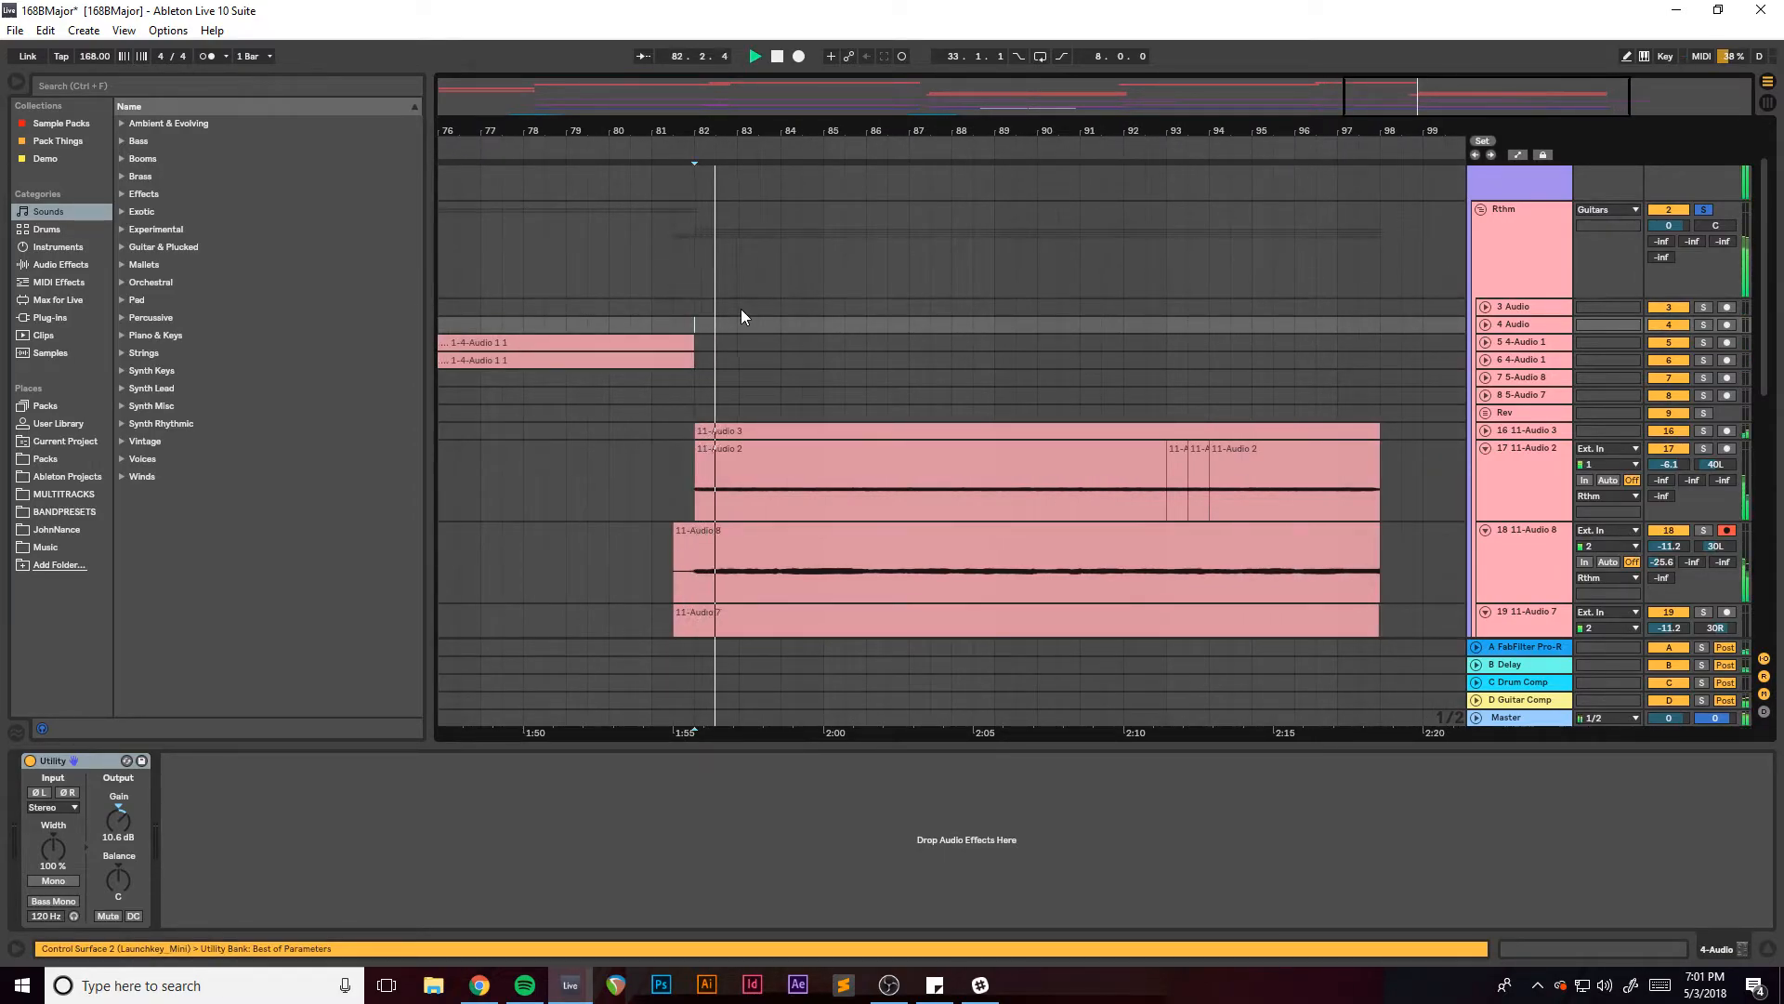
pyautogui.press('space')
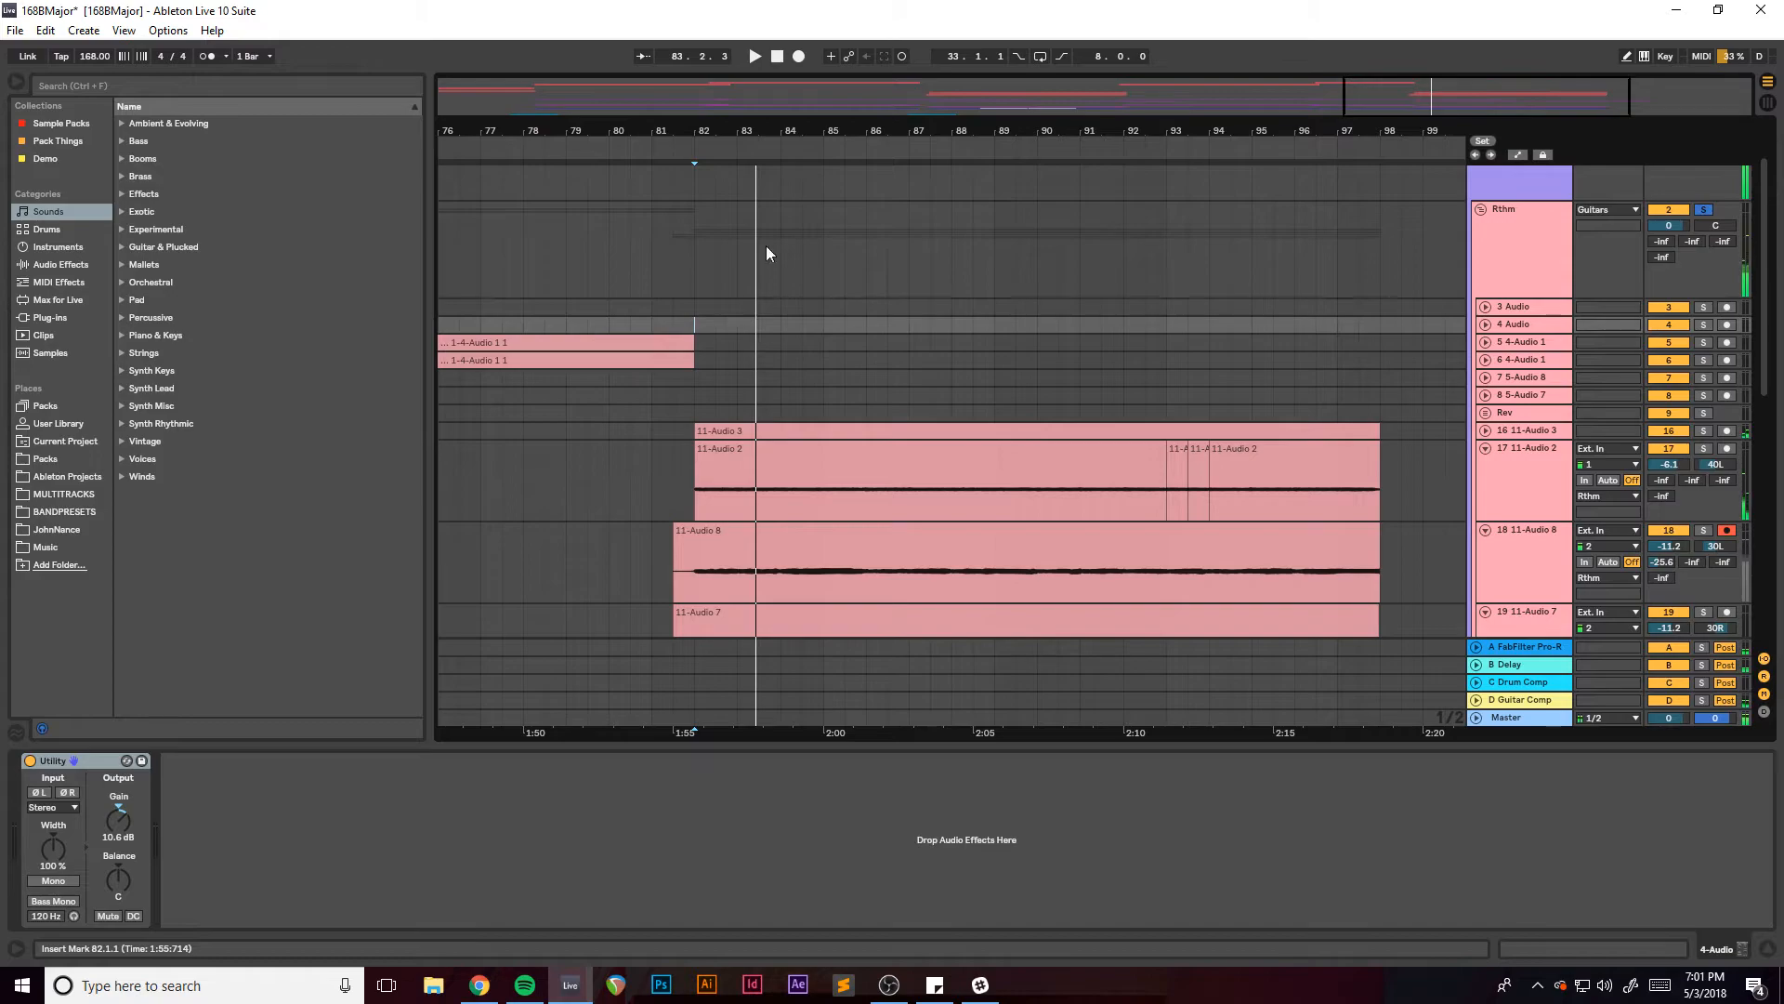
# Open the FabFilter Pro-Q 2 equalizer of the Rthm group to show its curve.
pyautogui.moveTo(1456, 91); pyautogui.dragTo(1456, 28)
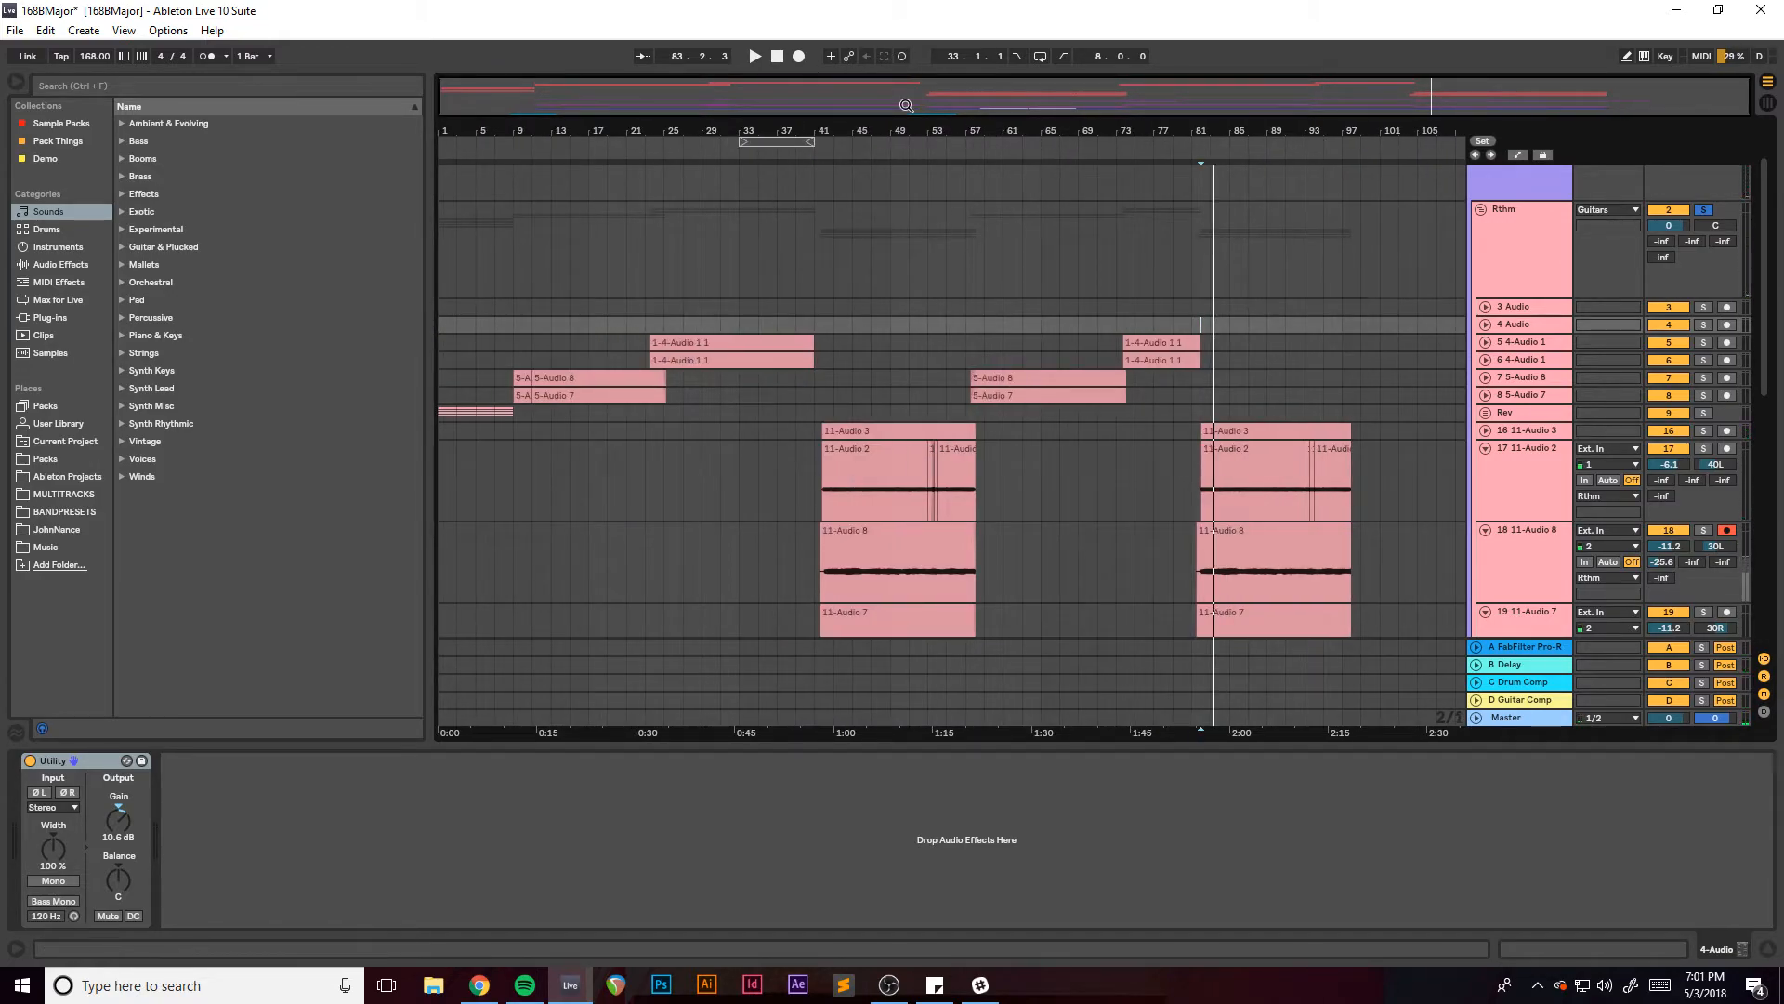
pyautogui.moveTo(906, 105); pyautogui.dragTo(894, 106)
pyautogui.click(1478, 246)
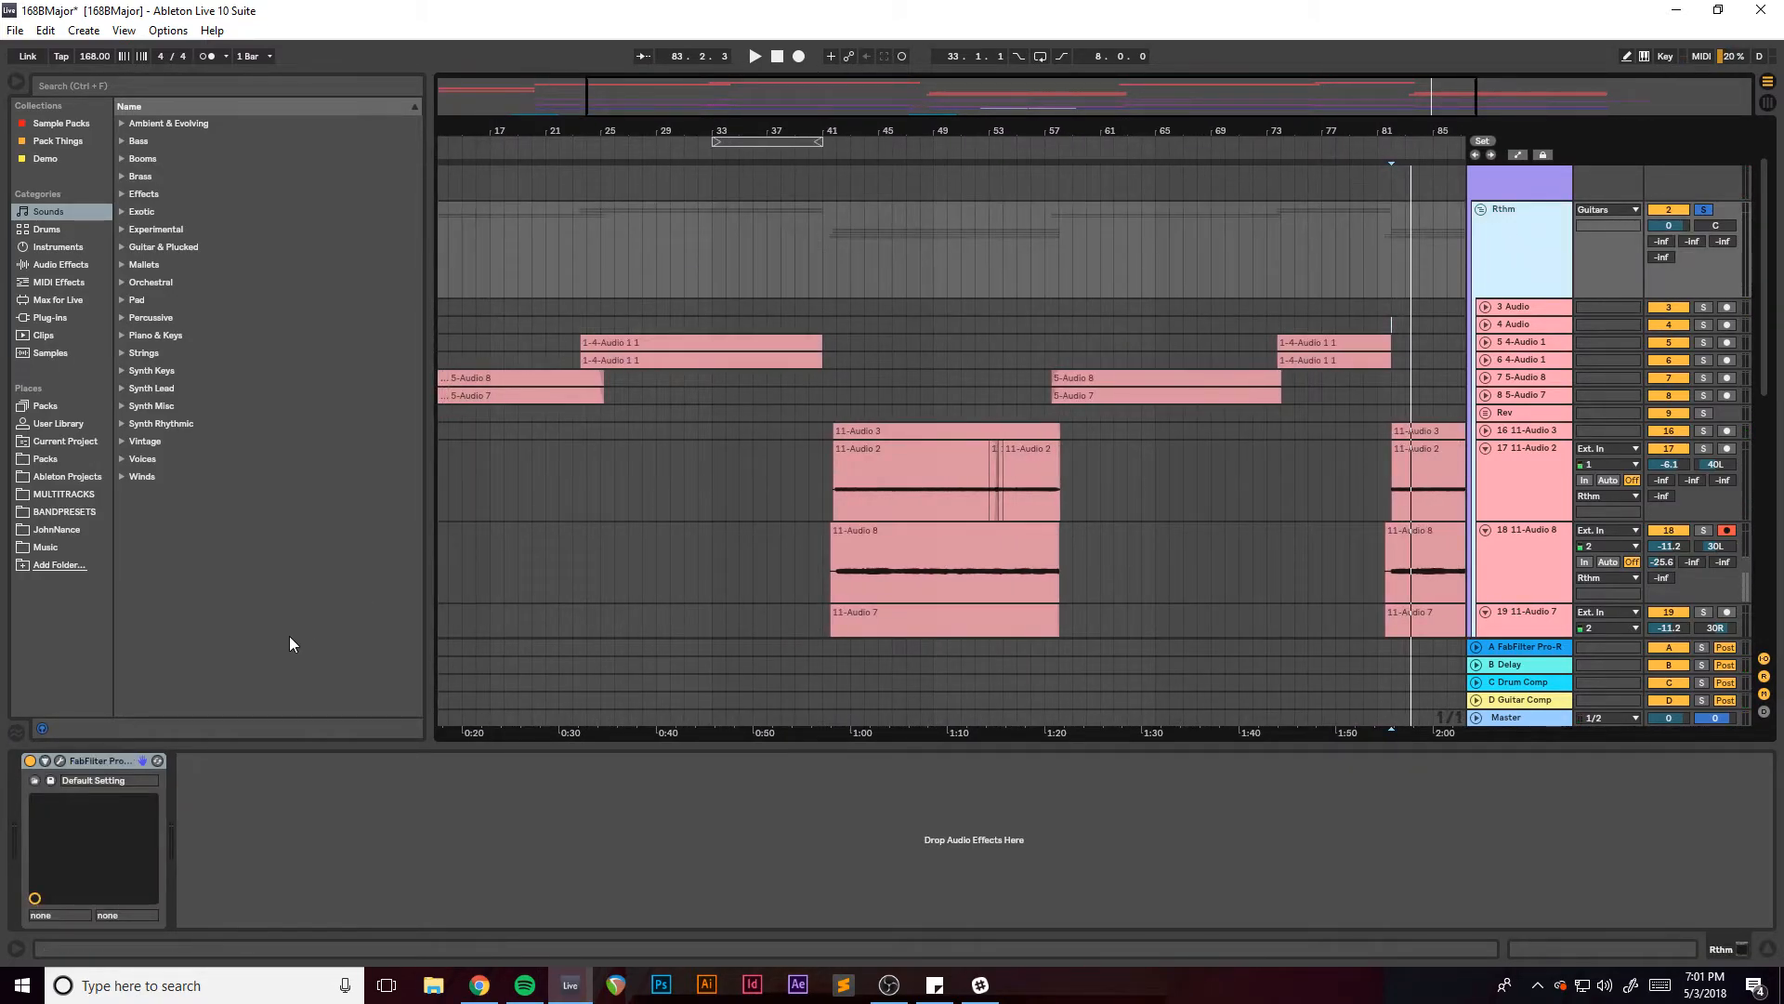
pyautogui.click(62, 759)
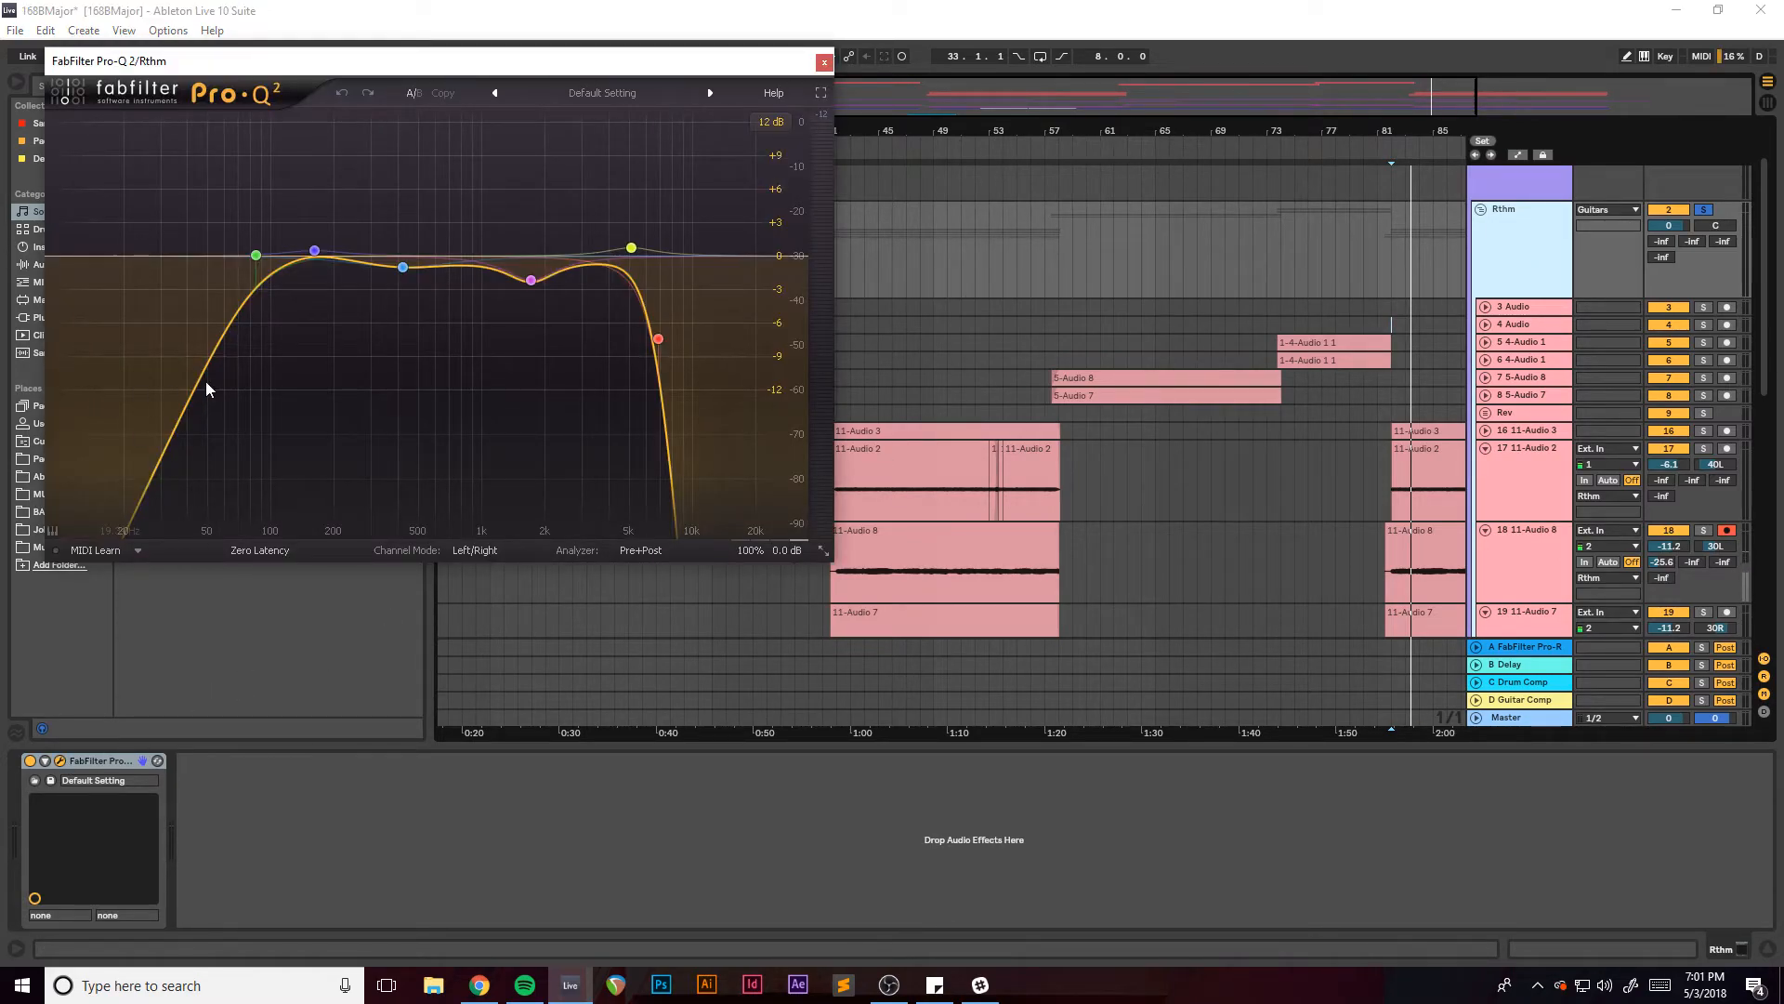
# Compare the Rthm group's playback with its FabFilter Pro-Q 2 bypassed and enabled, and reposition the equalizer window.
pyautogui.click(29, 760)
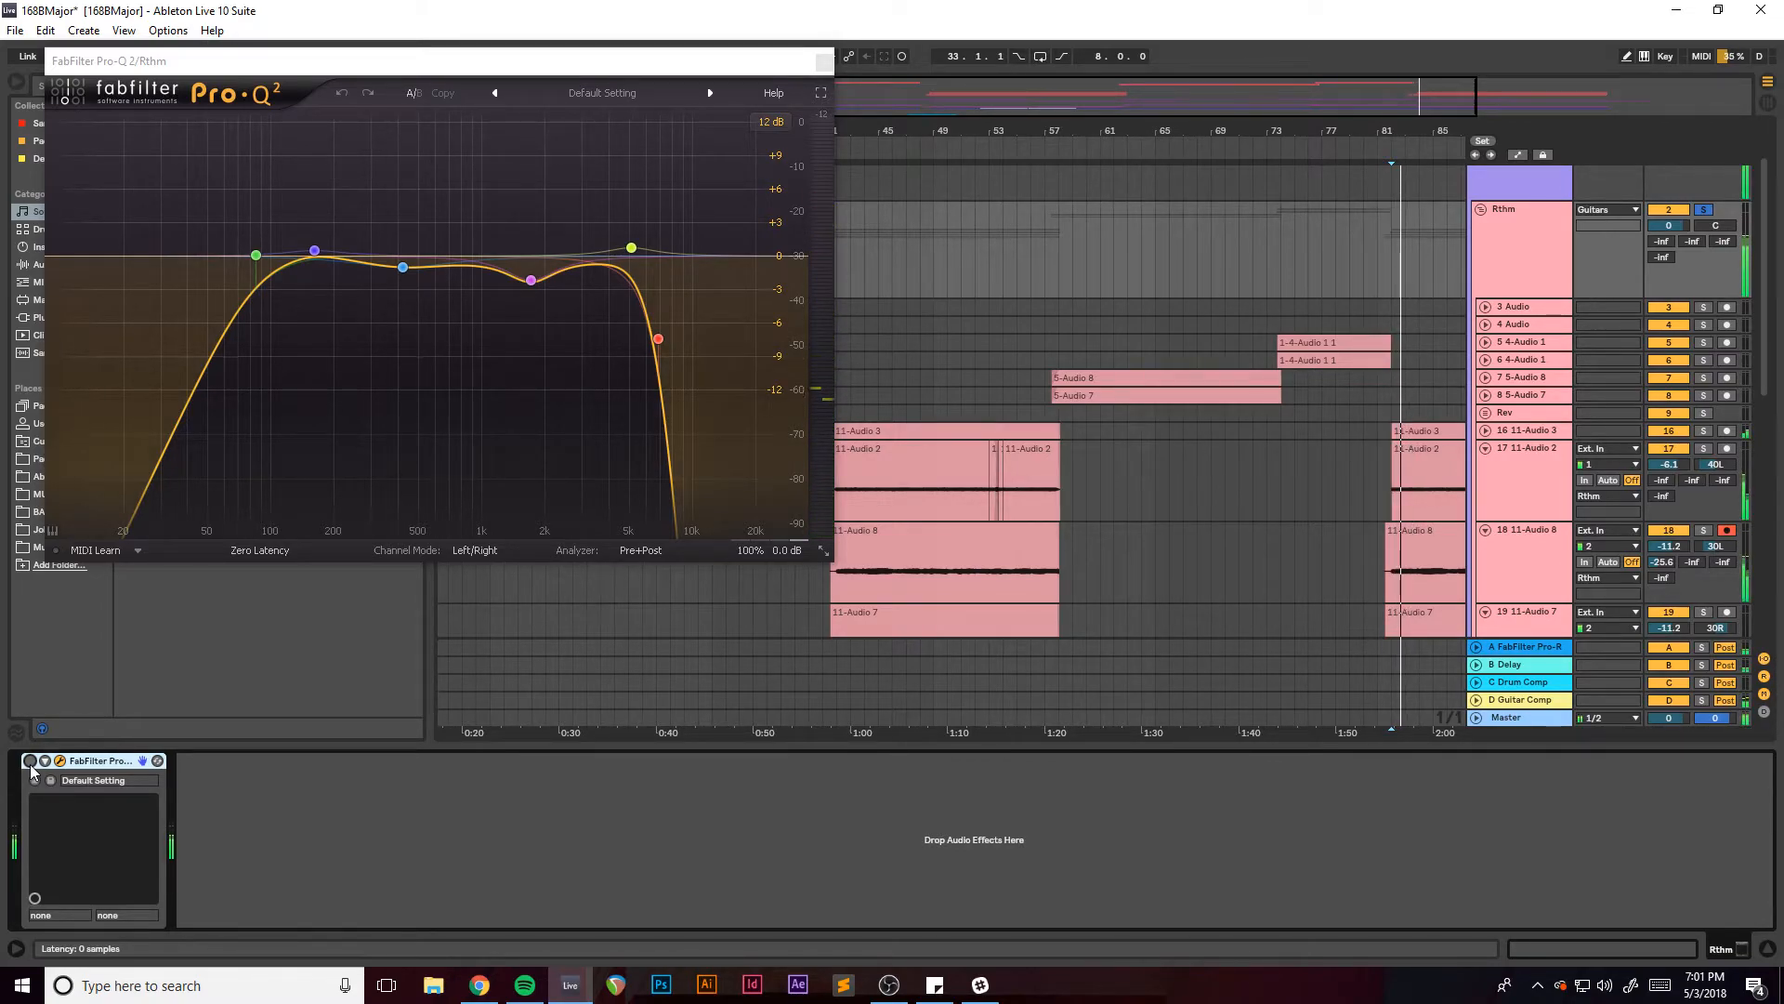
pyautogui.click(30, 760)
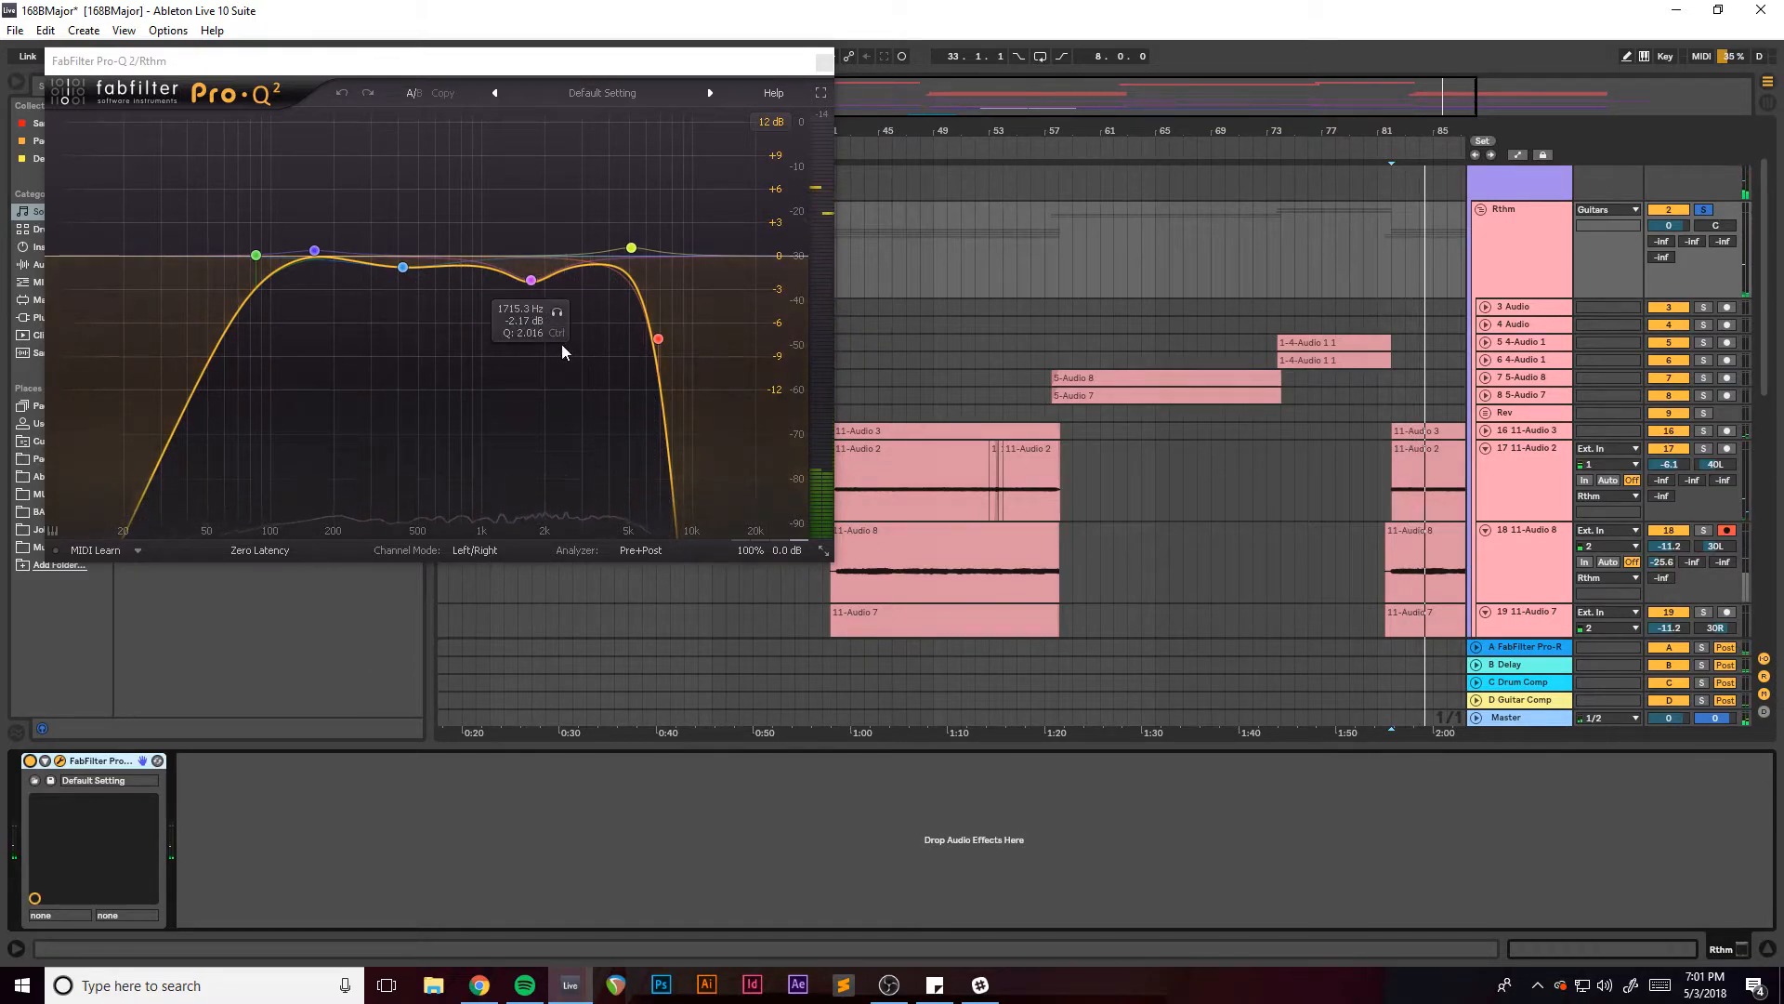
pyautogui.click(30, 761)
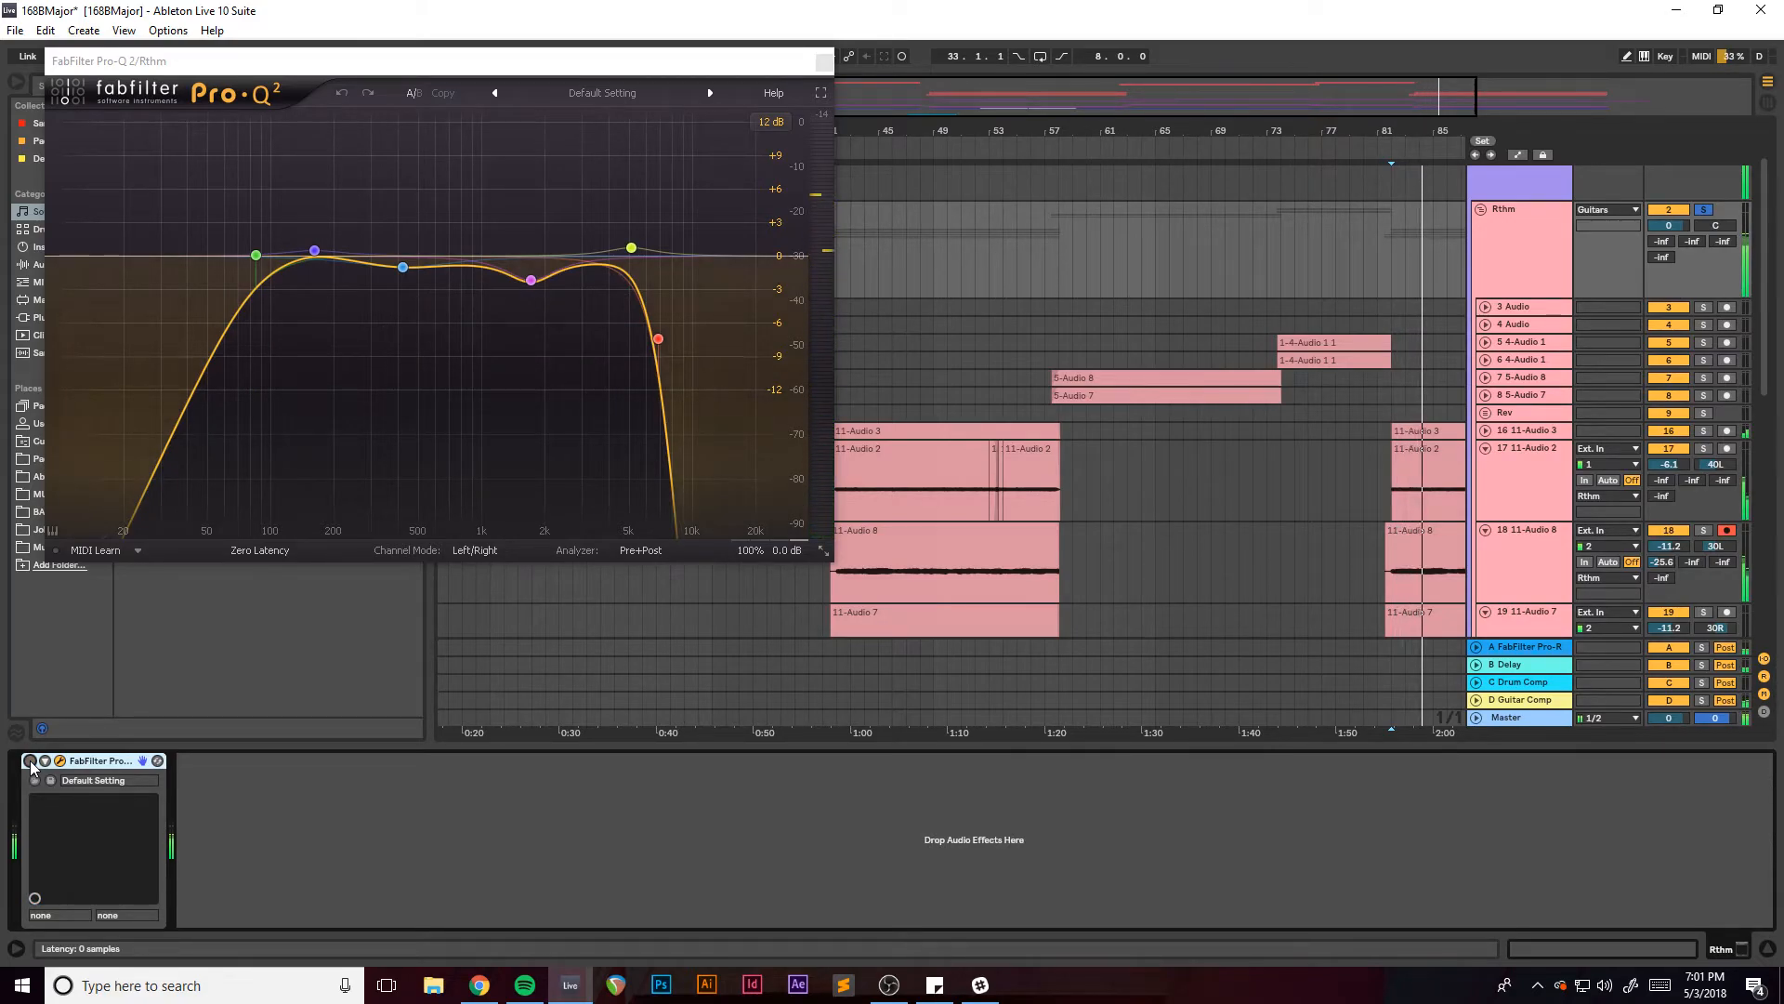
pyautogui.click(30, 760)
pyautogui.moveTo(497, 71); pyautogui.dragTo(799, 121)
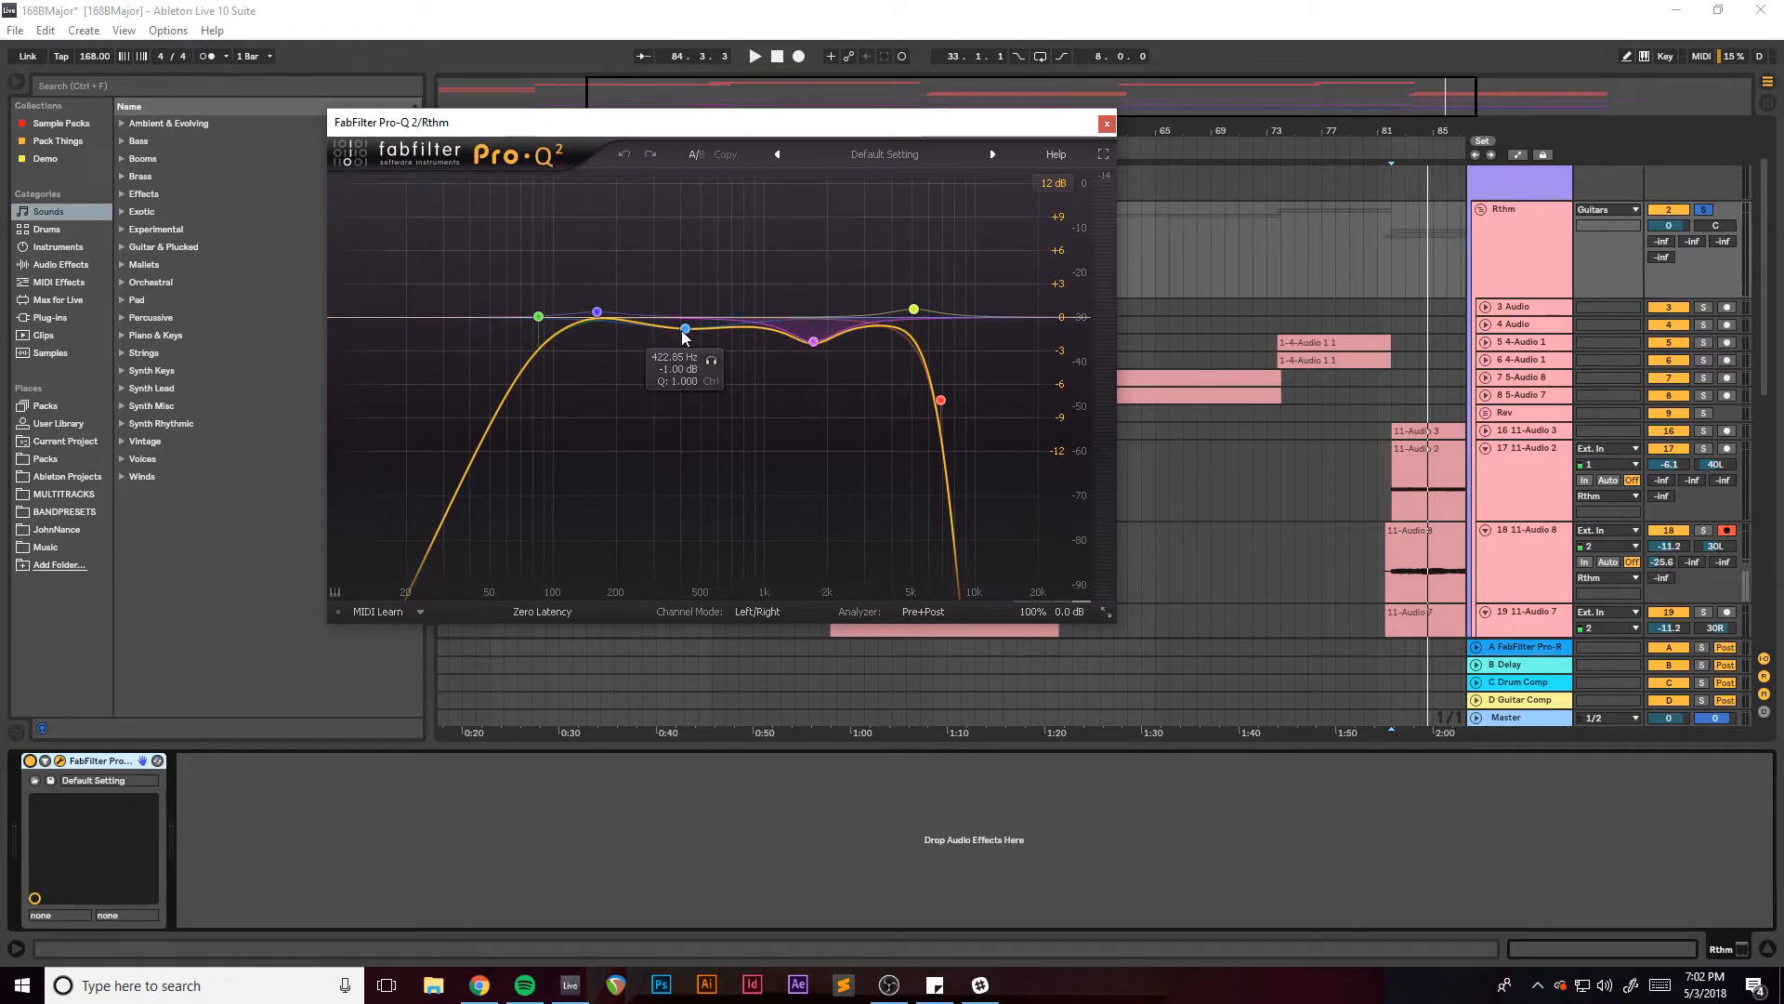
# Audition the Rthm group from bar 82 with its FabFilter Pro-Q 2 switched off and on, and close the equalizer window.
pyautogui.press('space')
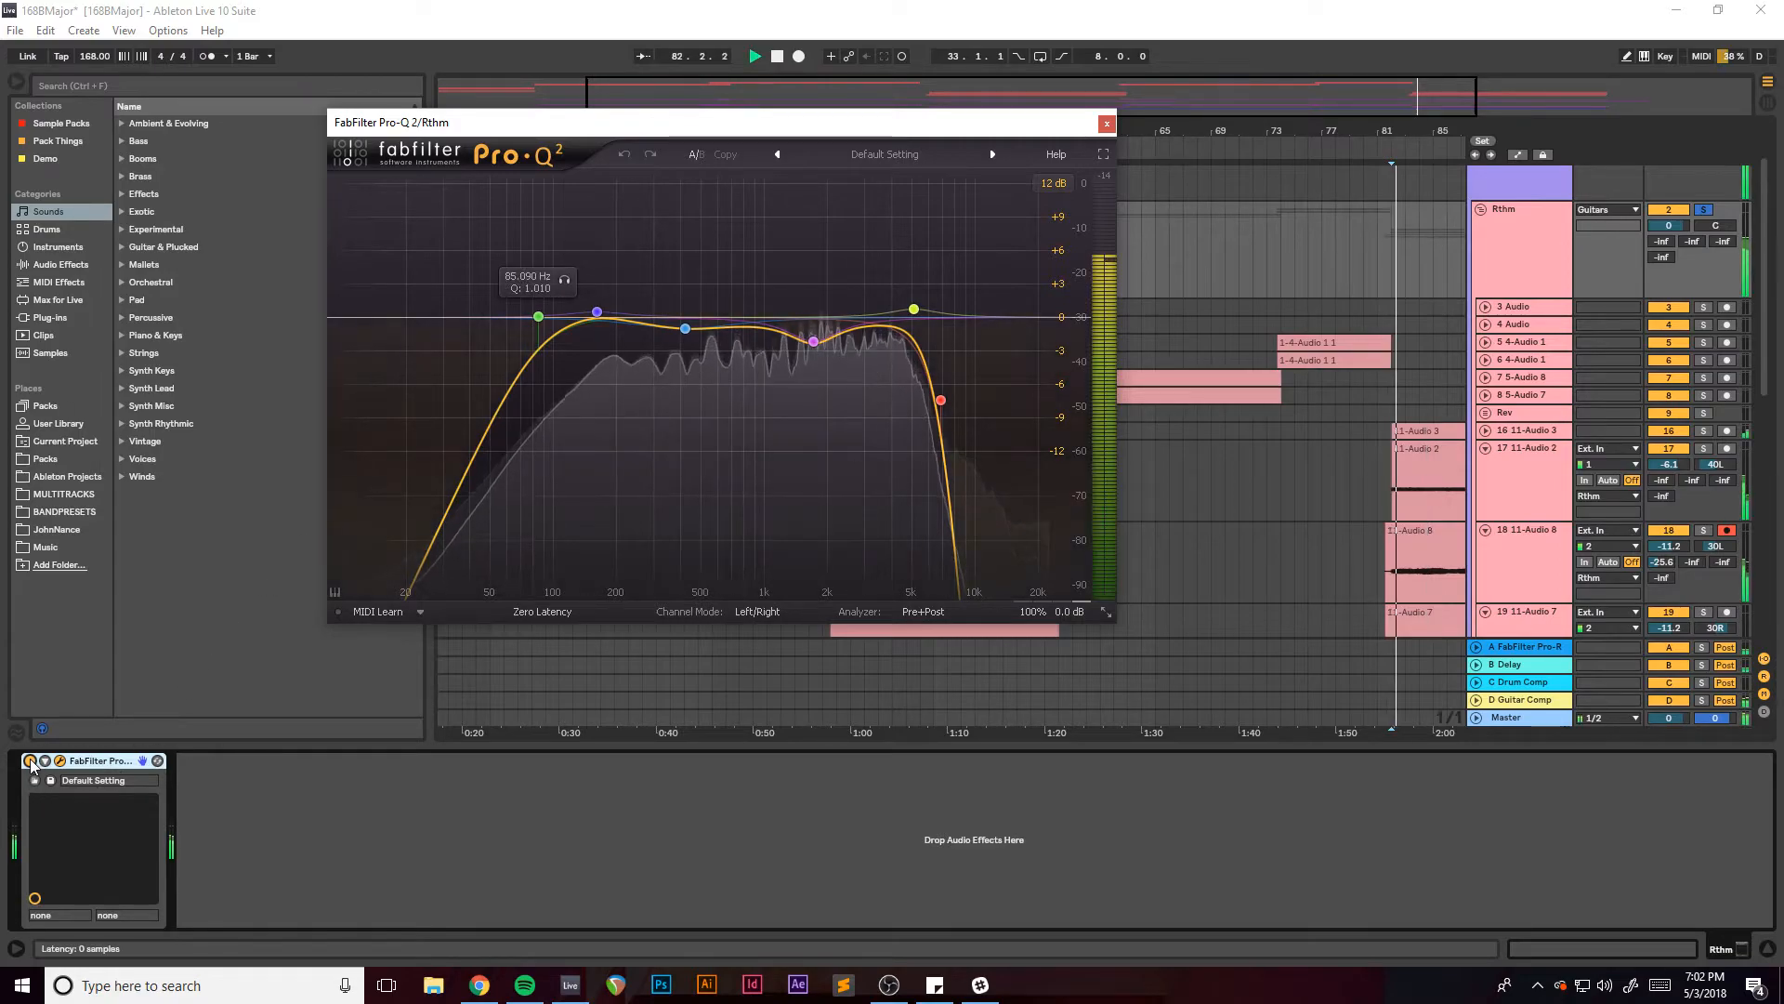
pyautogui.click(30, 760)
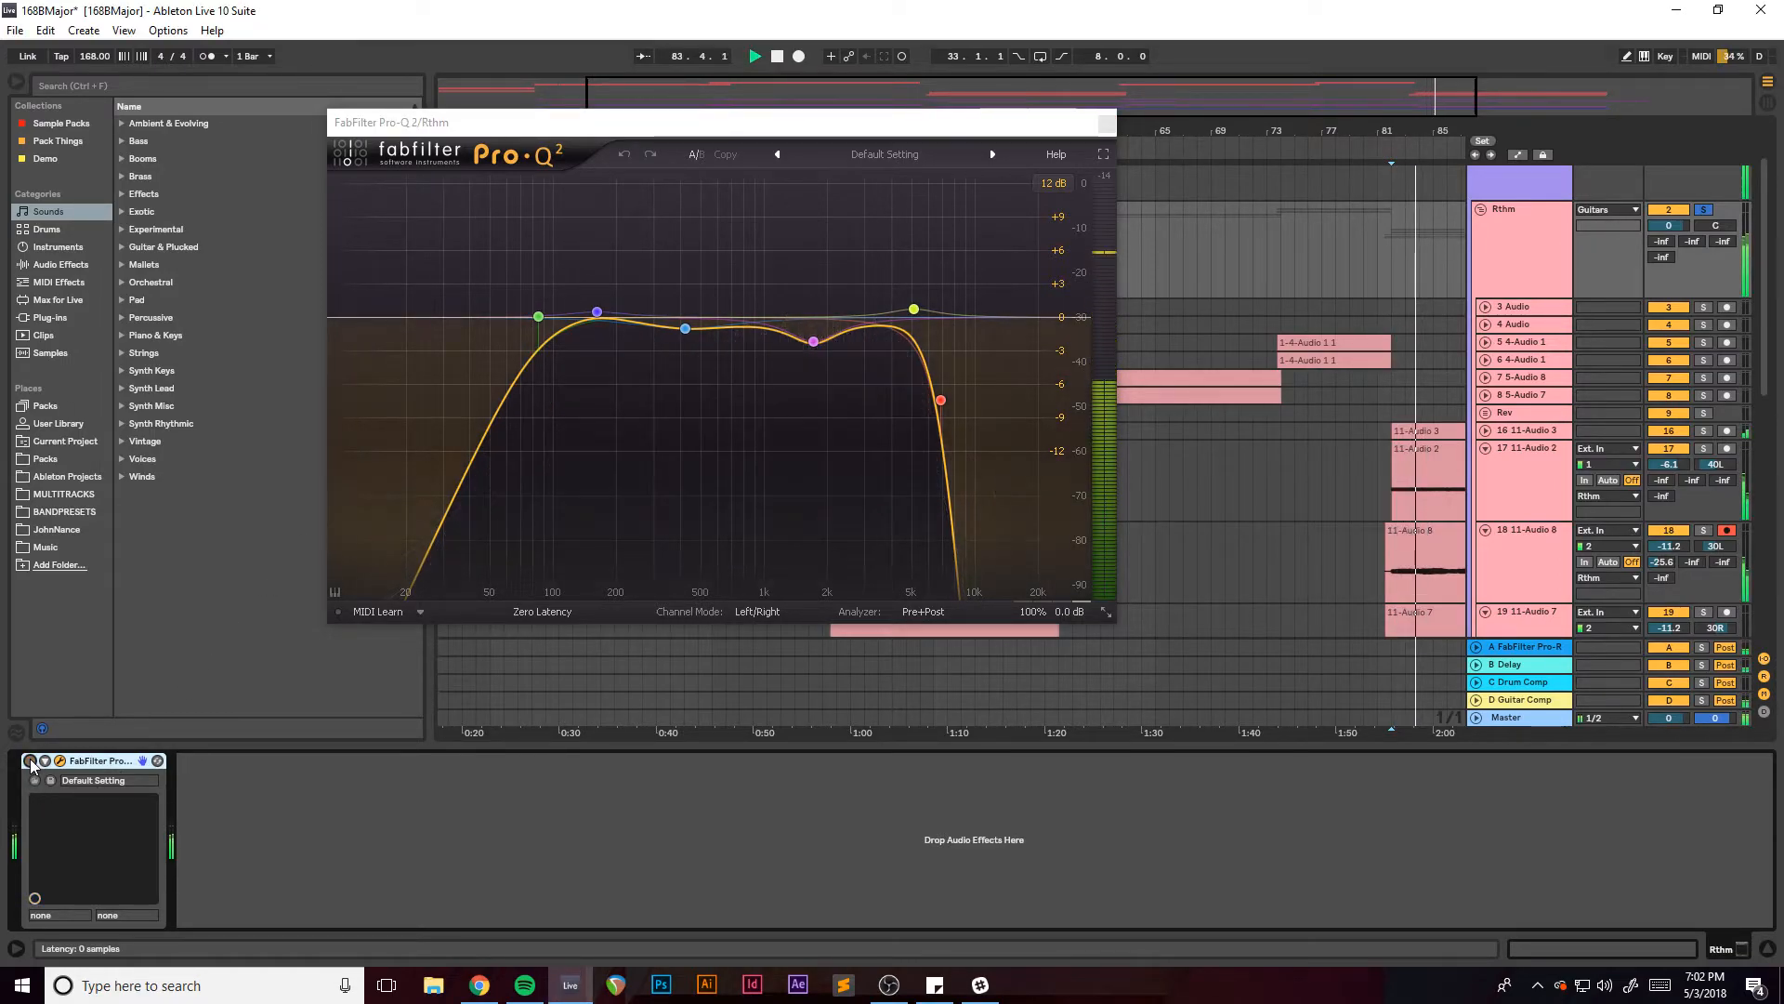
pyautogui.click(30, 760)
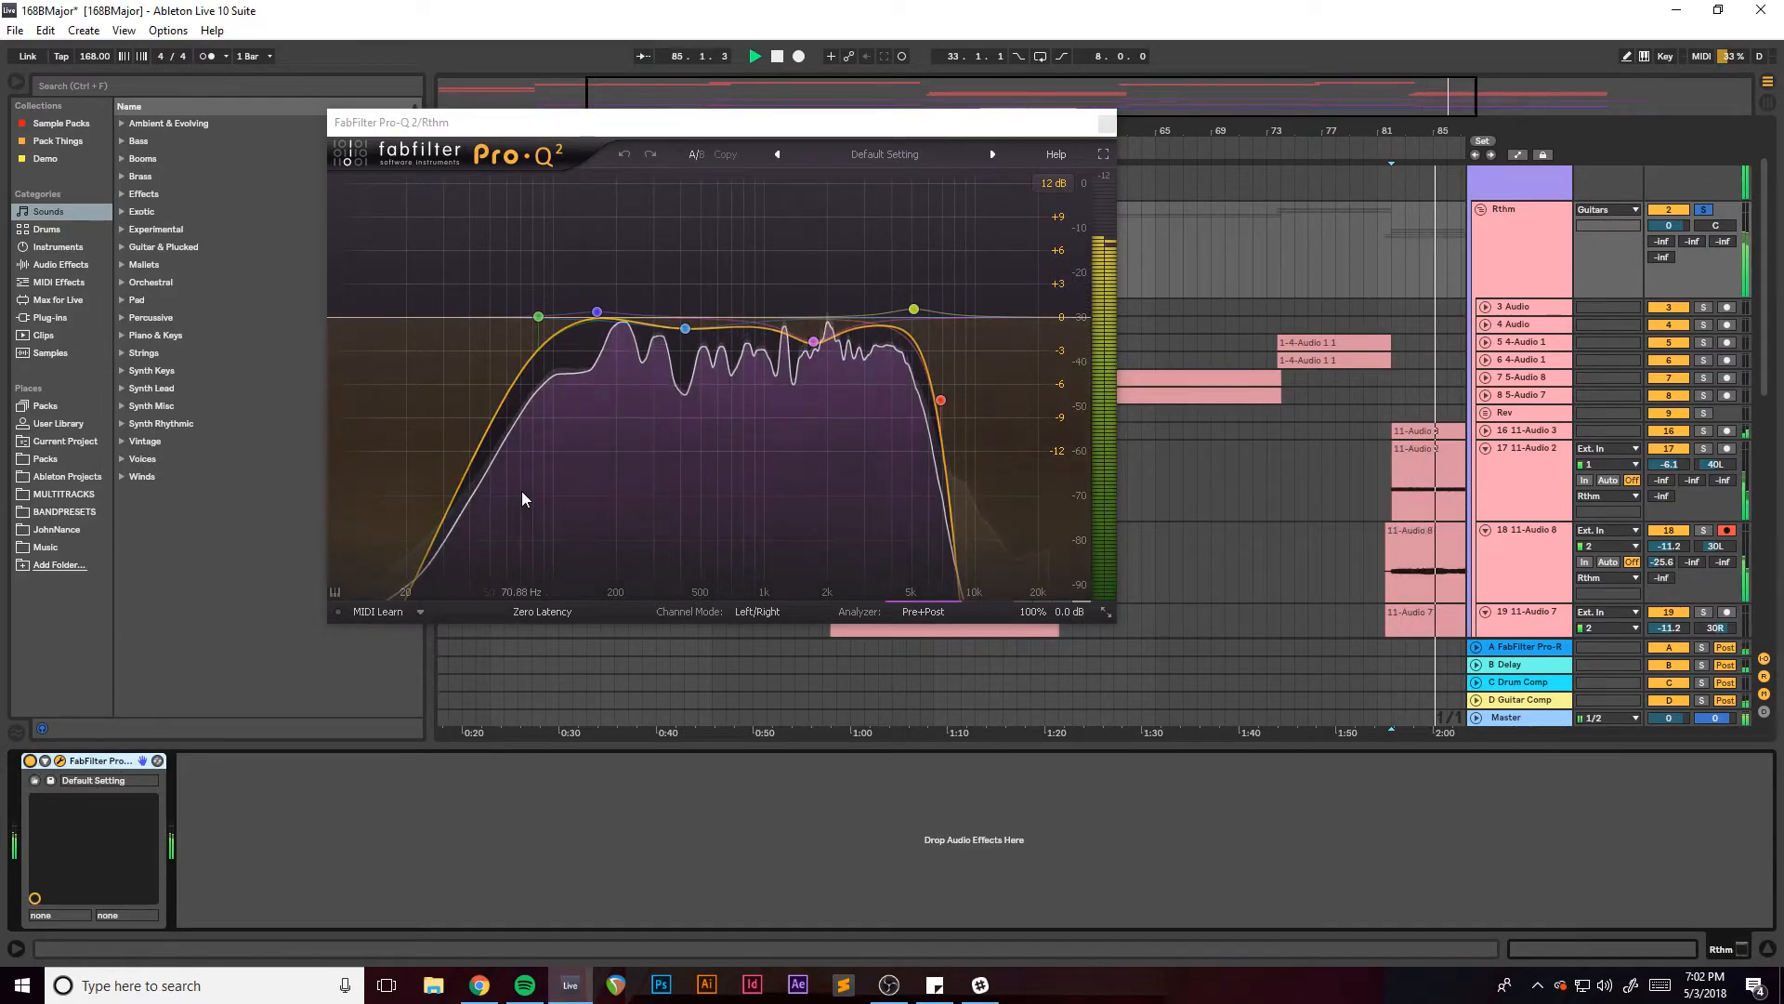
pyautogui.press('space')
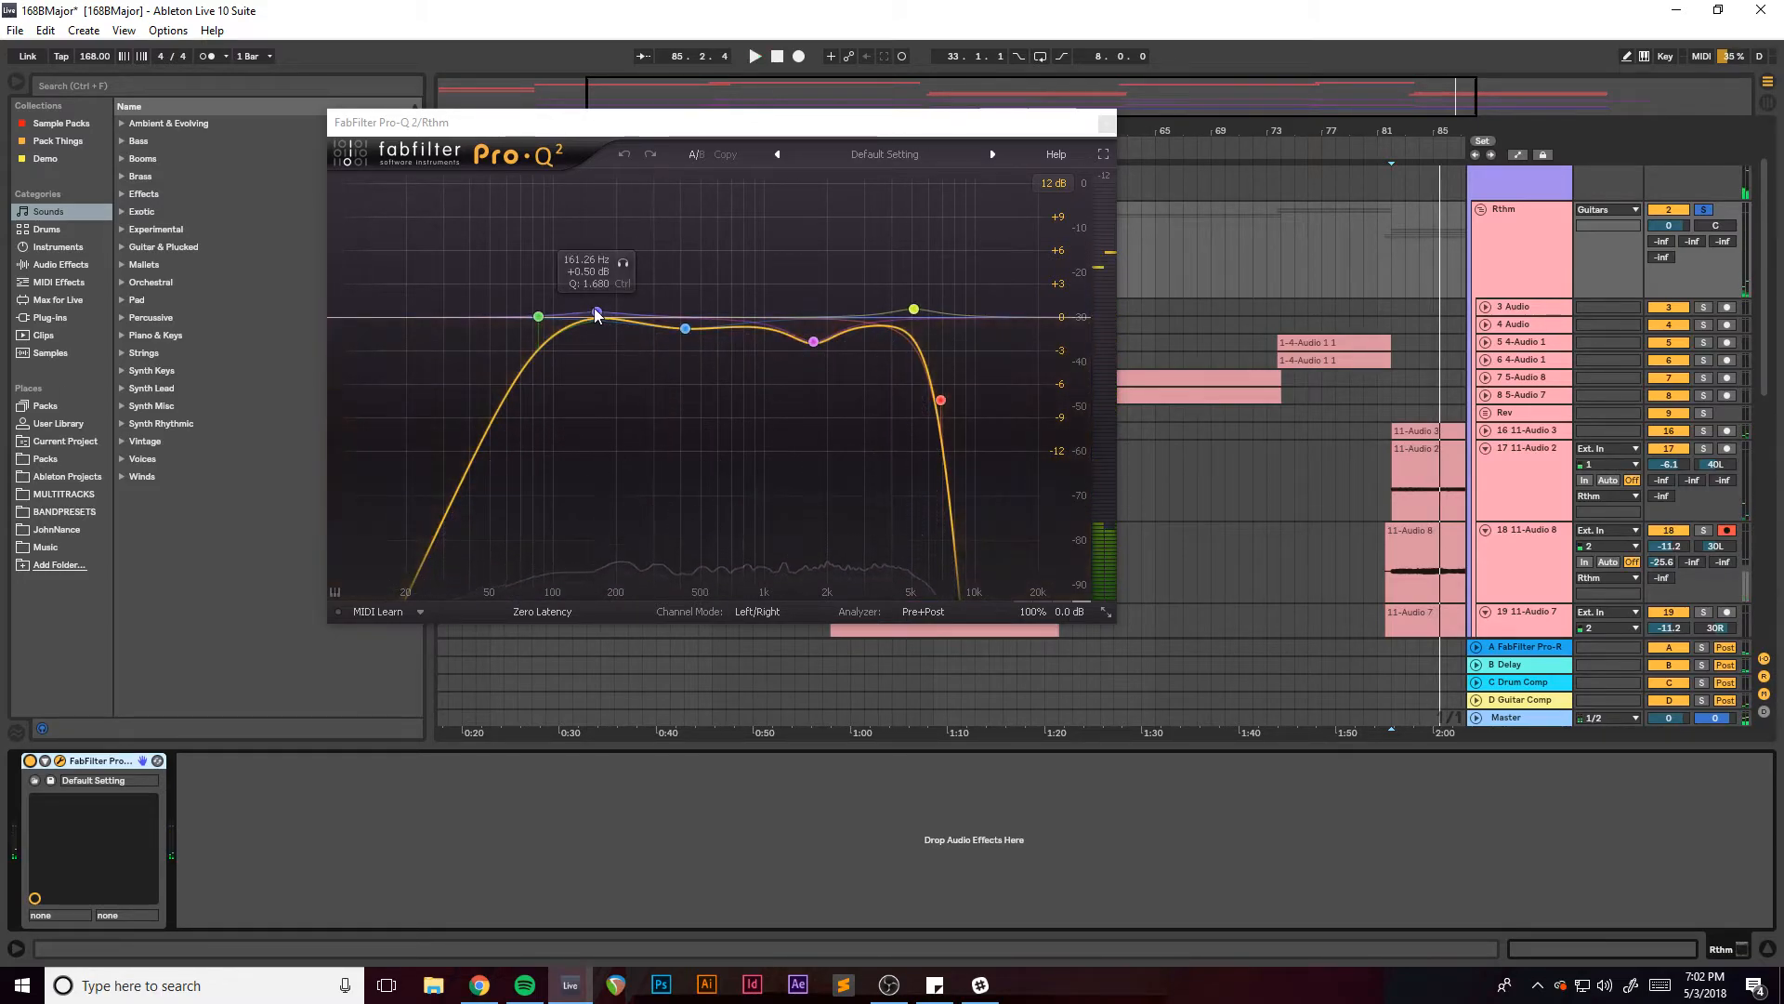
pyautogui.moveTo(824, 125); pyautogui.dragTo(856, 145)
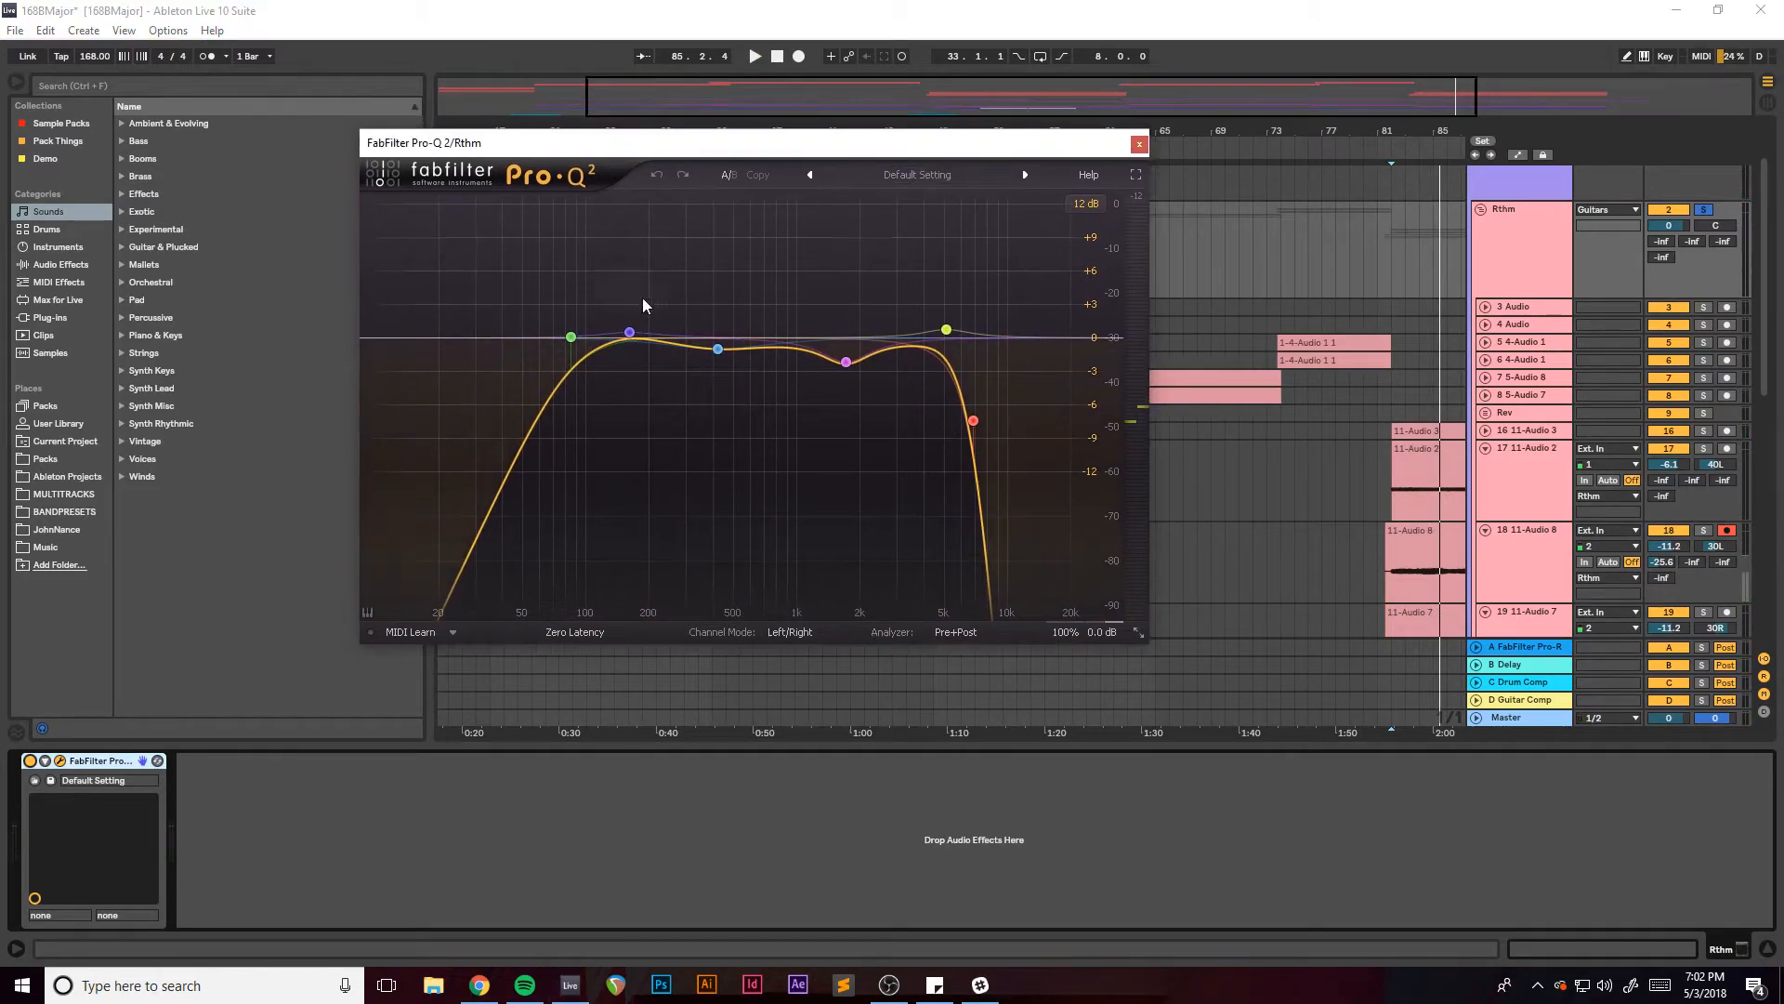
pyautogui.click(1138, 144)
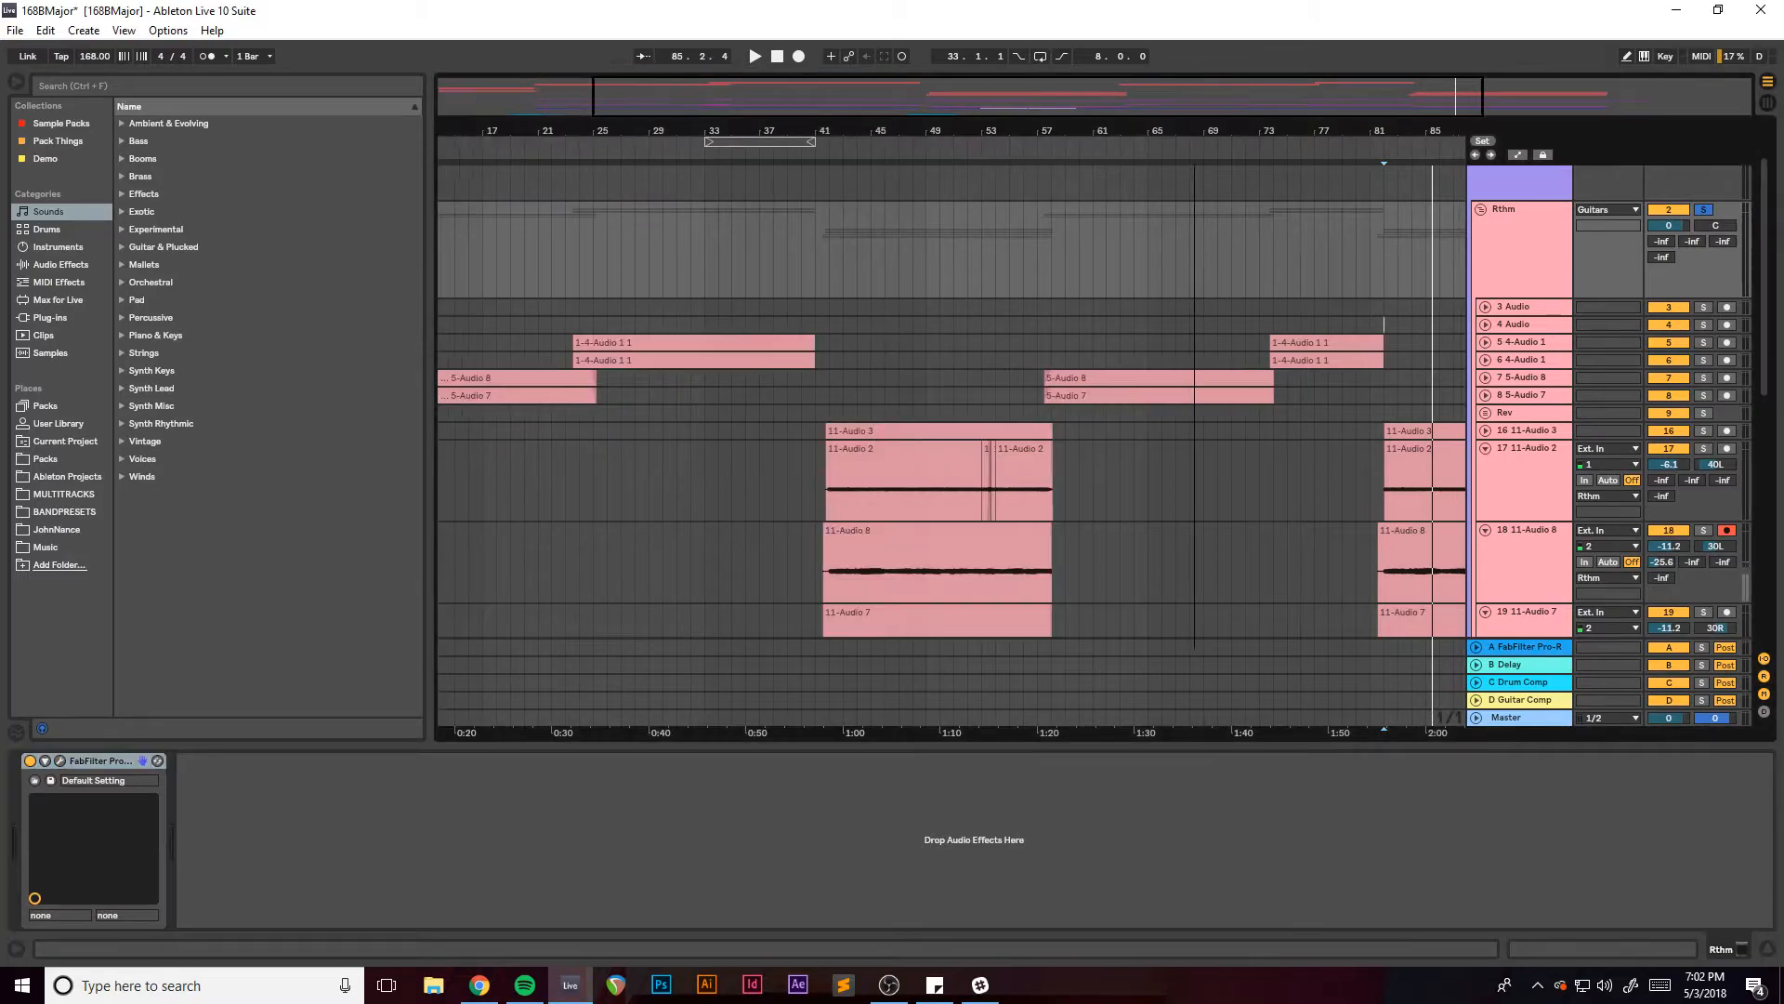
# Set the playback start at bar 42 in the Leads group.
pyautogui.moveTo(1283, 104); pyautogui.dragTo(1283, 98)
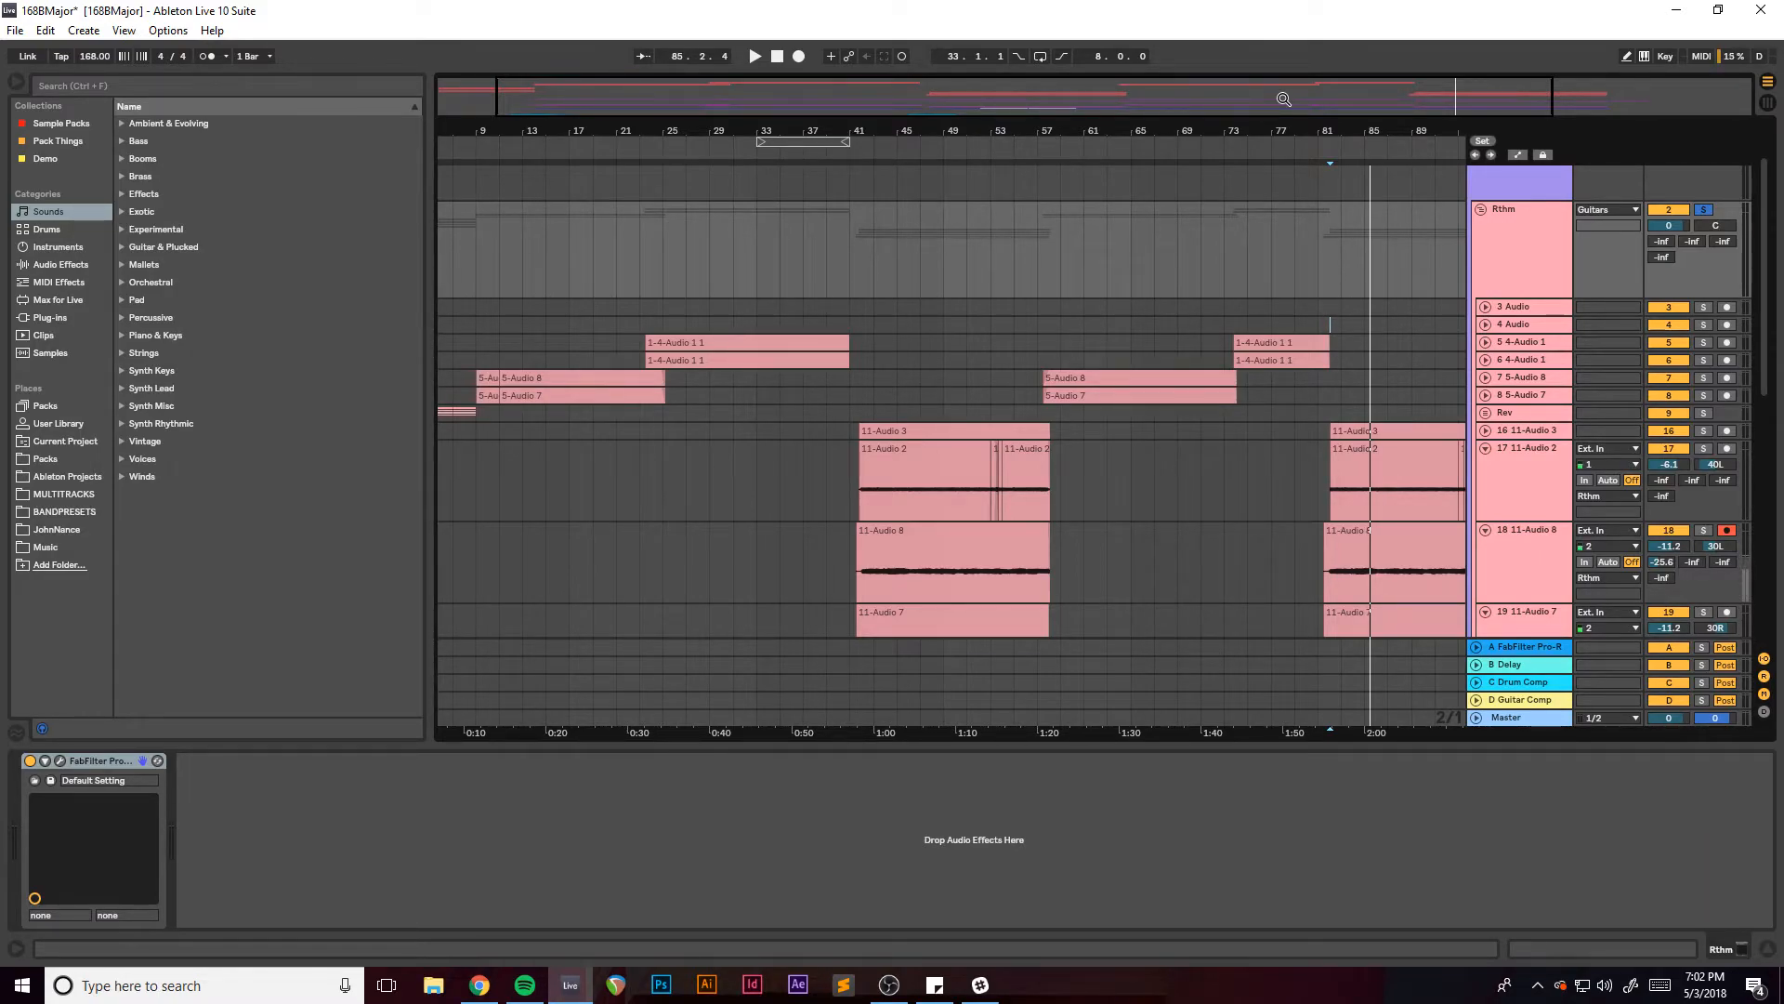
pyautogui.moveTo(972, 107); pyautogui.dragTo(1013, 104)
pyautogui.scroll(-10, 979, 242)
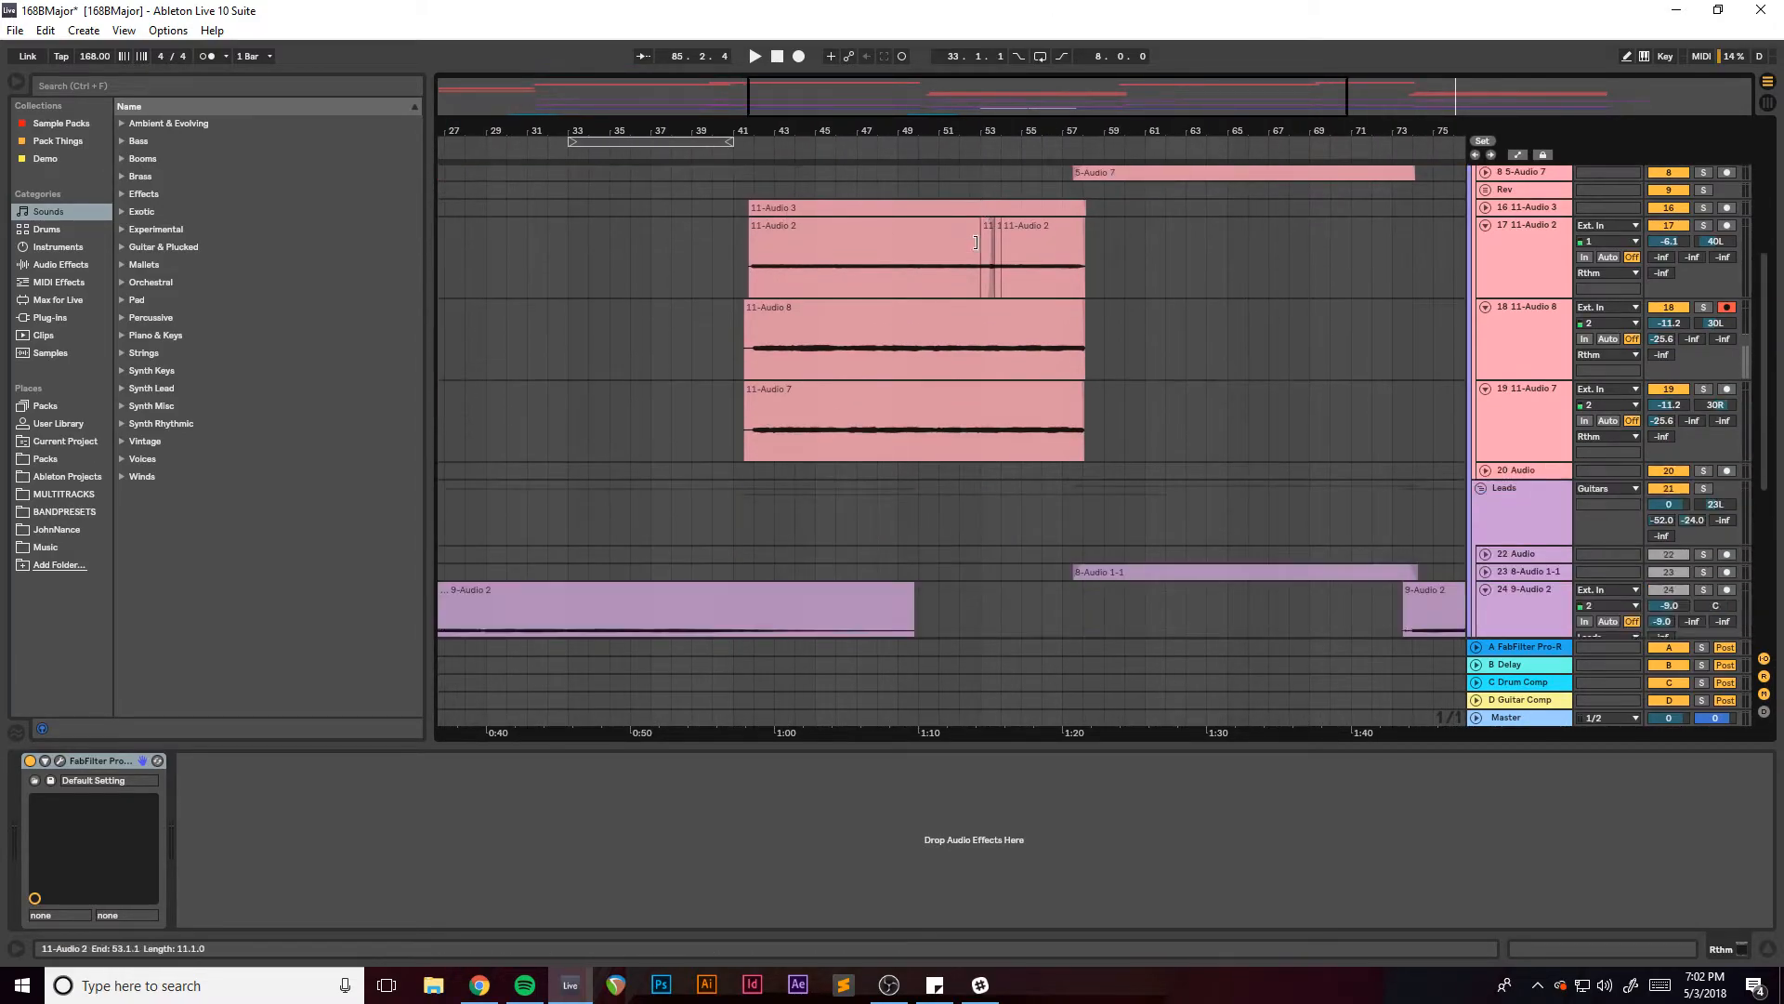
pyautogui.scroll(-2, 970, 282)
pyautogui.scroll(3, 957, 275)
pyautogui.moveTo(896, 130)
pyautogui.mouseDown()
pyautogui.moveTo(889, 84)
pyautogui.moveTo(883, 162)
pyautogui.mouseUp()
pyautogui.moveTo(952, 103); pyautogui.dragTo(1025, 103)
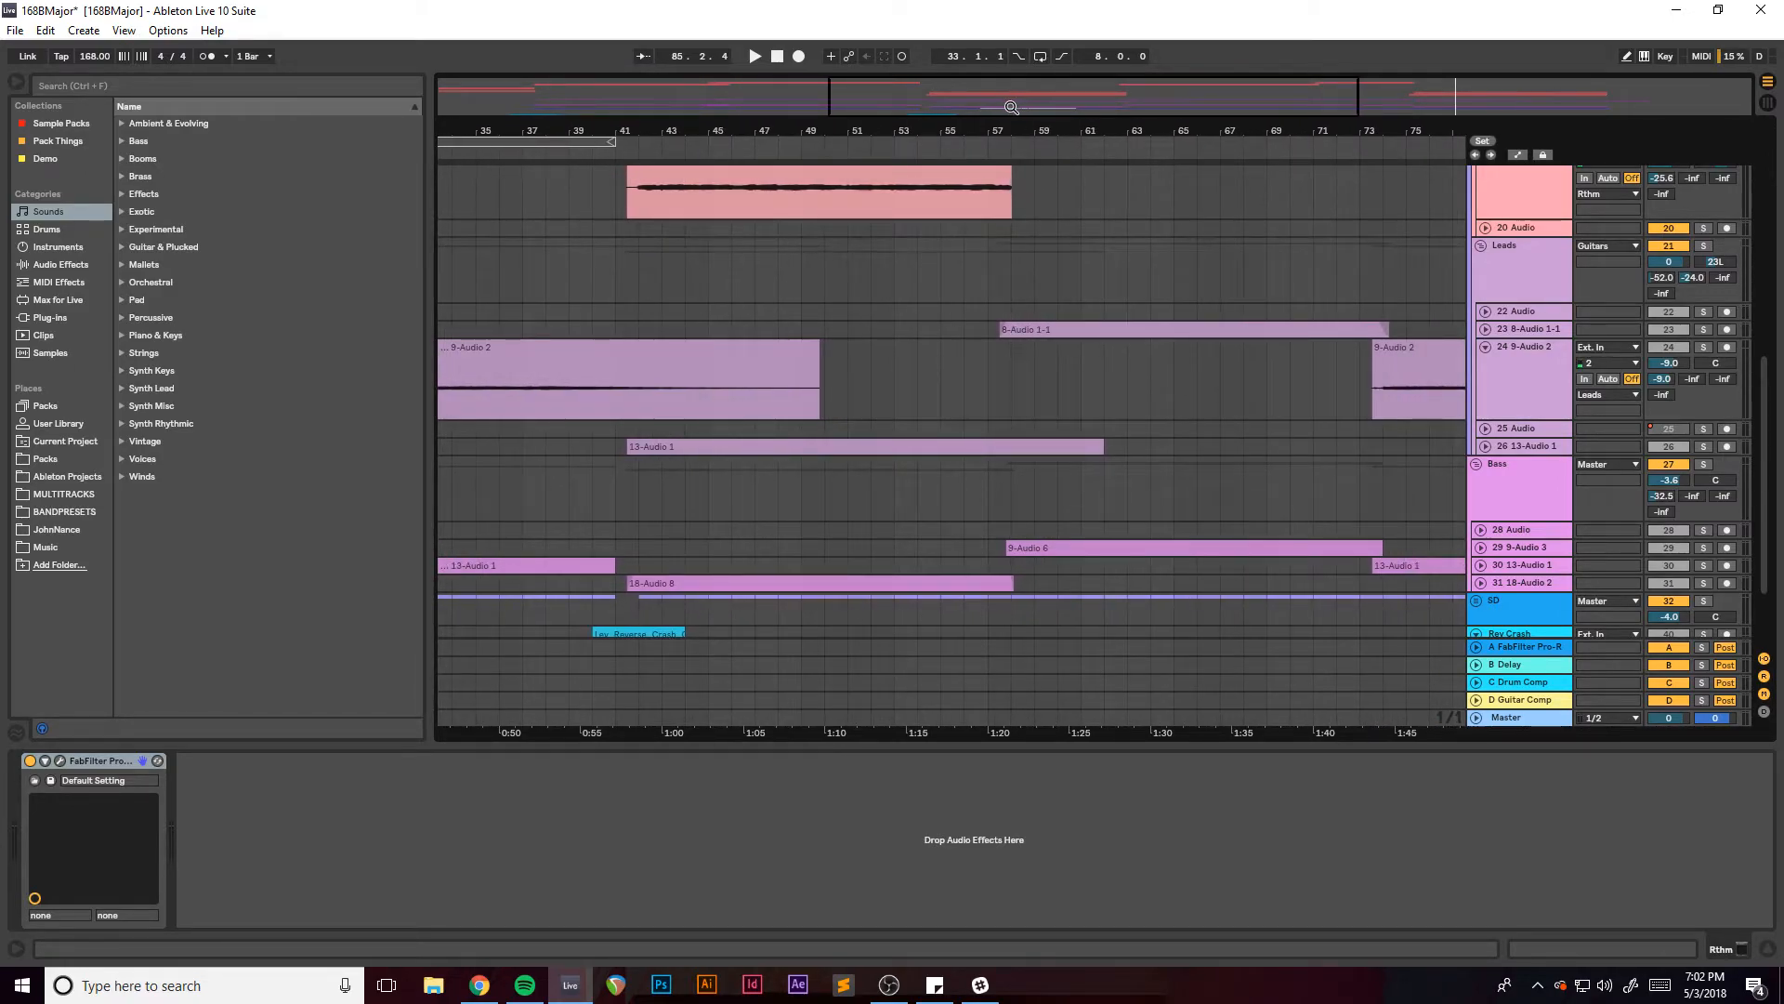
pyautogui.click(636, 279)
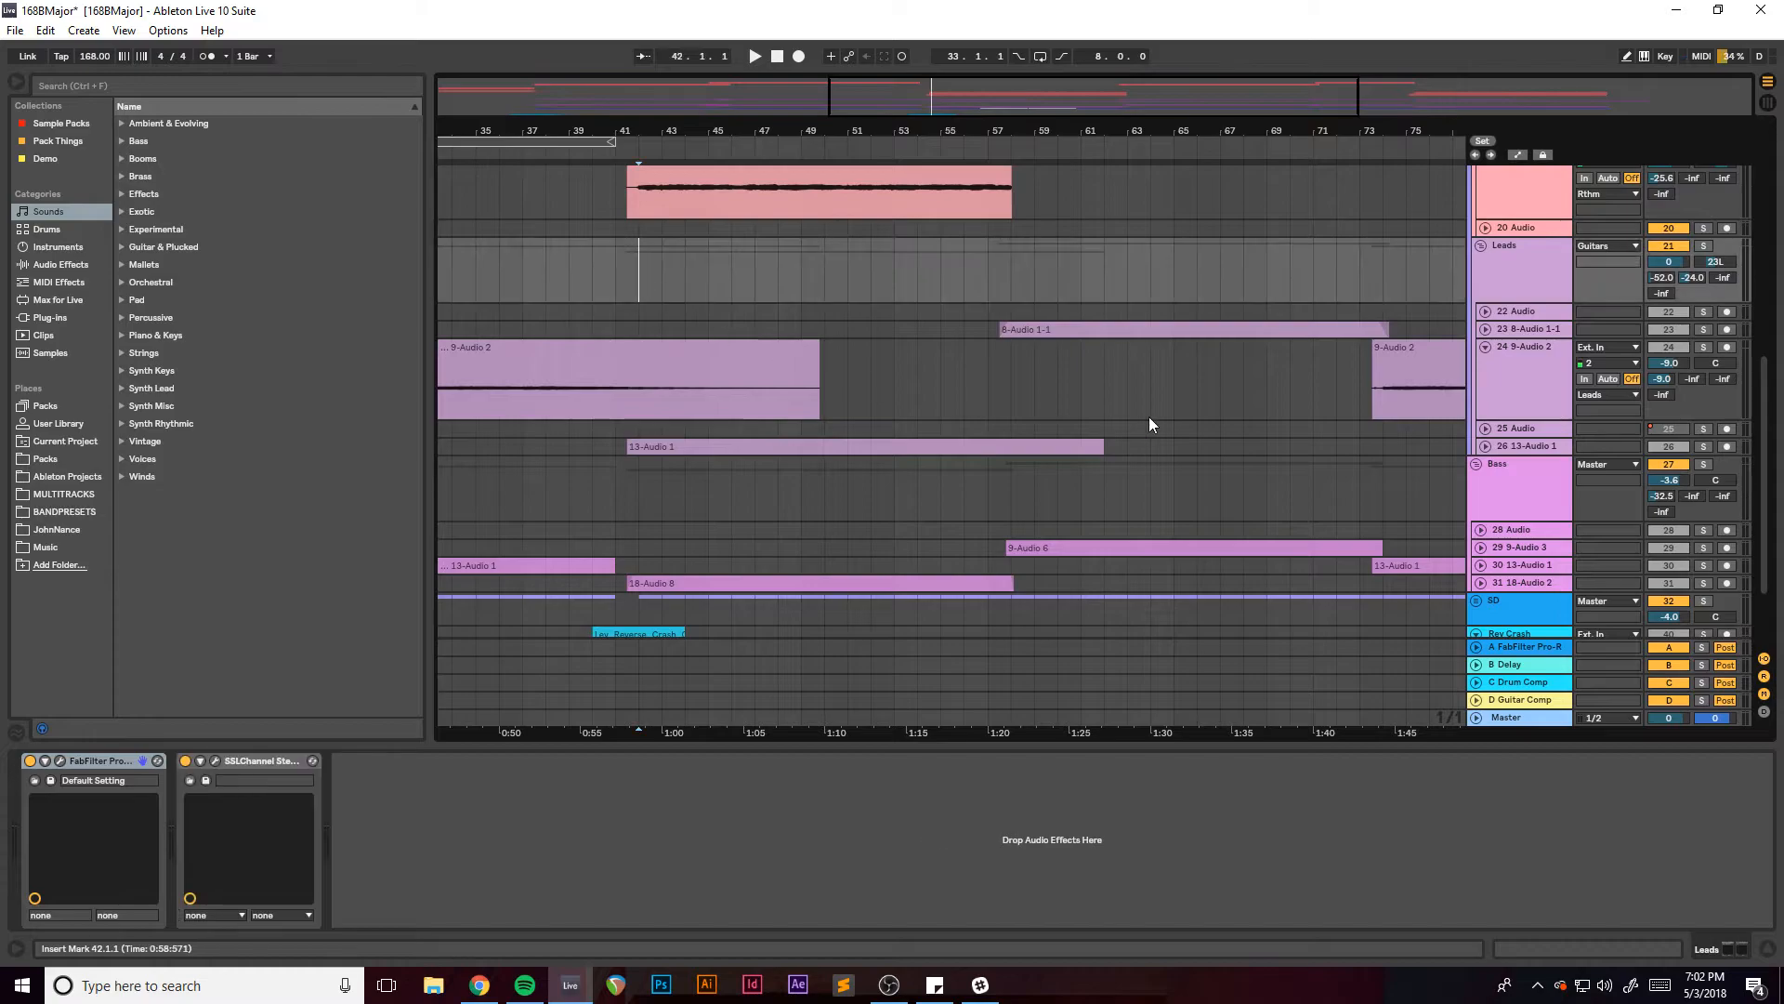
# Expand tracks 23 8-Audio 1-1 and 26 13-Audio 1 in the Leads group to show their clips.
pyautogui.scroll(-2, 1148, 416)
pyautogui.scroll(3, 1099, 381)
pyautogui.click(1519, 332)
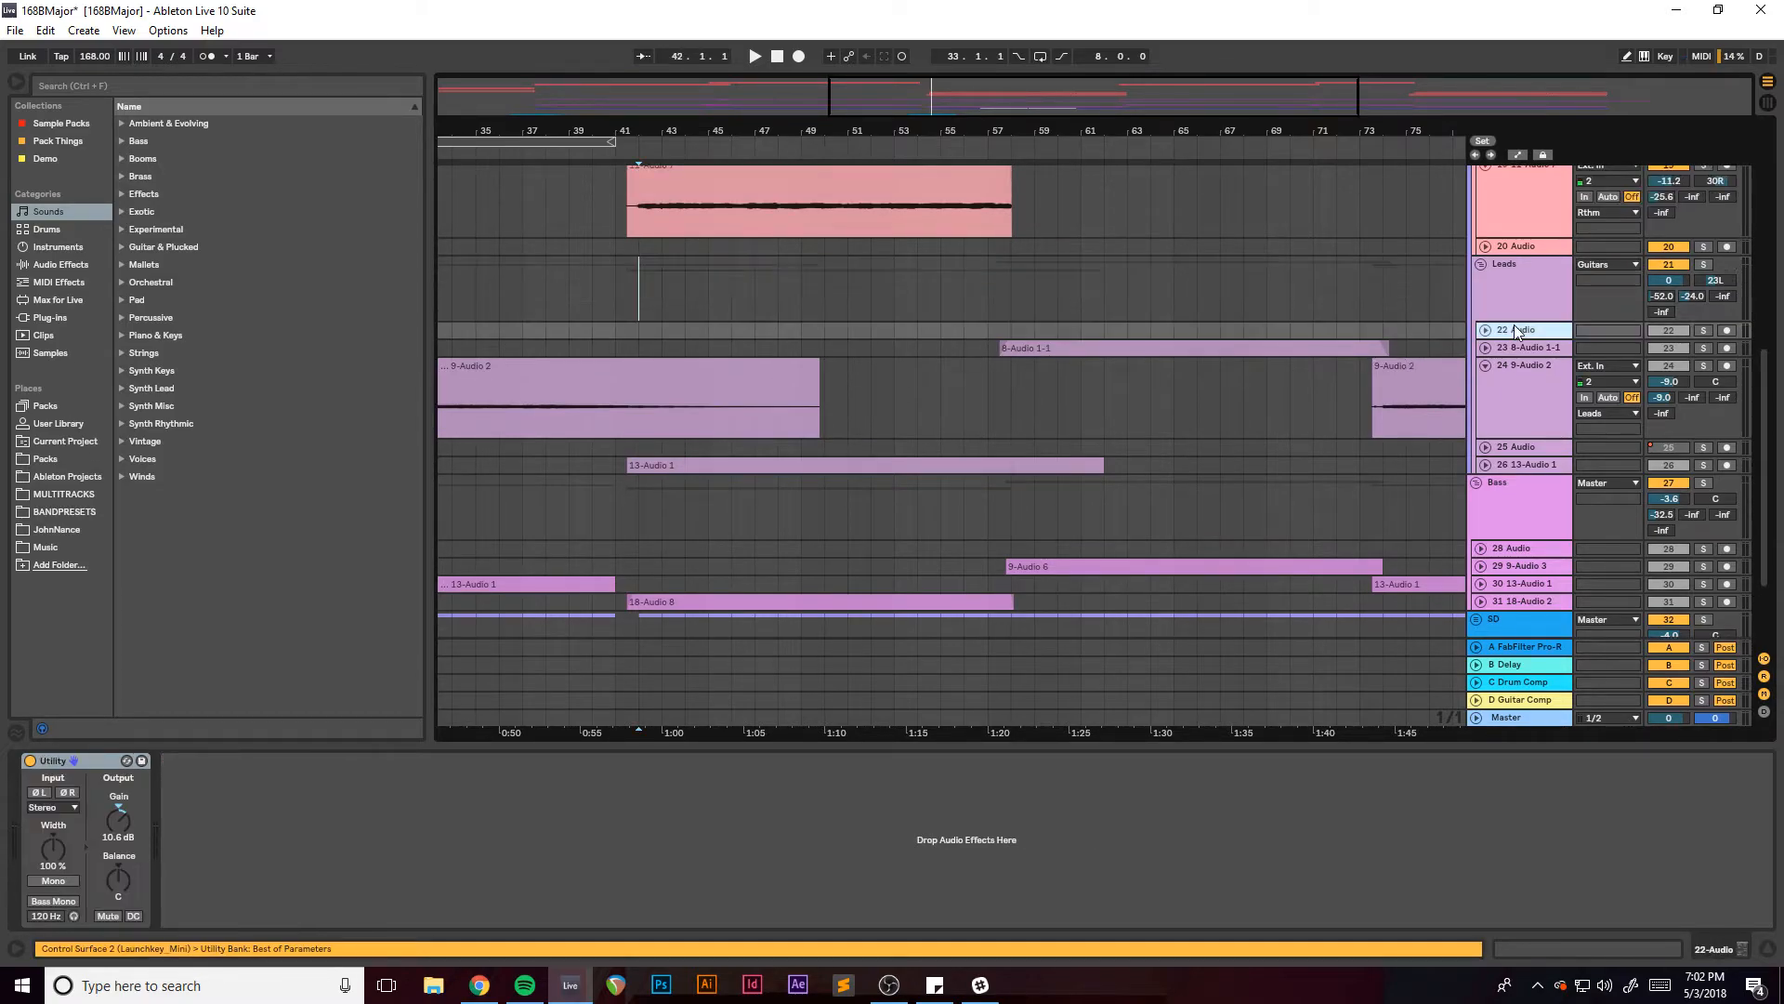
pyautogui.click(1526, 350)
pyautogui.click(1484, 348)
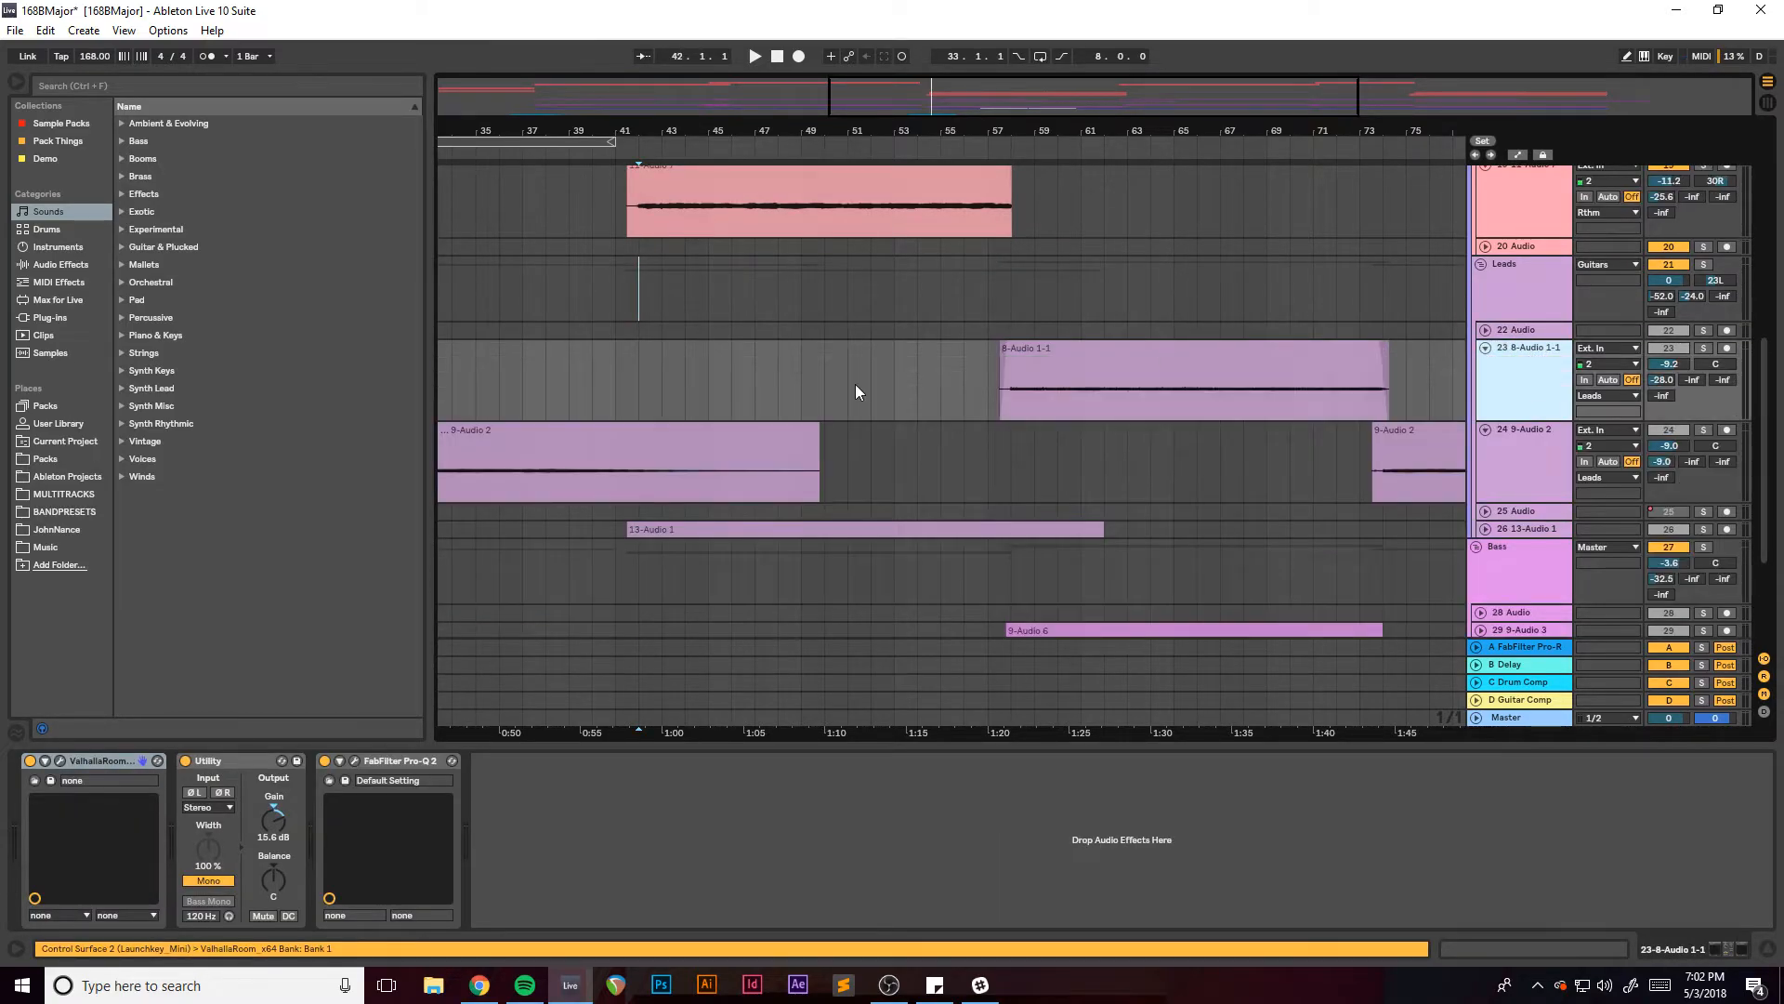
pyautogui.hscroll(-4, 856, 386)
pyautogui.click(1486, 512)
pyautogui.click(1486, 512)
pyautogui.click(1486, 528)
pyautogui.scroll(-2, 801, 502)
# Solo track 26 13-Audio 1 and audition its clip from bar 42.
pyautogui.click(822, 461)
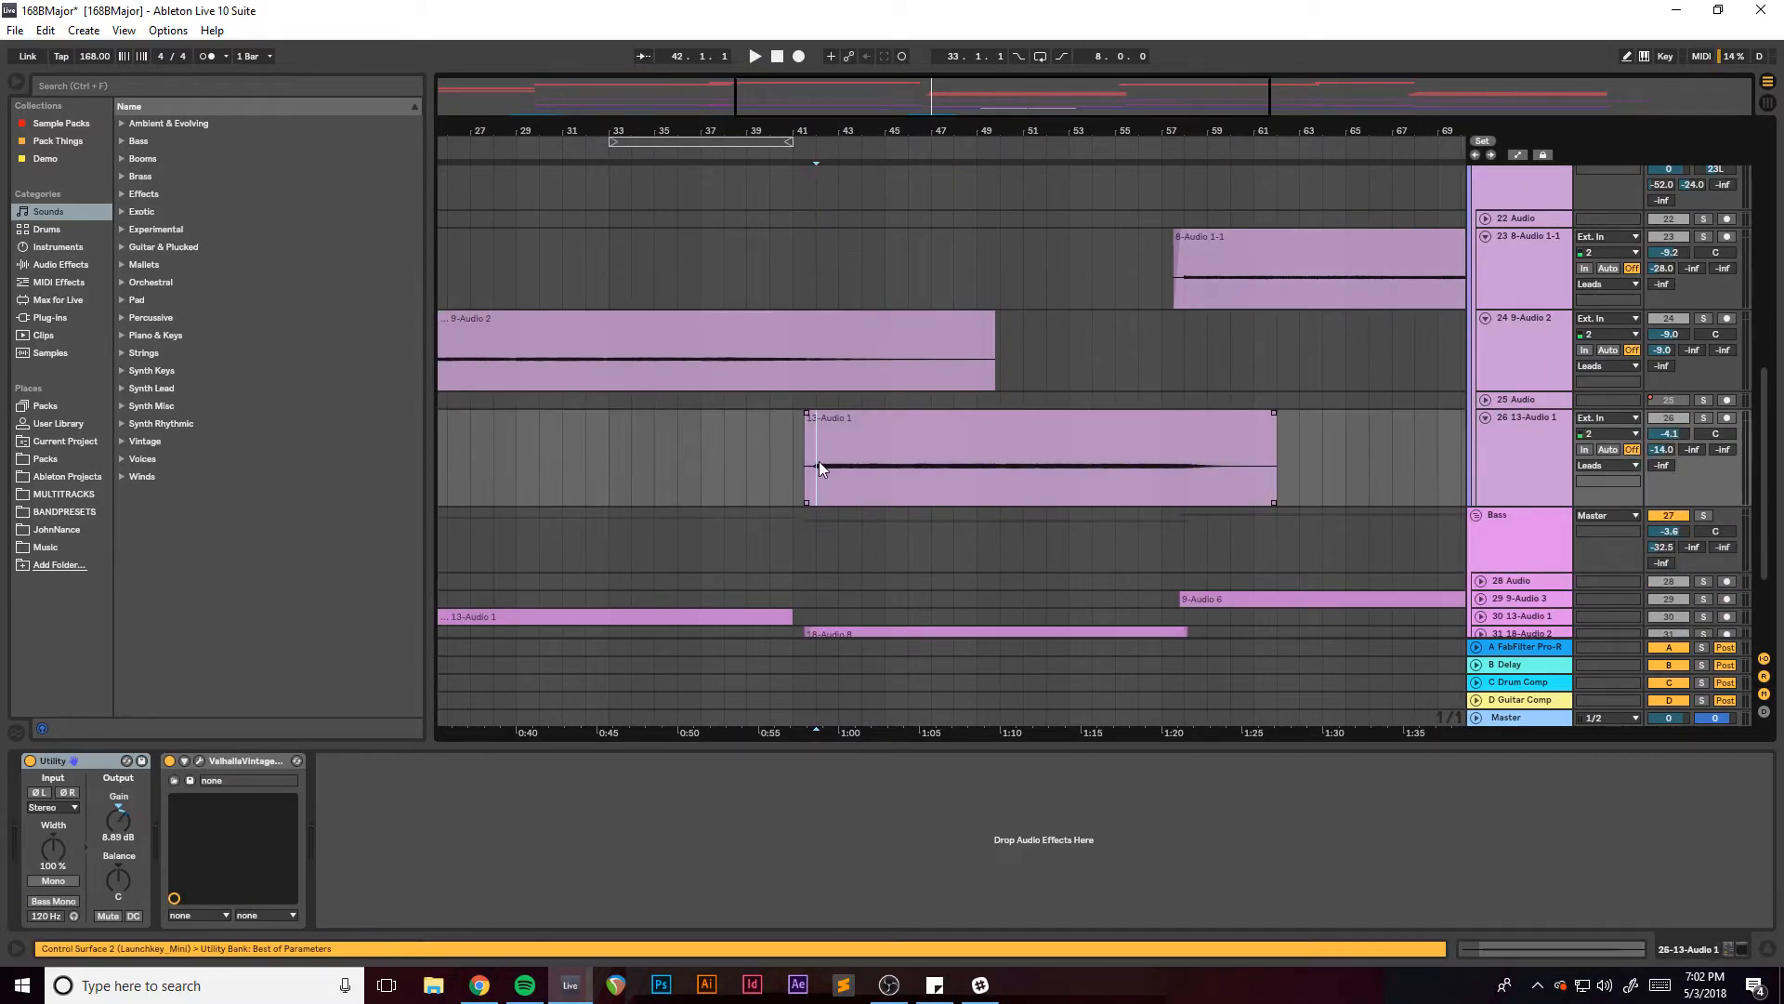
pyautogui.press('space')
pyautogui.click(1704, 420)
pyautogui.scroll(-2, 1186, 433)
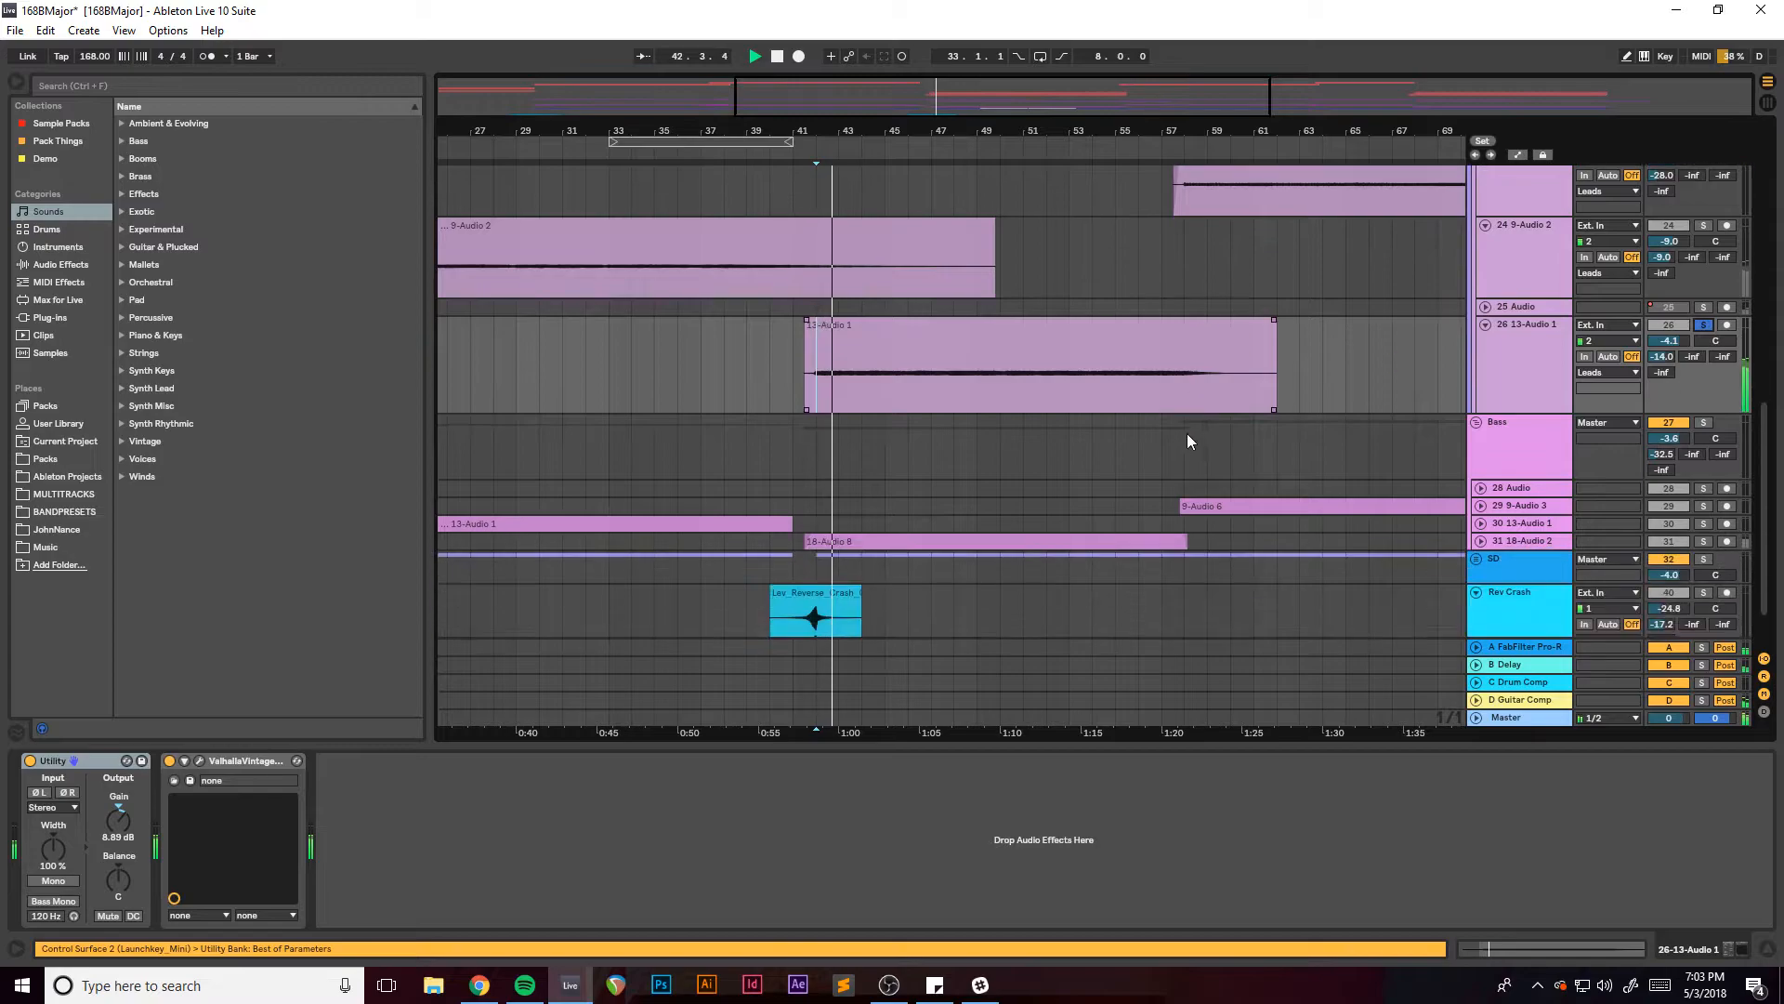
pyautogui.scroll(1, 1112, 413)
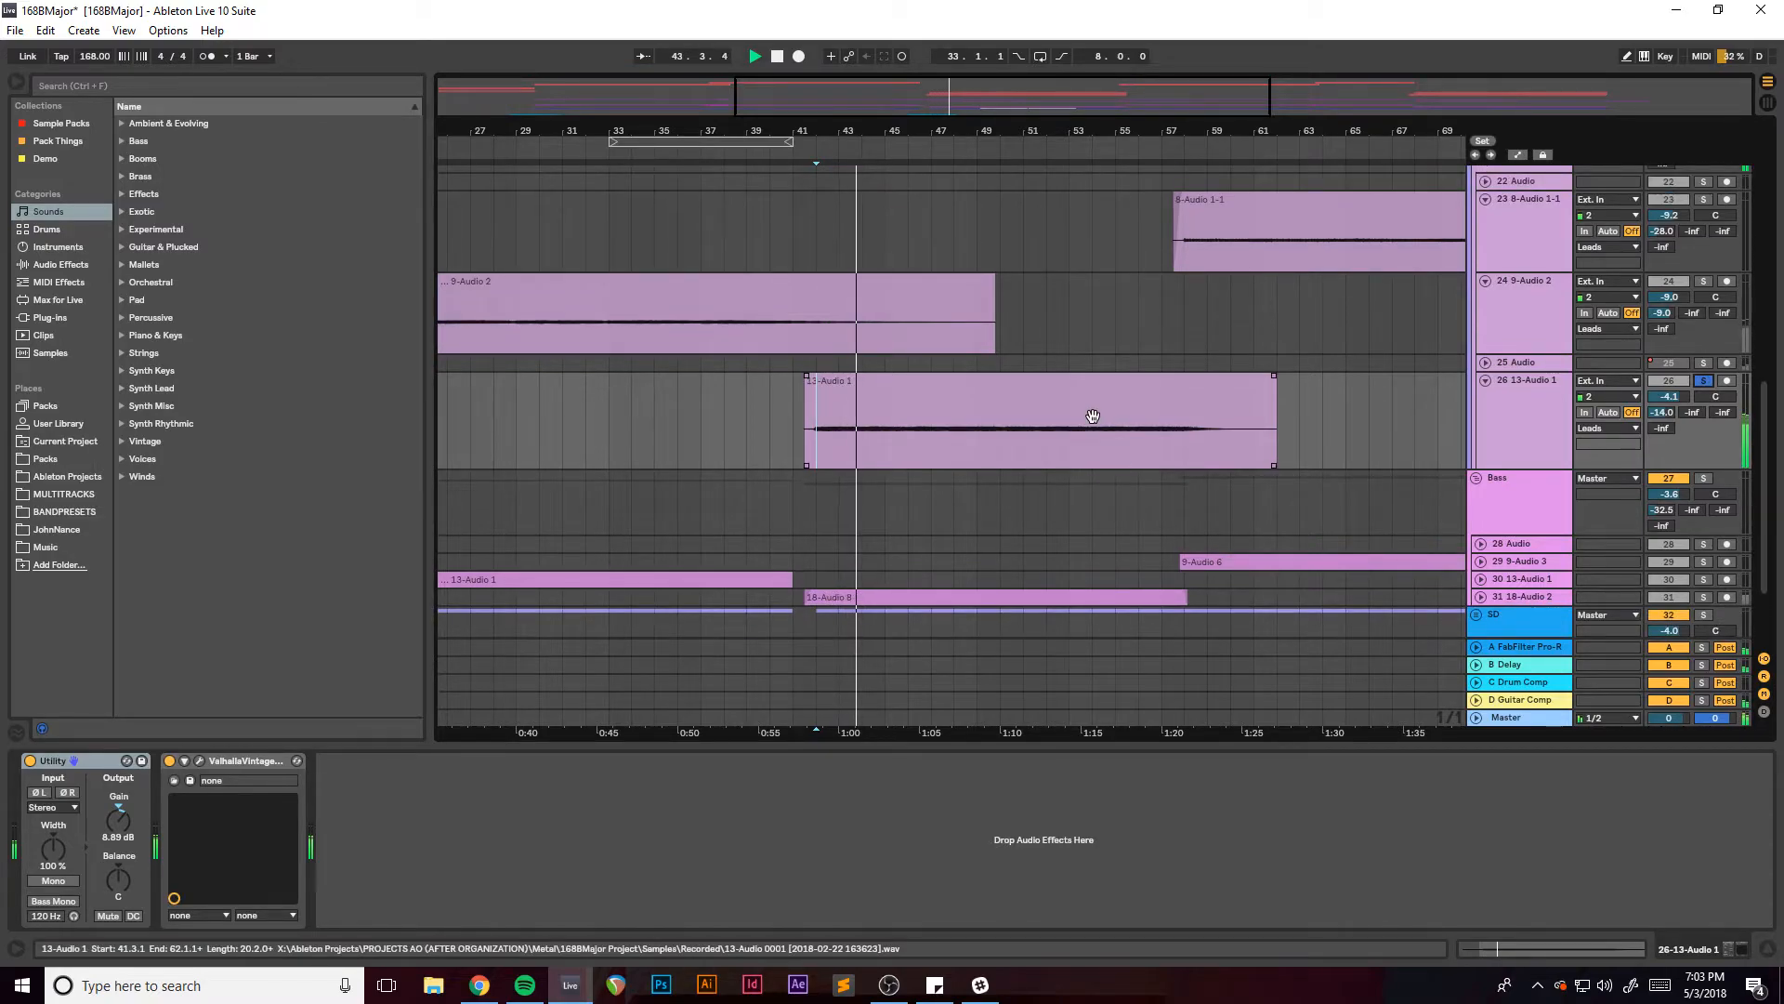
pyautogui.click(1505, 425)
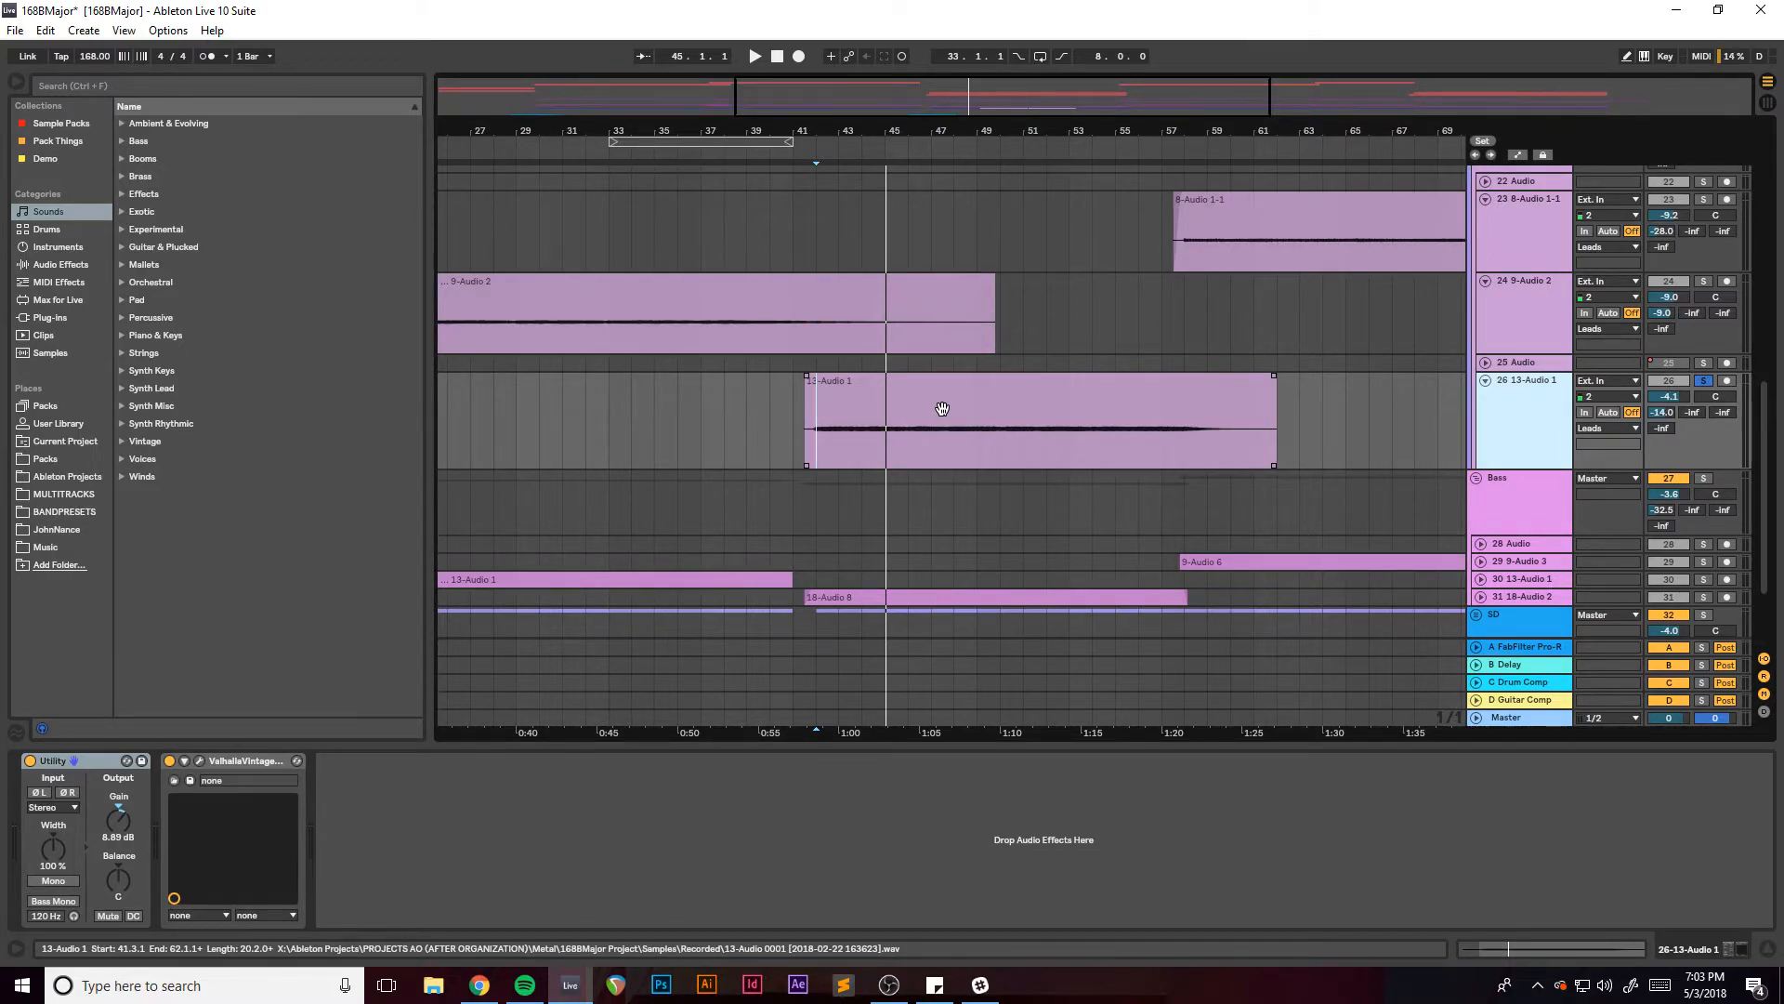
# Open track 26's ValhallaVintageVerb, compare playback with the reverb bypassed and enabled, and close its window.
pyautogui.moveTo(923, 94); pyautogui.dragTo(1062, 110)
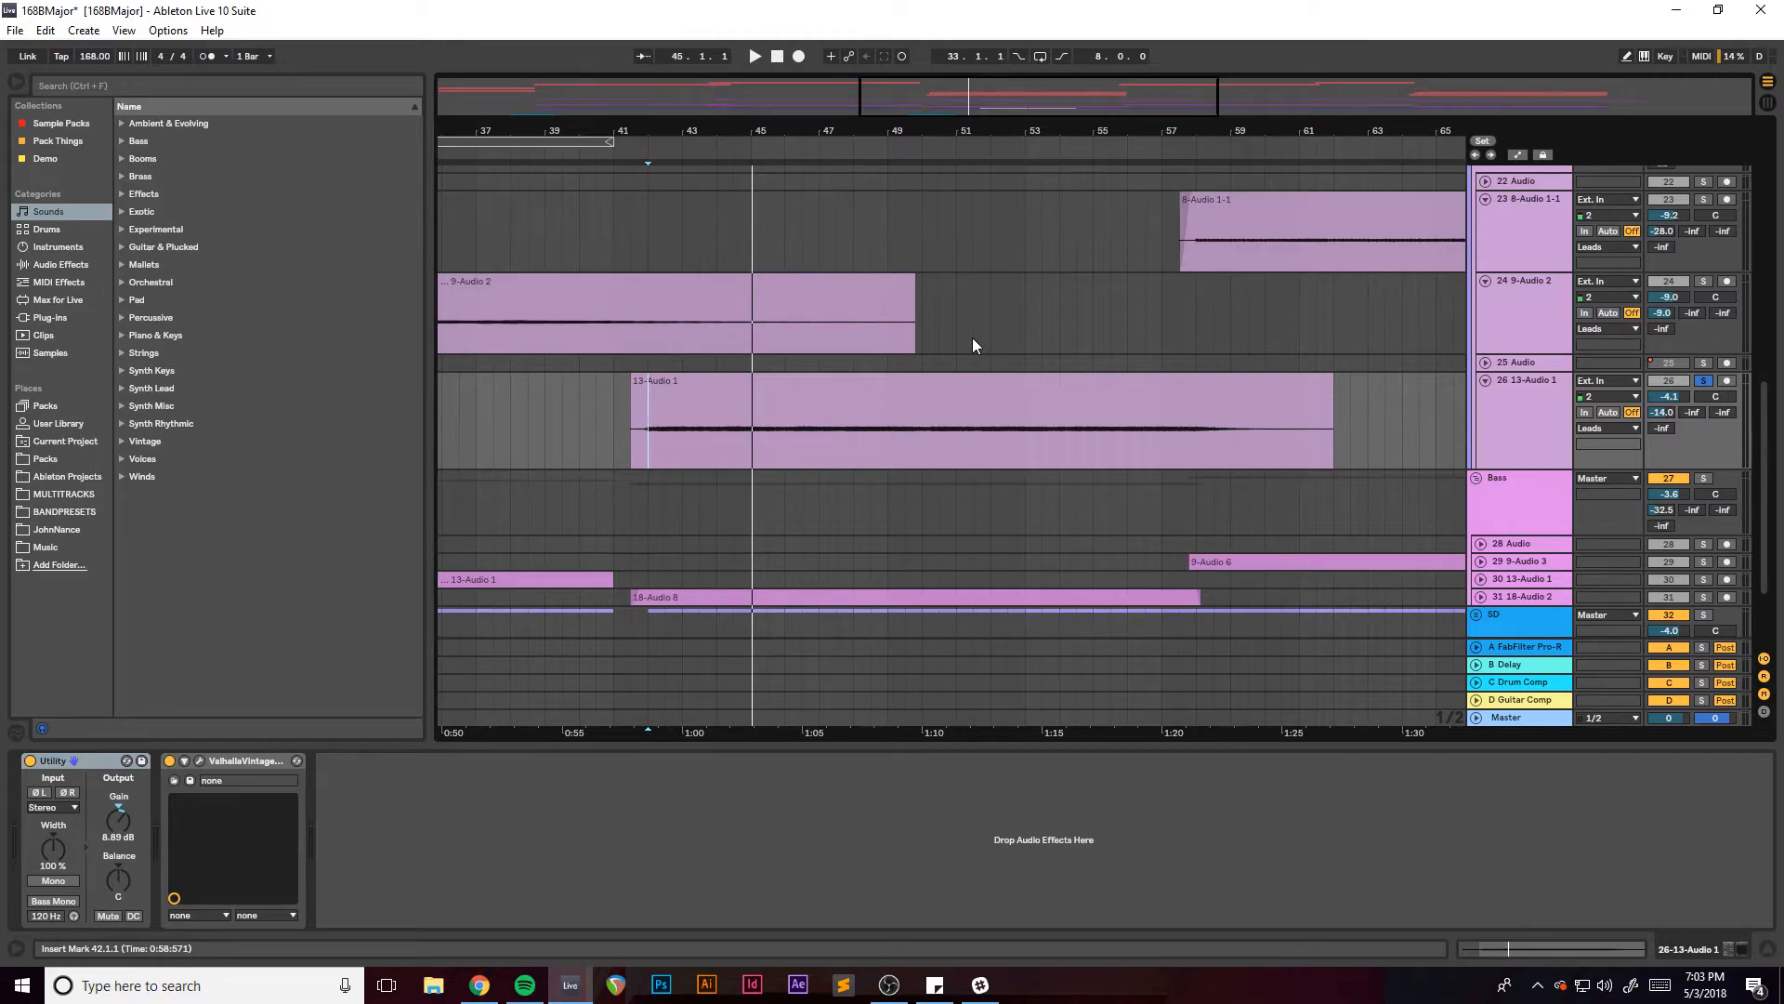
pyautogui.moveTo(969, 100); pyautogui.dragTo(974, 91)
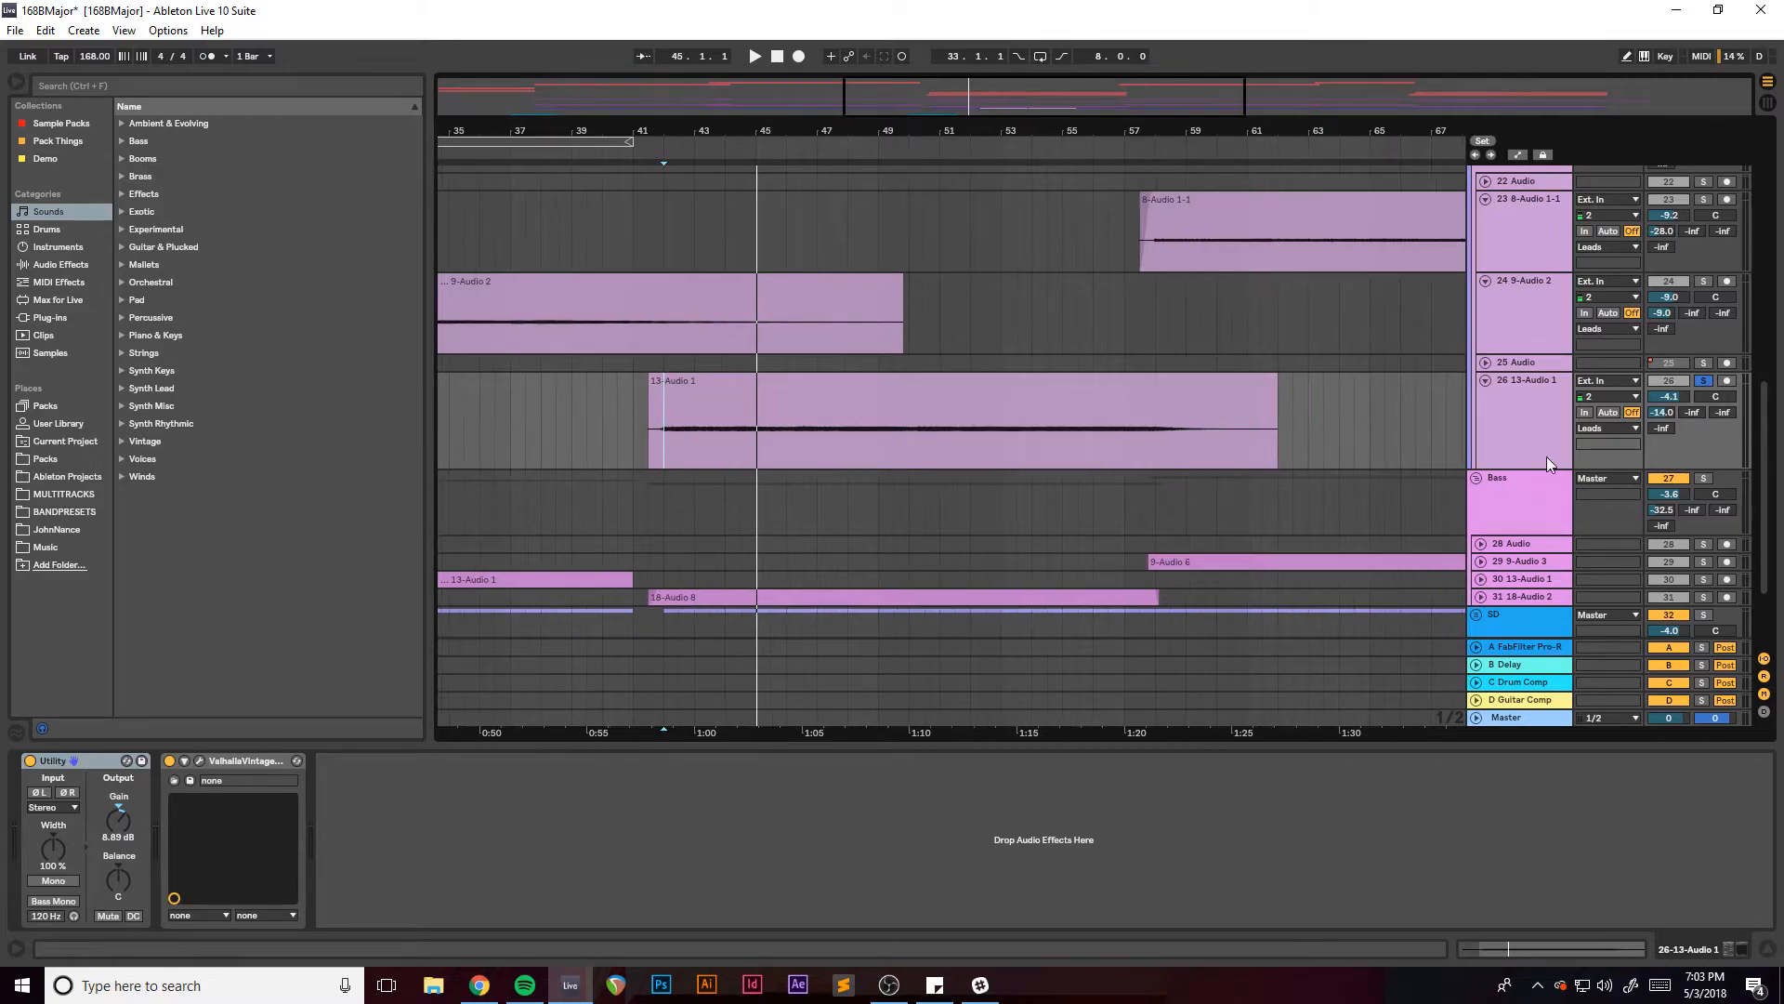
pyautogui.click(198, 762)
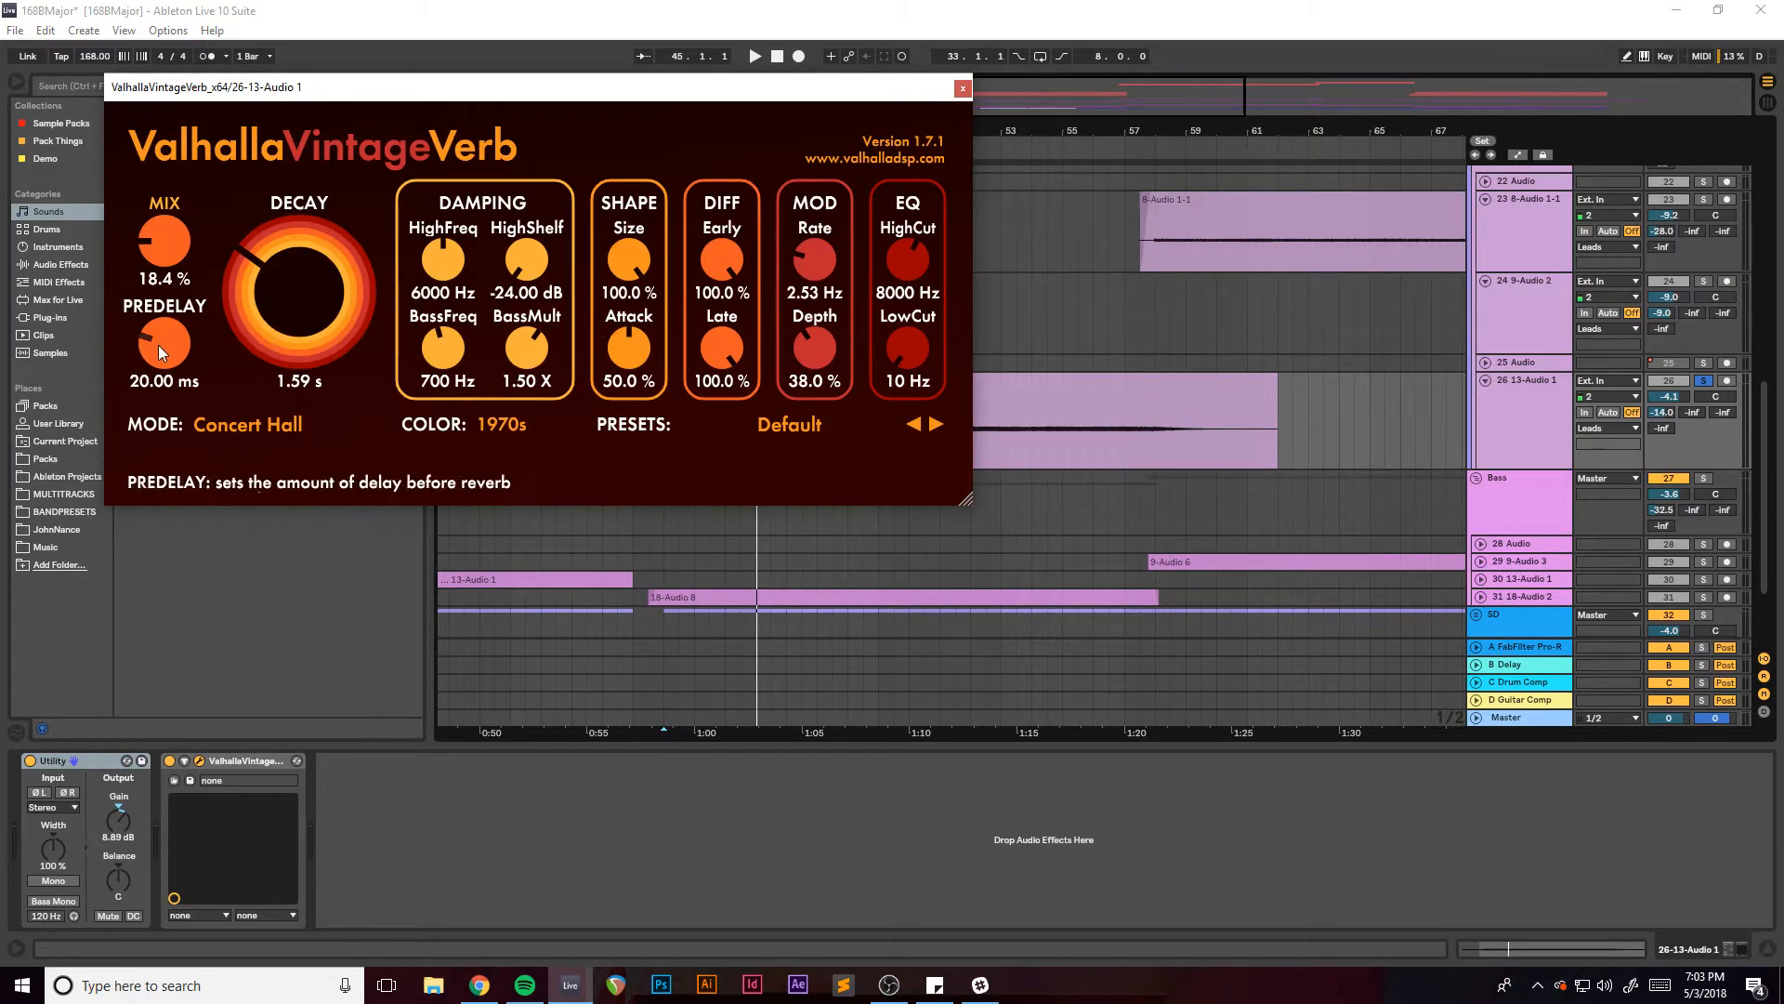
pyautogui.press('space')
pyautogui.click(169, 761)
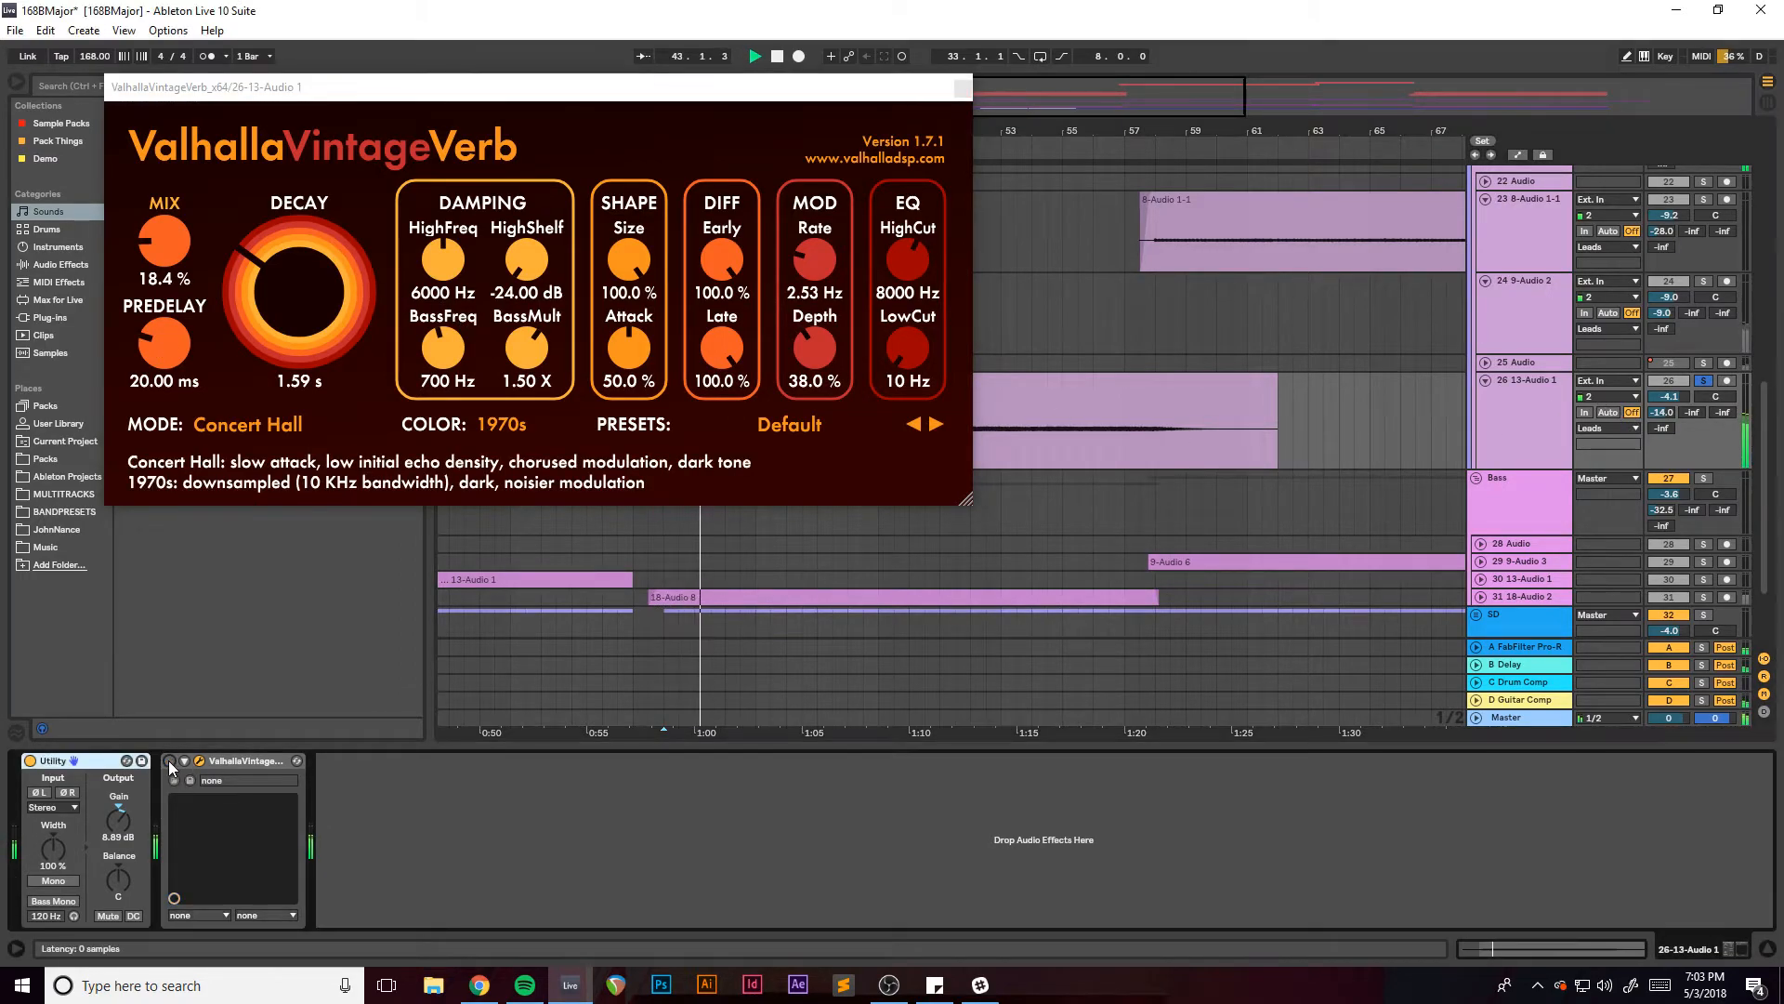
pyautogui.click(169, 761)
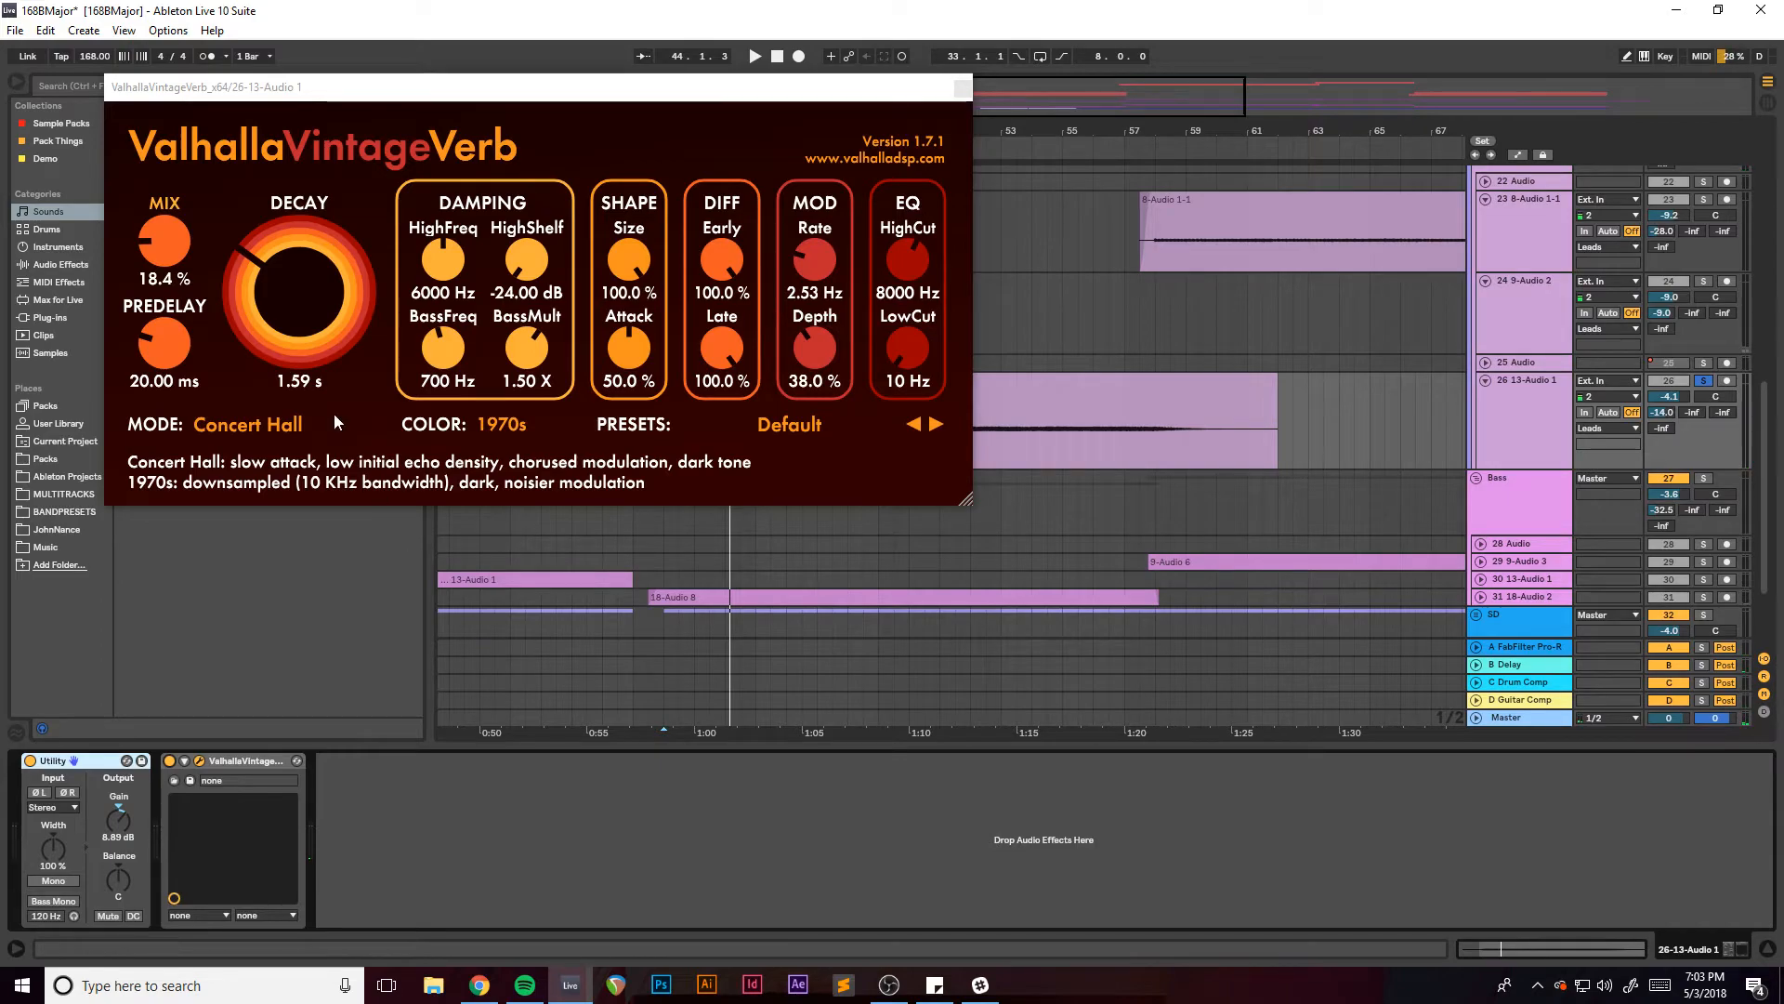
pyautogui.click(963, 90)
# Look over the lead clips across the whole song and show the devices of track 23 8-Audio 1-1.
pyautogui.moveTo(1007, 90); pyautogui.dragTo(1057, 83)
pyautogui.scroll(-3, 830, 345)
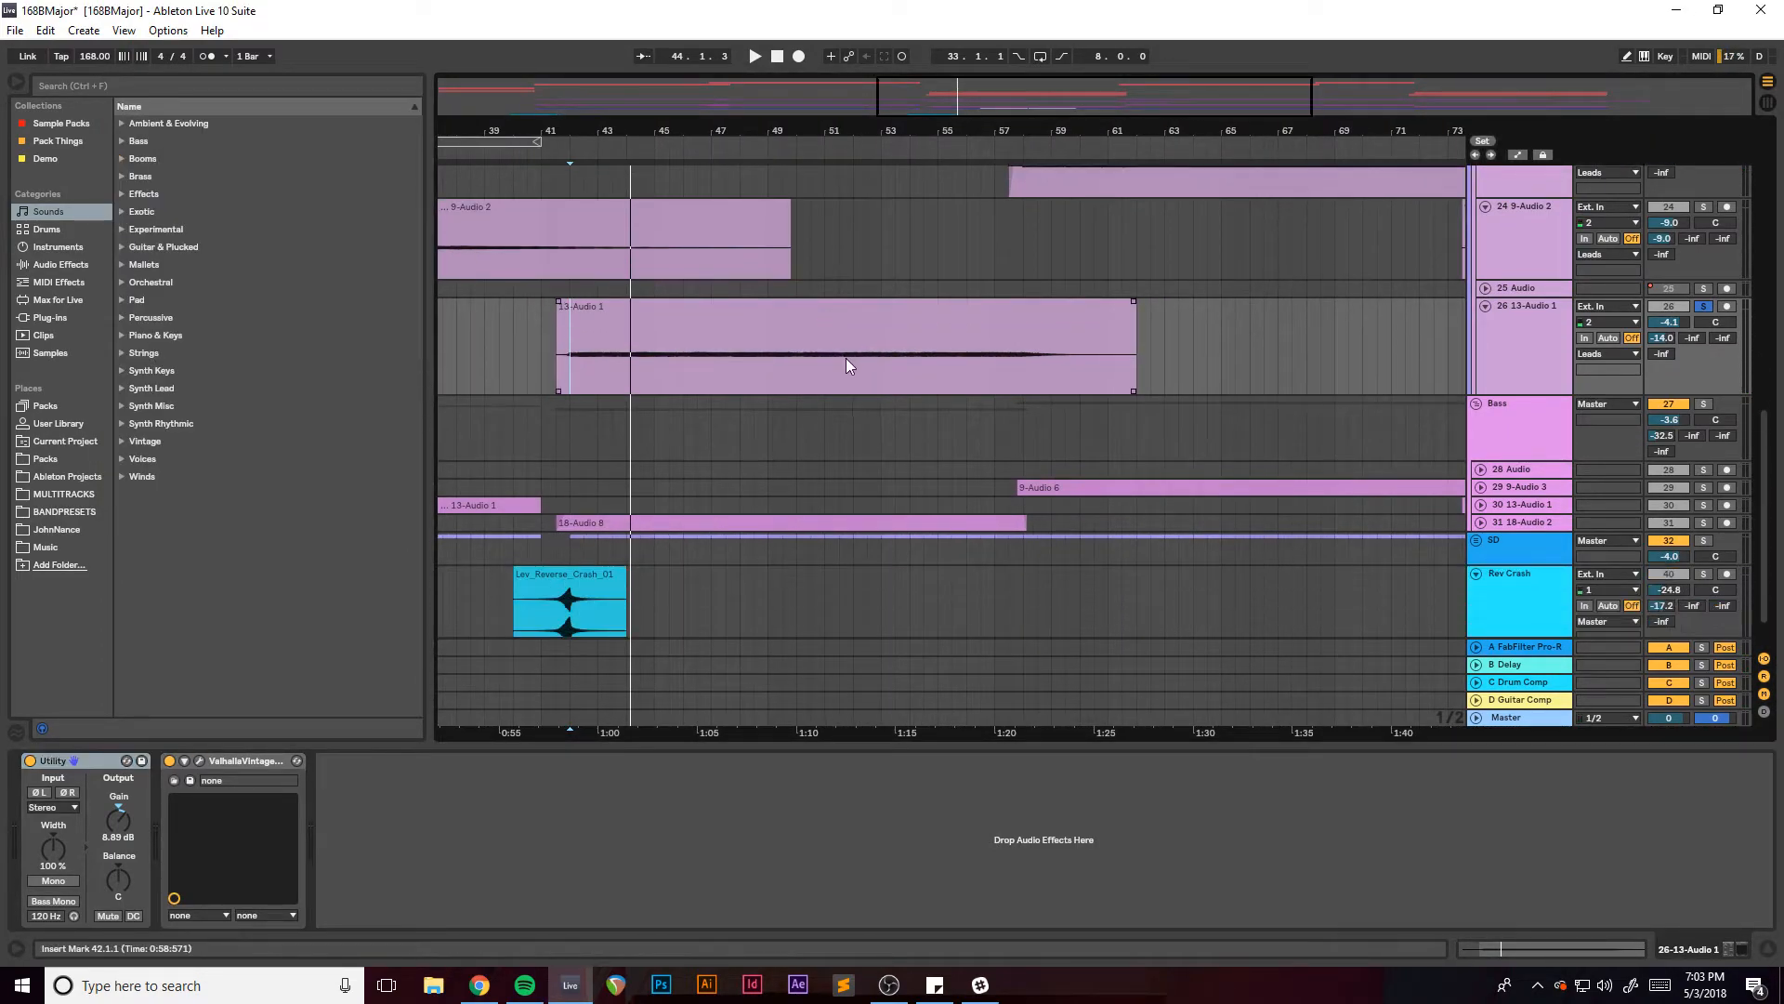
pyautogui.scroll(-1, 848, 365)
pyautogui.scroll(4, 849, 366)
pyautogui.moveTo(1270, 110); pyautogui.dragTo(1269, 67)
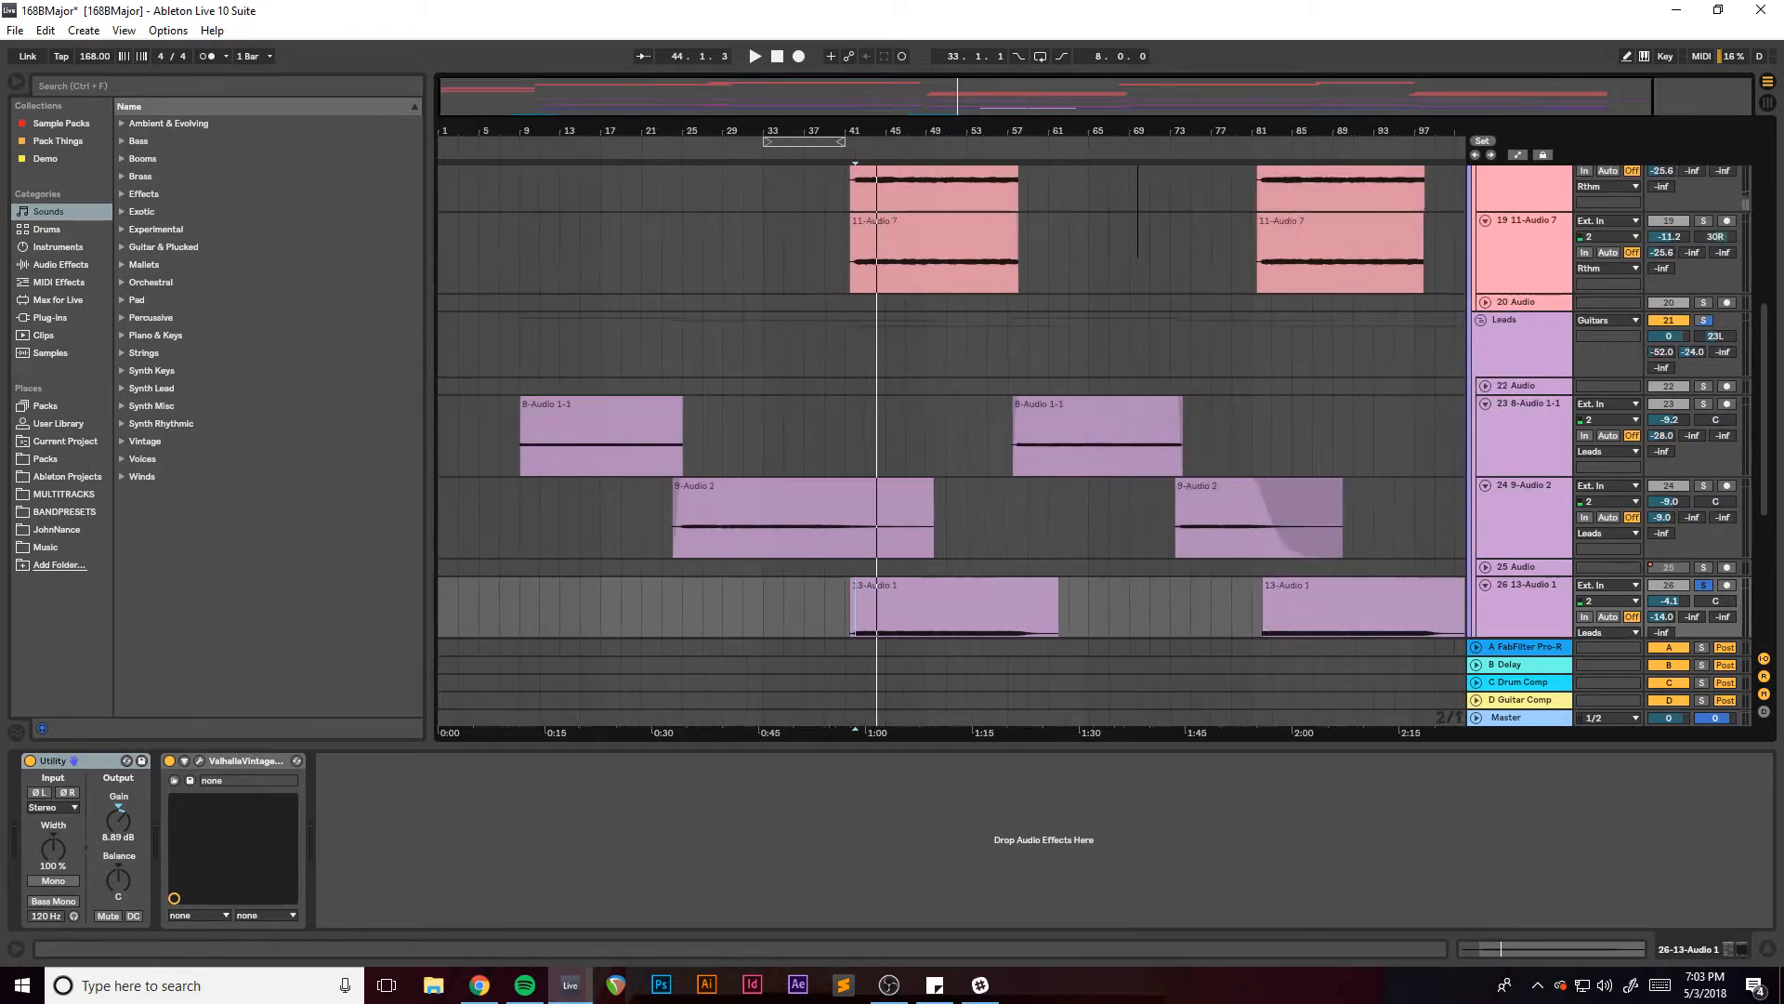
pyautogui.click(1420, 446)
pyautogui.scroll(-3, 1450, 437)
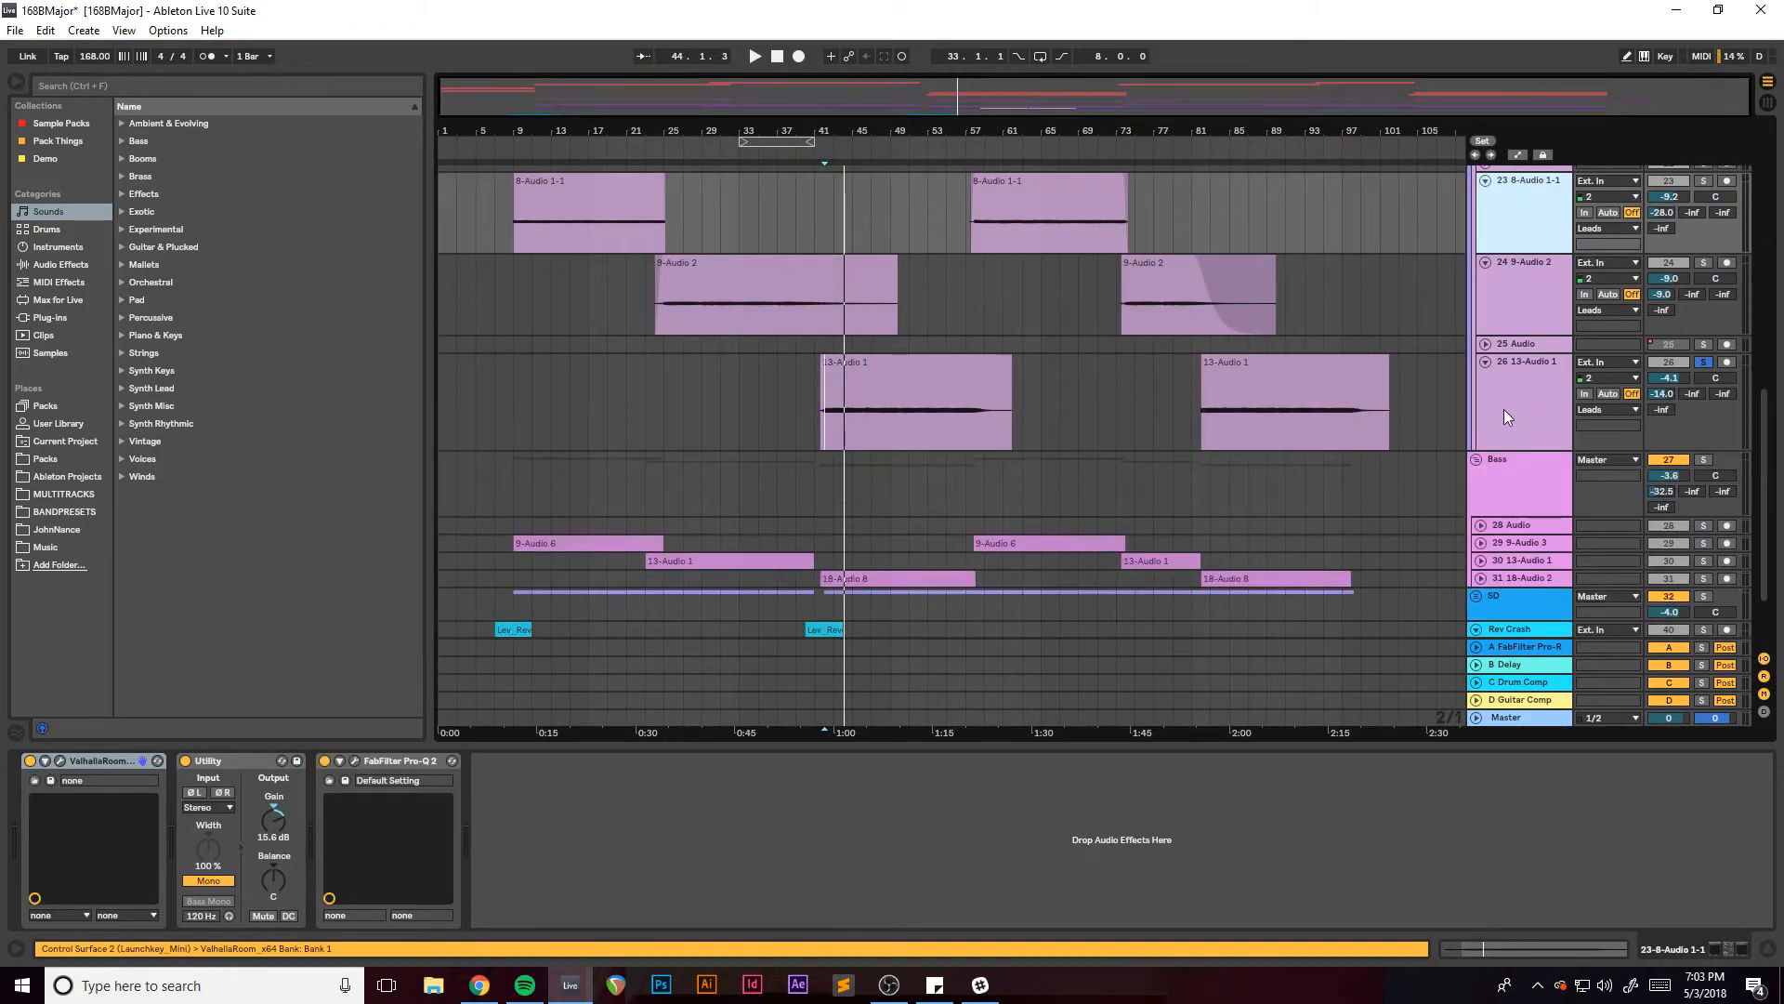
pyautogui.scroll(5, 1504, 409)
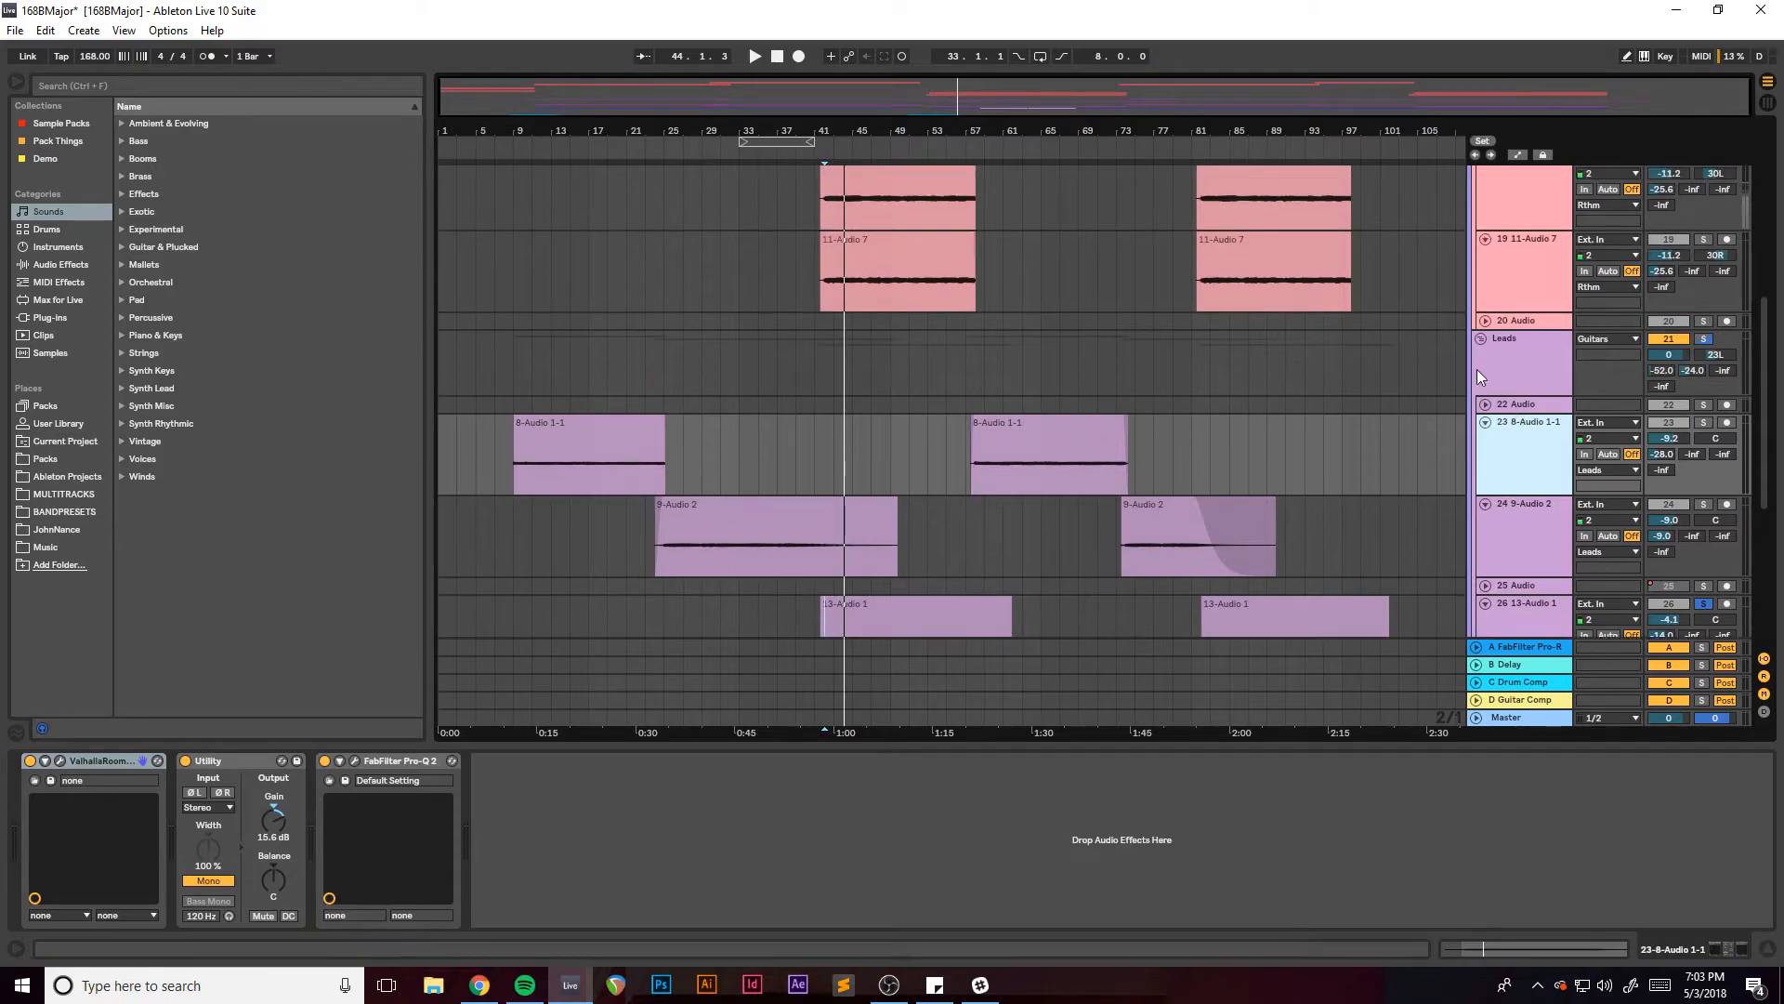
# Collapse the Leads and Rthm groups and select the Guitars group to show its effects.
pyautogui.click(1480, 339)
pyautogui.scroll(6, 1383, 403)
pyautogui.click(1480, 282)
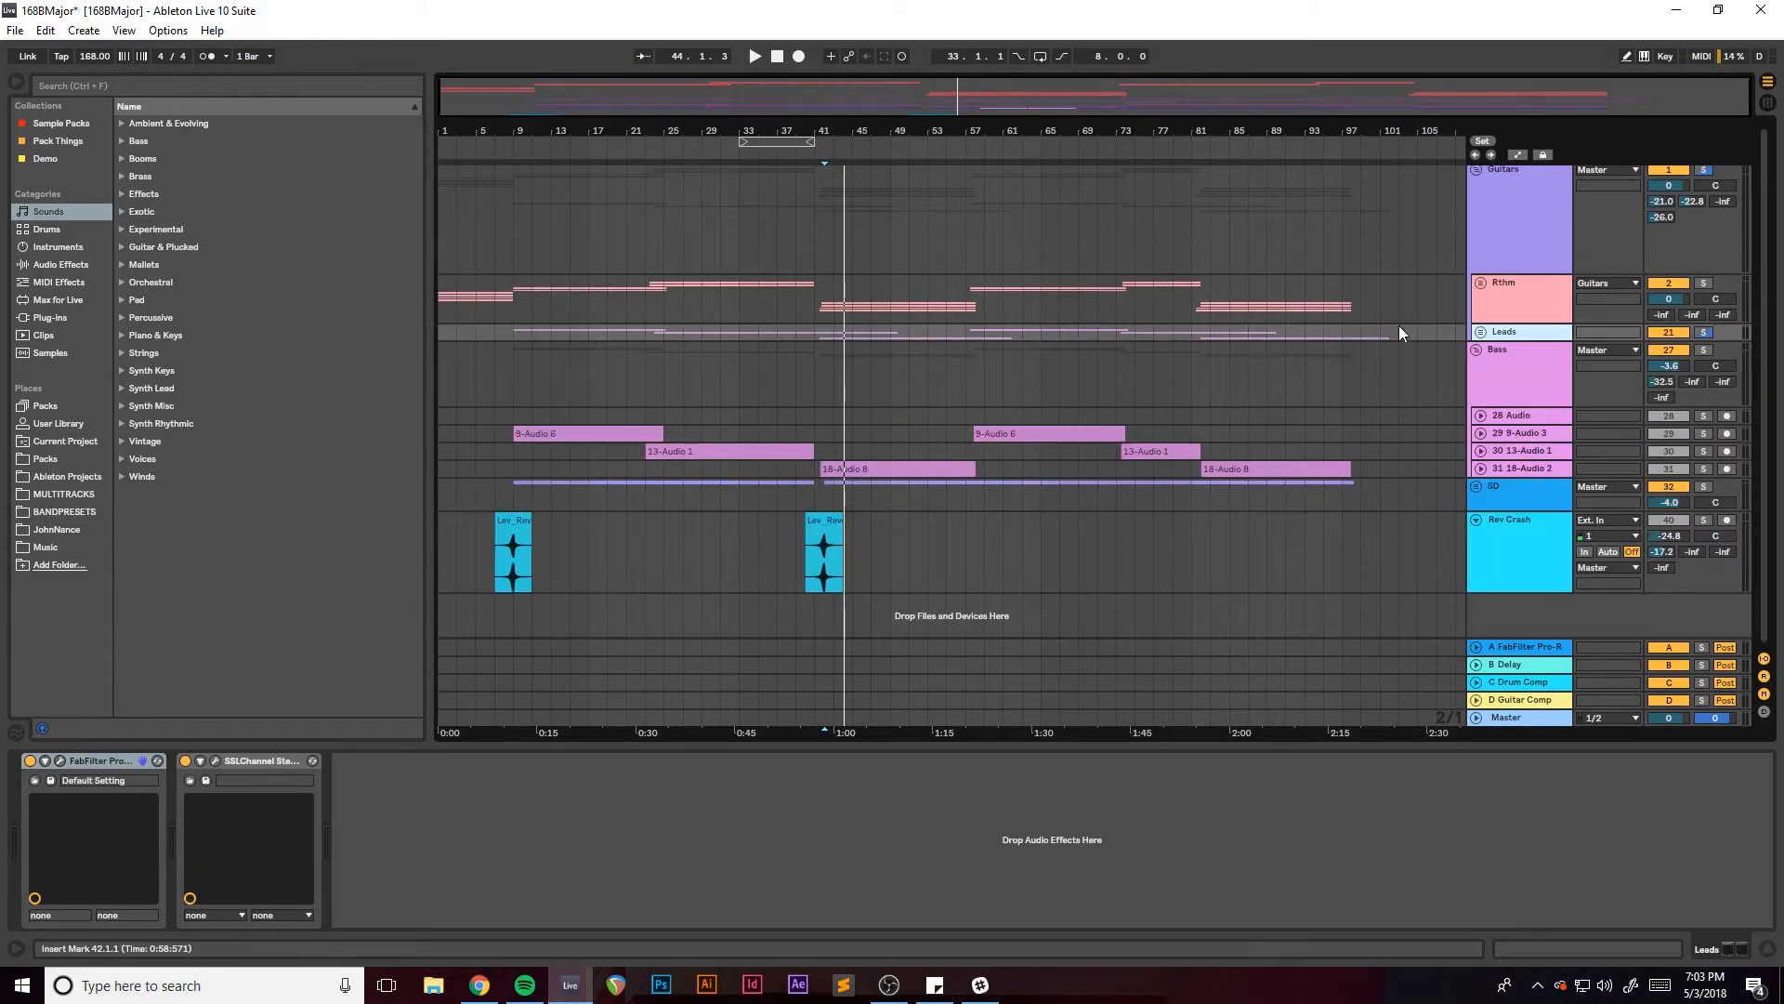
pyautogui.click(1507, 221)
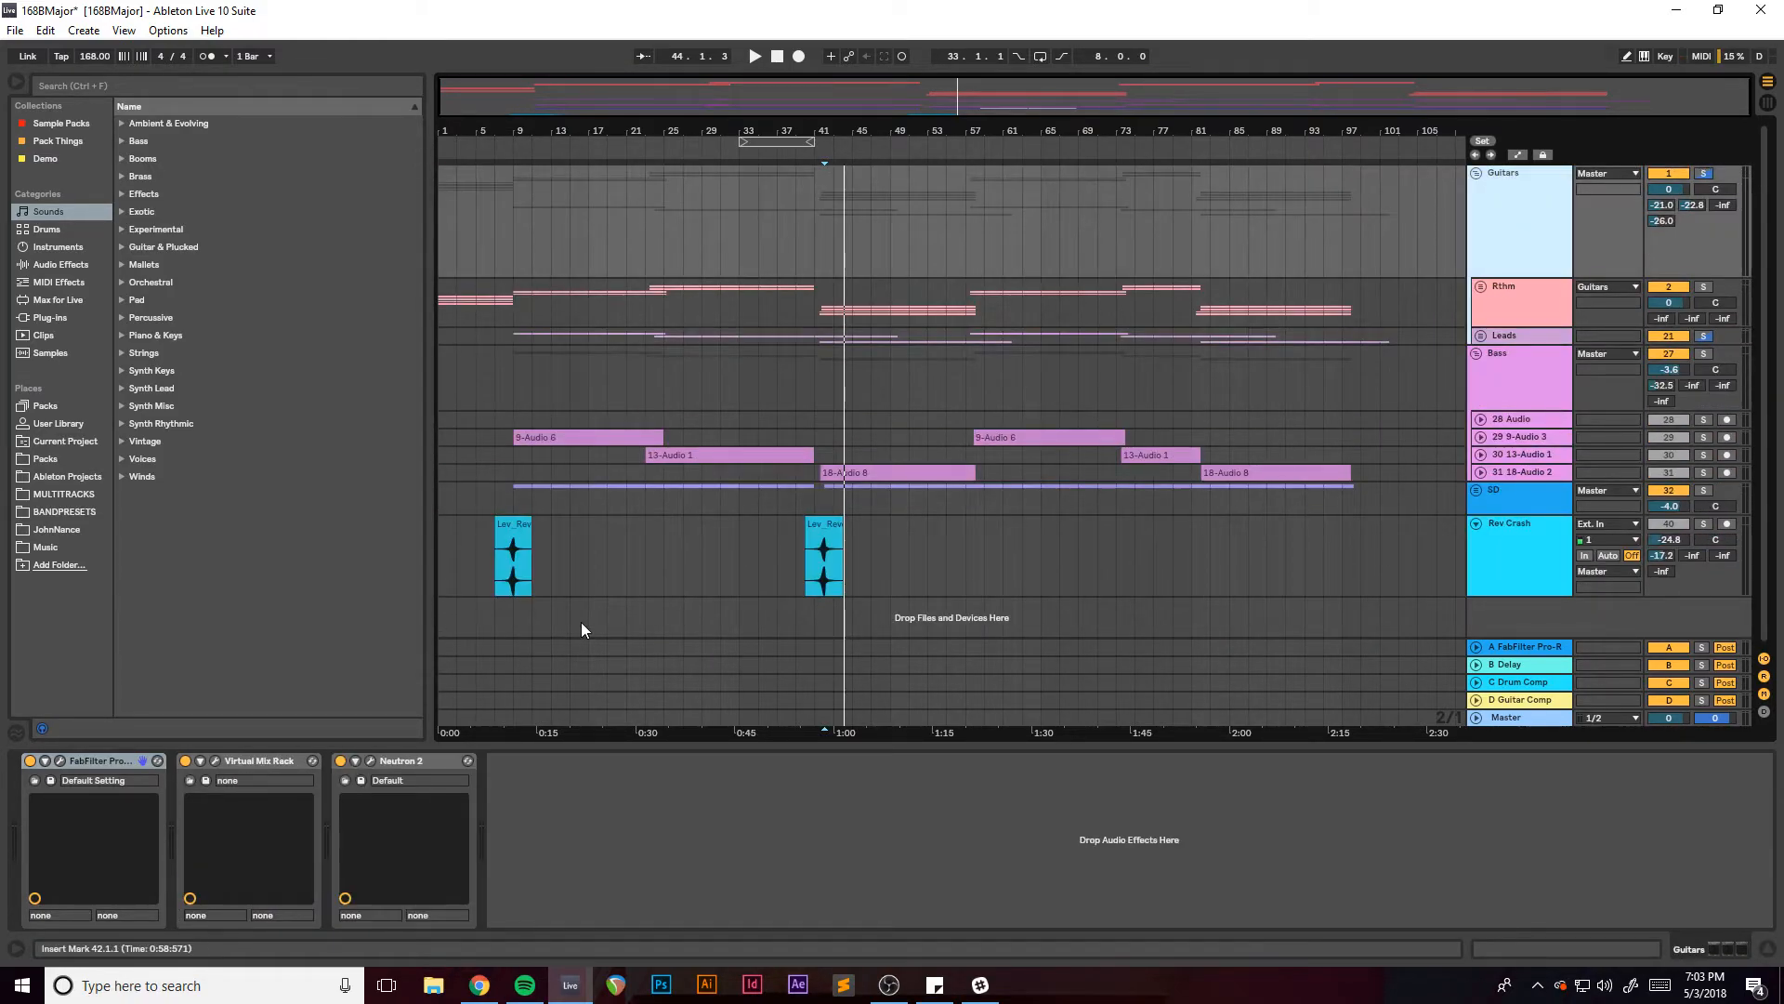
# Open the Guitars group's FabFilter Pro-Q 2, play a short passage to view its spectrum, and reposition the equalizer window.
pyautogui.click(60, 761)
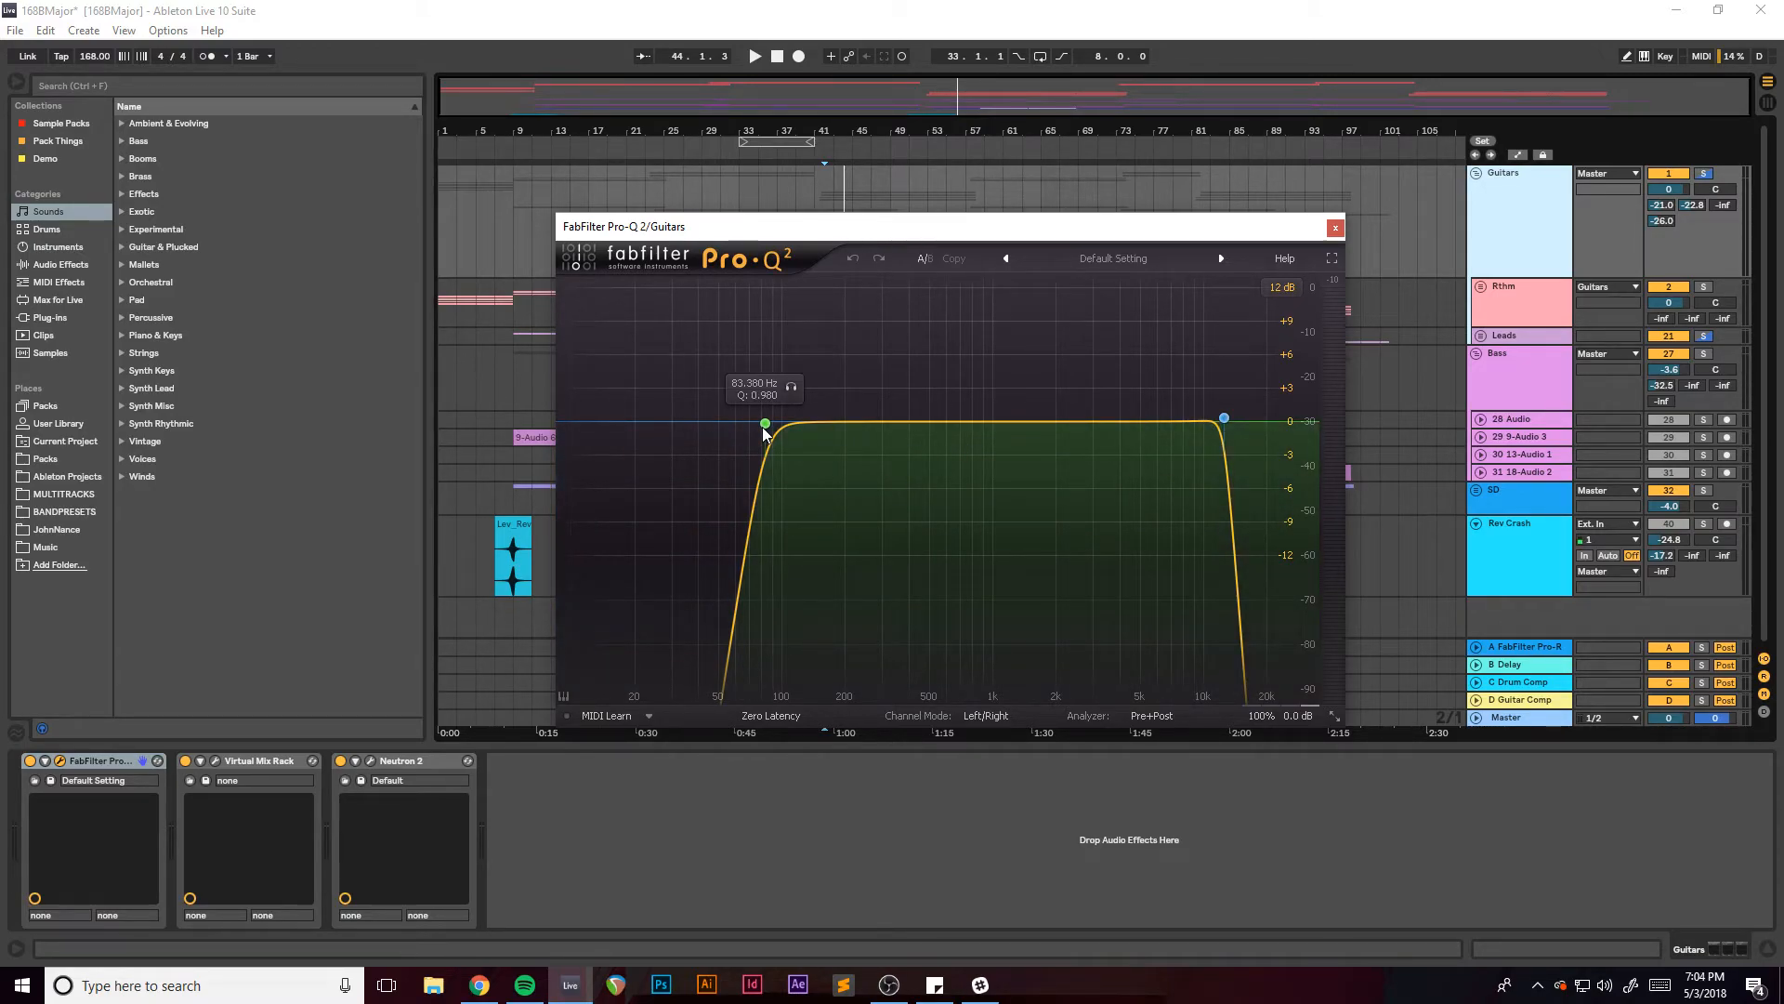
pyautogui.press('space')
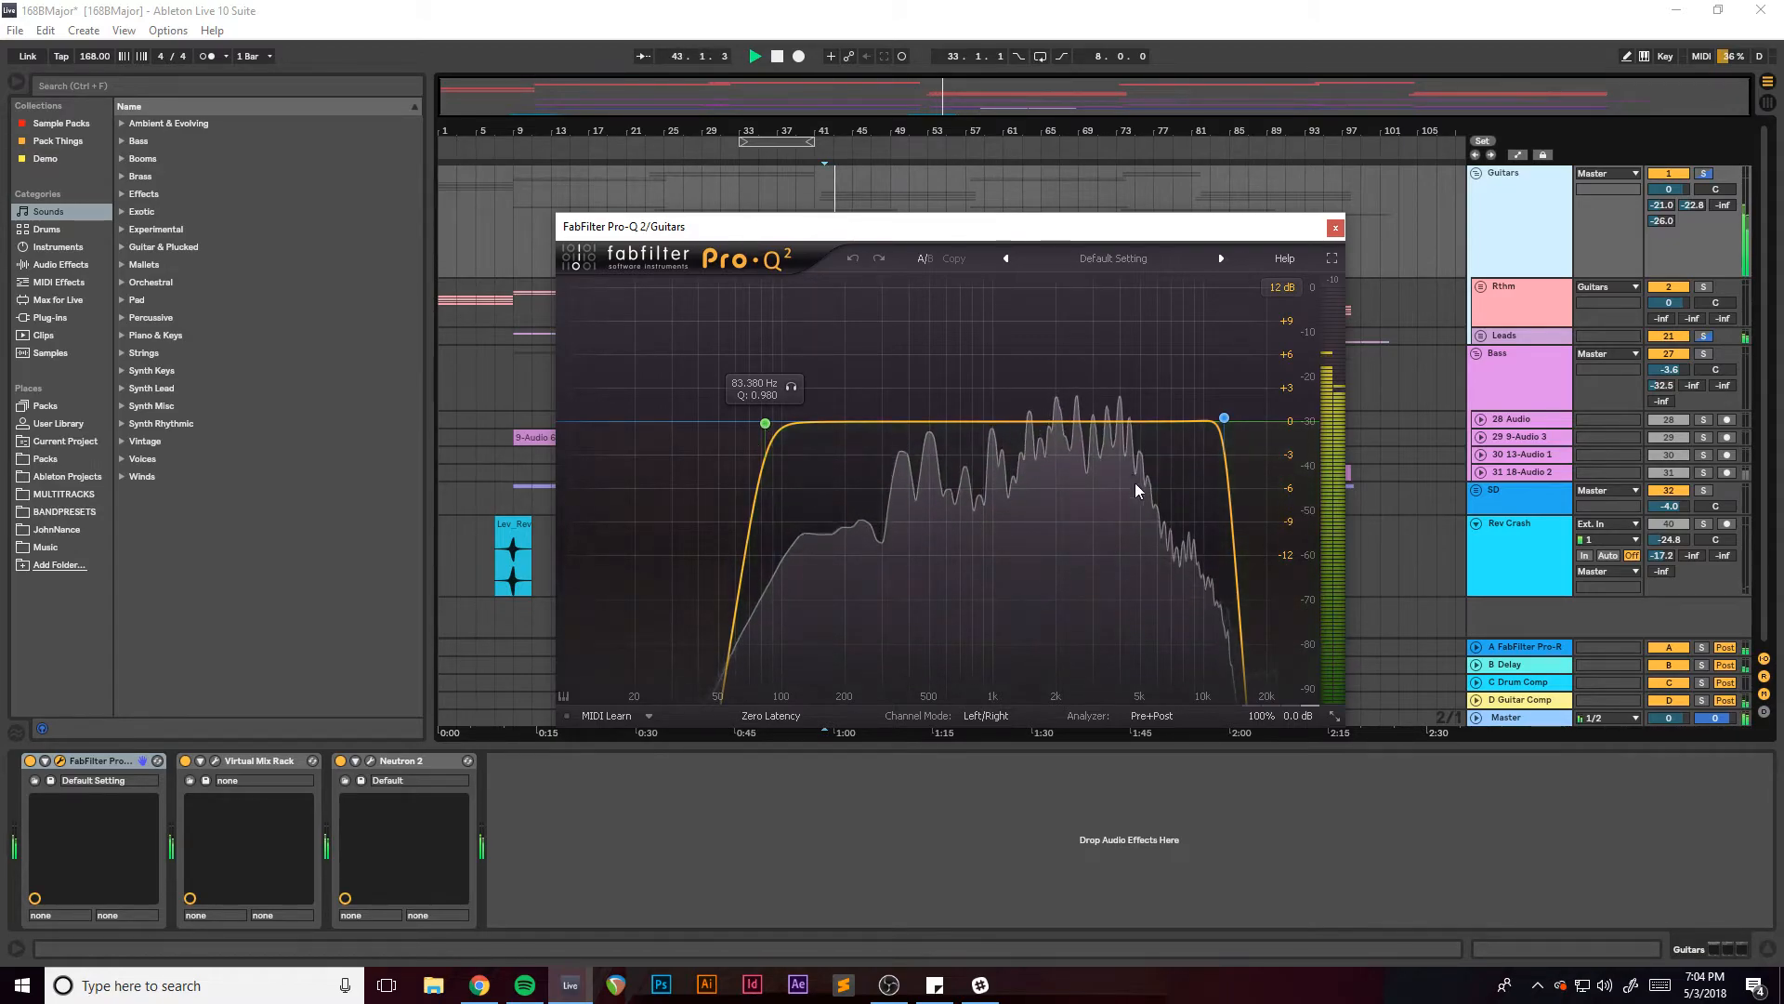
pyautogui.press('space')
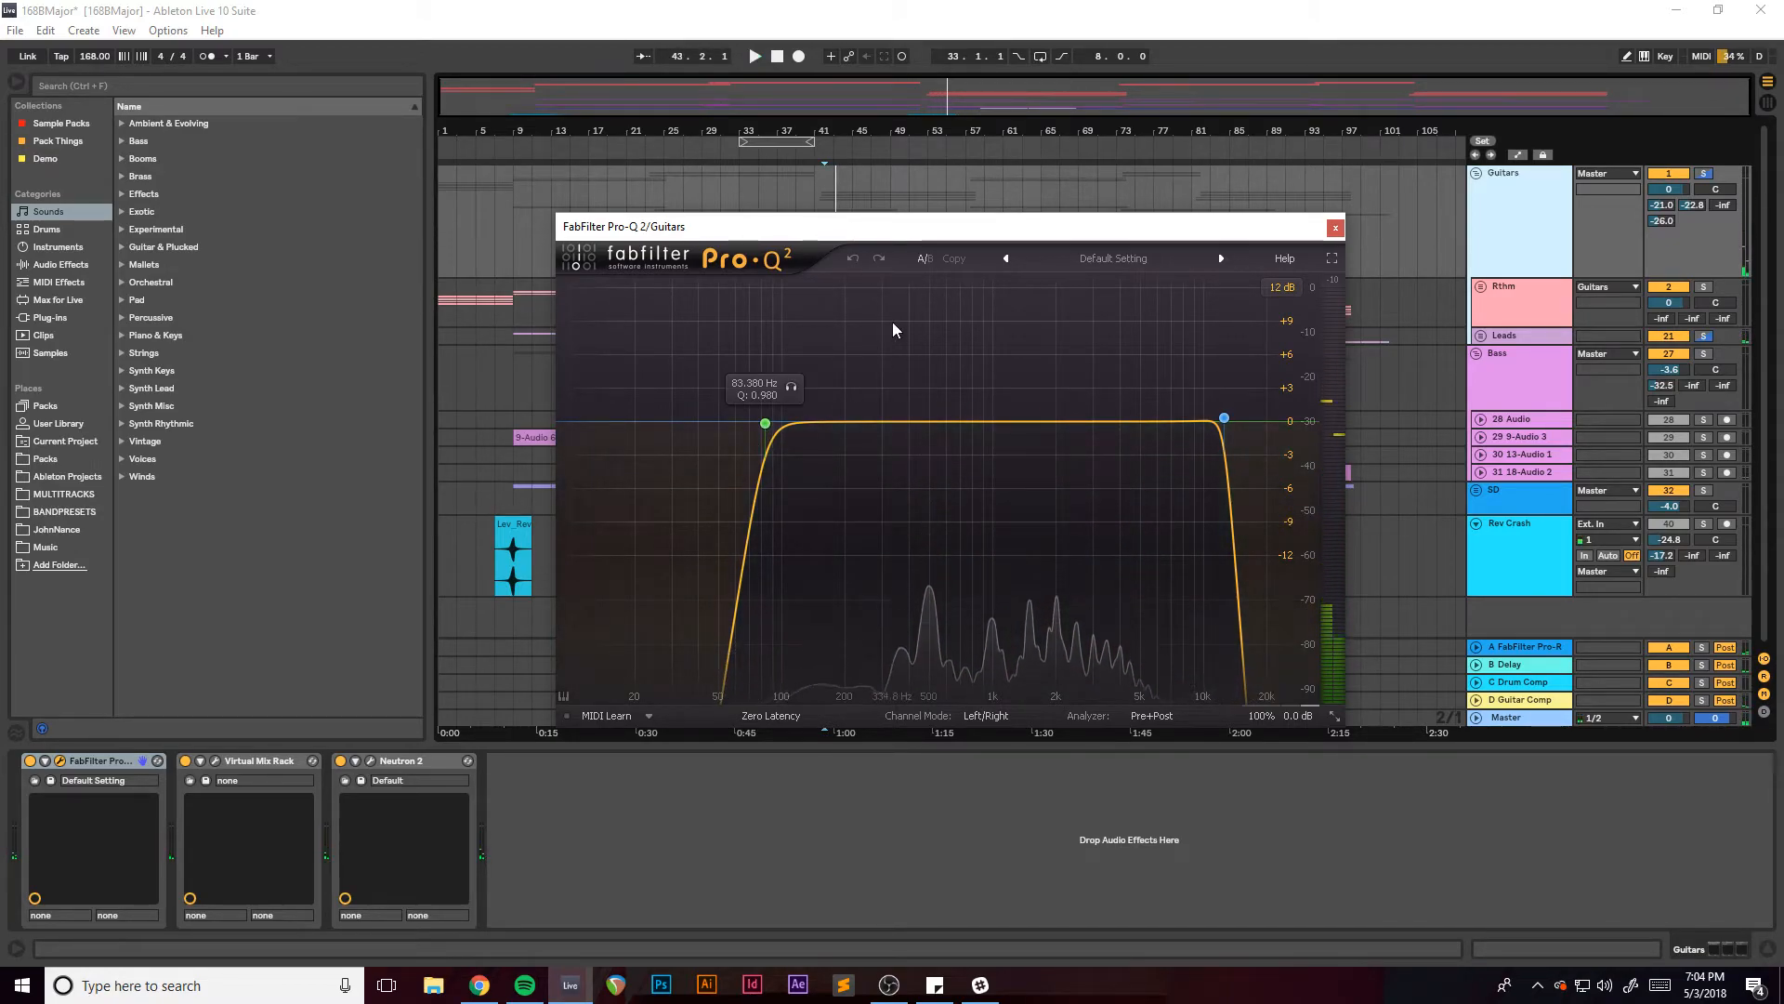
pyautogui.moveTo(1233, 231); pyautogui.dragTo(1075, 223)
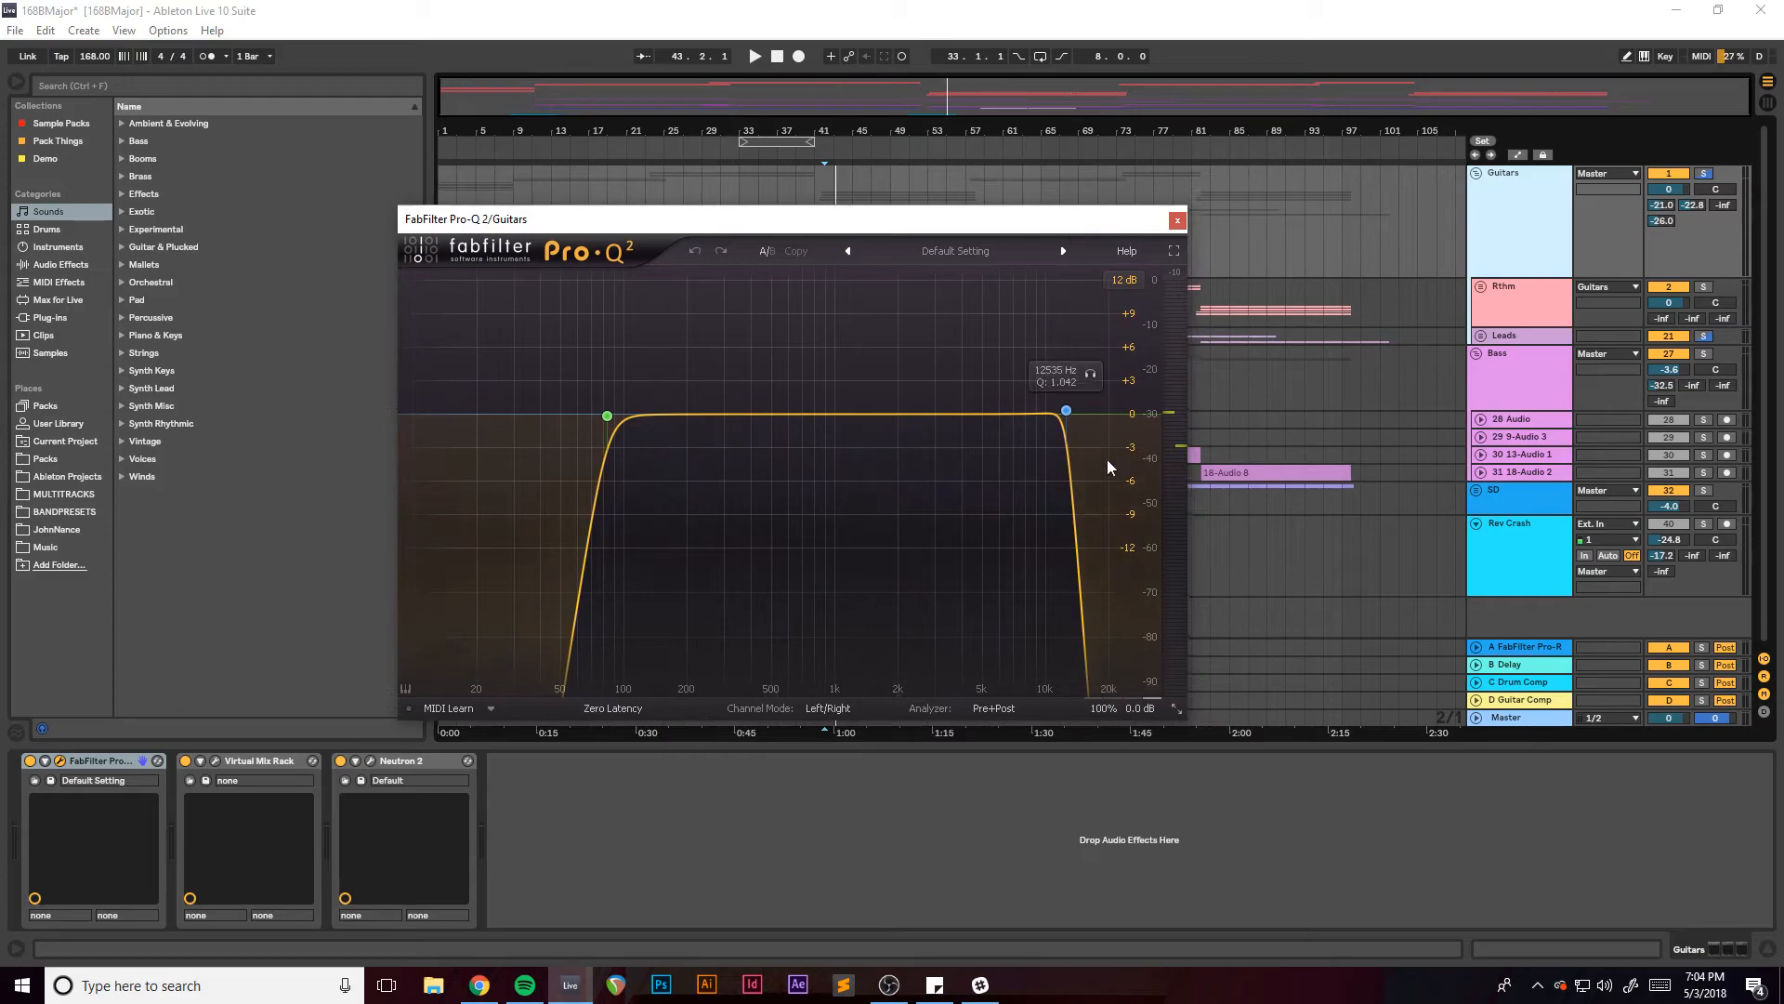
# Try raising the Guitars equalizer's high cut to 30000 Hz during playback, and undo the change.
pyautogui.press('space')
pyautogui.moveTo(1066, 410); pyautogui.dragTo(1191, 411)
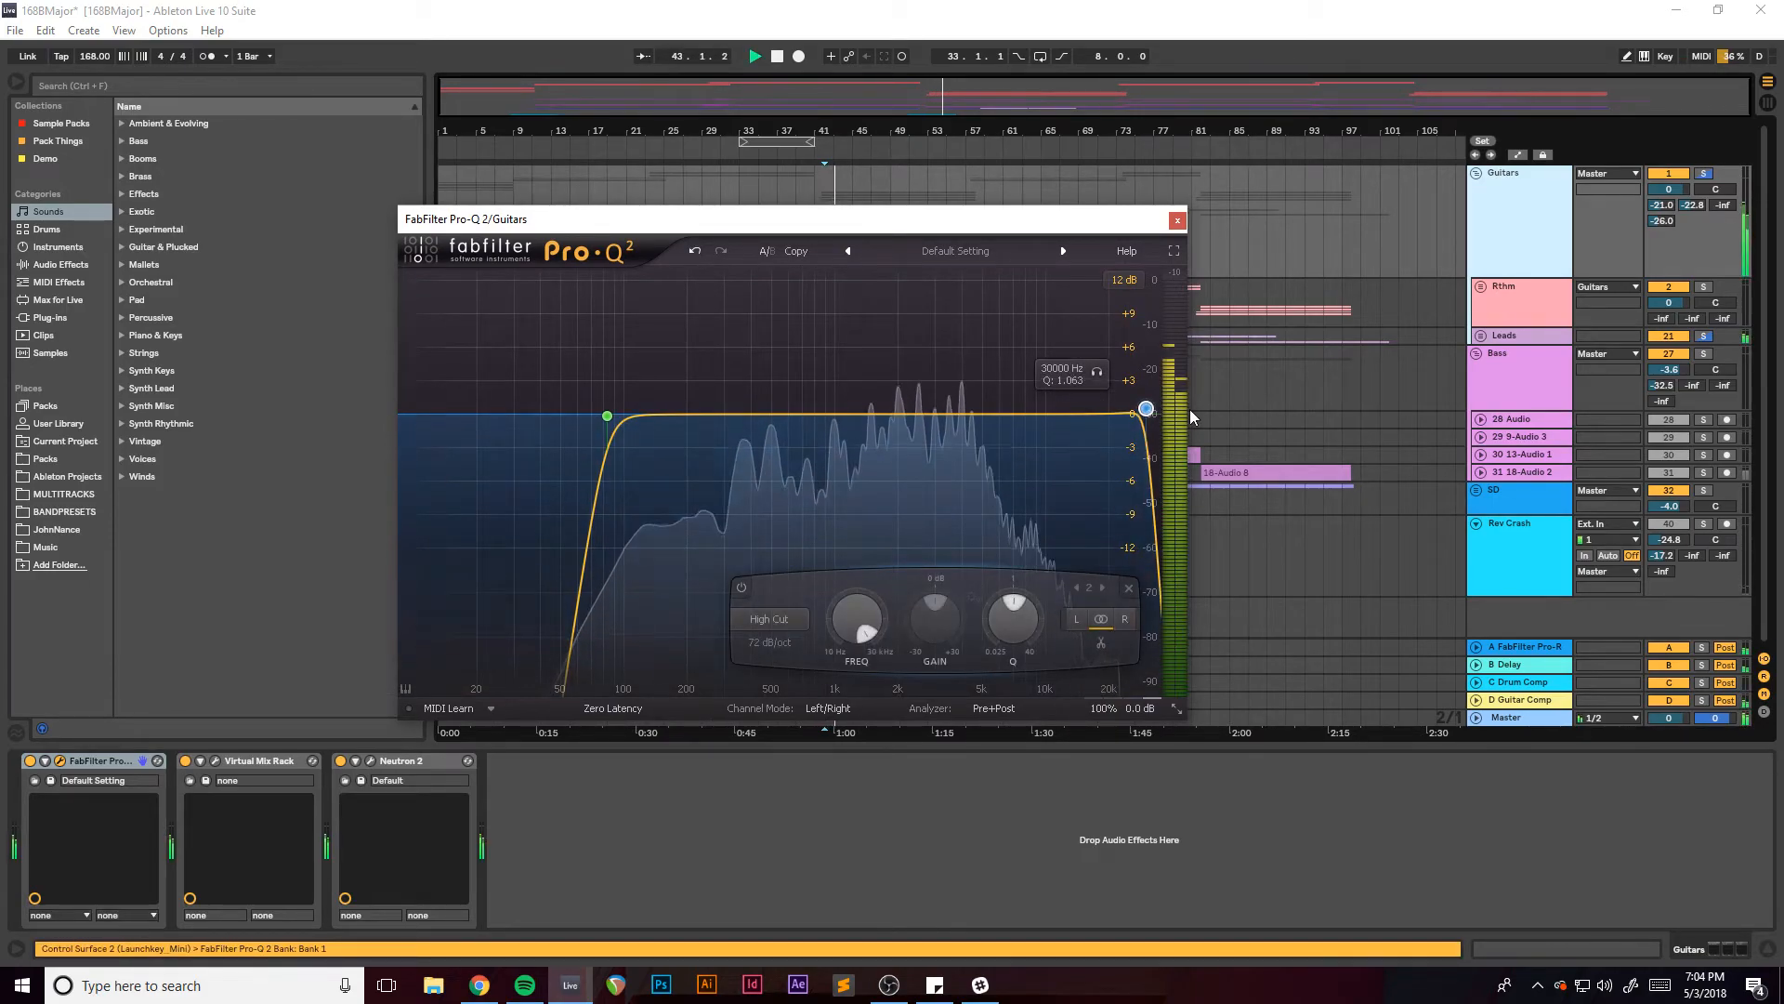
pyautogui.hotkey('ctrl', 'z')
# Close the Guitars group's equalizer, stop playback, and replay the passage from bar 42 in a closer arrangement view.
pyautogui.moveTo(994, 221); pyautogui.dragTo(1069, 227)
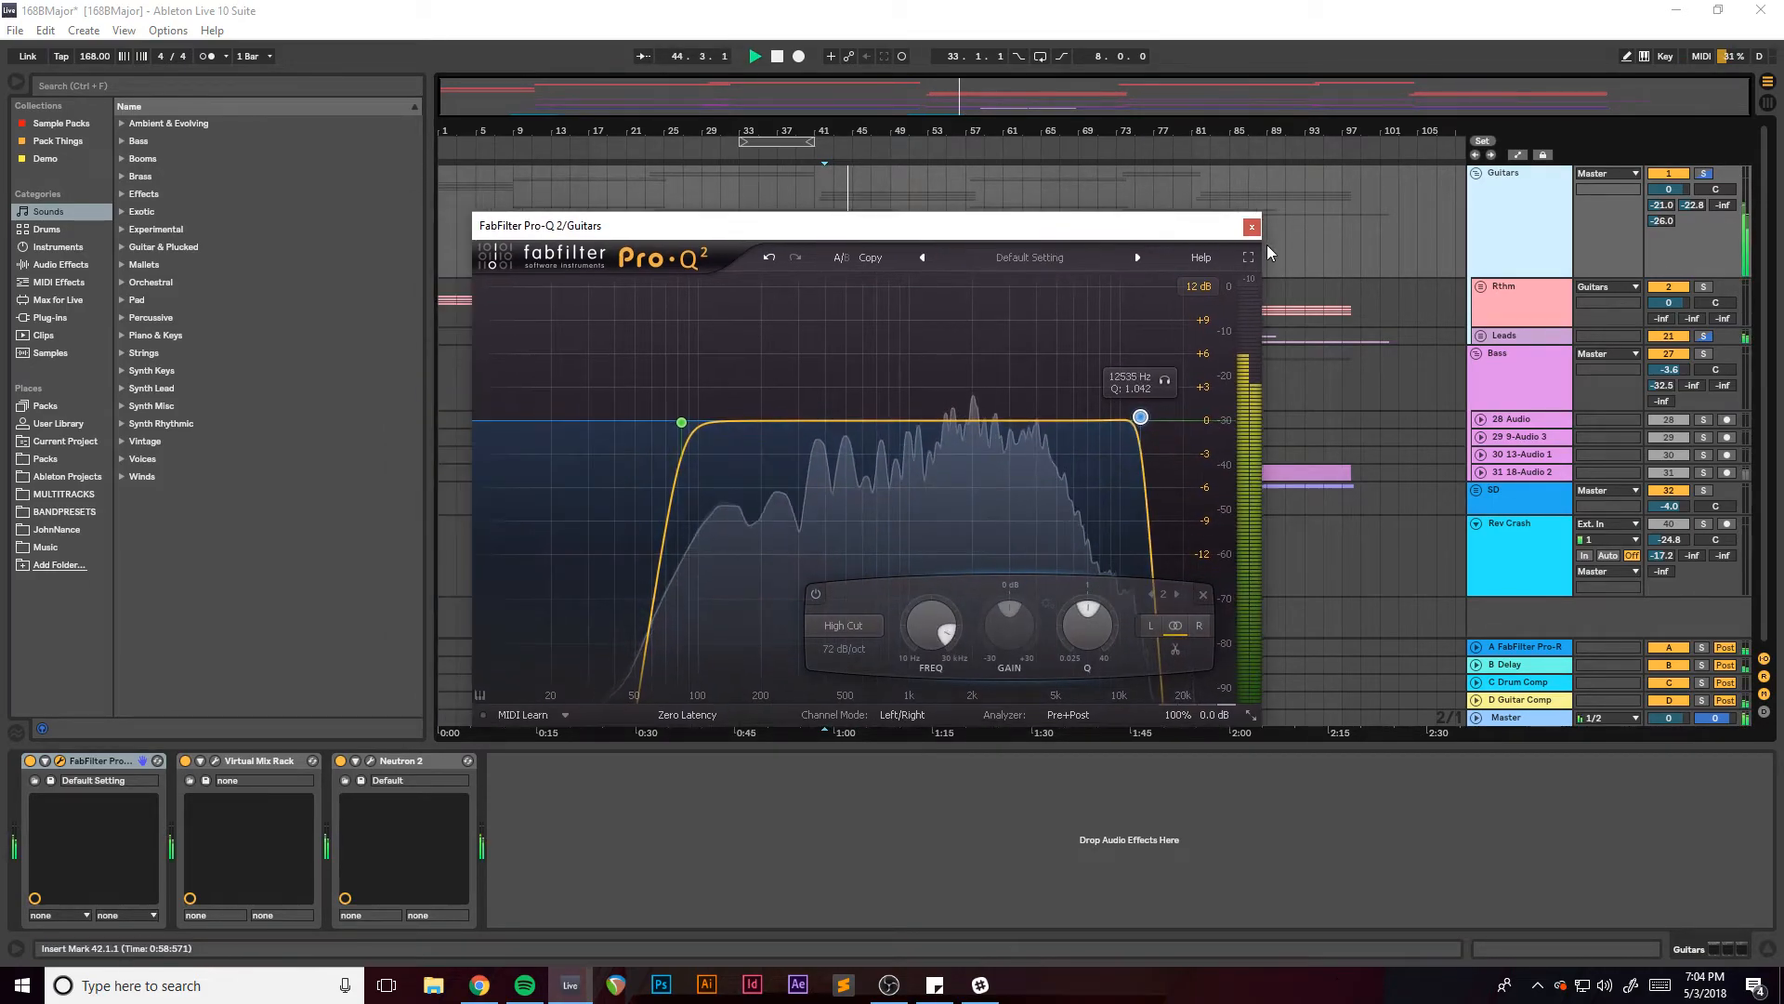
pyautogui.click(1252, 227)
pyautogui.press('space')
pyautogui.moveTo(812, 132); pyautogui.dragTo(812, 142)
pyautogui.moveTo(915, 94); pyautogui.dragTo(952, 131)
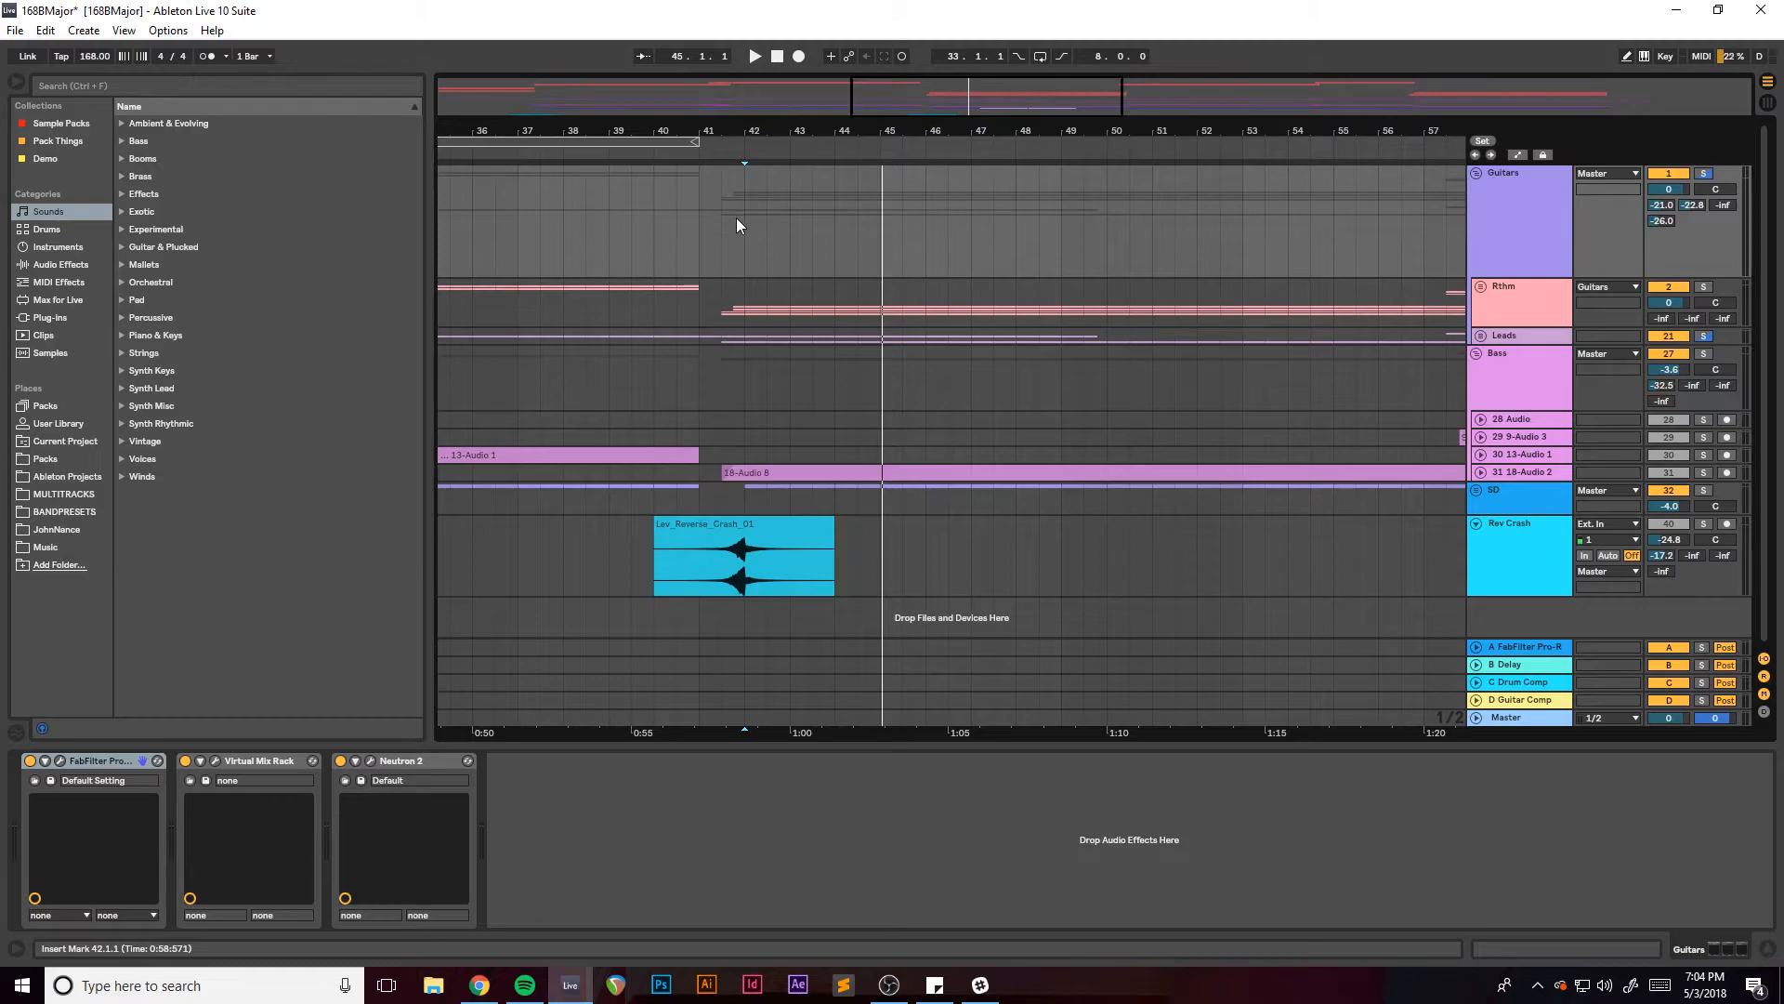
pyautogui.hscroll(2, 1442, 181)
pyautogui.press('space')
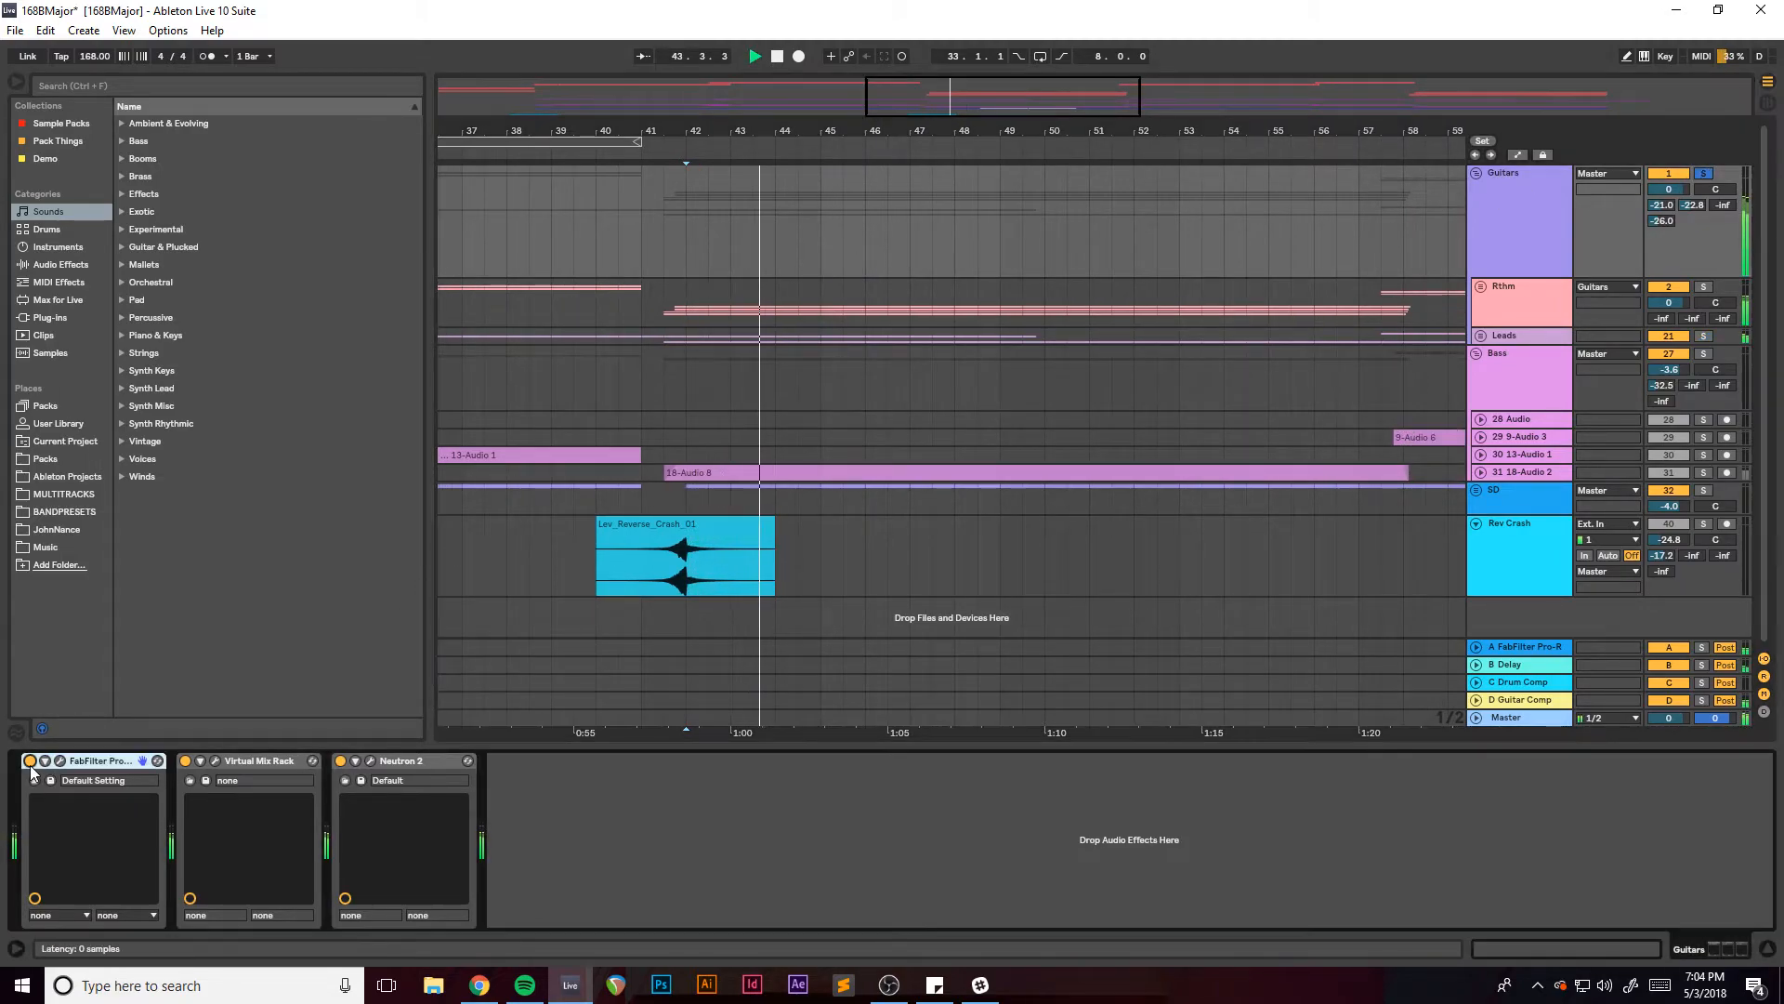
pyautogui.press('space')
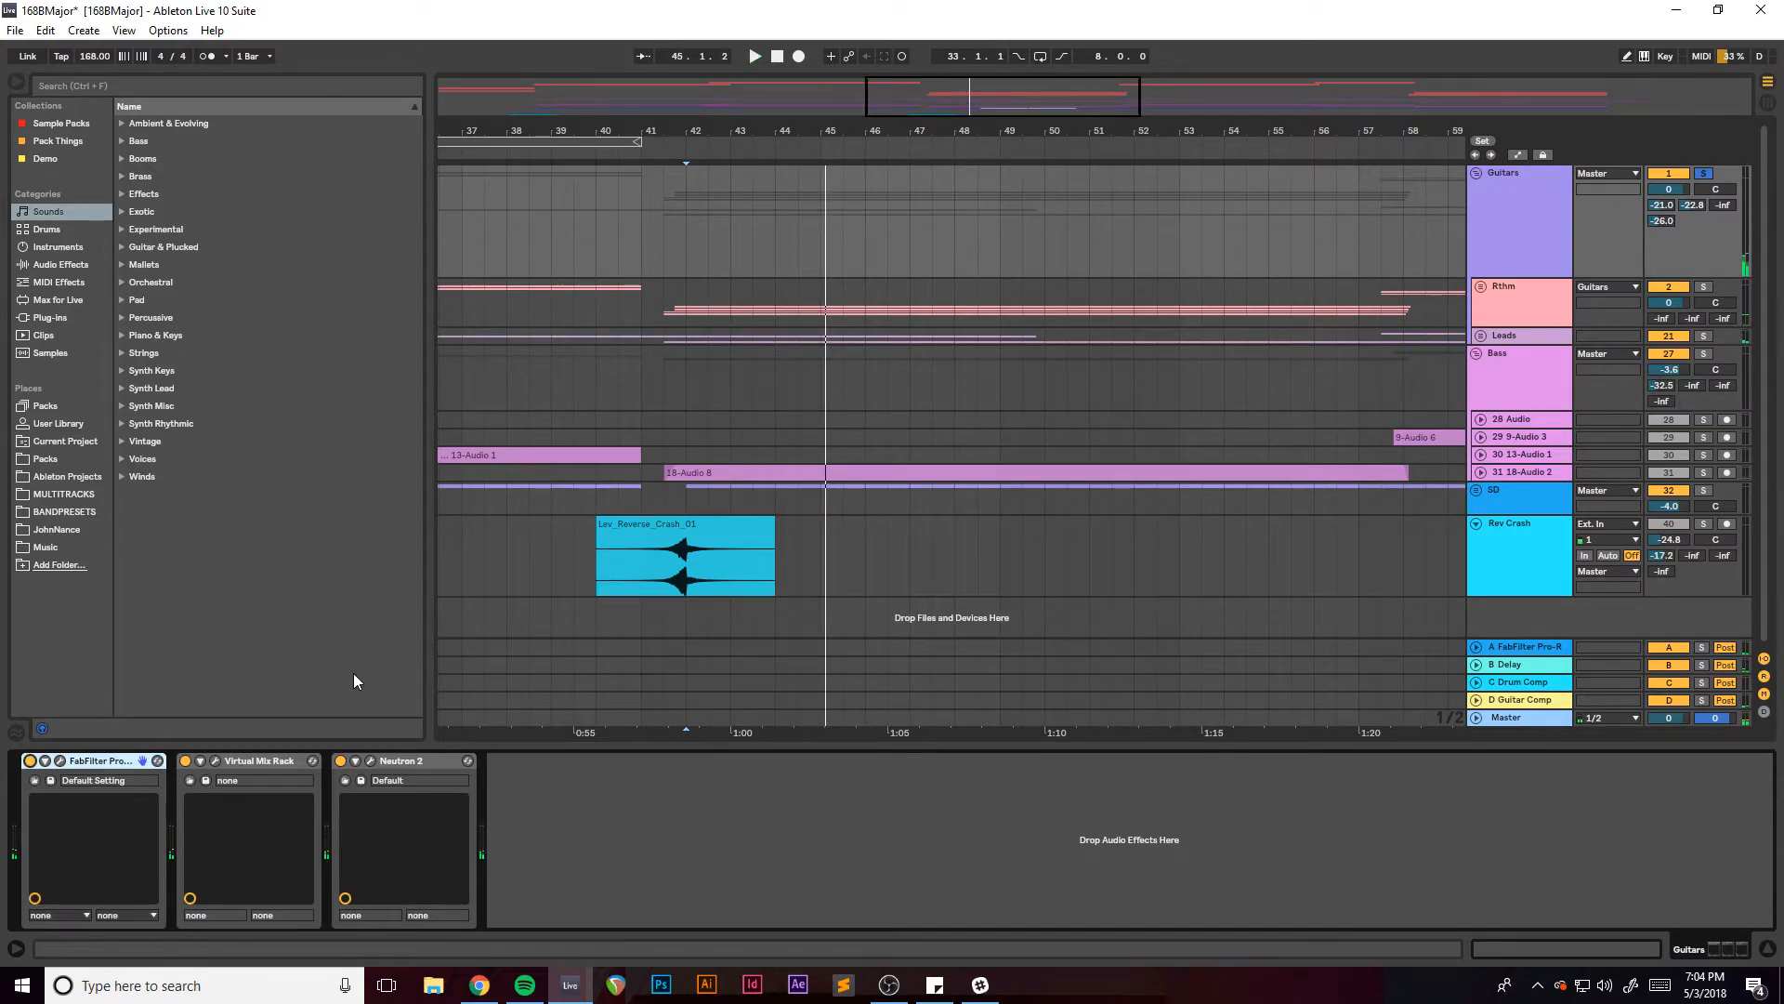
# Open the Guitars group's Virtual Mix Rack and play a short passage to check its Revival, FG-401 and VCC Channel modules.
pyautogui.click(215, 760)
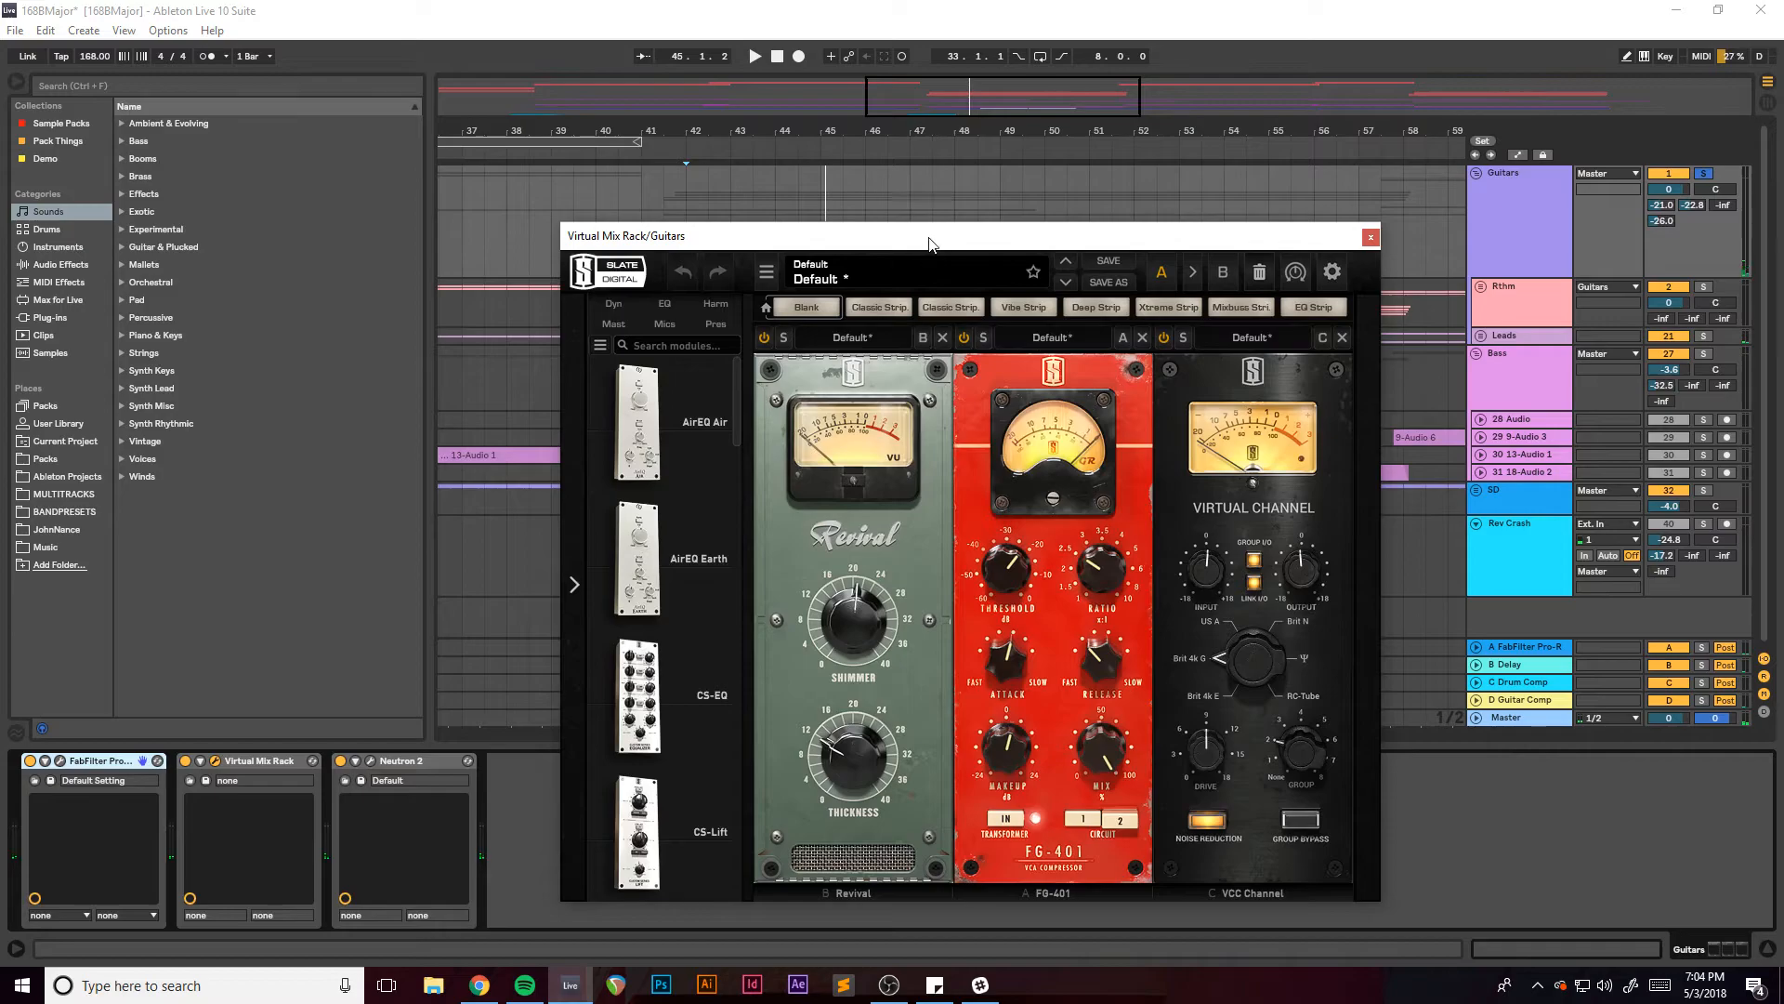
pyautogui.moveTo(929, 245); pyautogui.dragTo(901, 162)
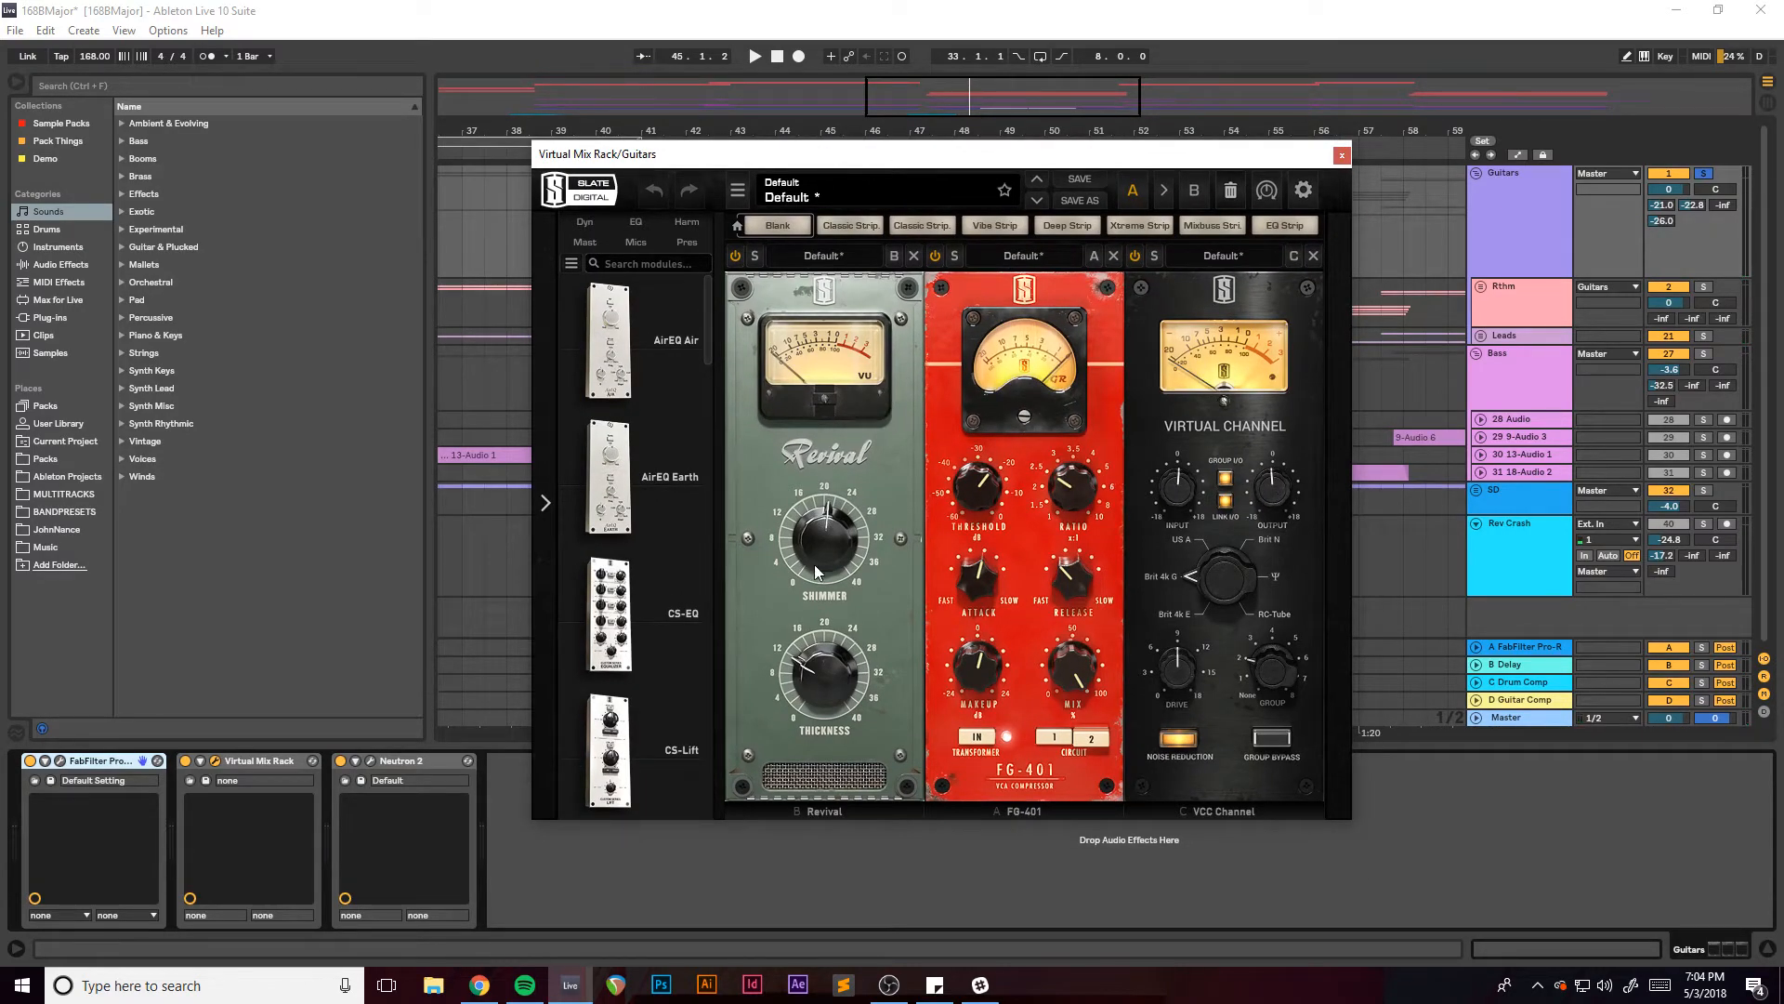
pyautogui.moveTo(817, 558); pyautogui.dragTo(837, 474)
pyautogui.moveTo(844, 160); pyautogui.dragTo(750, 158)
pyautogui.moveTo(858, 156); pyautogui.dragTo(811, 177)
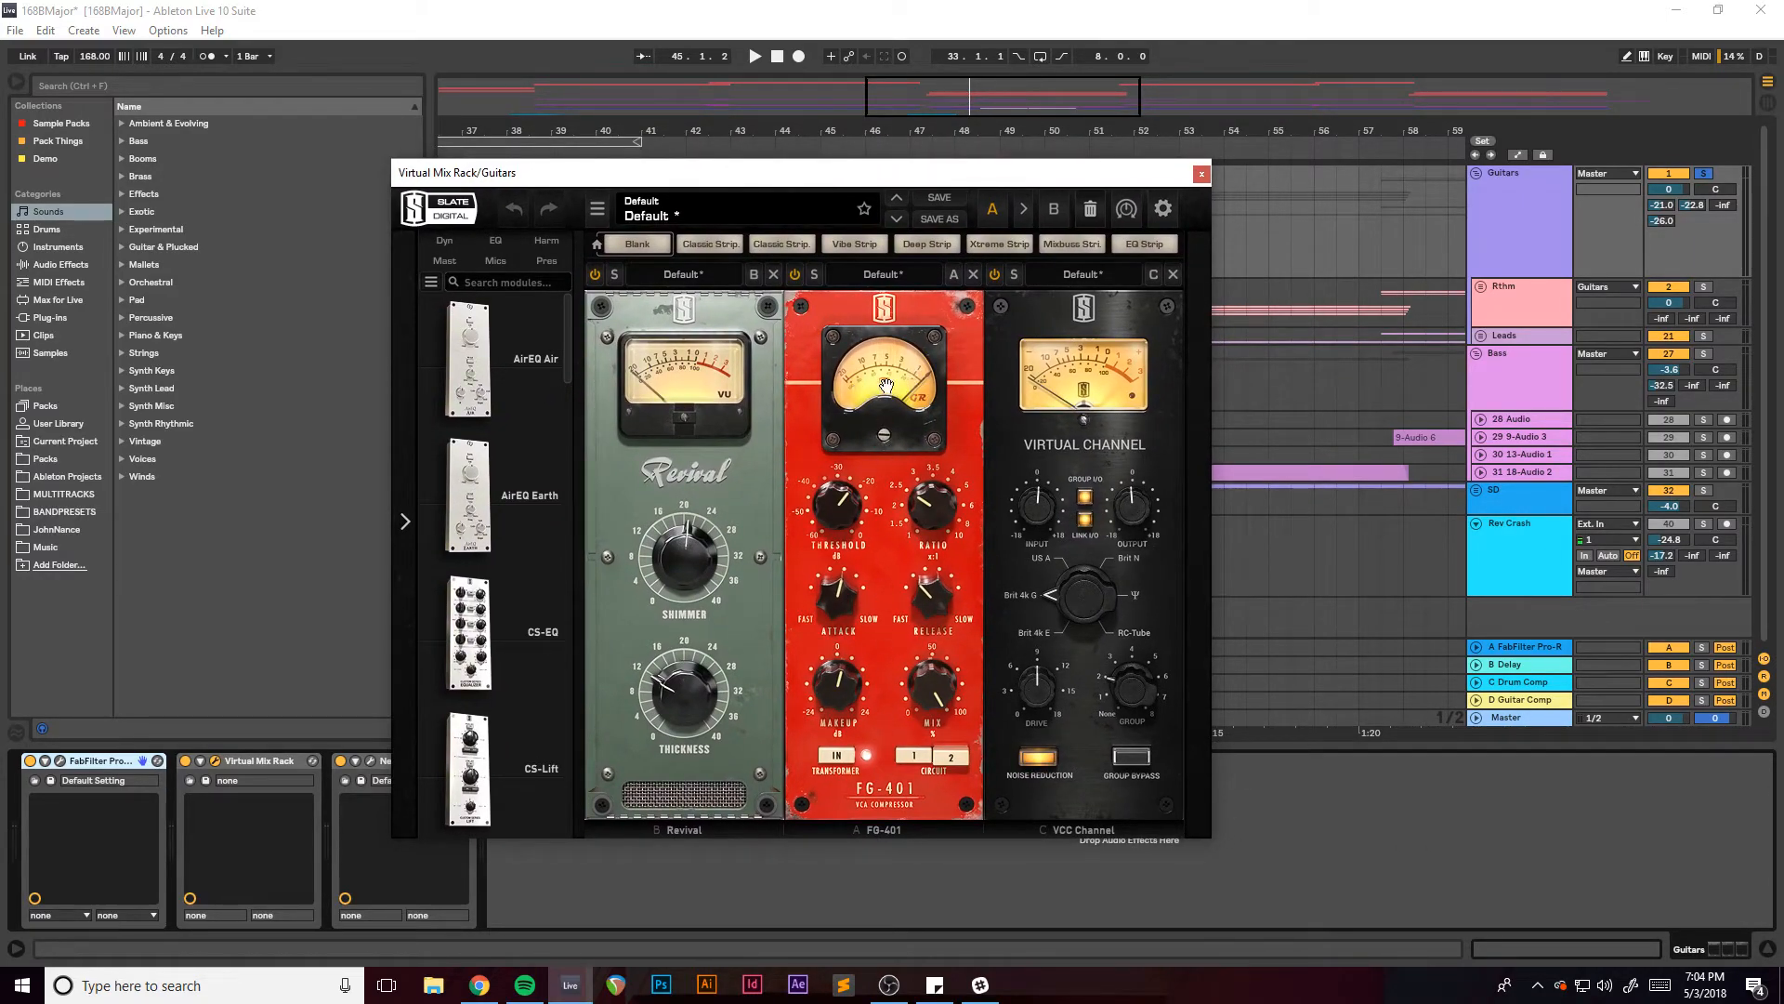
pyautogui.press('space')
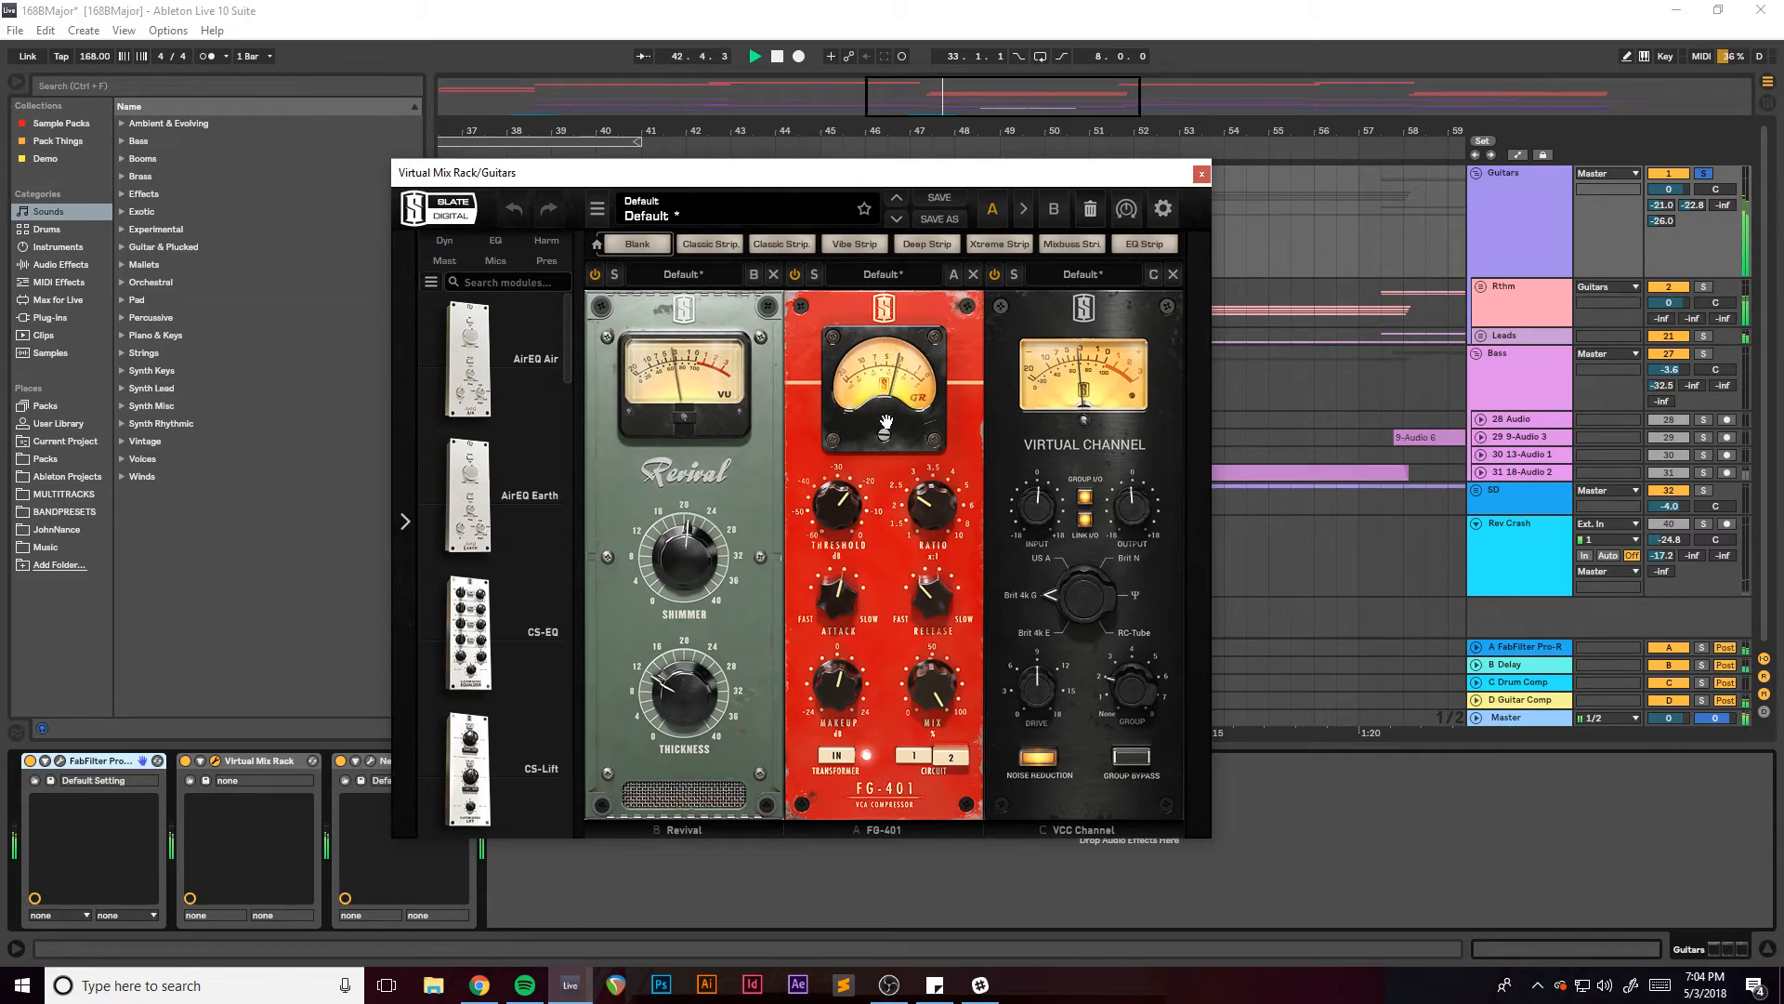
pyautogui.press('space')
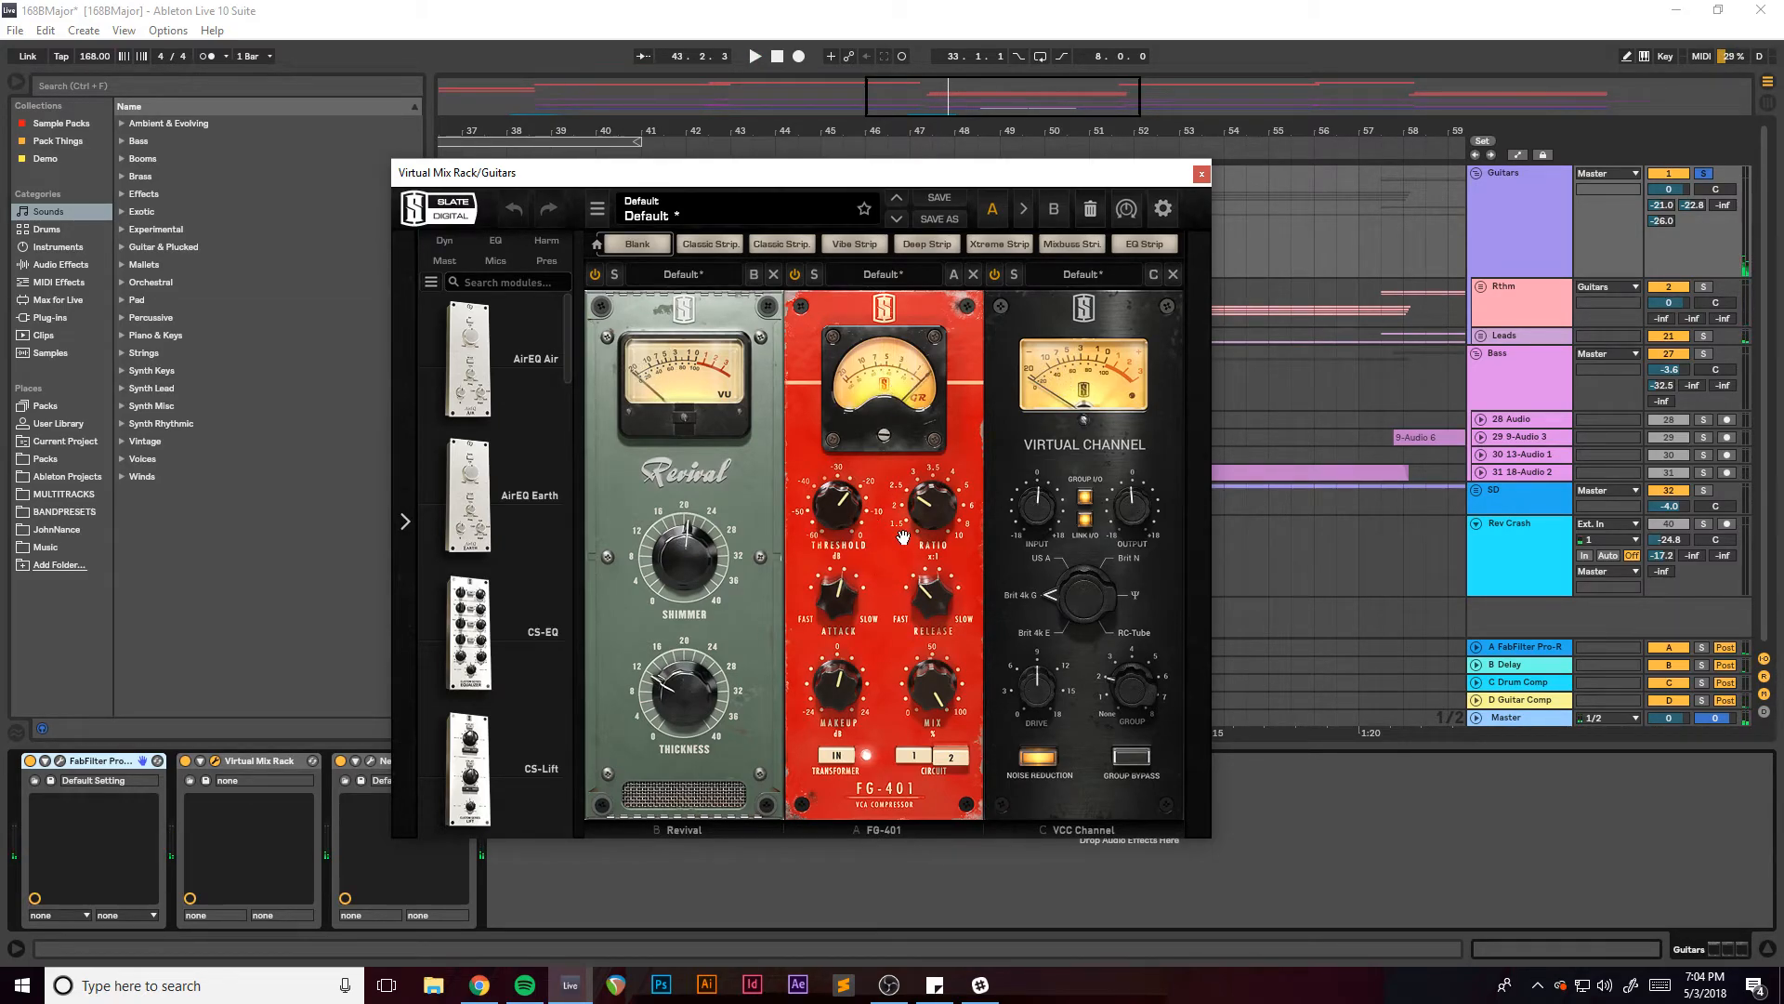
# Compare the passage with the VCC Channel module bypassed and enabled during playback, and close the Guitars Virtual Mix Rack.
pyautogui.moveTo(1042, 186); pyautogui.dragTo(952, 174)
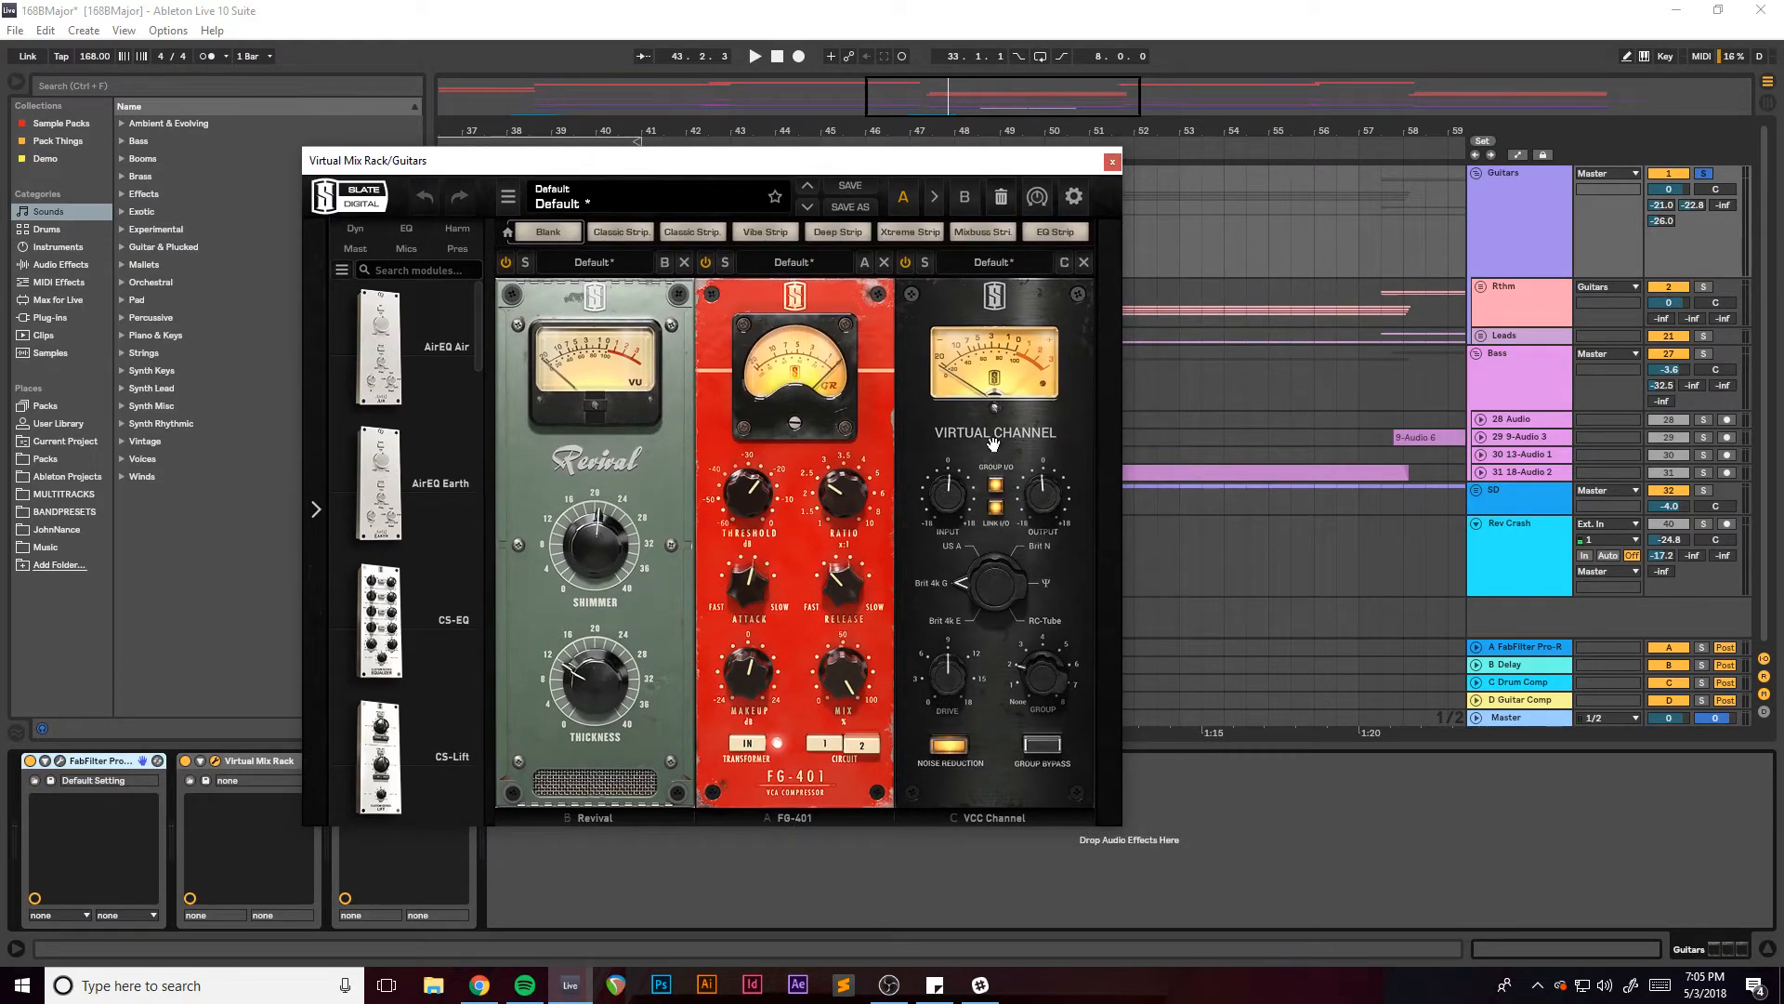
pyautogui.press('space')
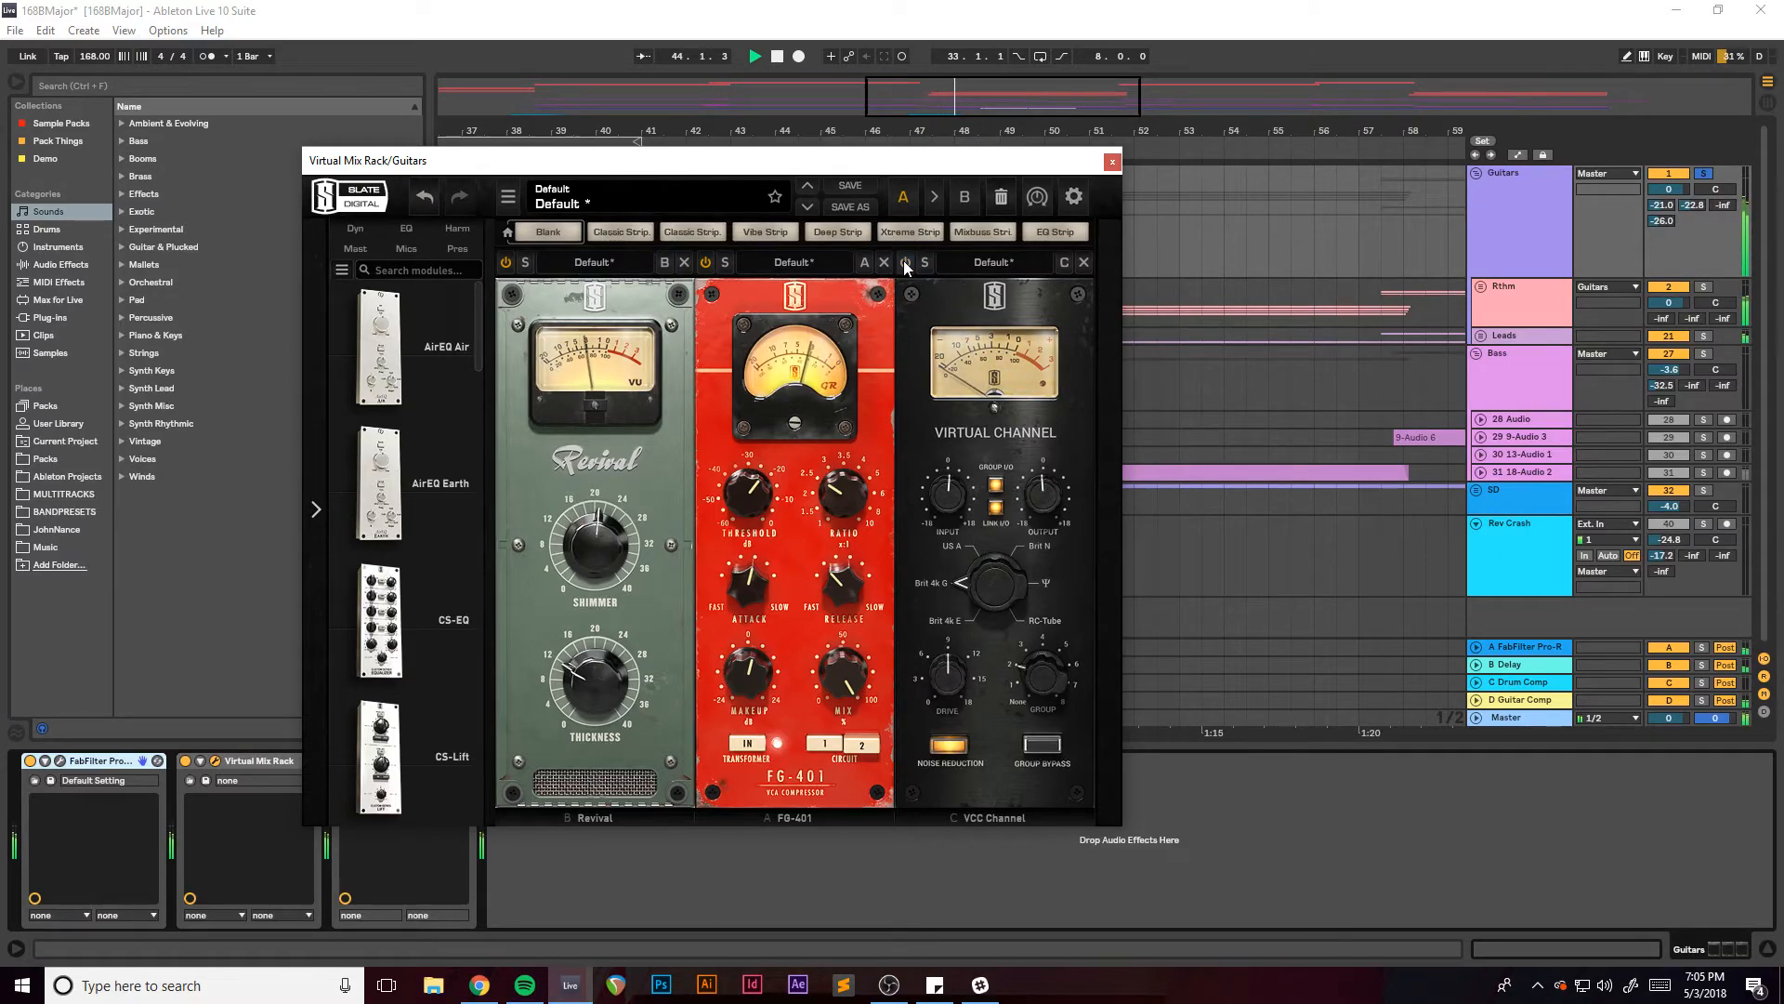
pyautogui.press('space')
pyautogui.moveTo(958, 167); pyautogui.dragTo(1259, 213)
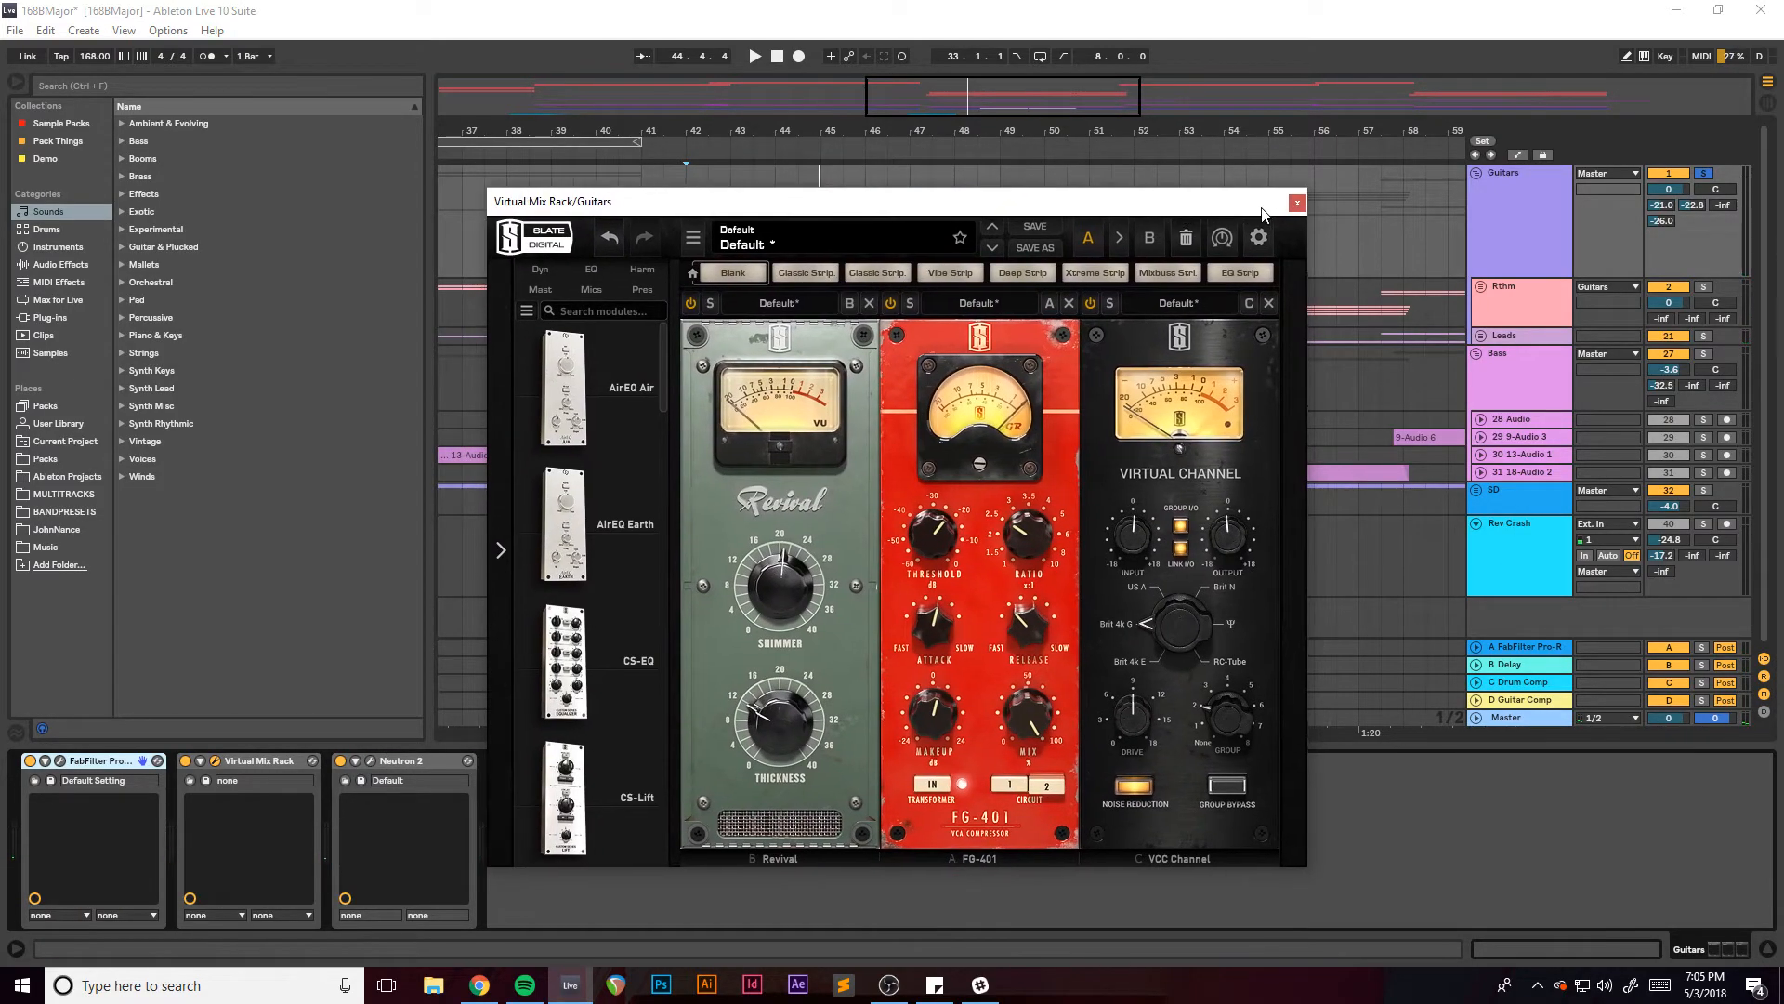
pyautogui.click(1294, 204)
# Show the whole song, collapse the Rev Crash track, and save the set.
pyautogui.moveTo(922, 103); pyautogui.dragTo(922, 37)
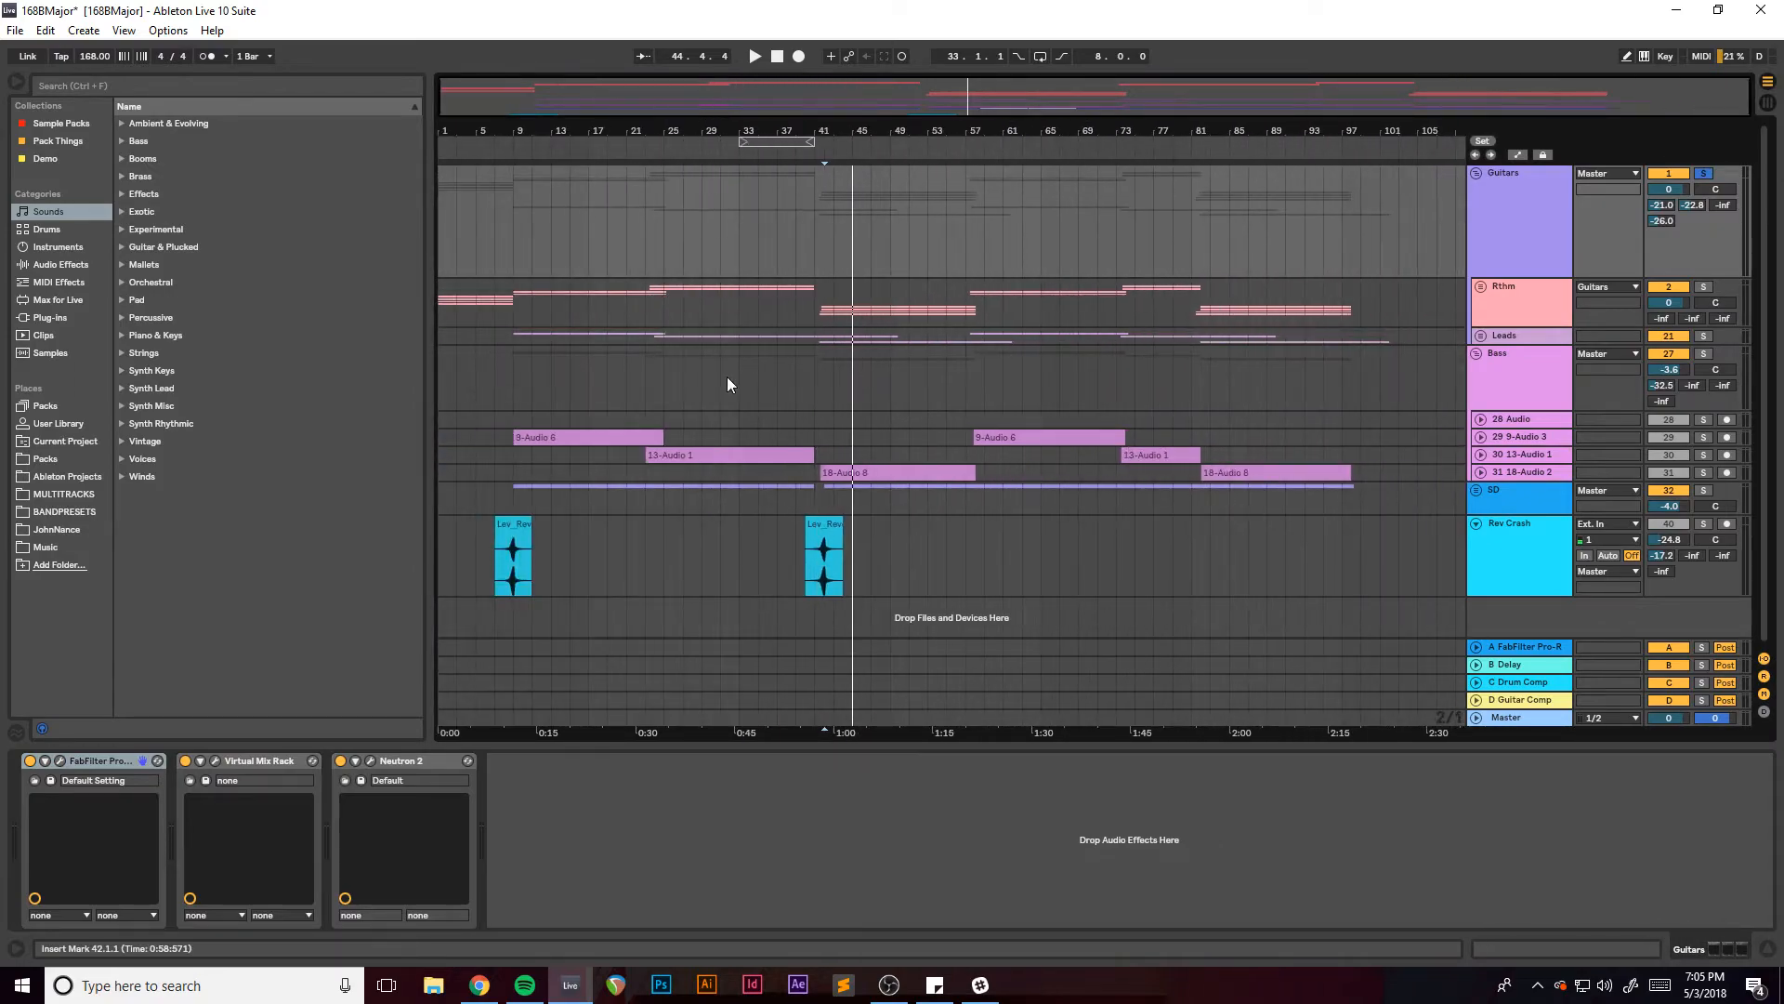
pyautogui.click(1477, 522)
pyautogui.hotkey('ctrl', 's')
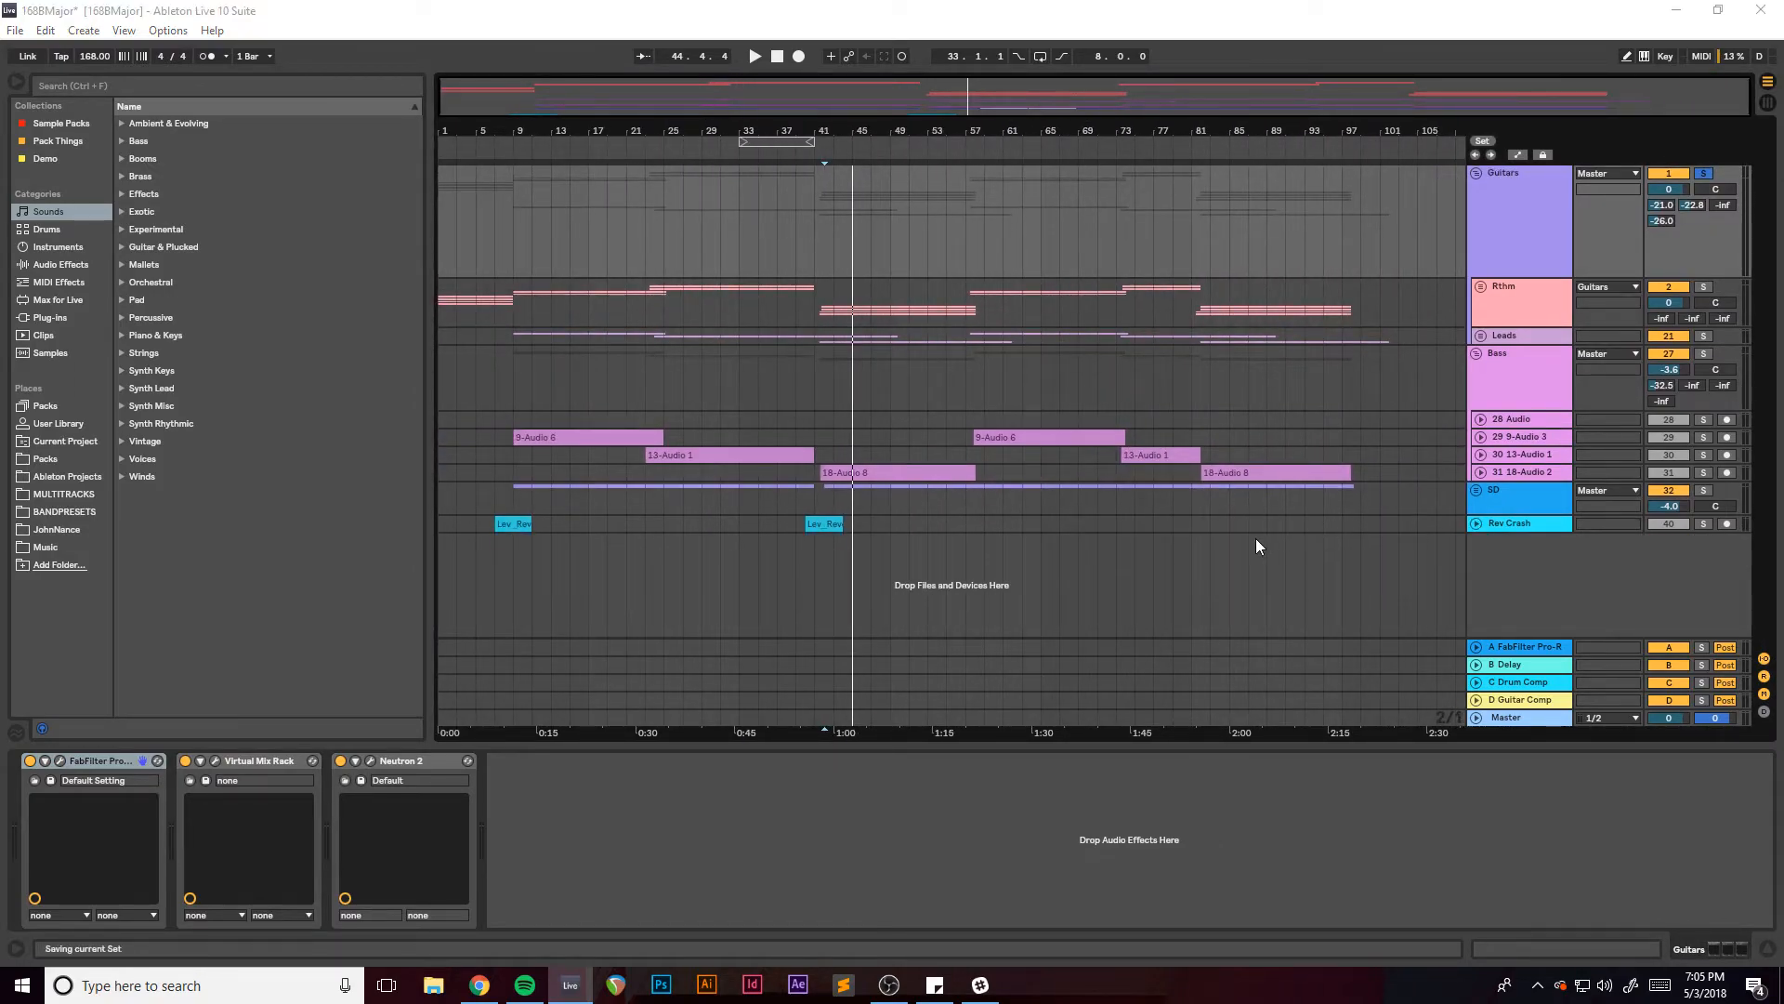
# Select return track A and open its FabFilter Pro-R to view the reverb settings.
pyautogui.click(1517, 646)
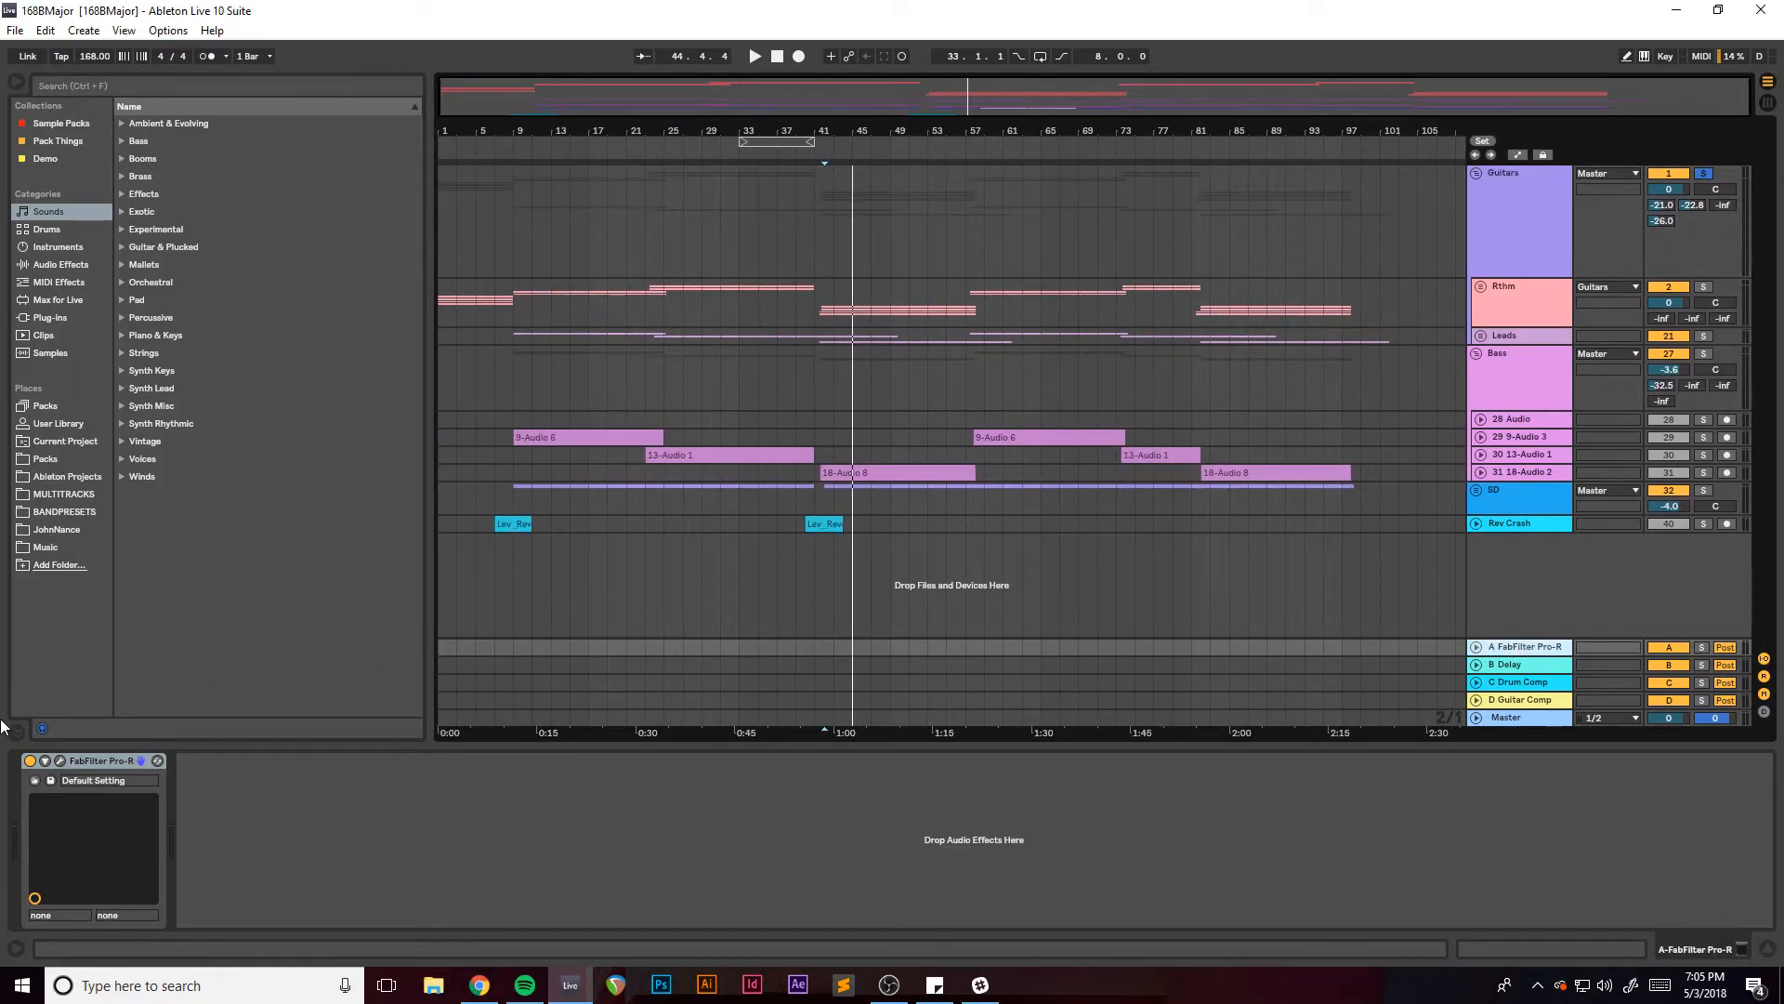
pyautogui.click(60, 762)
pyautogui.moveTo(801, 236); pyautogui.dragTo(686, 155)
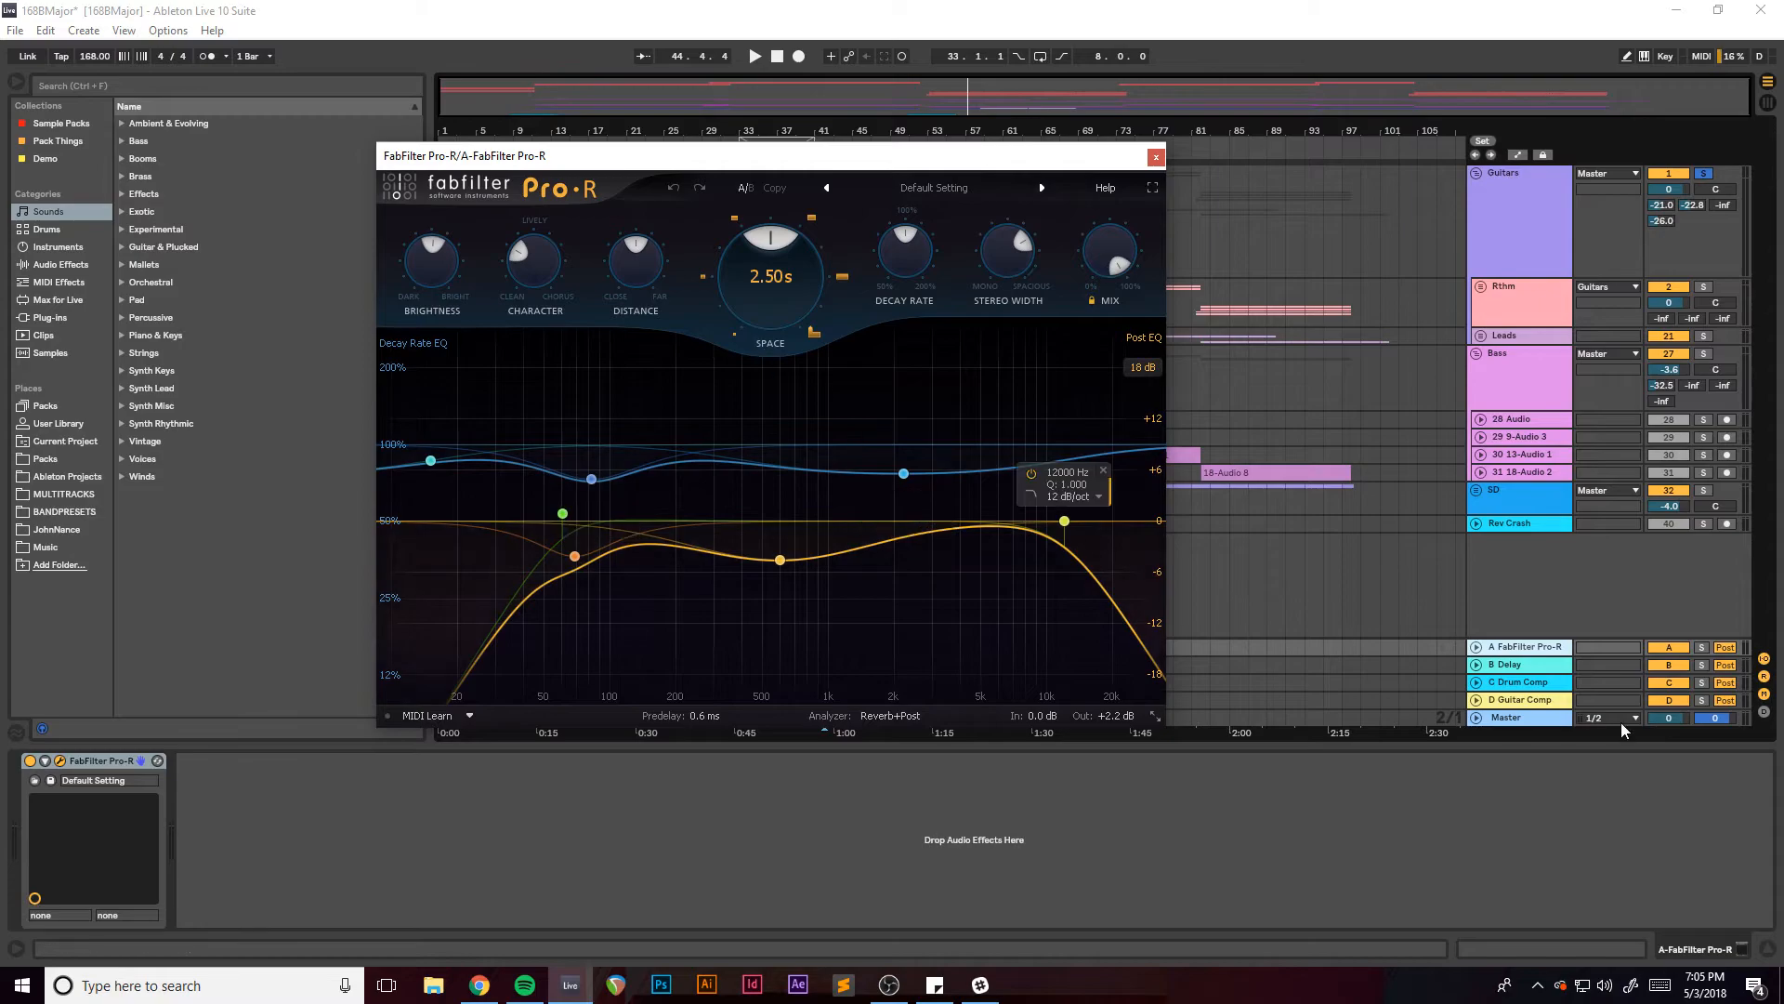
# Audition the reverb on return A soloed and with the solo off, stop playback, and close FabFilter Pro-R.
pyautogui.click(1702, 648)
pyautogui.press('space')
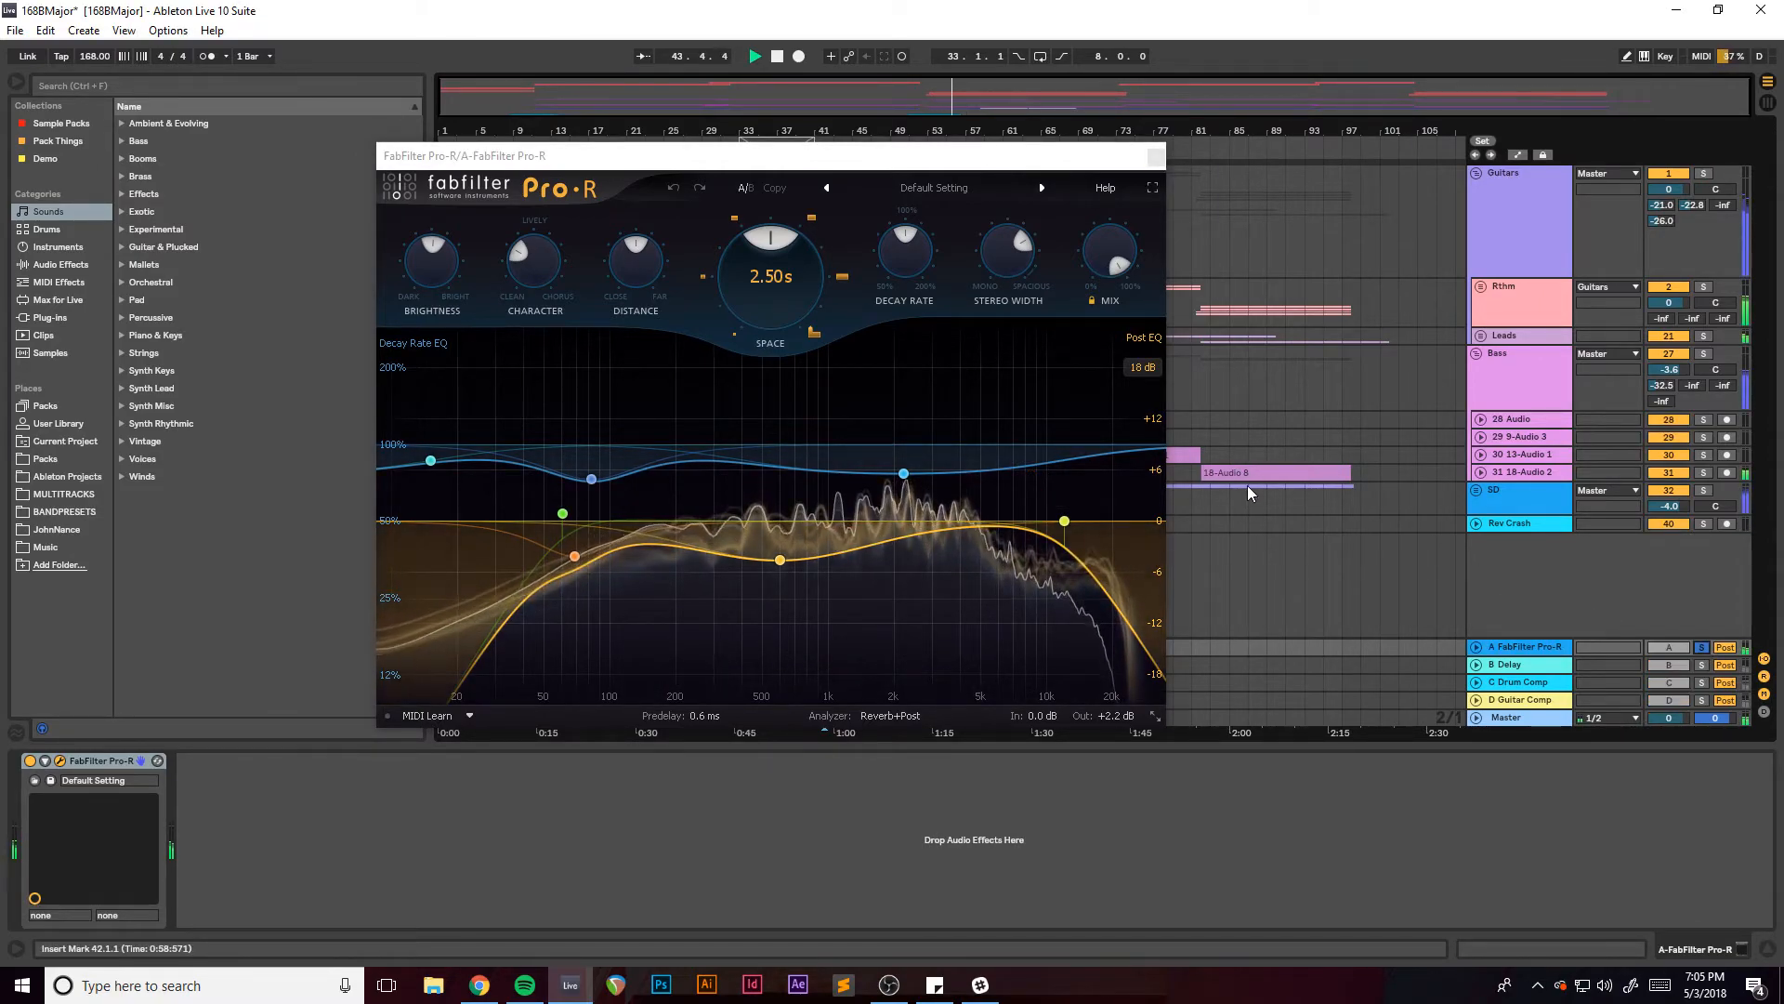
pyautogui.click(1702, 648)
pyautogui.press('space')
pyautogui.press('space')
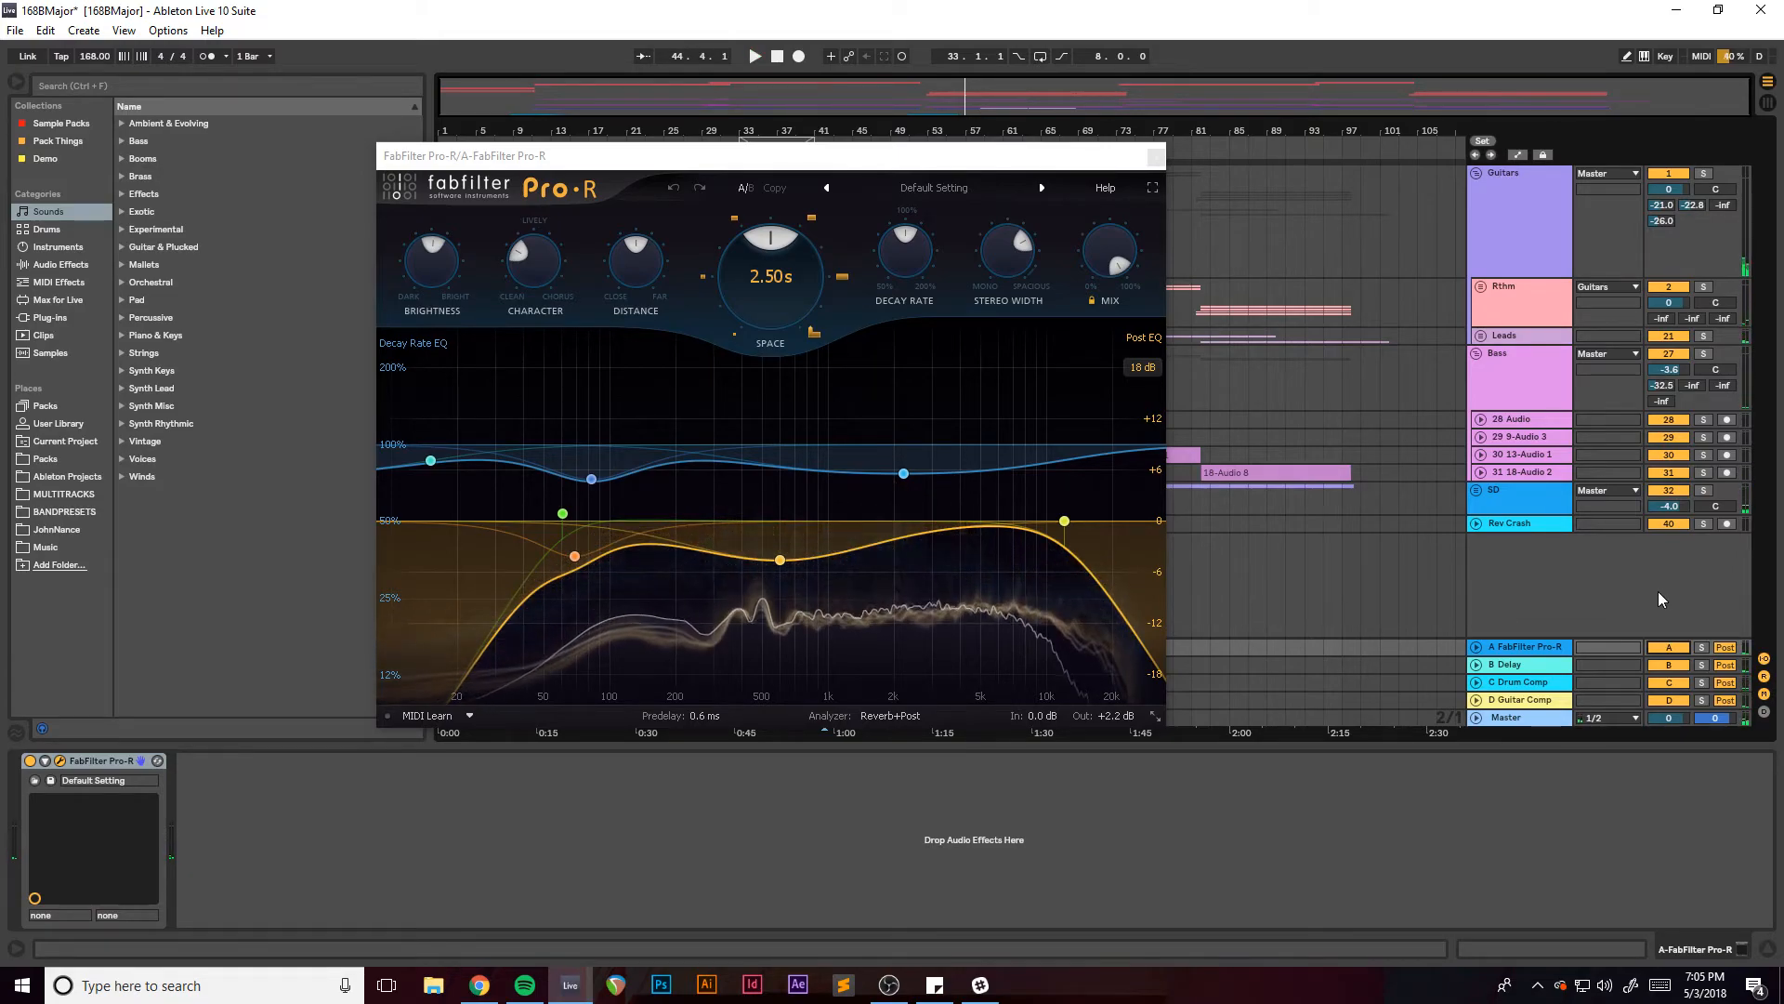
pyautogui.click(1156, 156)
# Solo the B Delay return, play the passage from bar 42, and unfold the return track to show its effects.
pyautogui.moveTo(973, 77); pyautogui.dragTo(990, 229)
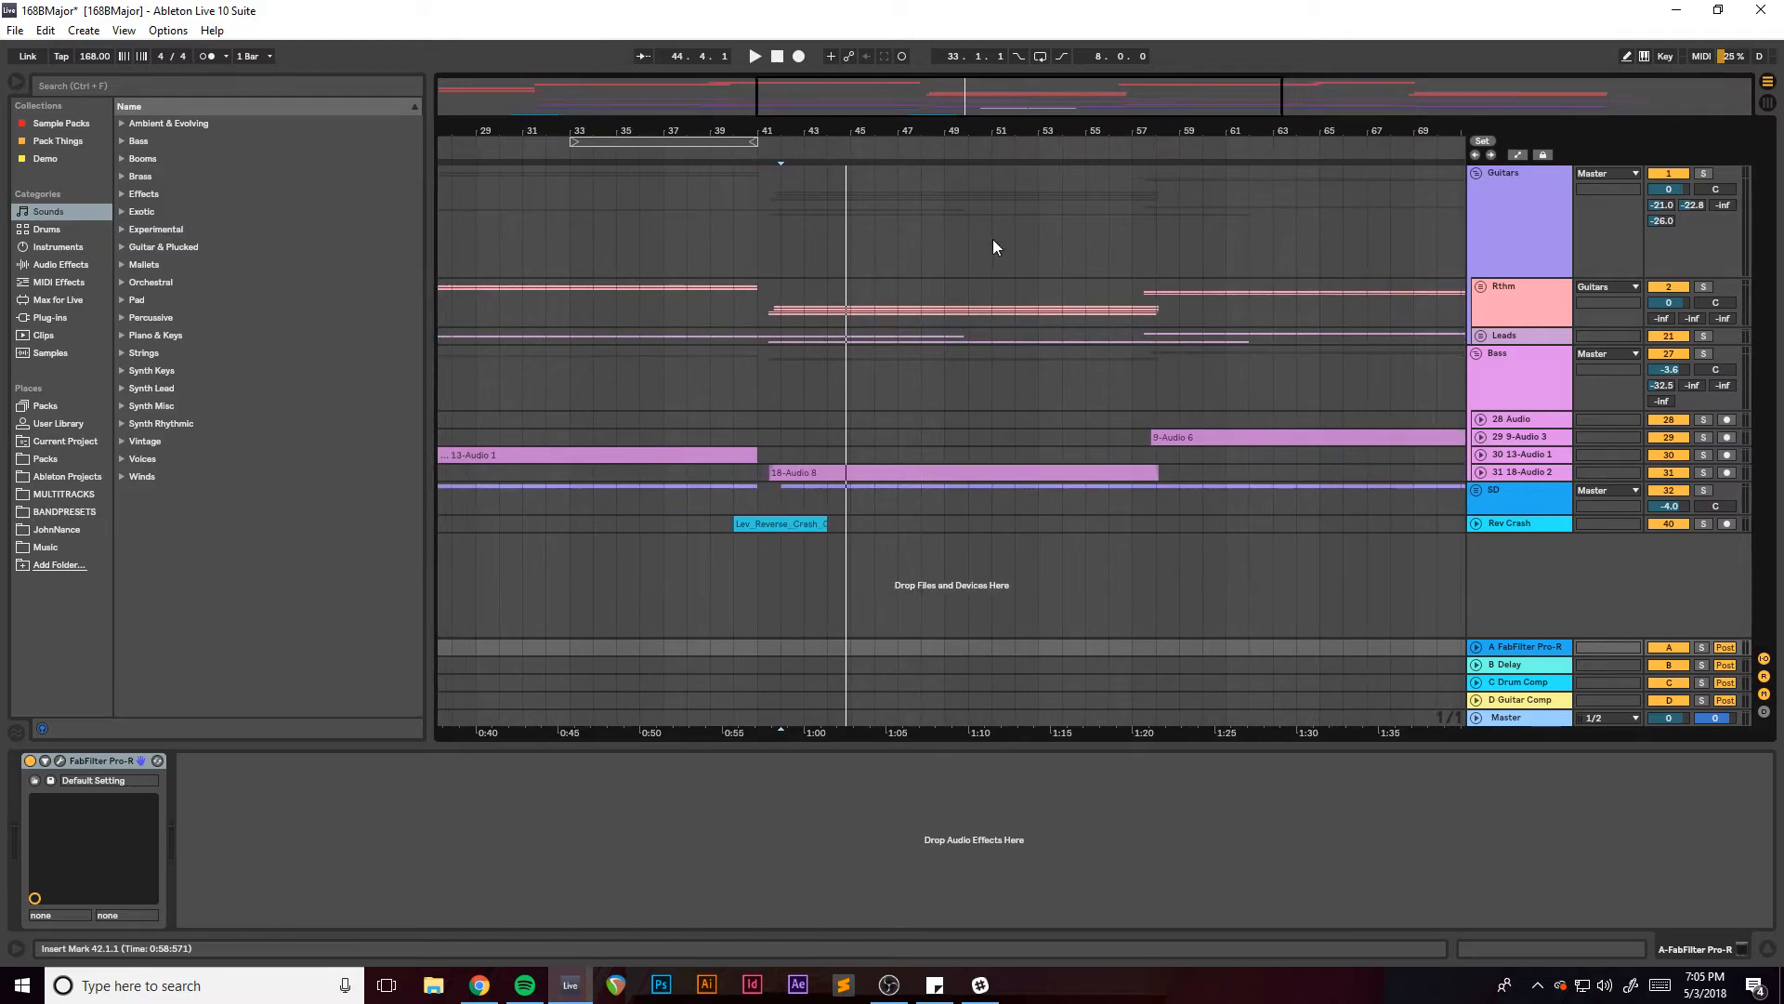
pyautogui.click(1702, 665)
pyautogui.press('space')
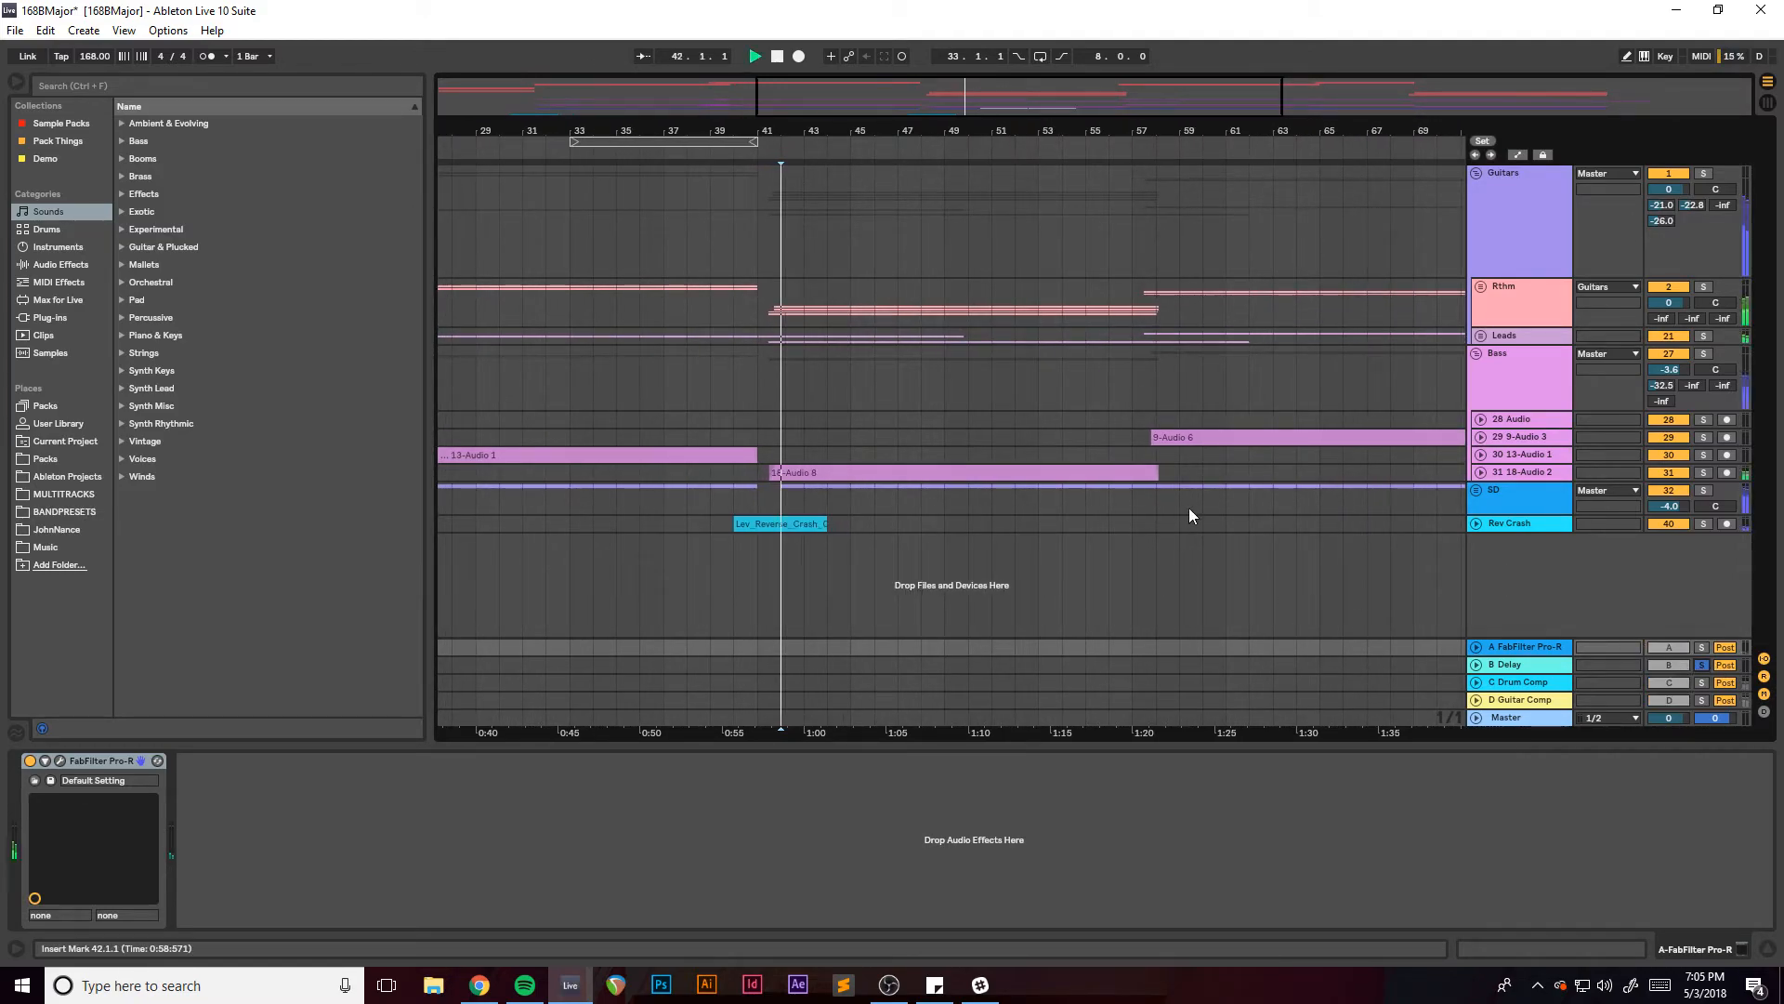
pyautogui.click(1446, 659)
pyautogui.click(1476, 665)
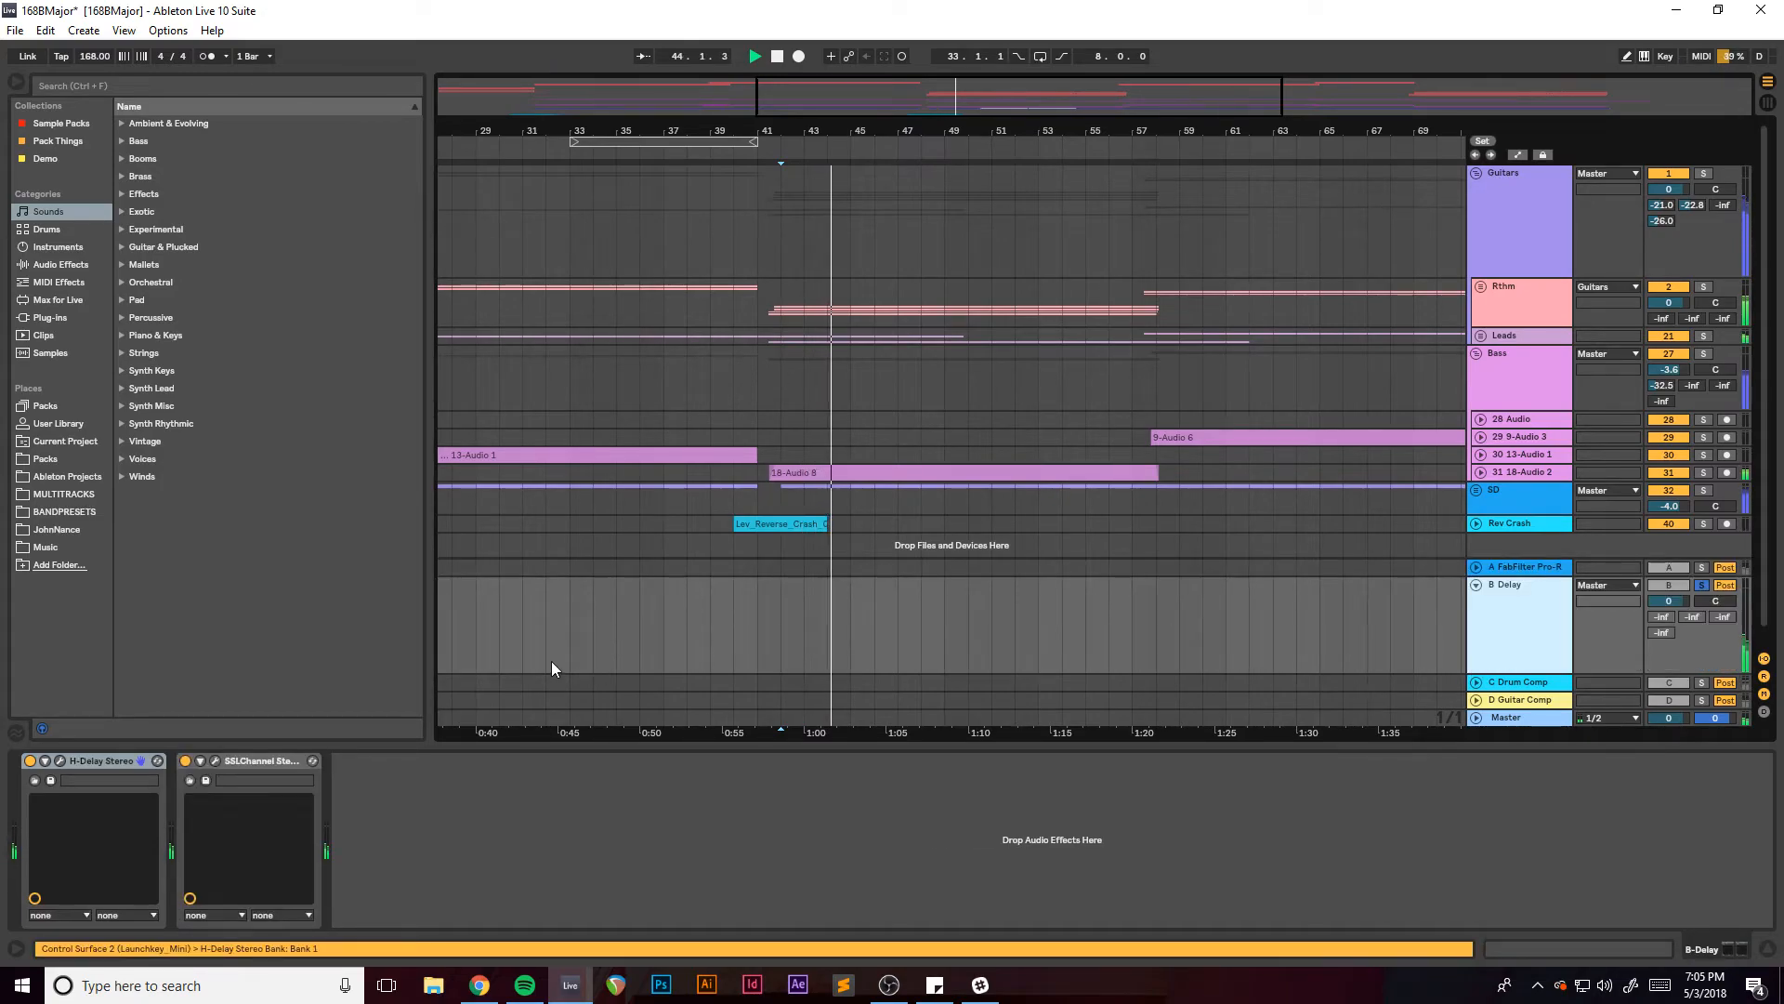
# Open the B Delay return's H-Delay Stereo to view its settings during playback, and close it.
pyautogui.click(59, 760)
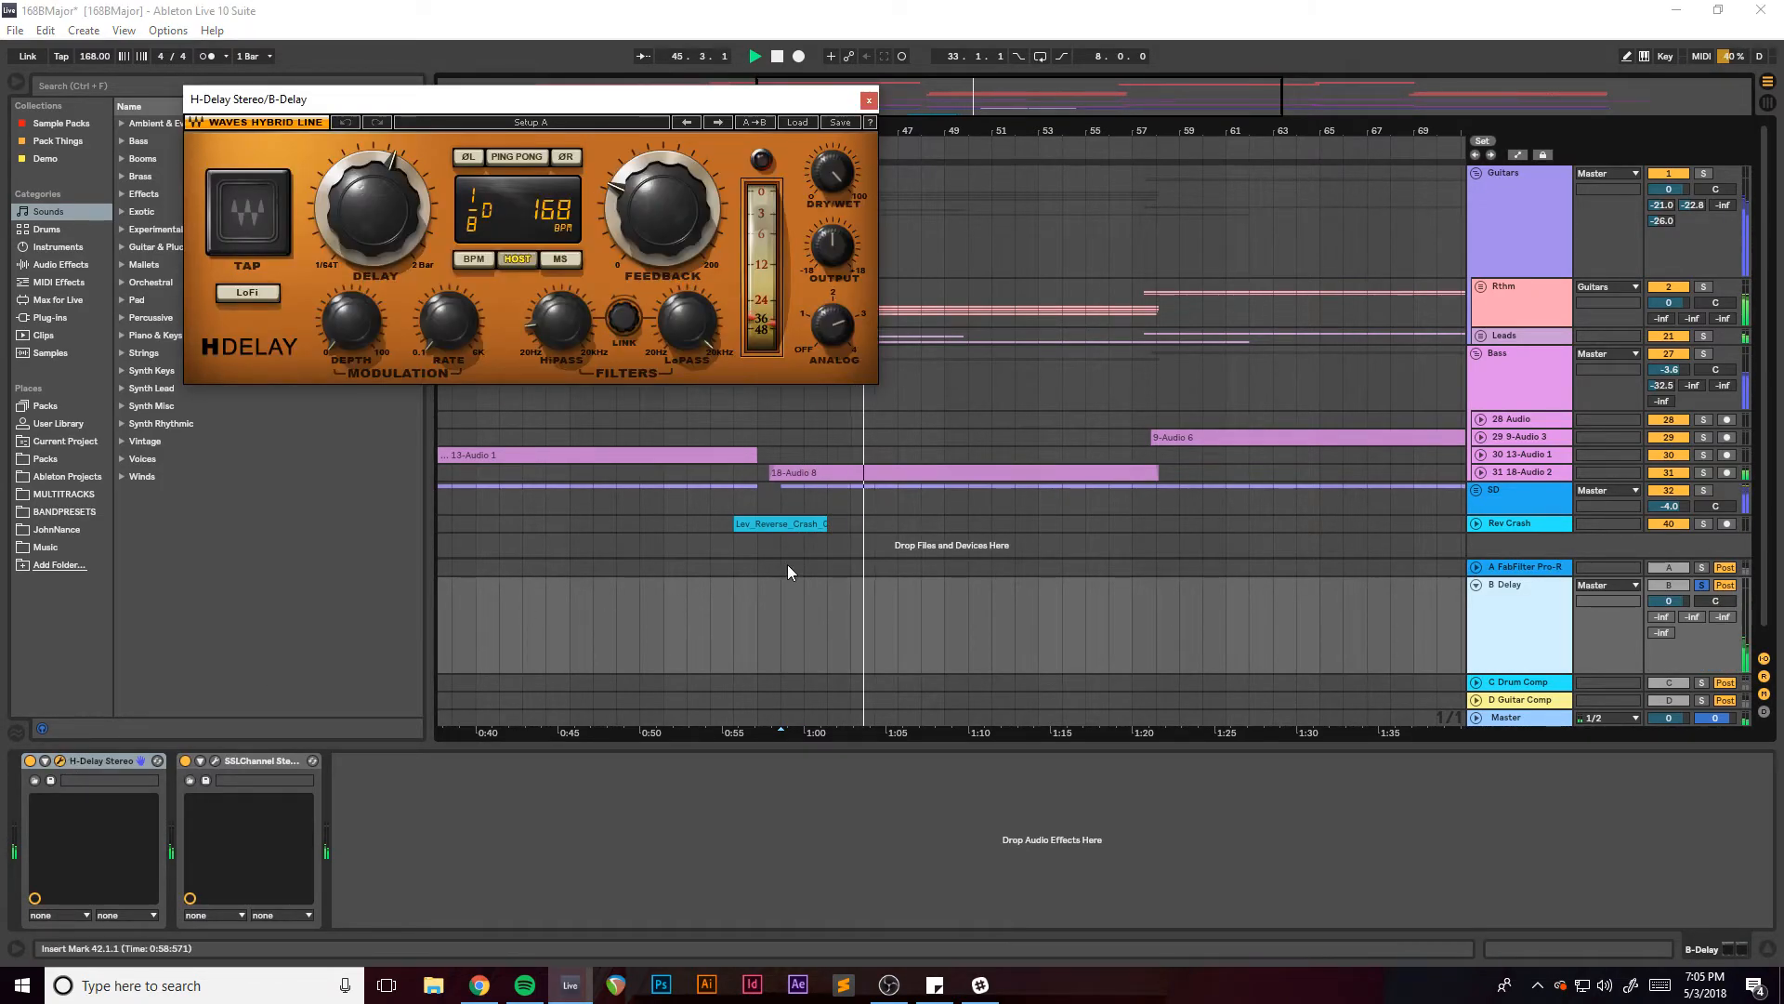
pyautogui.moveTo(556, 104); pyautogui.dragTo(525, 176)
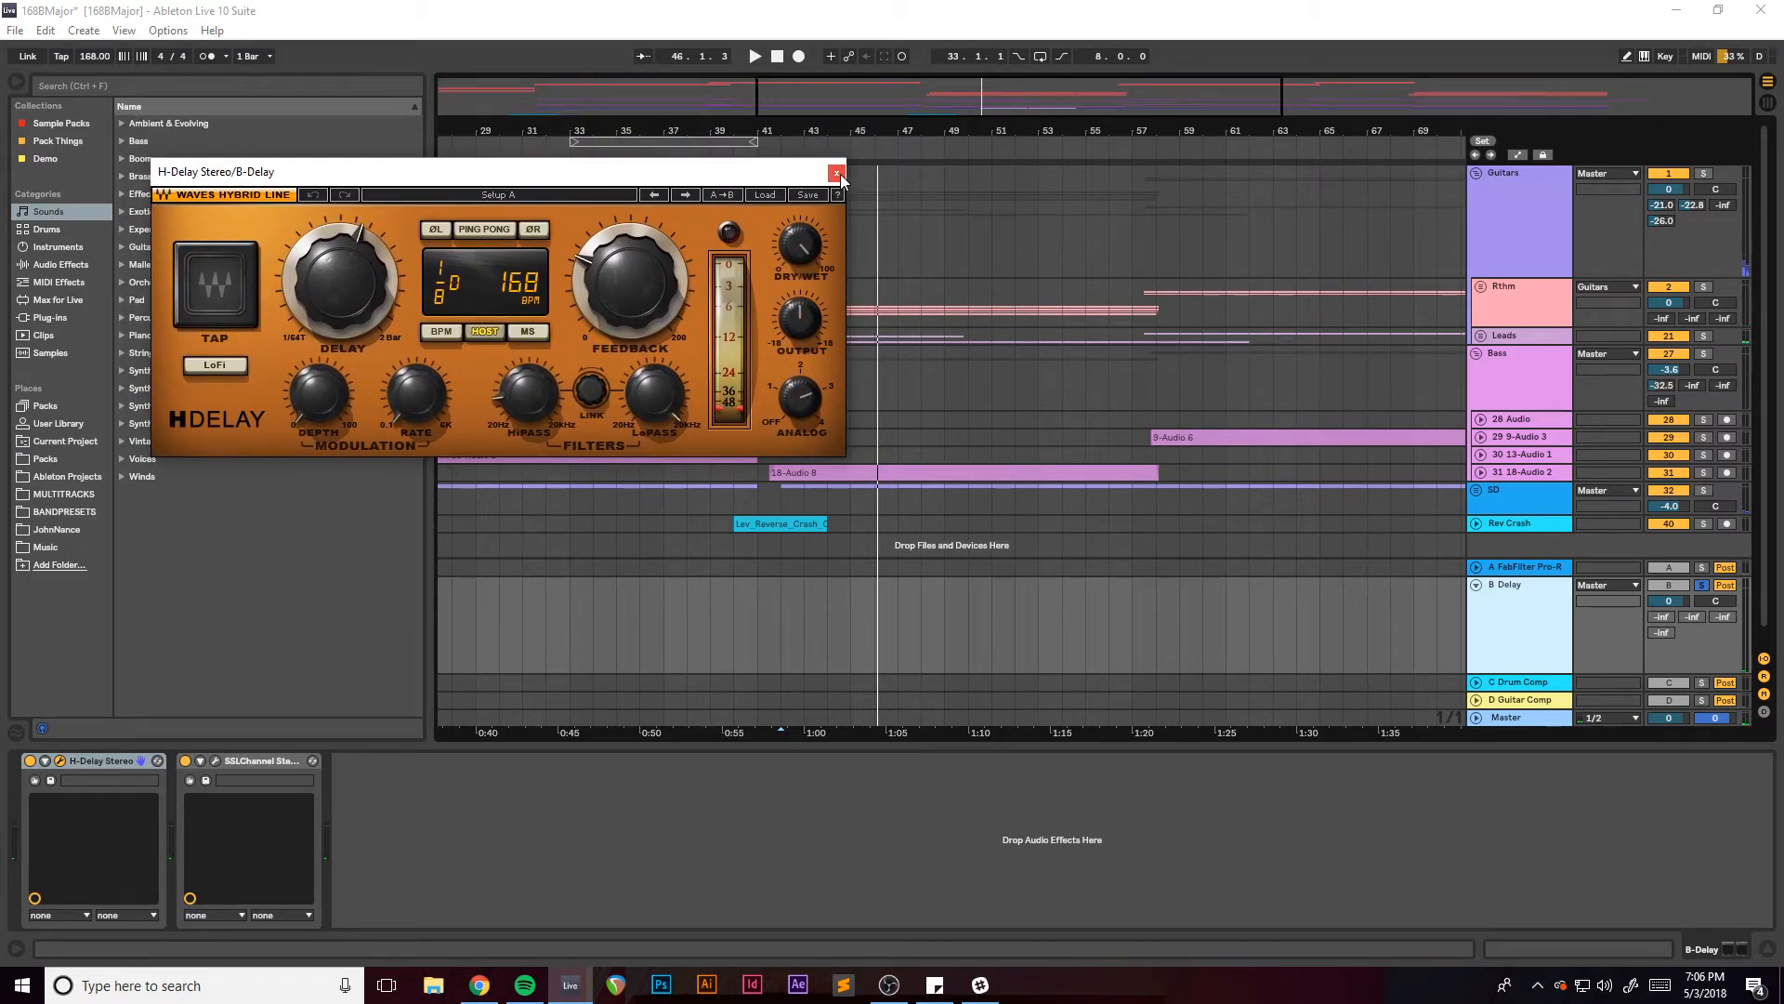
pyautogui.click(836, 173)
# Open the B Delay return's SSLChannel Stereo to review its EQ and dynamics settings around playback, and close it.
pyautogui.click(214, 761)
pyautogui.moveTo(374, 112); pyautogui.dragTo(547, 136)
pyautogui.press('space')
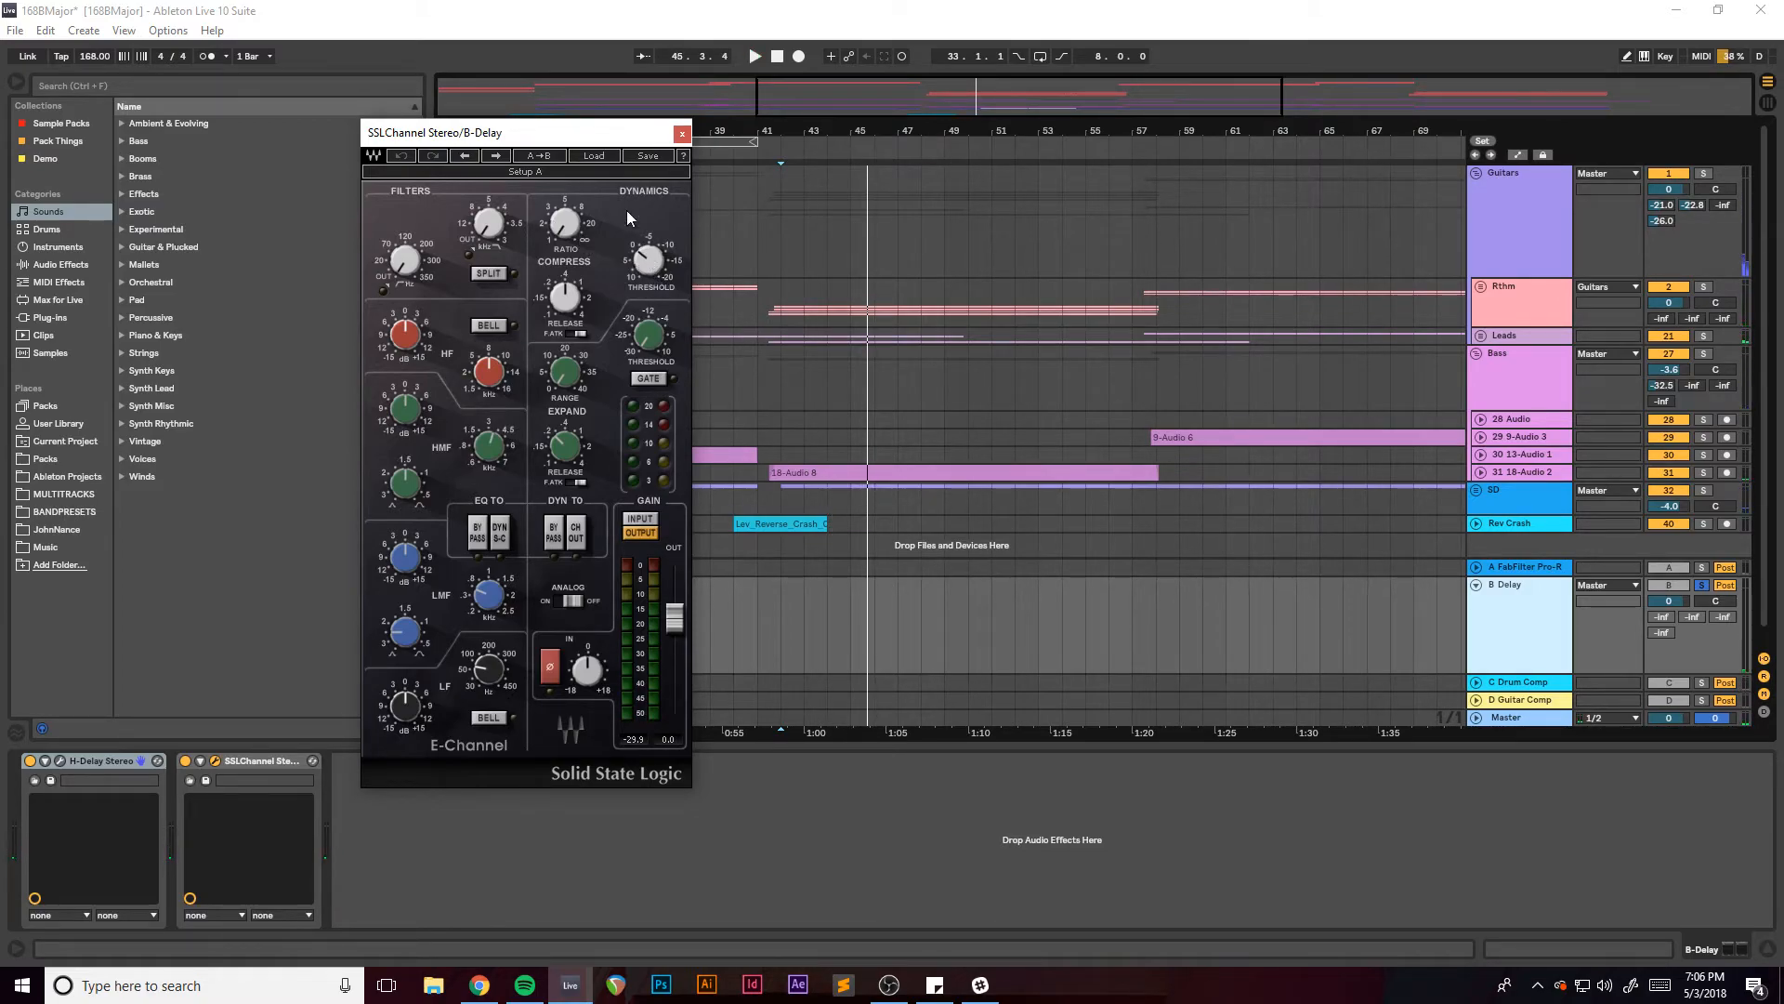
pyautogui.moveTo(592, 138)
pyautogui.mouseDown()
pyautogui.moveTo(612, 132)
pyautogui.moveTo(576, 133)
pyautogui.mouseUp()
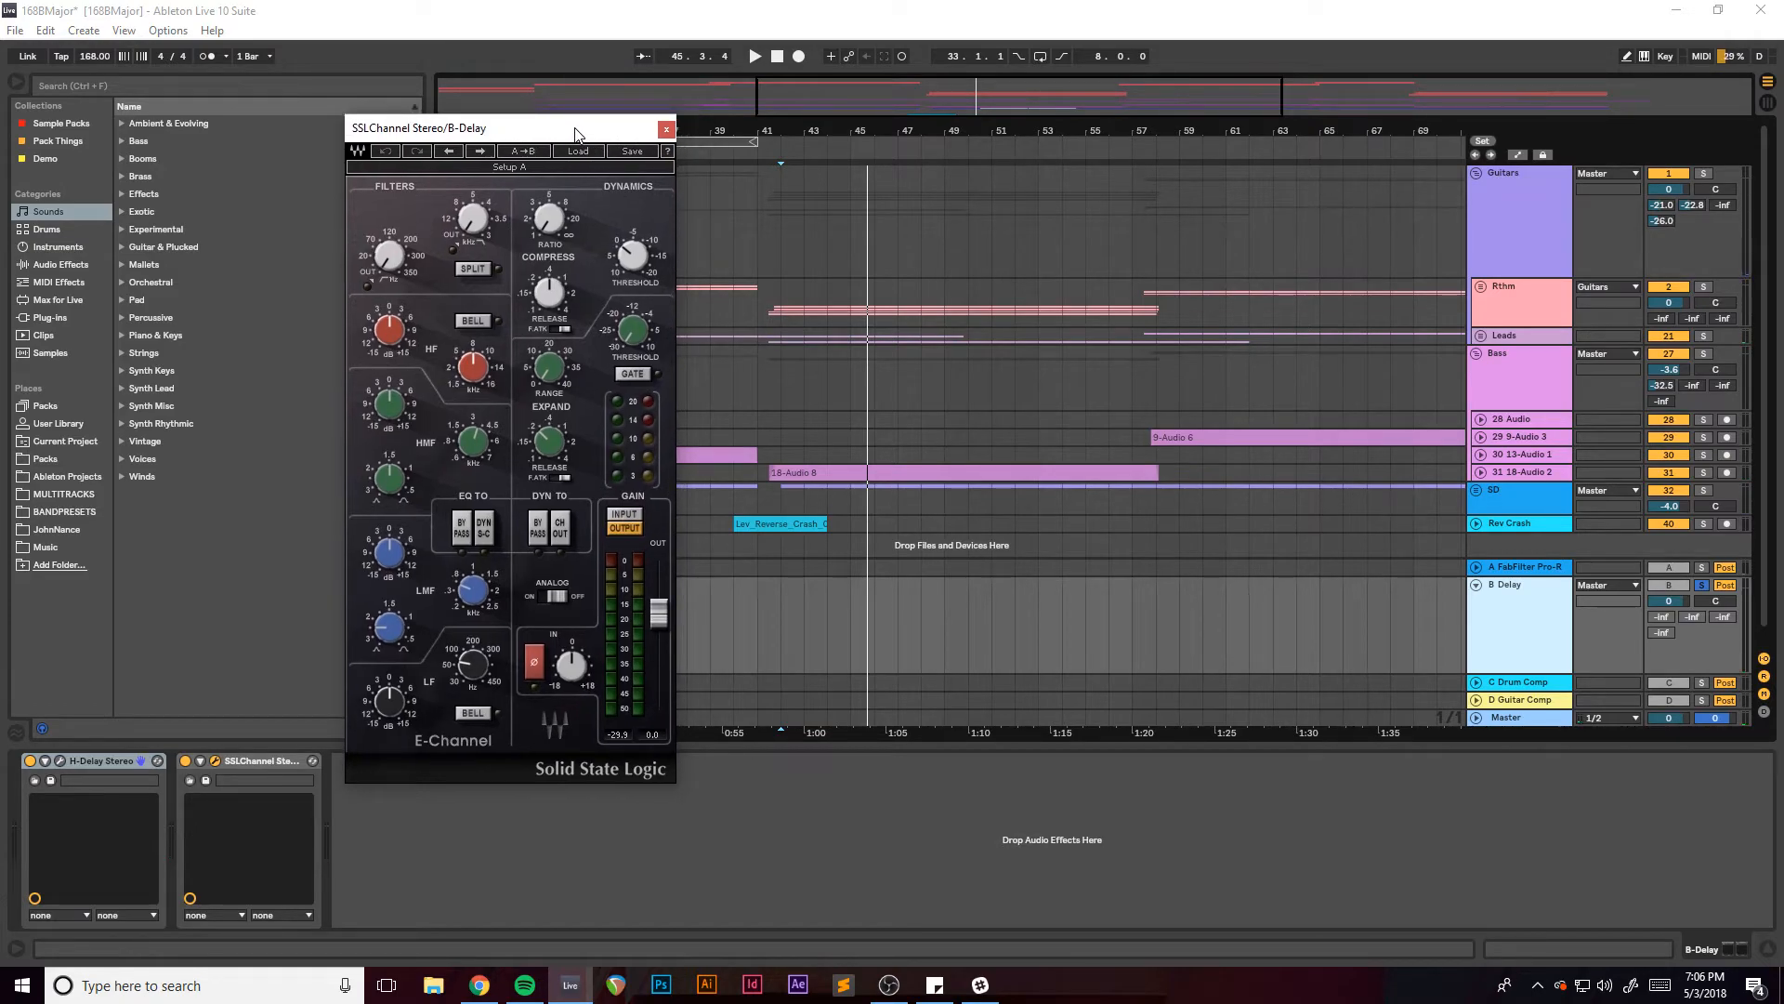
pyautogui.click(665, 129)
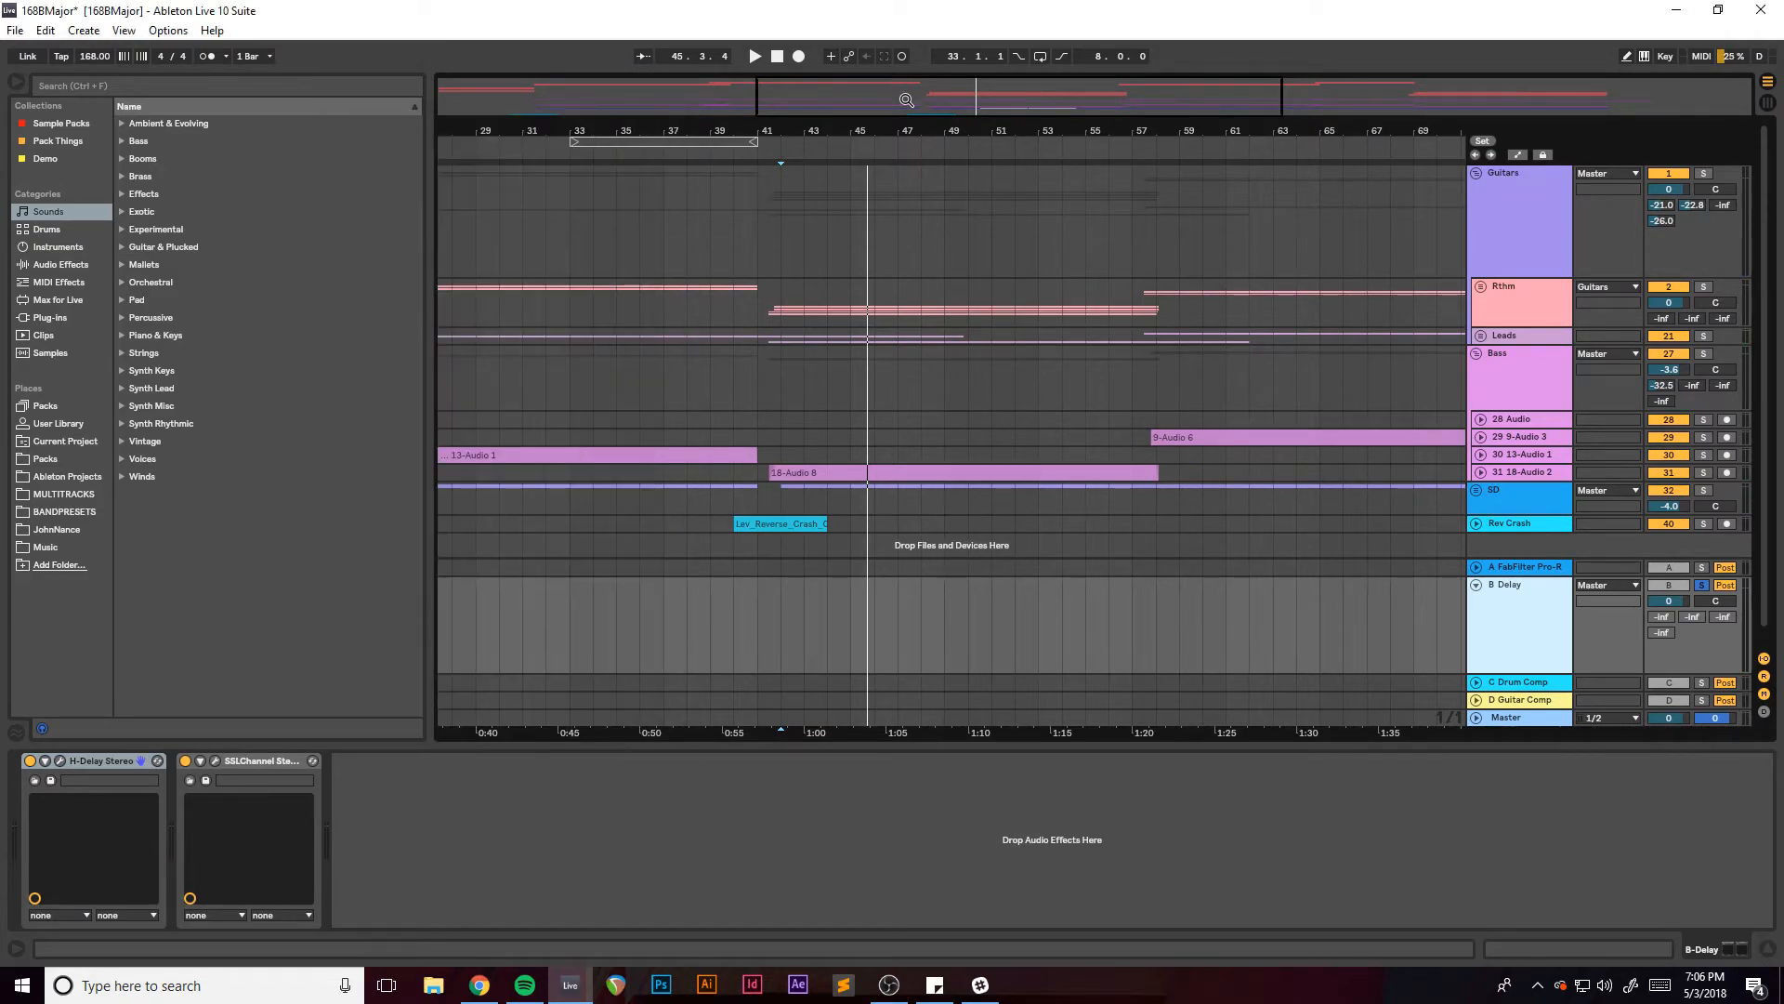
# Collapse the B Delay return and show the effects of the C Drum Comp and D Guitar Comp returns in turn.
pyautogui.moveTo(900, 96); pyautogui.dragTo(823, 102)
pyautogui.scroll(-1, 957, 354)
pyautogui.scroll(1, 1020, 400)
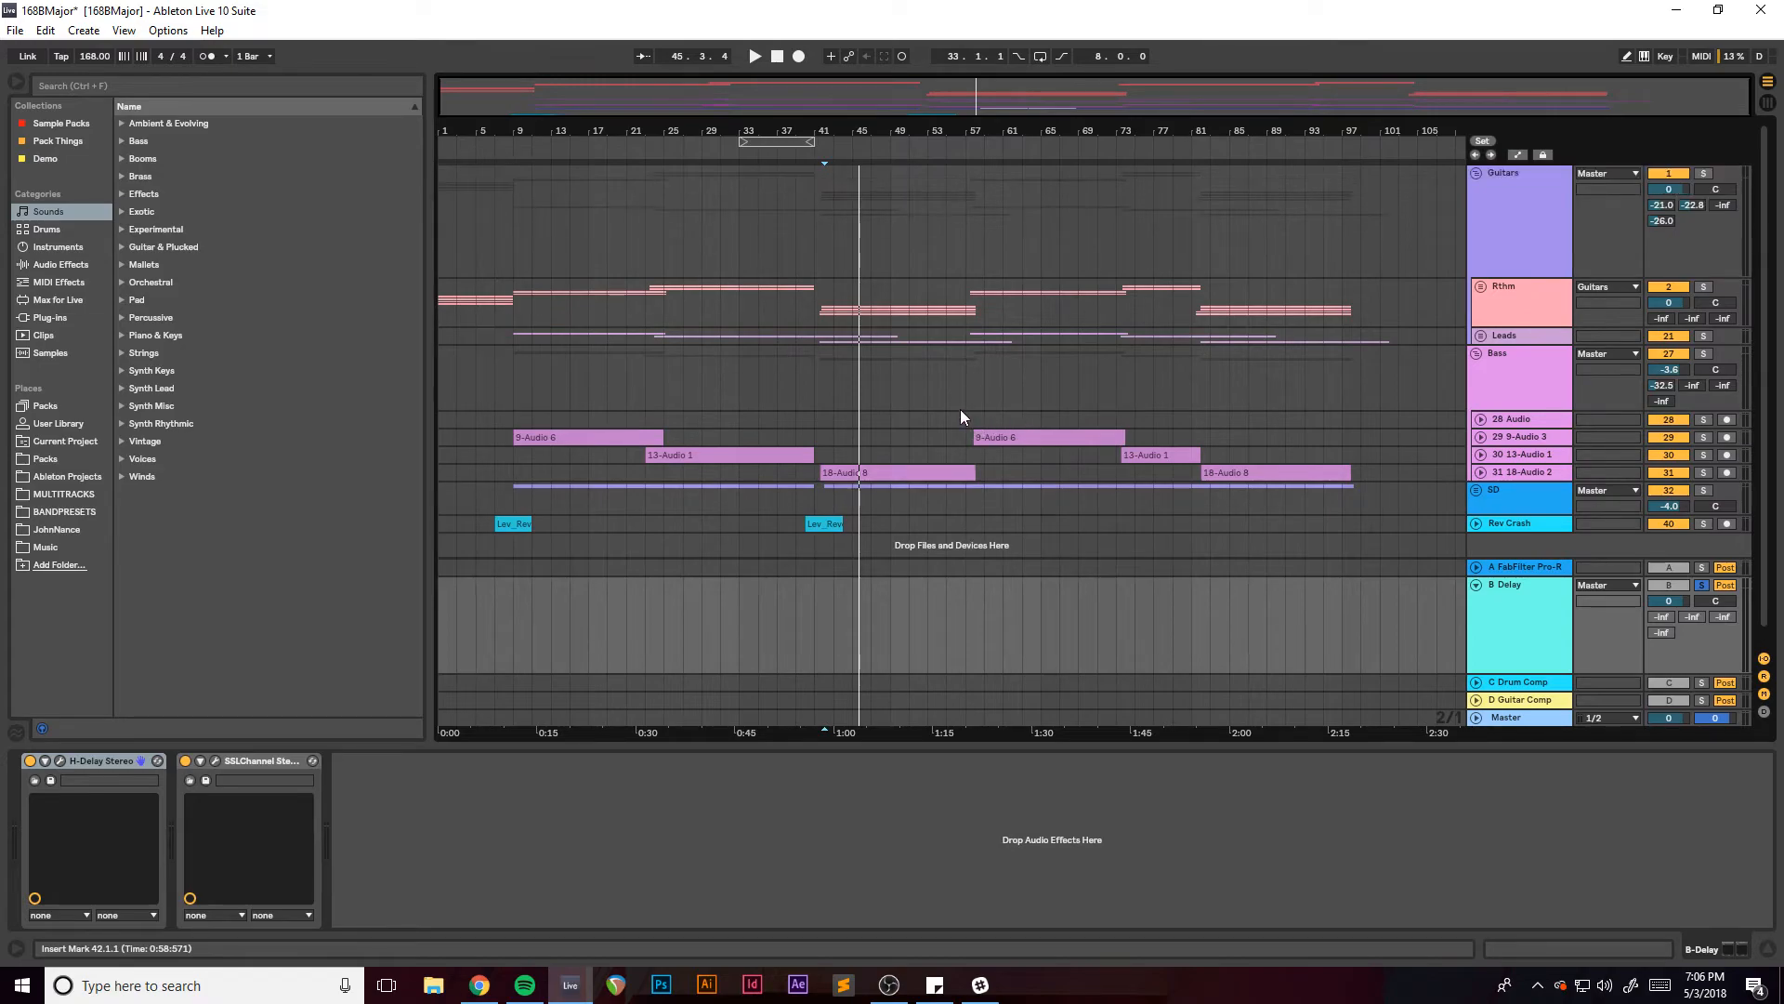
pyautogui.click(1476, 585)
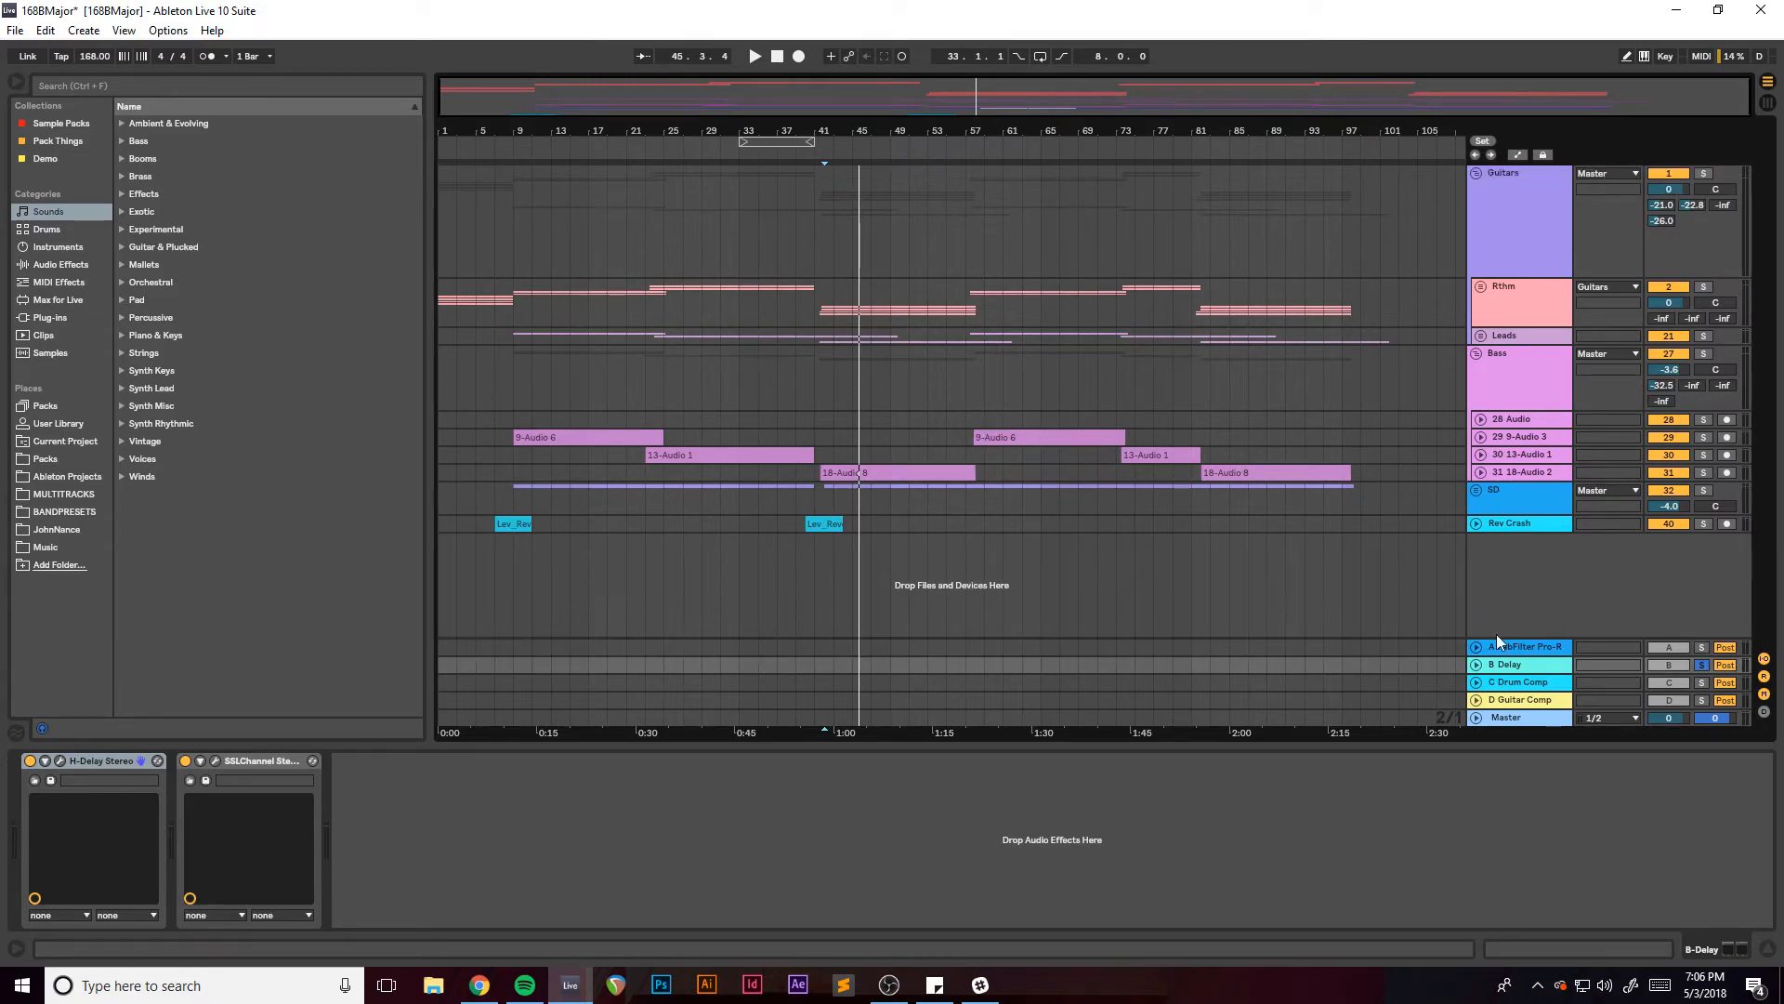
pyautogui.click(1513, 684)
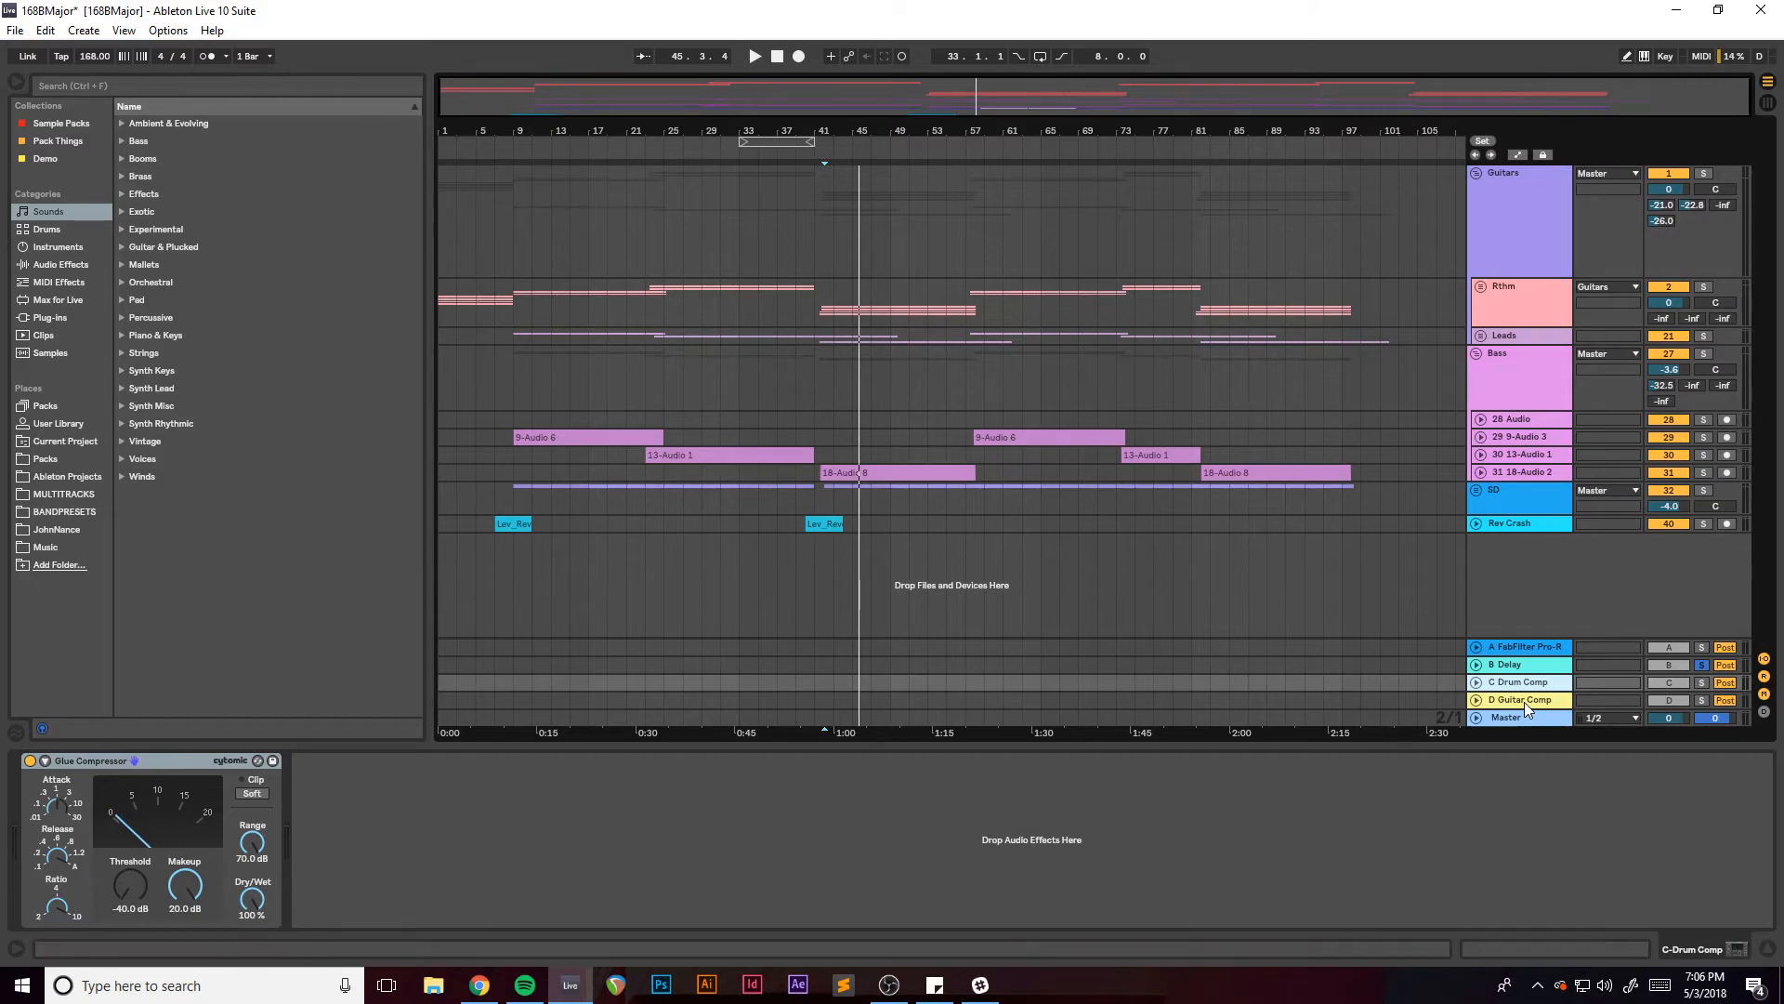
pyautogui.click(1524, 701)
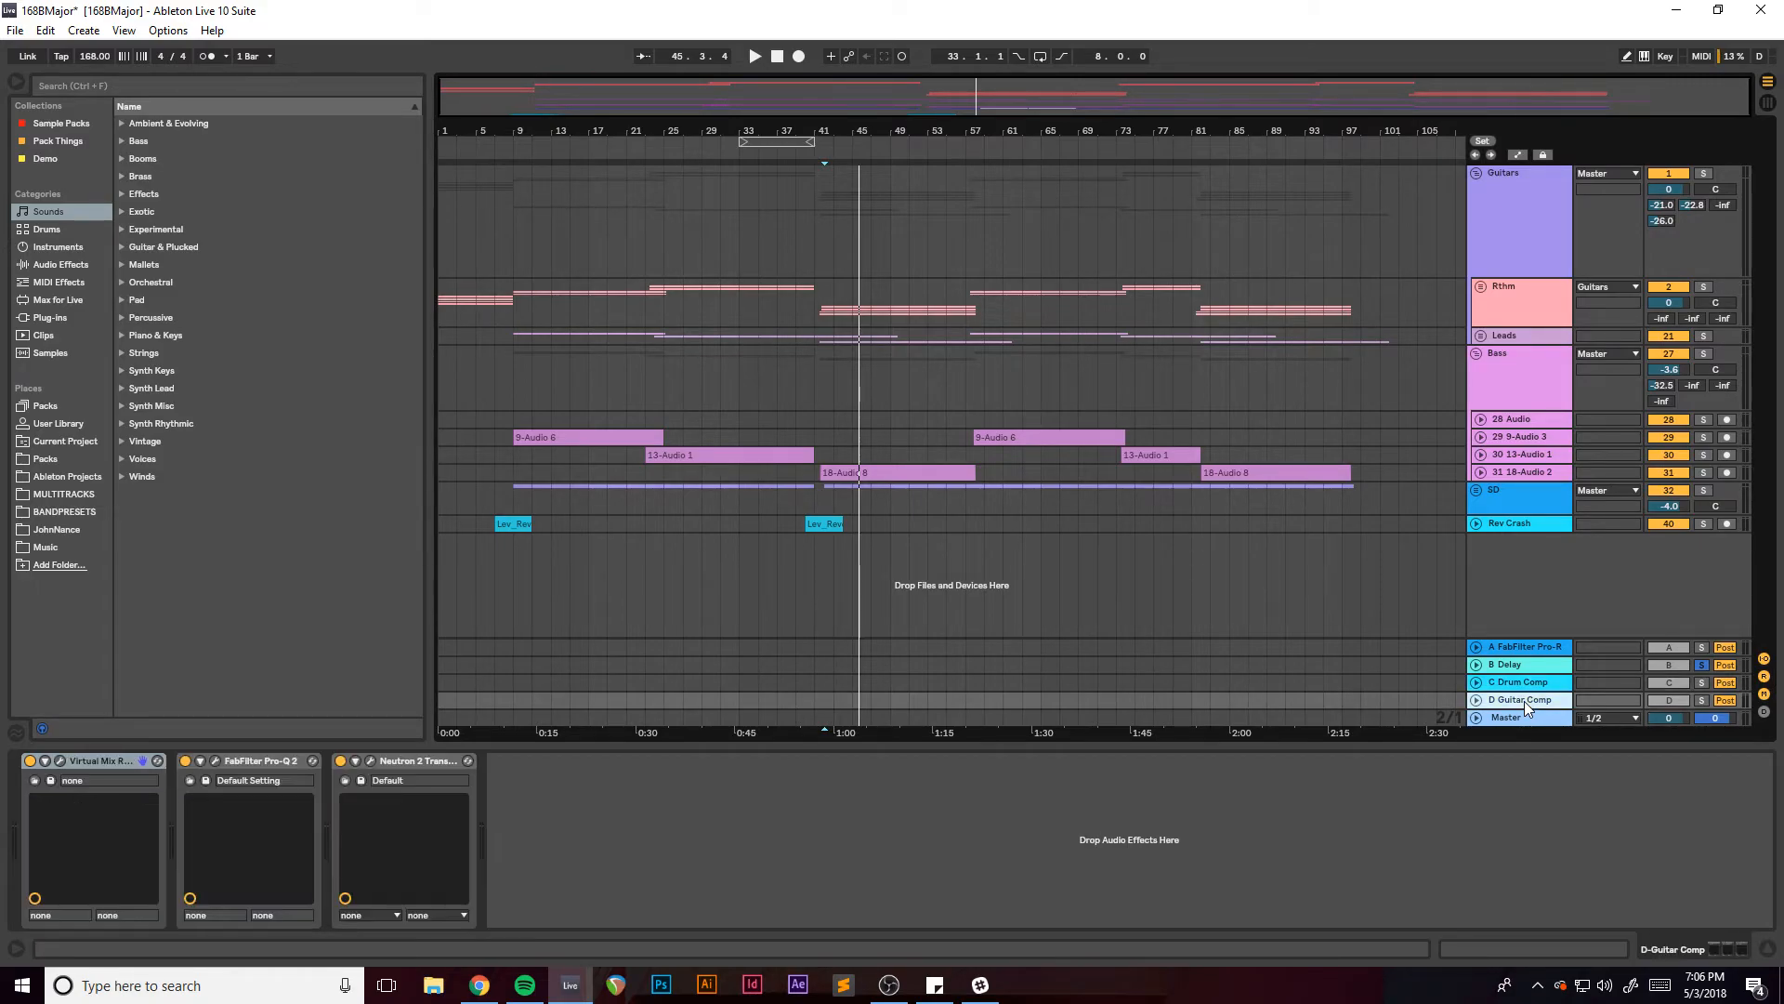
# Solo the D Guitar Comp return, play the passage, and open its Virtual Mix Rack to view the FG-Bomber module.
pyautogui.click(1706, 699)
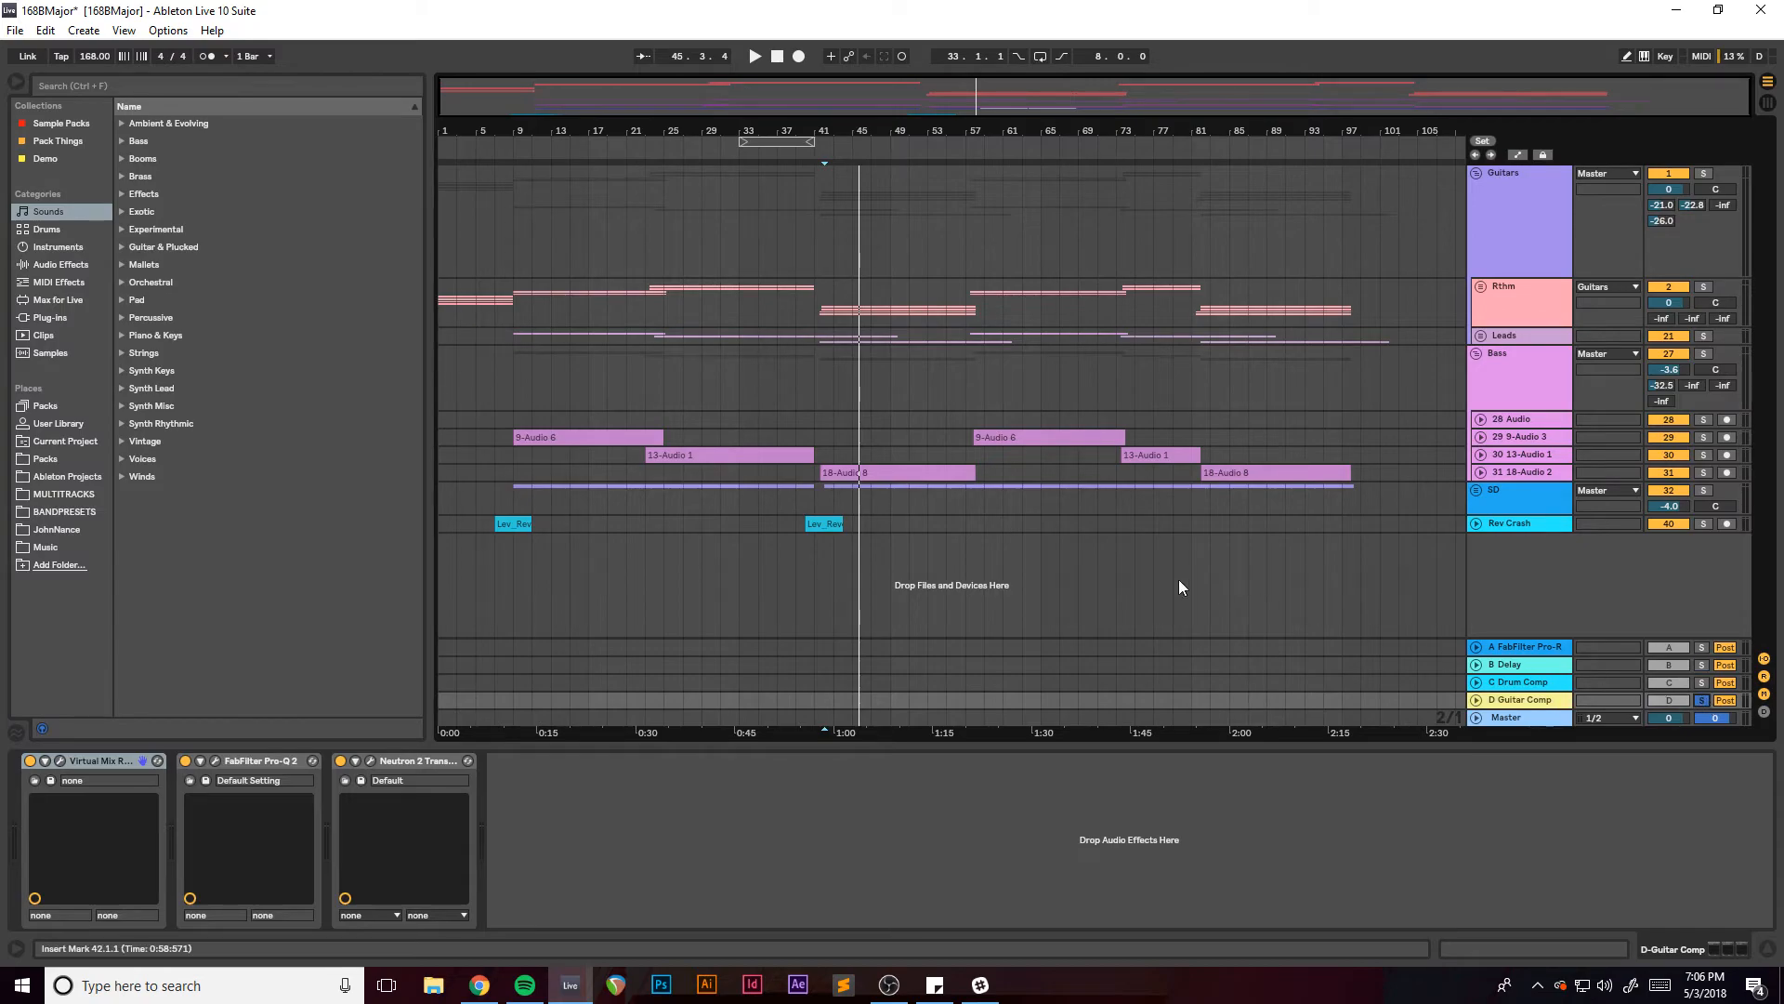
pyautogui.press('space')
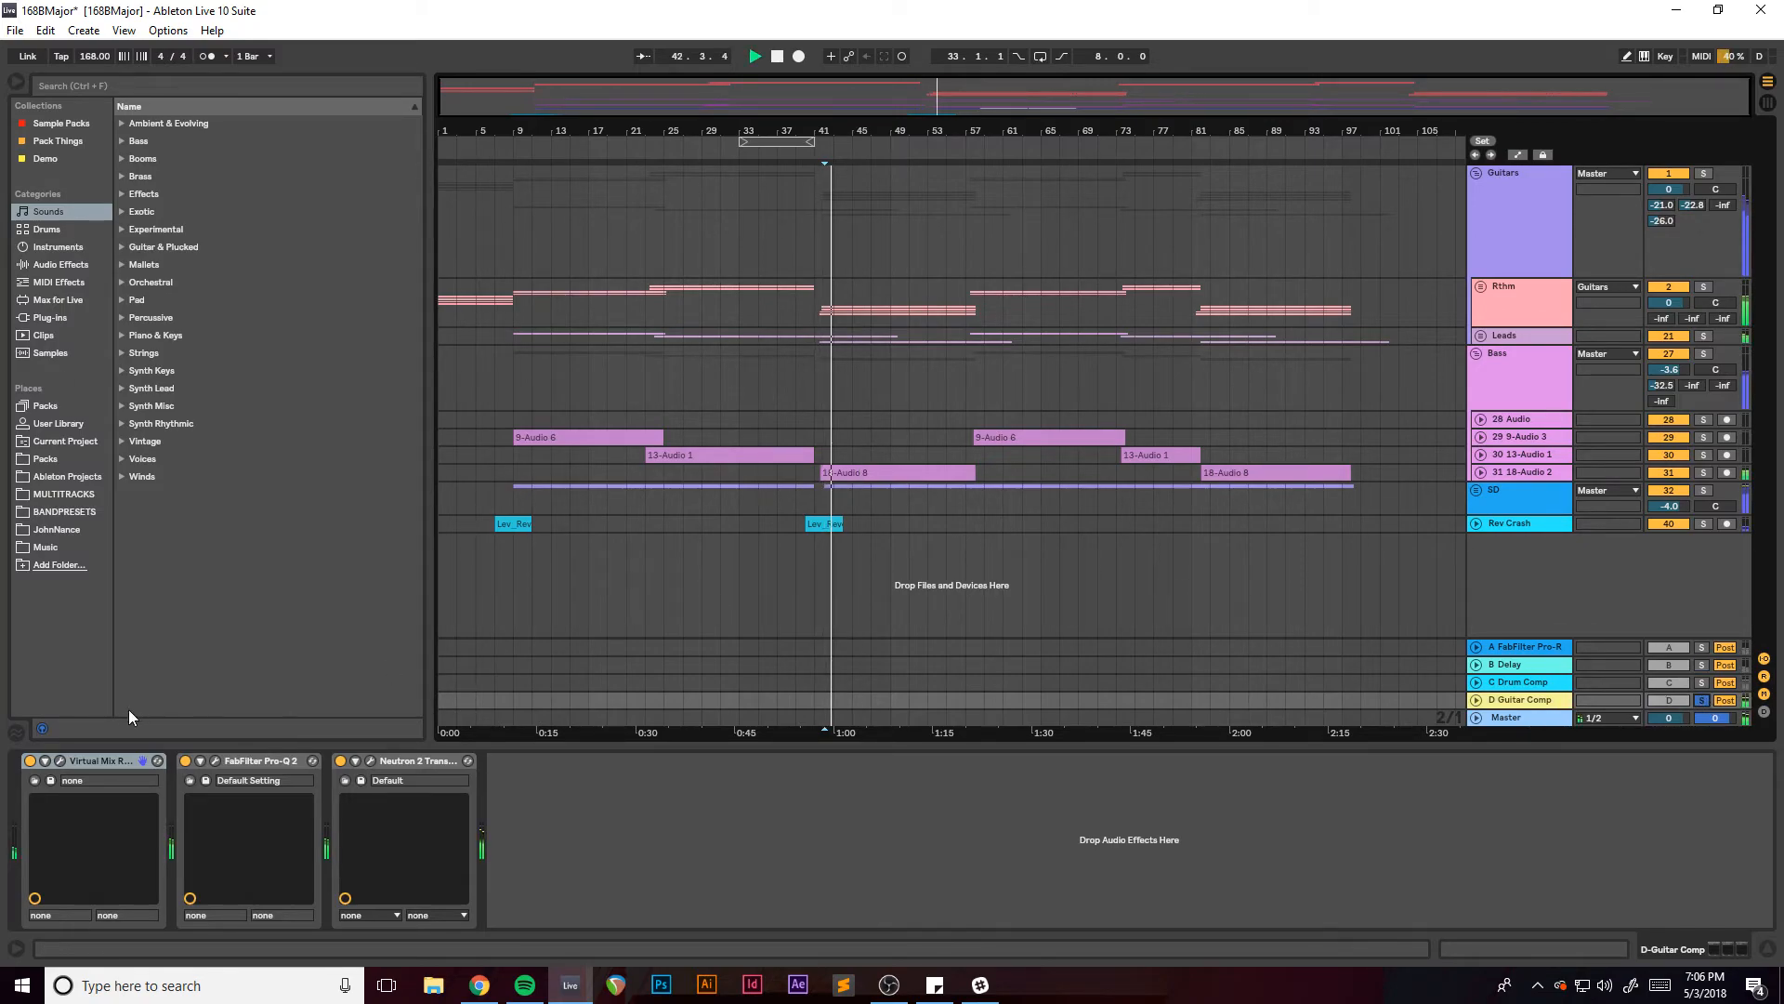
pyautogui.click(60, 761)
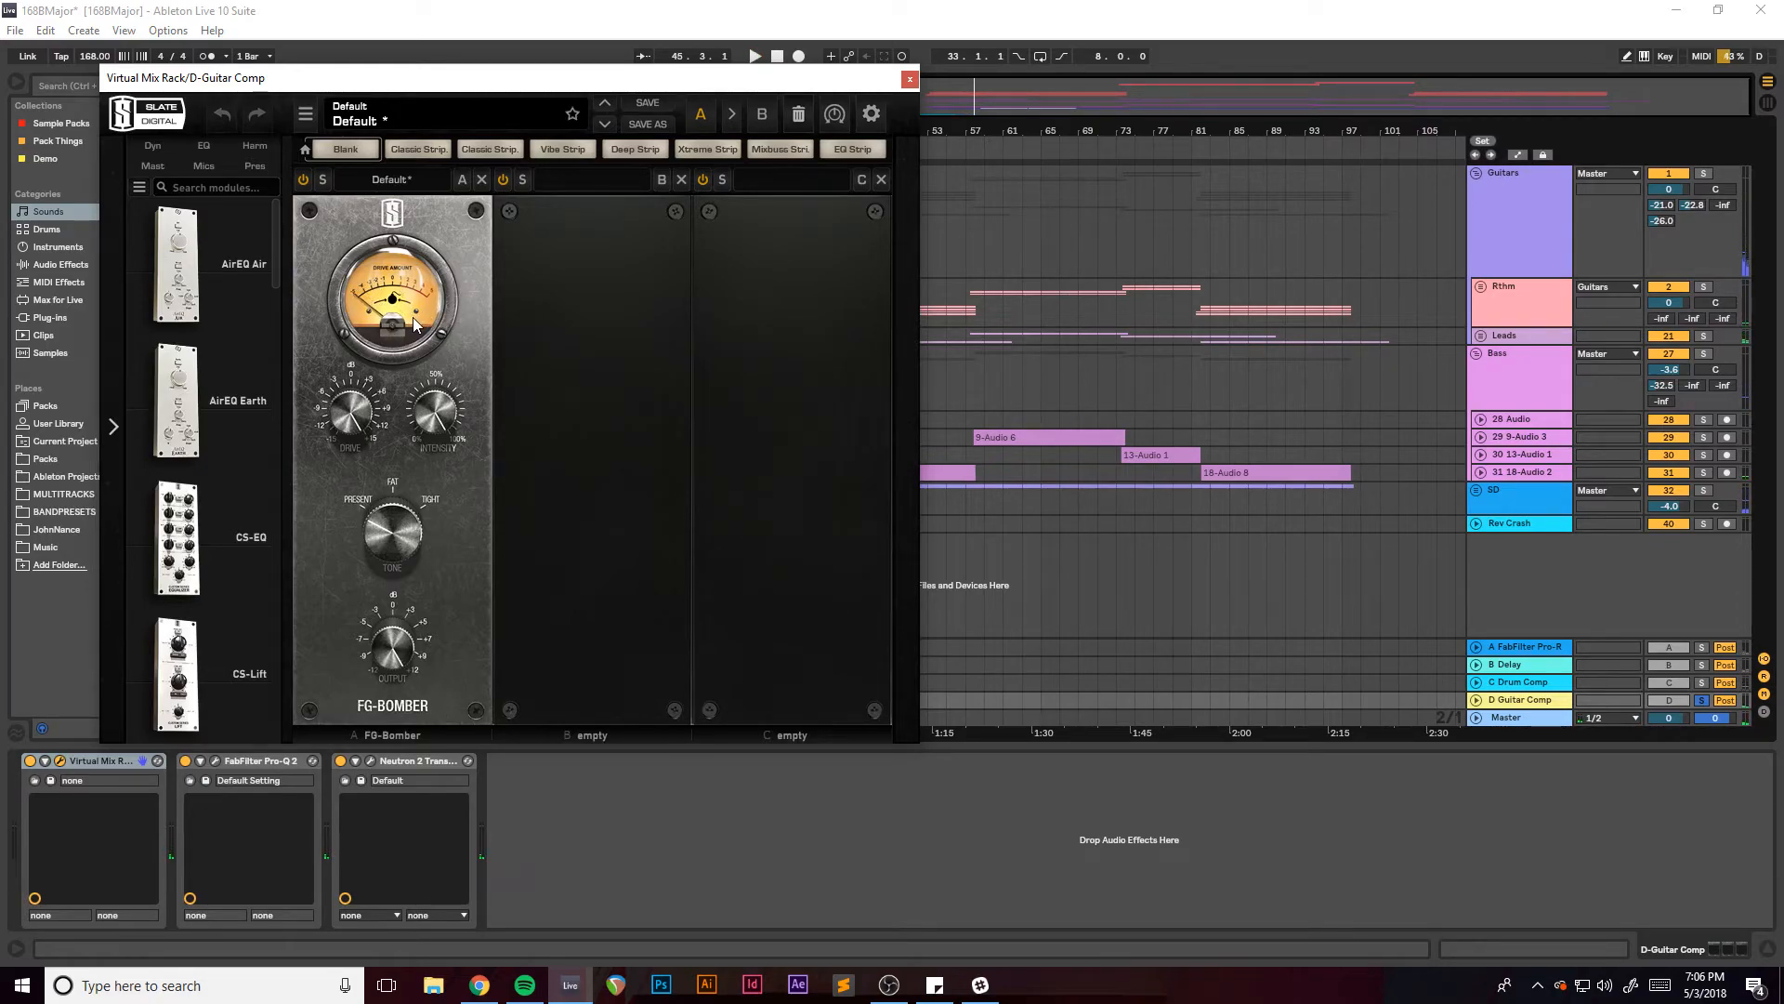
pyautogui.moveTo(433, 84); pyautogui.dragTo(888, 151)
# Bypass and re-enable the FG-Bomber module during playback to compare its effect, and close the D Guitar Comp return's Virtual Mix Rack.
pyautogui.press('space')
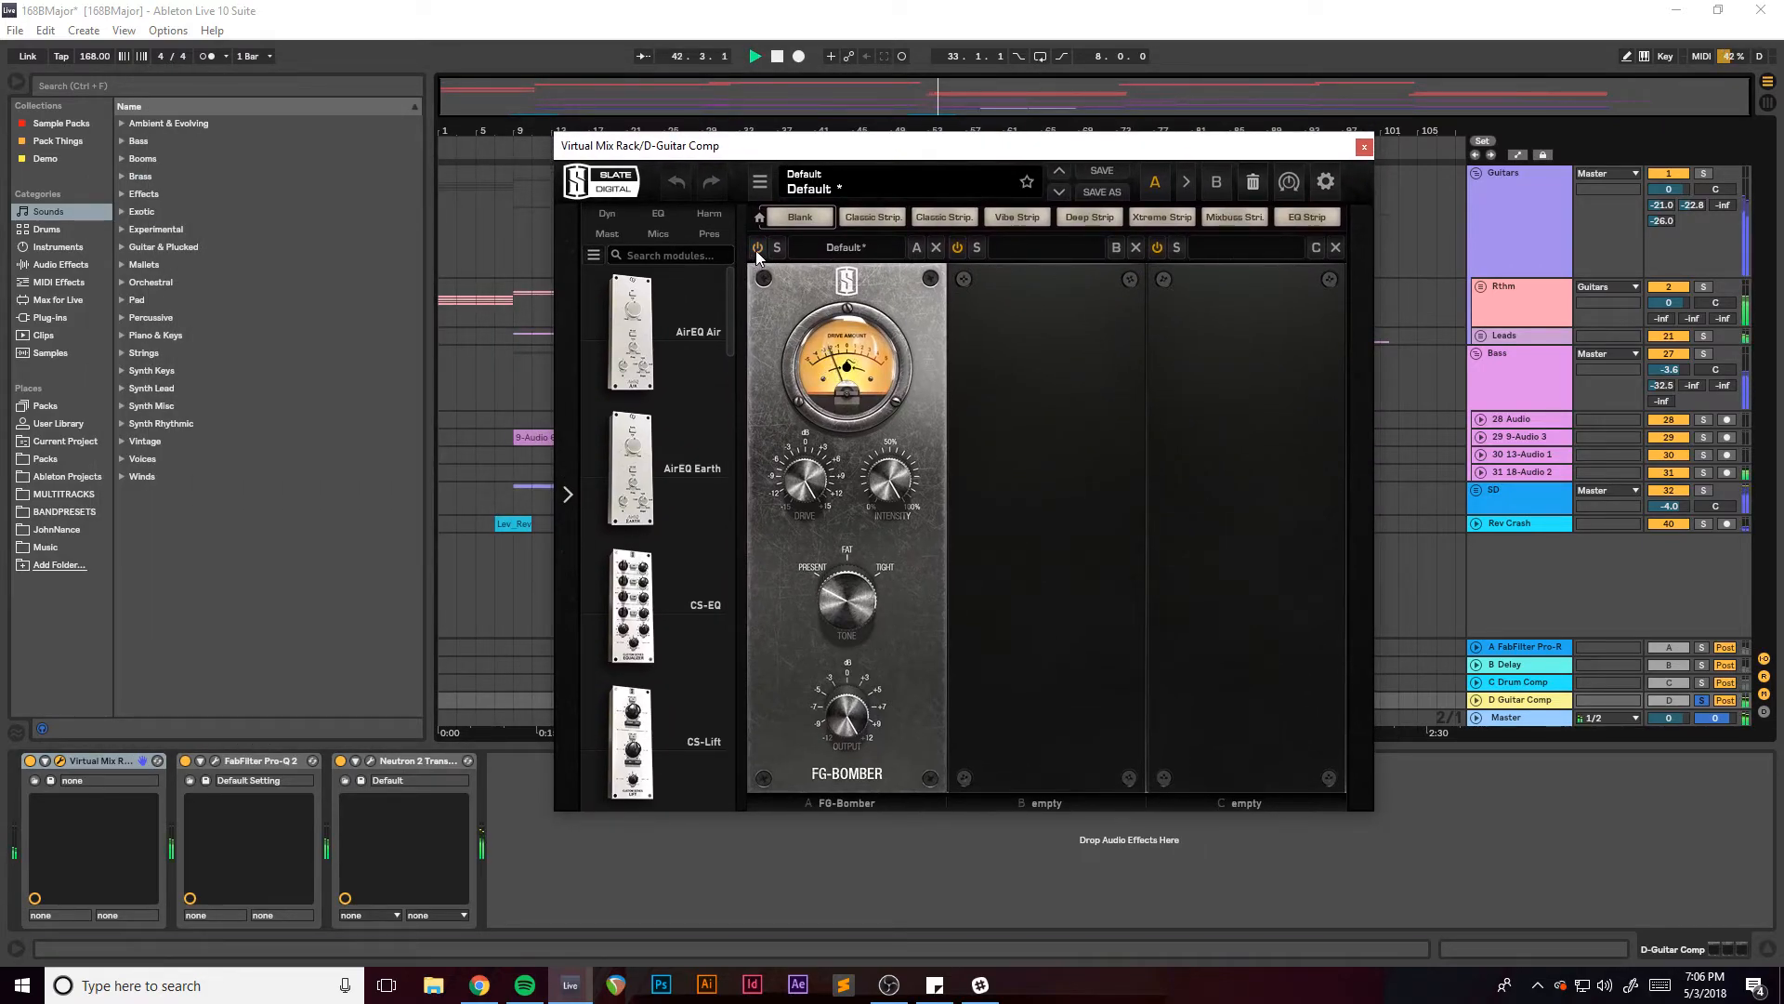
pyautogui.click(757, 249)
pyautogui.click(757, 249)
pyautogui.click(758, 251)
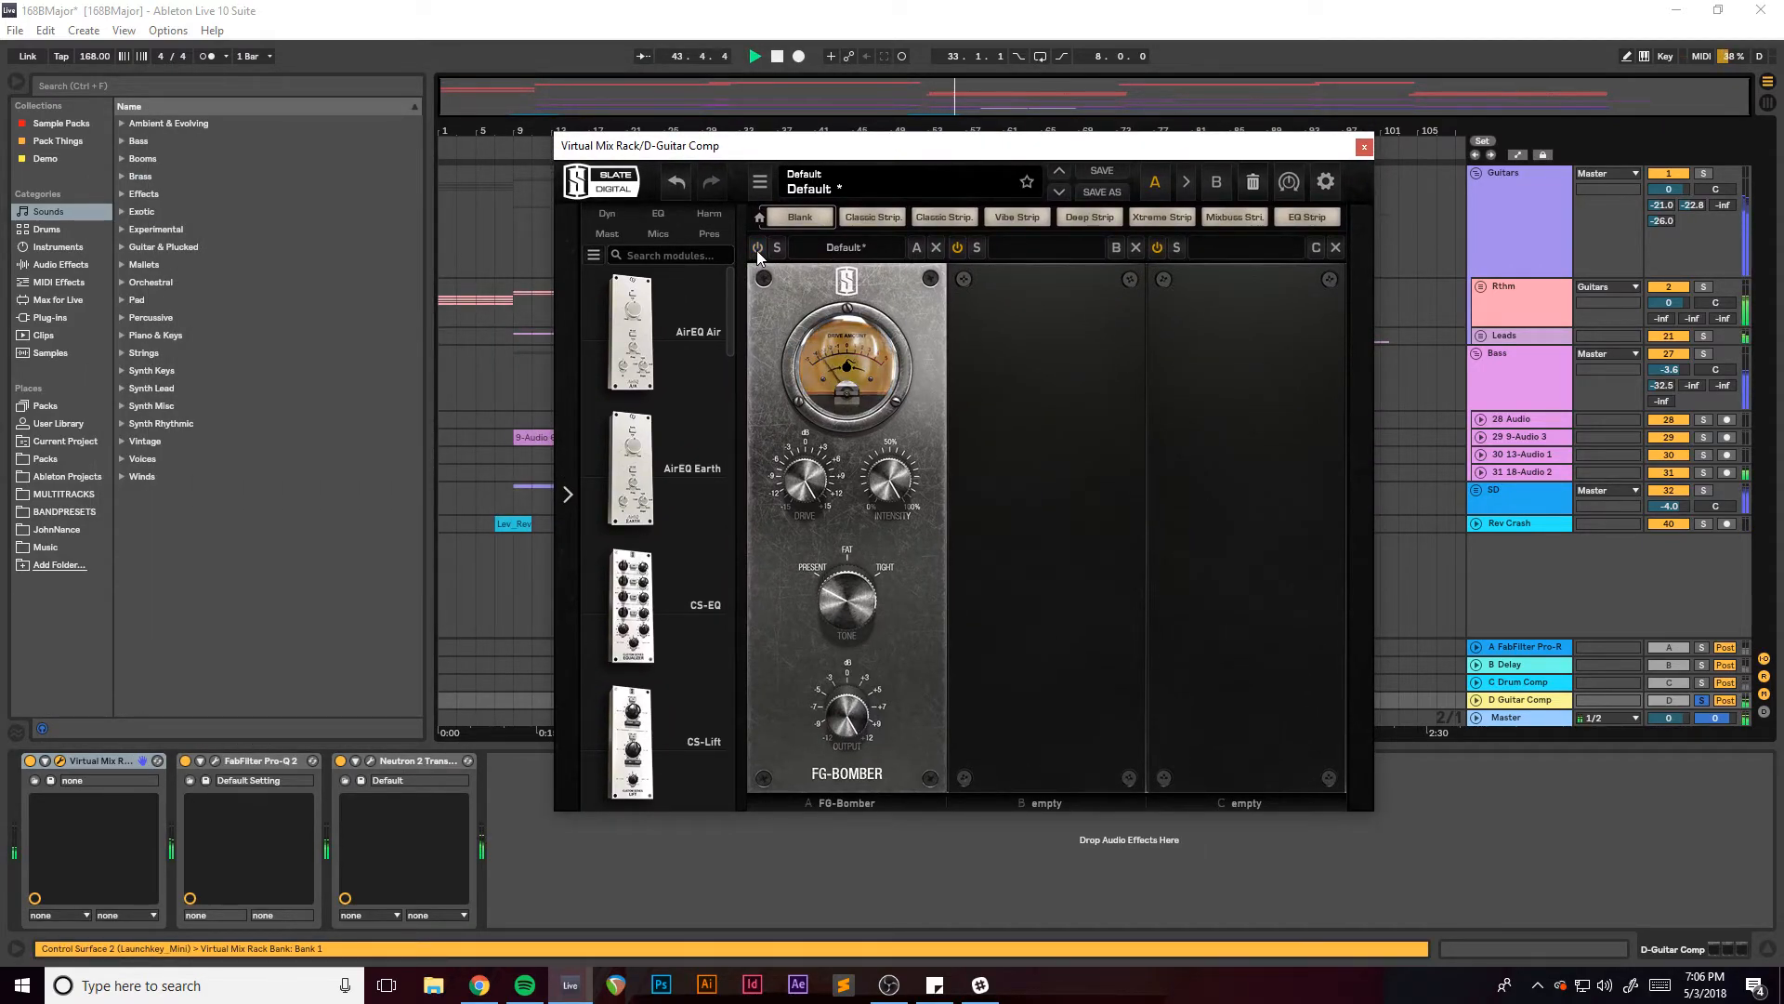
pyautogui.click(758, 251)
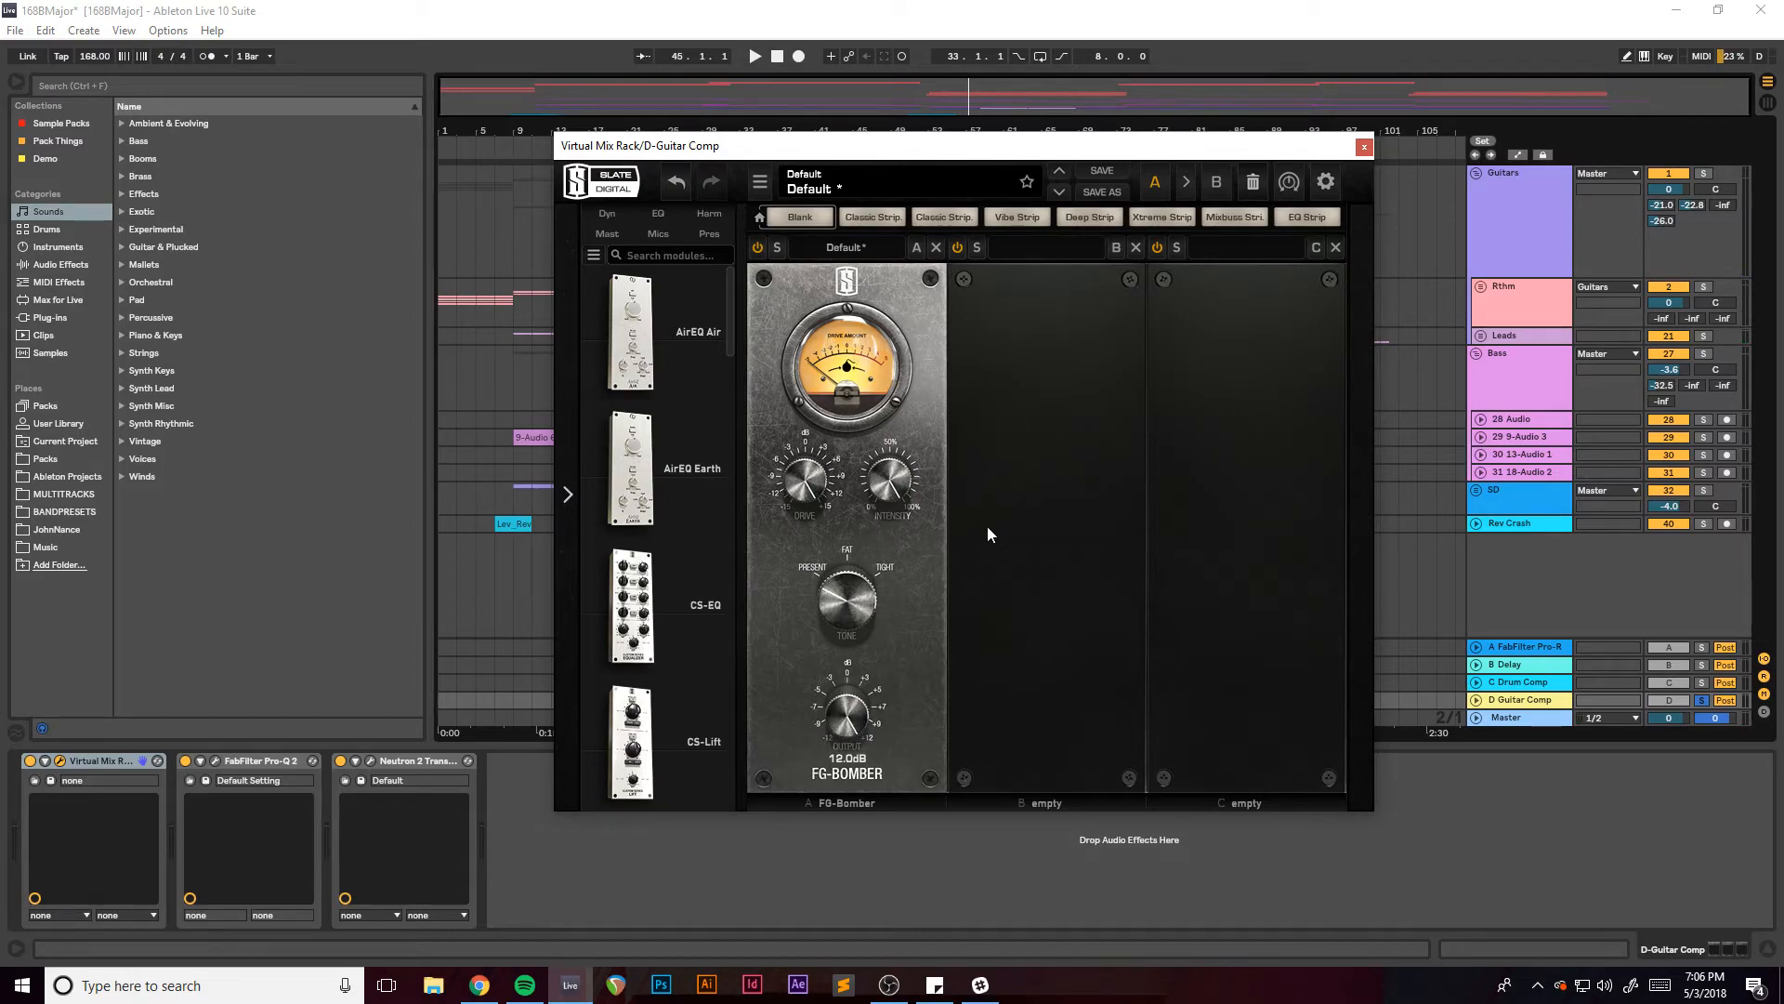
pyautogui.click(1364, 147)
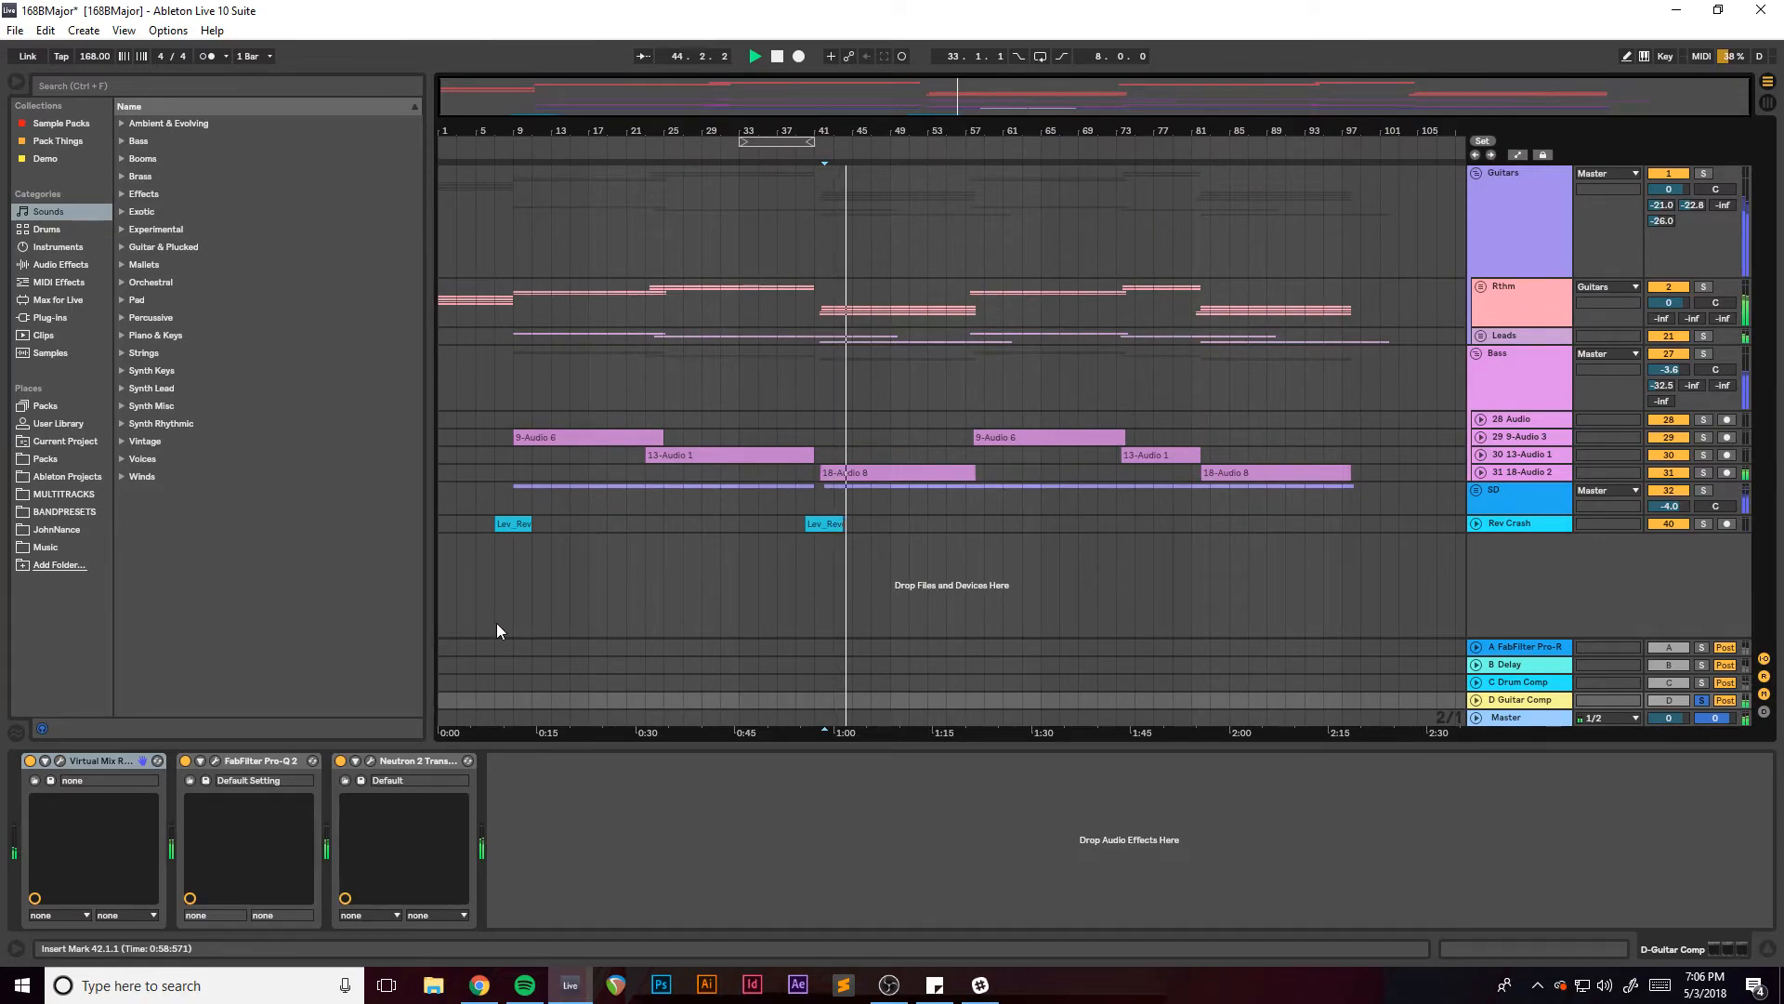
# View the D Guitar Comp return's FabFilter Pro-Q 2 and close it, and open its Neutron 2 Transient Shaper during playback.
pyautogui.click(216, 761)
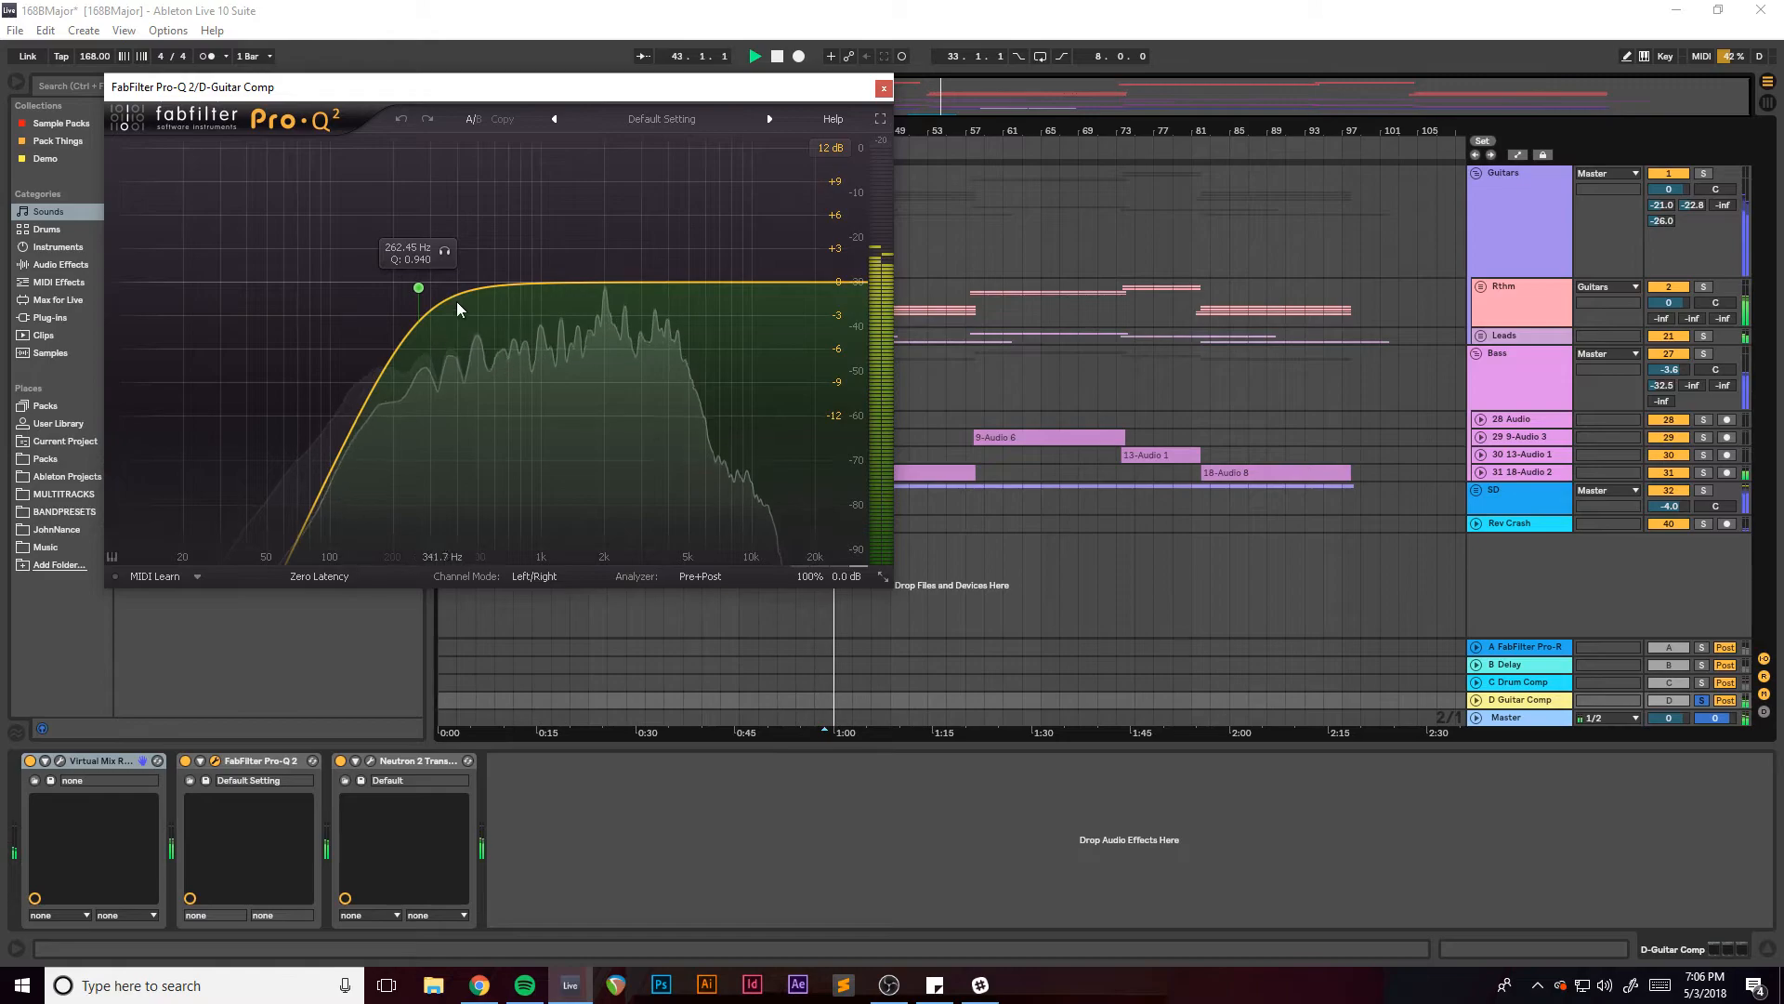
pyautogui.click(884, 89)
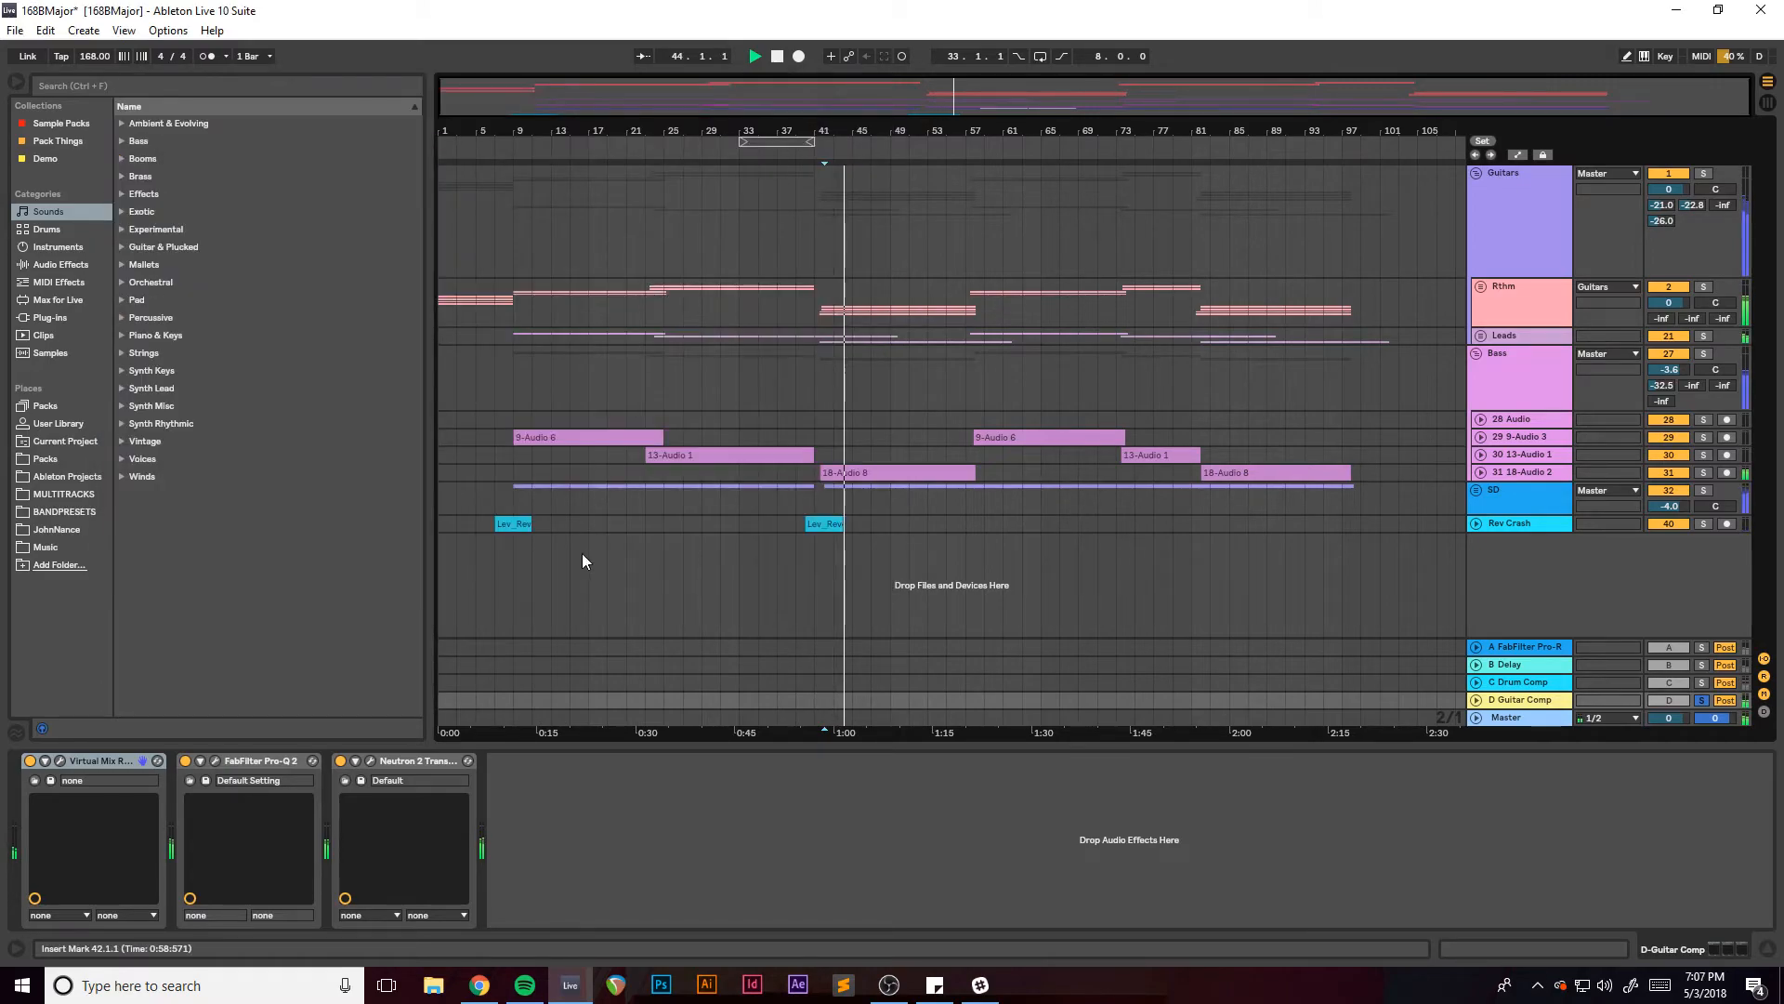
pyautogui.click(370, 762)
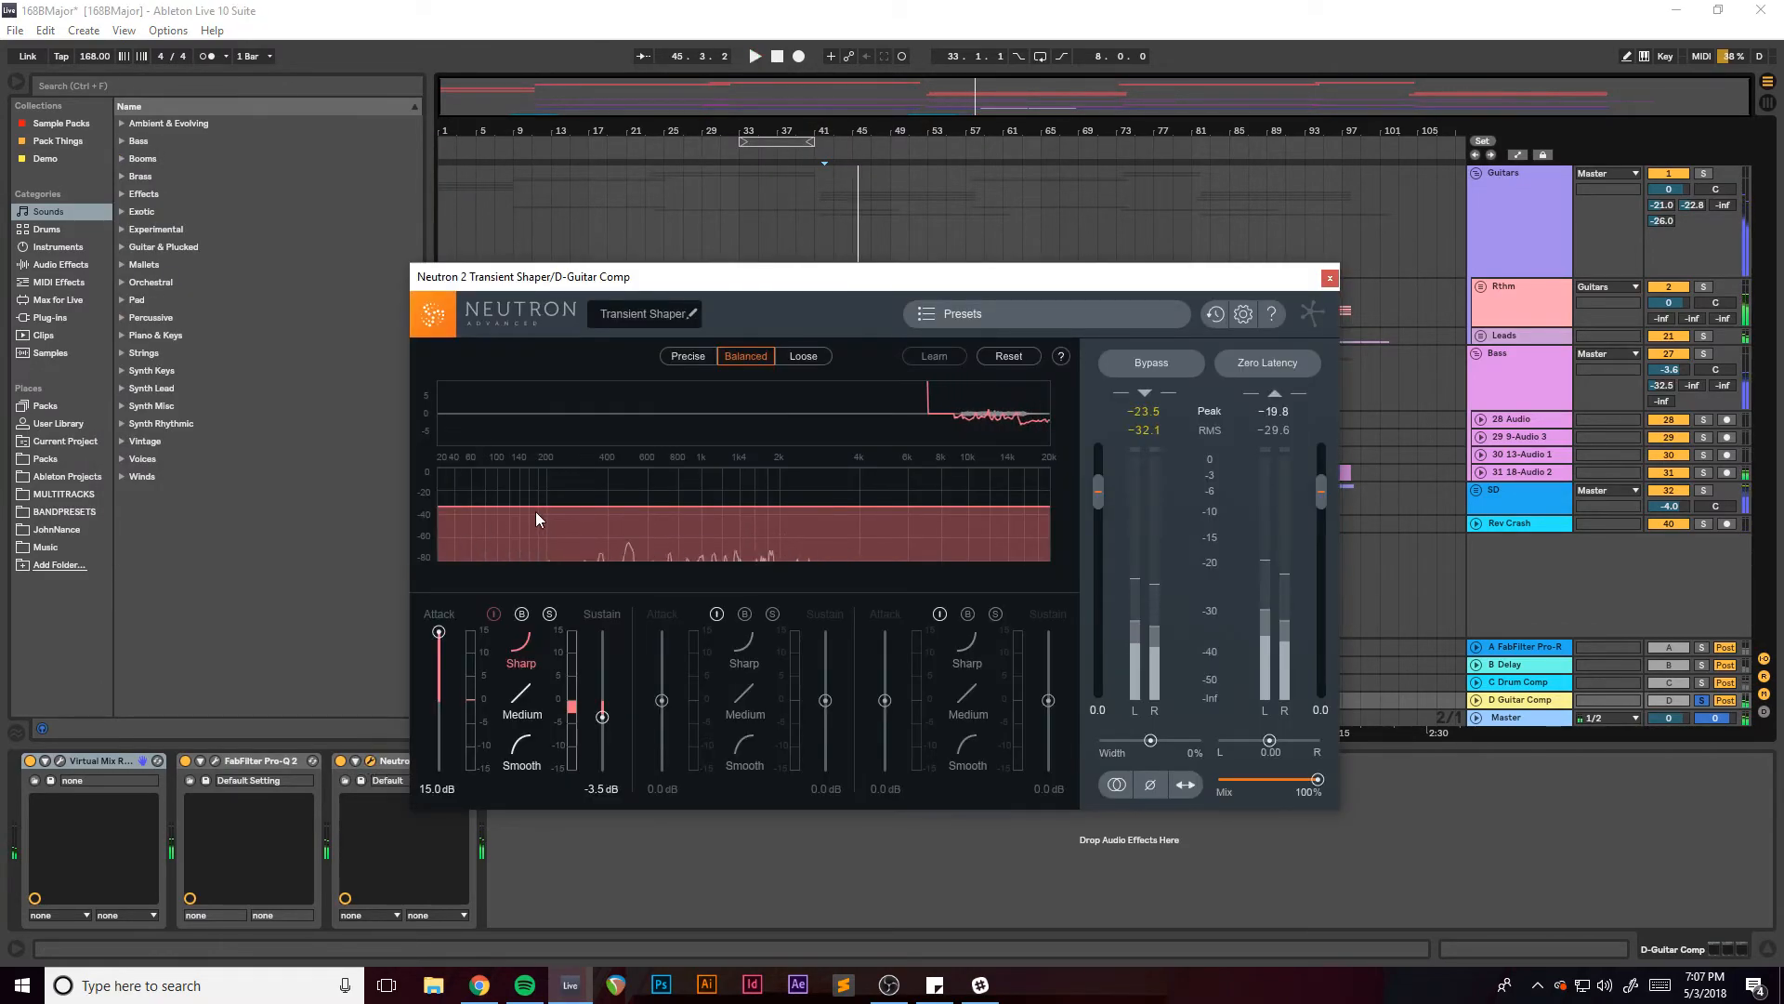
pyautogui.moveTo(838, 283); pyautogui.dragTo(889, 274)
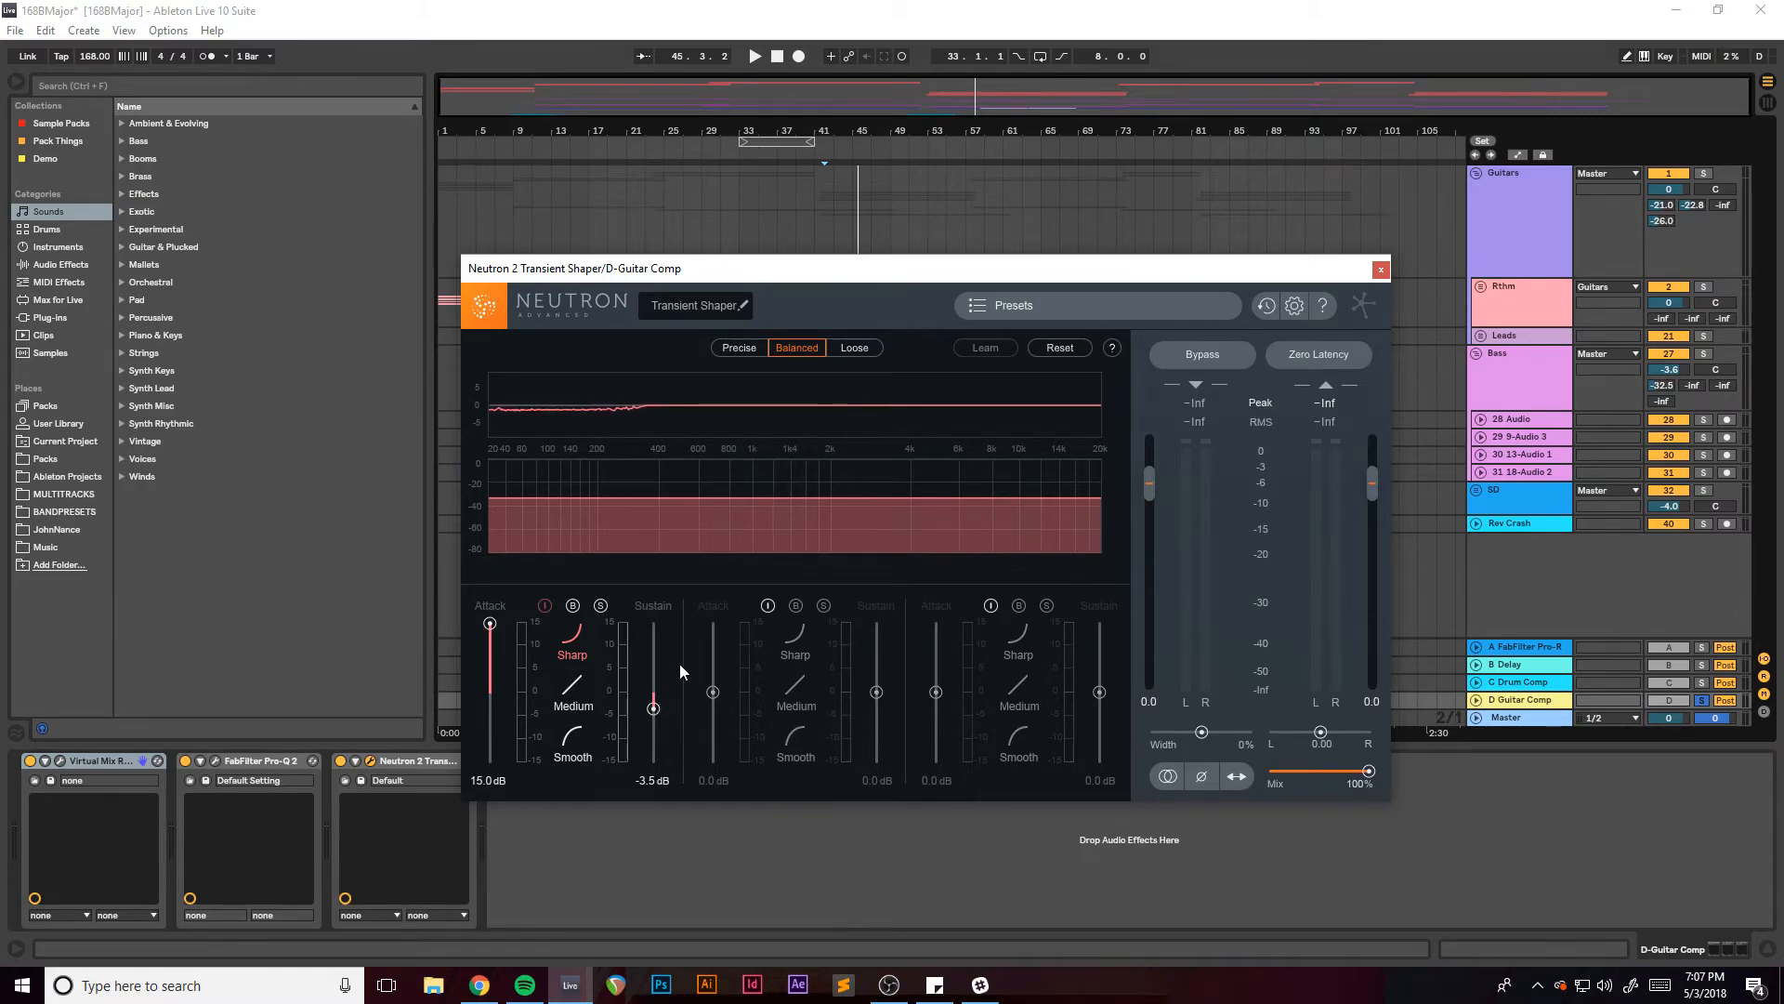
pyautogui.press('space')
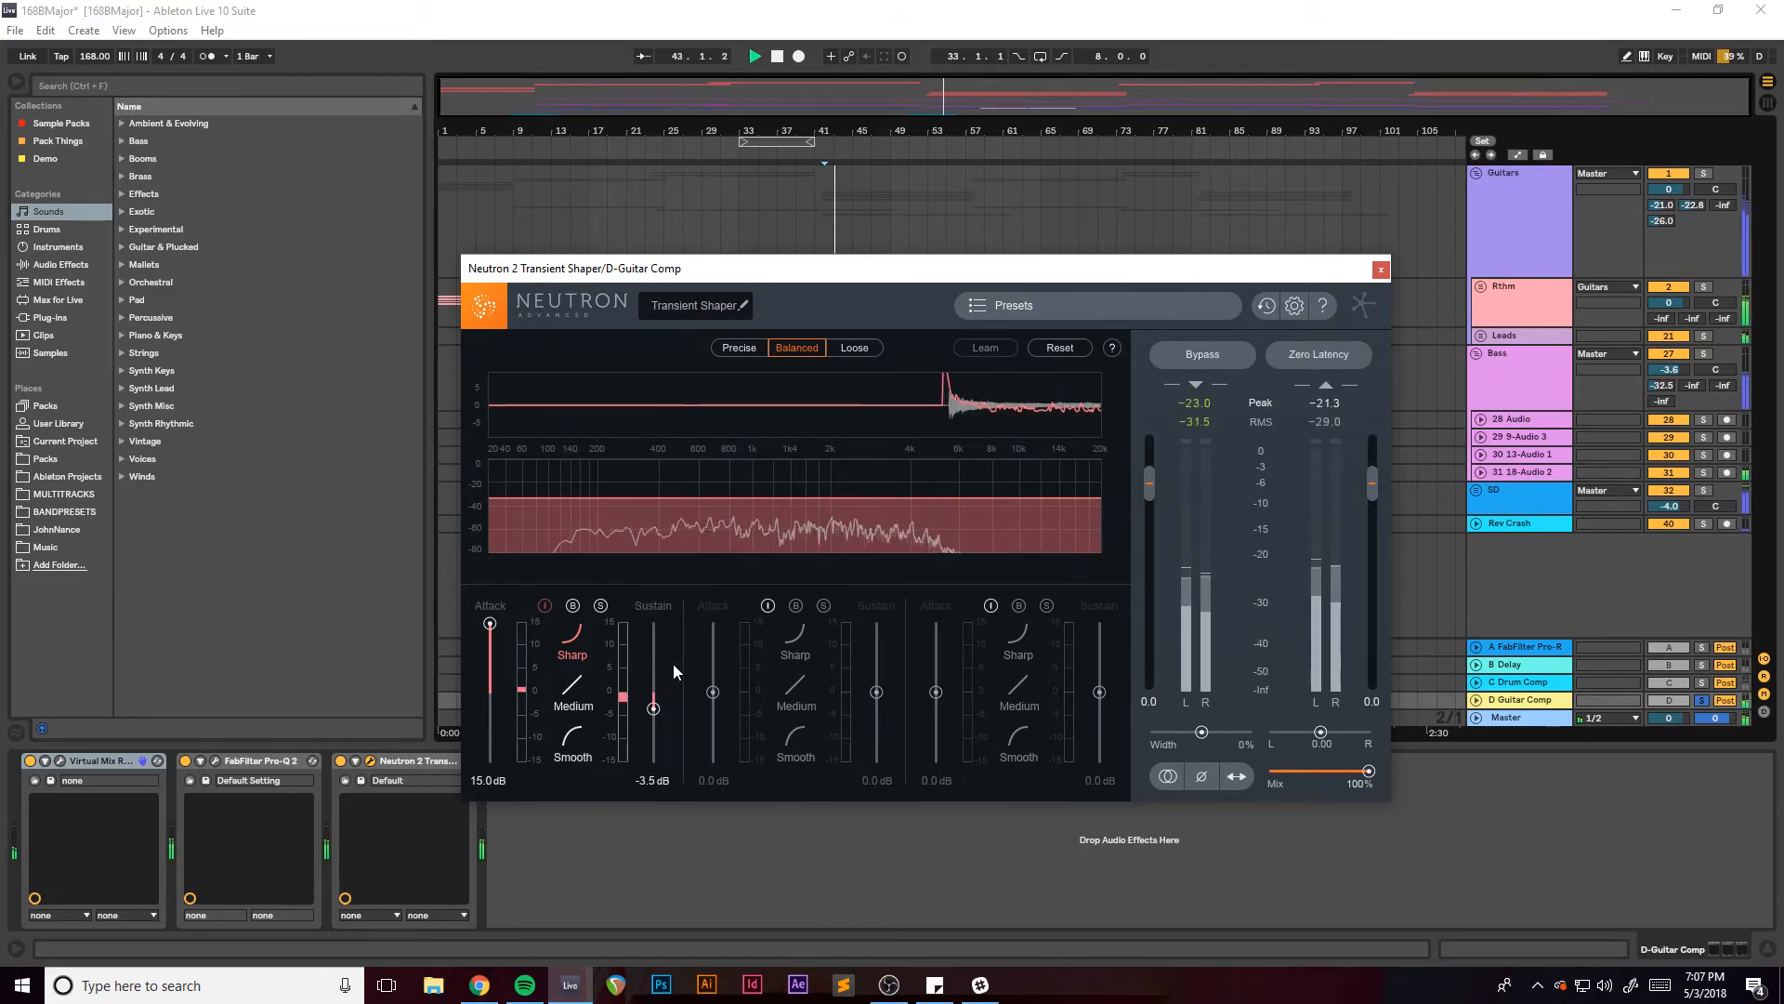
# Solo the Guitars group, compare it with the D Guitar Comp return off and on, and close the Transient Shaper.
pyautogui.click(1705, 173)
pyautogui.click(1705, 174)
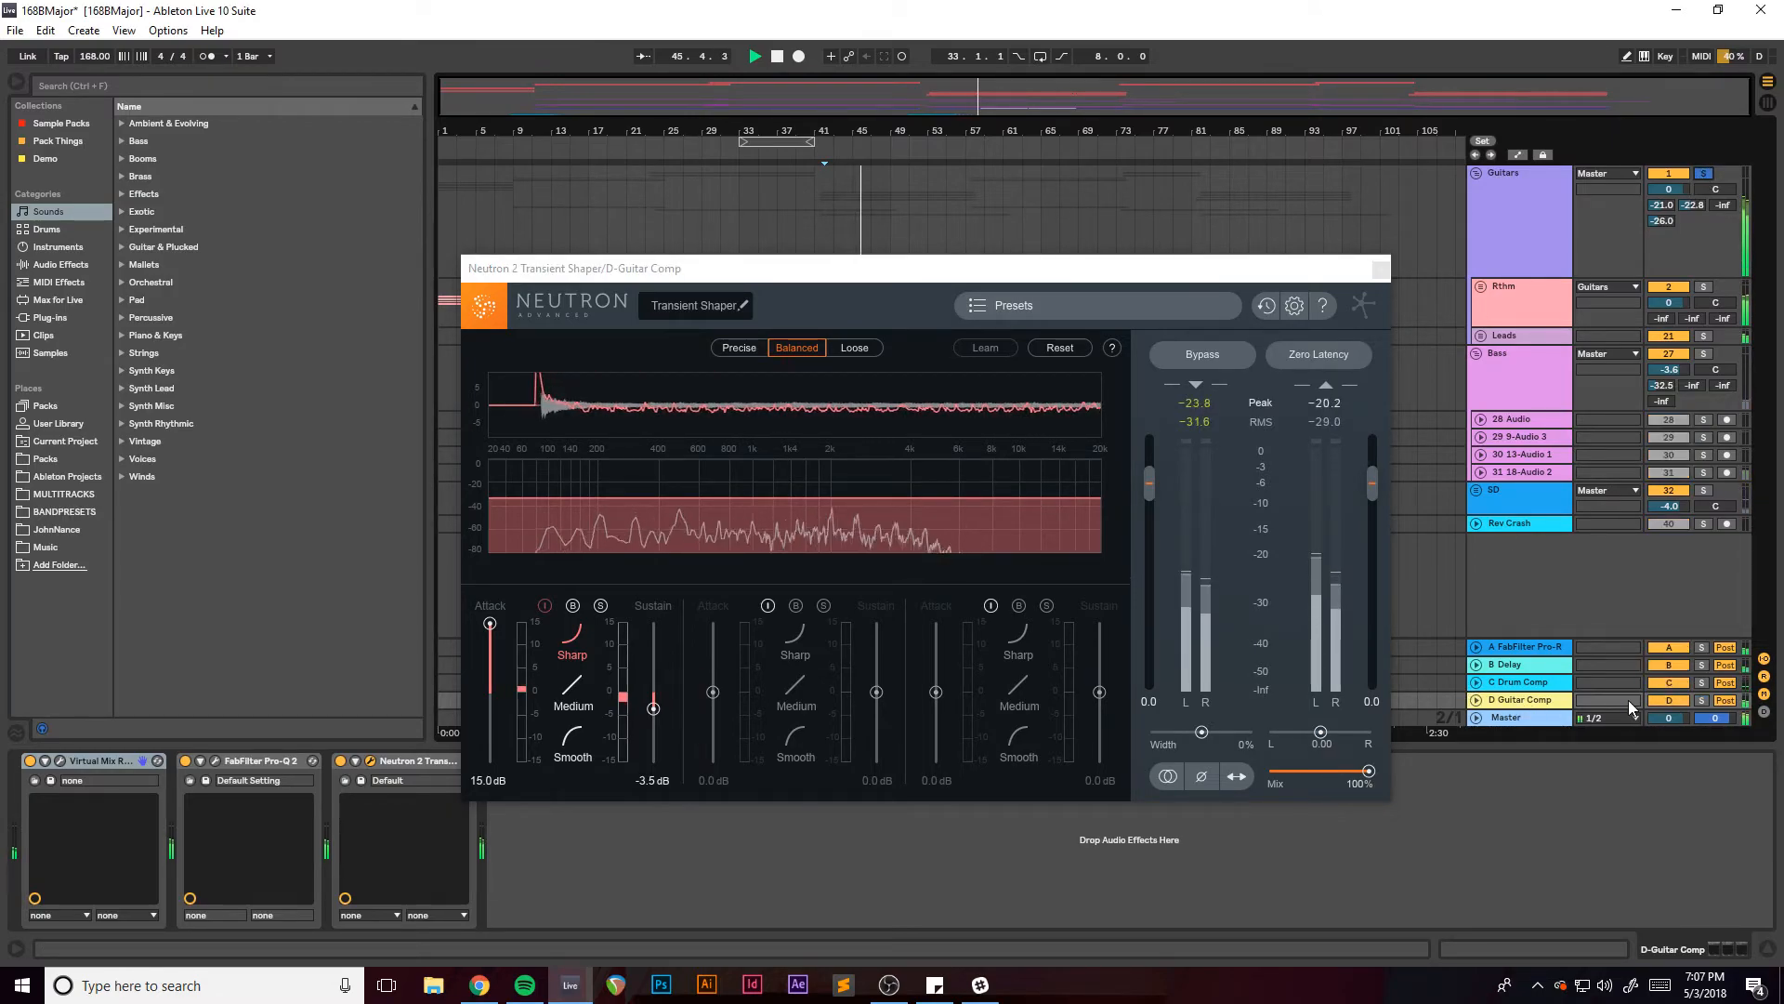
pyautogui.click(1658, 699)
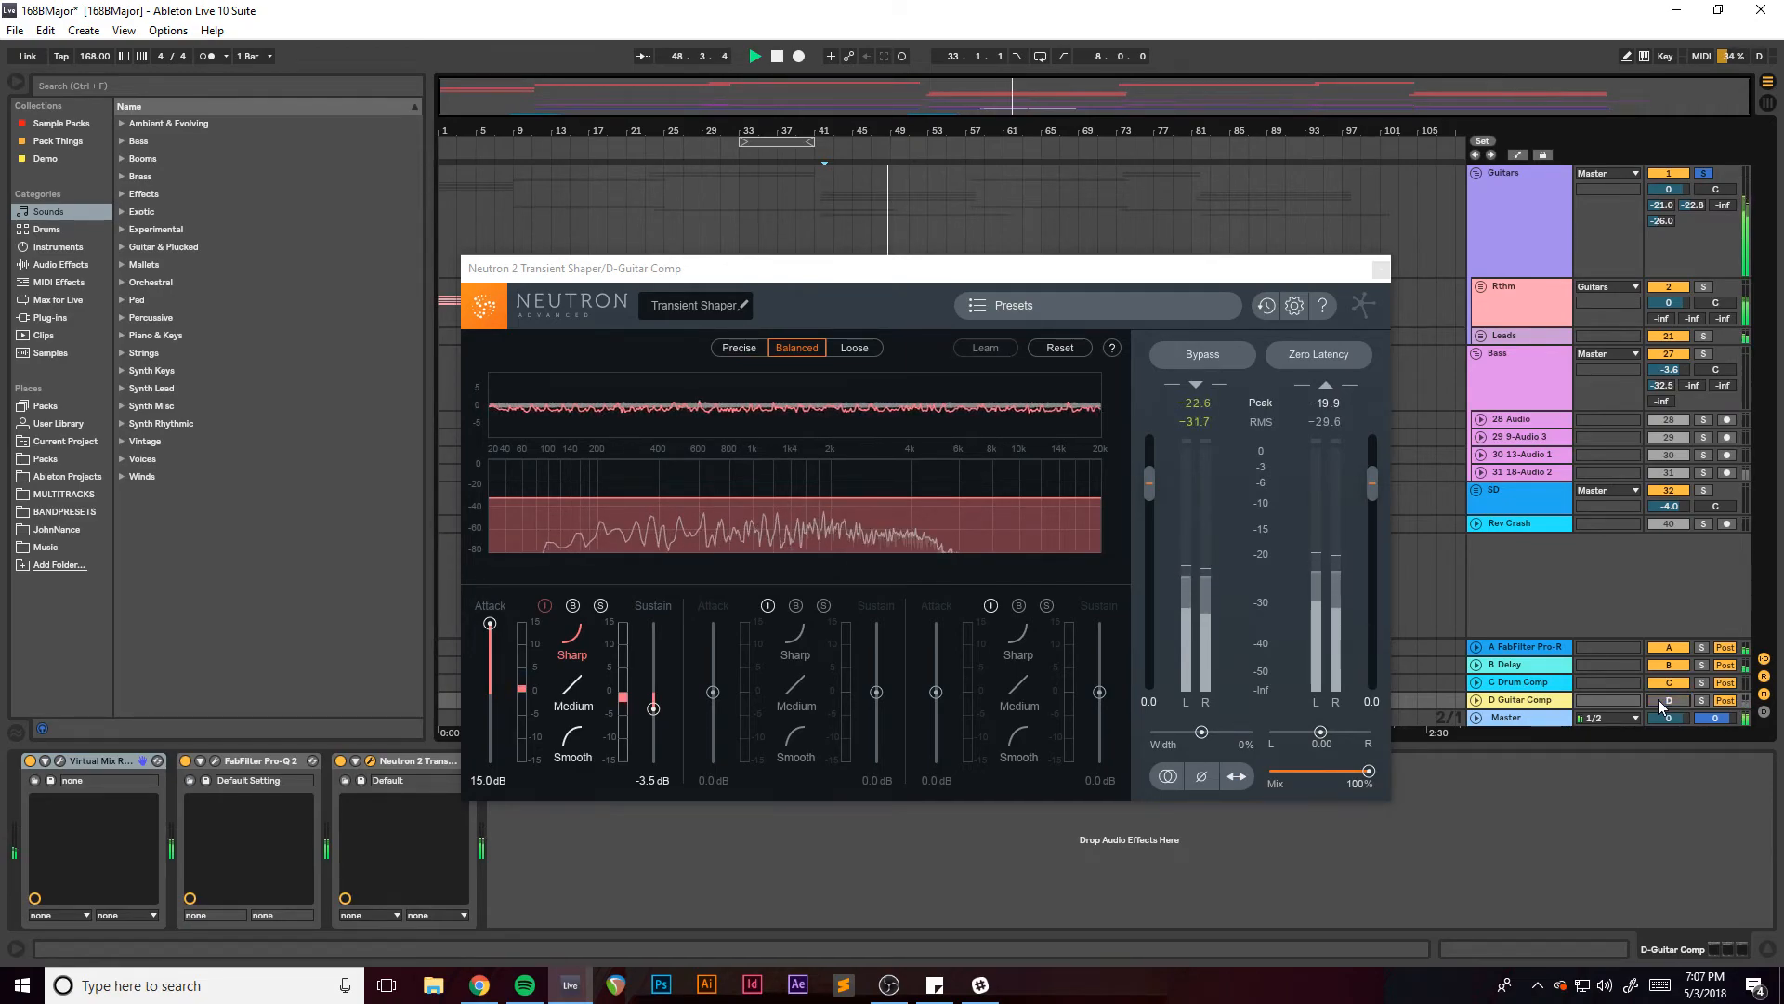
pyautogui.click(1658, 699)
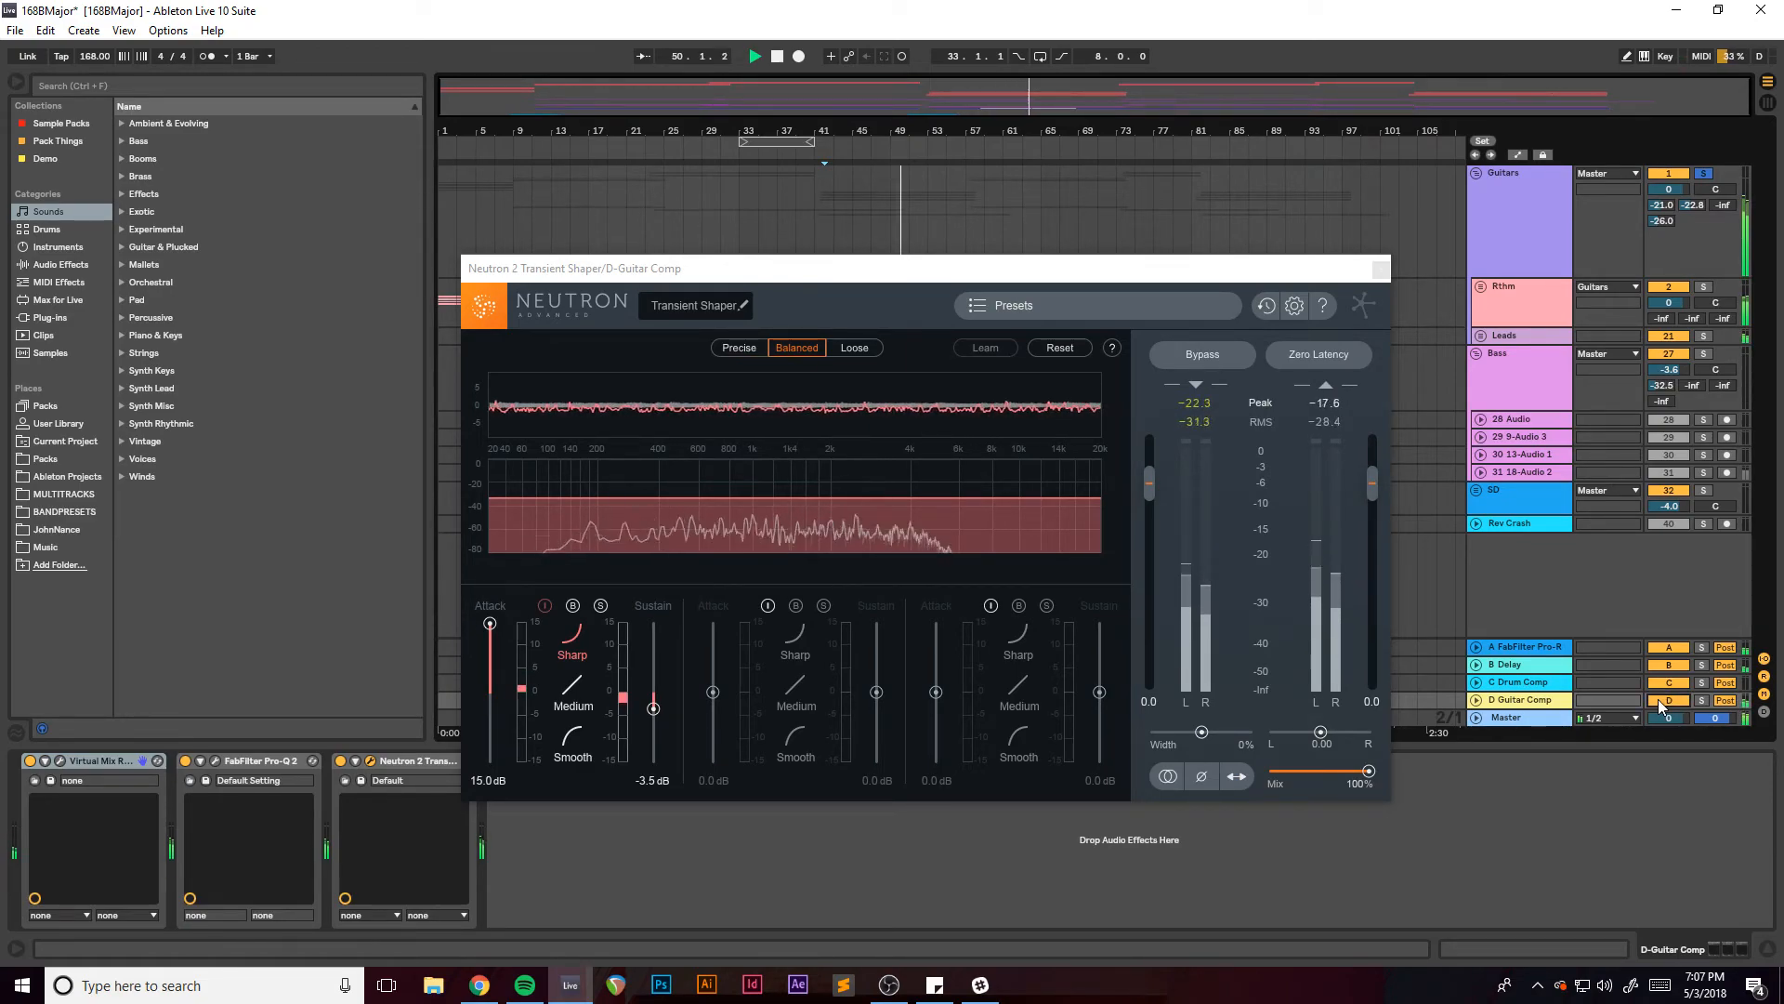
pyautogui.press('space')
pyautogui.click(1382, 270)
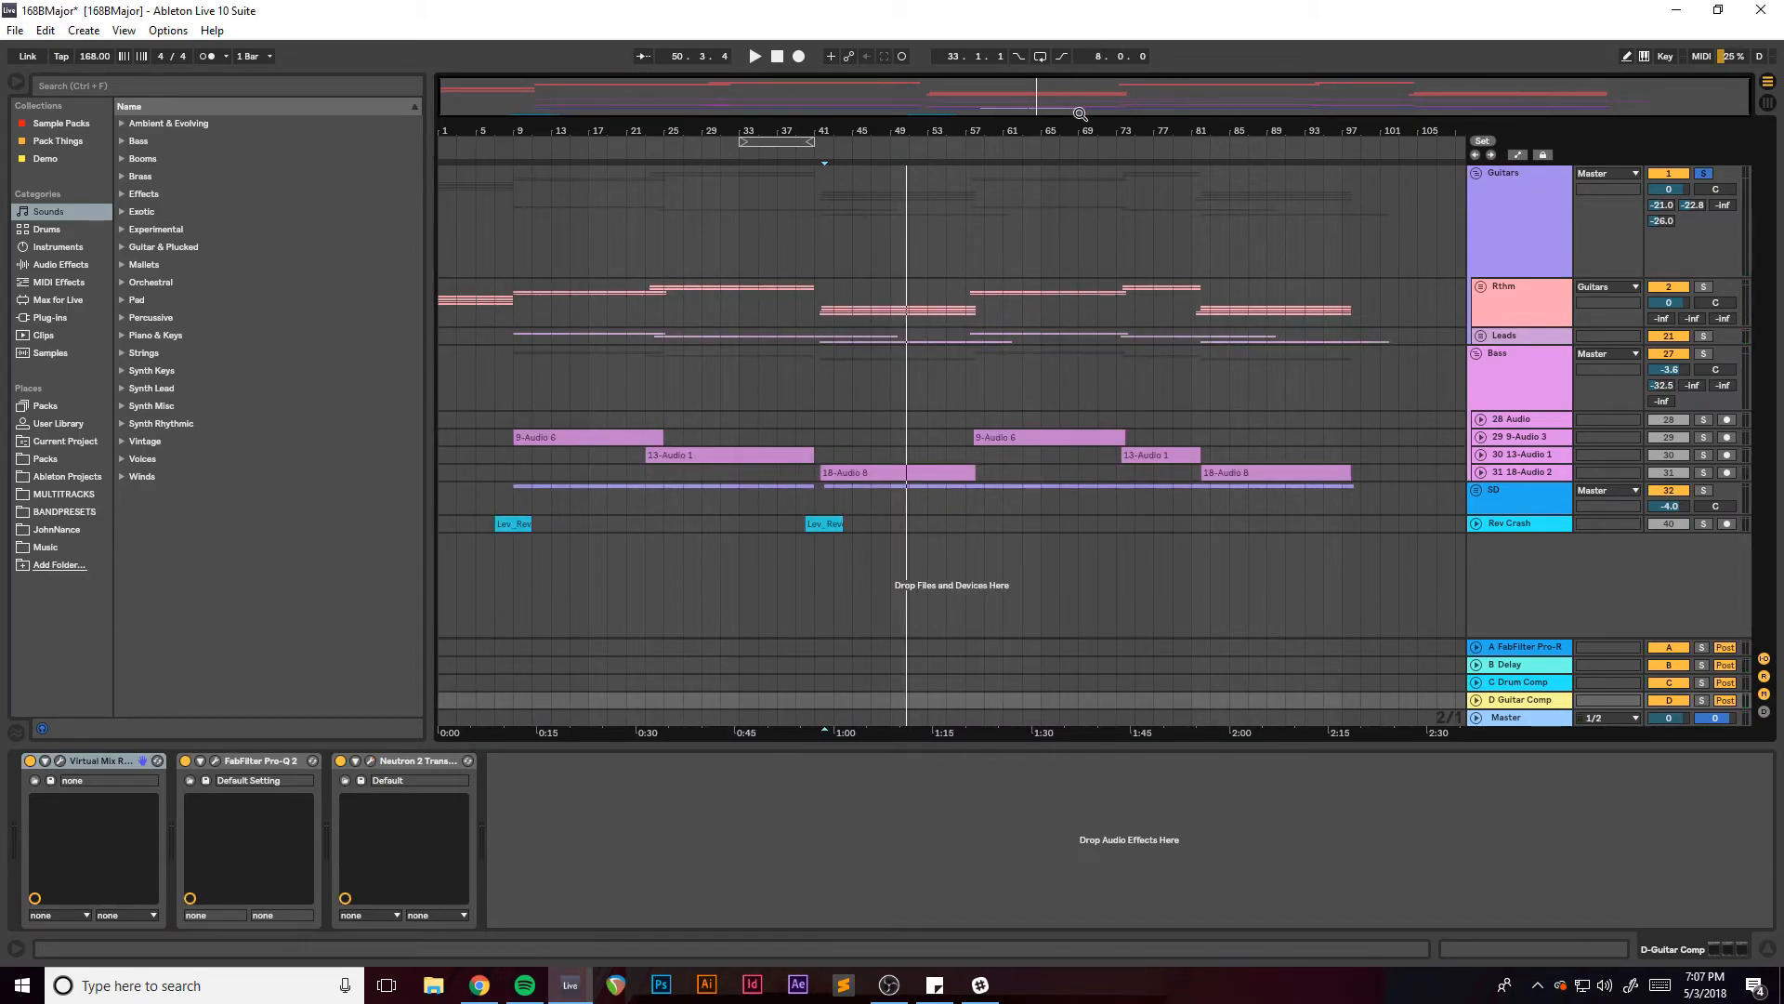
# Show the effects of the Master, Bass and Rthm tracks in turn.
pyautogui.click(889, 985)
pyautogui.click(890, 985)
pyautogui.click(1511, 724)
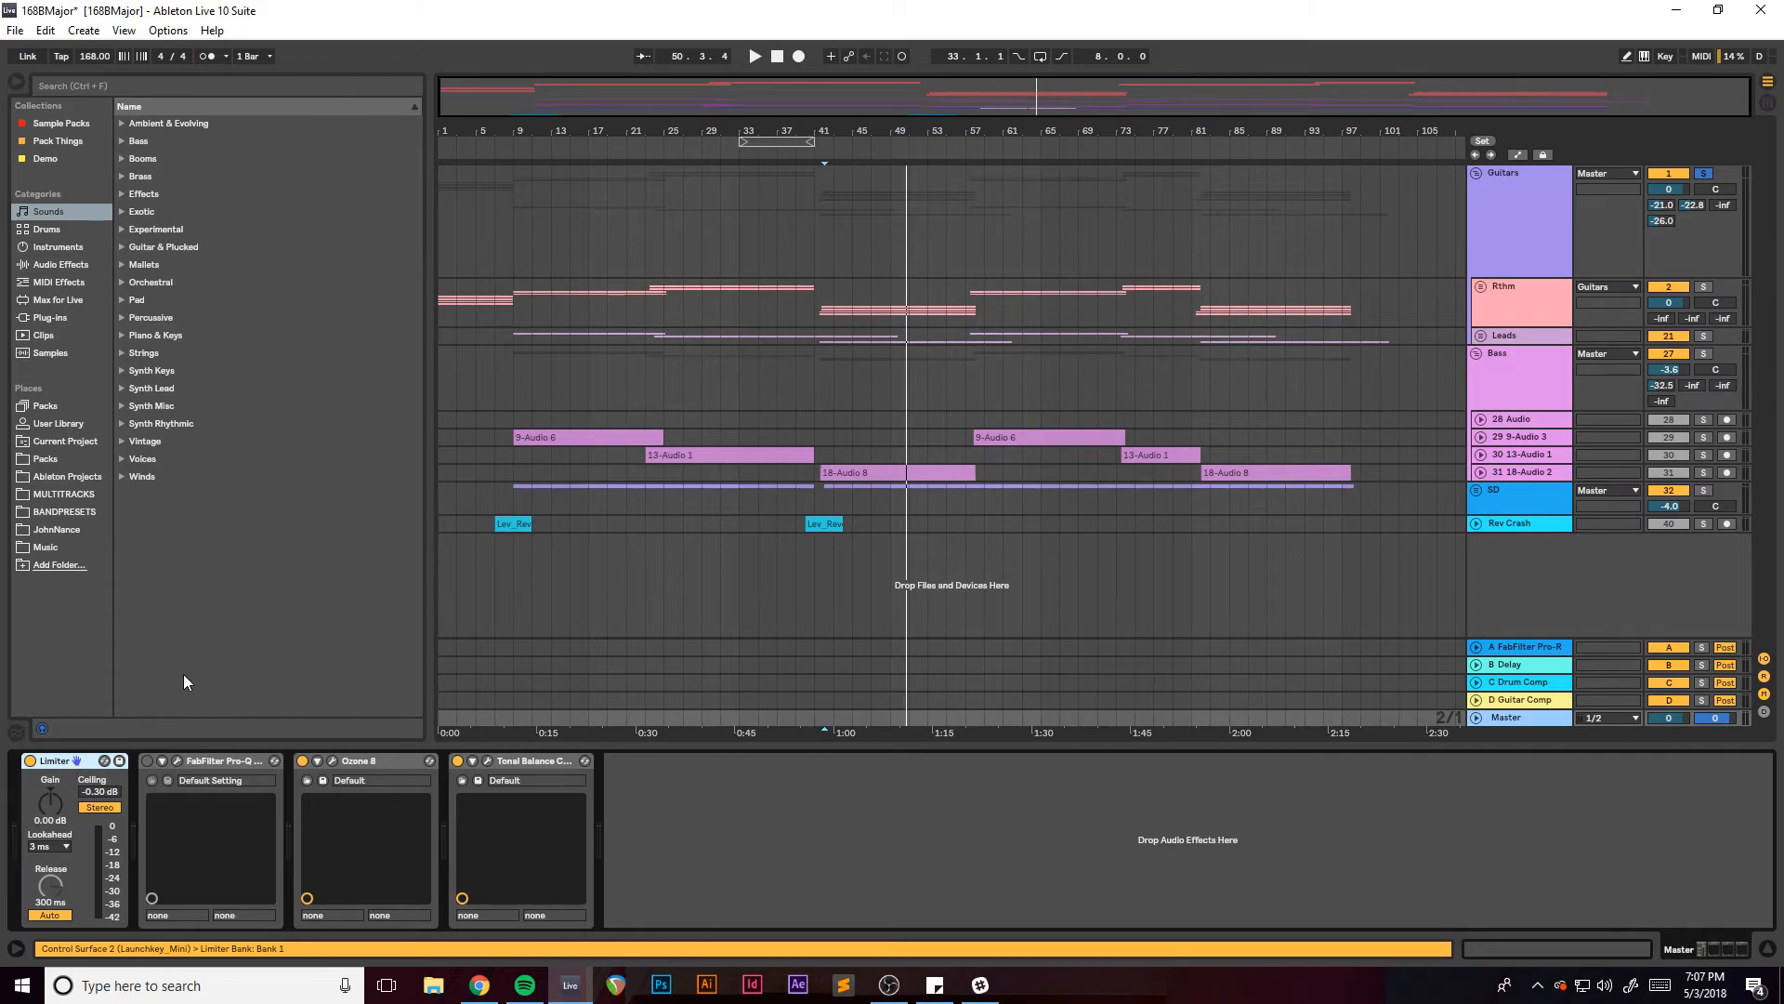
pyautogui.moveTo(602, 86)
pyautogui.mouseDown()
pyautogui.moveTo(602, 134)
pyautogui.moveTo(602, 116)
pyautogui.mouseUp()
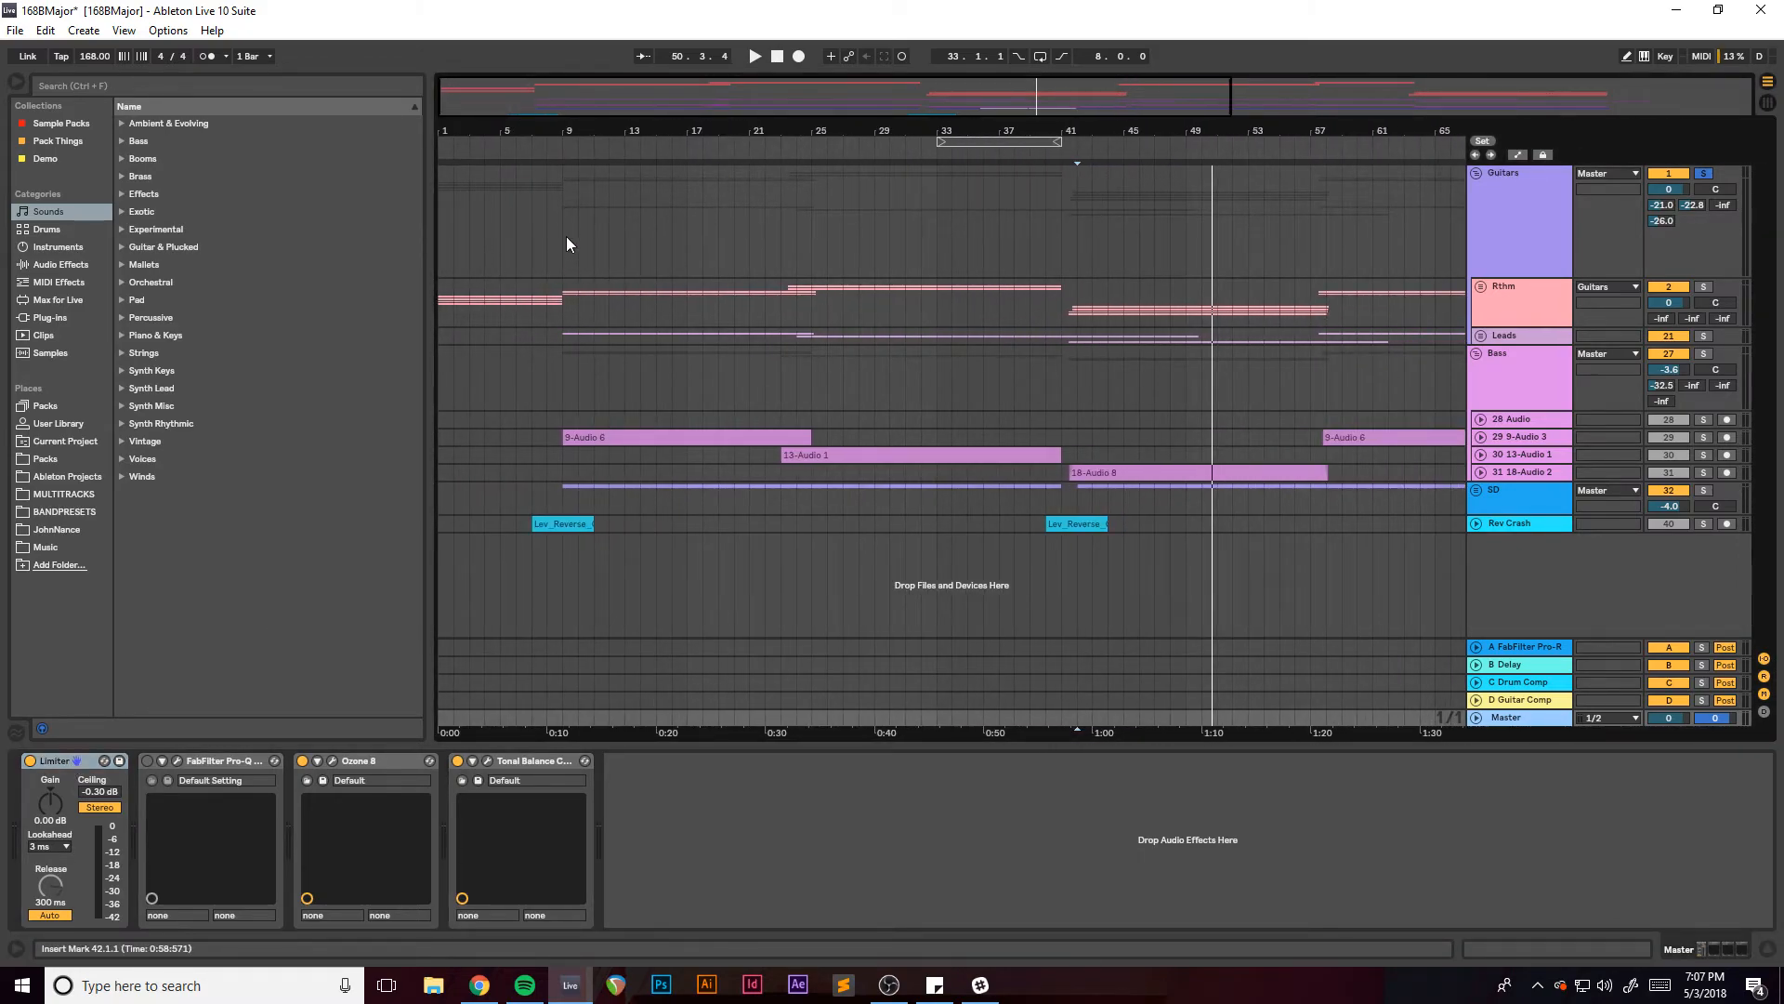
pyautogui.click(1481, 437)
pyautogui.keyDown('alt'); pyautogui.click(1480, 401); pyautogui.keyUp('alt')
pyautogui.click(1504, 383)
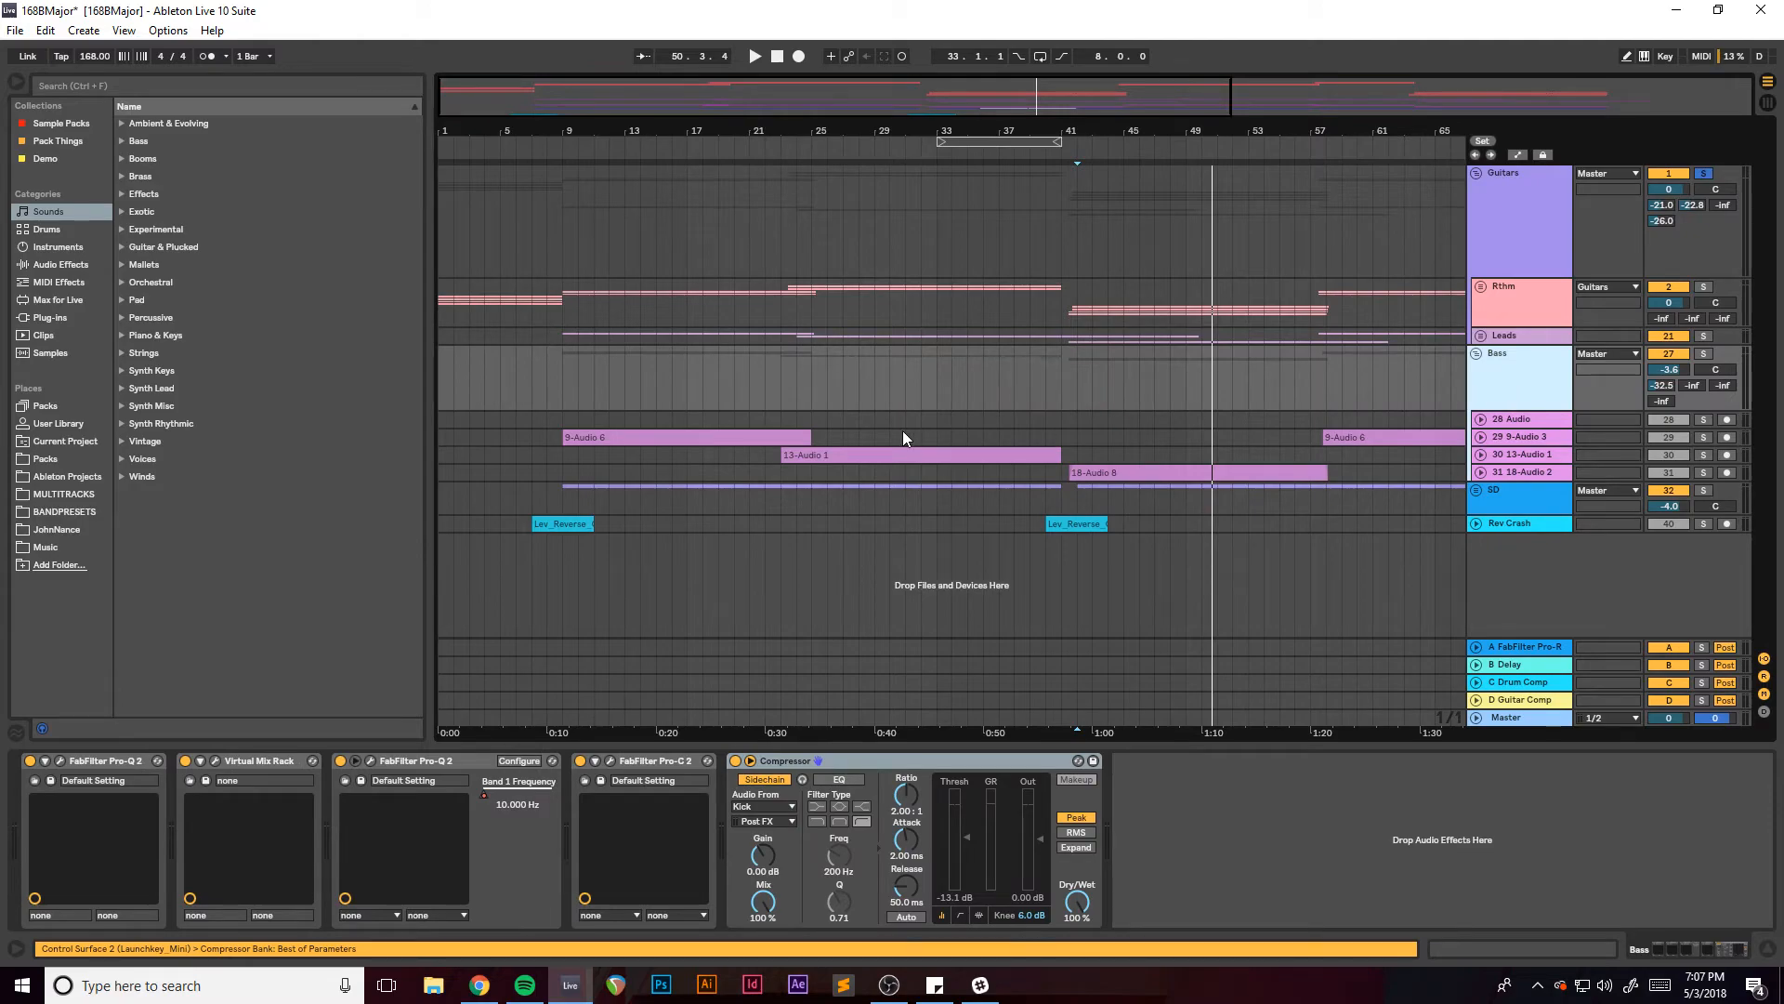
pyautogui.moveTo(655, 110); pyautogui.dragTo(820, 103)
pyautogui.click(455, 301)
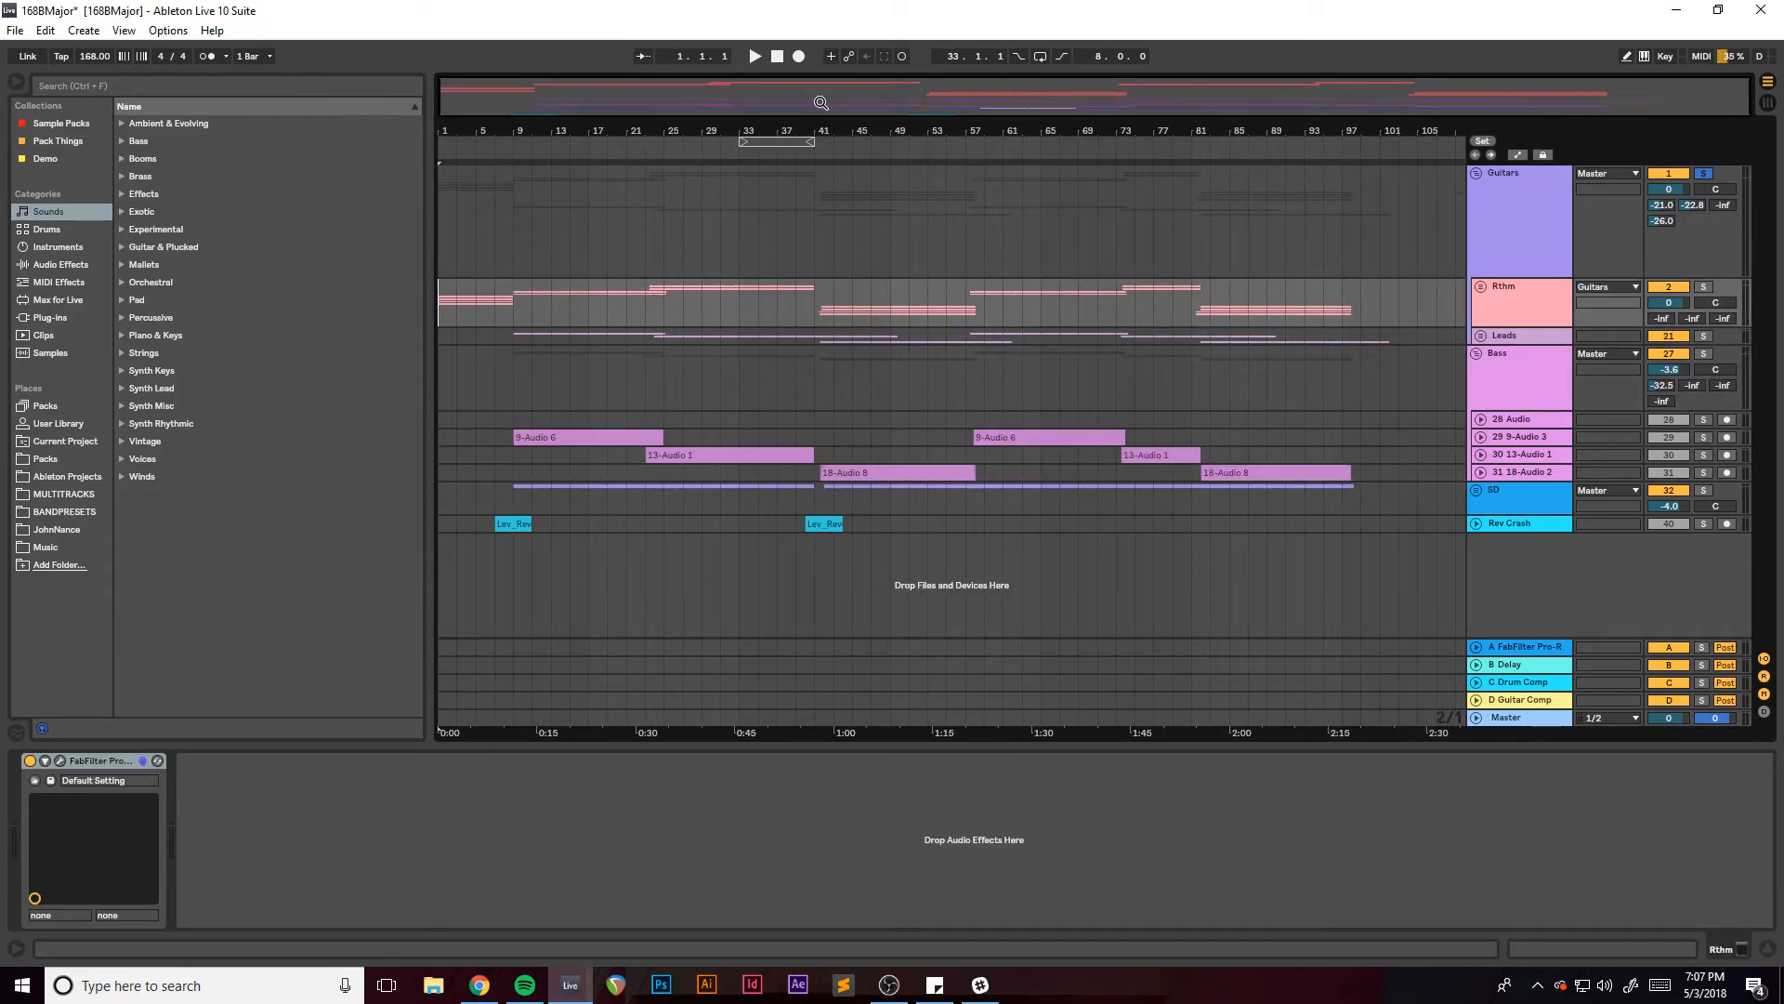
# Play the soloed guitars from around bar 43 with the Master track's effects shown.
pyautogui.click(1517, 717)
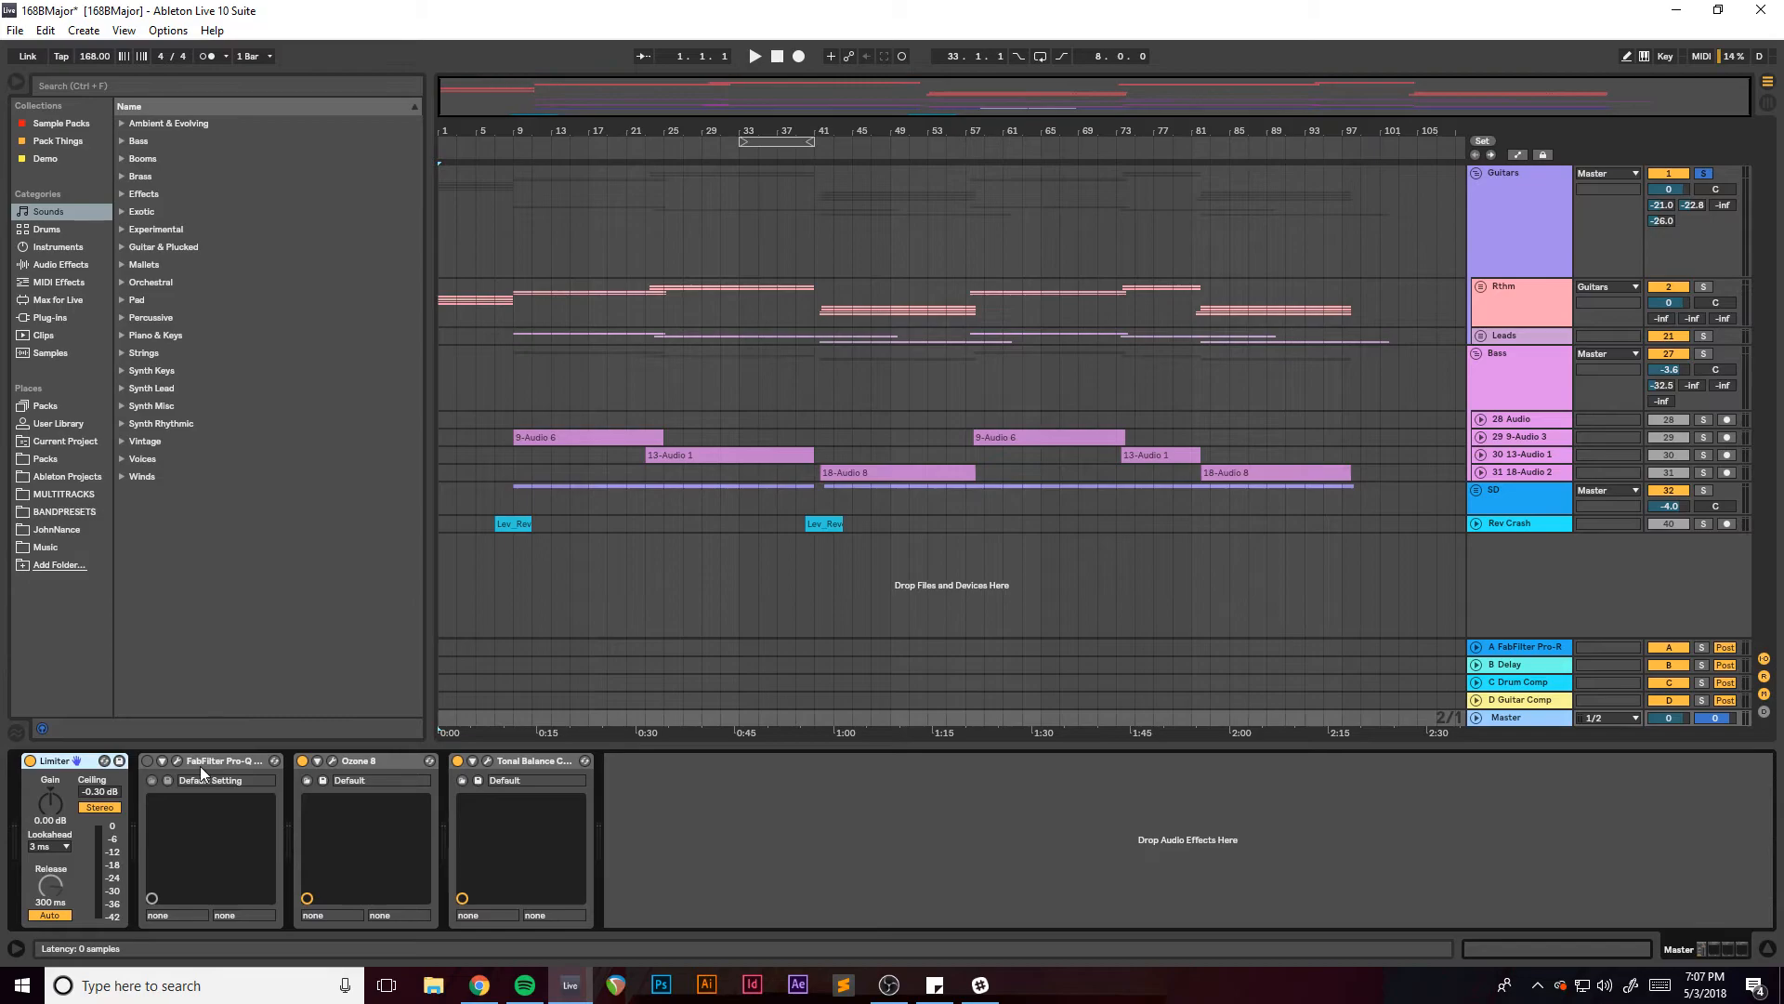
pyautogui.press('space')
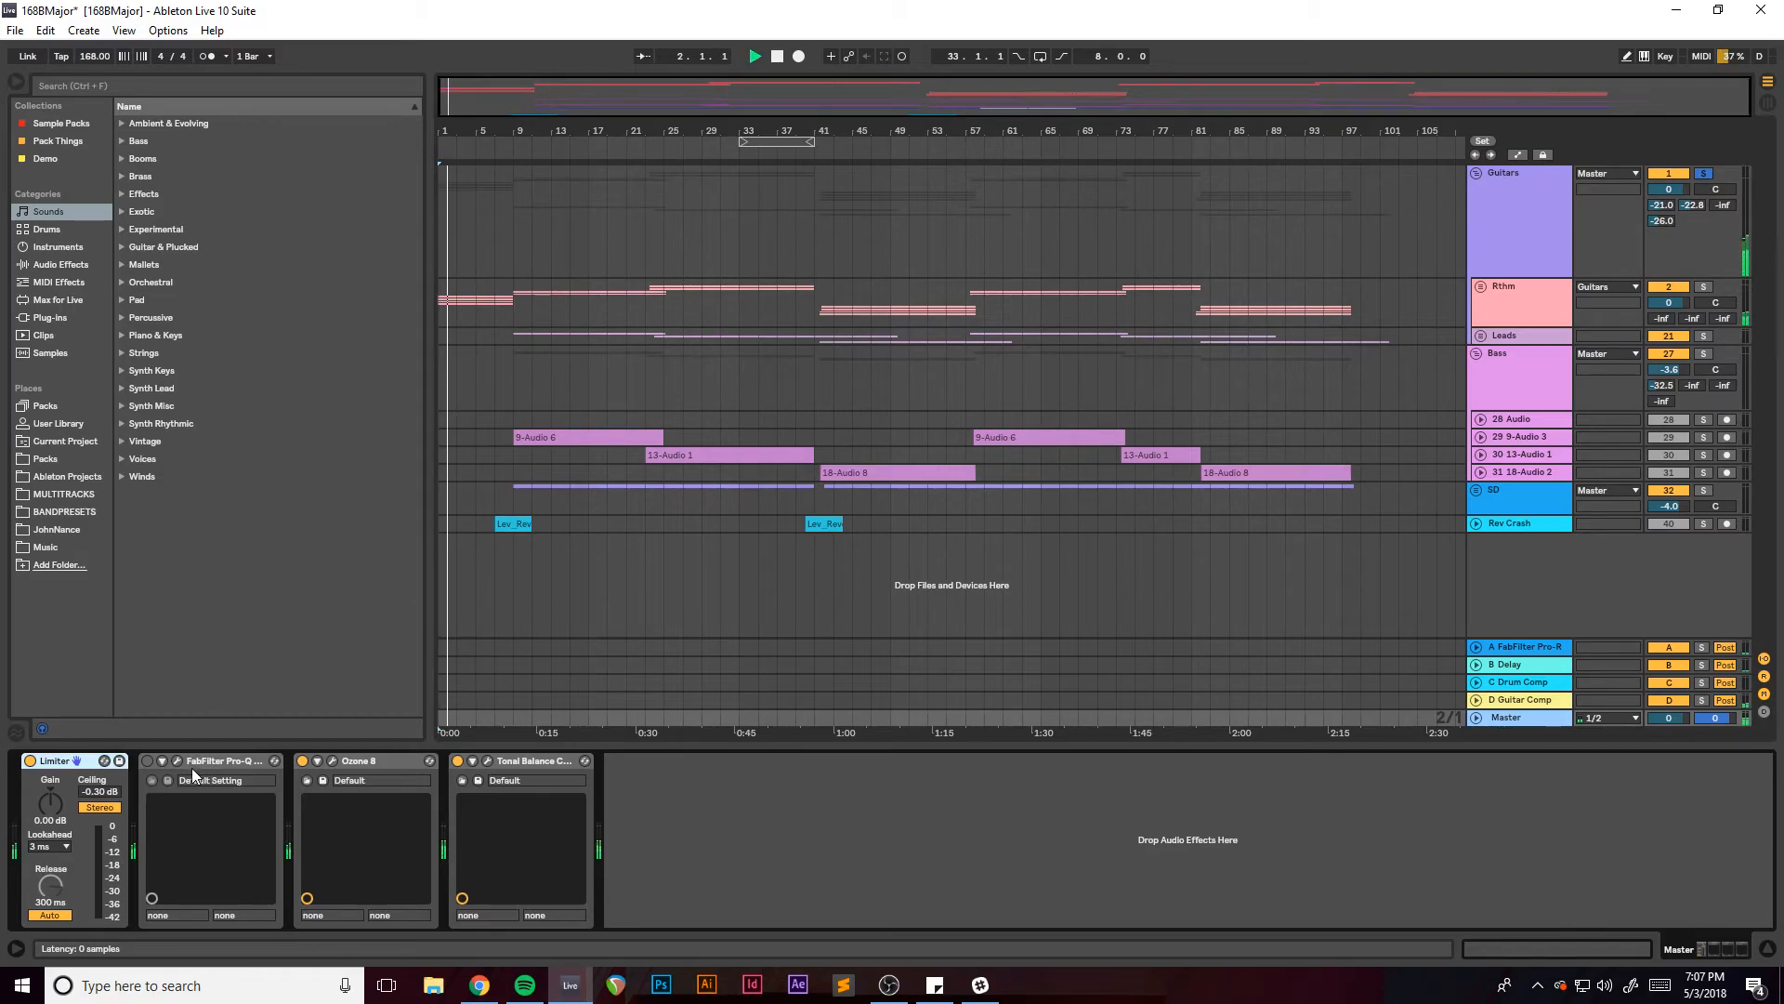
pyautogui.click(828, 382)
pyautogui.press('space')
pyautogui.click(1524, 713)
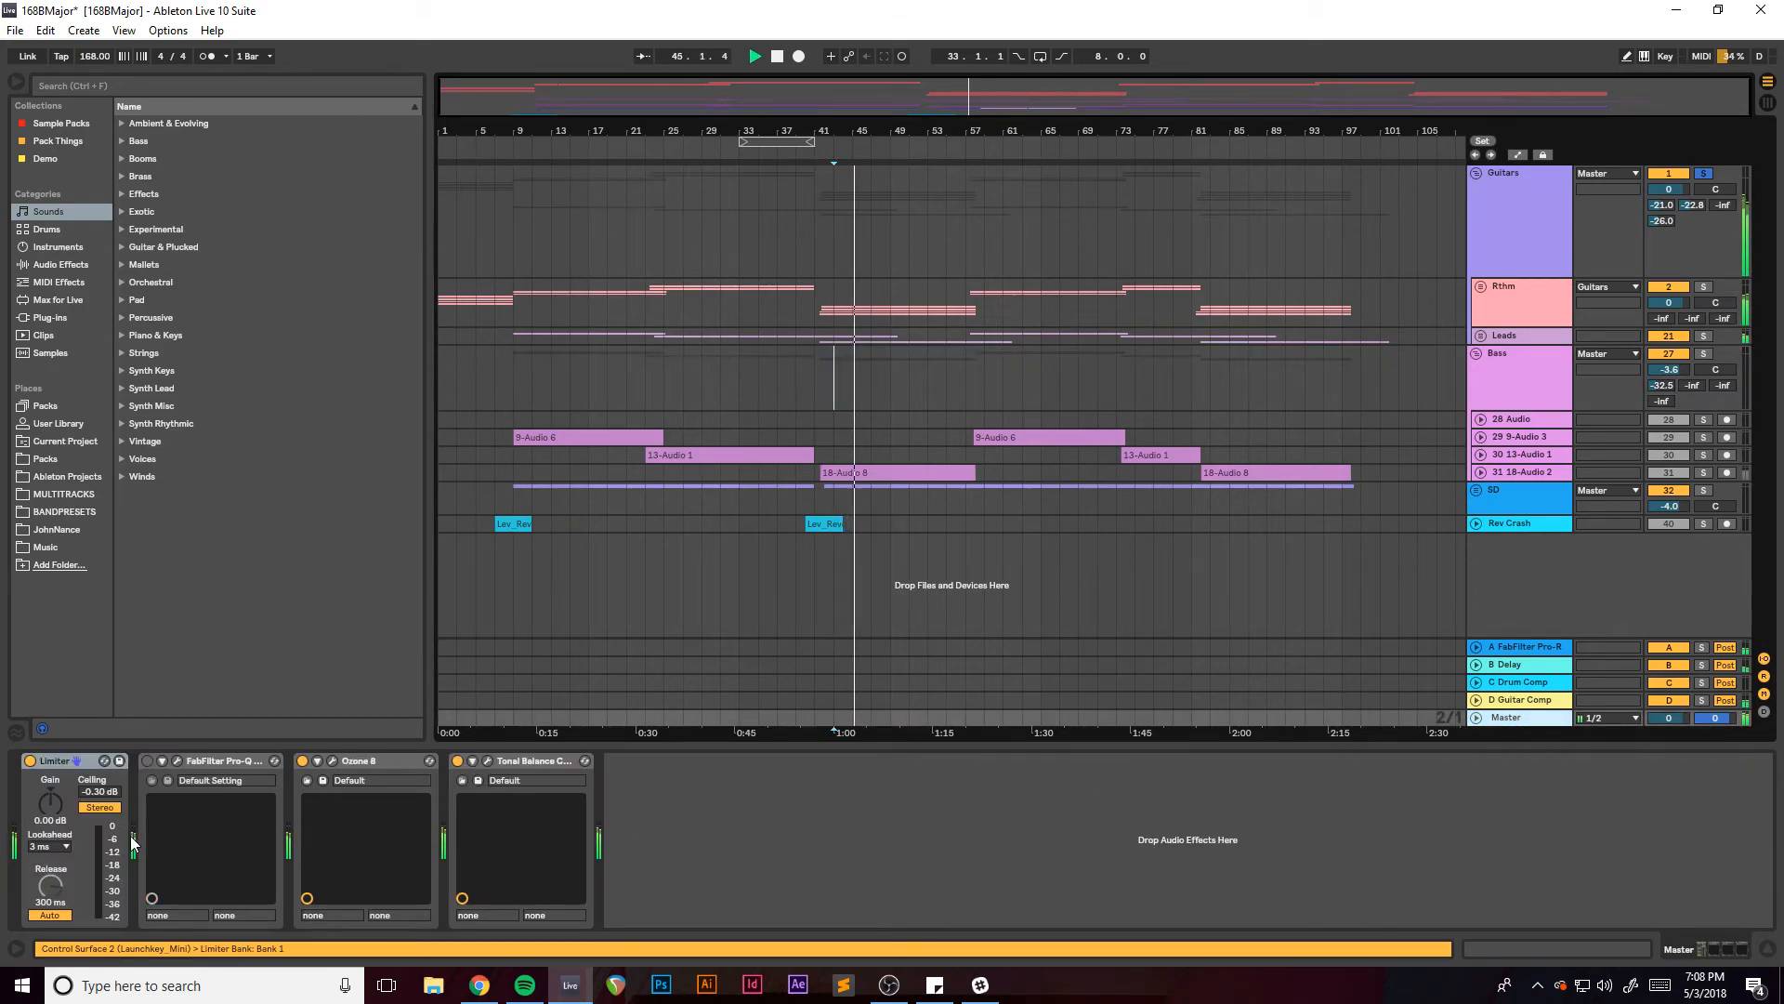
# Check the Session View mixer, and open the Master track's Ozone 8 over the arrangement.
pyautogui.press('Tab')
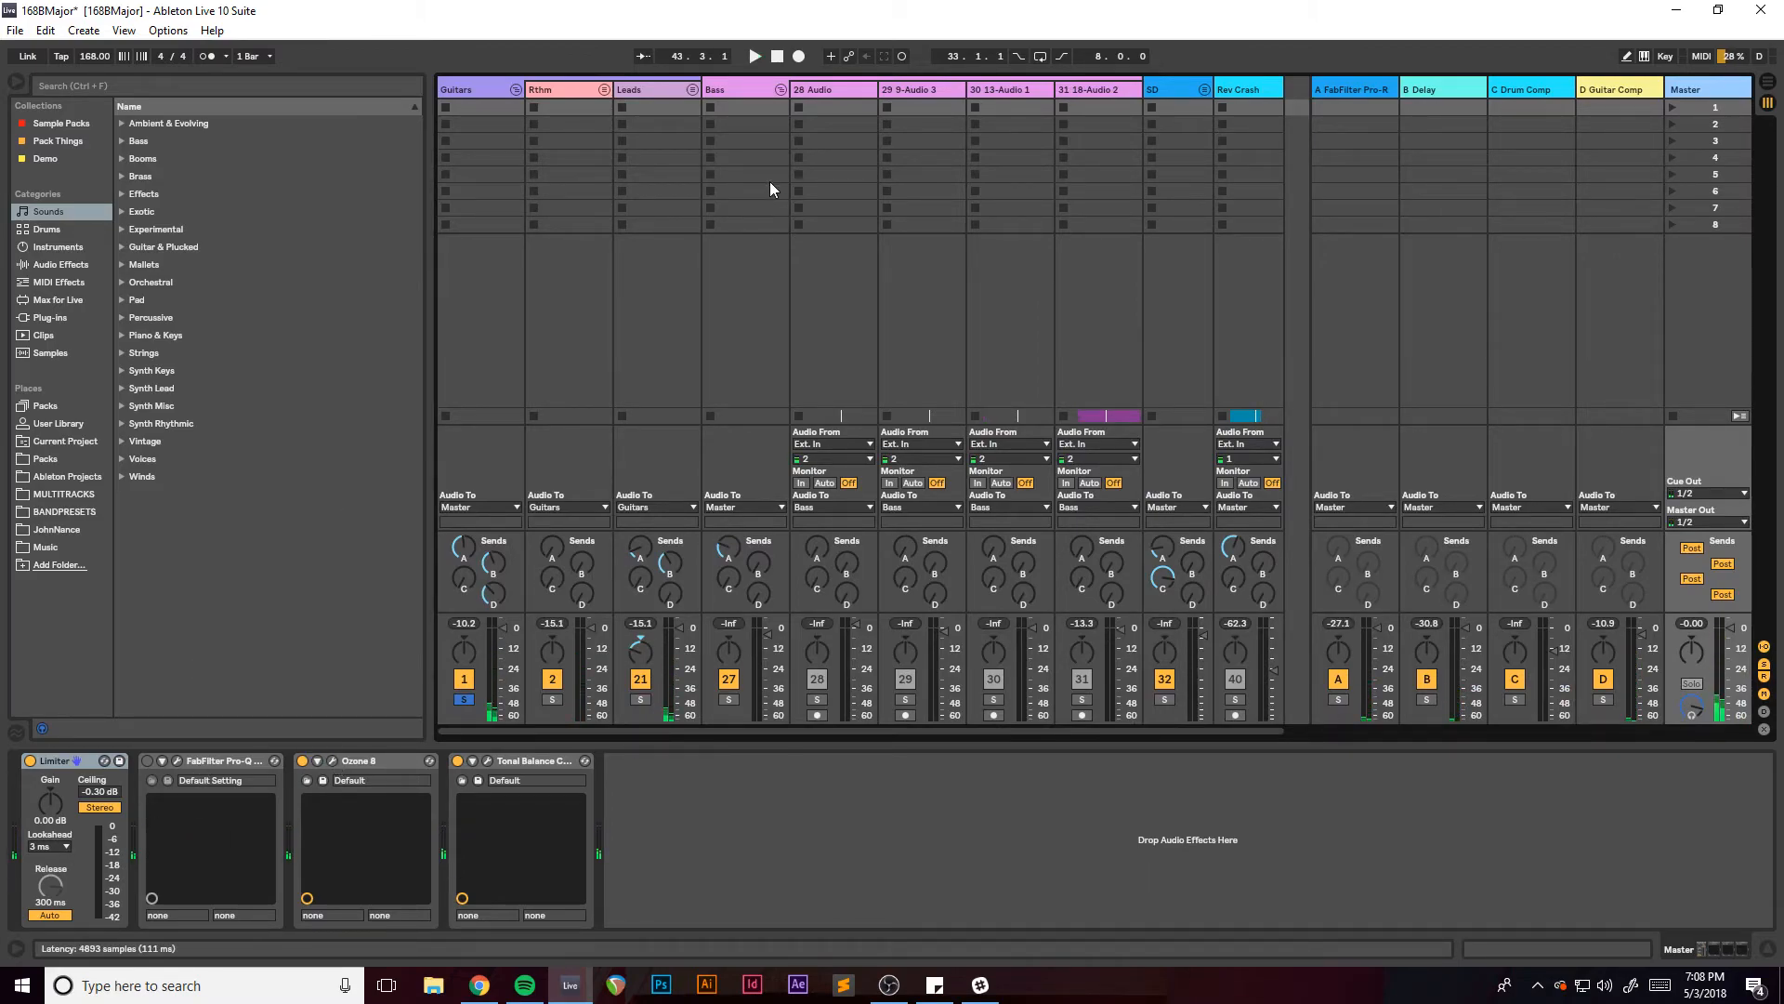
pyautogui.hotkey('ctrl', 'alt', 'p')
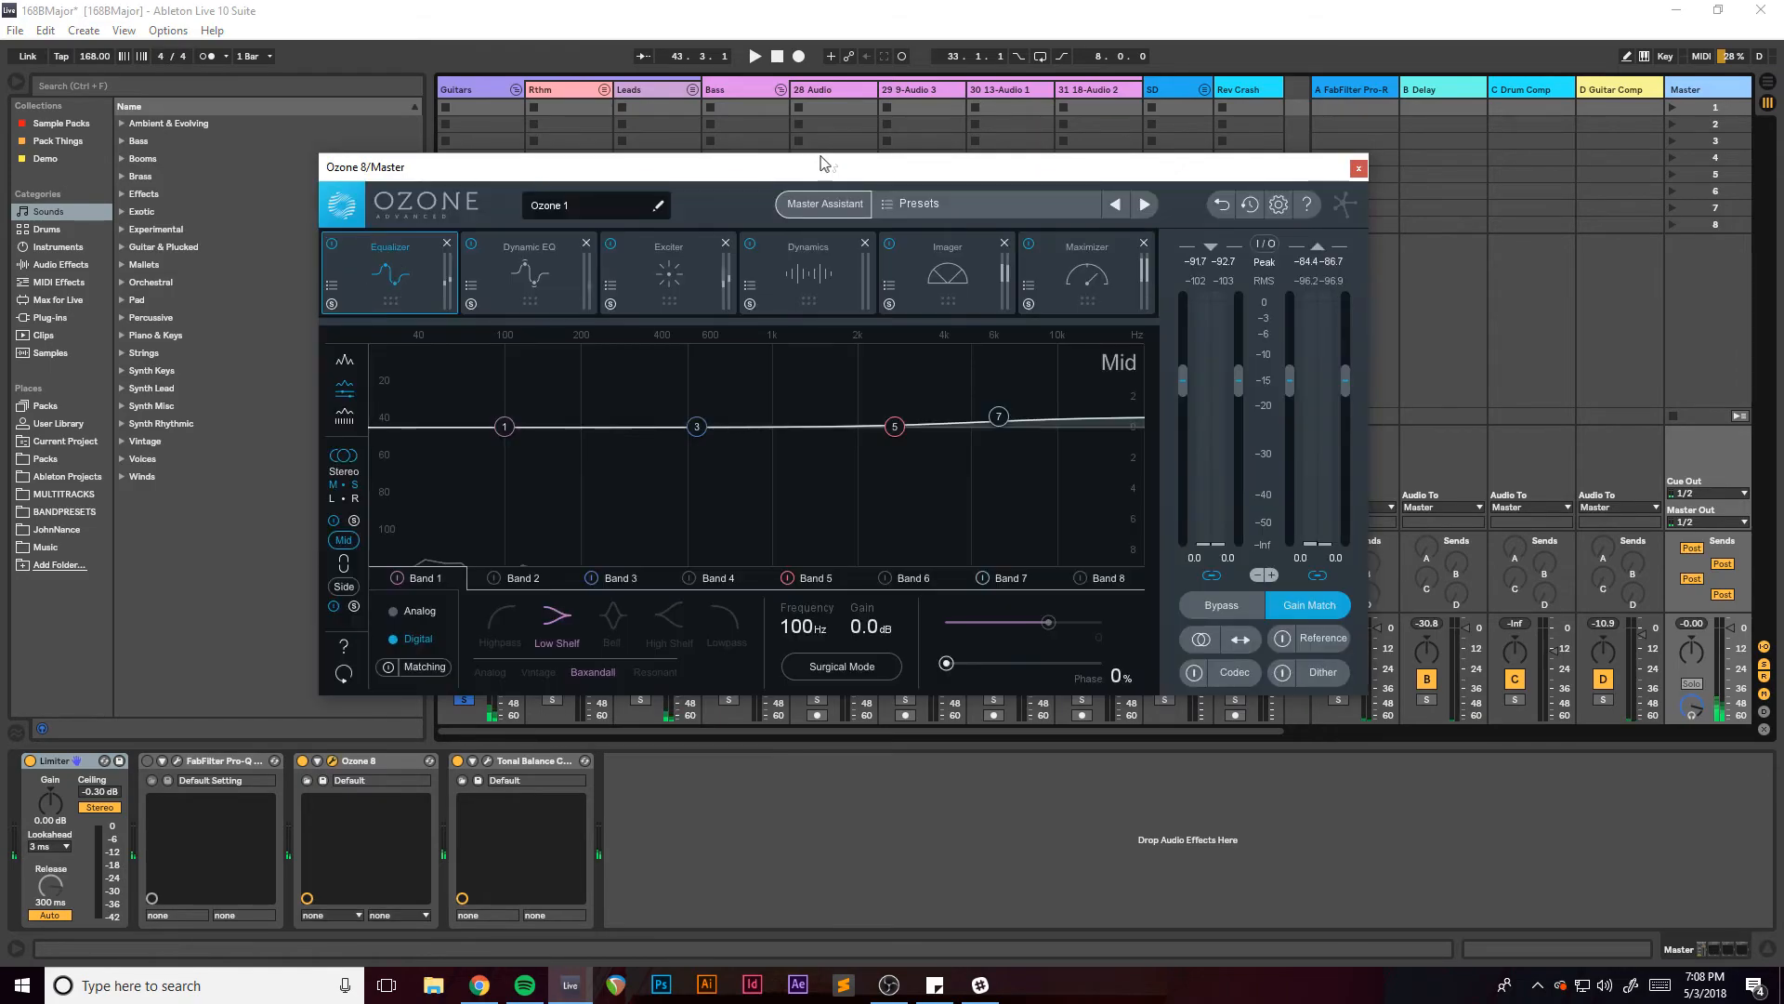
pyautogui.press('Tab')
pyautogui.moveTo(1027, 174)
pyautogui.mouseDown()
pyautogui.moveTo(1005, 173)
pyautogui.moveTo(1020, 180)
pyautogui.mouseUp()
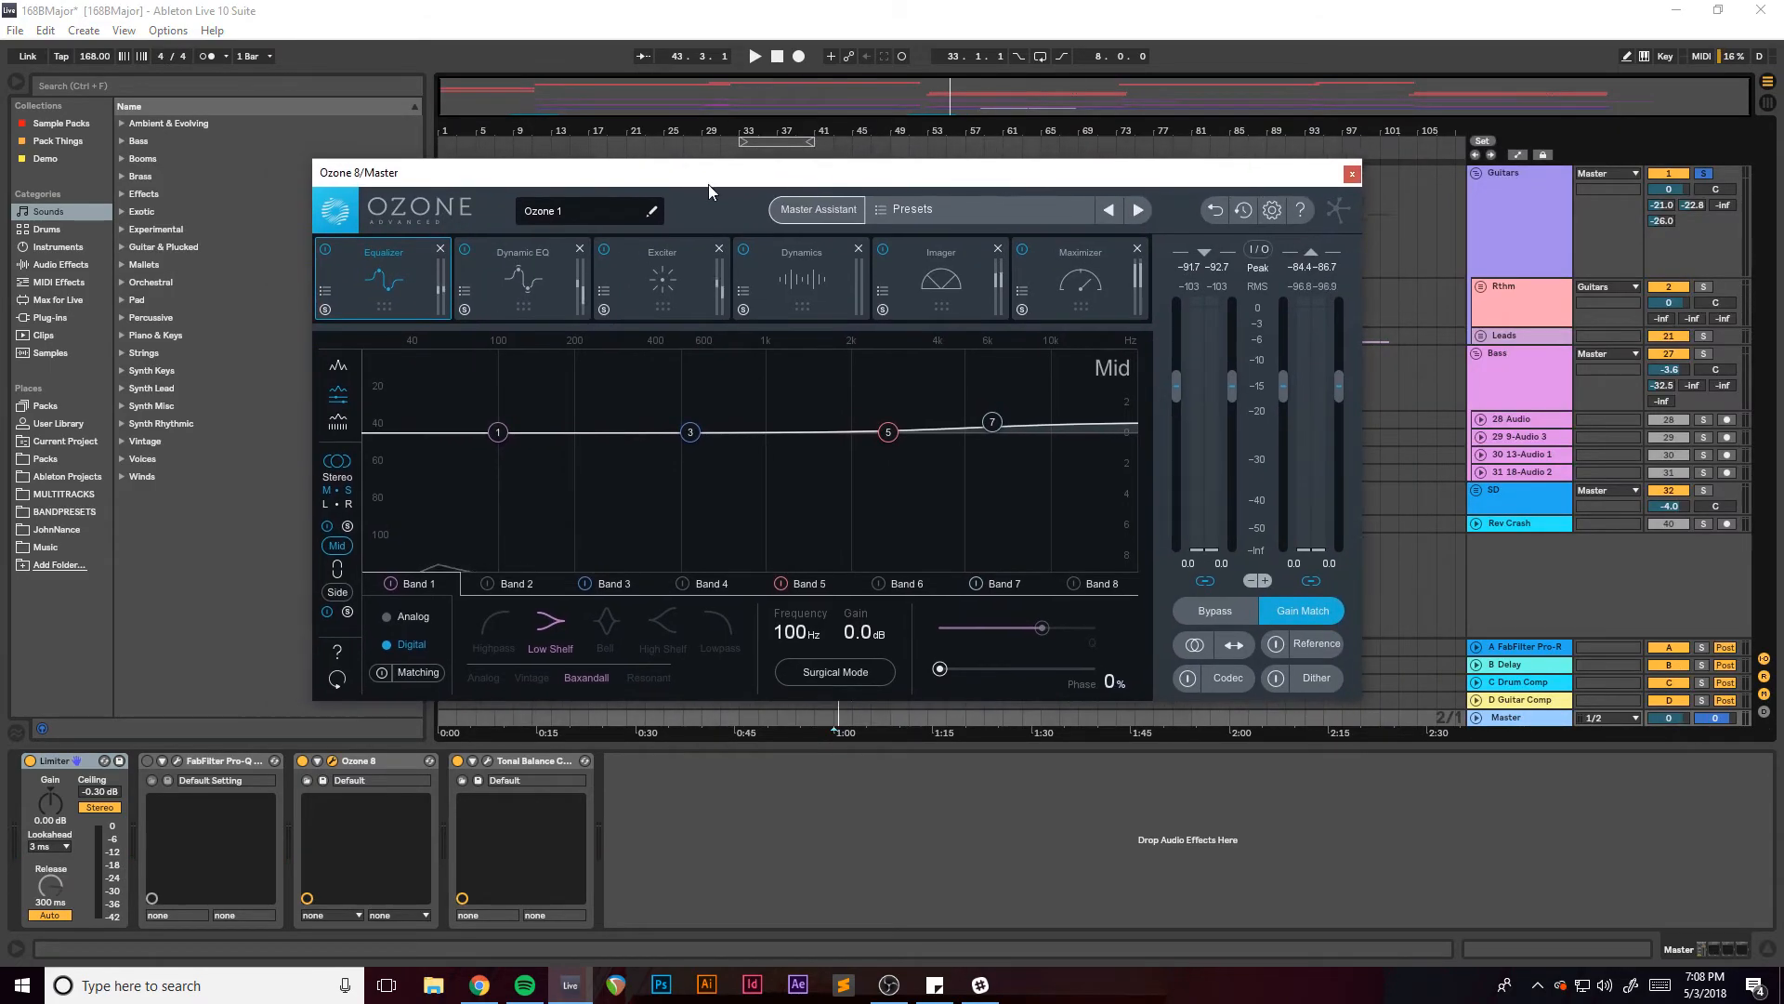
pyautogui.moveTo(702, 179); pyautogui.dragTo(742, 248)
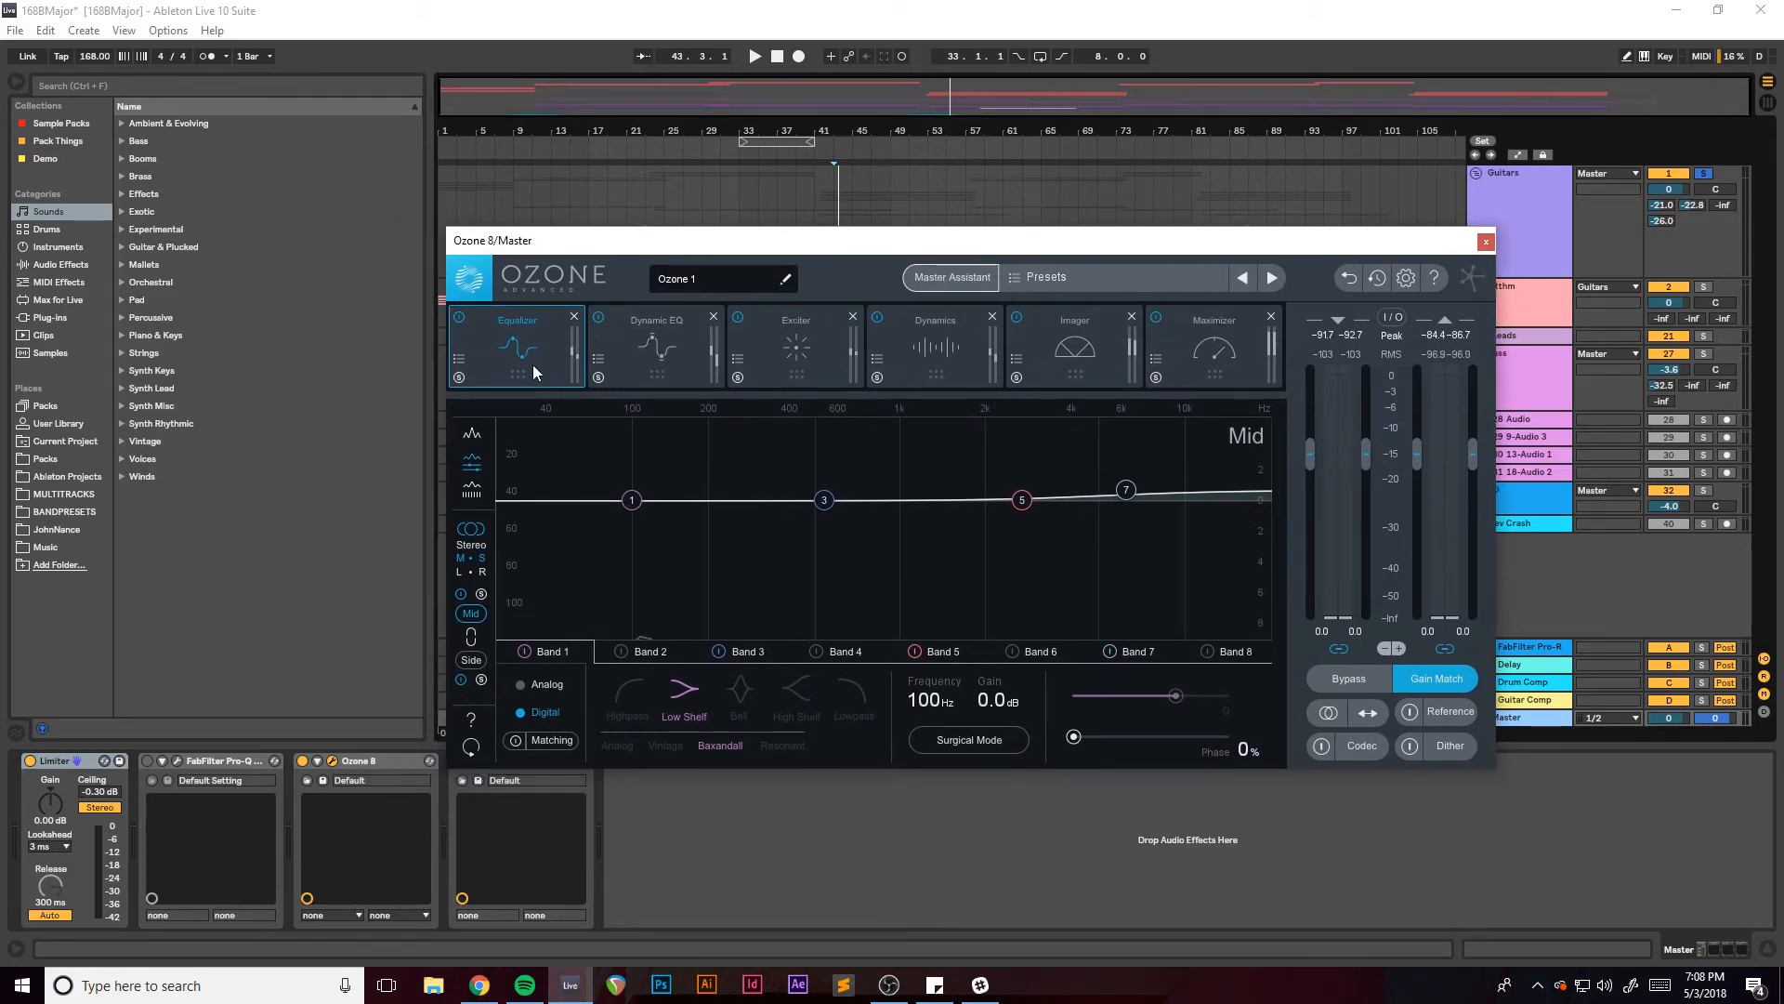
# Review the Side and Mid curves of Ozone 8's Equalizer around playback, and audition the Mid channel.
pyautogui.click(472, 661)
pyautogui.press('space')
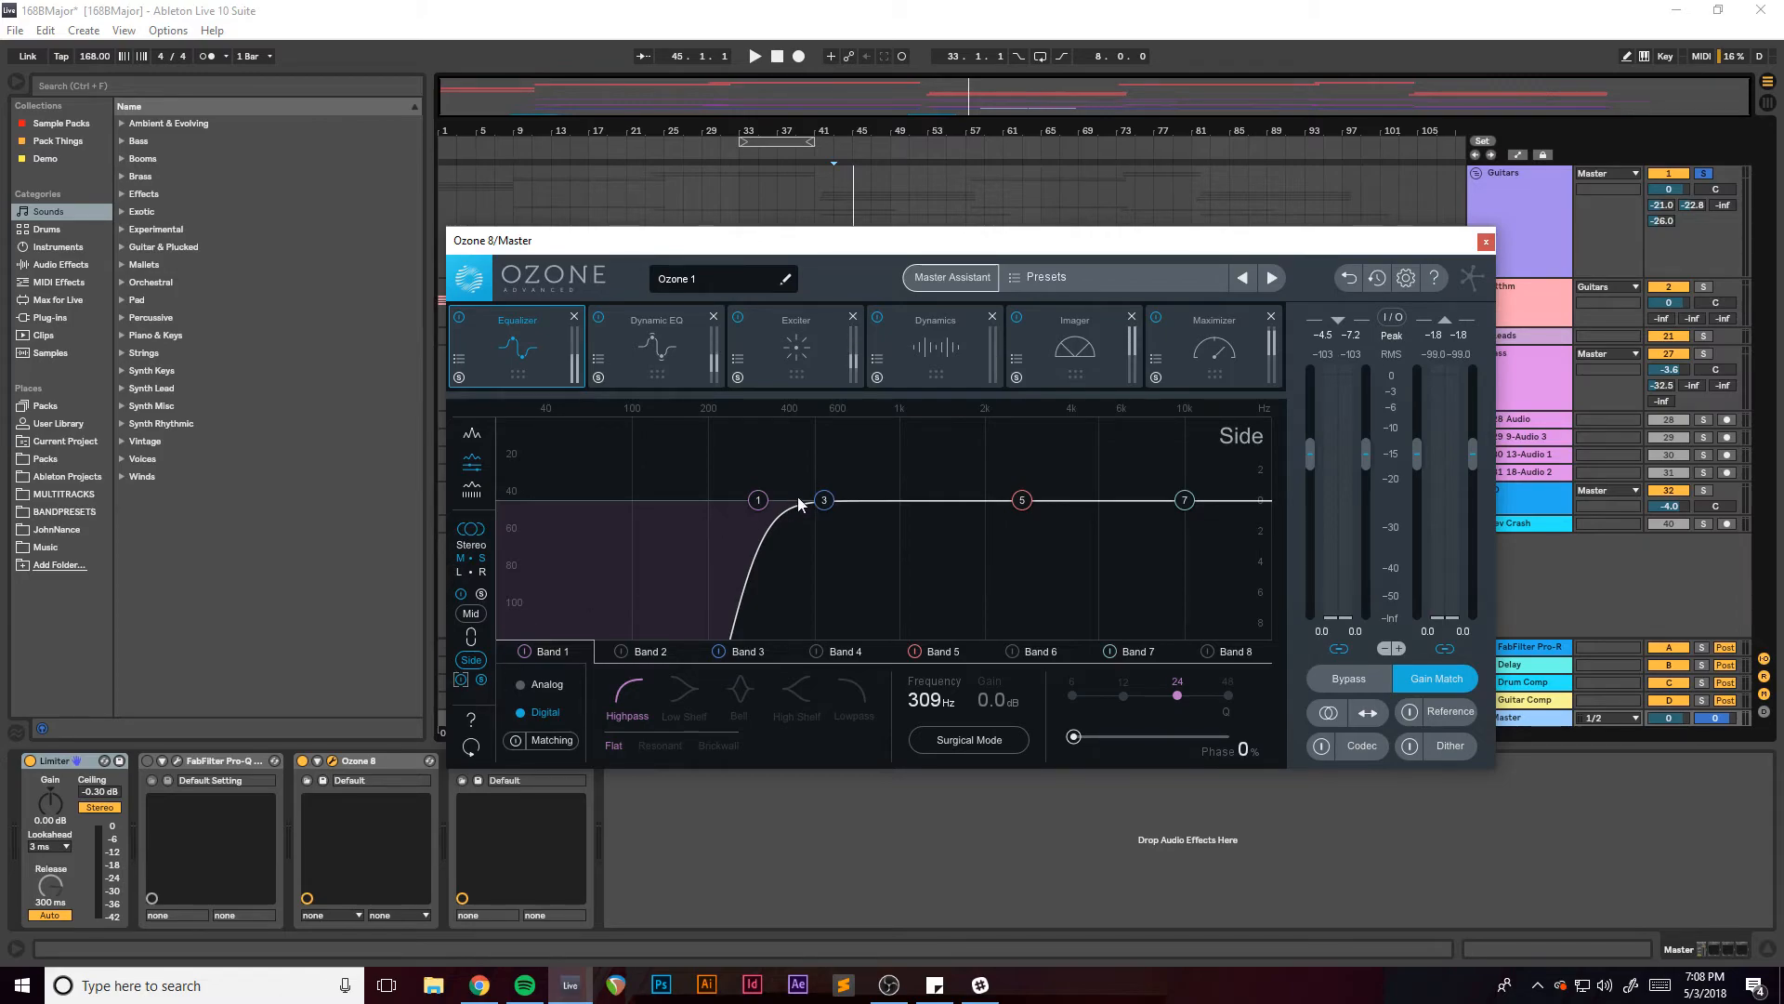
pyautogui.click(471, 615)
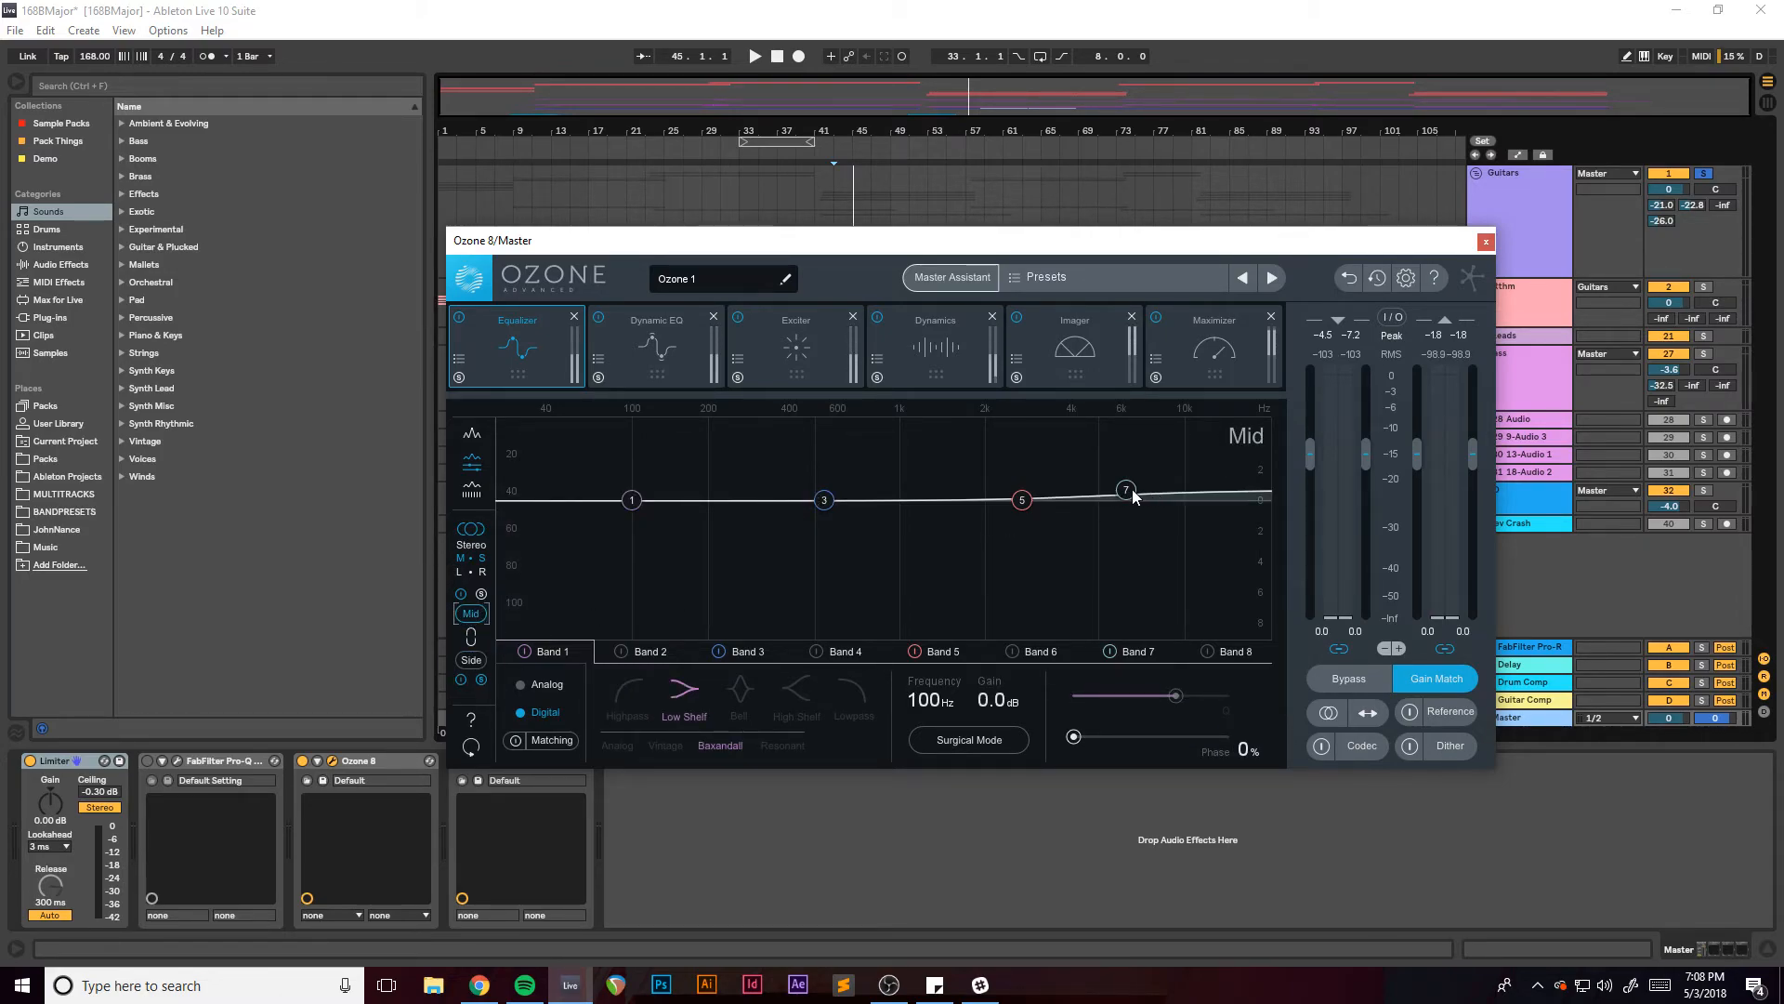
pyautogui.press('space')
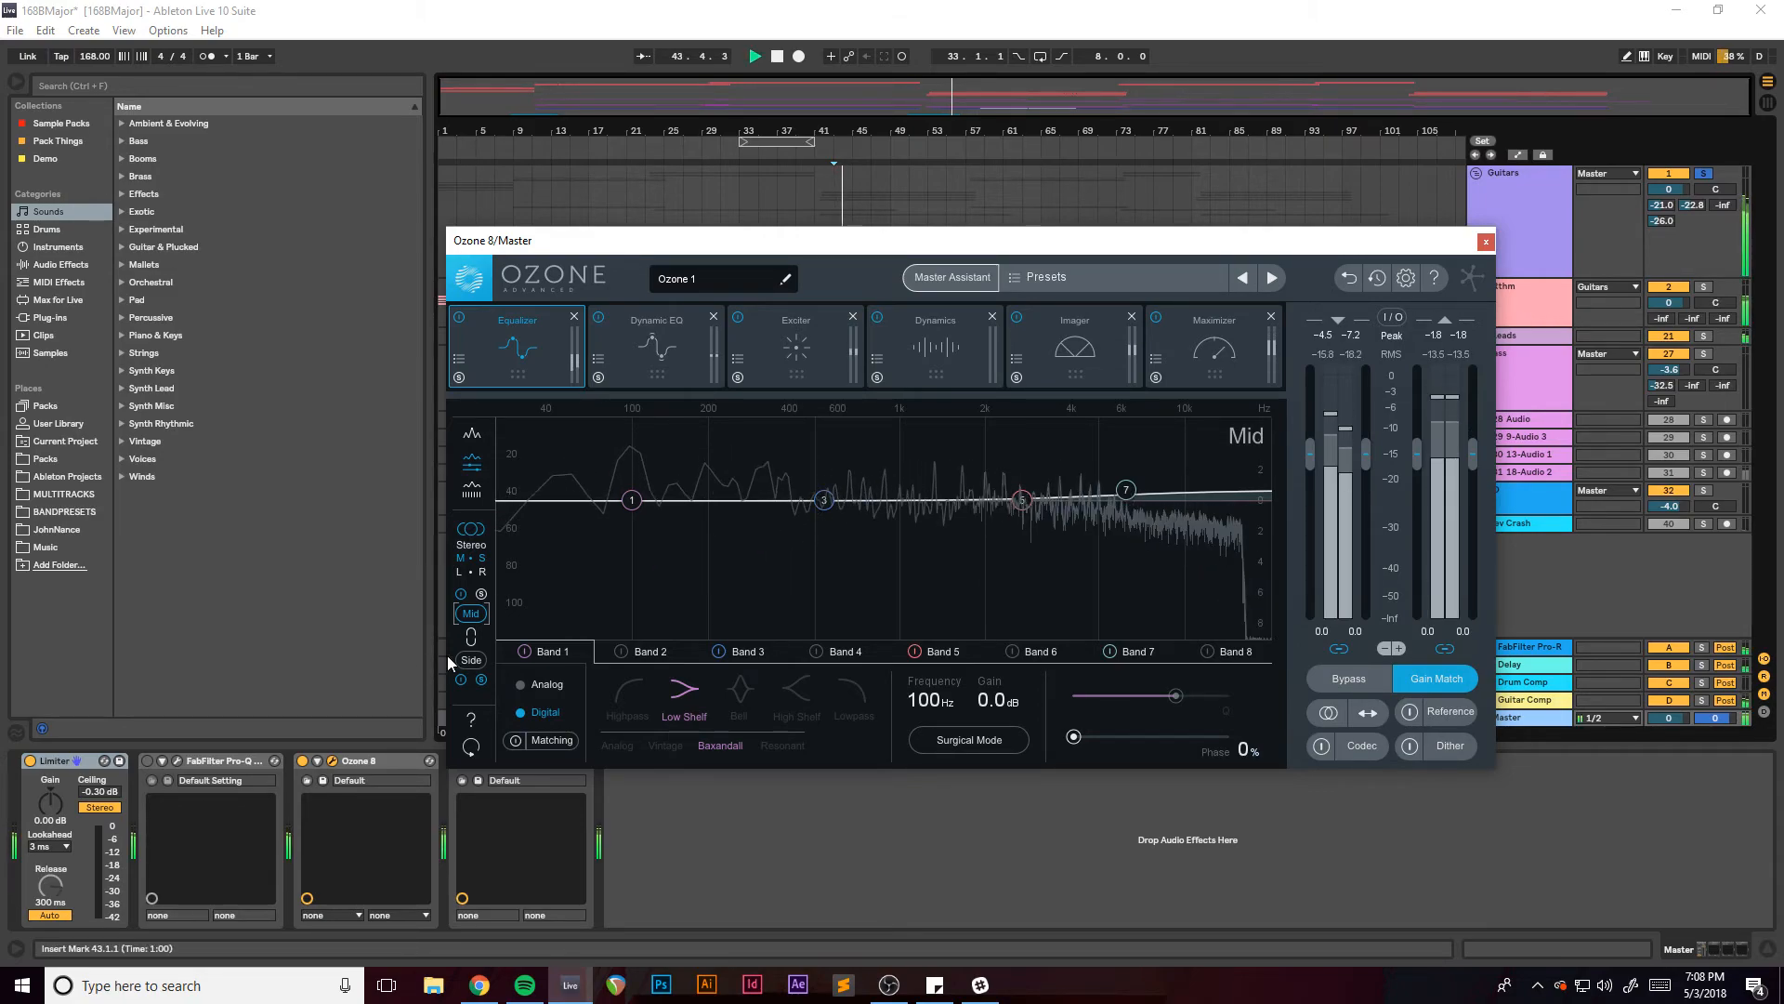
pyautogui.click(481, 593)
# Unsolo the Guitars group during playback, and review Ozone 8's Dynamic EQ and Equalizer modules on the full mix.
pyautogui.click(652, 346)
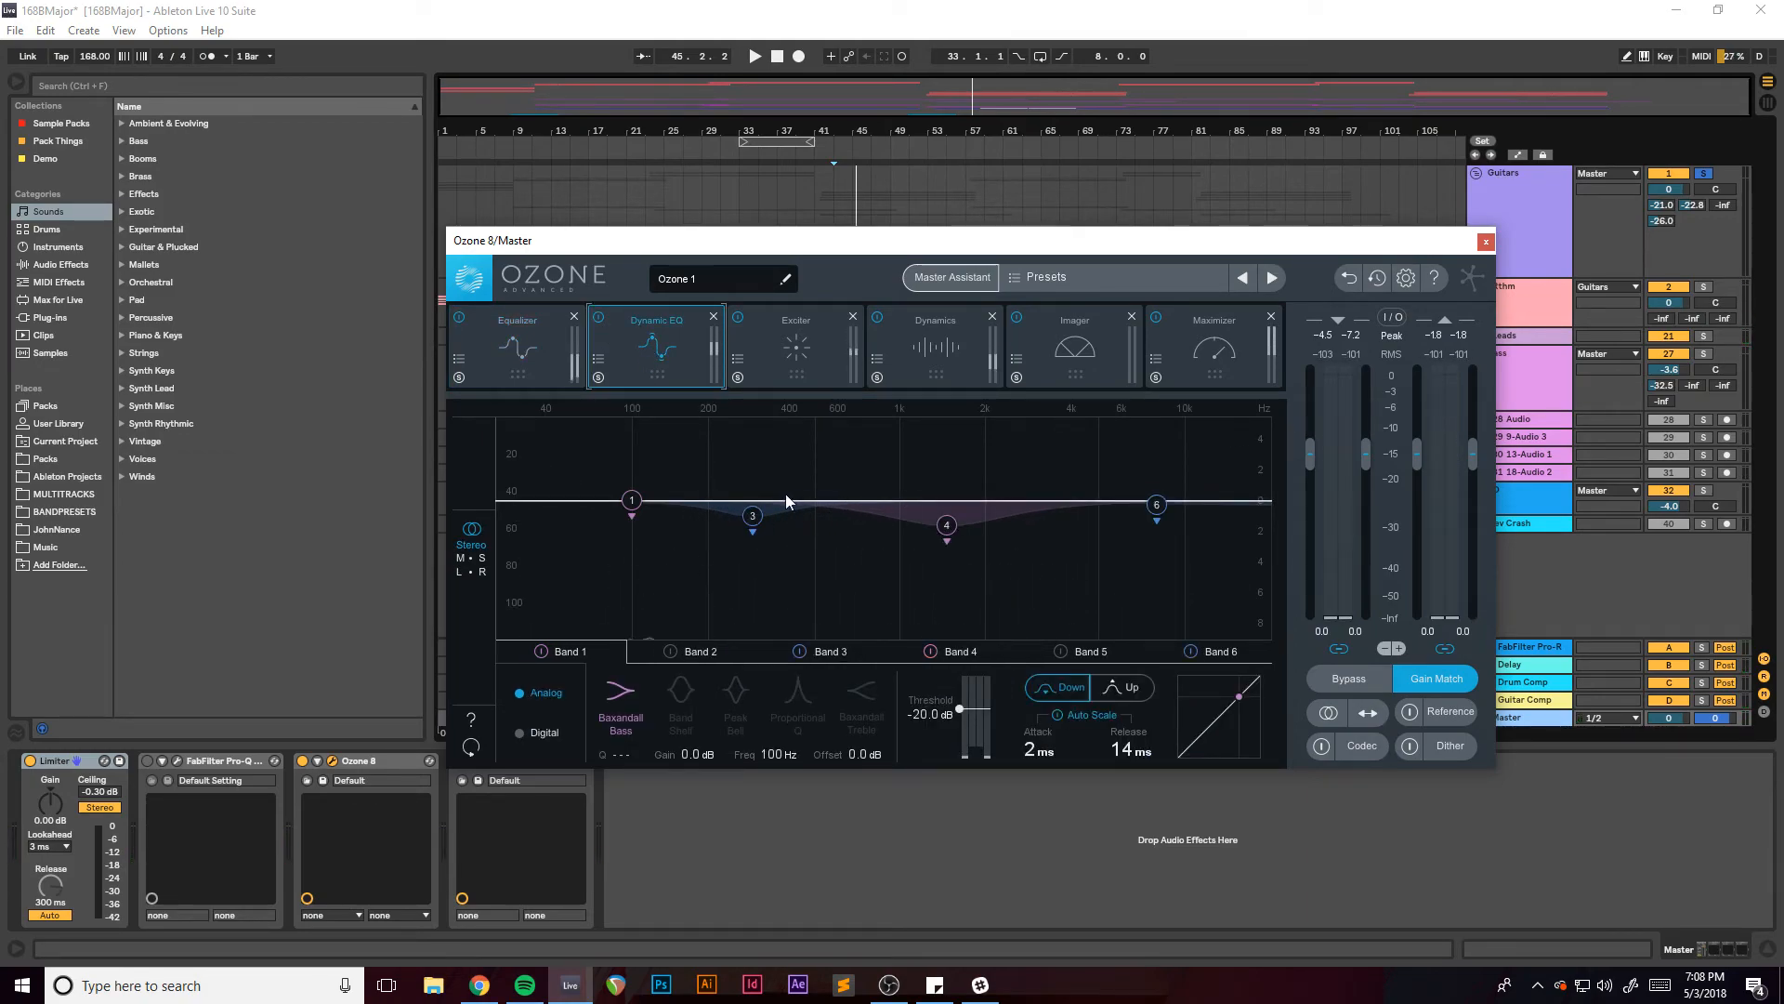
pyautogui.press('space')
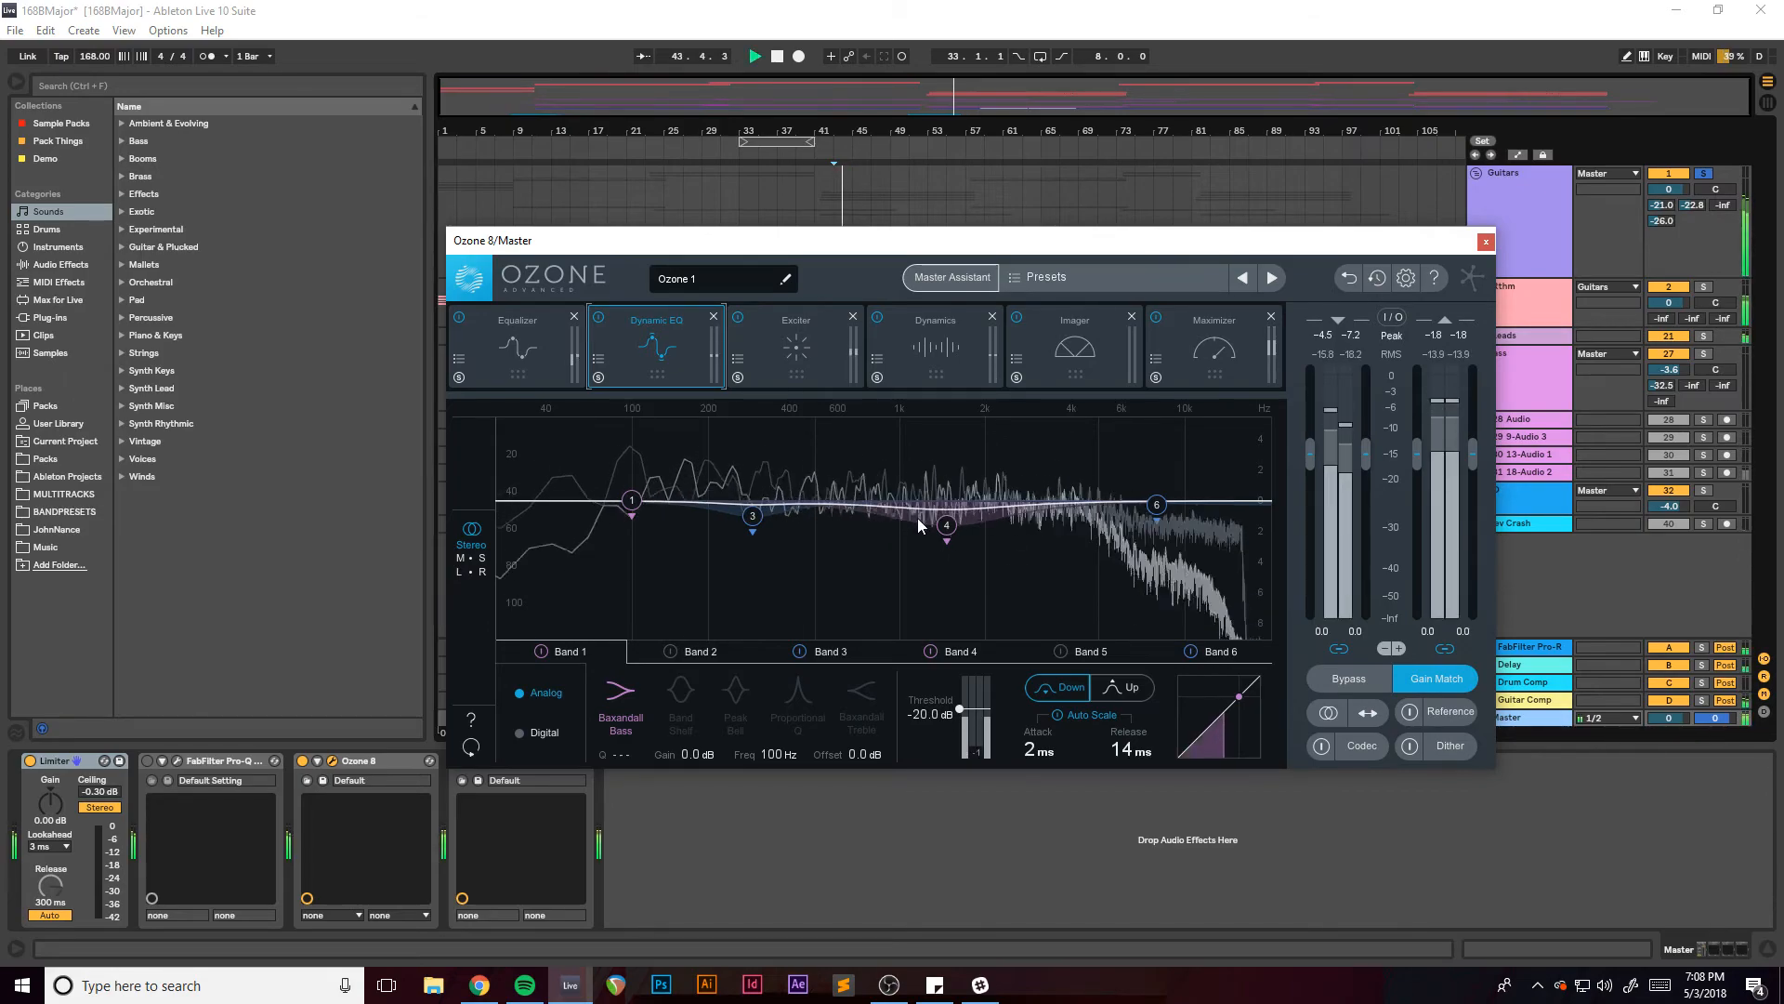
pyautogui.click(1703, 175)
pyautogui.moveTo(1003, 244); pyautogui.dragTo(946, 217)
pyautogui.click(496, 357)
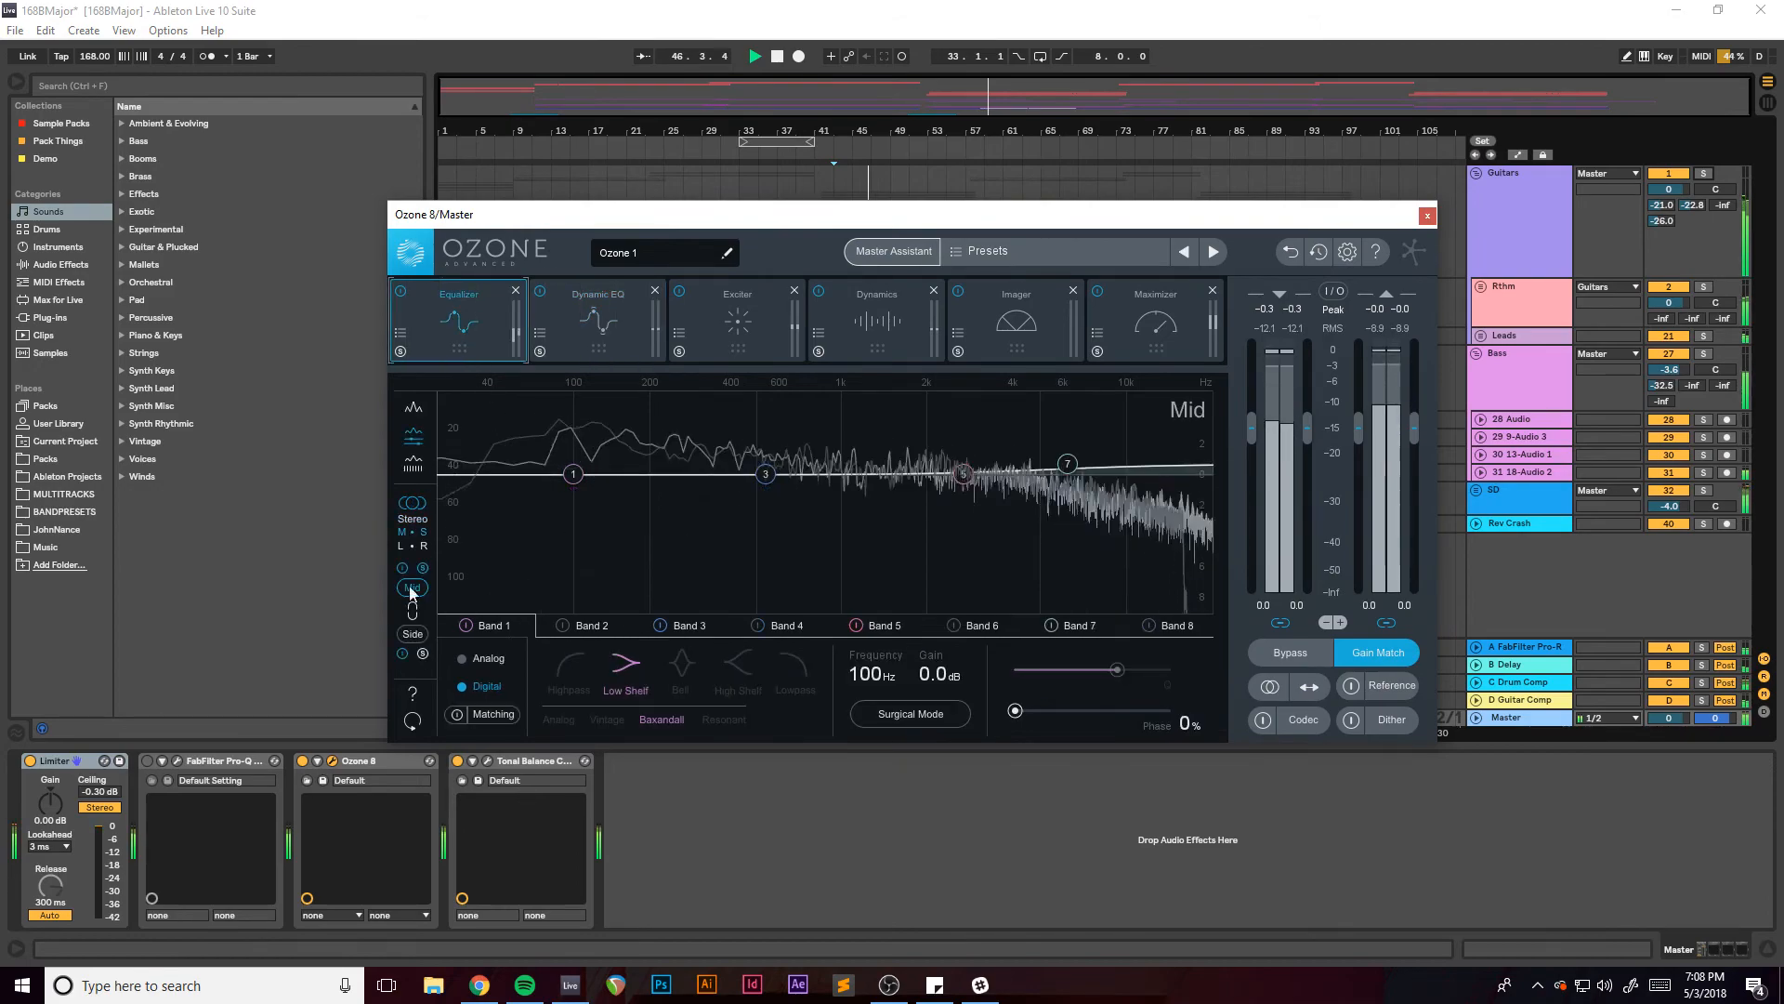
pyautogui.click(599, 326)
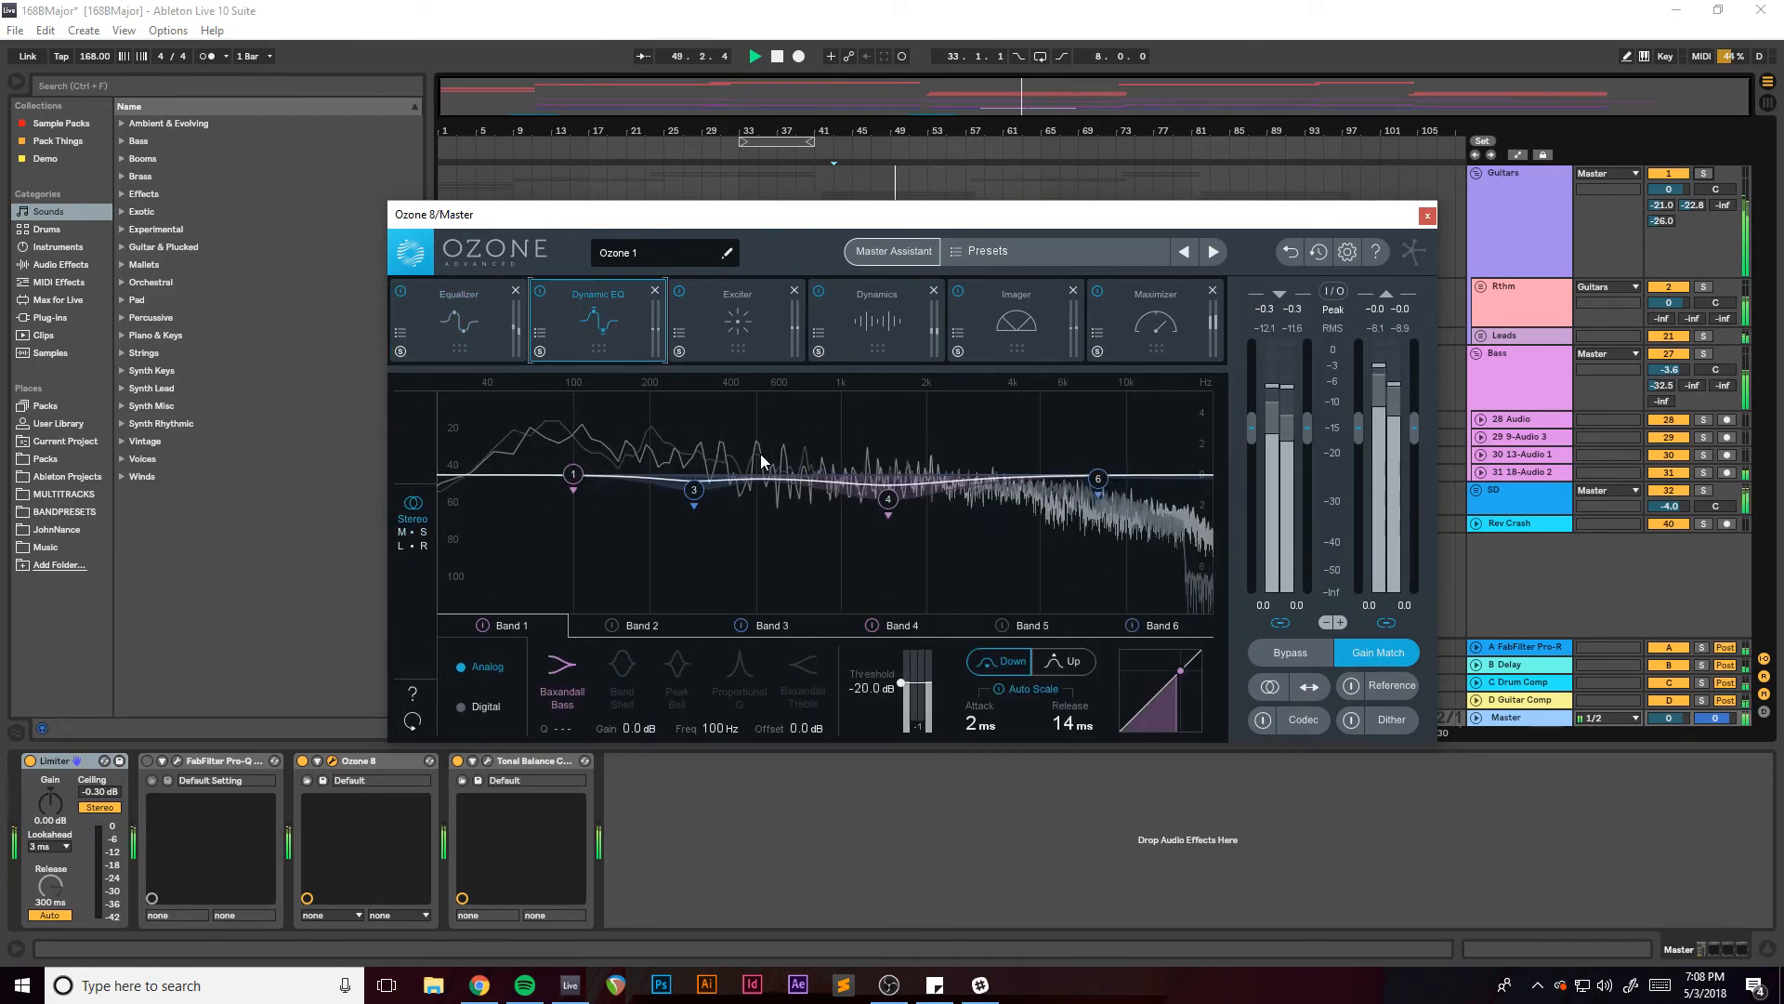
# Open Ozone 8's Exciter module, and bypass and re-enable it during playback to compare the sound.
pyautogui.click(738, 323)
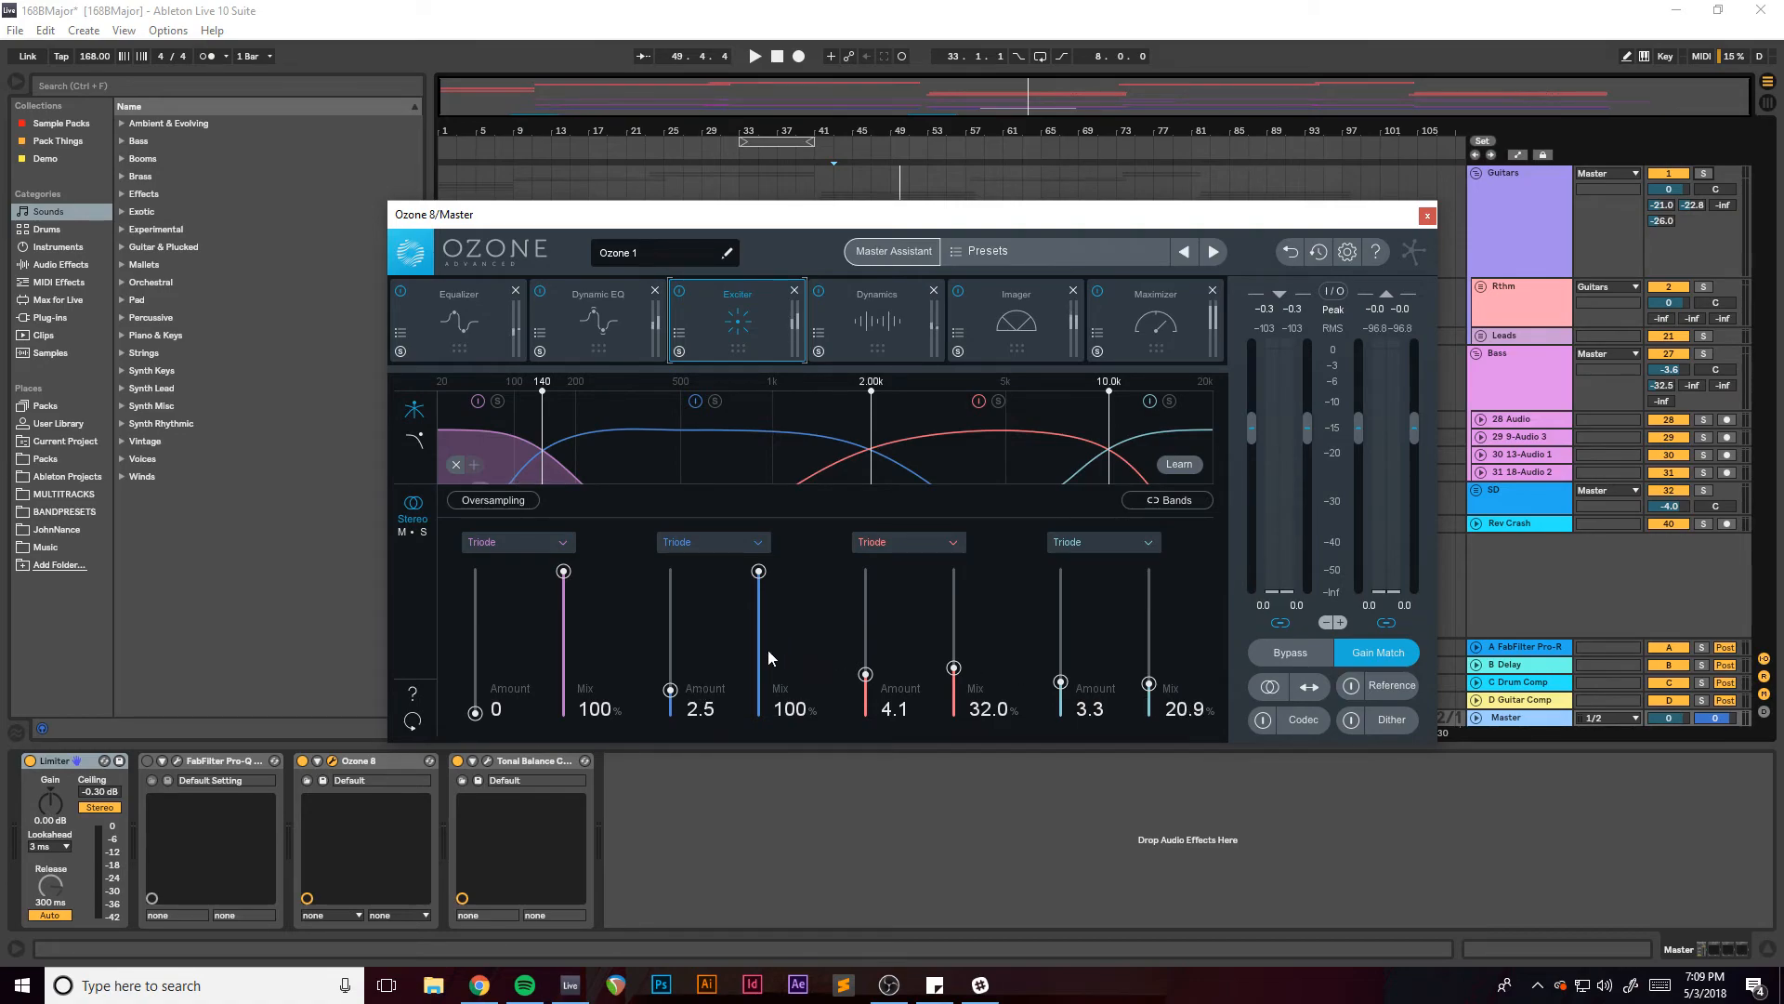
pyautogui.press('space')
pyautogui.click(679, 291)
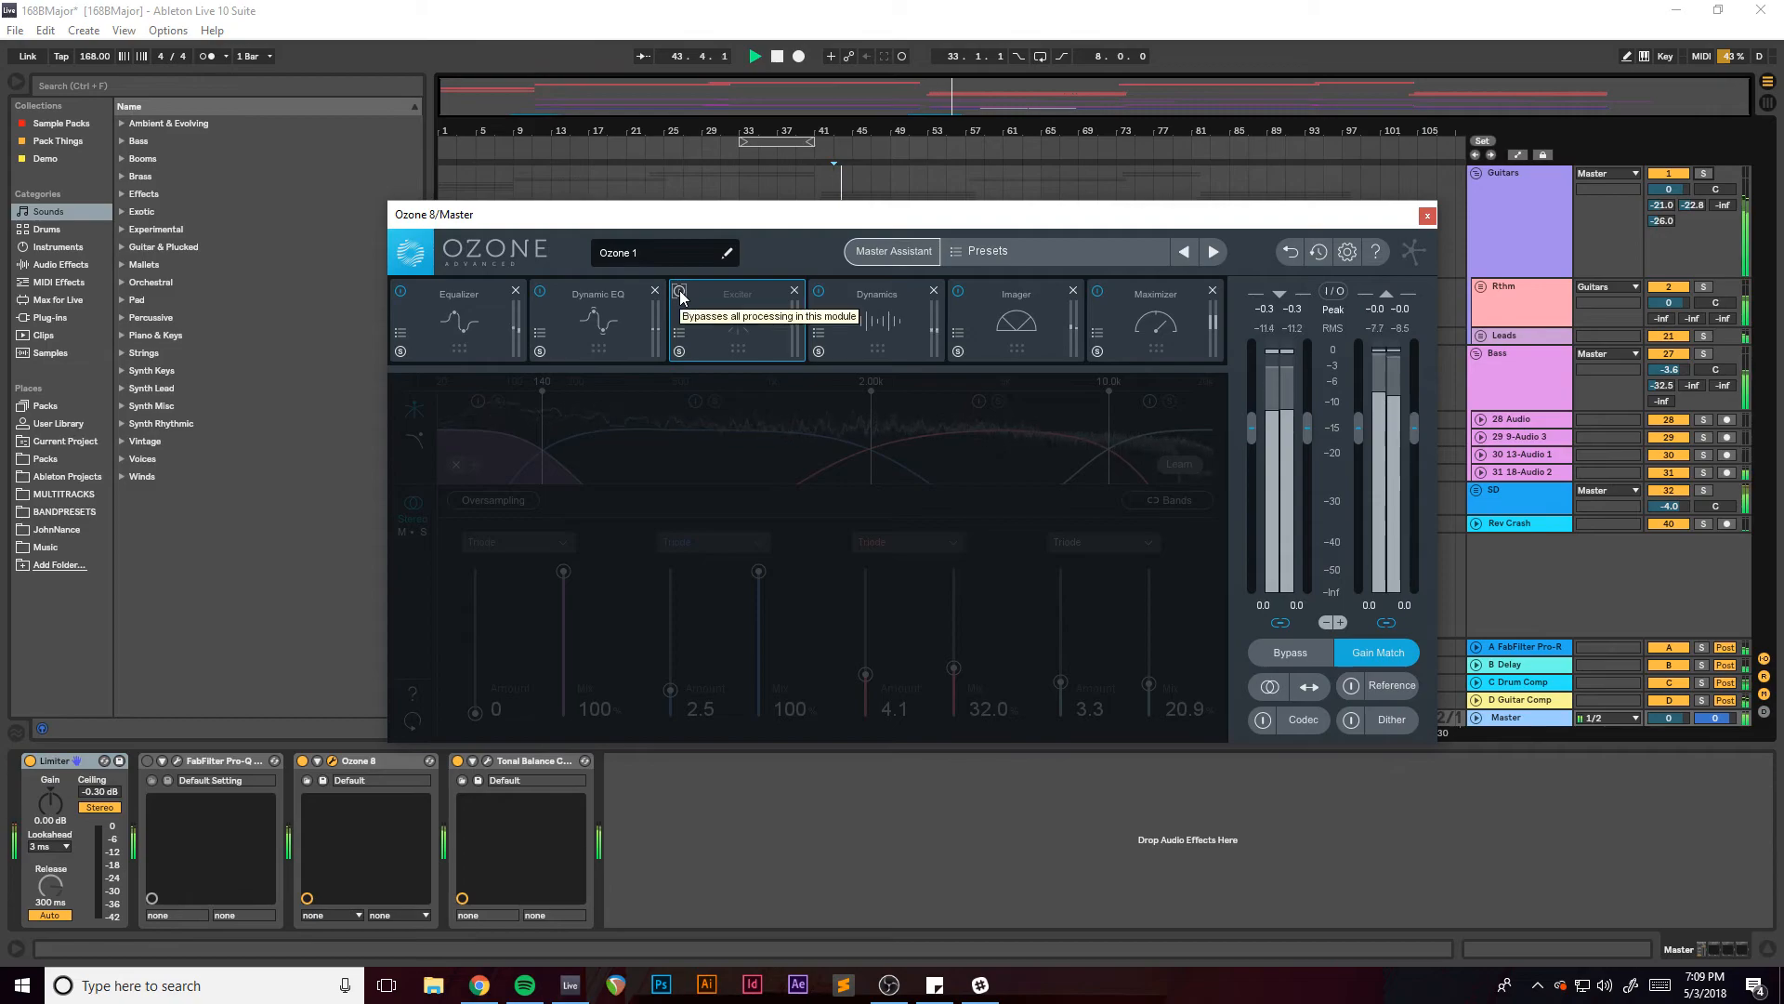
pyautogui.click(680, 290)
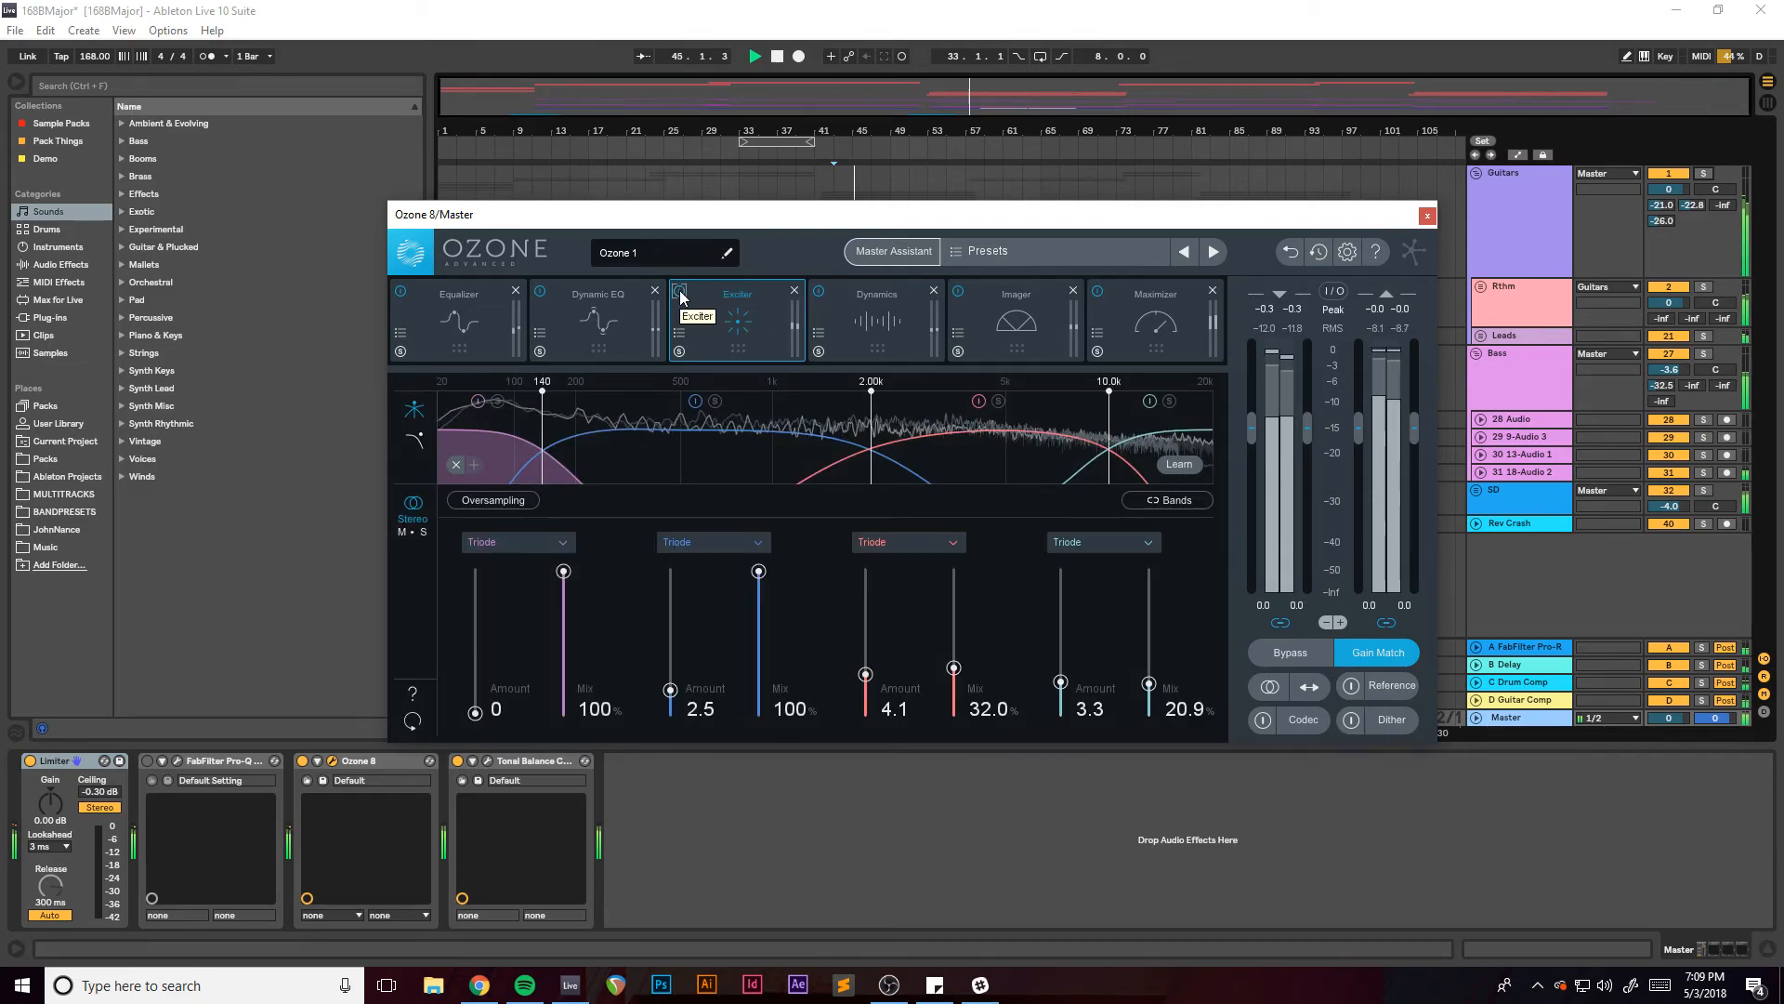
# Open Ozone 8's Dynamics module during playback, and review the limiter and compressor settings of bands 1 to 4.
pyautogui.click(881, 320)
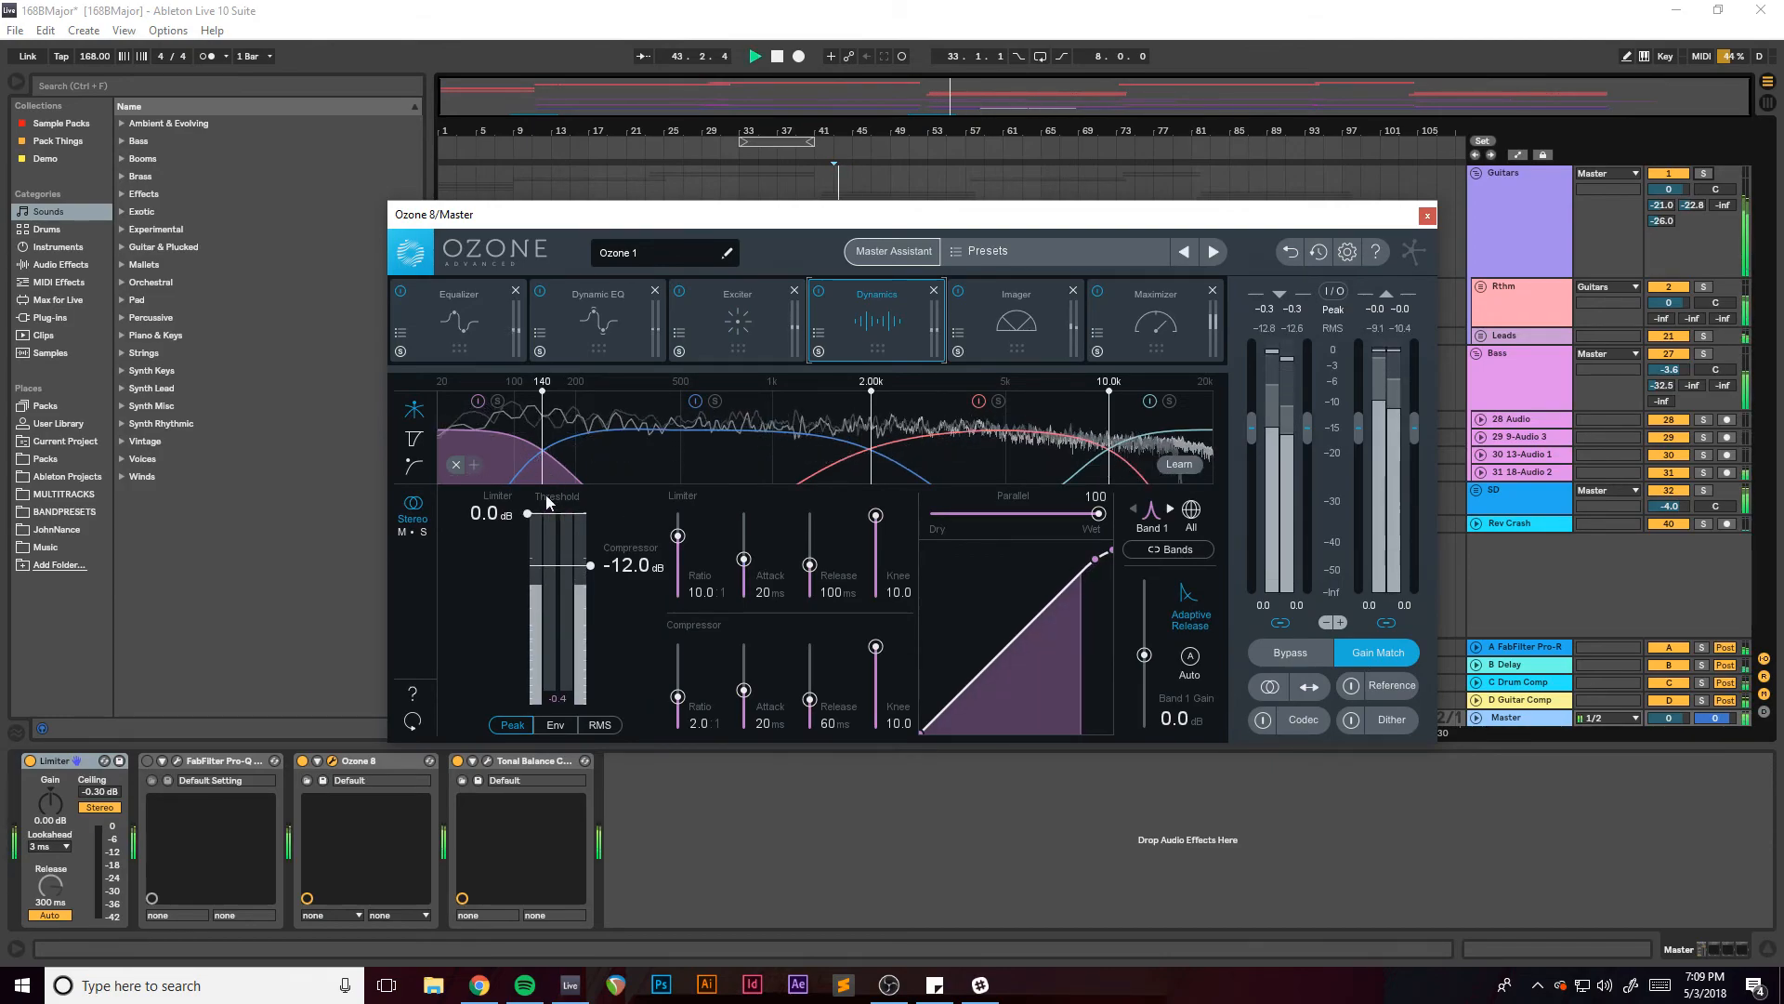
pyautogui.click(689, 450)
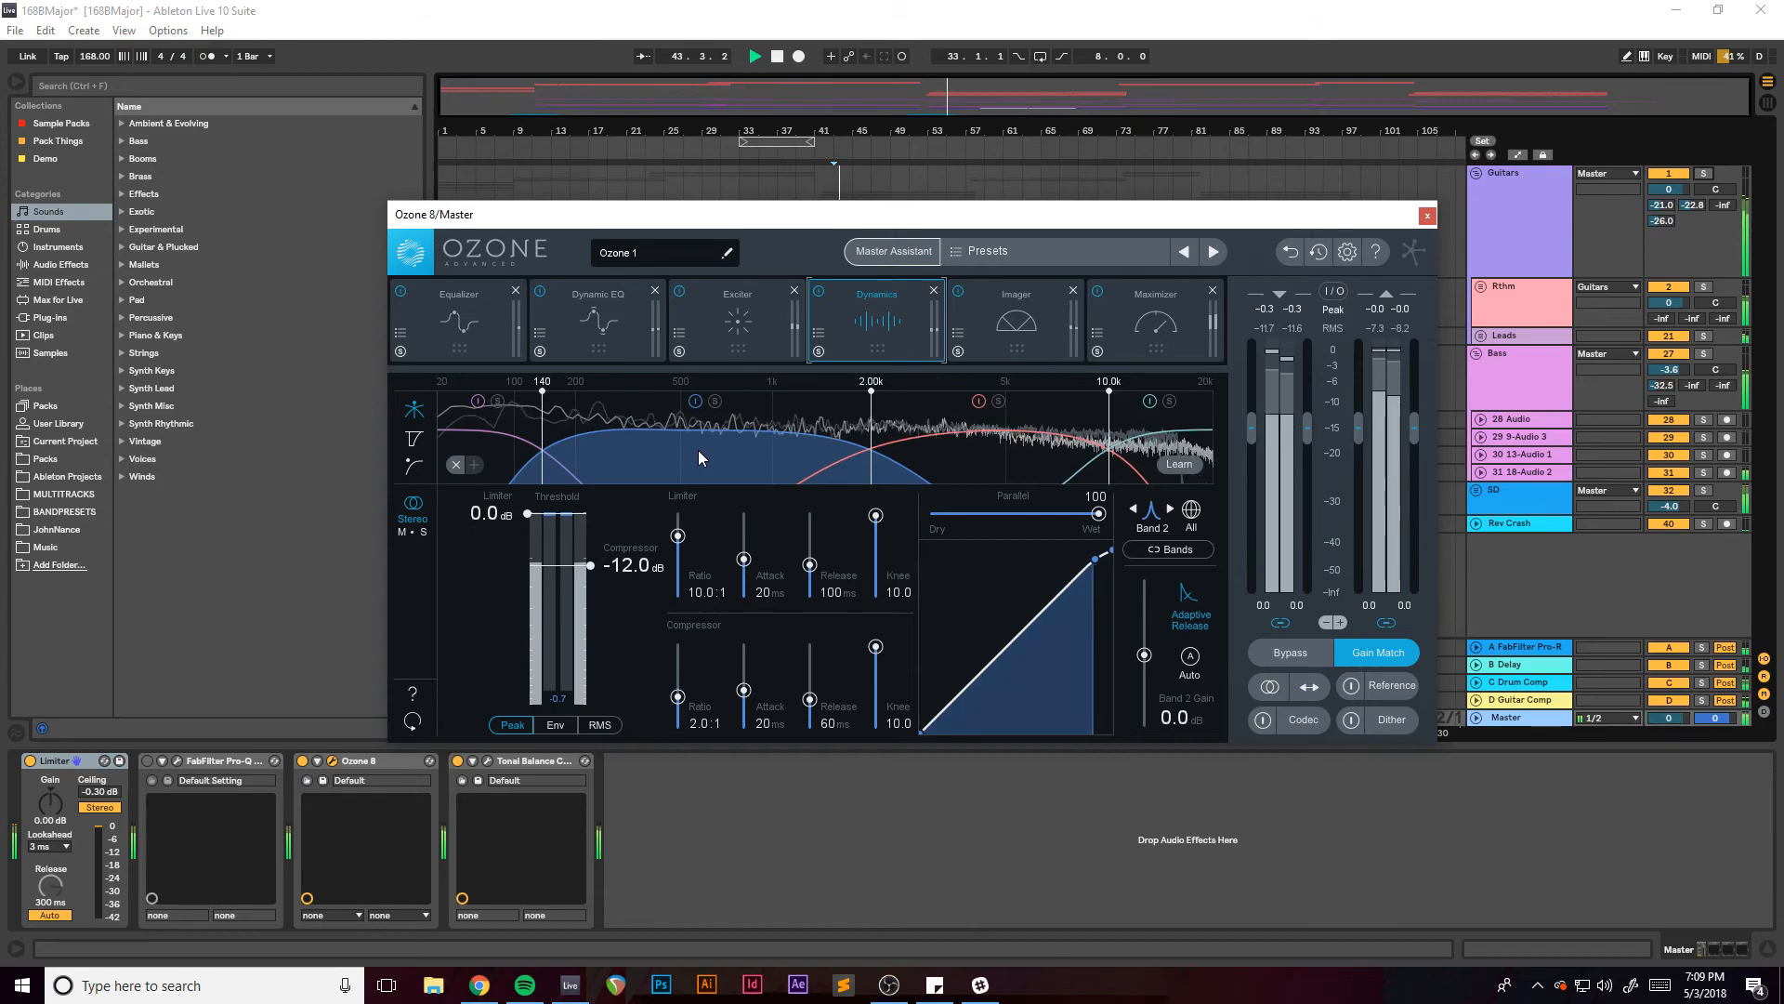
pyautogui.click(967, 456)
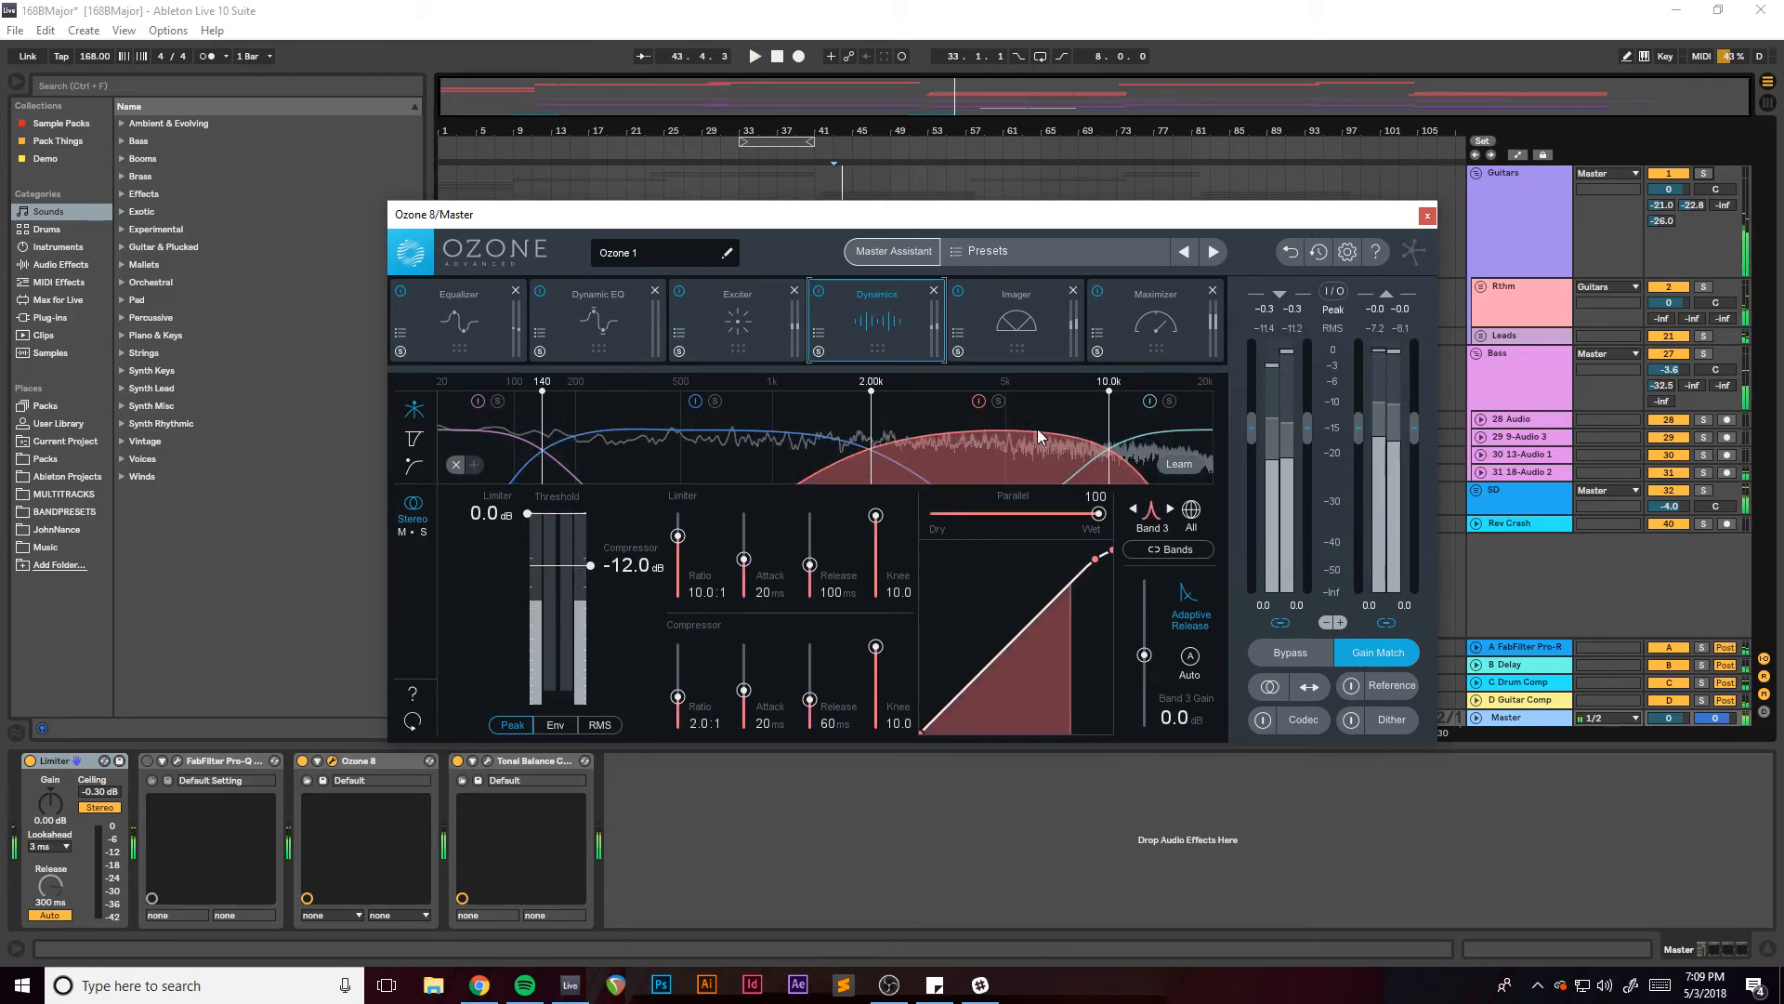
pyautogui.click(1162, 437)
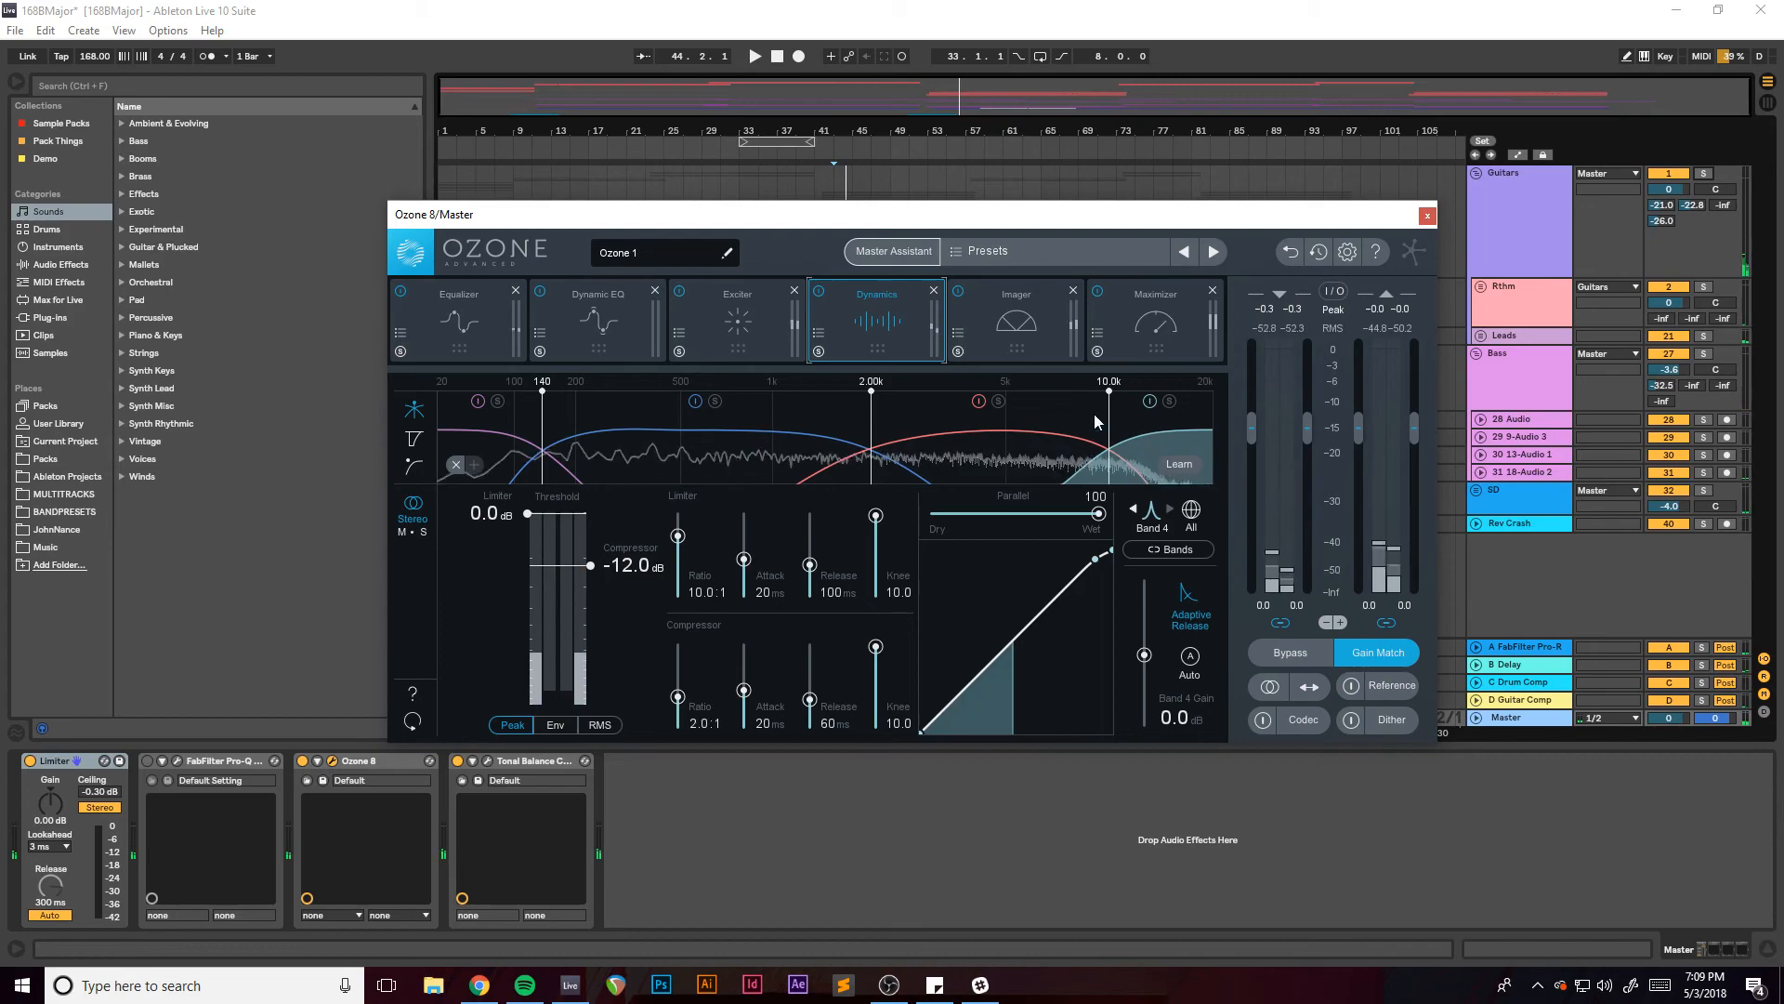
# Open Ozone 8's Imager module to review its band widths, and bypass and re-enable the module.
pyautogui.moveTo(1006, 221); pyautogui.dragTo(909, 223)
pyautogui.click(918, 324)
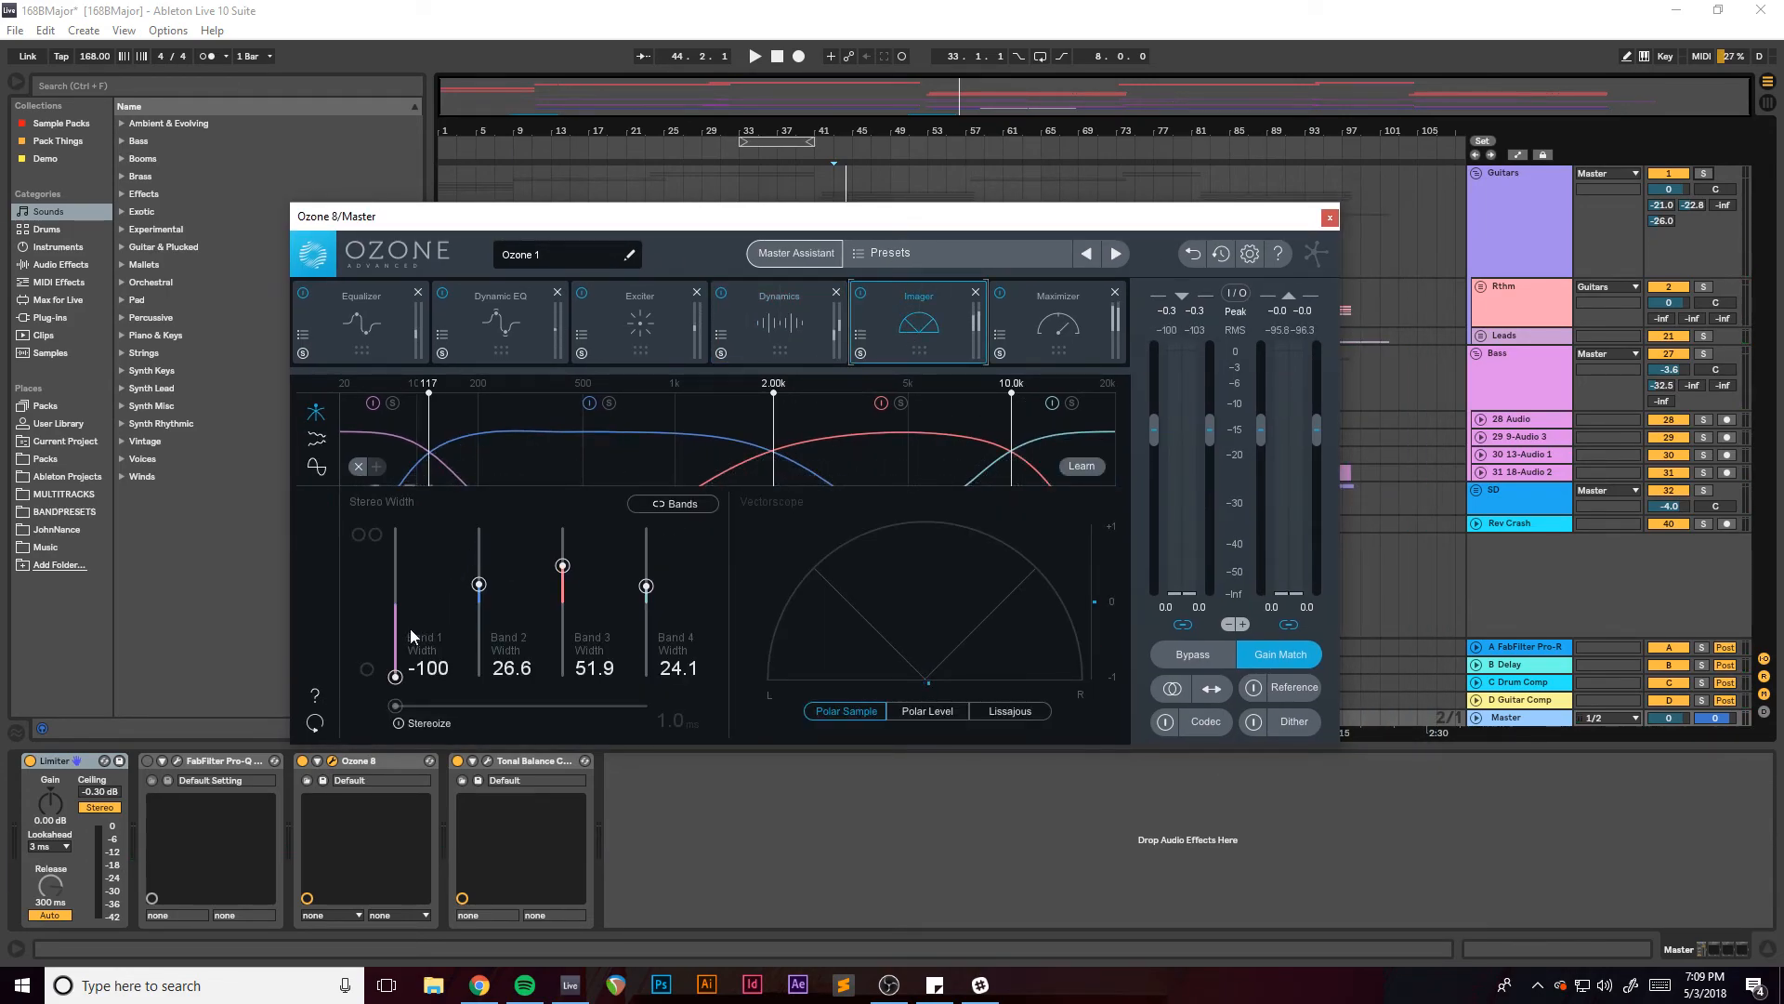
pyautogui.press('space')
pyautogui.click(861, 293)
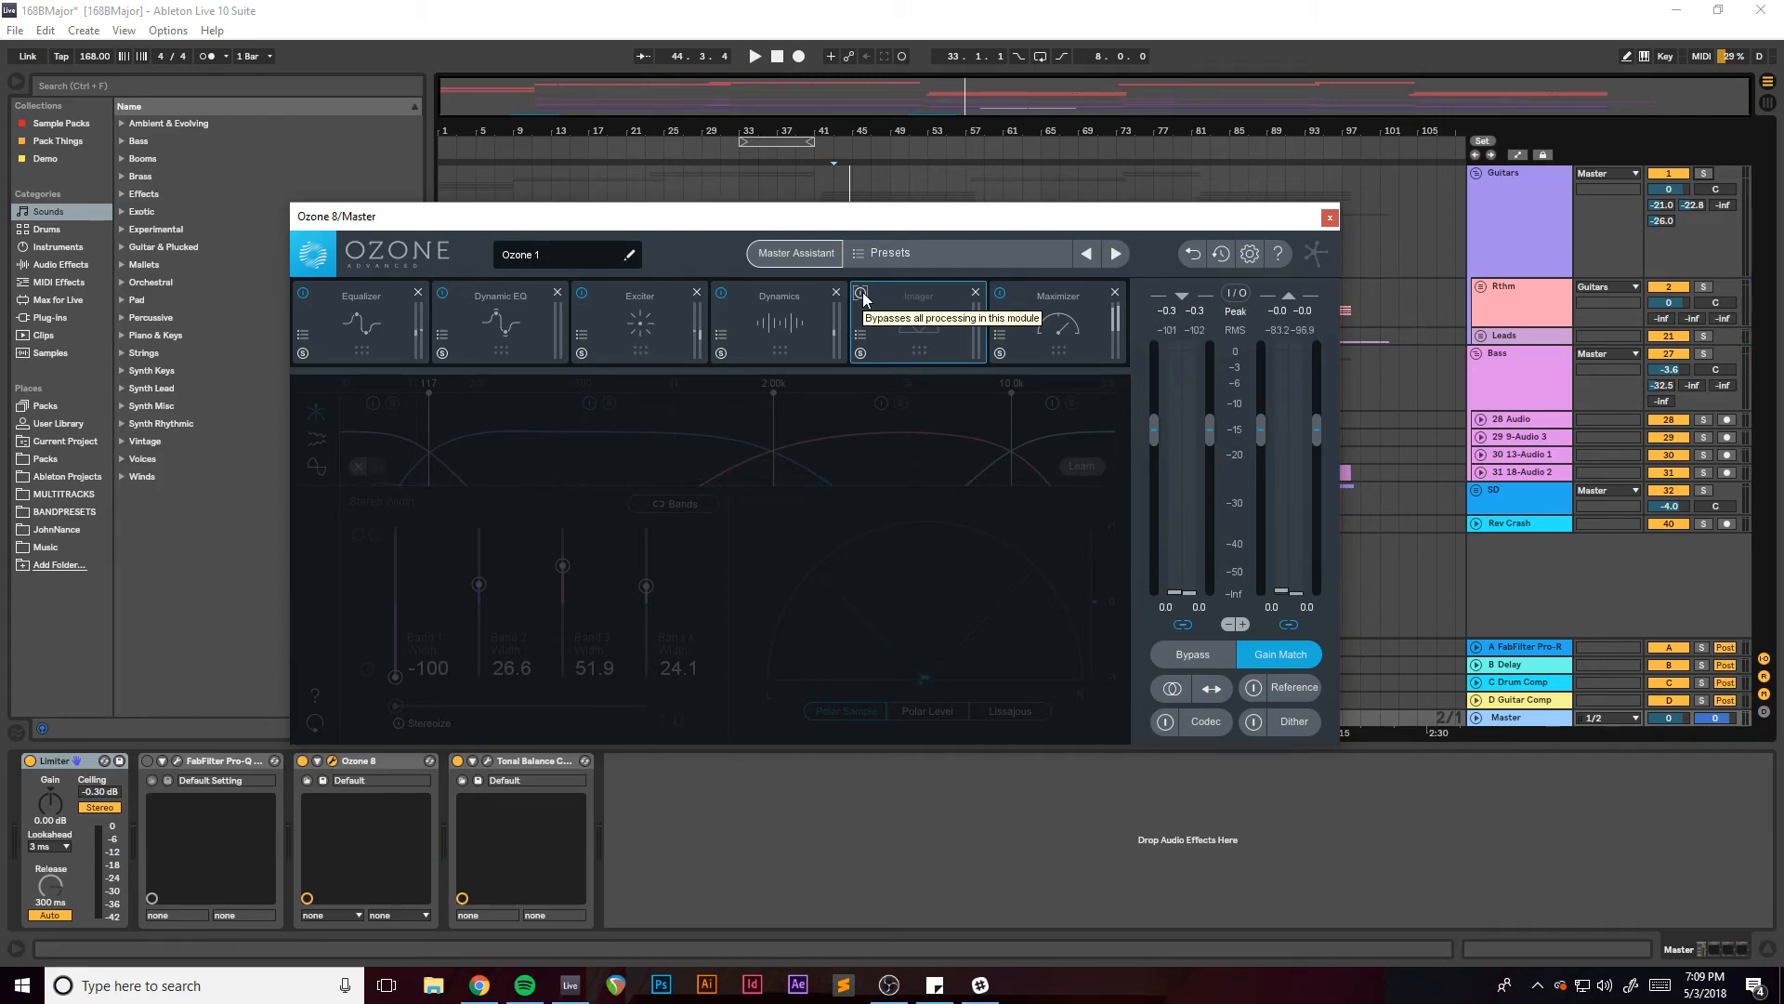
pyautogui.moveTo(886, 226); pyautogui.dragTo(903, 232)
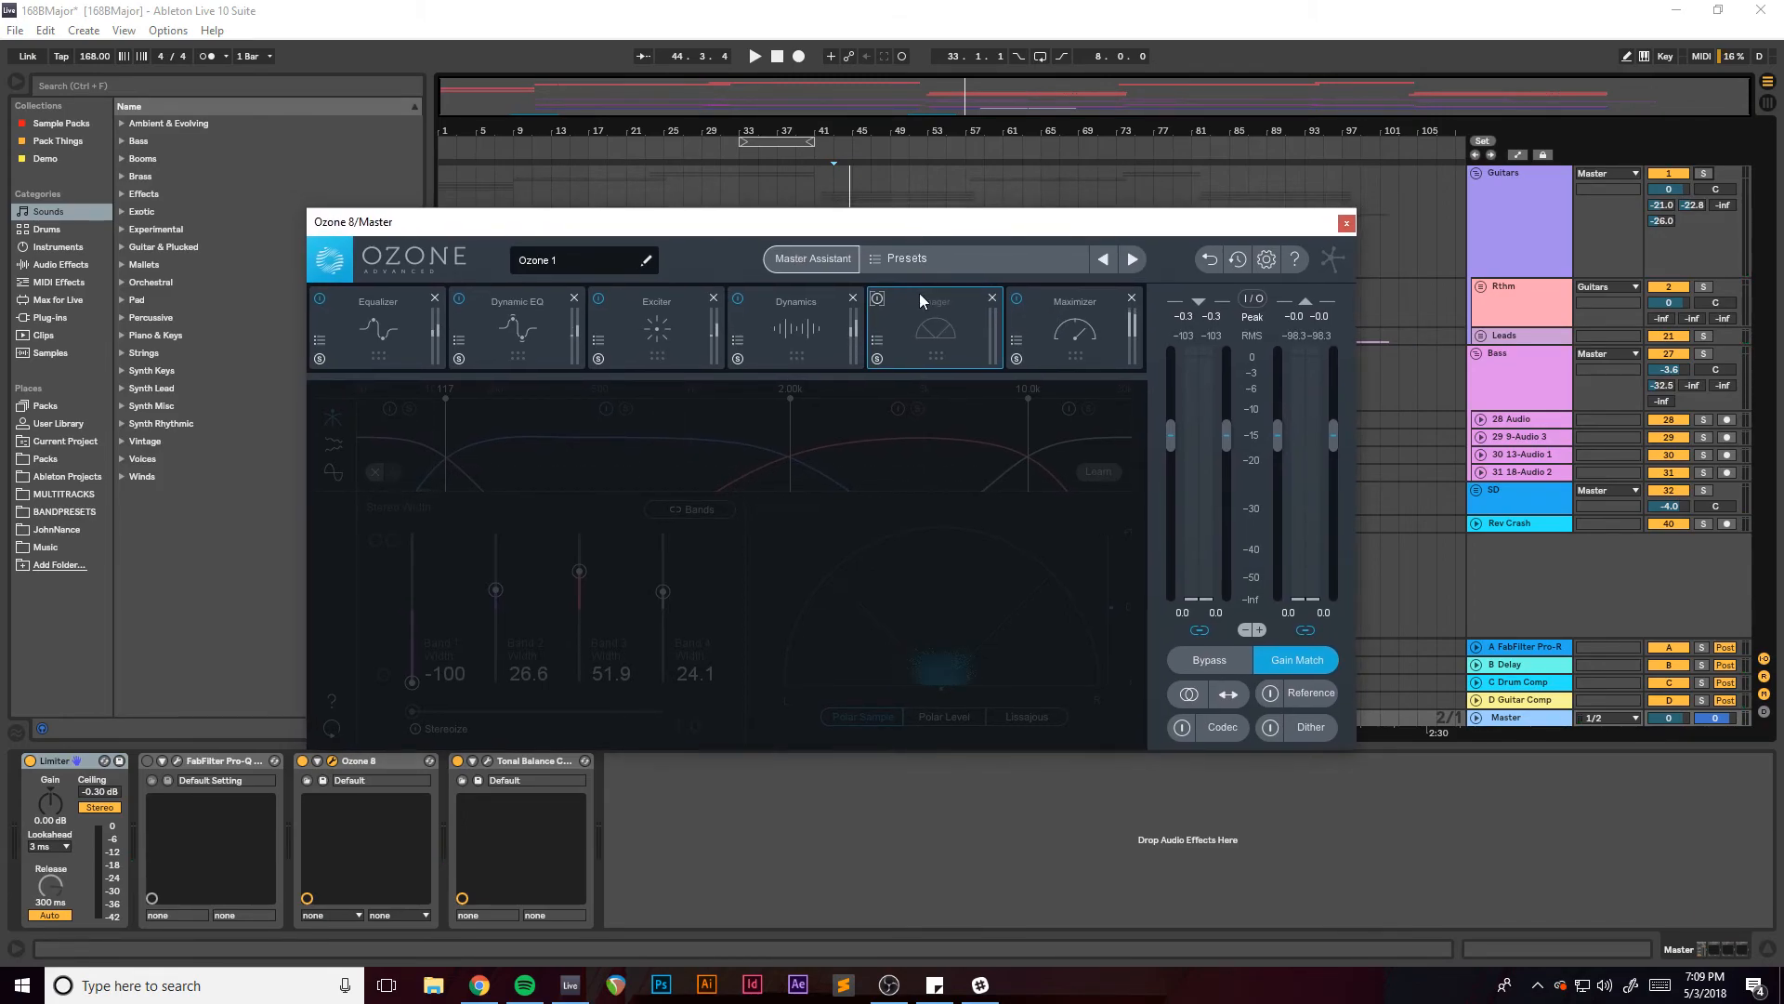
pyautogui.click(877, 298)
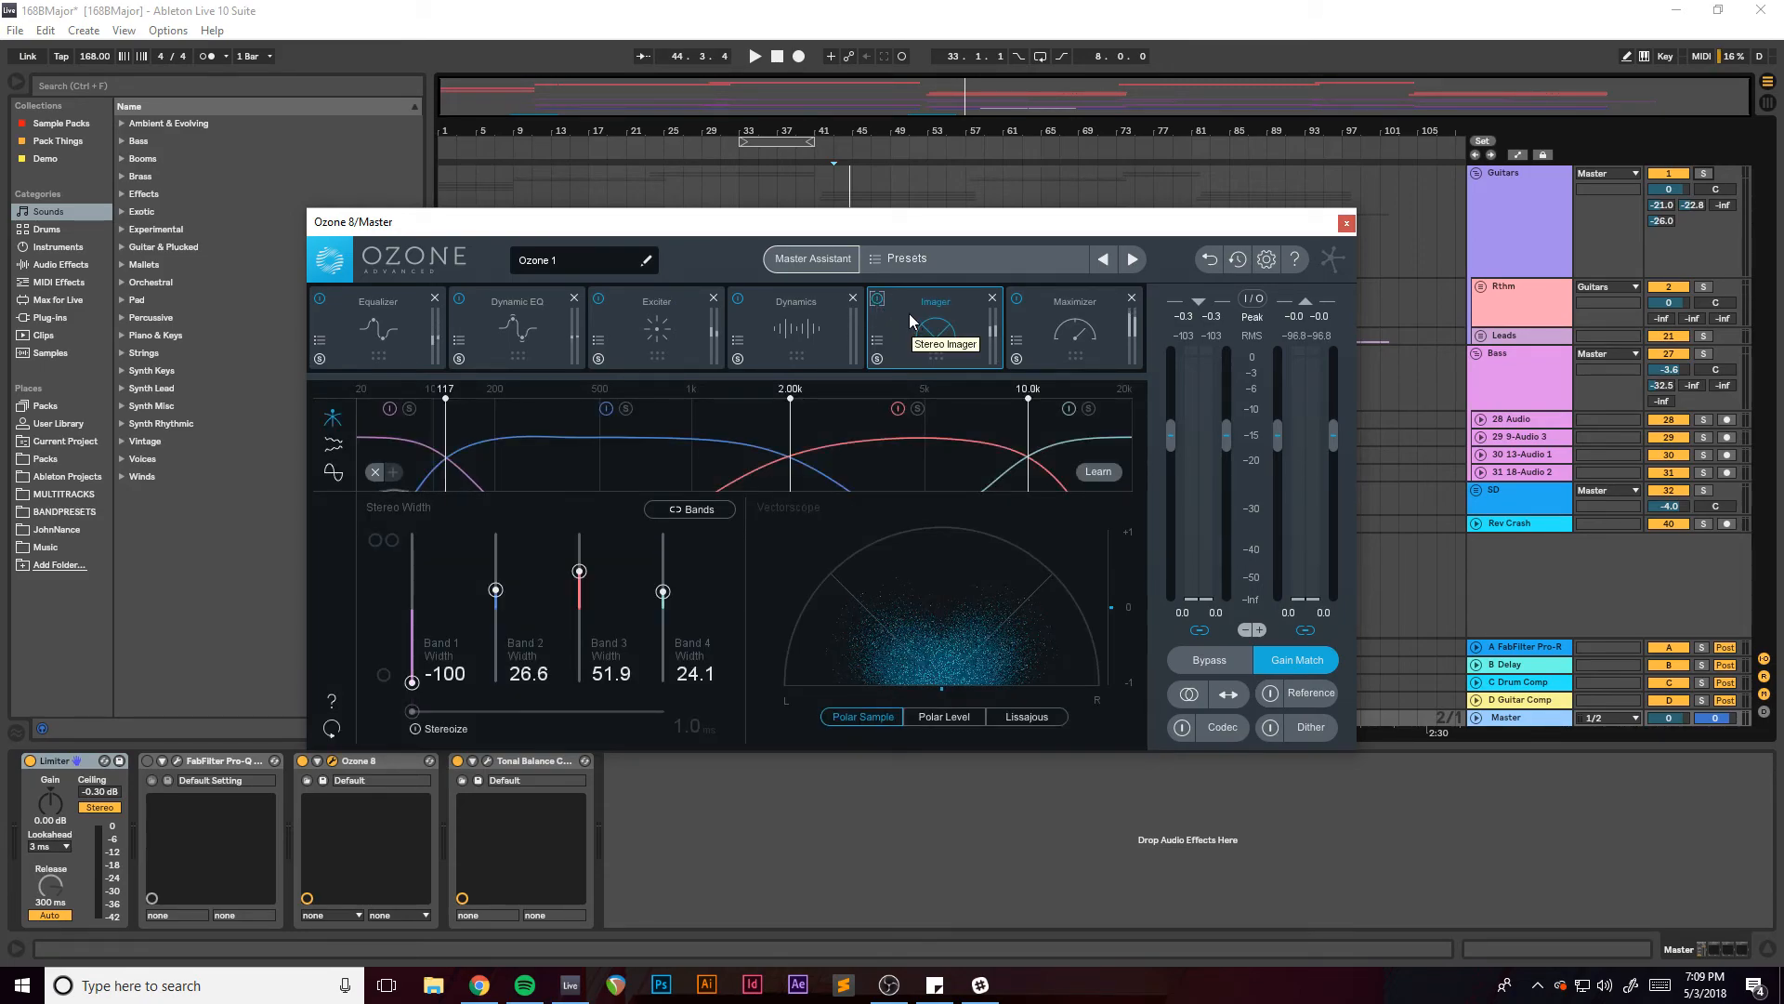
pyautogui.moveTo(870, 230); pyautogui.dragTo(887, 223)
# Play the full mix, and compare it with the Imager repeatedly bypassed and re-enabled.
pyautogui.press('space')
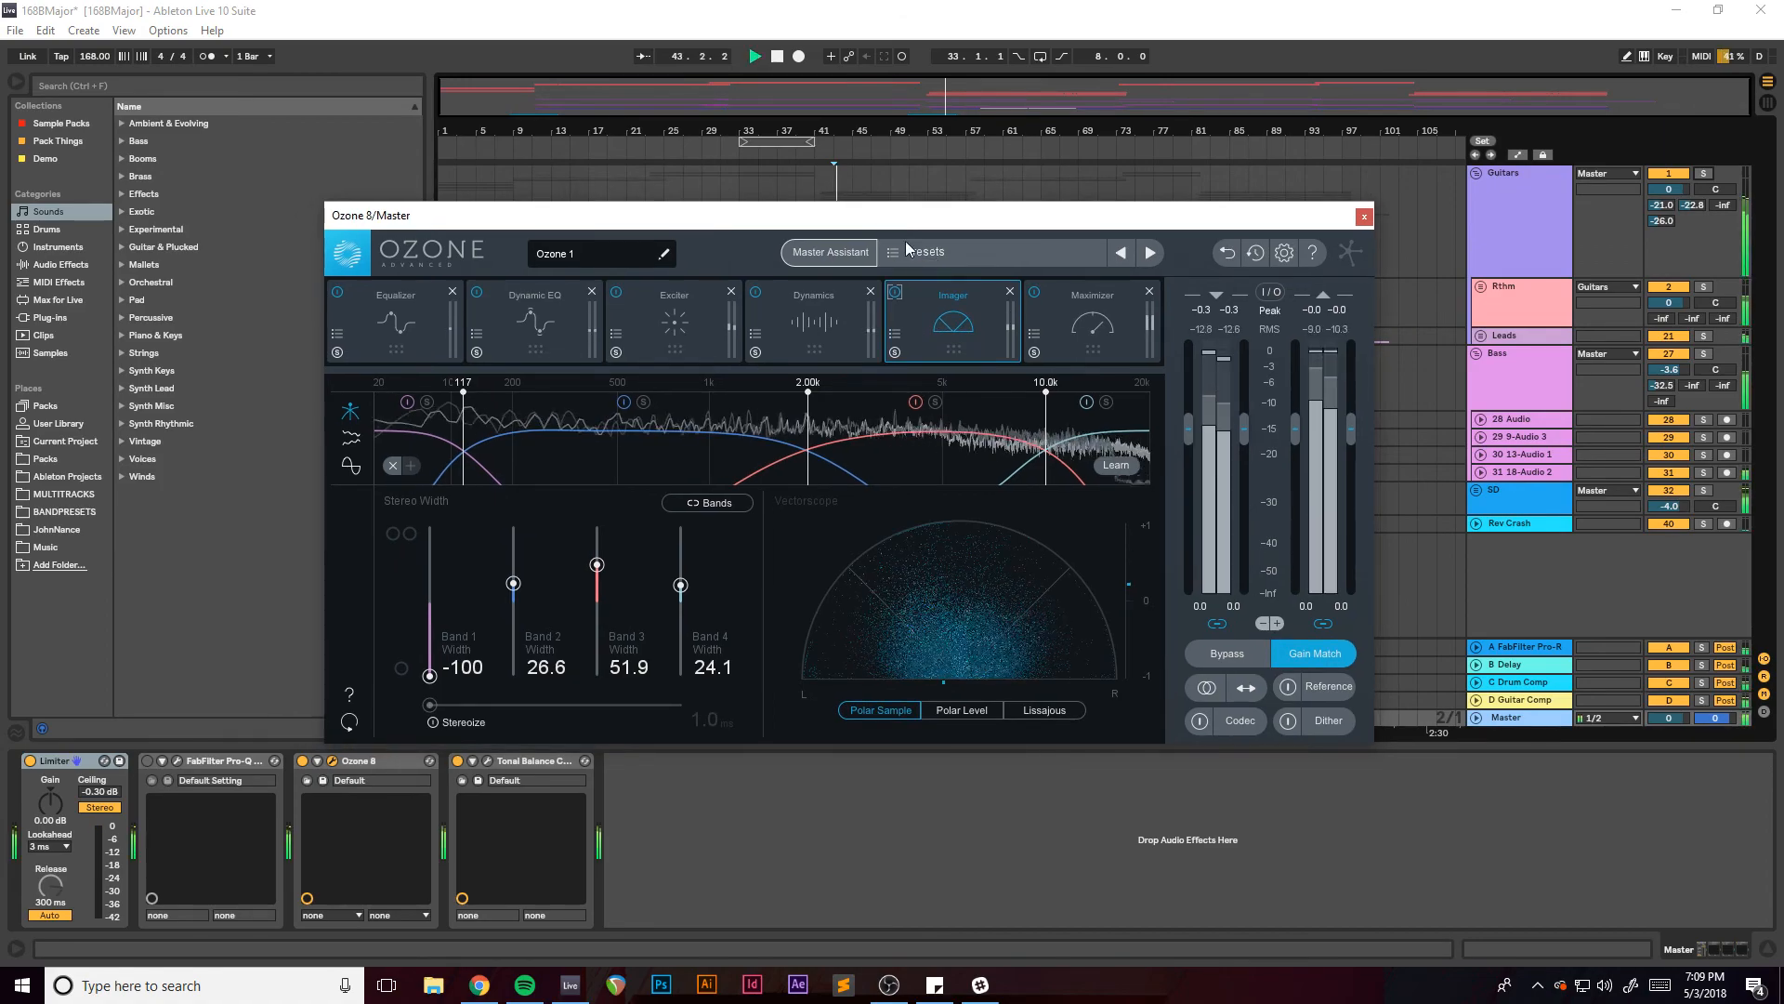
pyautogui.click(896, 294)
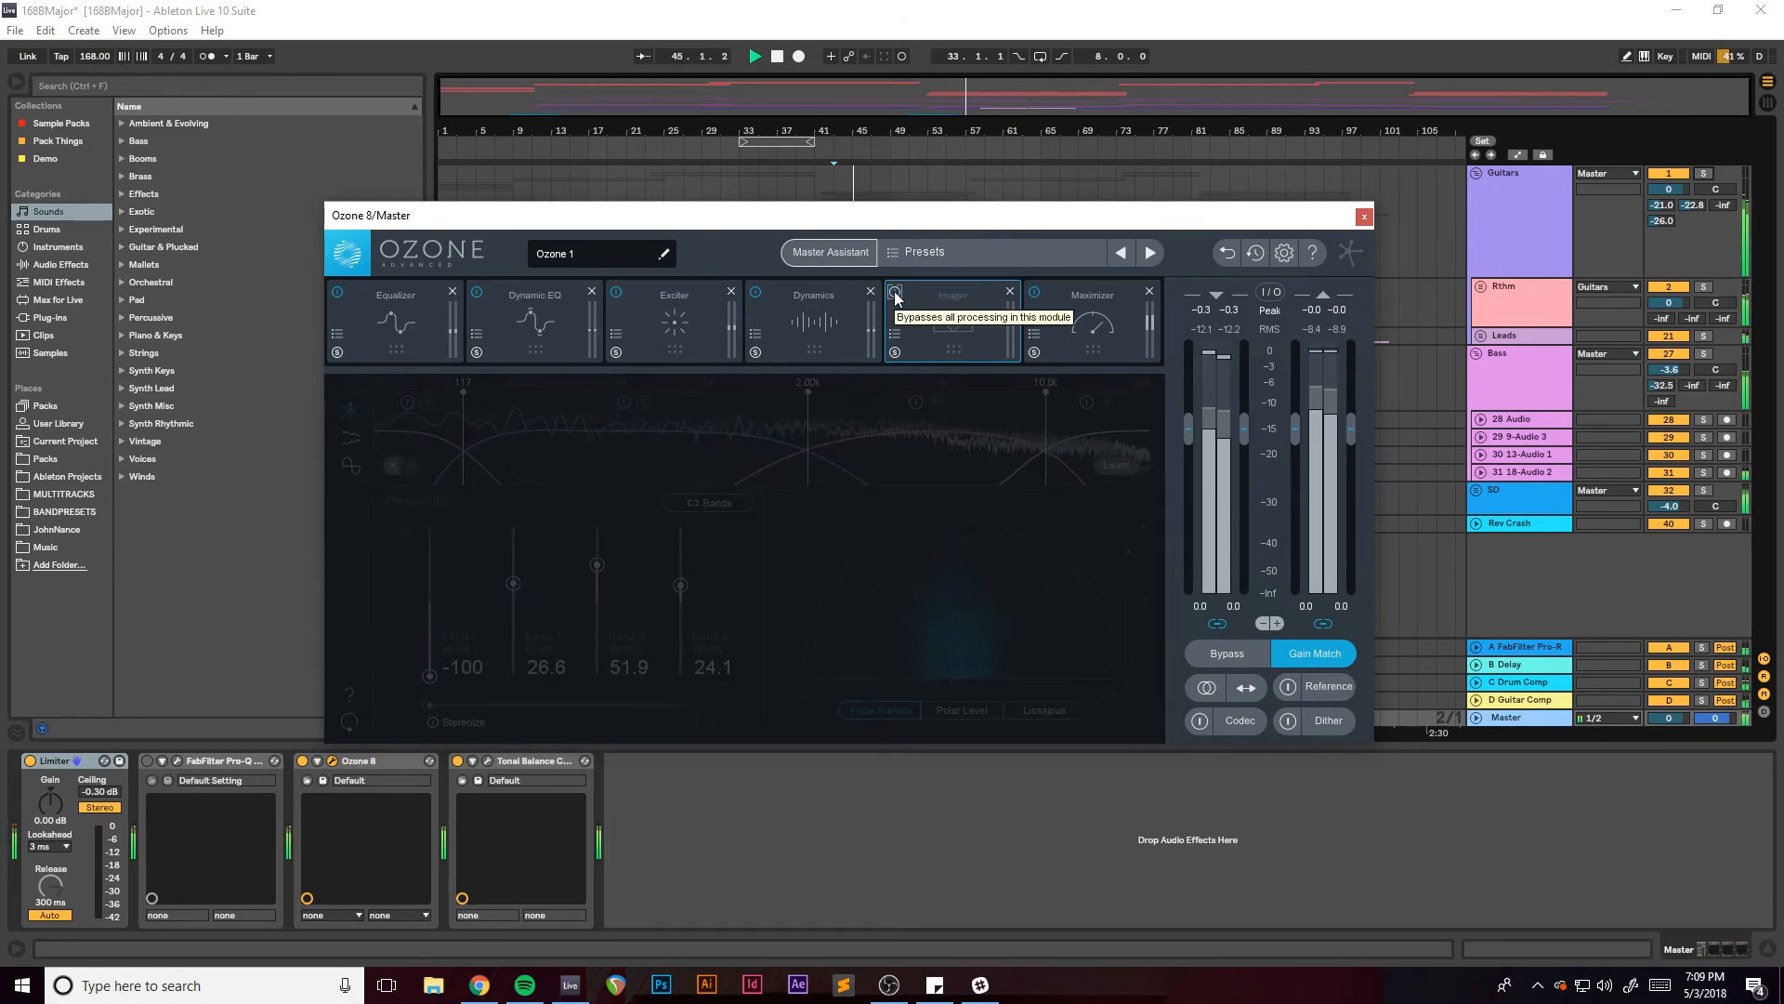
pyautogui.click(896, 293)
pyautogui.click(896, 294)
pyautogui.click(896, 294)
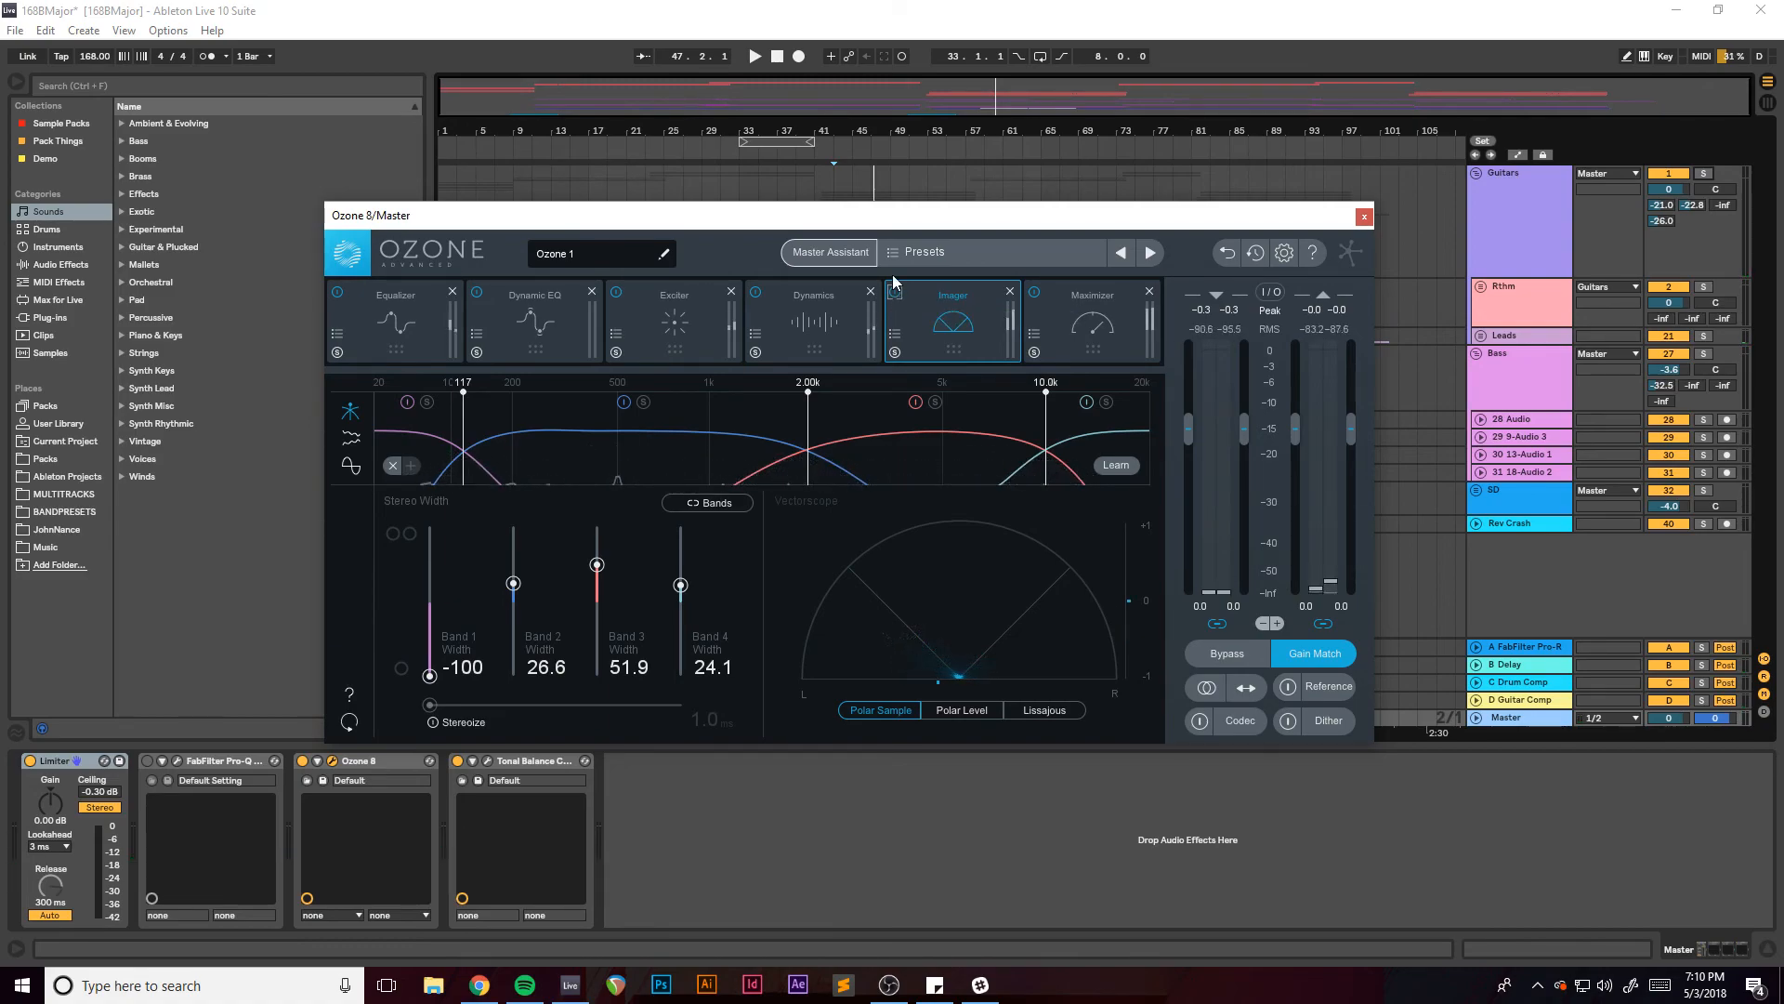
pyautogui.moveTo(920, 219); pyautogui.dragTo(865, 221)
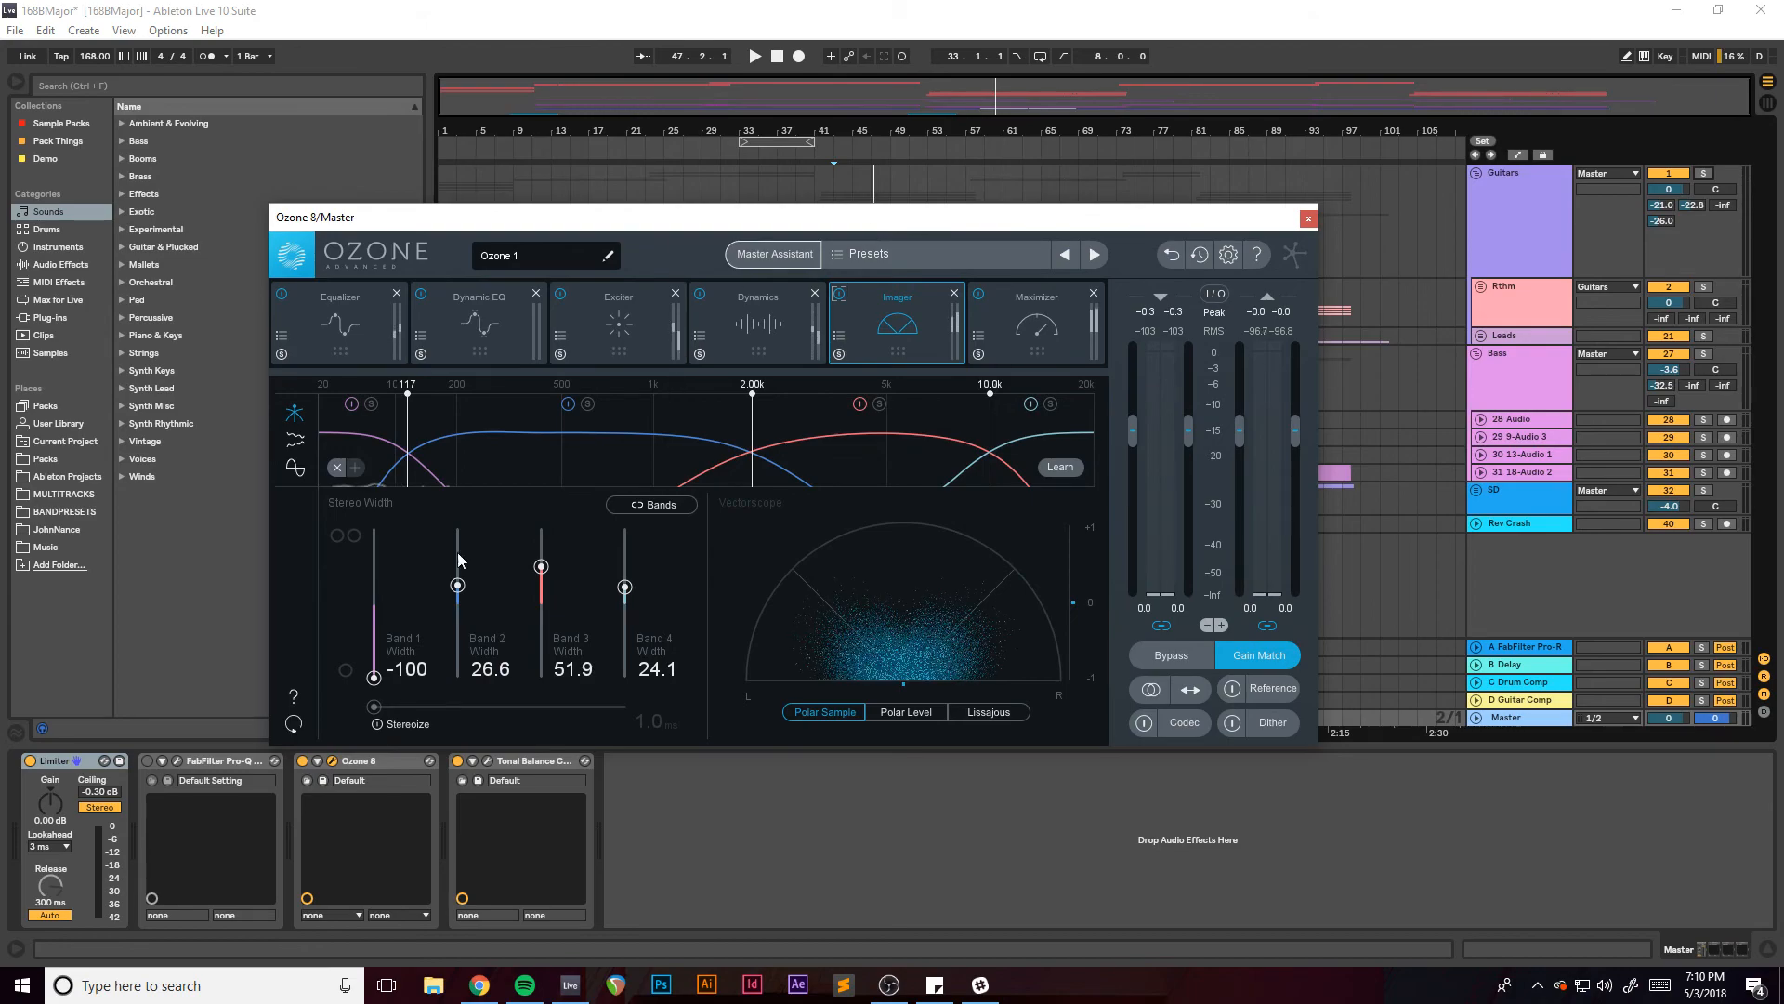
# Audition the Imager's upper frequency bands in solo during playback, and turn the band solo off.
pyautogui.press('space')
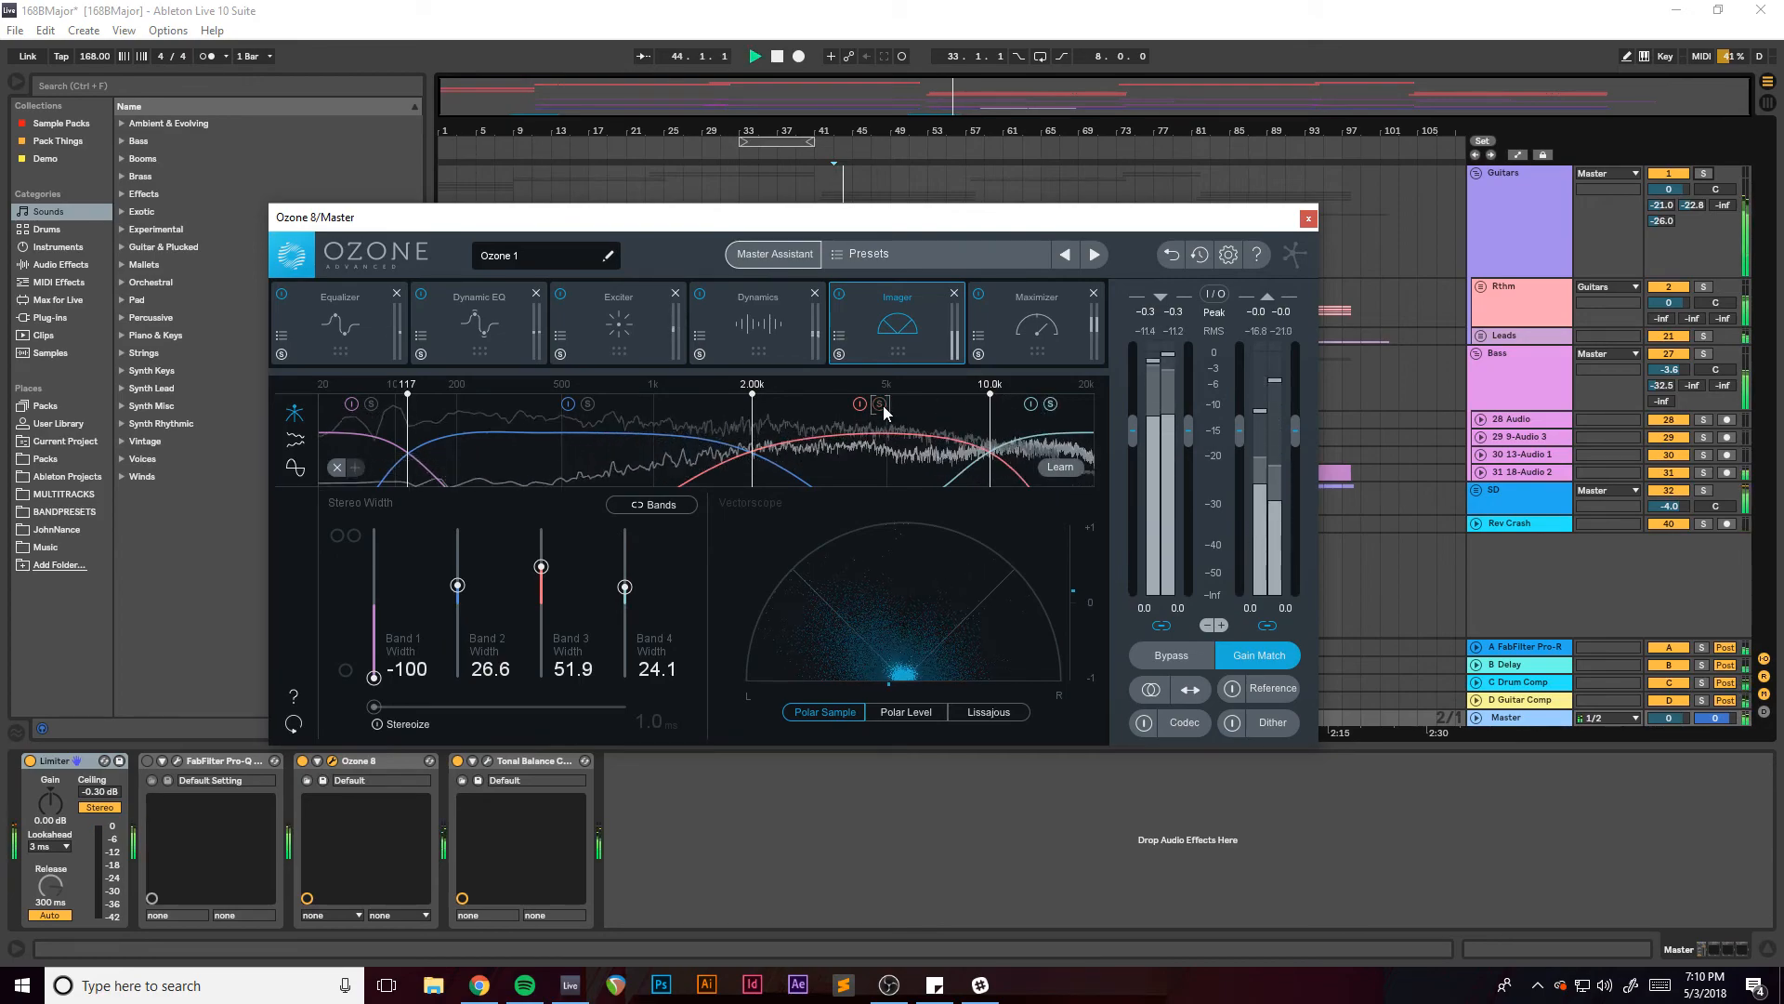
pyautogui.press('space')
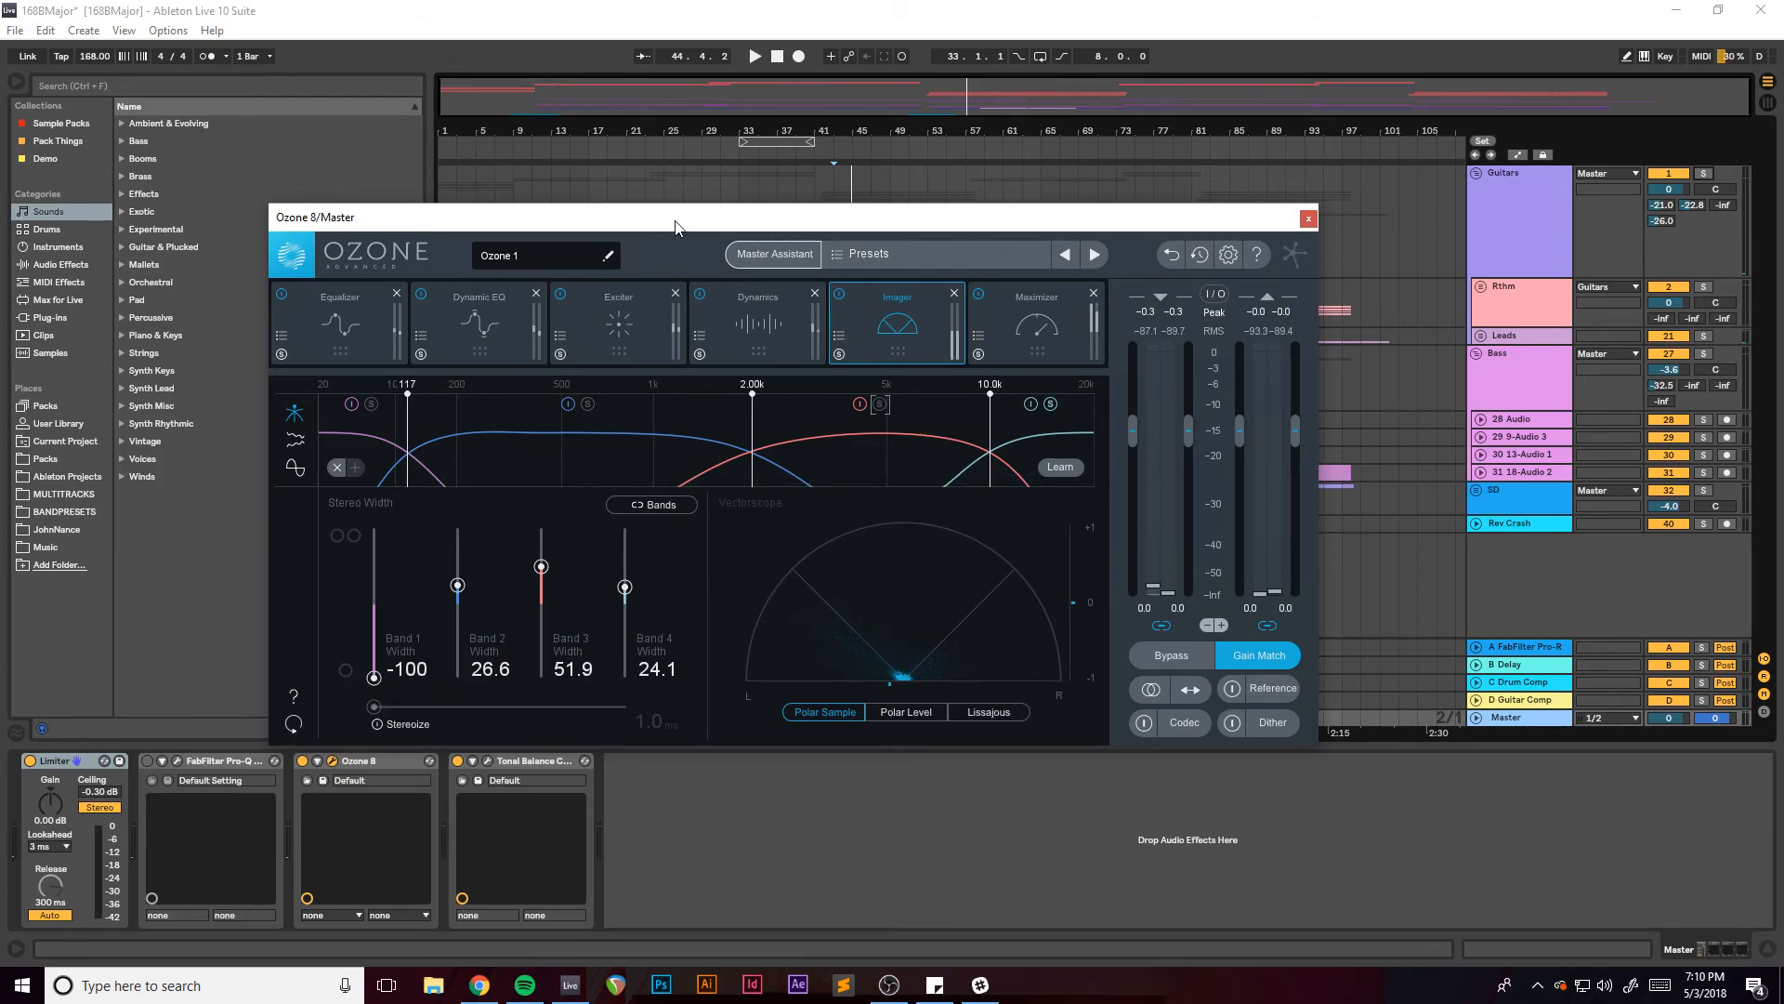
pyautogui.moveTo(673, 225); pyautogui.dragTo(699, 227)
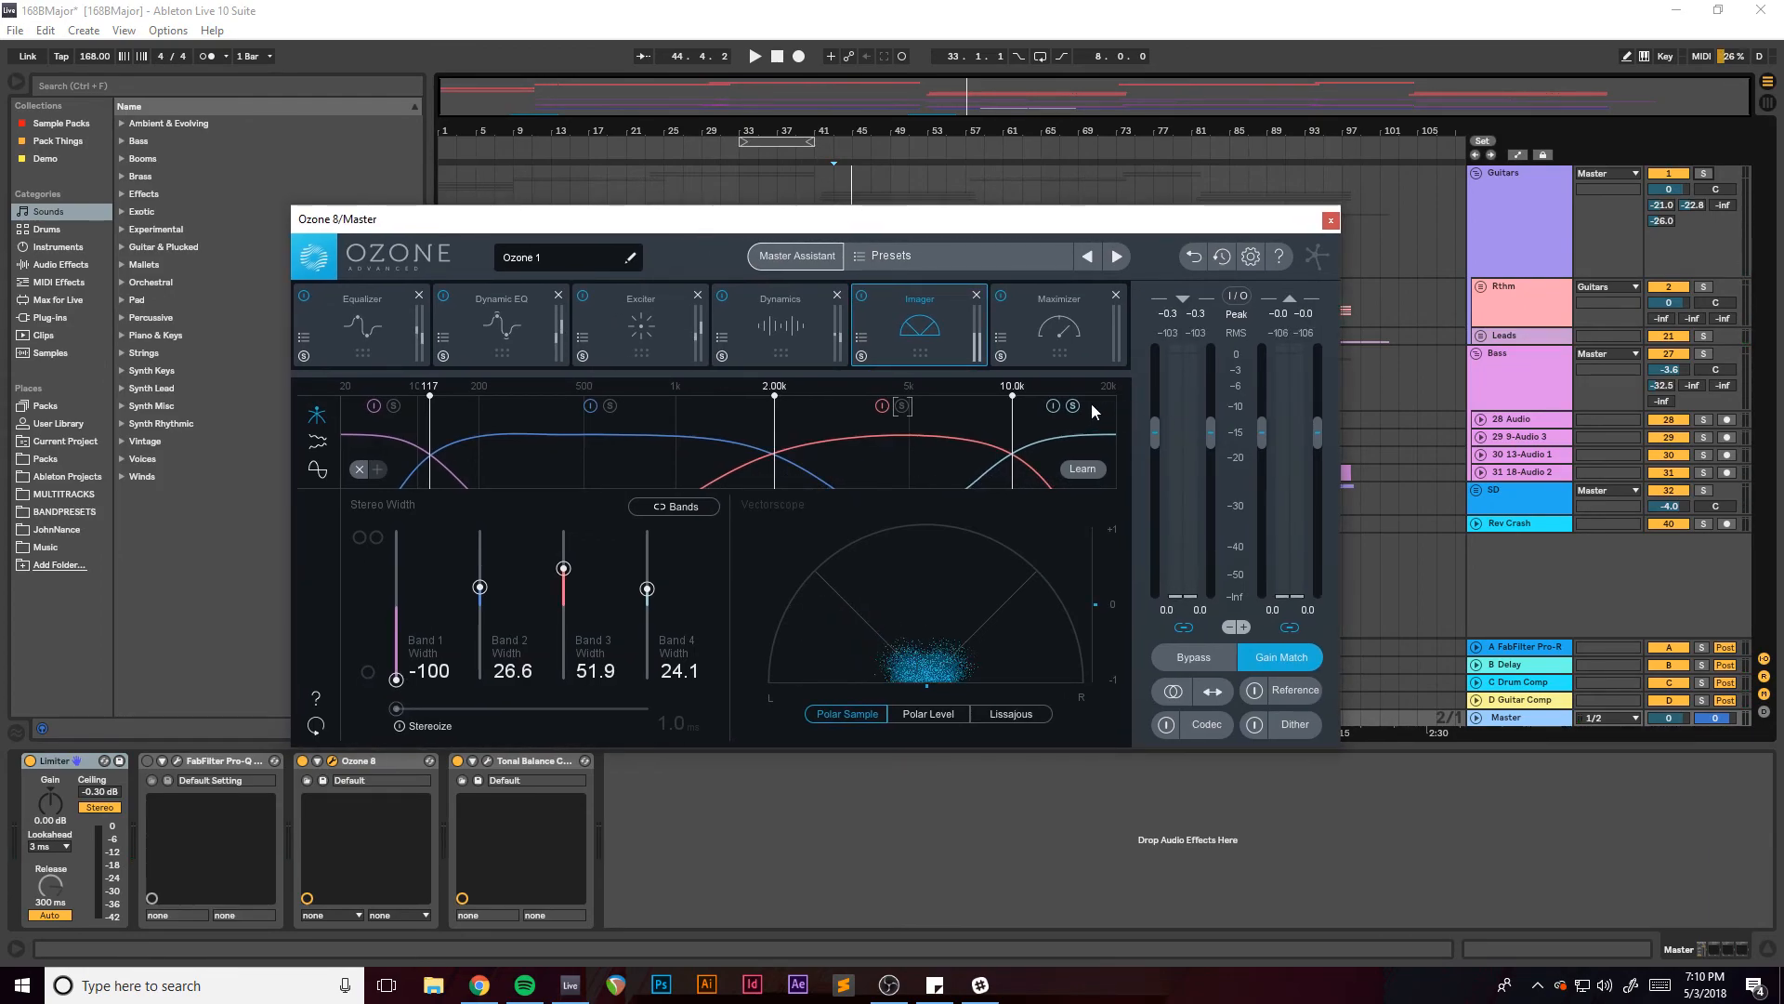
pyautogui.moveTo(849, 227); pyautogui.dragTo(851, 192)
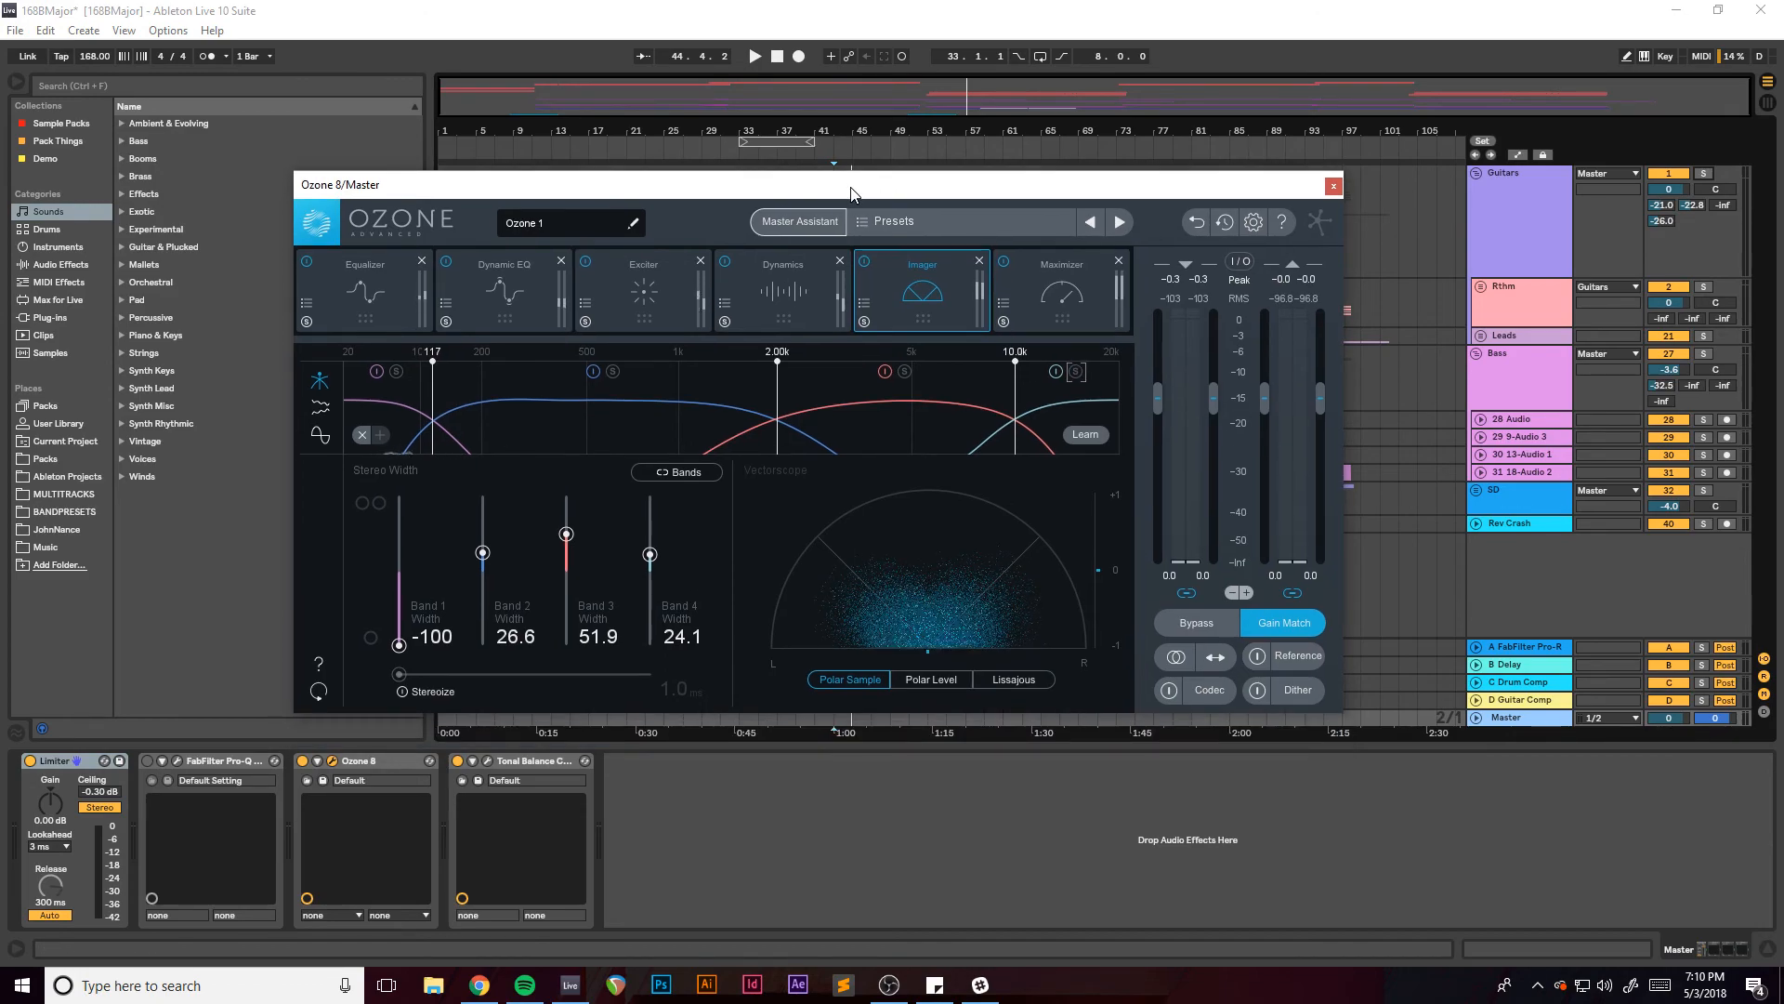
pyautogui.moveTo(964, 194); pyautogui.dragTo(949, 195)
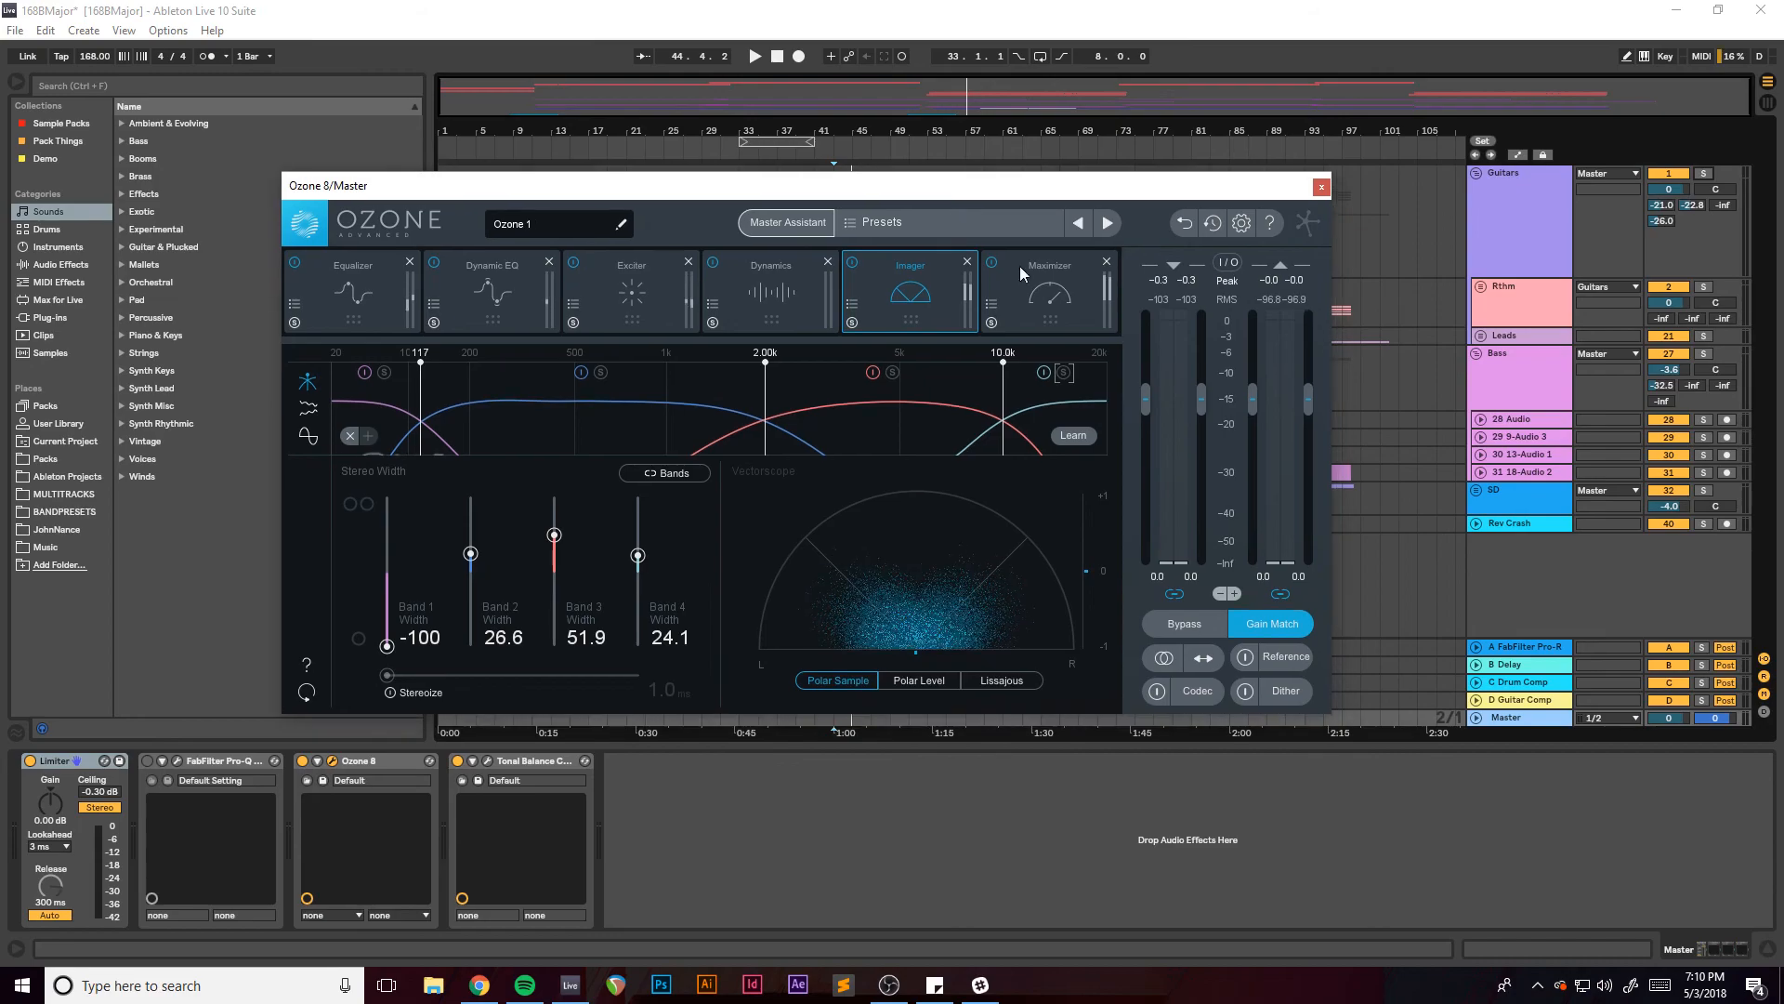
# Review Ozone 8's Maximizer module in IRC I mode during playback, and close the plug-in.
pyautogui.click(1051, 296)
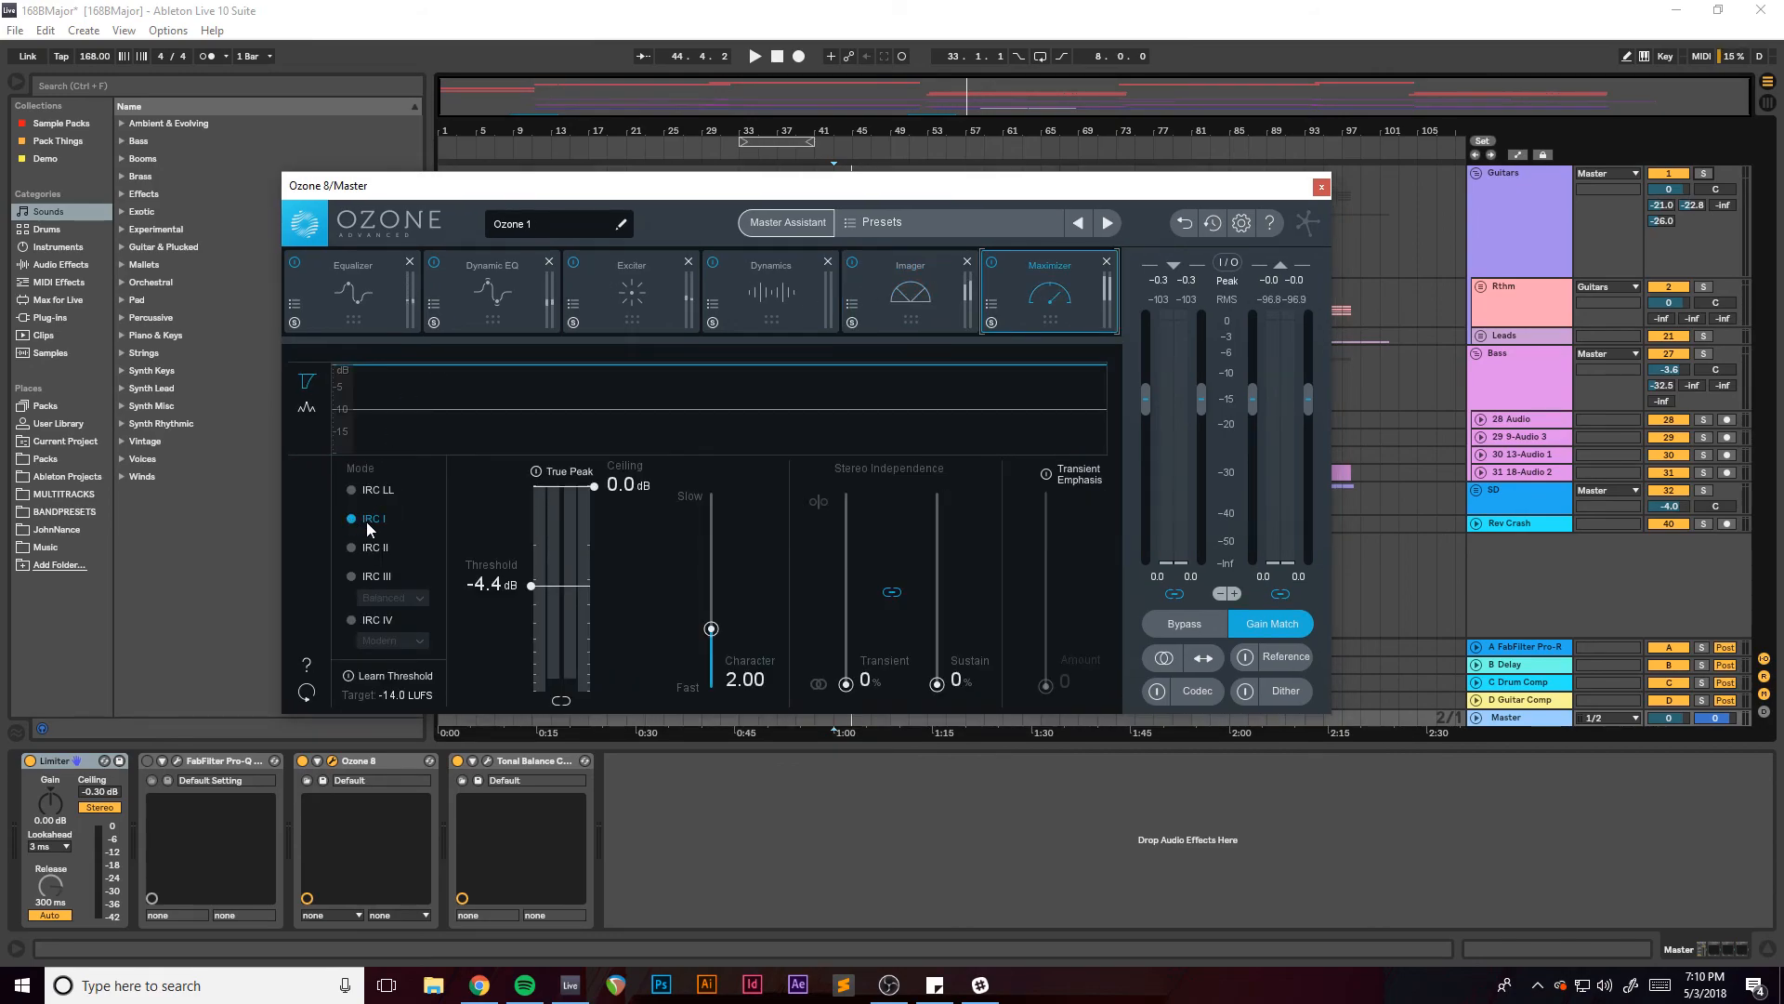
pyautogui.press('space')
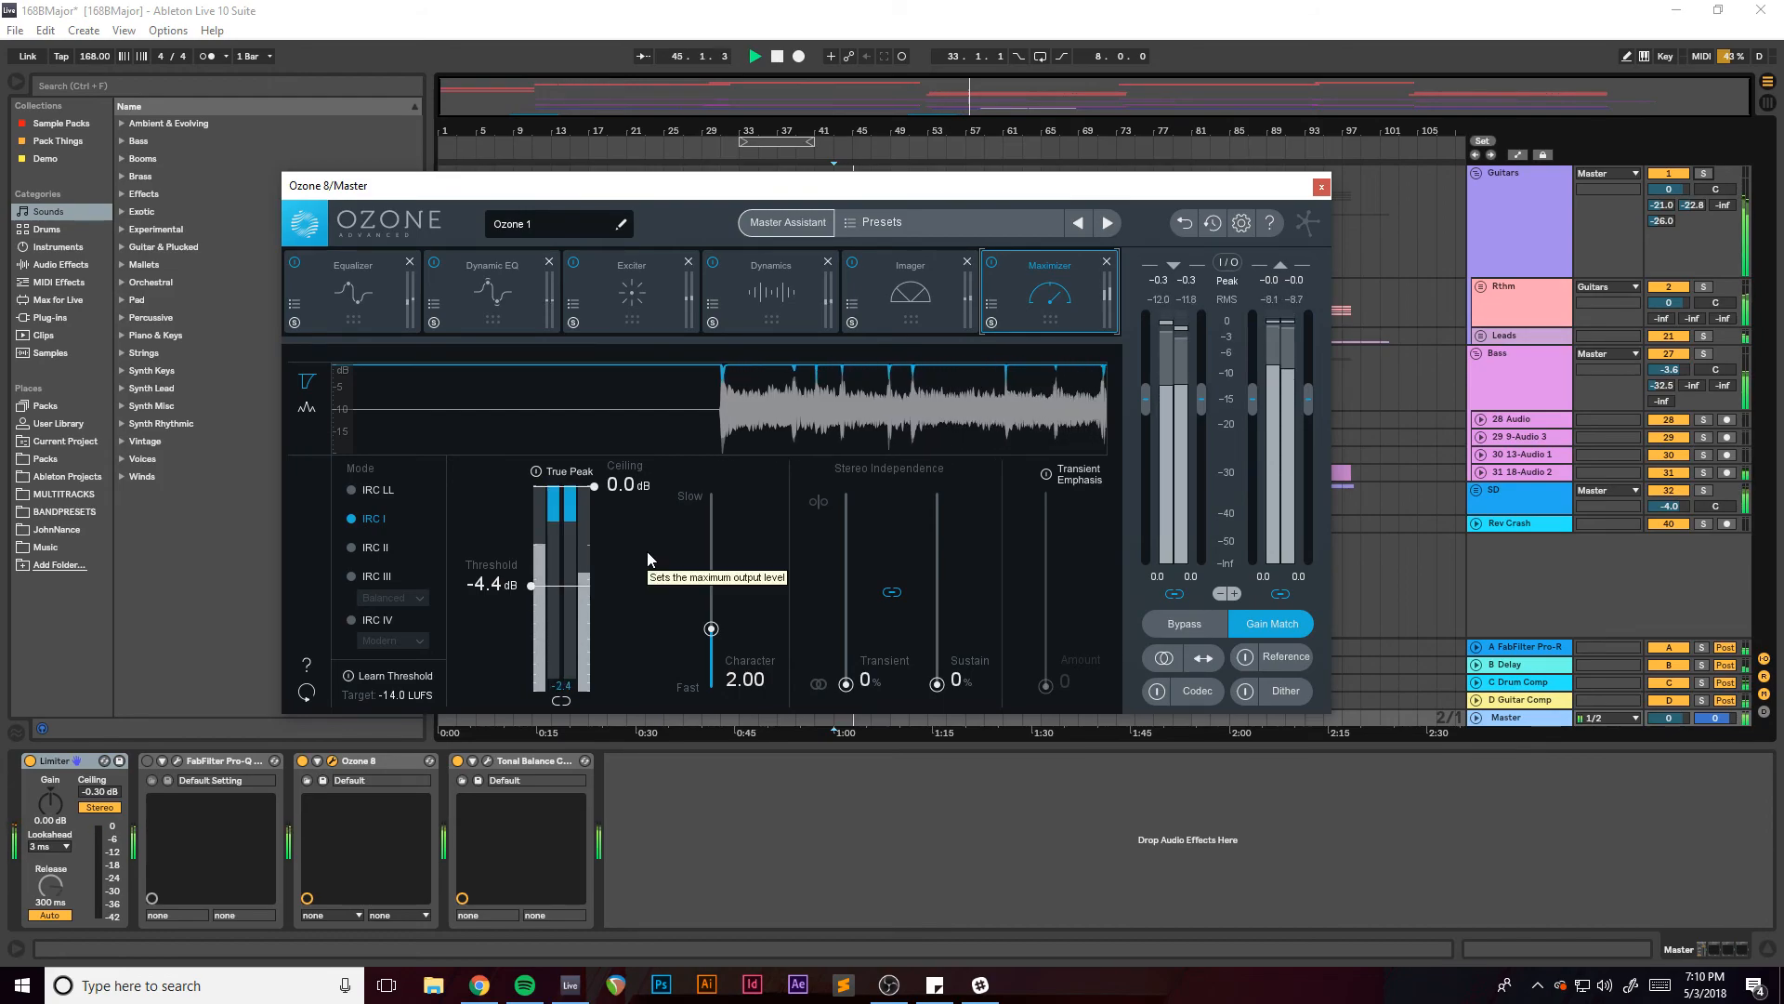
pyautogui.moveTo(841, 185); pyautogui.dragTo(891, 186)
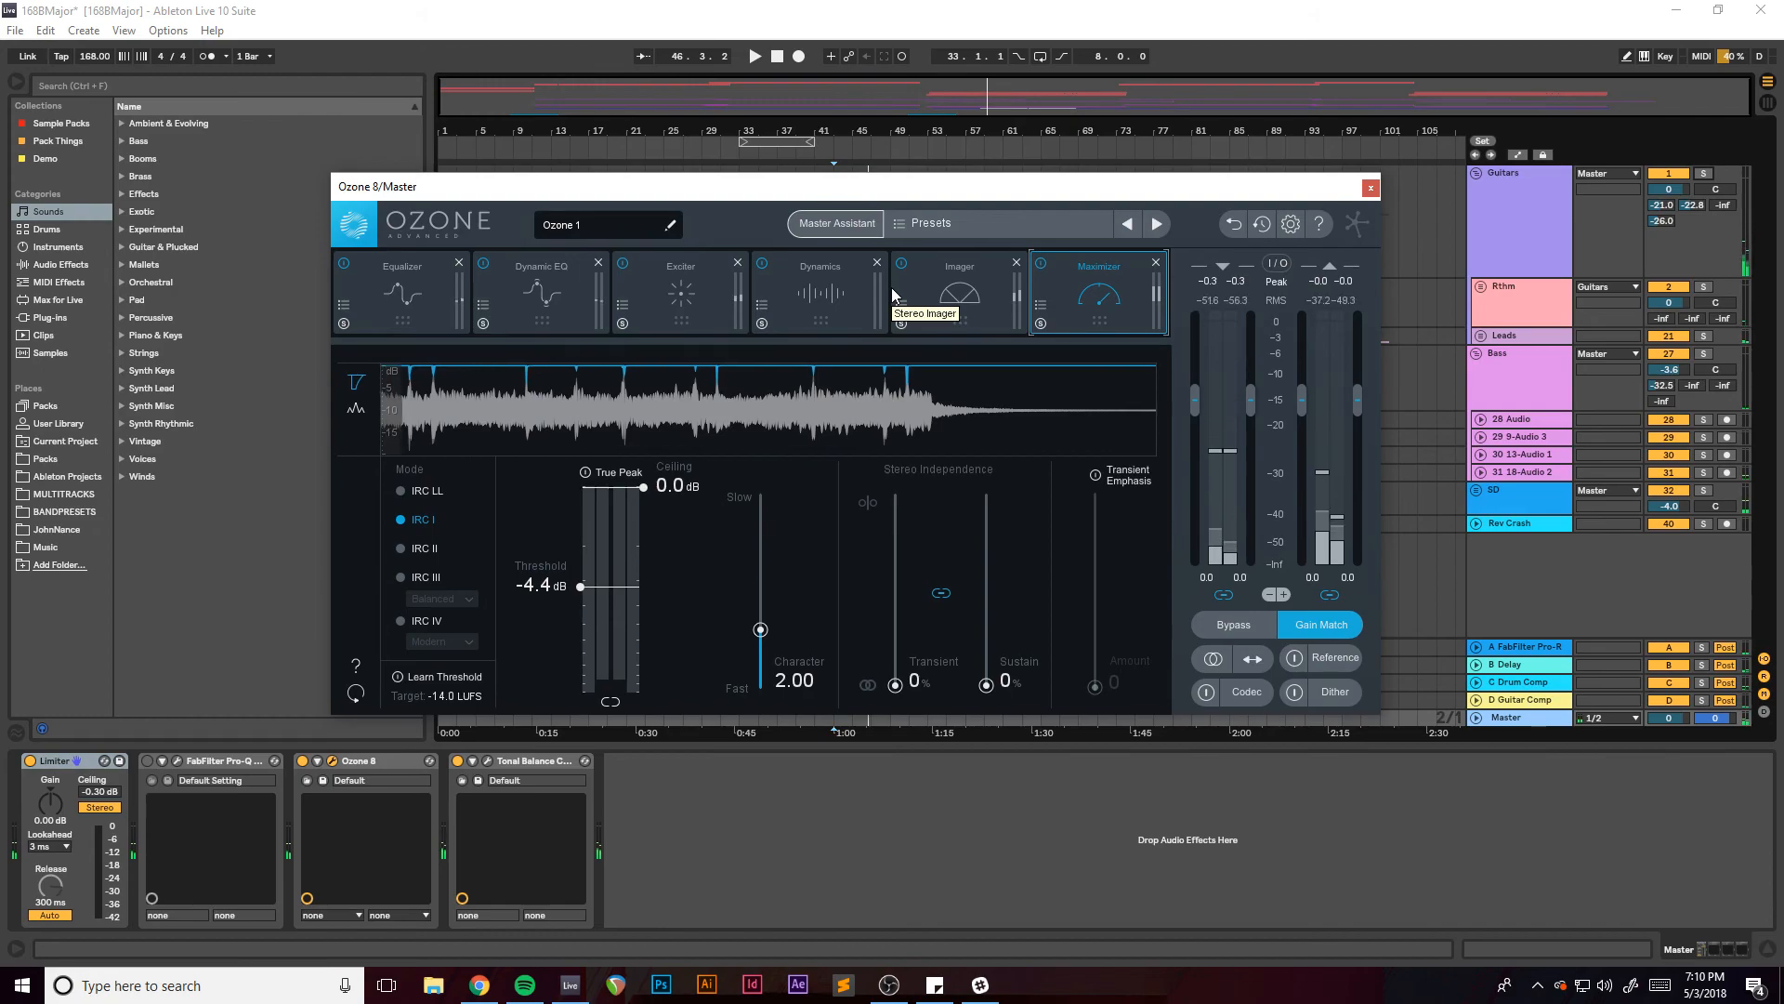
pyautogui.moveTo(887, 186)
pyautogui.mouseDown()
pyautogui.moveTo(992, 195)
pyautogui.moveTo(884, 204)
pyautogui.mouseUp()
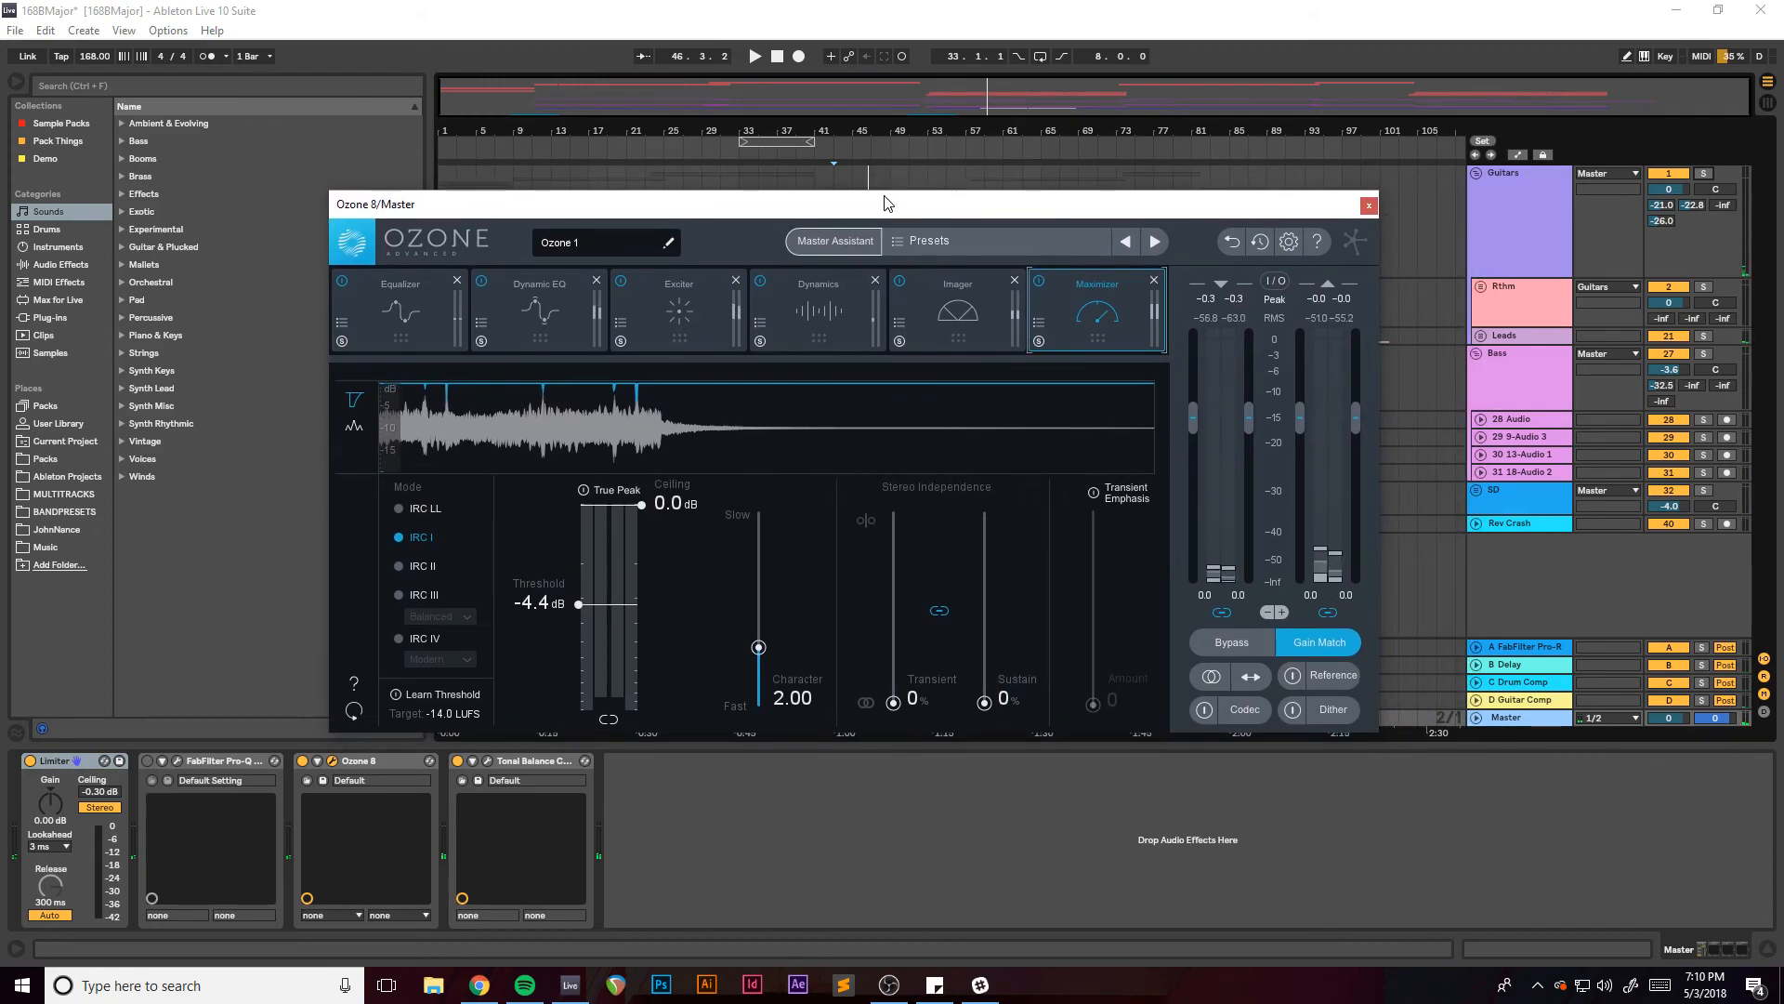
pyautogui.moveTo(1190, 214); pyautogui.dragTo(1076, 209)
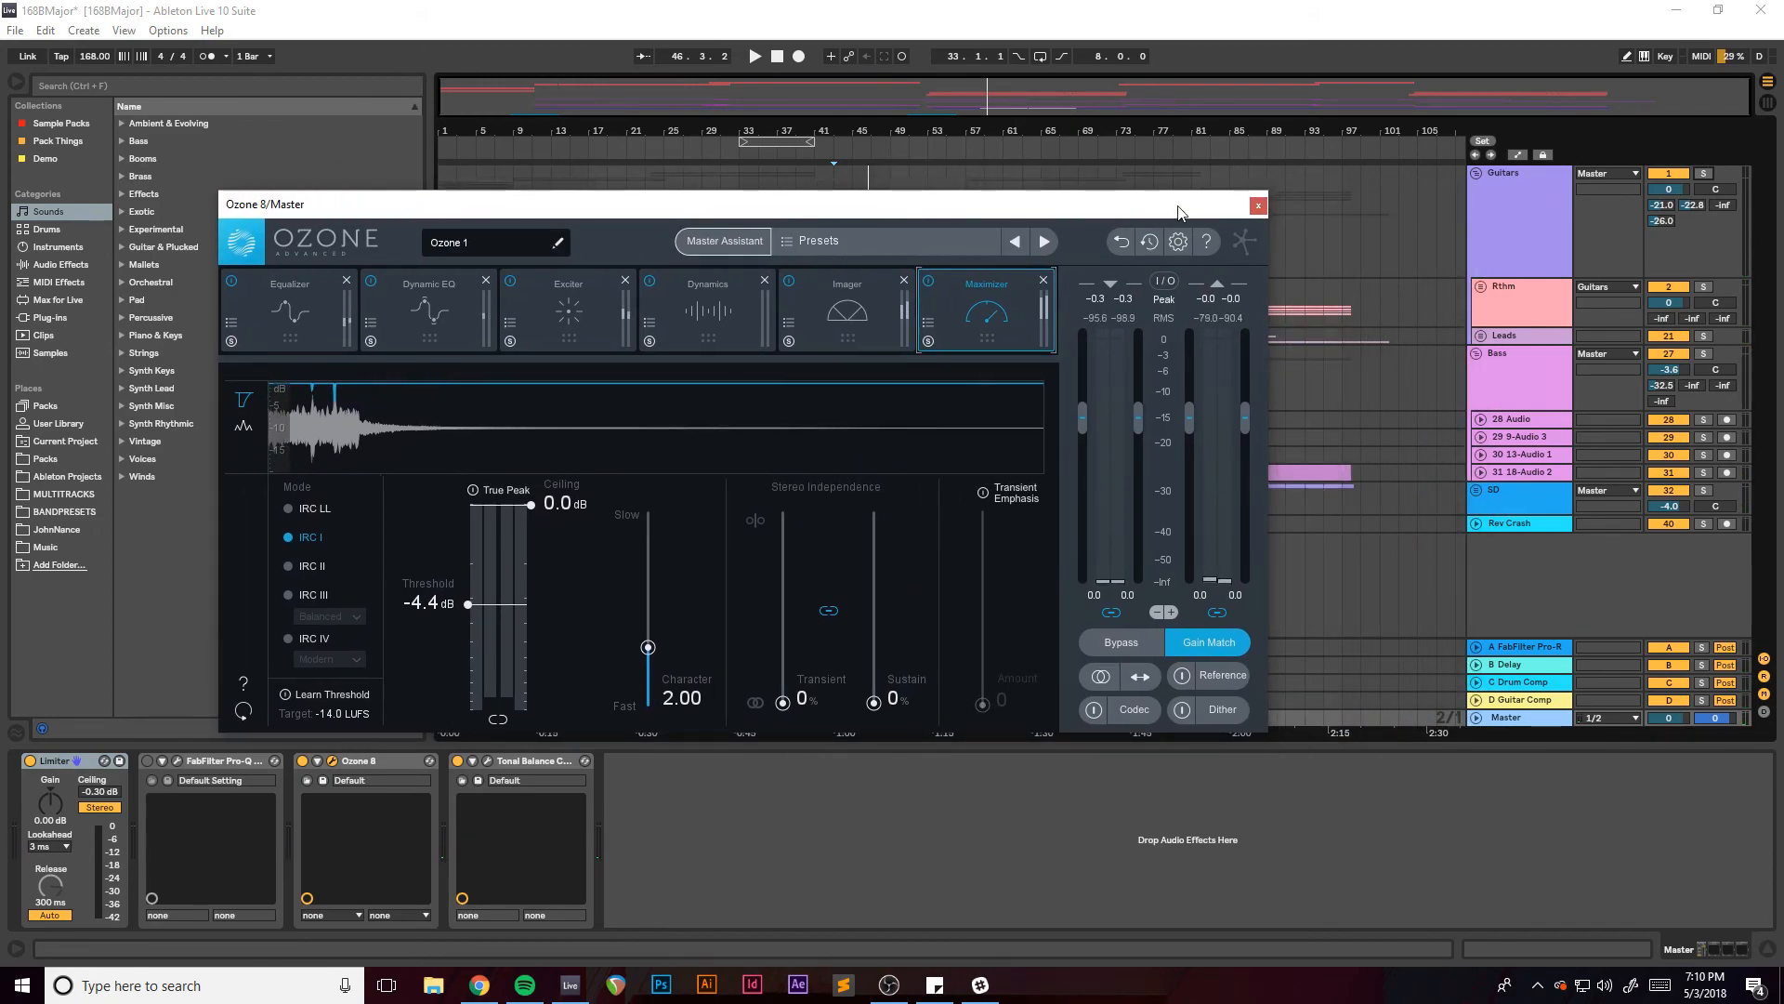
pyautogui.click(1256, 206)
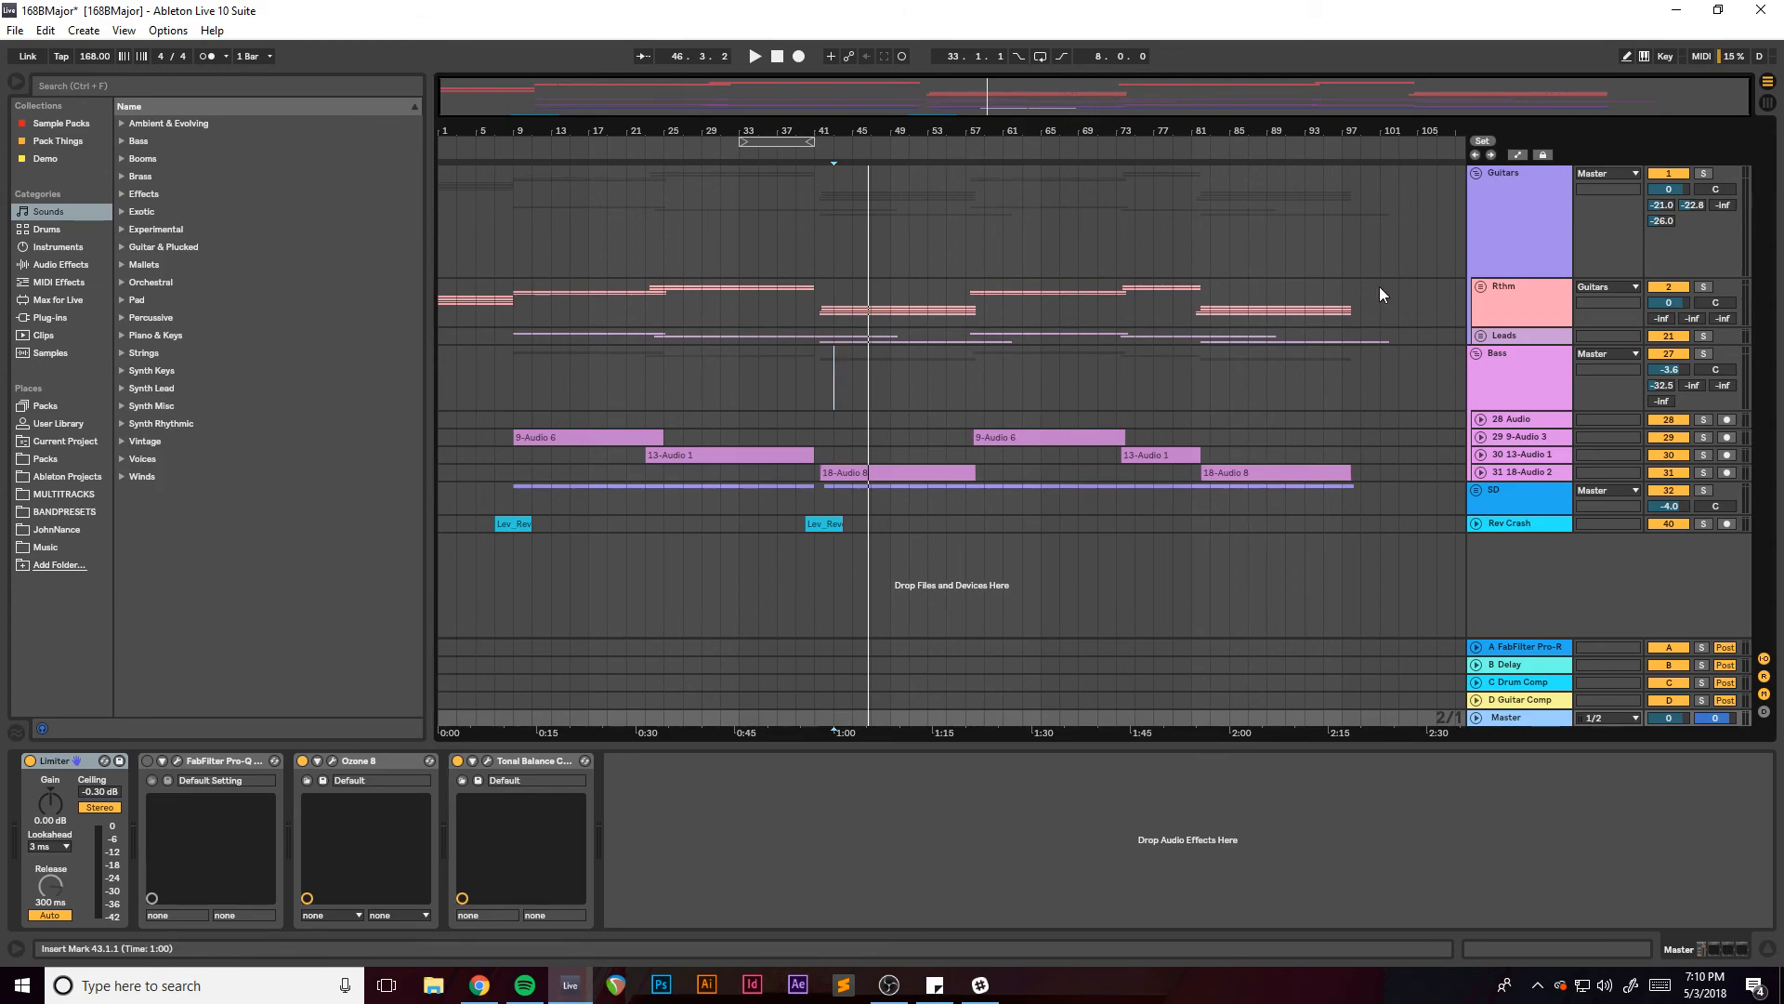
# Place the insert marker at the song's start, and collapse the Bass and Guitars groups in the arrangement.
pyautogui.moveTo(1385, 283); pyautogui.dragTo(820, 316)
pyautogui.moveTo(832, 307); pyautogui.dragTo(967, 308)
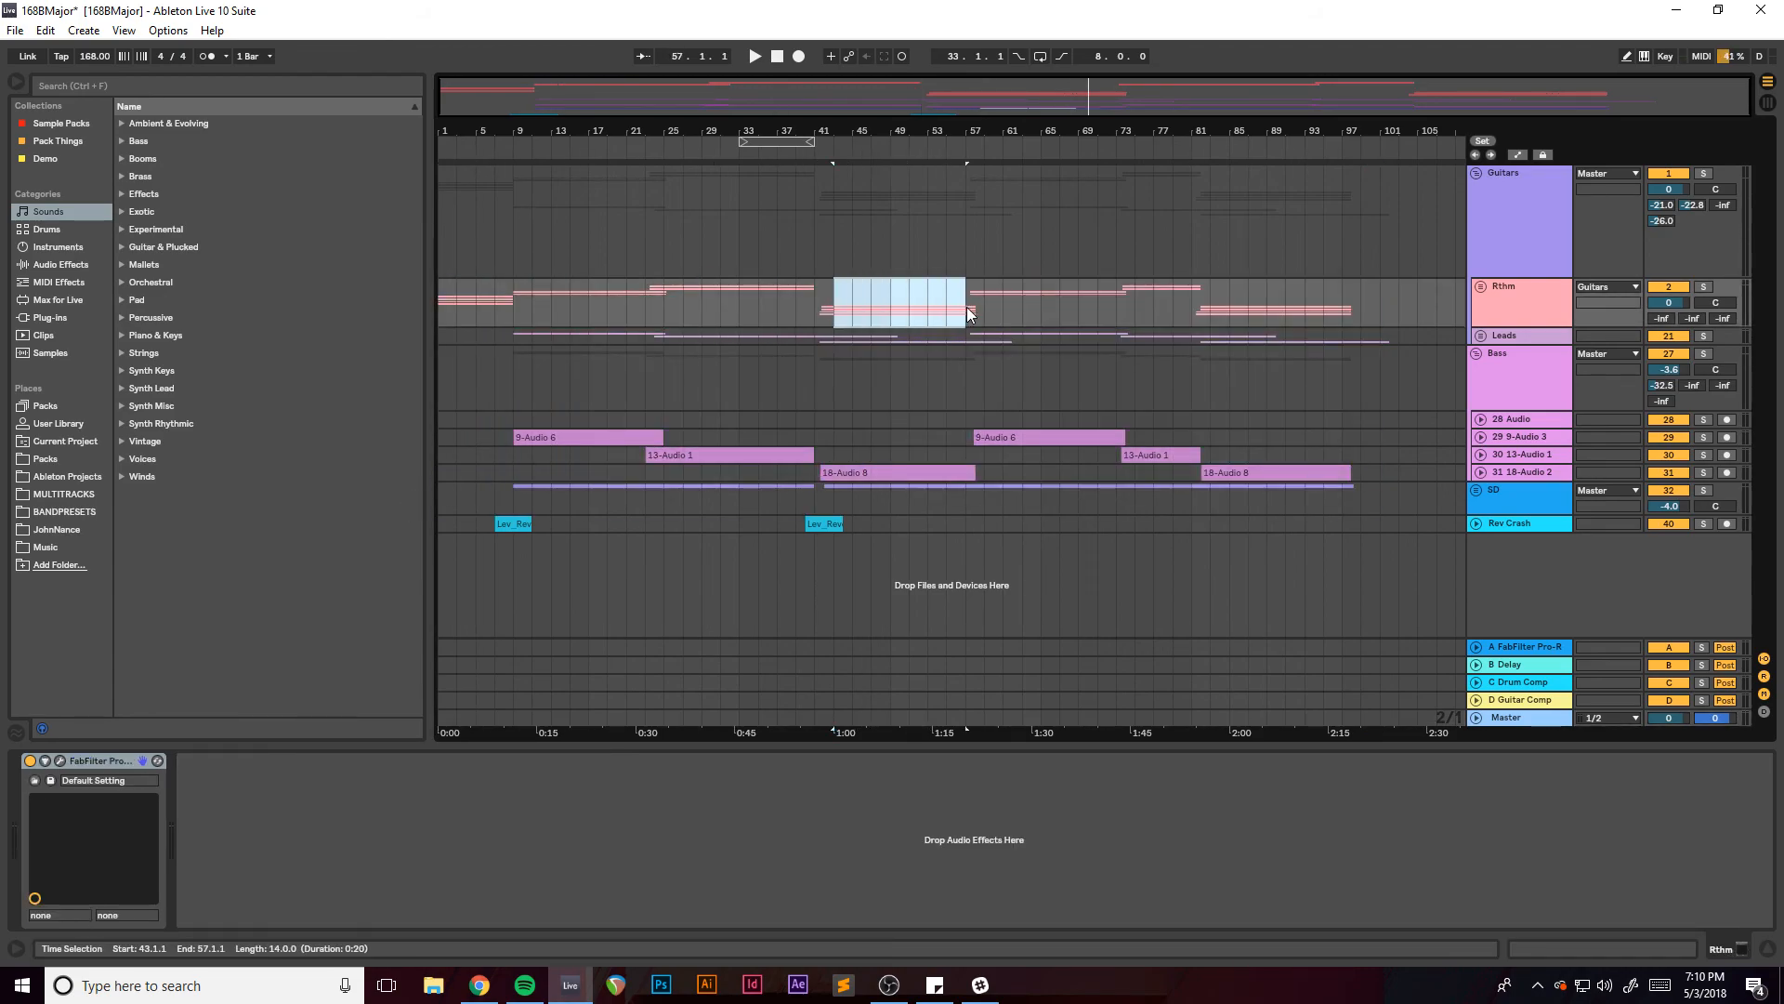
pyautogui.click(439, 386)
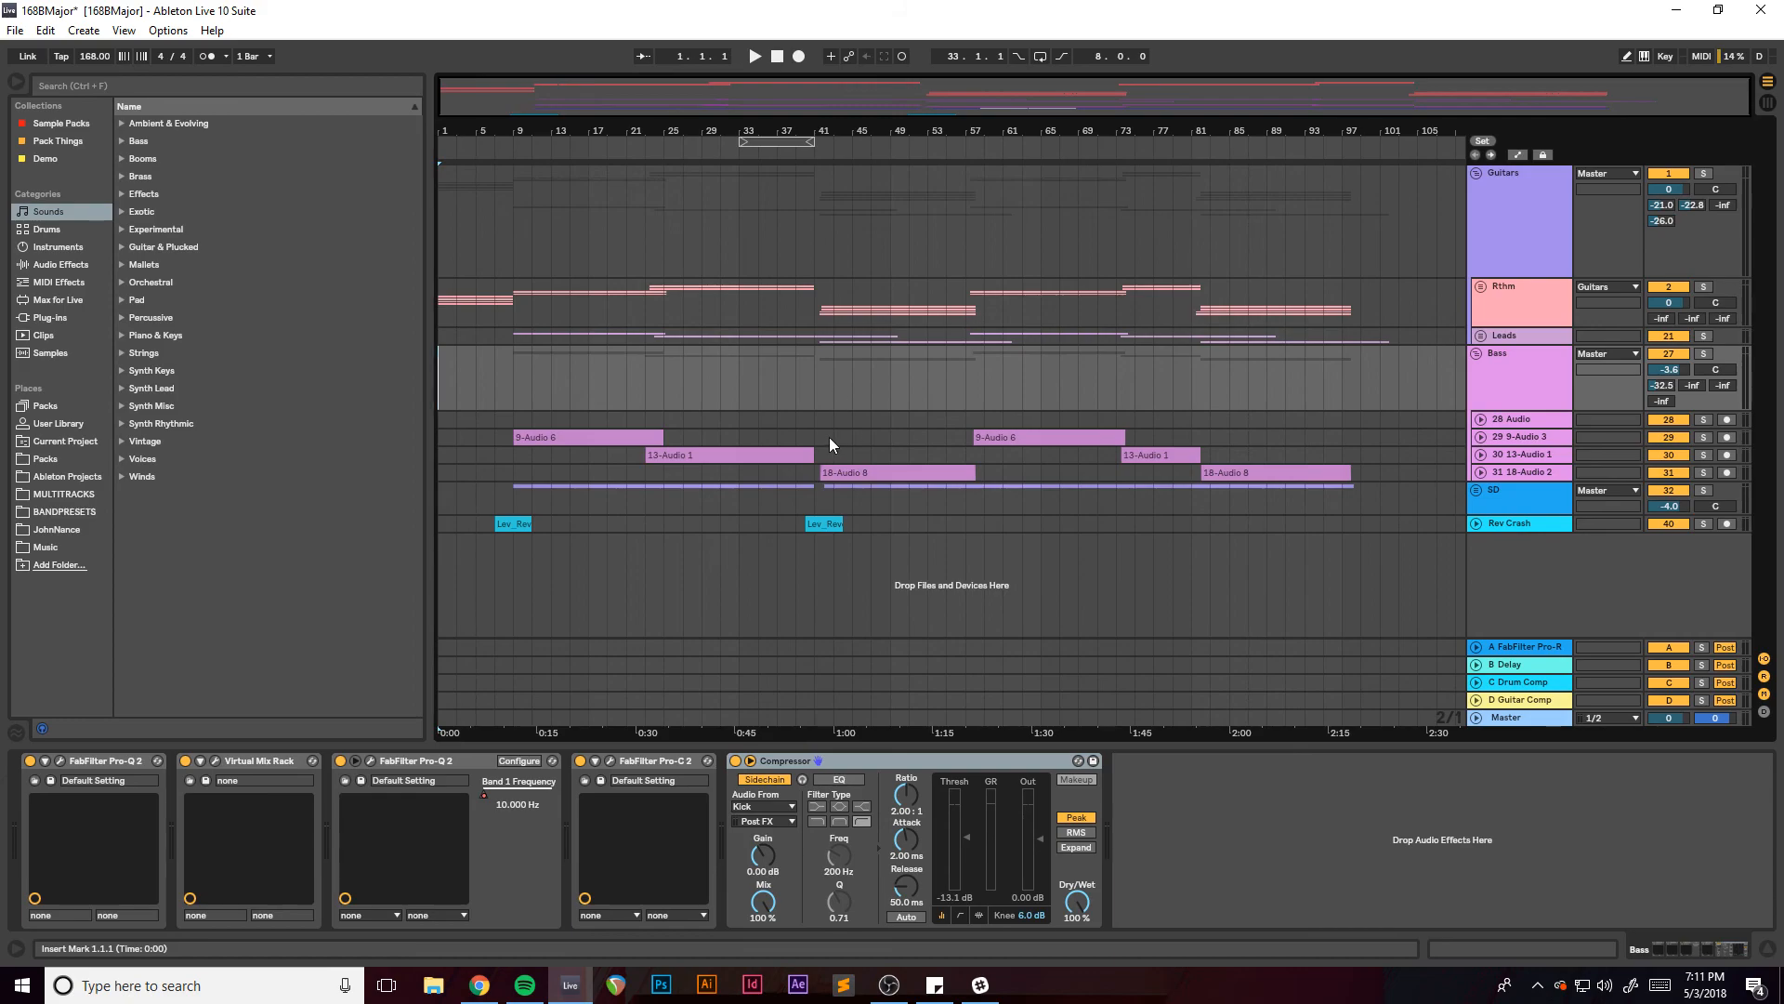
pyautogui.click(1477, 355)
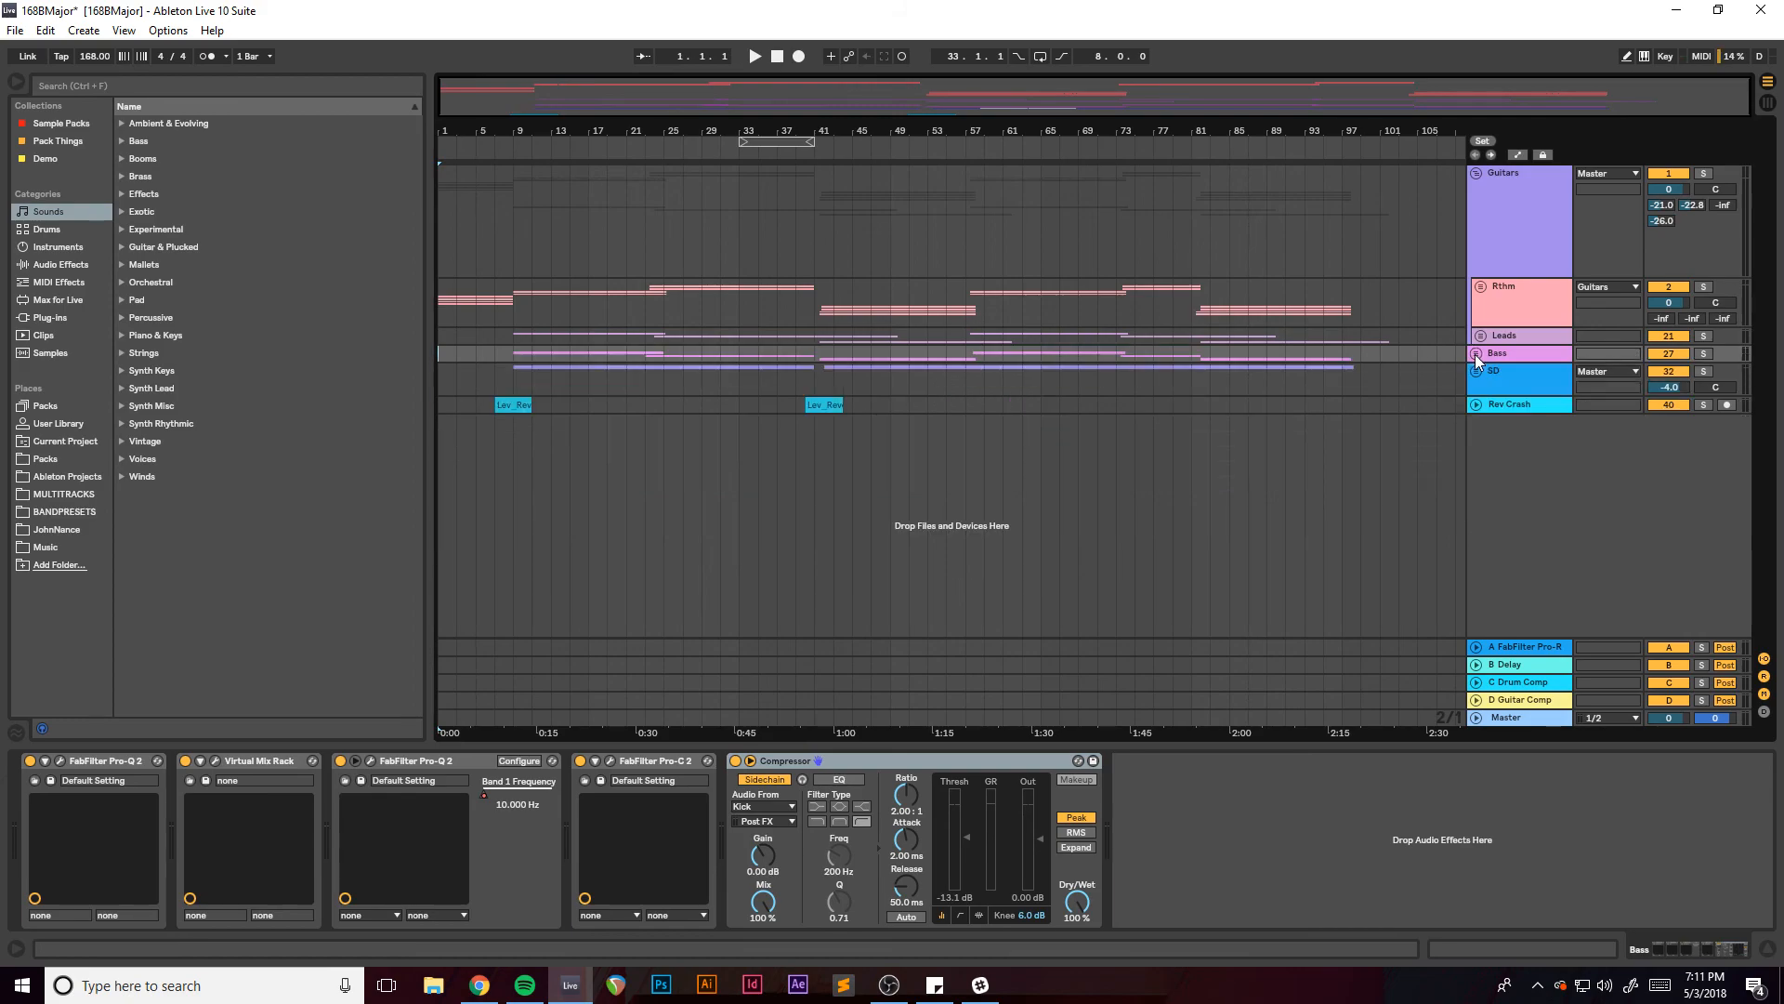
pyautogui.click(1477, 175)
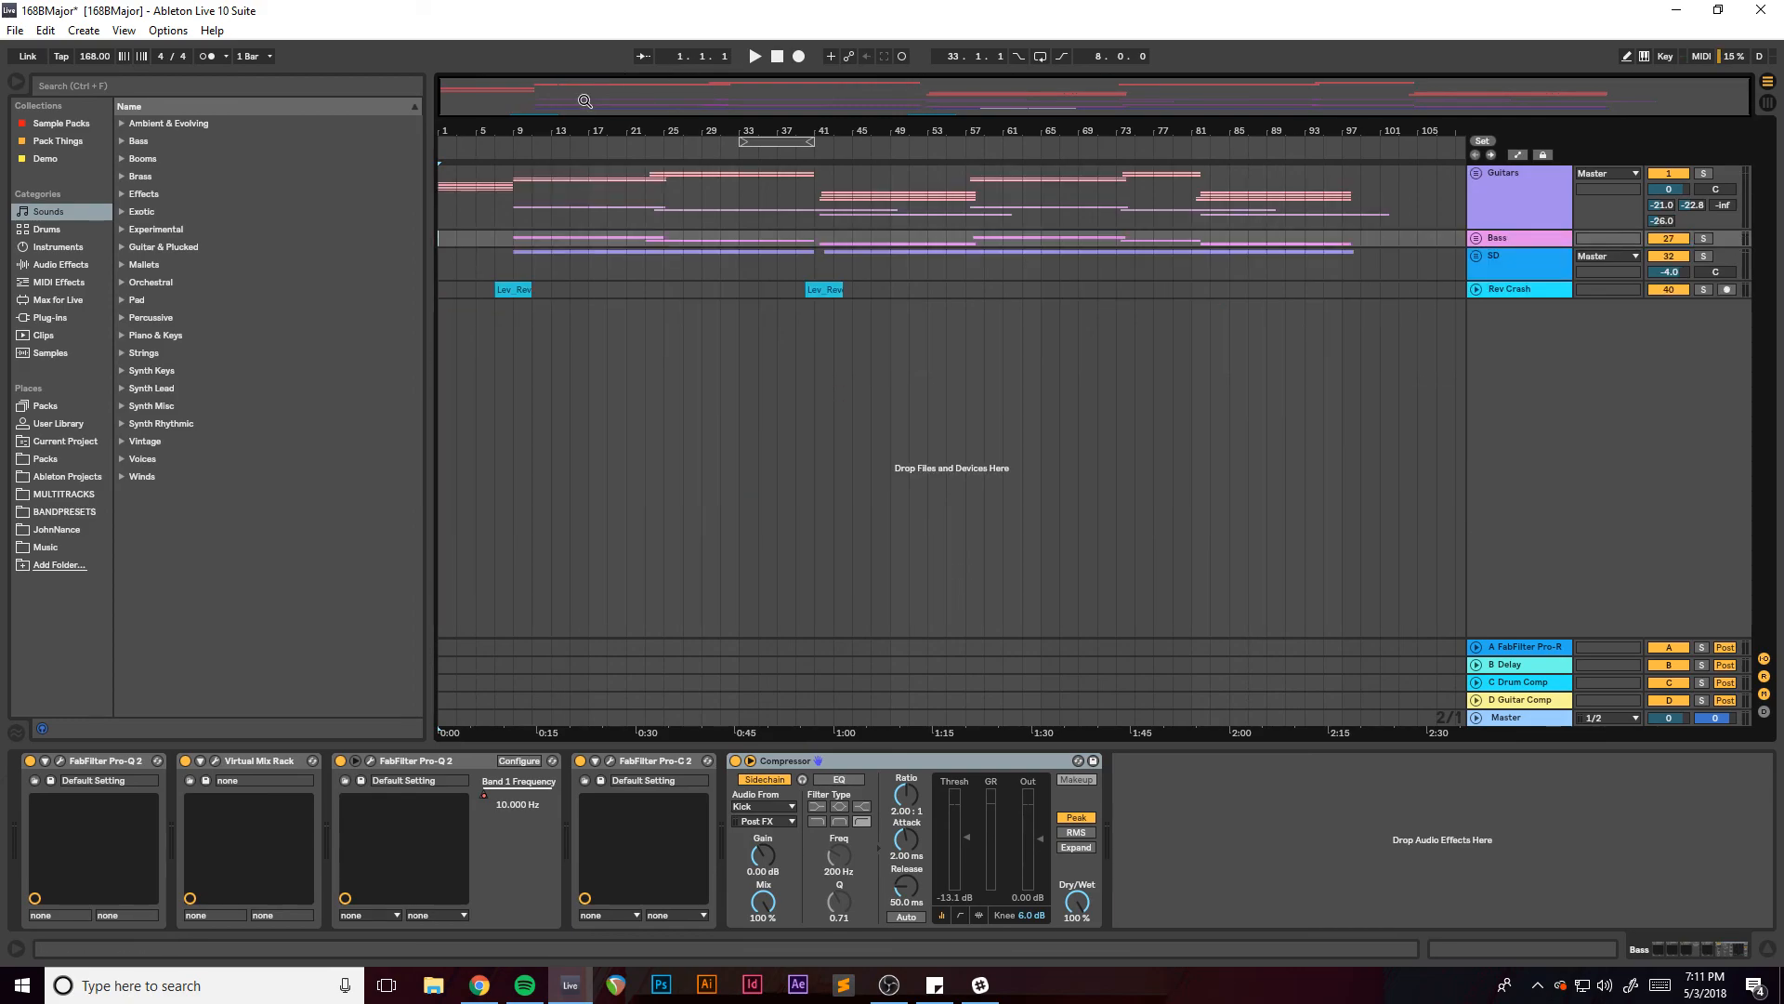
# Open the Master track's Tonal Balance Control, check playback from bar 41 against the Modern target, and close the plug-in.
pyautogui.click(1536, 720)
pyautogui.click(486, 761)
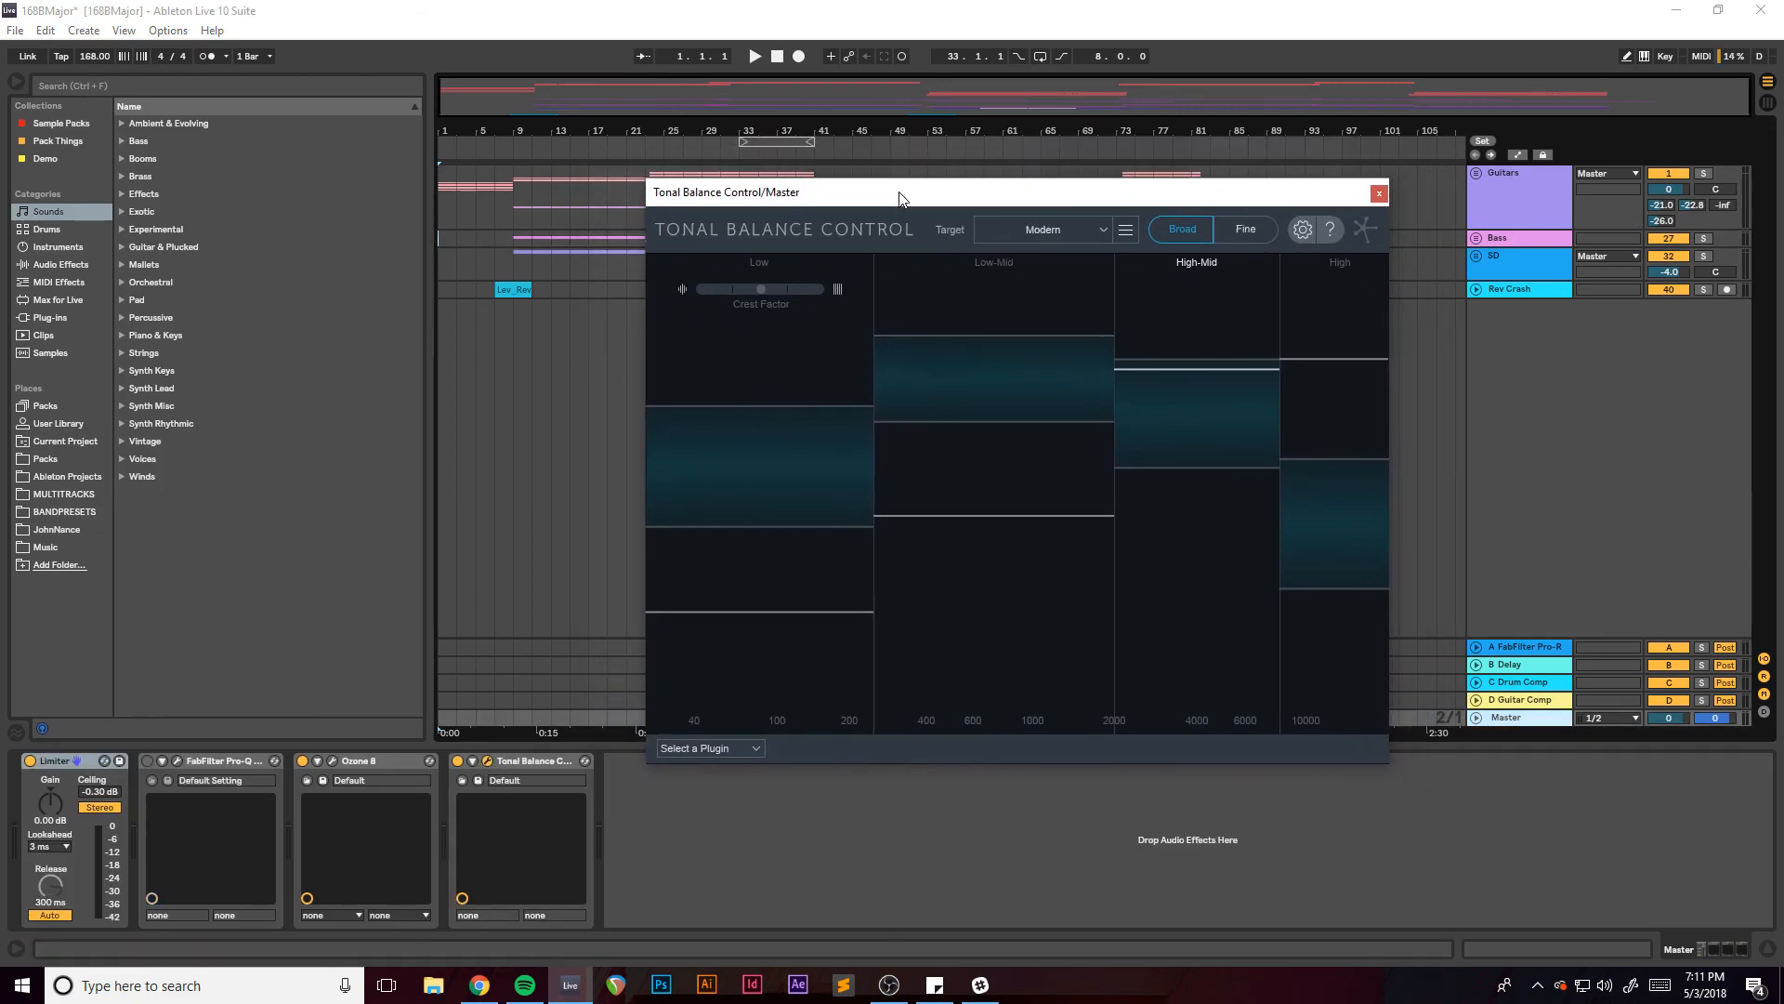
pyautogui.click(515, 214)
pyautogui.click(523, 712)
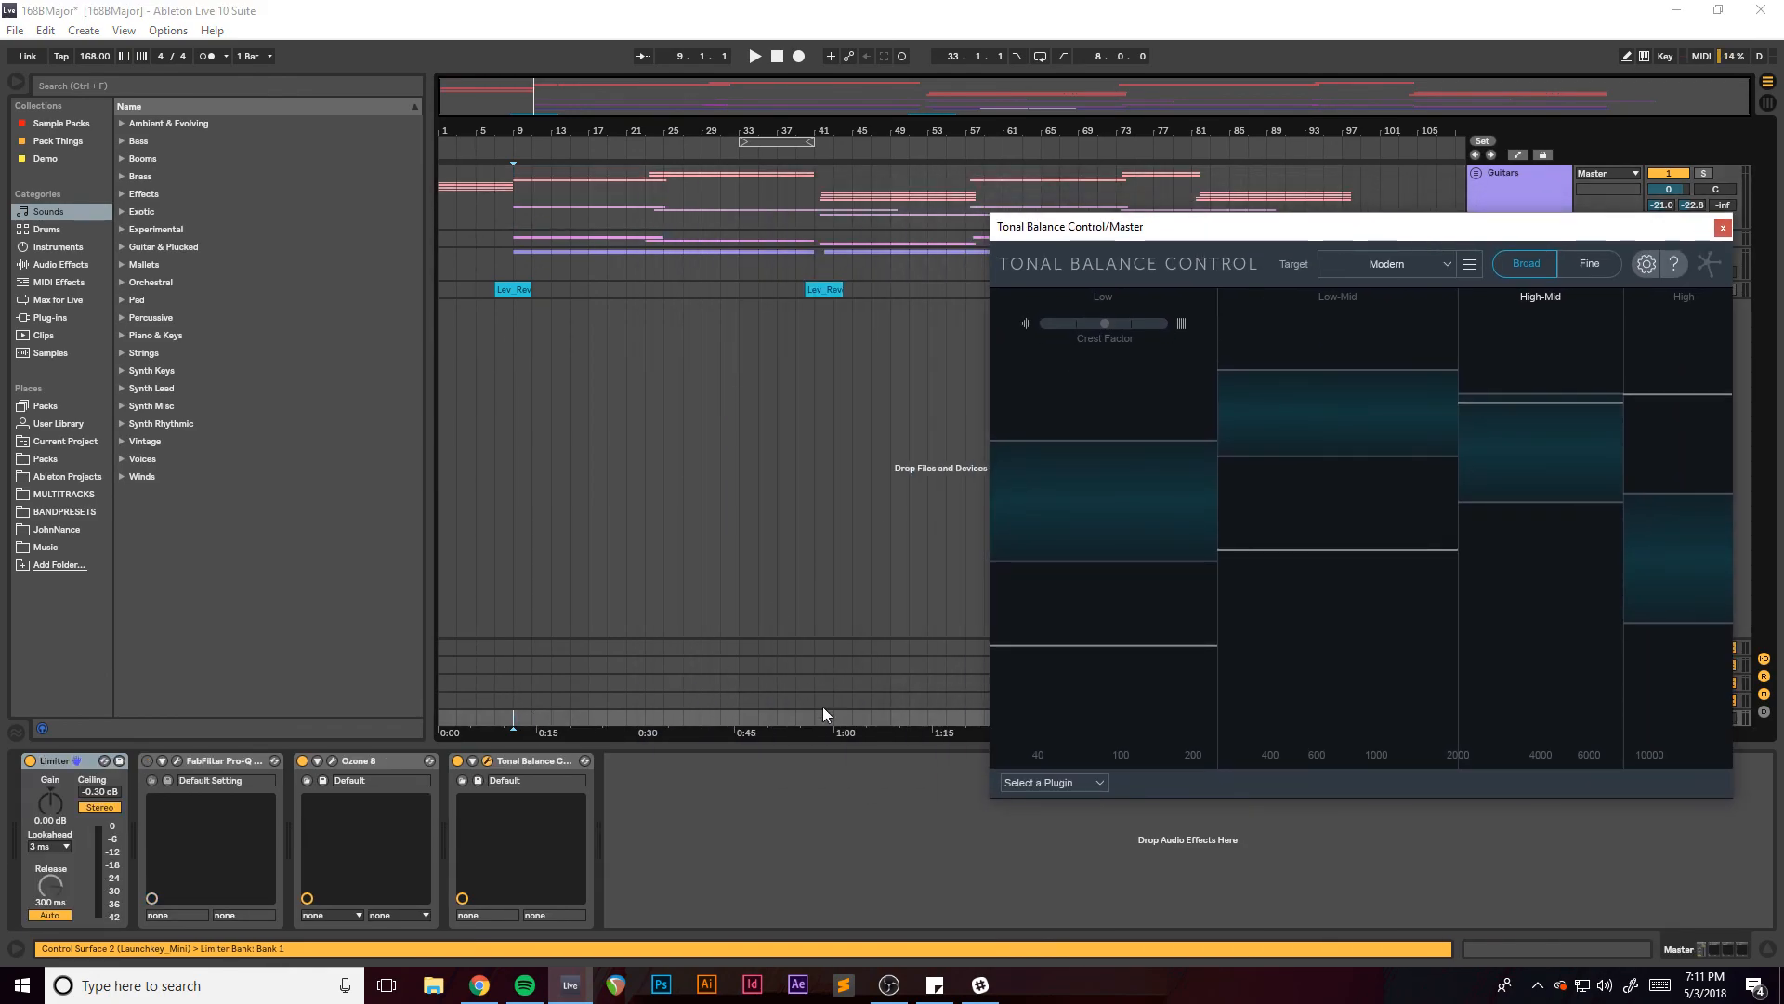
pyautogui.click(819, 721)
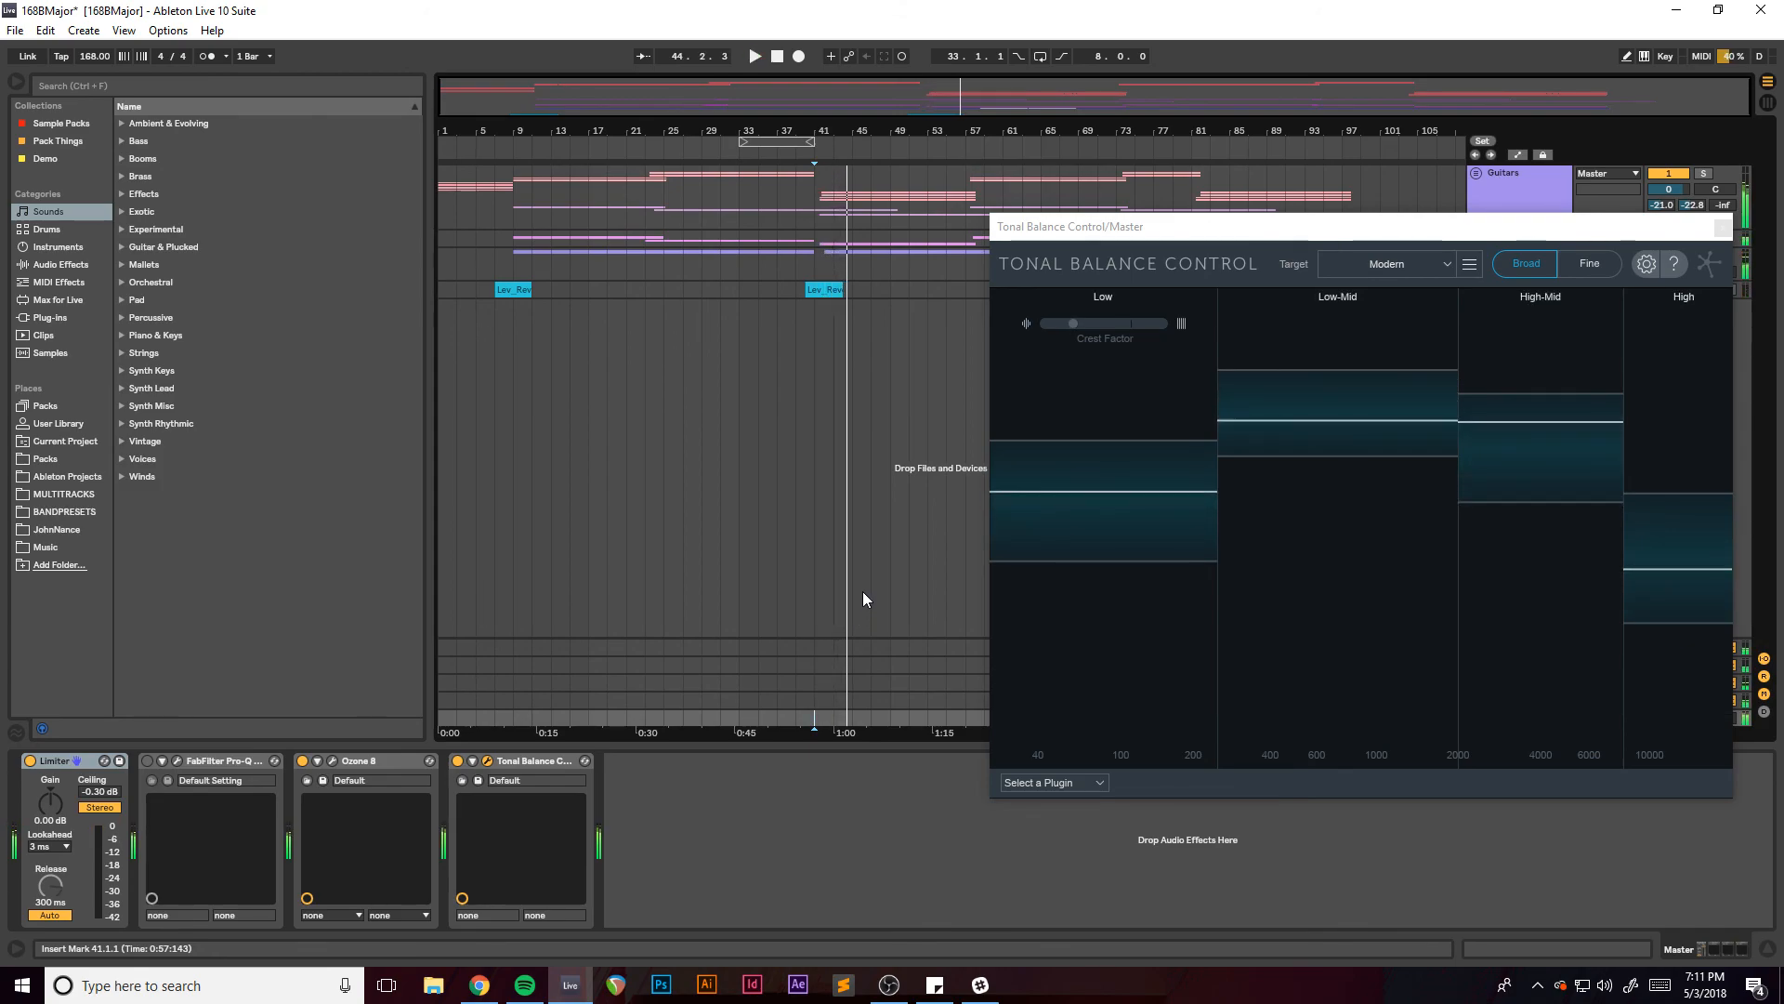
pyautogui.moveTo(1292, 230); pyautogui.dragTo(795, 208)
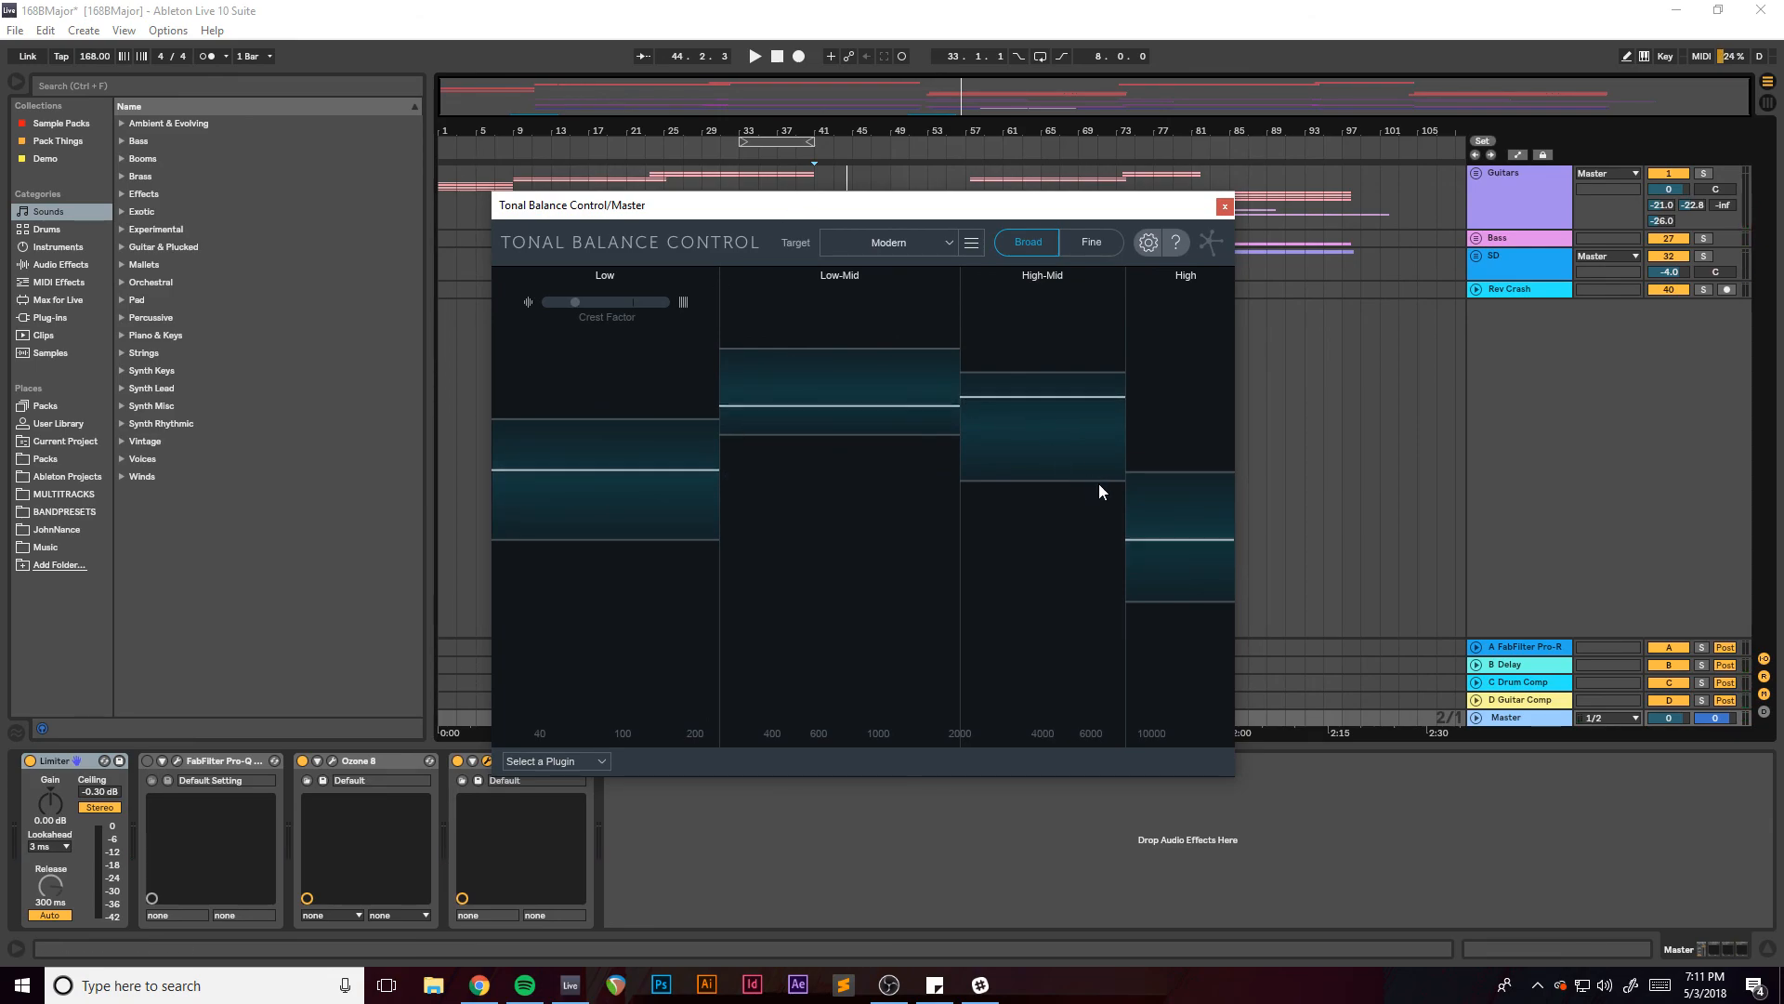
pyautogui.moveTo(874, 205); pyautogui.dragTo(816, 209)
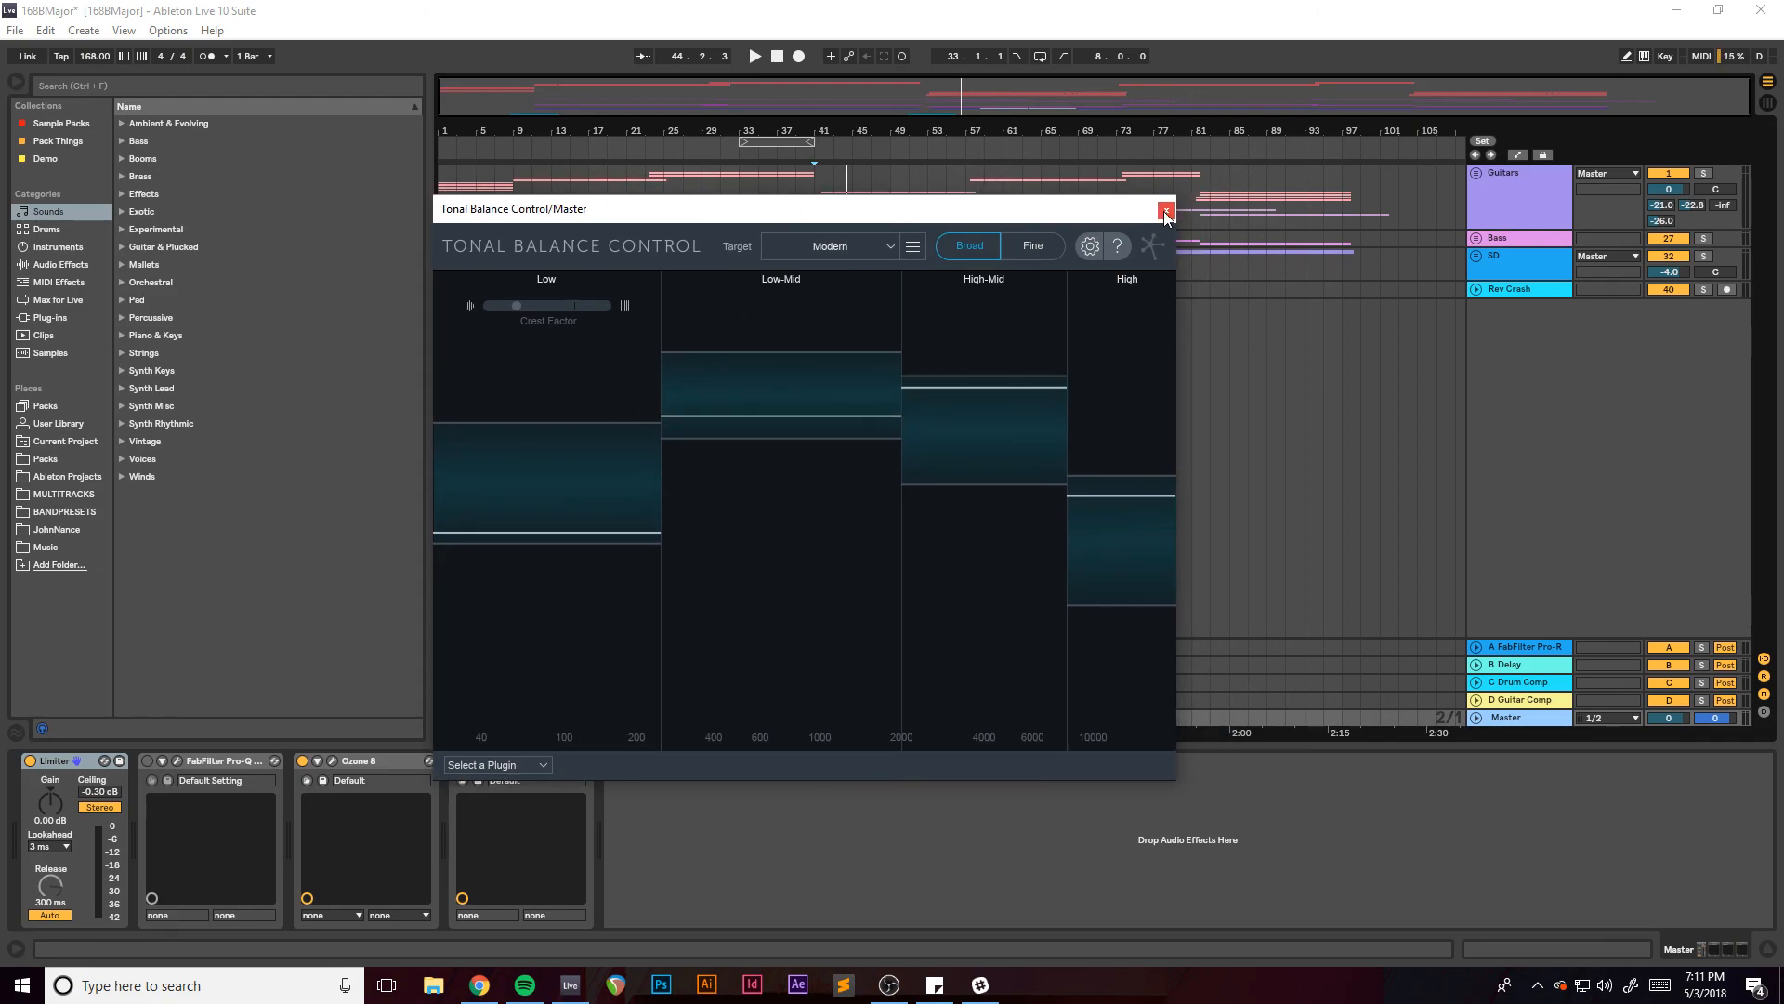
pyautogui.click(1164, 212)
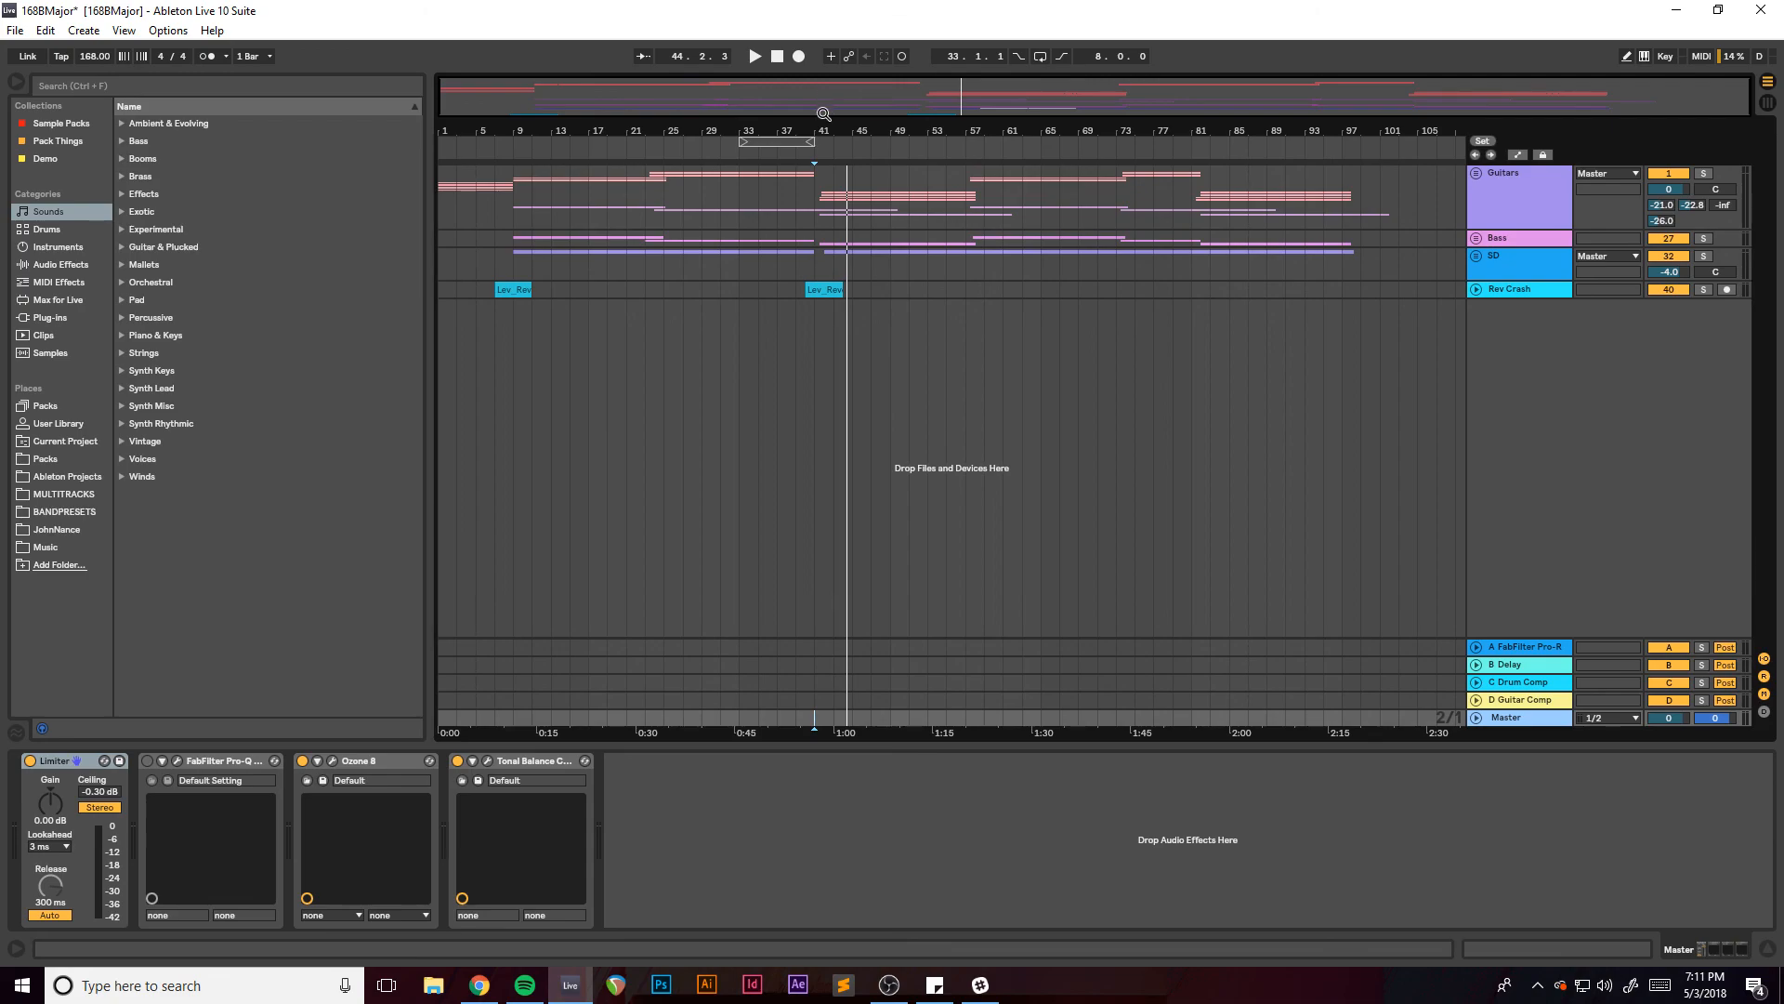
# Return the insert marker to the beginning of the song on the Guitars group.
pyautogui.moveTo(850, 110)
pyautogui.mouseDown()
pyautogui.moveTo(863, 186)
pyautogui.moveTo(853, 112)
pyautogui.mouseUp()
pyautogui.click(836, 197)
pyautogui.click(834, 195)
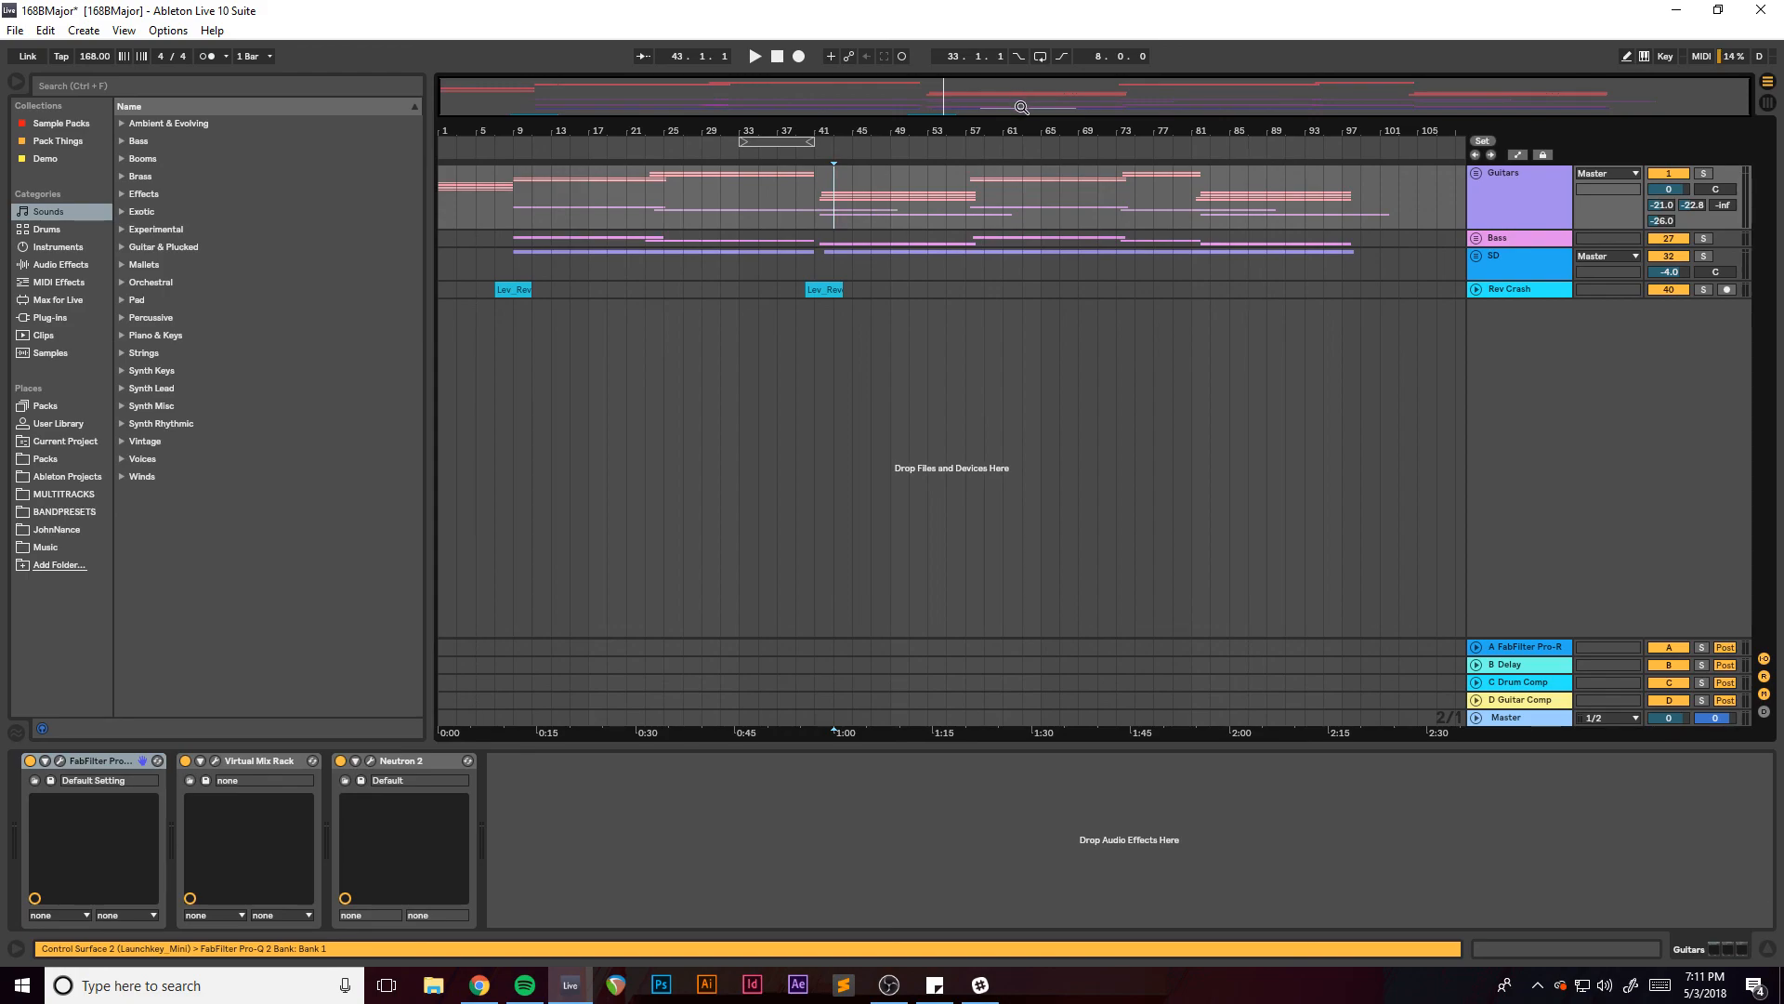
pyautogui.click(440, 212)
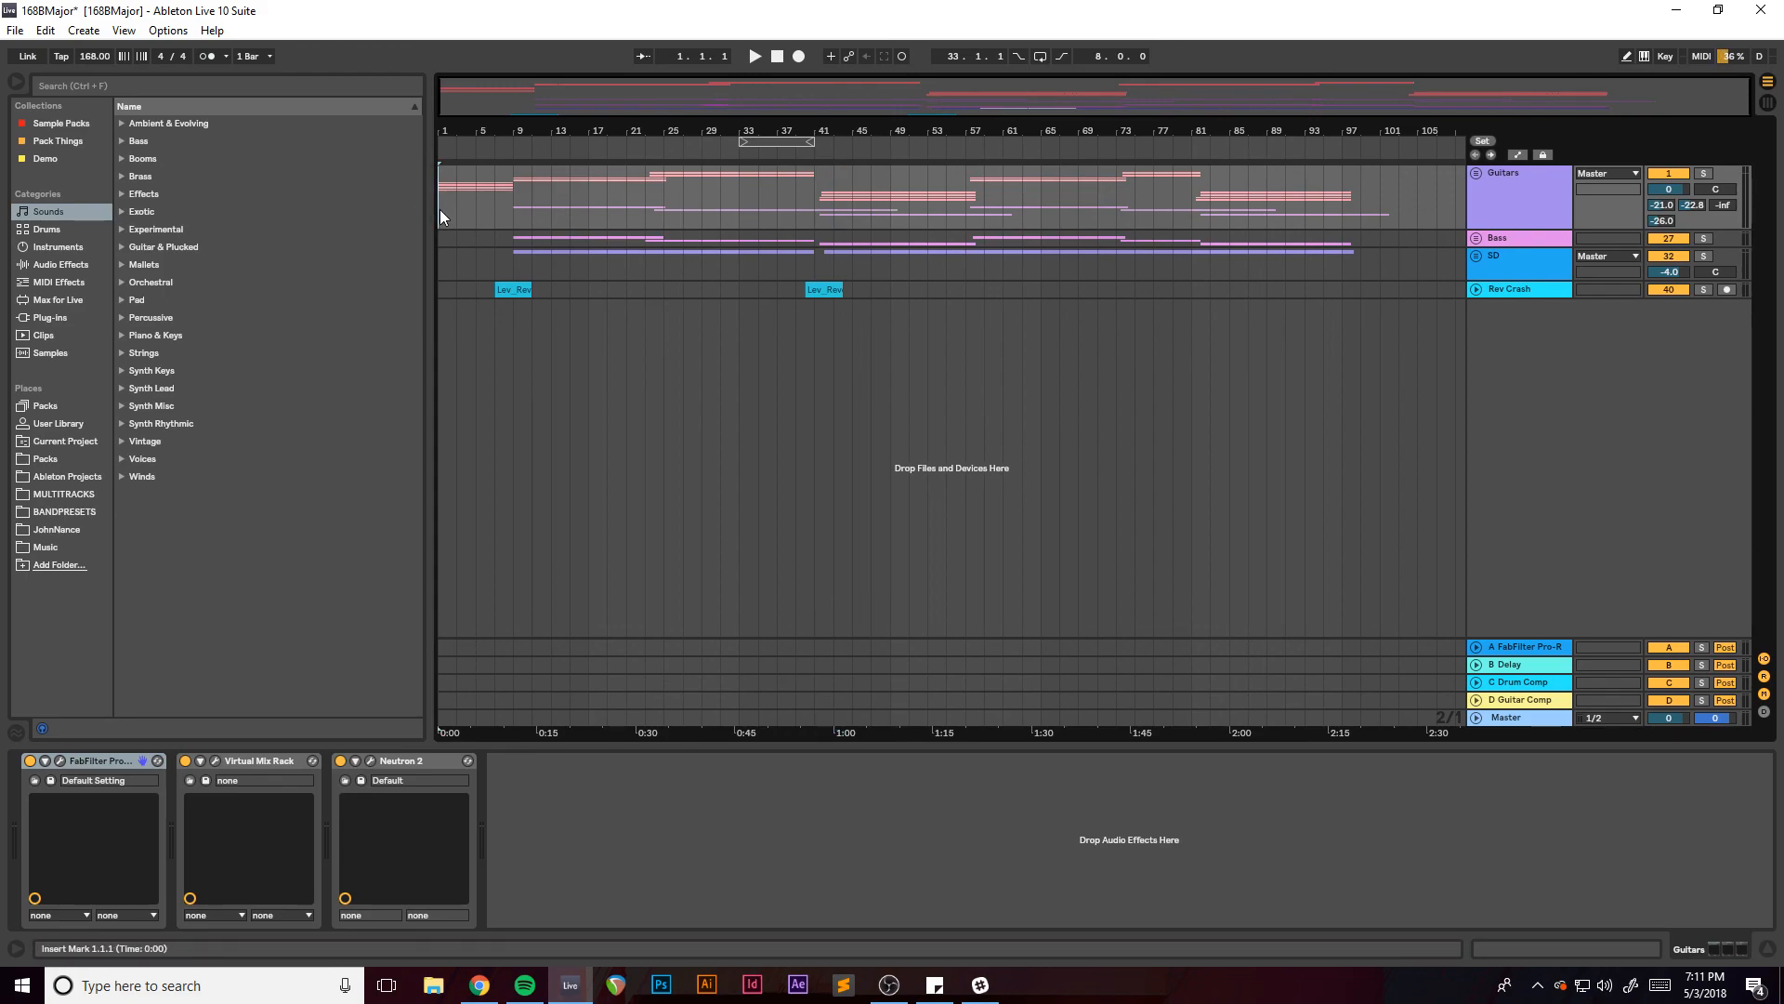